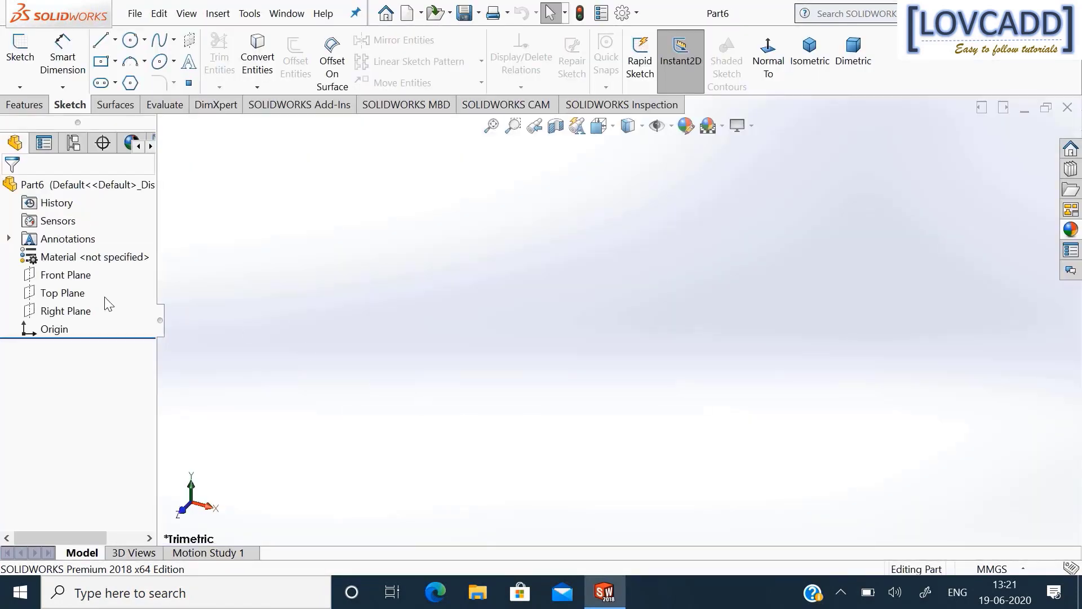
# Start a sketch on the Front Plane and draw a vertical centerline upward from the origin.
pyautogui.click(71, 276)
pyautogui.click(83, 257)
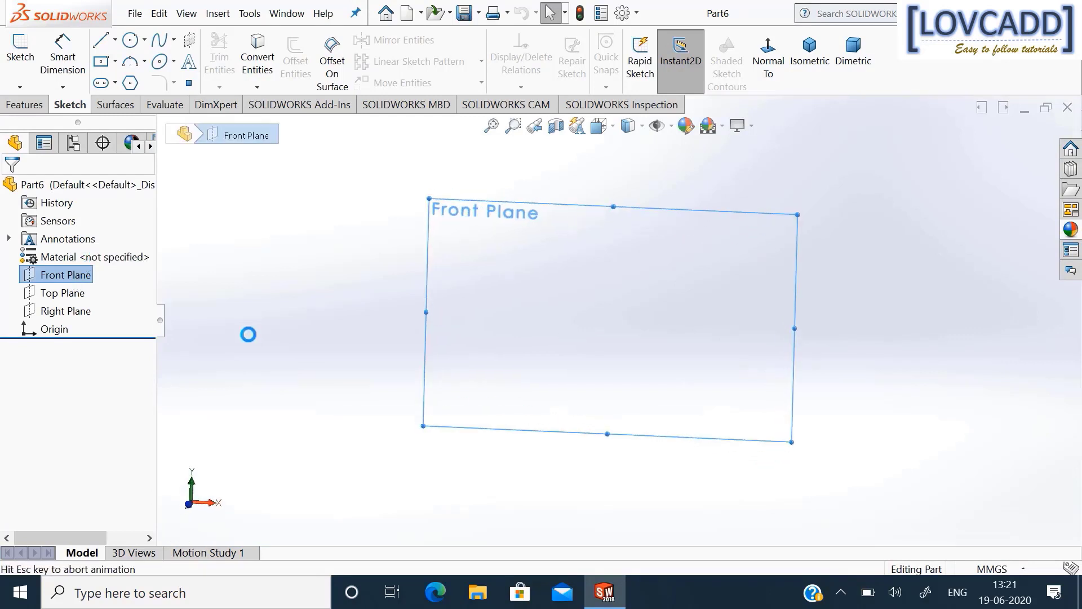
pyautogui.click(115, 40)
pyautogui.click(128, 79)
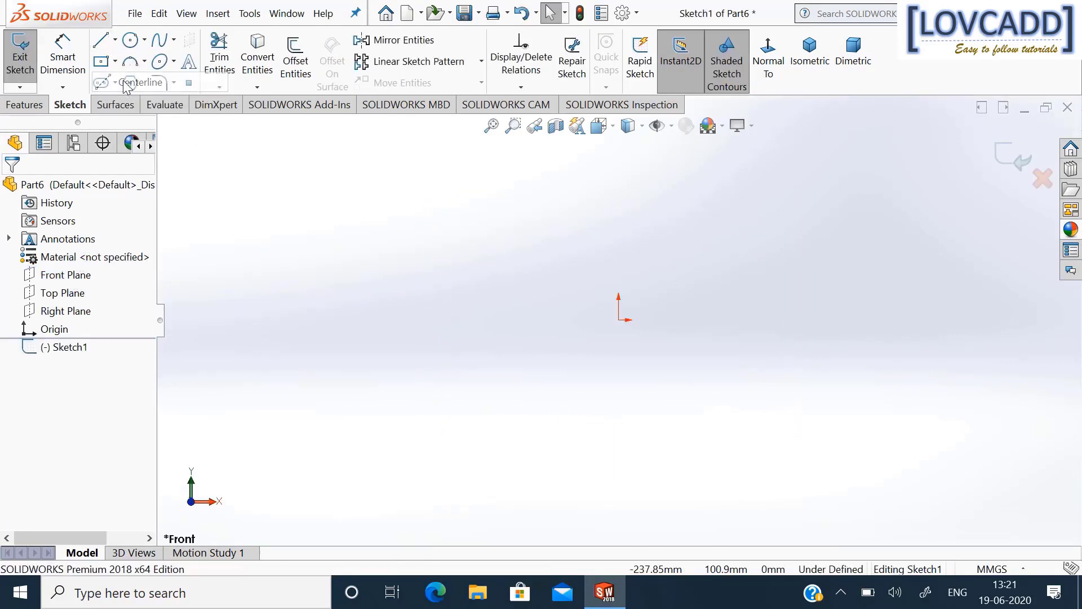
pyautogui.click(619, 320)
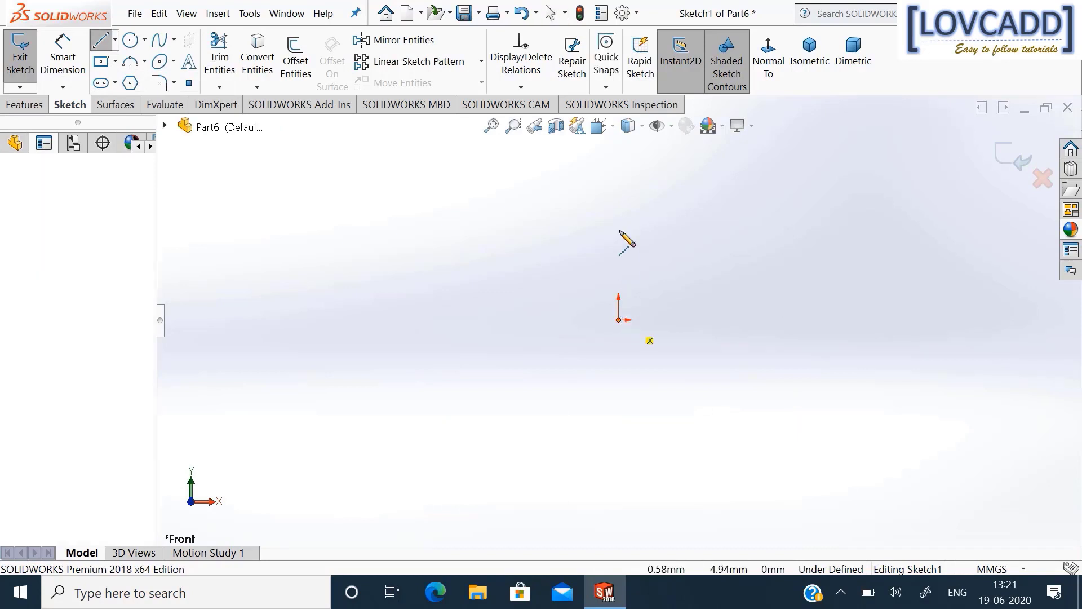
pyautogui.click(618, 169)
pyautogui.rightClick(619, 170)
pyautogui.click(654, 179)
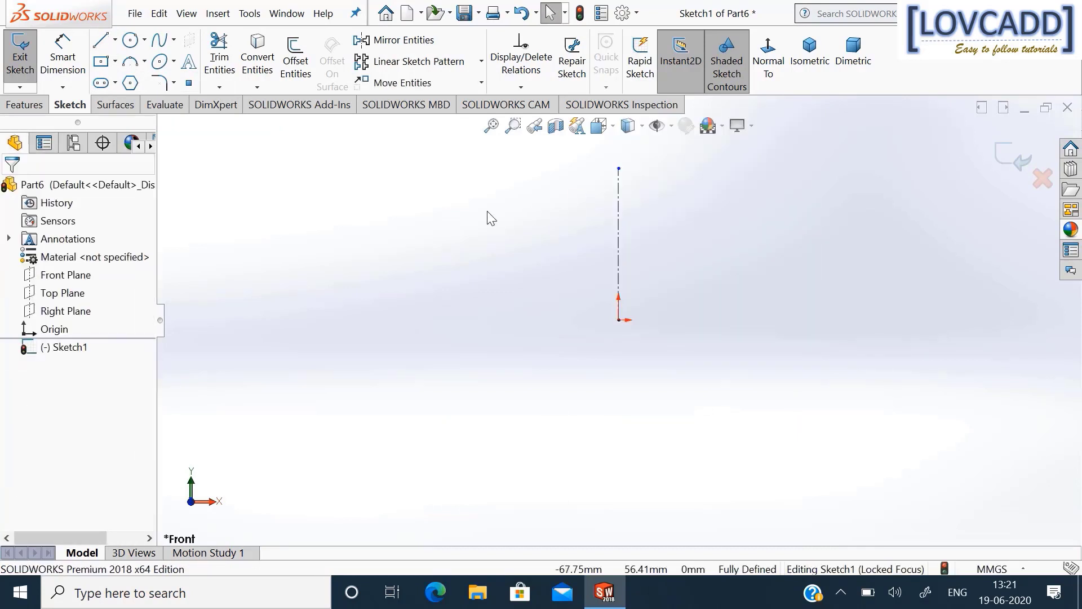
# Draw a circle centred on the origin with a radius of about 44 mm.
pyautogui.click(131, 40)
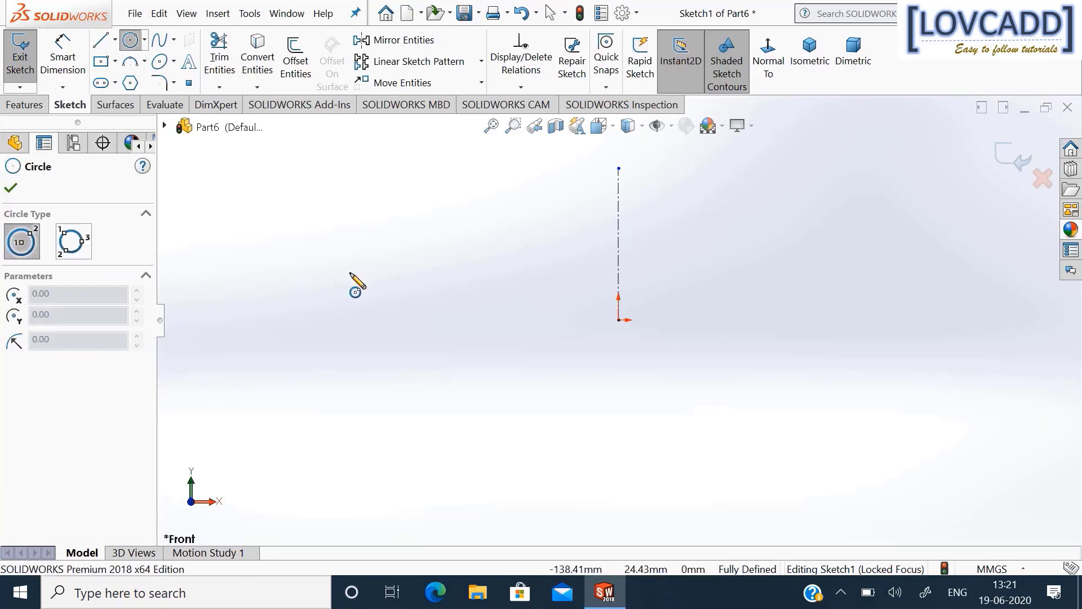
pyautogui.click(619, 320)
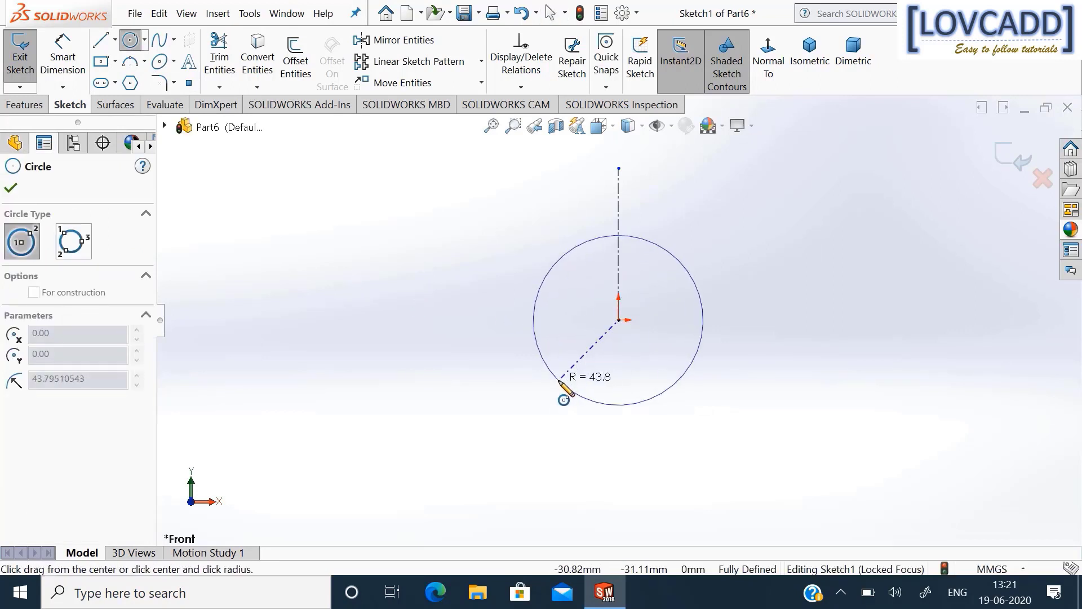
pyautogui.click(561, 385)
pyautogui.rightClick(560, 385)
pyautogui.click(569, 393)
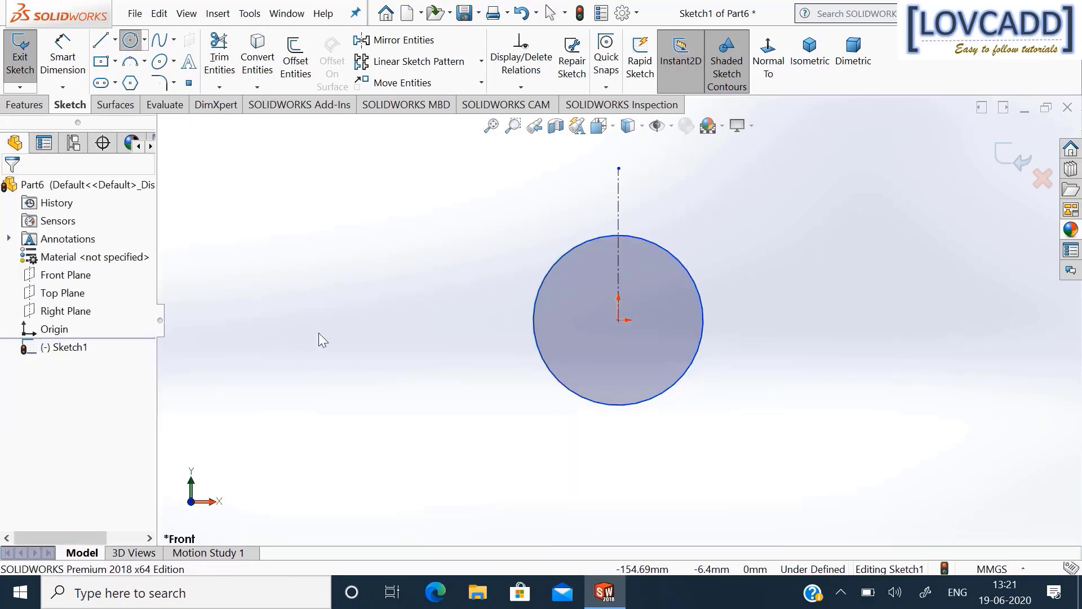
# Dimension the circle's diameter to 200 mm.
pyautogui.click(55, 58)
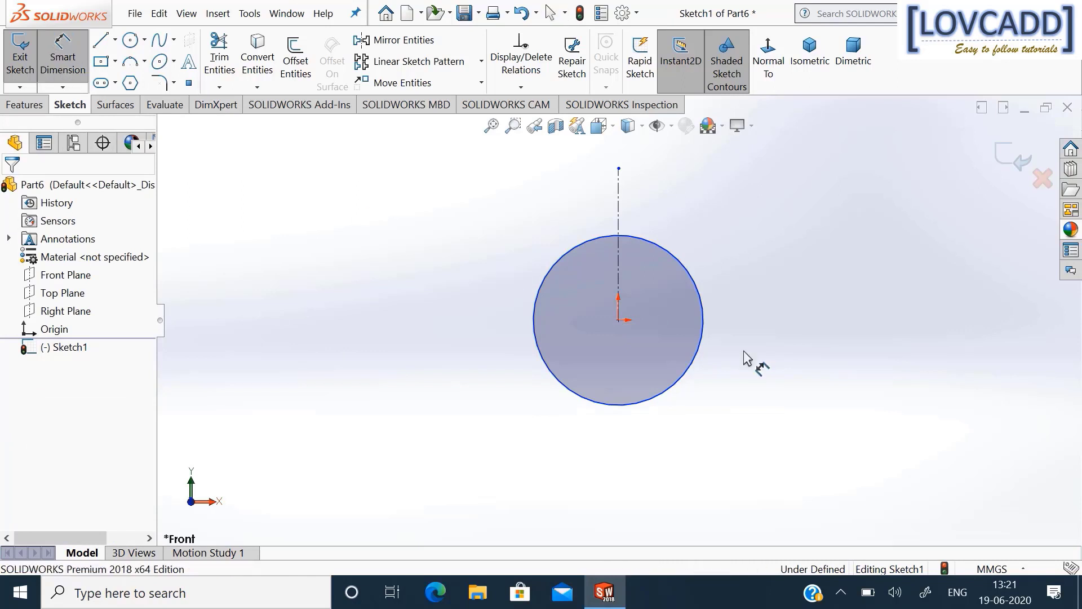
pyautogui.click(700, 373)
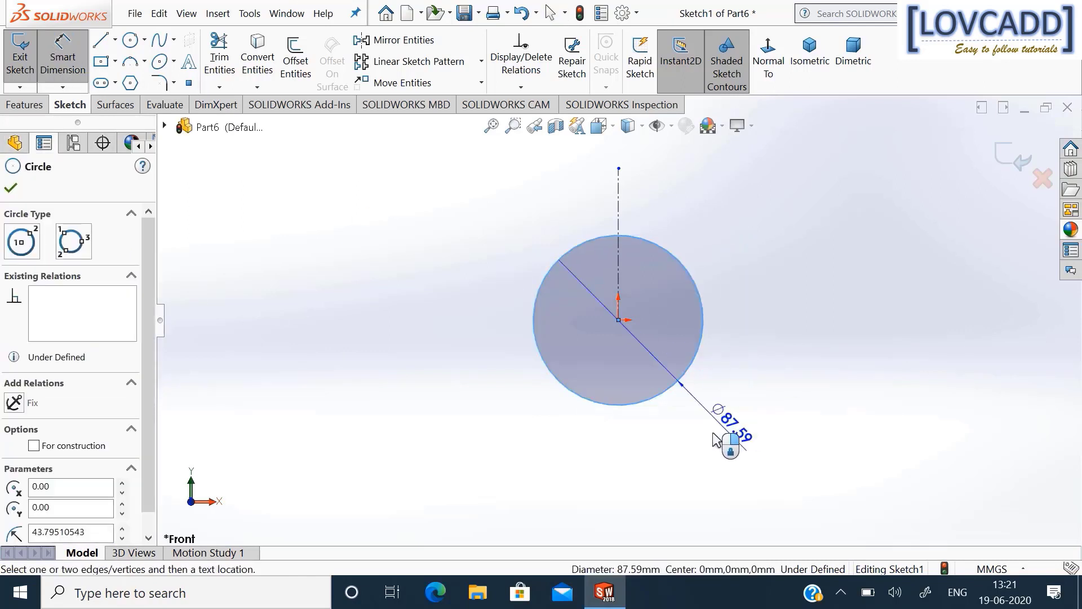
pyautogui.click(711, 440)
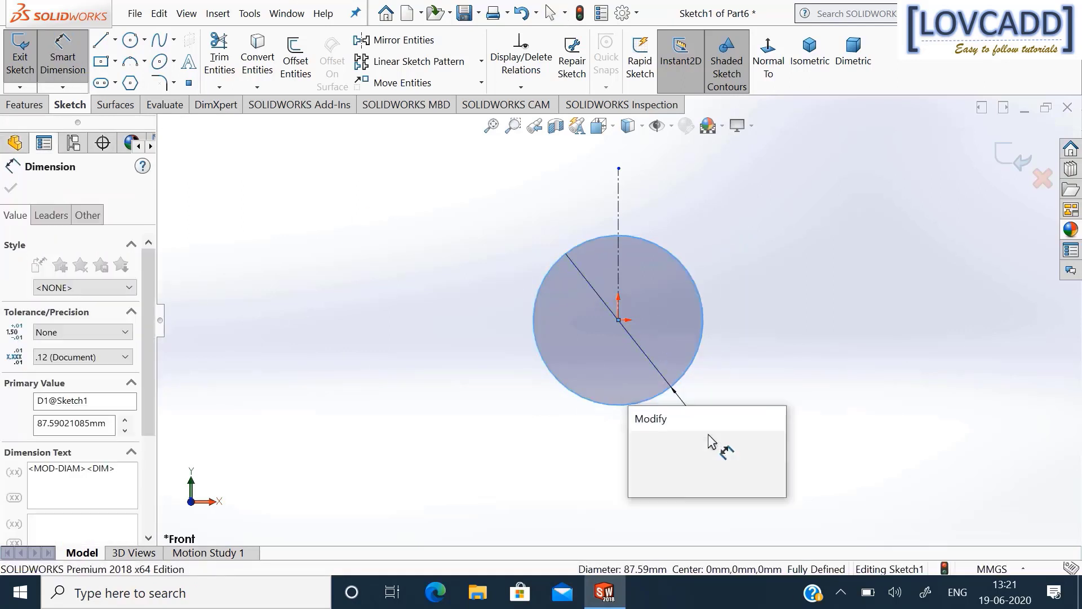
pyautogui.write('200')
pyautogui.press('Return')
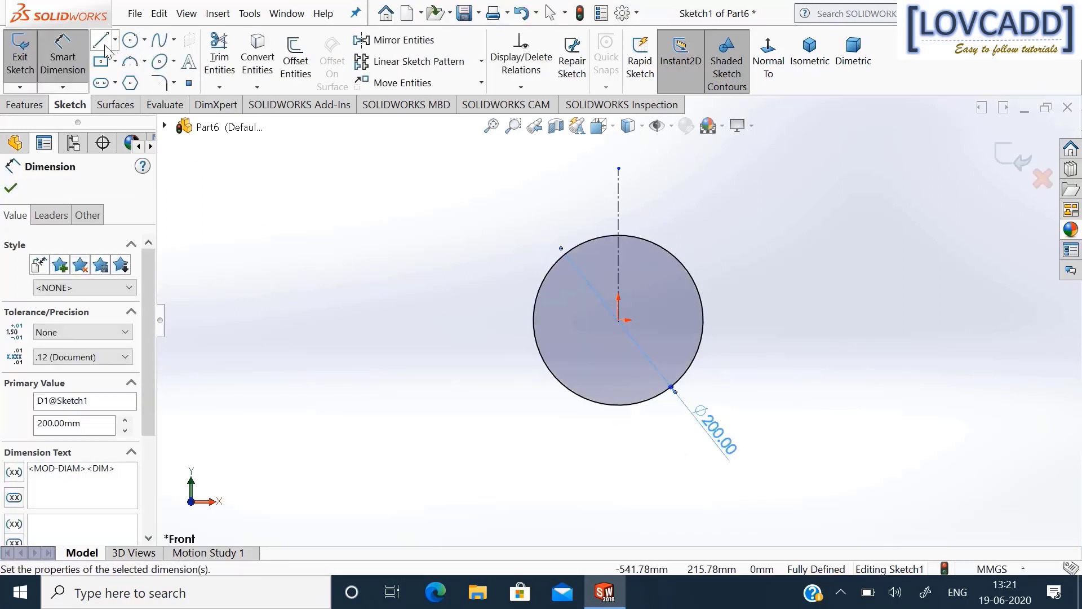
# Draw a vertical line about 169 mm long upward from the circle's right quadrant point, tangent to the circle.
pyautogui.click(102, 40)
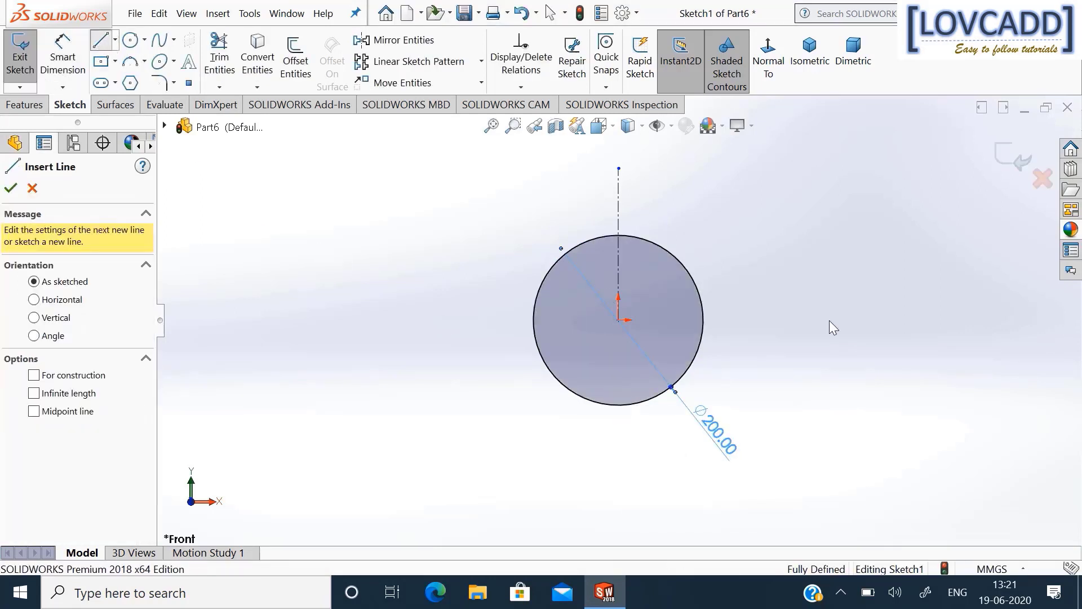
pyautogui.click(703, 320)
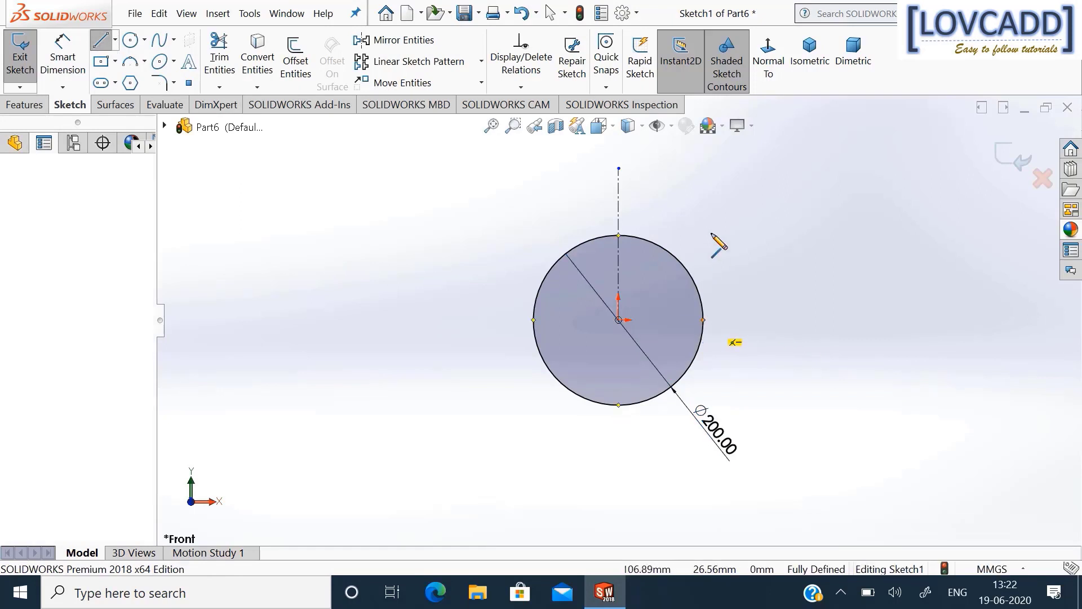
pyautogui.click(703, 176)
pyautogui.rightClick(702, 176)
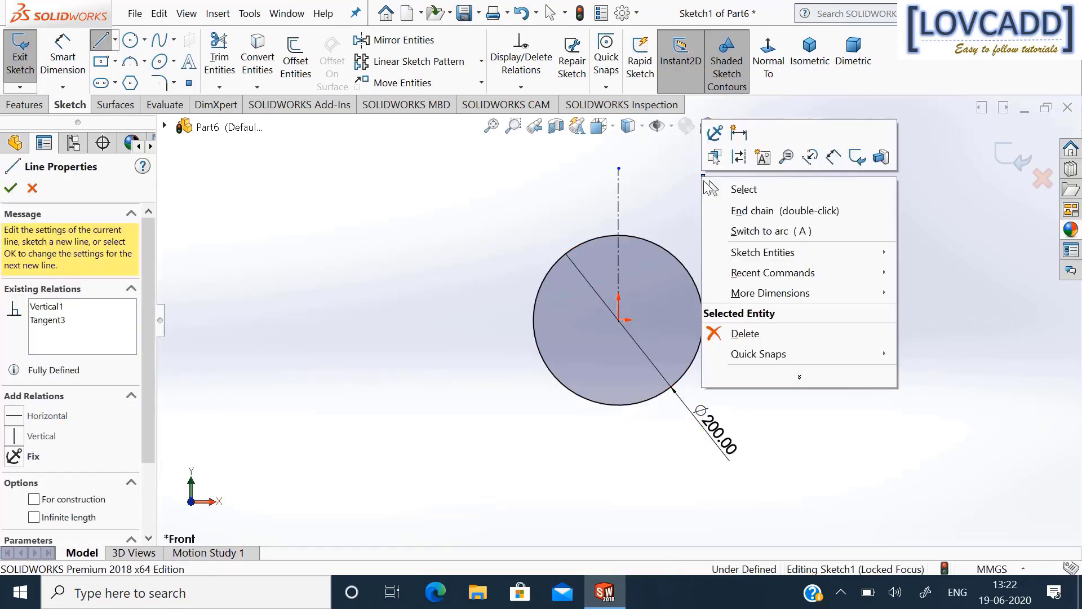
pyautogui.click(722, 190)
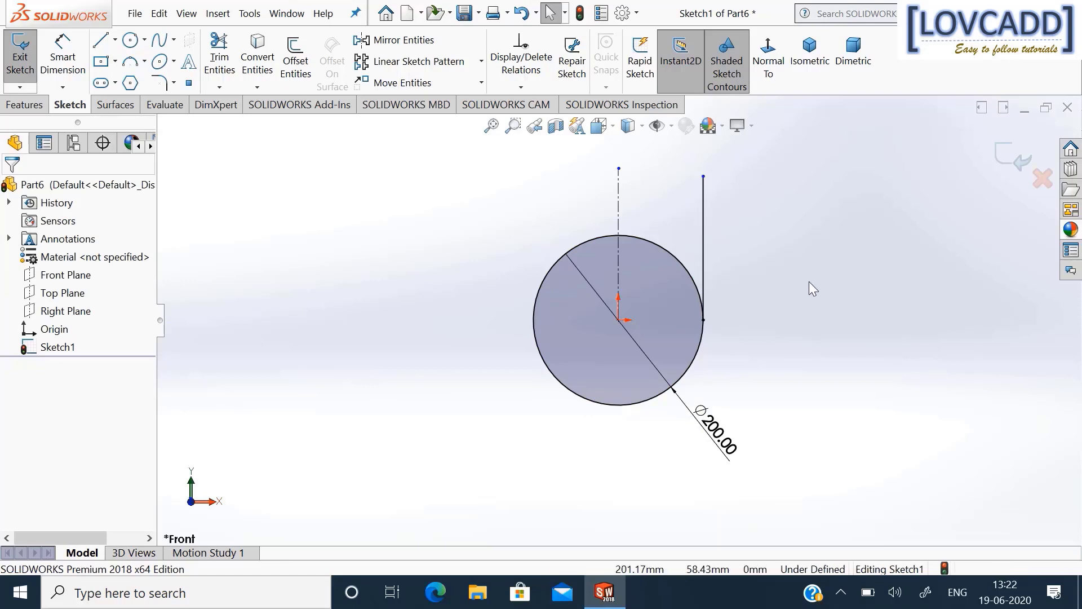
# Dimension the vertical tangent line's length to 425-255 (170 mm).
pyautogui.click(63, 53)
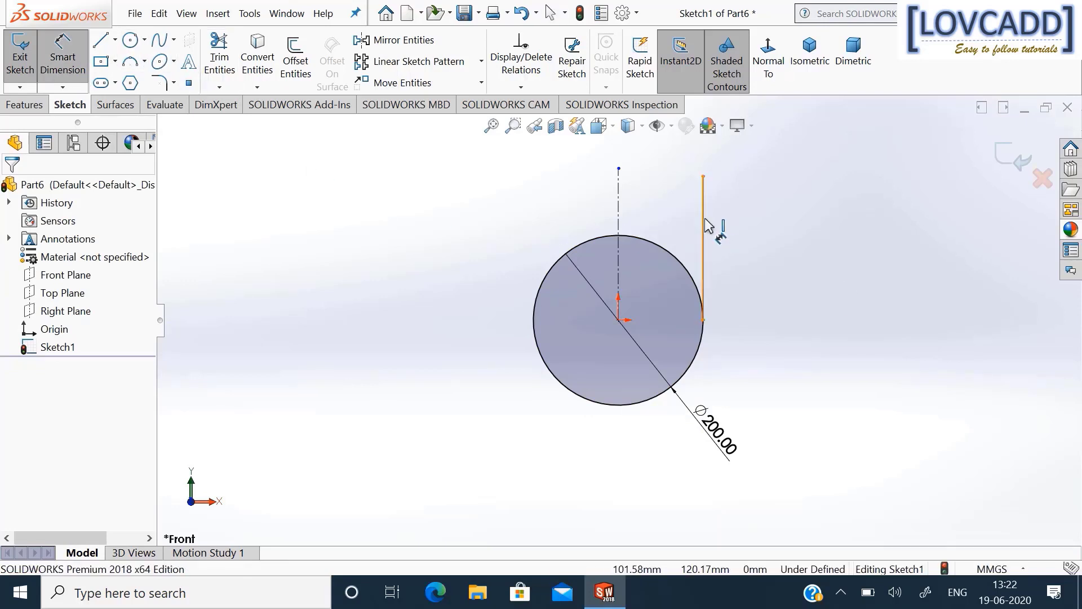
pyautogui.click(709, 225)
pyautogui.click(773, 235)
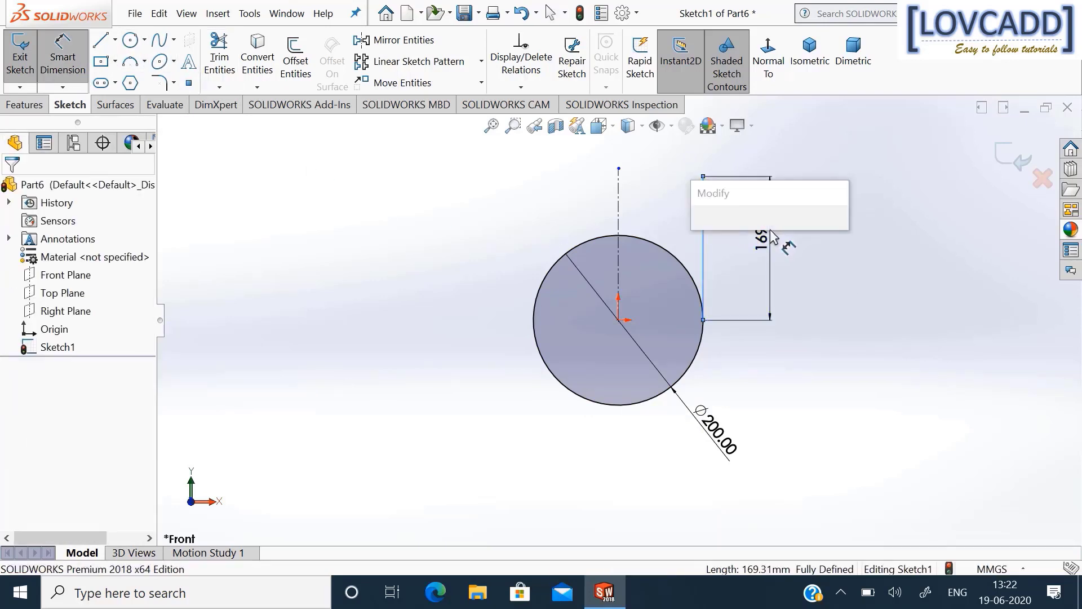
pyautogui.write('42')
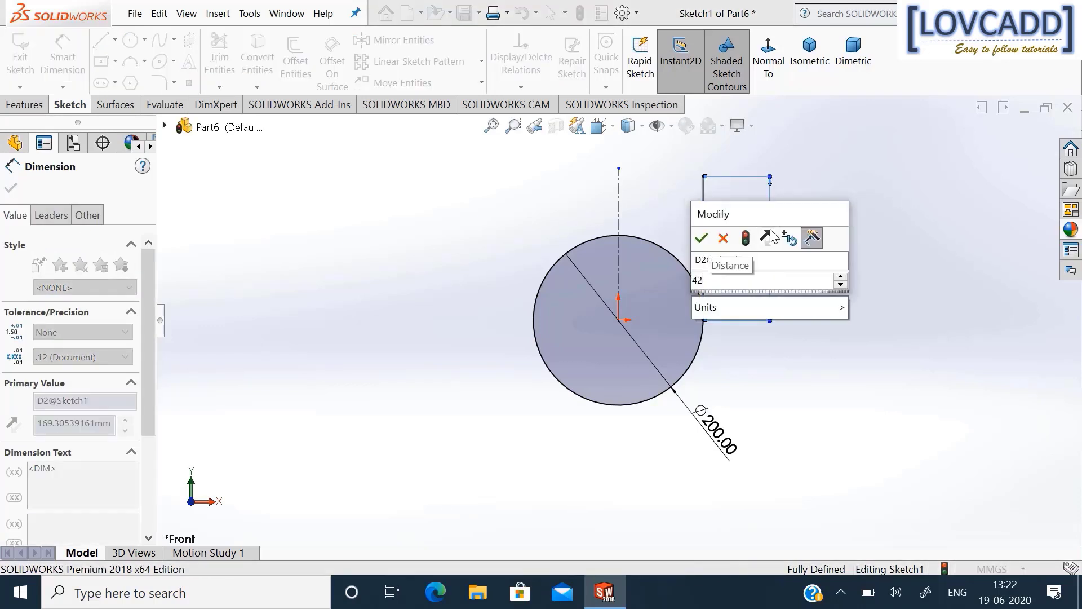
pyautogui.write('5')
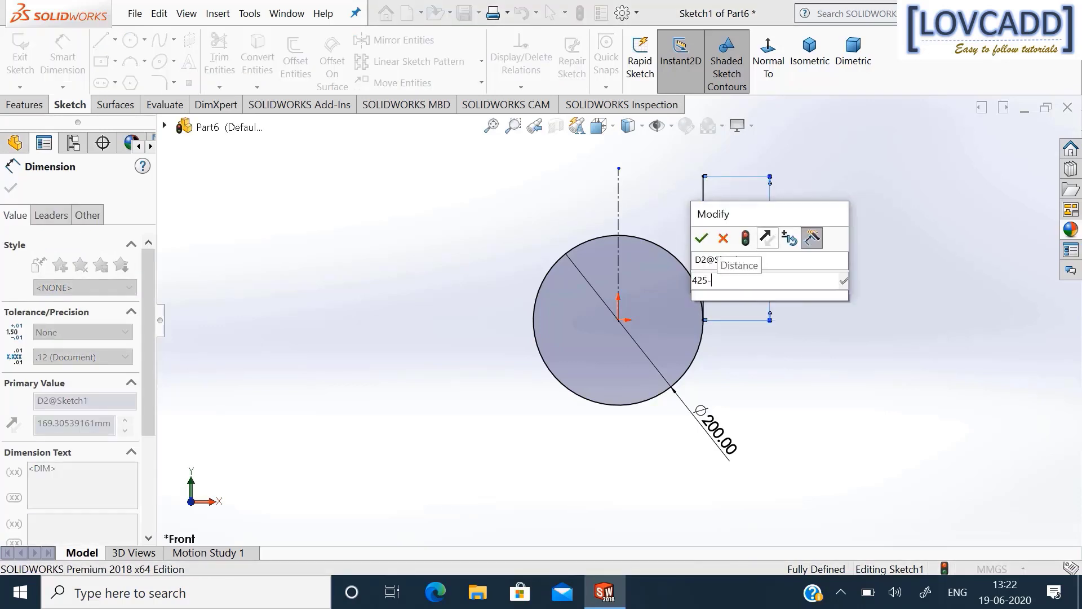
pyautogui.write('-255')
pyautogui.press('Return')
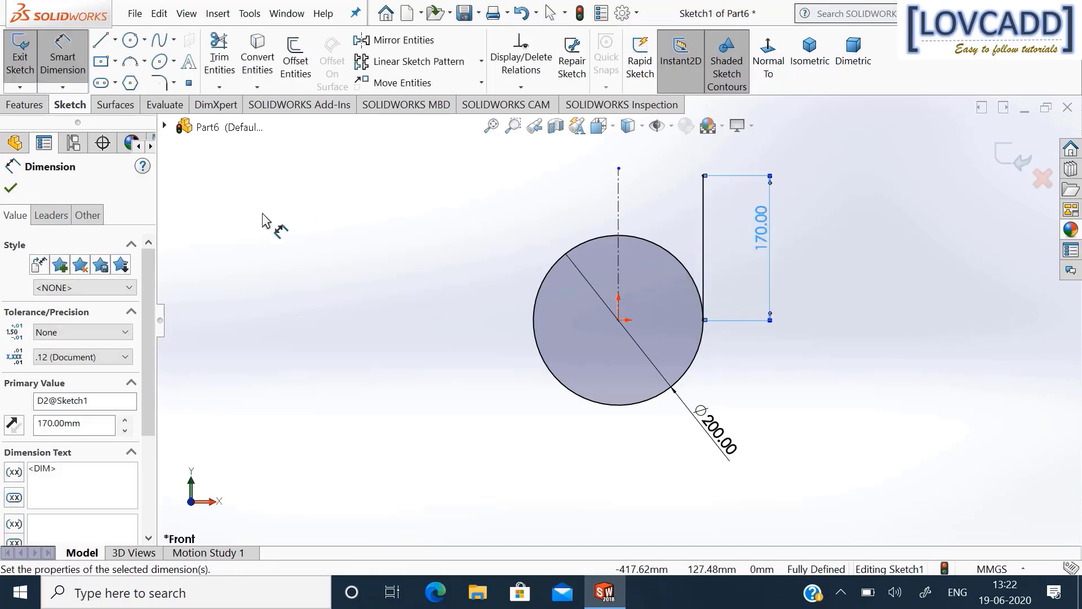
pyautogui.click(11, 189)
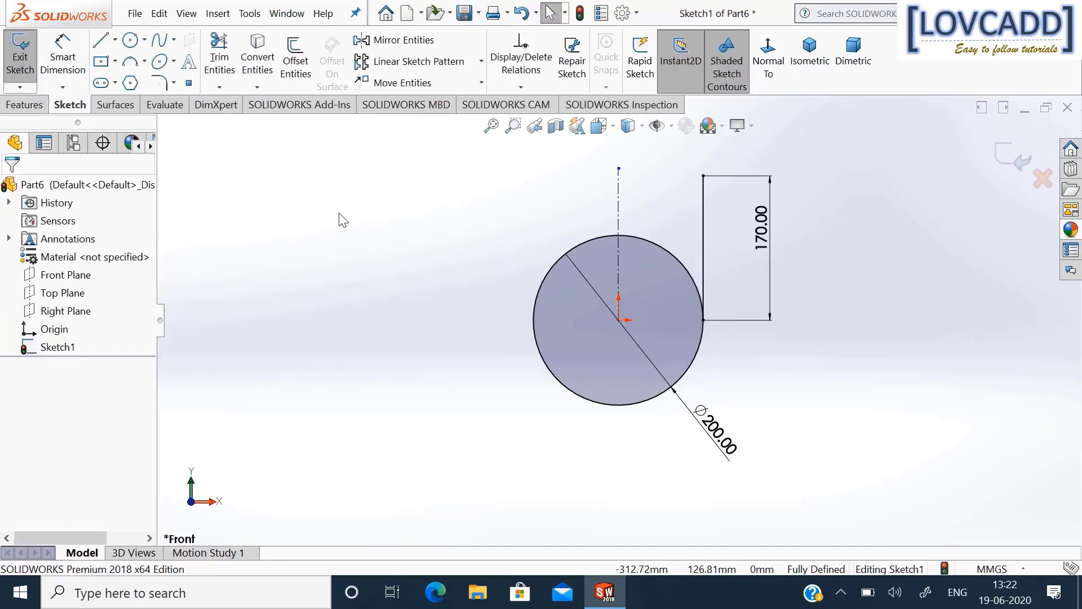
# Mirror the vertical line about the centerline, and trim away the circle's upper half to finish the U-shaped sketch.
pyautogui.moveTo(721, 208); pyautogui.dragTo(574, 166)
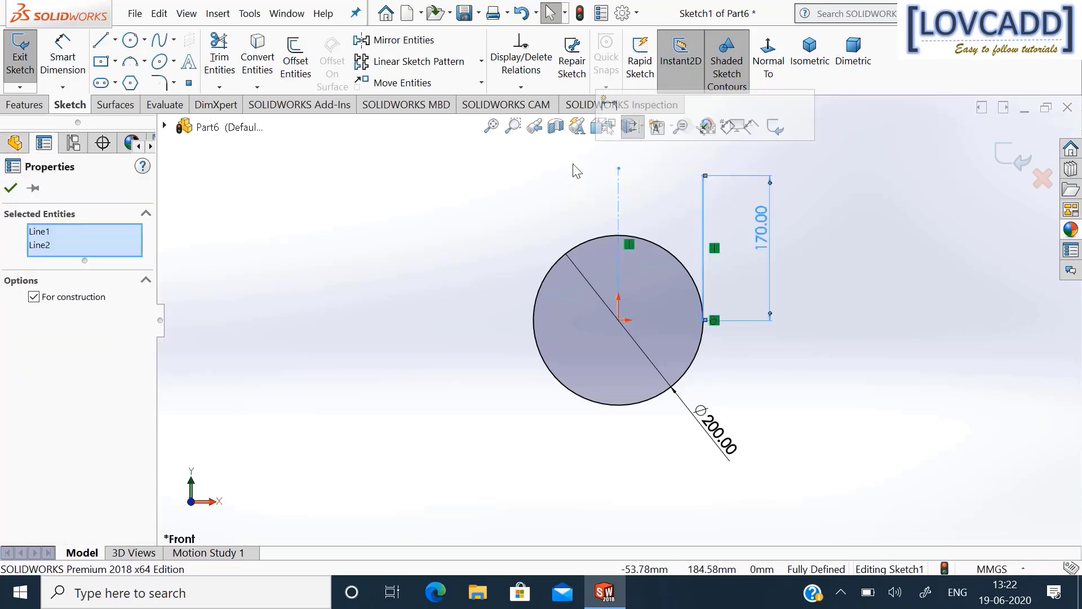
pyautogui.click(397, 40)
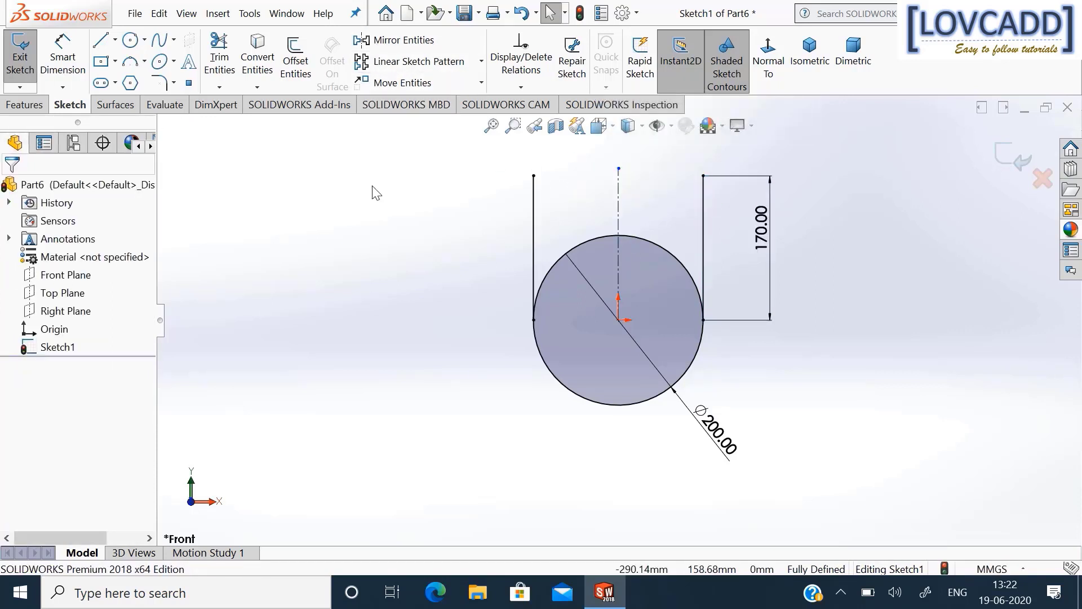
pyautogui.click(217, 62)
pyautogui.moveTo(566, 216); pyautogui.dragTo(593, 253)
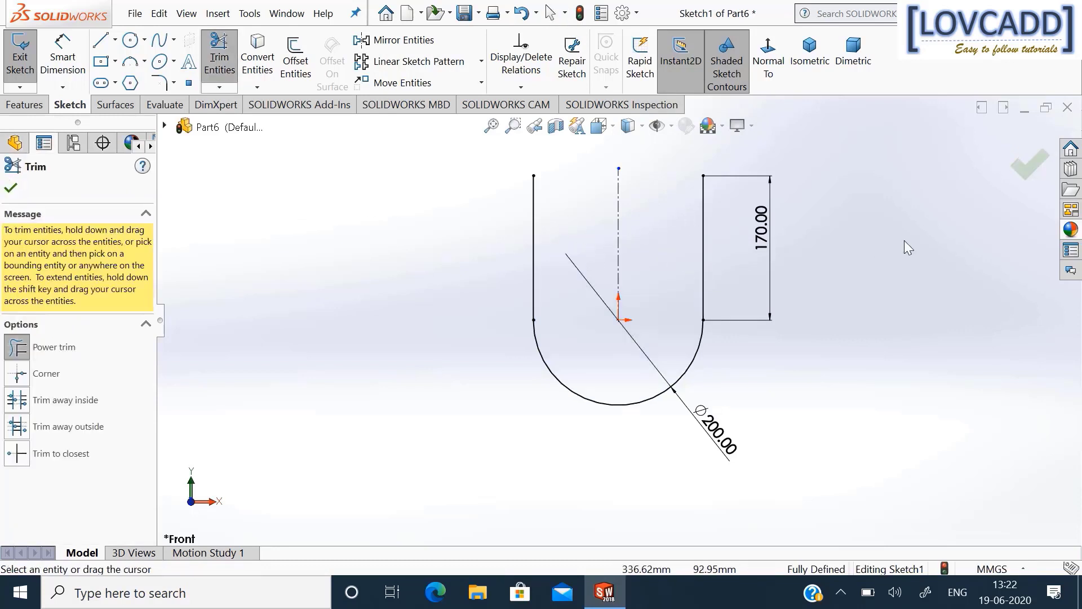
pyautogui.press('z')
pyautogui.click(1027, 165)
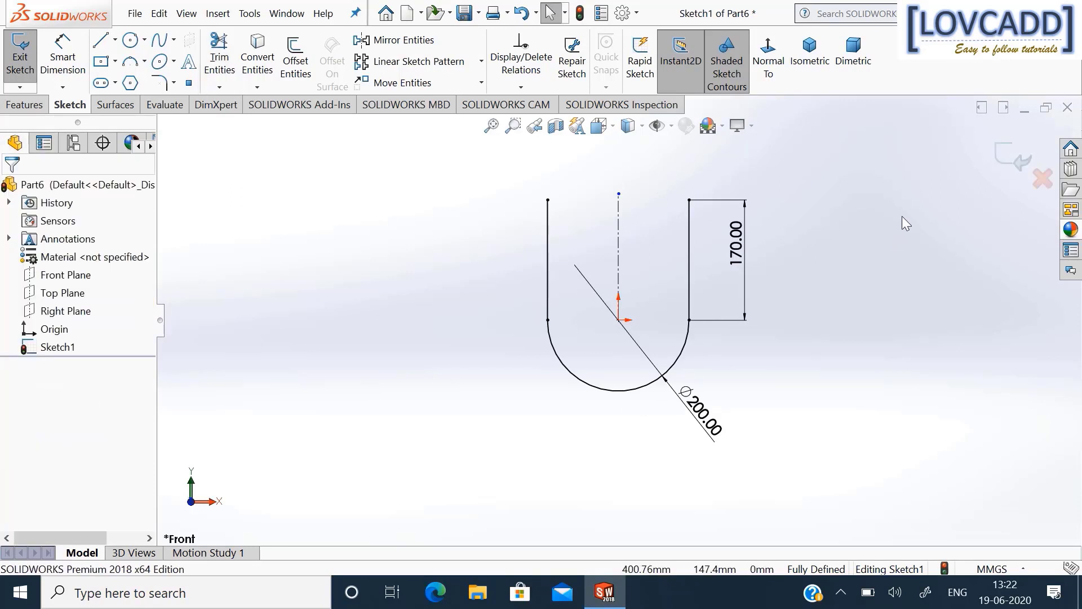
pyautogui.click(1008, 154)
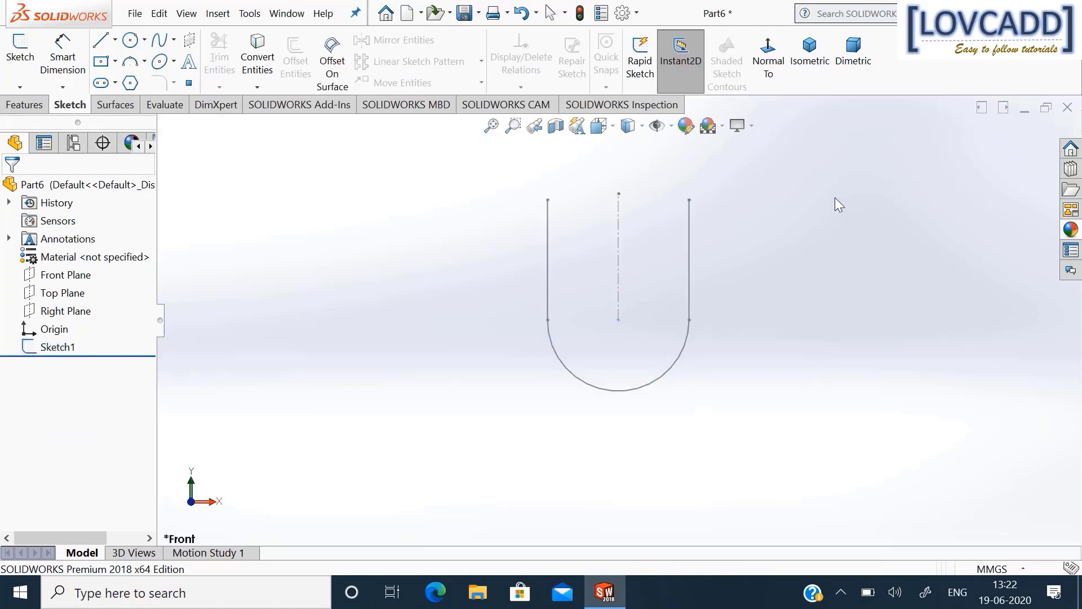
# Create a reference plane through the upper endpoint of the U's right leg, perpendicular to that leg.
pyautogui.click(24, 107)
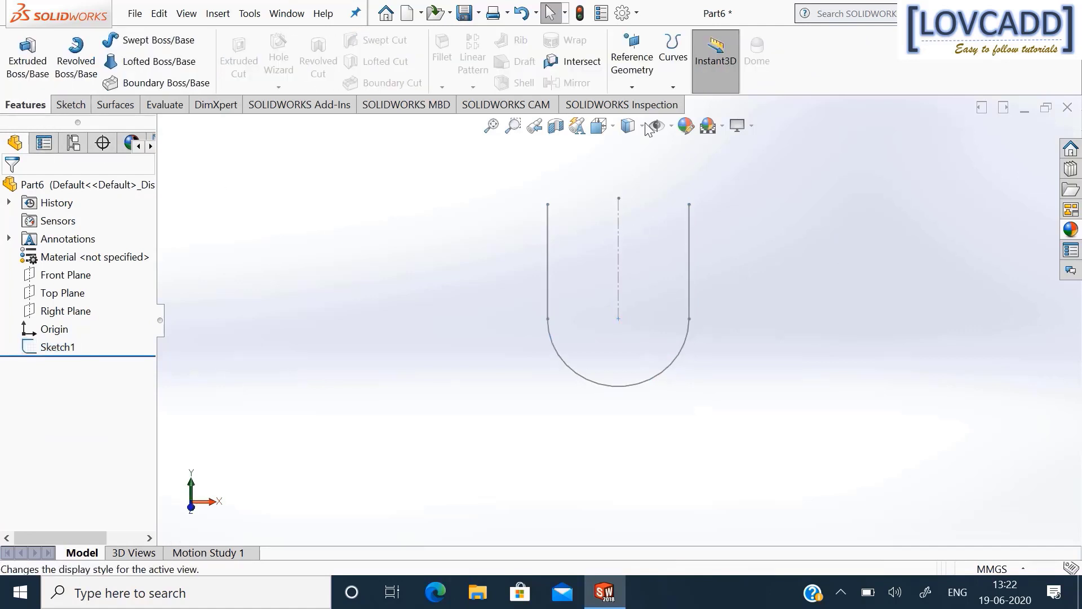
pyautogui.click(632, 84)
pyautogui.click(643, 105)
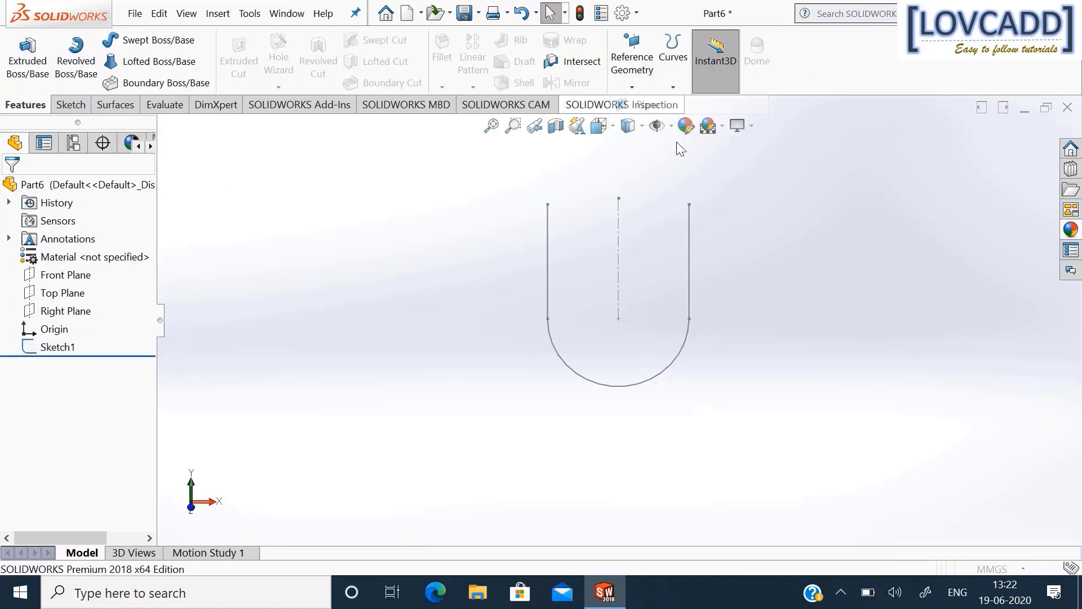
pyautogui.click(689, 205)
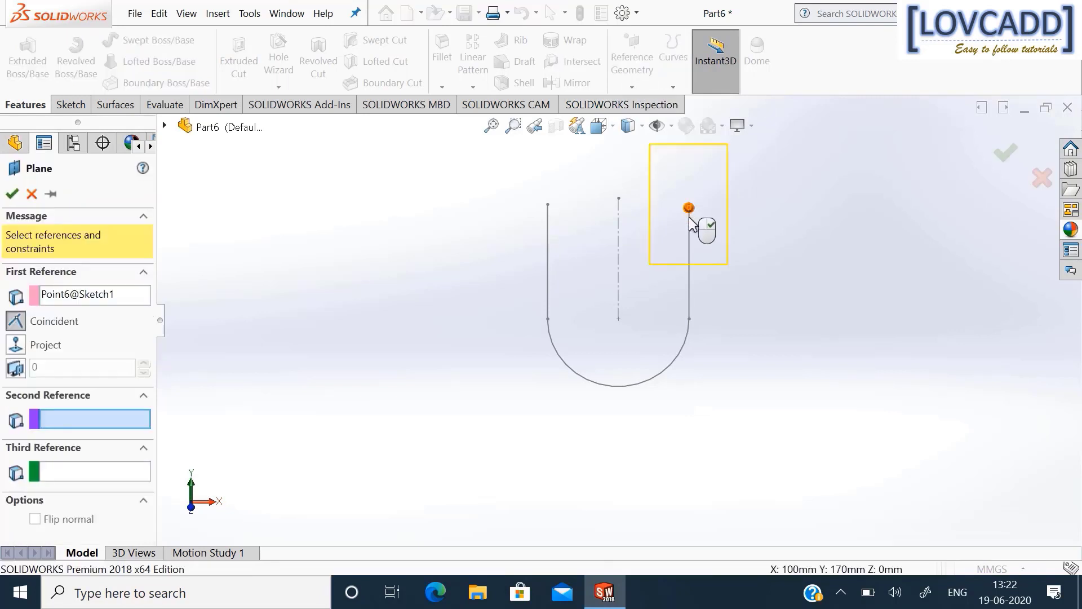
pyautogui.click(689, 228)
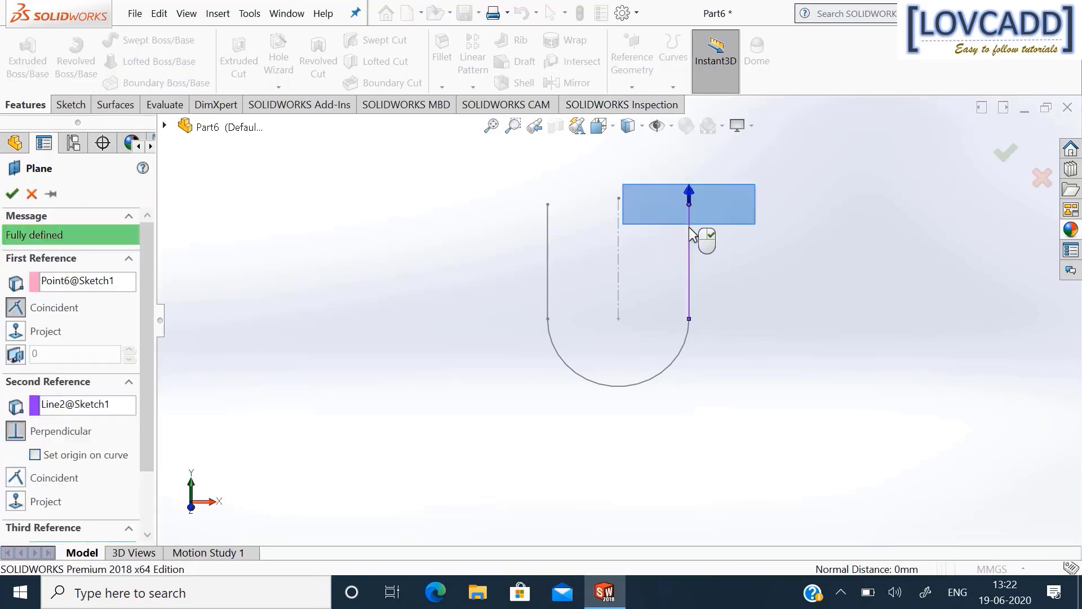
pyautogui.click(1003, 154)
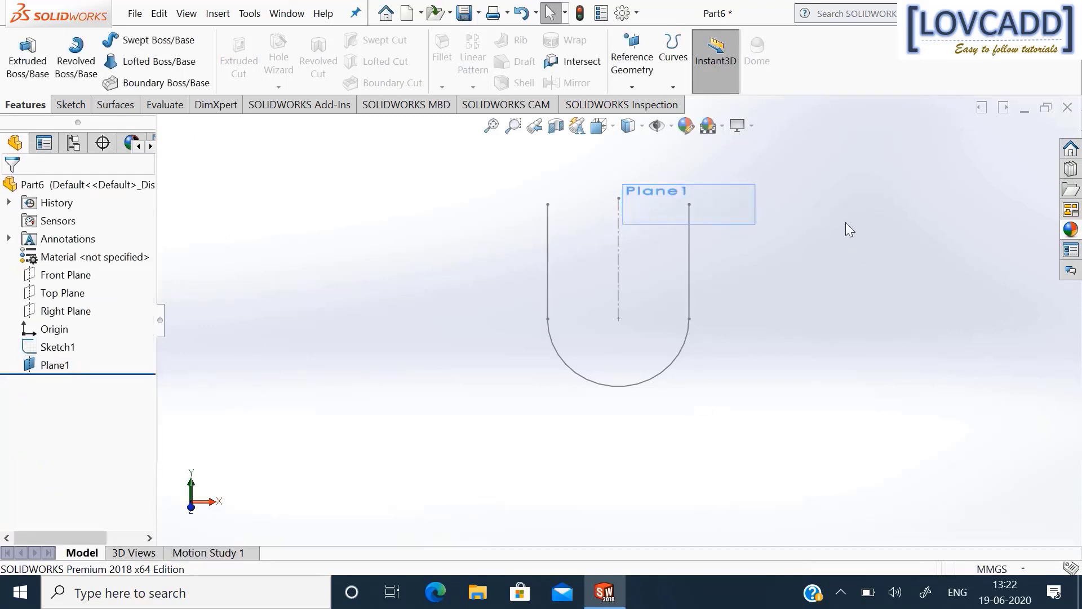
# Create a second reference plane perpendicular to the U's right leg, through the leg's lower endpoint where the arc begins.
pyautogui.click(640, 88)
pyautogui.click(642, 104)
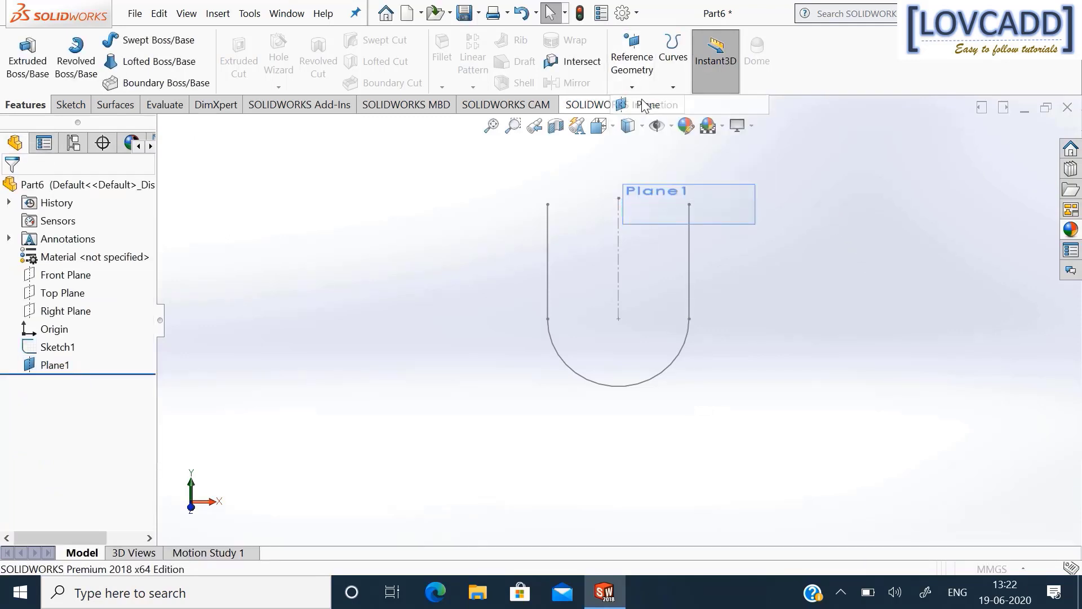
pyautogui.click(689, 319)
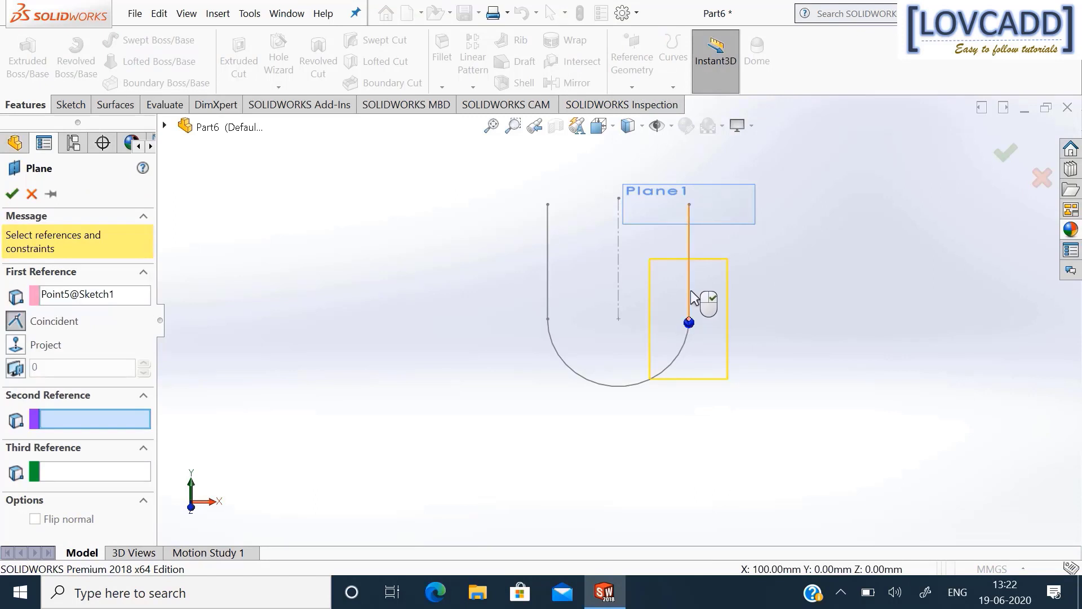
pyautogui.click(691, 298)
pyautogui.rightClick(699, 301)
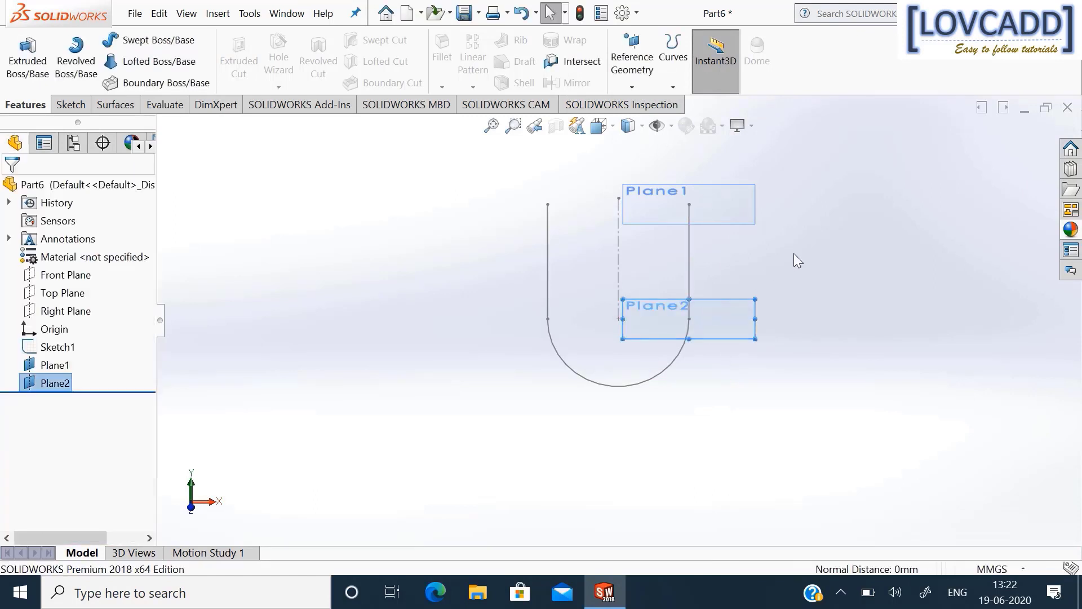
pyautogui.click(794, 253)
pyautogui.moveTo(865, 191); pyautogui.dragTo(860, 259, button='middle')
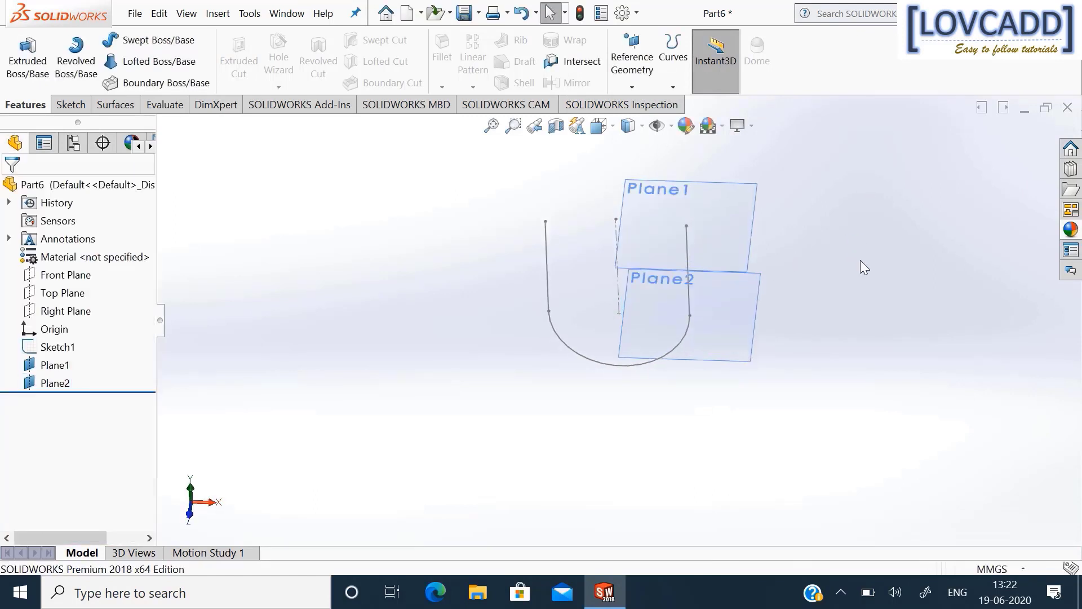
# Sketch two circles on the upper plane, centred on the right and left leg endpoints, with radii of about 45.5 mm and 50.5 mm.
pyautogui.click(699, 220)
pyautogui.rightClick(699, 219)
pyautogui.click(712, 192)
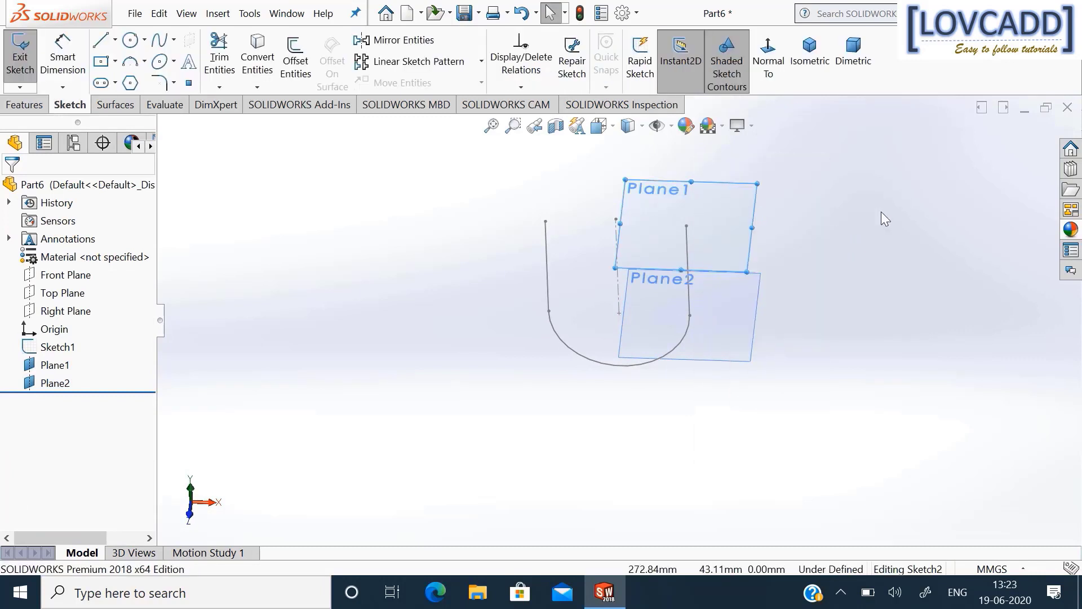
pyautogui.click(899, 260)
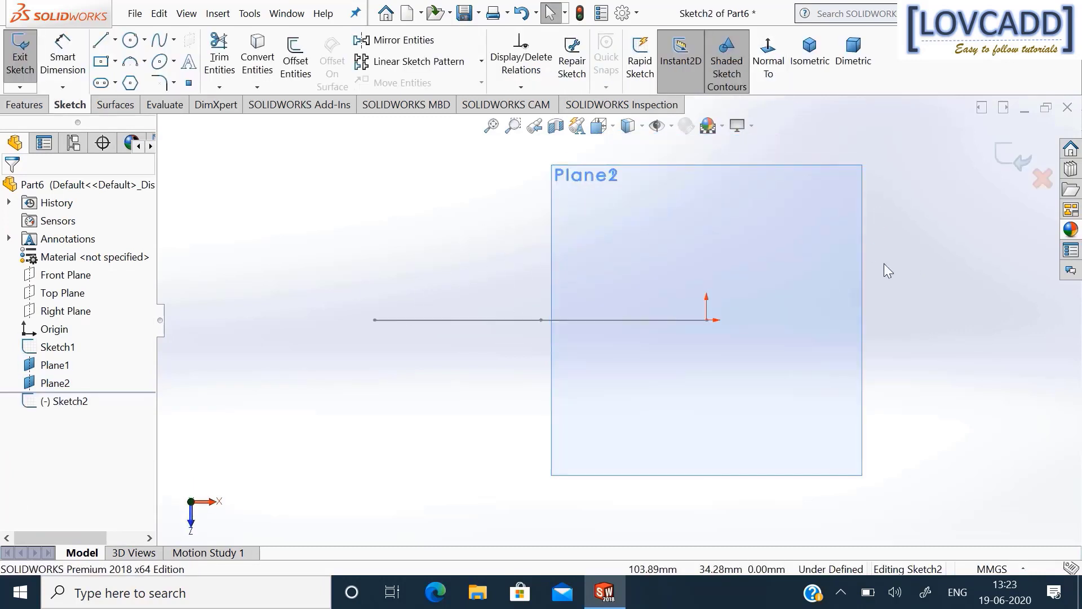
pyautogui.click(131, 42)
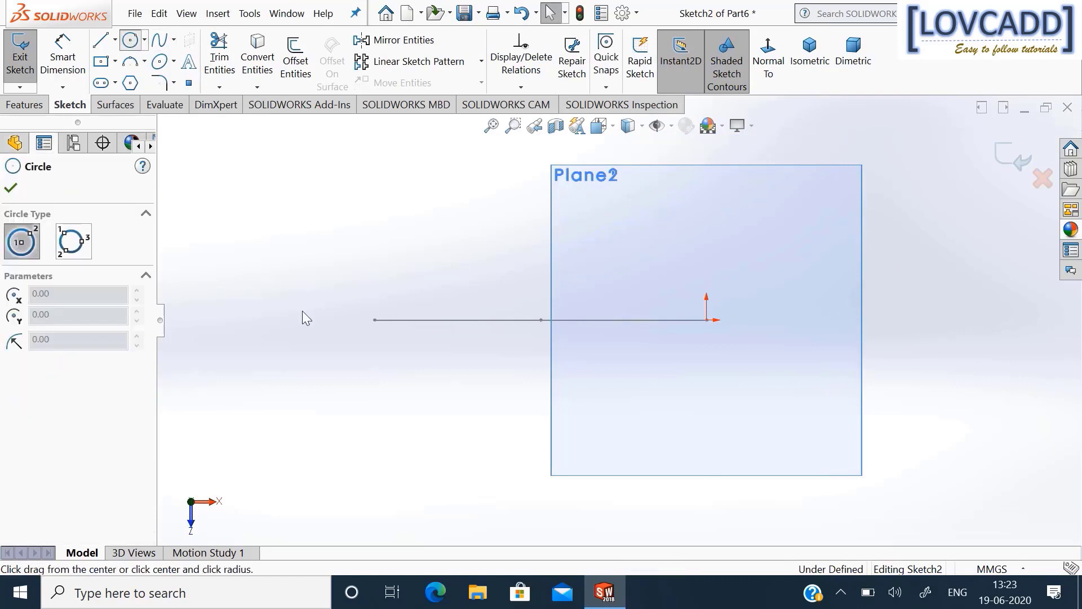
pyautogui.click(706, 320)
pyautogui.click(720, 395)
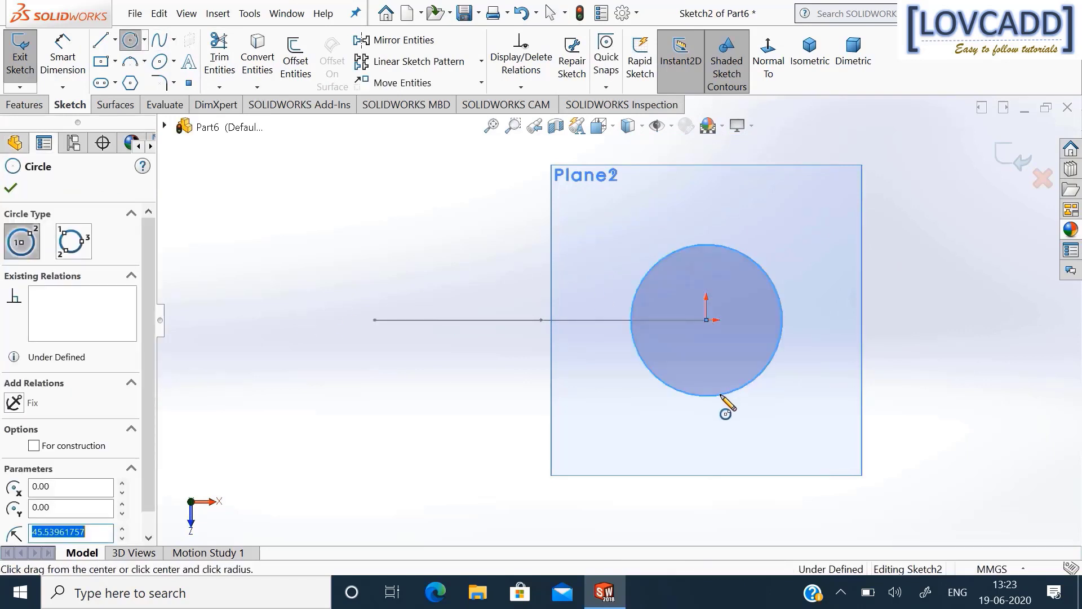
pyautogui.click(375, 319)
pyautogui.click(384, 404)
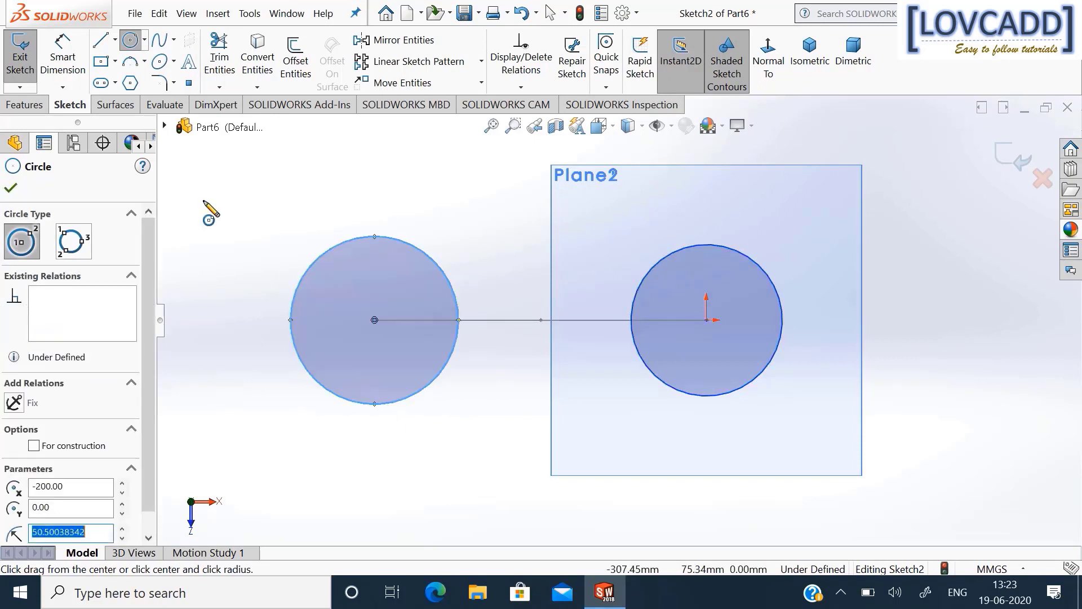
# Dimension the diameter of the circle at the right leg's upper endpoint to 62+24 (86 mm).
pyautogui.click(73, 53)
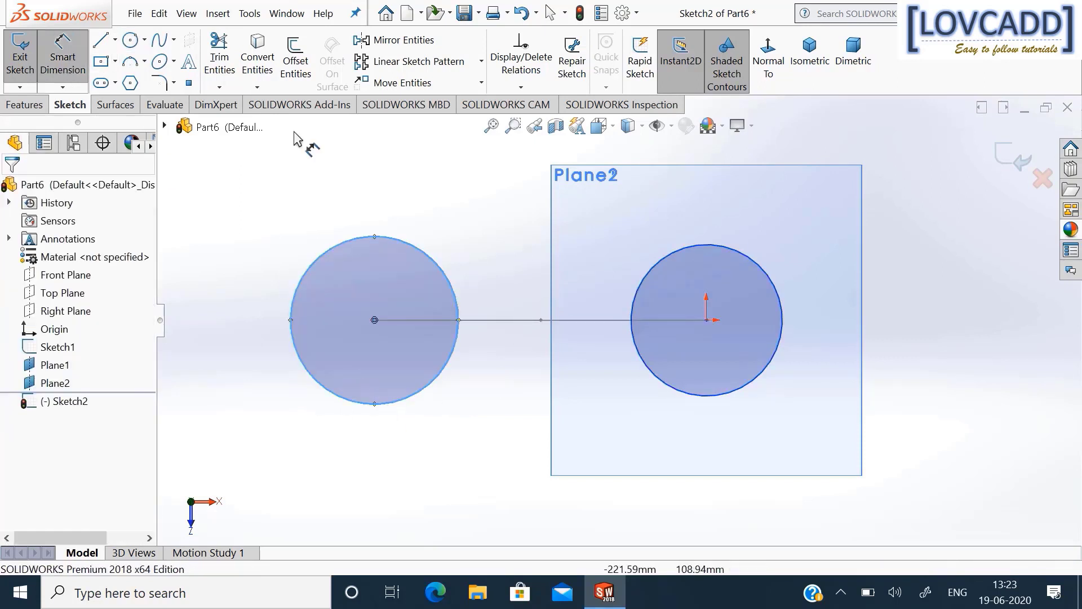
pyautogui.click(773, 282)
pyautogui.click(830, 269)
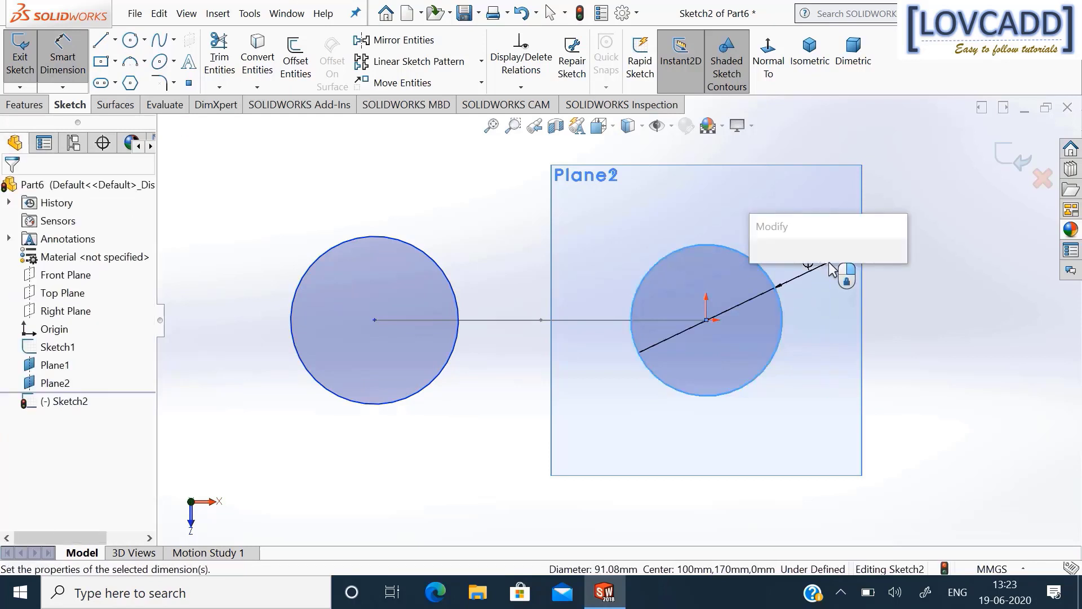
pyautogui.write('62')
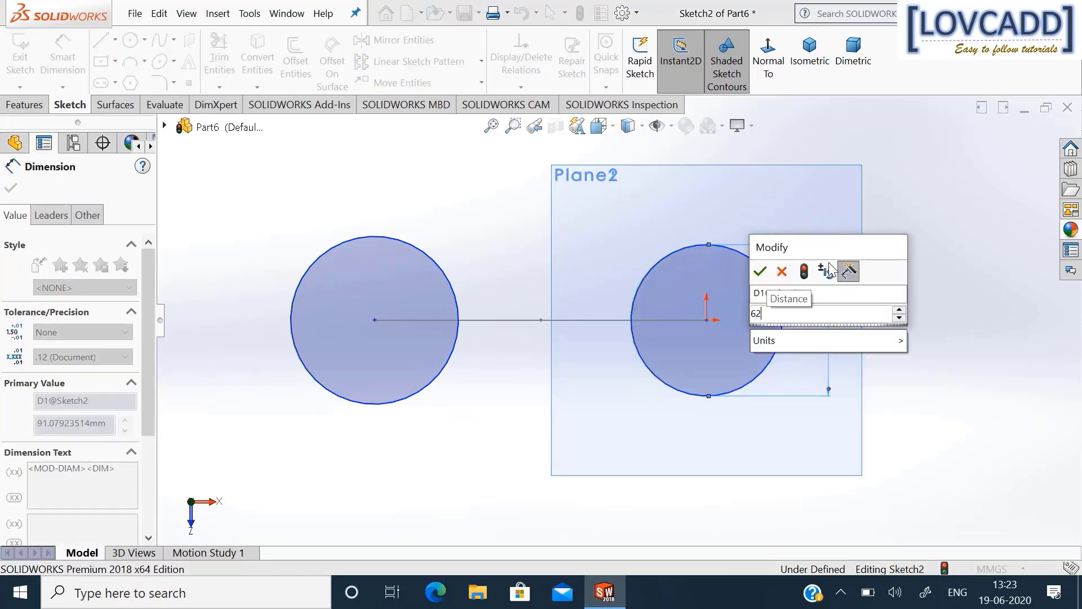
pyautogui.write('+24')
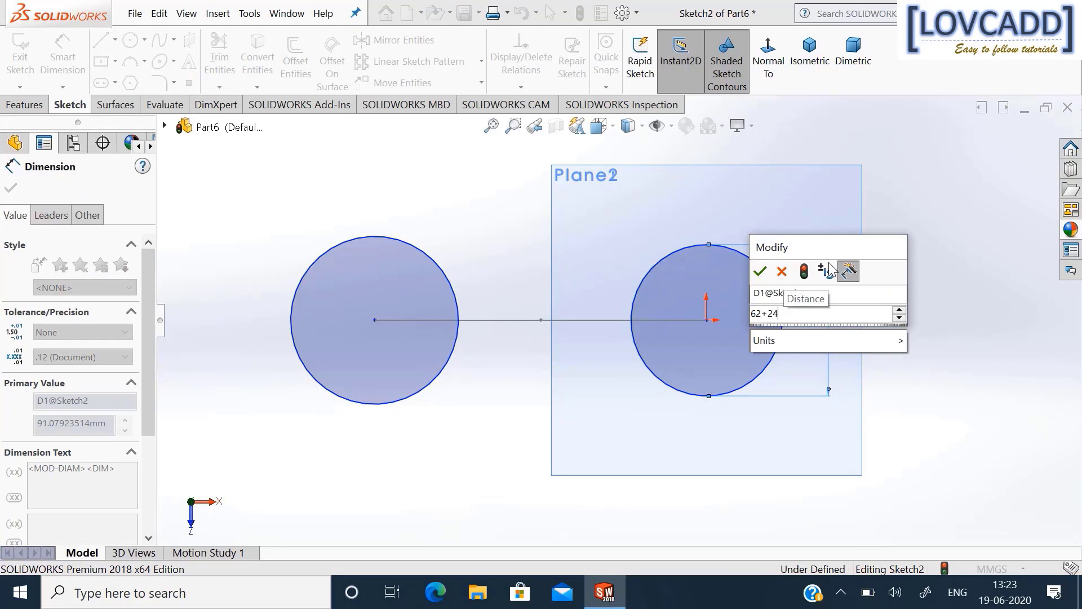
pyautogui.press('Return')
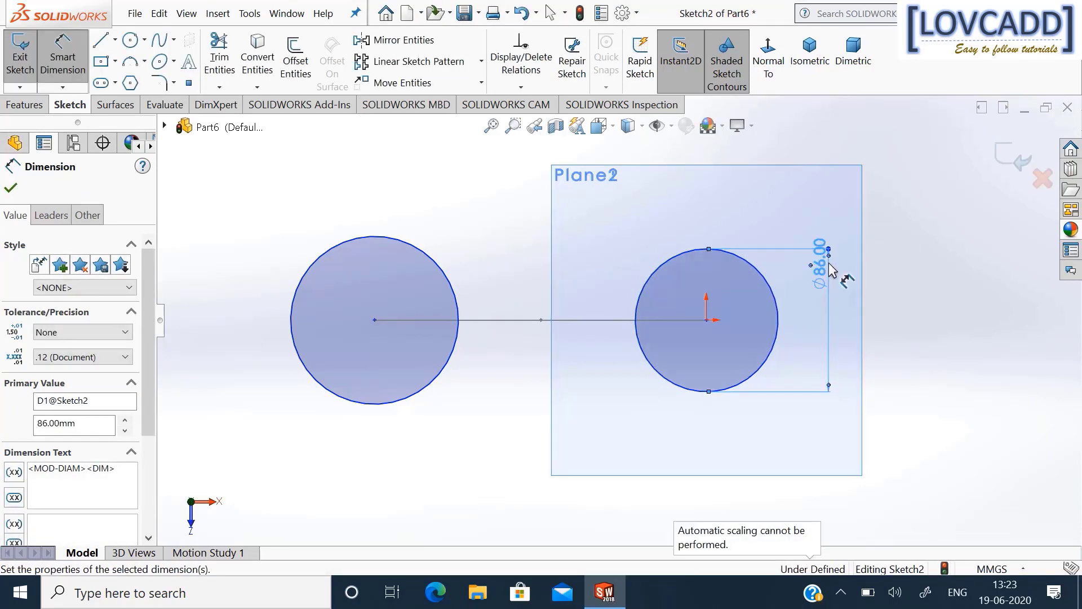
# Dimension the left leg's circle to an 86 mm diameter and finish the sketch on the upper plane.
pyautogui.click(317, 264)
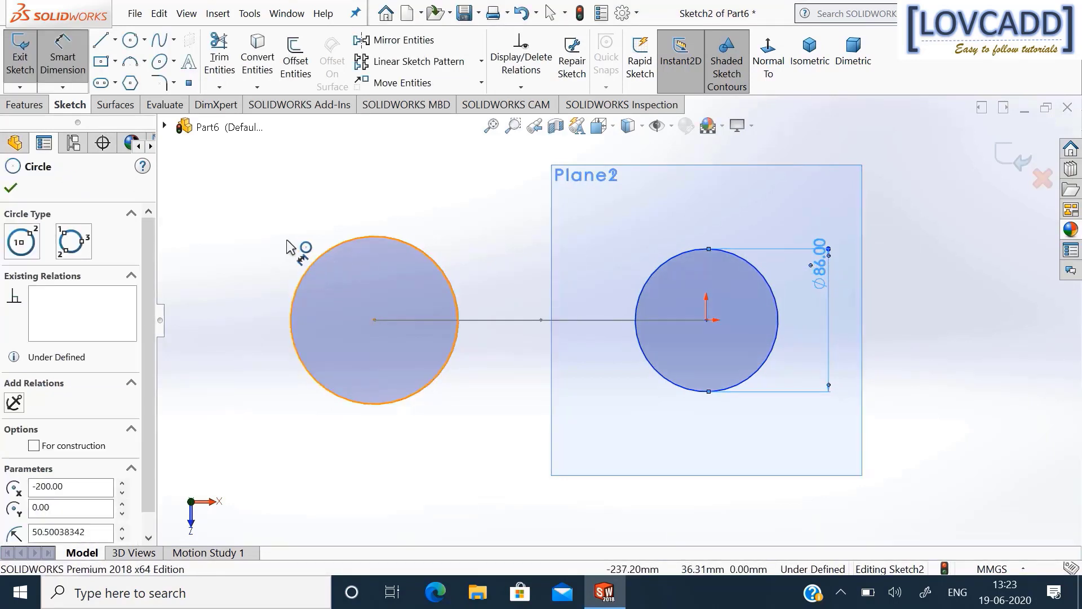
pyautogui.click(288, 247)
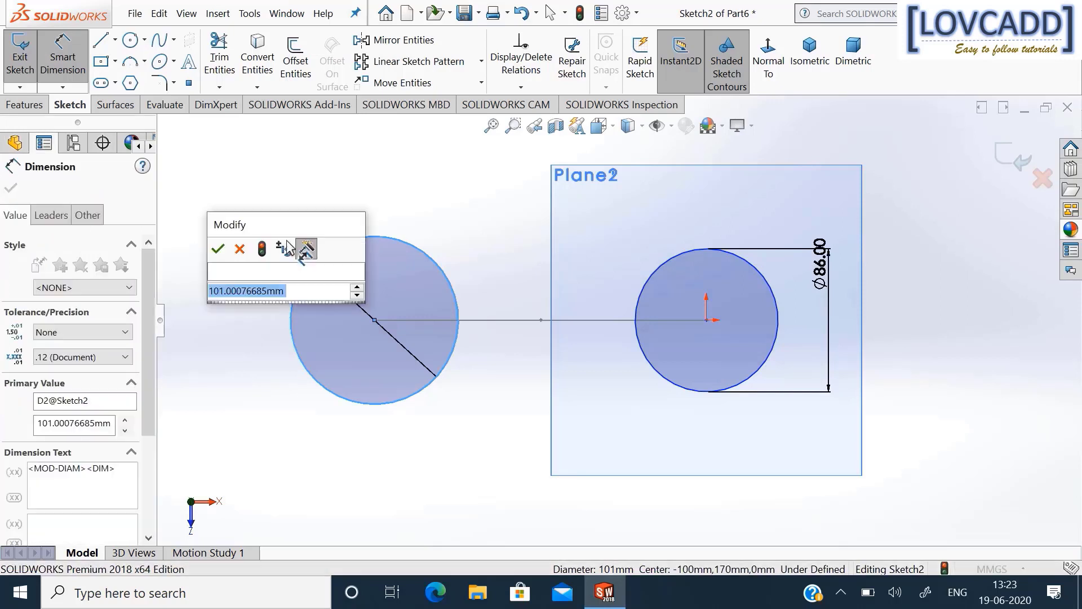
pyautogui.write('86')
pyautogui.press('Return')
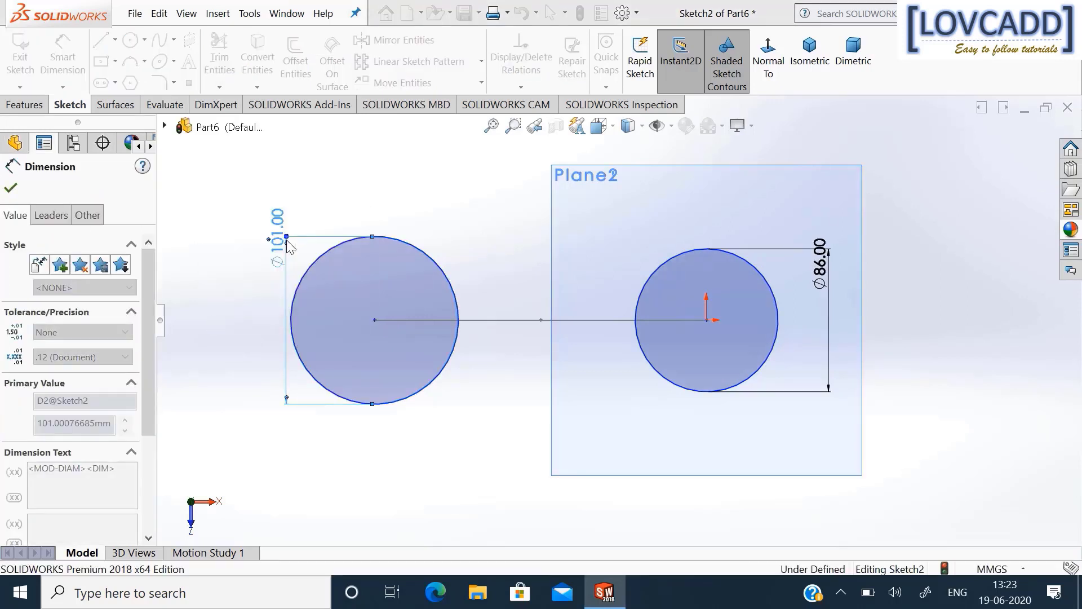
pyautogui.click(11, 188)
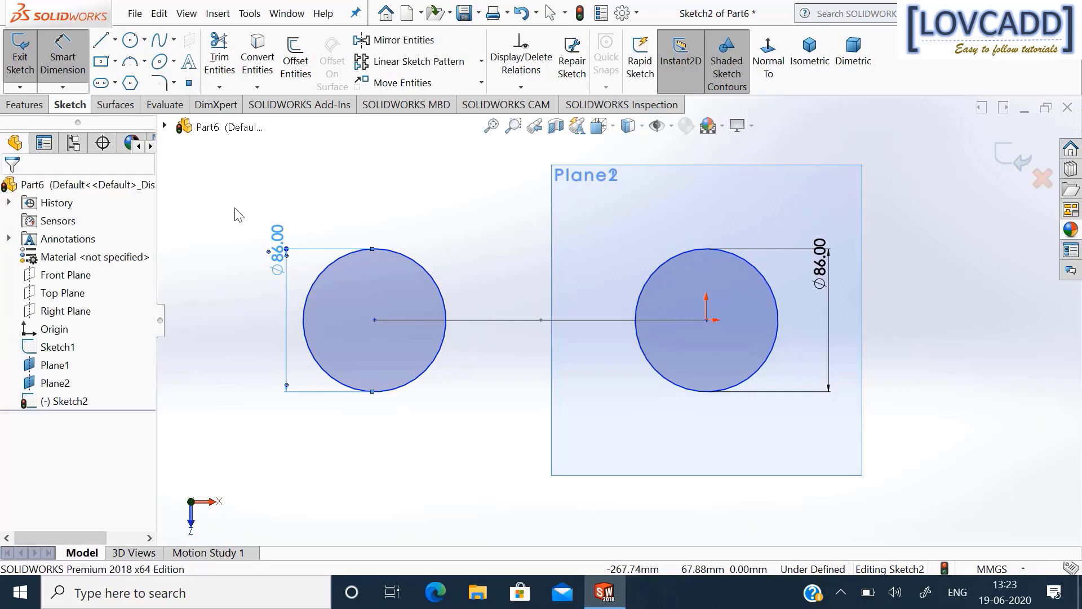
pyautogui.click(996, 157)
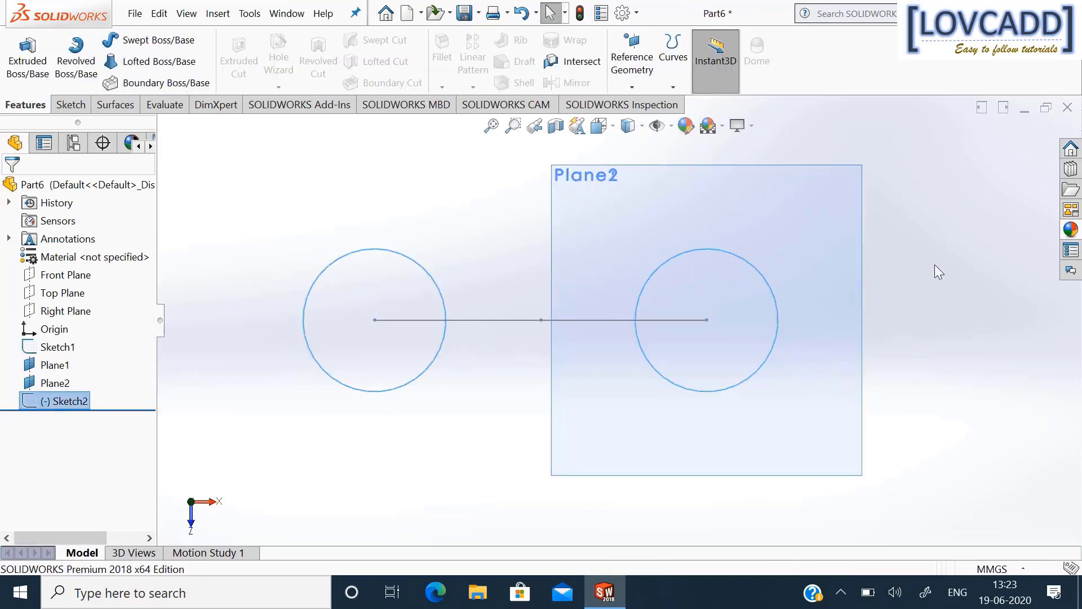
# Sketch two circles on Plane2, centred on the right and left legs' lower endpoints, with radii of about 61 mm and 59 mm.
pyautogui.click(935, 307)
pyautogui.moveTo(928, 313); pyautogui.dragTo(927, 177, button='middle')
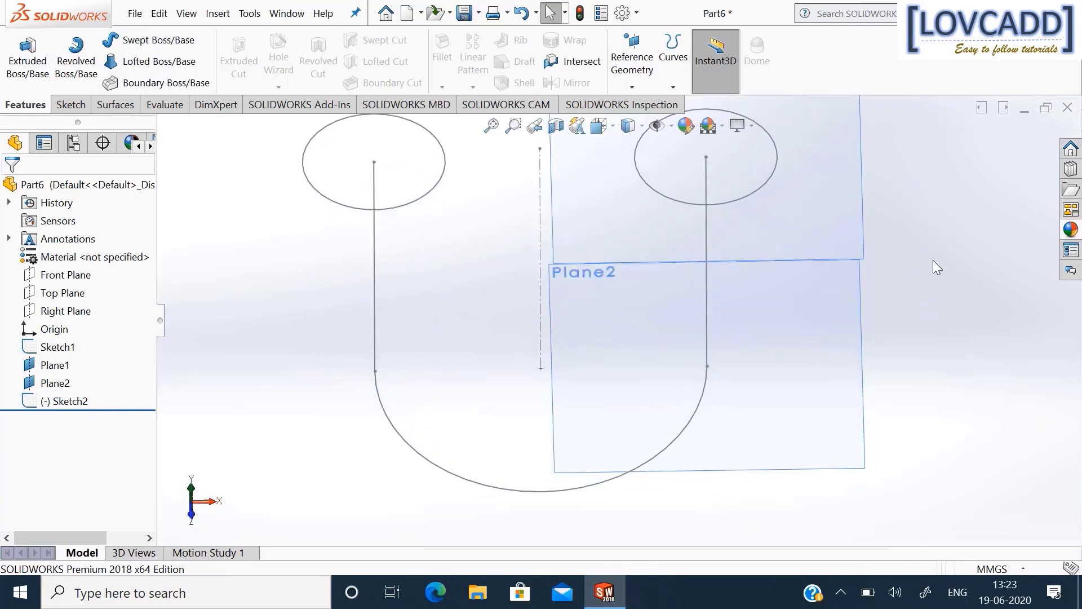
pyautogui.rightClick(832, 386)
pyautogui.click(861, 337)
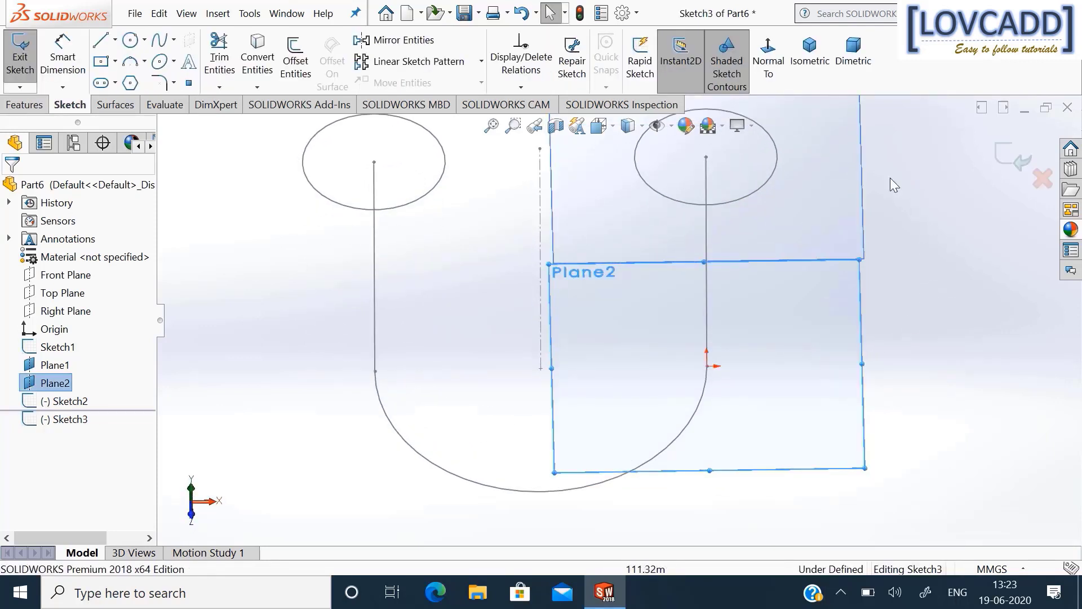
pyautogui.click(768, 62)
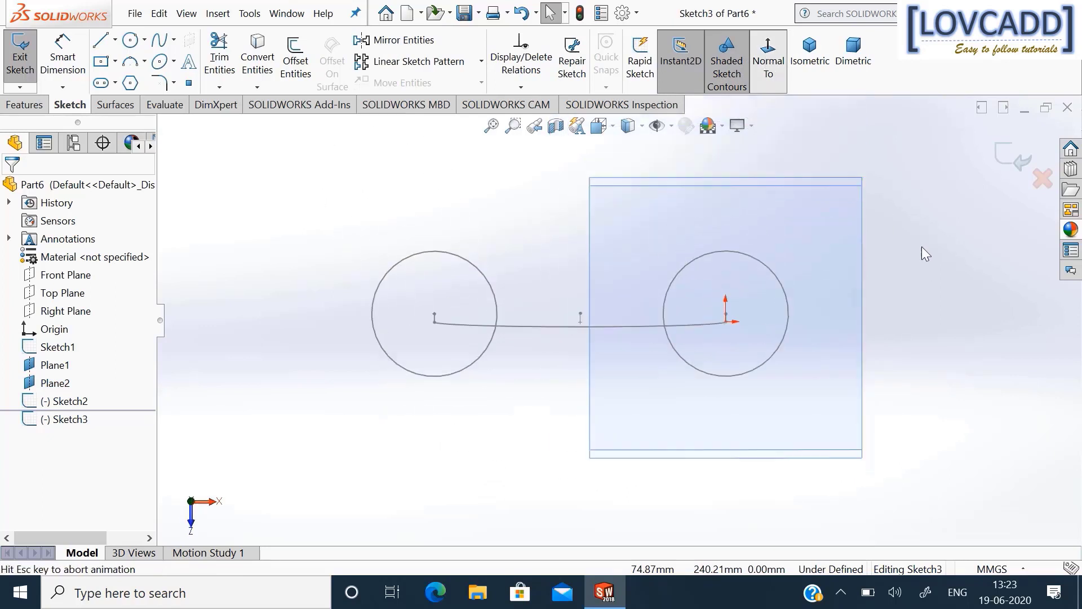
pyautogui.click(136, 42)
pyautogui.click(727, 320)
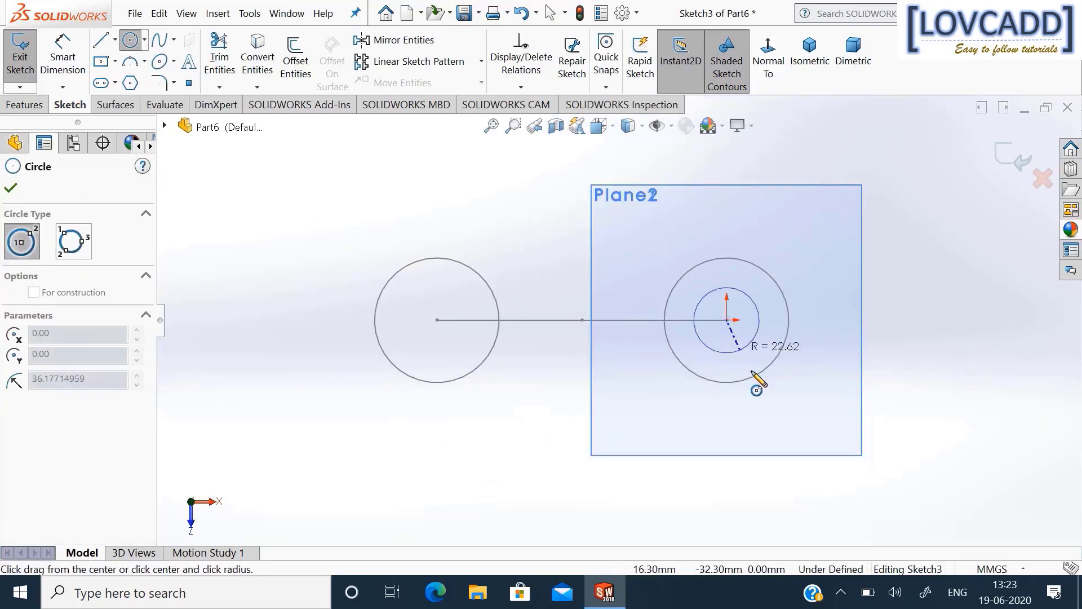
pyautogui.click(761, 401)
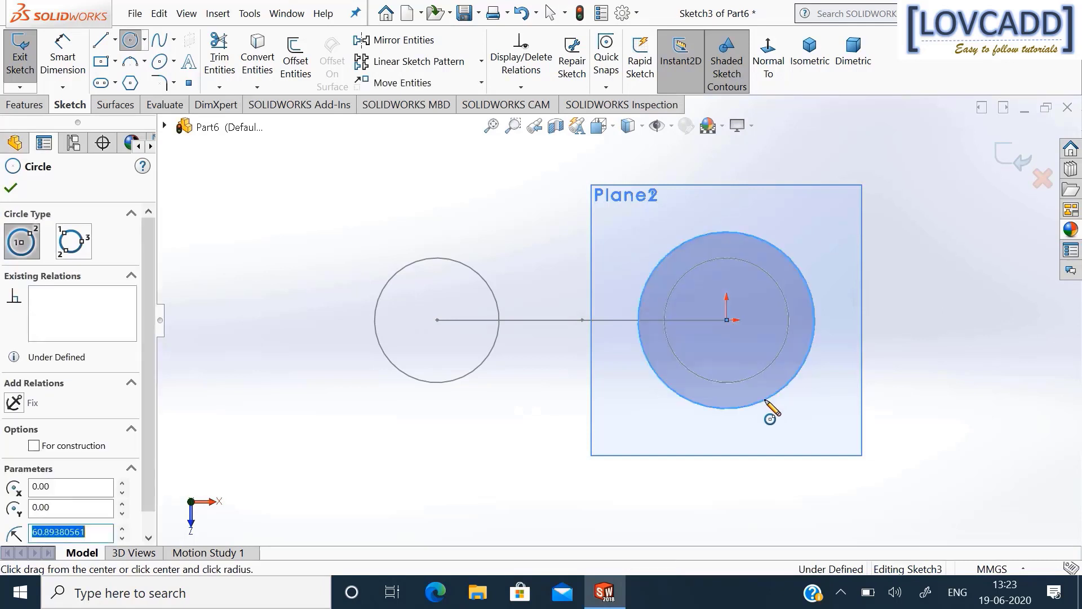
pyautogui.click(437, 319)
pyautogui.click(437, 405)
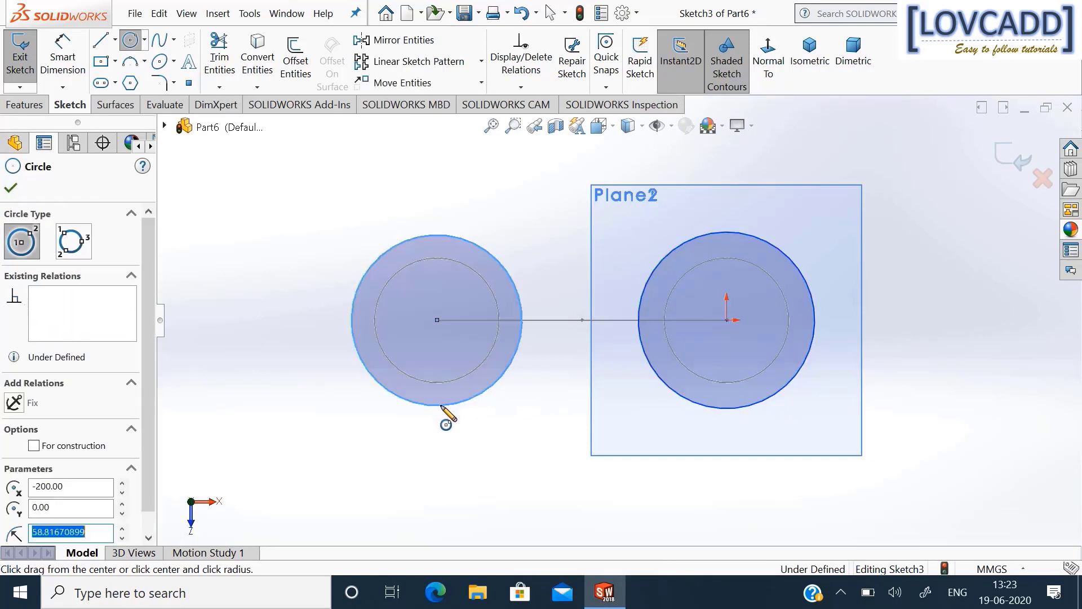
# Dimension the diameter of the circle at the right leg's lower endpoint to 75+24 (99 mm).
pyautogui.click(45, 68)
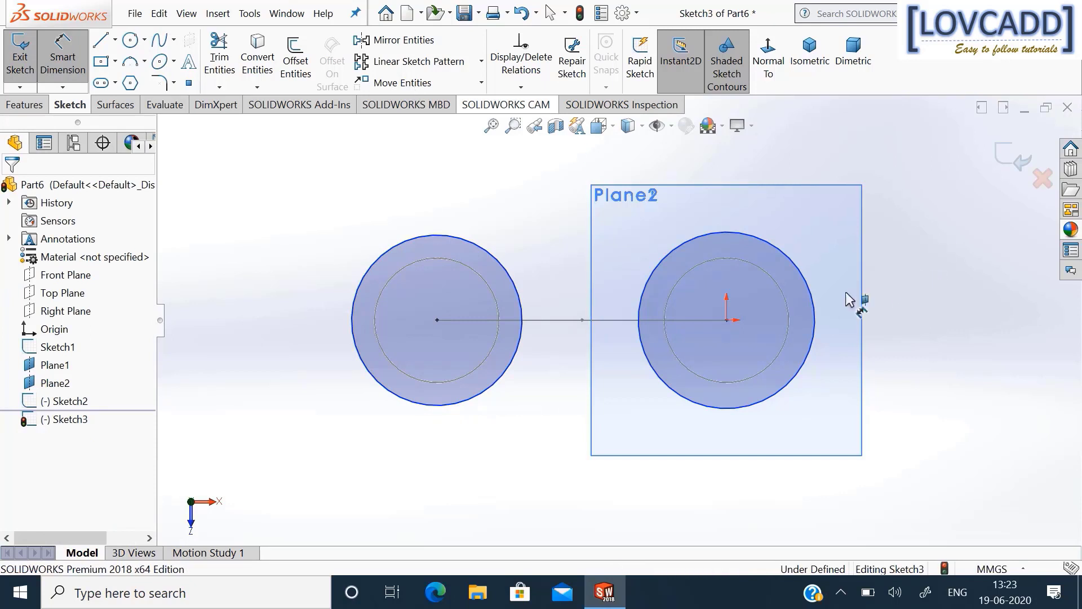
pyautogui.click(813, 297)
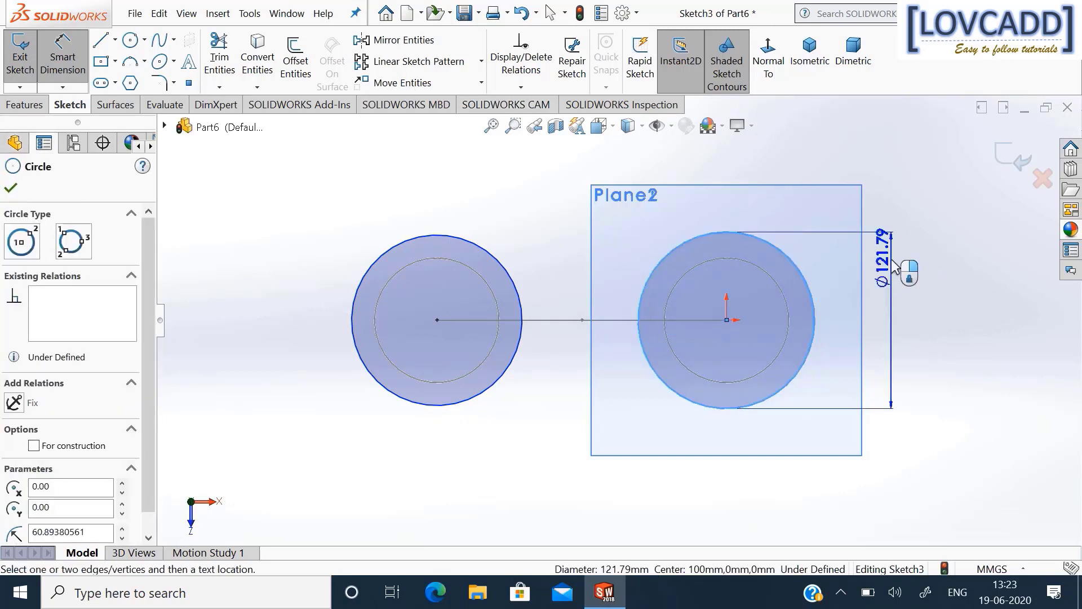
pyautogui.click(894, 265)
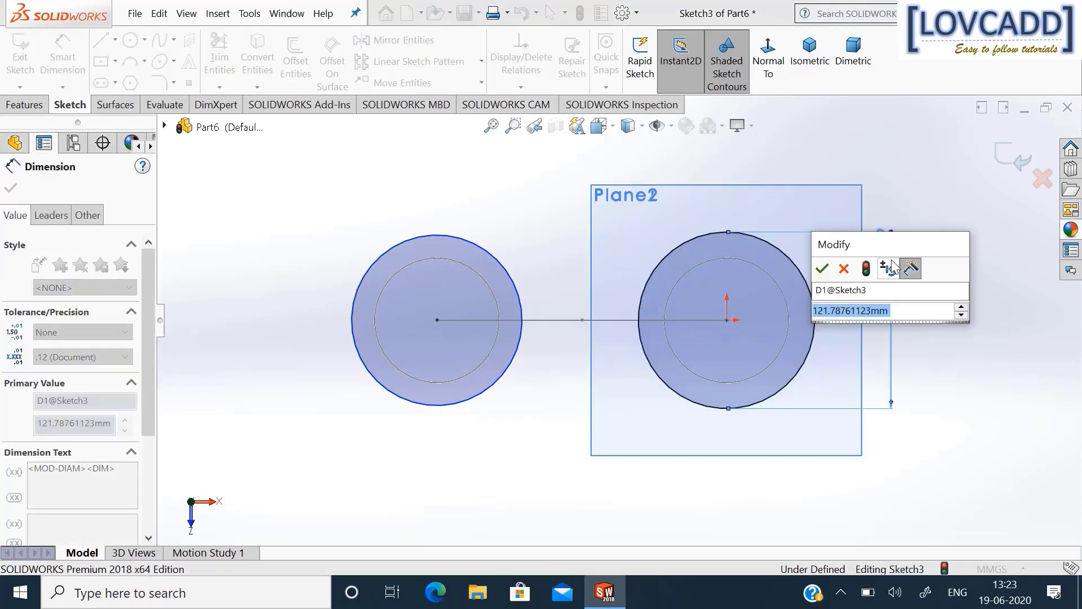
pyautogui.write('75')
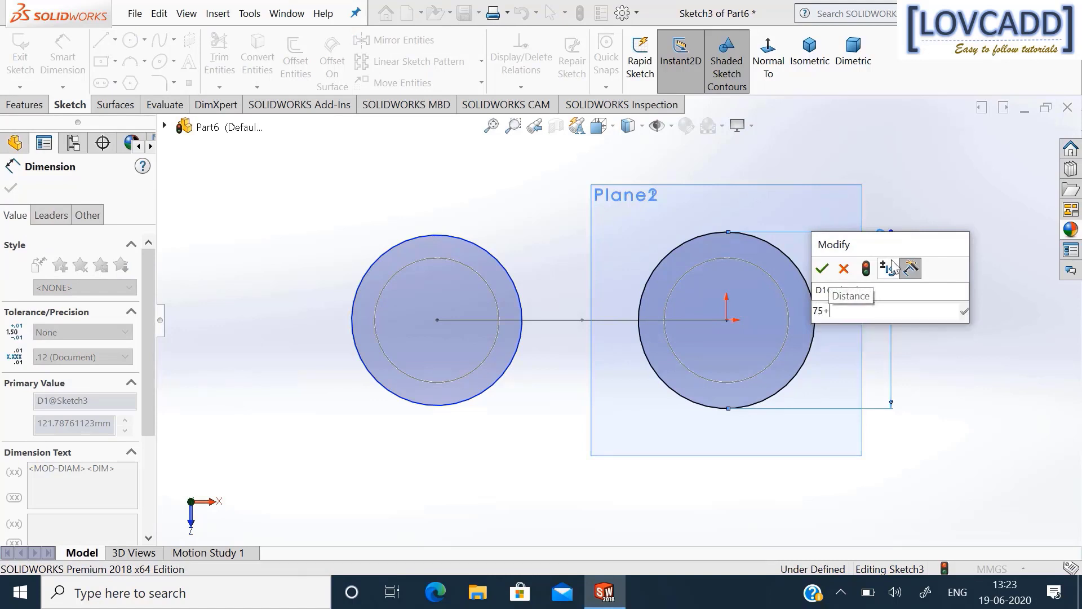
pyautogui.write('+24')
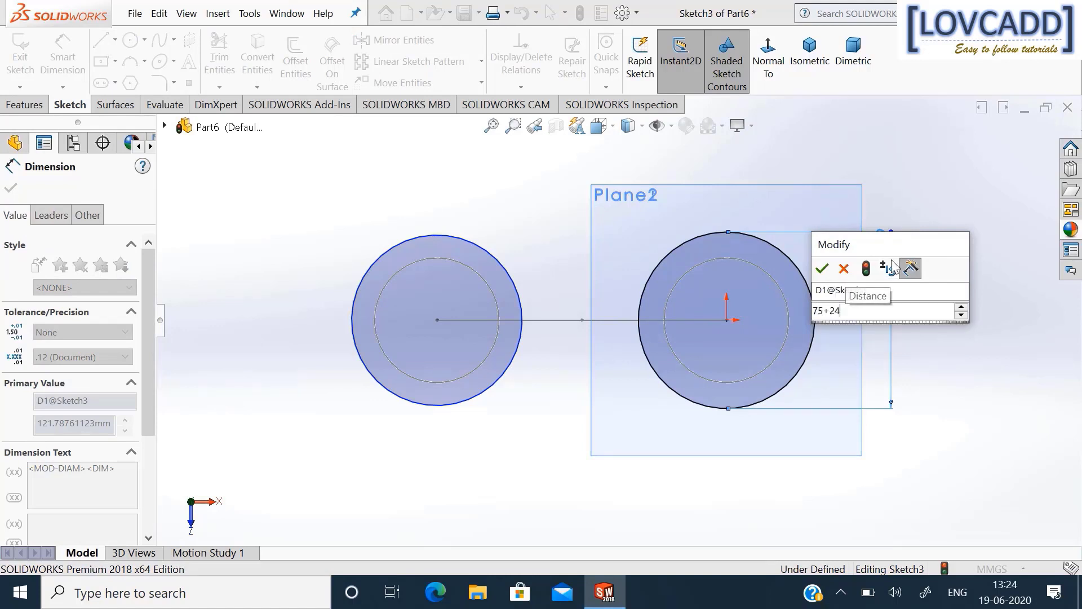
pyautogui.press('Return')
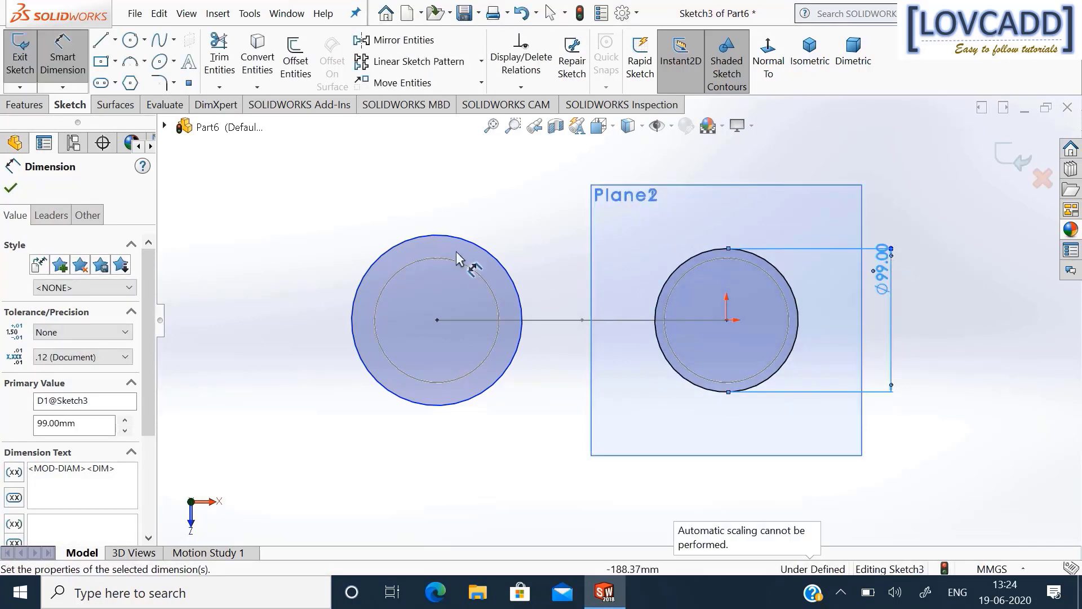
# Dimension the left leg's lower circle to a diameter of 75+24 (99 mm) and finish the sketch on Plane2.
pyautogui.click(346, 262)
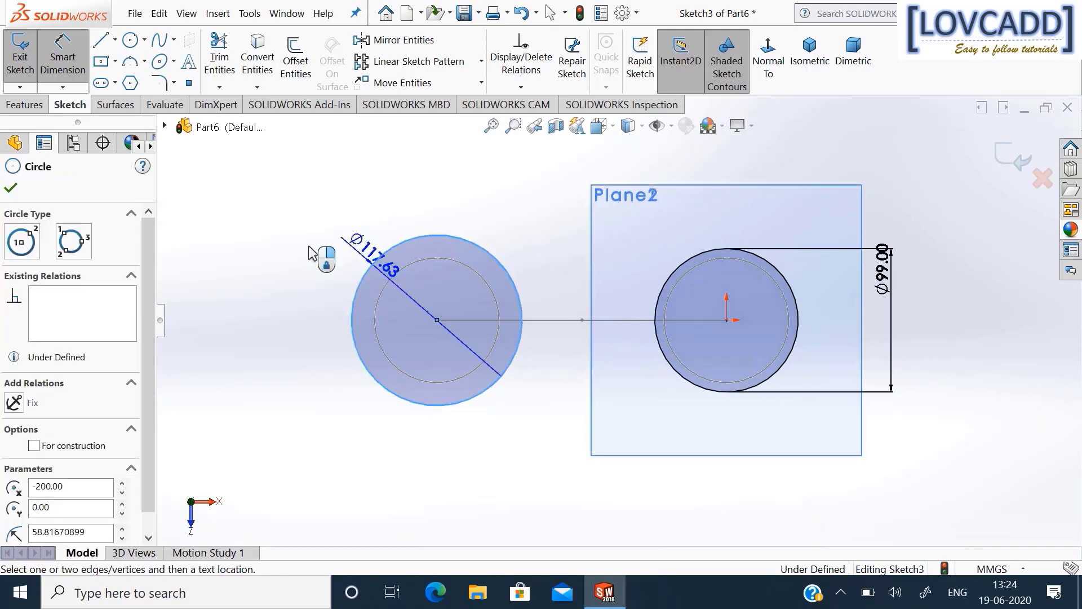
pyautogui.click(322, 251)
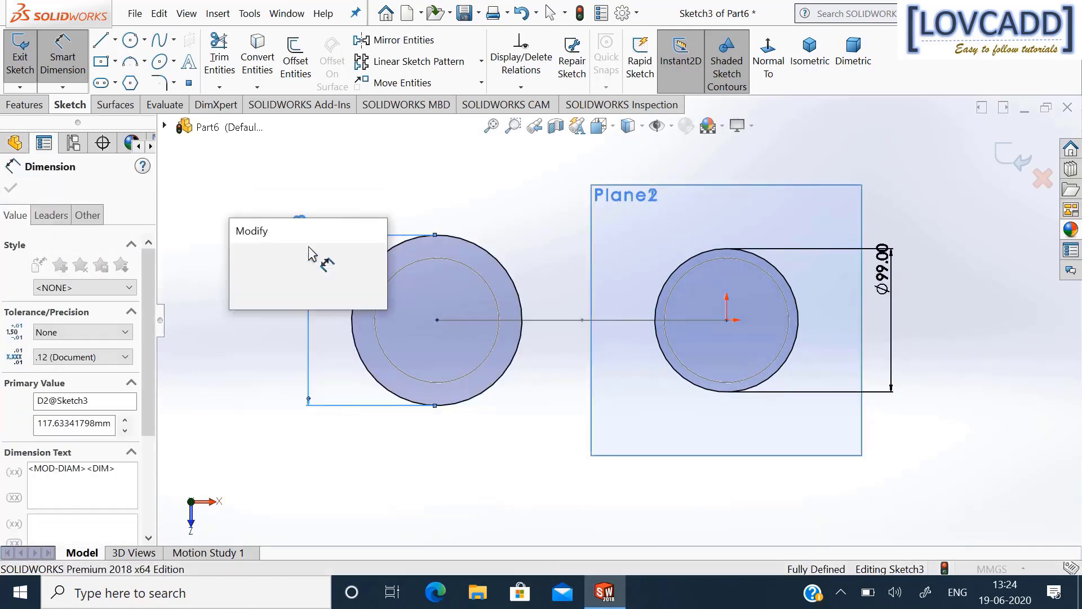
pyautogui.write('75')
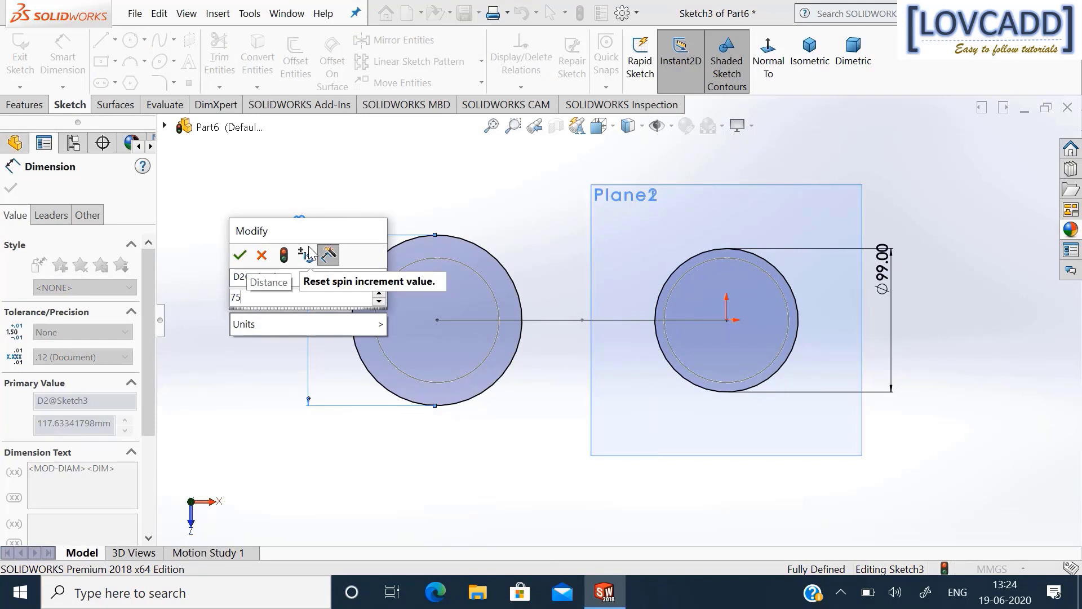
pyautogui.write('+2')
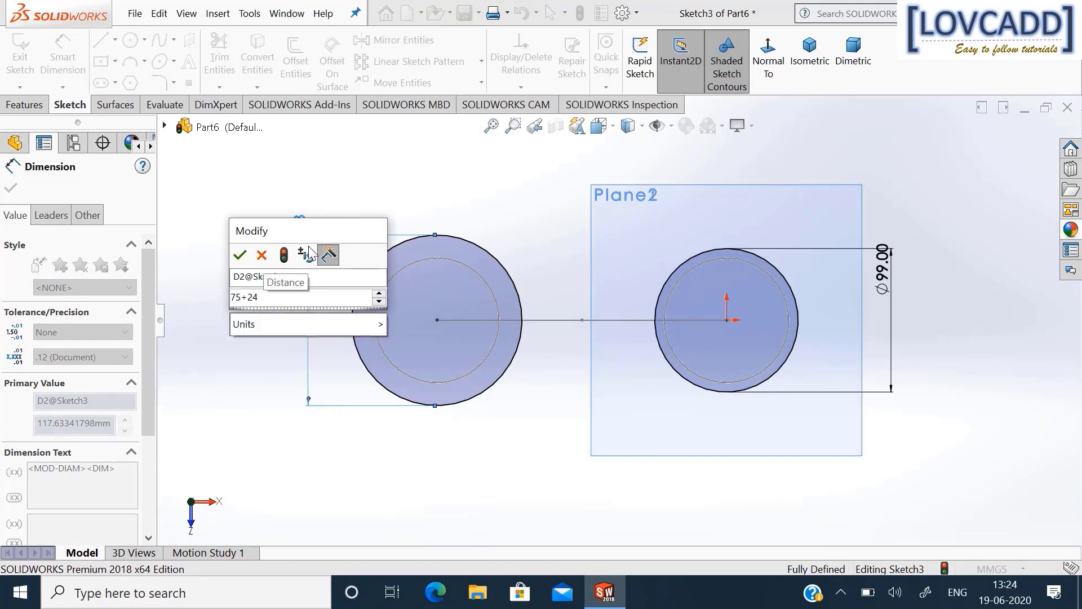
pyautogui.write('4')
pyautogui.press('Return')
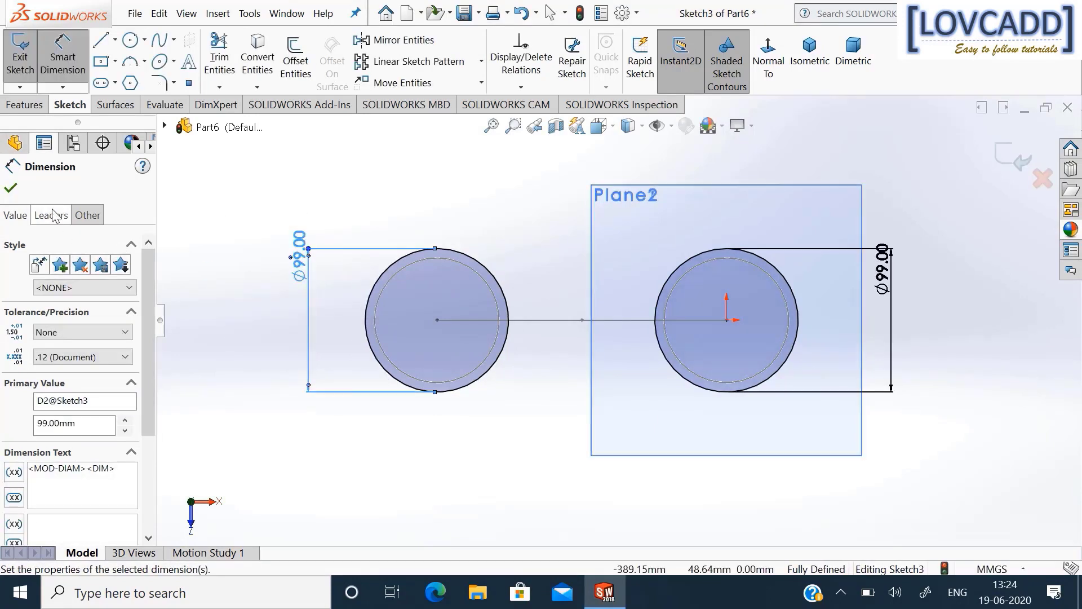
pyautogui.click(11, 189)
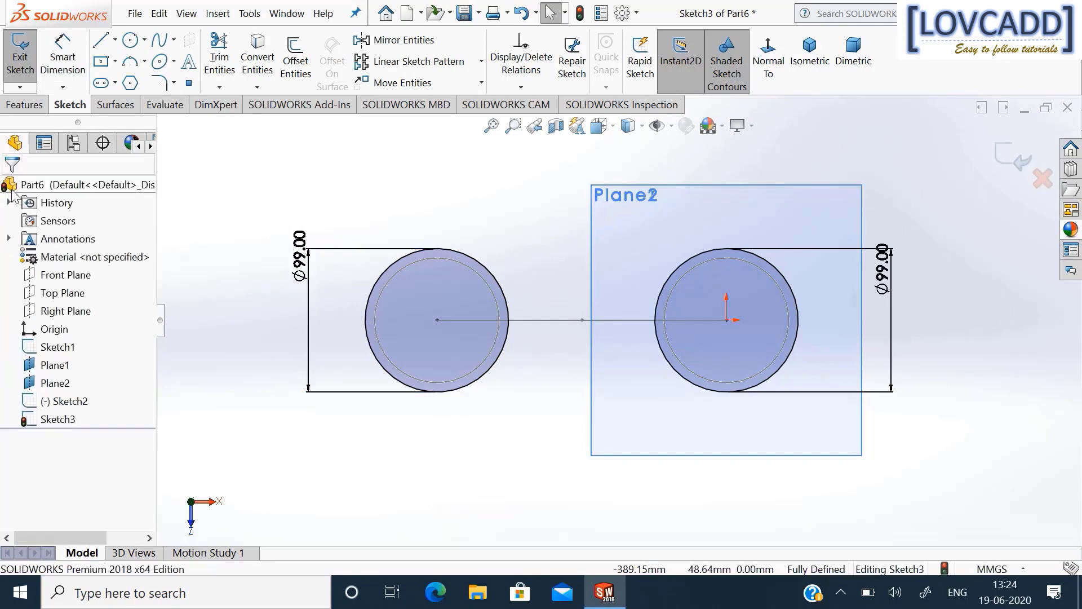
pyautogui.click(1005, 166)
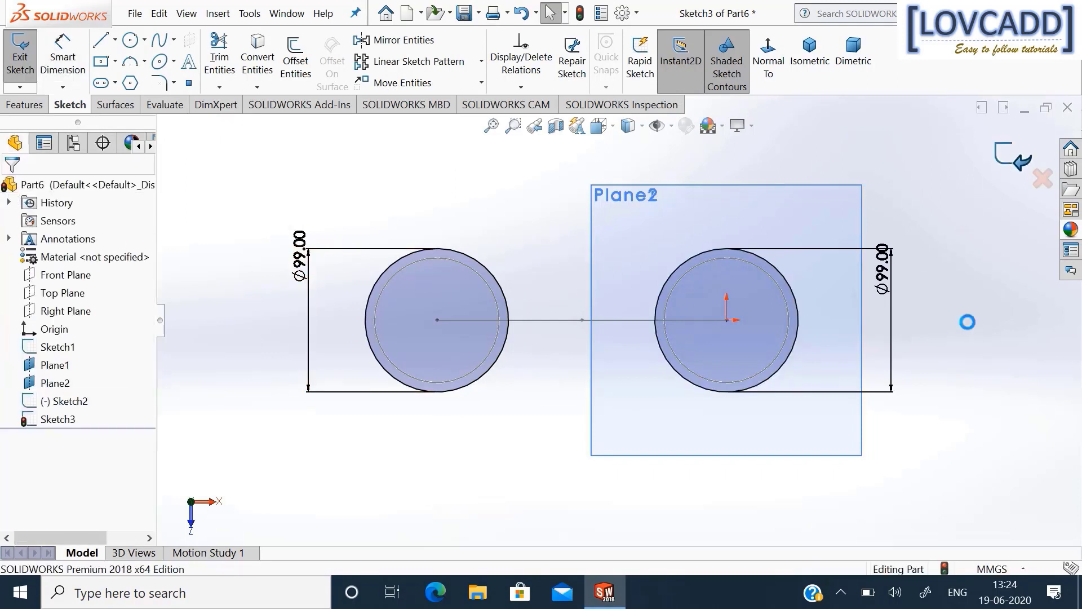
pyautogui.click(957, 364)
pyautogui.moveTo(955, 406)
pyautogui.mouseDown(button='middle')
pyautogui.moveTo(932, 285)
pyautogui.moveTo(956, 285)
pyautogui.mouseUp(button='middle')
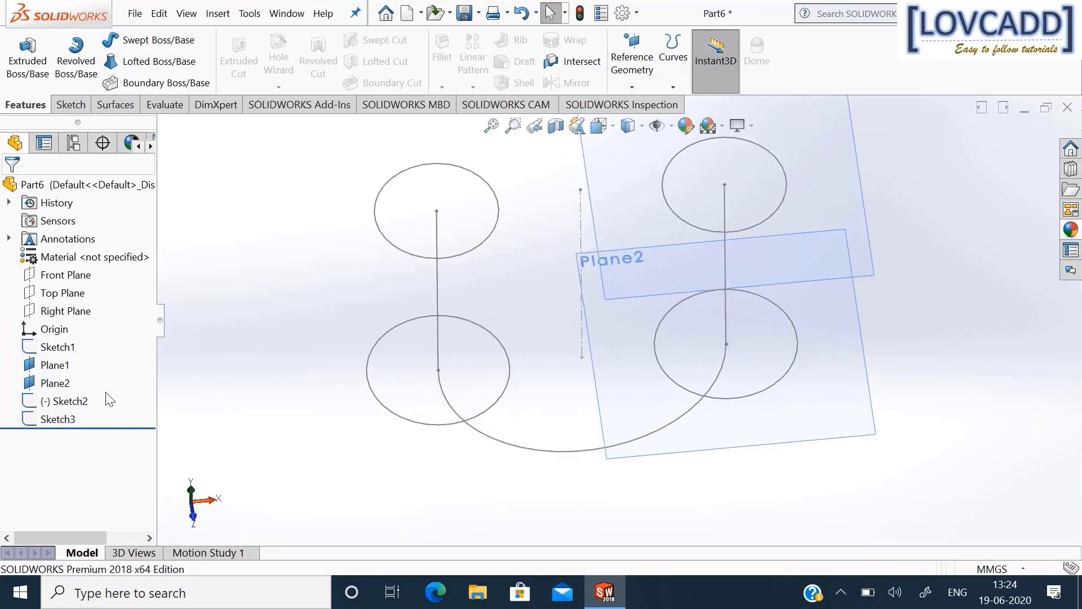
# Hide Plane1 and Plane2.
pyautogui.click(59, 367)
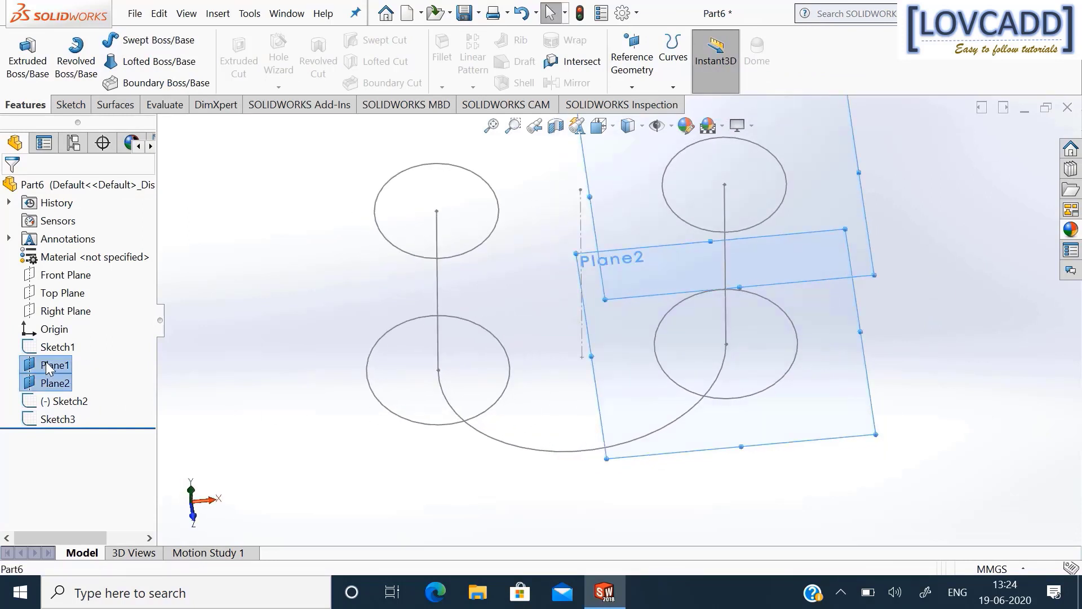
pyautogui.rightClick(51, 367)
pyautogui.click(61, 338)
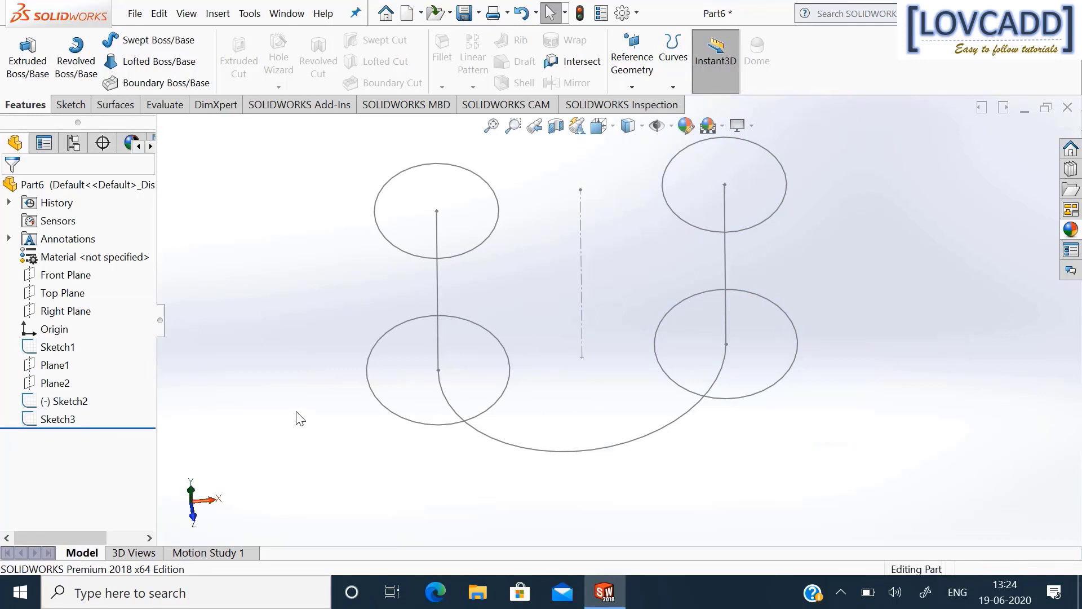
# Start a loft with the right leg's upper circle as first profile and its lower circle as second.
pyautogui.click(193, 517)
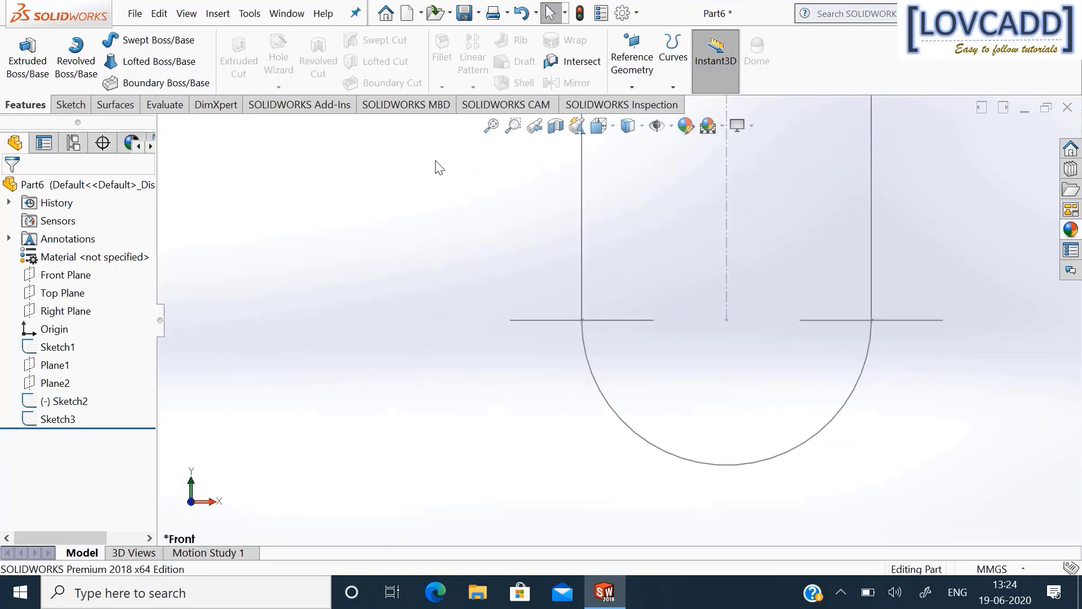
pyautogui.click(491, 125)
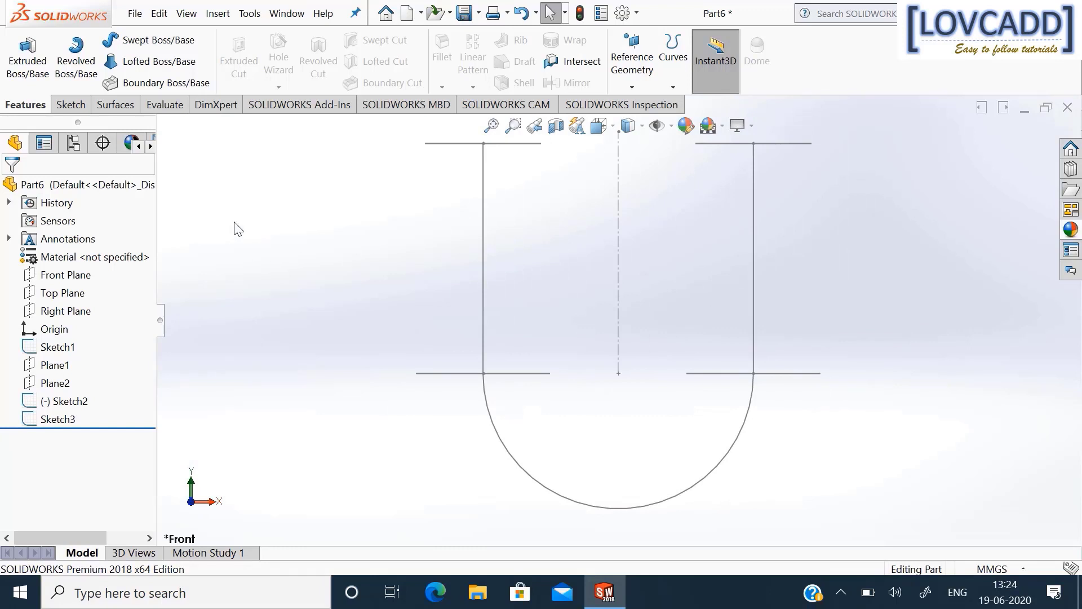
pyautogui.click(152, 61)
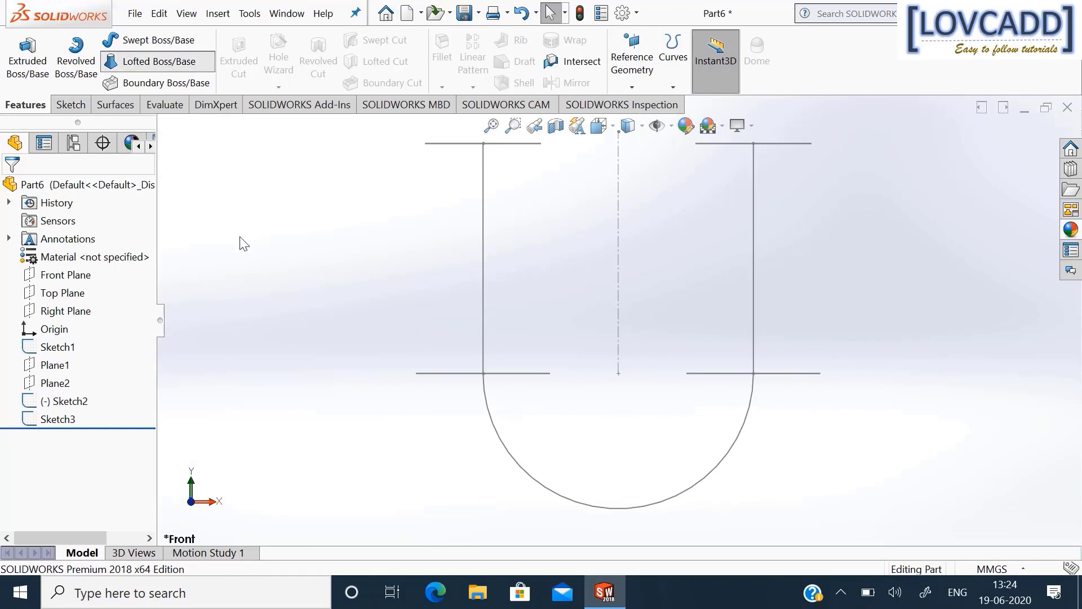
pyautogui.click(810, 143)
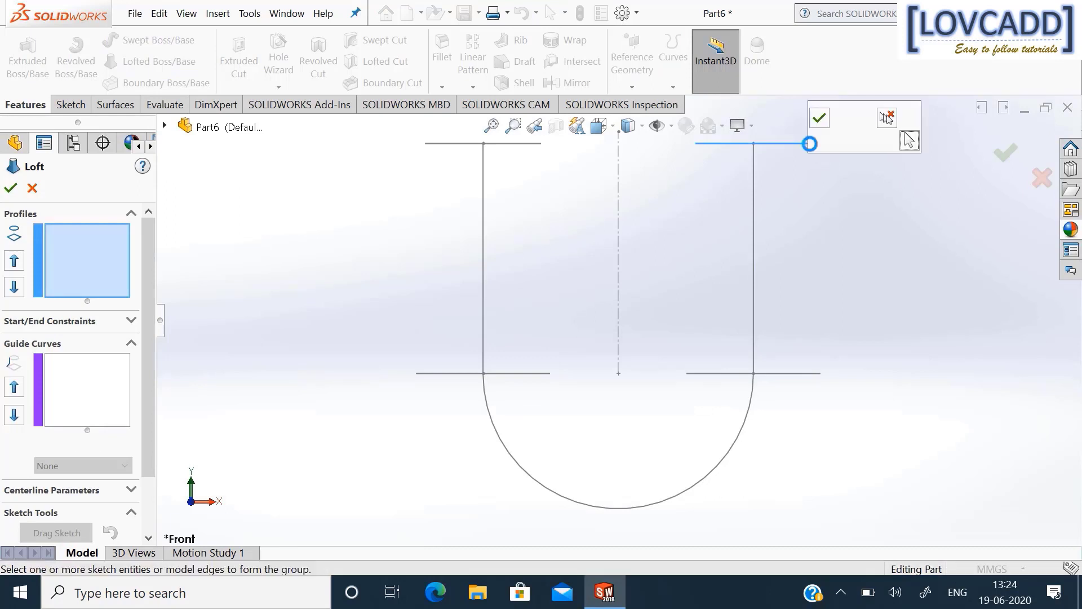
pyautogui.click(819, 121)
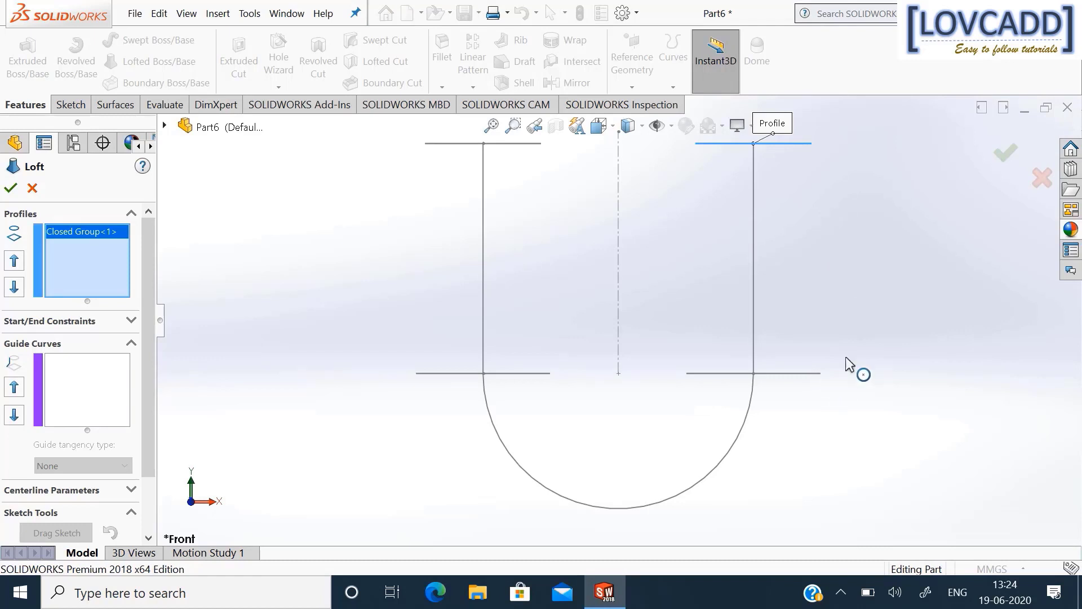
pyautogui.click(793, 373)
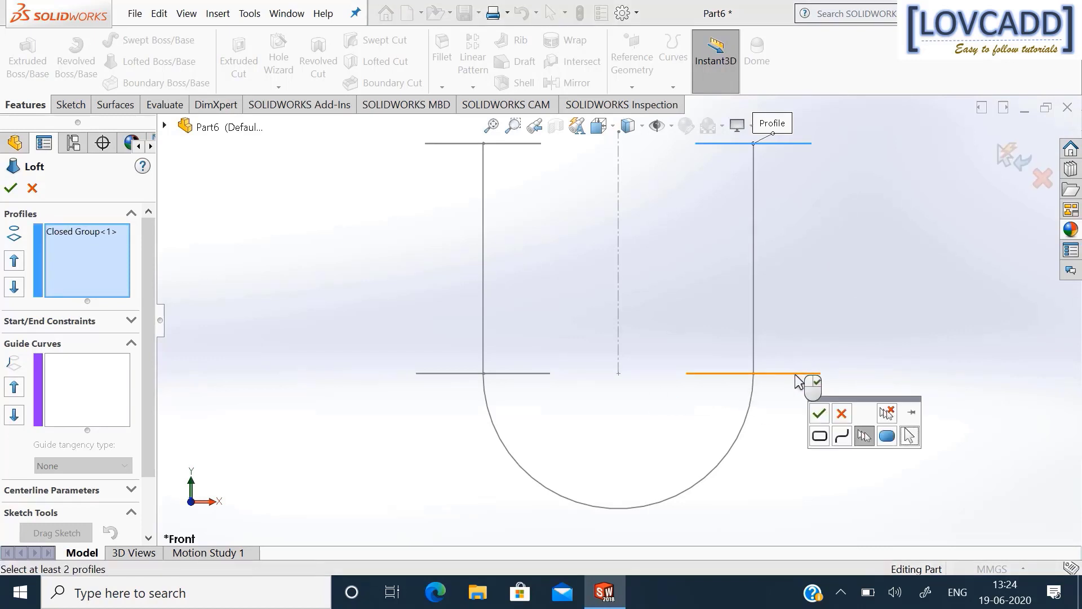
pyautogui.click(819, 415)
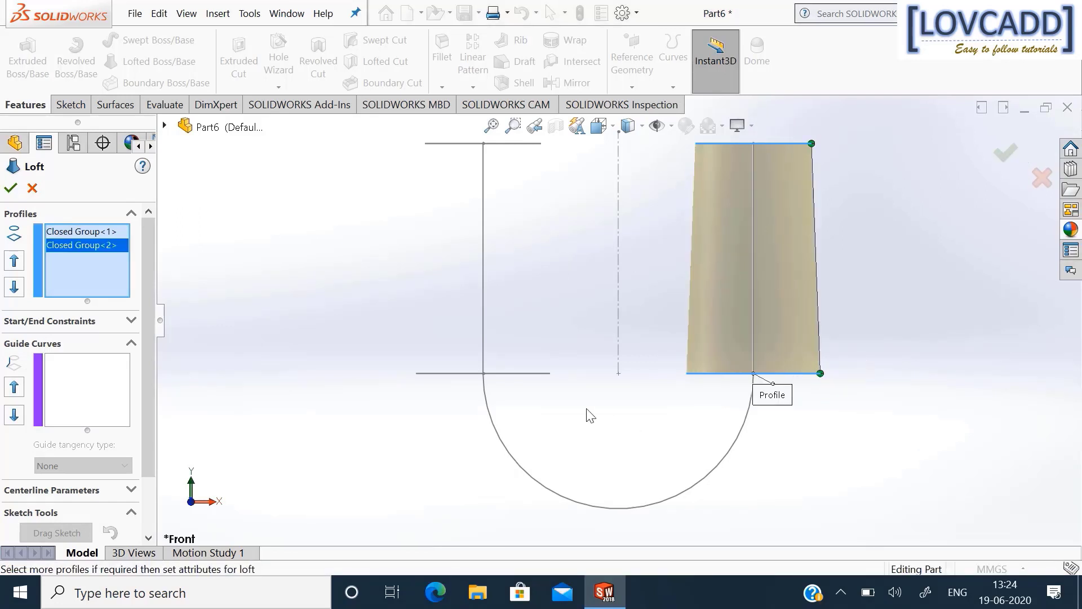
# Add the left leg's lower and upper circles as loft profiles, with their connector points moved to the leg's outer side.
pyautogui.rightClick(417, 381)
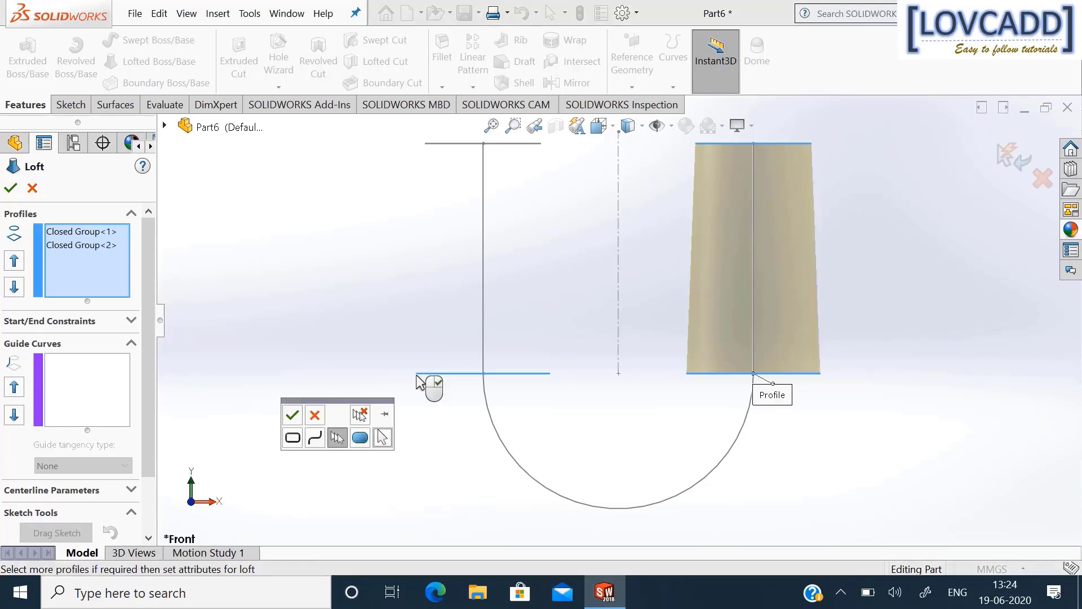
pyautogui.click(292, 415)
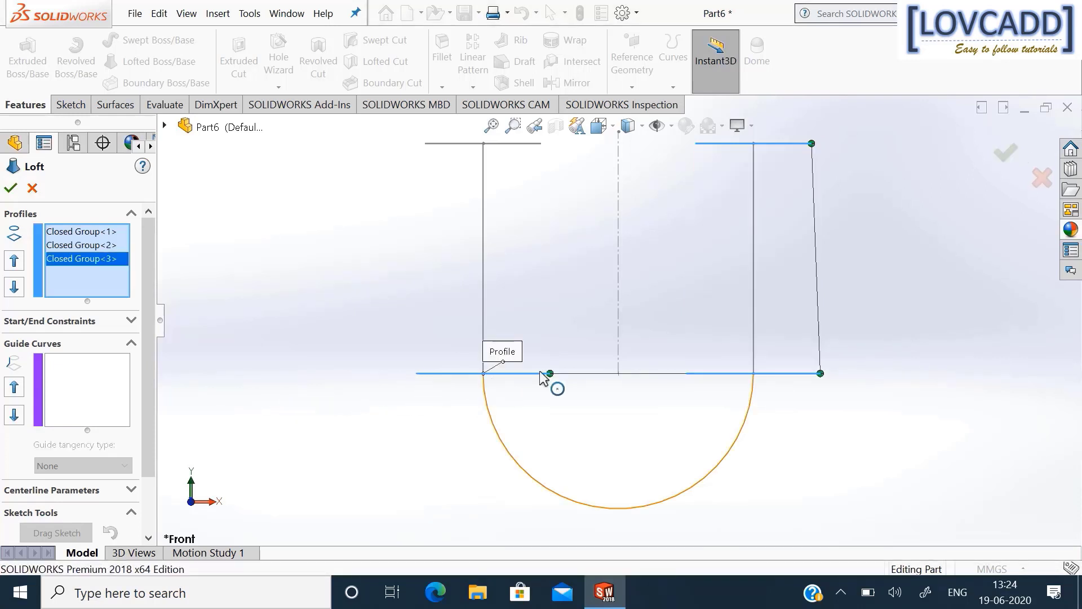
pyautogui.moveTo(549, 374); pyautogui.dragTo(418, 373)
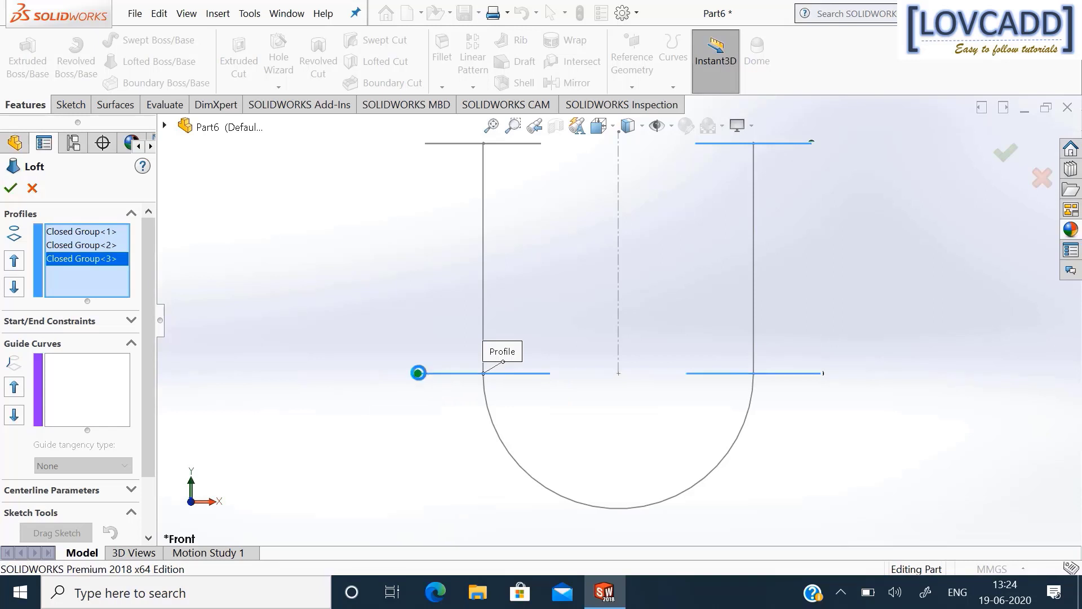
pyautogui.rightClick(427, 145)
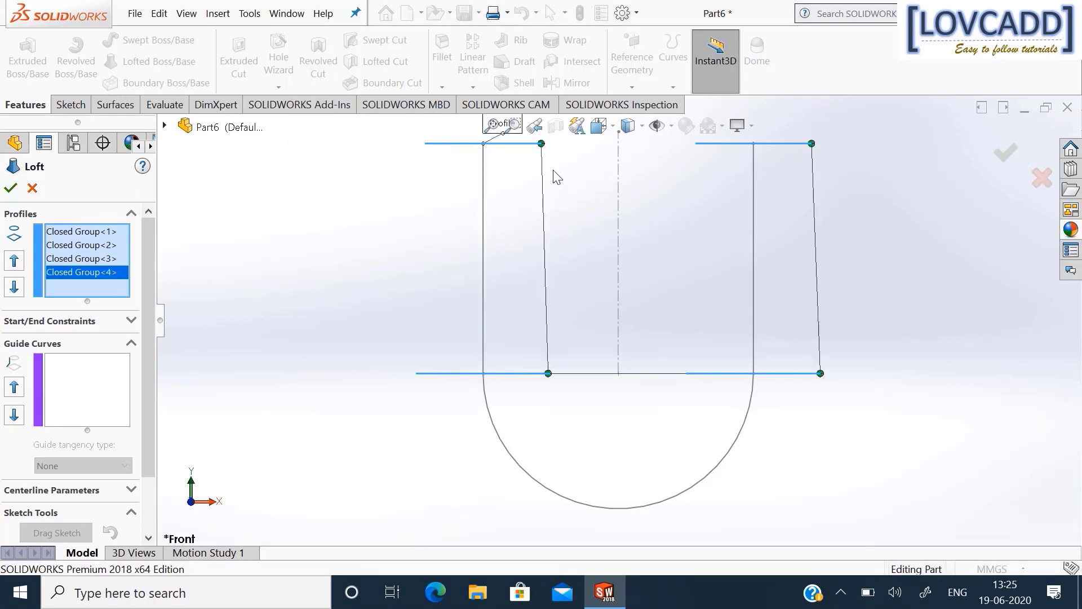
pyautogui.moveTo(541, 144); pyautogui.dragTo(427, 143)
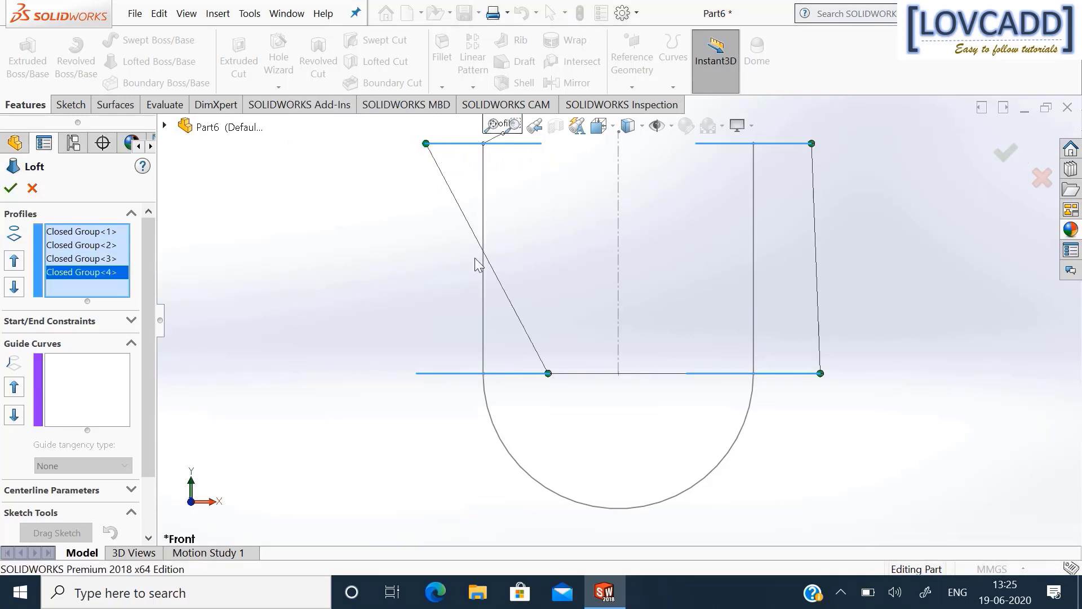
pyautogui.moveTo(548, 373); pyautogui.dragTo(418, 374)
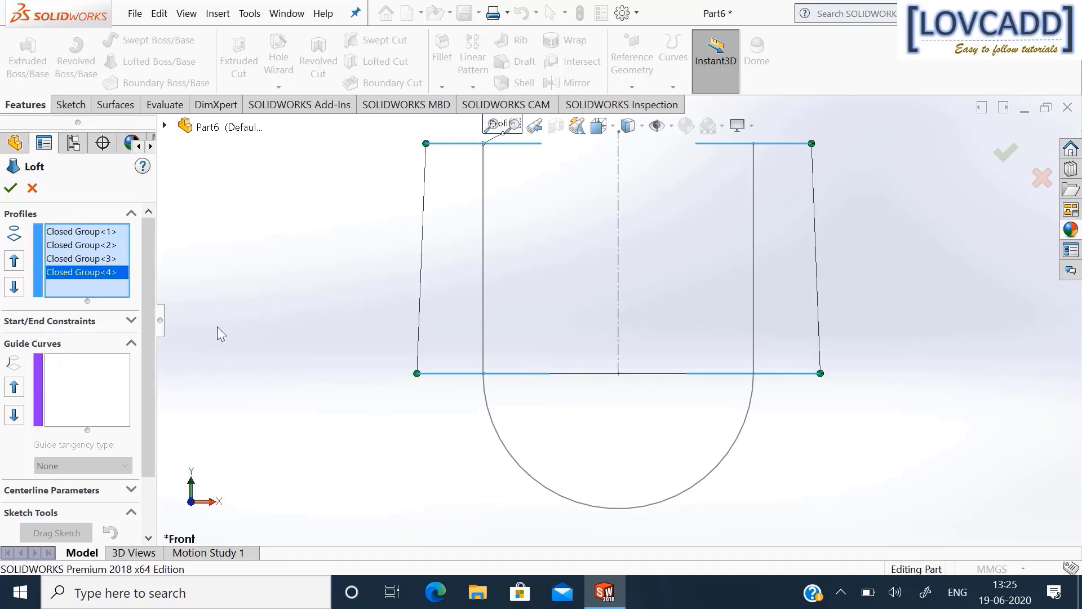
# Set the U path sketch (Sketch1) as the loft's centerline and finish the loft.
pyautogui.scroll(-2, 137, 383)
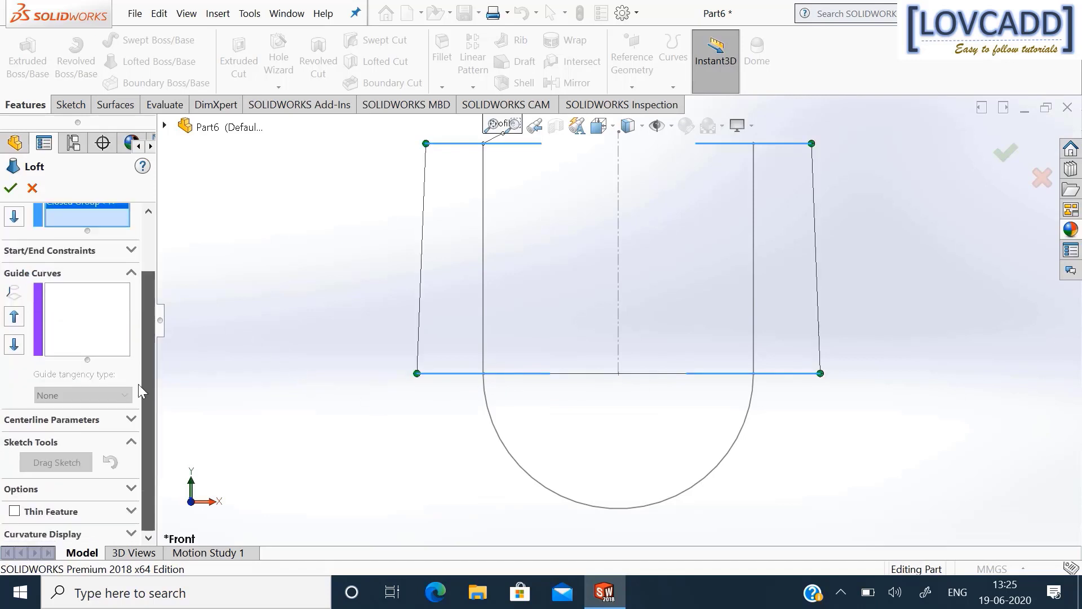
pyautogui.click(120, 424)
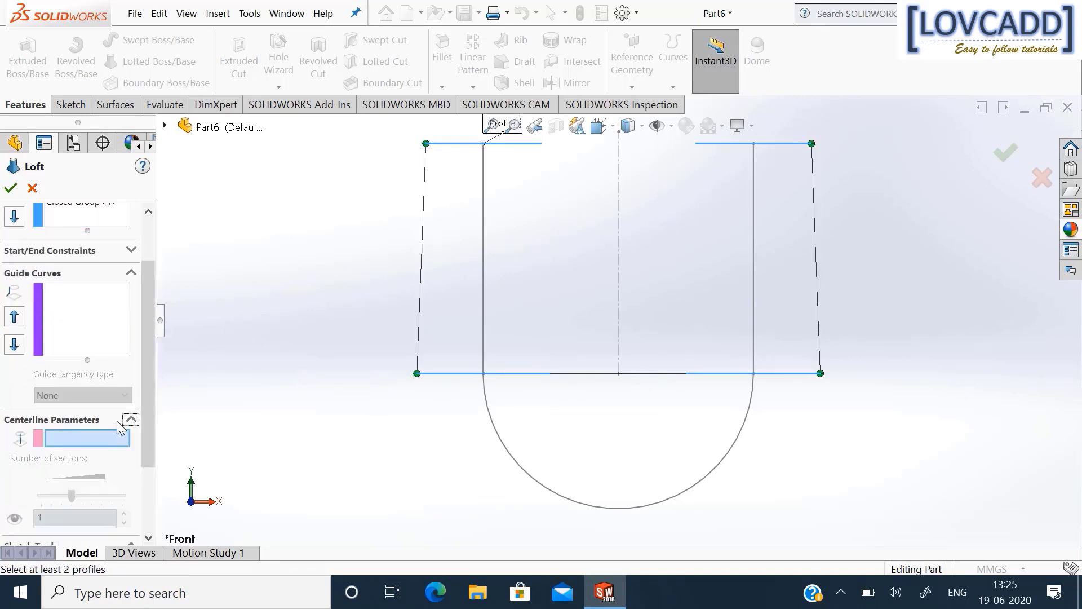
pyautogui.click(485, 274)
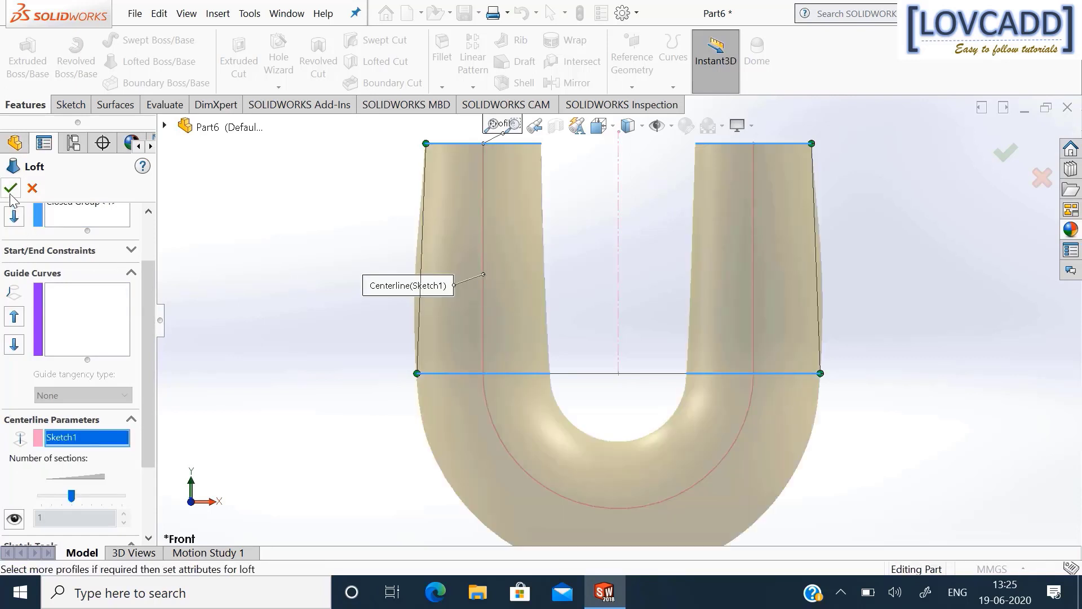
pyautogui.click(11, 190)
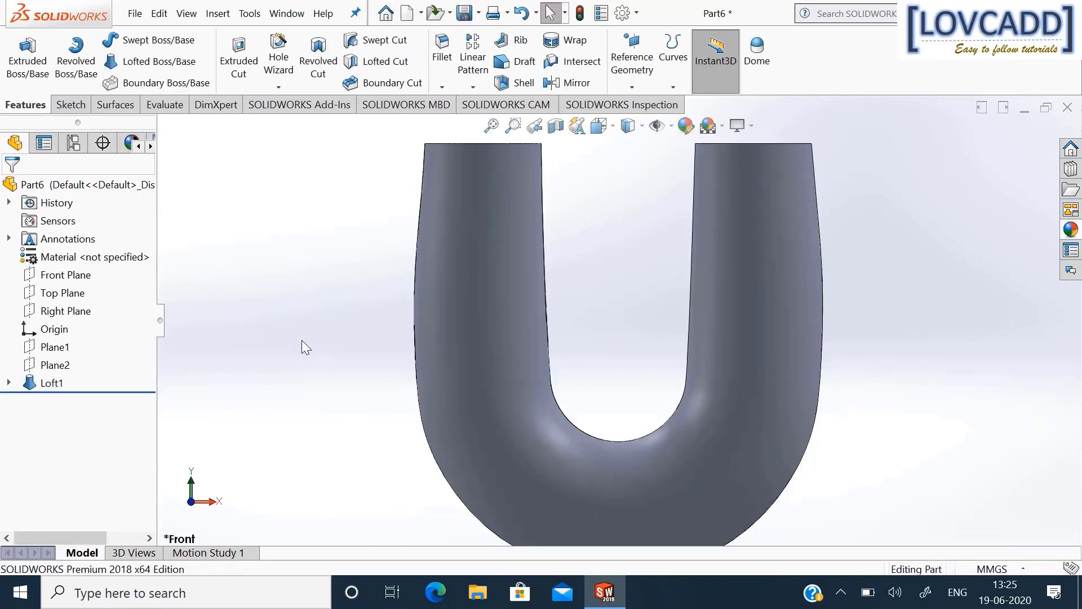
# Sketch a circle on the right leg's upper end face, concentric with it, with a radius of about 58 mm.
pyautogui.press('f')
pyautogui.moveTo(308, 345); pyautogui.dragTo(314, 394, button='middle')
pyautogui.rightClick(740, 214)
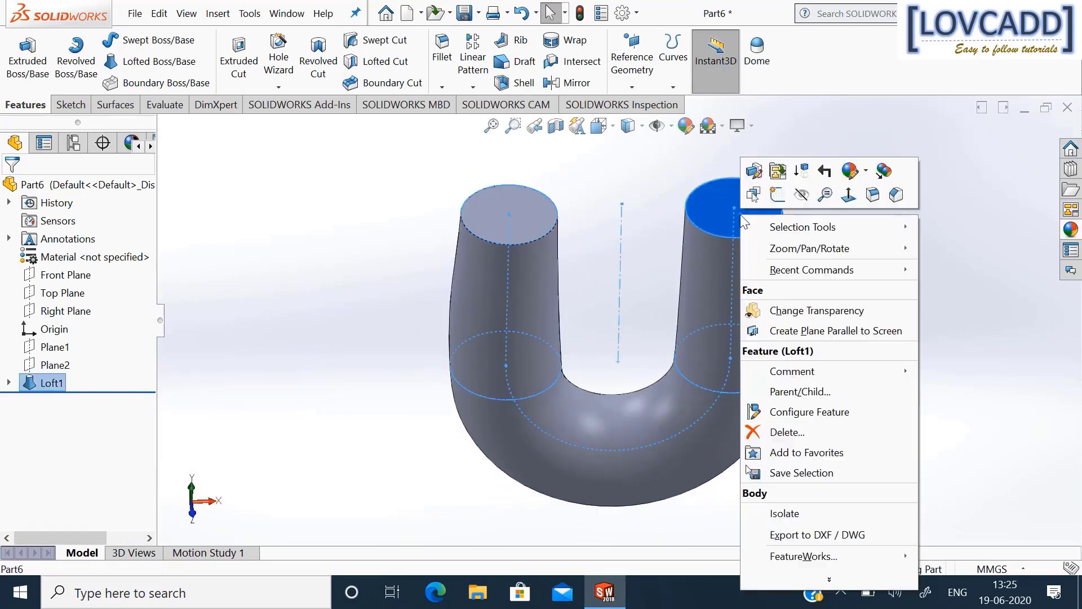
pyautogui.click(779, 195)
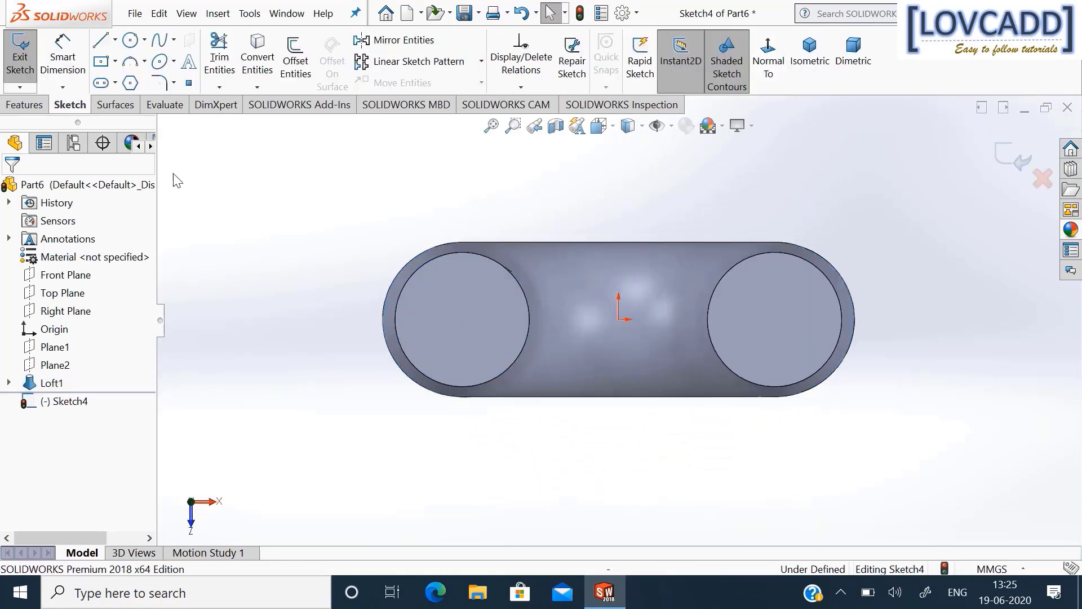
pyautogui.click(131, 40)
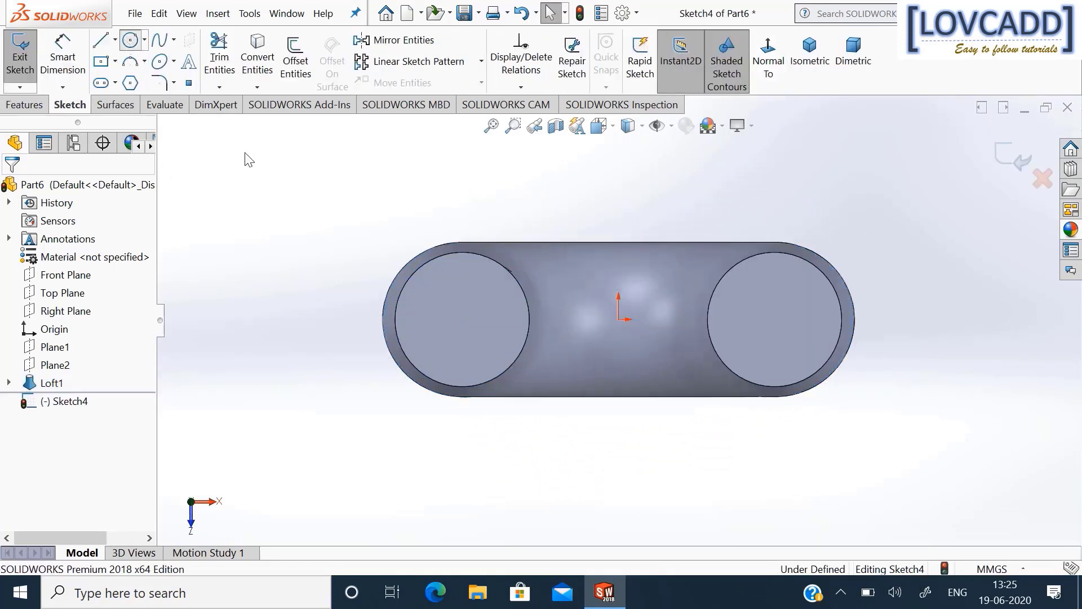
pyautogui.click(776, 321)
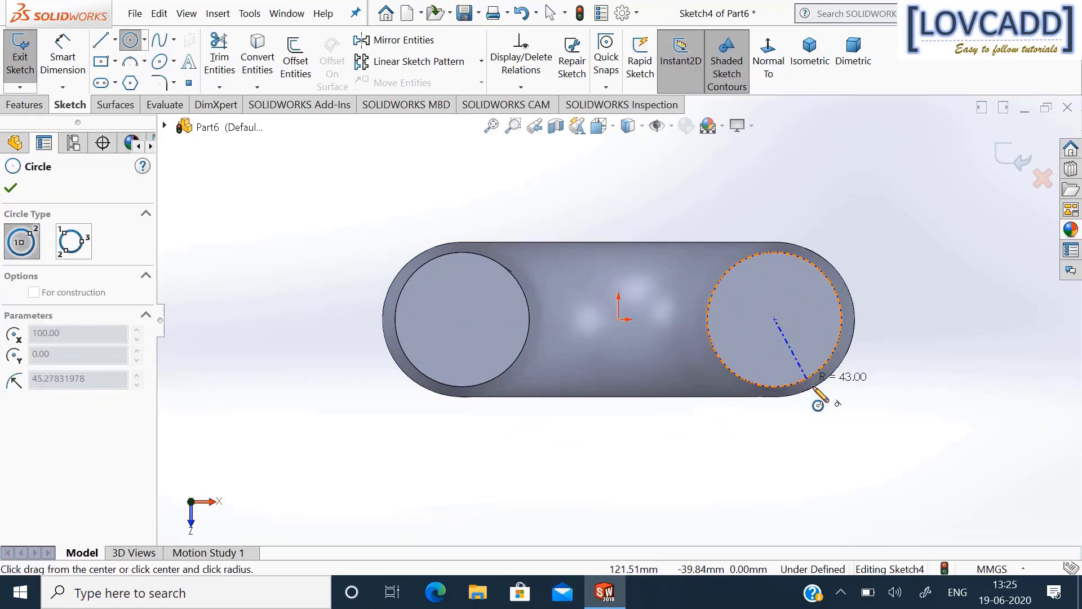
pyautogui.click(812, 404)
# Dimension the new circle's diameter to 115 mm.
pyautogui.click(83, 59)
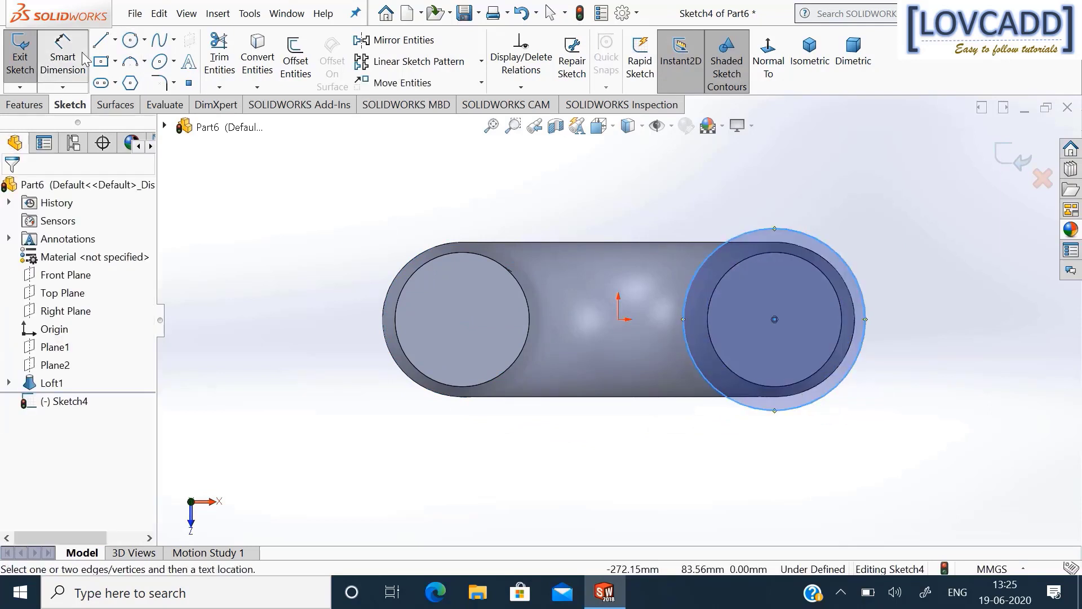
pyautogui.click(830, 248)
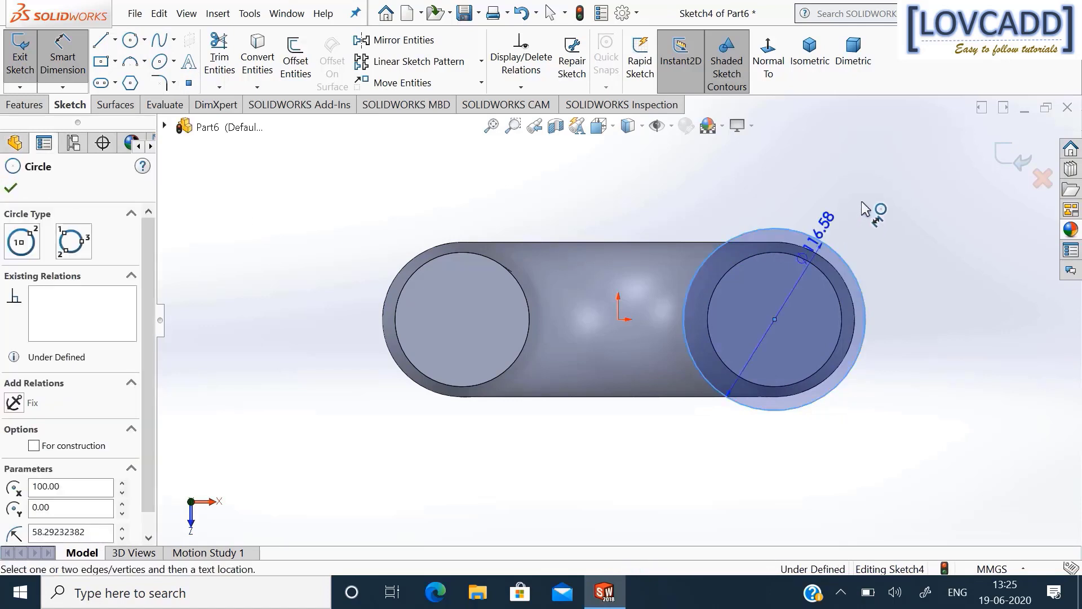
pyautogui.click(862, 209)
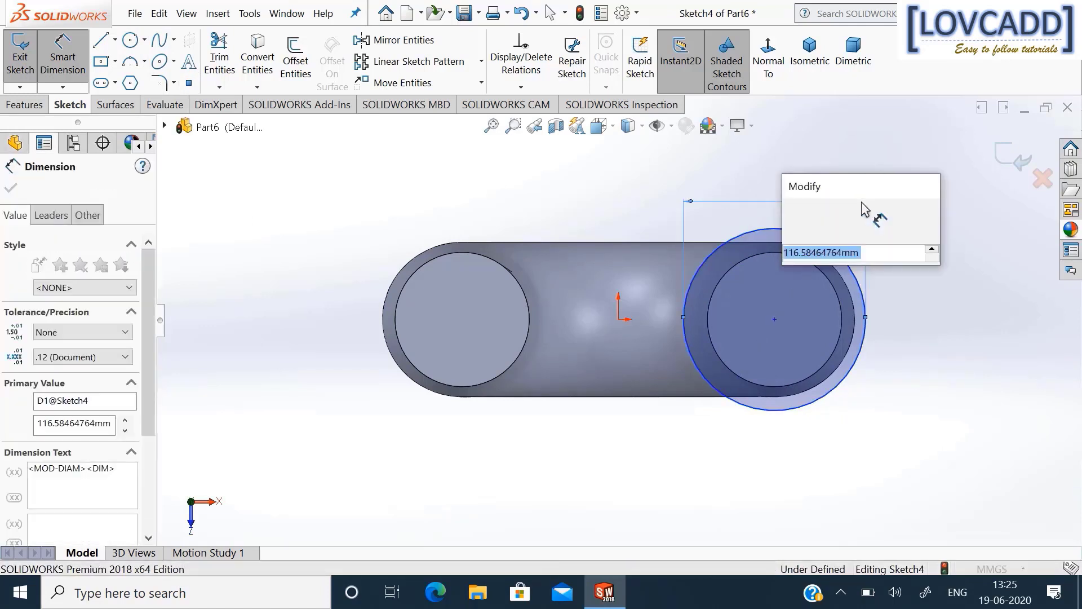
pyautogui.write('115')
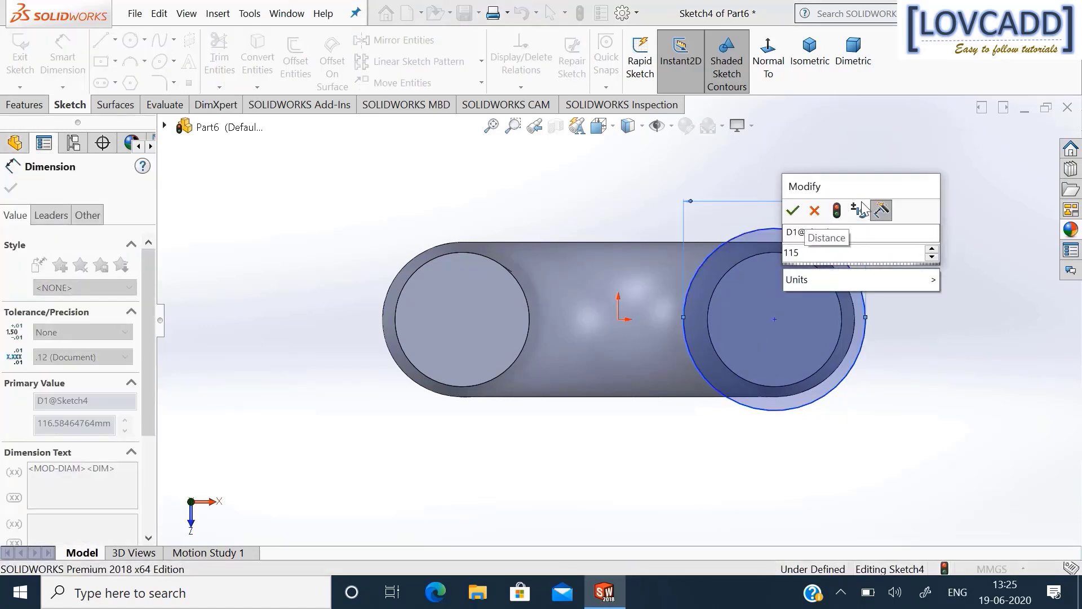
pyautogui.press('Return')
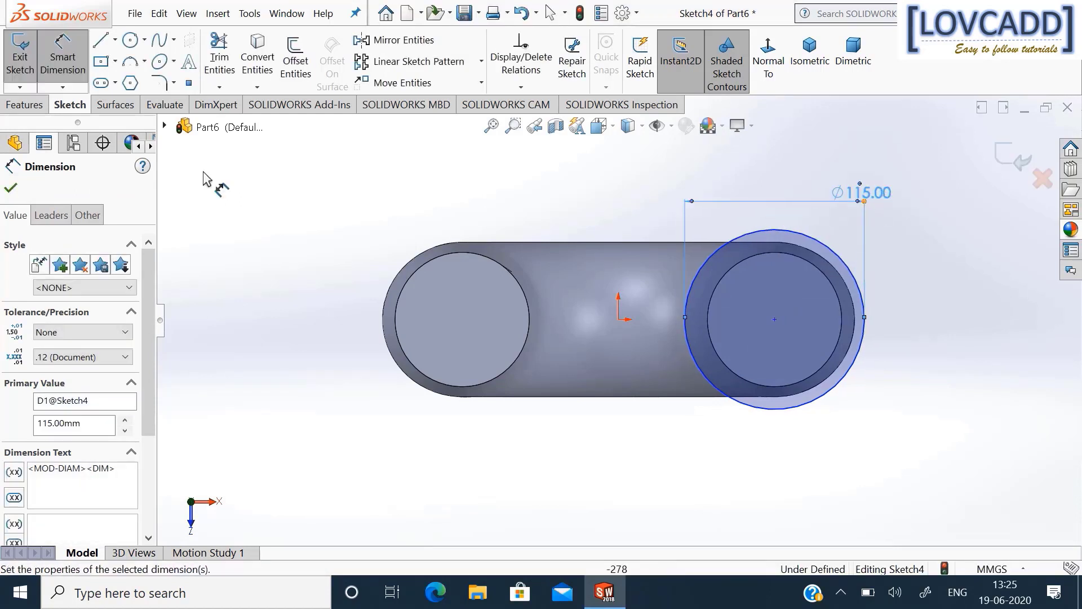
pyautogui.click(11, 187)
# Extrude the 115 mm circle 55 mm upward from the right leg's end face, blind and with the result merged.
pyautogui.click(44, 107)
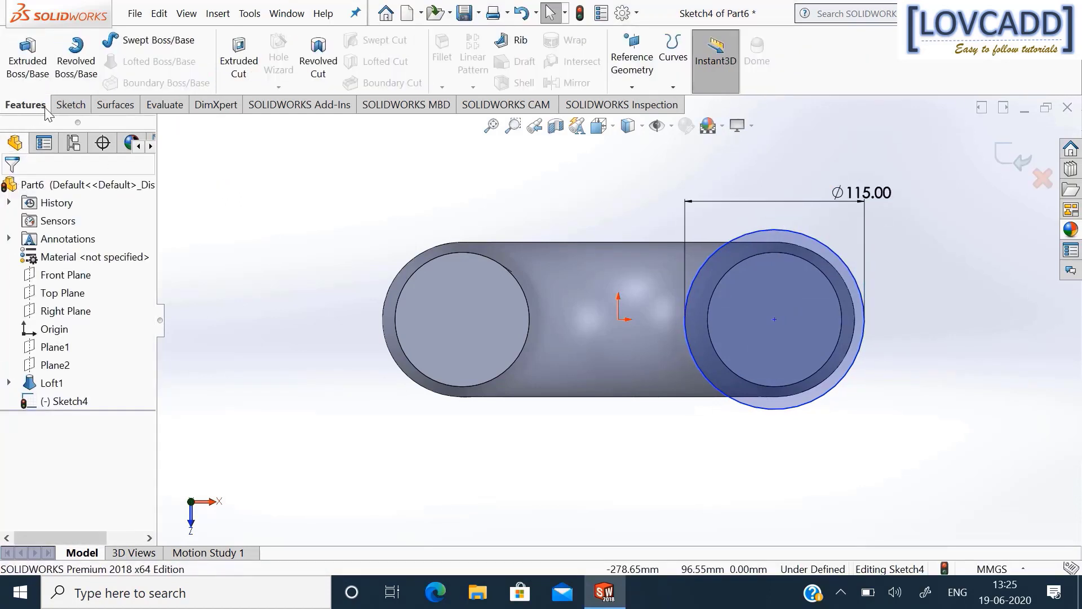
pyautogui.click(27, 77)
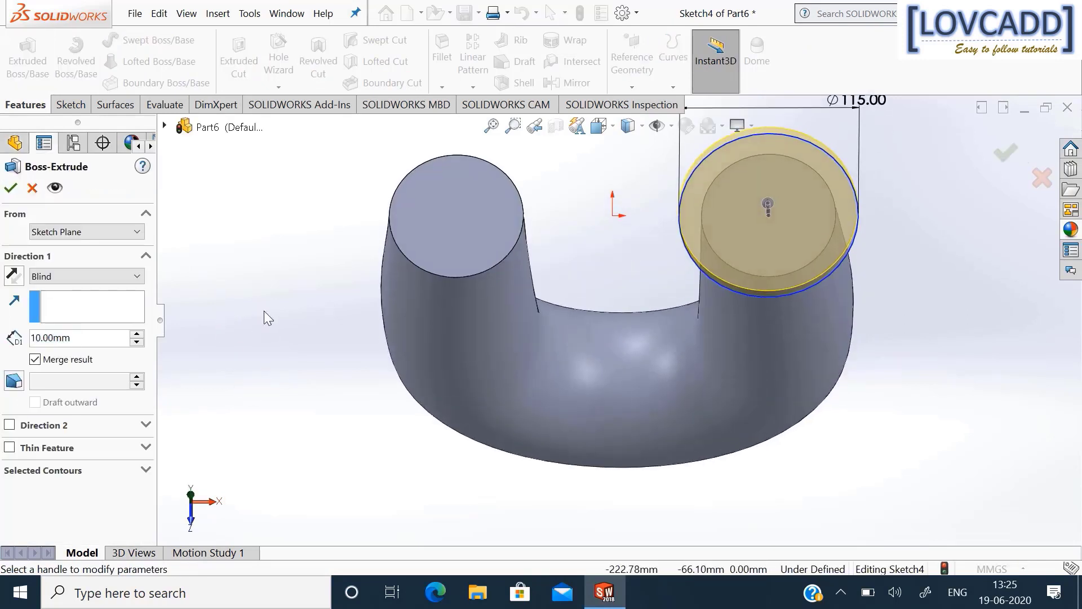
pyautogui.moveTo(281, 309); pyautogui.dragTo(280, 218, button='middle')
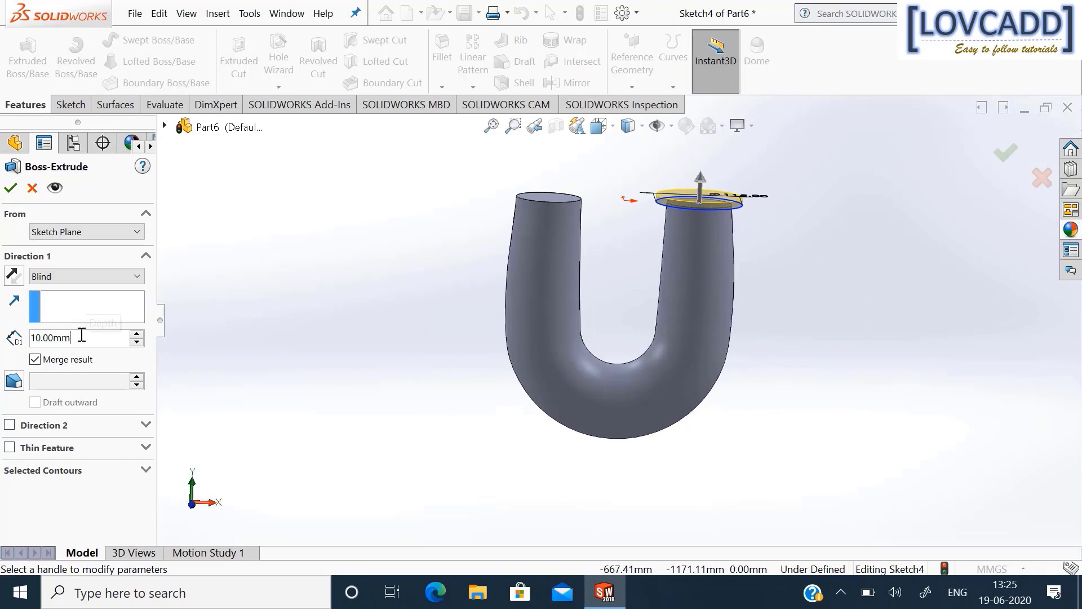
pyautogui.write('55')
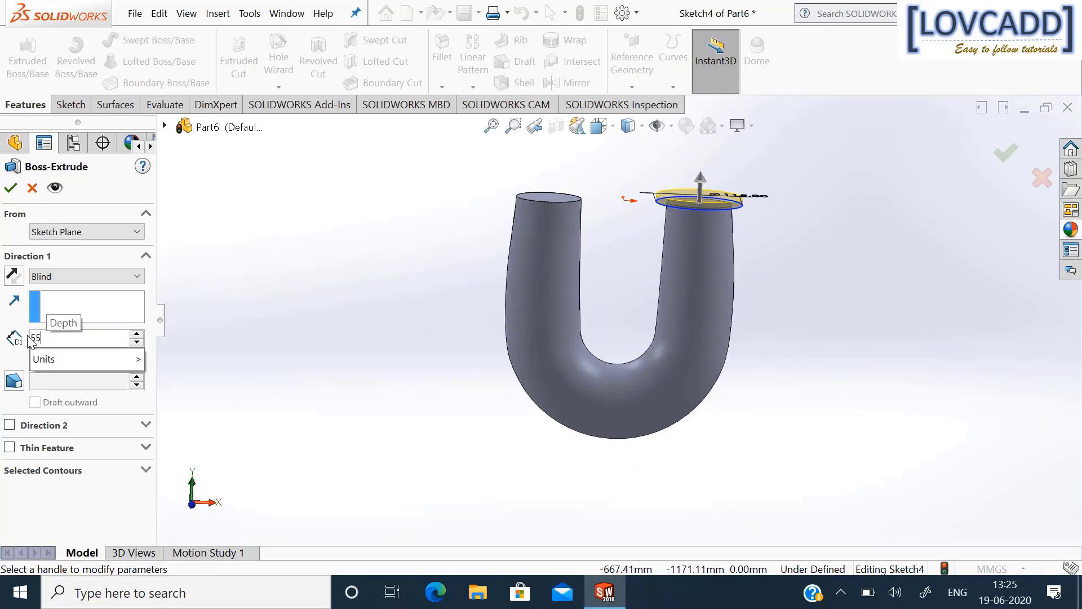
pyautogui.press('Return')
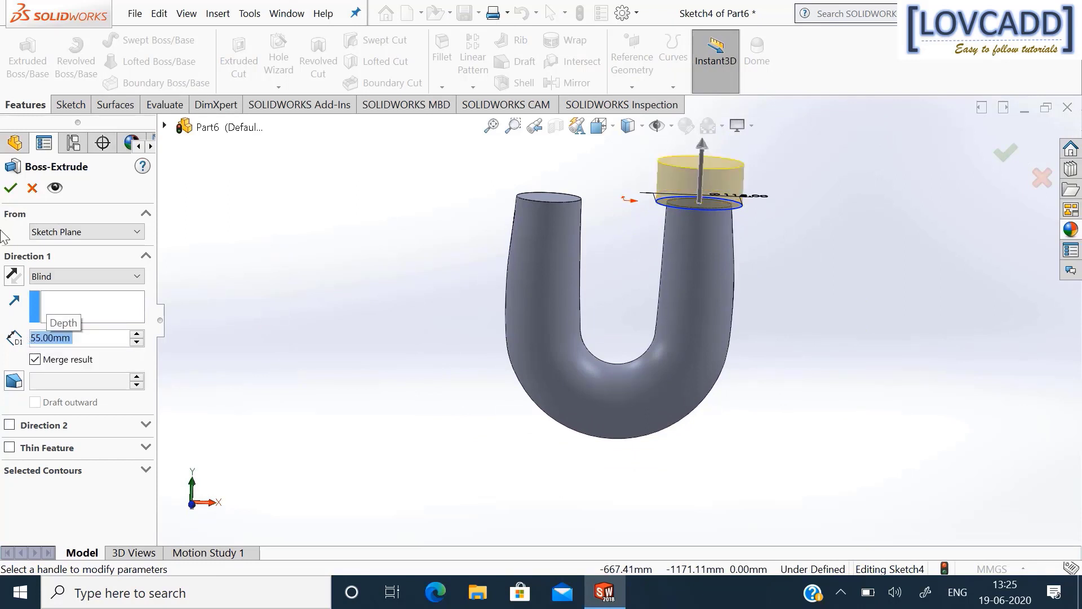
pyautogui.click(8, 186)
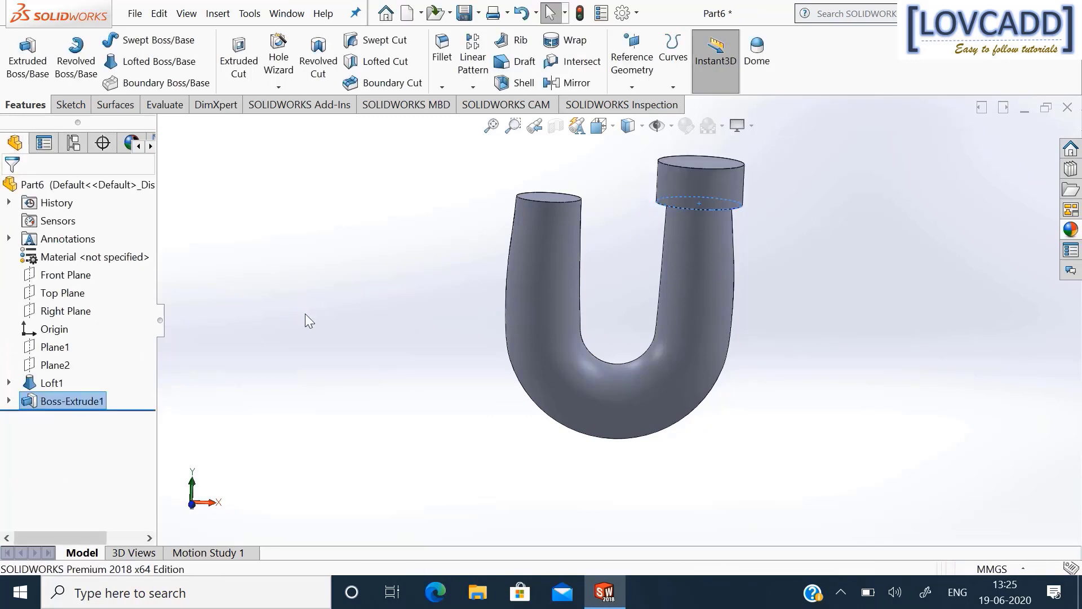
# Mirror the right leg's collar extrusion about the Right Plane onto the left leg.
pyautogui.click(63, 310)
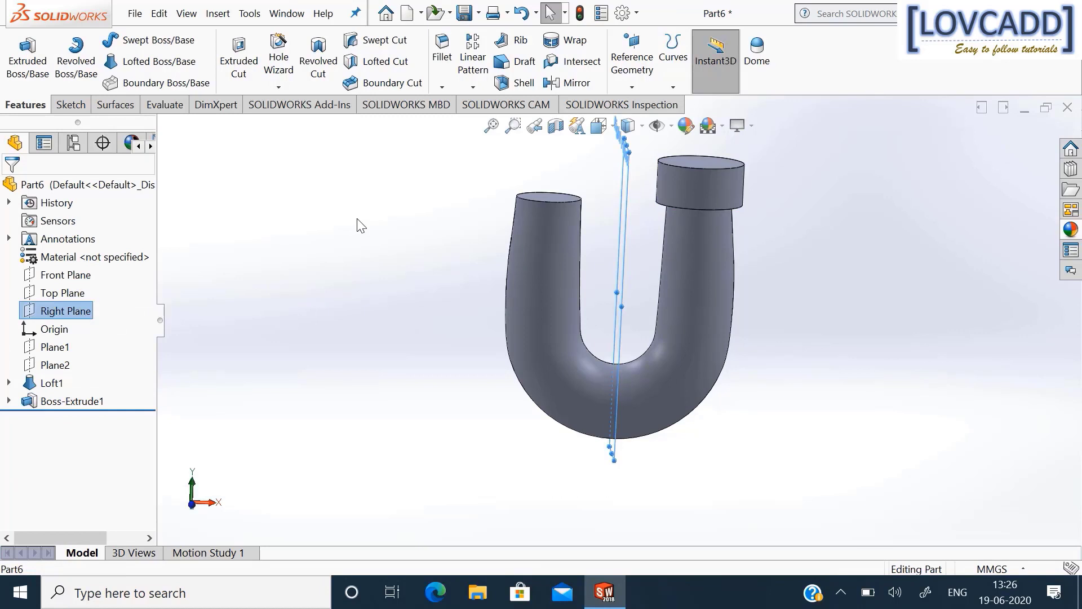
pyautogui.click(558, 84)
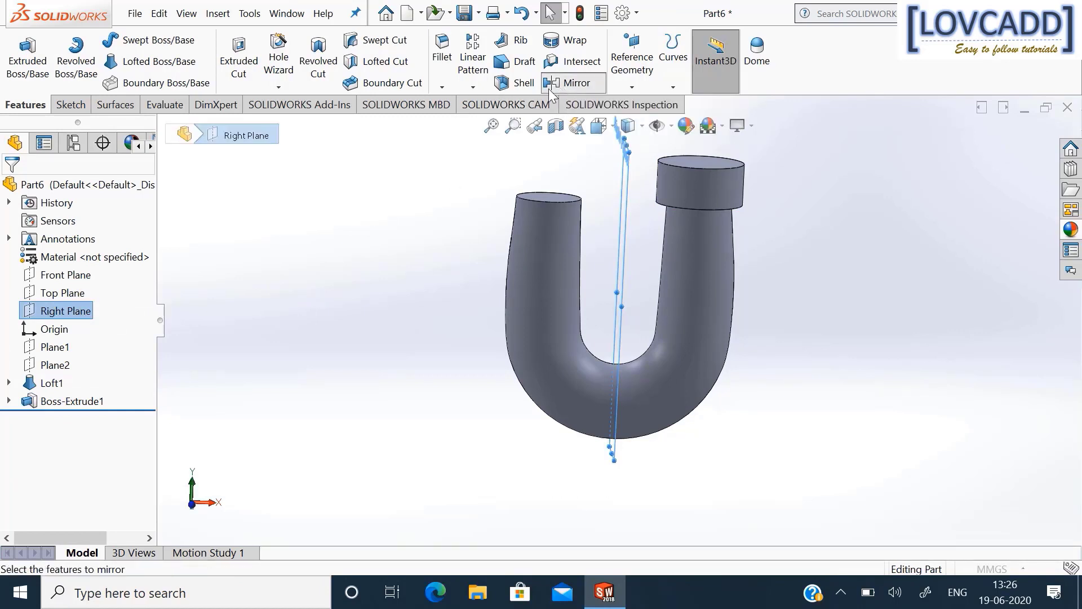
pyautogui.click(739, 194)
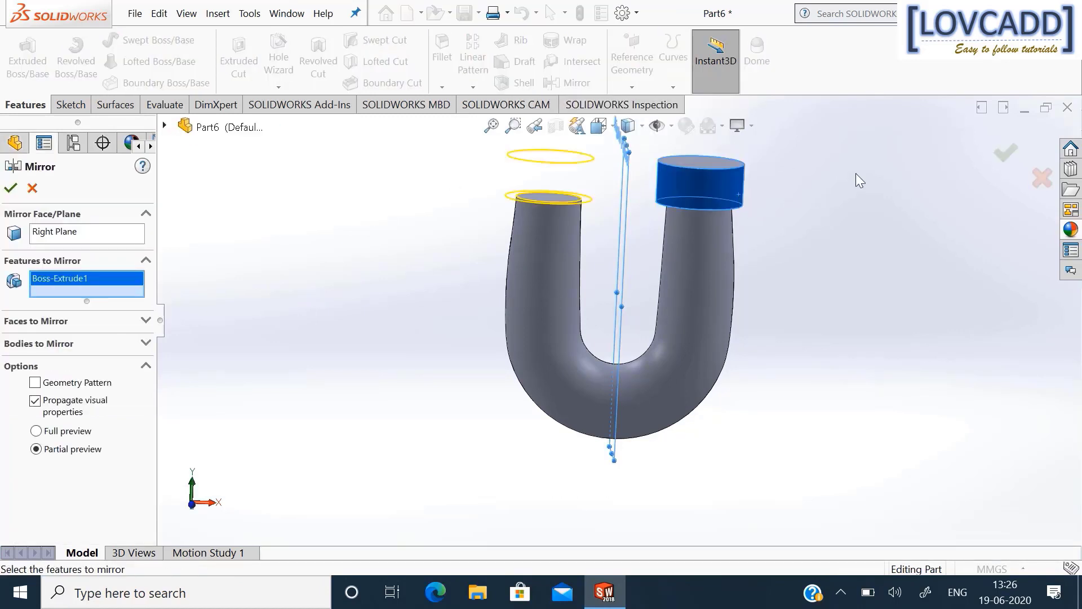
pyautogui.click(997, 159)
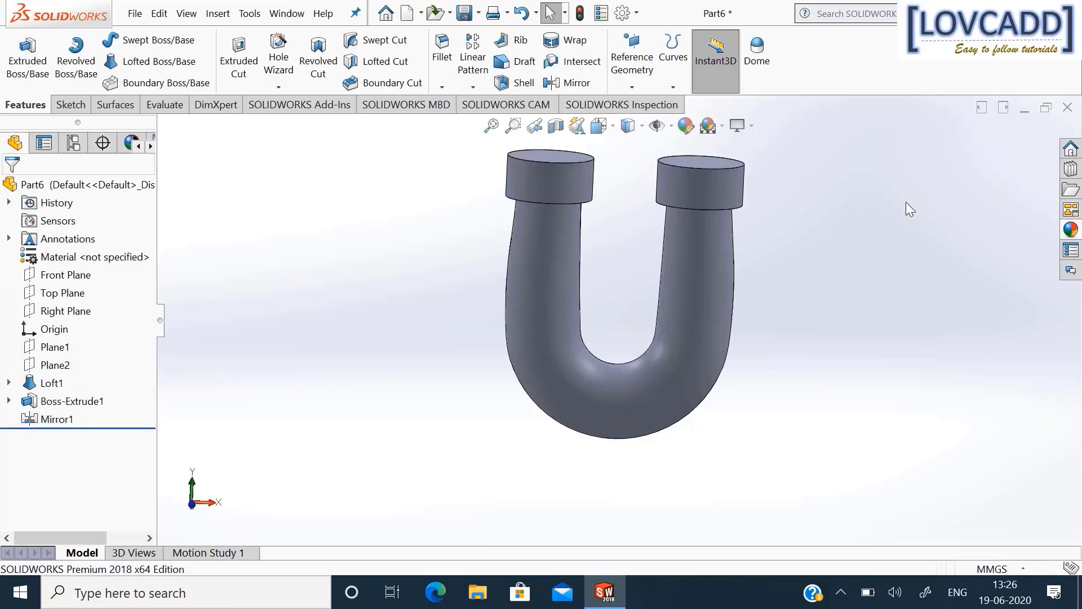
# Create a reference plane offset 425 mm from the left collar's top face, flipped so it lies below the U bend.
pyautogui.moveTo(836, 221); pyautogui.dragTo(811, 269, button='middle')
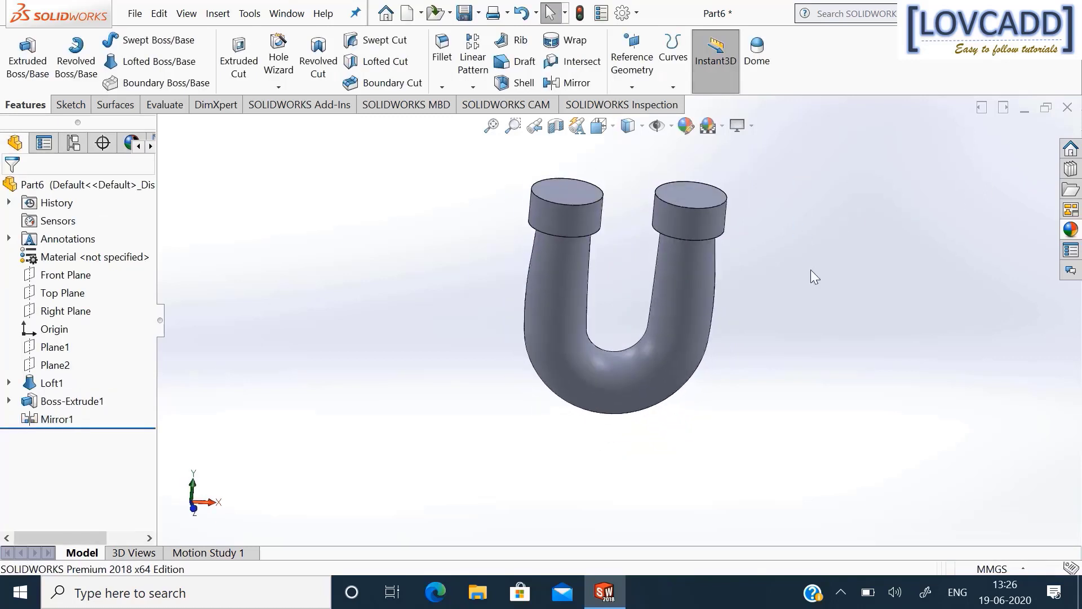
pyautogui.click(632, 87)
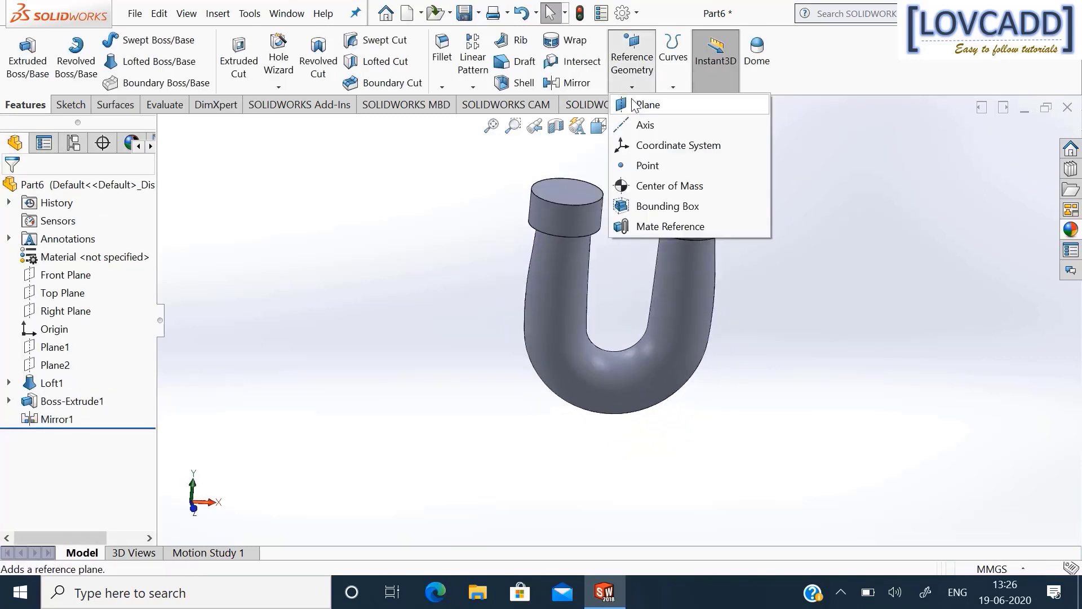
pyautogui.click(626, 102)
pyautogui.click(576, 194)
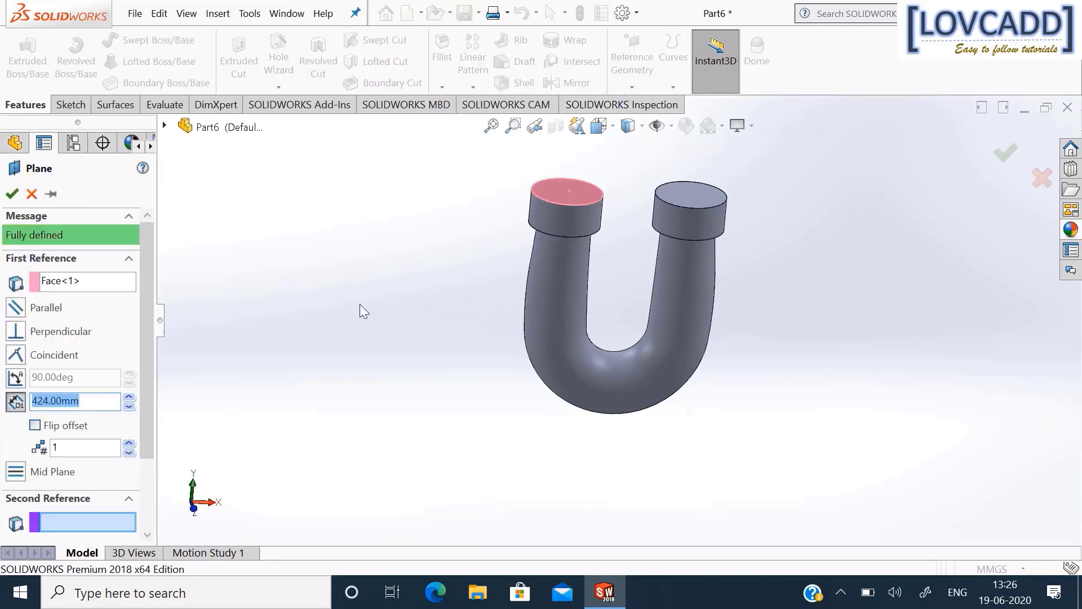
pyautogui.click(49, 402)
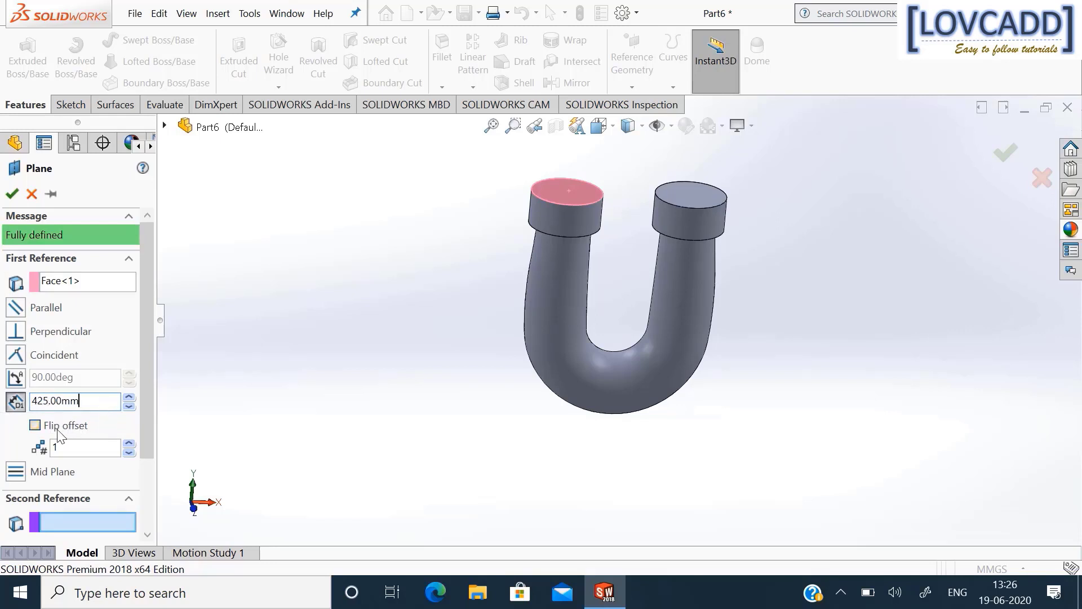
pyautogui.click(34, 425)
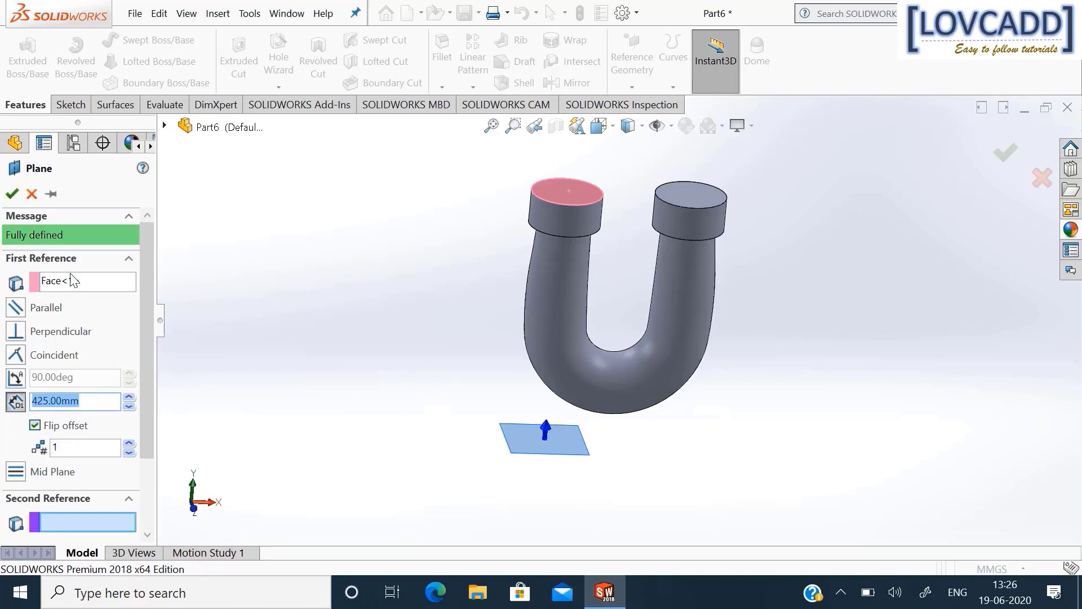
pyautogui.click(12, 194)
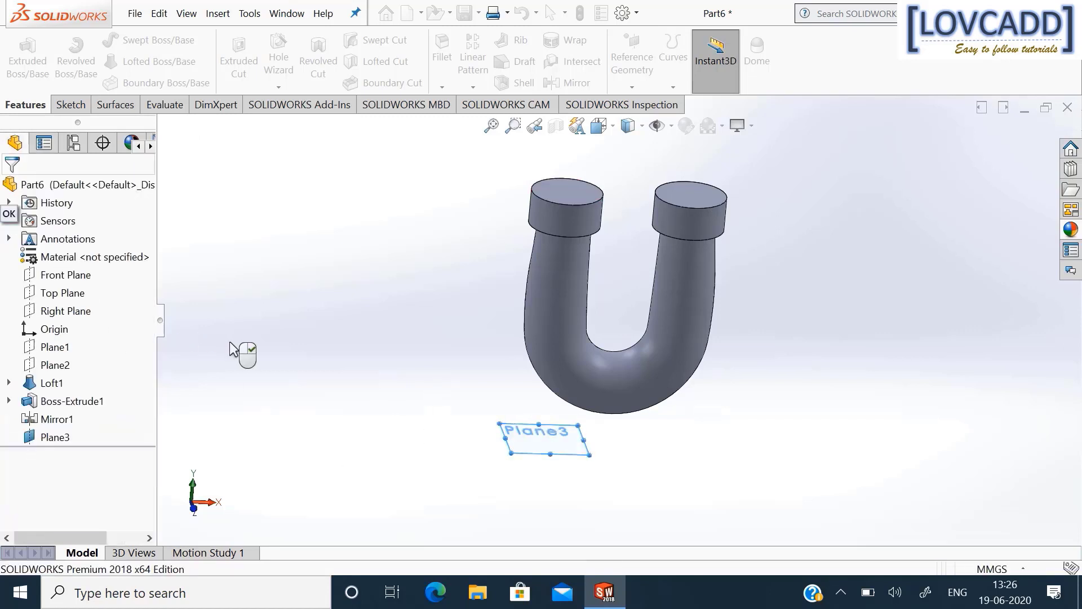
pyautogui.click(264, 336)
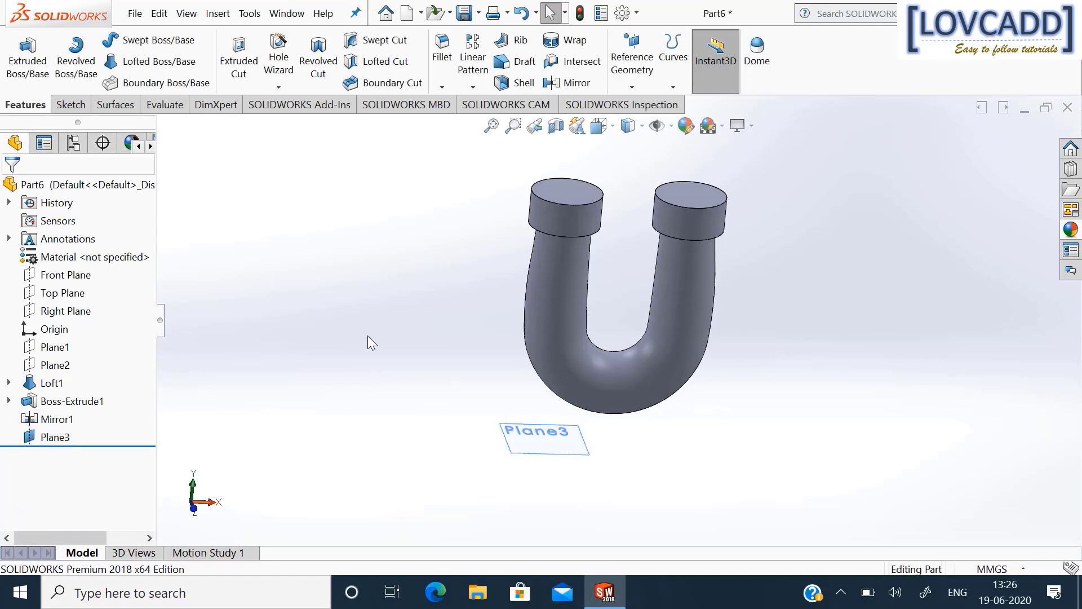
# Sketch a circle centred on the origin on the new offset plane, with a radius of about 76 mm.
pyautogui.rightClick(524, 435)
pyautogui.click(564, 340)
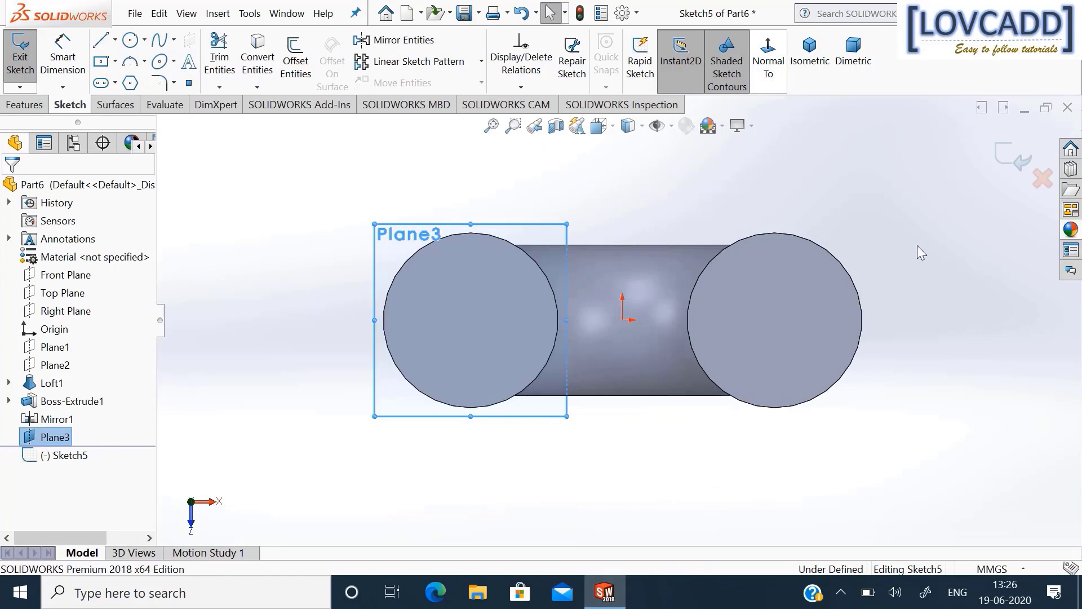
pyautogui.click(918, 246)
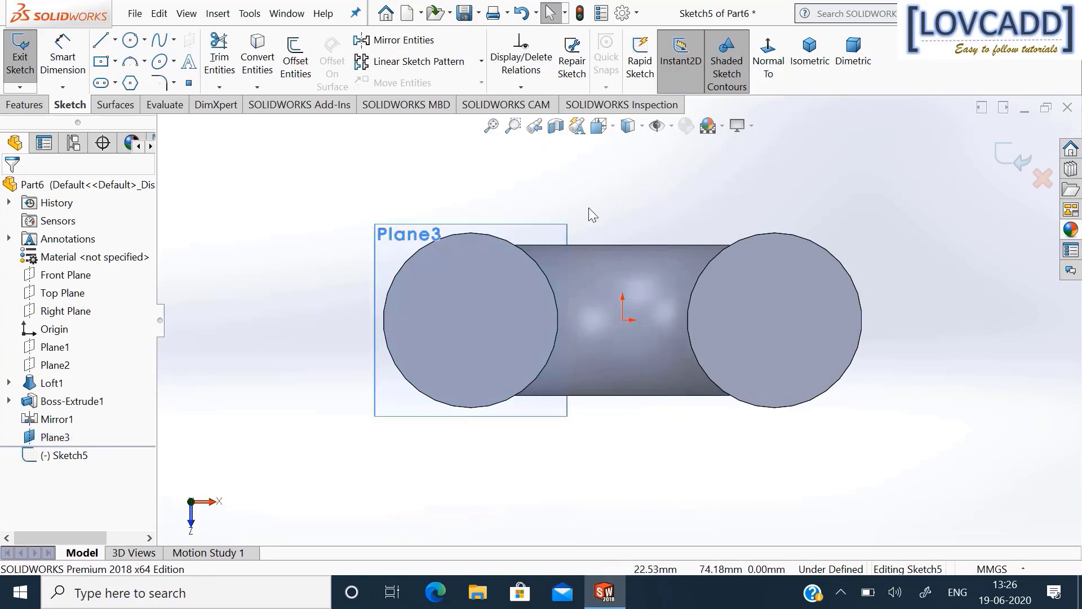
pyautogui.click(130, 40)
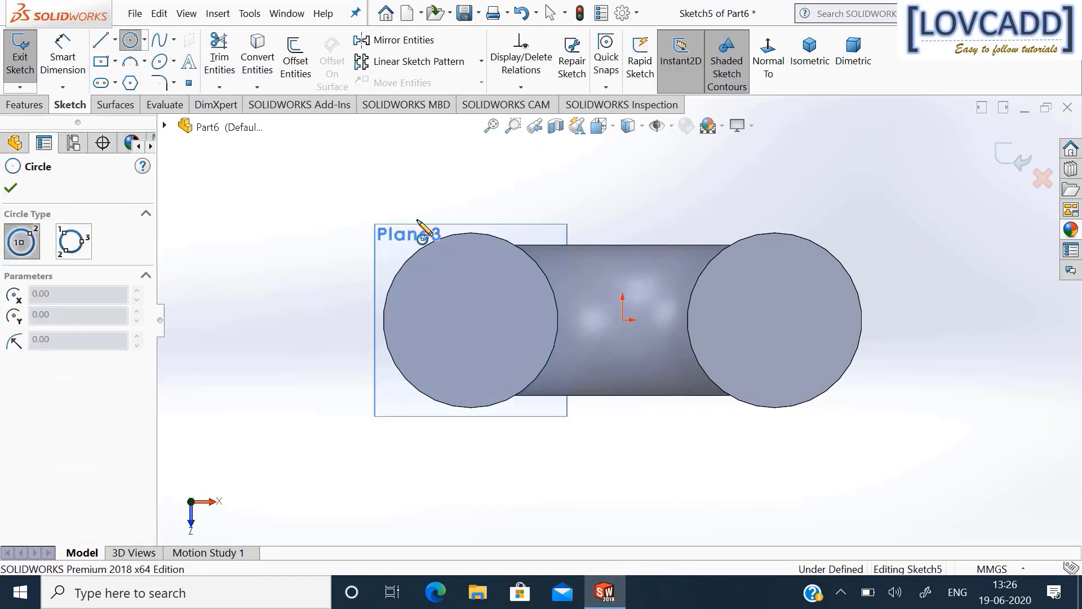
pyautogui.click(622, 320)
pyautogui.click(635, 435)
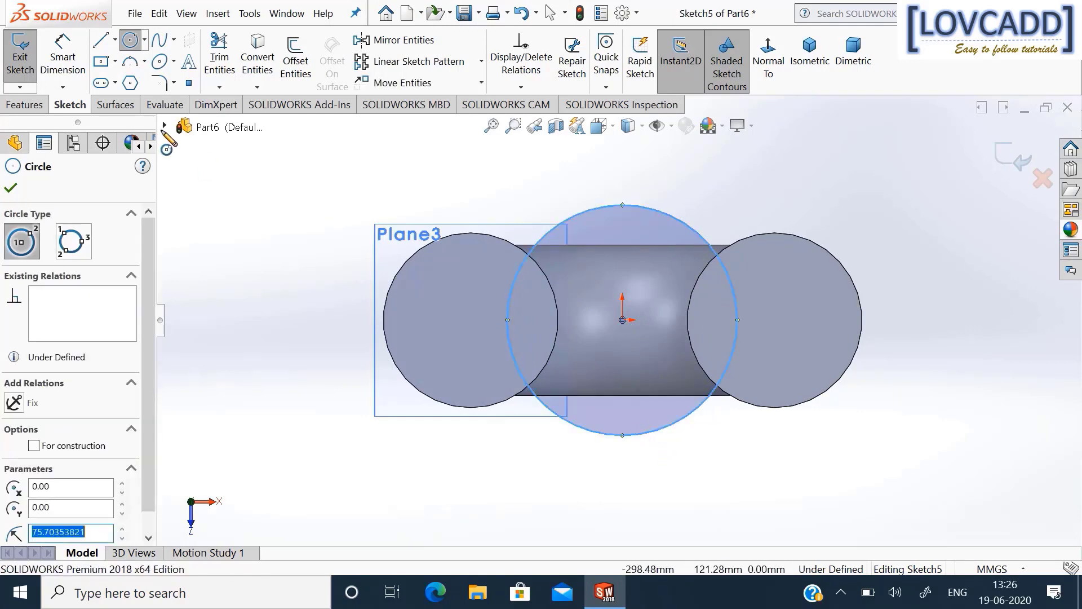
# Dimension the diameter of the circle on the offset plane to 250 mm.
pyautogui.click(52, 58)
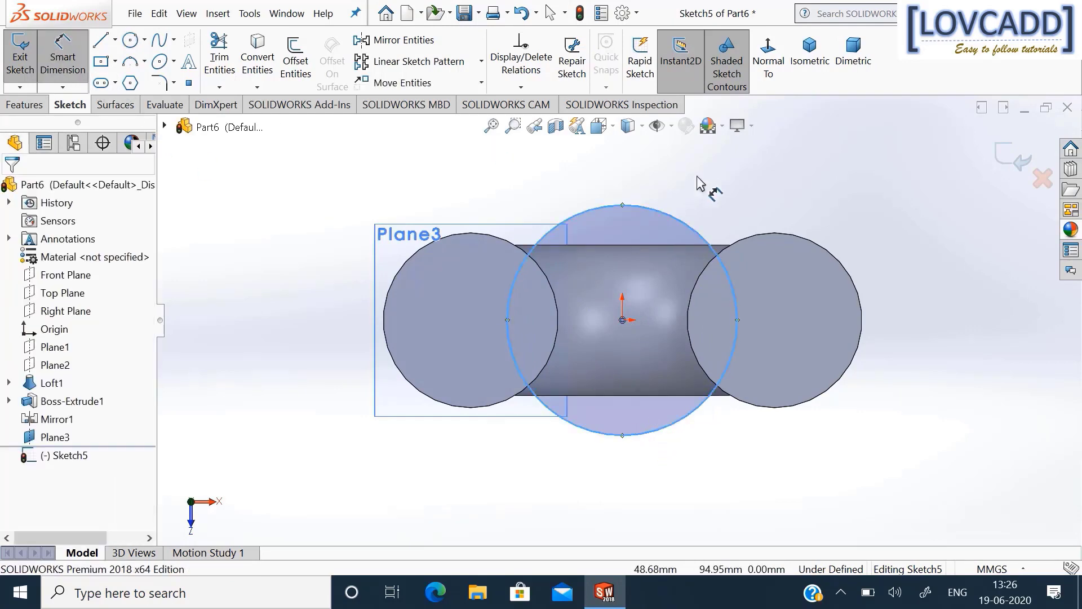
pyautogui.click(682, 227)
pyautogui.click(767, 198)
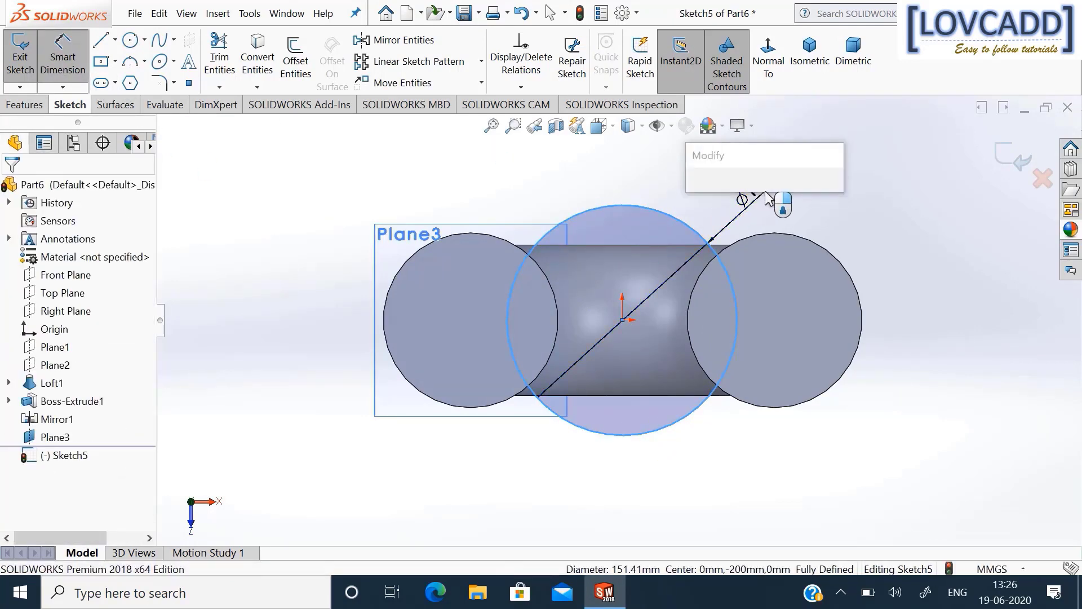
pyautogui.write('250')
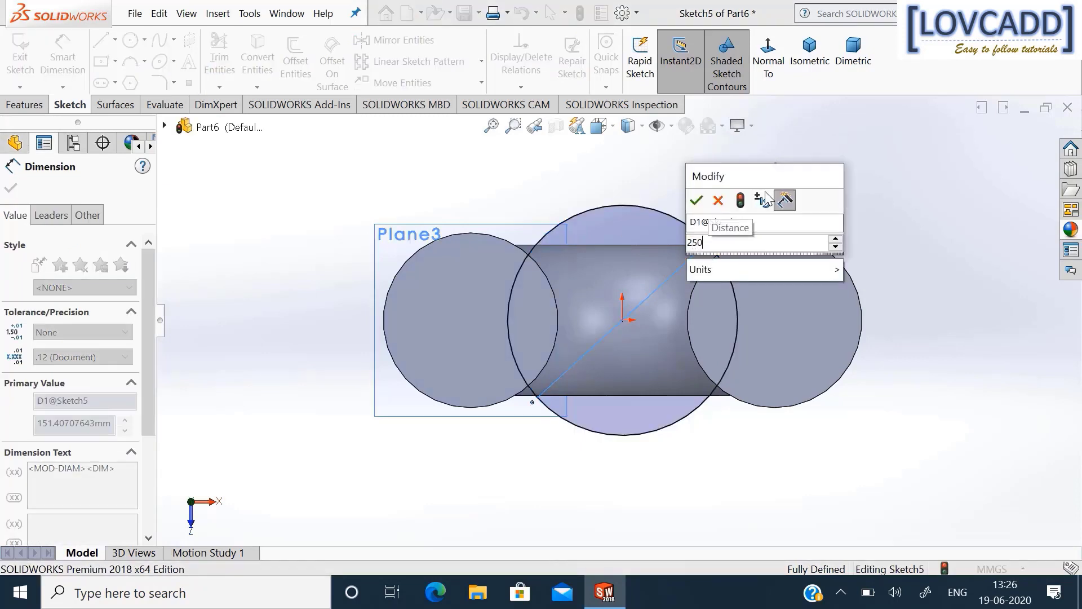
pyautogui.press('Return')
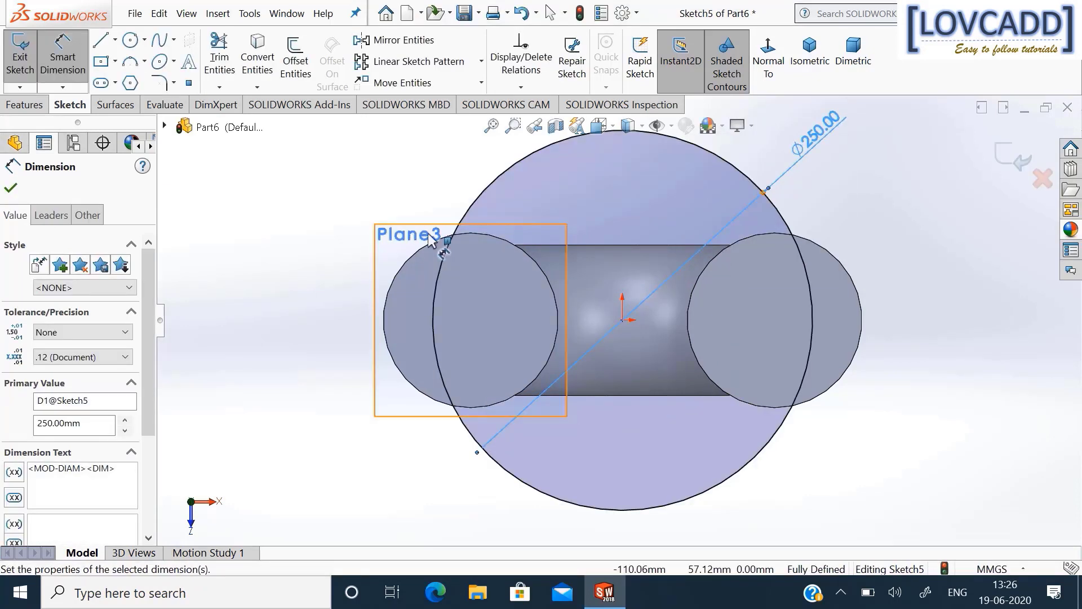
pyautogui.click(10, 188)
# Extrude the 250 mm circle 25 mm upward as a blind boss with merged result to form the base disc.
pyautogui.scroll(3, 269, 303)
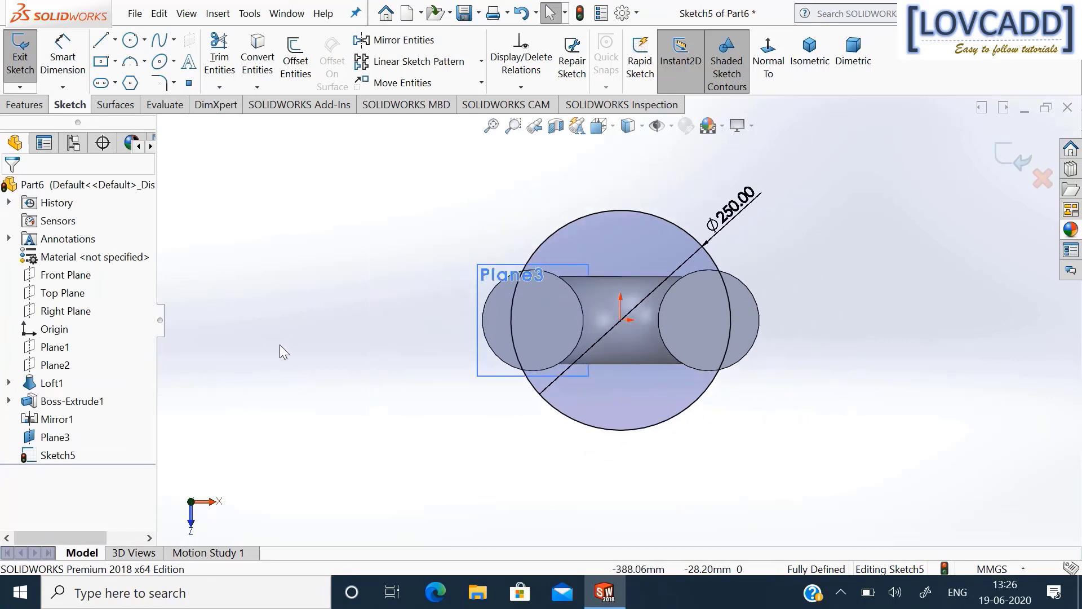
pyautogui.moveTo(280, 344); pyautogui.dragTo(284, 236, button='middle')
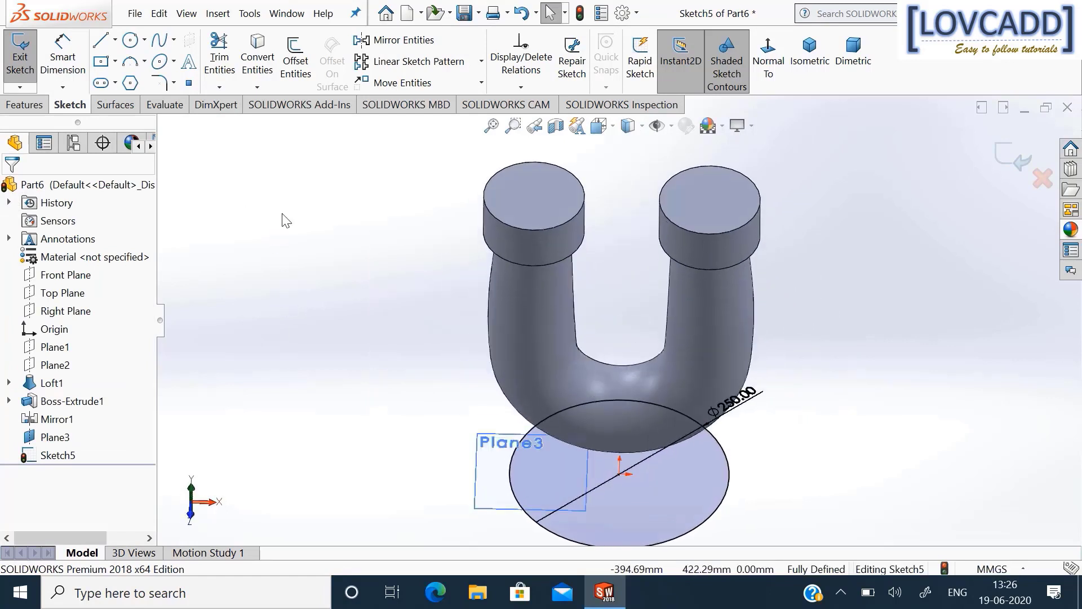
pyautogui.click(35, 104)
pyautogui.click(27, 61)
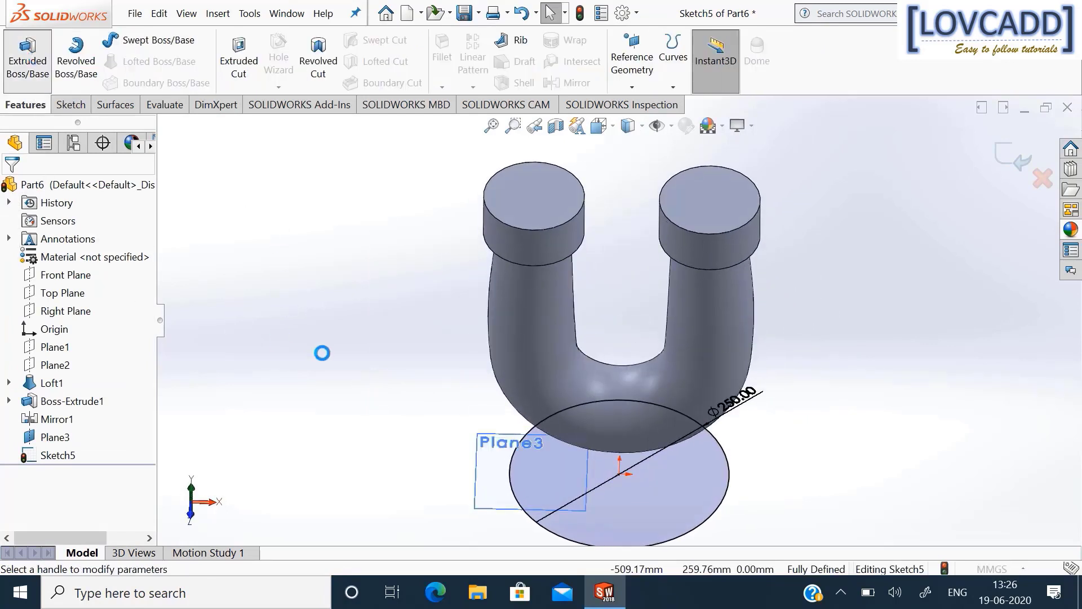
pyautogui.click(191, 513)
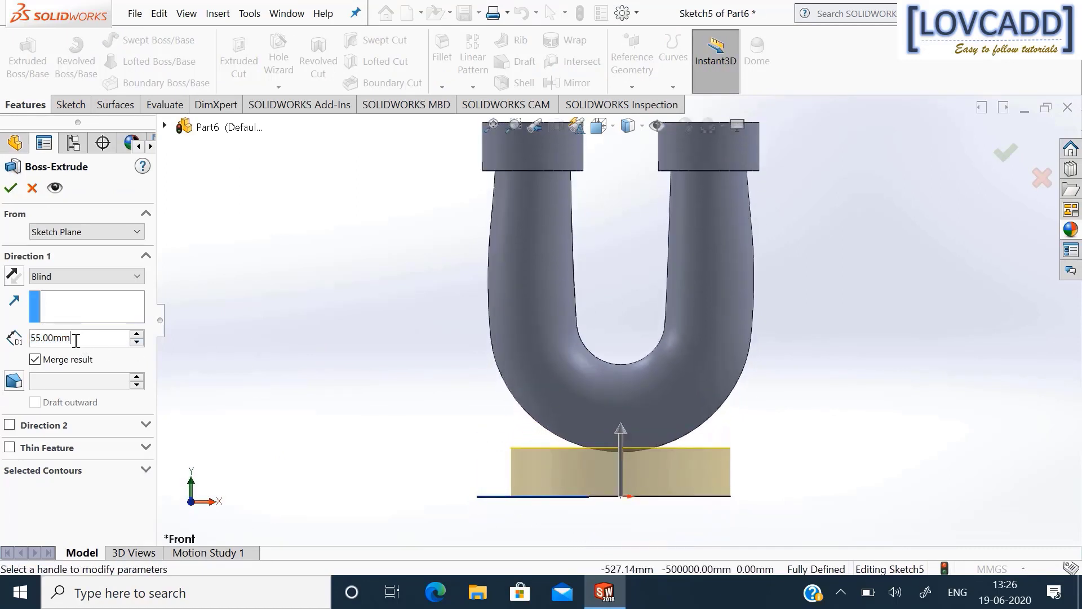
pyautogui.moveTo(75, 340); pyautogui.dragTo(38, 336)
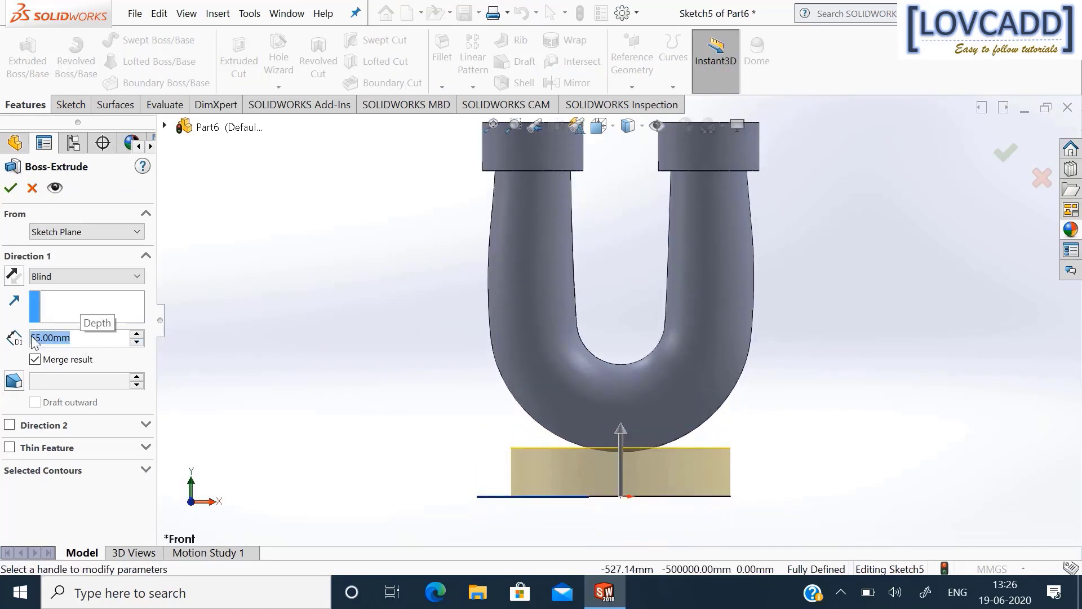
pyautogui.write('25')
pyautogui.press('Return')
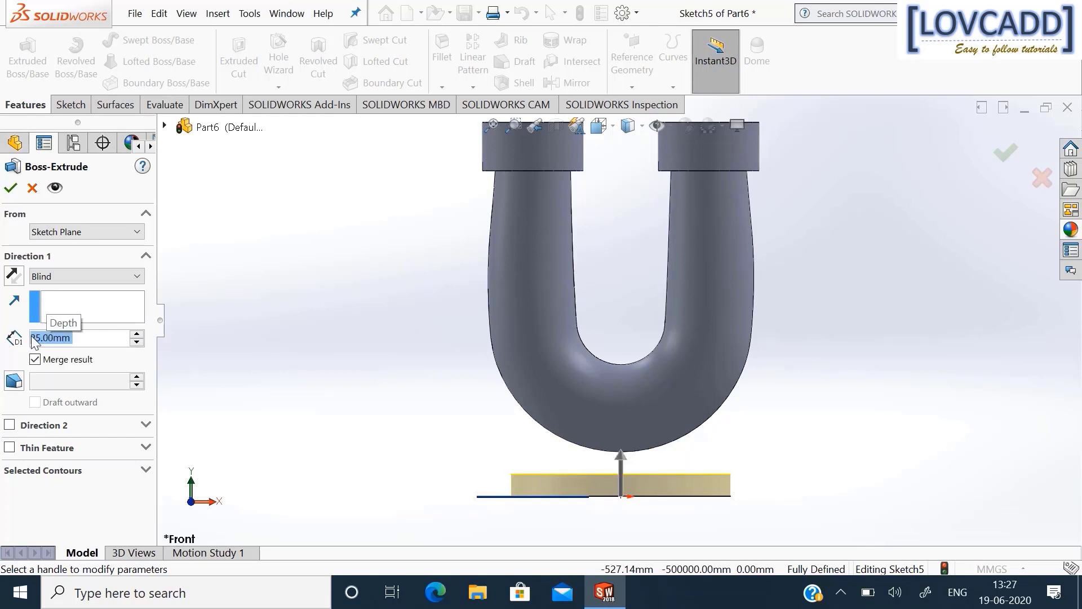
pyautogui.click(11, 189)
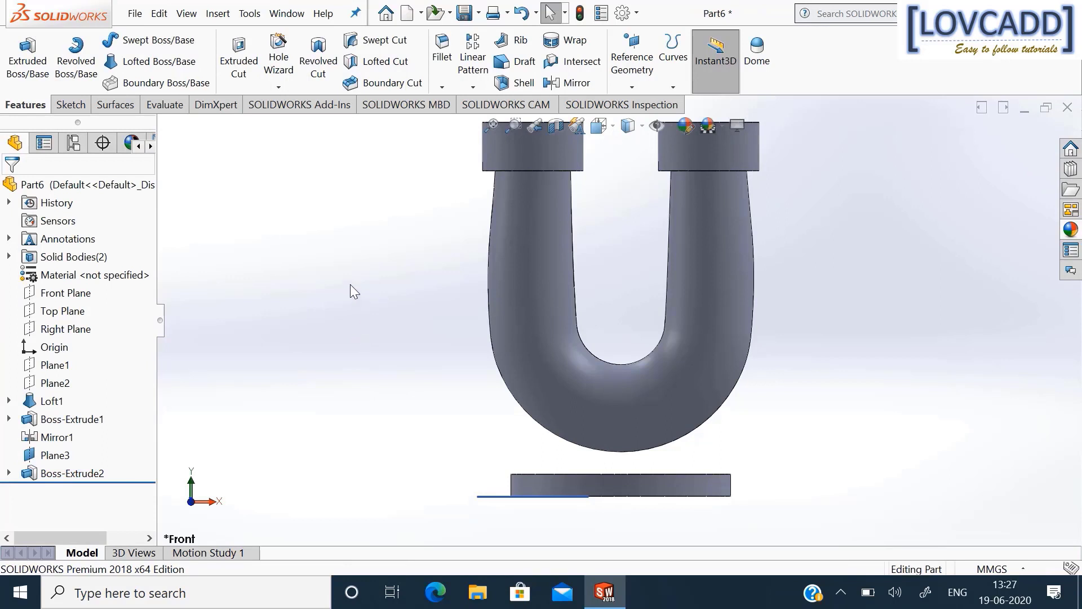
# Hide the reference plane Plane3 beneath the base disc.
pyautogui.moveTo(350, 284); pyautogui.dragTo(346, 334, button='middle')
pyautogui.rightClick(50, 465)
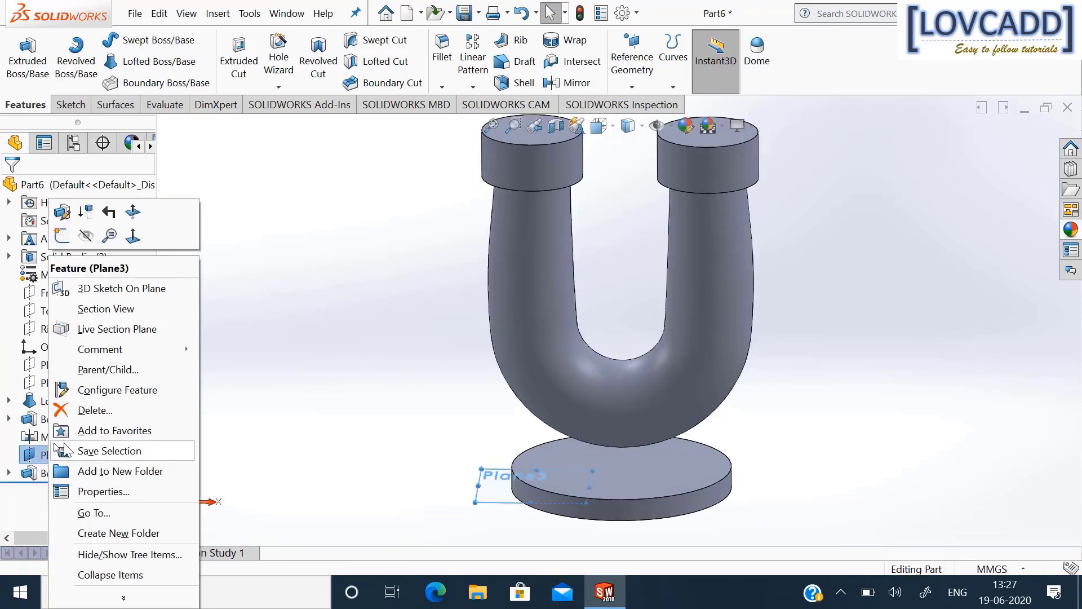
pyautogui.click(84, 236)
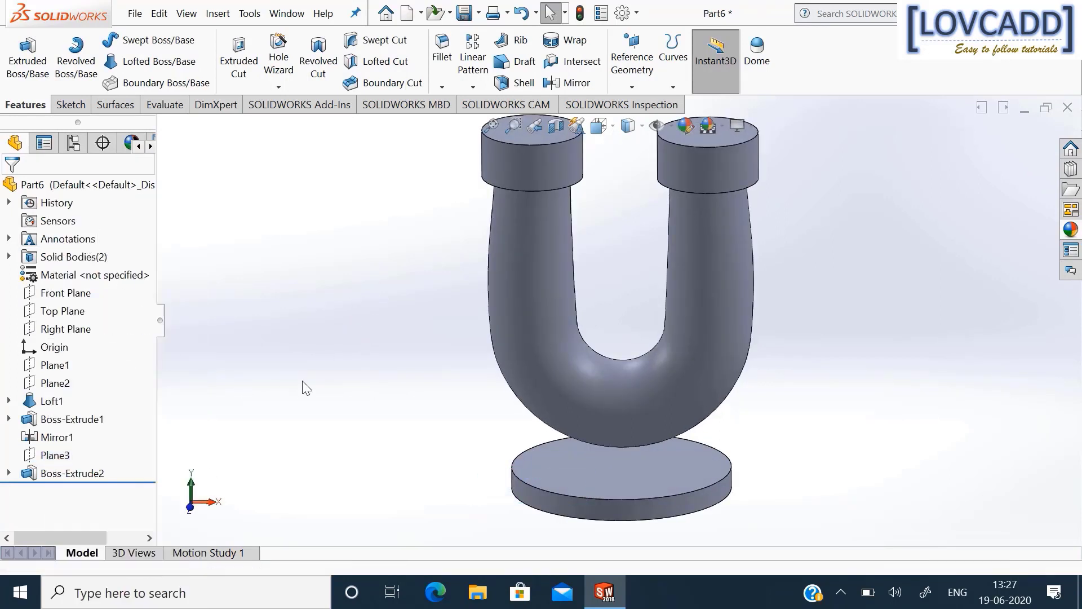
# Sketch a circle centred on the origin on the base disc's top face, with a radius of about 69 mm.
pyautogui.click(624, 482)
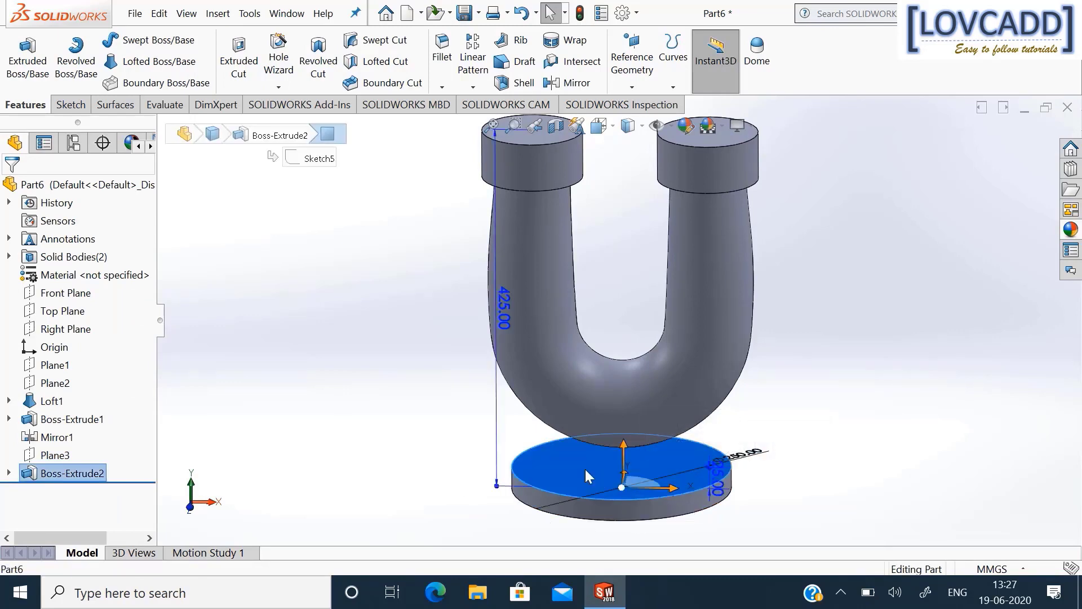
pyautogui.rightClick(585, 472)
pyautogui.click(622, 212)
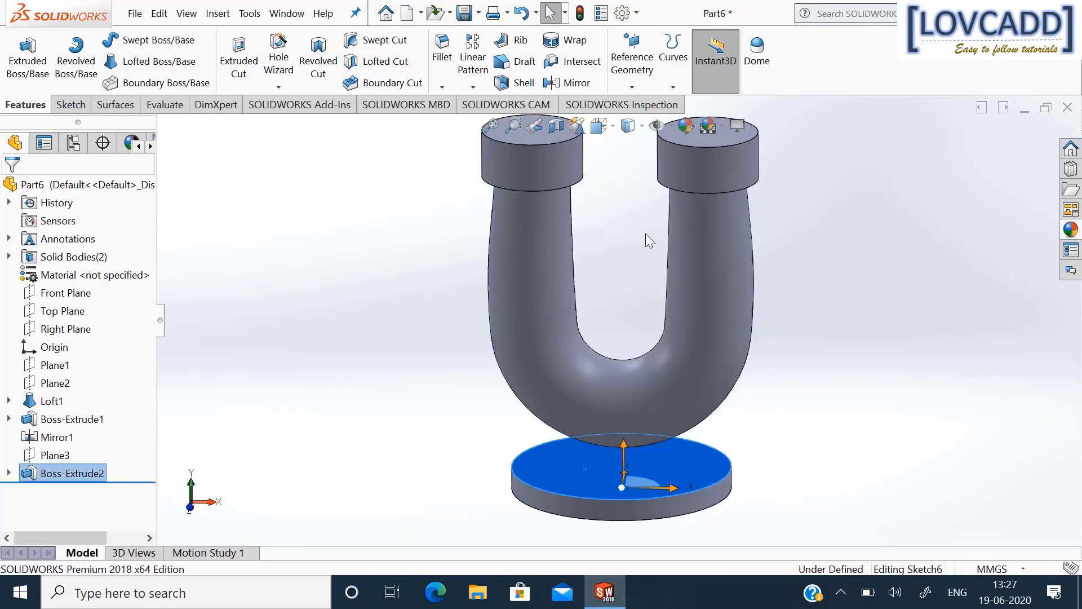
pyautogui.click(886, 379)
pyautogui.hotkey('ctrl', '8')
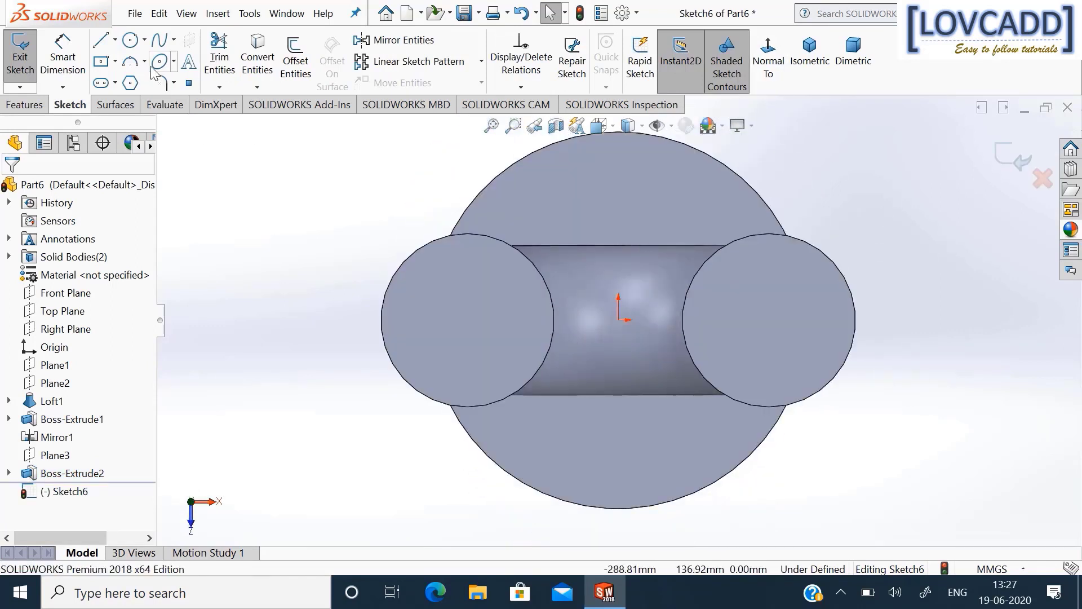
pyautogui.click(131, 40)
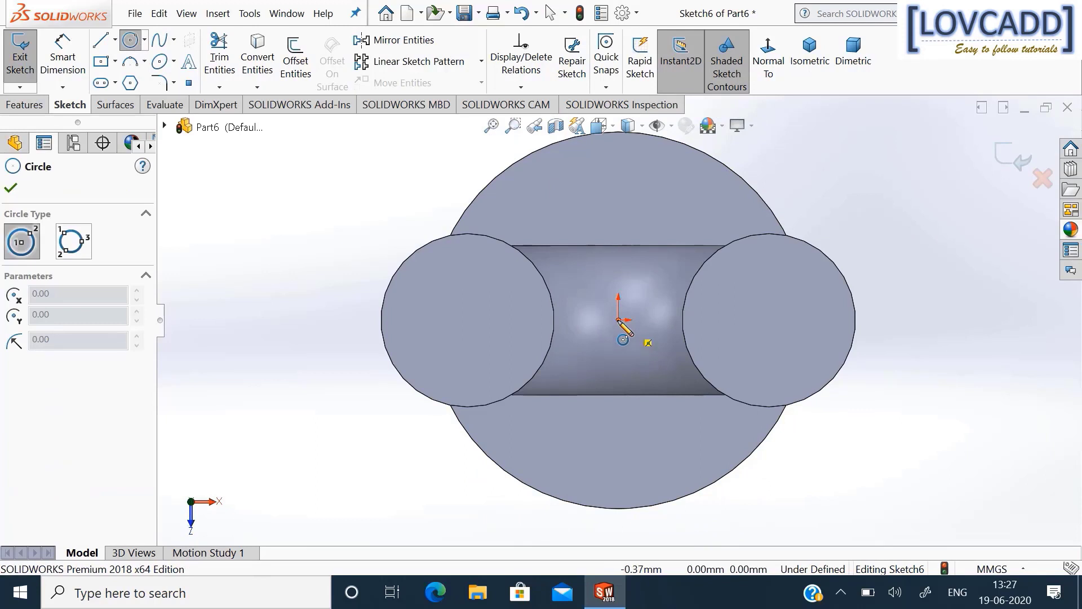
pyautogui.click(618, 319)
pyautogui.click(632, 422)
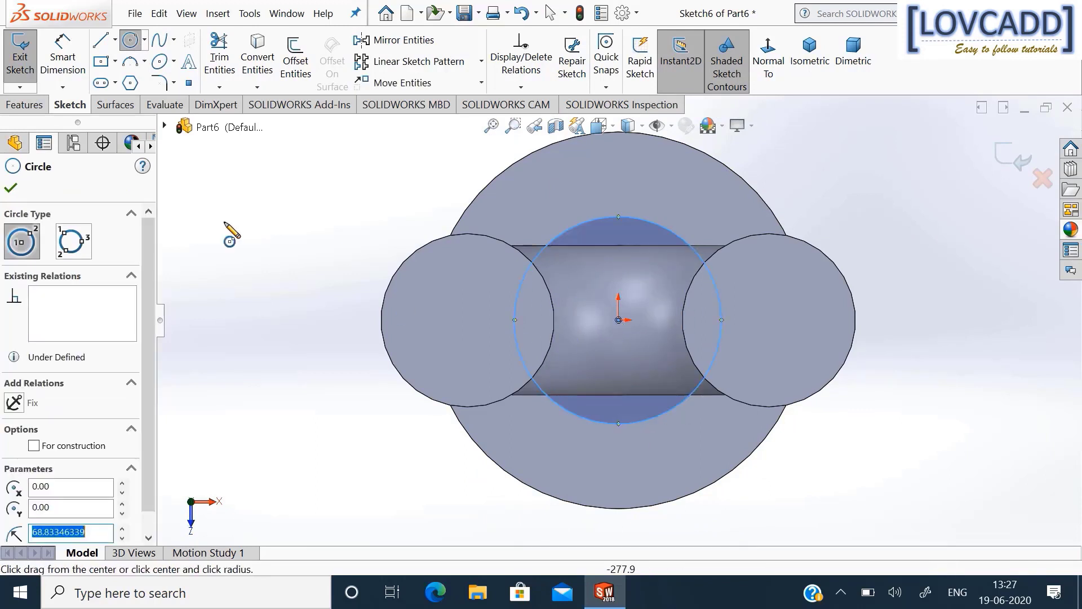
# Dimension the diameter of the circle on the base disc's top face to 124 mm.
pyautogui.click(62, 46)
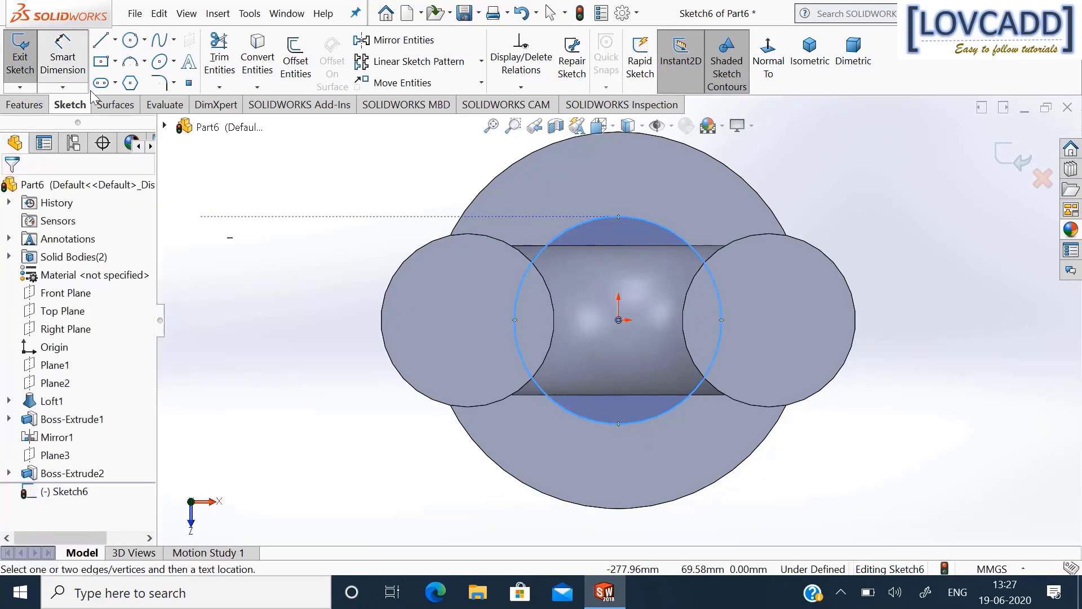
pyautogui.click(689, 248)
pyautogui.click(809, 192)
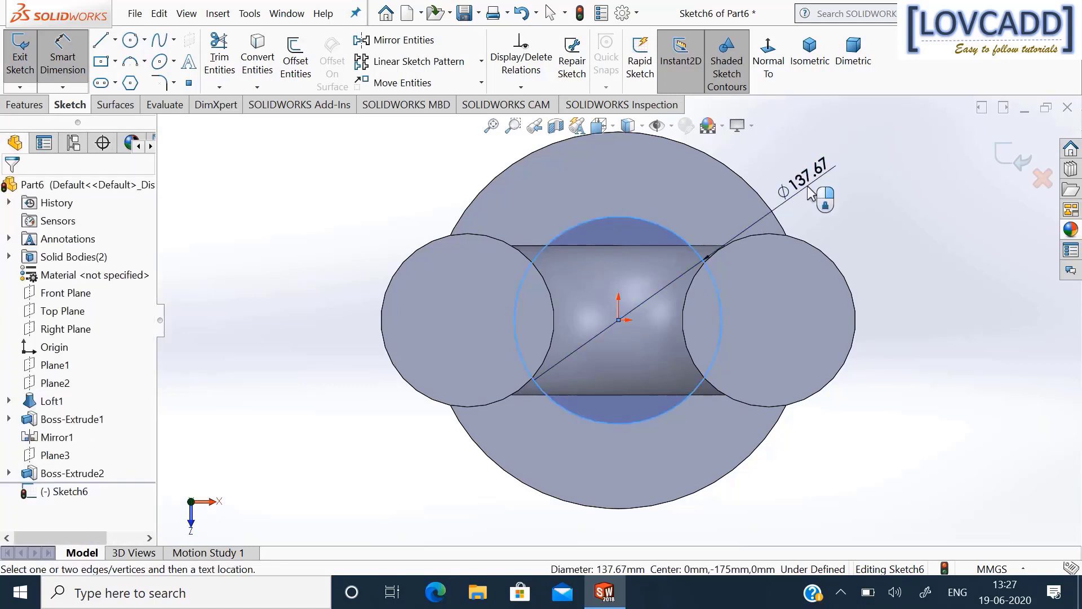
pyautogui.write('12')
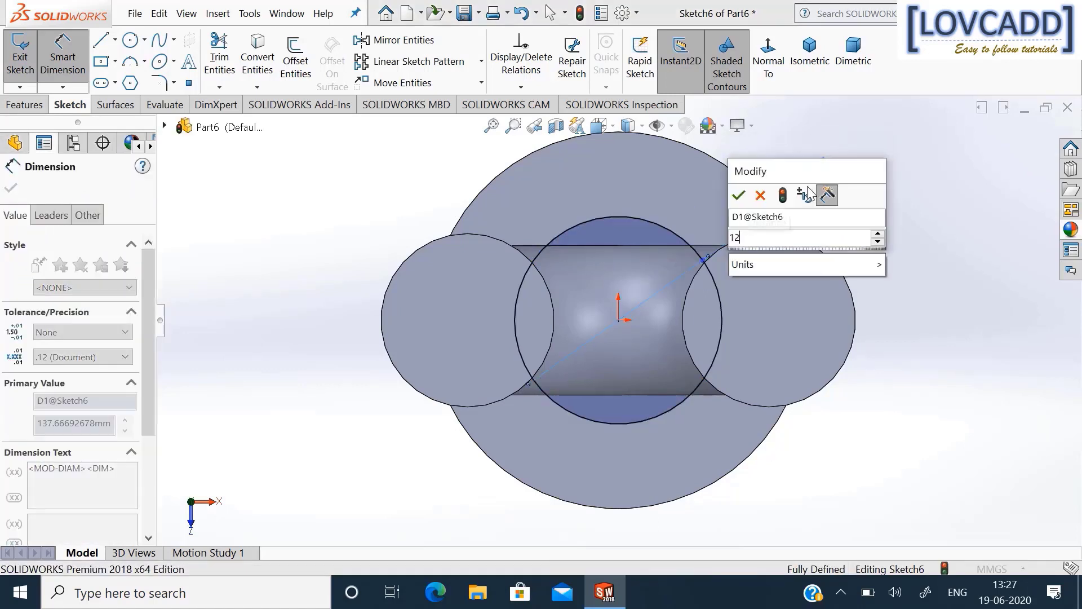
pyautogui.write('4')
pyautogui.press('Return')
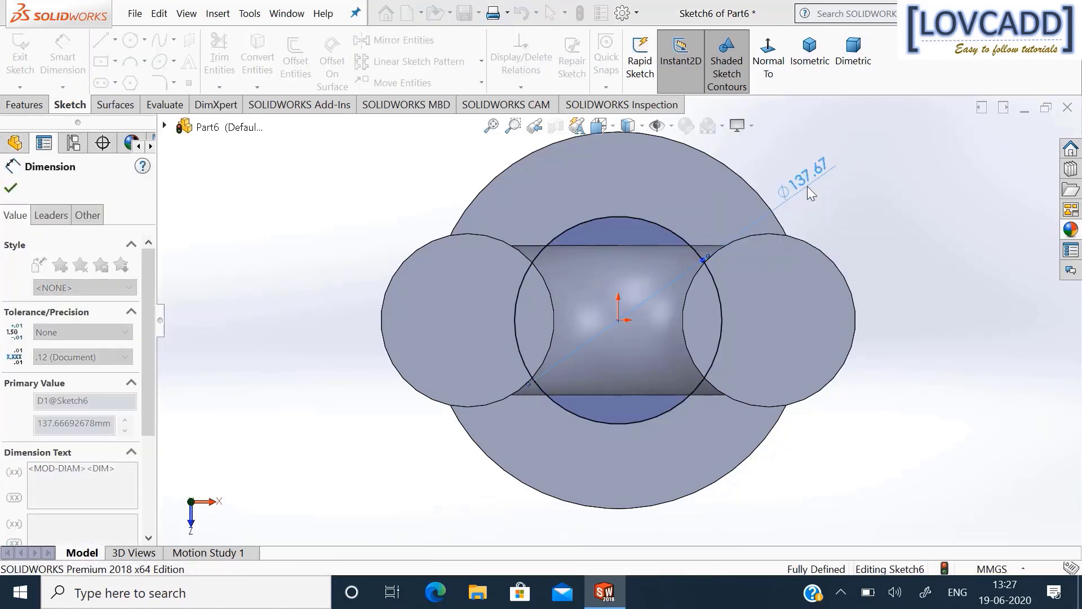
pyautogui.click(10, 188)
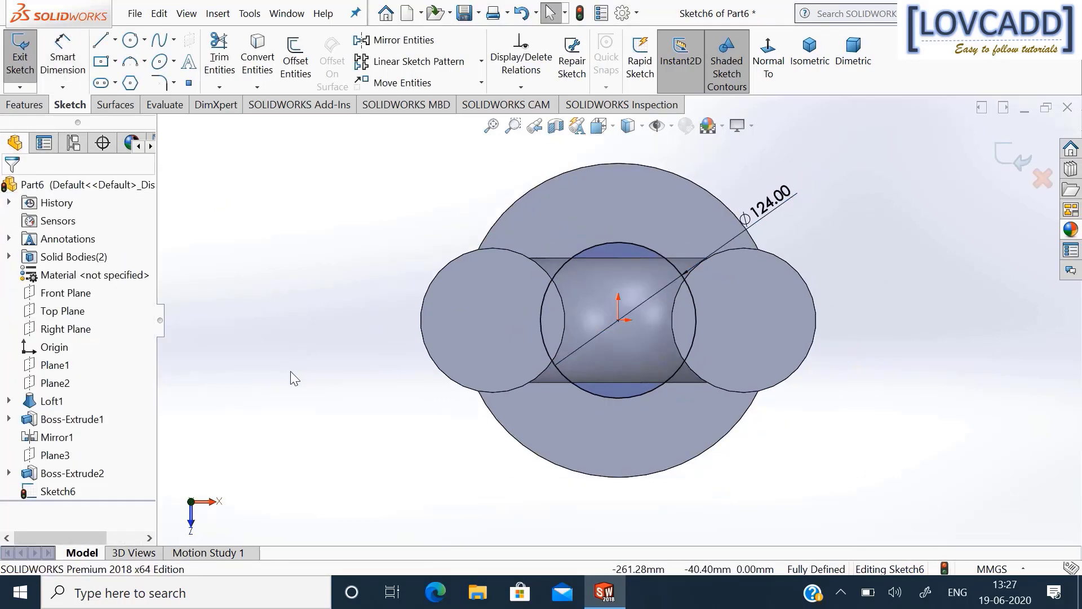
# Extrude the 124 mm circle upward as a merged boss with the Up To Next end condition and a 17-degree inward draft.
pyautogui.moveTo(292, 374)
pyautogui.mouseDown(button='middle')
pyautogui.moveTo(293, 232)
pyautogui.moveTo(305, 387)
pyautogui.moveTo(313, 311)
pyautogui.mouseUp(button='middle')
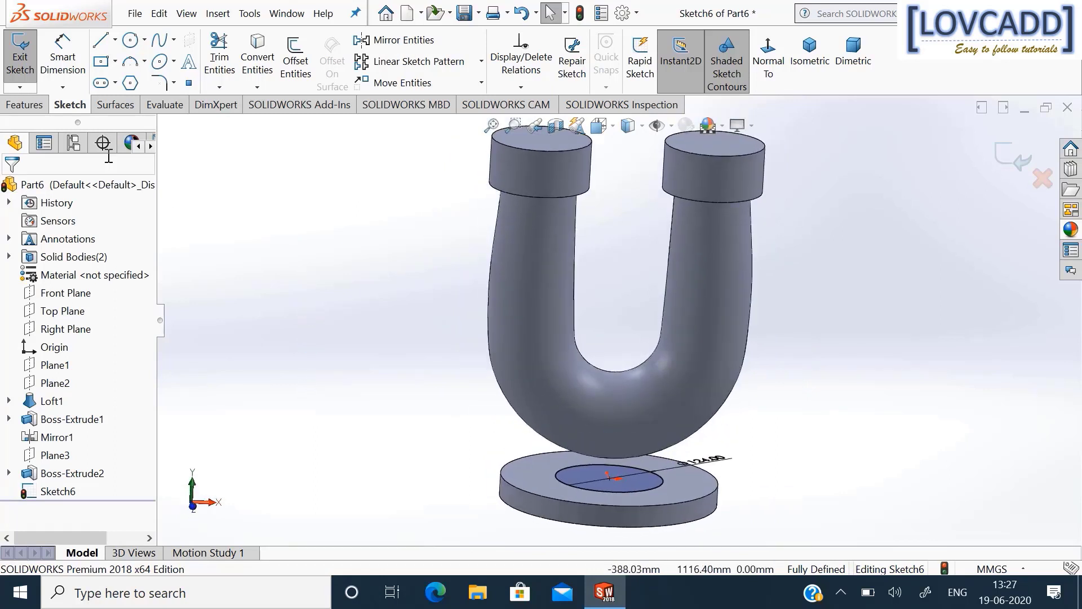
pyautogui.click(24, 104)
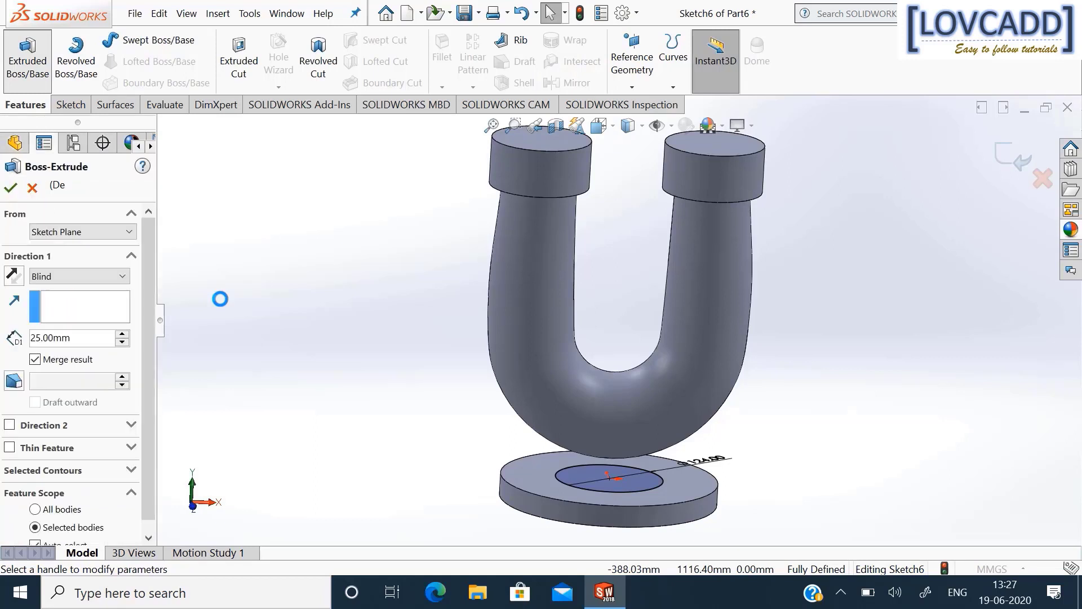
pyautogui.click(115, 277)
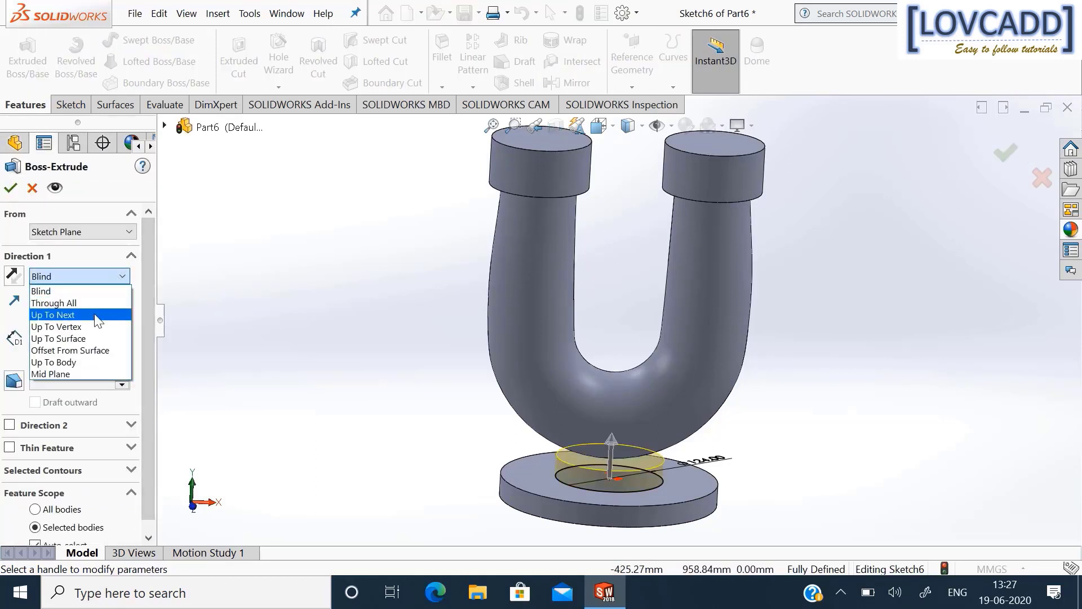
pyautogui.click(97, 315)
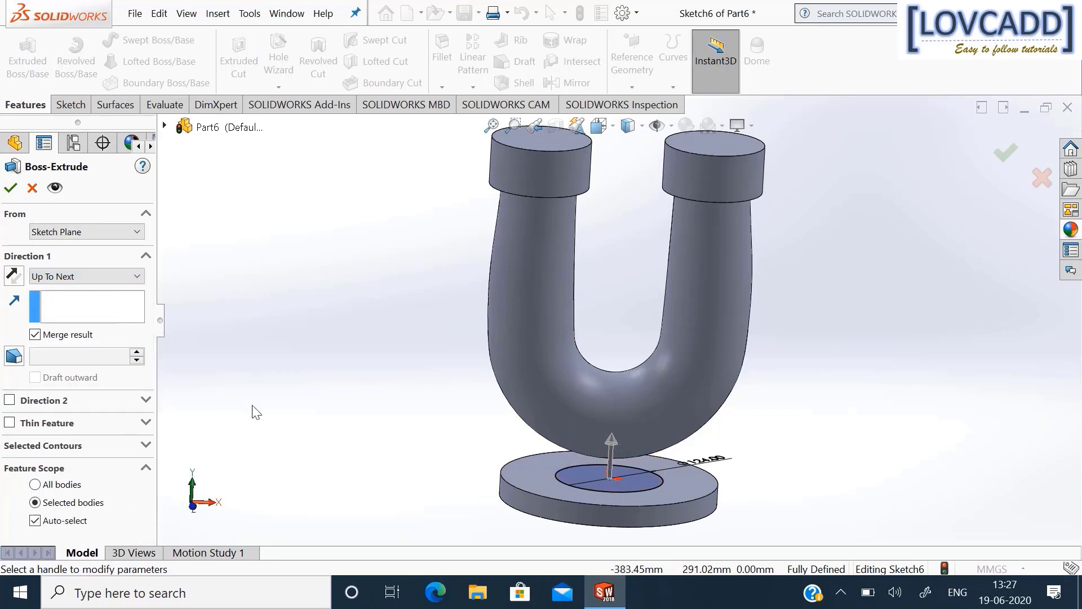
pyautogui.click(193, 507)
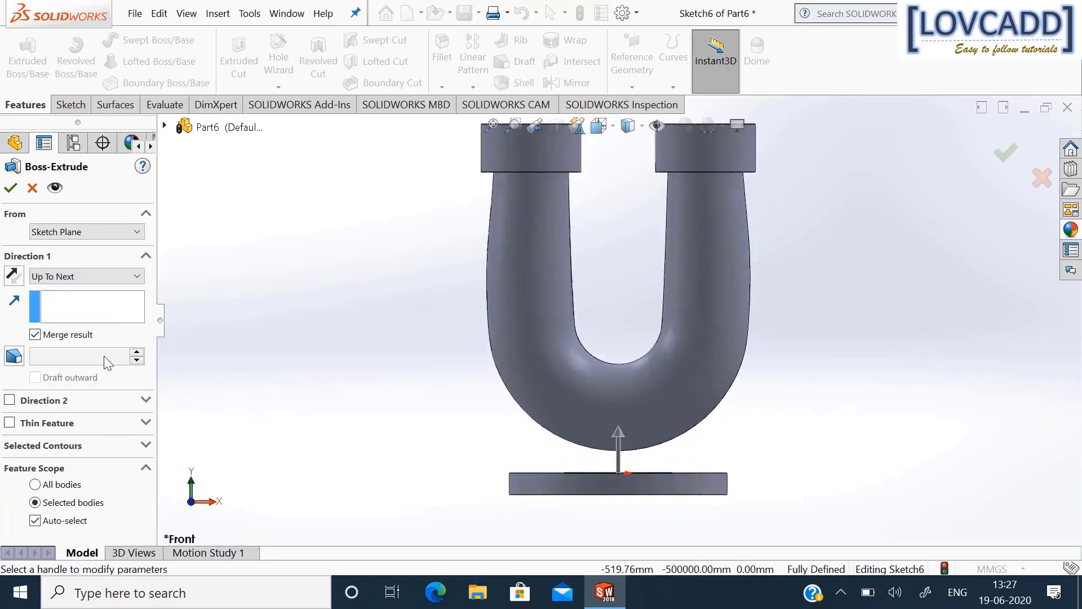
pyautogui.click(21, 359)
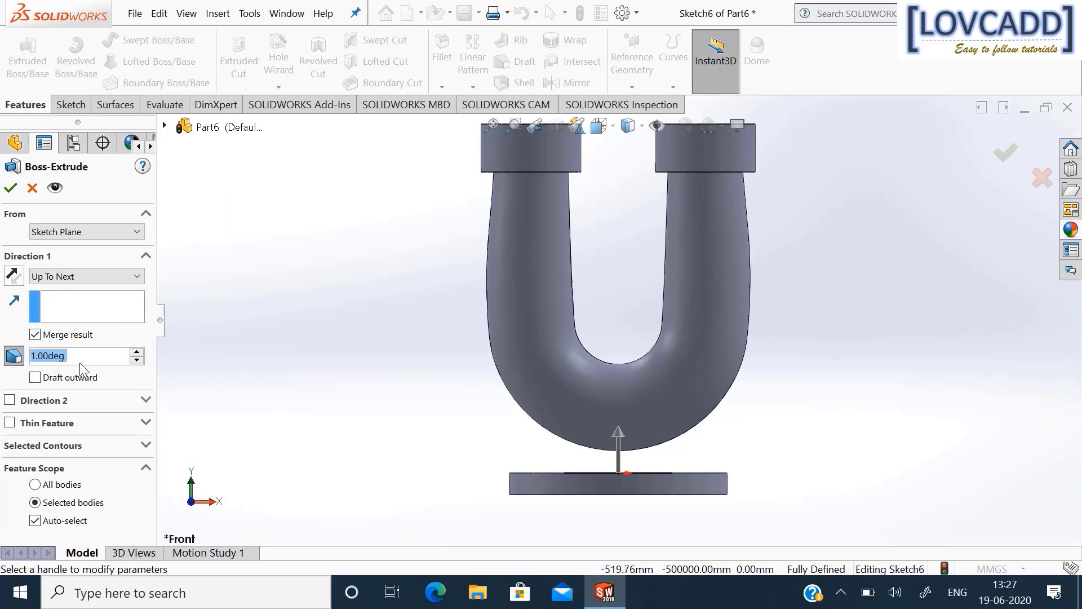
pyautogui.write('17')
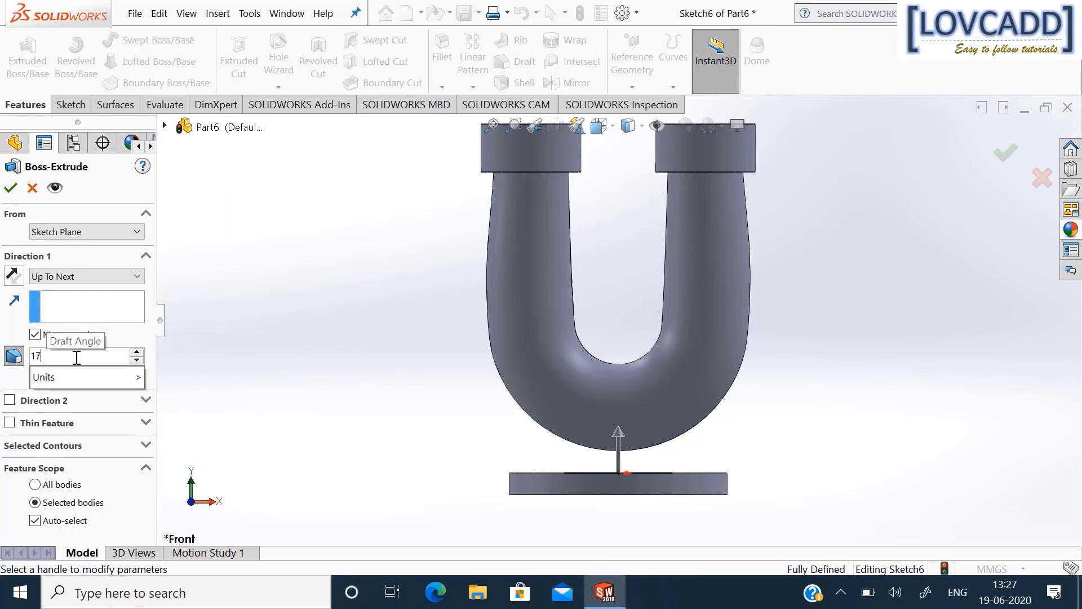
pyautogui.press('Return')
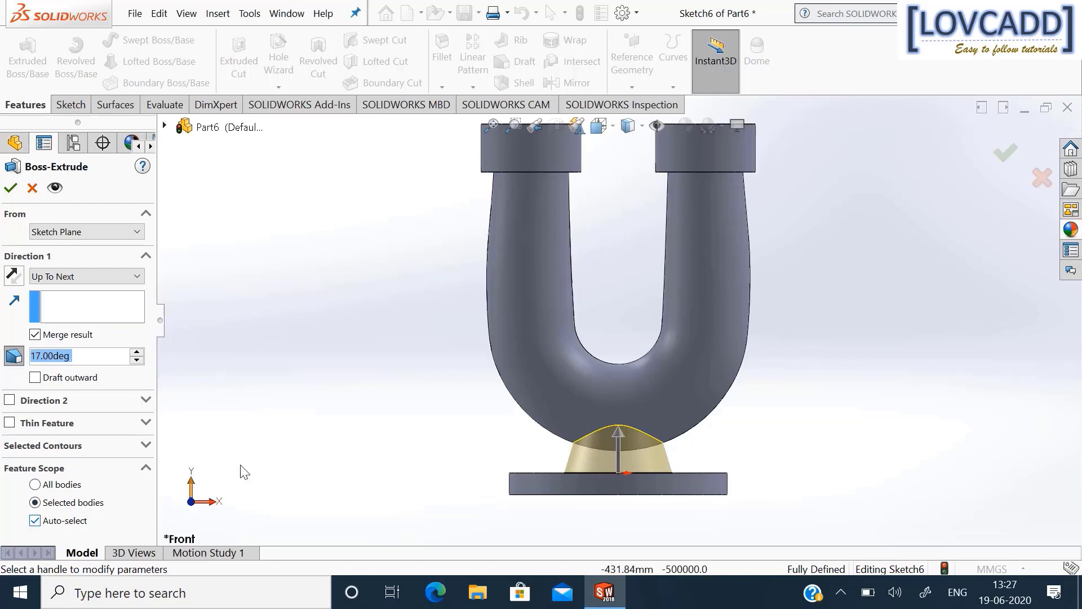
pyautogui.click(14, 190)
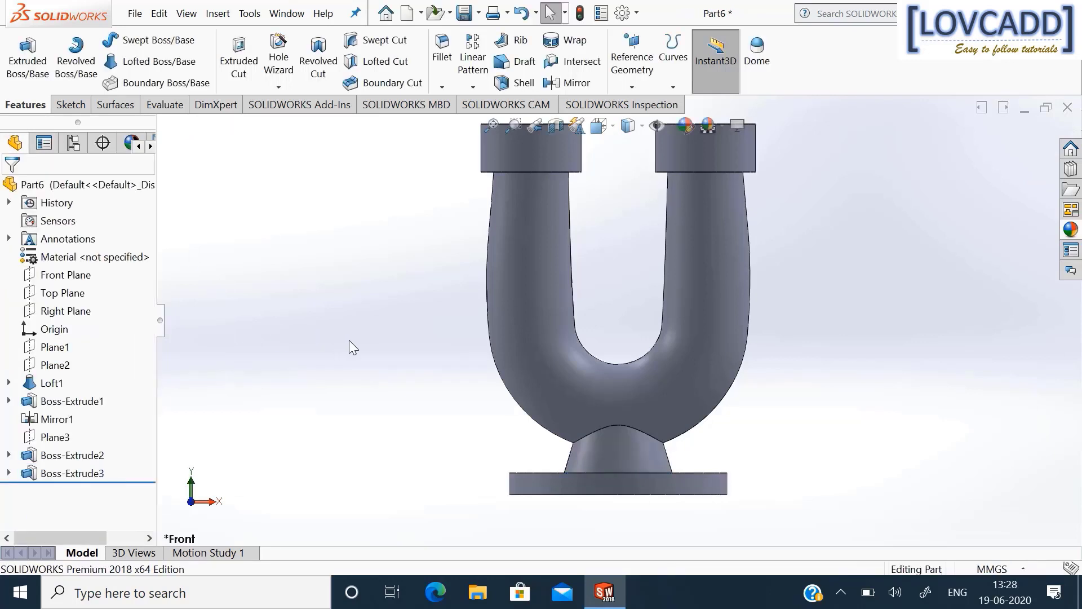
# On the Front Plane, sketch a three-point arc of about 42 mm radius from the base disc's top left edge to the U body's outline, bulging inward.
pyautogui.moveTo(376, 323); pyautogui.dragTo(382, 368, button='middle')
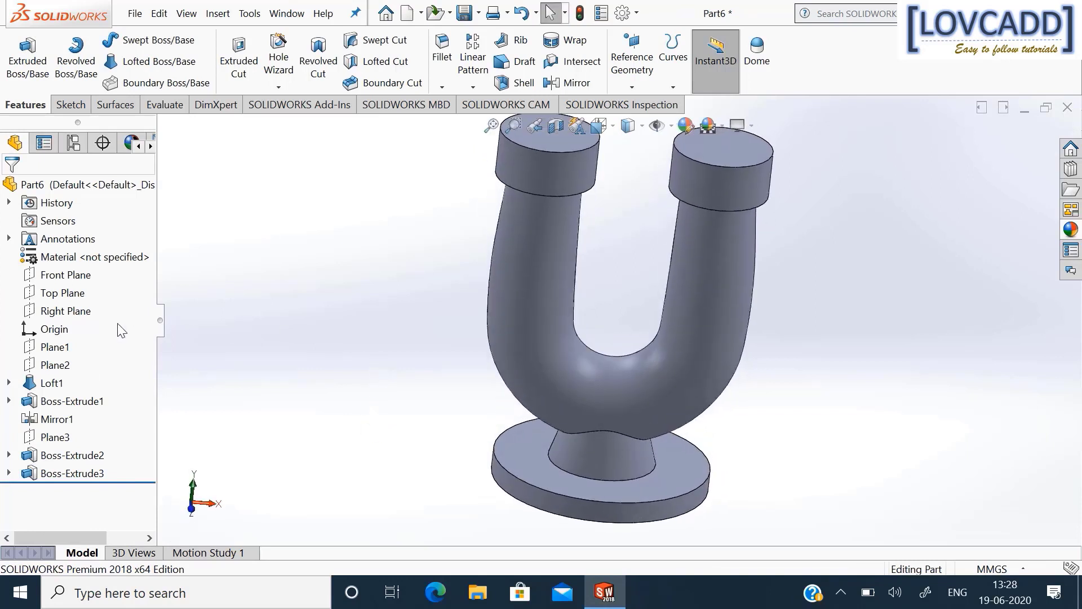
pyautogui.click(65, 279)
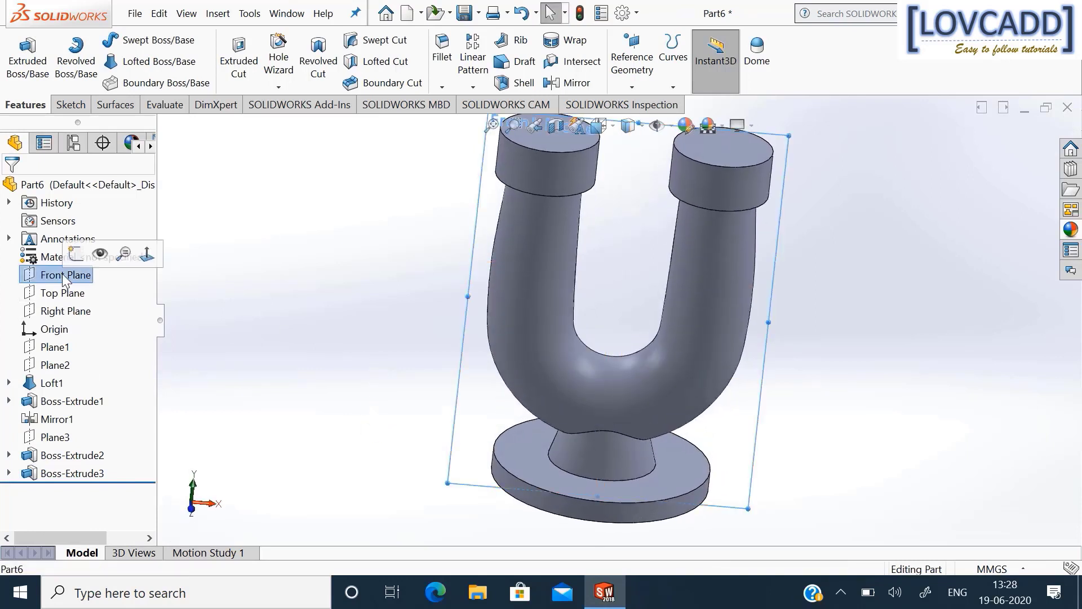
pyautogui.rightClick(64, 275)
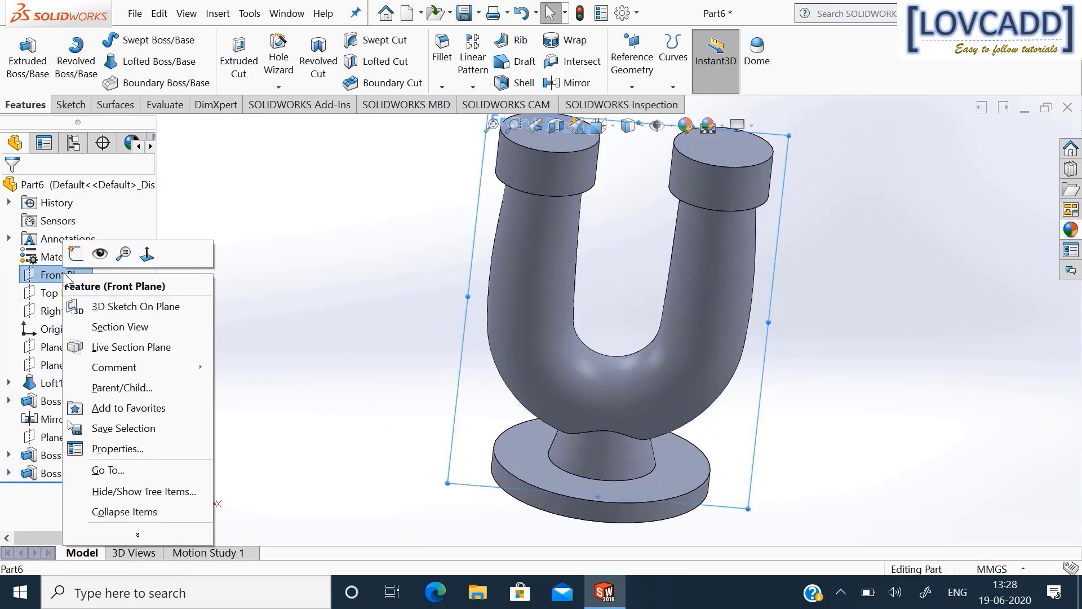
pyautogui.click(352, 269)
pyautogui.click(765, 64)
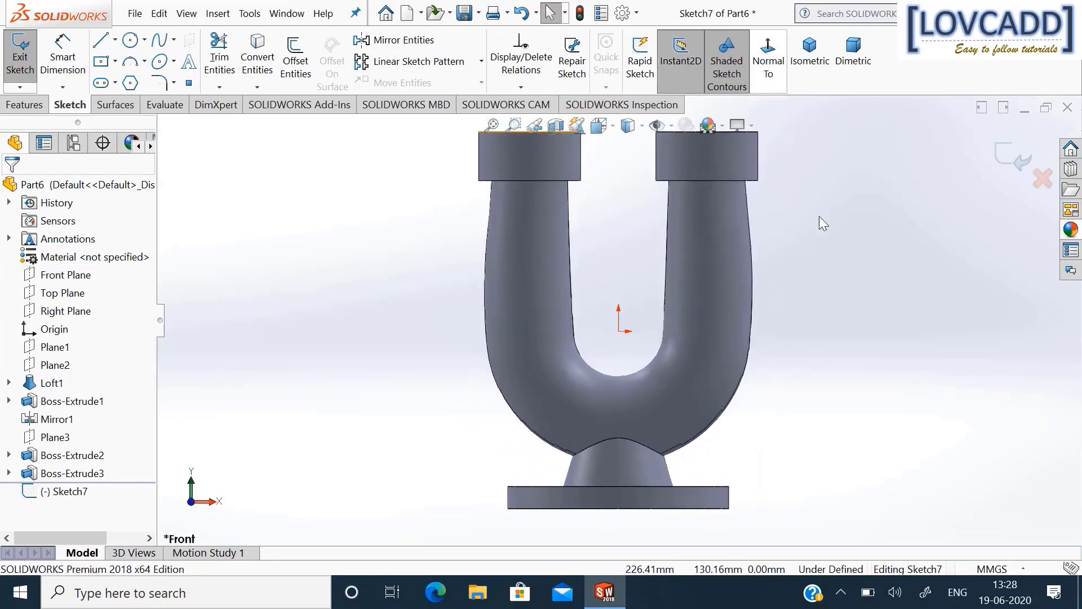
pyautogui.click(130, 67)
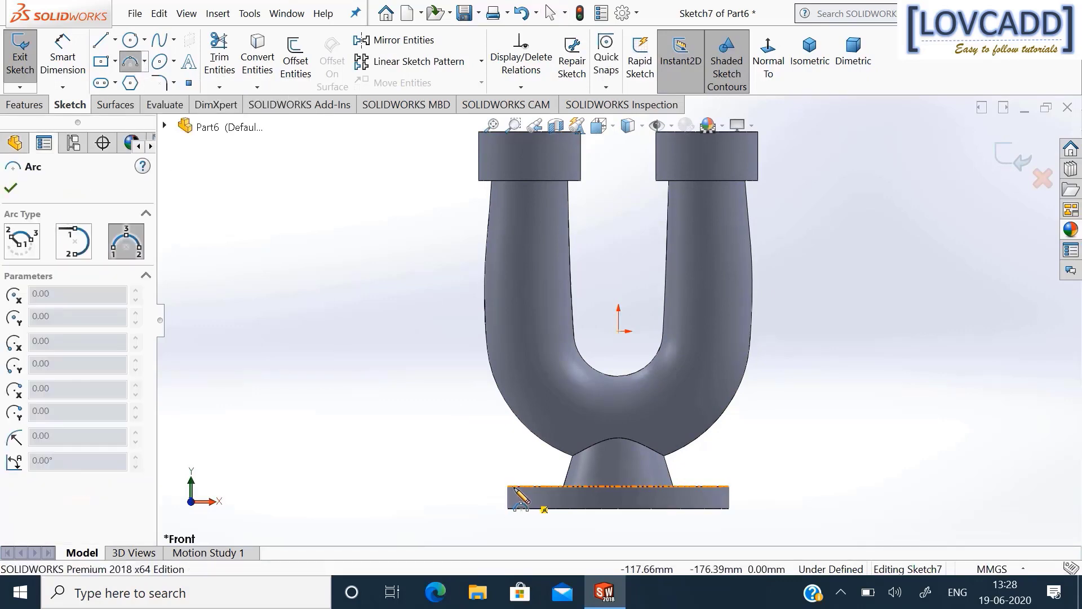
pyautogui.scroll(-3, 518, 490)
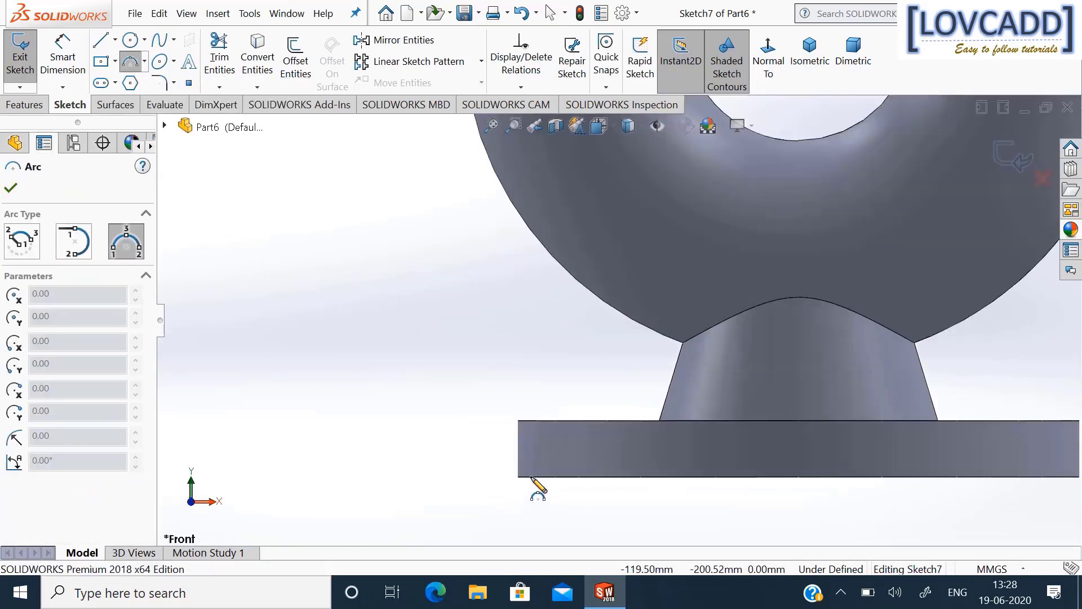
pyautogui.click(525, 420)
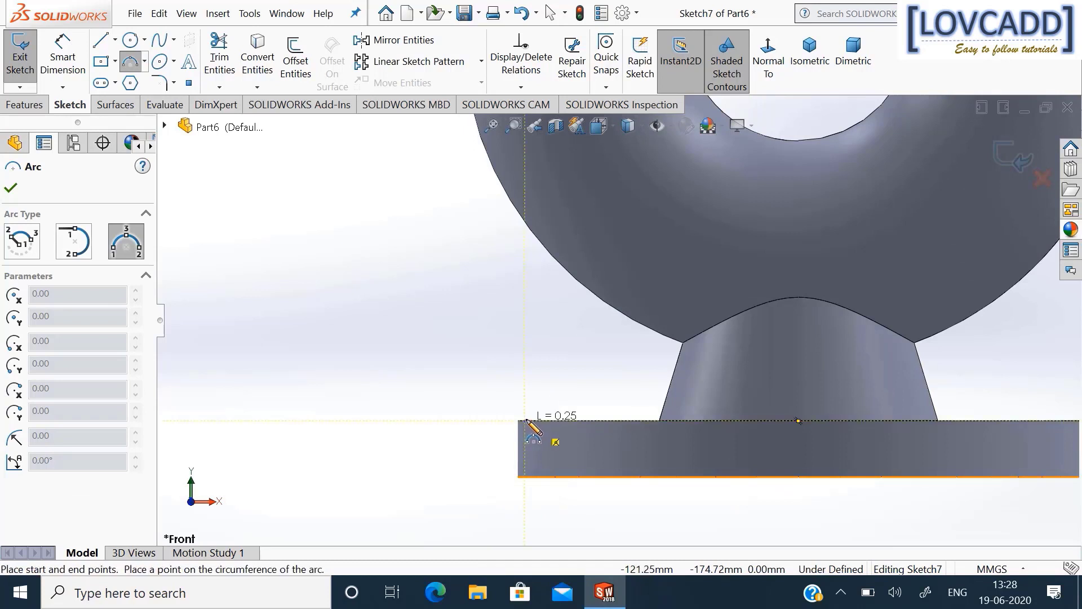
pyautogui.click(567, 272)
pyautogui.click(589, 361)
pyautogui.rightClick(589, 361)
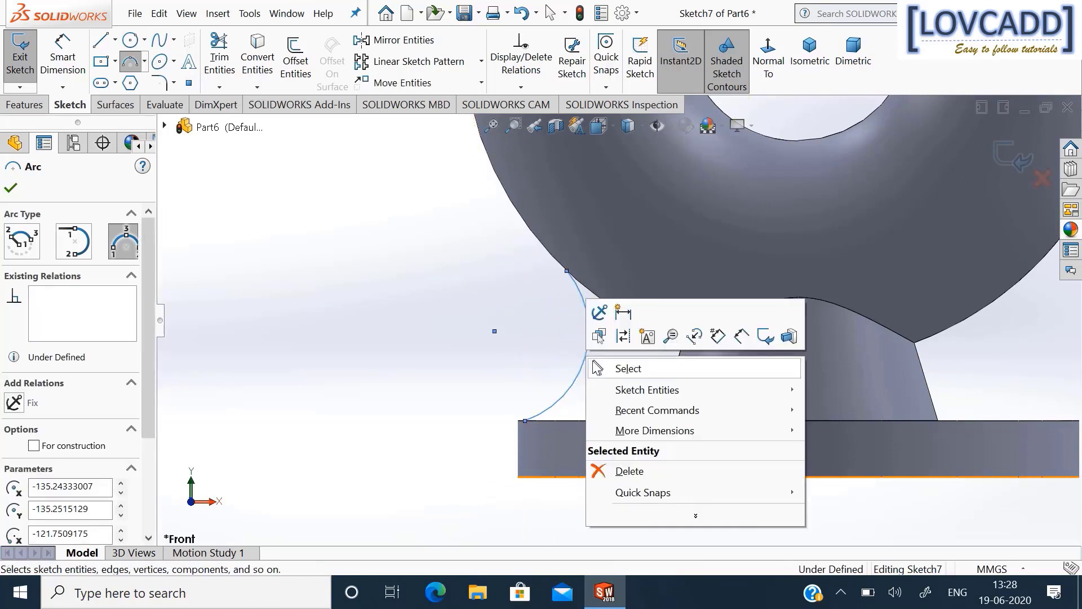
pyautogui.click(607, 372)
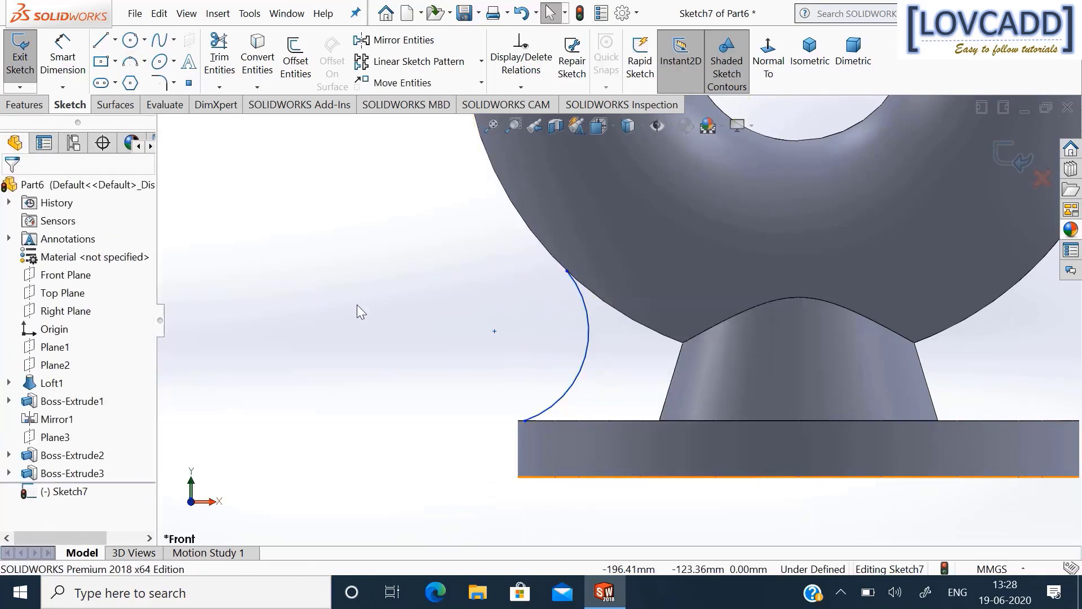
# Dimension the radius of the arc between the base disc and the U body to 65 mm.
pyautogui.click(79, 61)
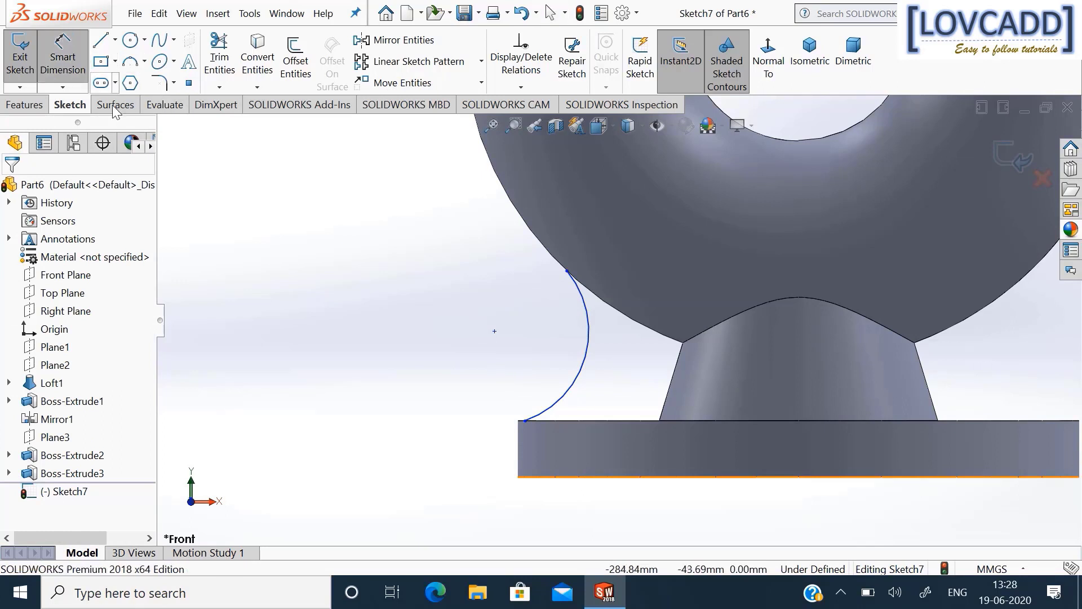
pyautogui.click(587, 353)
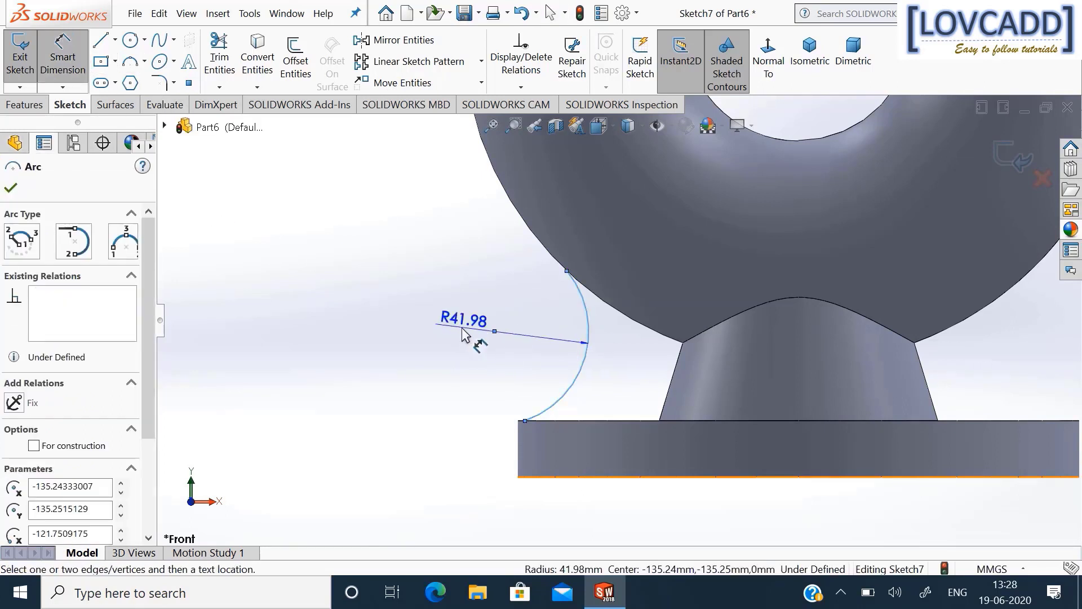
pyautogui.click(463, 333)
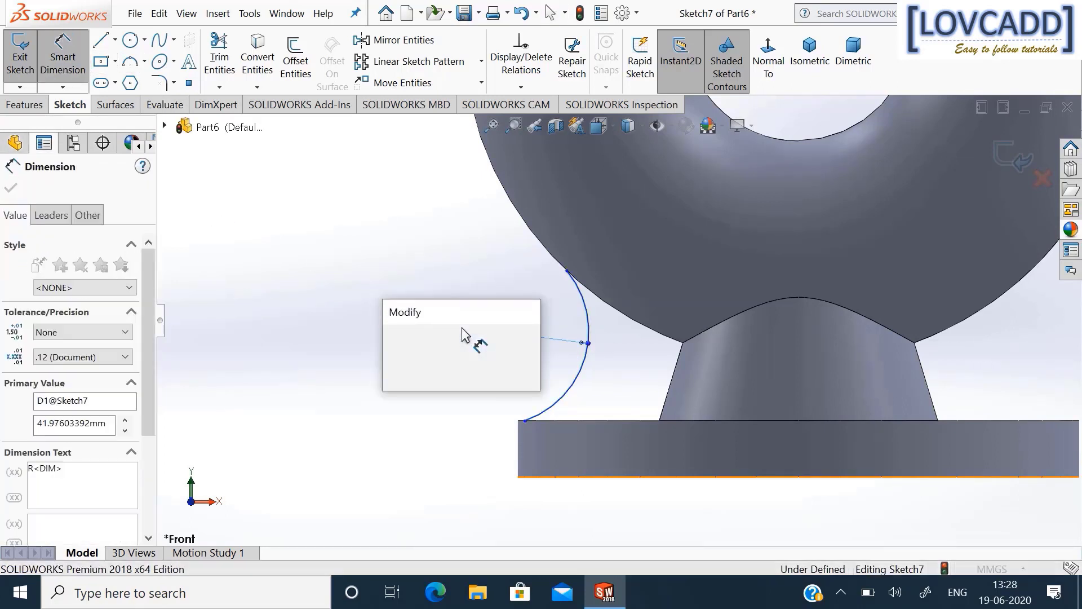
pyautogui.write('65')
pyautogui.press('Return')
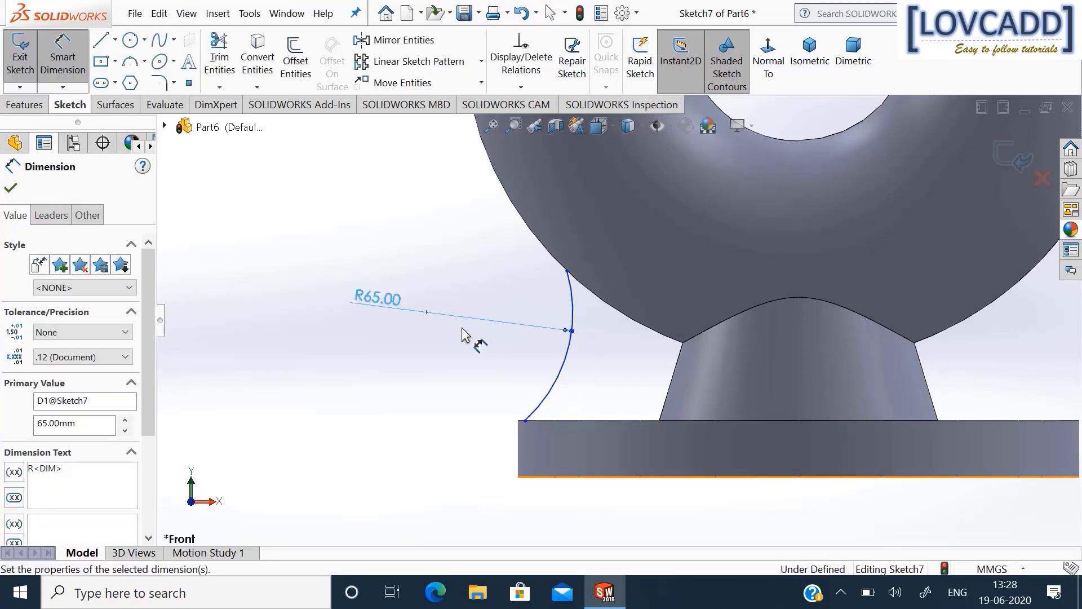
pyautogui.press('Escape')
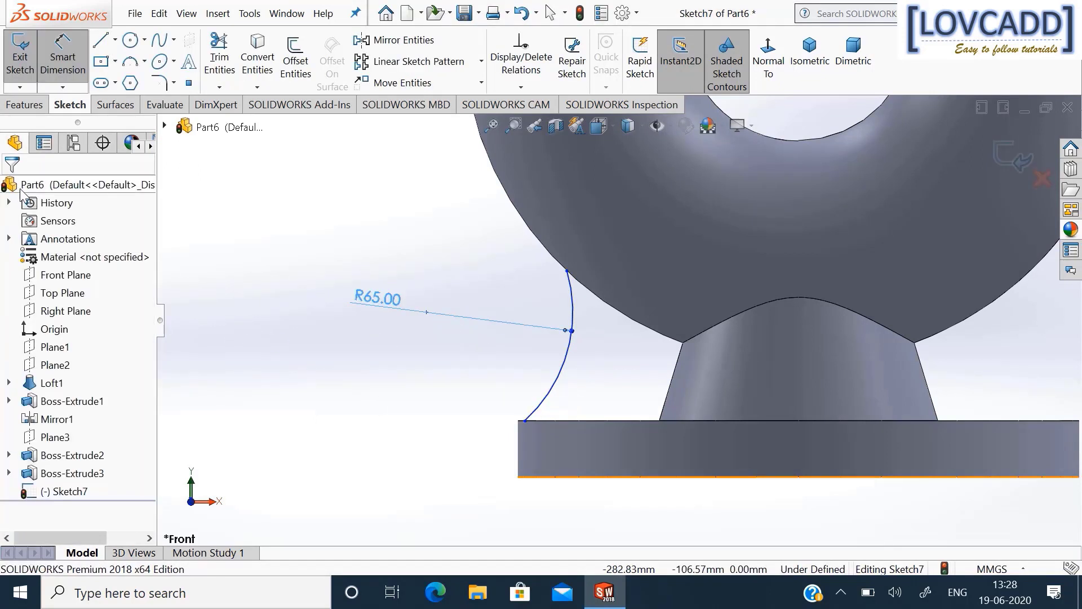
# Create a 12 mm thick rib from the arc sketch, filling toward the tapered neck between the base disc and the U body.
pyautogui.click(24, 104)
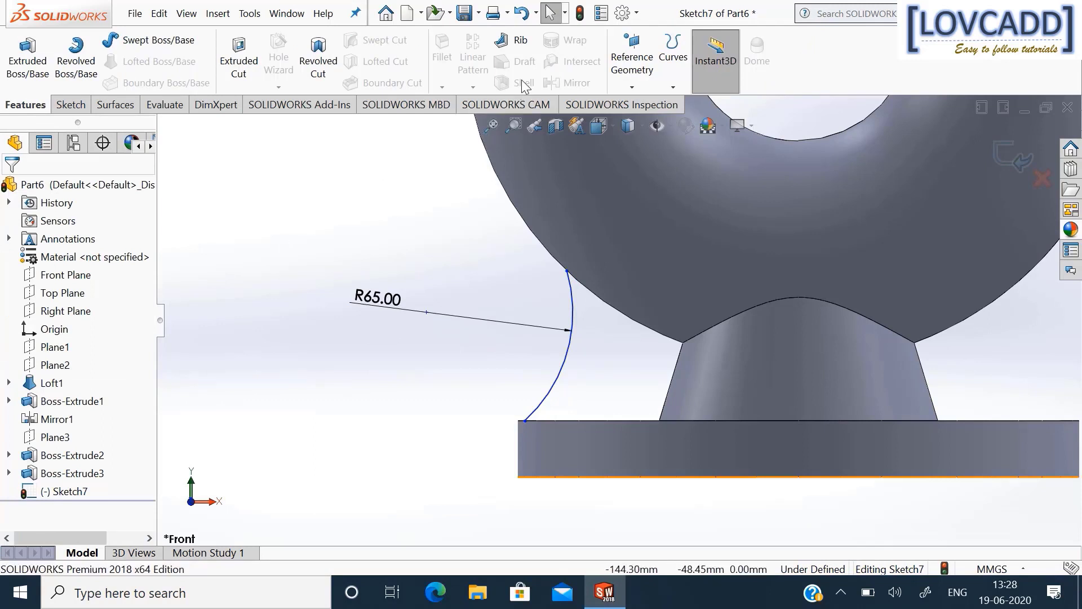
pyautogui.click(513, 41)
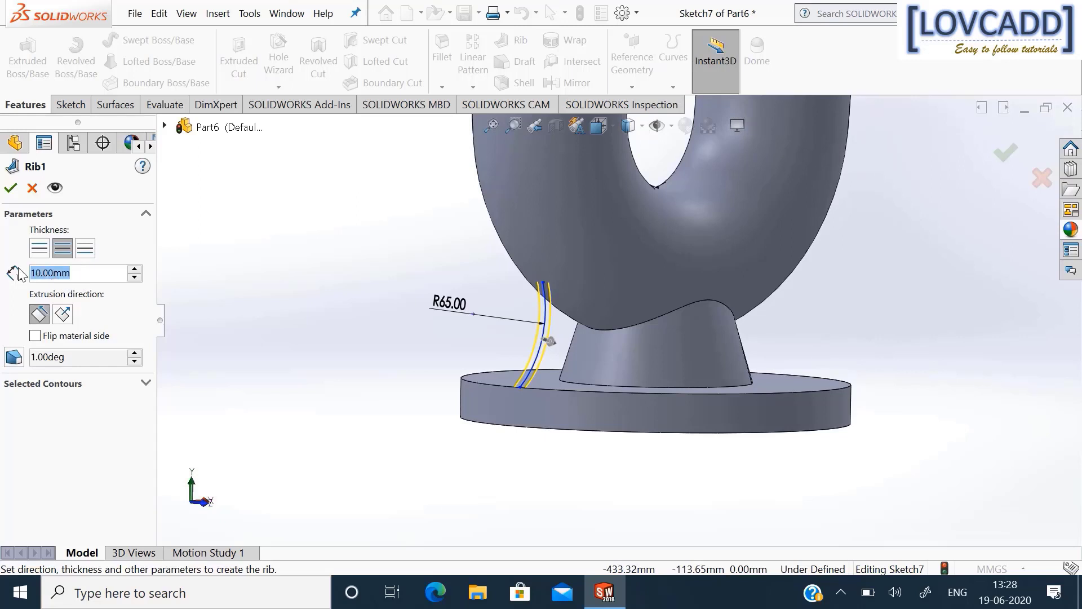
pyautogui.write('12')
pyautogui.press('Return')
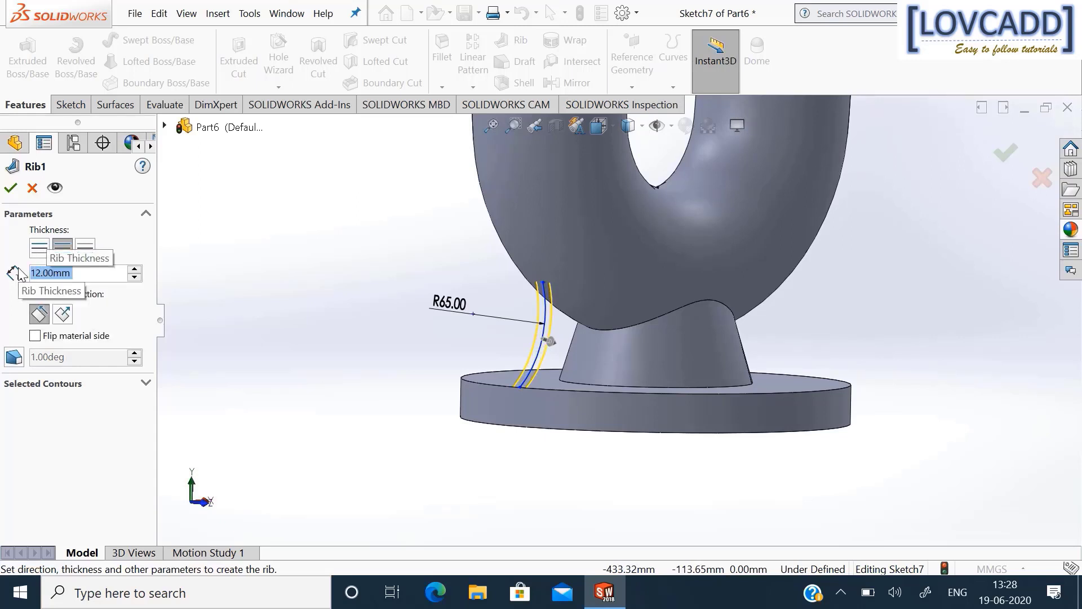
pyautogui.click(11, 188)
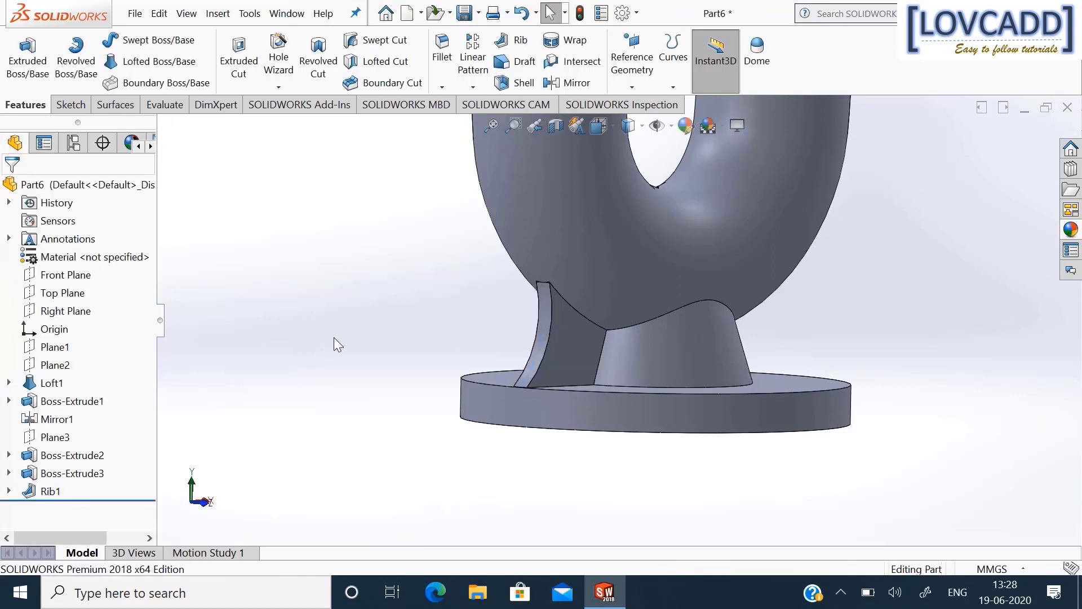
# Mirror the support rib about the Right Plane to the opposite side of the neck.
pyautogui.moveTo(333, 338); pyautogui.dragTo(279, 347, button='middle')
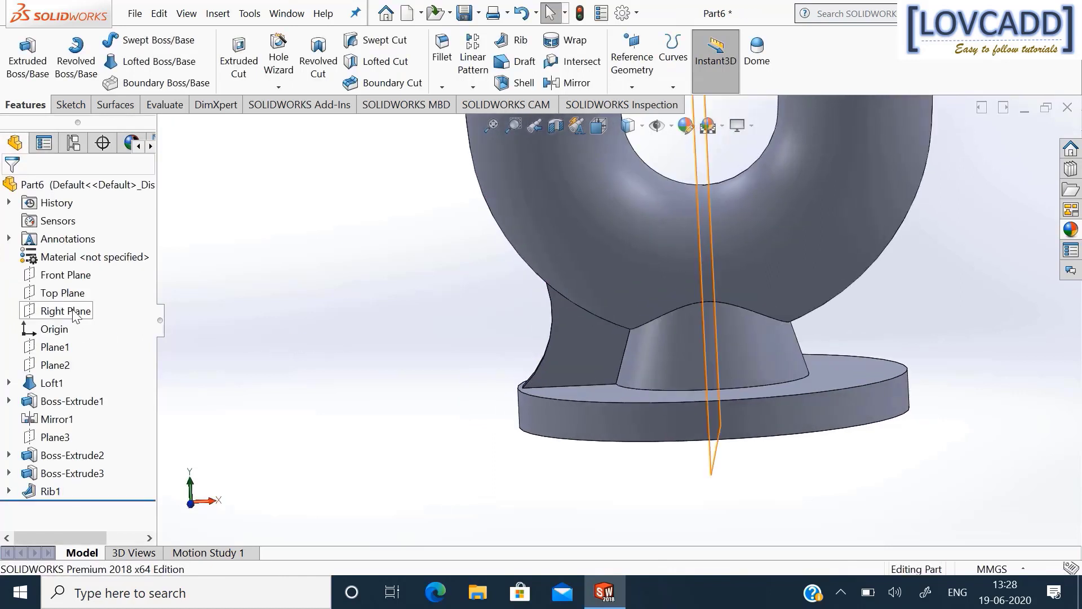
pyautogui.click(72, 309)
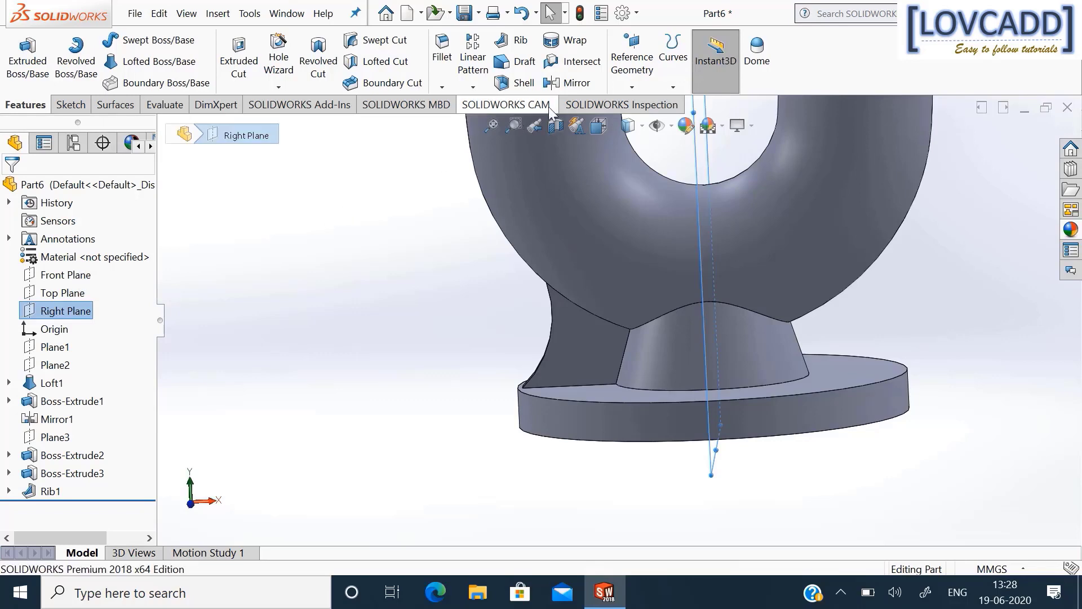
pyautogui.click(569, 86)
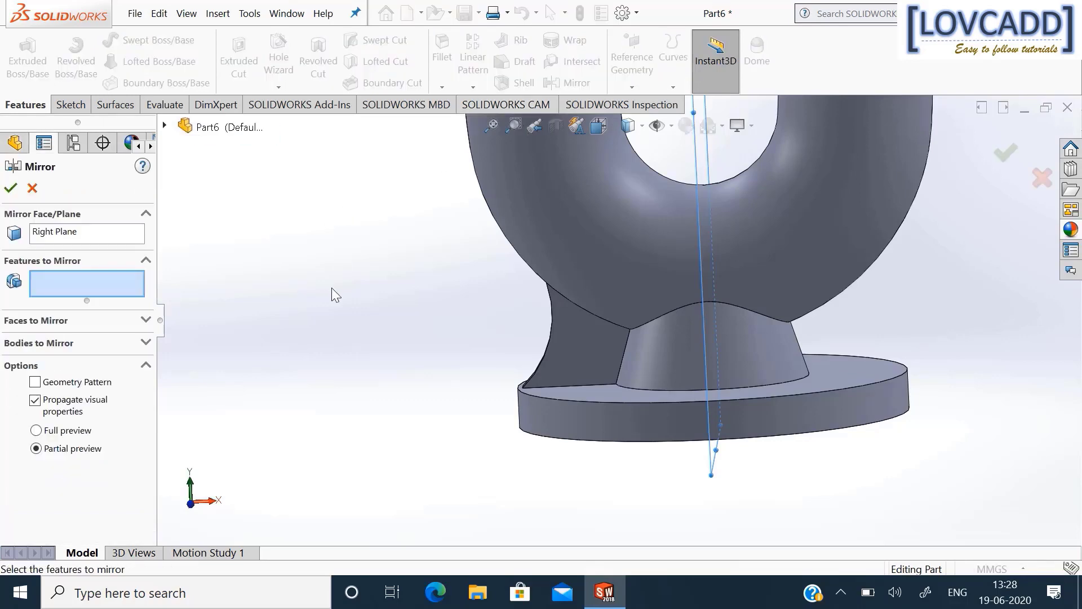
pyautogui.click(602, 357)
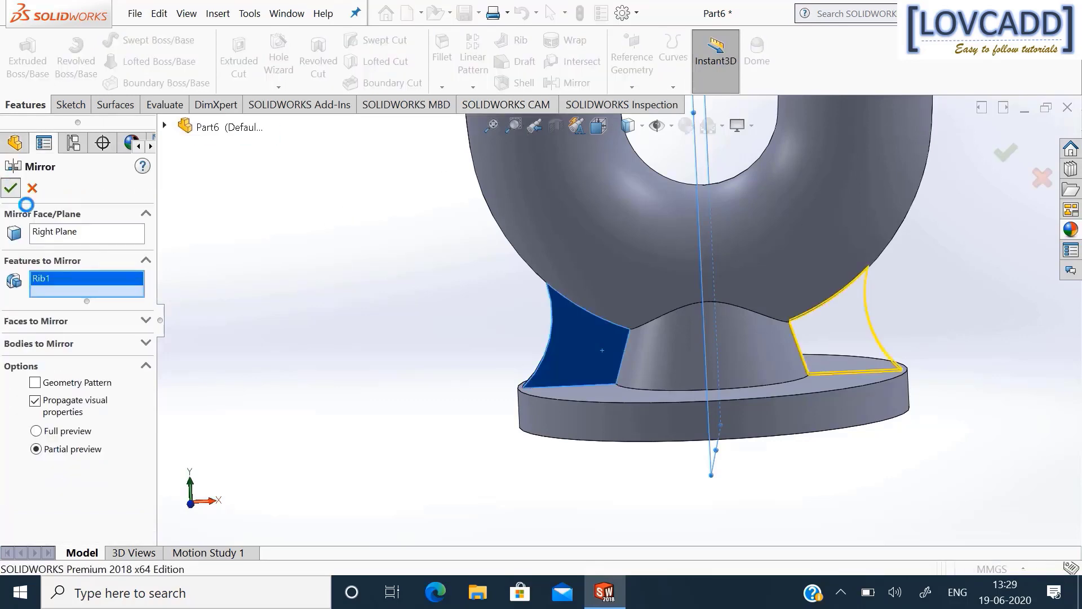
pyautogui.click(10, 187)
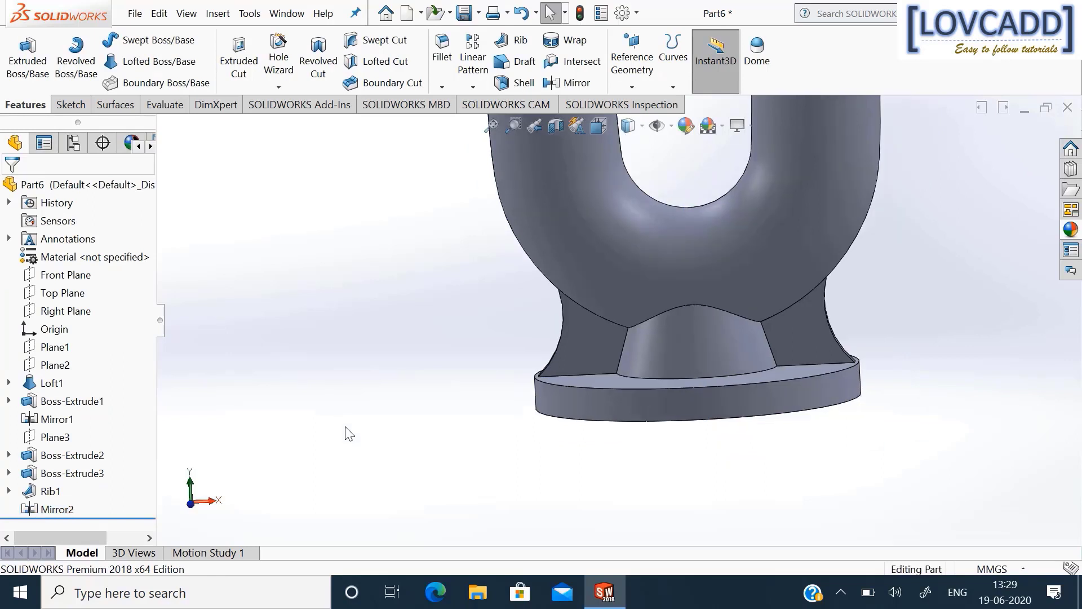
# On the right collar's top face, sketch a circle about 133 mm in diameter concentric with the collar.
pyautogui.moveTo(345, 434); pyautogui.dragTo(358, 415, button='middle')
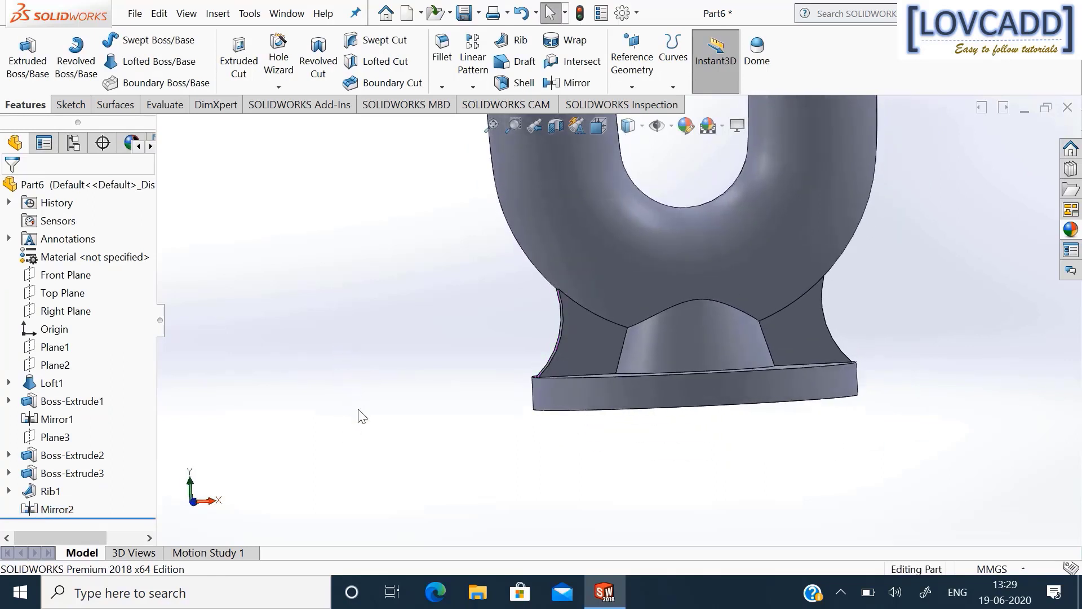
pyautogui.scroll(5, 364, 356)
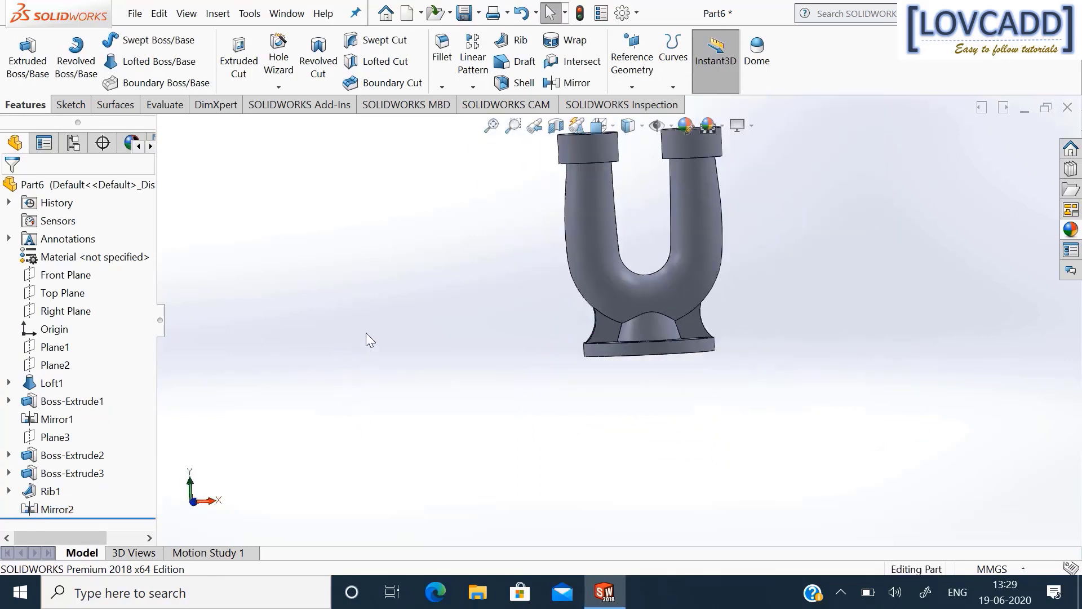
pyautogui.moveTo(373, 334); pyautogui.dragTo(660, 403, button='middle')
pyautogui.click(710, 171)
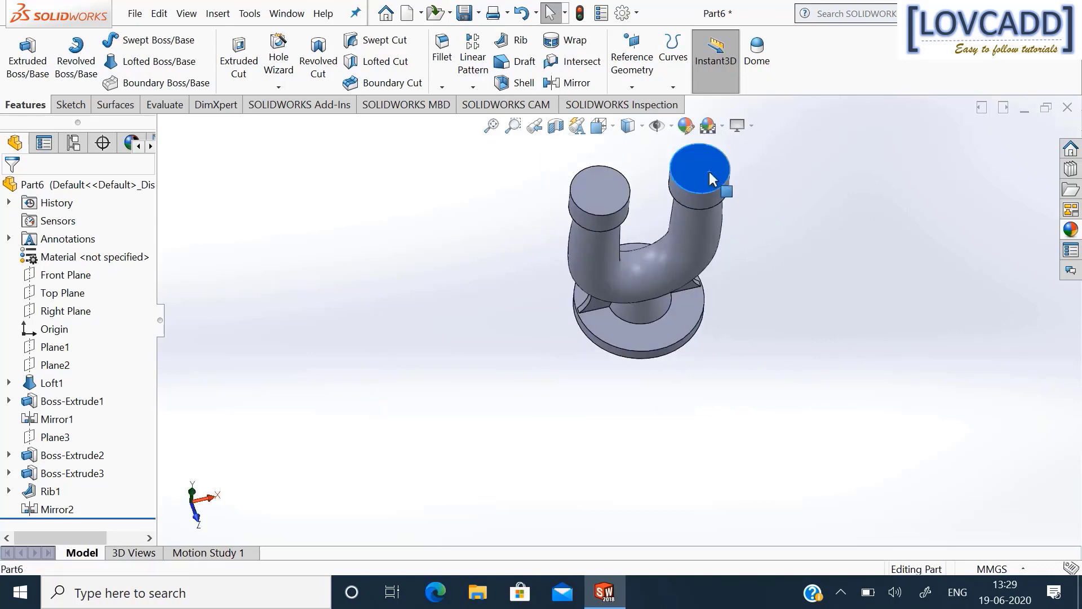
pyautogui.rightClick(710, 171)
pyautogui.click(752, 166)
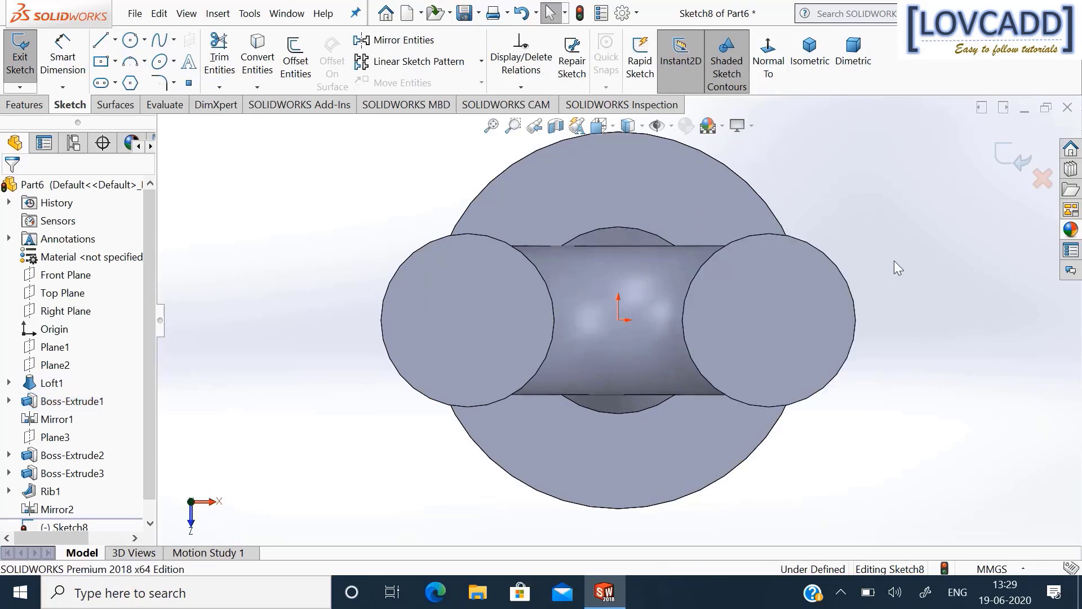
pyautogui.click(131, 42)
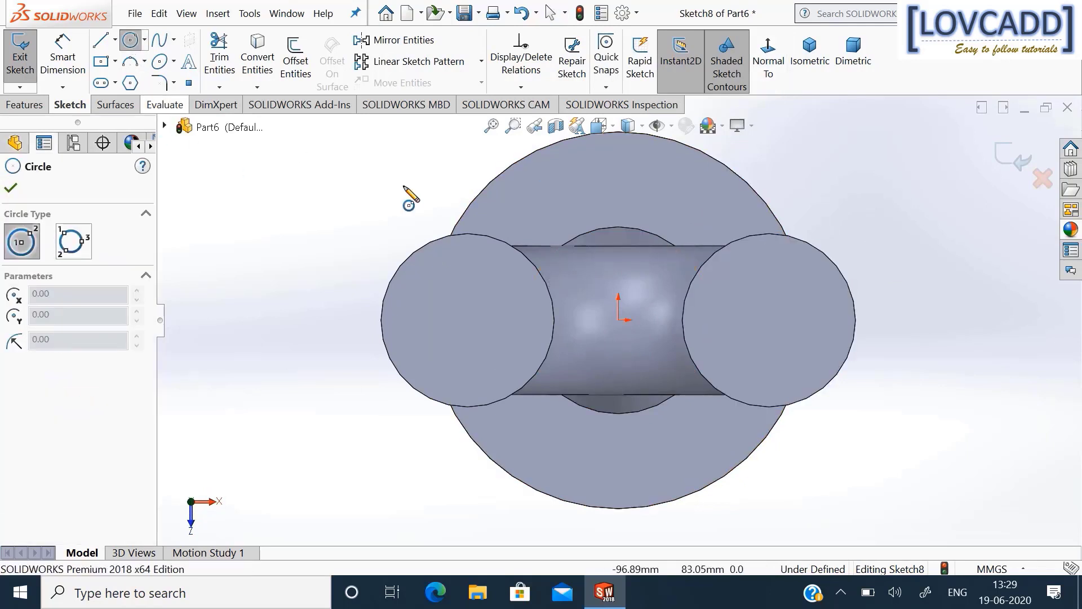
pyautogui.click(769, 320)
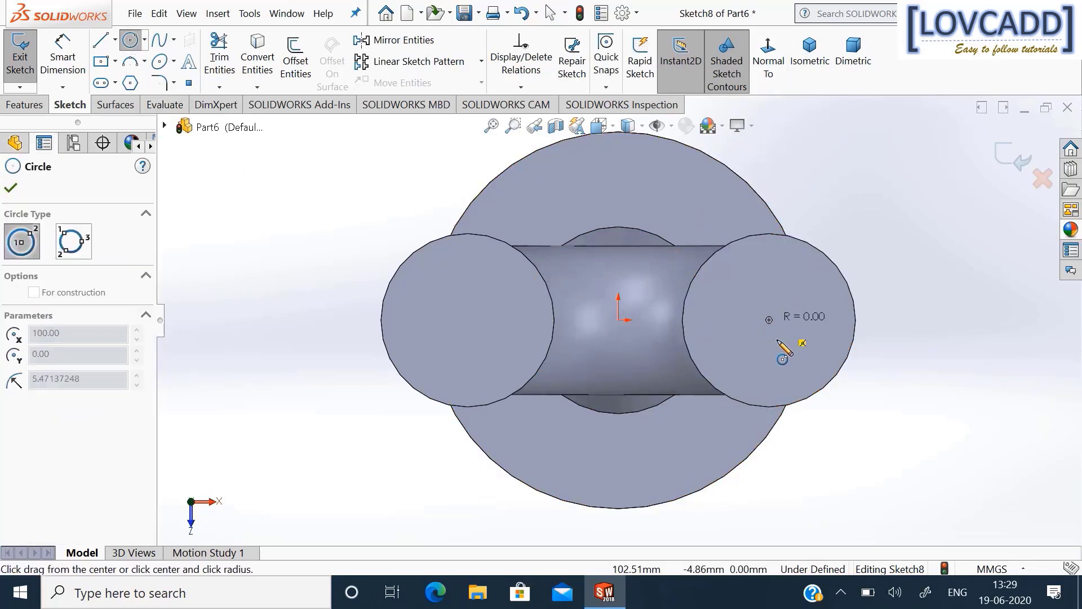
pyautogui.click(817, 407)
# Dimension the circle on the right collar to a diameter of 87.88 mm.
pyautogui.click(63, 56)
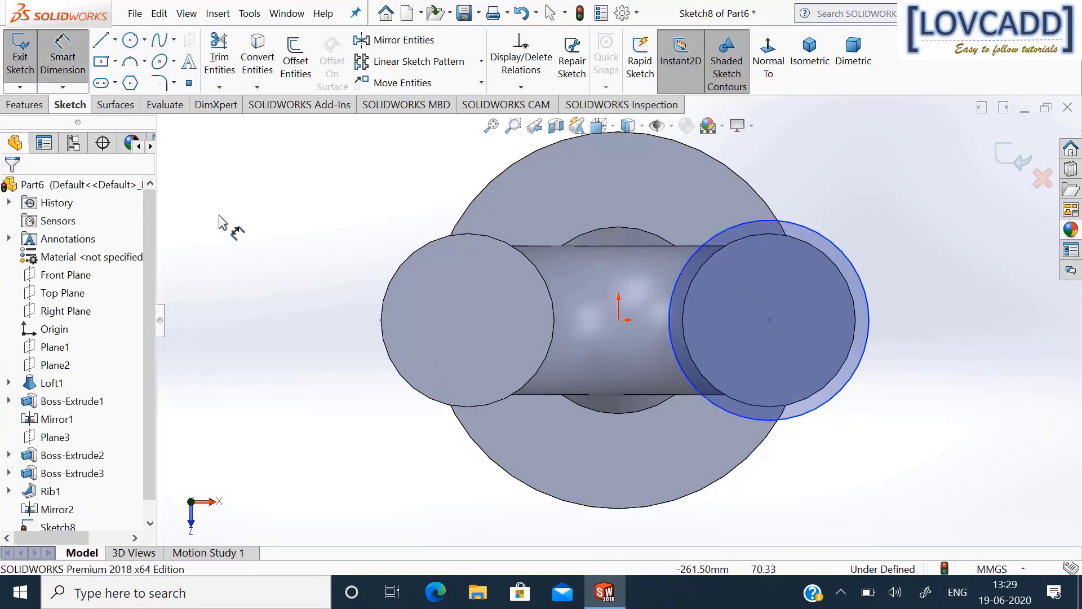
pyautogui.click(853, 243)
pyautogui.click(899, 217)
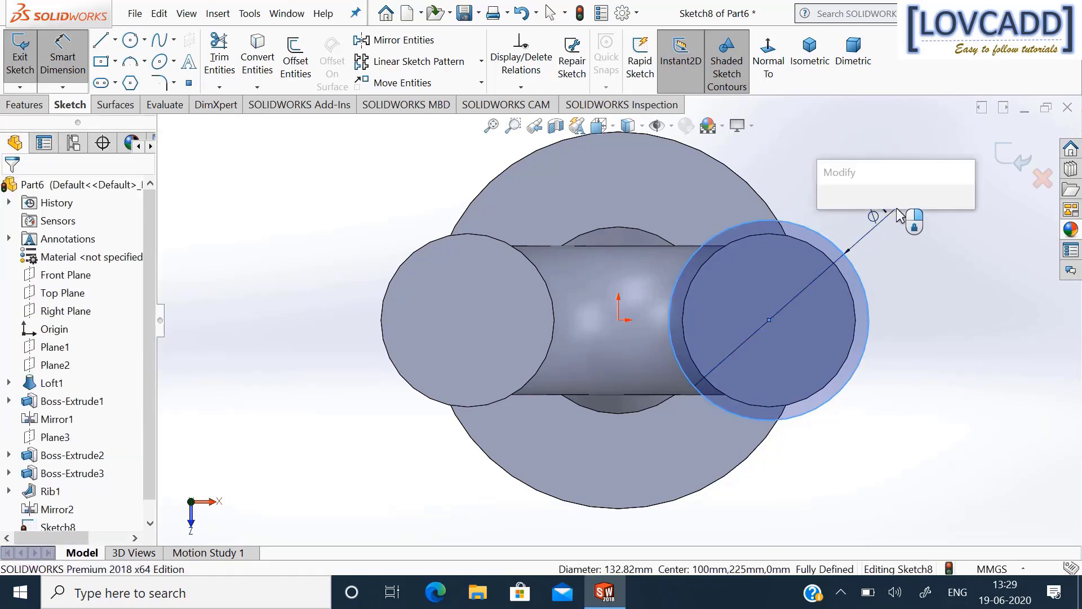
pyautogui.write('87')
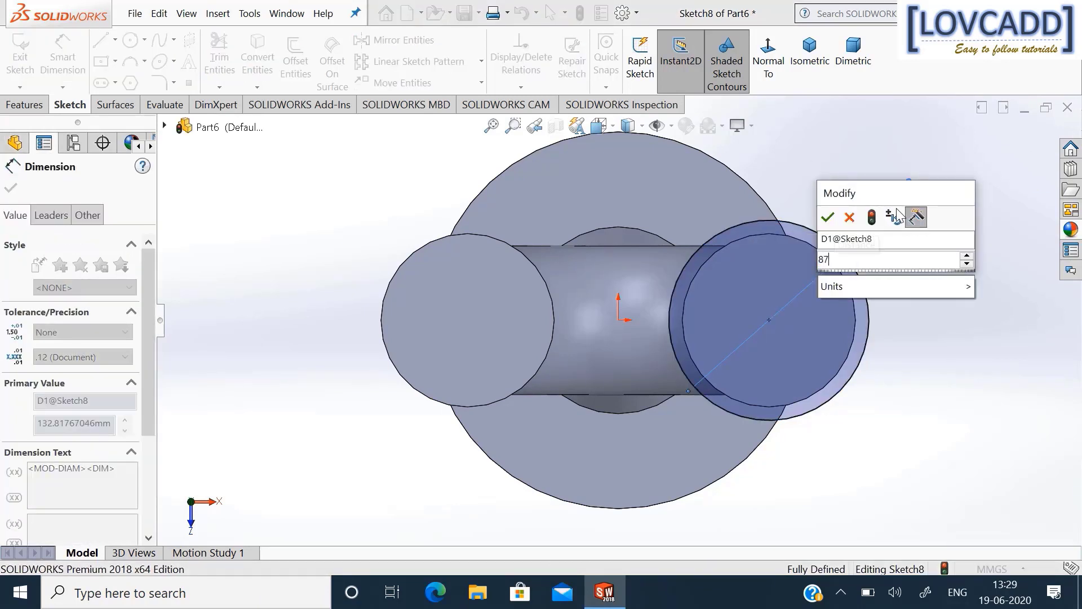
pyautogui.write('.')
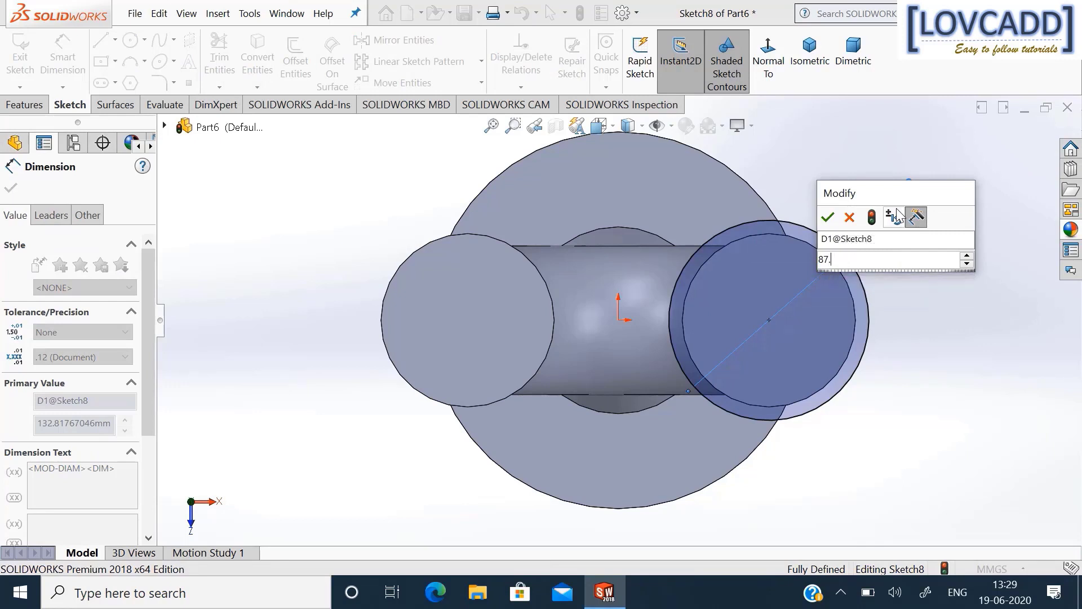
pyautogui.write('88')
pyautogui.press('Return')
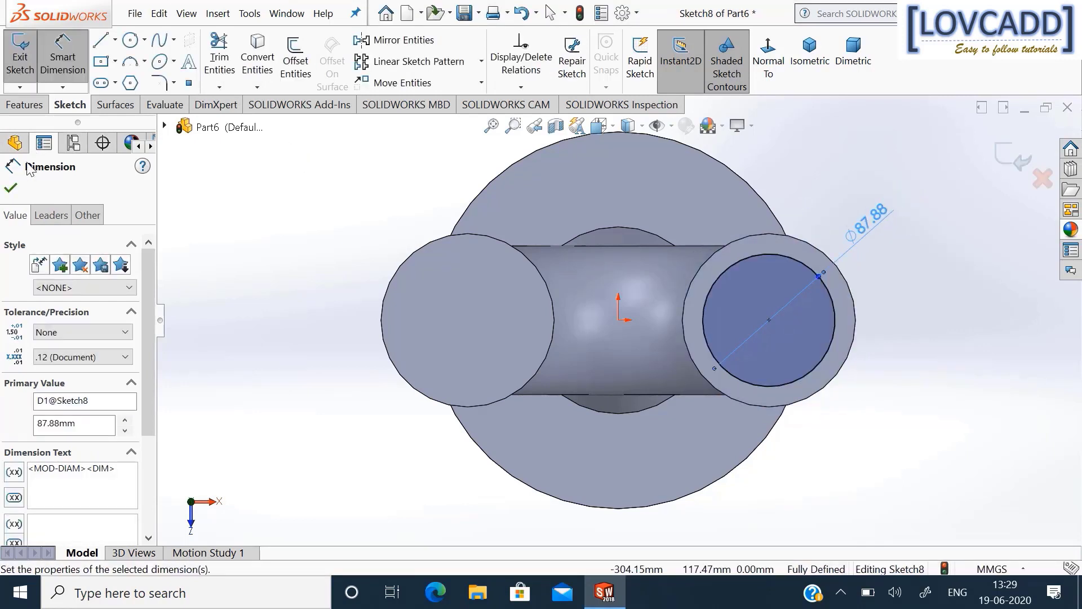
# Cut the 87.88 mm circle into the right collar with a 46 mm blind extruded cut.
pyautogui.click(25, 105)
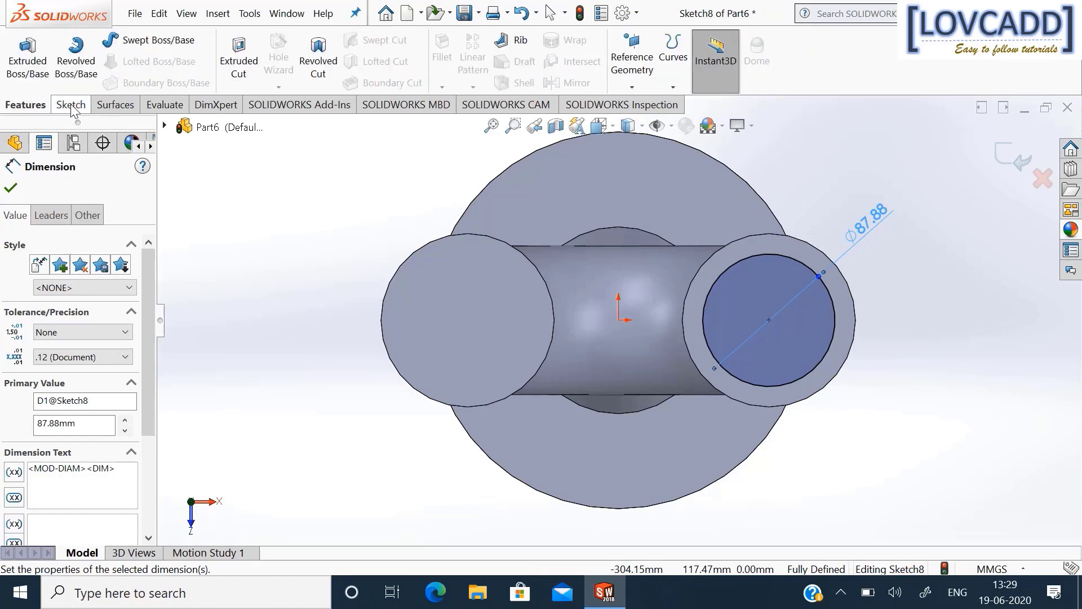
pyautogui.click(240, 72)
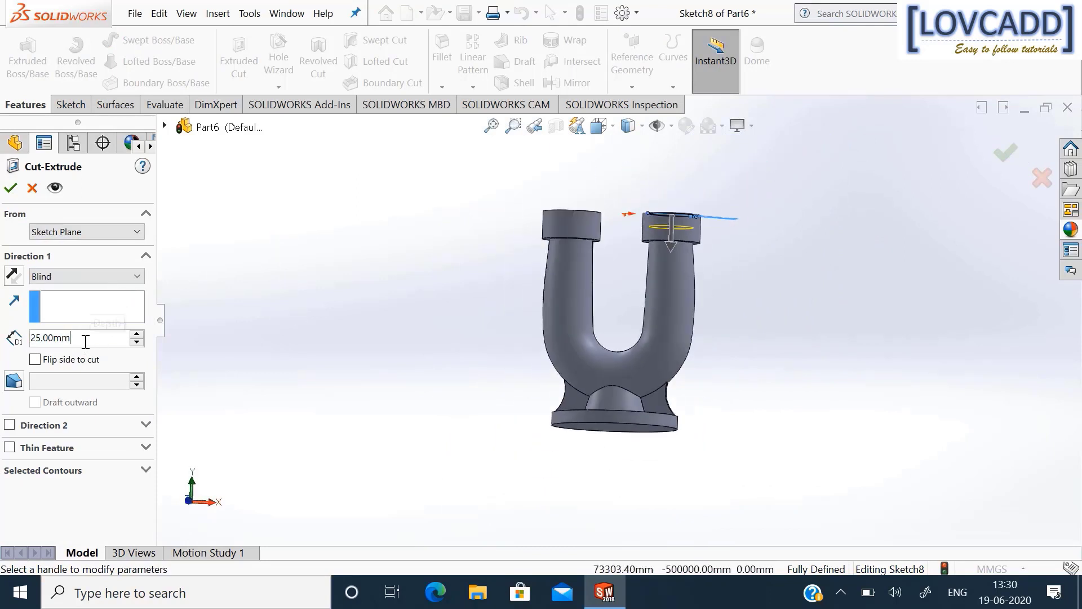
pyautogui.moveTo(85, 340); pyautogui.dragTo(19, 342)
pyautogui.write('46')
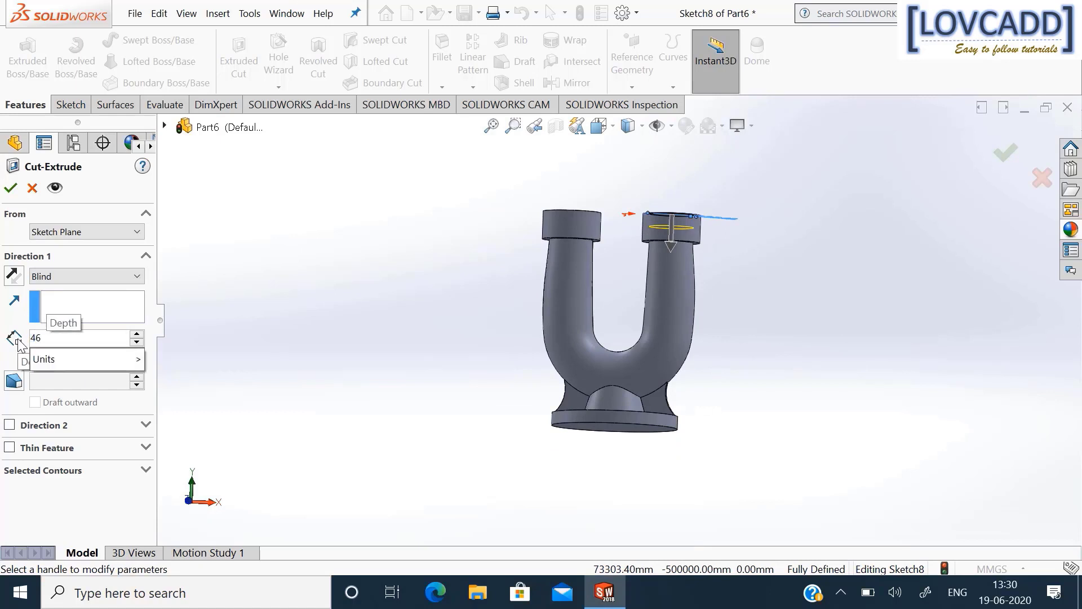
pyautogui.press('Return')
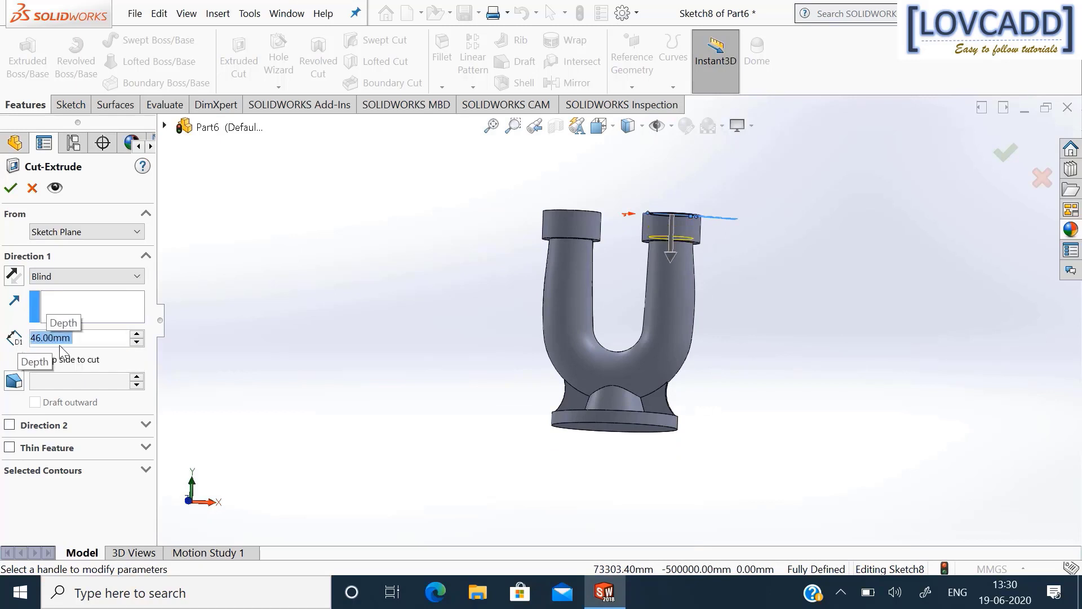
pyautogui.click(11, 189)
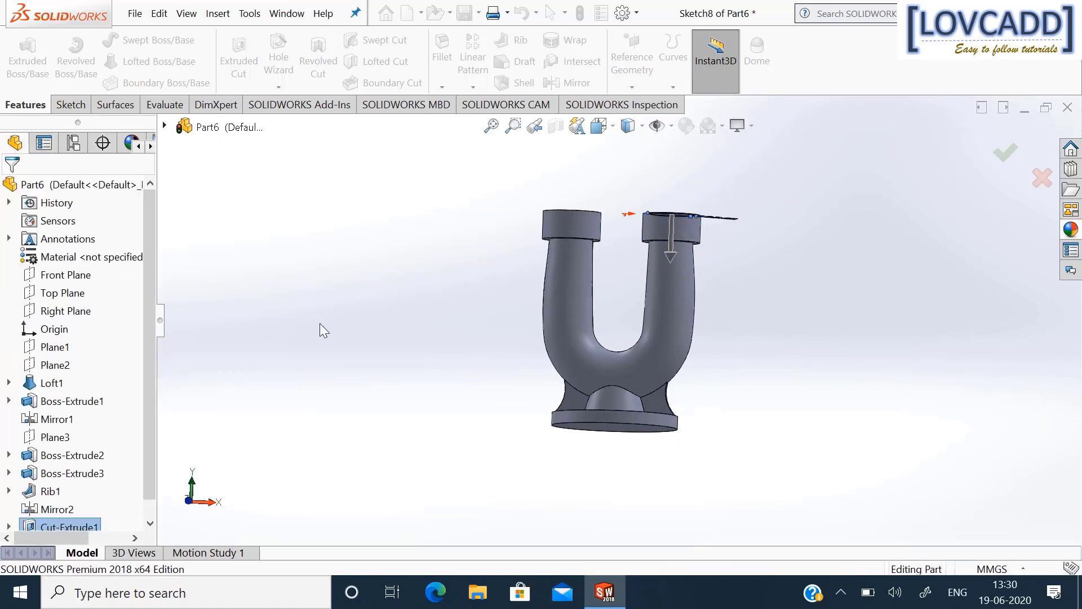
# Mirror the right collar's circular cut about the Right Plane onto the left collar.
pyautogui.moveTo(467, 222); pyautogui.dragTo(614, 296, button='middle')
pyautogui.scroll(-3, 614, 296)
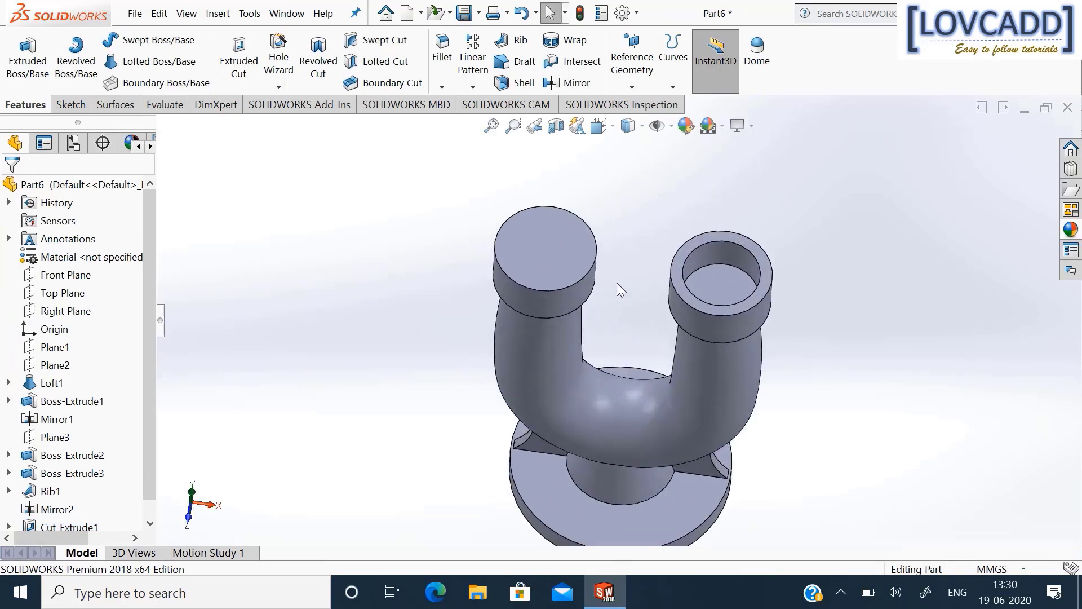
pyautogui.click(64, 312)
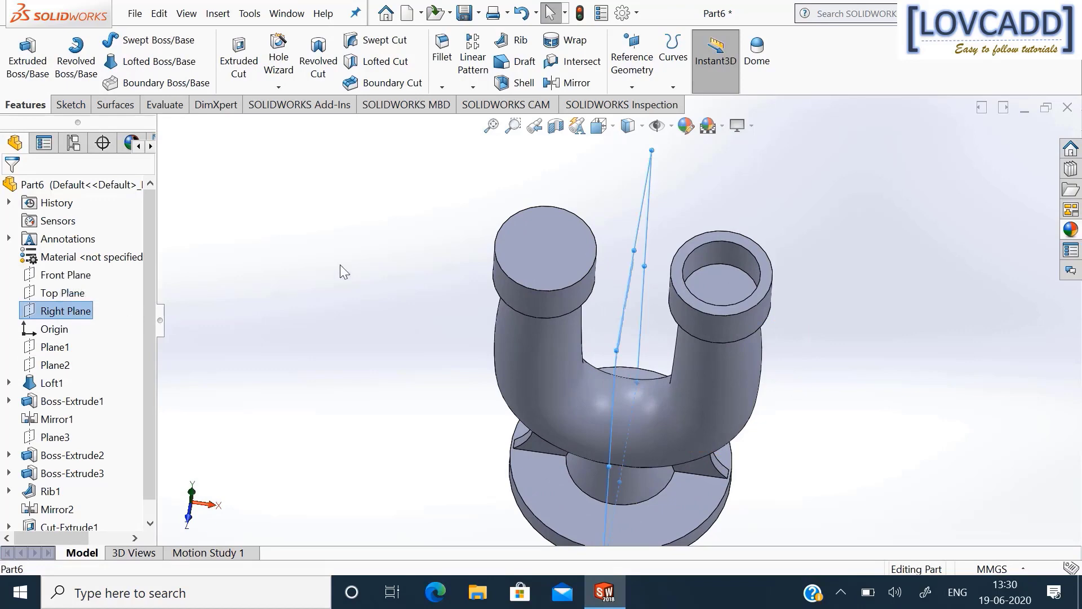
pyautogui.click(558, 84)
pyautogui.click(720, 251)
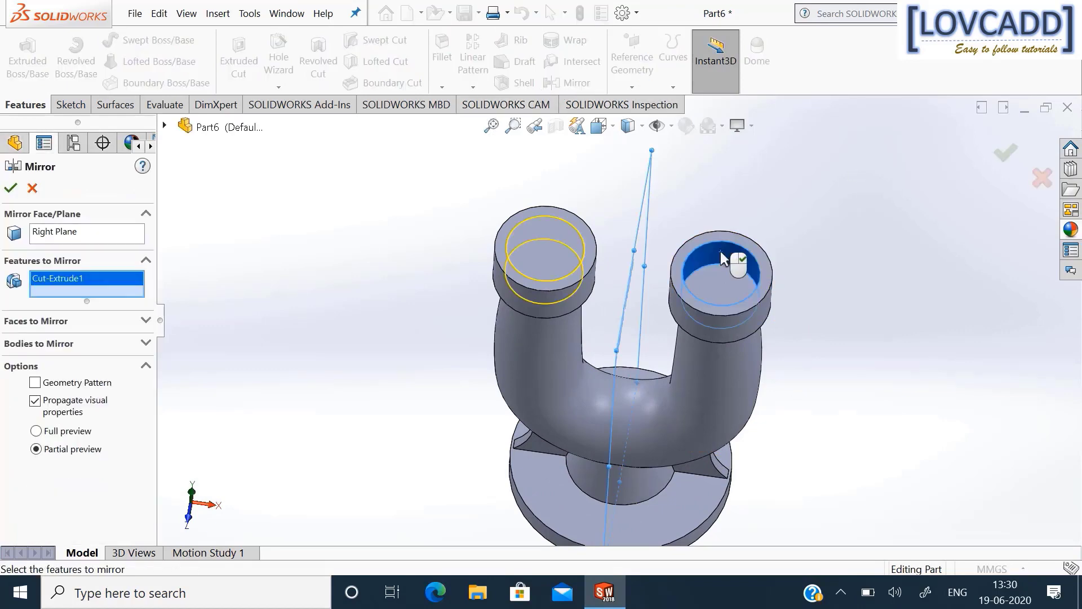
pyautogui.rightClick(721, 250)
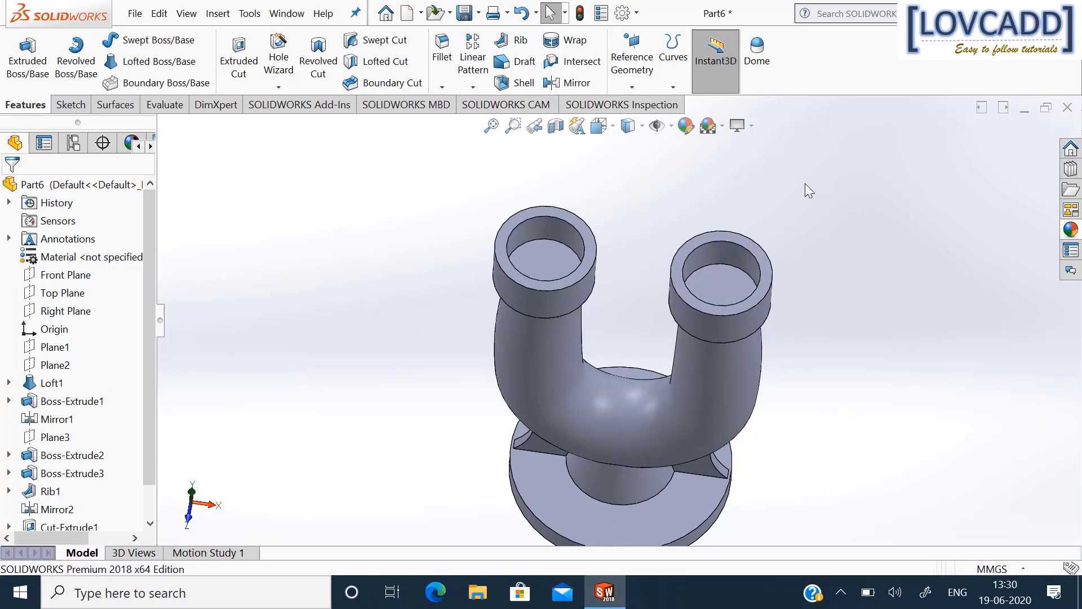
# On the base disc's underside, sketch a circle about 105 mm in diameter centred on the origin.
pyautogui.moveTo(842, 299); pyautogui.dragTo(859, 263, button='middle')
pyautogui.scroll(3, 864, 393)
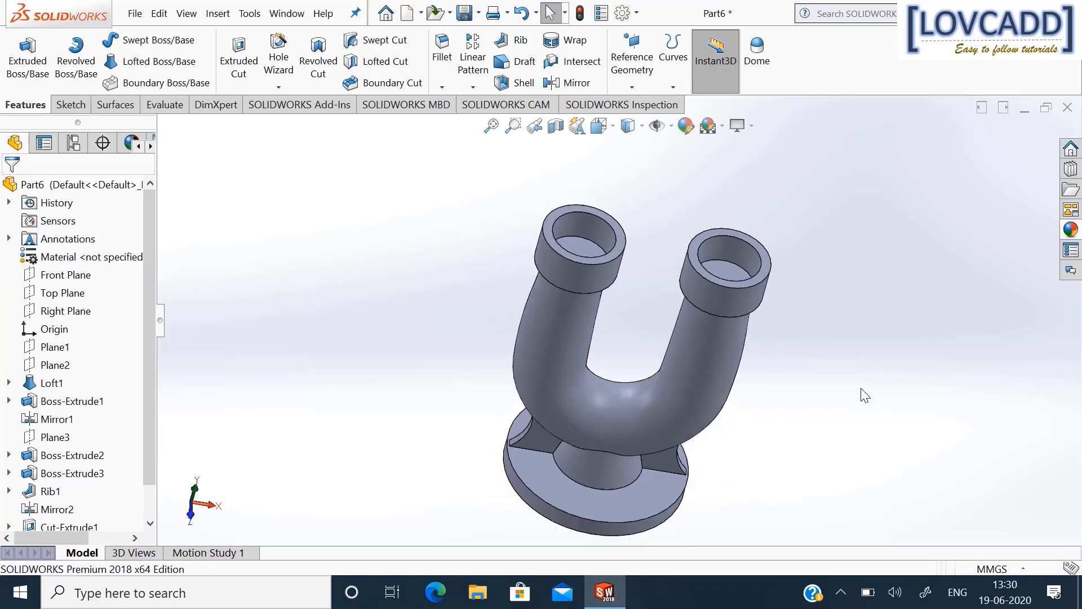
pyautogui.moveTo(828, 432); pyautogui.dragTo(590, 452, button='middle')
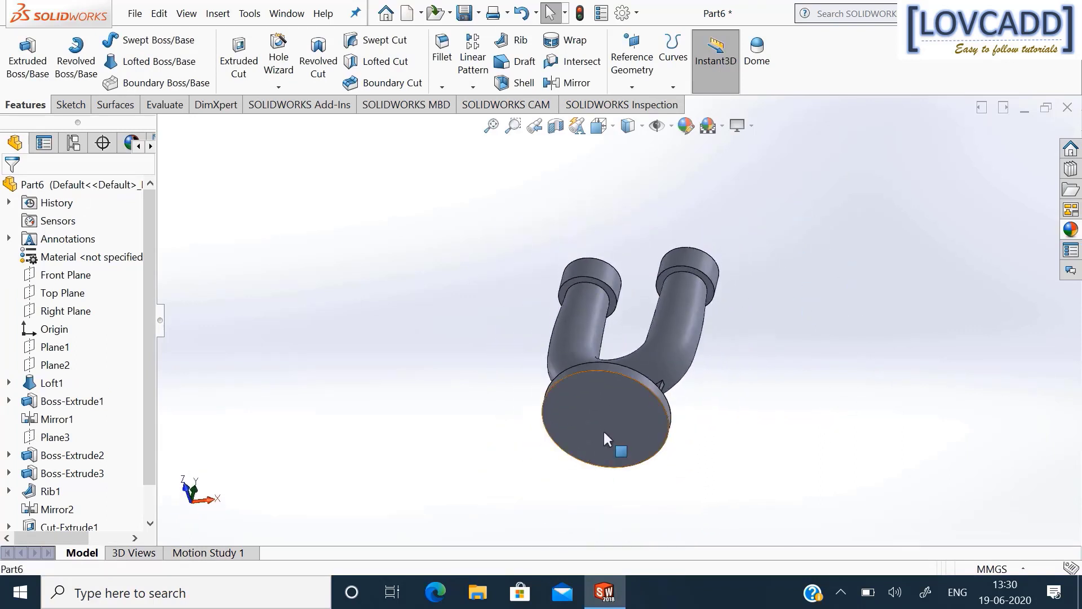
pyautogui.rightClick(603, 429)
pyautogui.click(642, 190)
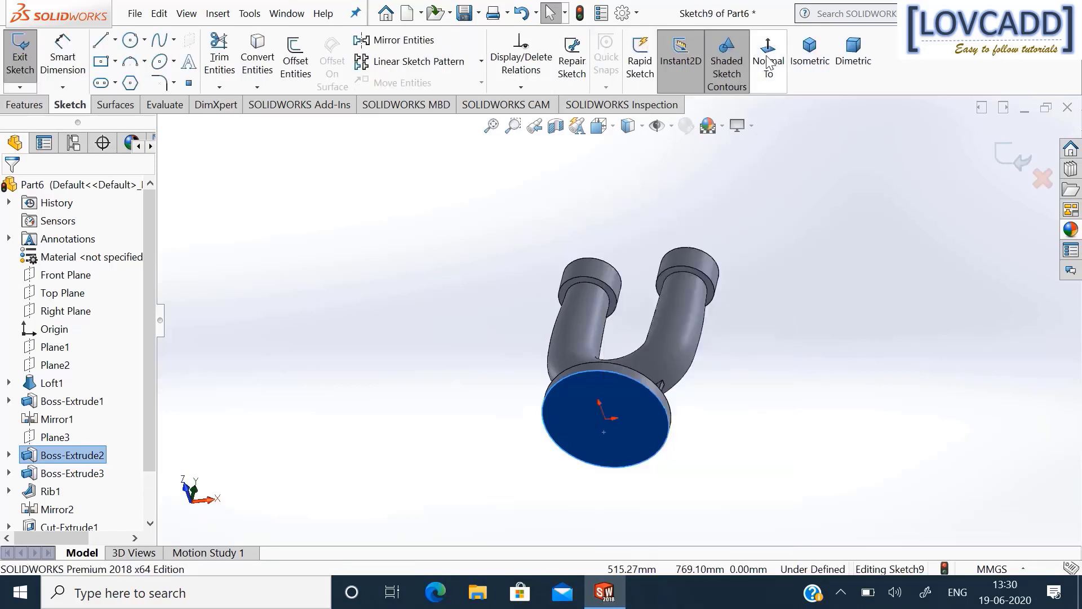
pyautogui.click(894, 278)
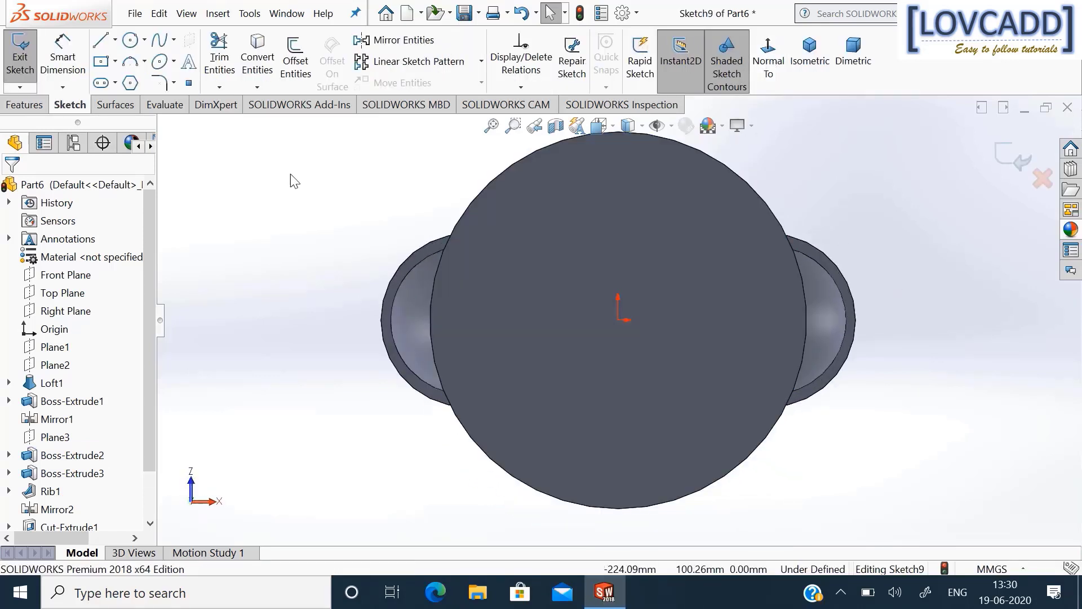
pyautogui.click(130, 41)
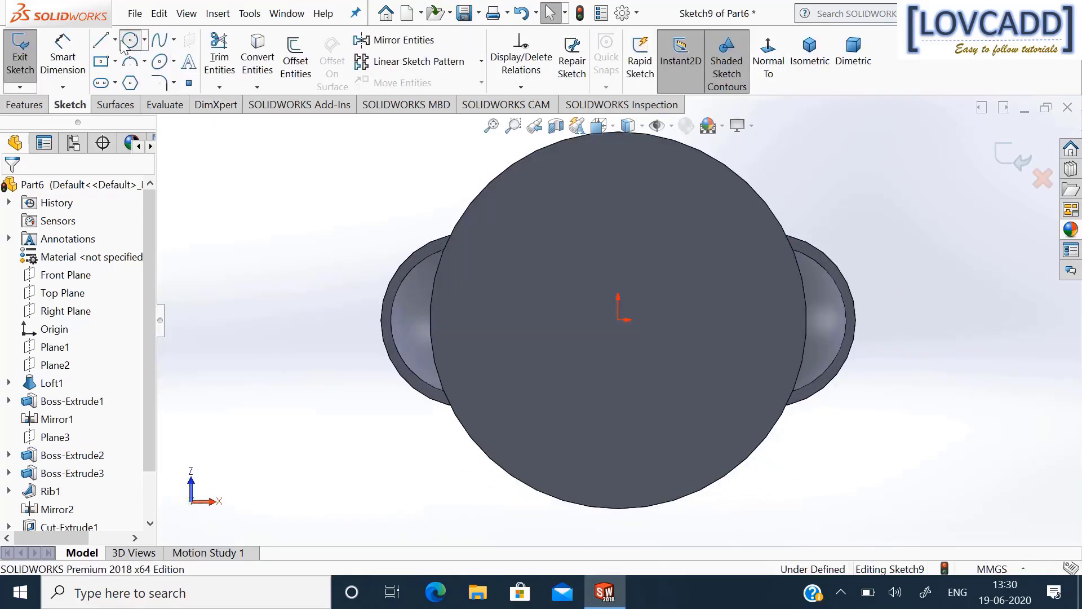
pyautogui.click(618, 319)
pyautogui.click(649, 394)
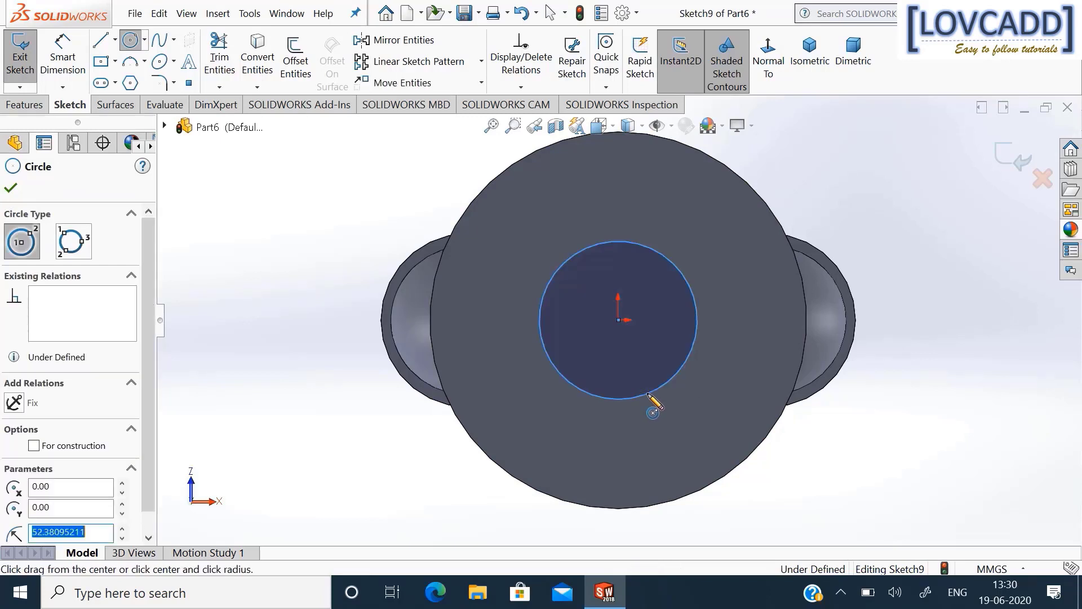
pyautogui.rightClick(649, 394)
pyautogui.click(670, 405)
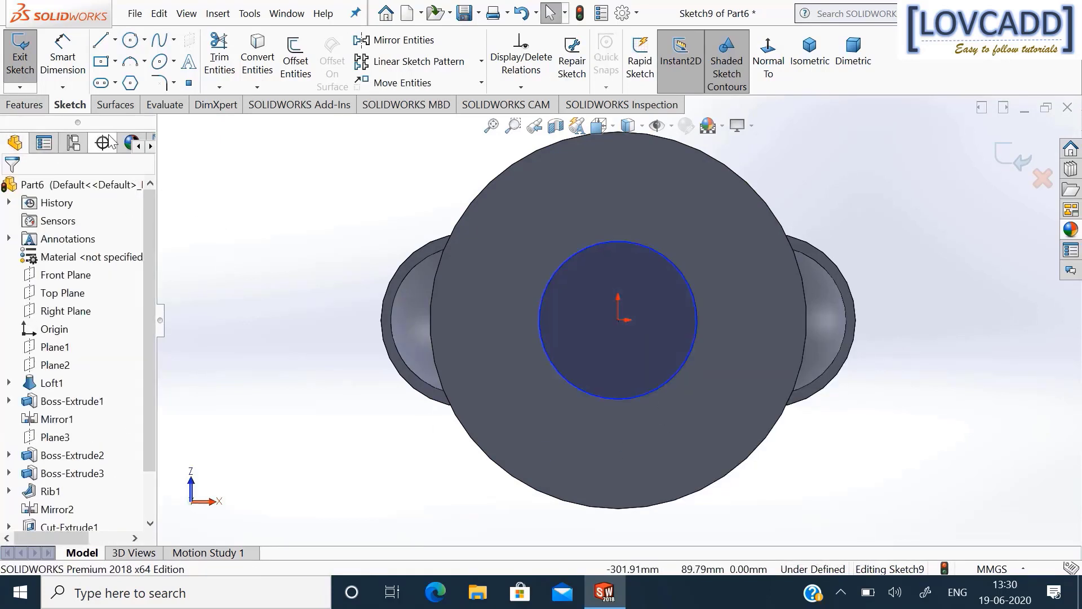
# Dimension the circle on the base disc's underside to a diameter of 100 mm.
pyautogui.click(80, 63)
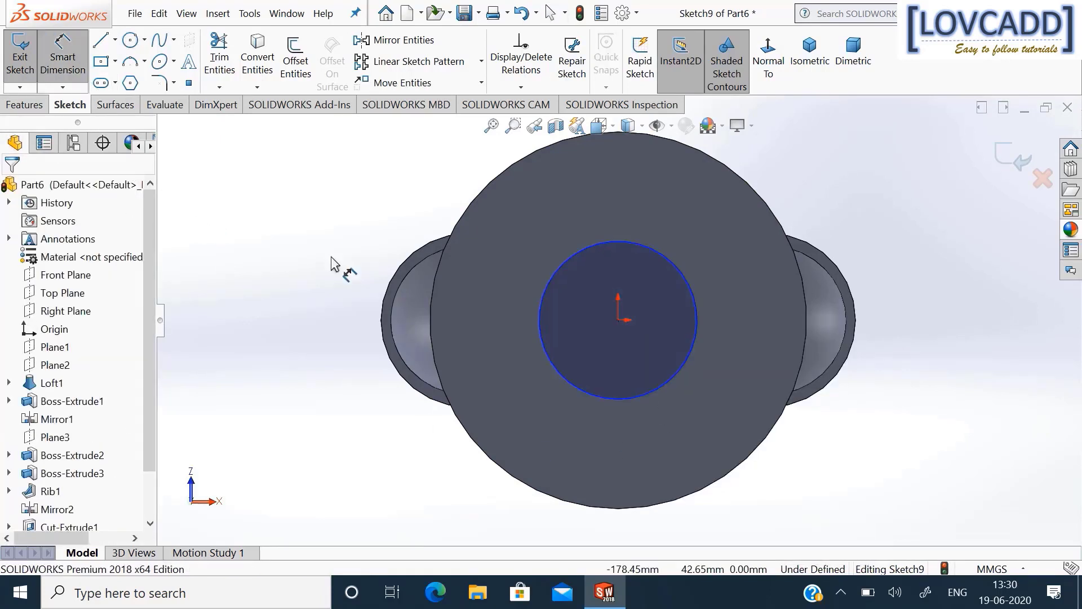
pyautogui.click(666, 255)
pyautogui.click(835, 202)
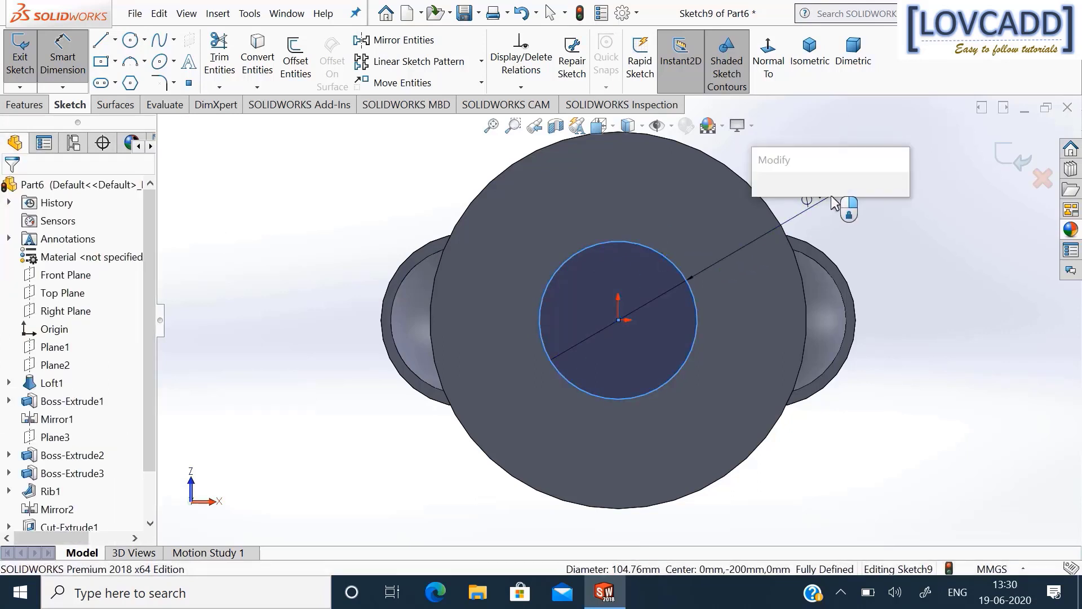
pyautogui.write('100')
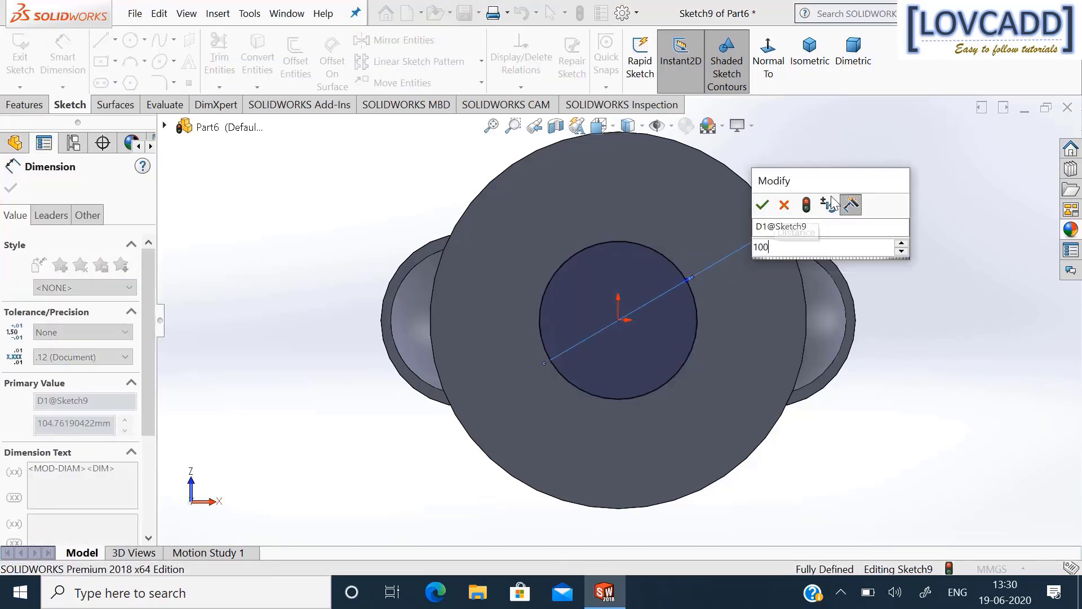
pyautogui.press('Return')
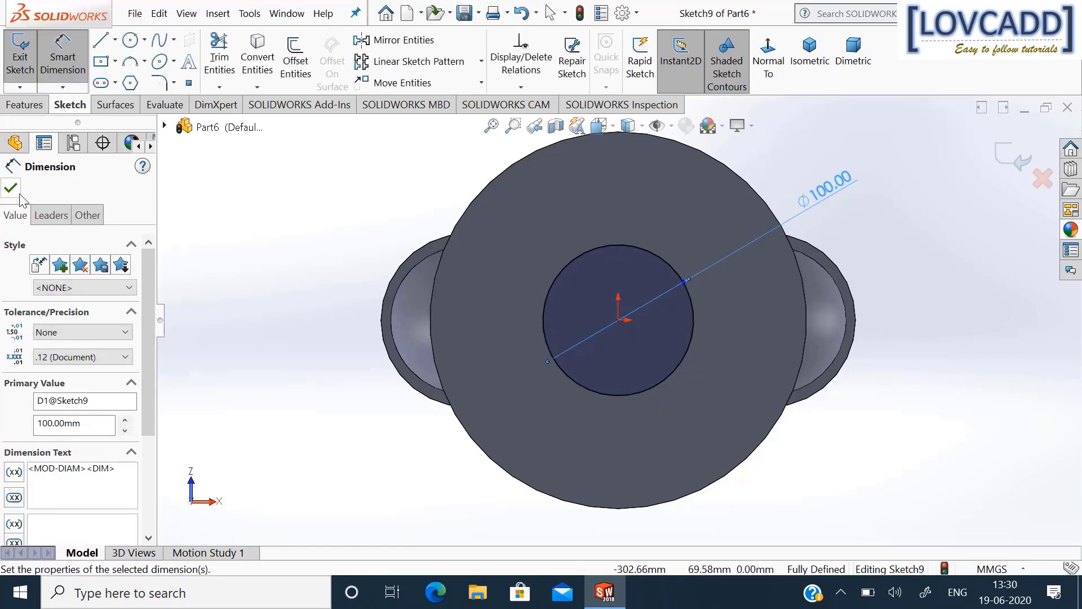
pyautogui.click(16, 192)
# Cut the 100 mm circle up into the base and neck with an 87 mm blind extruded cut and a 17° inward draft.
pyautogui.scroll(1, 282, 230)
pyautogui.moveTo(332, 206)
pyautogui.mouseDown(button='middle')
pyautogui.moveTo(333, 298)
pyautogui.moveTo(353, 274)
pyautogui.moveTo(357, 411)
pyautogui.mouseUp(button='middle')
pyautogui.scroll(3, 332, 297)
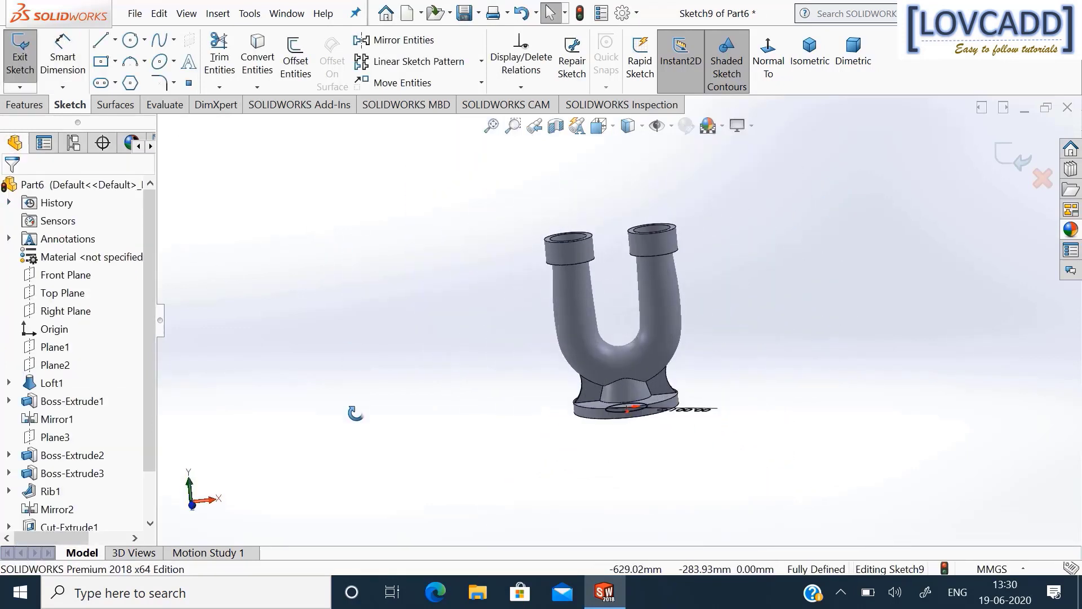
pyautogui.click(33, 106)
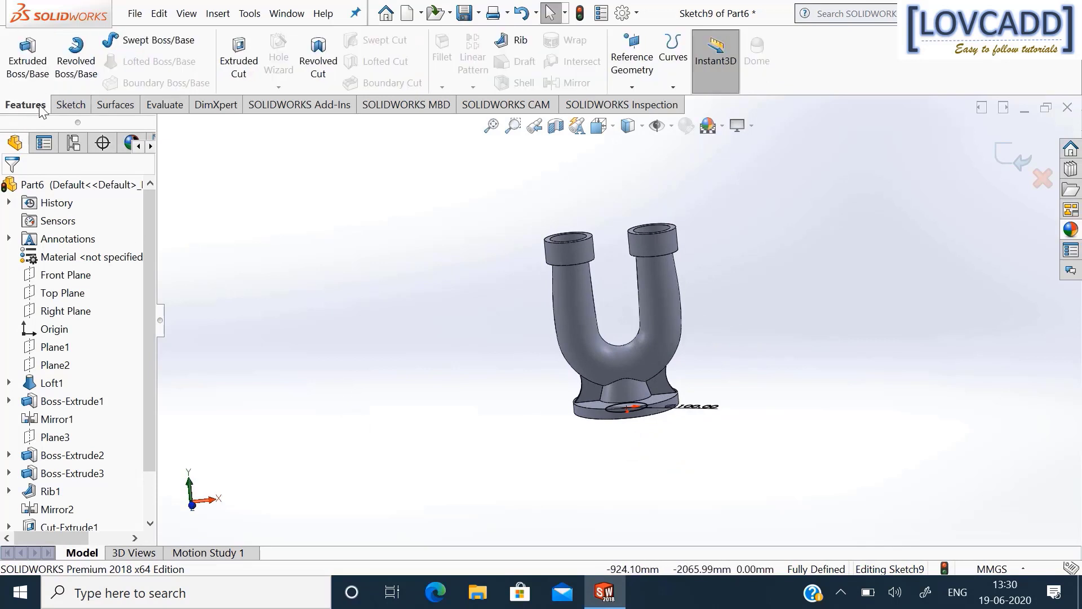
pyautogui.click(255, 61)
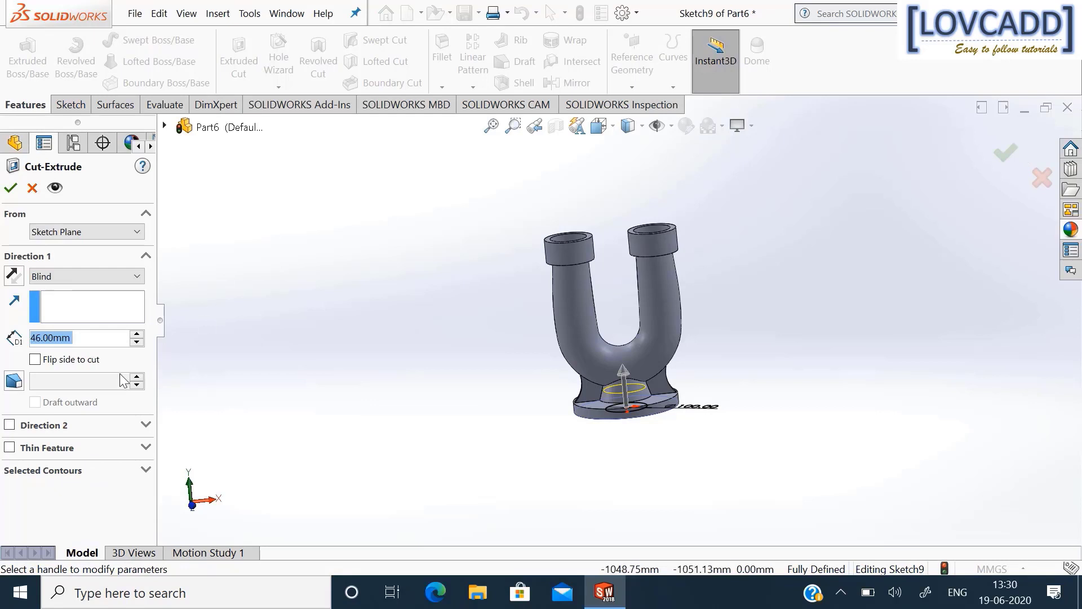
pyautogui.click(16, 379)
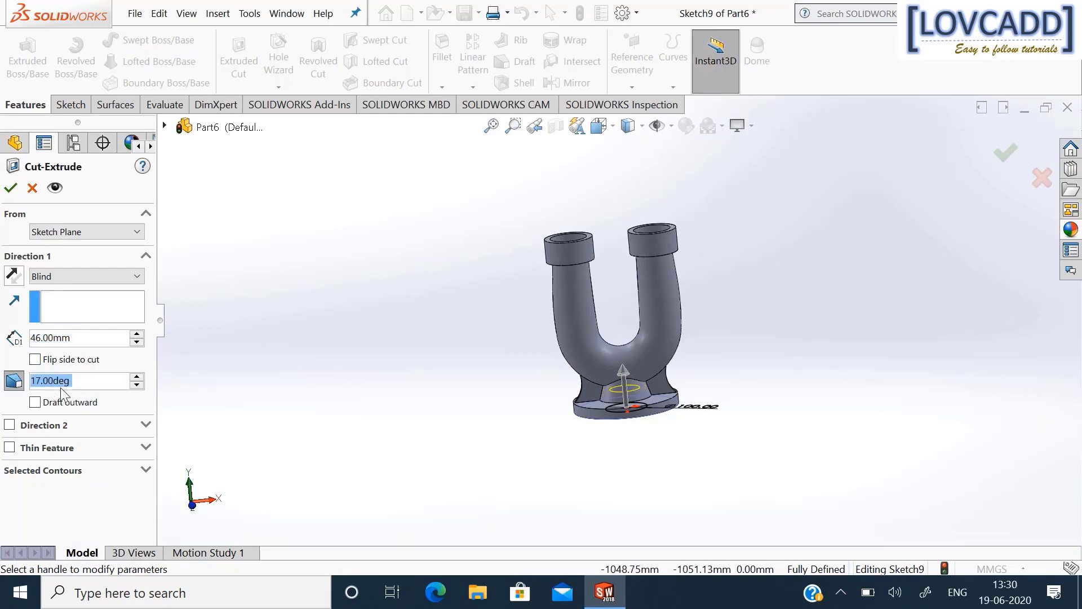
pyautogui.scroll(-5, 632, 398)
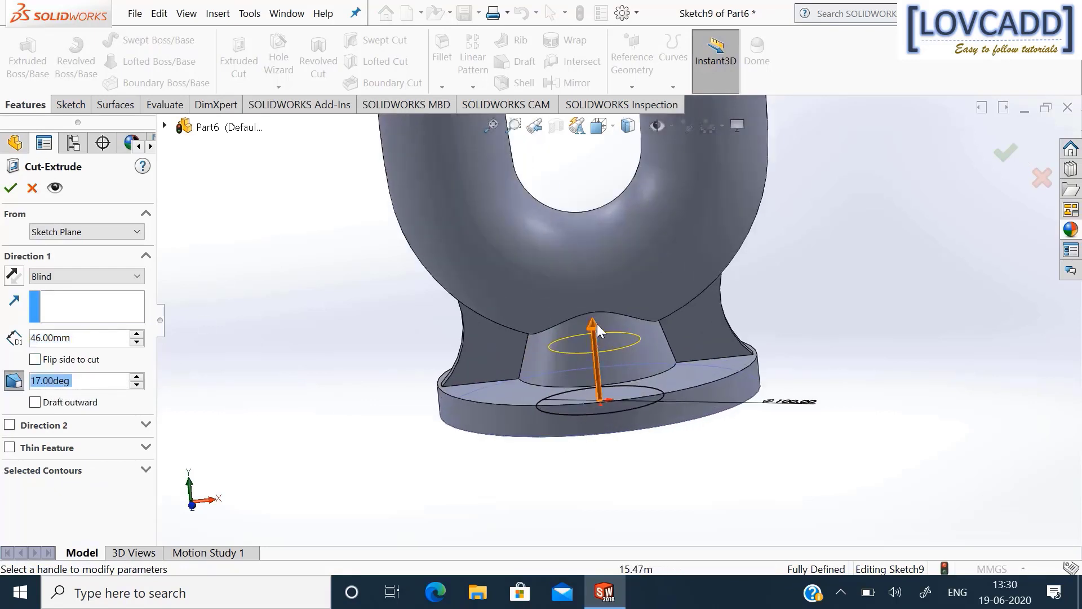
pyautogui.moveTo(593, 326); pyautogui.dragTo(588, 292)
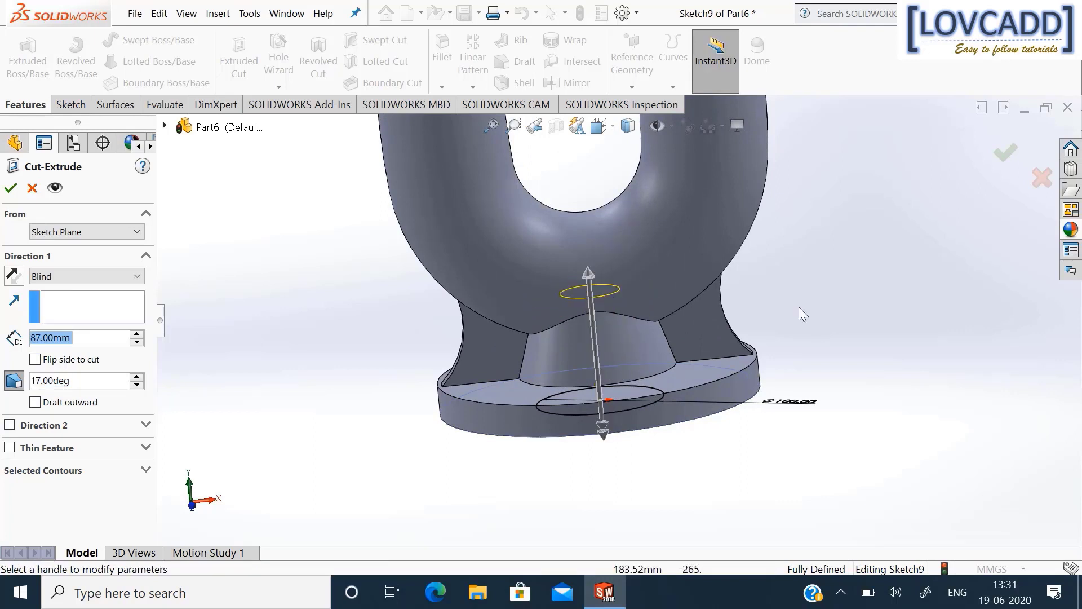
pyautogui.click(12, 188)
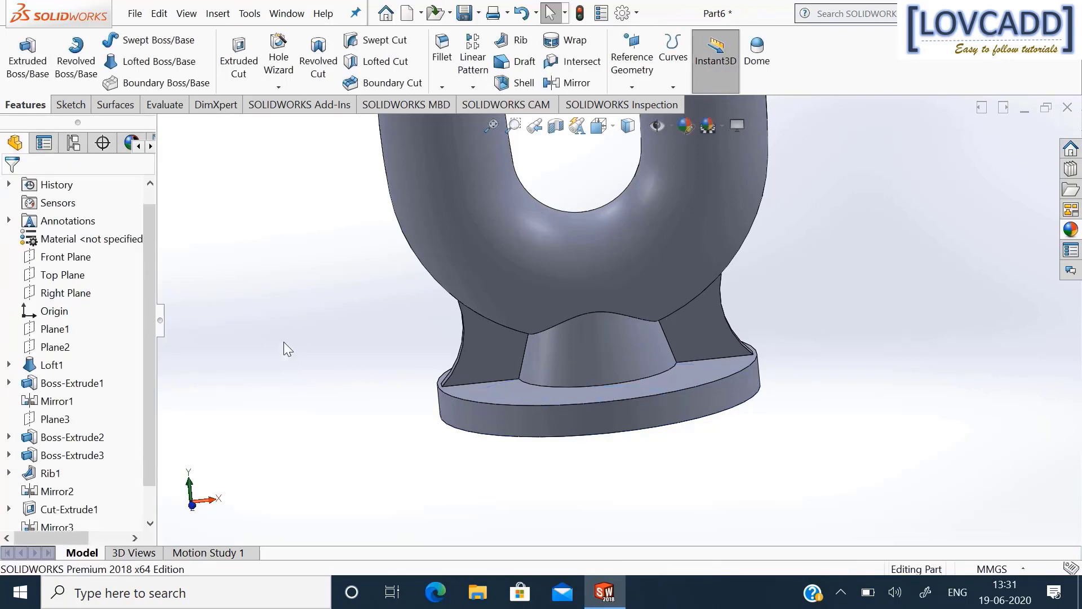
# Fillet the edges where both legs meet their collars and the edge where the neck meets the base with a 12 mm radius.
pyautogui.moveTo(283, 341); pyautogui.dragTo(310, 356, button='middle')
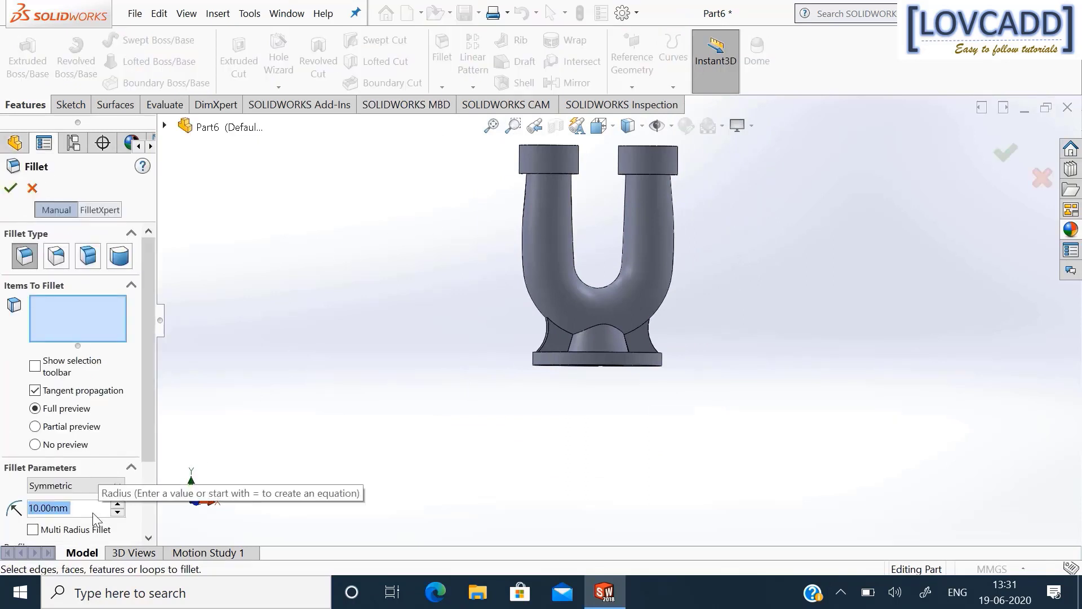
pyautogui.write('12')
pyautogui.press('Return')
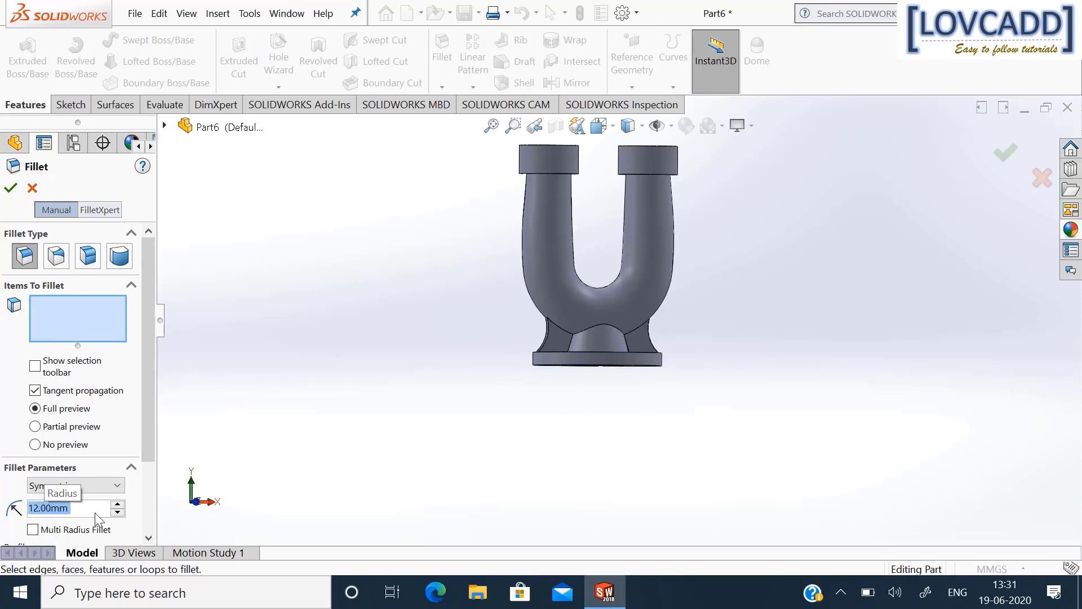
pyautogui.scroll(-5, 608, 167)
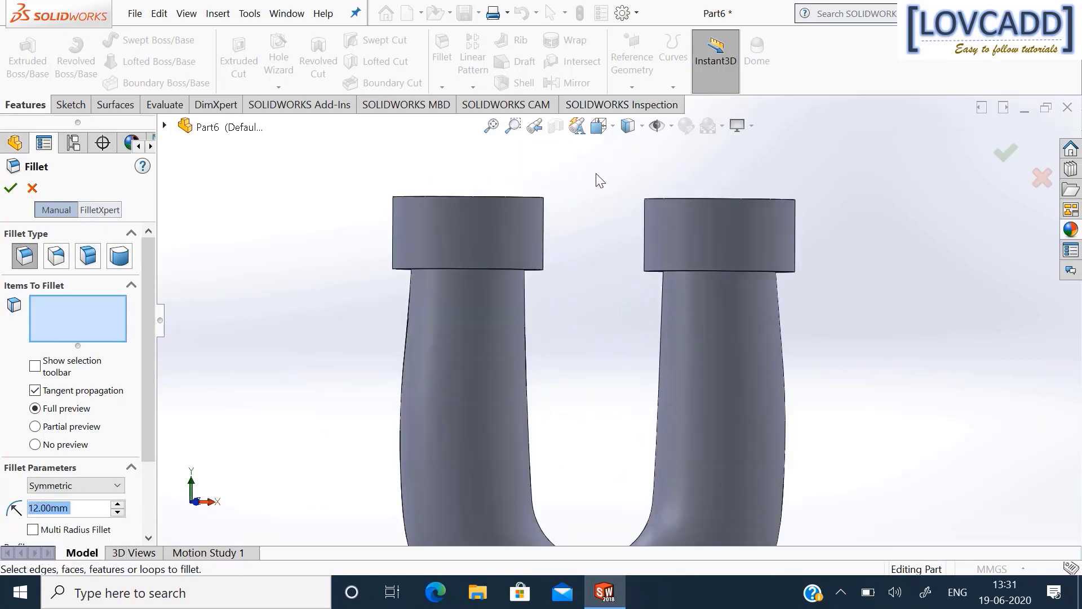
pyautogui.moveTo(596, 192); pyautogui.dragTo(584, 184, button='middle')
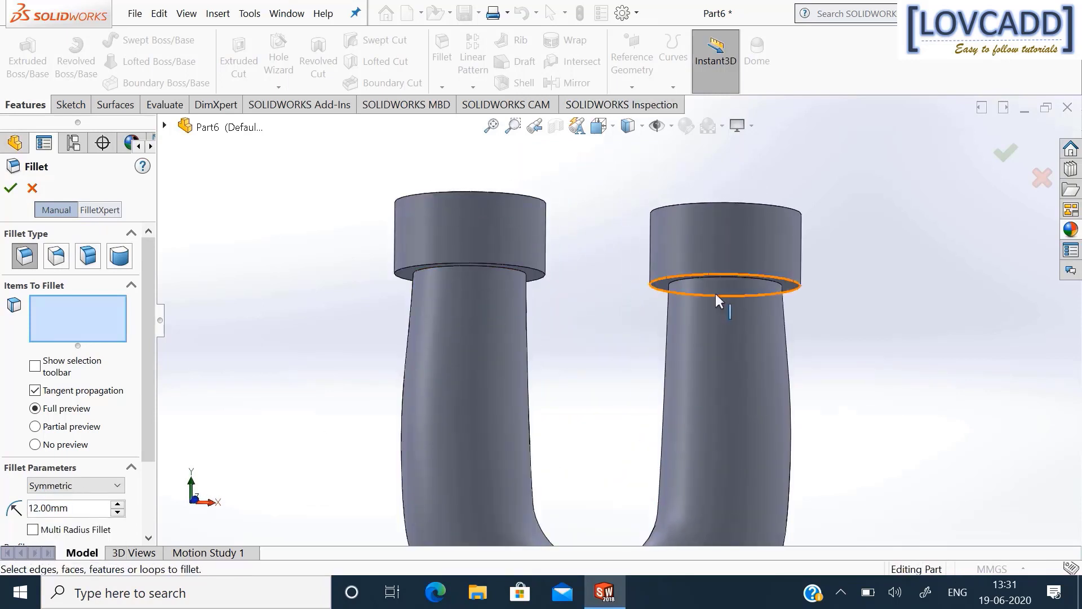
pyautogui.click(676, 288)
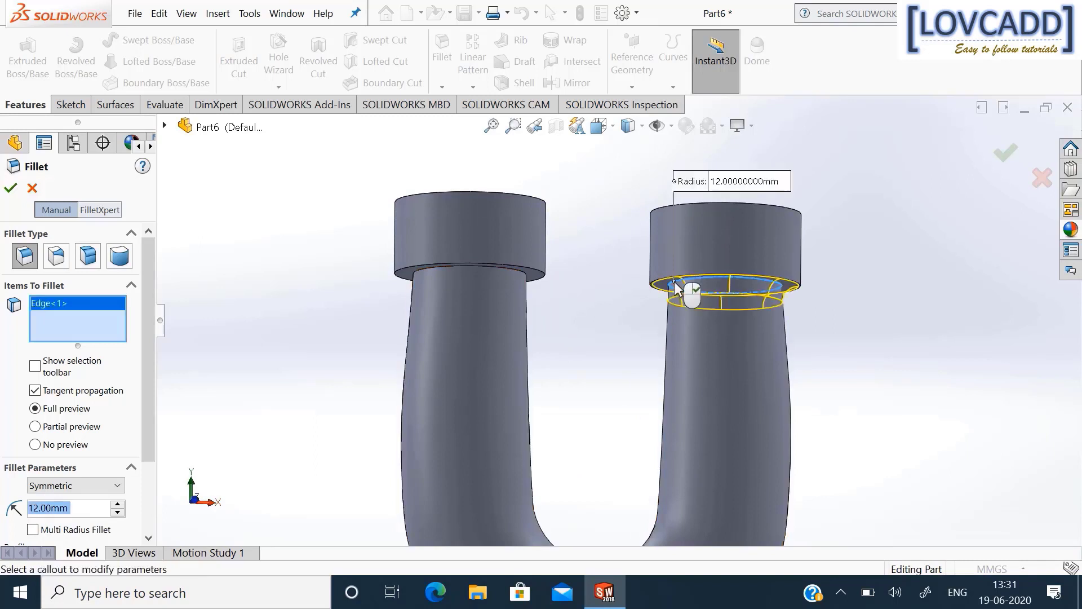
pyautogui.click(416, 272)
pyautogui.scroll(5, 415, 273)
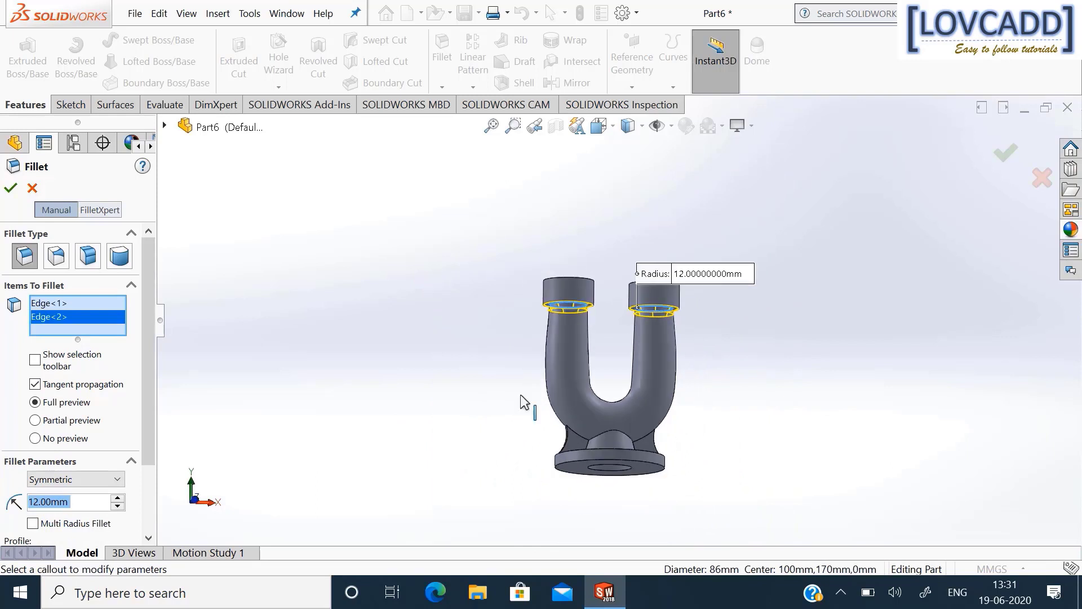
pyautogui.moveTo(750, 402); pyautogui.dragTo(750, 447, button='middle')
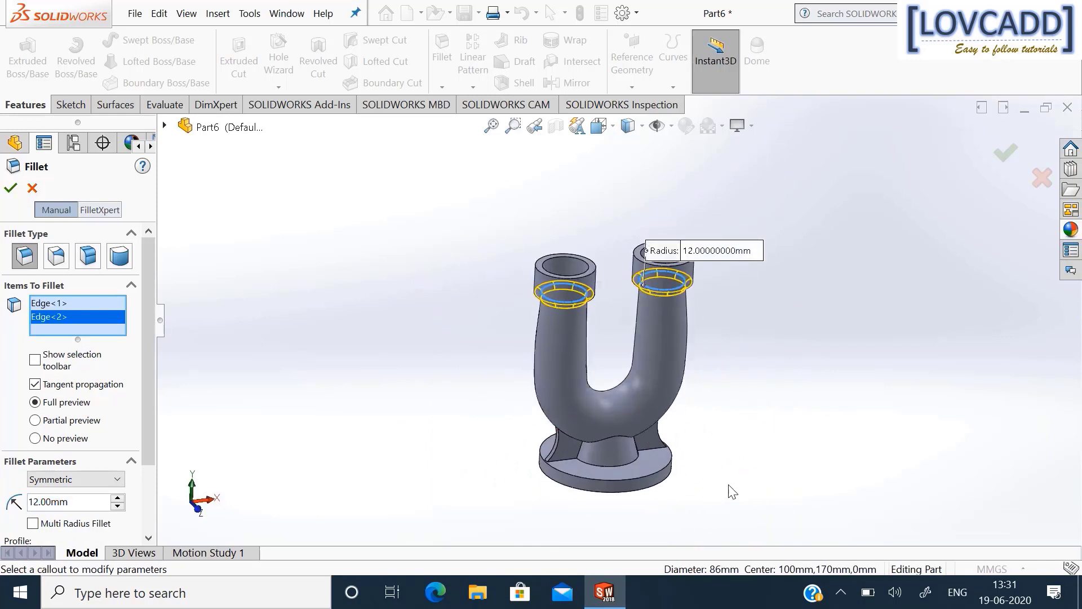
pyautogui.scroll(-4, 542, 418)
pyautogui.click(543, 420)
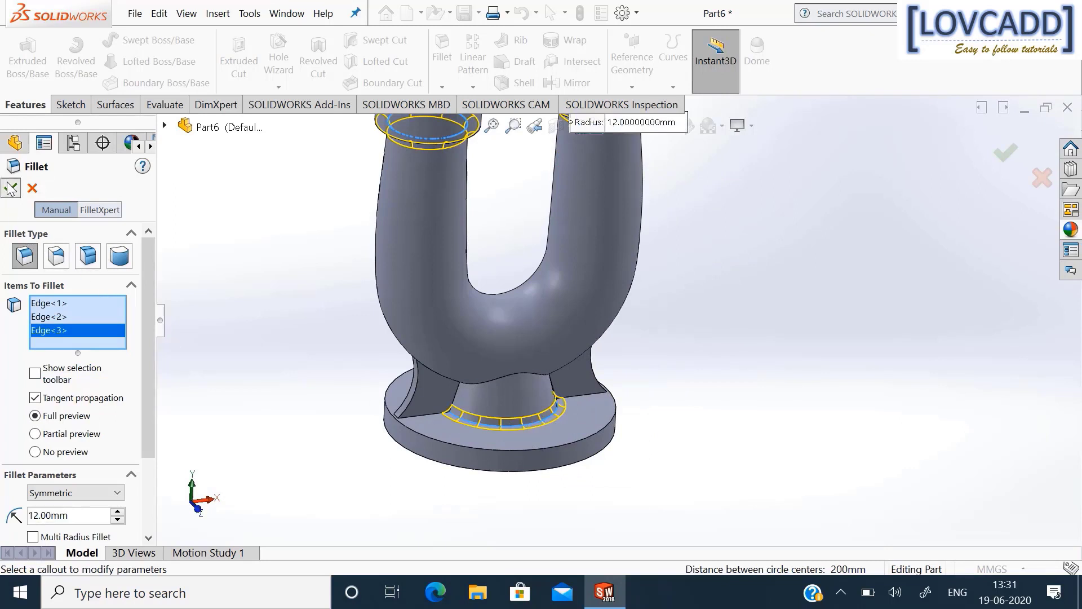
pyautogui.press('Return')
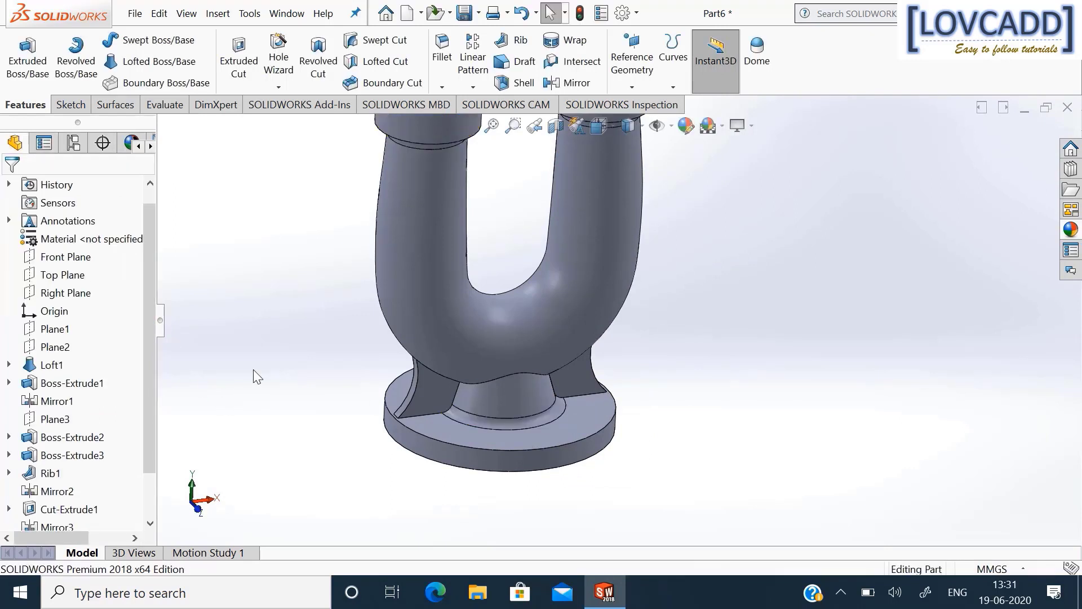
# Start a sketch on the Front Plane and draw a vertical centerline from the origin up to the level of the collars' lower edges.
pyautogui.press('f')
pyautogui.moveTo(277, 386); pyautogui.dragTo(232, 295, button='middle')
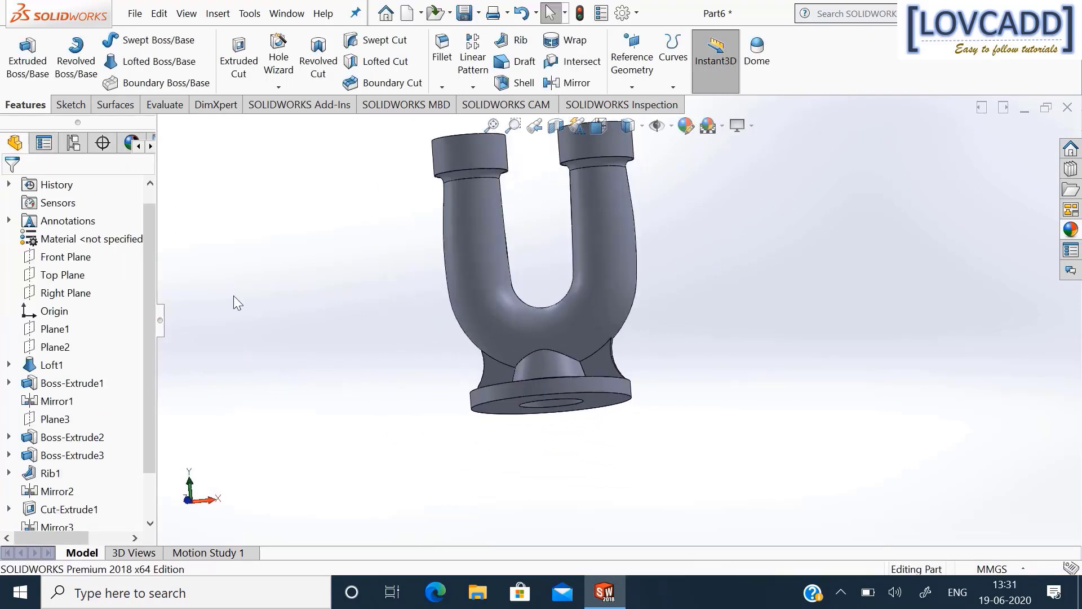
pyautogui.click(65, 258)
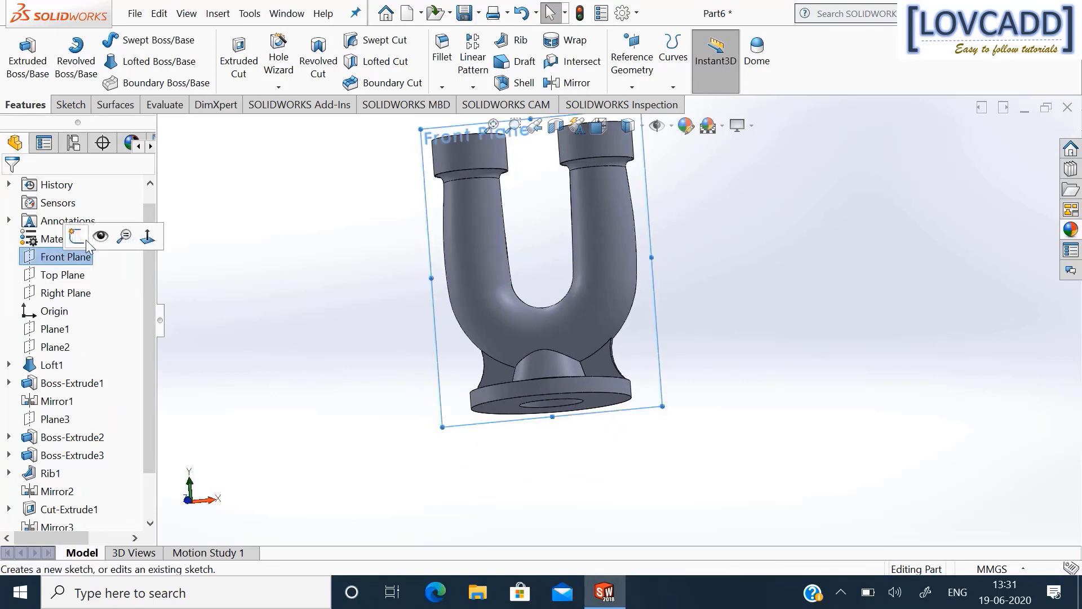
pyautogui.click(86, 239)
pyautogui.click(779, 63)
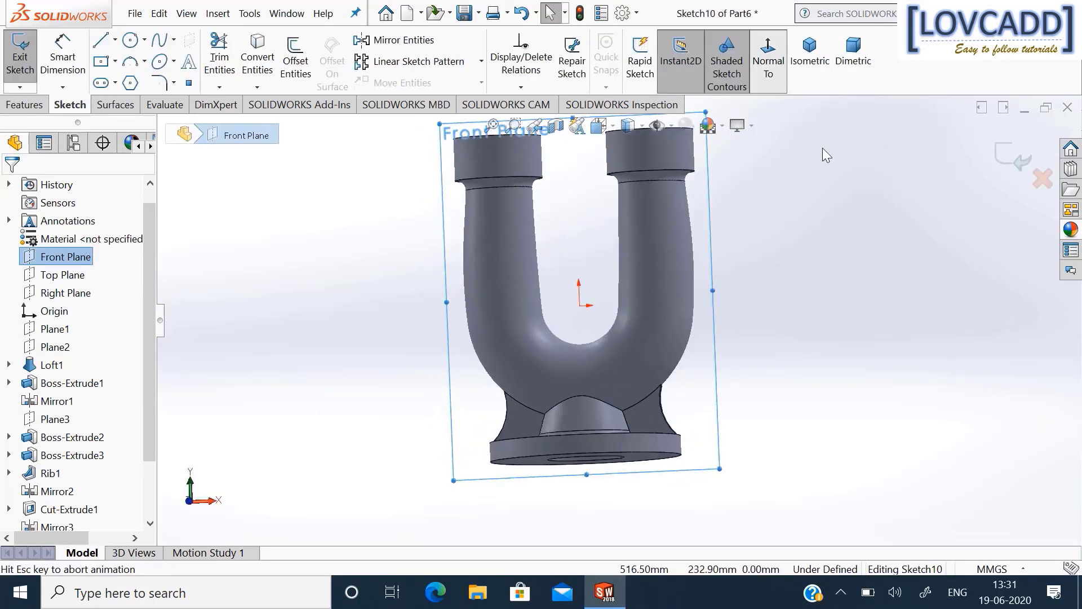
pyautogui.click(883, 286)
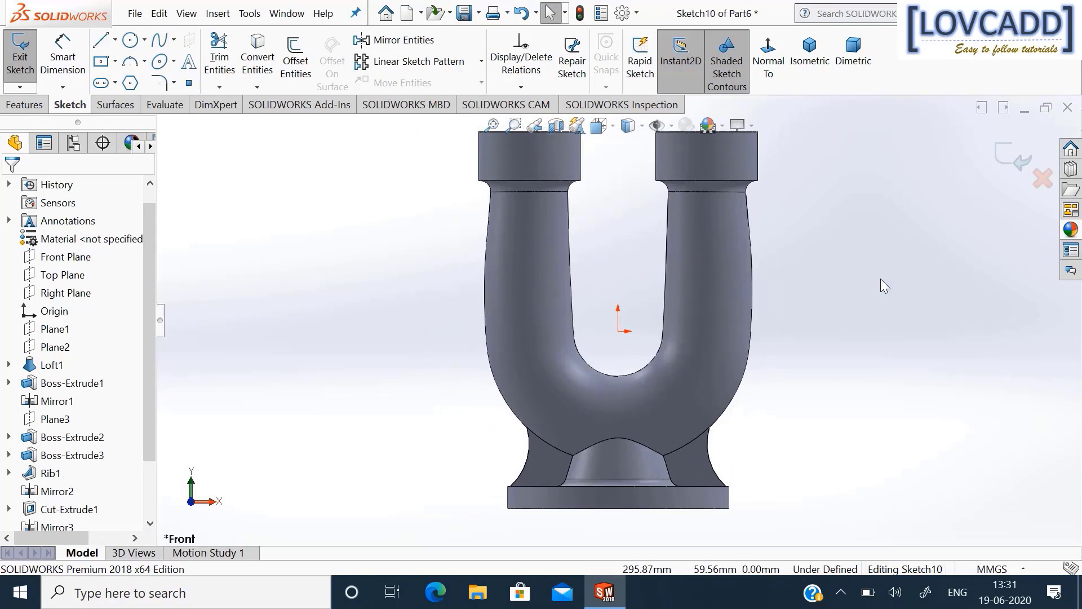
pyautogui.click(115, 40)
pyautogui.click(141, 84)
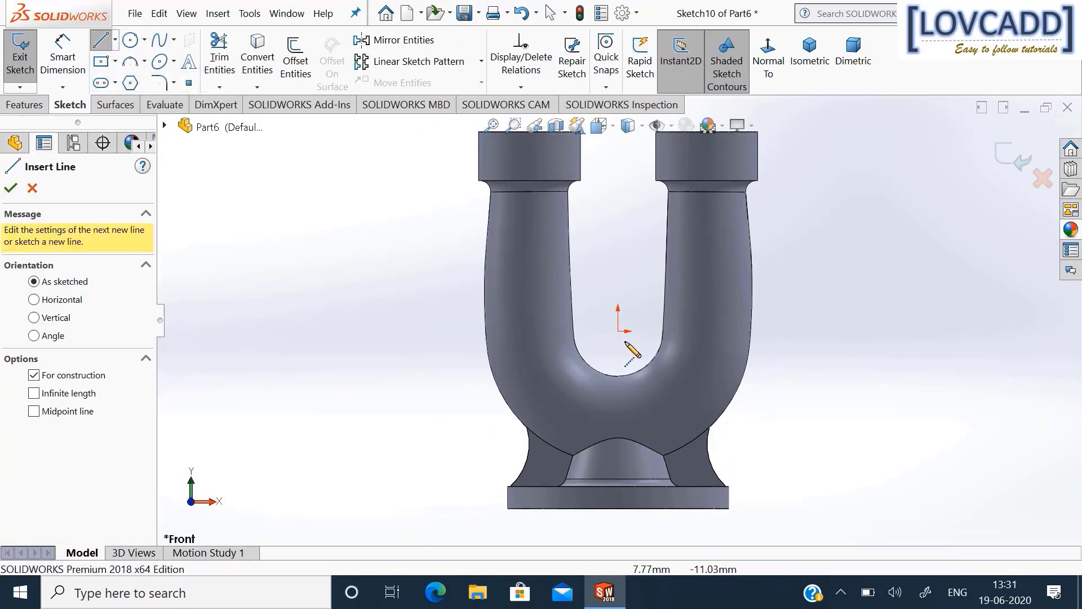
pyautogui.click(618, 331)
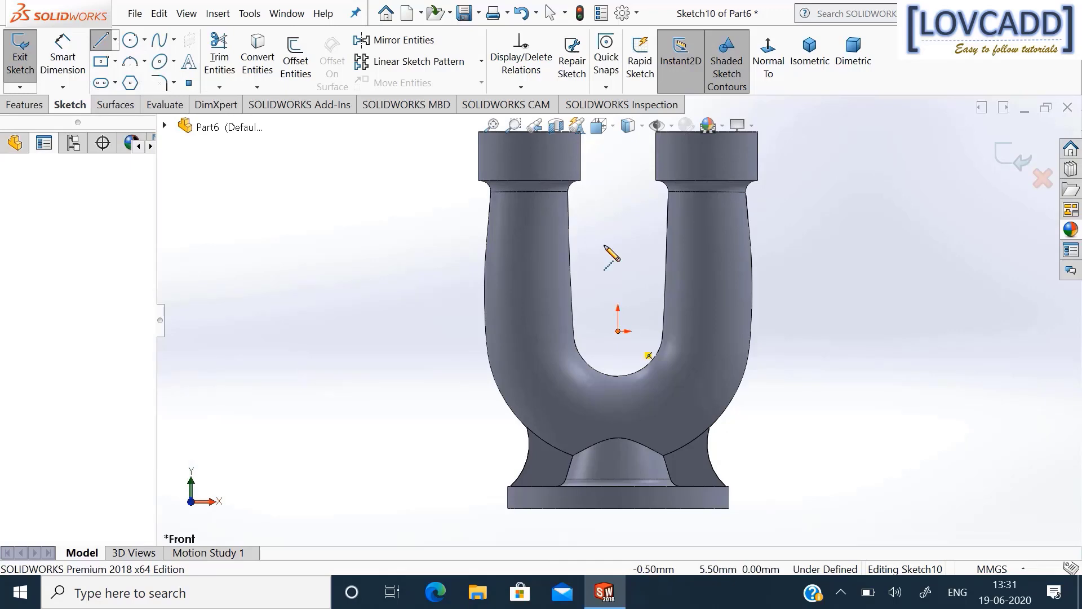
pyautogui.rightClick(619, 181)
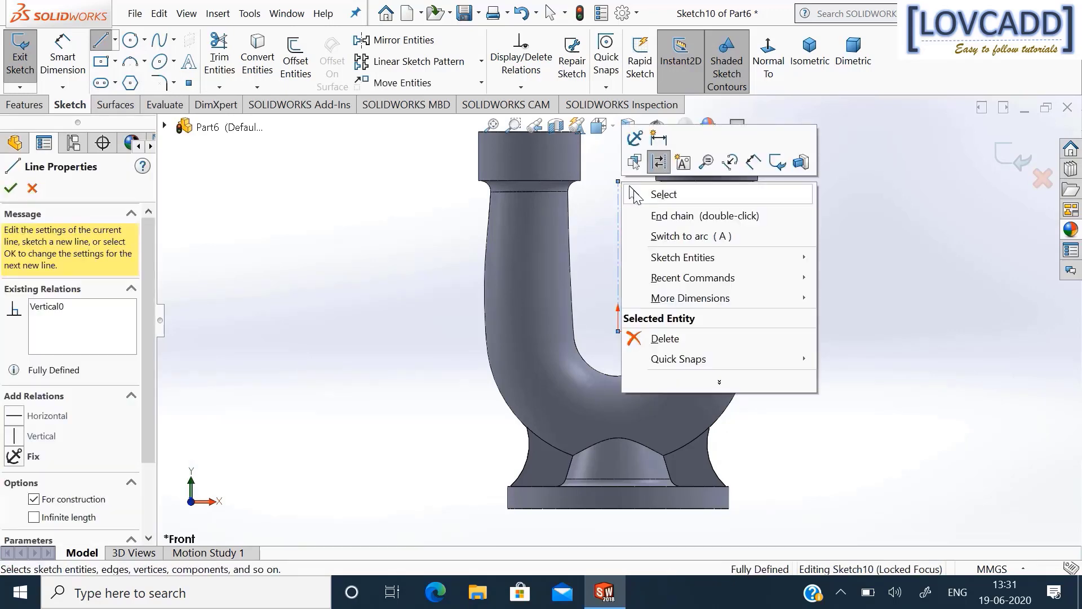
pyautogui.click(638, 199)
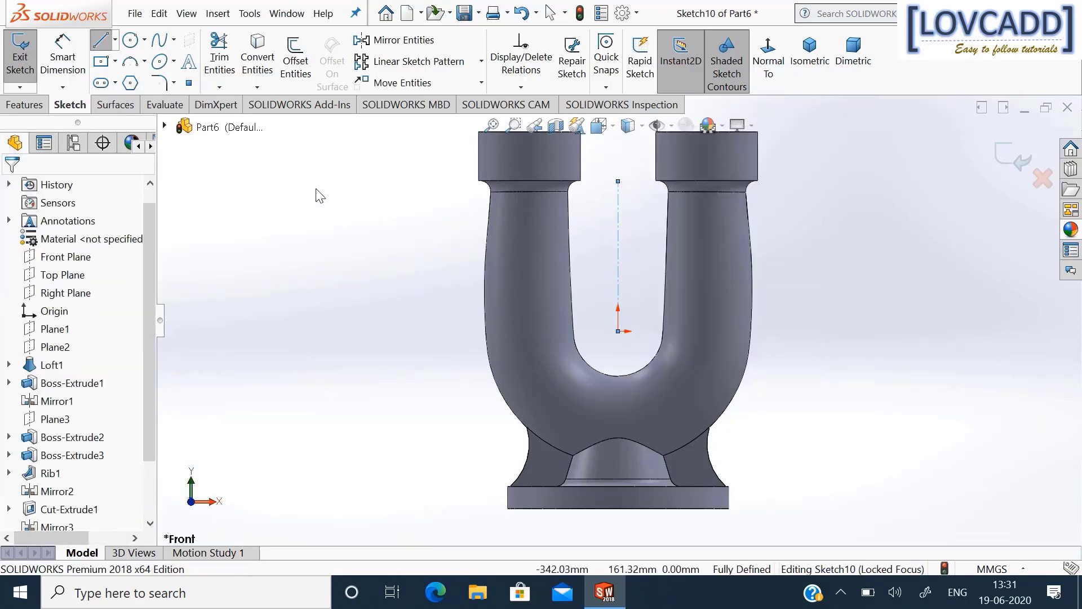
# Sketch a circle about 182 mm in diameter centred on the origin in the Front Plane sketch.
pyautogui.click(141, 43)
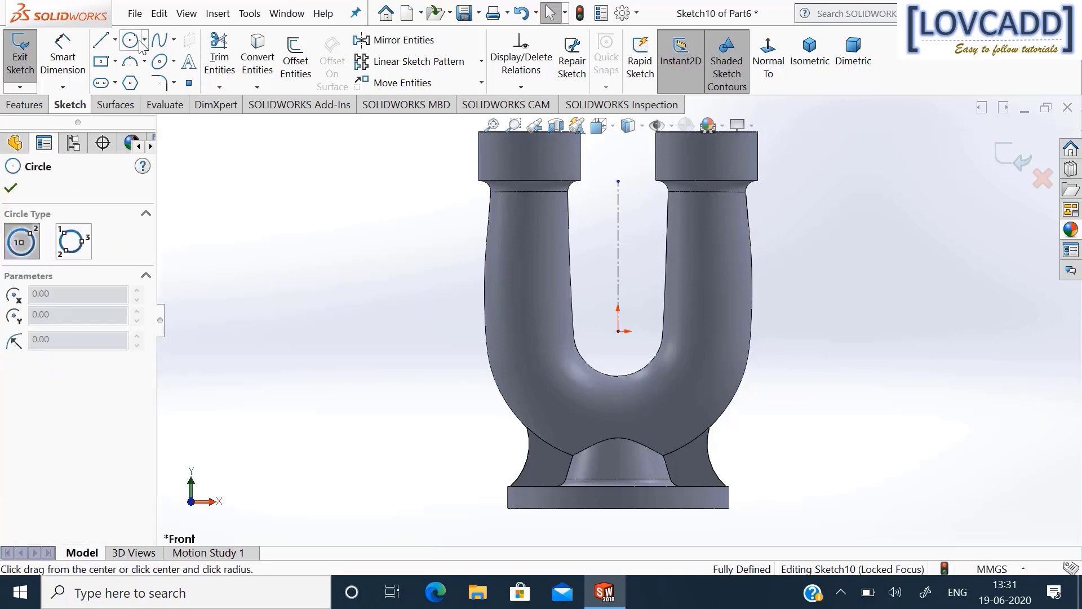
pyautogui.click(618, 332)
pyautogui.click(645, 408)
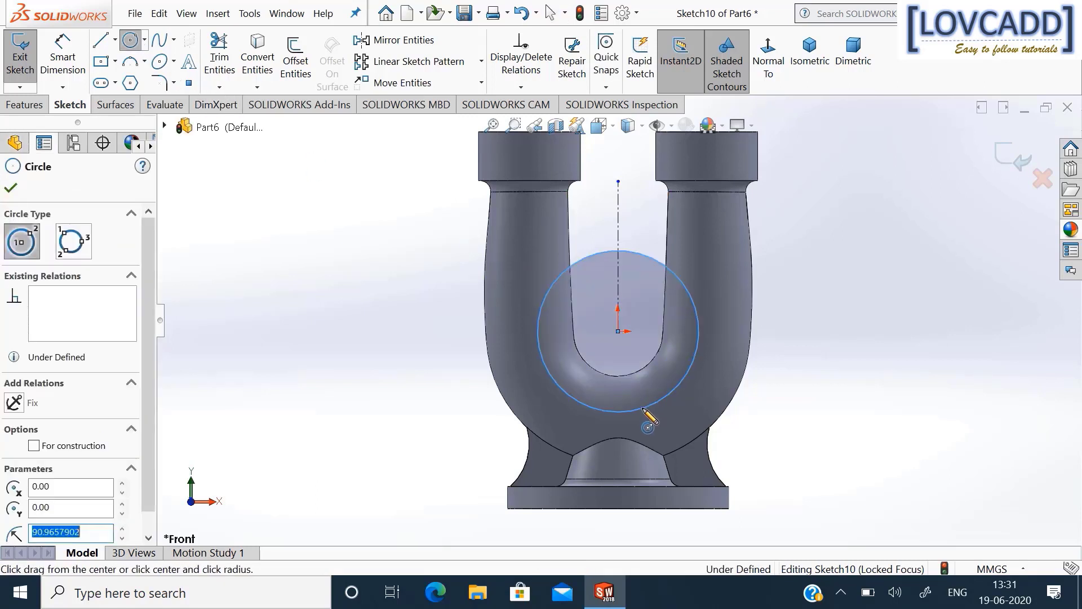
# Dimension the origin-centred circle to a diameter of 200 mm.
pyautogui.click(62, 73)
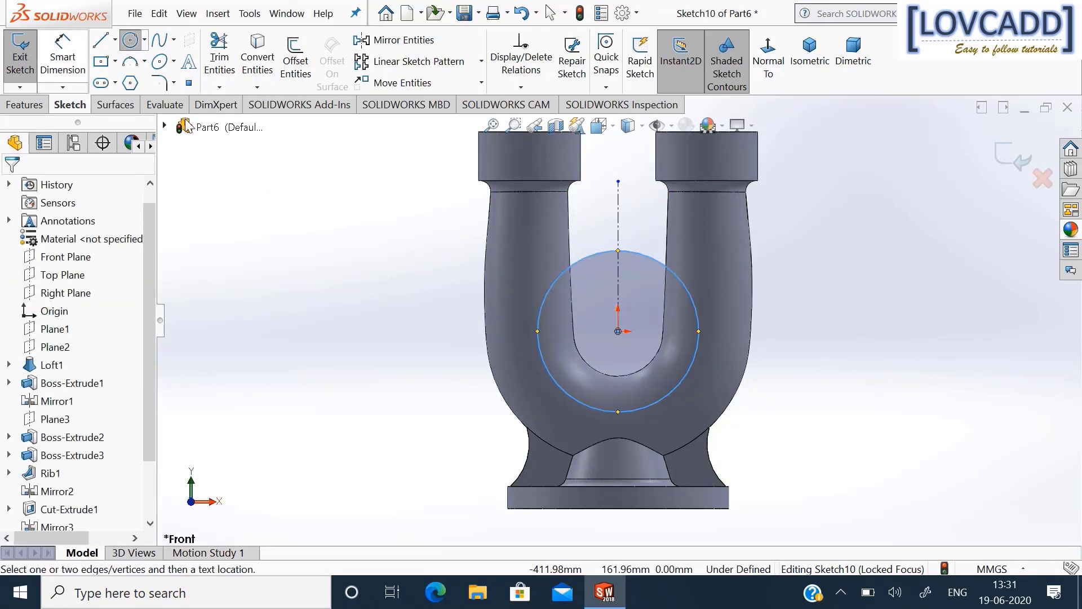
pyautogui.click(701, 329)
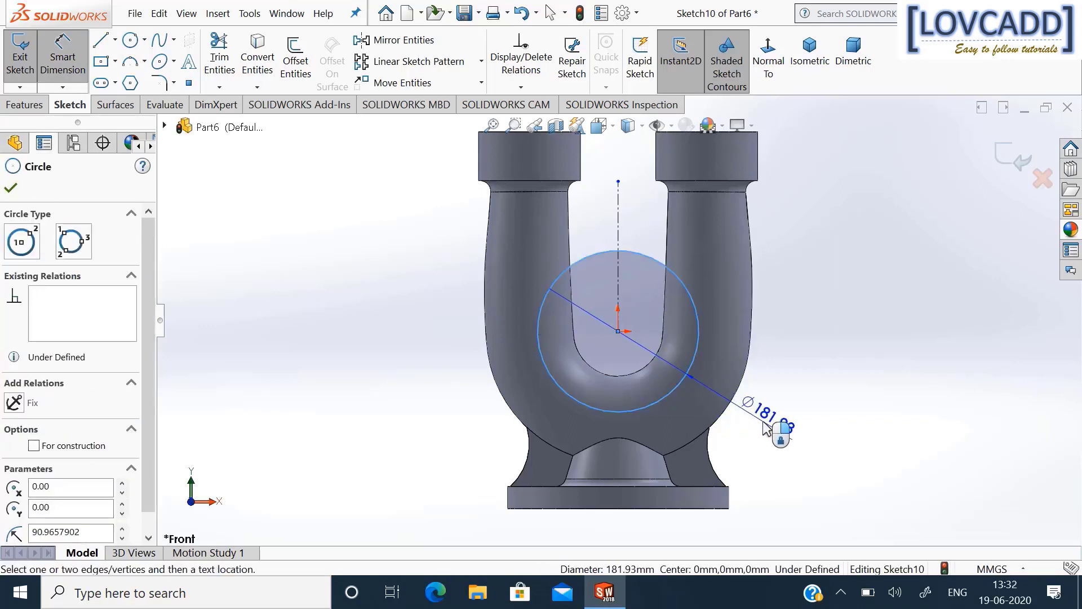
pyautogui.click(763, 427)
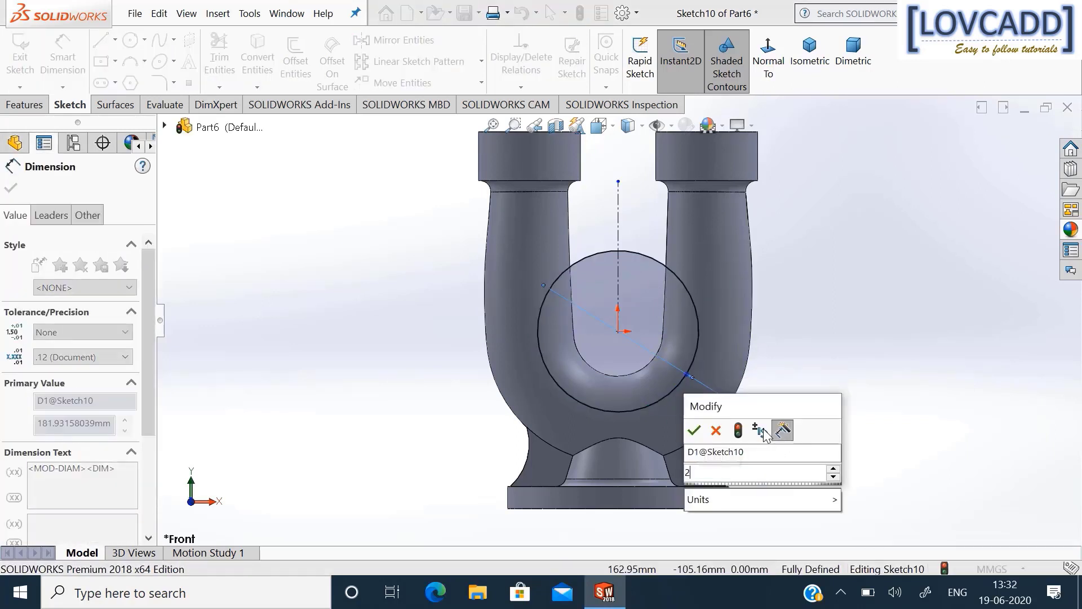
pyautogui.write('200')
pyautogui.press('Return')
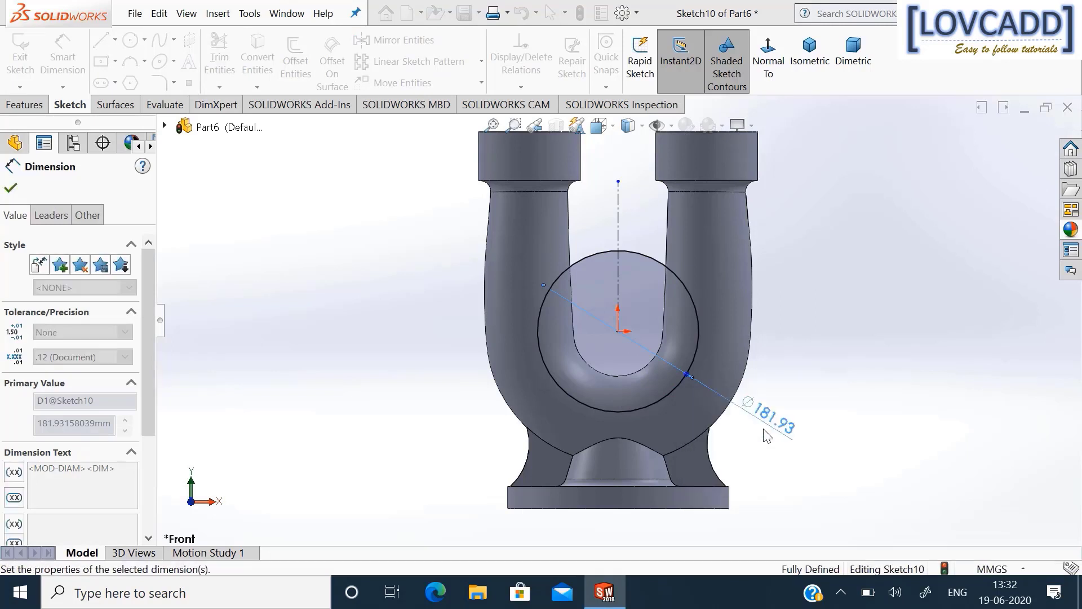
# Draw a vertical line about 191 mm long from the 200 mm circle's right quadrant point up into the right collar.
pyautogui.click(101, 40)
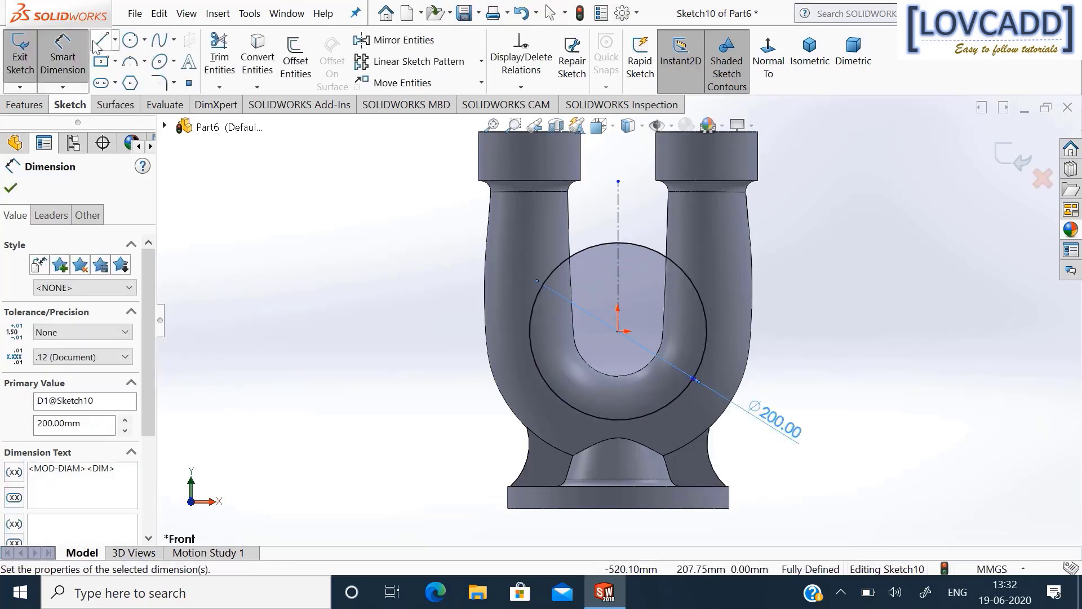
pyautogui.click(707, 330)
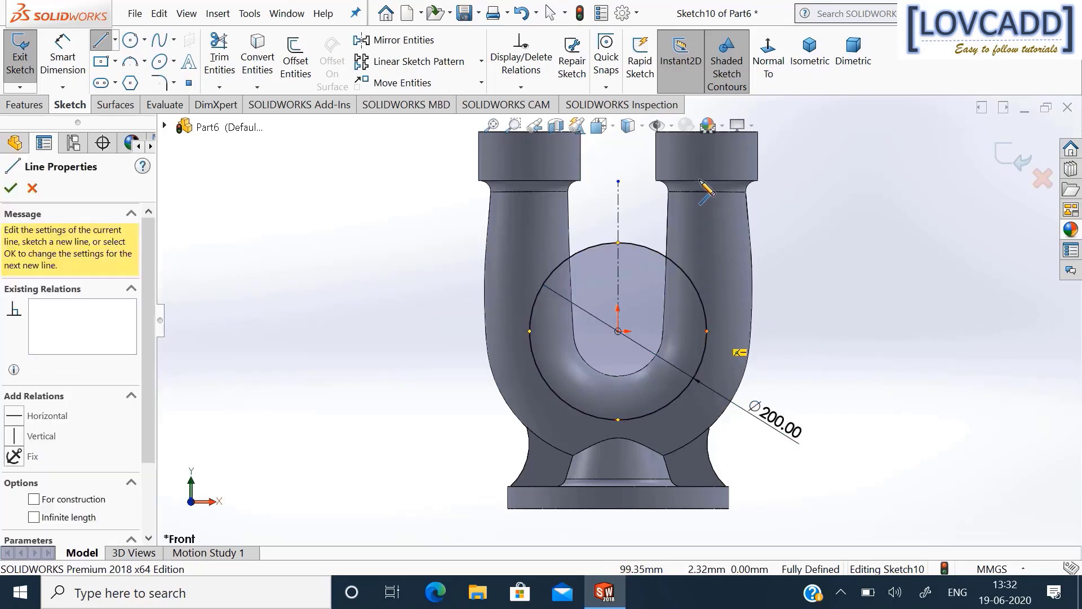
pyautogui.click(707, 162)
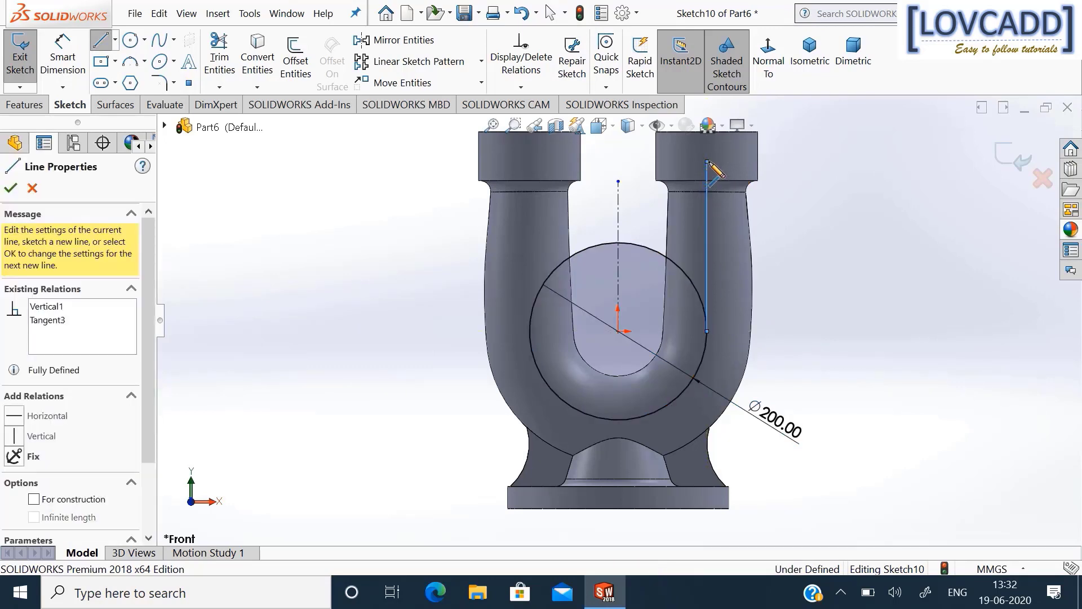
pyautogui.rightClick(708, 162)
pyautogui.click(747, 174)
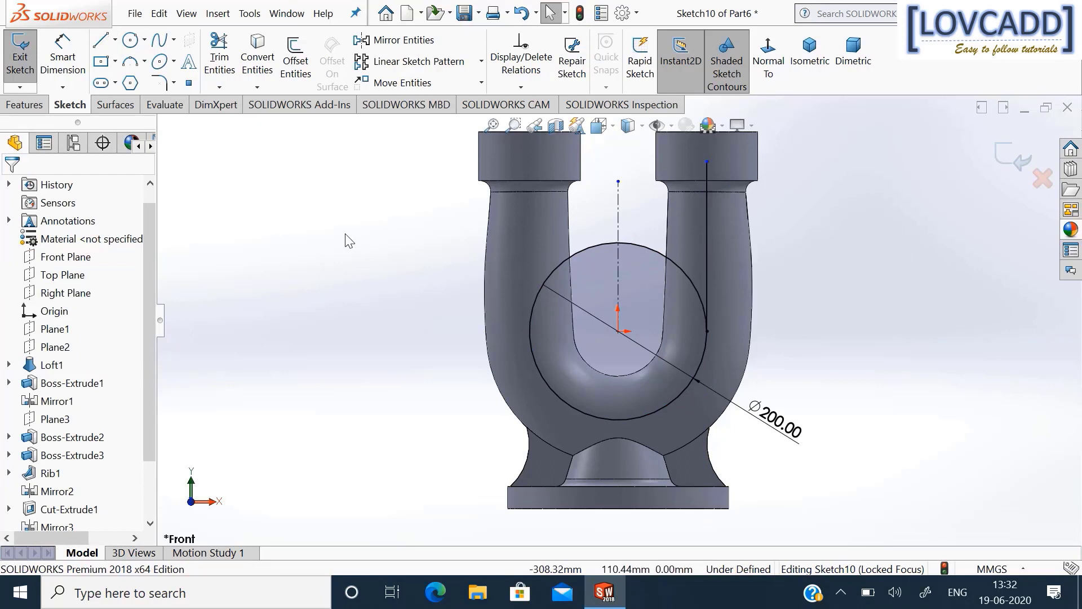
pyautogui.rightClick(707, 228)
pyautogui.click(745, 185)
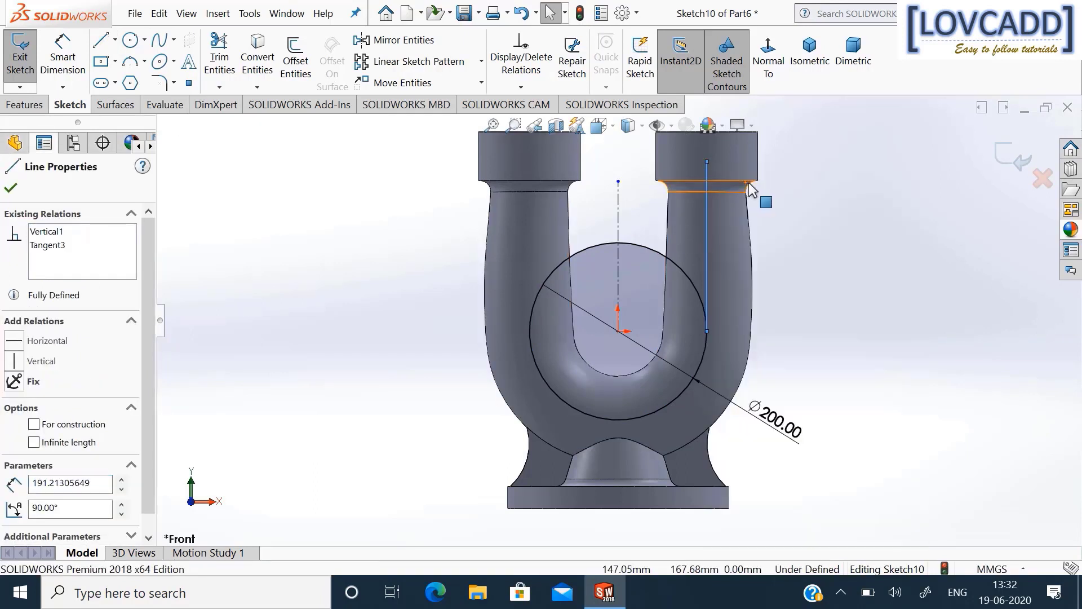
pyautogui.click(843, 254)
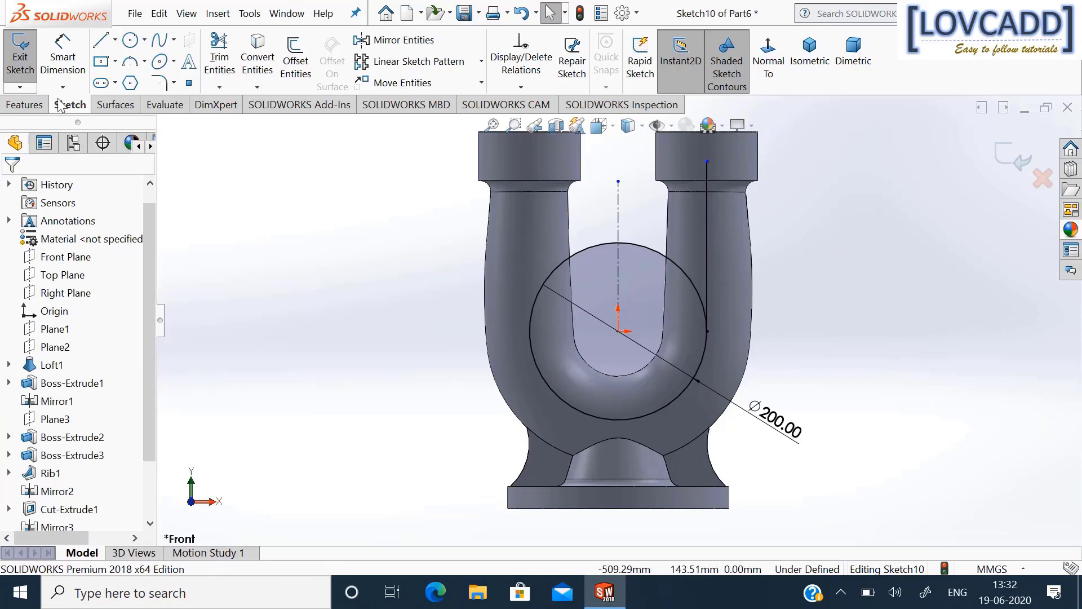
# Dimension the length of the vertical line in the right leg as 425-246, giving 179 mm.
pyautogui.click(62, 59)
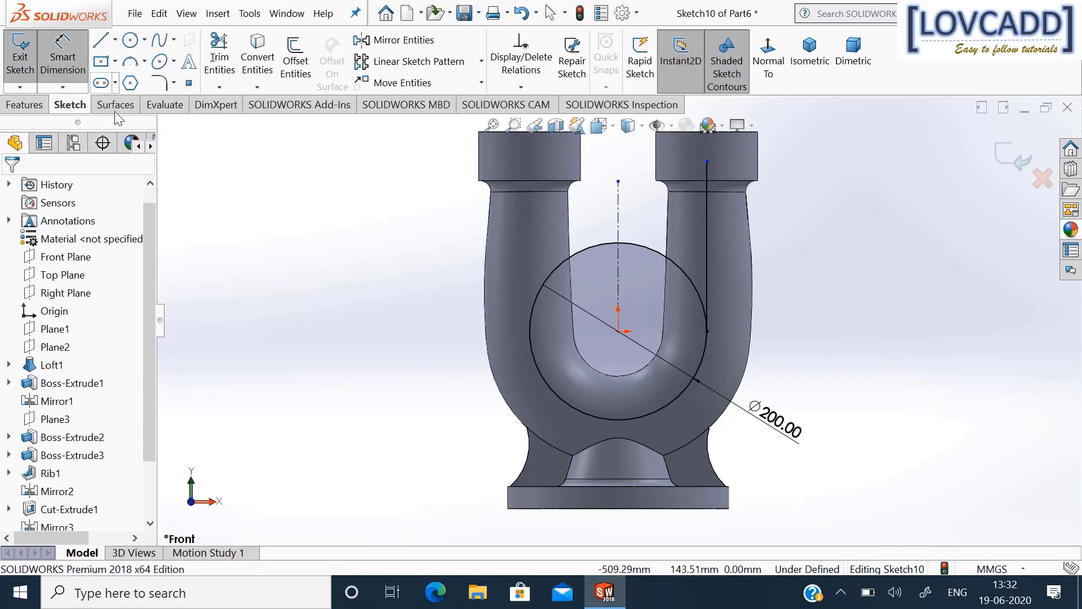
pyautogui.click(707, 258)
pyautogui.click(794, 271)
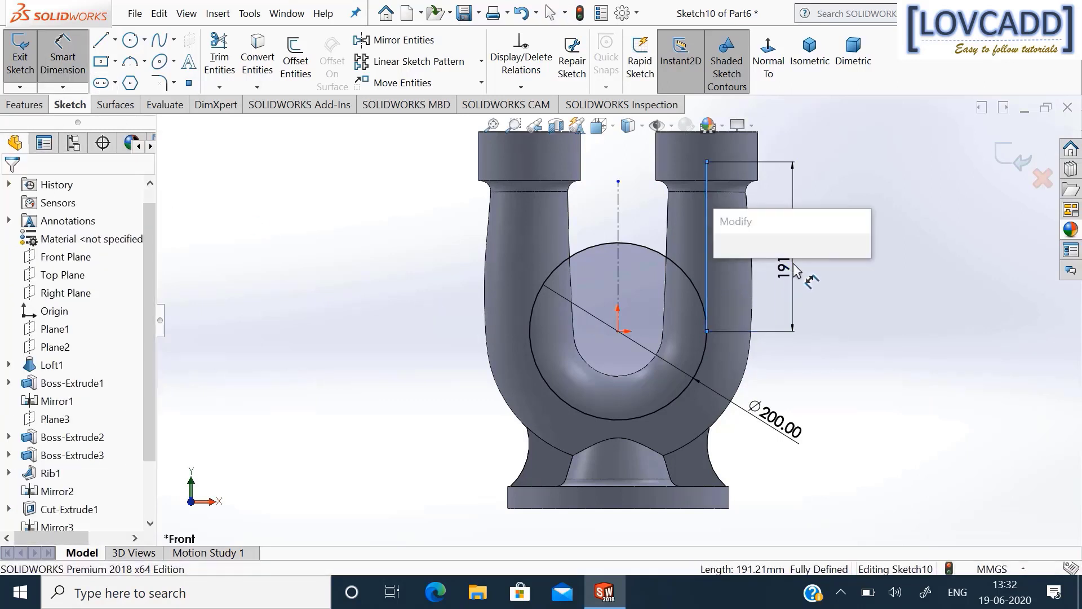
pyautogui.write('42')
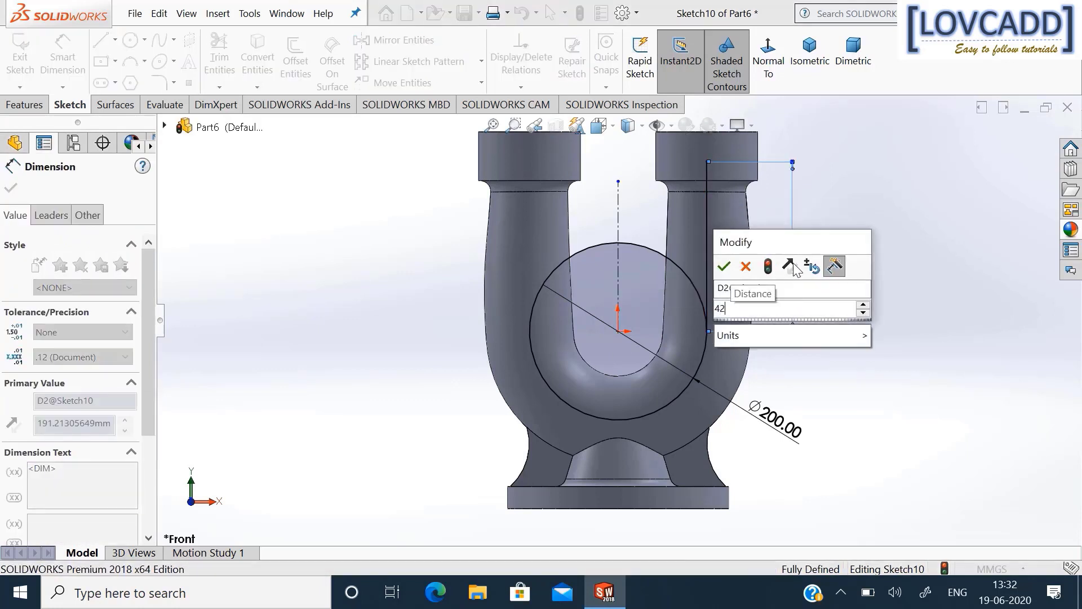
pyautogui.write('5-246')
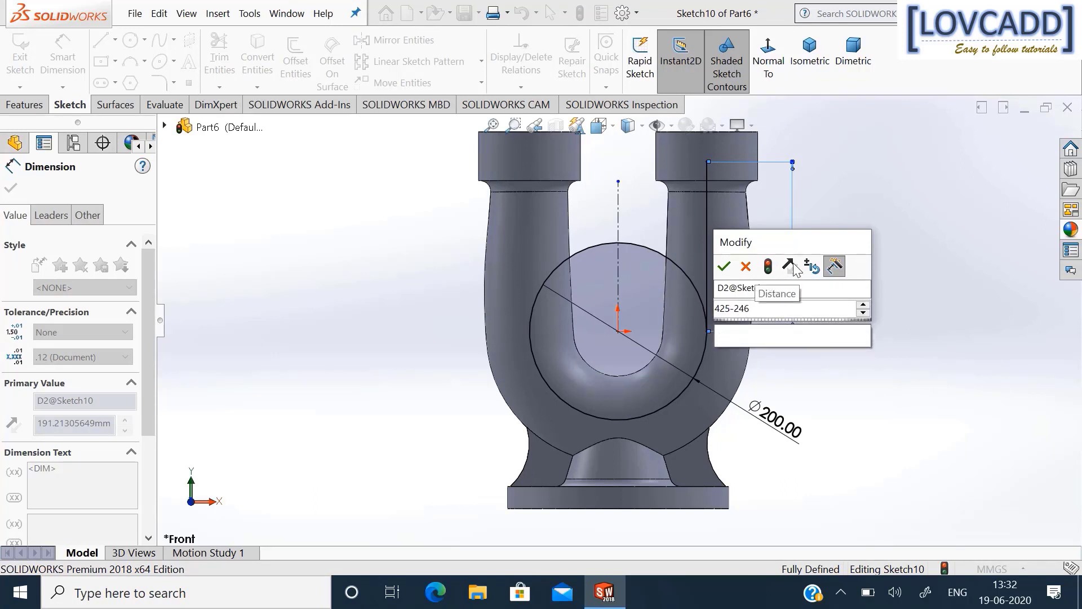
pyautogui.press('Return')
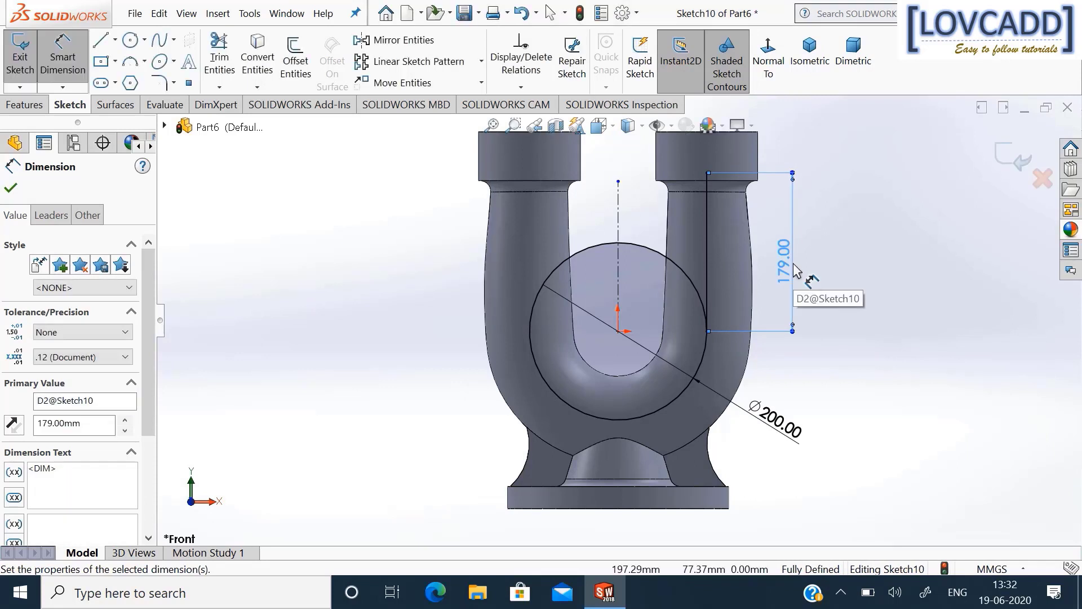
pyautogui.click(204, 254)
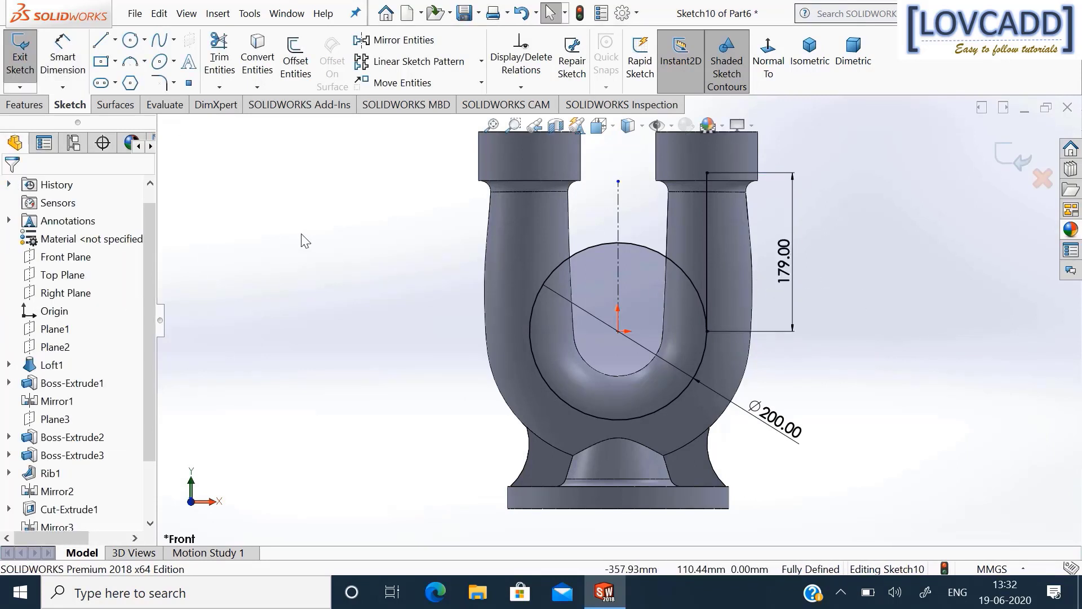
# Mirror the right leg's vertical line about the vertical centerline into the left leg.
pyautogui.click(707, 226)
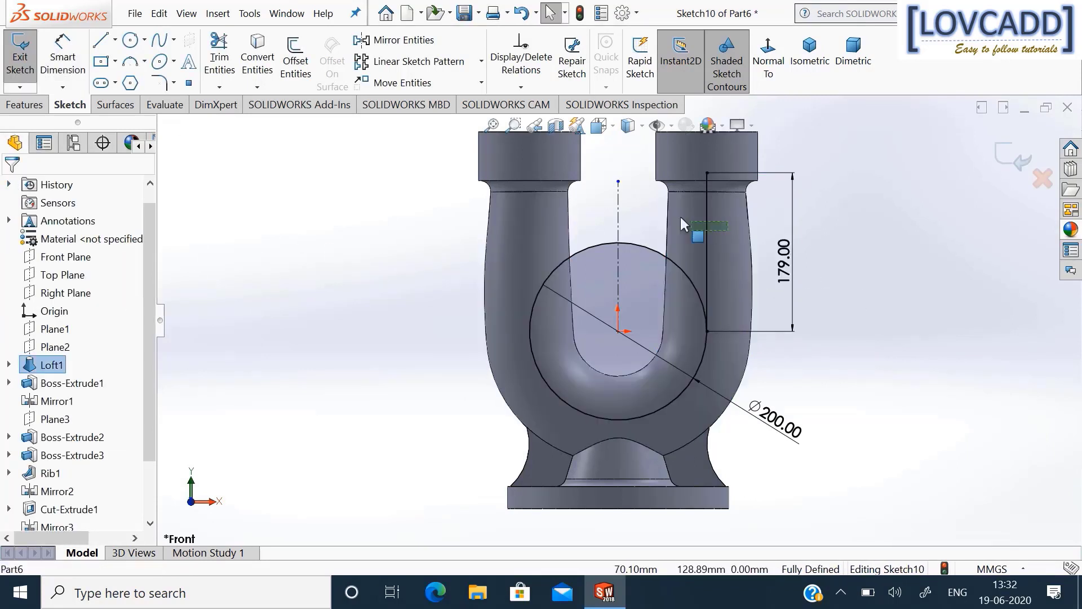
pyautogui.keyDown('ctrl'); pyautogui.click(619, 209); pyautogui.keyUp('ctrl')
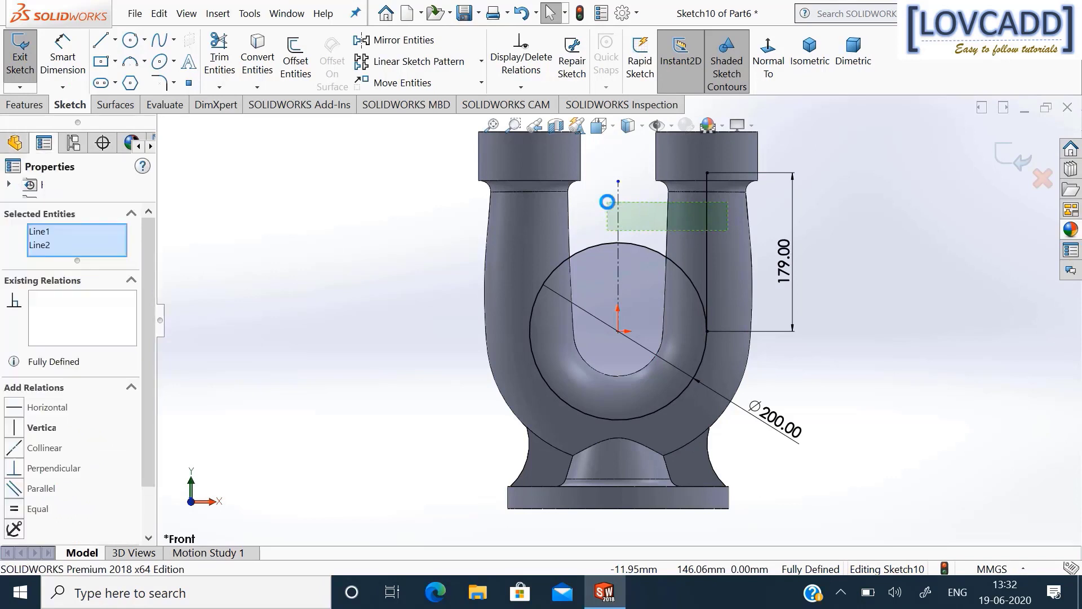
pyautogui.click(404, 40)
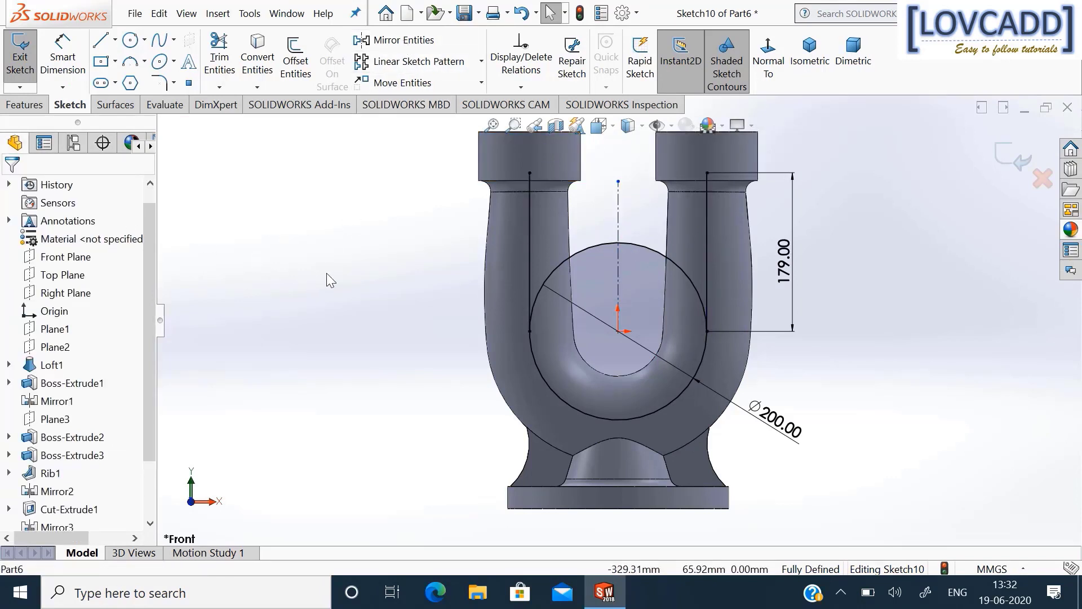
# Trim away the upper half of the circle to leave a U-shaped path, and exit the sketch.
pyautogui.click(220, 57)
pyautogui.moveTo(580, 225); pyautogui.dragTo(587, 269)
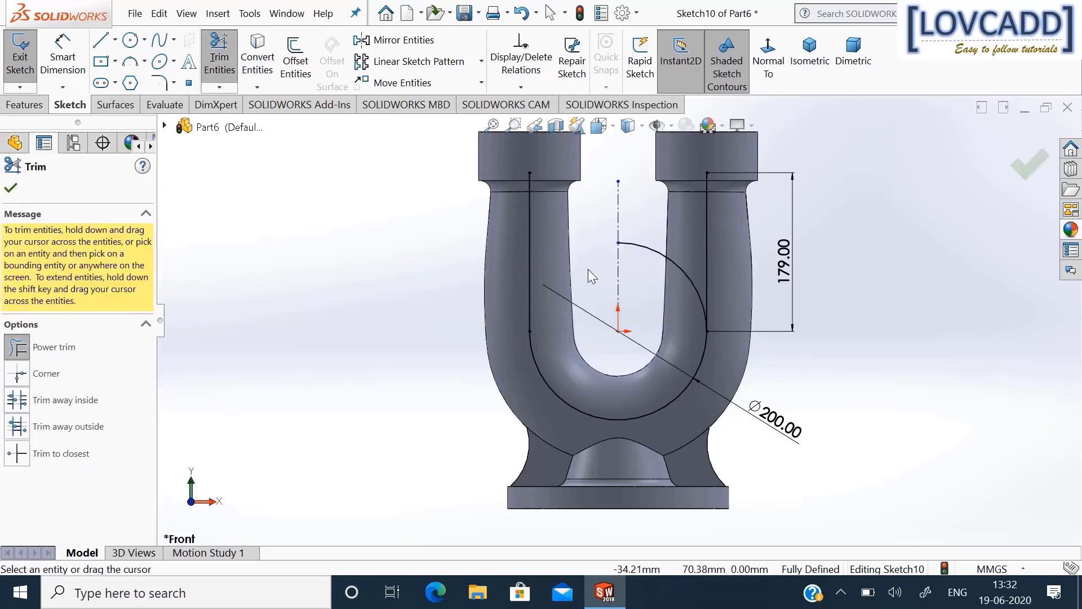
pyautogui.moveTo(651, 231); pyautogui.dragTo(647, 268)
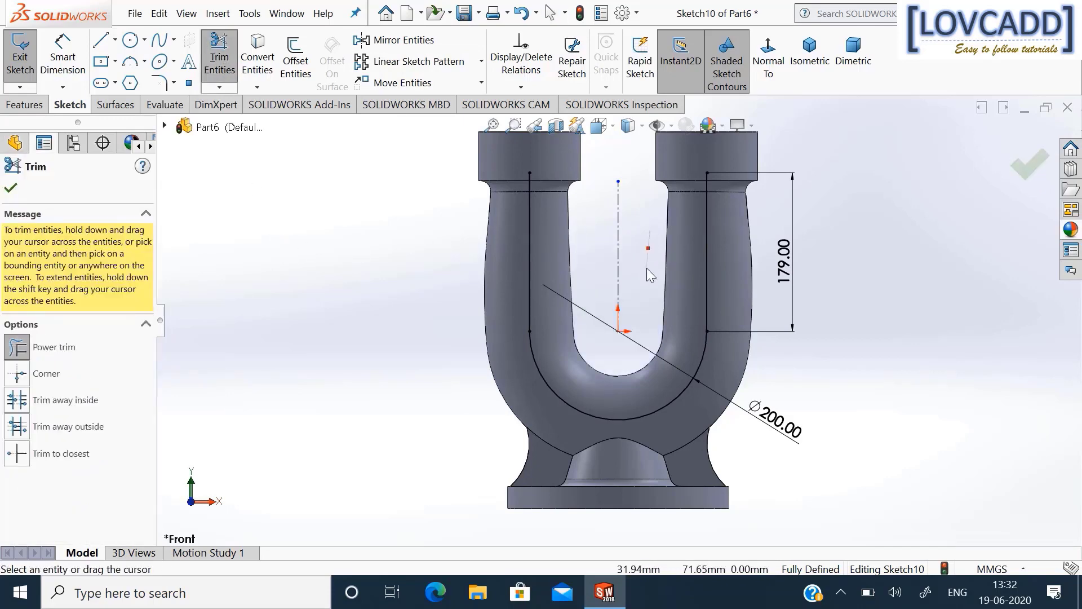
pyautogui.click(1023, 171)
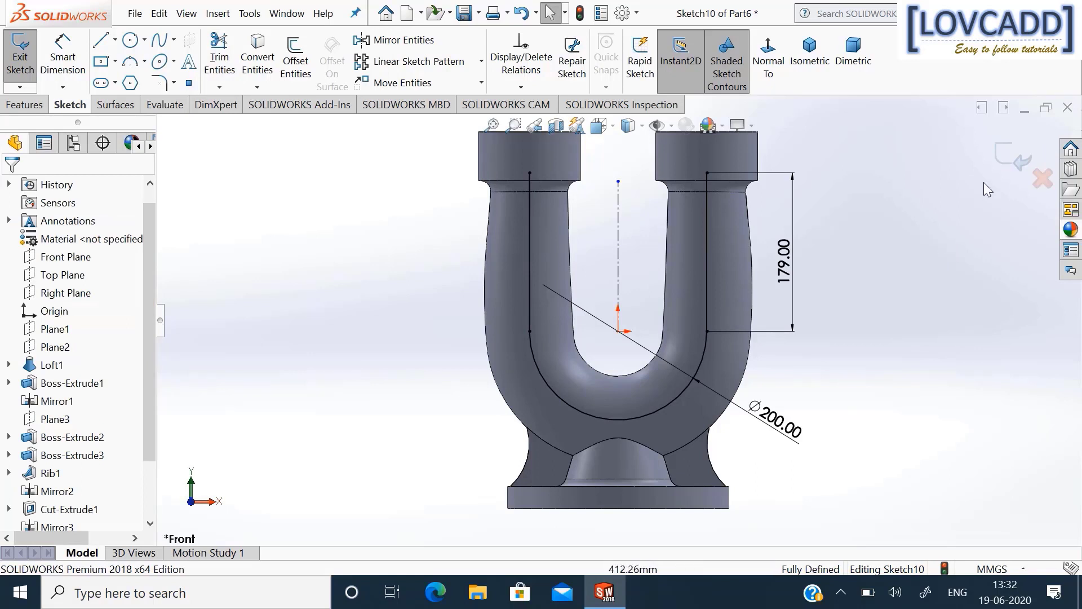
pyautogui.click(1010, 158)
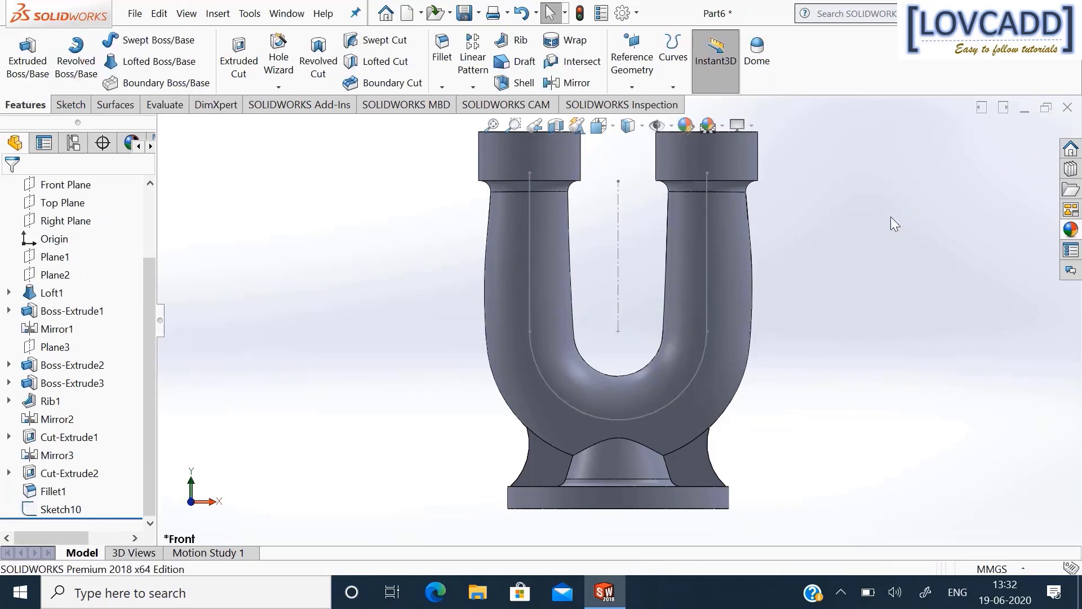
# Start a sketch on the recessed circular face inside the right collar and view it straight on.
pyautogui.scroll(2, 890, 217)
pyautogui.moveTo(834, 201); pyautogui.dragTo(833, 317, button='middle')
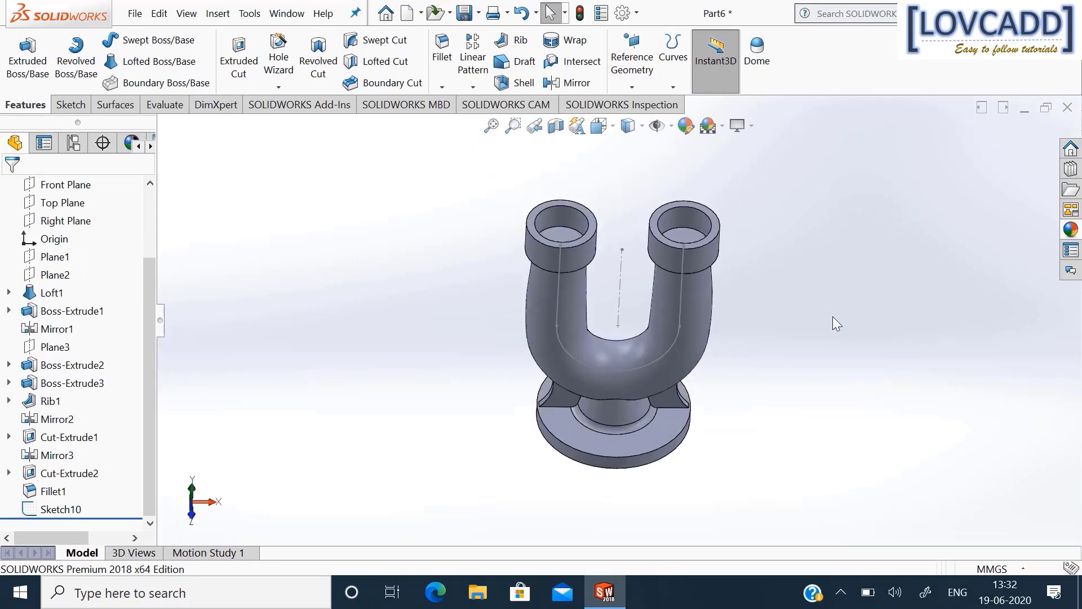
pyautogui.rightClick(681, 229)
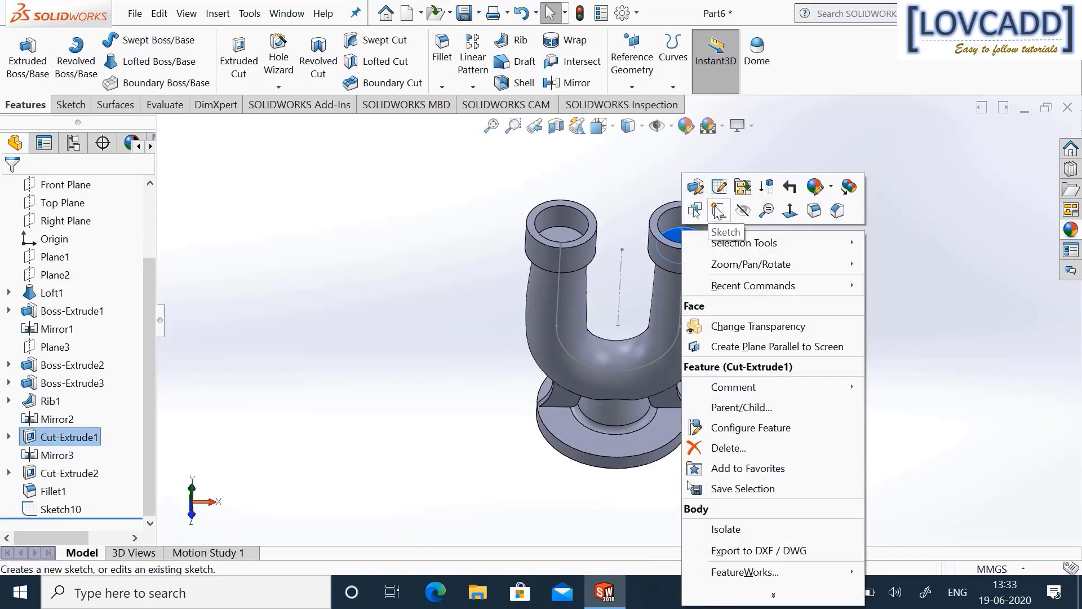
pyautogui.click(703, 210)
pyautogui.click(768, 59)
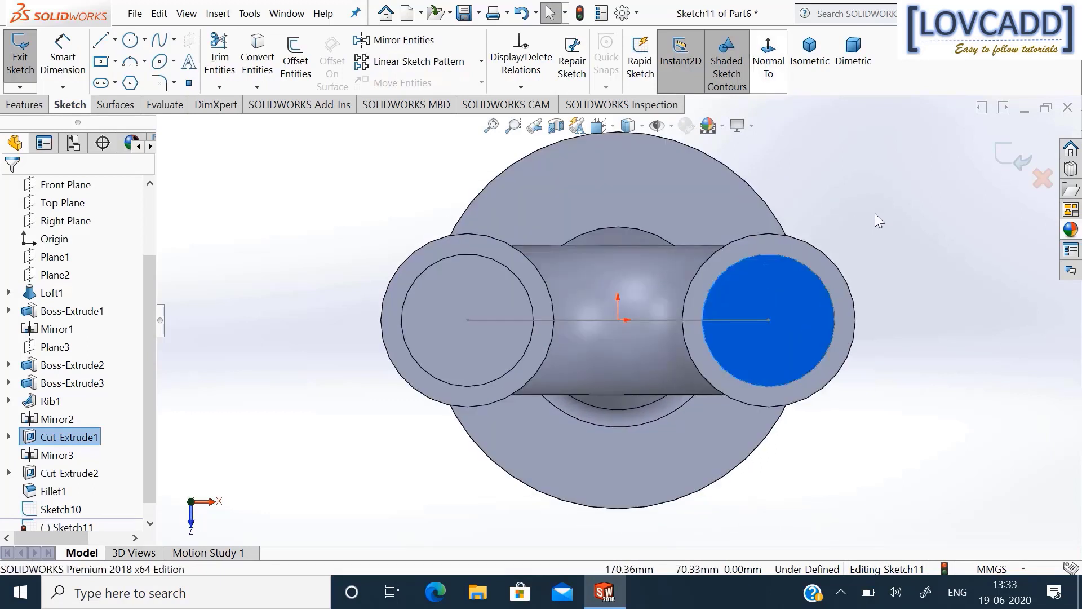
pyautogui.click(363, 245)
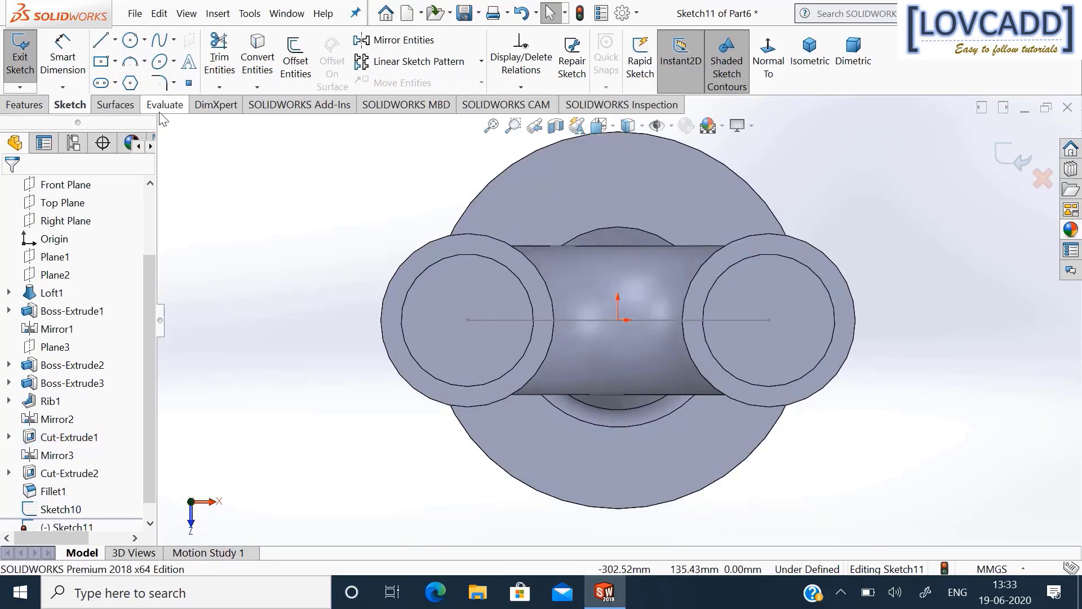
# Sketch circles centred on both ends of the U-shaped path, about 73 mm in diameter in the right collar and about 59 mm in the left.
pyautogui.click(130, 40)
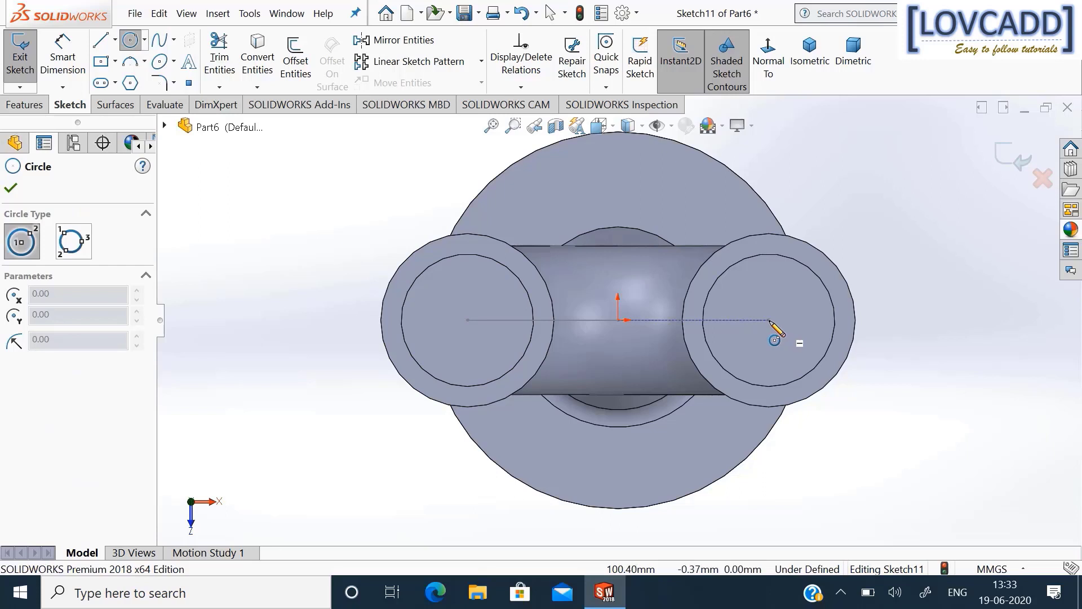
pyautogui.click(769, 320)
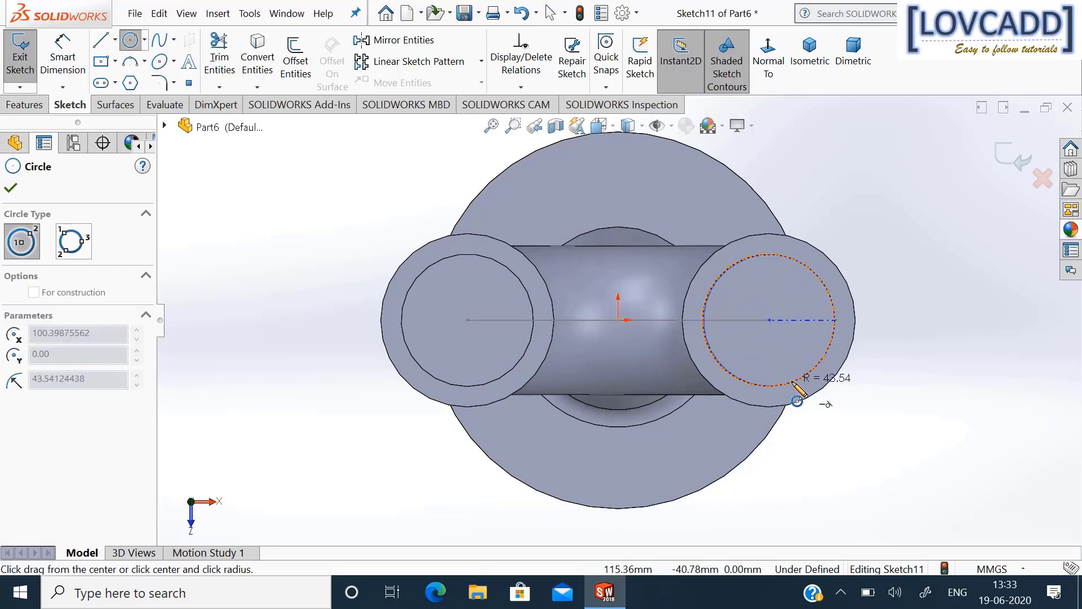
pyautogui.click(788, 373)
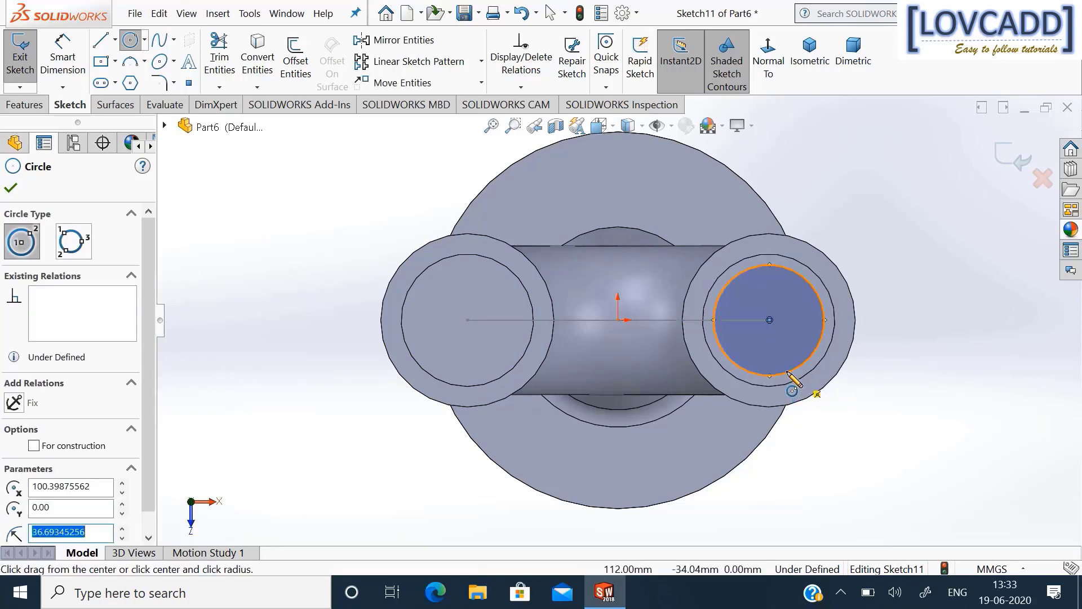
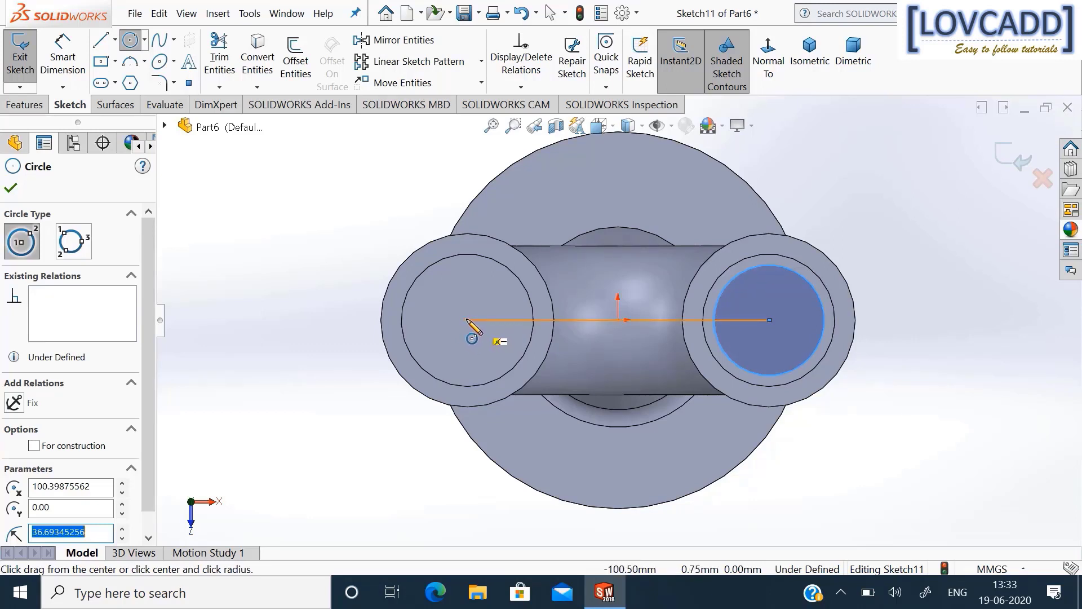
pyautogui.click(467, 320)
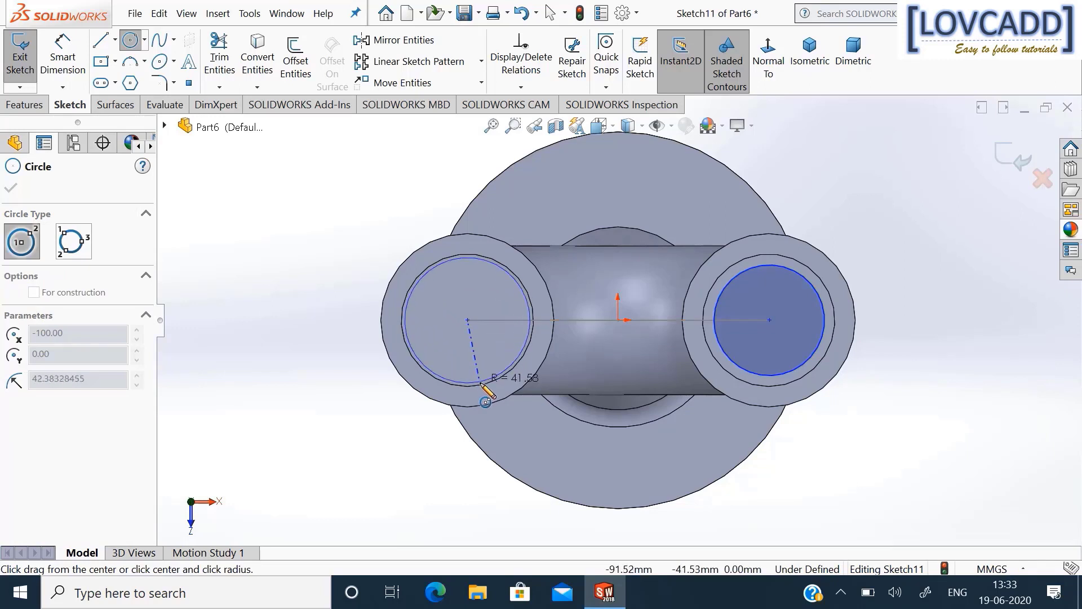
pyautogui.click(485, 361)
pyautogui.rightClick(487, 366)
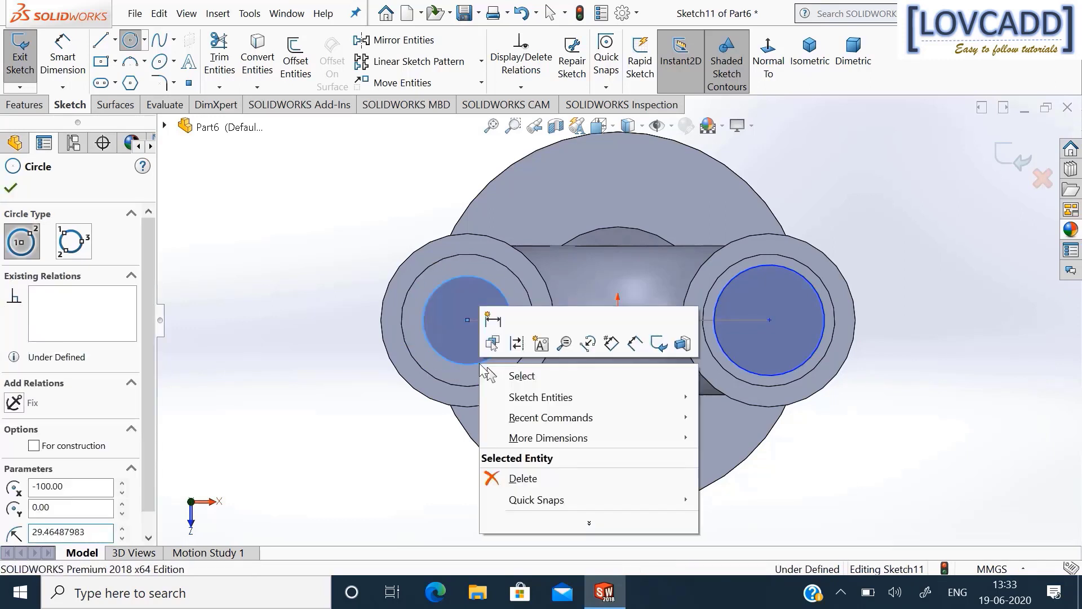
pyautogui.click(521, 375)
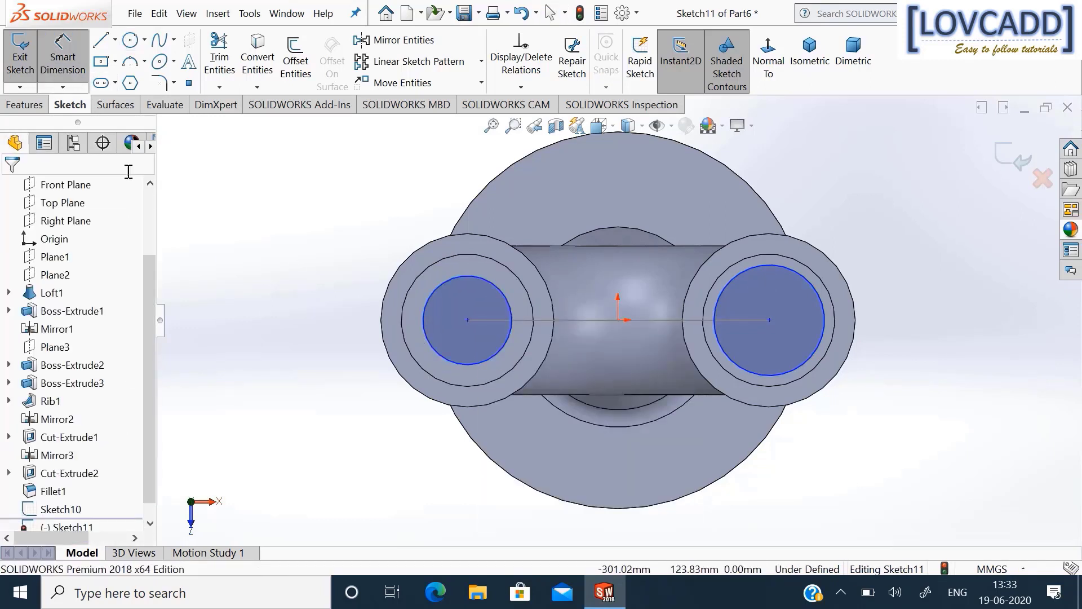
# Dimension the circle inside the right collar to a diameter of 62 mm.
pyautogui.click(821, 302)
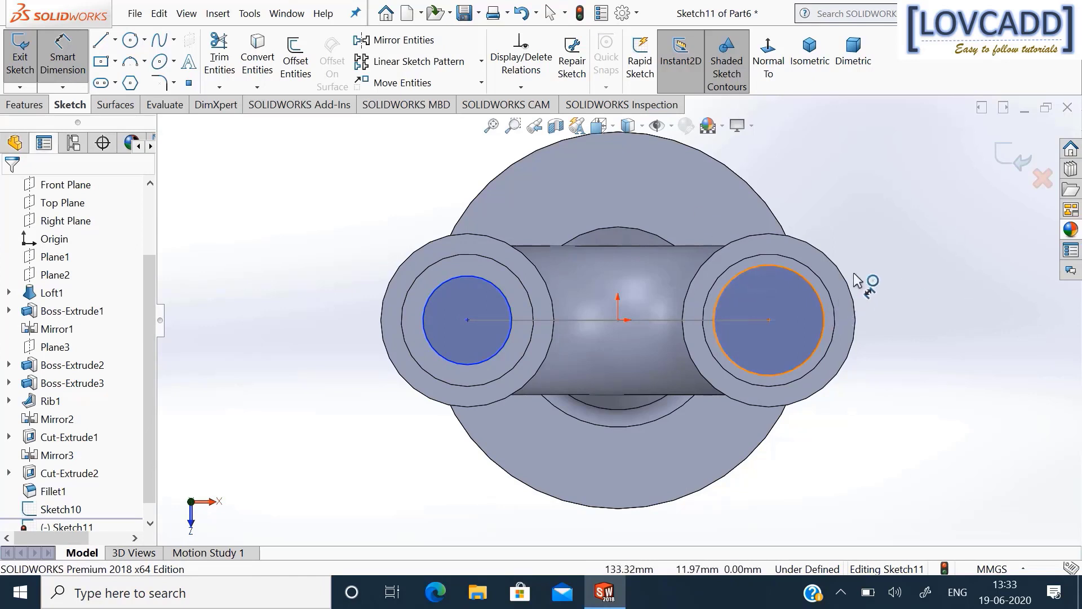
pyautogui.click(875, 262)
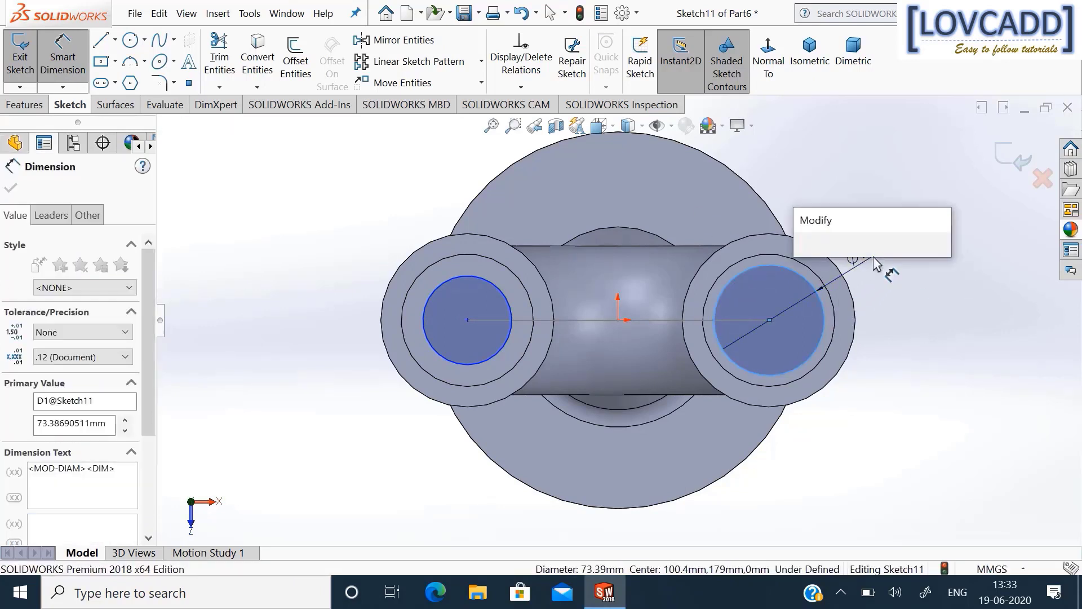
pyautogui.write('63')
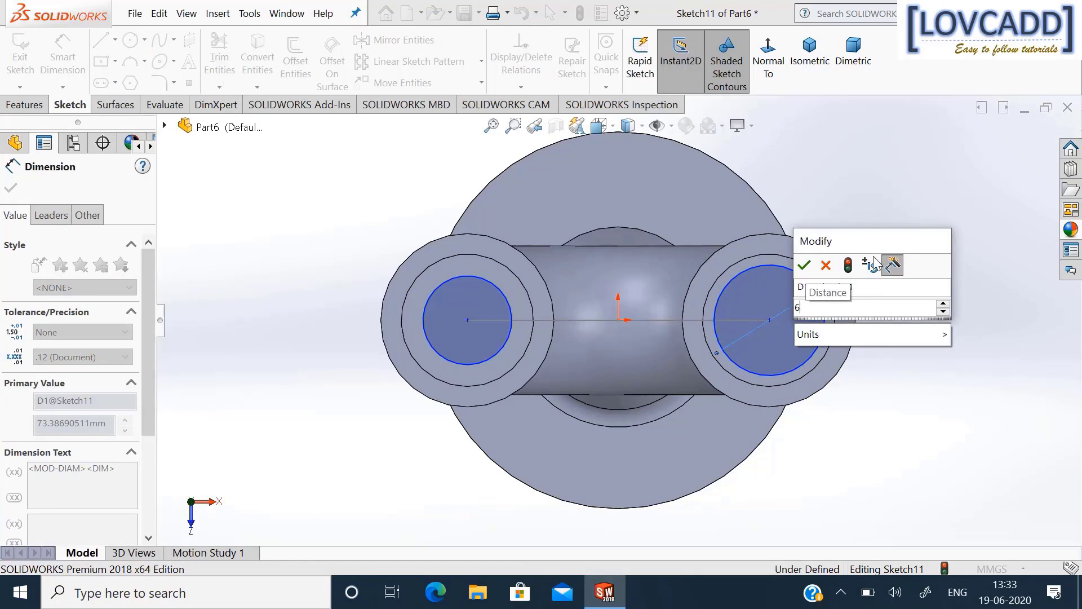
pyautogui.press('BackSpace')
pyautogui.write('2')
pyautogui.press('Return')
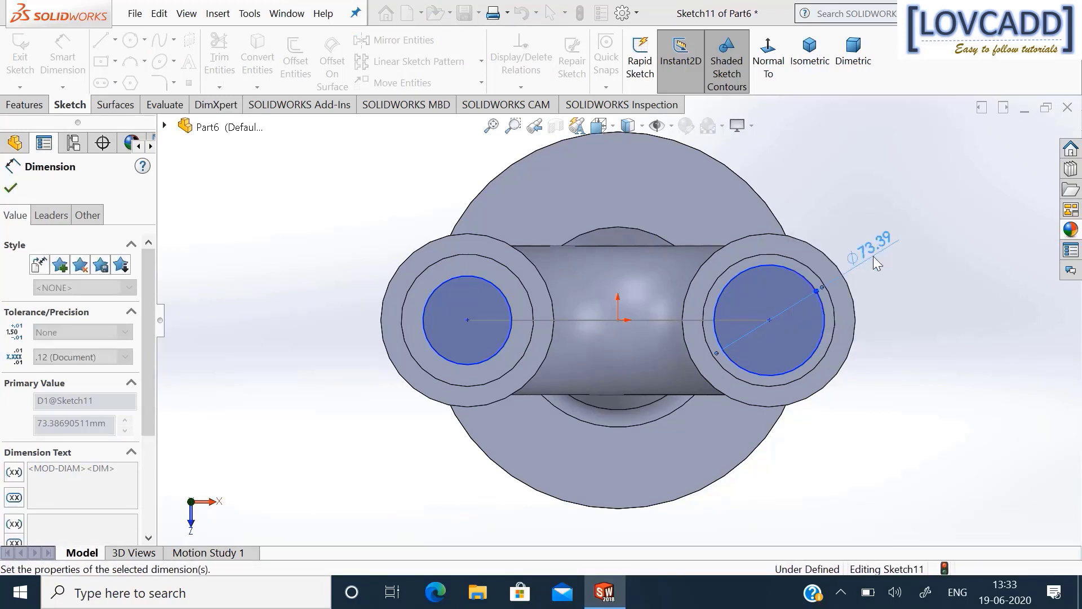
# Dimension the circle inside the left collar to a diameter of 62 mm and exit the sketch.
pyautogui.click(451, 280)
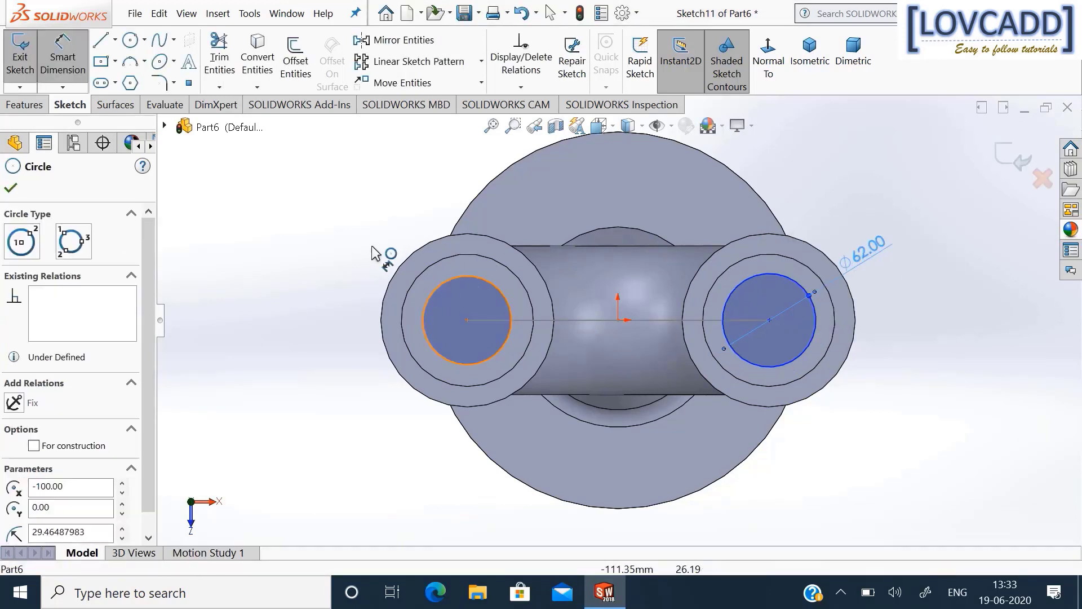
pyautogui.click(365, 244)
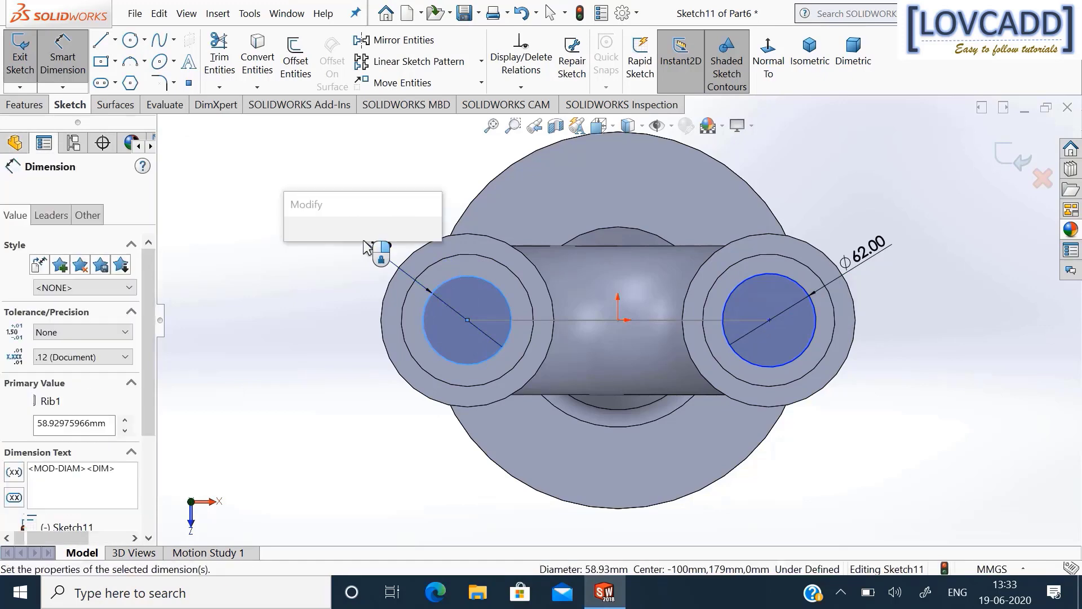
pyautogui.write('62')
pyautogui.press('Return')
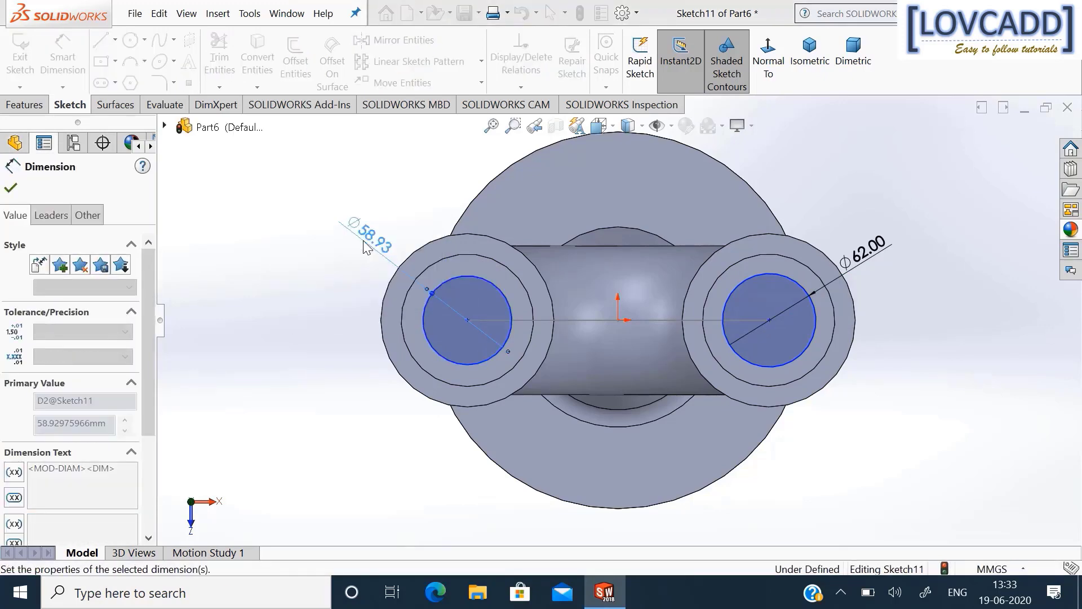
pyautogui.click(10, 189)
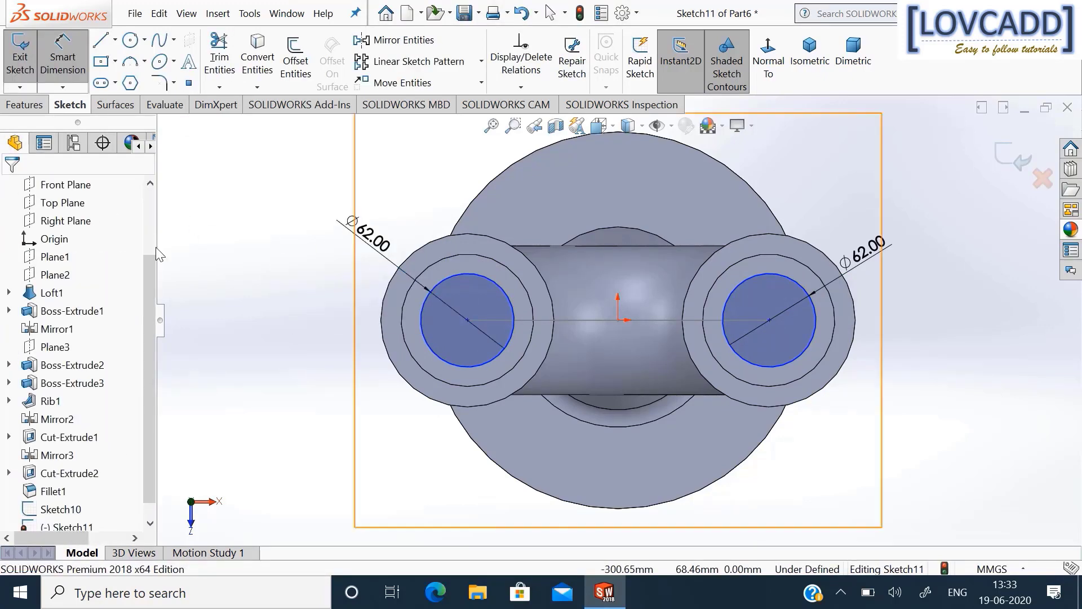
pyautogui.click(1009, 155)
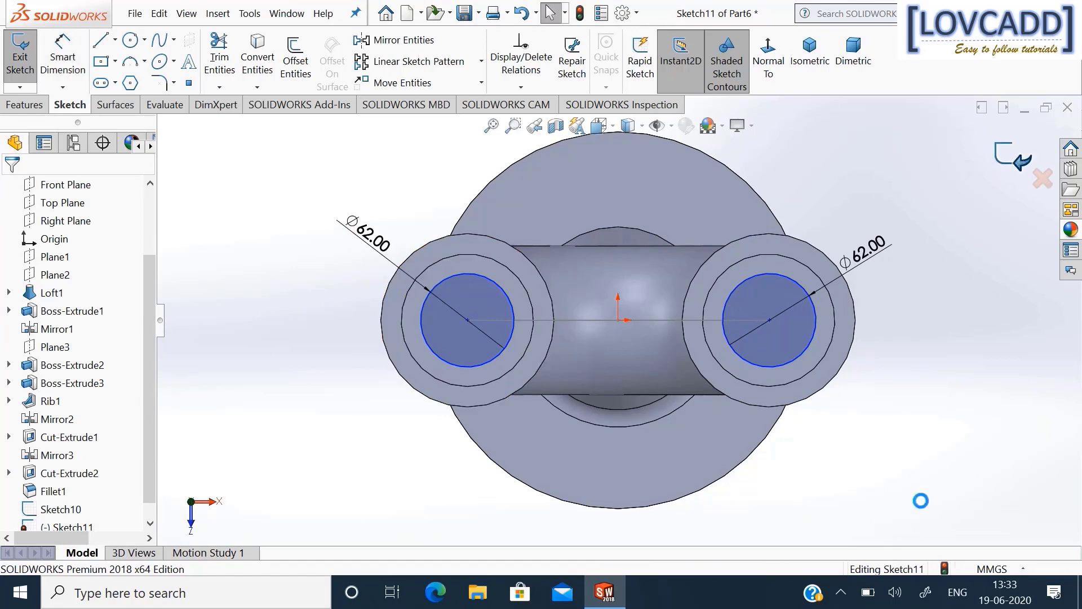
# Start a sketch on Plane2 and view it straight on.
pyautogui.click(939, 431)
pyautogui.moveTo(927, 394); pyautogui.dragTo(838, 242, button='middle')
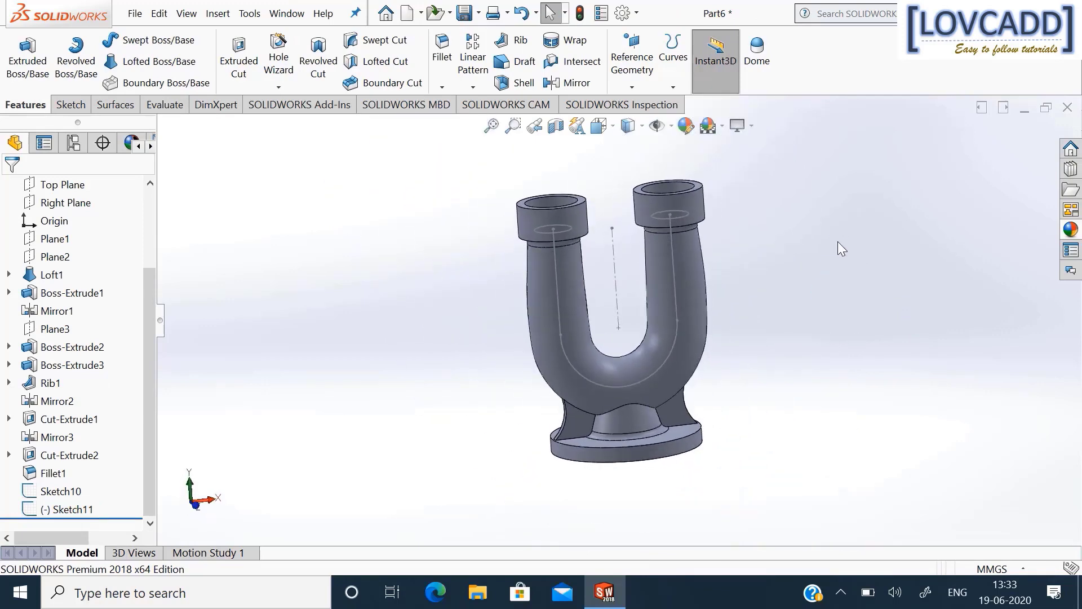
pyautogui.rightClick(63, 263)
pyautogui.click(74, 235)
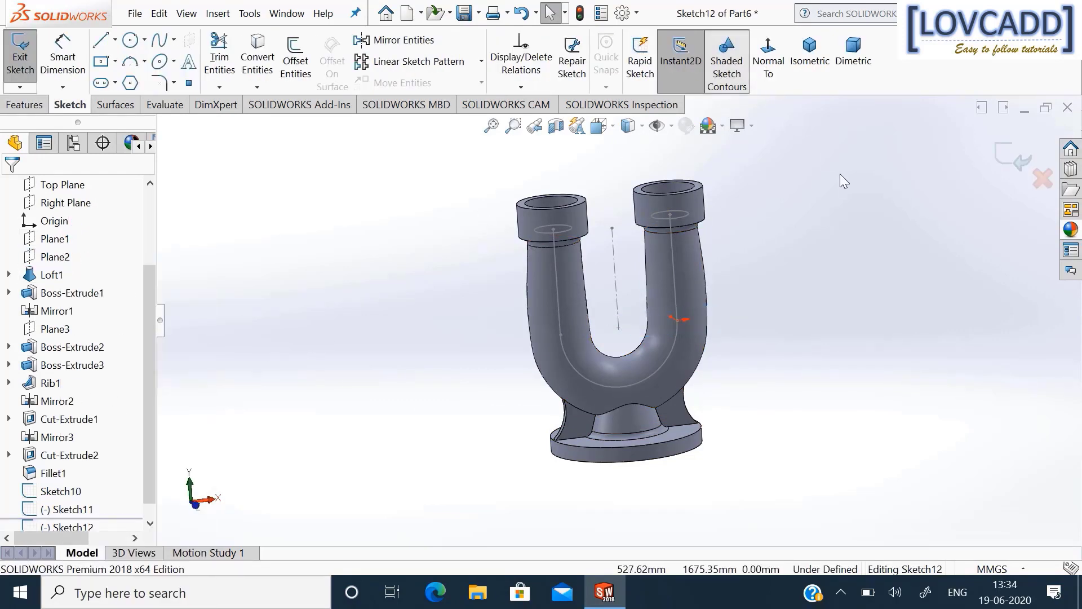
pyautogui.click(769, 57)
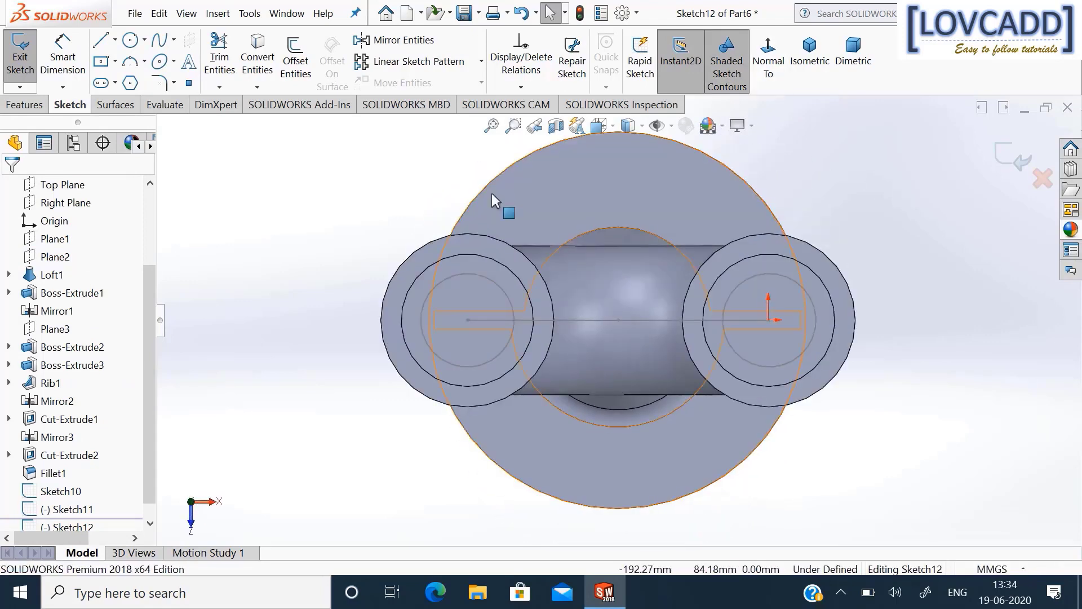
# Sketch circles centred on both legs of the U-shaped path, about 138 mm in diameter on the right and about 204 mm on the left.
pyautogui.click(131, 39)
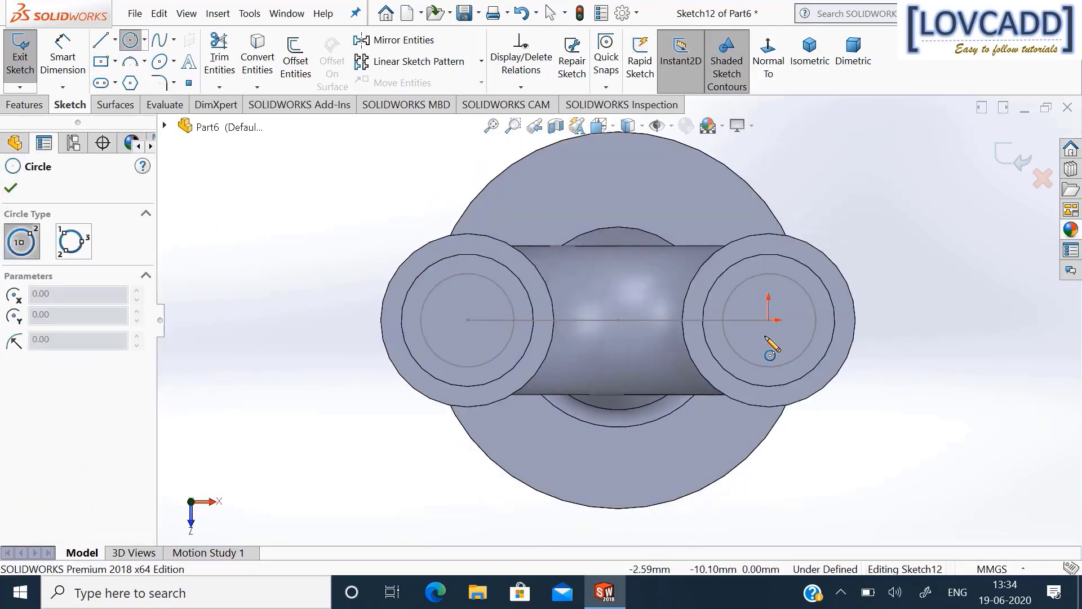
pyautogui.click(770, 319)
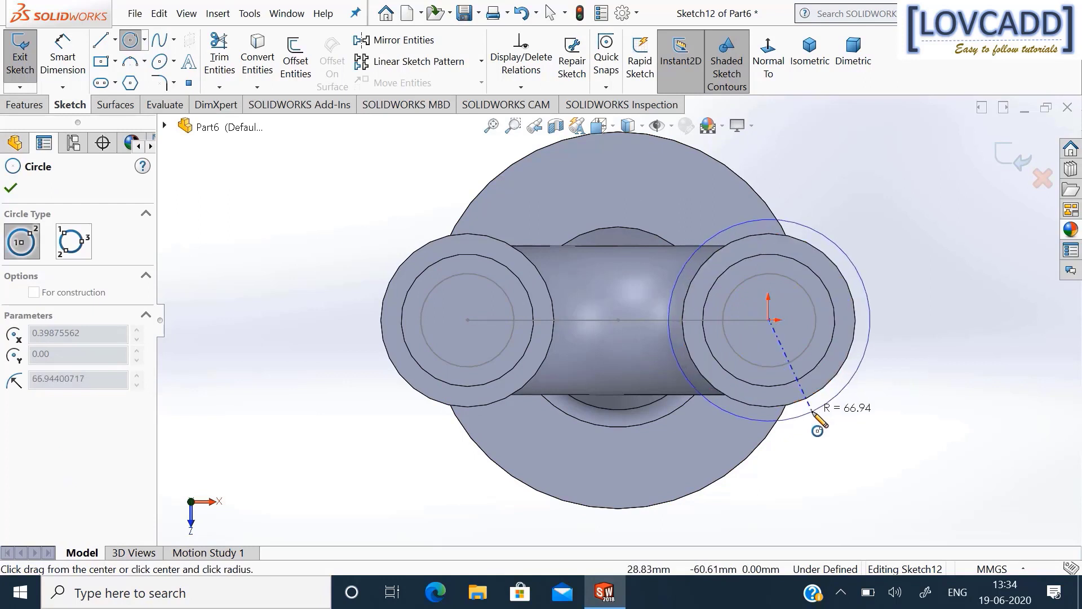
pyautogui.click(814, 418)
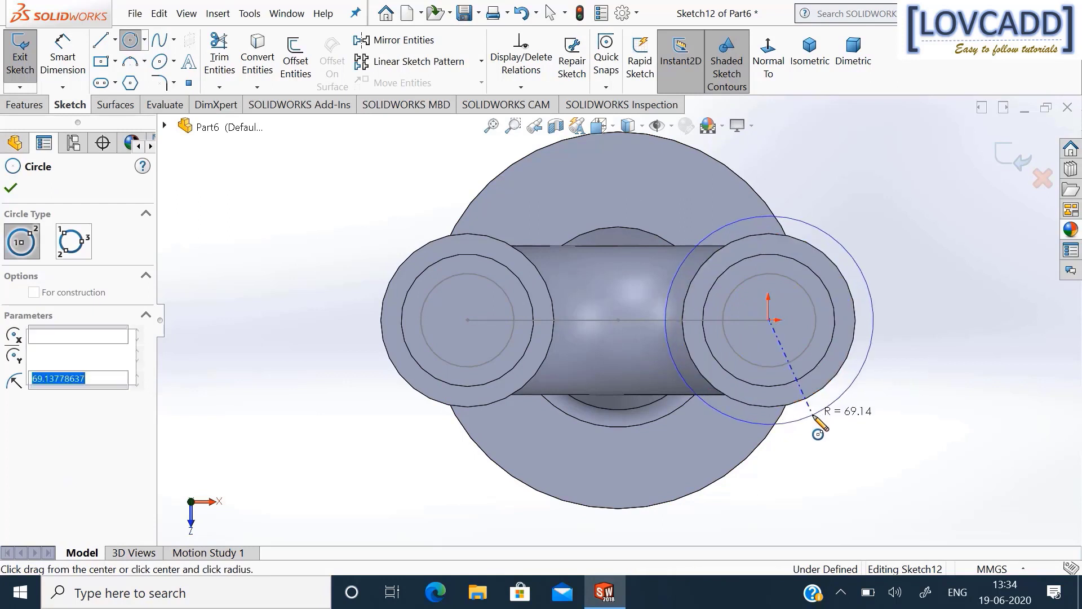
pyautogui.click(468, 319)
pyautogui.click(383, 449)
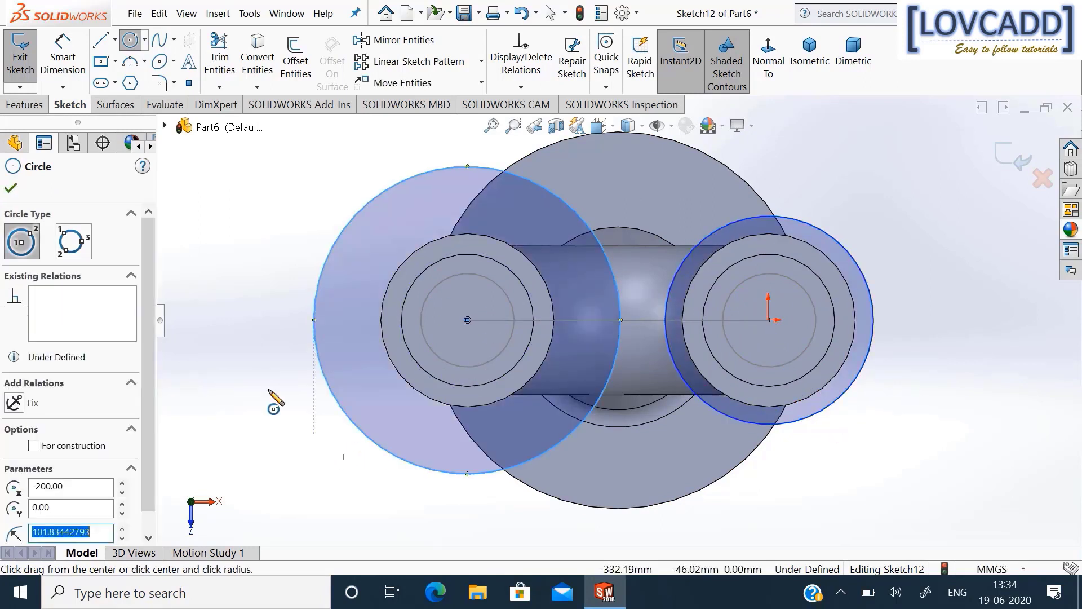
# Dimension the circle centred on the right leg to a diameter of 75 mm.
pyautogui.click(62, 56)
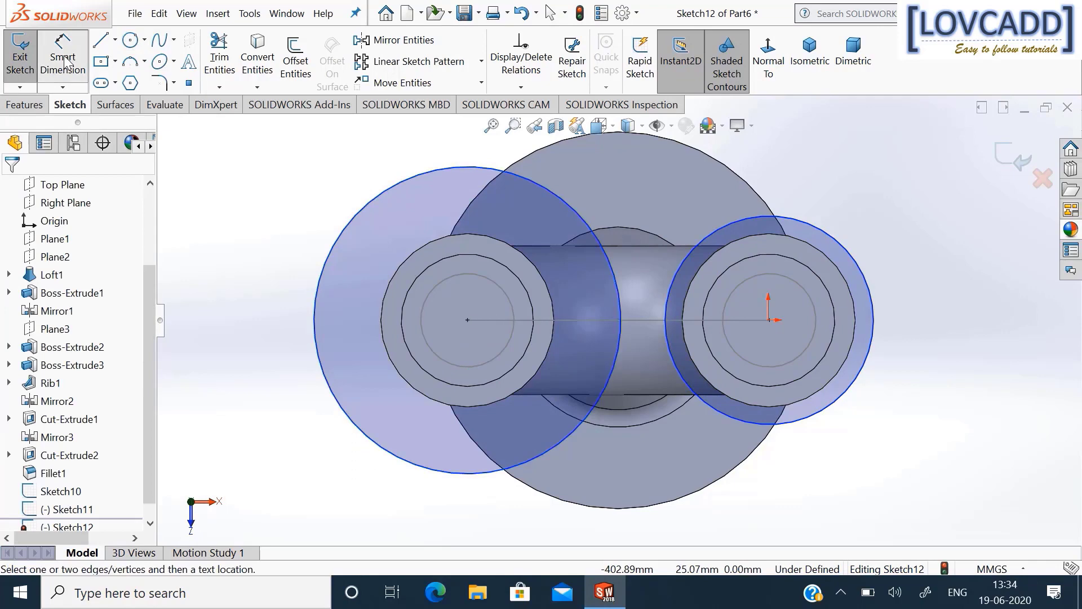
pyautogui.click(823, 228)
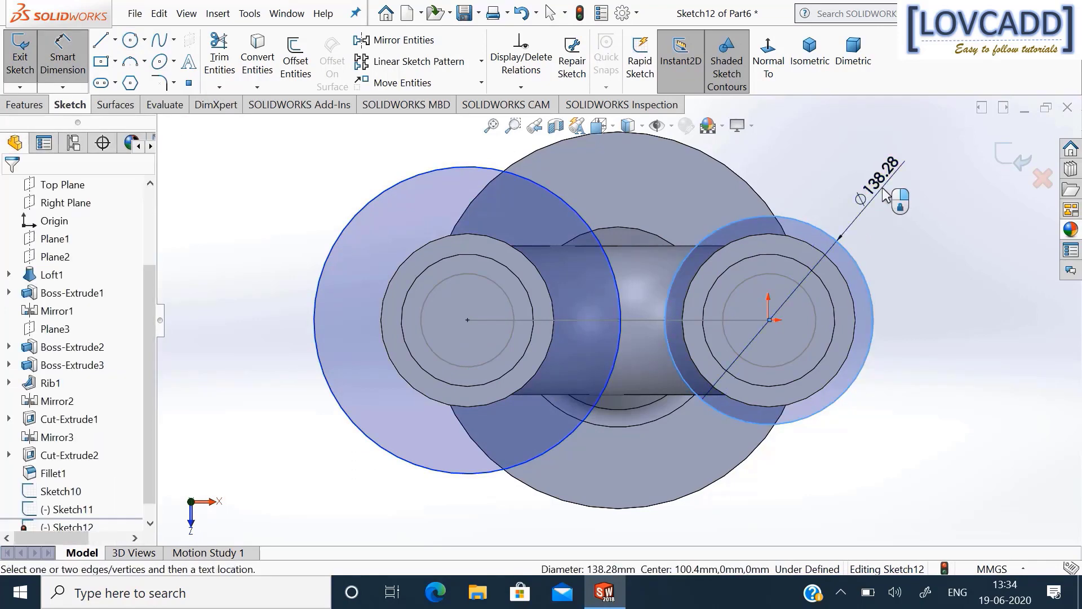
pyautogui.click(883, 195)
pyautogui.write('75')
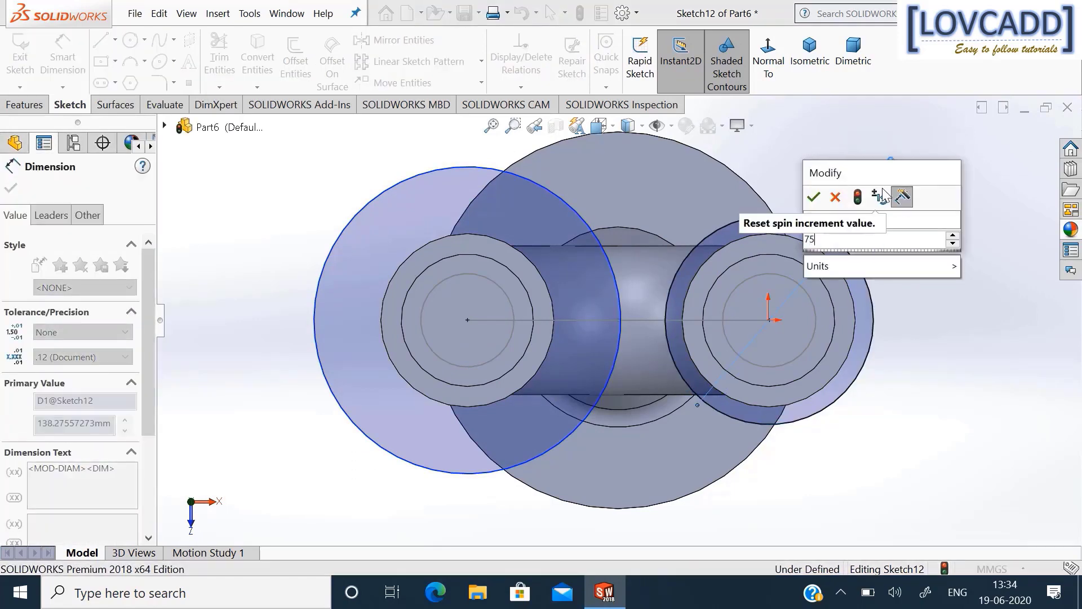
pyautogui.press('Return')
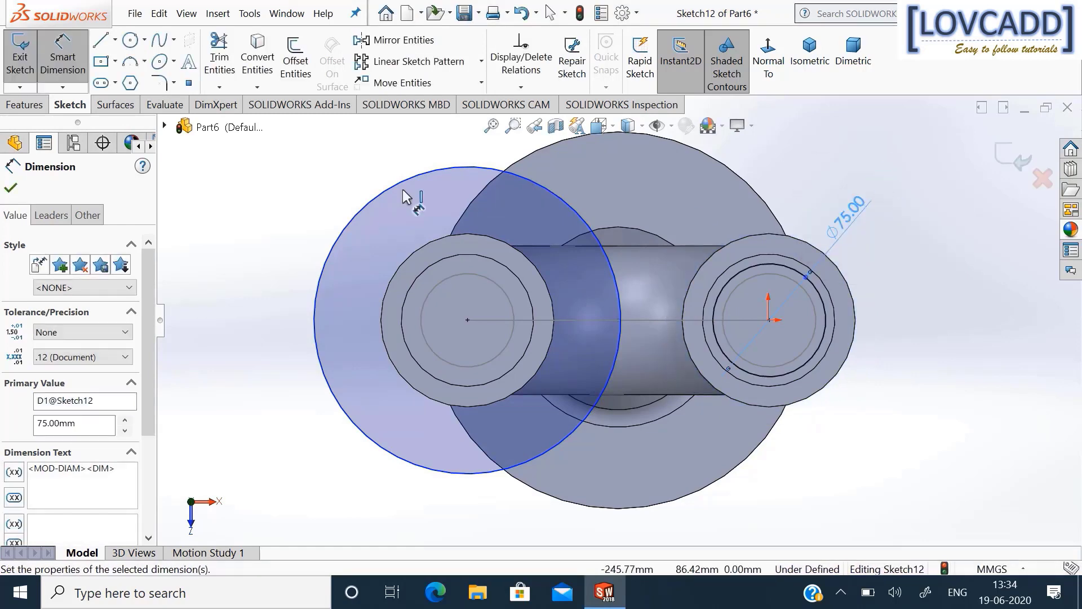
# Dimension the circle centred on the left leg to a diameter of 75 mm and exit the sketch.
pyautogui.click(366, 206)
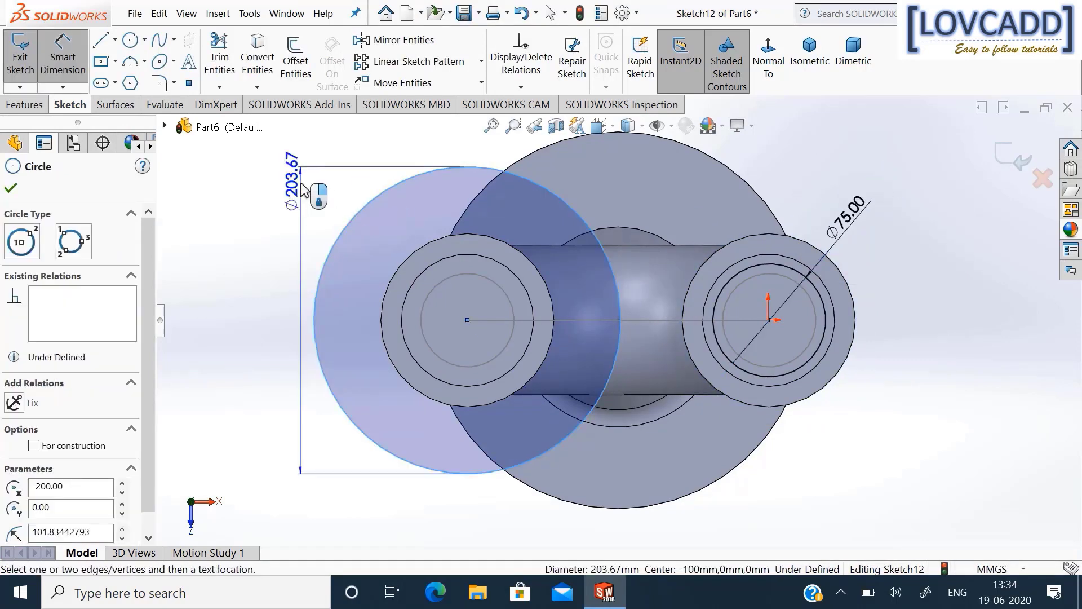
pyautogui.click(300, 162)
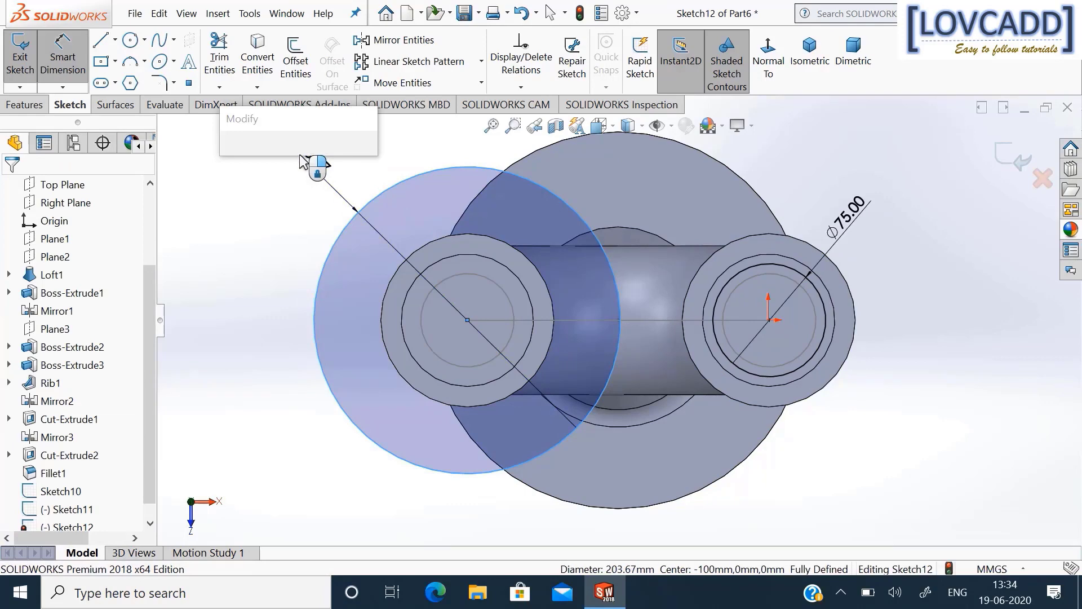
pyautogui.write('75')
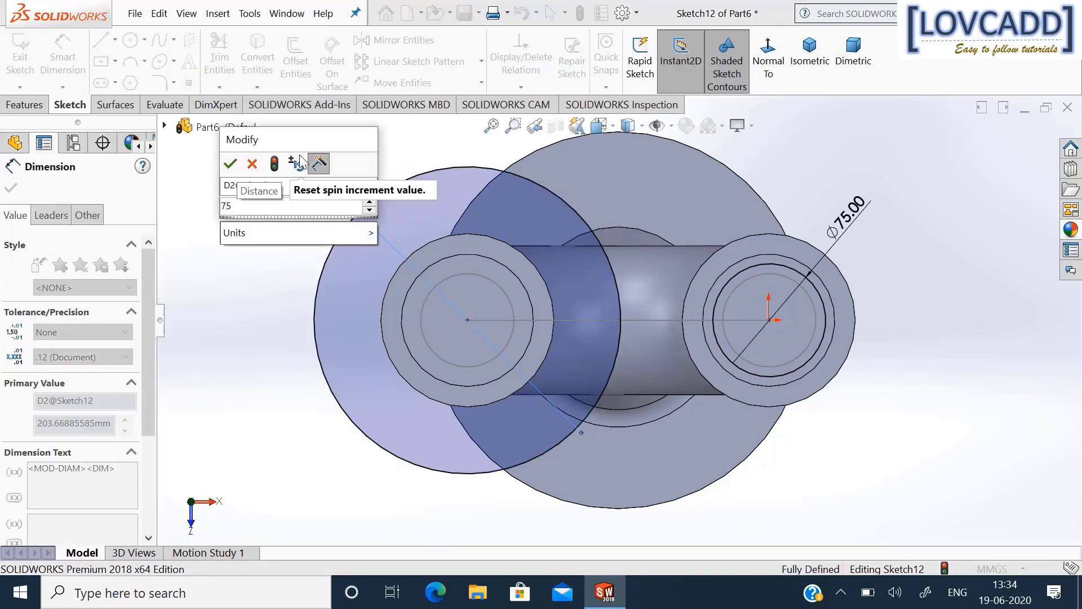
pyautogui.press('Return')
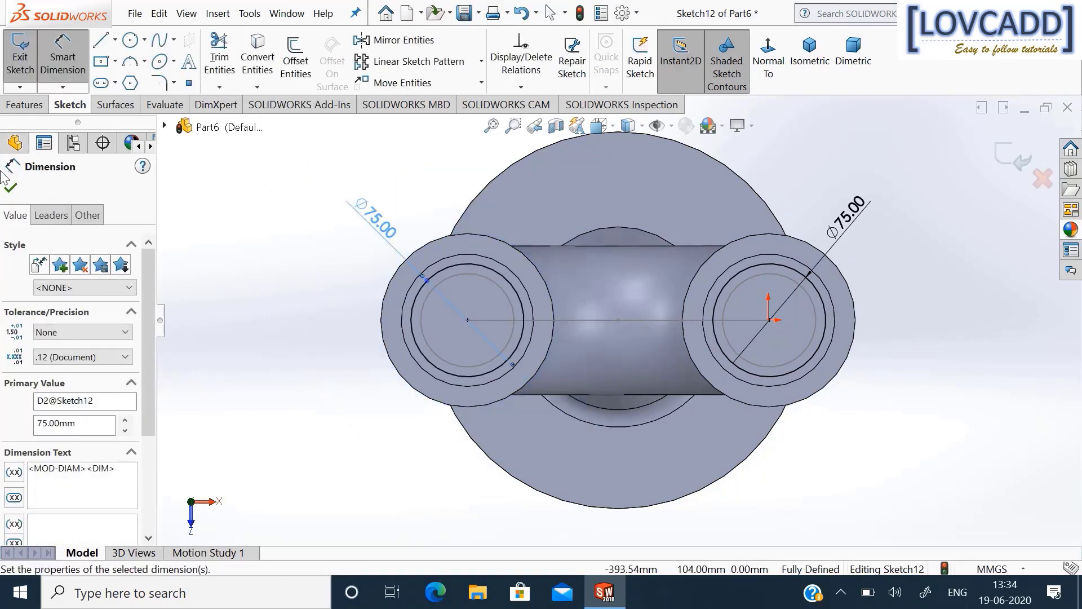
pyautogui.click(11, 188)
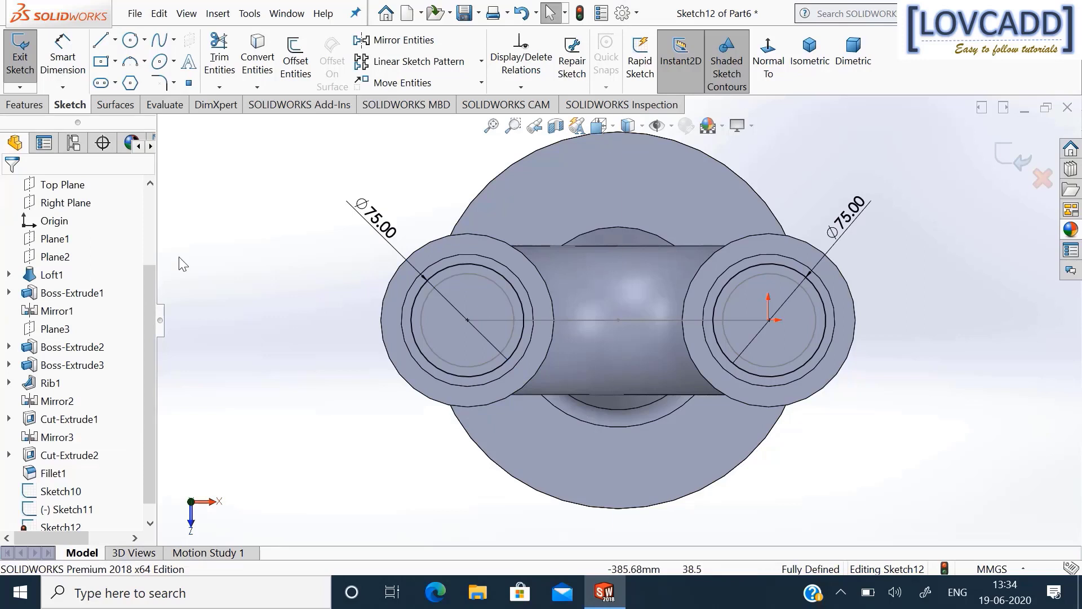
pyautogui.click(1012, 163)
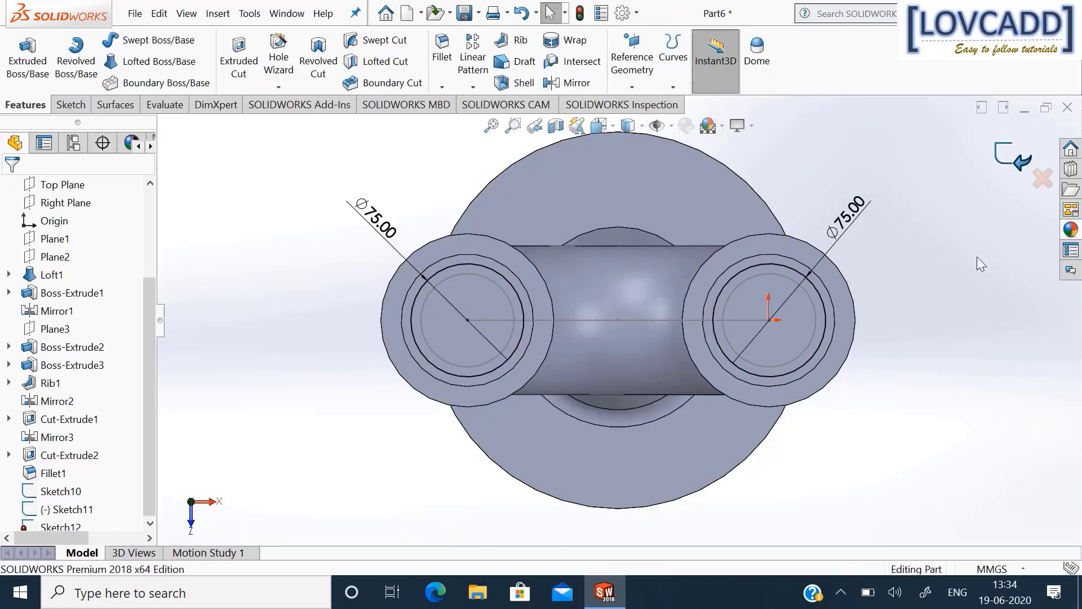
# Start a lofted cut in front view with the right leg's 62 mm and 75 mm circles as profiles, moving their connector points to the outer side.
pyautogui.click(192, 524)
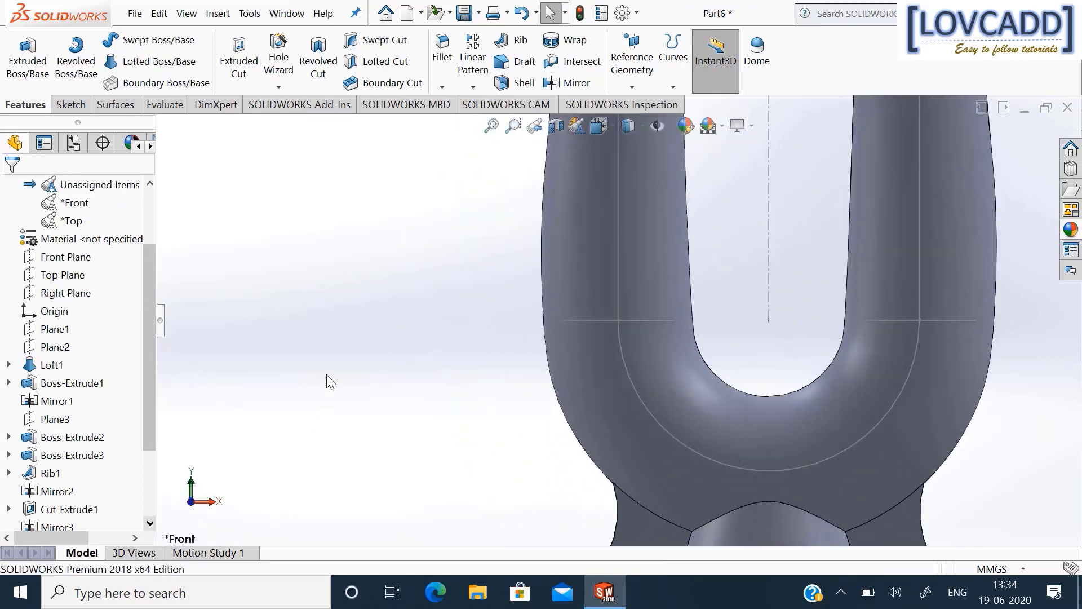
pyautogui.click(491, 126)
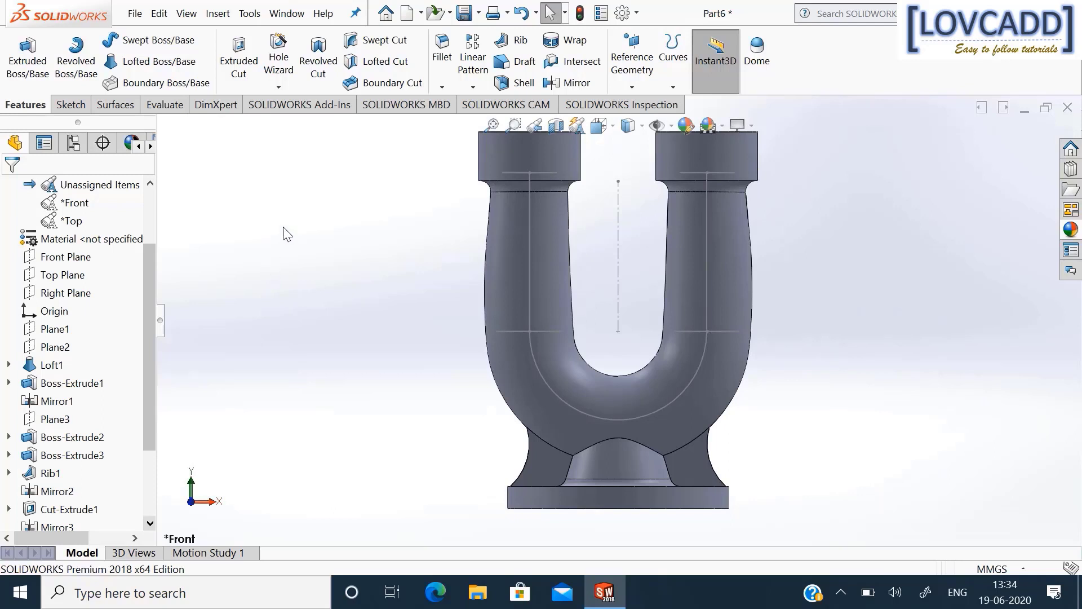
pyautogui.click(374, 66)
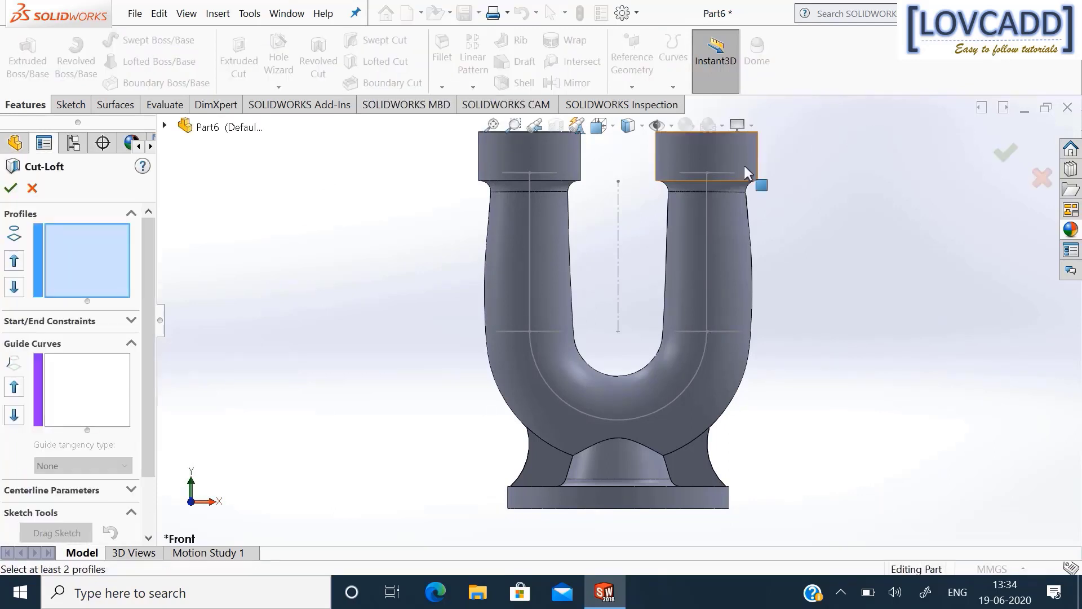
pyautogui.click(718, 172)
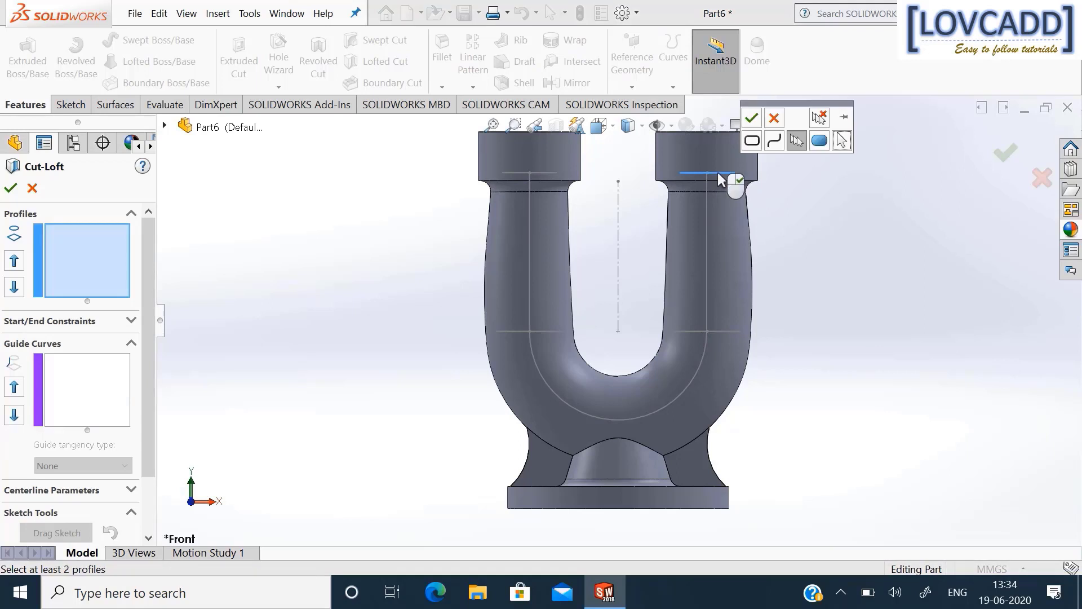
pyautogui.click(753, 119)
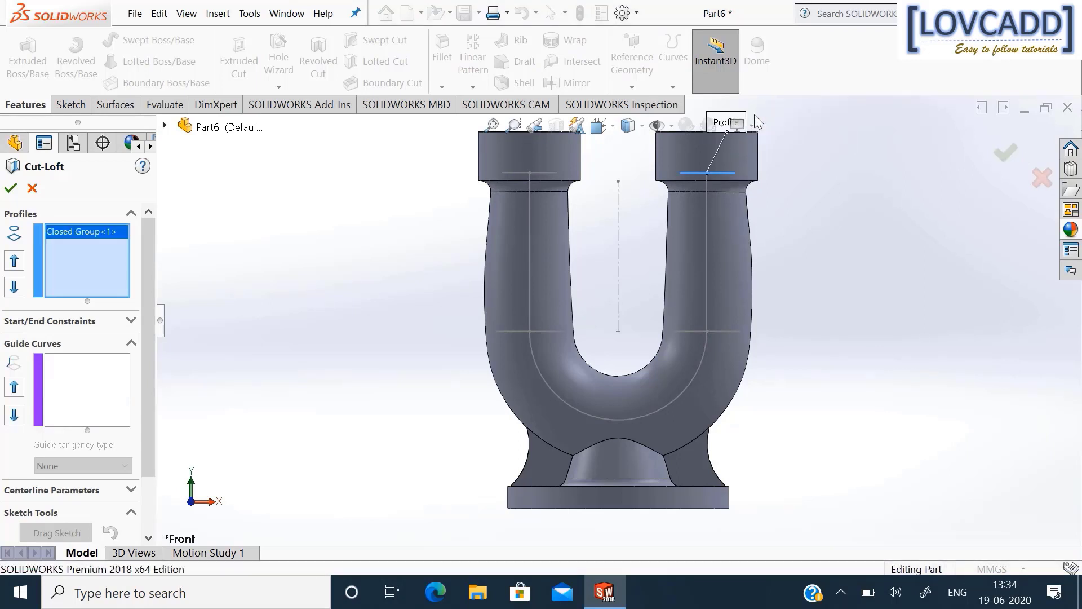
pyautogui.click(723, 330)
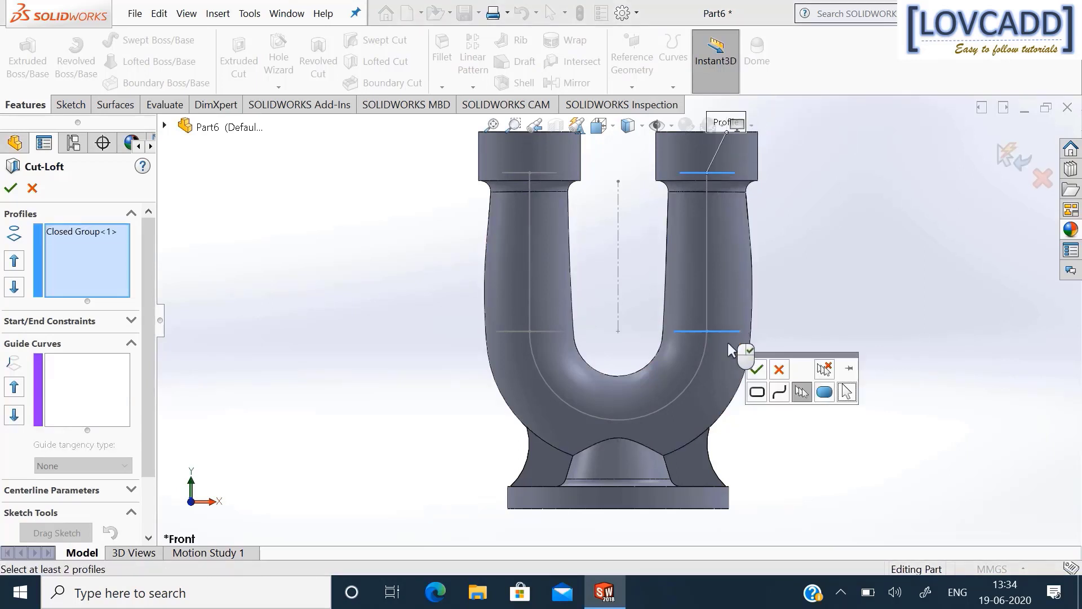
pyautogui.click(756, 367)
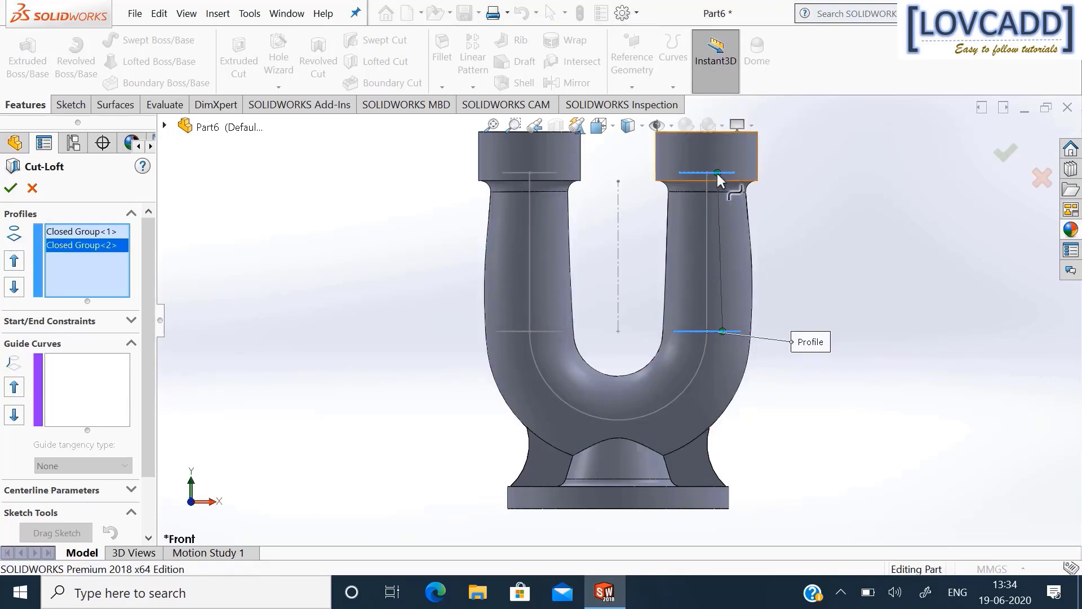
pyautogui.moveTo(717, 174); pyautogui.dragTo(734, 173)
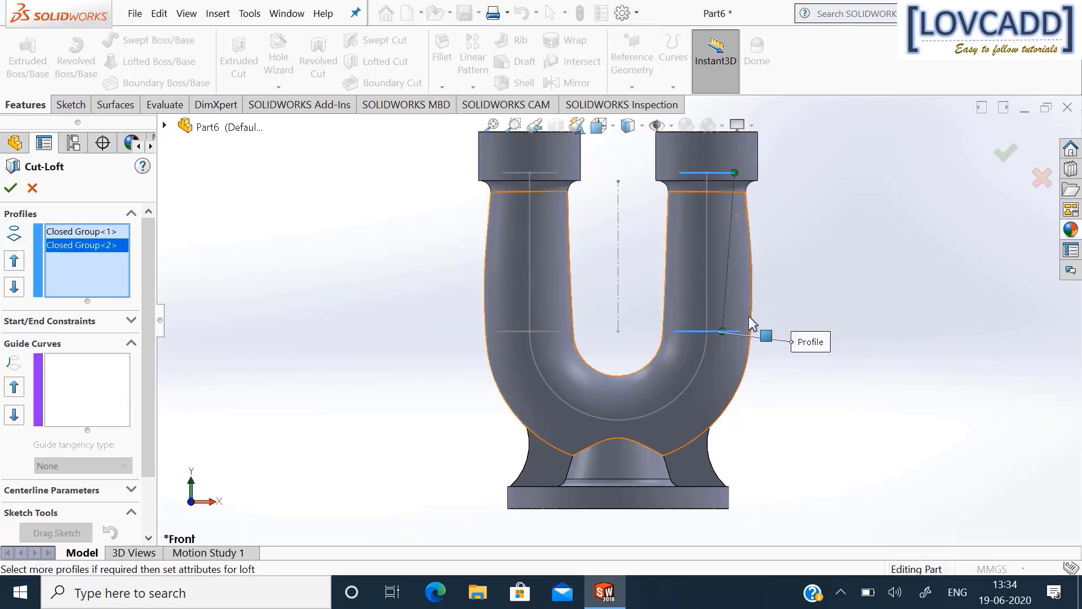
pyautogui.moveTo(723, 330); pyautogui.dragTo(742, 332)
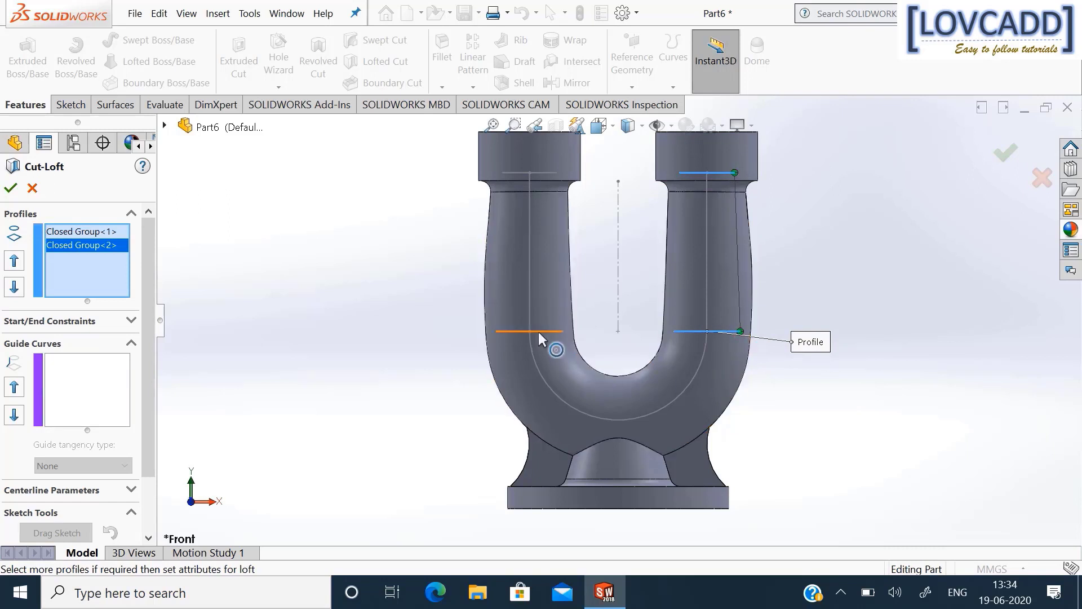
# Add the left leg's 75 mm and 62 mm circles as lofted cut profiles, moving their connector points to the outer side.
pyautogui.rightClick(563, 361)
pyautogui.click(574, 372)
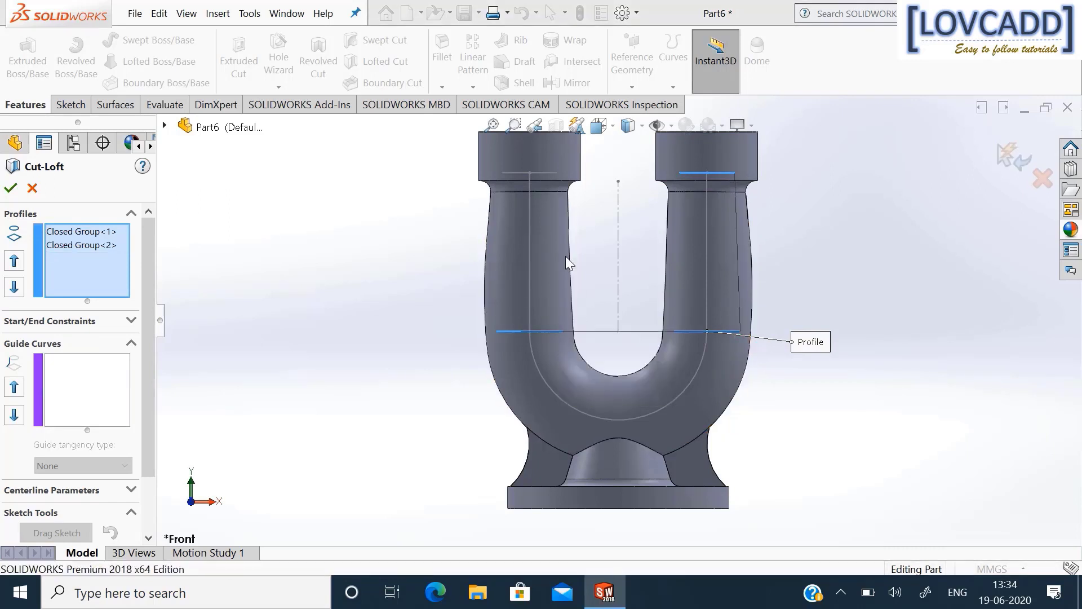
pyautogui.rightClick(538, 170)
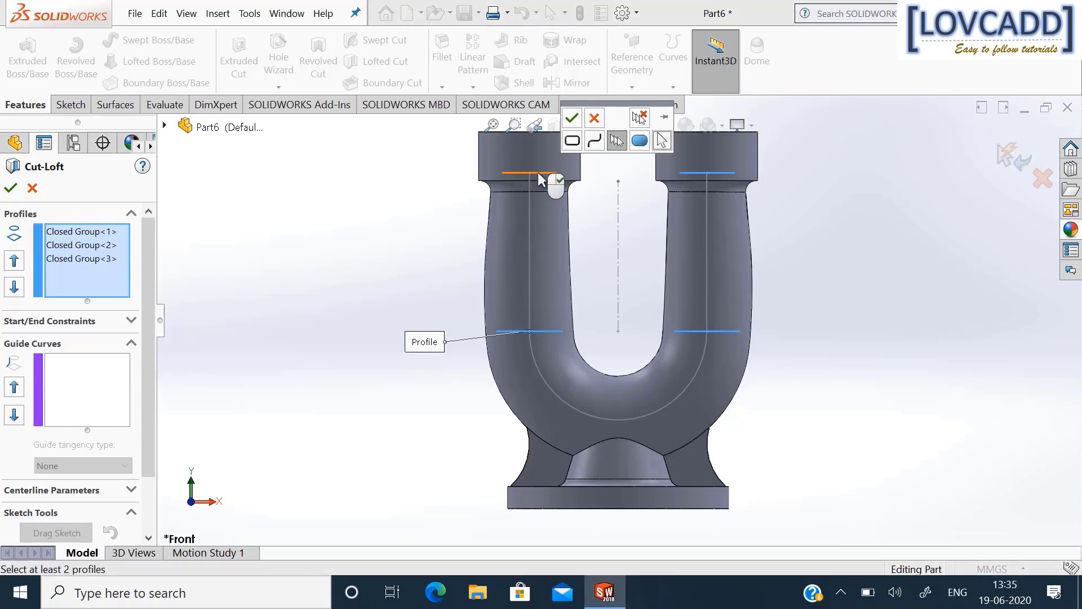
pyautogui.click(572, 120)
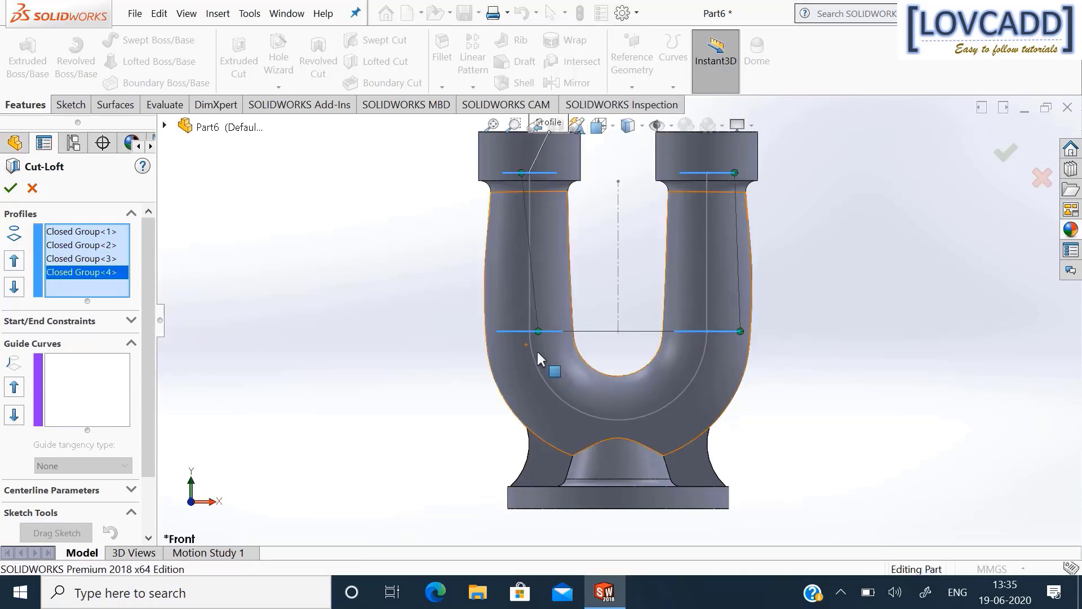
pyautogui.moveTo(539, 330); pyautogui.dragTo(498, 331)
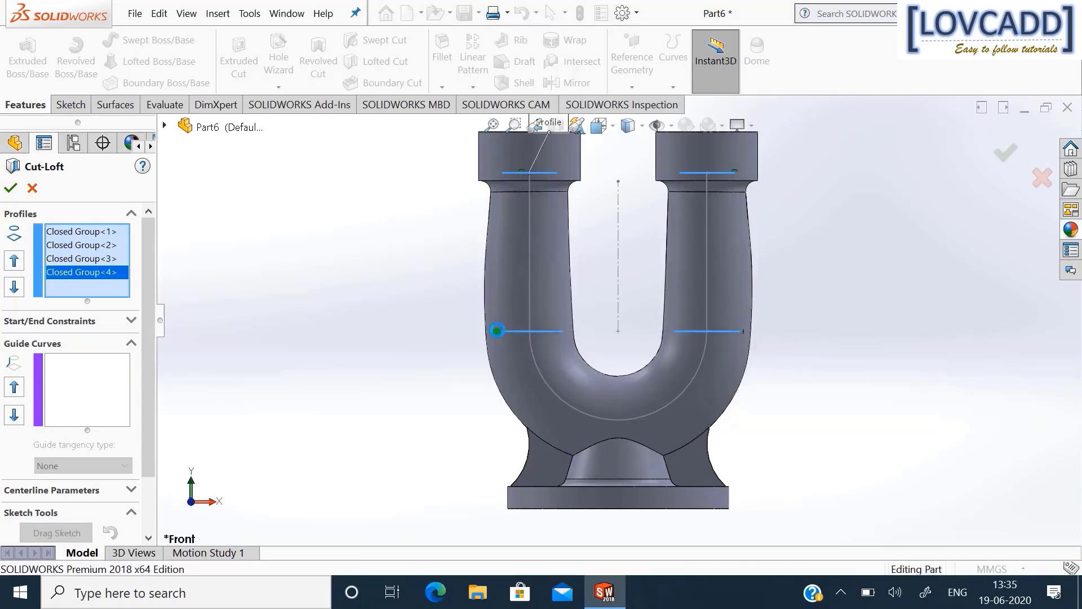
pyautogui.moveTo(520, 173); pyautogui.dragTo(505, 174)
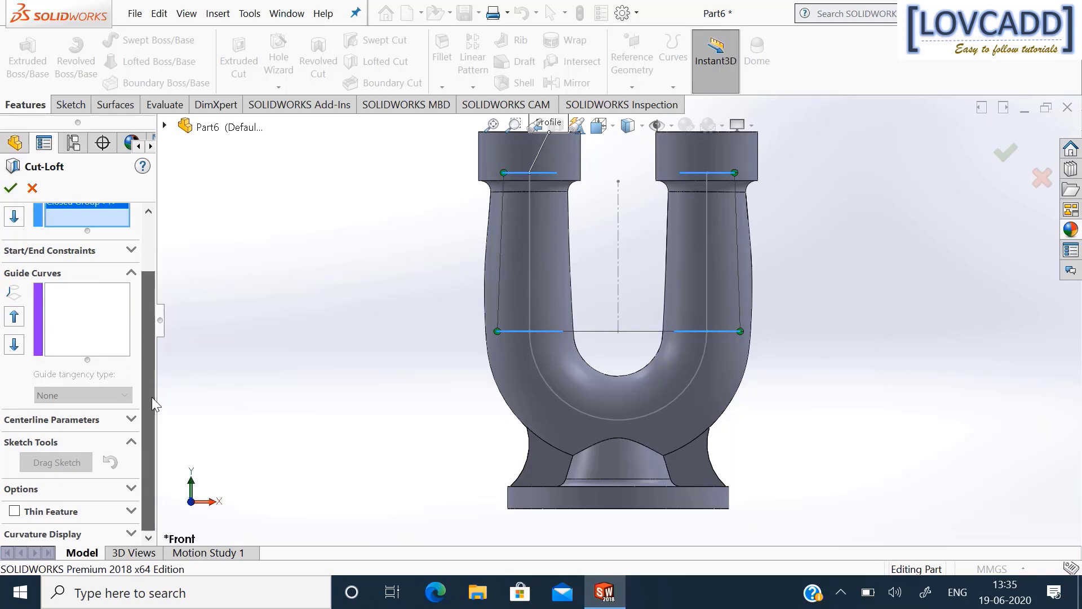
# Set the U-shaped path sketch as the loft's centerline and complete the lofted cut.
pyautogui.click(120, 423)
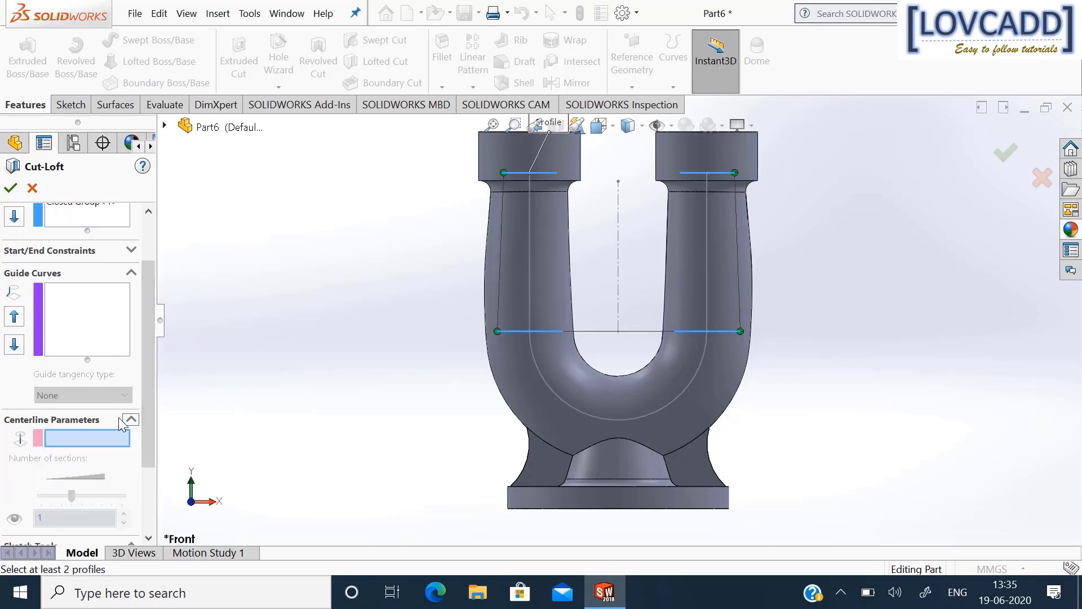
pyautogui.click(529, 249)
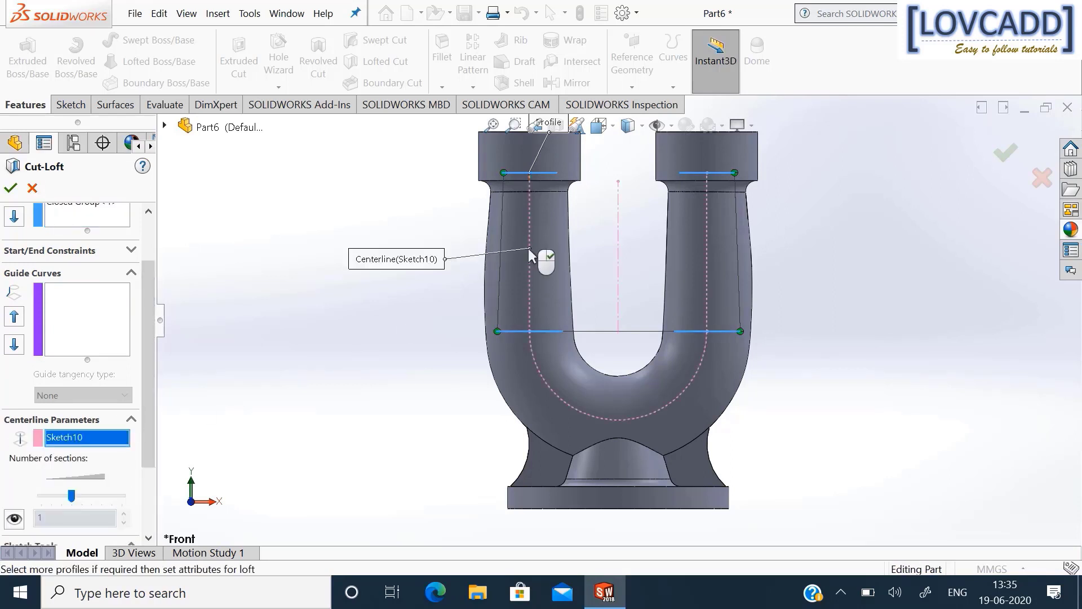
pyautogui.click(10, 189)
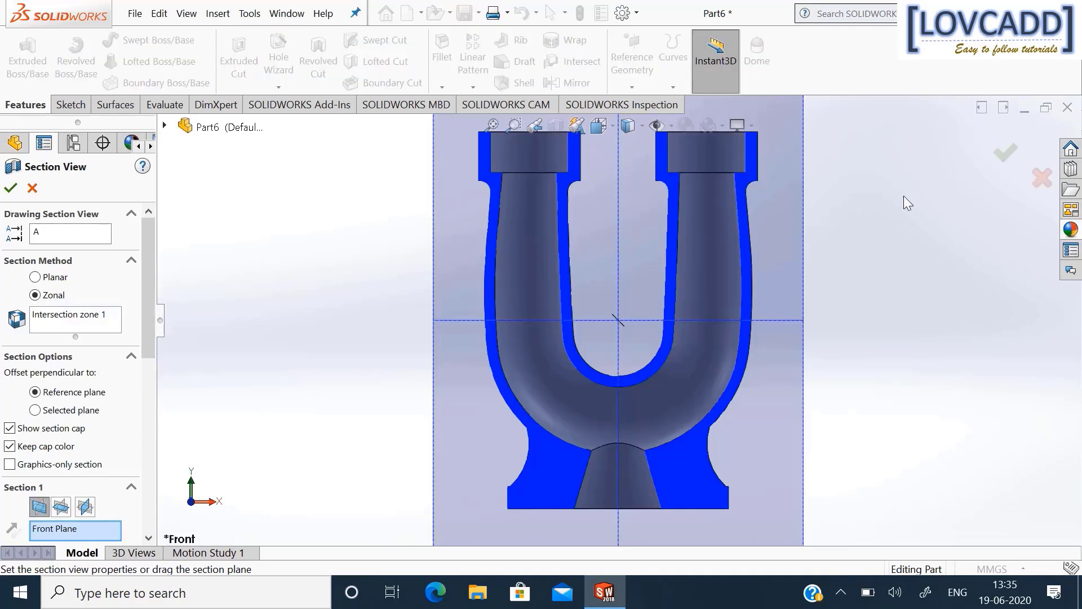
# Examine the hollowed passage in a section view along the Front Plane, close the section, and view the whole part from above.
pyautogui.click(996, 154)
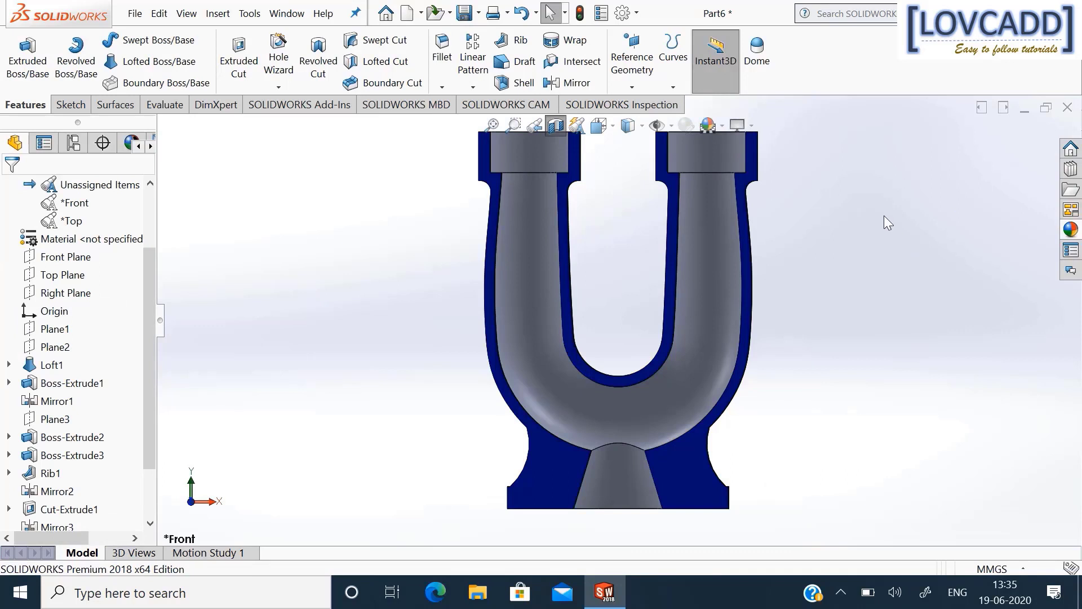
pyautogui.press('f')
pyautogui.click(555, 126)
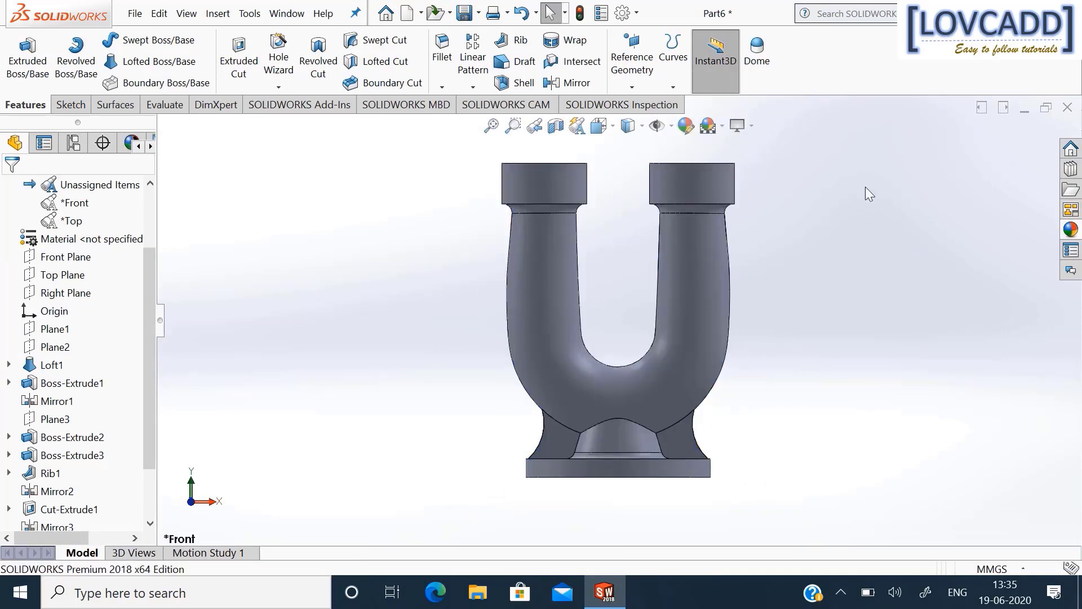
pyautogui.moveTo(865, 187); pyautogui.dragTo(881, 248, button='middle')
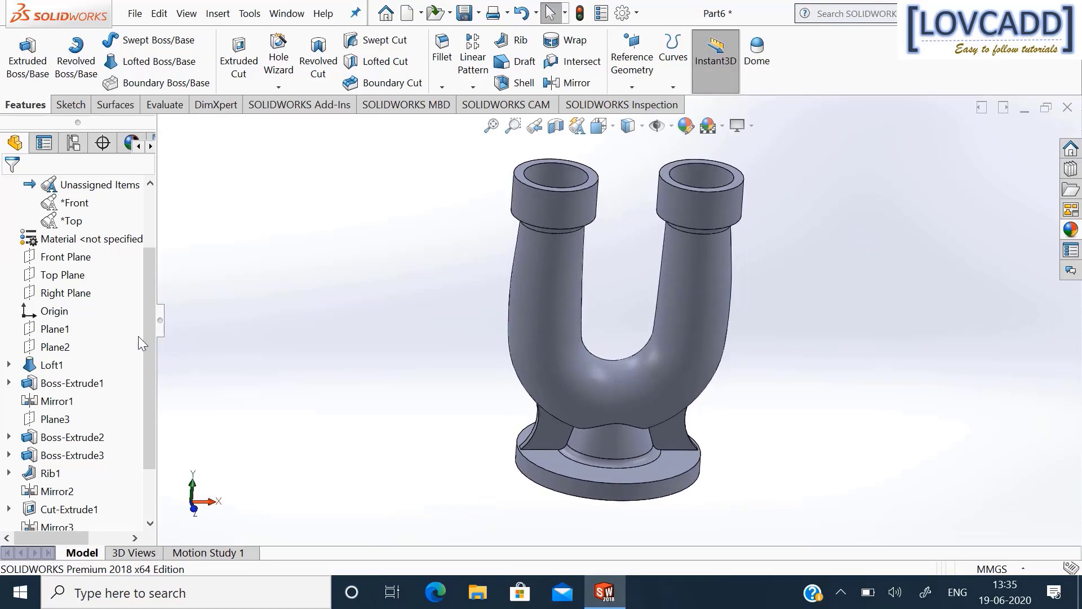
# Sketch a center rectangle on the Right Plane, centred about 92 mm above the origin, and align its centre vertically with the origin.
pyautogui.click(66, 293)
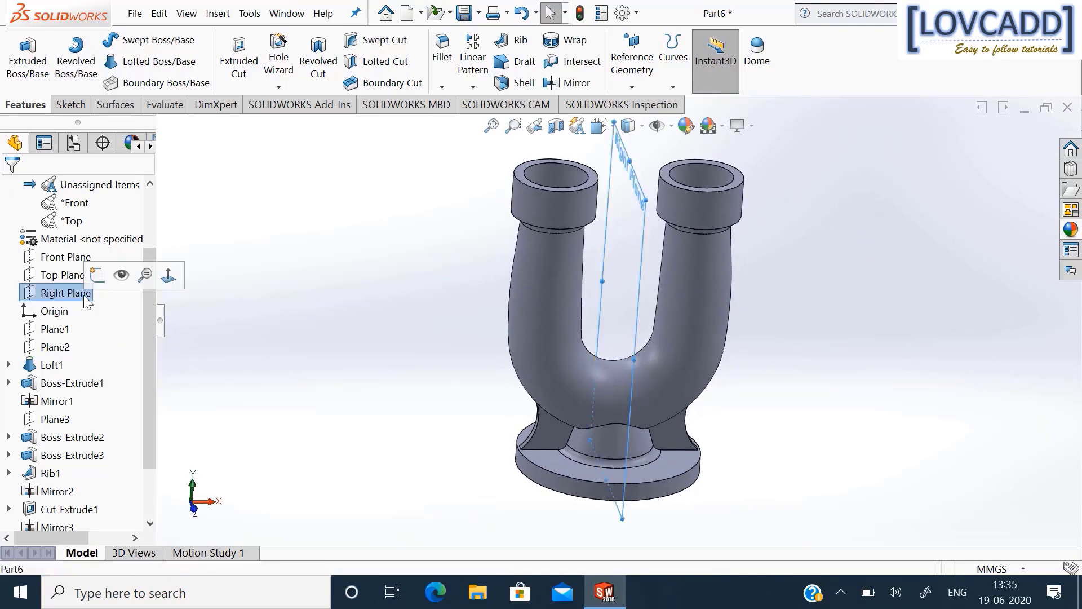
pyautogui.click(97, 275)
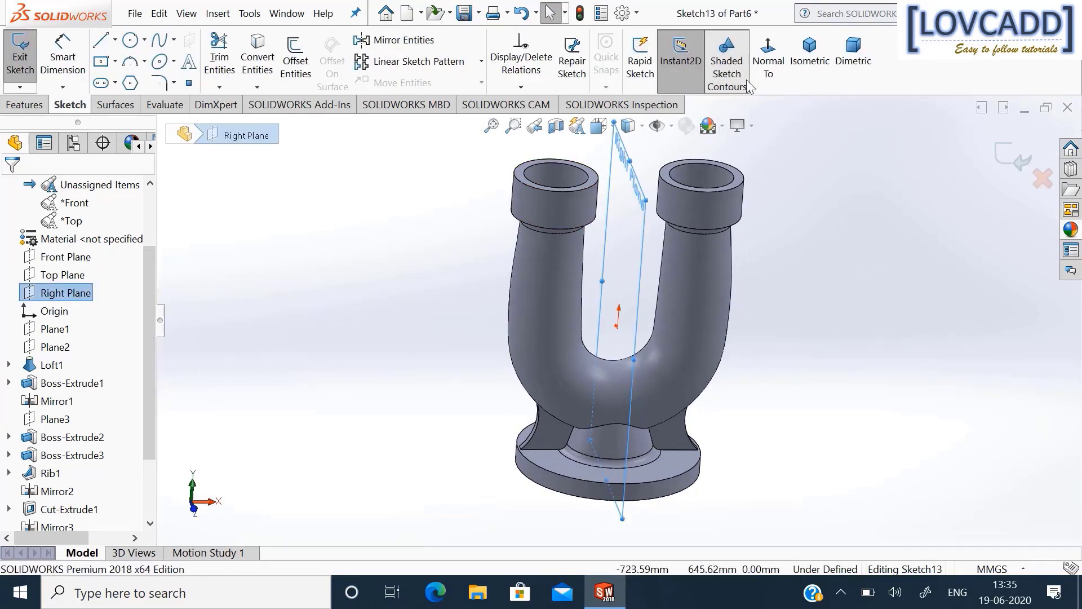
pyautogui.click(768, 62)
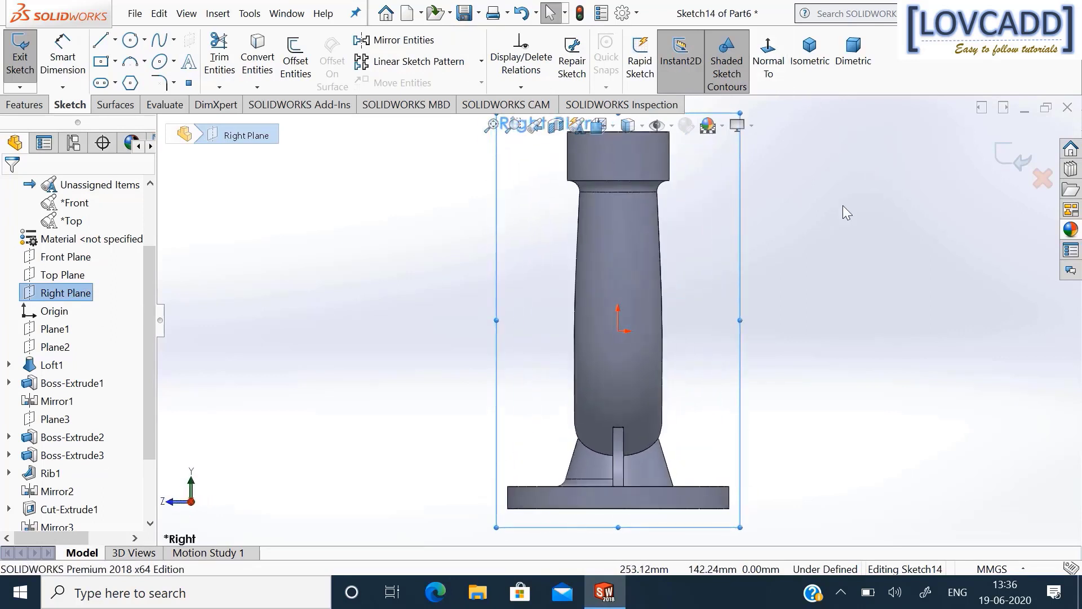
pyautogui.click(843, 205)
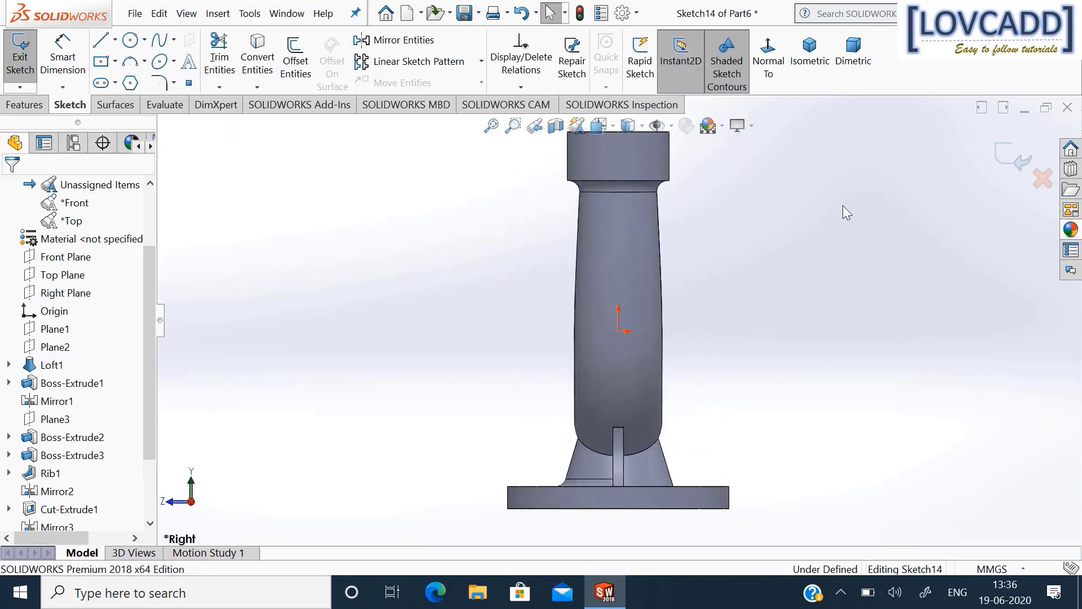
pyautogui.click(618, 249)
pyautogui.click(669, 269)
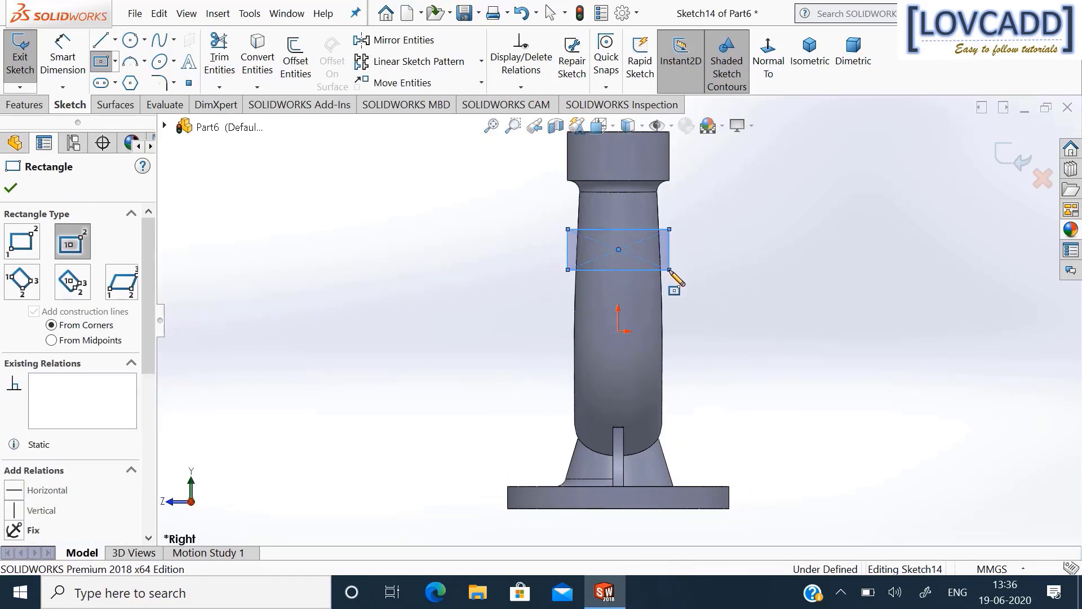
pyautogui.rightClick(678, 276)
pyautogui.click(689, 285)
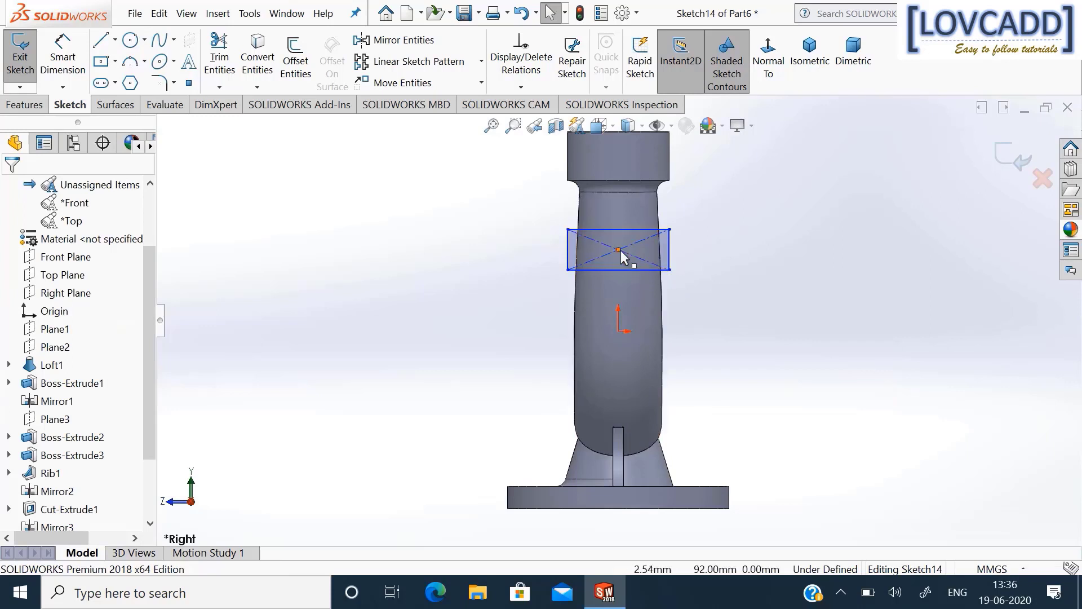
pyautogui.keyDown('ctrl'); pyautogui.click(619, 333); pyautogui.keyUp('ctrl')
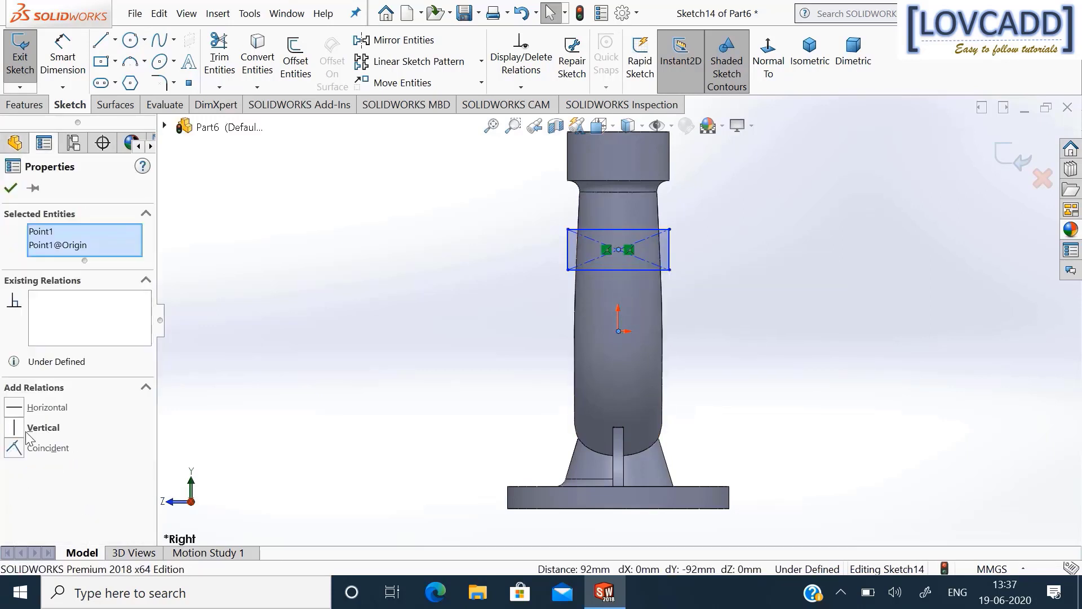
pyautogui.click(10, 189)
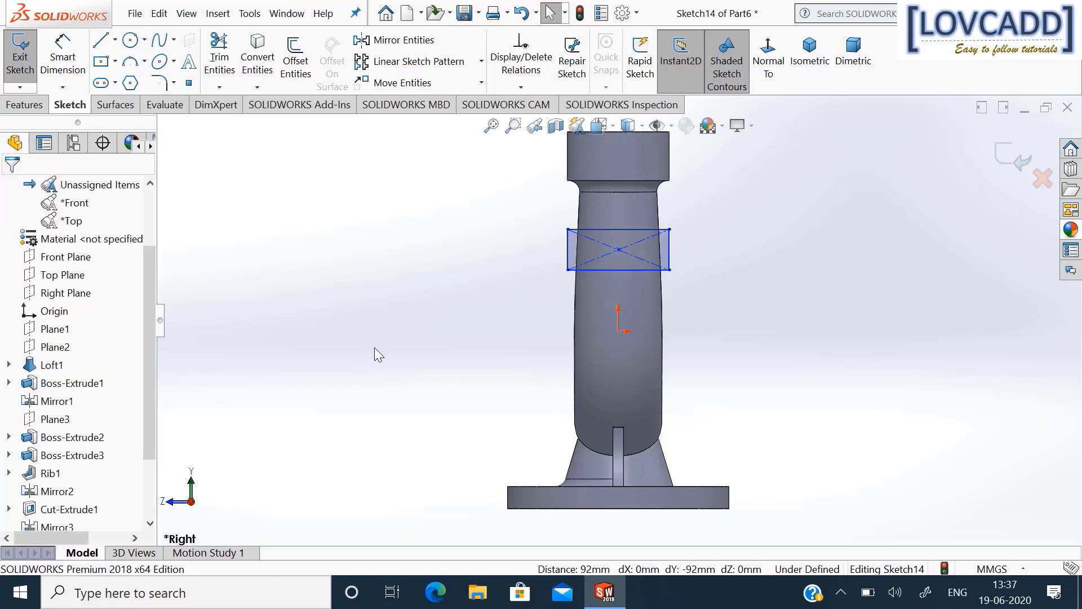
# Dimension the height from the base's bottom edge to the rectangle's lower corner as 200 mm.
pyautogui.click(62, 57)
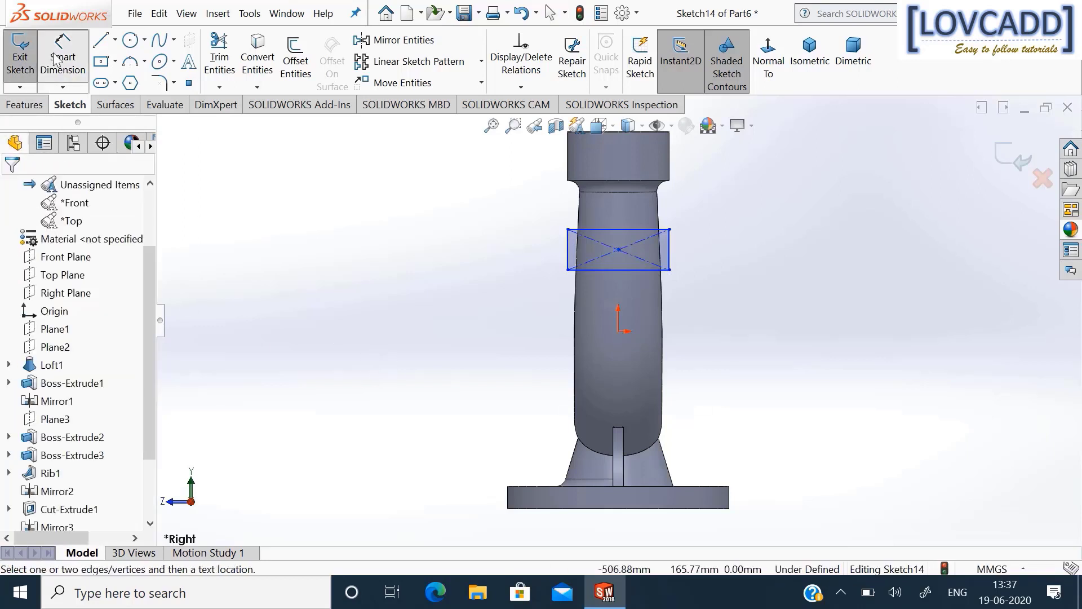
pyautogui.click(551, 510)
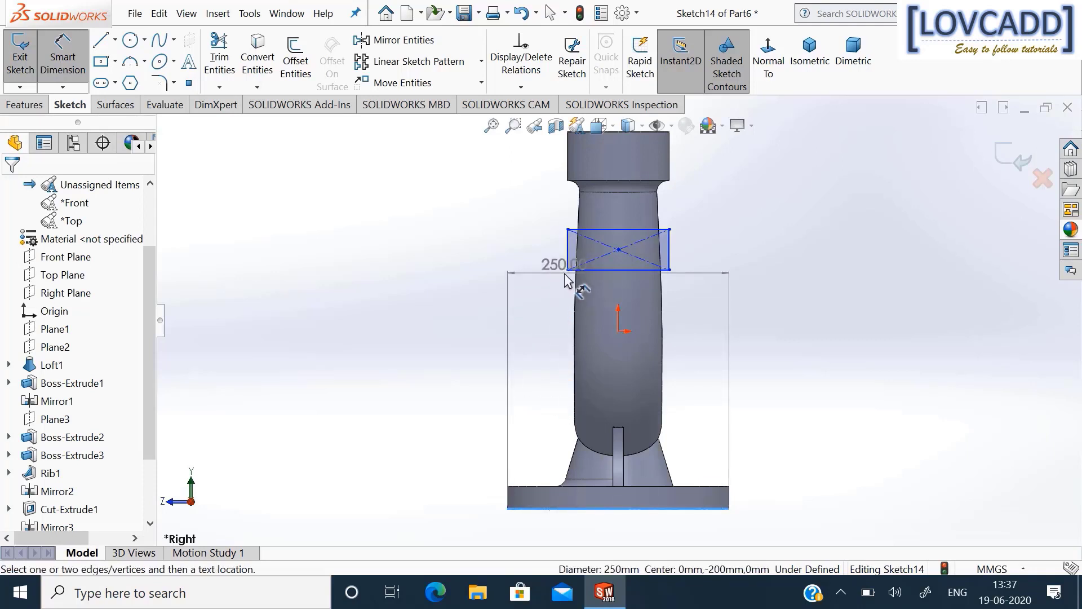
pyautogui.click(567, 269)
pyautogui.click(482, 346)
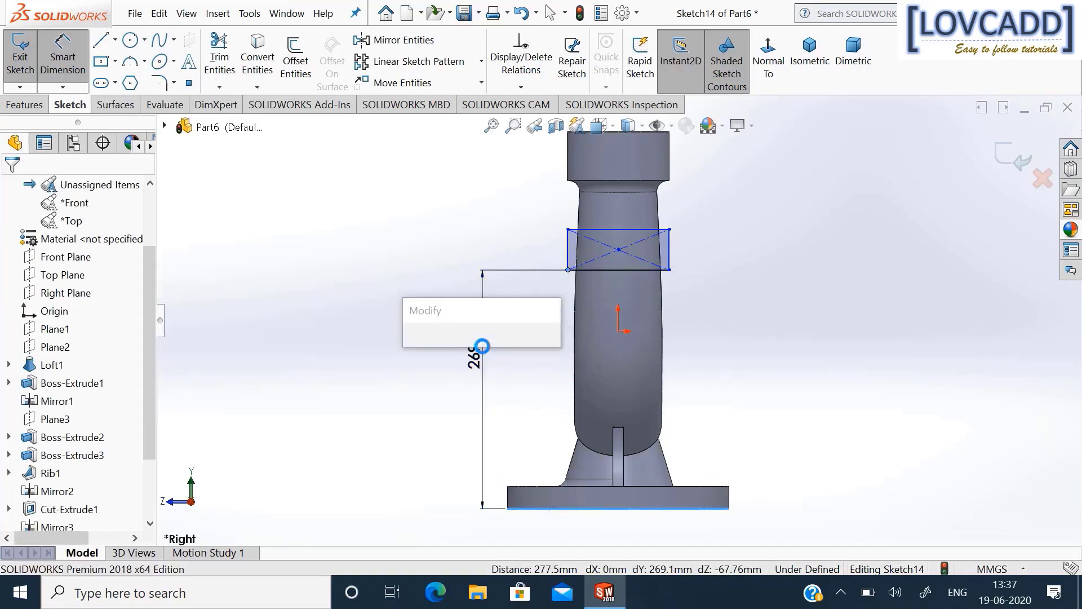
pyautogui.write('2')
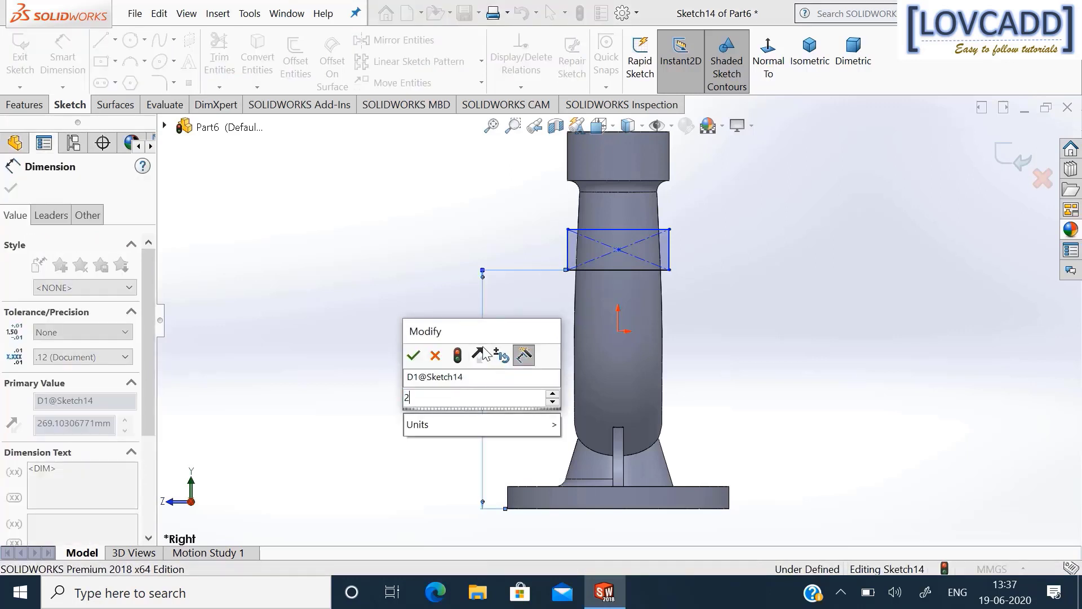
pyautogui.write('00')
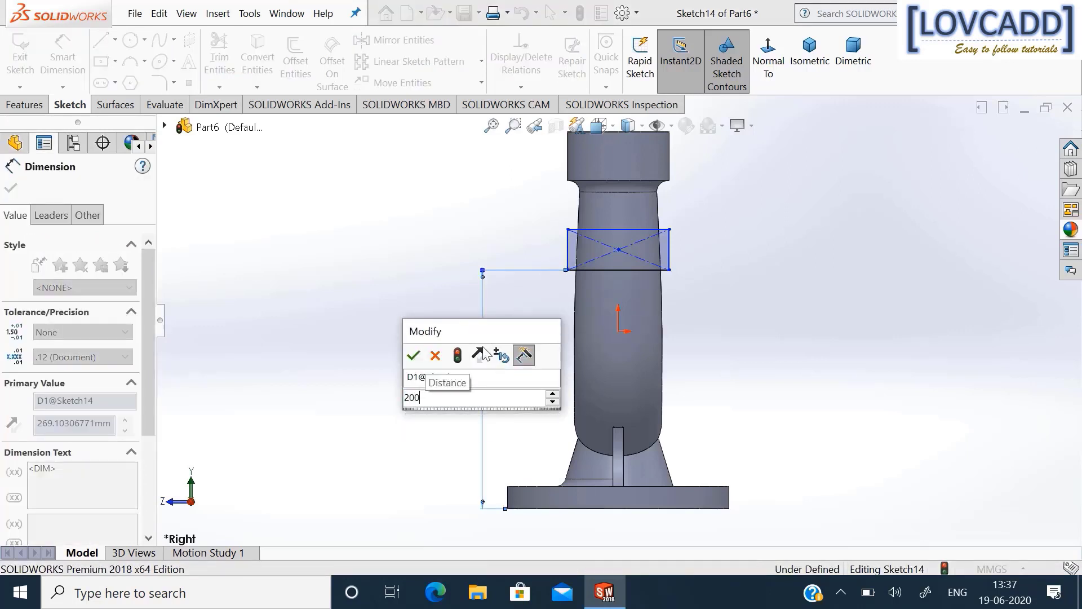
# Set the rectangle's lower edge 200 mm above the base flange's underside and its width to 64 mm.
pyautogui.press('Return')
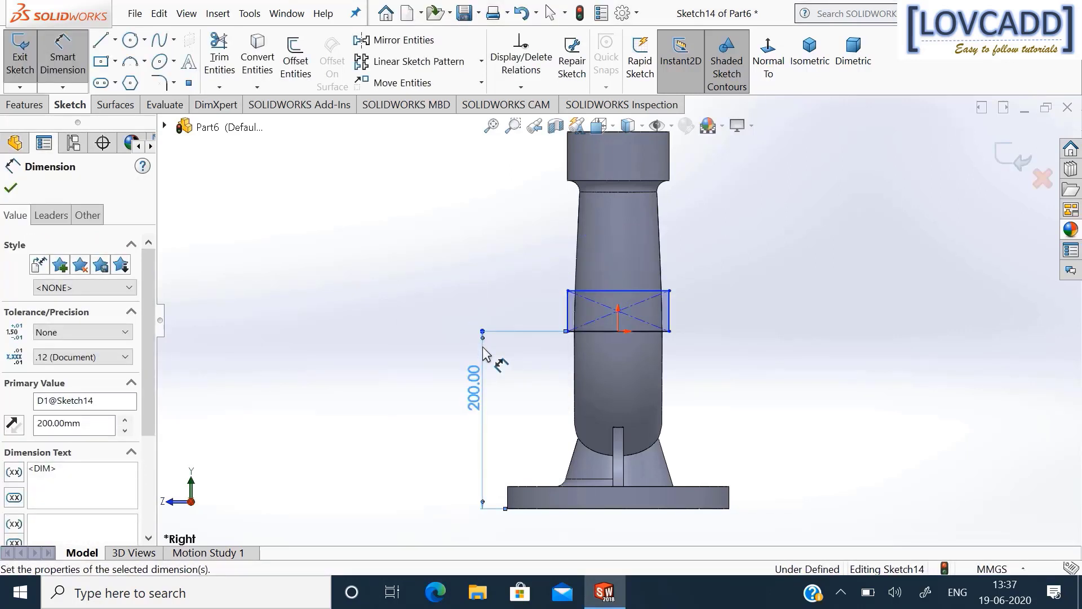
pyautogui.press('Escape')
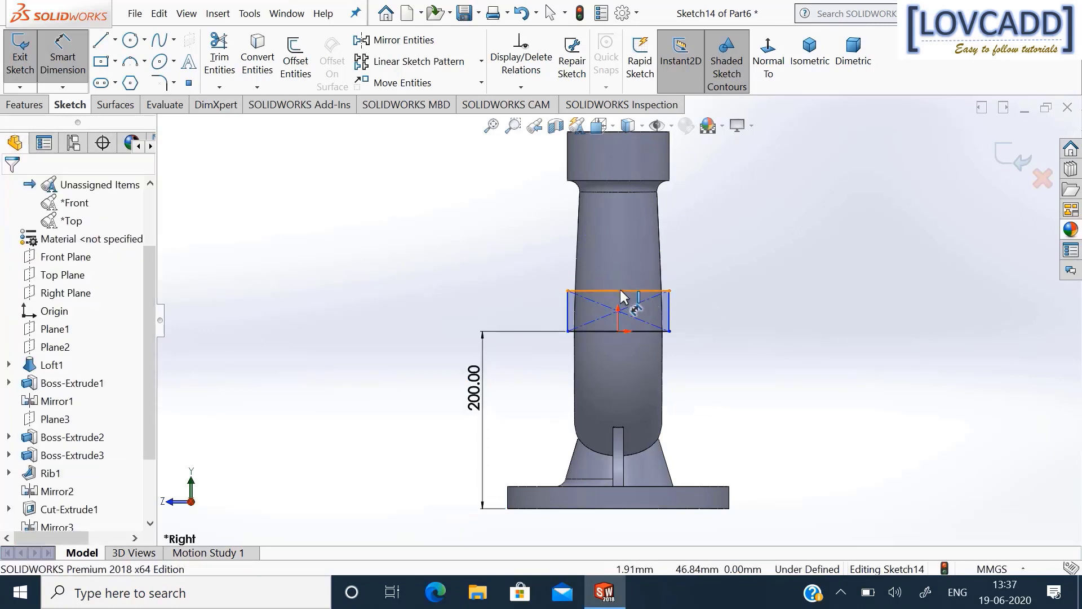
pyautogui.click(621, 291)
pyautogui.click(621, 259)
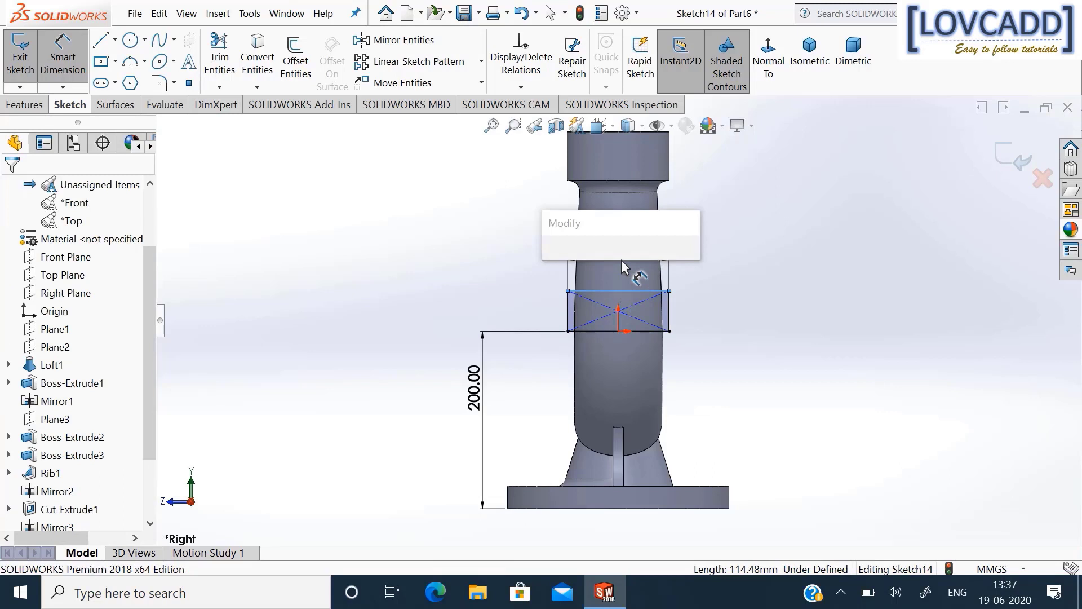
pyautogui.write('64')
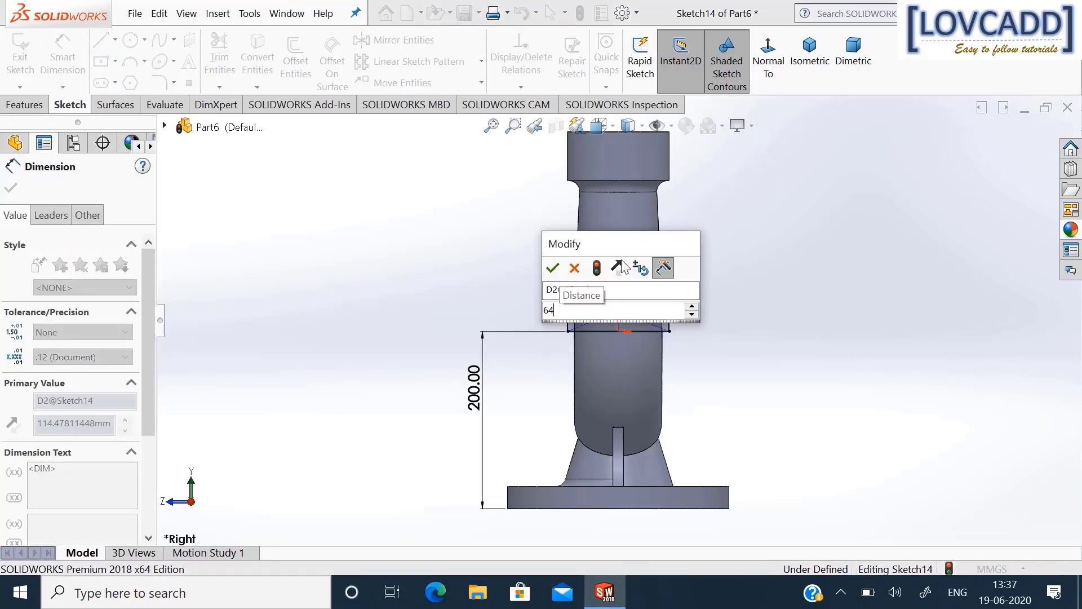
pyautogui.press('Return')
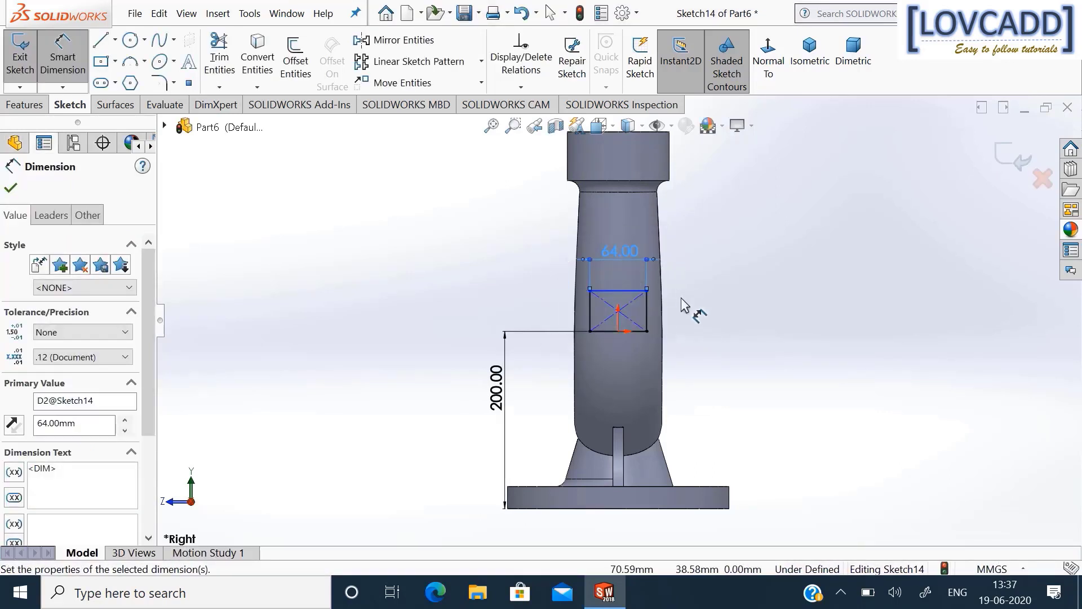
# Dimension the rectangle's height as 20 mm and finish dimensioning.
pyautogui.click(648, 313)
pyautogui.click(699, 315)
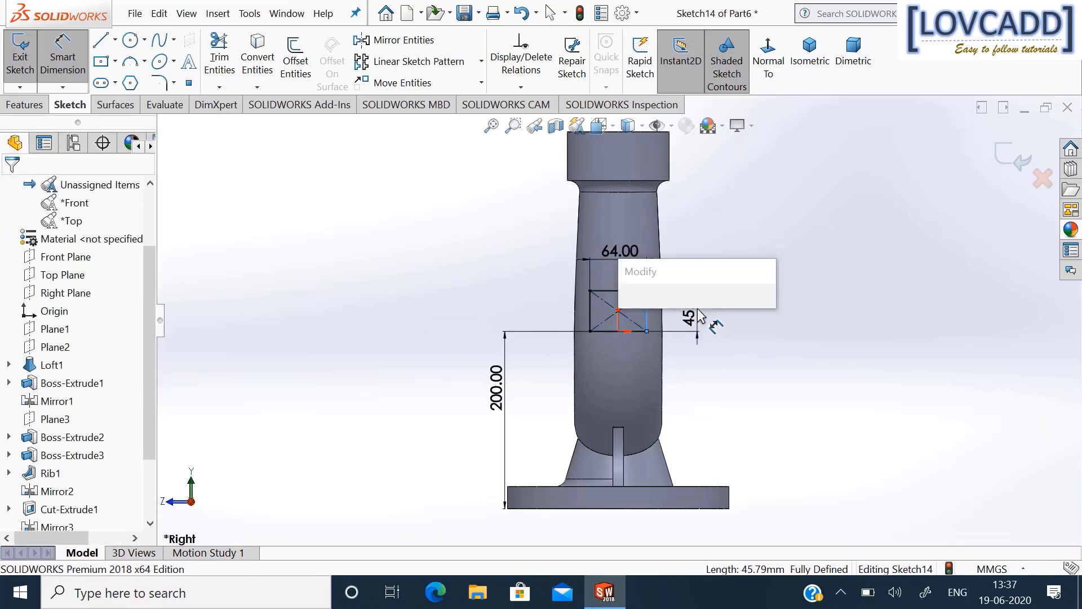
pyautogui.write('20')
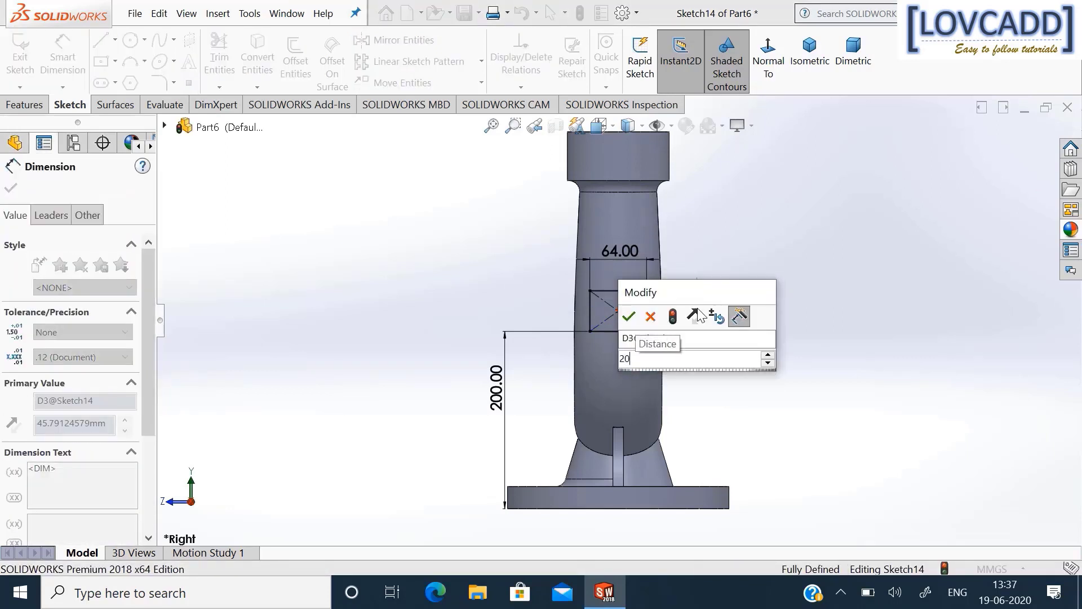
pyautogui.press('Return')
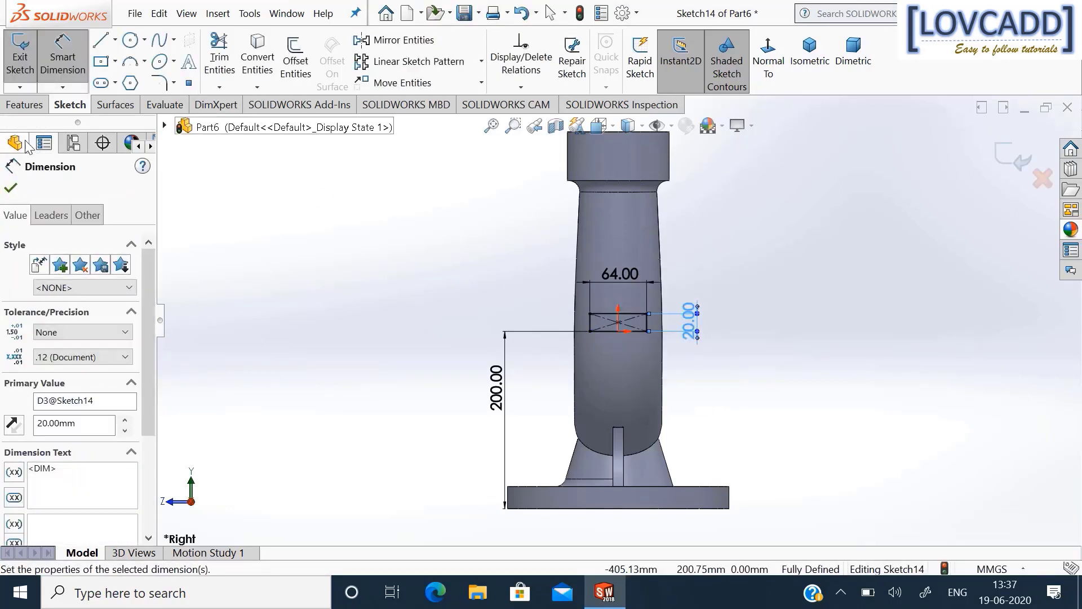
pyautogui.click(11, 189)
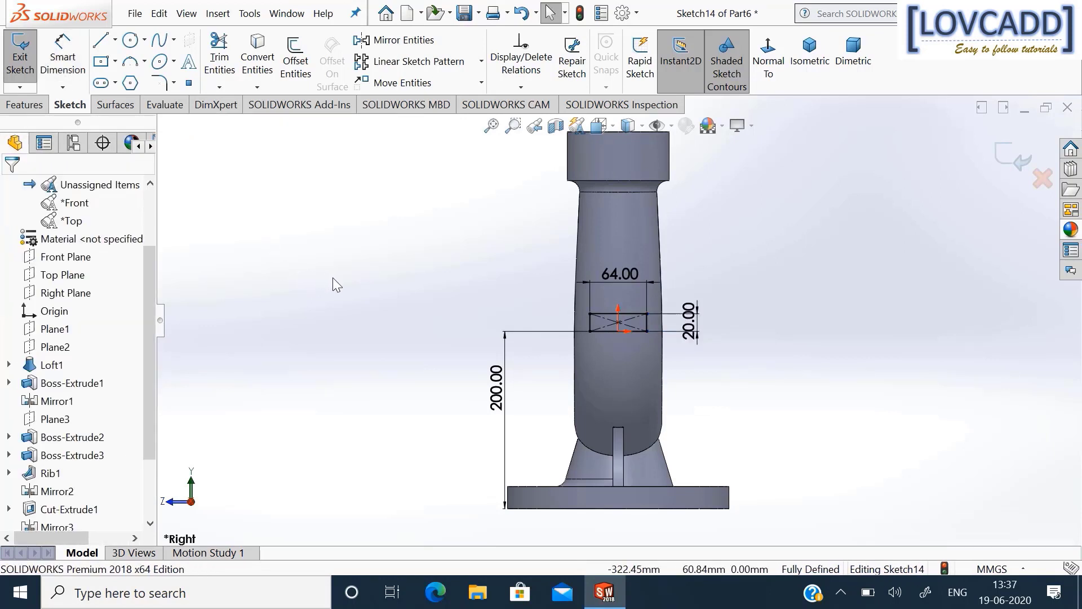
# Extrude the rectangle as a boss Up To Surface, ending at the U-shaped pipe's outer face on one leg.
pyautogui.moveTo(333, 277); pyautogui.dragTo(261, 296, button='middle')
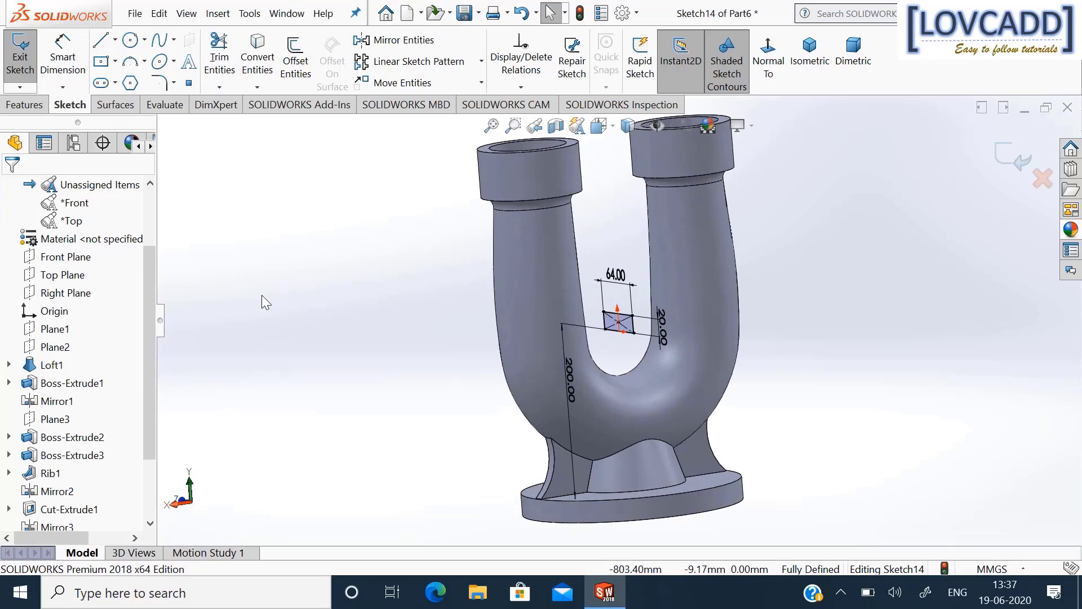
pyautogui.click(25, 105)
pyautogui.click(27, 56)
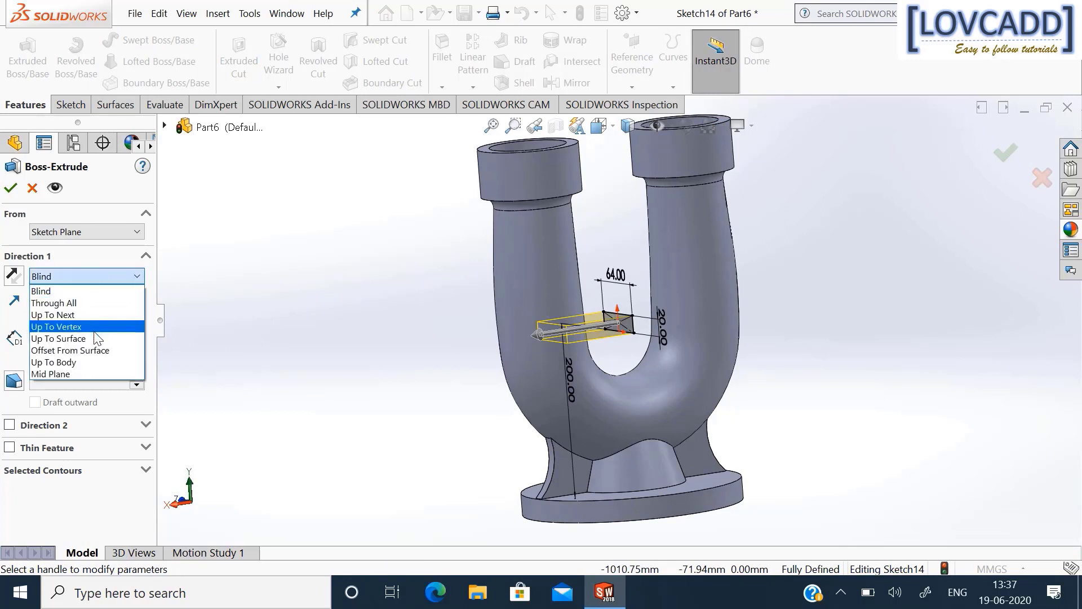
pyautogui.click(57, 337)
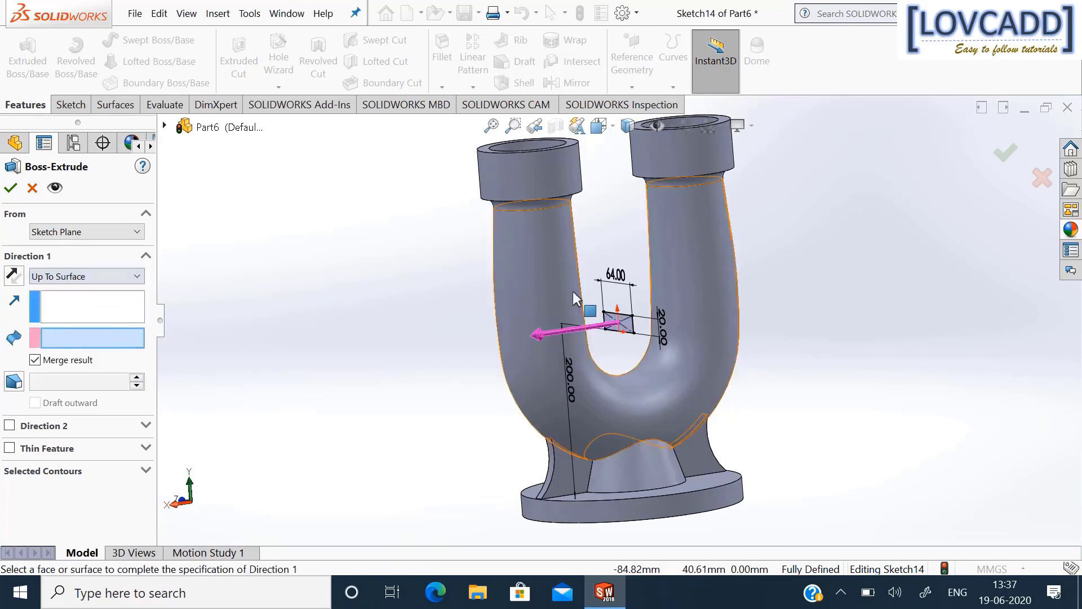
pyautogui.click(683, 249)
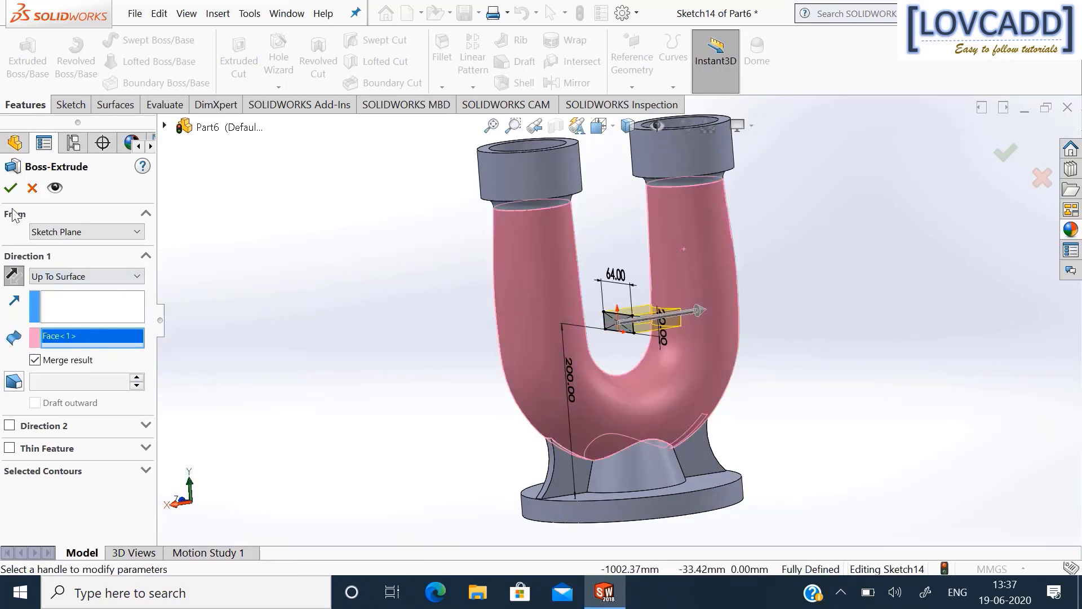
pyautogui.click(10, 190)
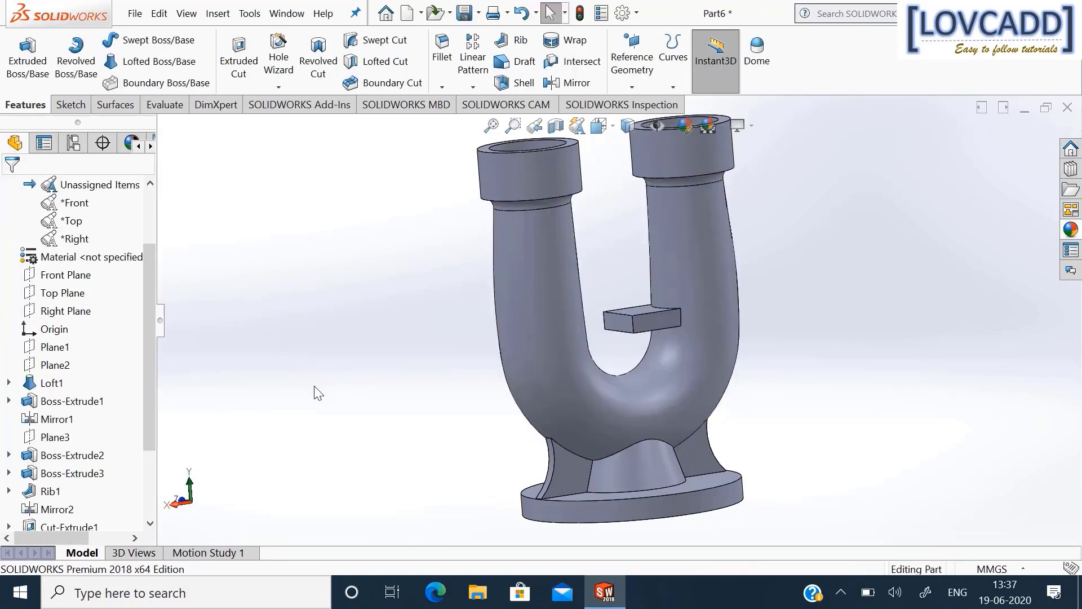
# Mirror the extruded block about the Right Plane so it bridges both pipe legs.
pyautogui.moveTo(314, 391)
pyautogui.mouseDown(button='middle')
pyautogui.moveTo(300, 393)
pyautogui.moveTo(316, 403)
pyautogui.mouseUp(button='middle')
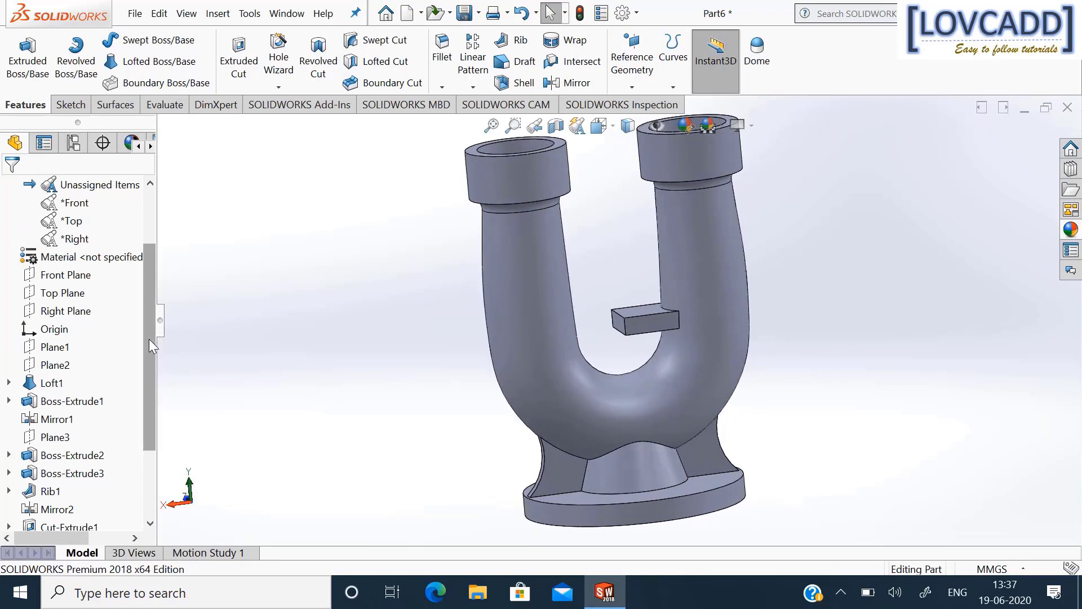
pyautogui.click(78, 318)
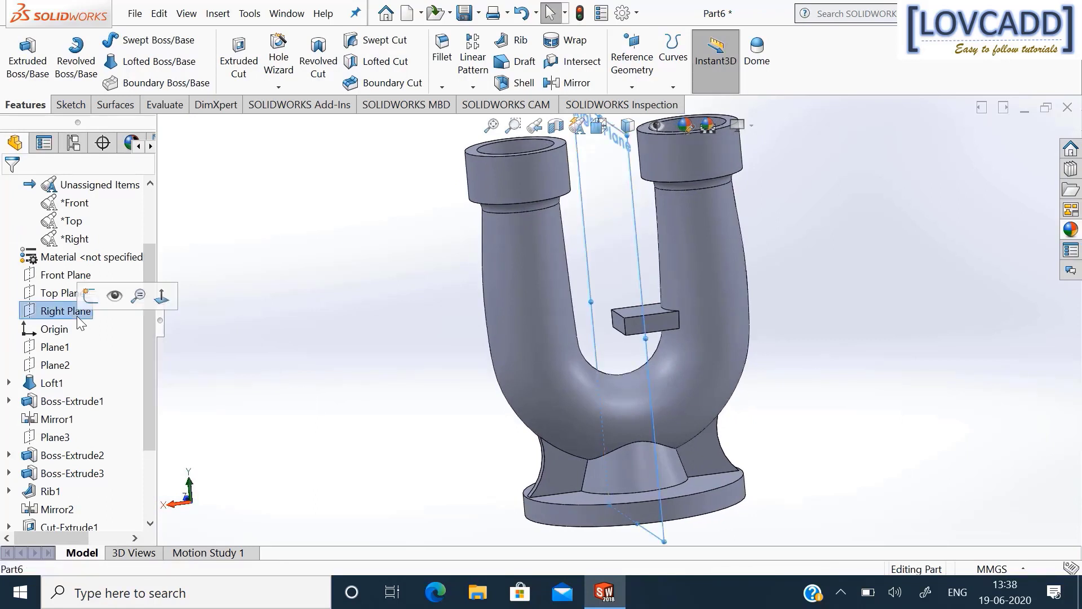
pyautogui.click(575, 83)
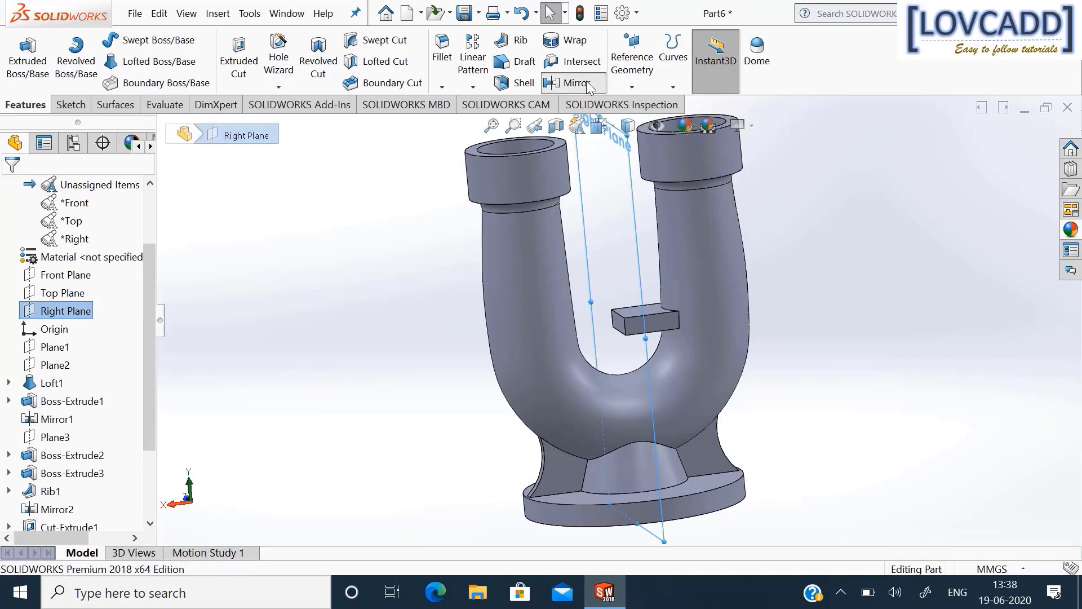
pyautogui.click(674, 330)
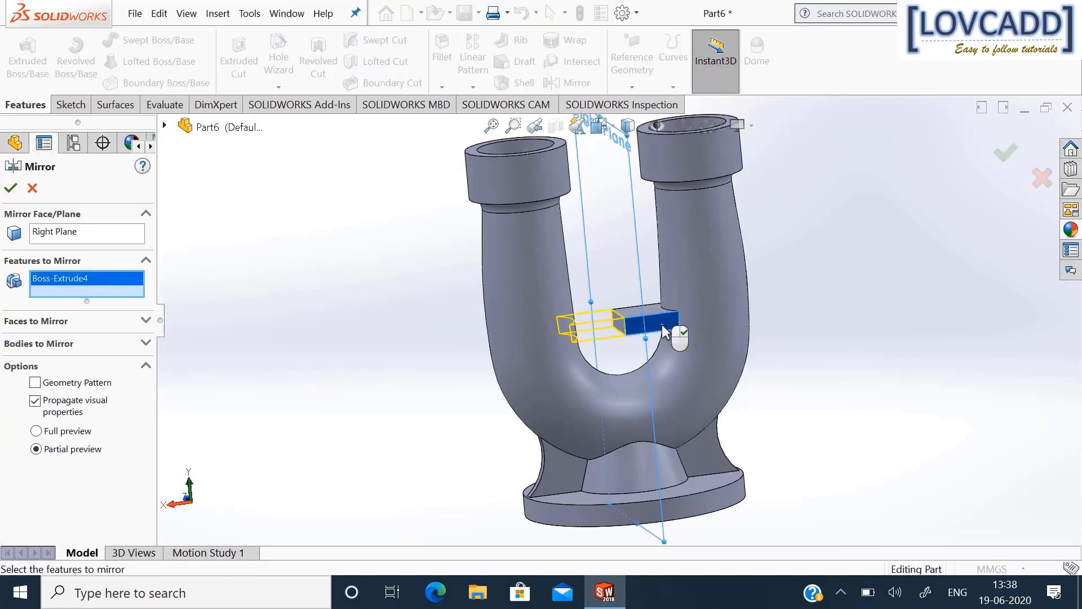
pyautogui.click(1007, 152)
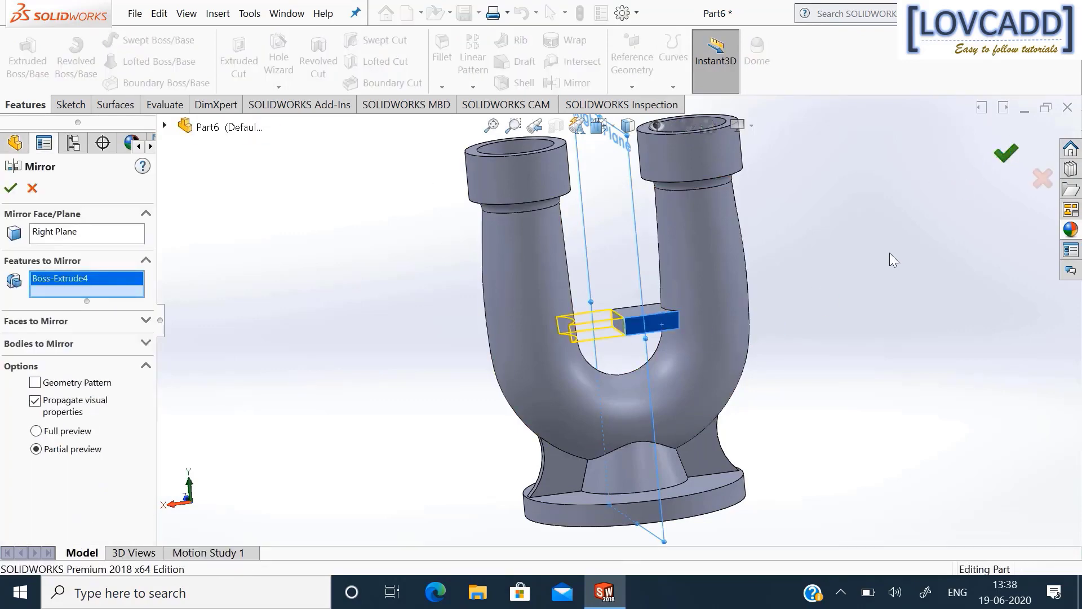
# Start a sketch on the bridge's top face and draw a center rectangle about 30 by 32 mm at the origin.
pyautogui.moveTo(839, 219); pyautogui.dragTo(871, 313, button='middle')
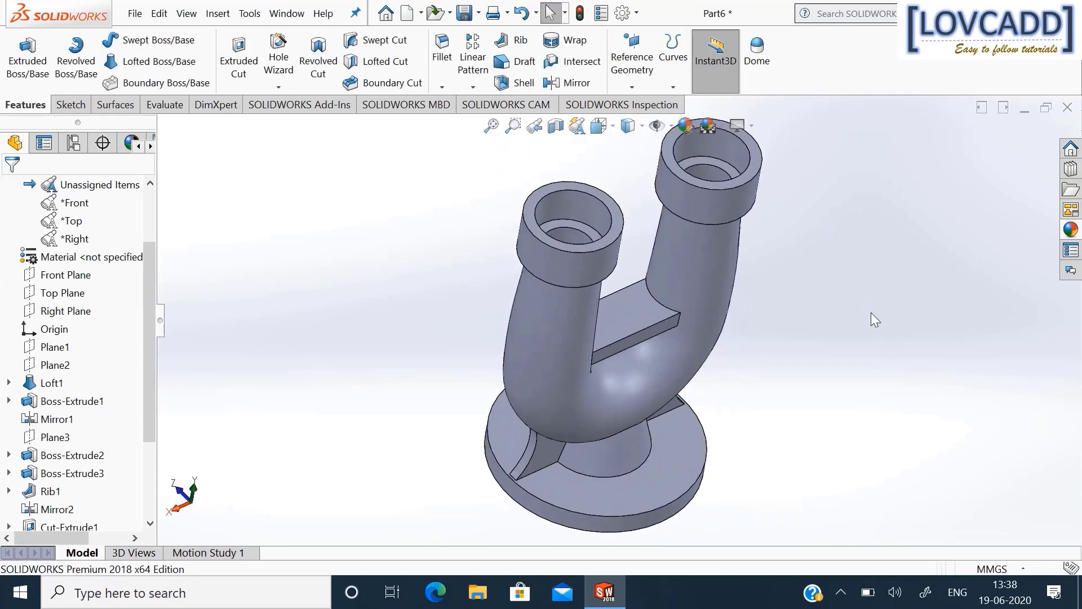
pyautogui.scroll(-3, 624, 317)
pyautogui.rightClick(624, 317)
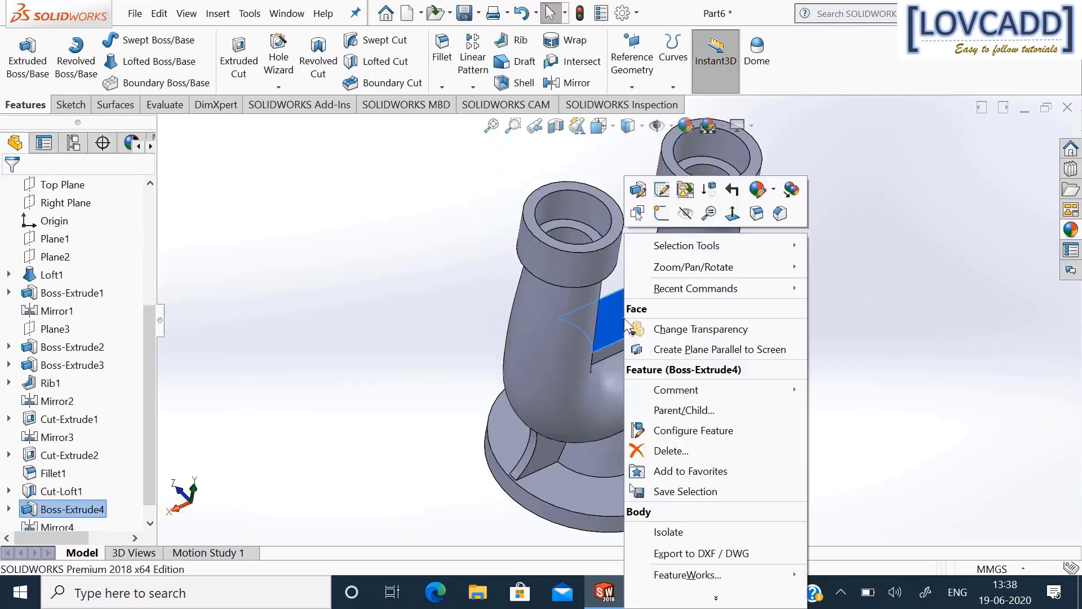
pyautogui.click(661, 212)
pyautogui.click(768, 56)
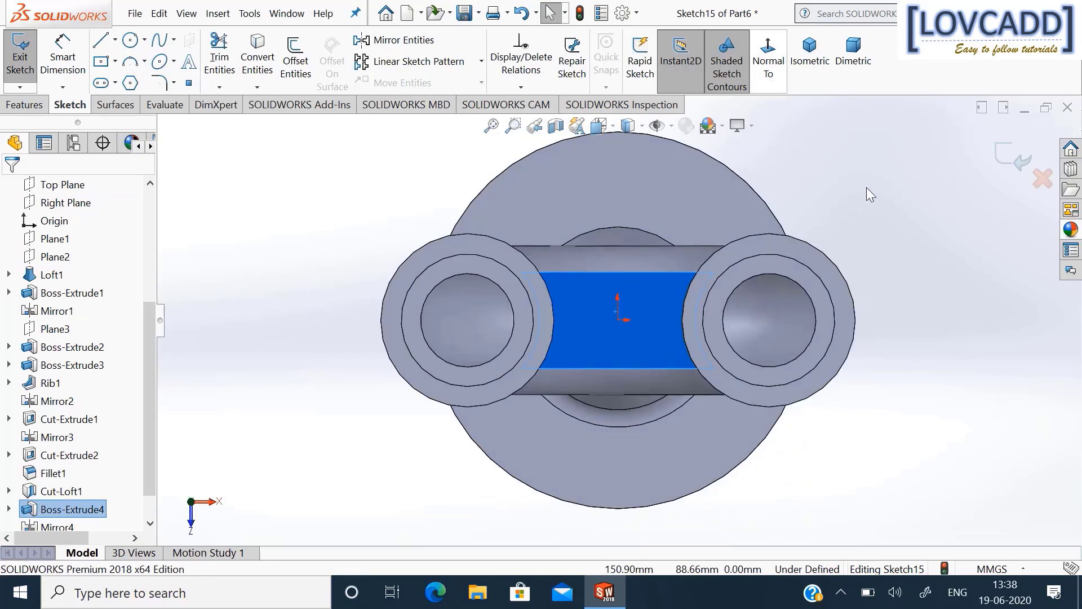
pyautogui.click(874, 198)
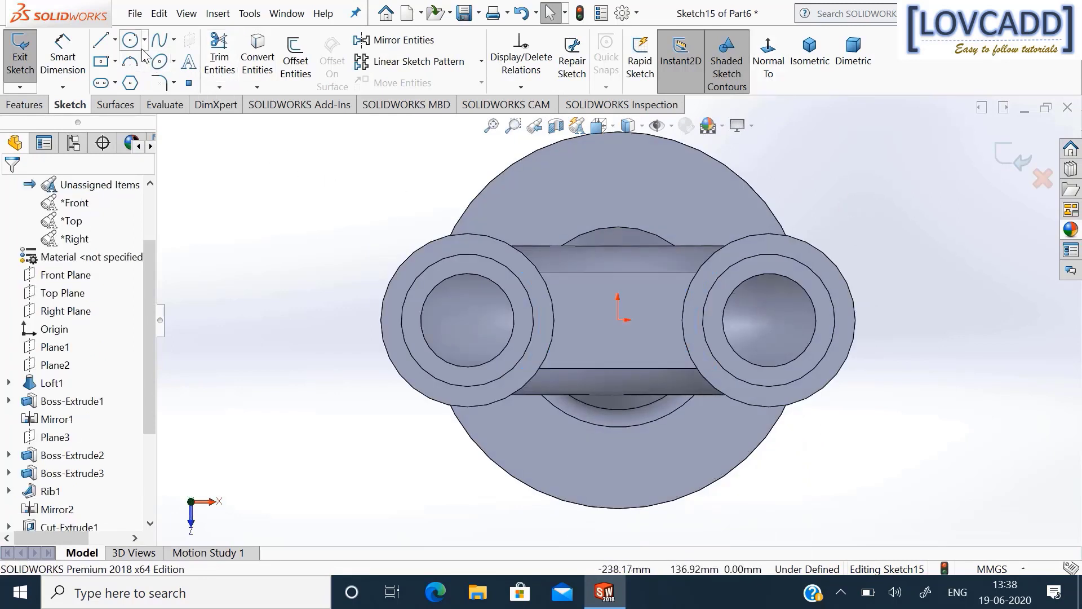
pyautogui.click(102, 62)
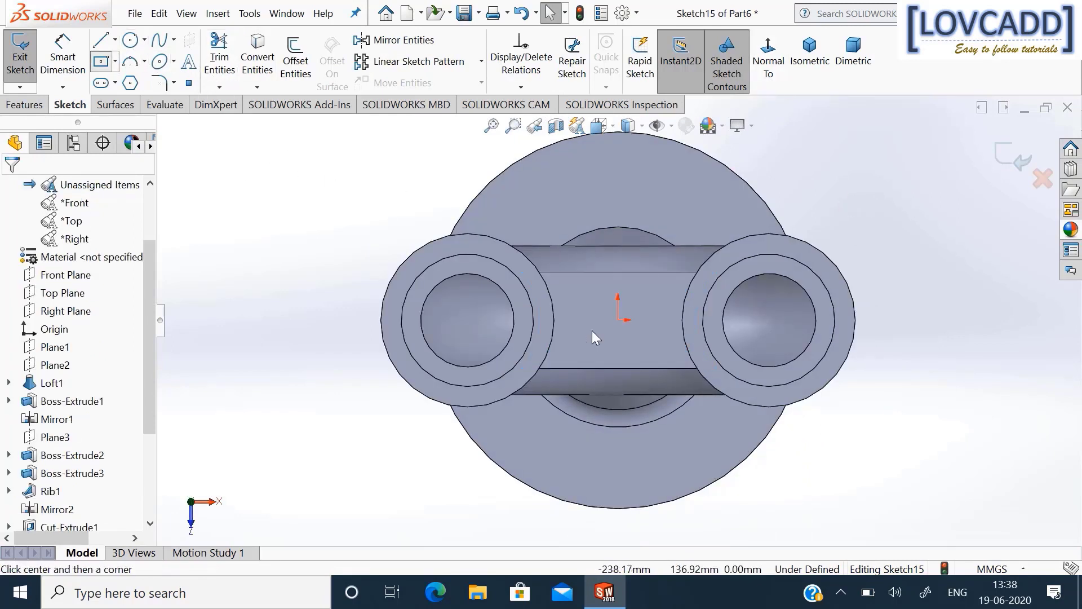
pyautogui.click(618, 319)
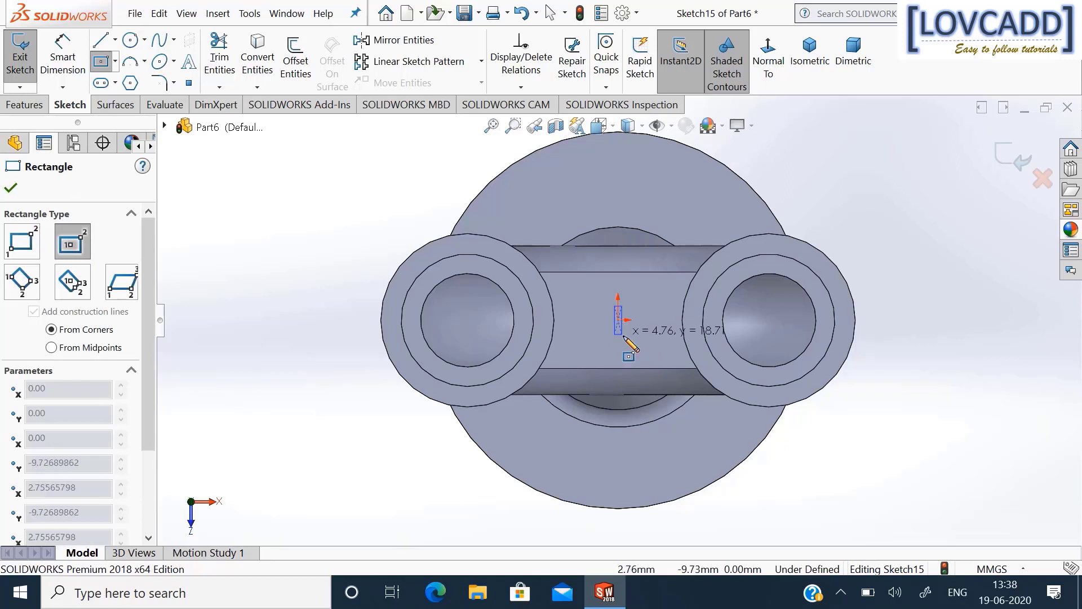
pyautogui.click(641, 343)
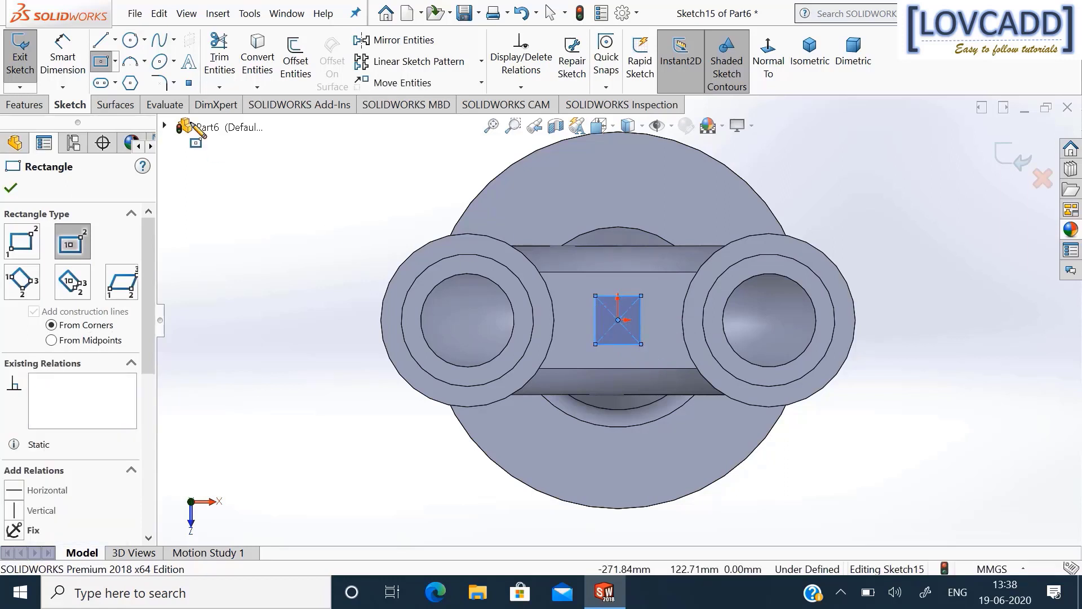
# Dimension the rectangle on the bridge as a 20 by 20 mm square.
pyautogui.click(50, 64)
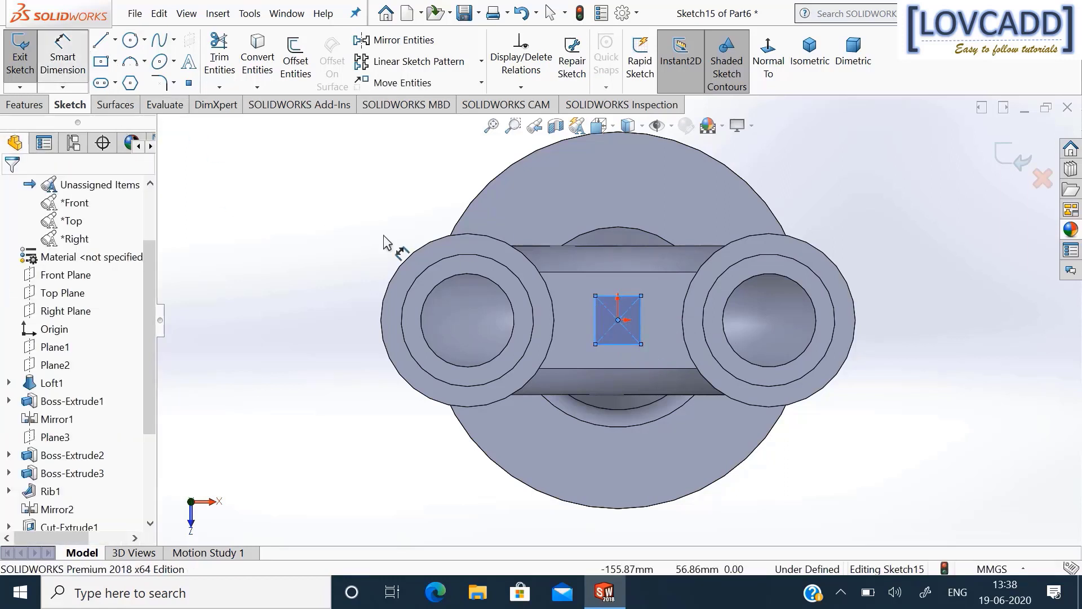
pyautogui.click(626, 295)
pyautogui.click(620, 243)
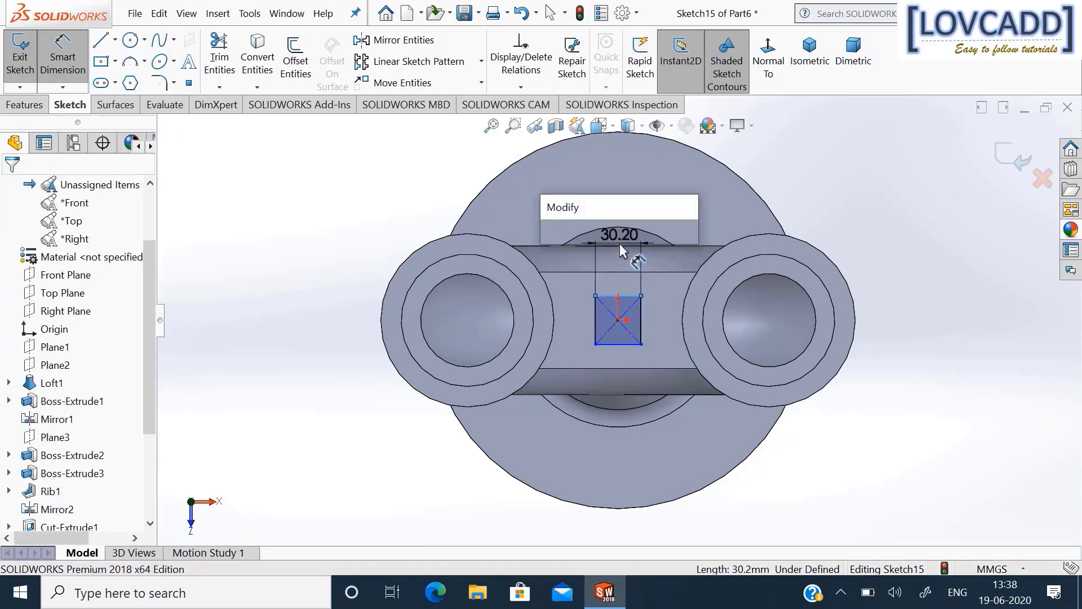
pyautogui.write('30')
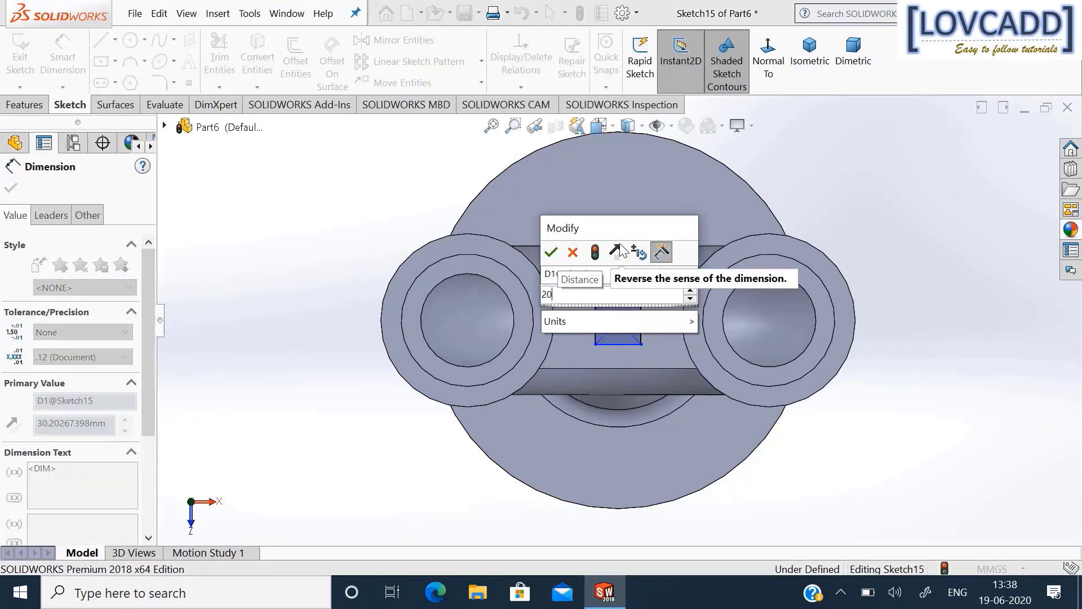
pyautogui.press('Return')
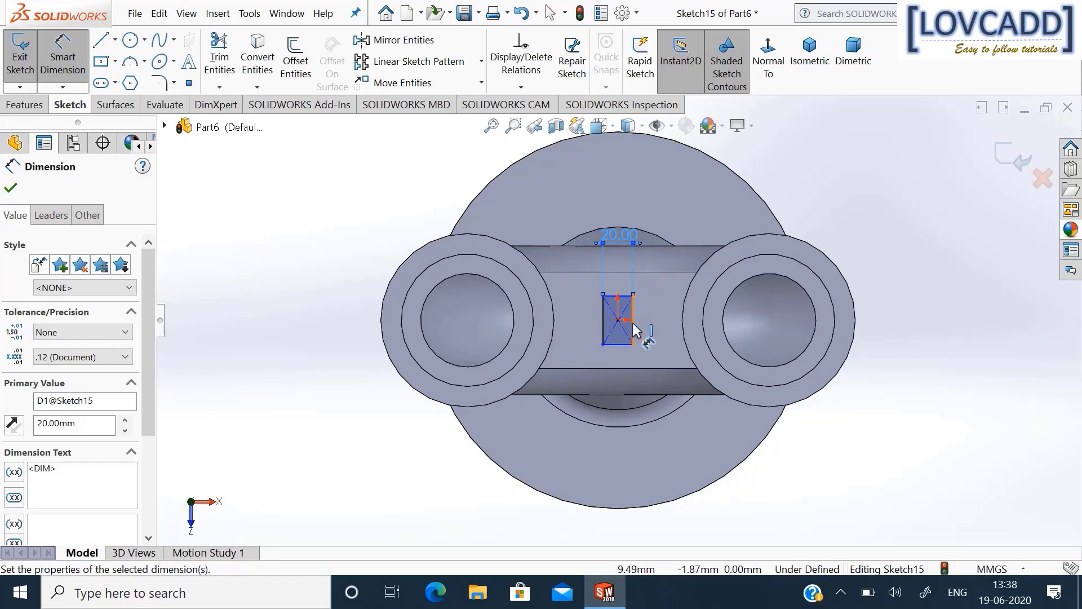
pyautogui.click(633, 325)
pyautogui.click(663, 323)
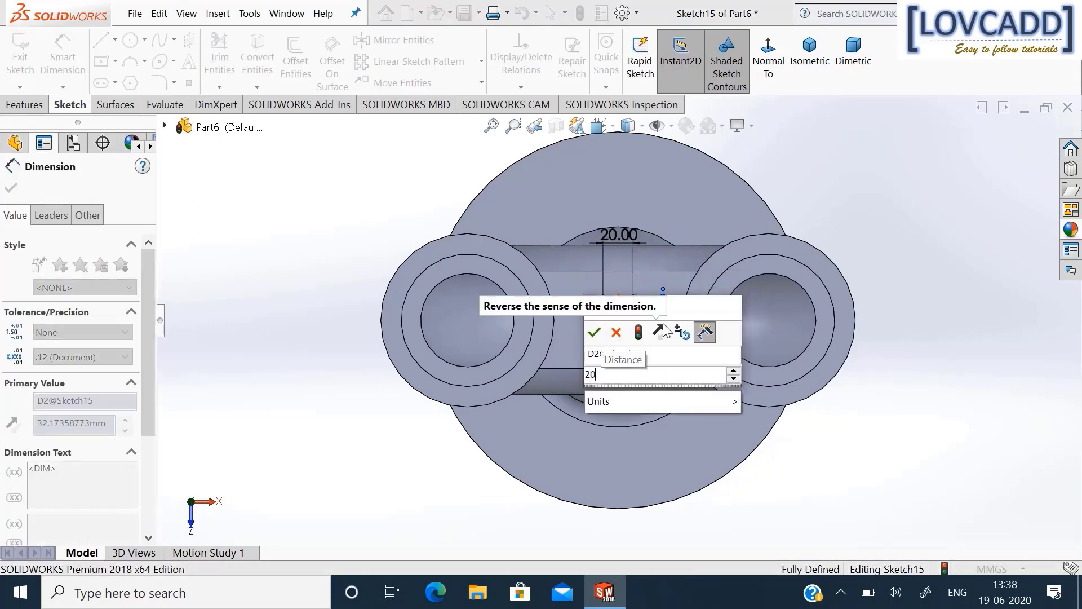
pyautogui.write('20')
pyautogui.press('Return')
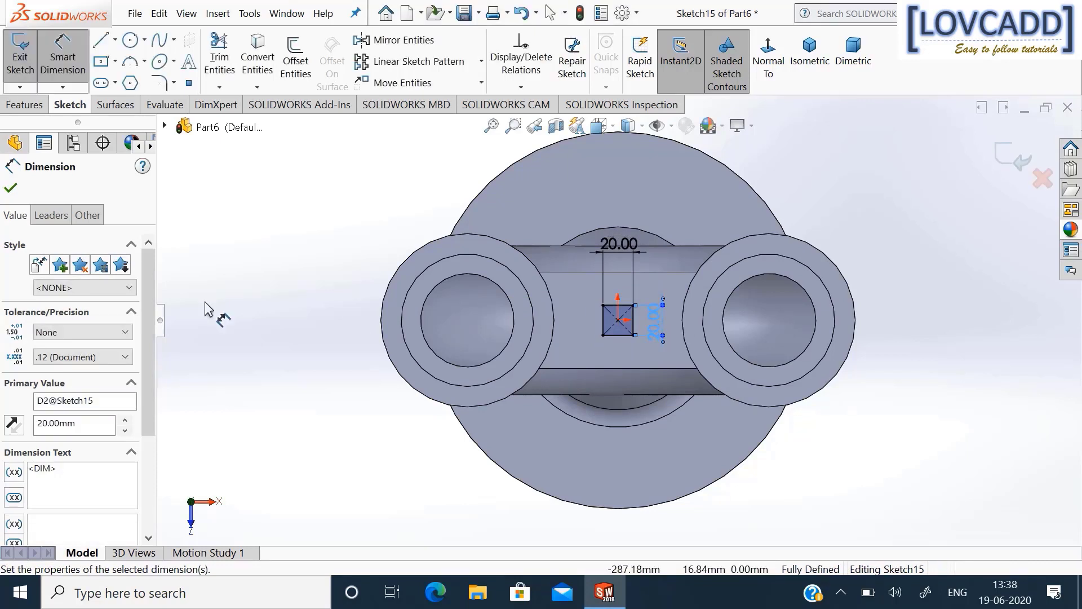
pyautogui.click(12, 189)
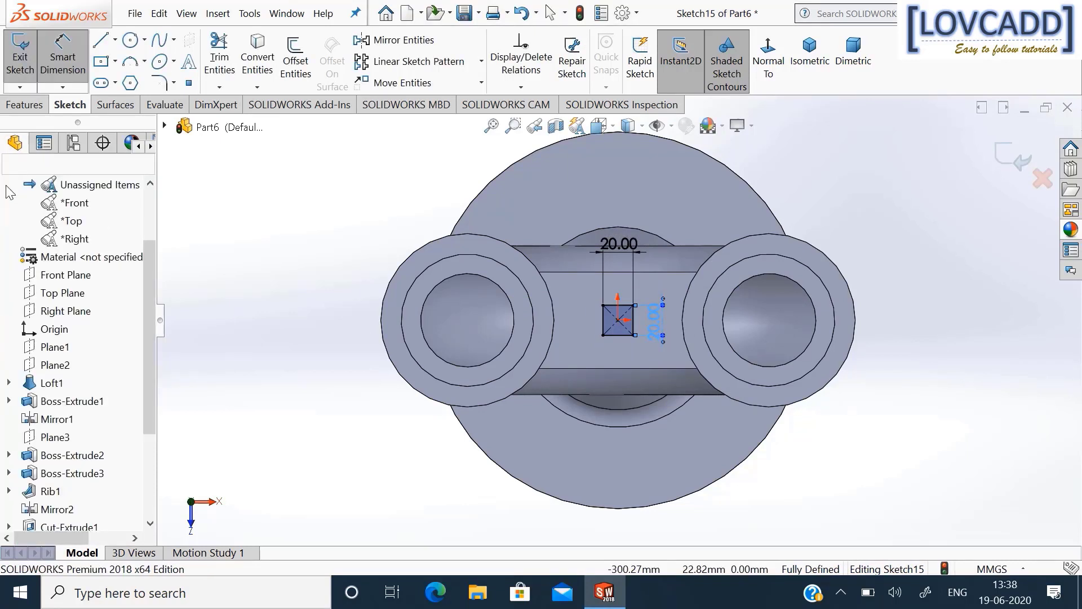
# Cut-extrude the square sketch through the bridge as a Blind cut 43 mm deep.
pyautogui.click(24, 112)
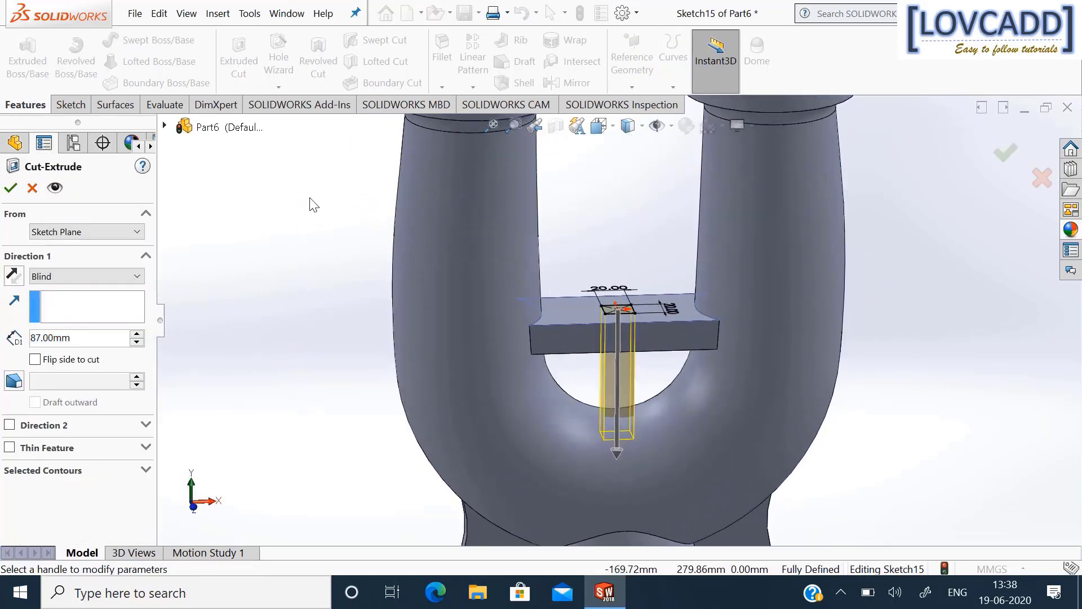
pyautogui.moveTo(617, 452); pyautogui.dragTo(620, 378)
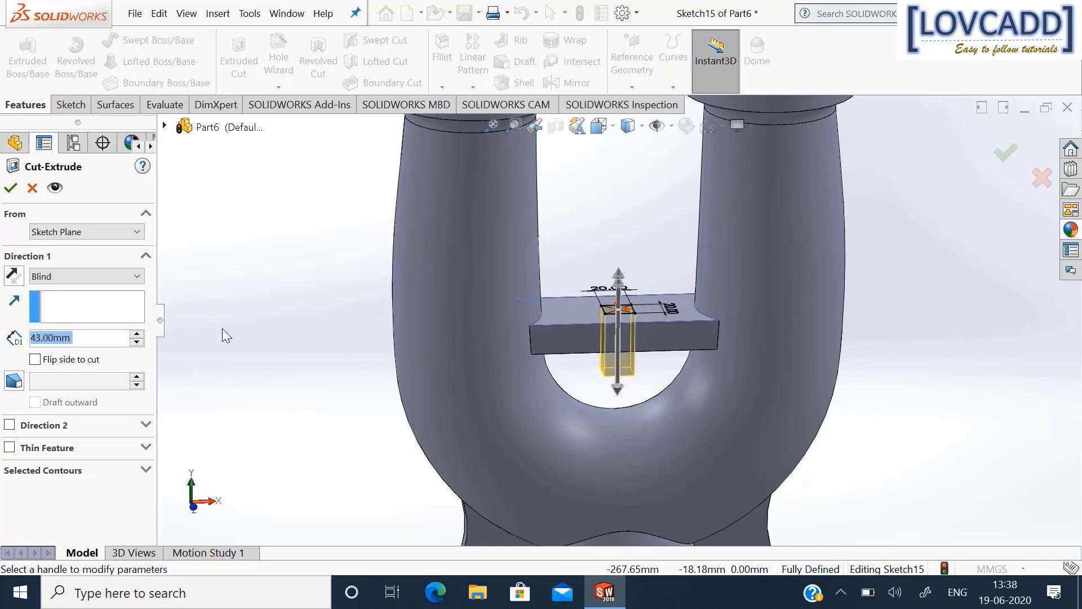
pyautogui.click(13, 191)
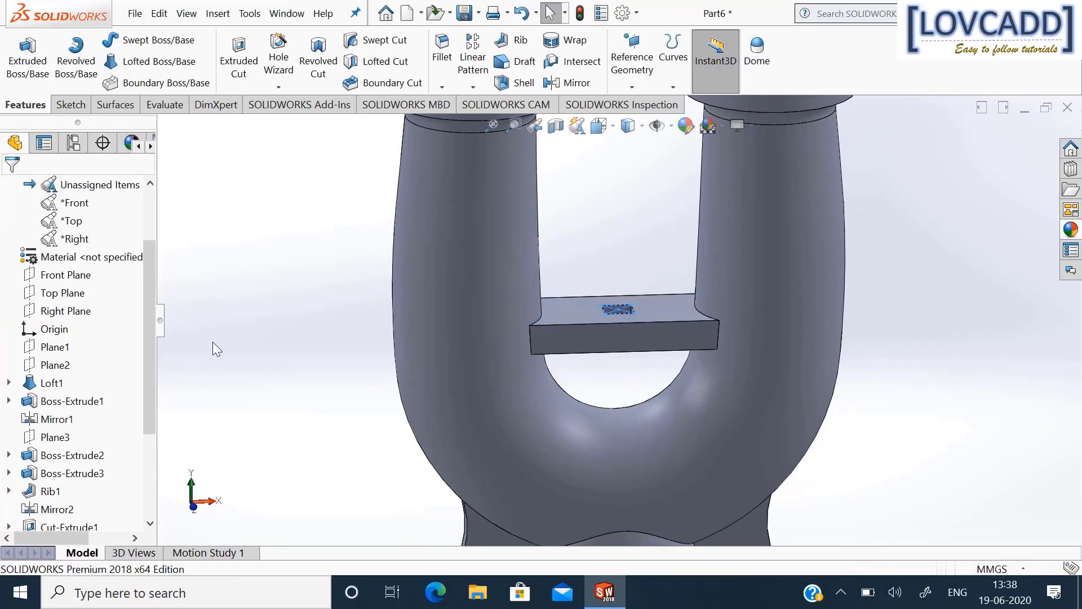
# Start a sketch on the underside face of the base flange and view it face-on.
pyautogui.moveTo(289, 334); pyautogui.dragTo(276, 277, button='middle')
pyautogui.scroll(5, 275, 276)
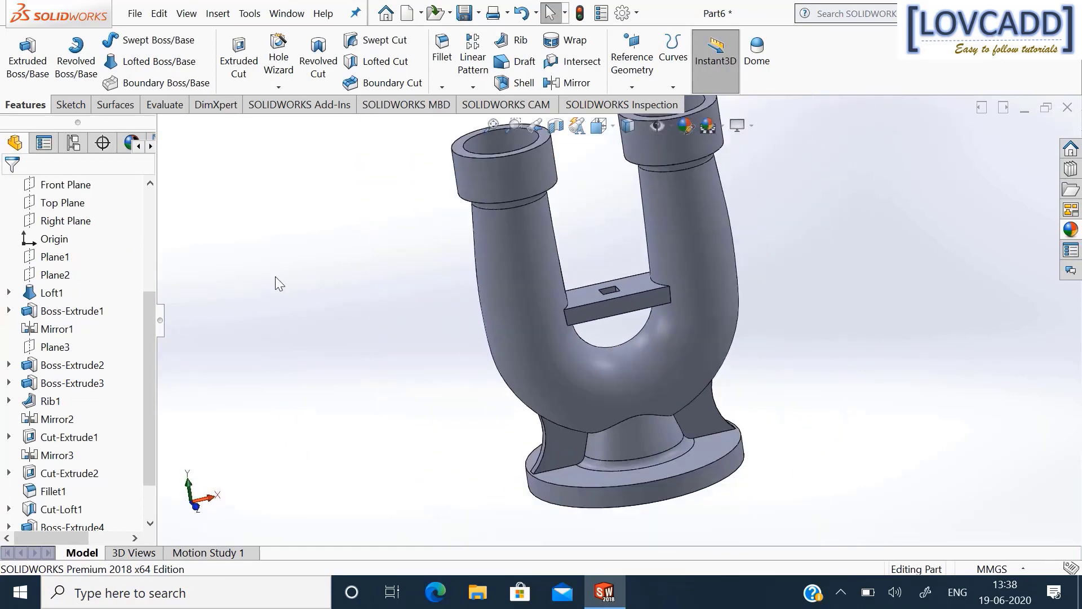
pyautogui.moveTo(342, 456); pyautogui.dragTo(333, 244, button='middle')
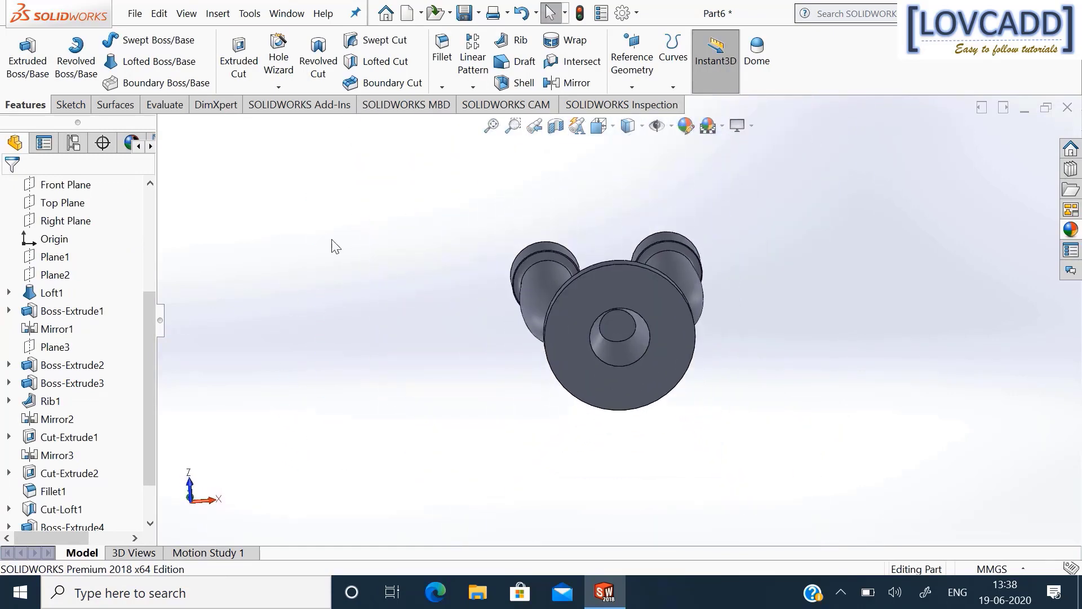
pyautogui.click(632, 380)
pyautogui.rightClick(632, 380)
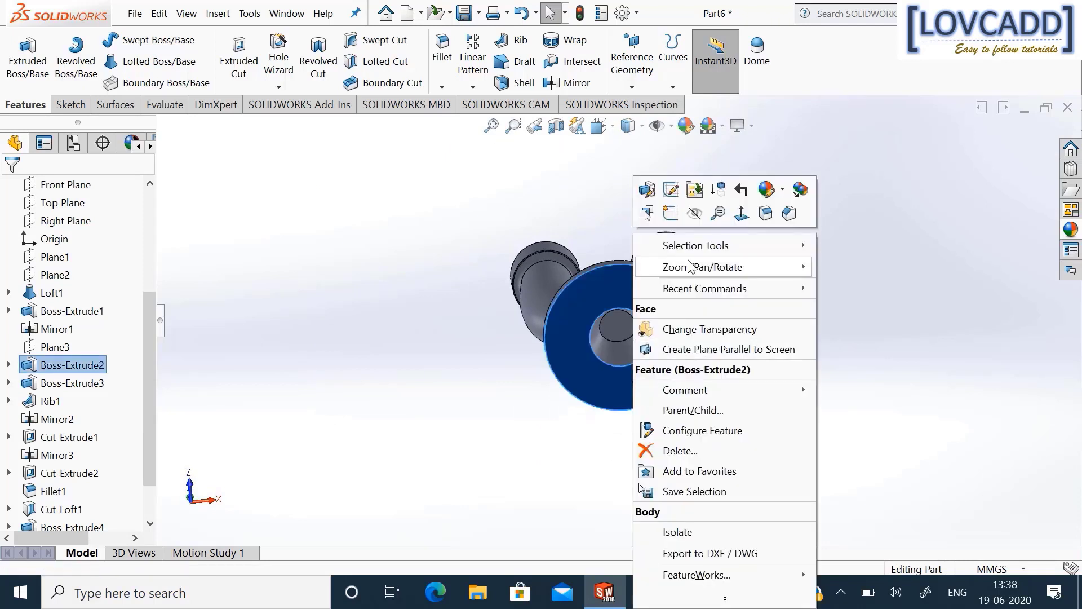
pyautogui.click(682, 215)
pyautogui.click(780, 63)
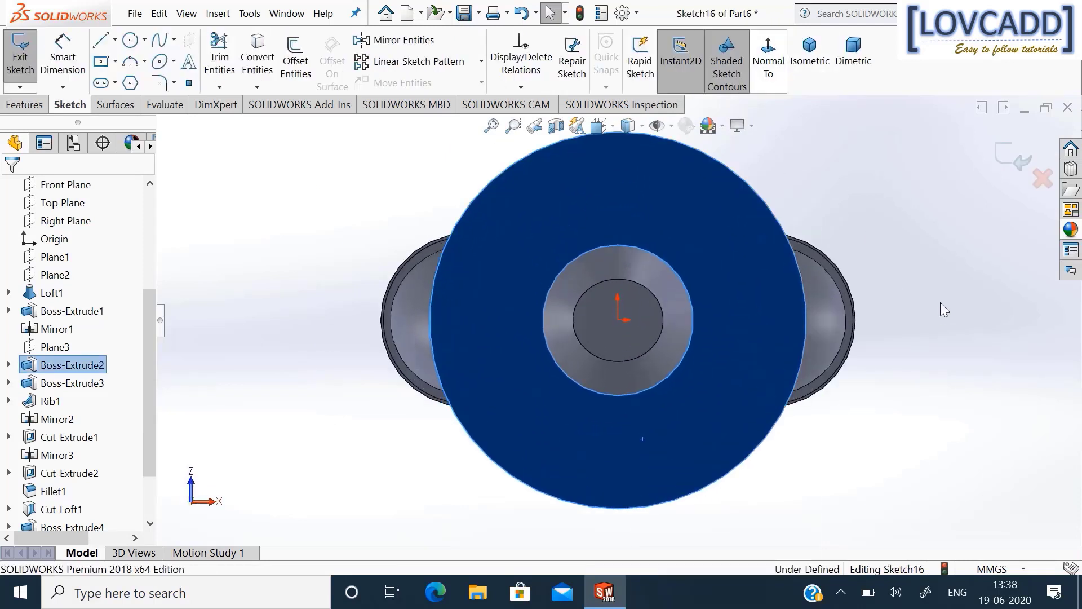
pyautogui.click(940, 328)
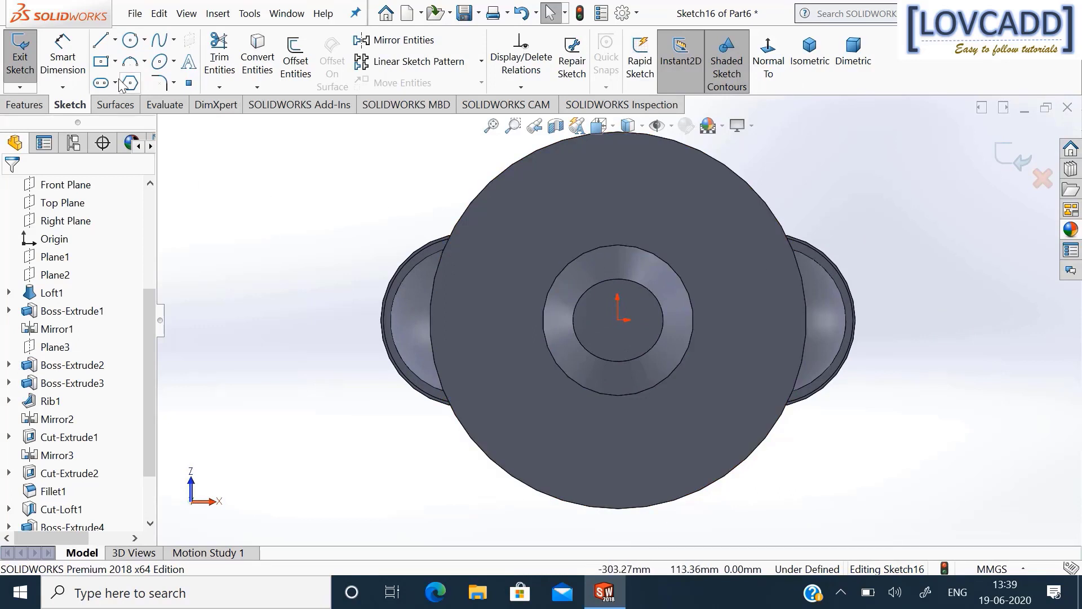
# Draw a circle of about 92 mm radius centered at the origin on the flange face and make it construction geometry.
pyautogui.click(130, 40)
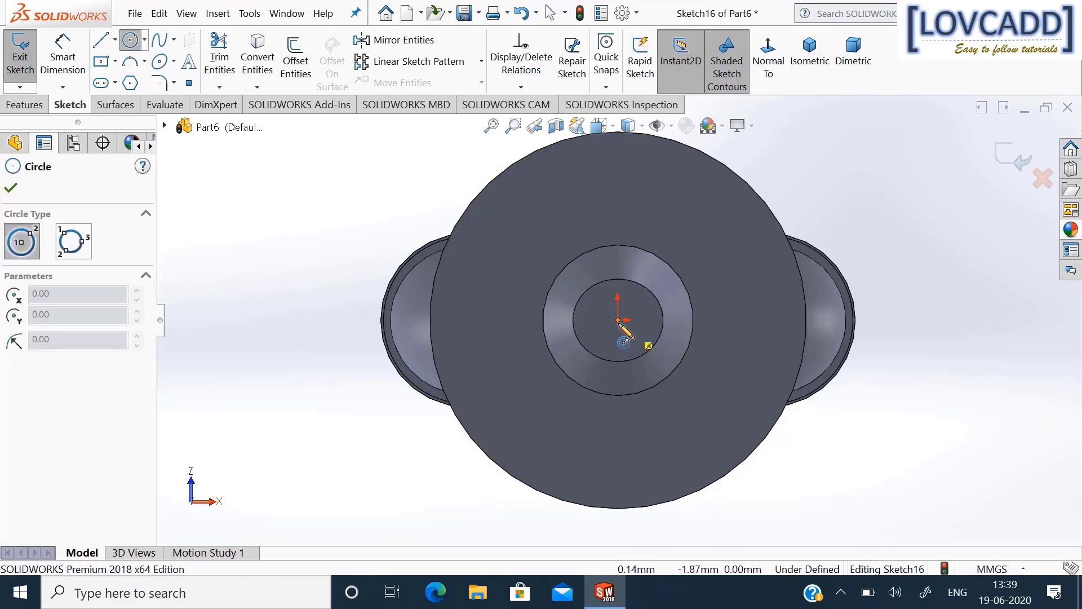
pyautogui.click(618, 321)
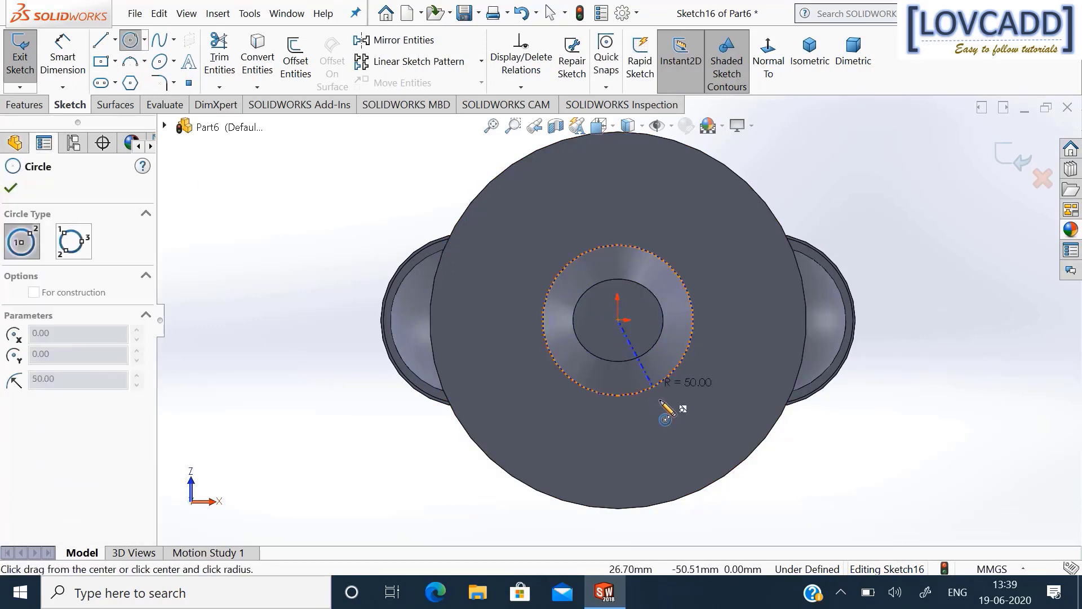
pyautogui.click(689, 439)
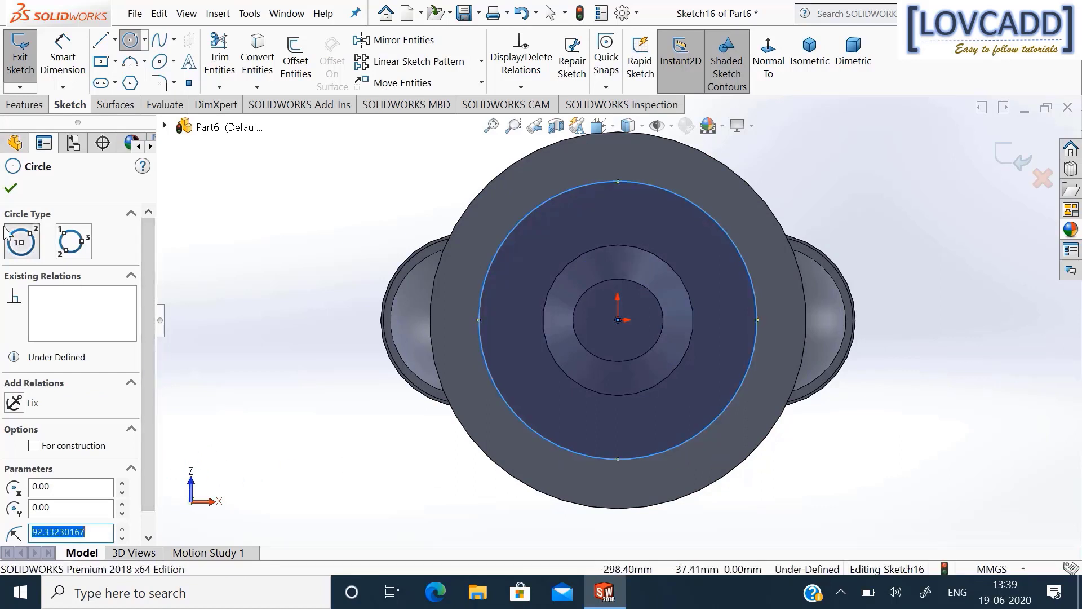
pyautogui.click(34, 446)
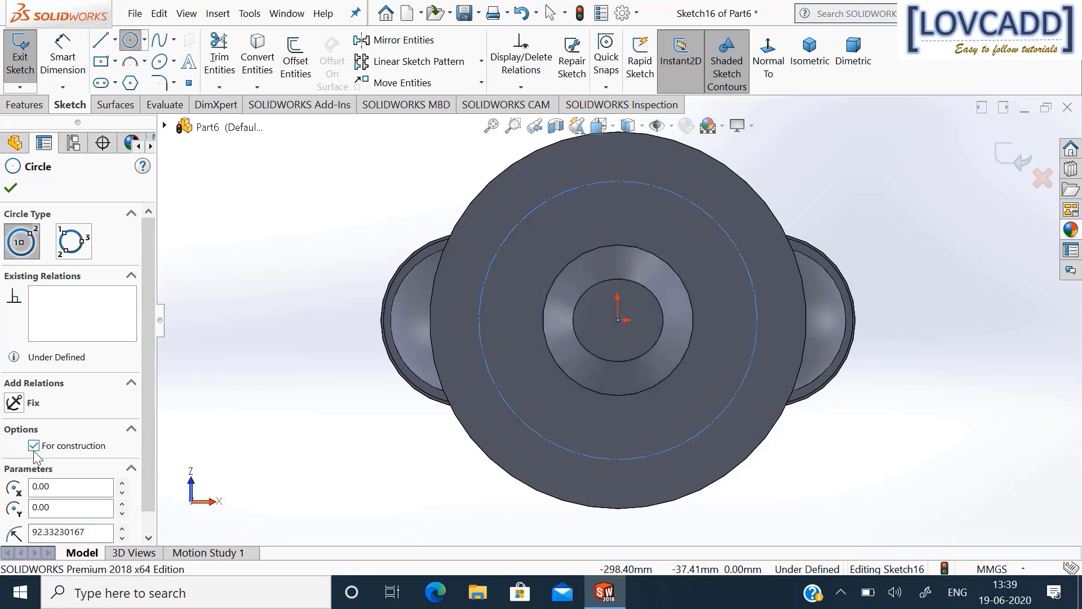
pyautogui.click(11, 187)
pyautogui.click(262, 245)
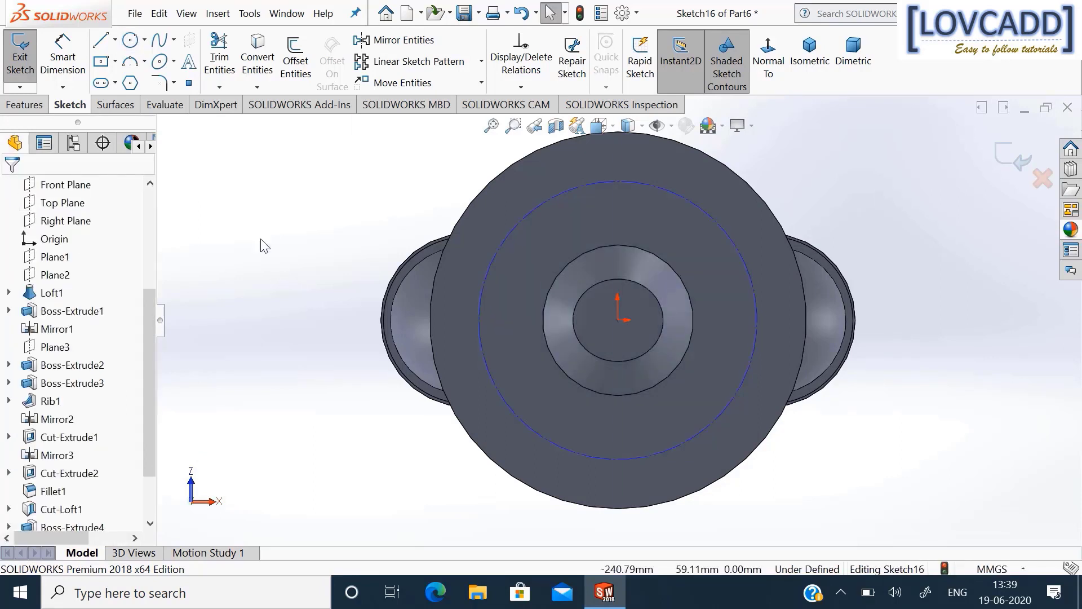
# Dimension the construction circle's diameter as 200 mm.
pyautogui.click(50, 55)
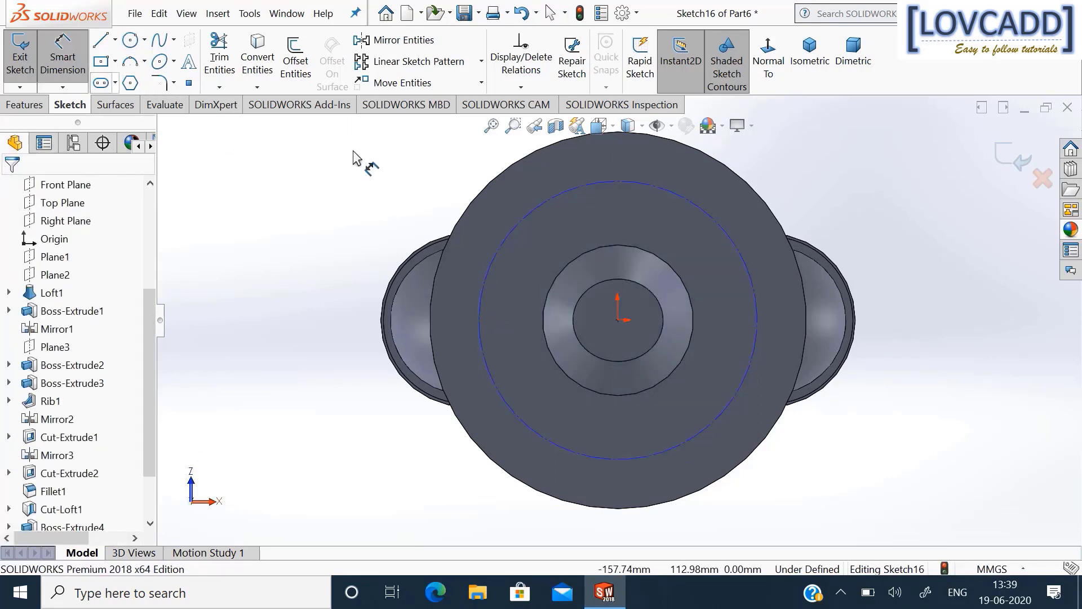
pyautogui.click(726, 225)
pyautogui.click(795, 179)
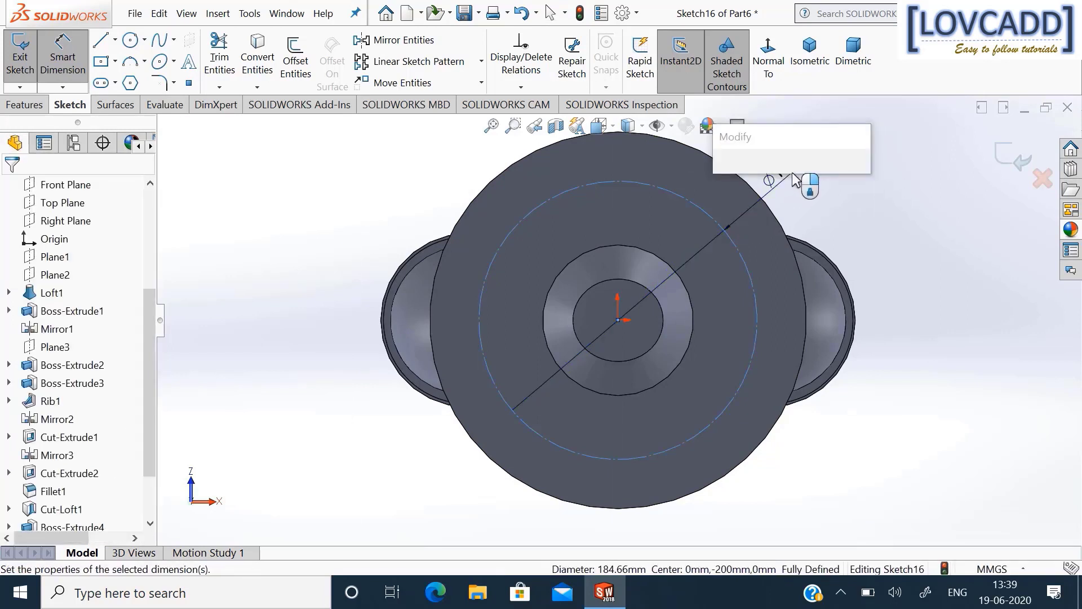
pyautogui.write('2')
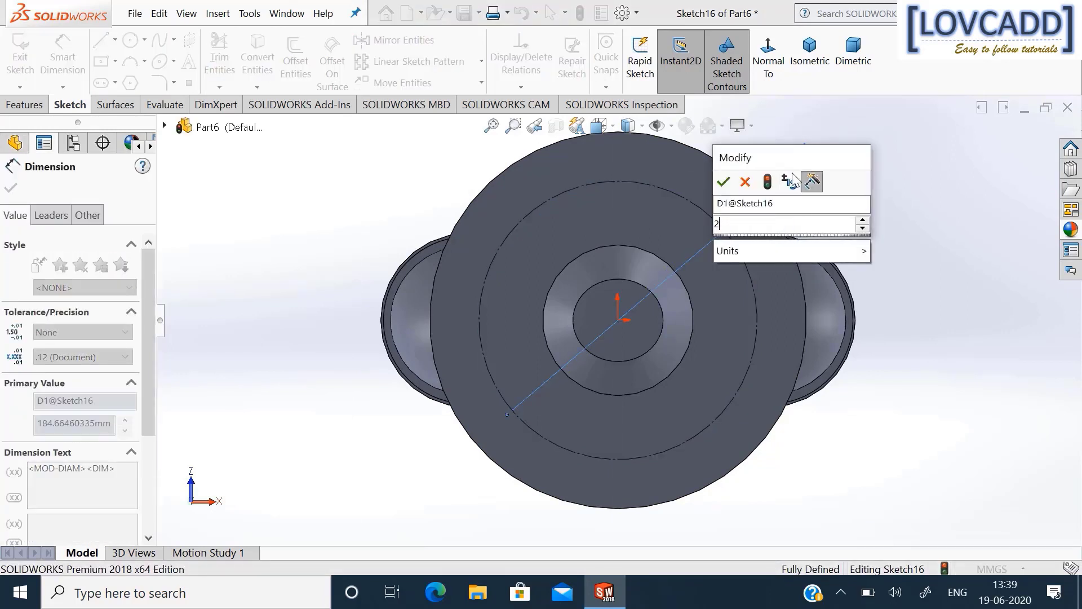
pyautogui.write('00')
pyautogui.press('Return')
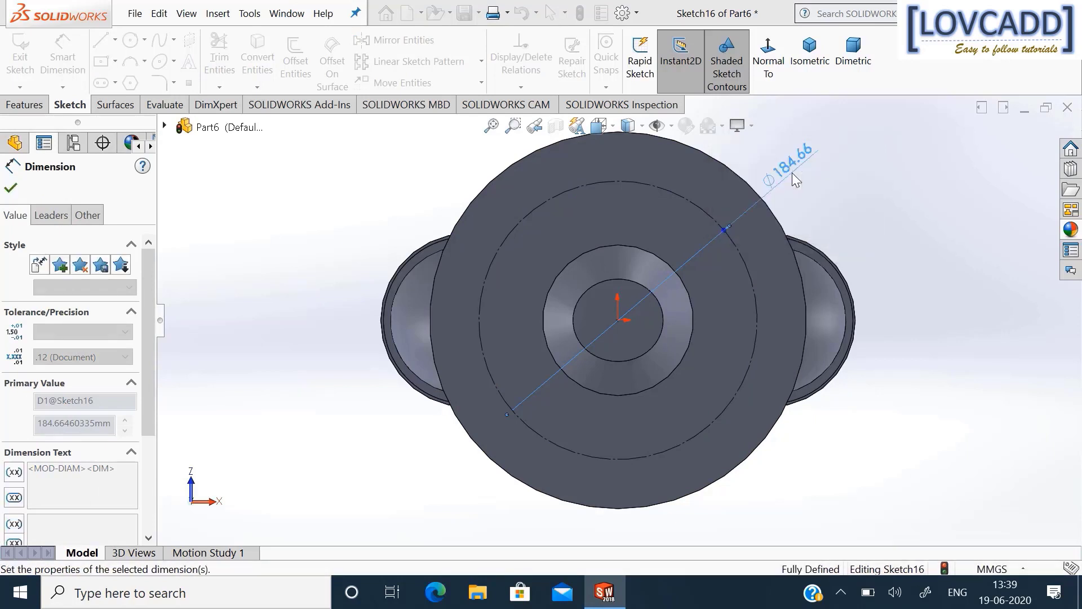
pyautogui.press('f')
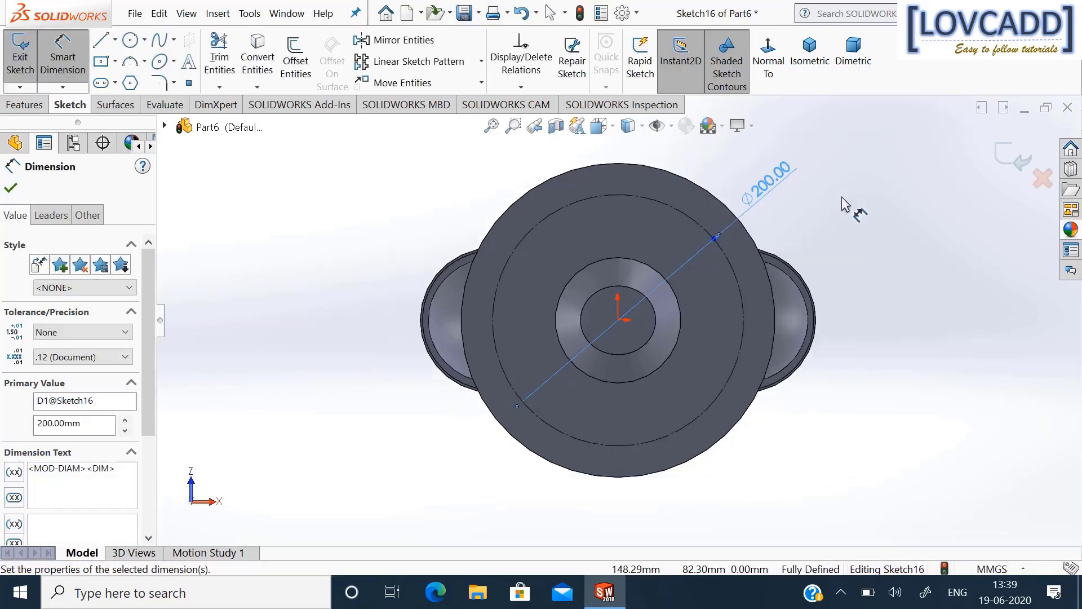
# Draw a bolt-hole circle about 45 mm in diameter, centered on the upper quadrant point of the construction circle.
pyautogui.click(130, 40)
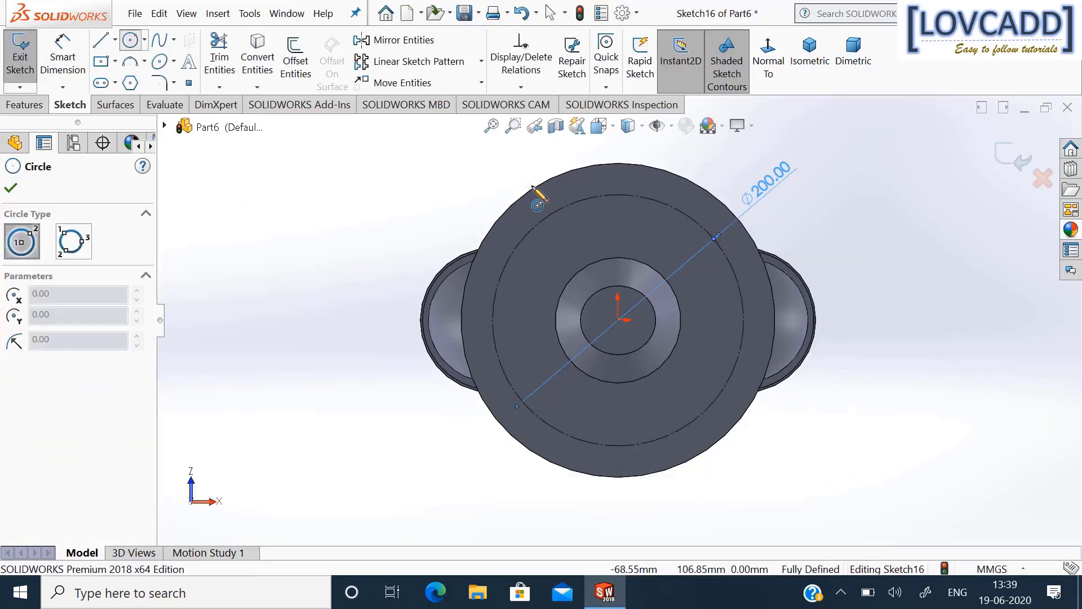
pyautogui.click(618, 194)
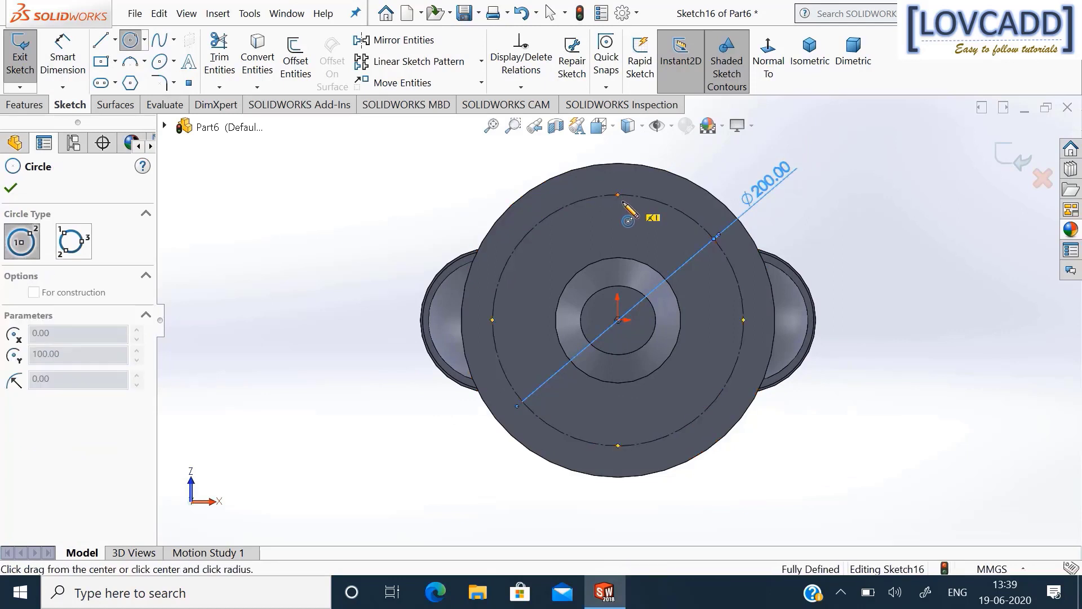
pyautogui.click(636, 215)
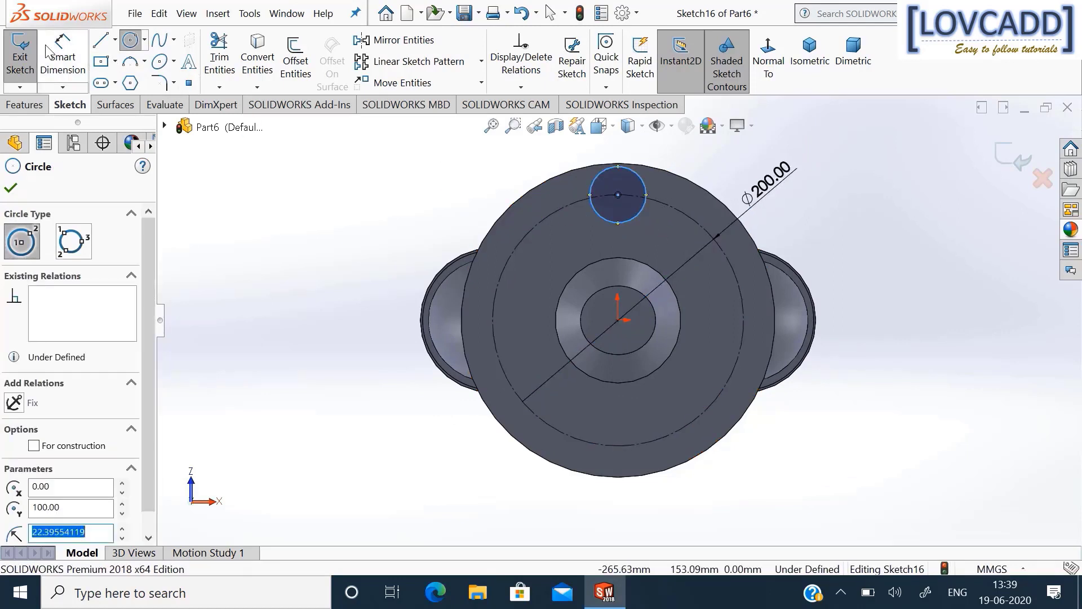
# Dimension the bolt-hole circle's diameter as 21 mm.
pyautogui.click(67, 56)
pyautogui.click(640, 177)
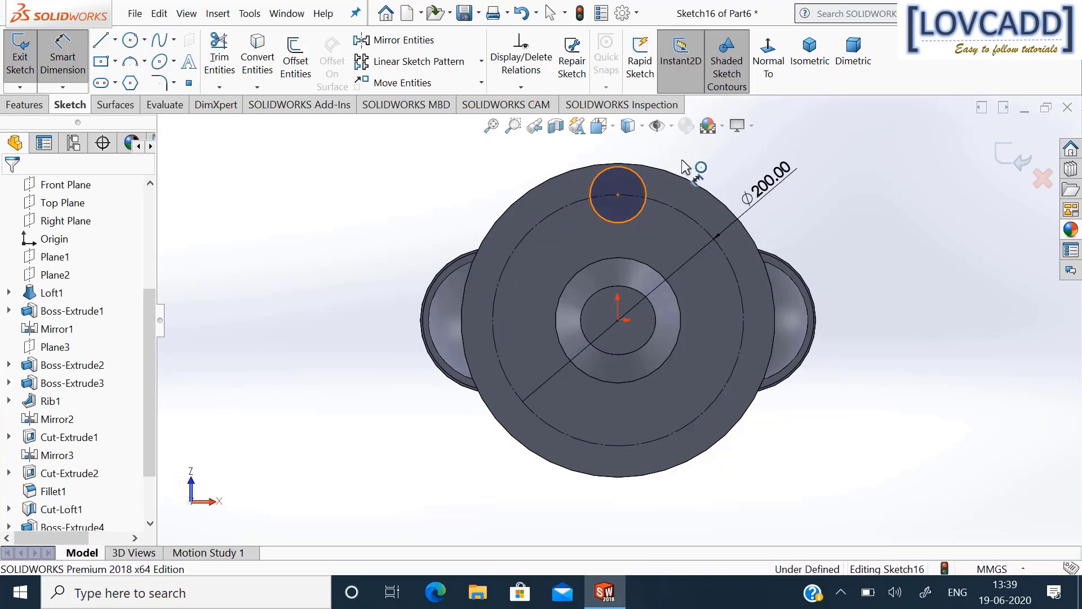
pyautogui.click(693, 162)
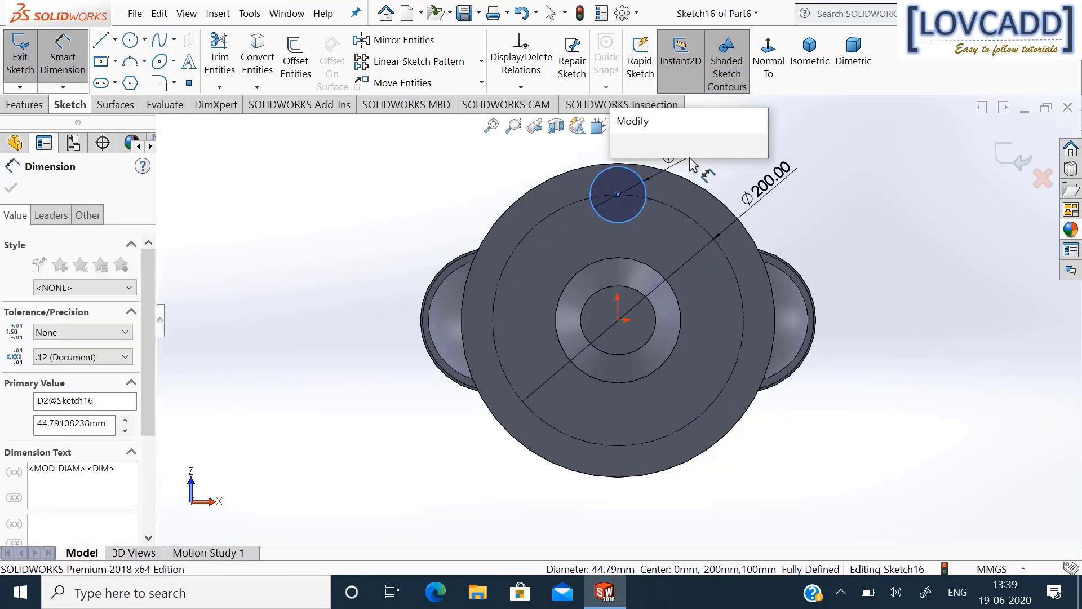
pyautogui.write('21')
pyautogui.press('Return')
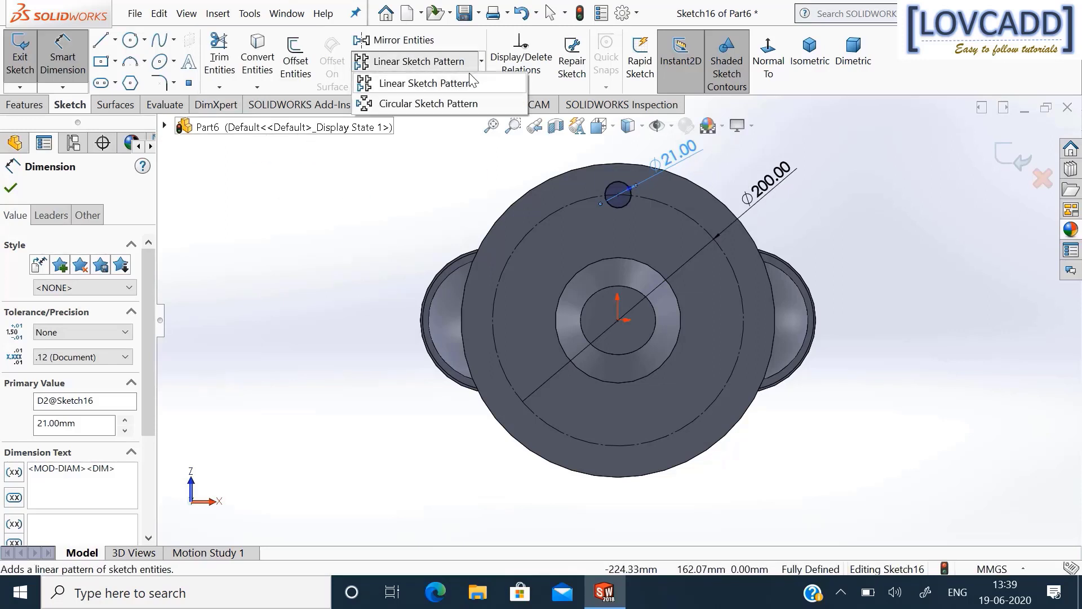
# Create a circular sketch pattern of the 21 mm circle around the origin with 6 equally spaced instances over 360 degrees.
pyautogui.click(447, 102)
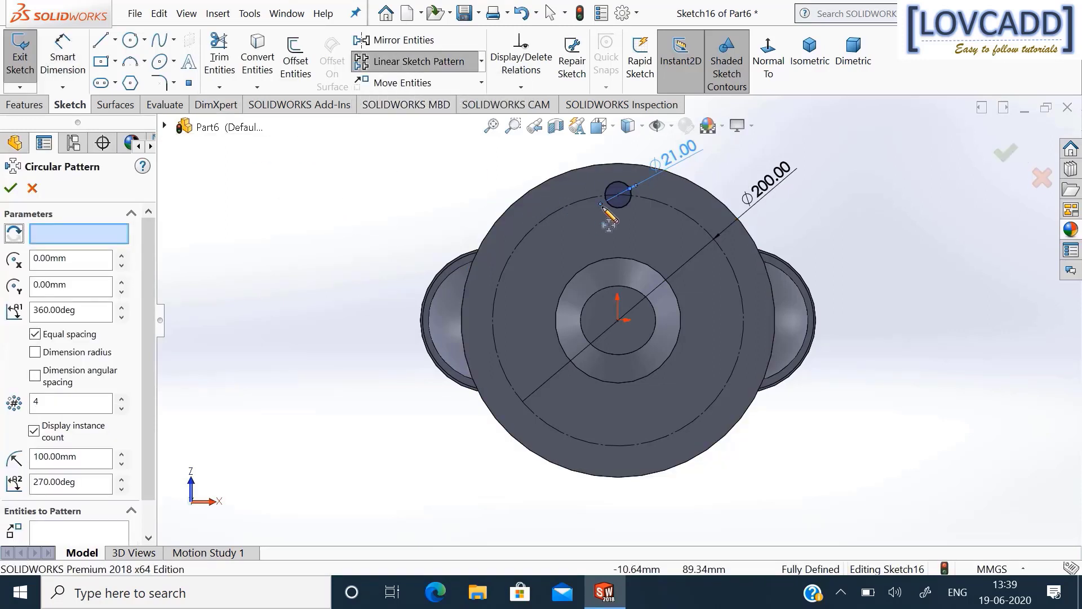
pyautogui.click(617, 207)
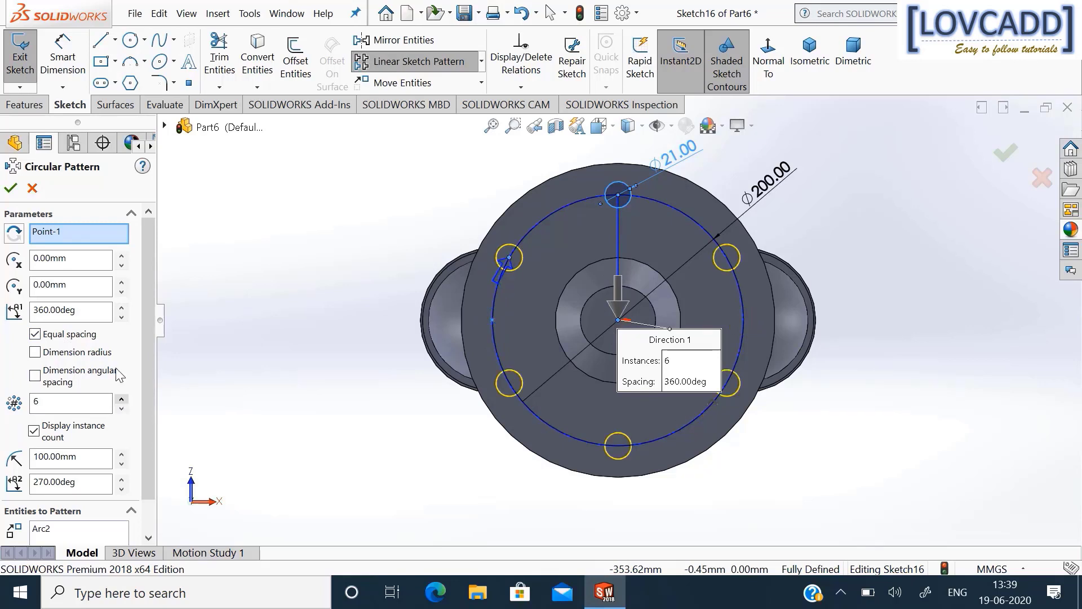
pyautogui.click(12, 192)
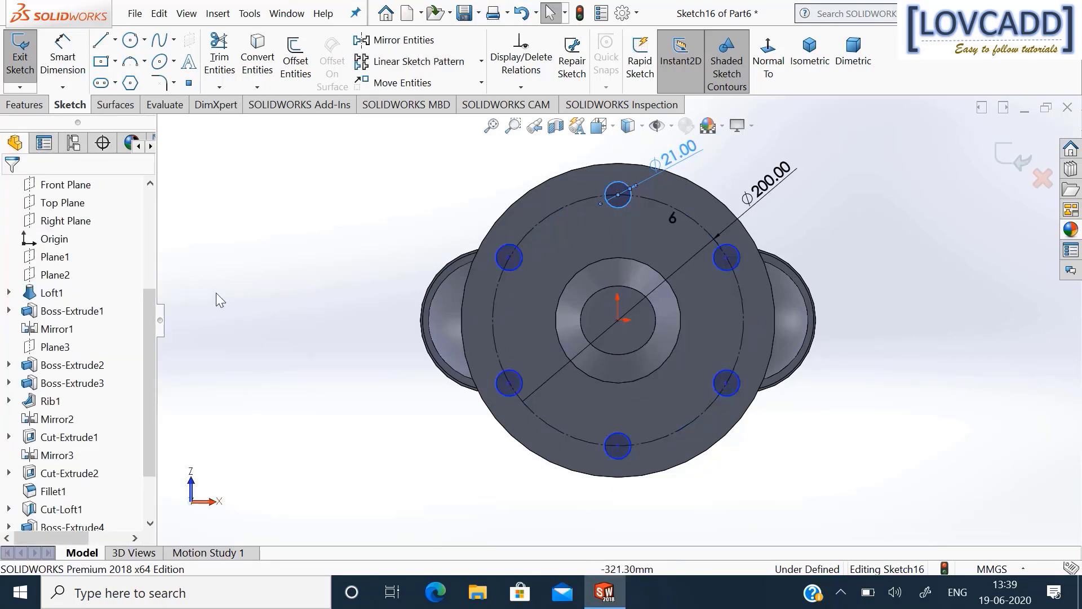
# Cut-extrude the six bolt-hole circles Up To Surface, ending at the flange's upper face.
pyautogui.click(24, 105)
pyautogui.click(239, 62)
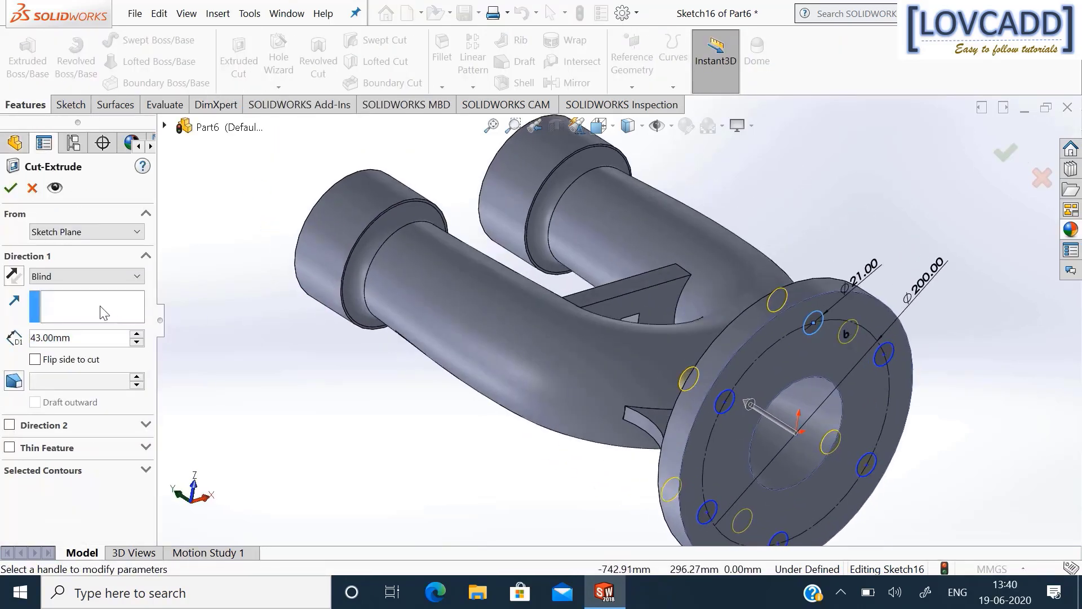
pyautogui.click(75, 278)
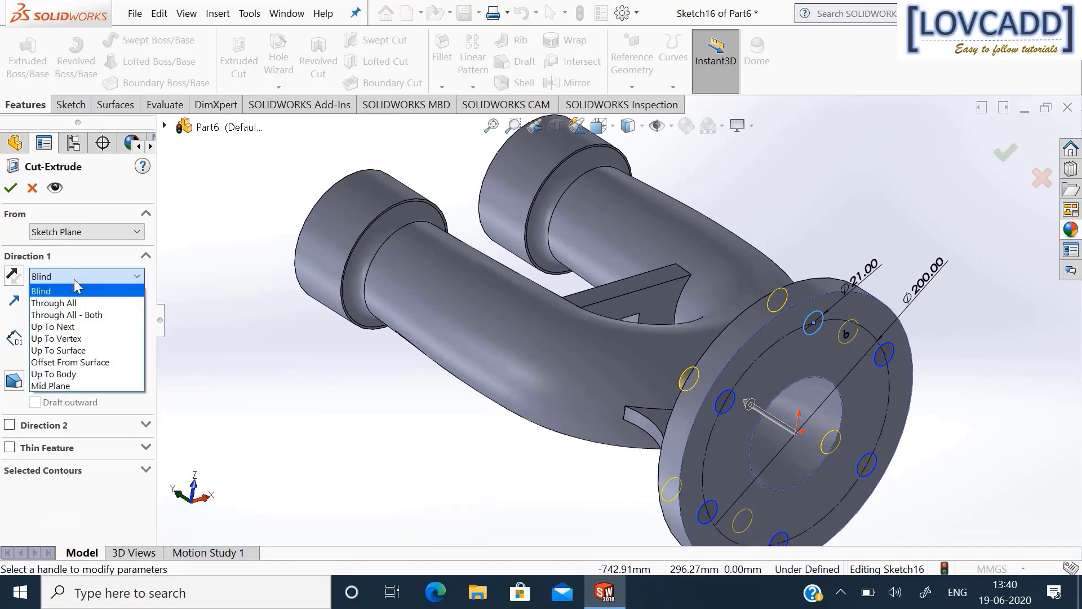
pyautogui.click(79, 350)
pyautogui.scroll(3, 228, 339)
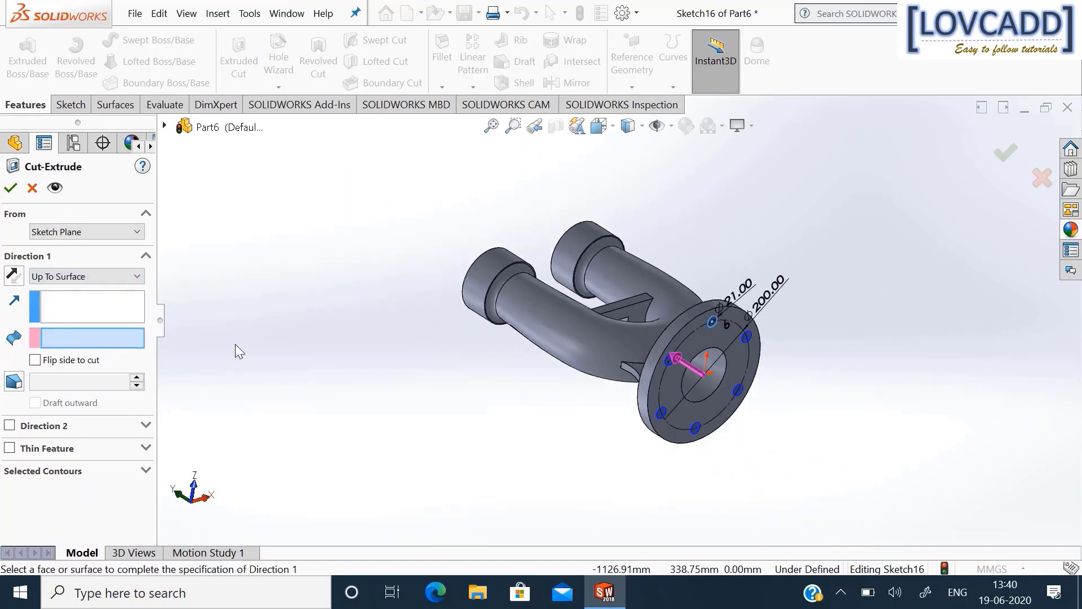
pyautogui.moveTo(235, 344); pyautogui.dragTo(517, 425, button='middle')
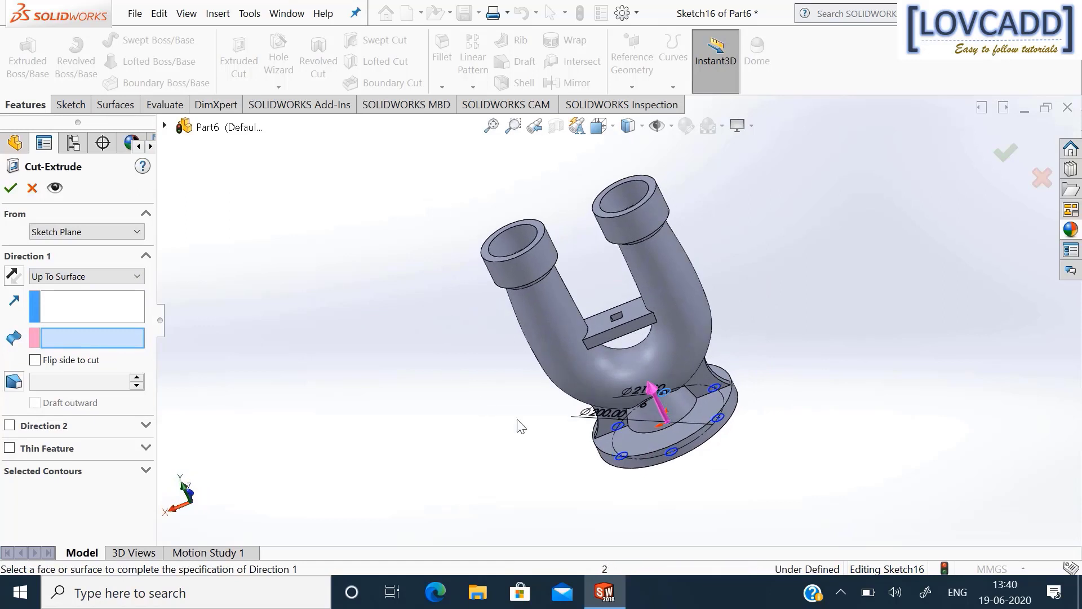
pyautogui.click(643, 450)
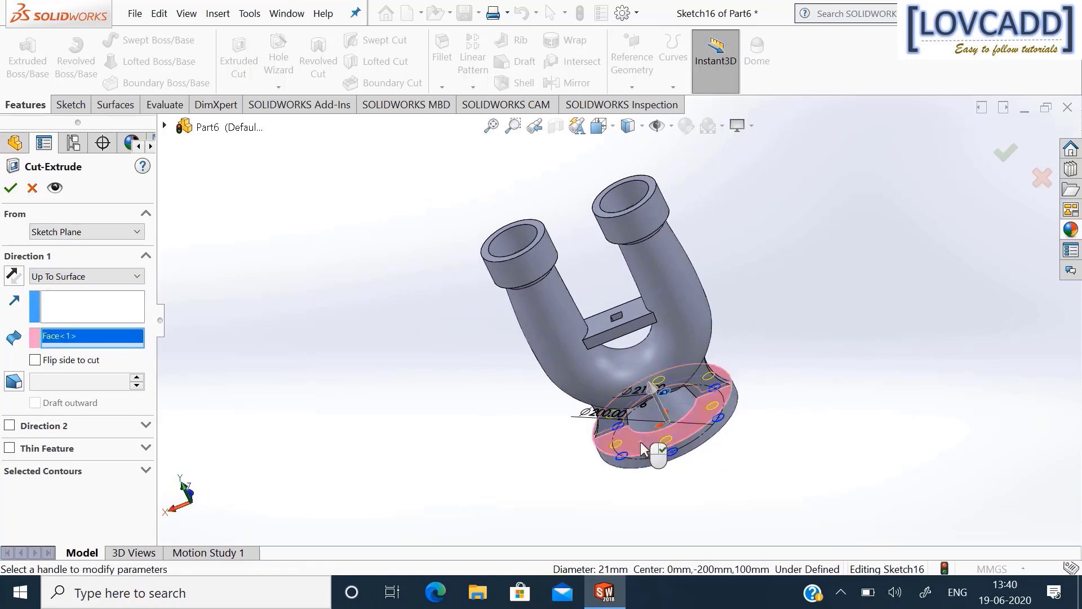
pyautogui.click(12, 188)
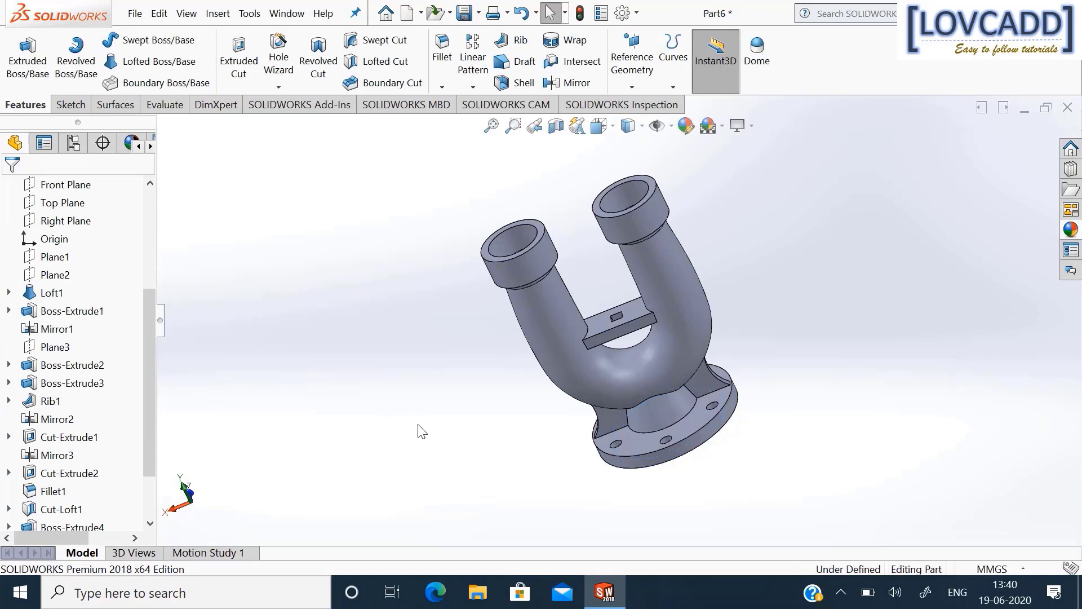
pyautogui.moveTo(418, 431); pyautogui.dragTo(270, 515, button='middle')
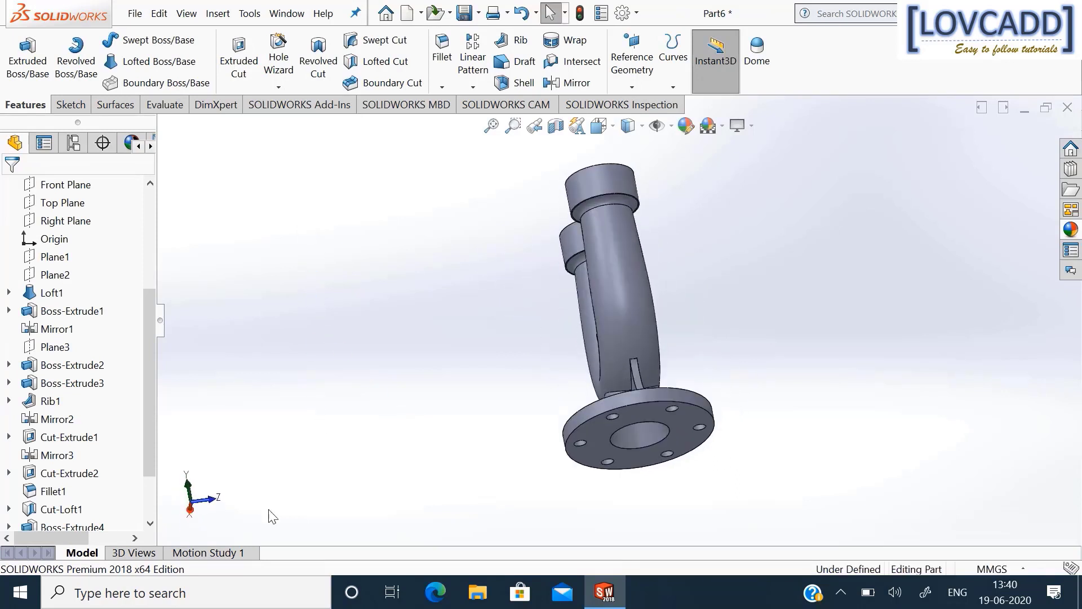
pyautogui.click(207, 504)
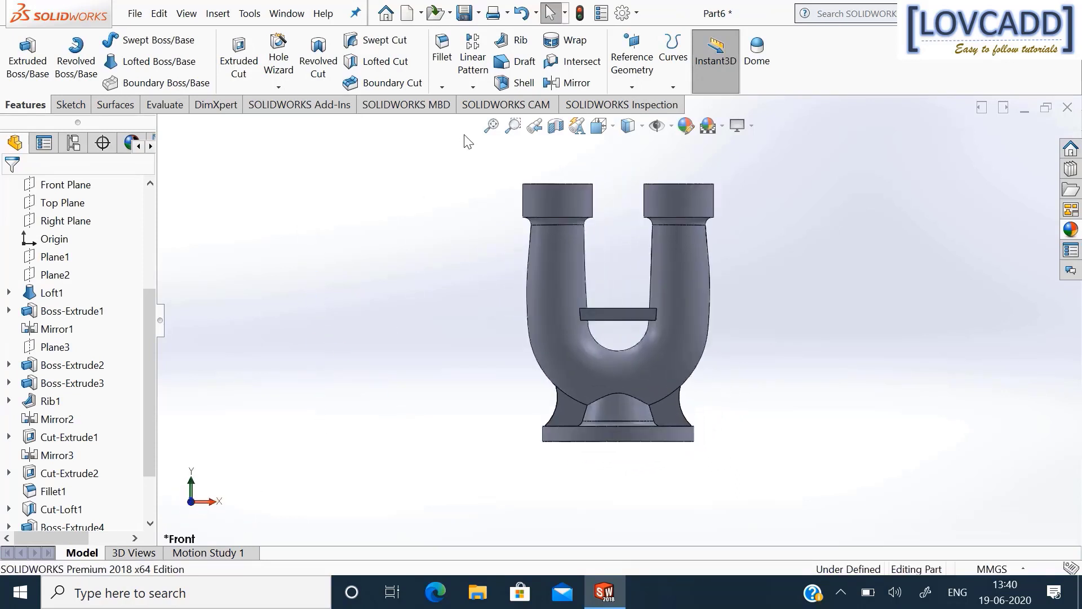
# Inspect the model's interior with a section view cut along the Front Plane.
pyautogui.click(491, 125)
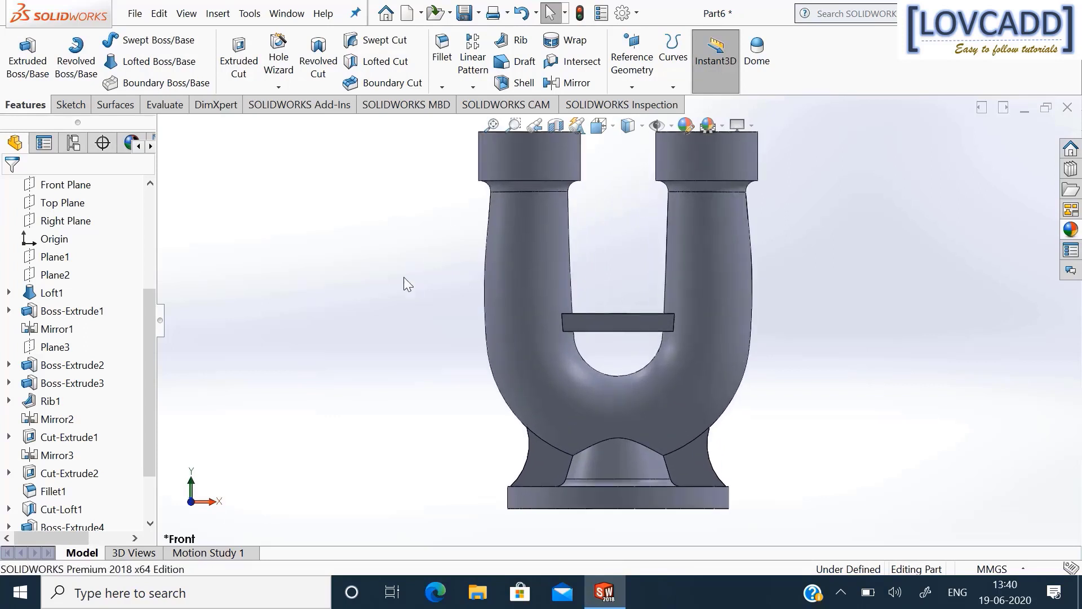
pyautogui.click(556, 125)
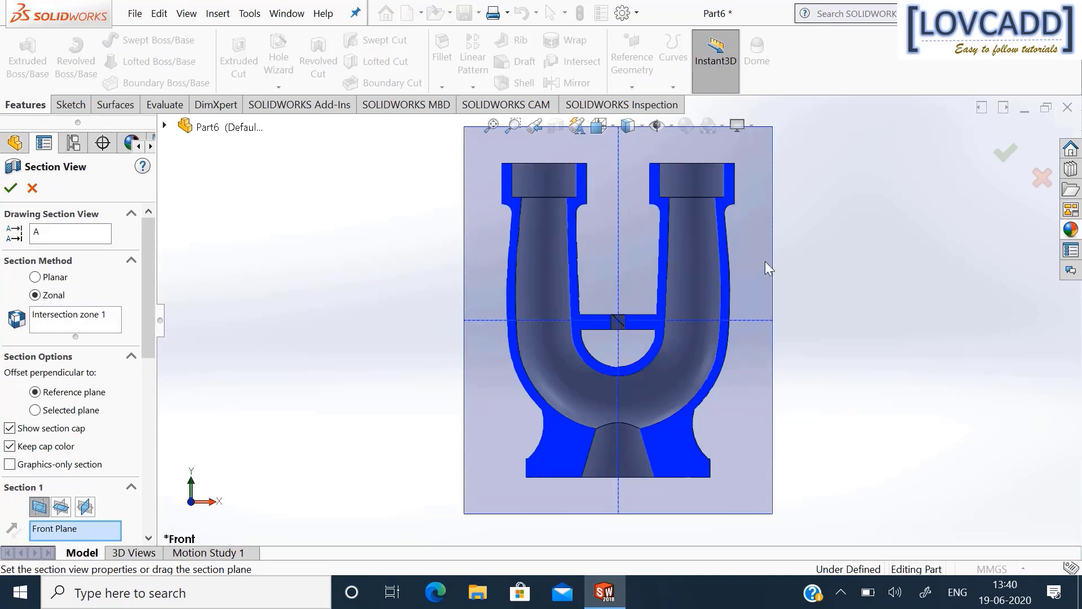
pyautogui.click(1000, 154)
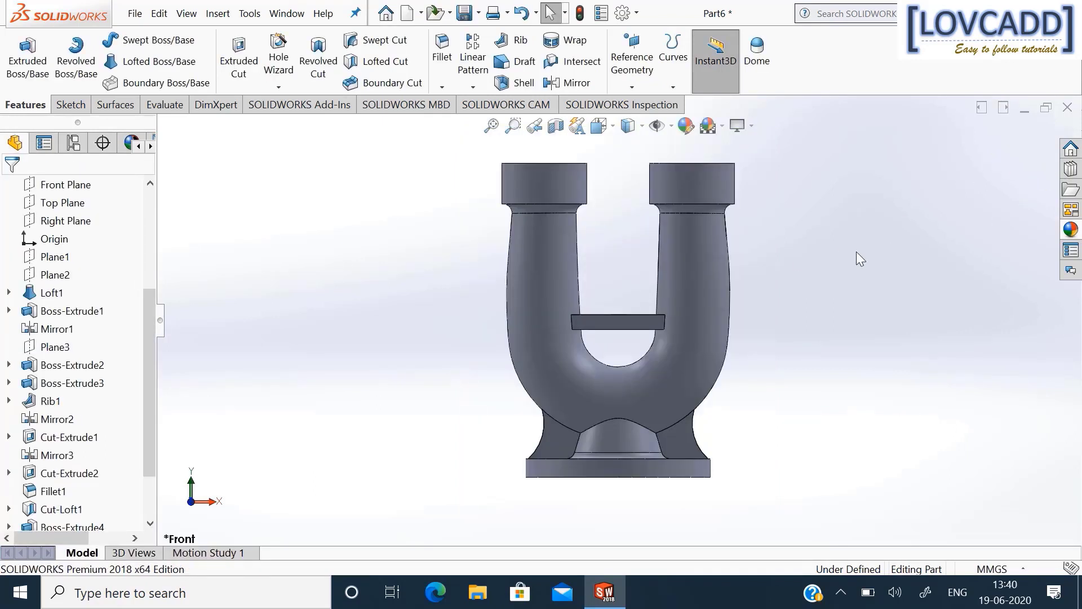
# Assign Gray Cast Iron from the Iron category of SOLIDWORKS Materials to the part.
pyautogui.moveTo(148, 315); pyautogui.dragTo(154, 220)
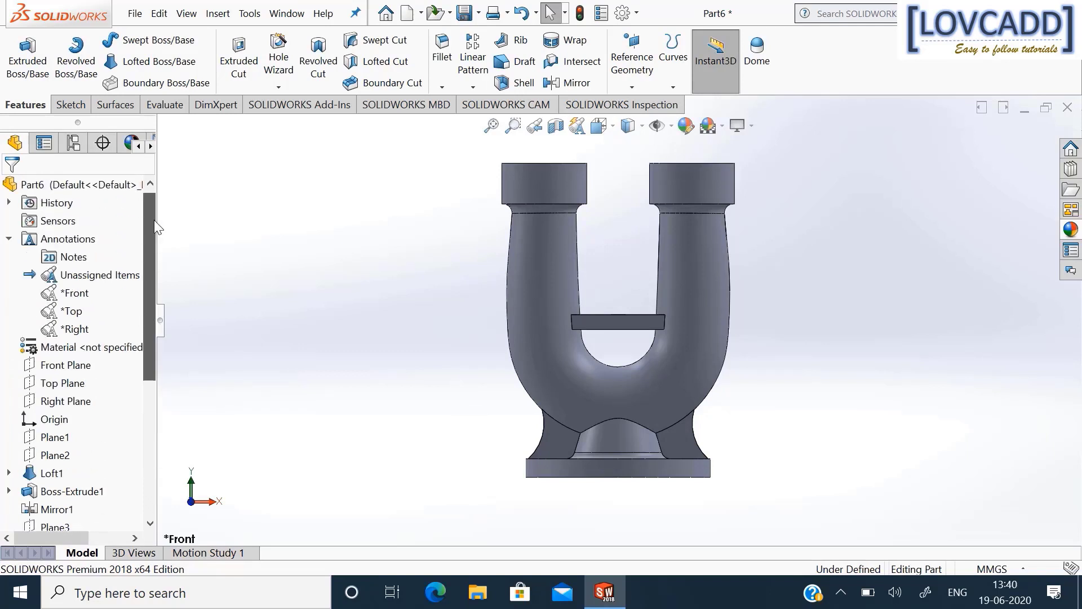
pyautogui.click(9, 239)
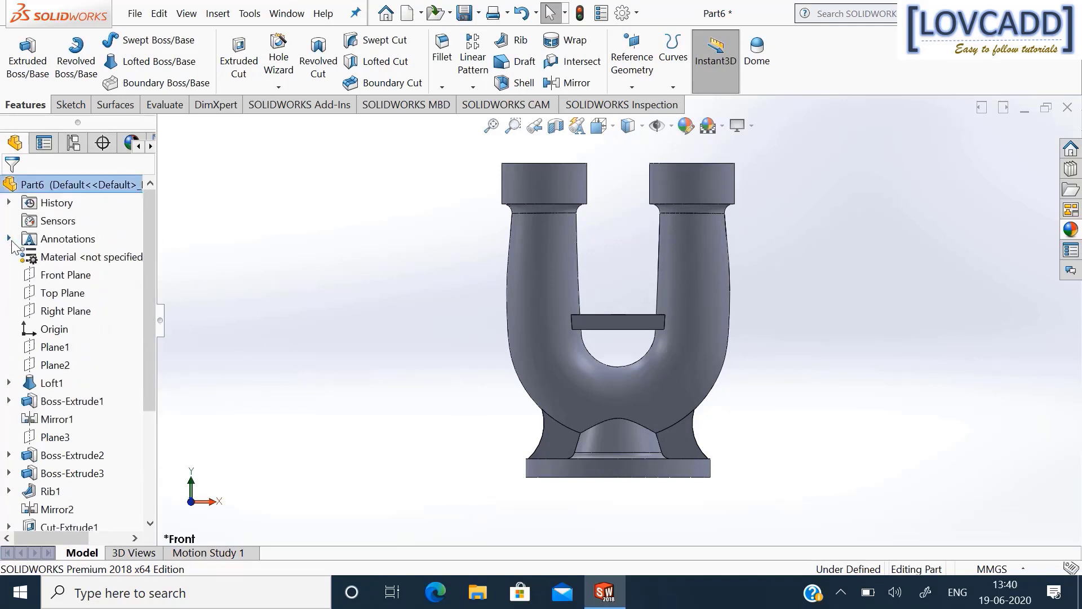
pyautogui.rightClick(48, 257)
pyautogui.click(64, 237)
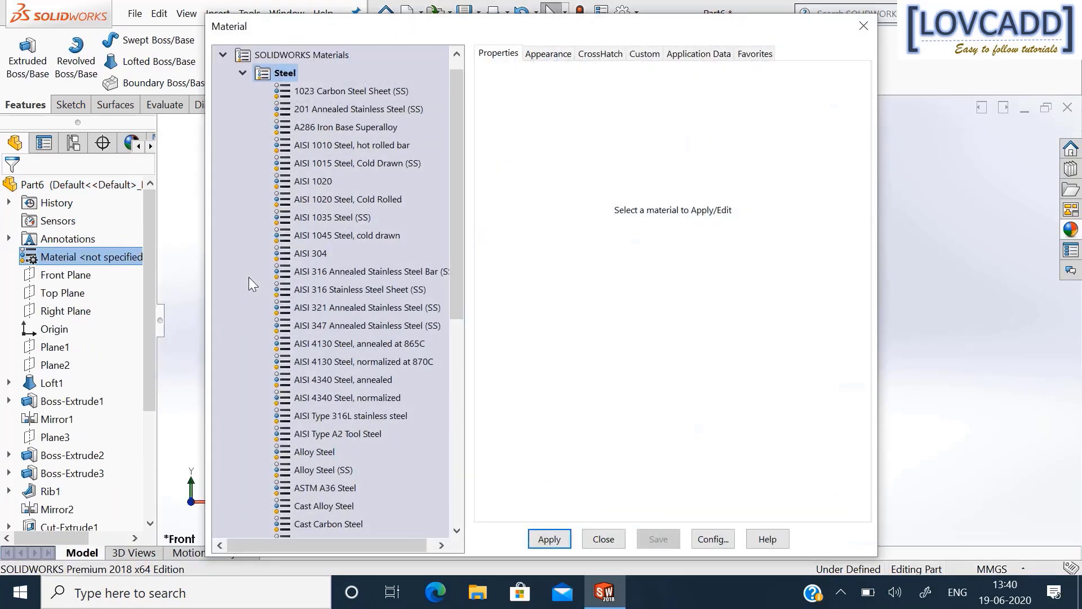
pyautogui.click(241, 73)
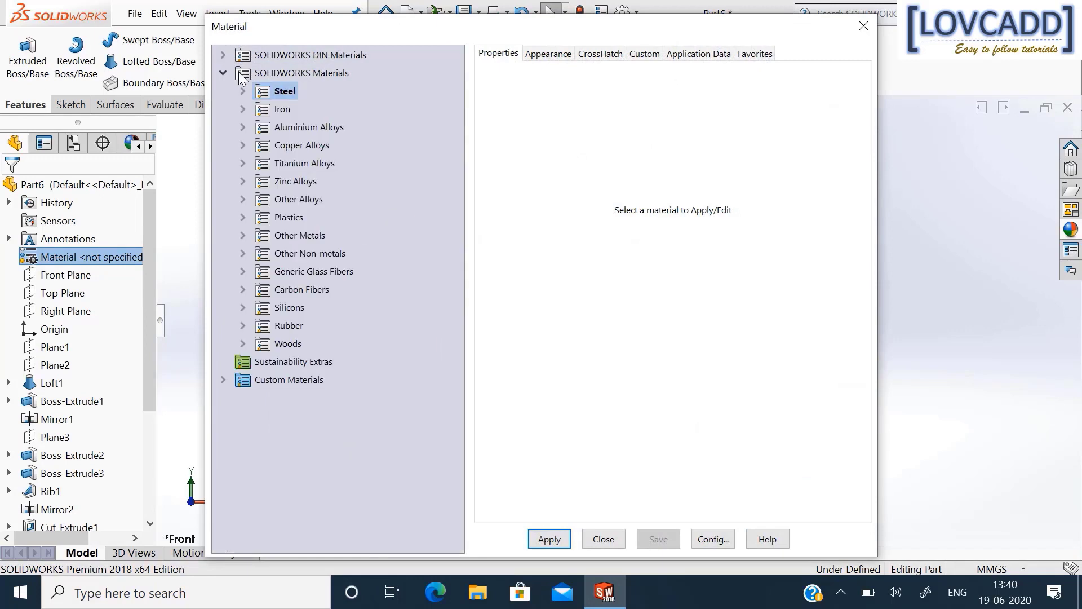
pyautogui.click(243, 109)
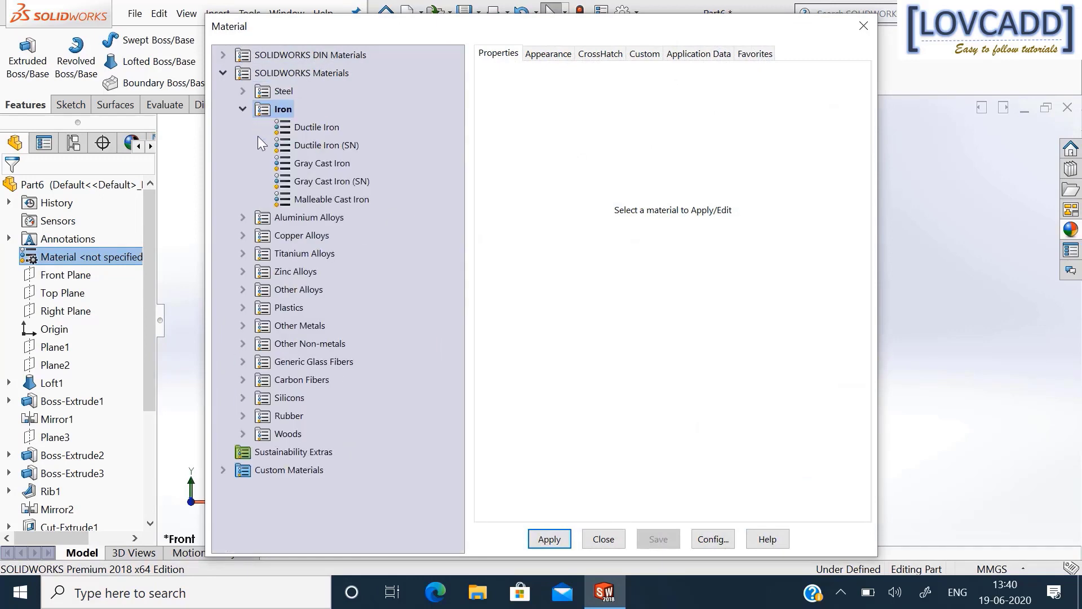
pyautogui.click(313, 164)
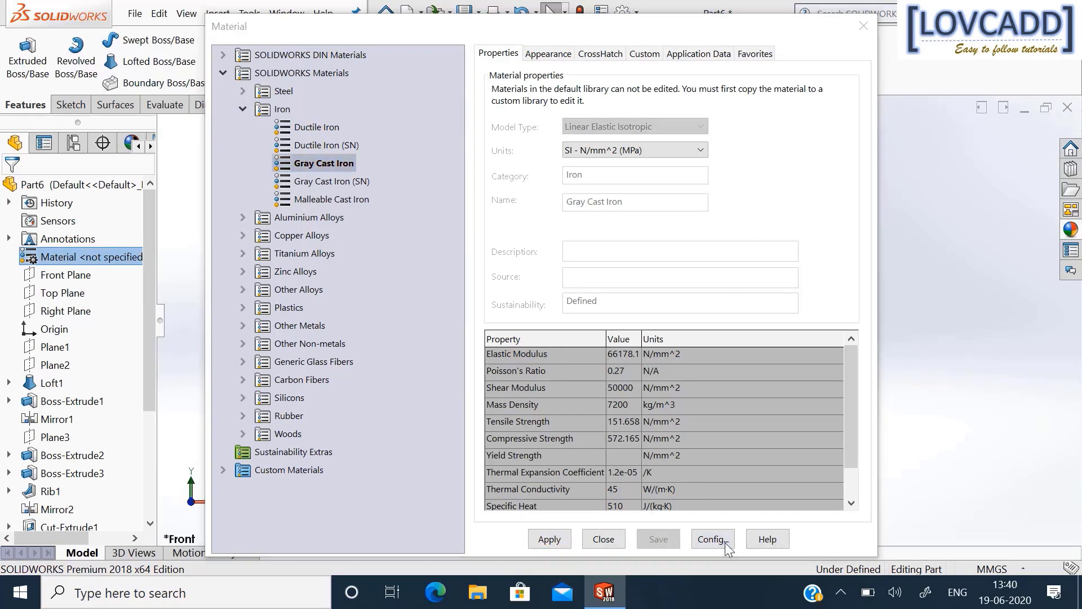
pyautogui.click(724, 541)
pyautogui.click(460, 414)
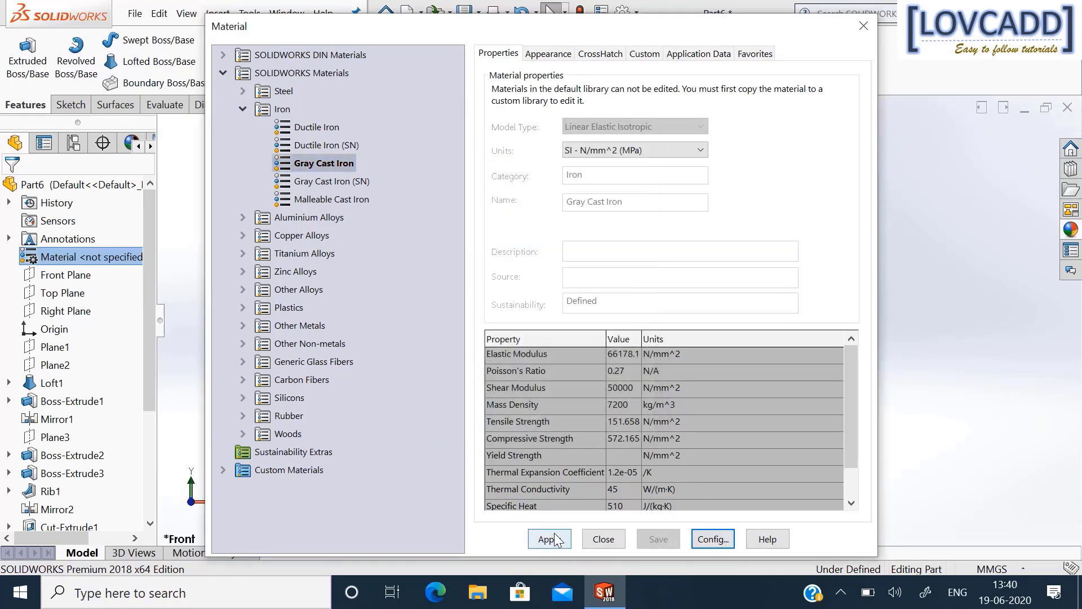
pyautogui.click(549, 540)
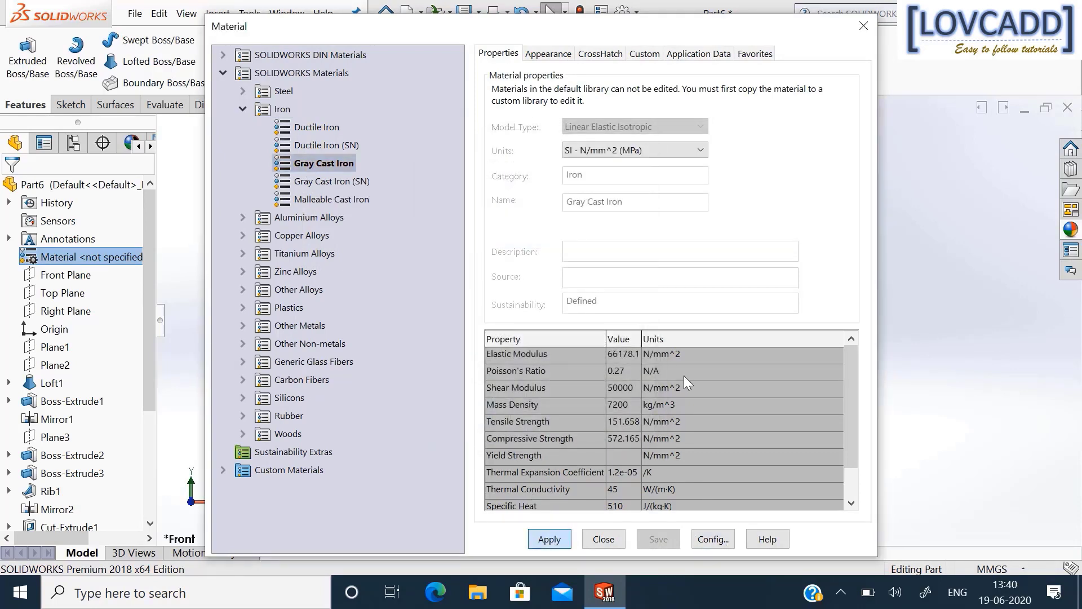
pyautogui.click(863, 27)
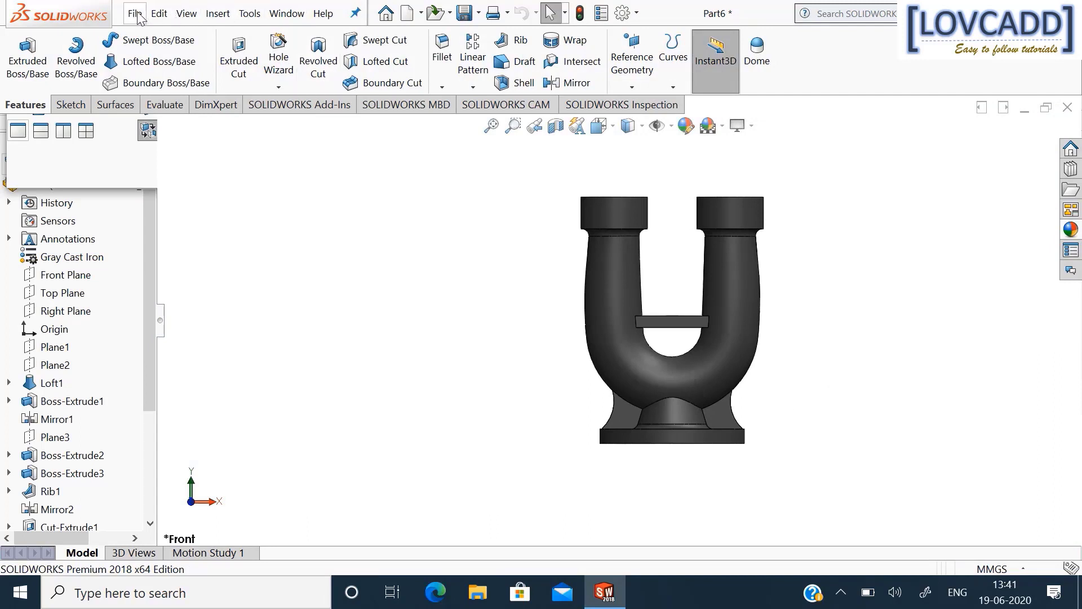
# Save the part as "body" in the "ramsbottom saftey valve" folder on the Desktop.
pyautogui.click(479, 13)
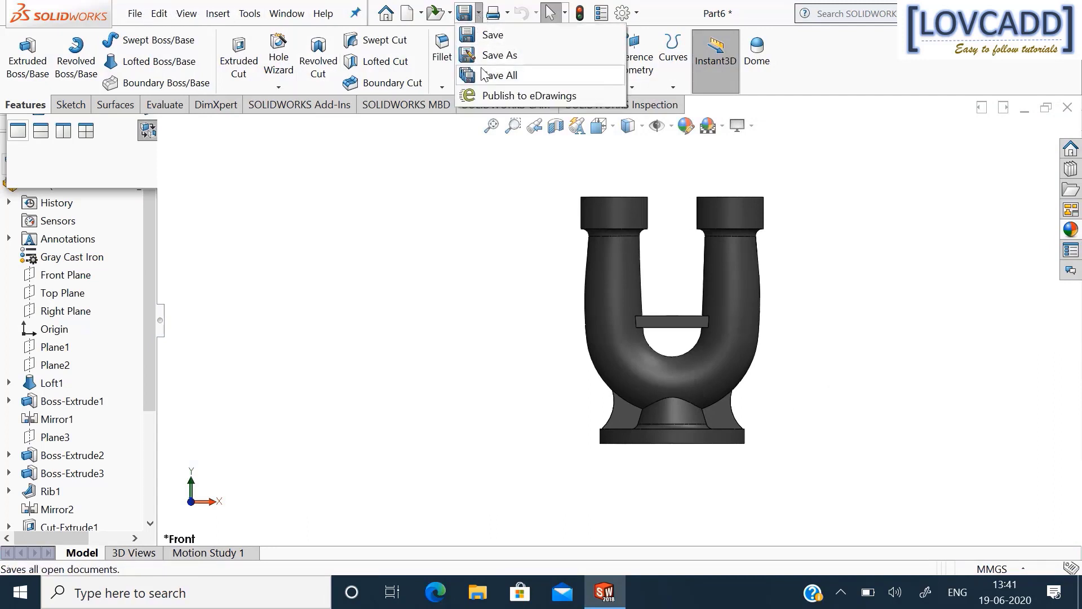
pyautogui.click(496, 54)
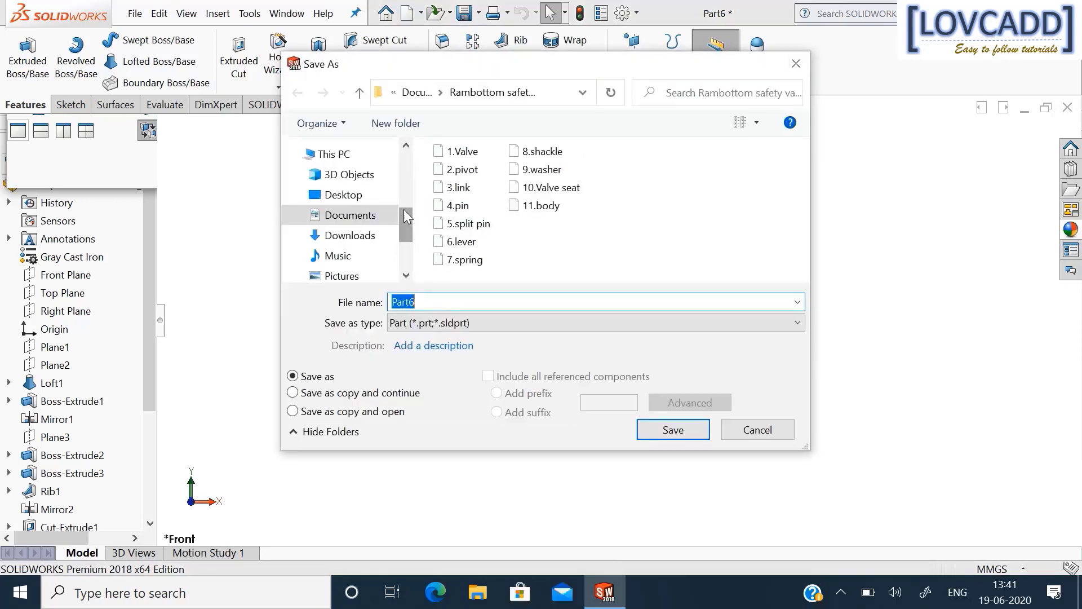
pyautogui.click(343, 195)
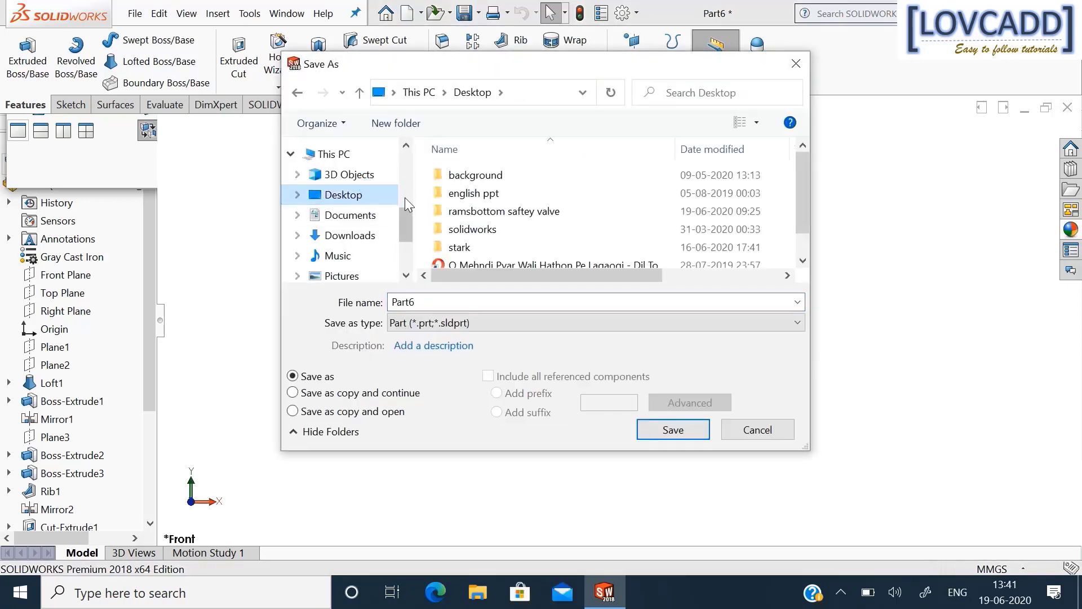
pyautogui.click(456, 216)
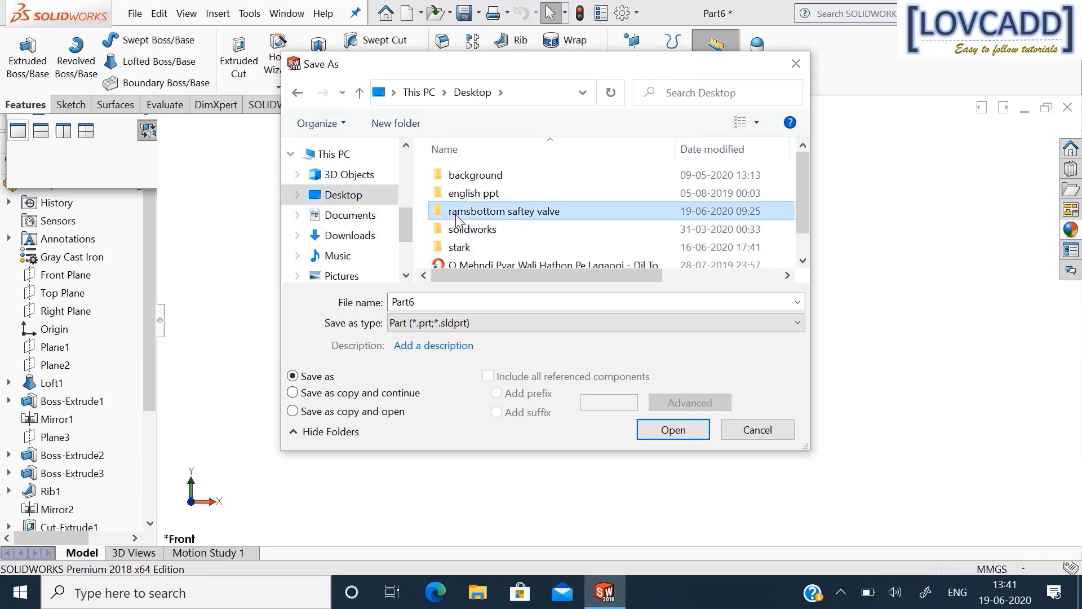
pyautogui.doubleClick(456, 212)
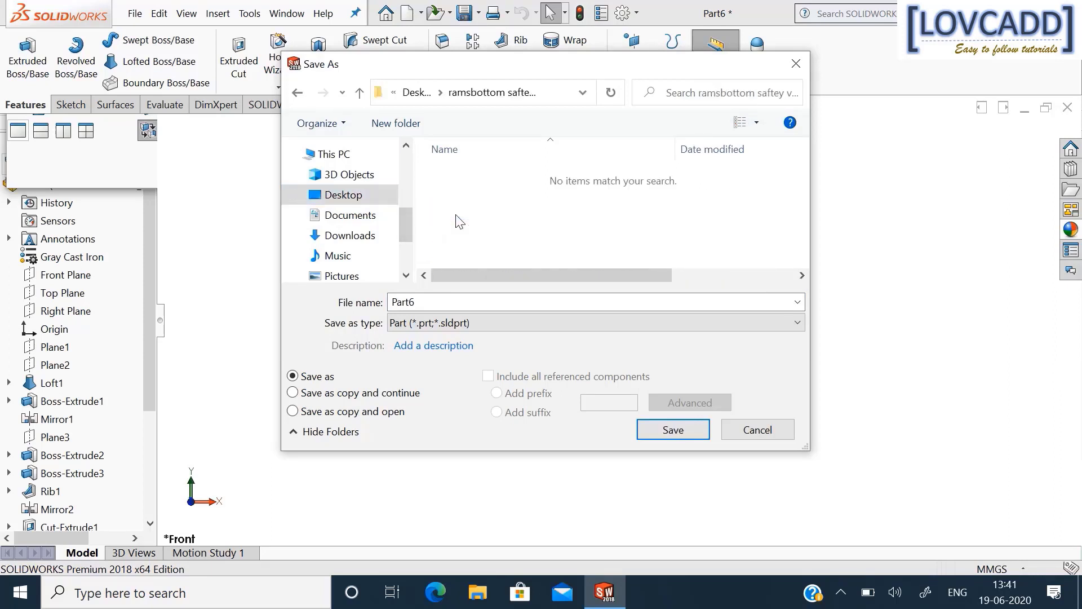
pyautogui.doubleClick(435, 302)
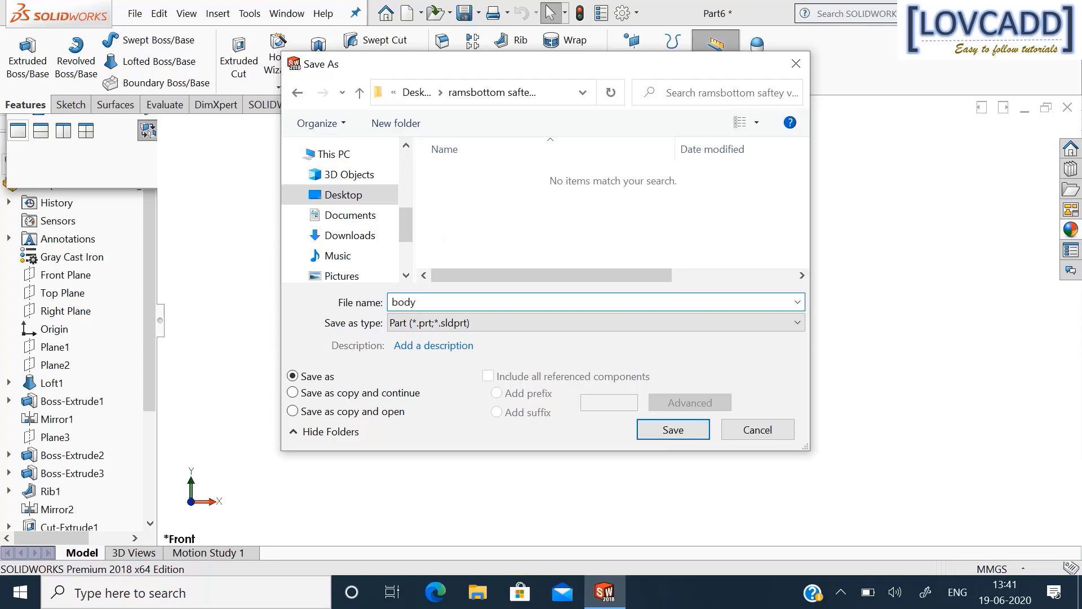
pyautogui.click(664, 428)
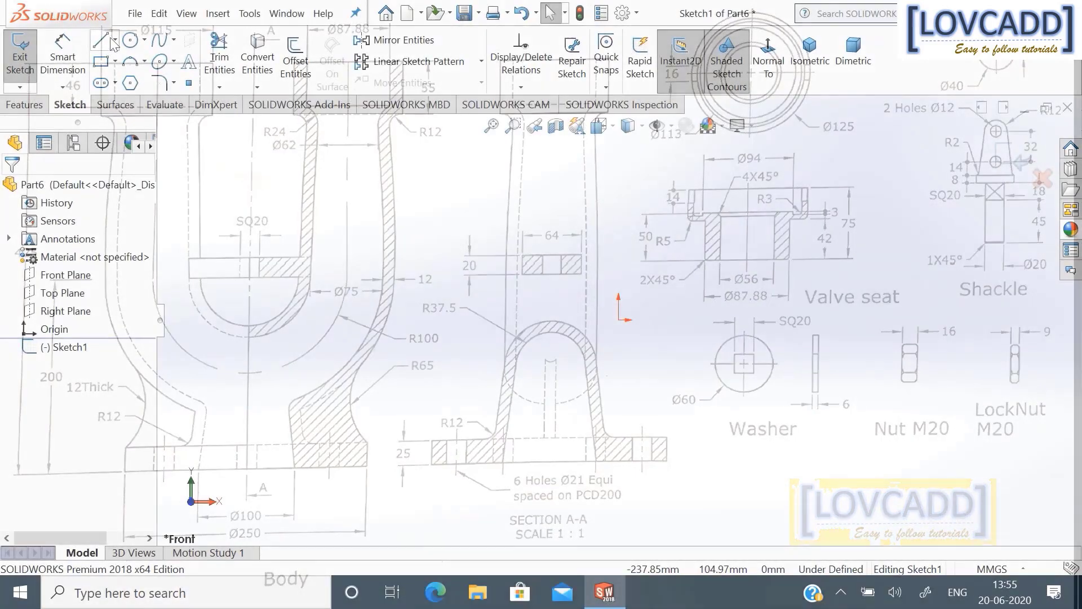
# Draw a vertical centerline upward from the origin in the new part's front sketch.
pyautogui.click(114, 40)
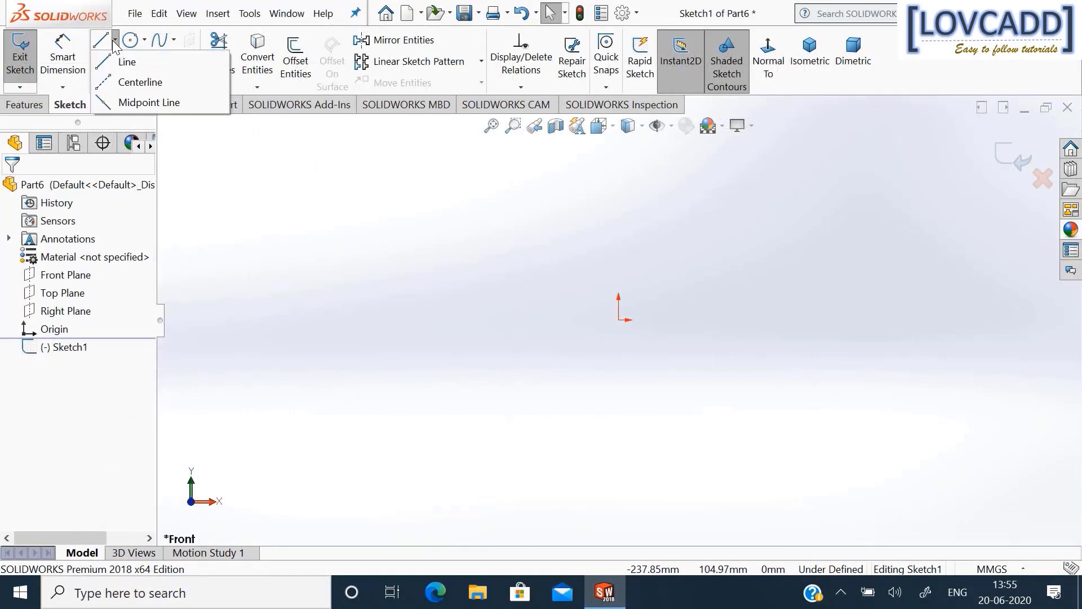
pyautogui.click(126, 84)
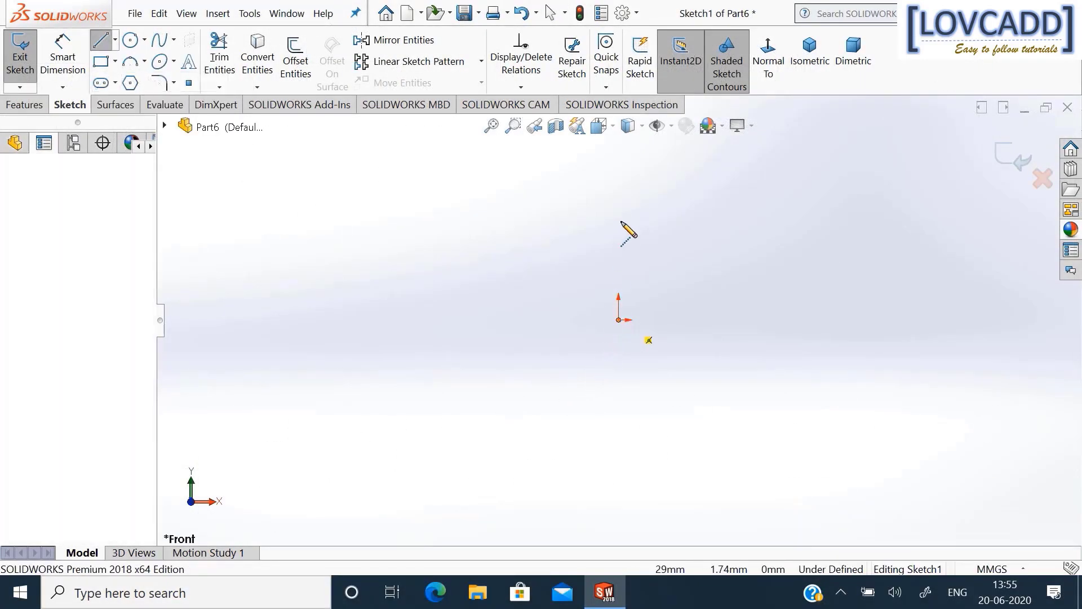
pyautogui.click(618, 319)
pyautogui.click(618, 152)
pyautogui.rightClick(619, 152)
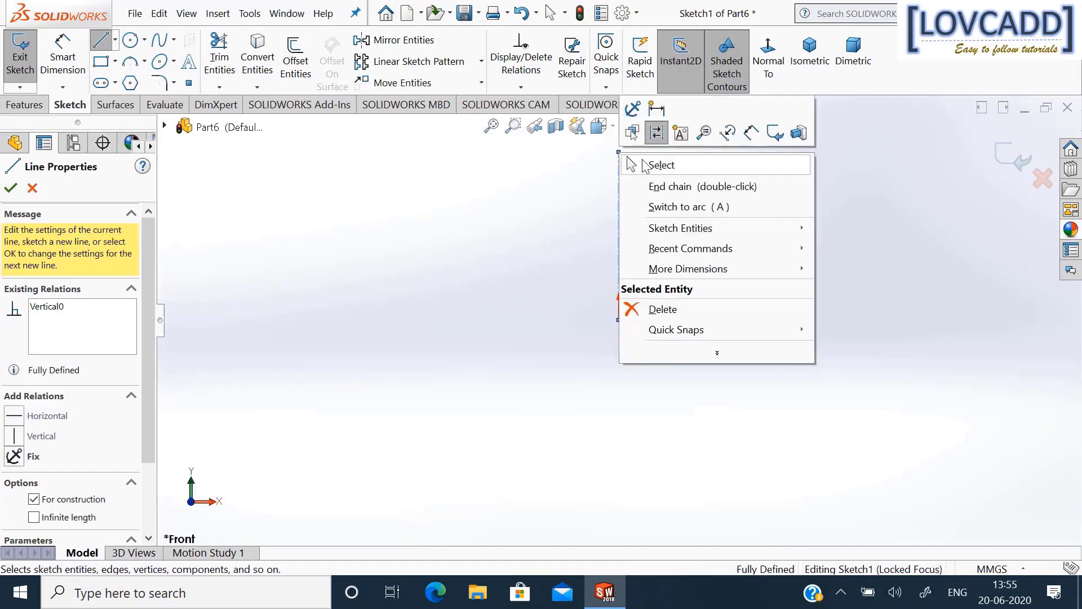
pyautogui.click(645, 165)
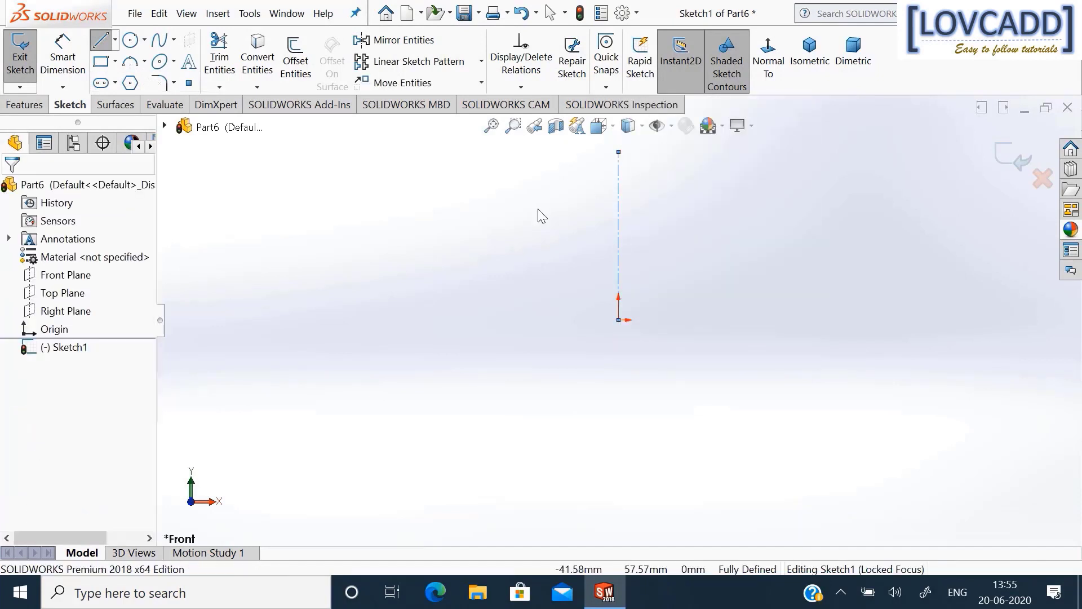
# Sketch a closed ten-line stepped profile left of the centerline, its inner lower corner level with the origin and about 20 mm away.
pyautogui.click(101, 39)
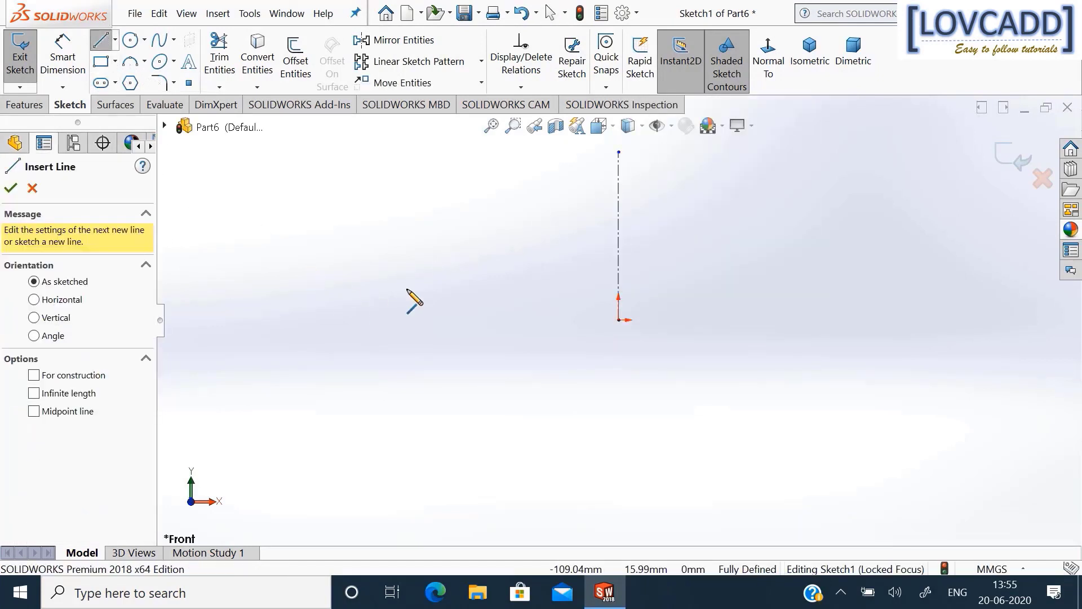
pyautogui.click(579, 320)
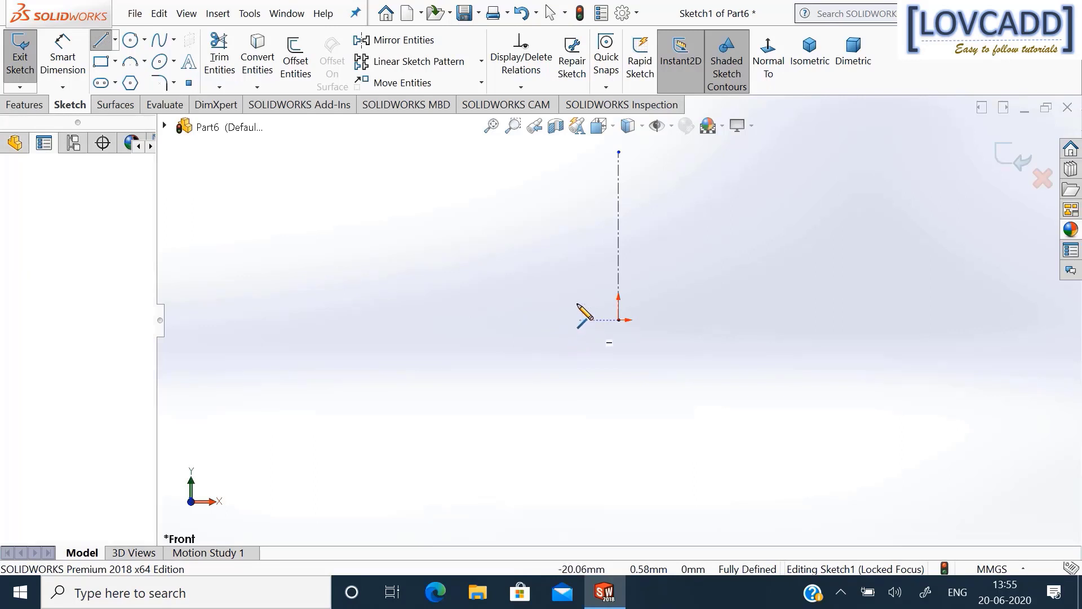
pyautogui.click(580, 216)
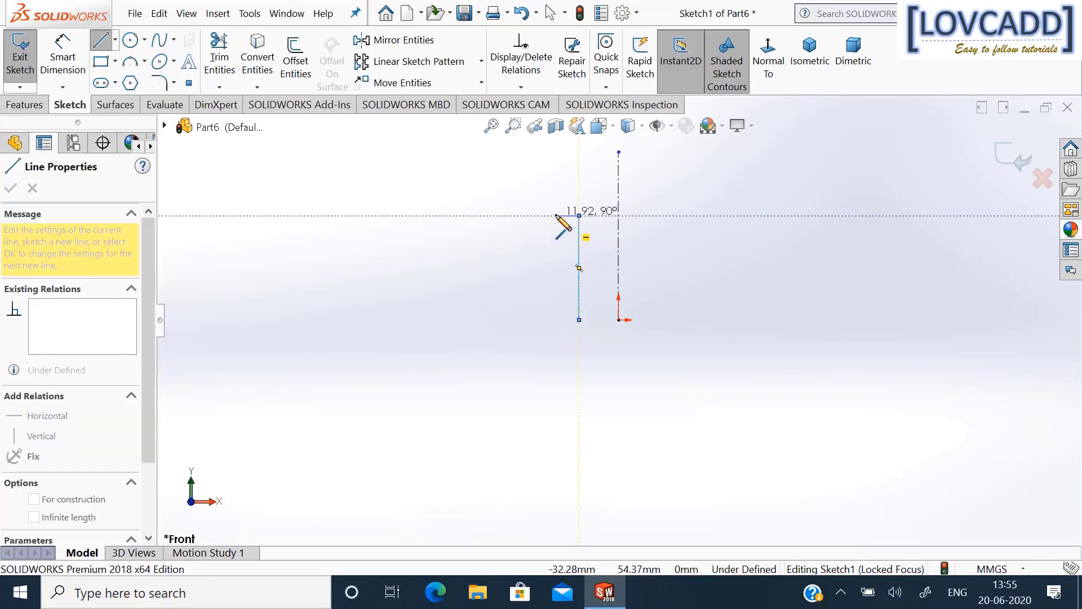
pyautogui.click(557, 215)
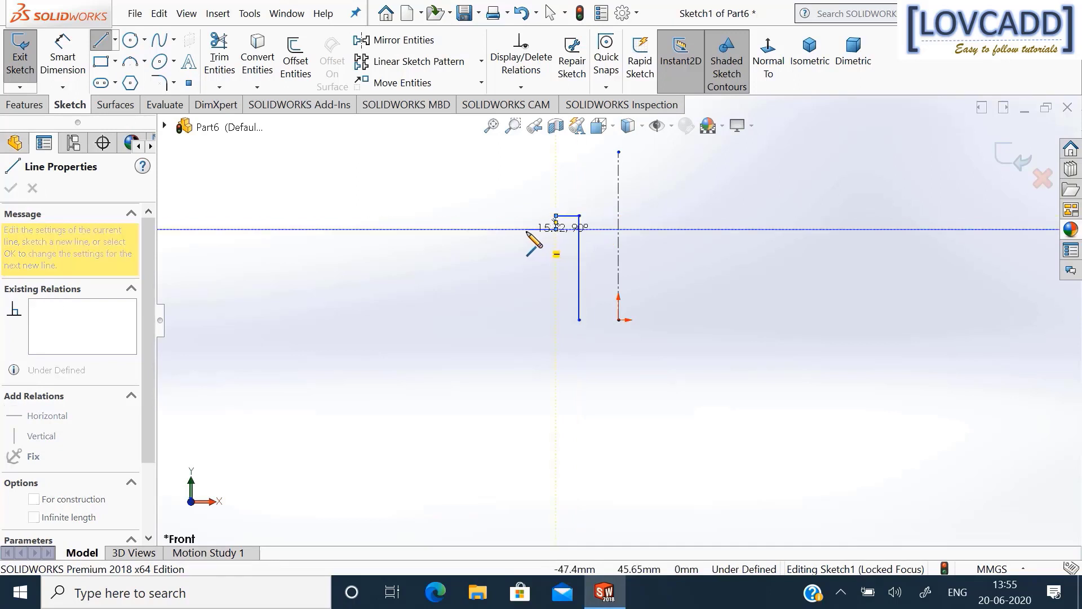
pyautogui.click(556, 229)
pyautogui.click(527, 228)
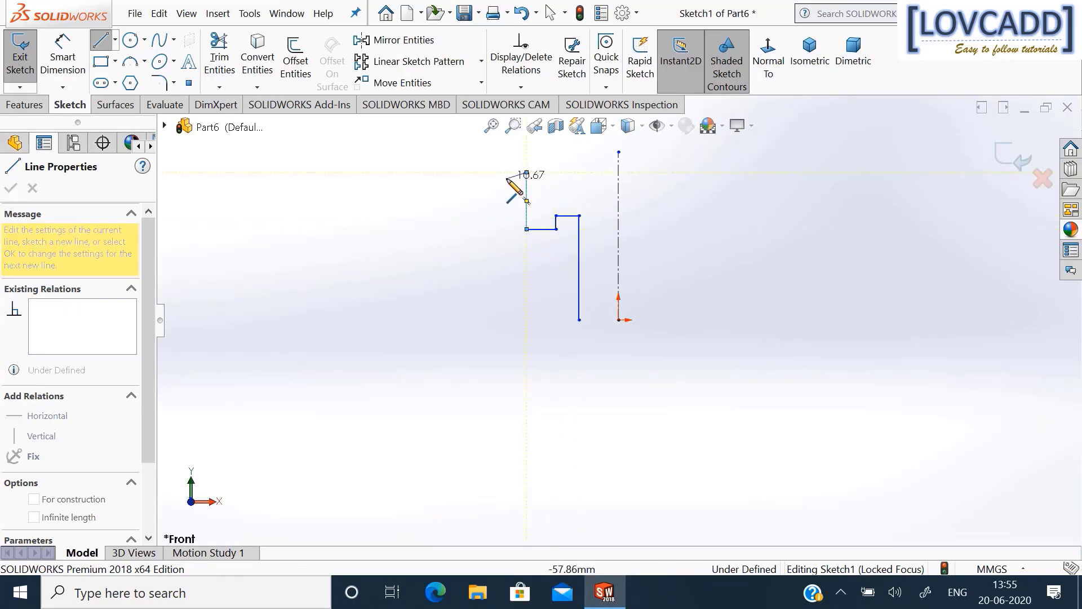
pyautogui.click(527, 172)
pyautogui.click(500, 172)
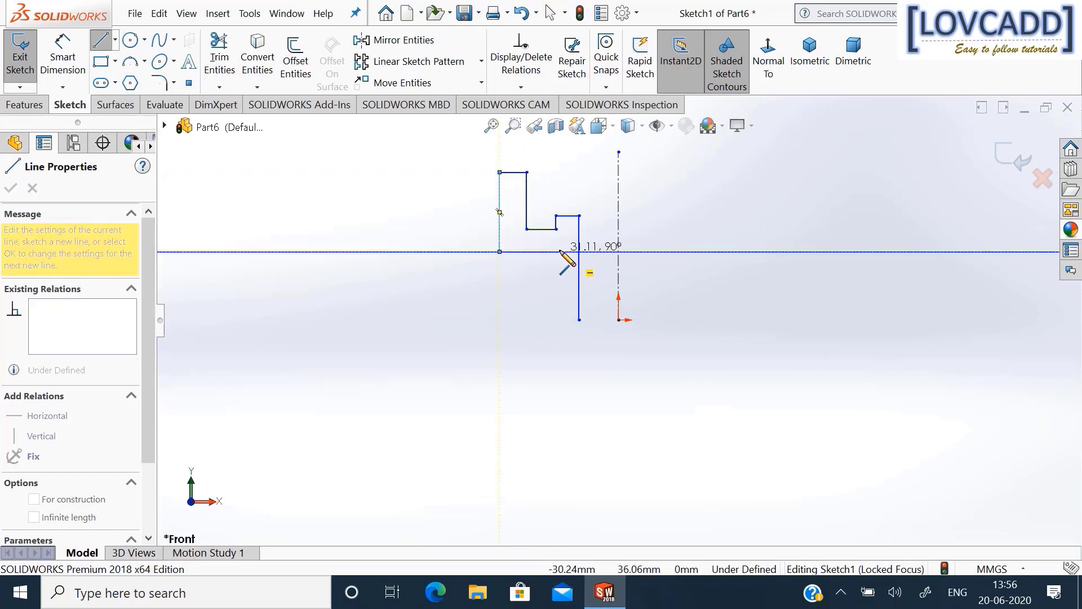
pyautogui.click(559, 251)
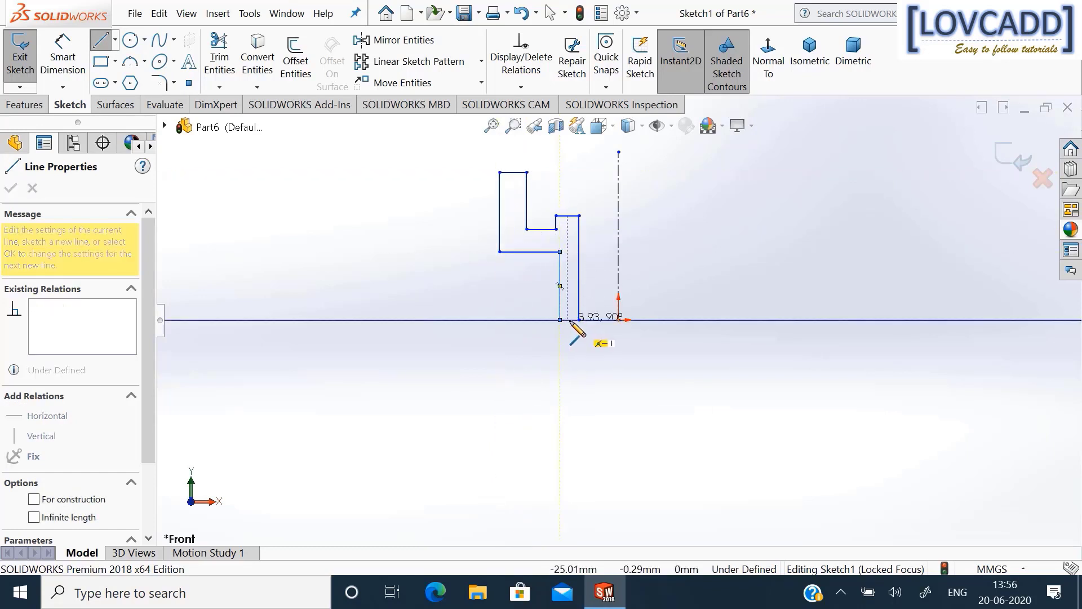
pyautogui.click(560, 320)
pyautogui.click(580, 320)
pyautogui.rightClick(581, 327)
pyautogui.click(619, 332)
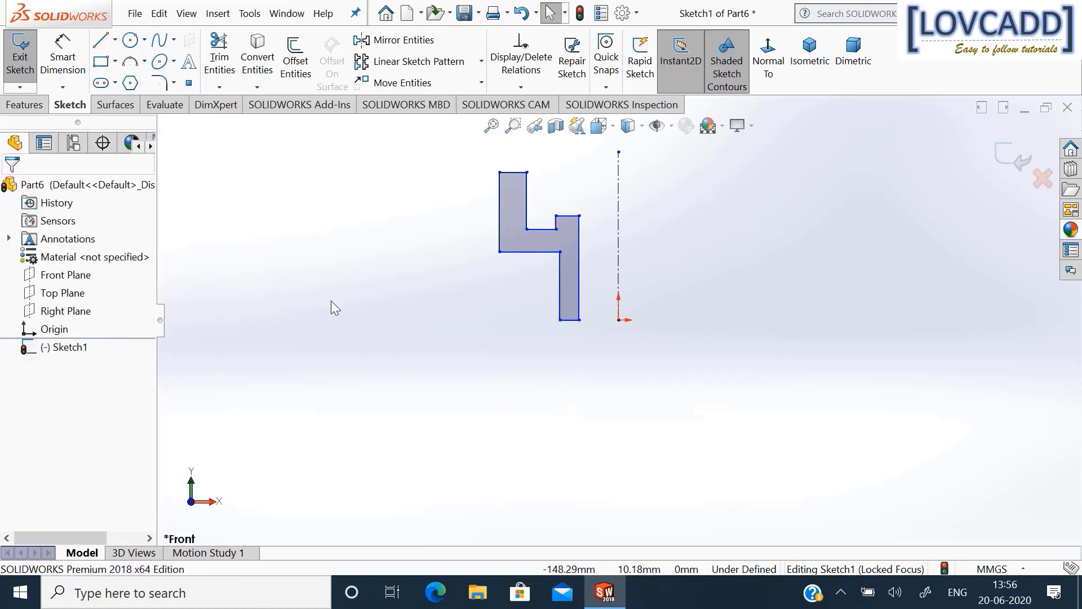
# Dimension the horizontal distance from the profile's inner lower corner to the origin as 56/2 mm.
pyautogui.click(62, 57)
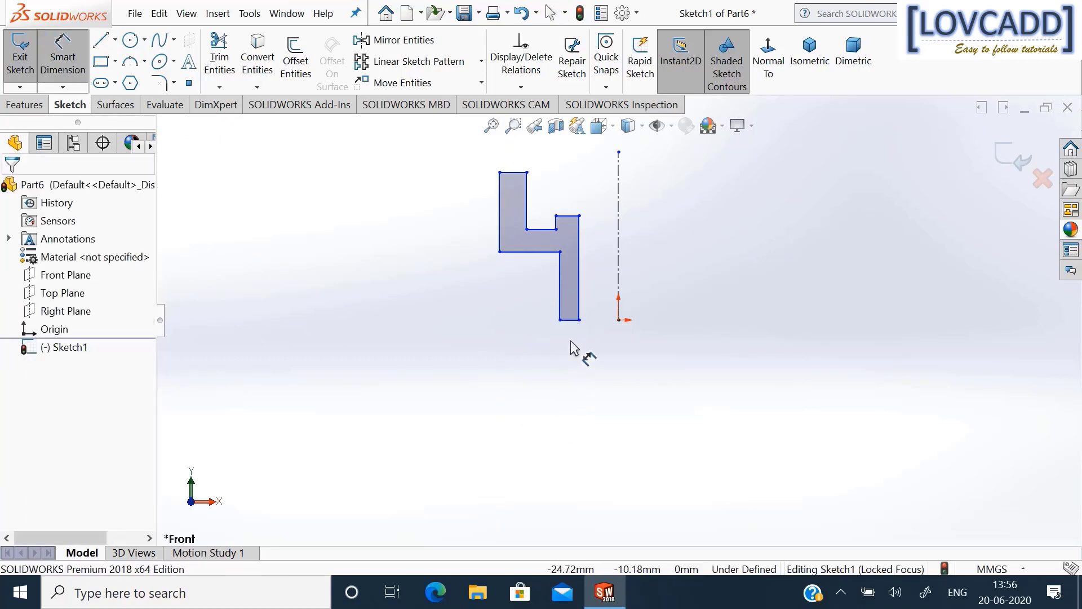
pyautogui.click(579, 320)
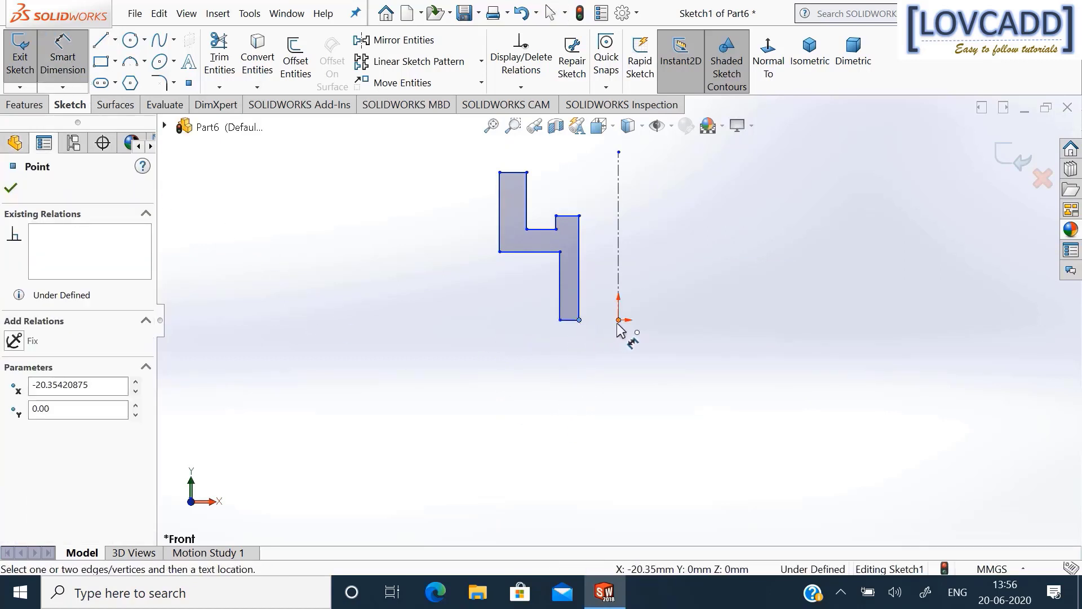
pyautogui.click(619, 321)
pyautogui.click(609, 368)
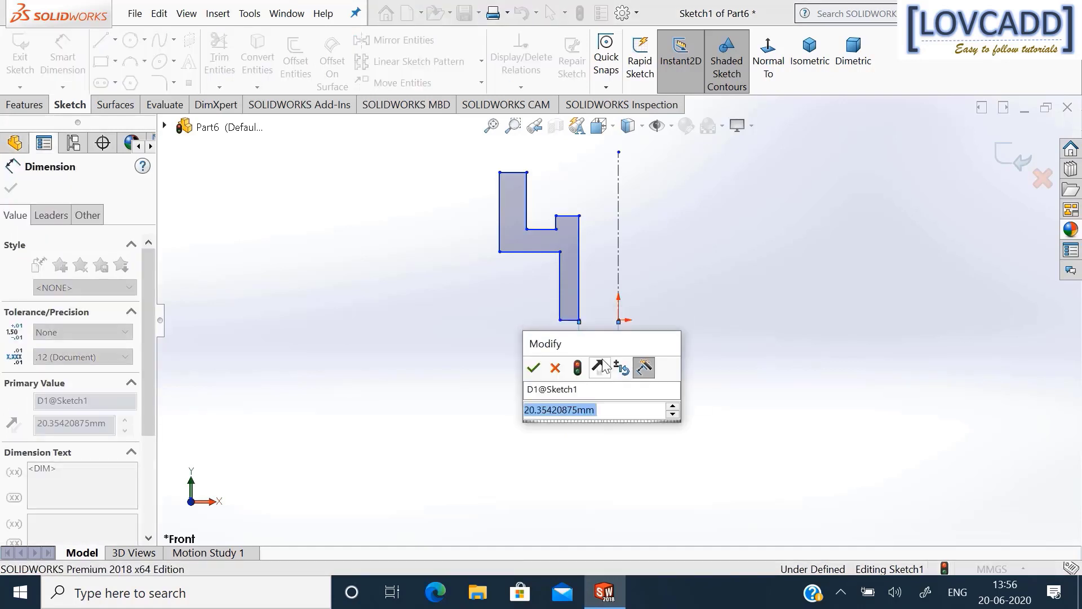
pyautogui.write('56/2')
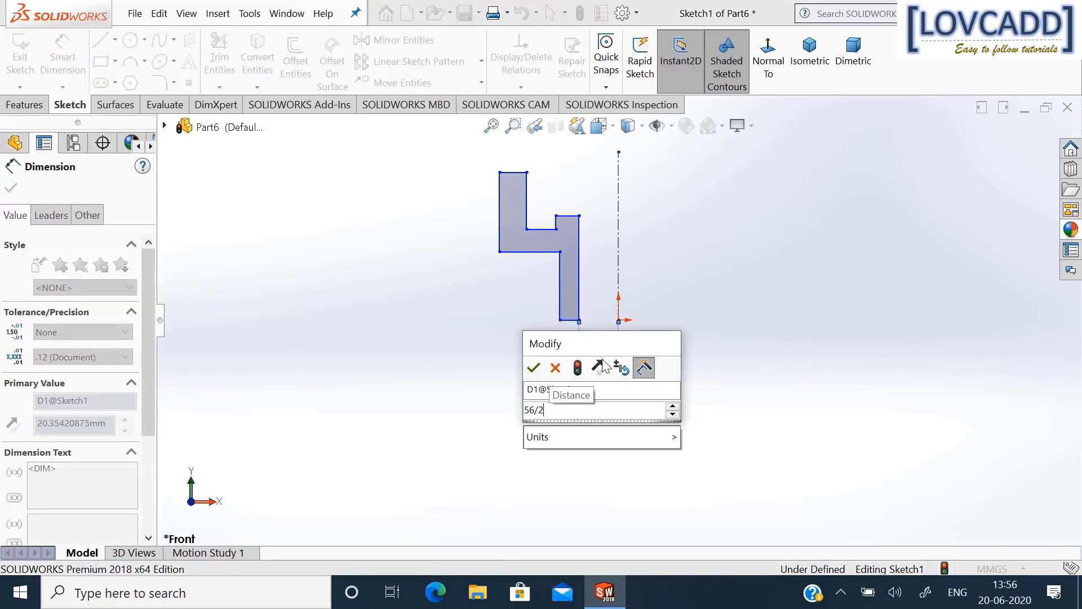
pyautogui.press('Return')
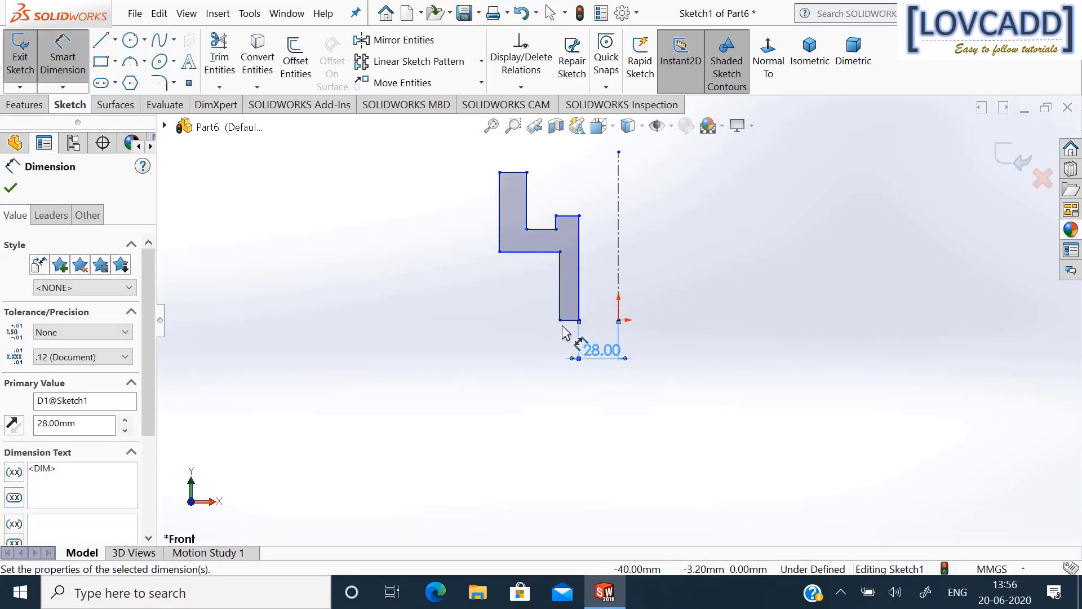
# Dimension the horizontal distance from the profile's outer lower corner to the centerline as 87.88/2 mm.
pyautogui.click(560, 321)
pyautogui.click(619, 317)
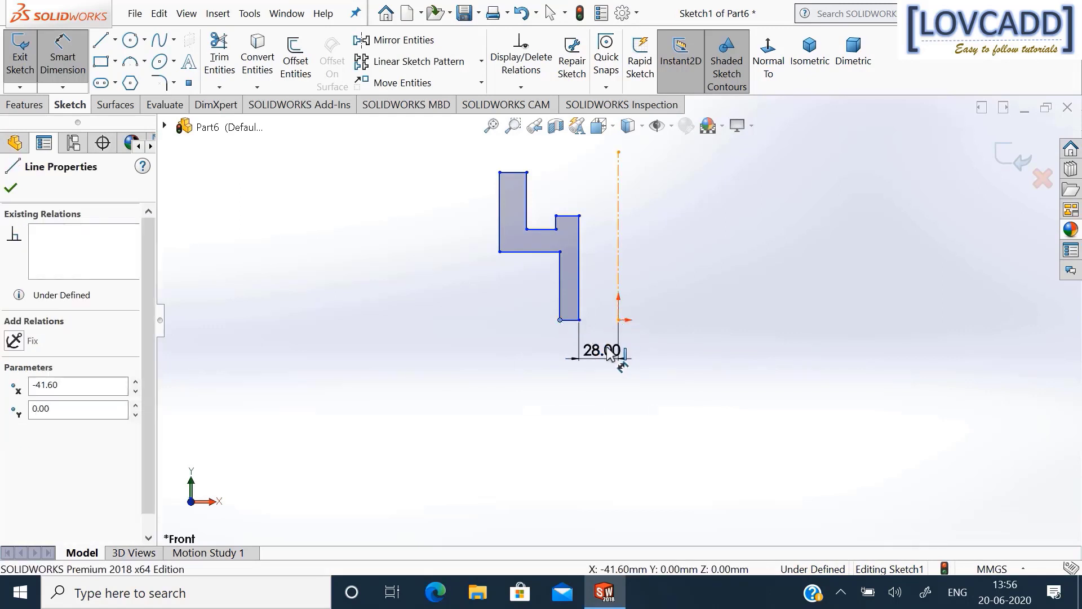
pyautogui.click(604, 395)
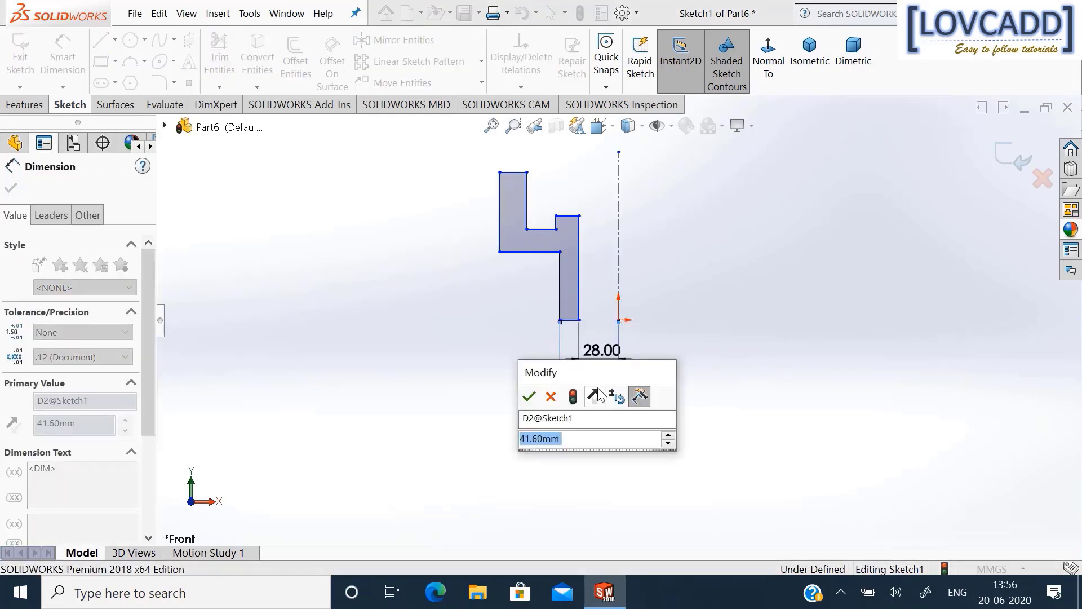
pyautogui.write('87.88/2')
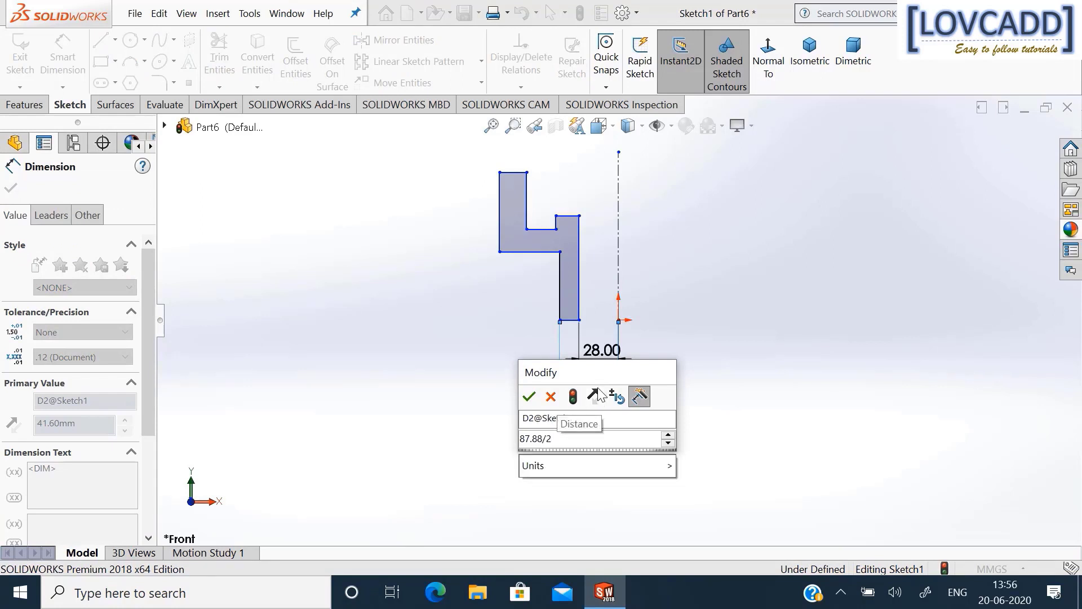
pyautogui.press('Return')
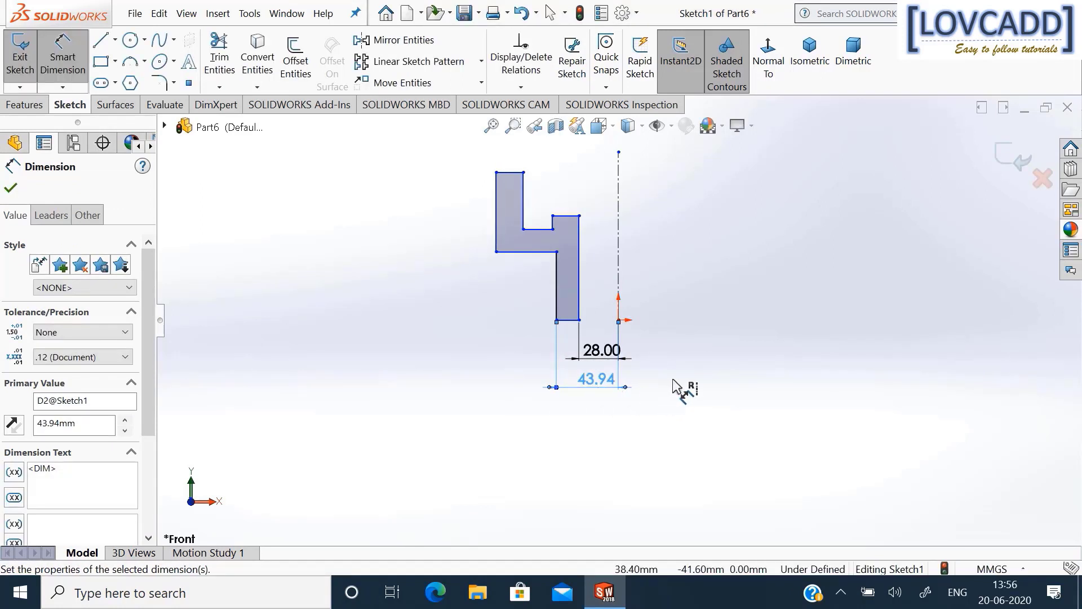
# Dimension the distance from the outer upper corner of the profile's raised inner step to the centerline as 94/2 mm.
pyautogui.click(553, 216)
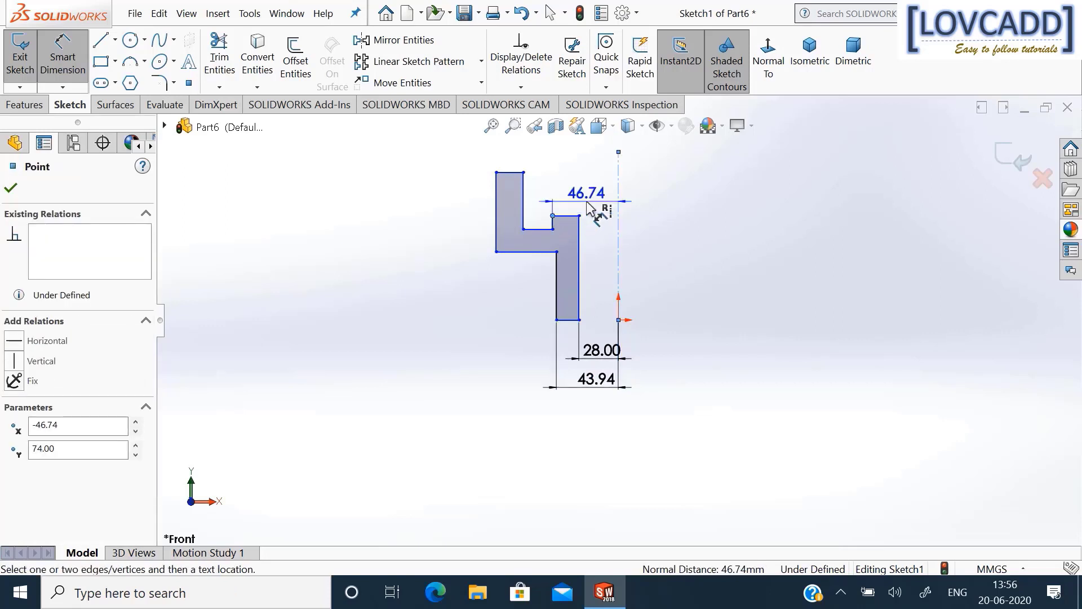
pyautogui.click(620, 204)
pyautogui.click(592, 198)
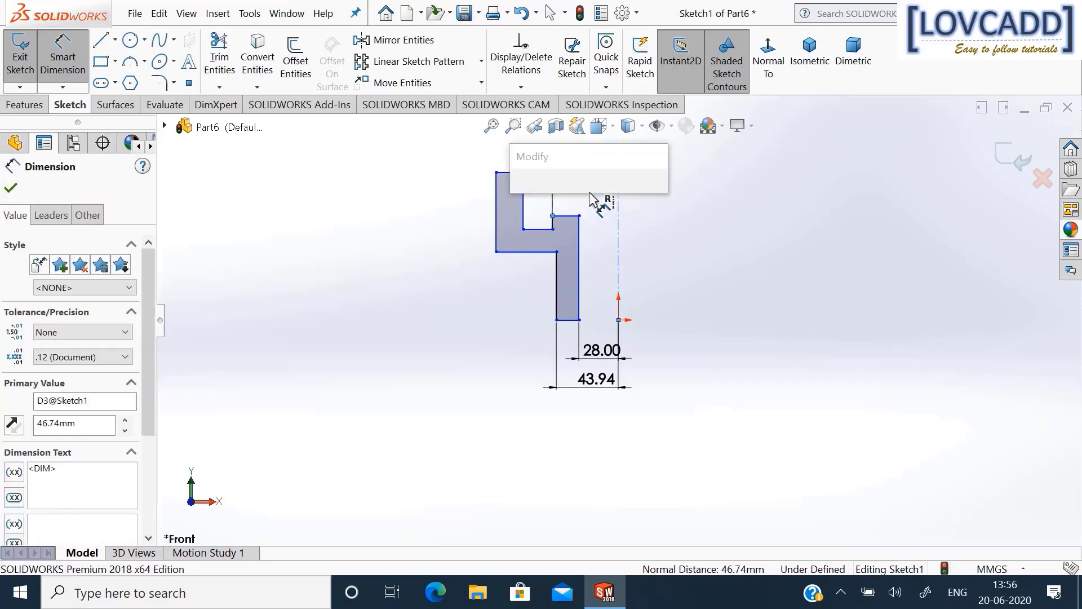
pyautogui.write('94/2')
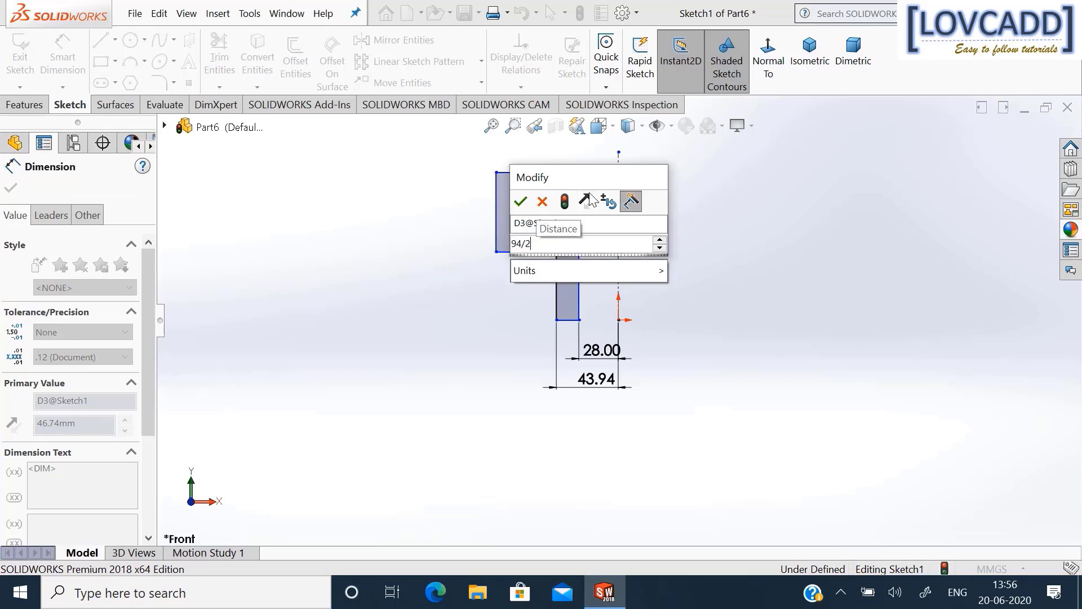
pyautogui.press('Return')
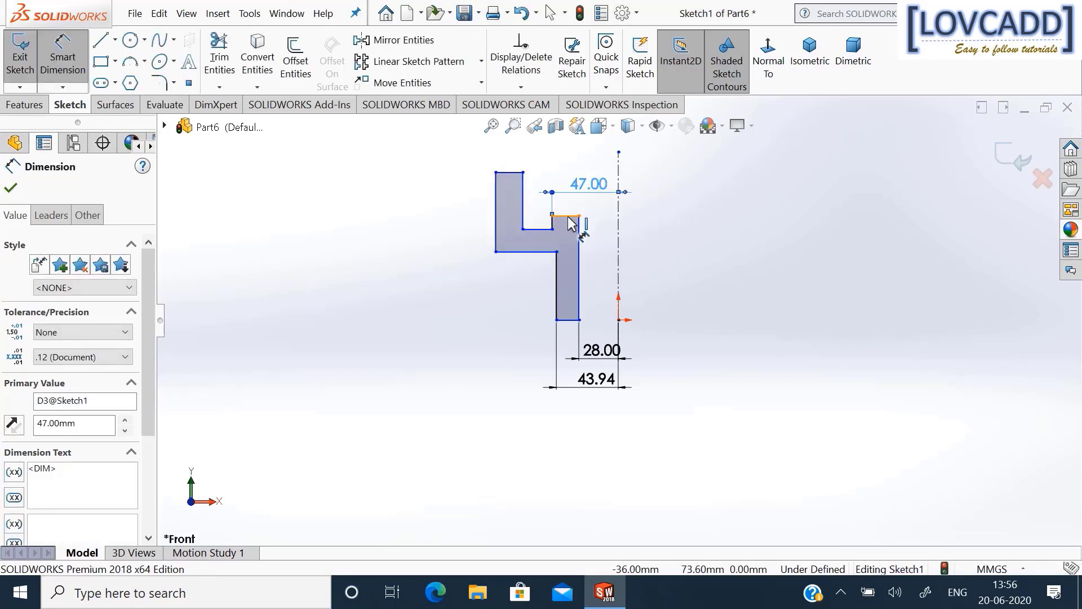
# Set the height difference between the raised inner step's top edge and the adjacent ledge to 3 mm.
pyautogui.click(544, 229)
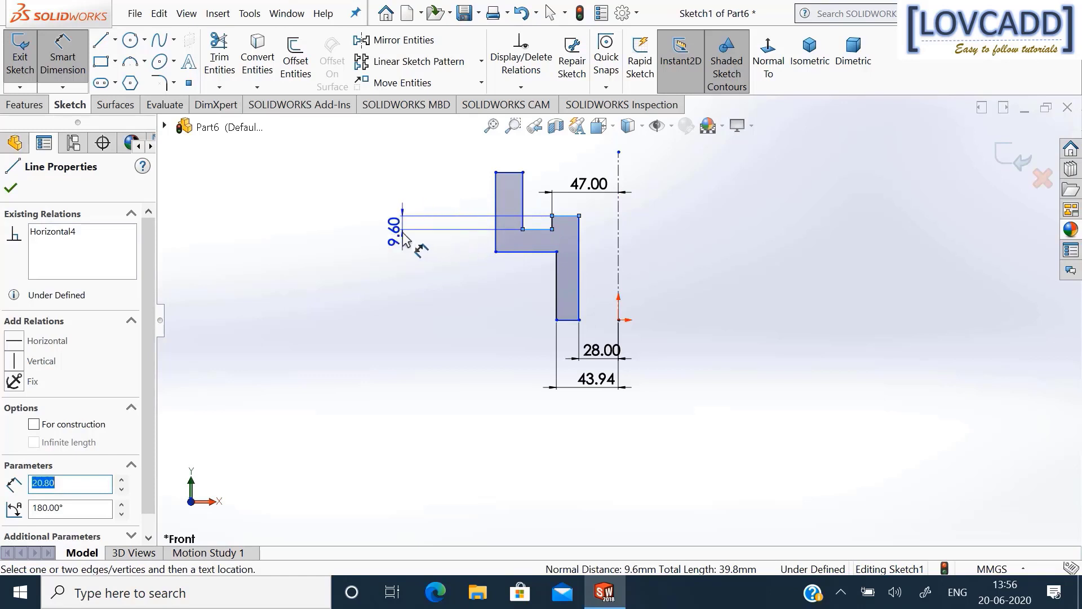
pyautogui.click(412, 240)
pyautogui.write('3')
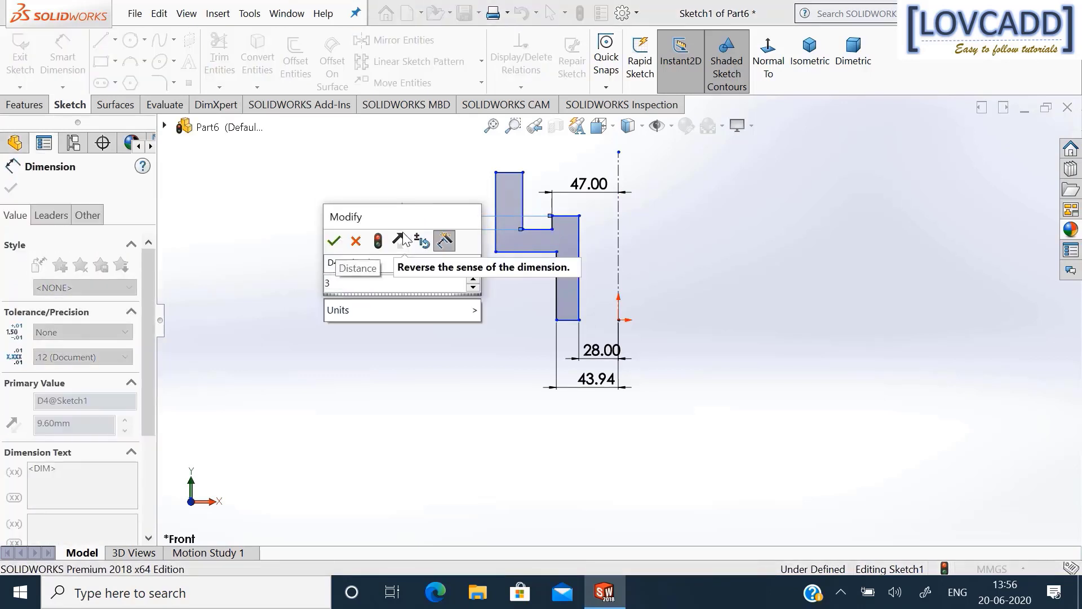
pyautogui.press('Return')
# Dimension the distance from the upper wall's outer top corner to the centerline as 125/2 mm.
pyautogui.scroll(2, 403, 233)
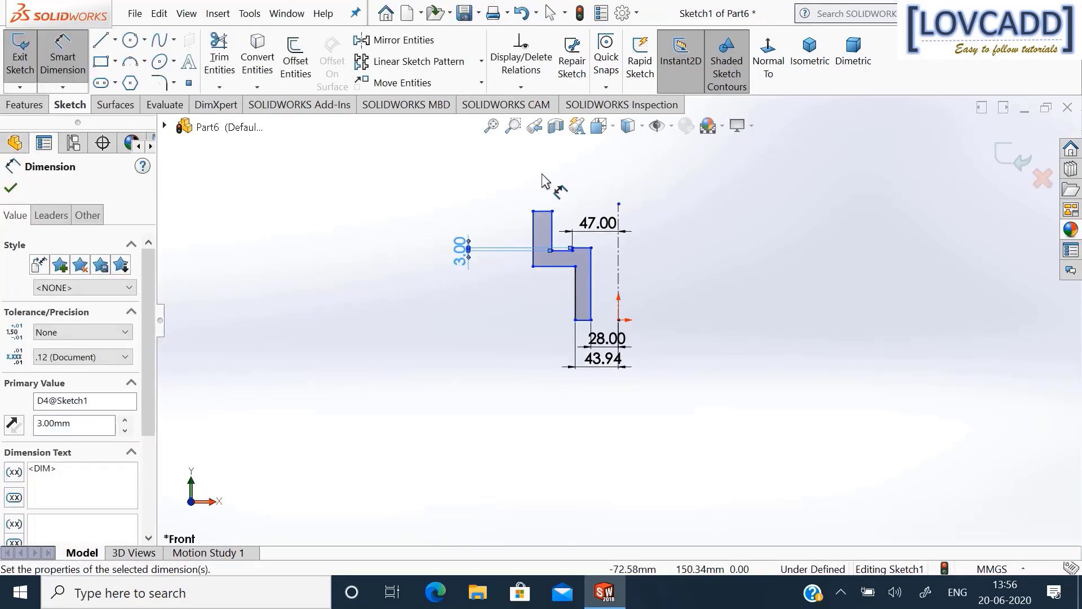
pyautogui.scroll(-2, 544, 174)
pyautogui.click(647, 228)
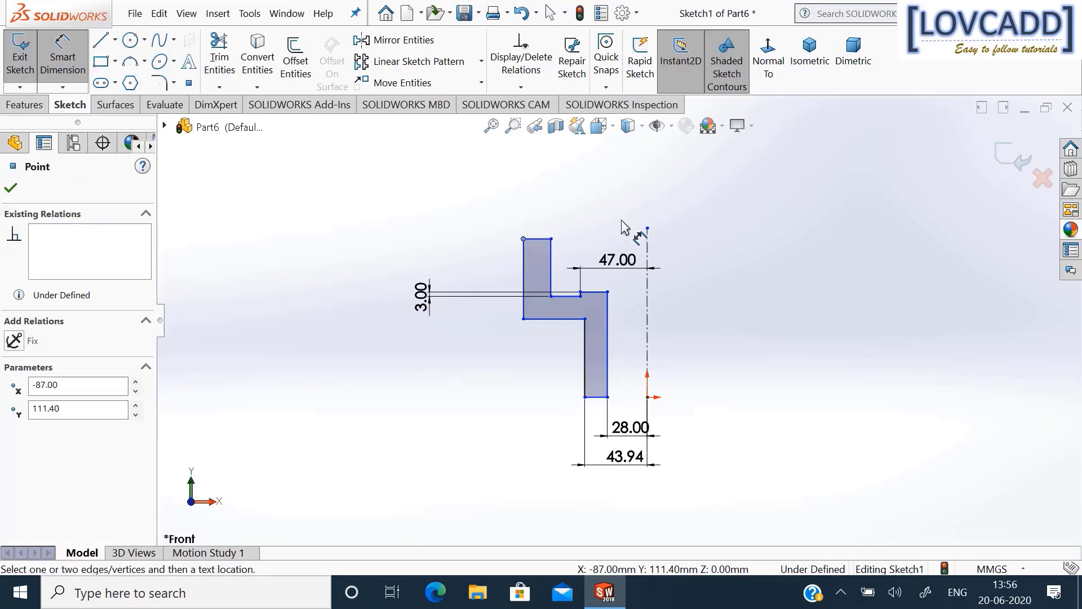
pyautogui.click(646, 248)
pyautogui.click(612, 169)
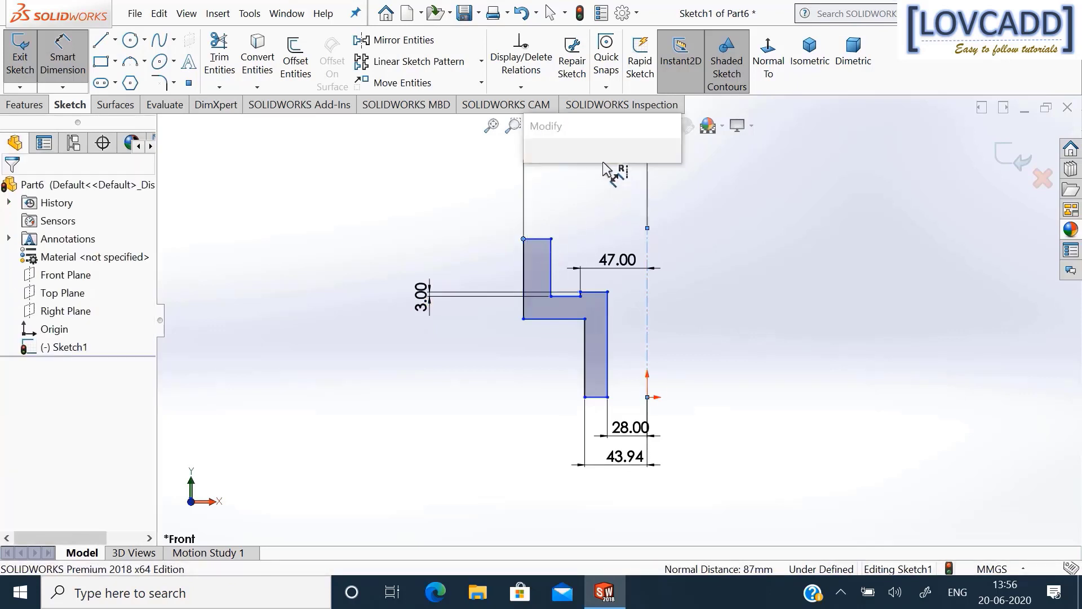
pyautogui.write('125')
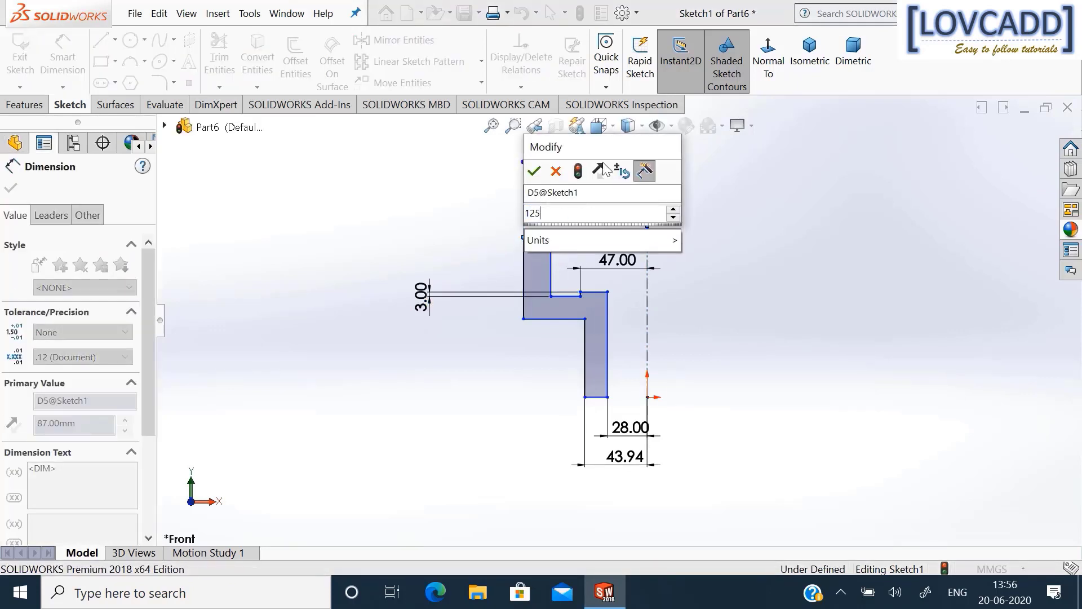
pyautogui.write('/2')
pyautogui.press('Return')
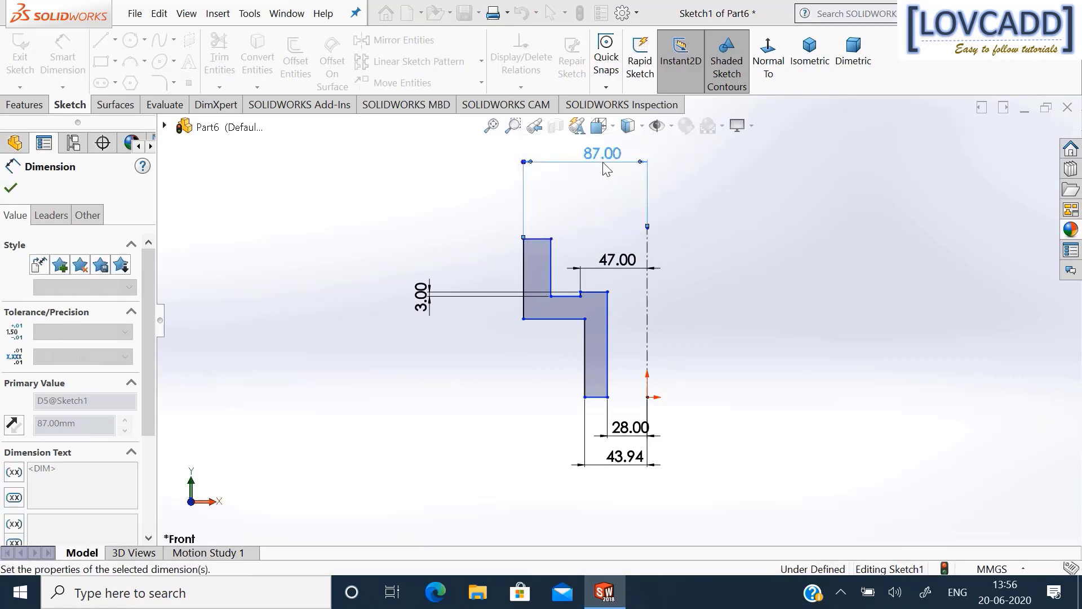
# Dimension the distance from the upper wall's inner top corner to the centerline as 113/2 mm.
pyautogui.click(587, 239)
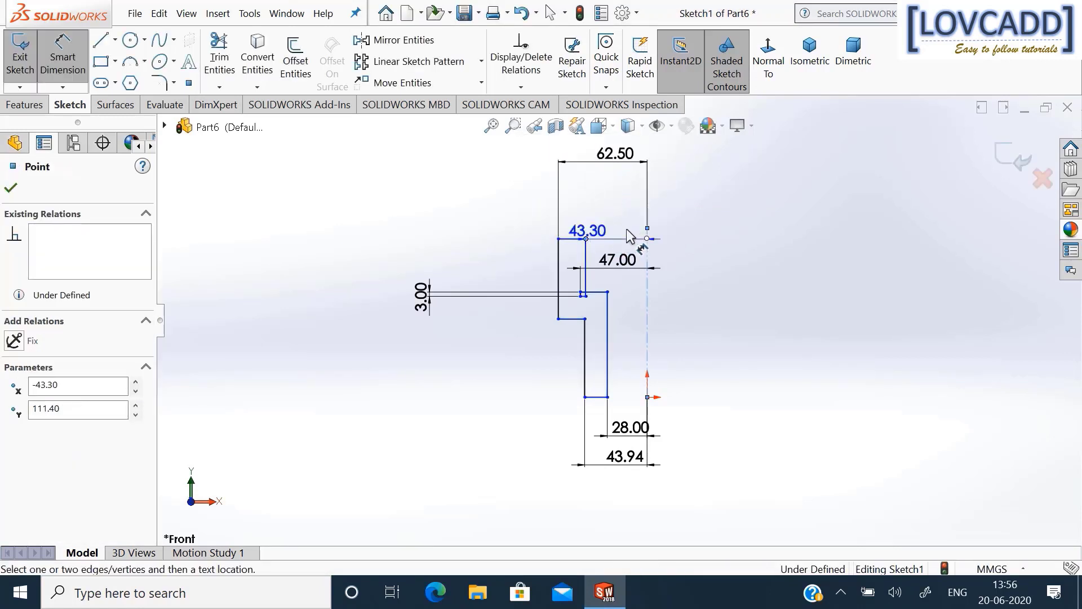
pyautogui.click(623, 208)
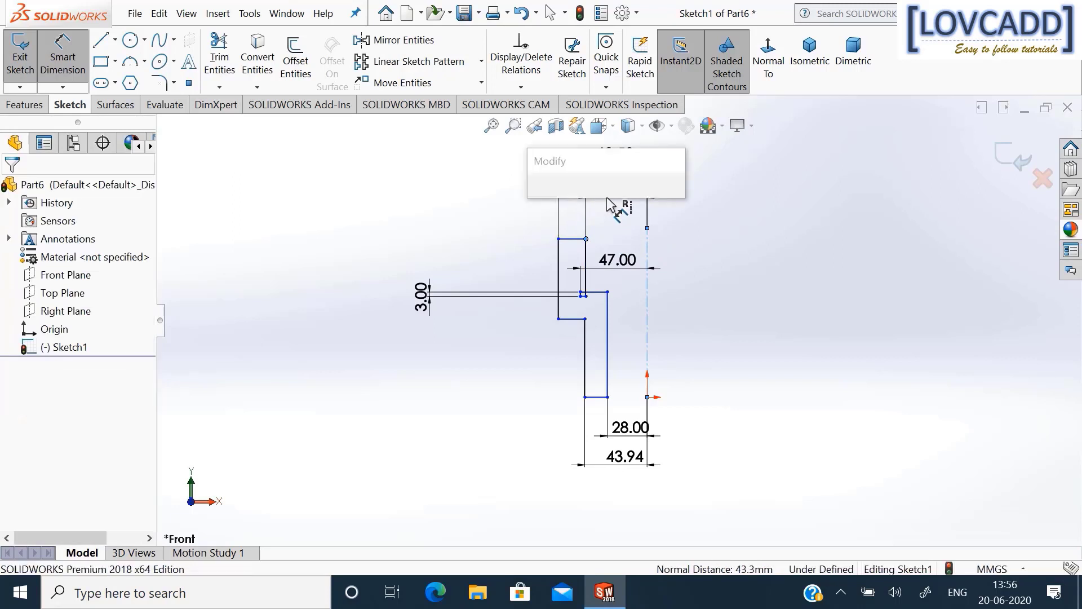
pyautogui.write('113')
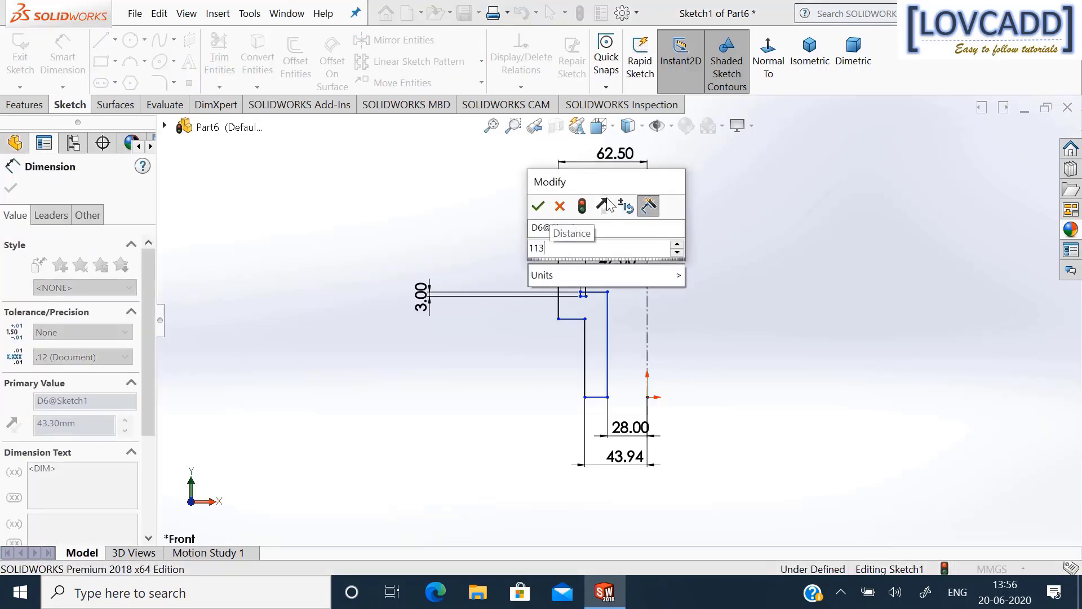
pyautogui.write('/2')
pyautogui.press('Return')
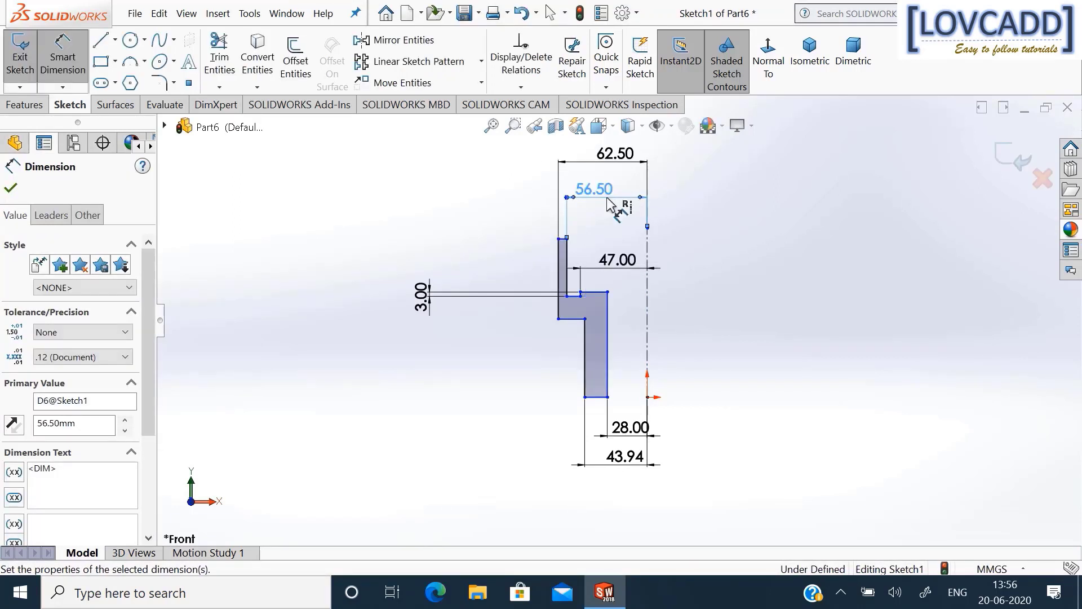
# Dimension the height of the raised inner step's top edge above the origin as 50 mm.
pyautogui.scroll(-1, 607, 198)
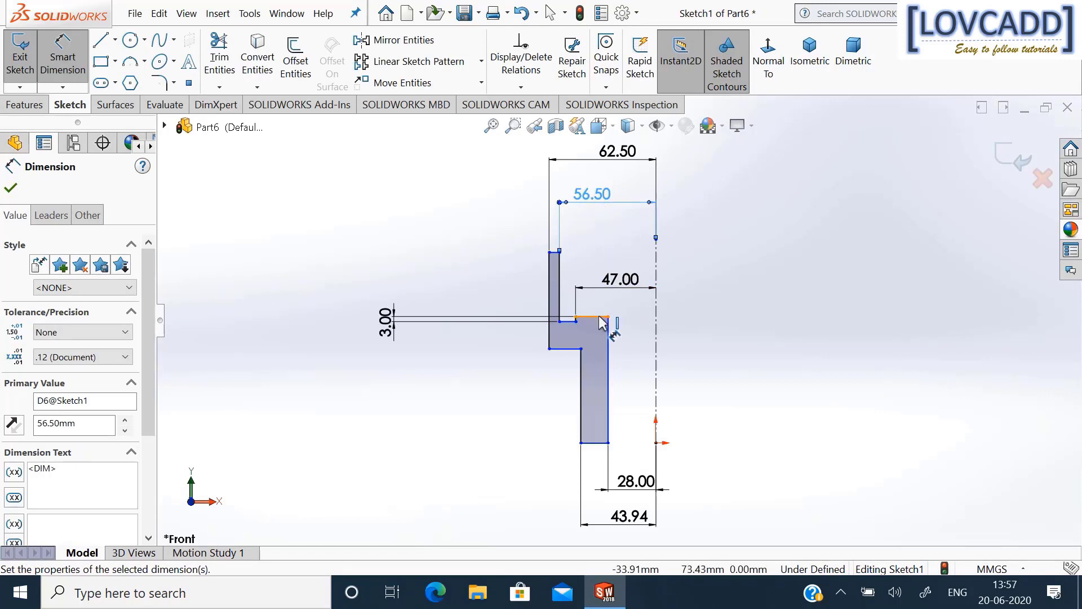
pyautogui.click(633, 322)
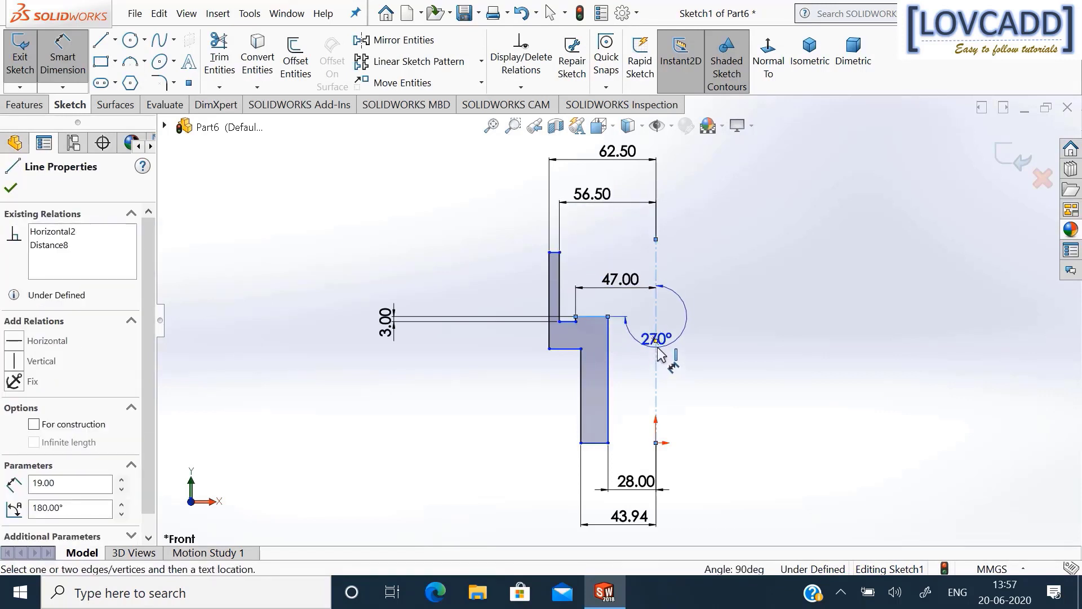
pyautogui.click(656, 442)
pyautogui.click(734, 377)
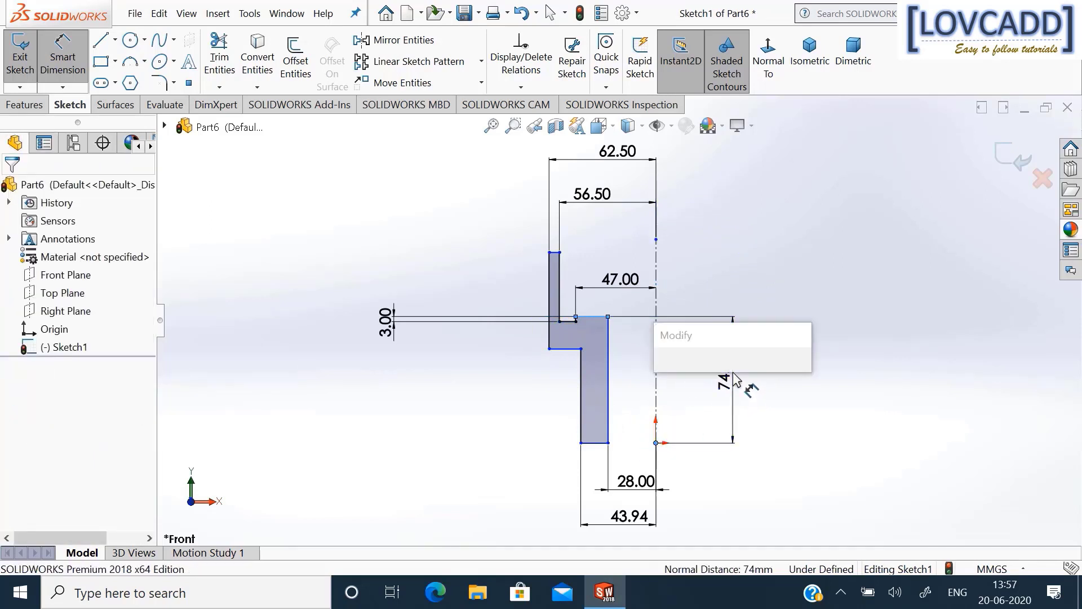
pyautogui.write('74')
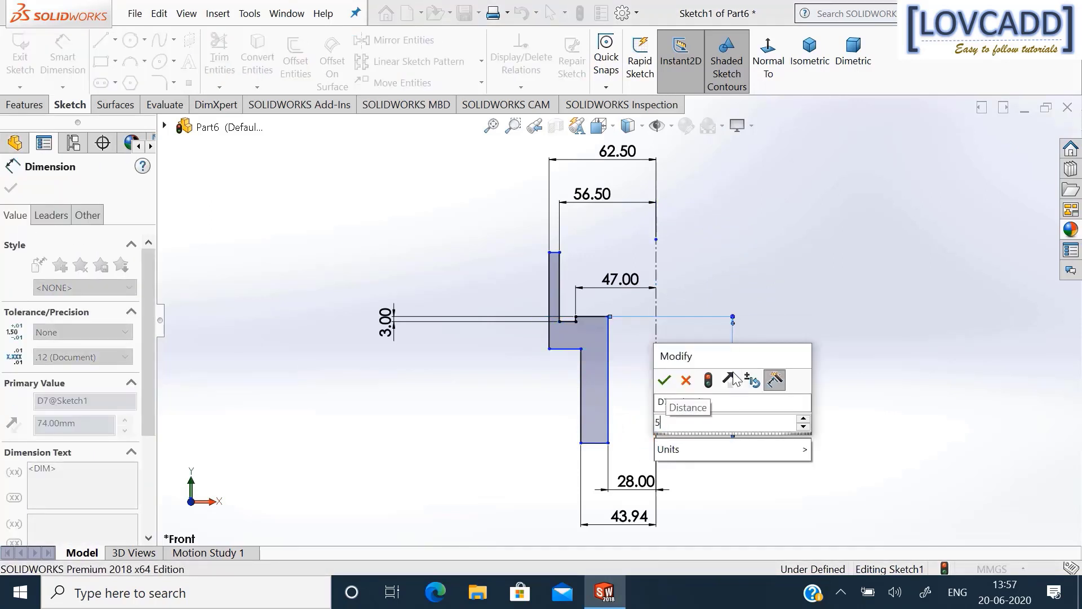
pyautogui.press('Return')
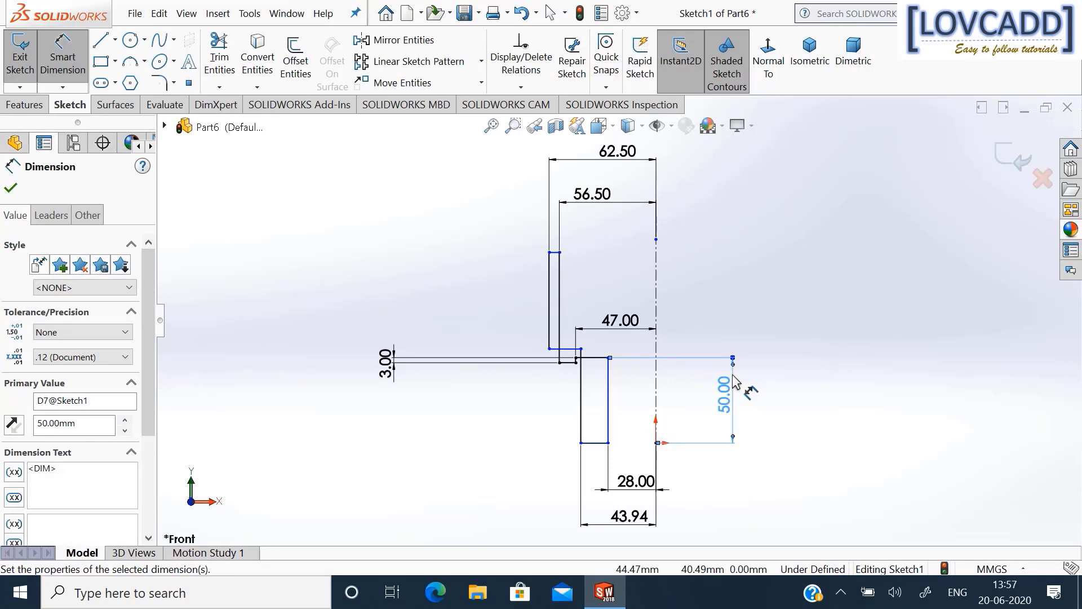
# Set the length of the lower leg's outer vertical edge to 42 mm.
pyautogui.click(581, 405)
pyautogui.click(538, 413)
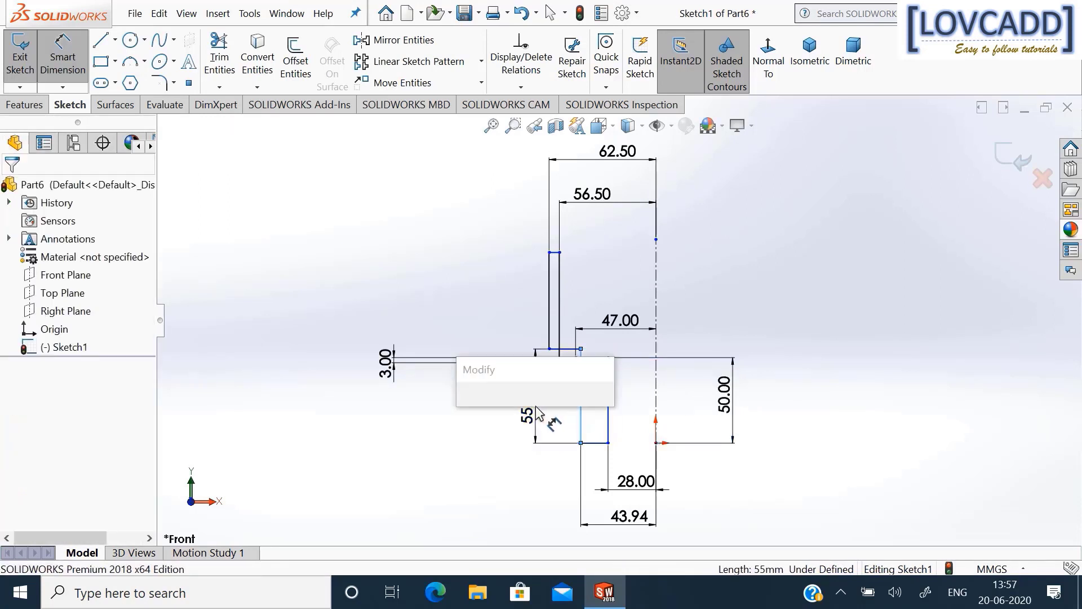
pyautogui.write('42')
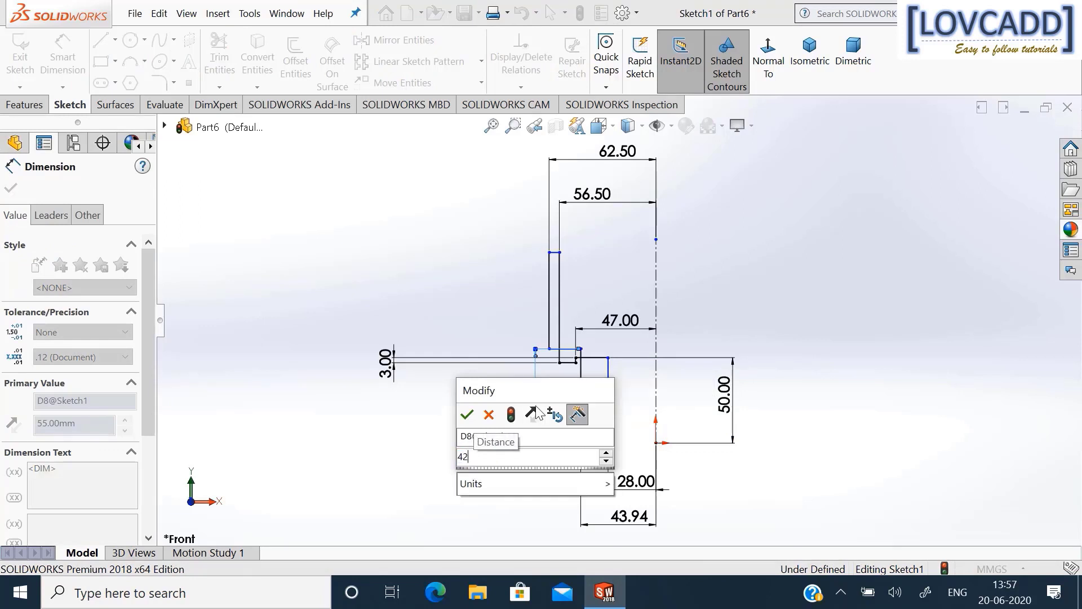
pyautogui.press('Return')
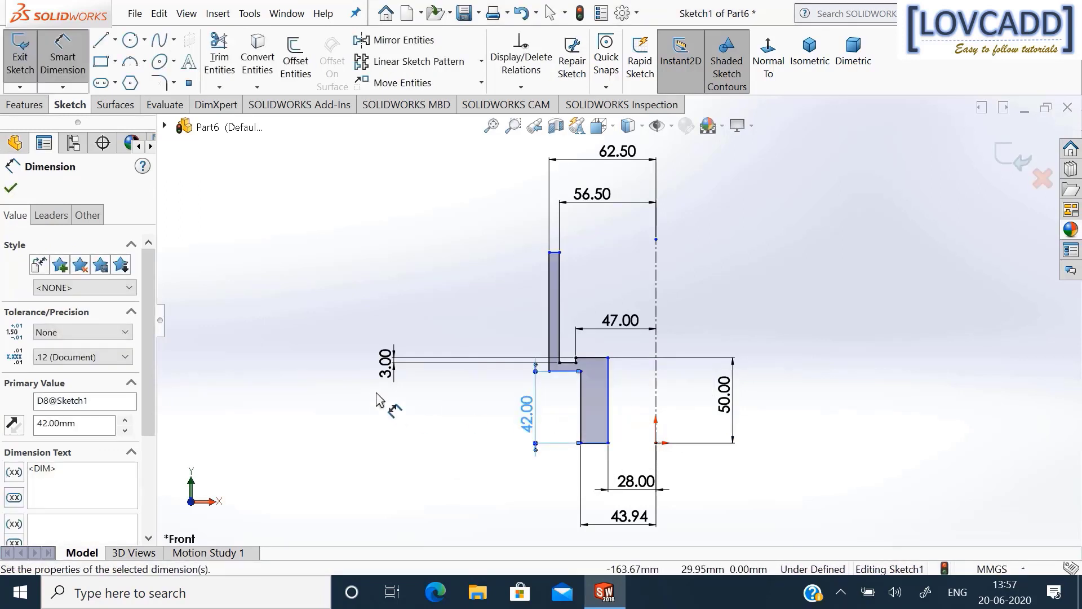
# Dimension the overall height from the origin to the top of the upper wall as 75 mm.
pyautogui.click(560, 253)
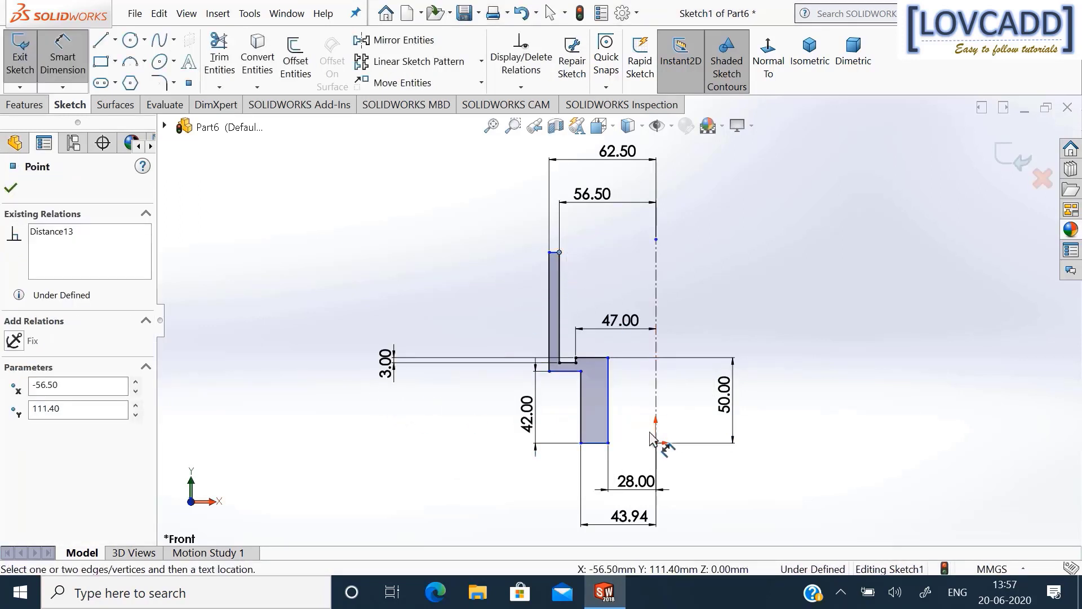
pyautogui.click(656, 444)
pyautogui.click(780, 386)
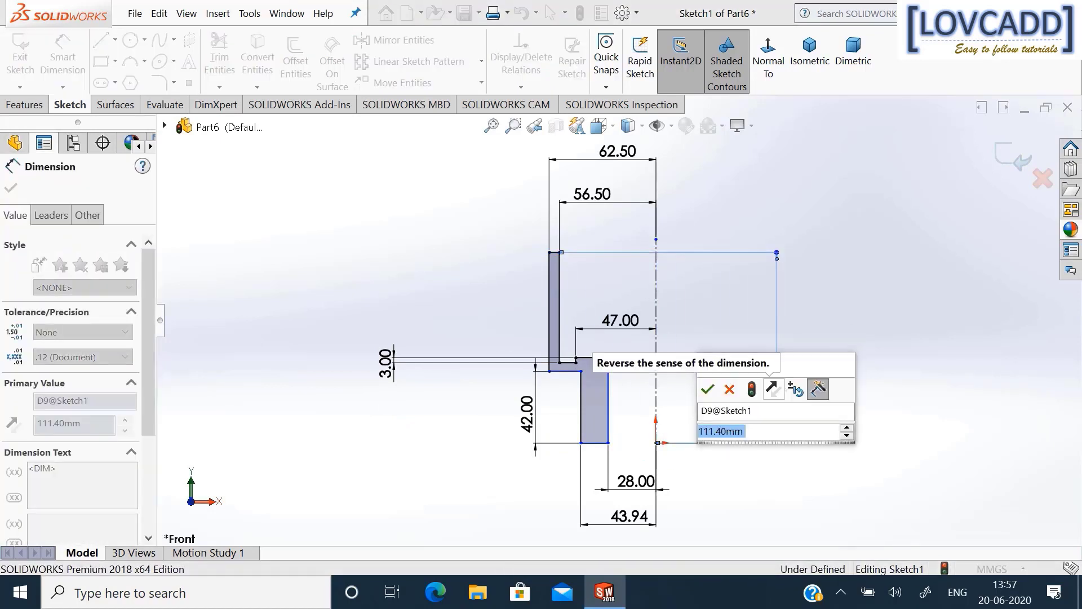
pyautogui.write('75')
pyautogui.press('Return')
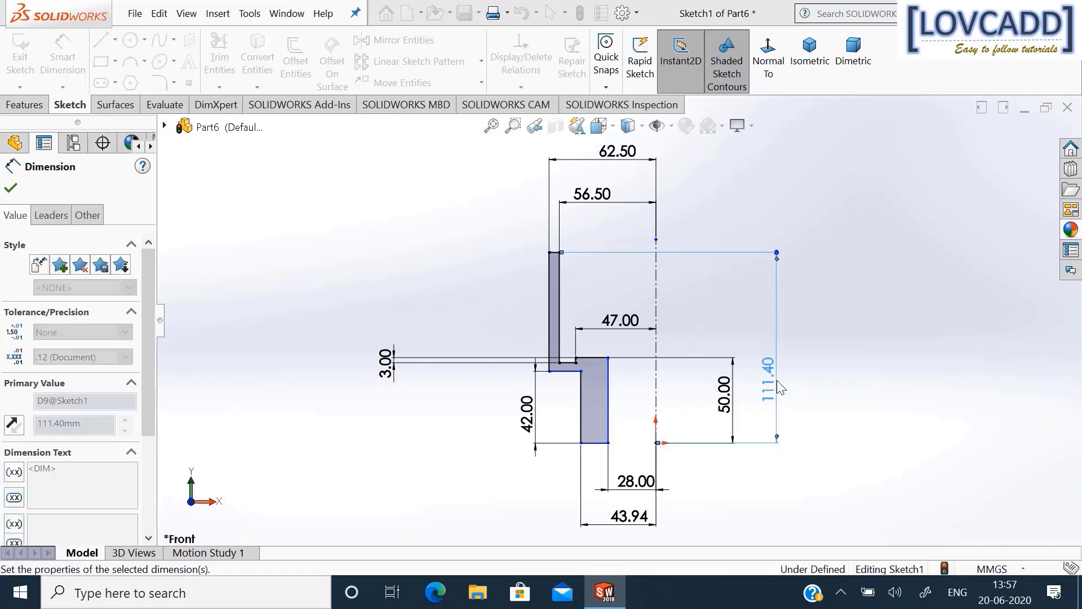
# Chamfer the inner step's top corner nearest the centerline at 4 mm and 45 degrees with Sketch Chamfer.
pyautogui.scroll(2, 633, 449)
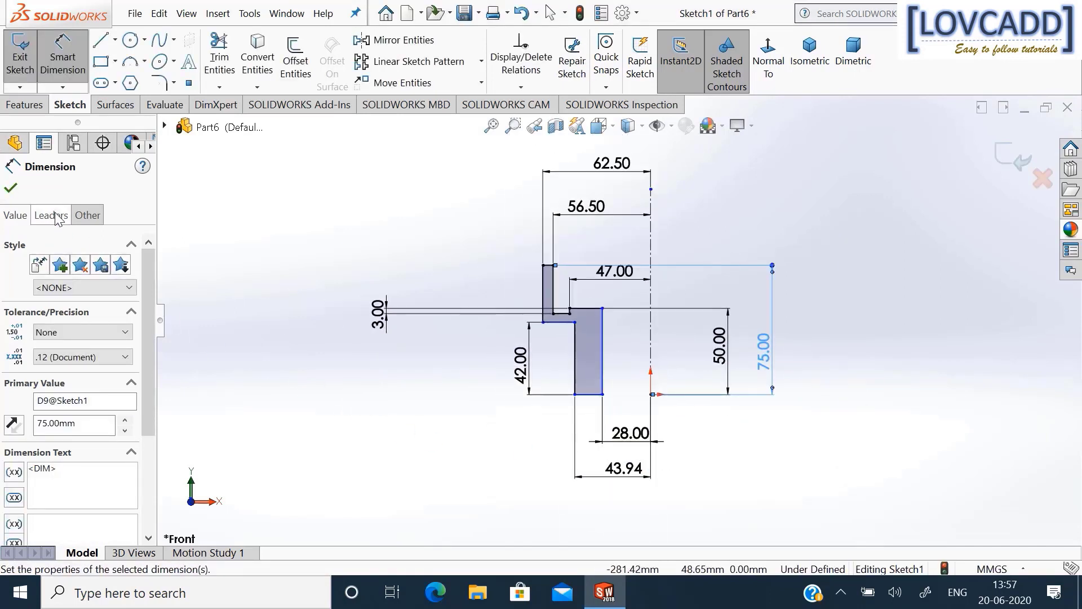
pyautogui.press('Escape')
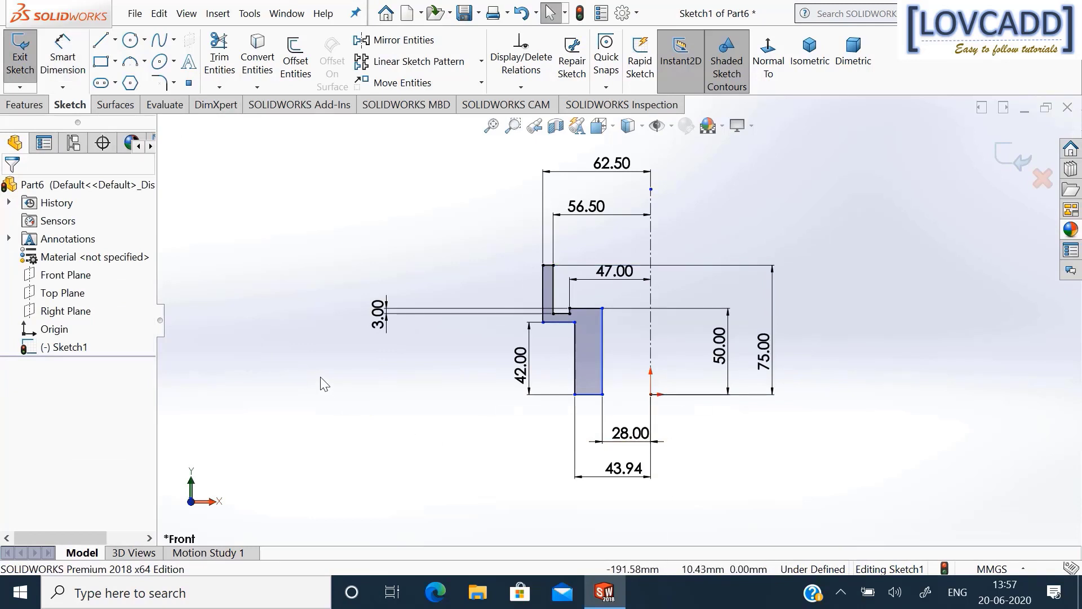
pyautogui.click(174, 83)
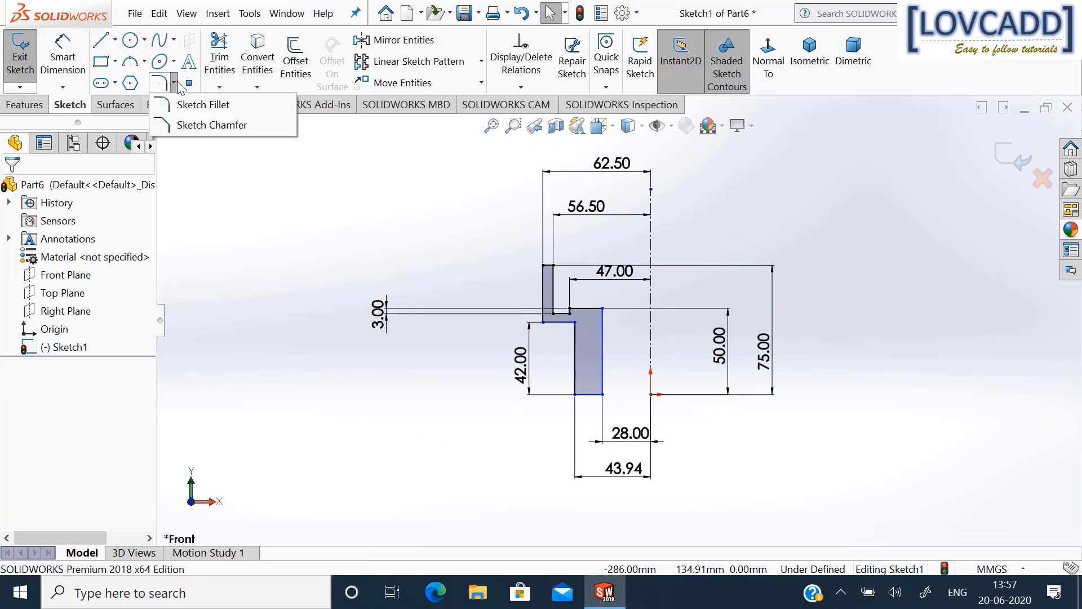
pyautogui.click(182, 105)
pyautogui.click(174, 83)
pyautogui.click(188, 125)
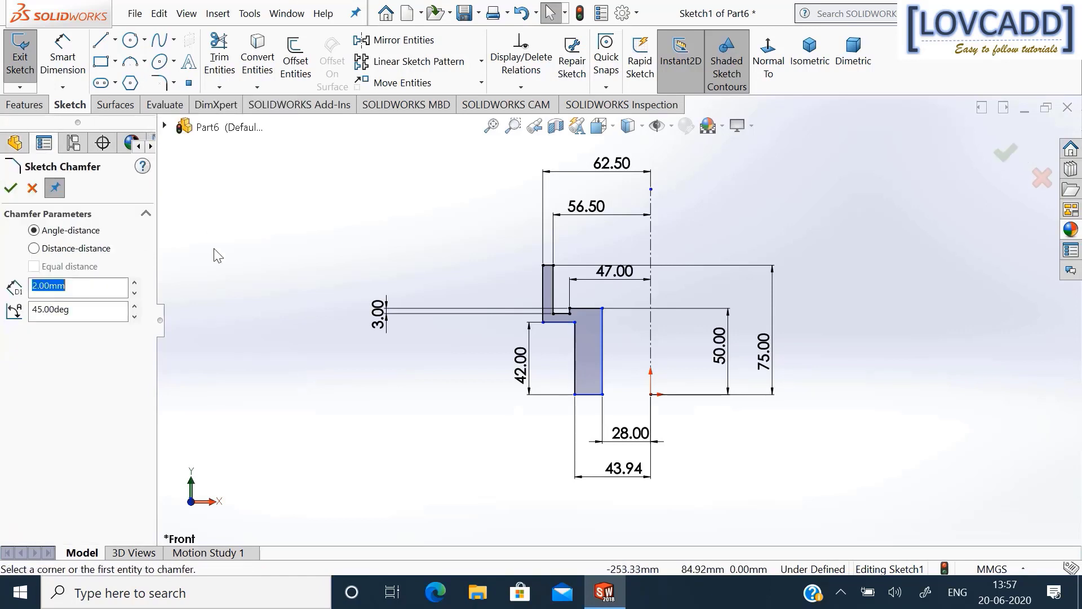
pyautogui.click(69, 249)
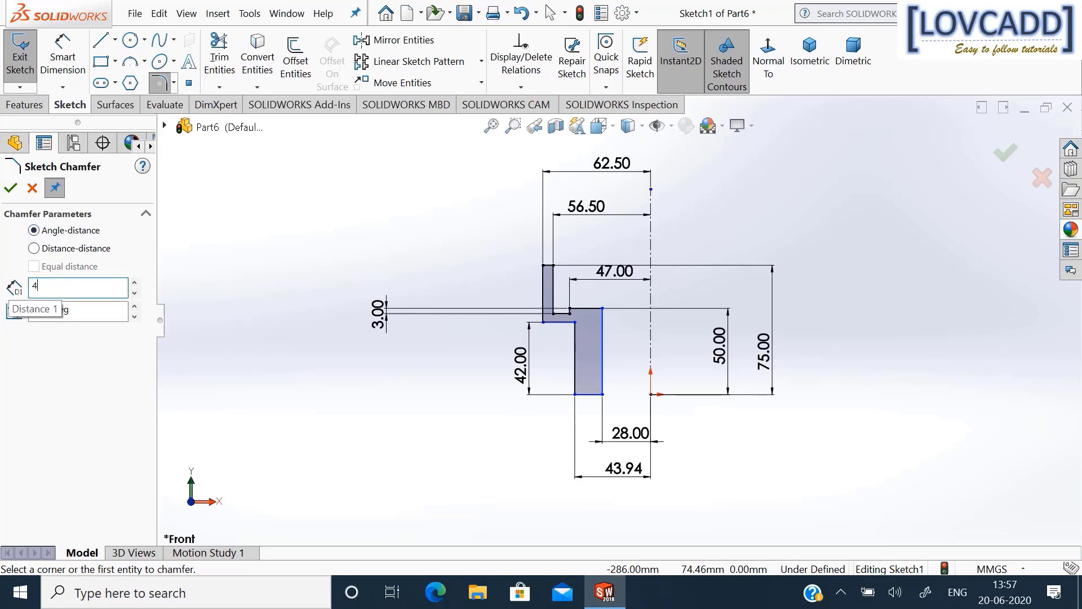
pyautogui.click(602, 308)
pyautogui.press('Escape')
pyautogui.press('Escape')
pyautogui.scroll(-3, 603, 312)
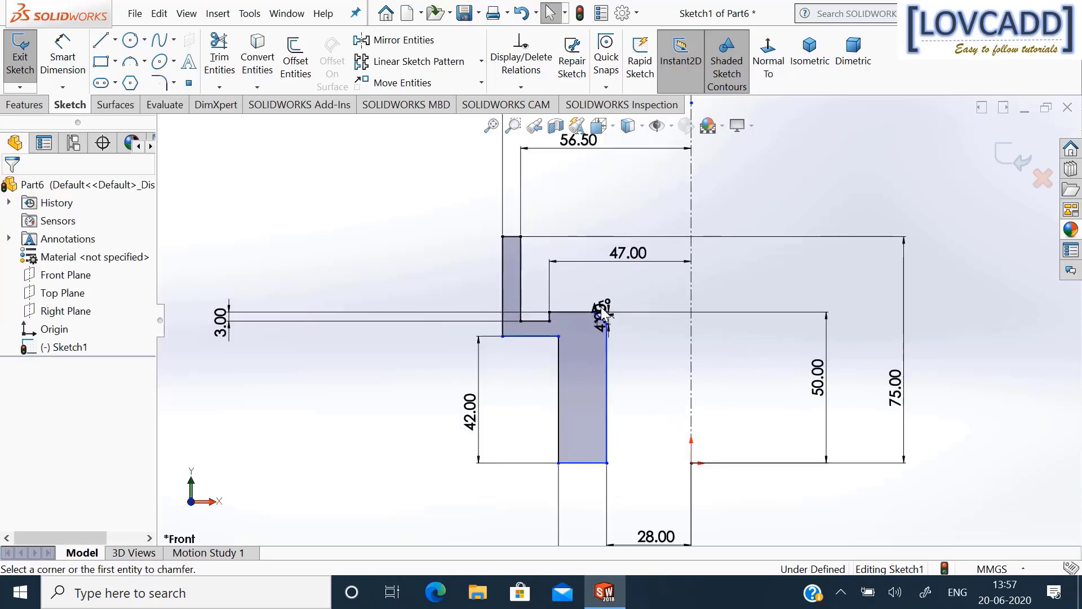
# Chamfer the bottom outer corner of the lower leg at 2 mm and 45 degrees.
pyautogui.click(173, 83)
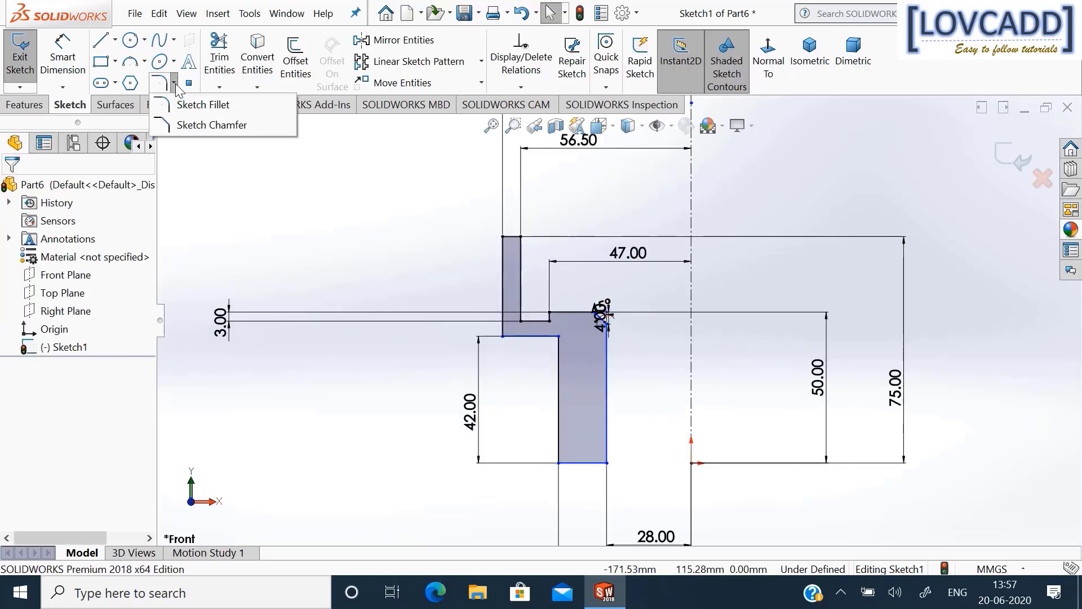
pyautogui.click(182, 124)
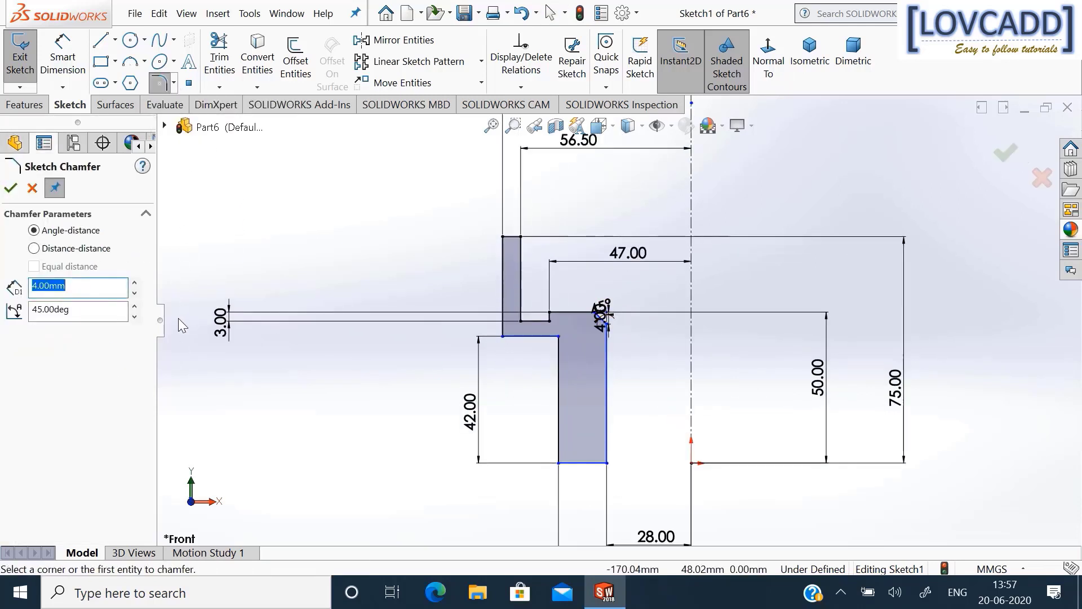
pyautogui.write('2')
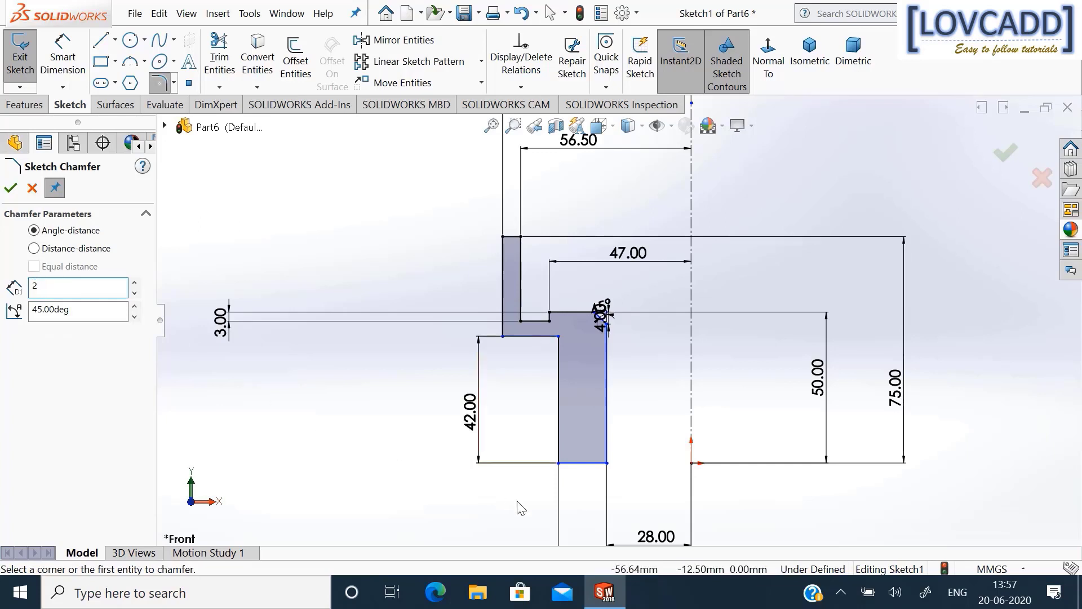
pyautogui.click(559, 464)
pyautogui.press('Escape')
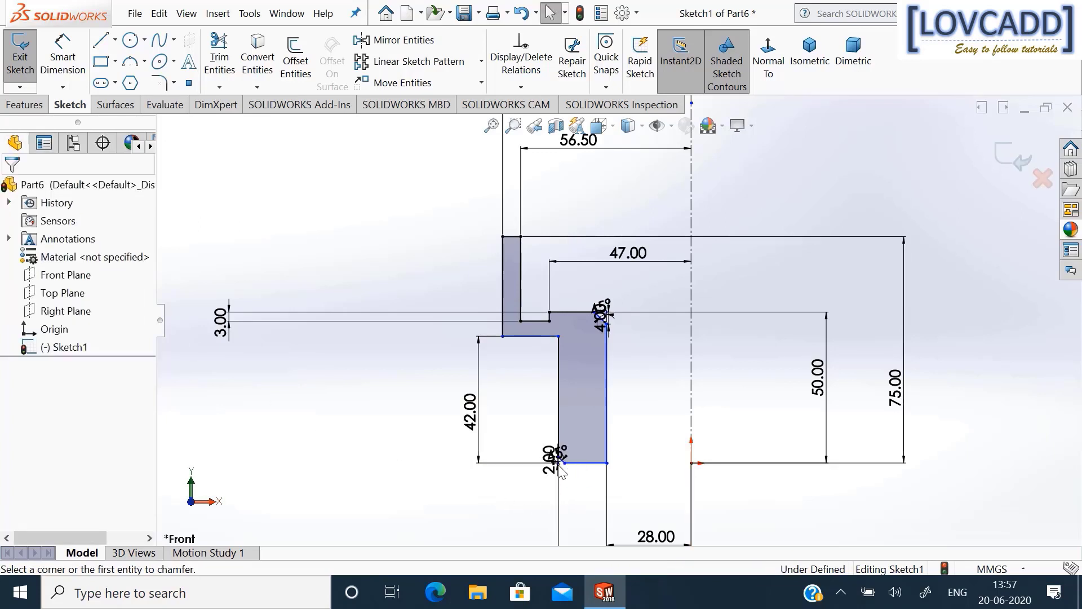
pyautogui.press('z')
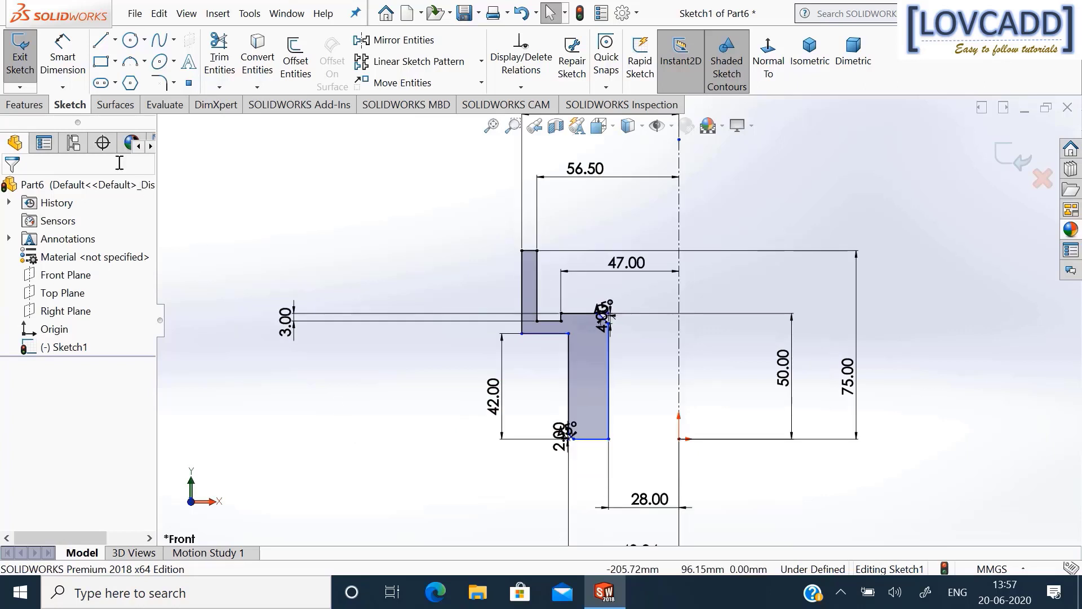
# Fillet the profile's outer corner below the upper wall with 5 mm radius and the wall's inner bottom corner with 3 mm.
pyautogui.click(159, 83)
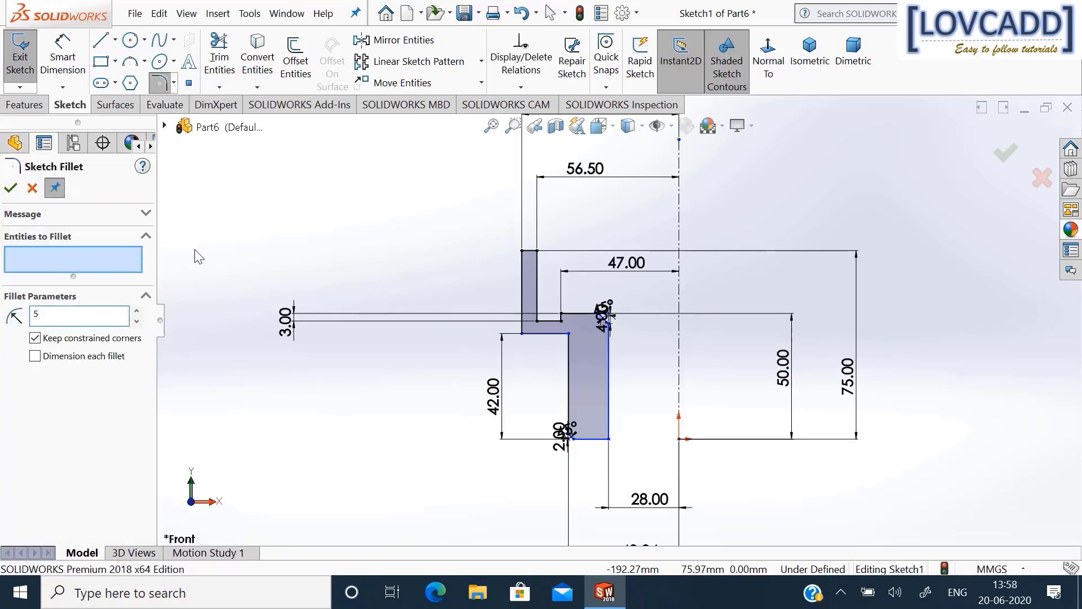
pyautogui.write('5')
pyautogui.click(523, 334)
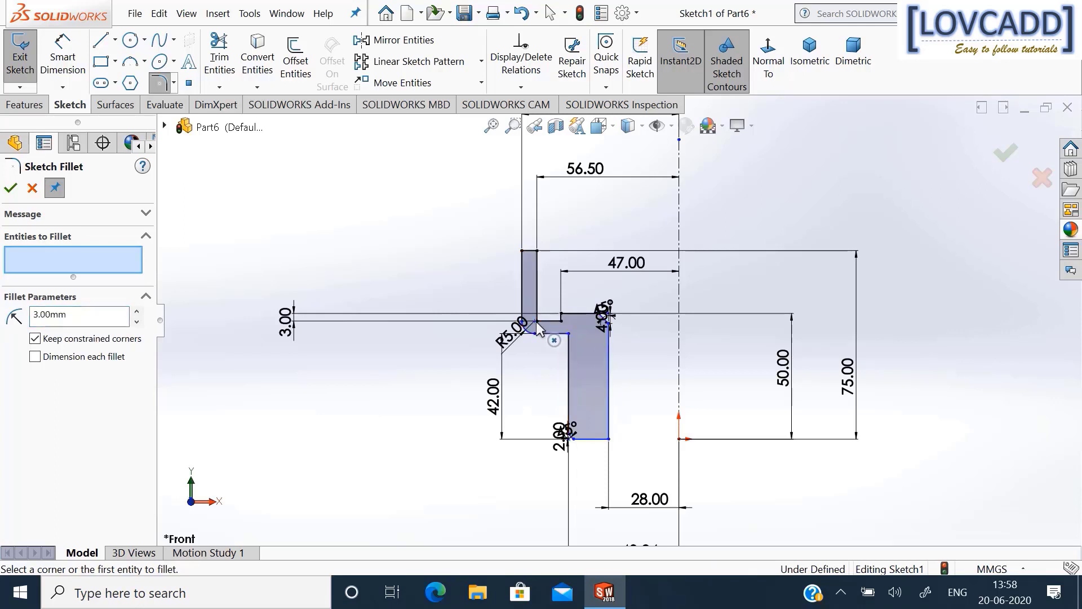
pyautogui.scroll(-3, 538, 329)
pyautogui.click(554, 325)
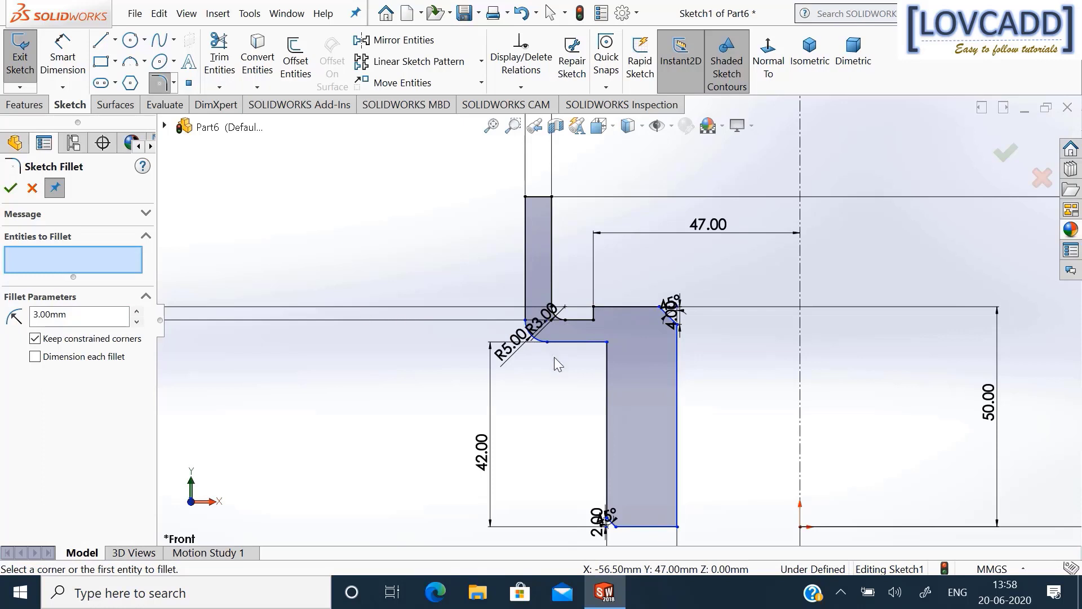
pyautogui.scroll(3, 554, 357)
pyautogui.scroll(-5, 575, 406)
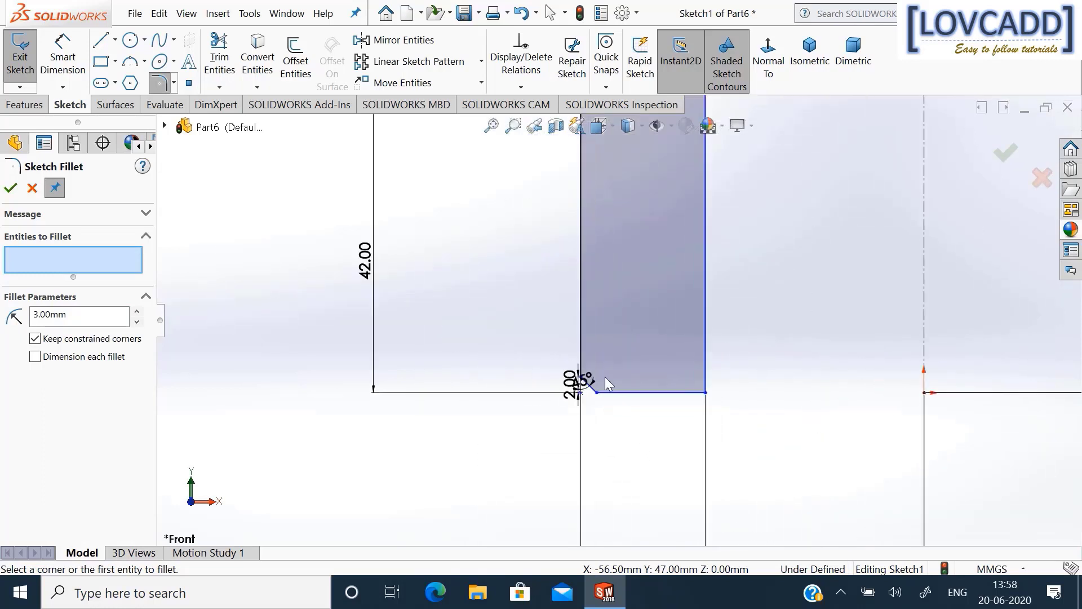
pyautogui.scroll(5, 598, 367)
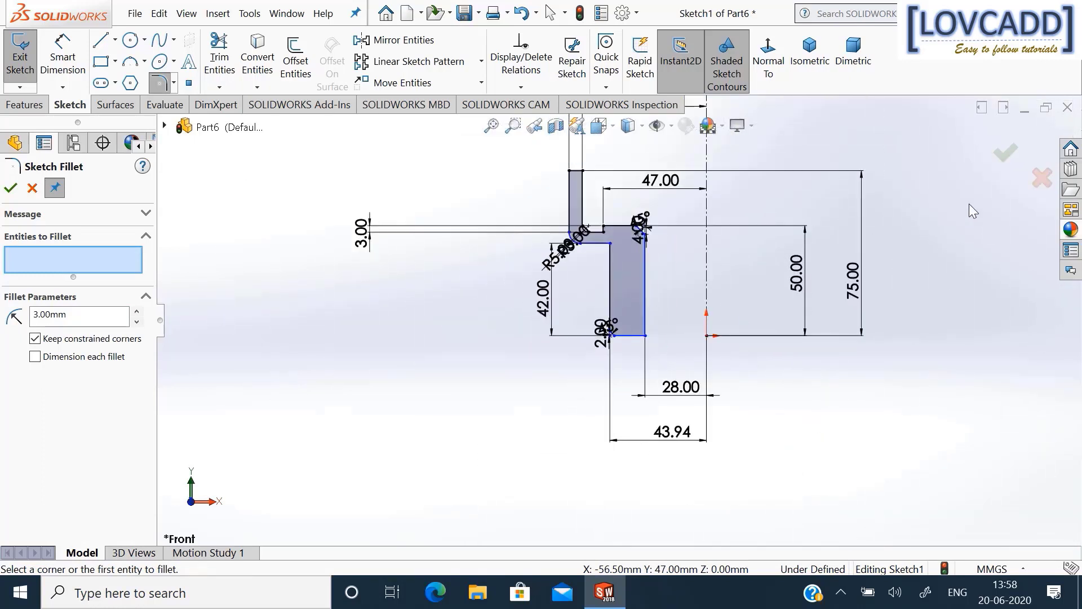
pyautogui.click(993, 155)
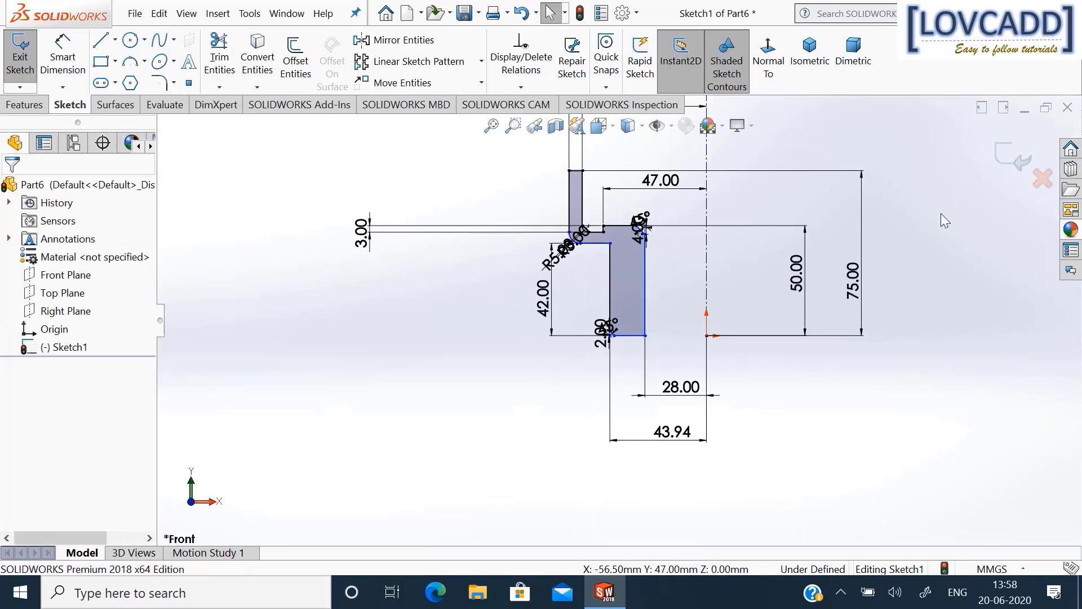
# Revolve the stepped profile 360 degrees about the vertical centerline into a solid.
pyautogui.press('f')
pyautogui.click(17, 107)
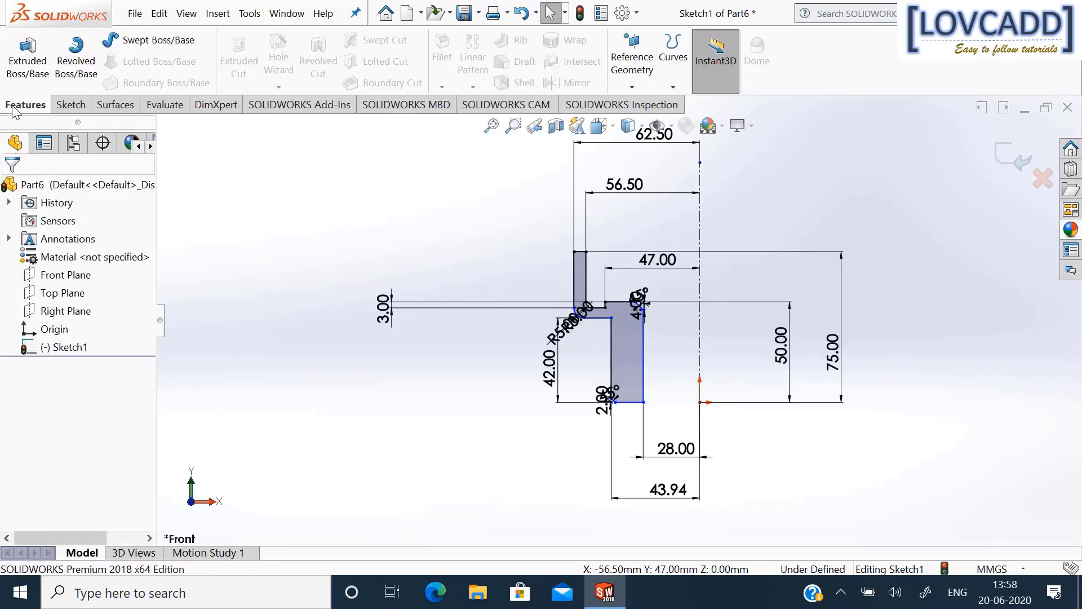
pyautogui.click(69, 77)
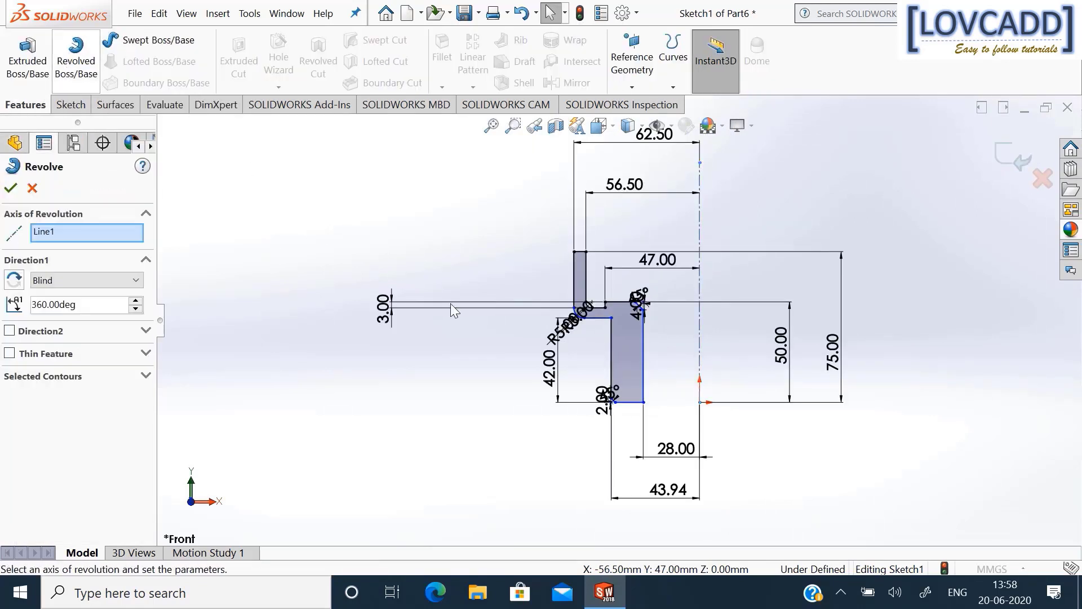
pyautogui.click(10, 188)
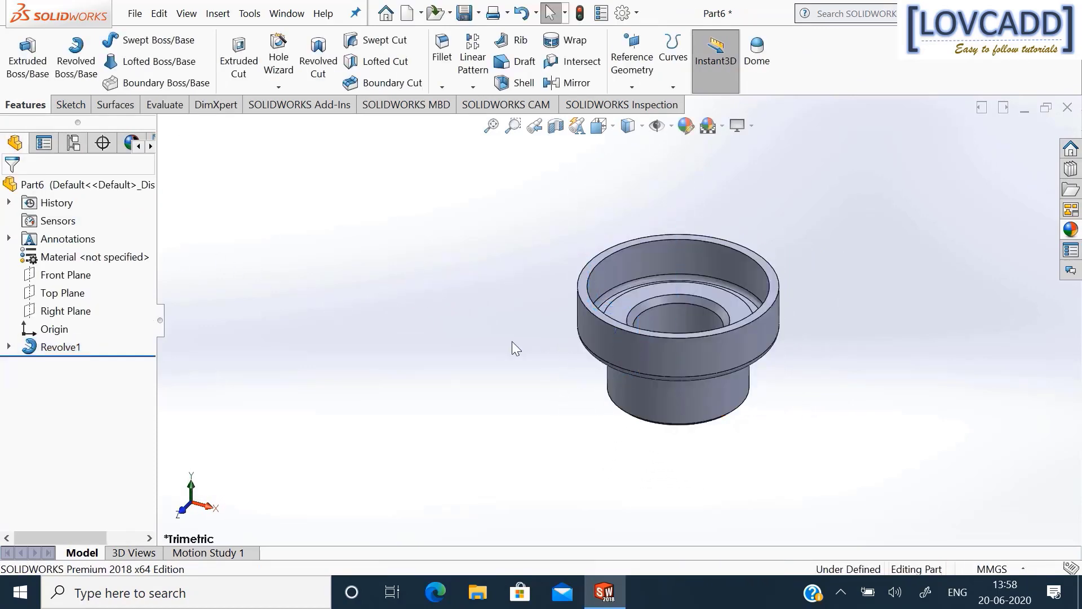
pyautogui.moveTo(511, 340); pyautogui.dragTo(503, 193, button='middle')
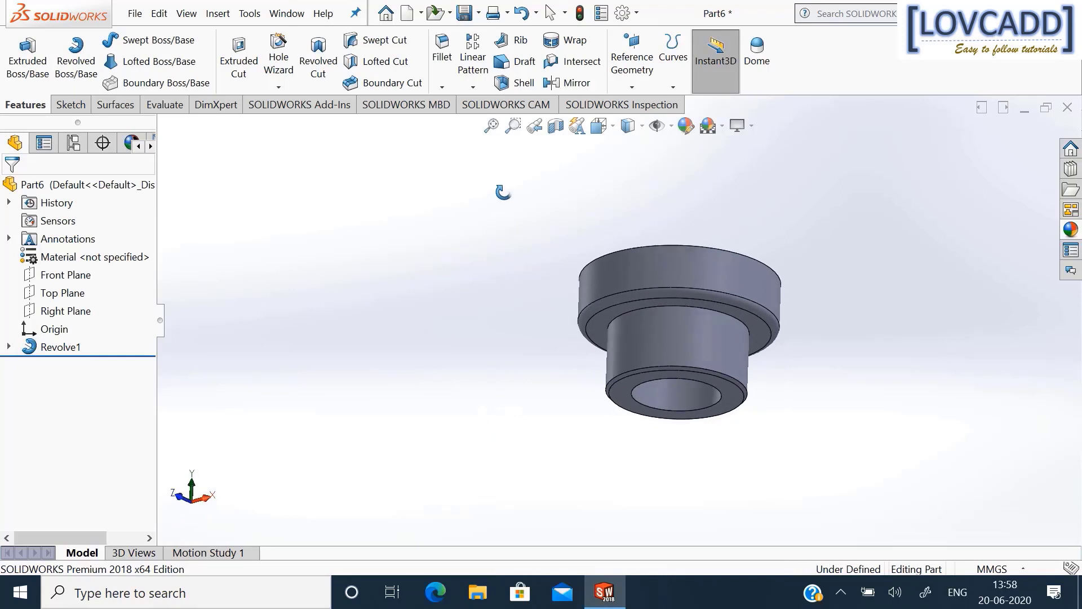
# Start a sketch on the Front Plane and draw a corner rectangle about 24 by 19 mm down from the rim's top edge.
pyautogui.click(79, 275)
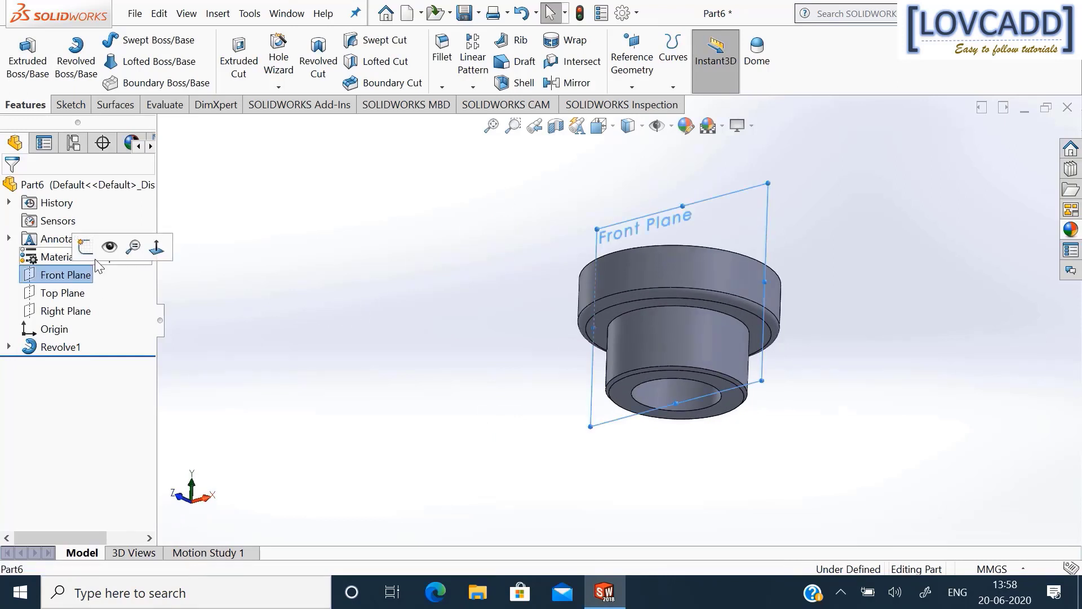
pyautogui.click(87, 244)
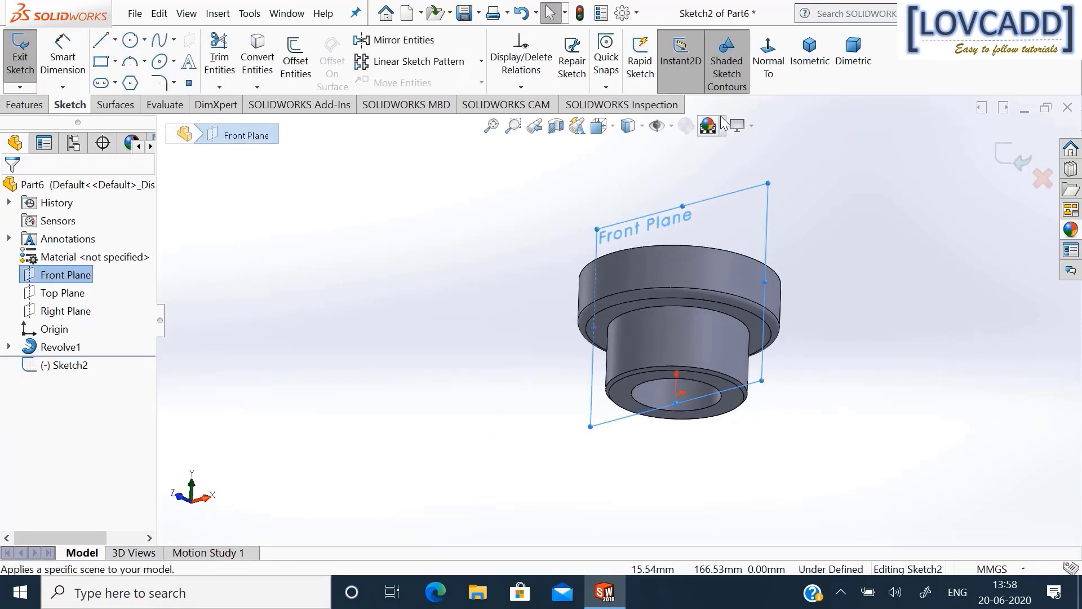
pyautogui.click(769, 56)
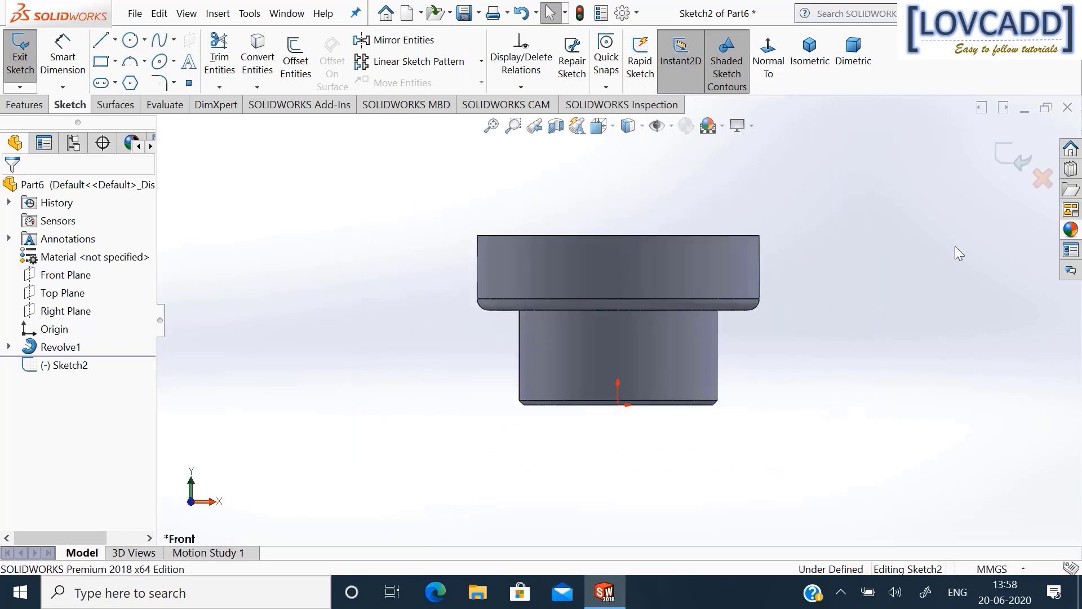
pyautogui.click(115, 61)
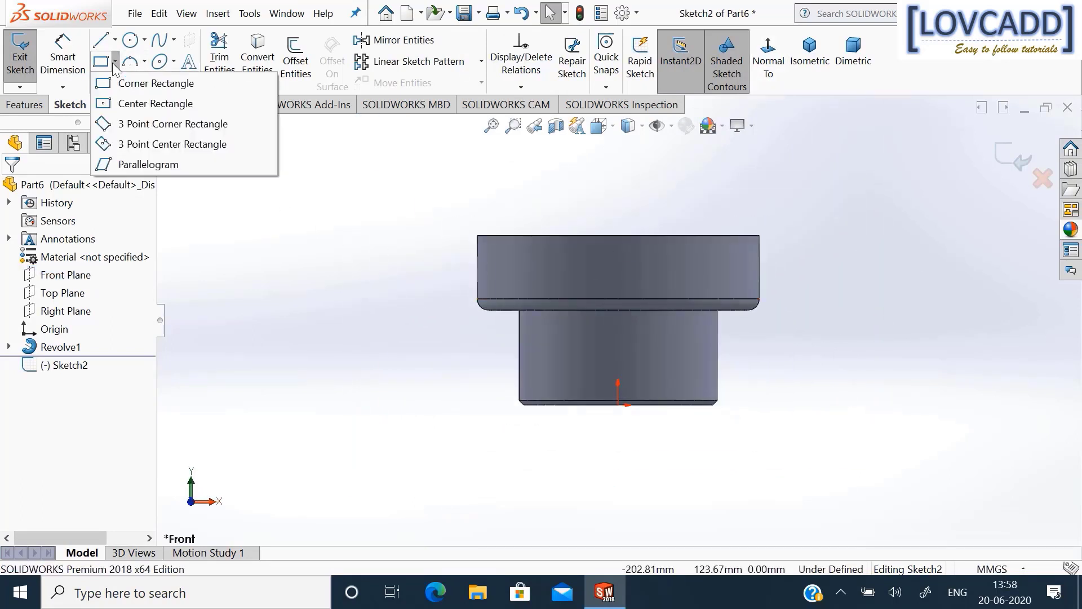
pyautogui.click(116, 85)
pyautogui.click(590, 237)
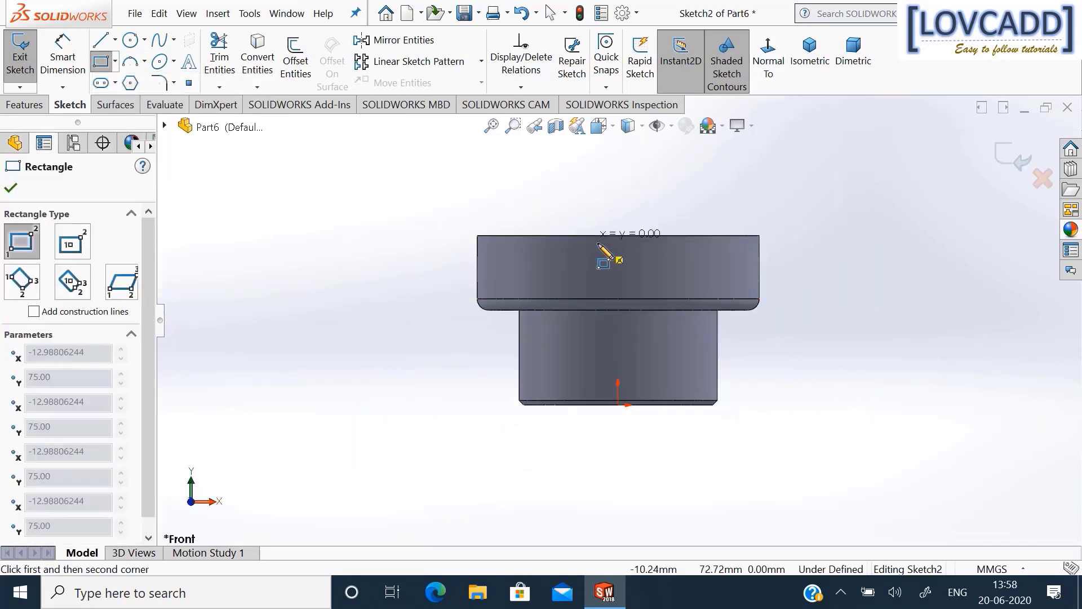
pyautogui.click(644, 278)
pyautogui.rightClick(644, 280)
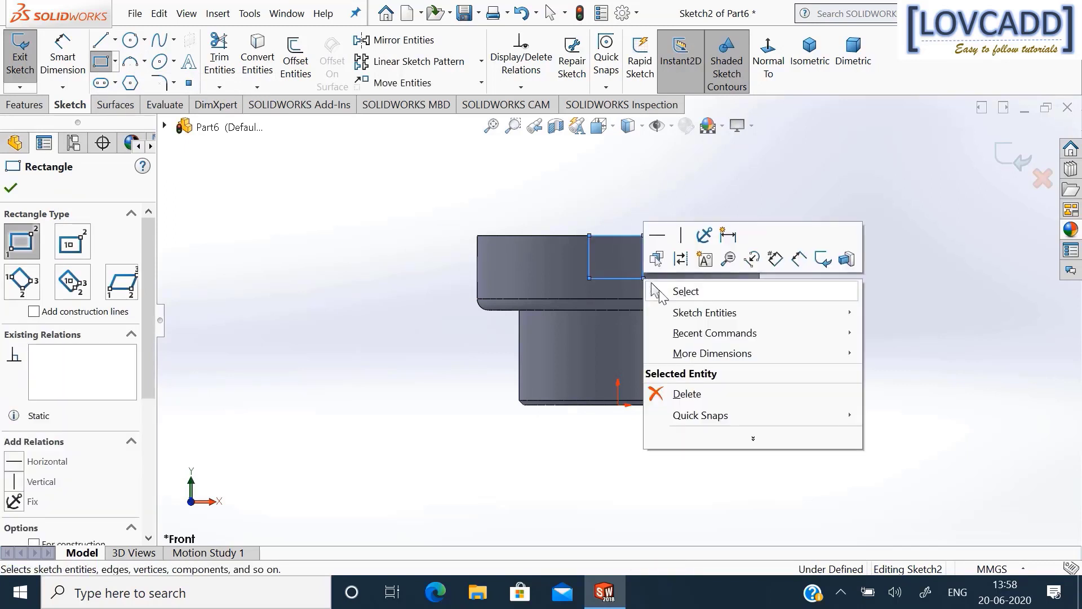
pyautogui.click(672, 291)
# Dimension the rectangle's width along the rim's top edge as 16 mm.
pyautogui.click(65, 71)
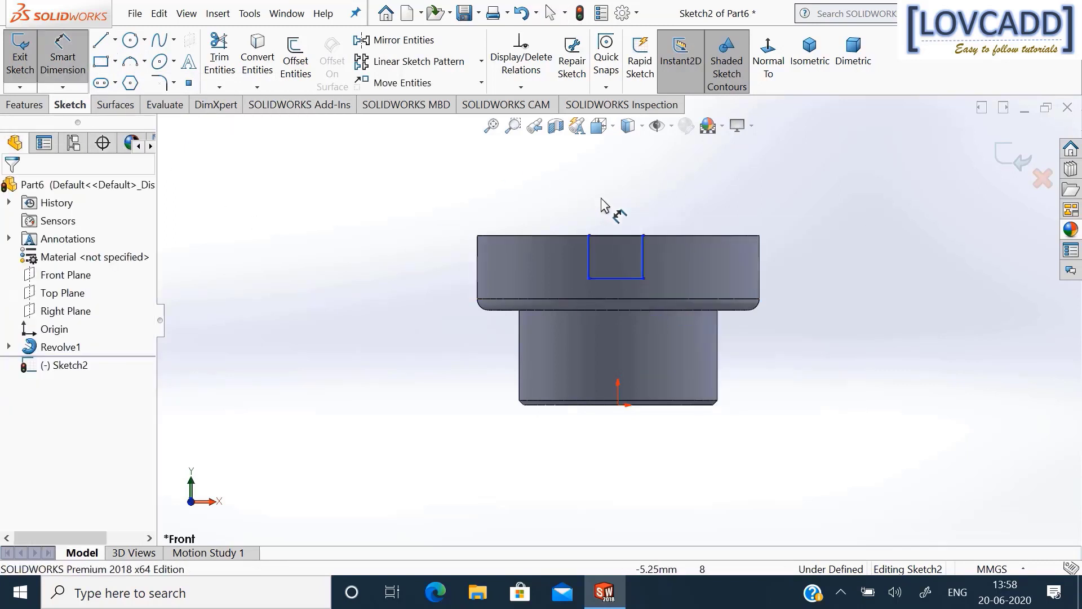
pyautogui.click(624, 235)
pyautogui.click(621, 213)
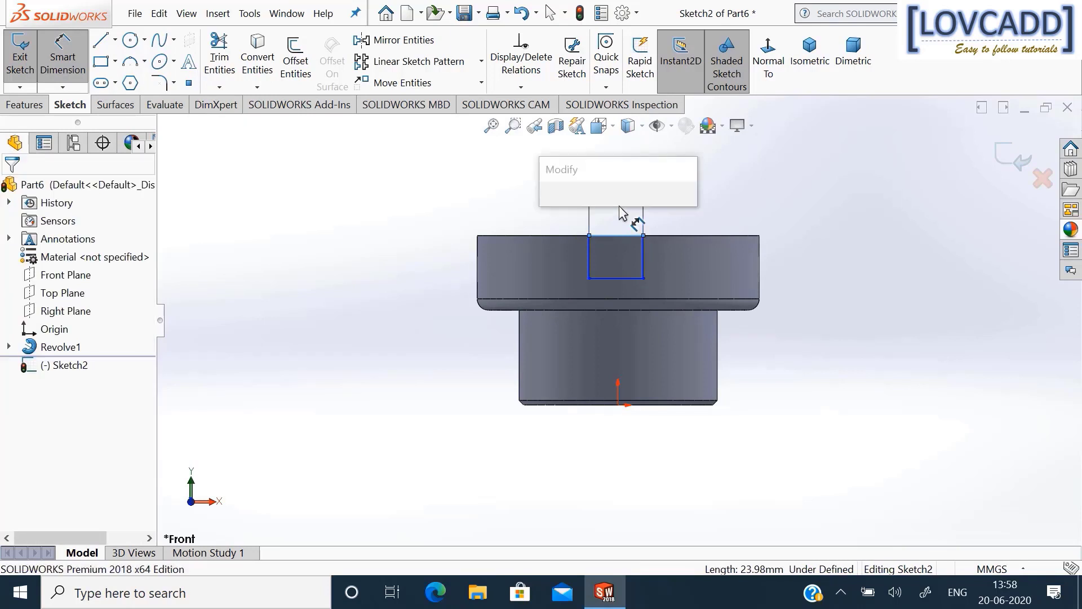
pyautogui.write('16')
pyautogui.press('Return')
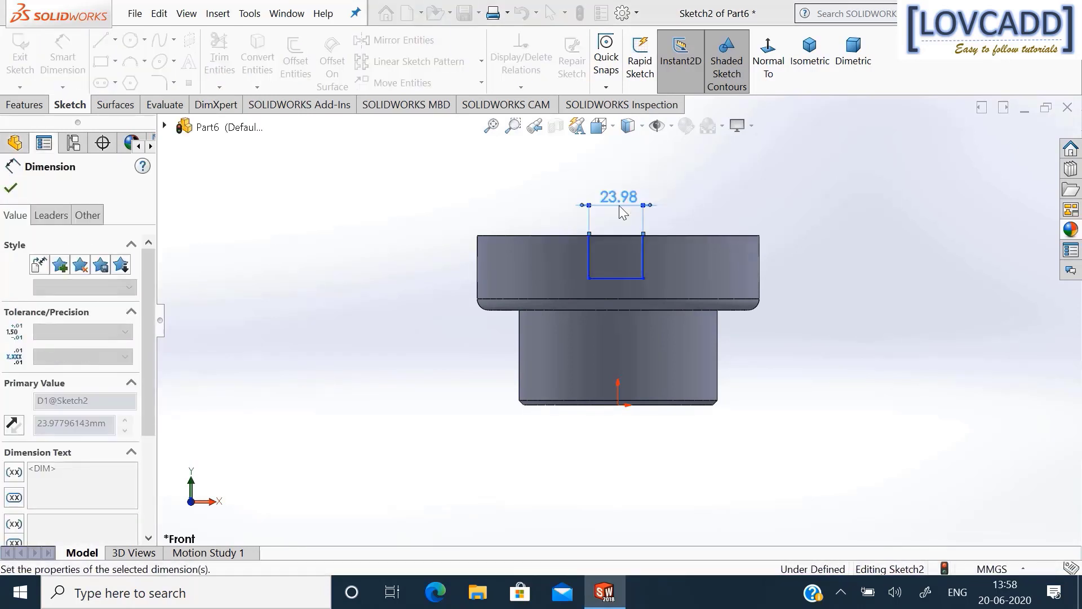
# Dimension the rectangle's height as 14 mm using its vertical side.
pyautogui.click(627, 260)
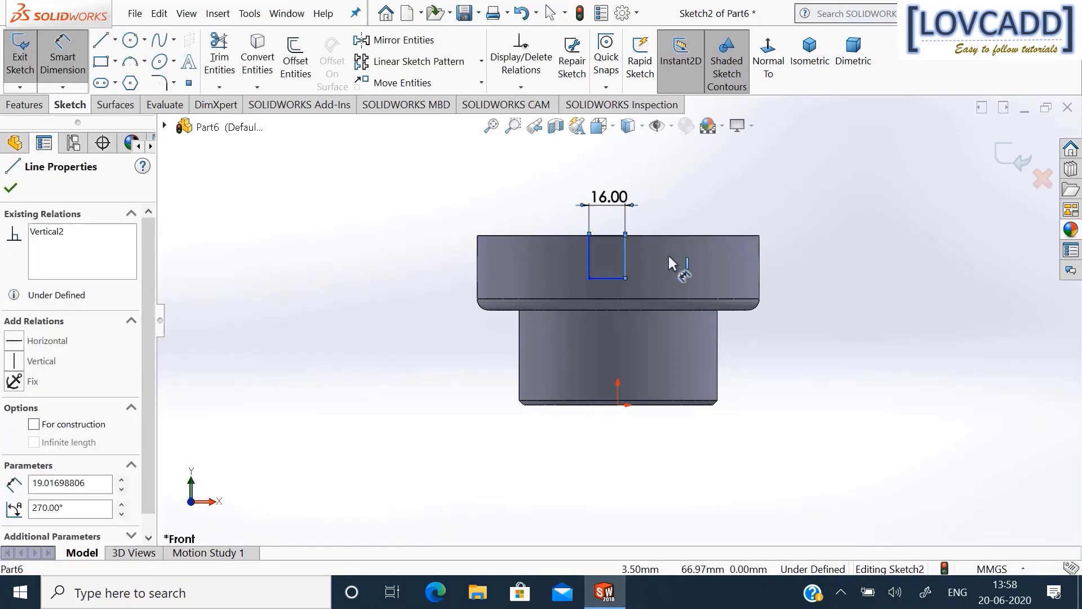
pyautogui.click(671, 255)
pyautogui.write('14')
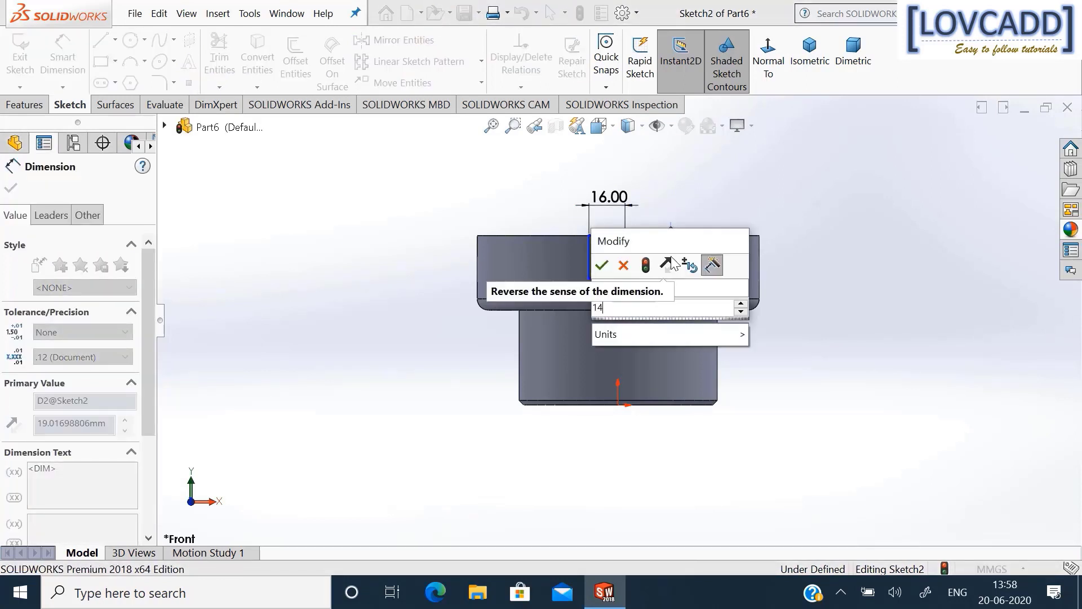
pyautogui.press('Return')
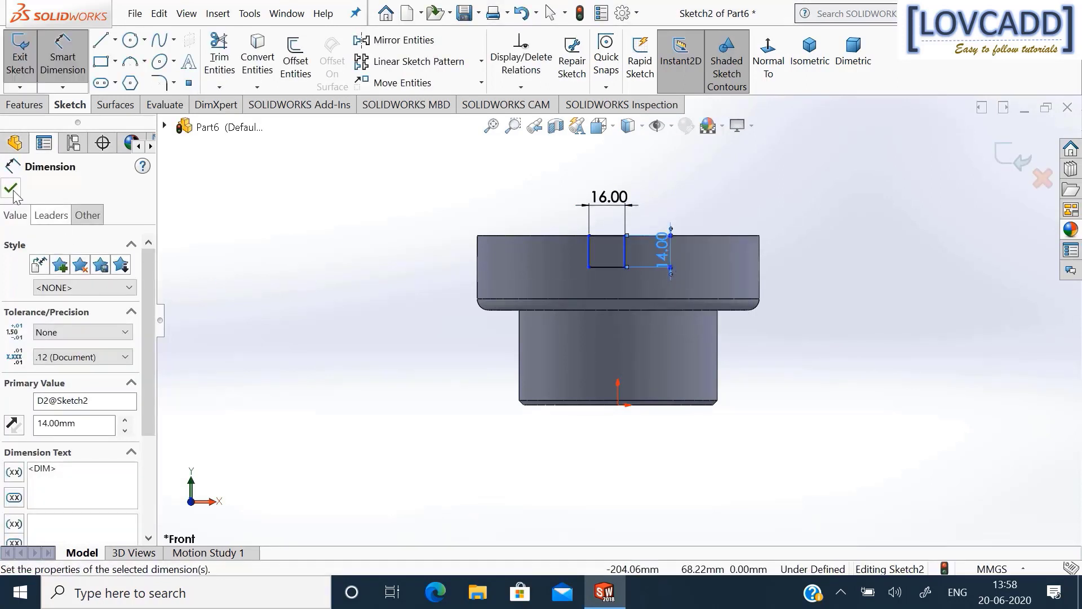
pyautogui.press('Escape')
pyautogui.press('Escape')
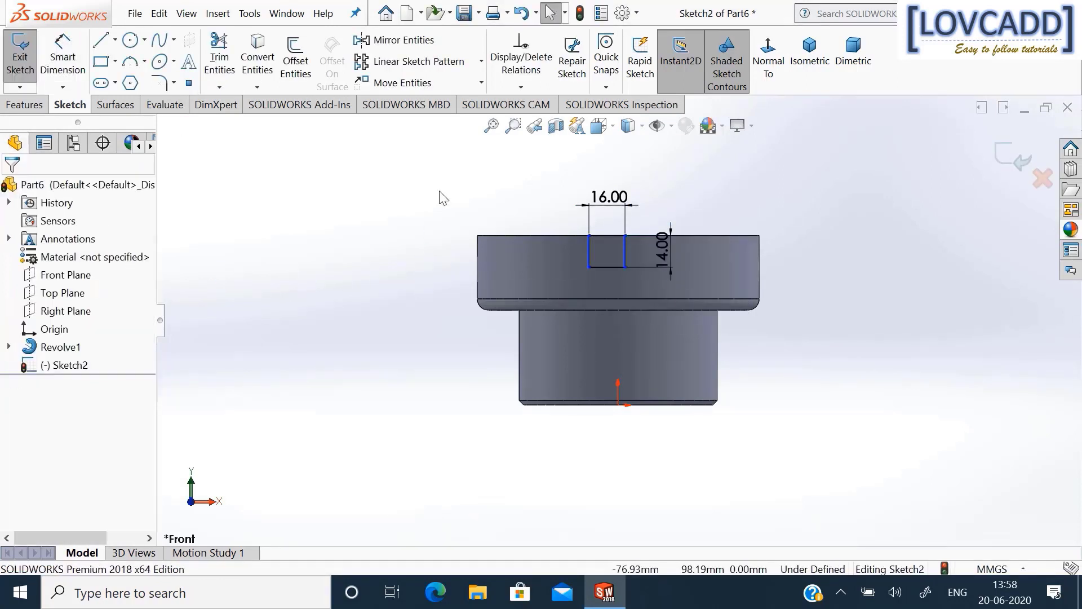
# Add a vertical relation between the midpoint of the rectangle's lower edge and the origin.
pyautogui.click(521, 87)
pyautogui.click(528, 126)
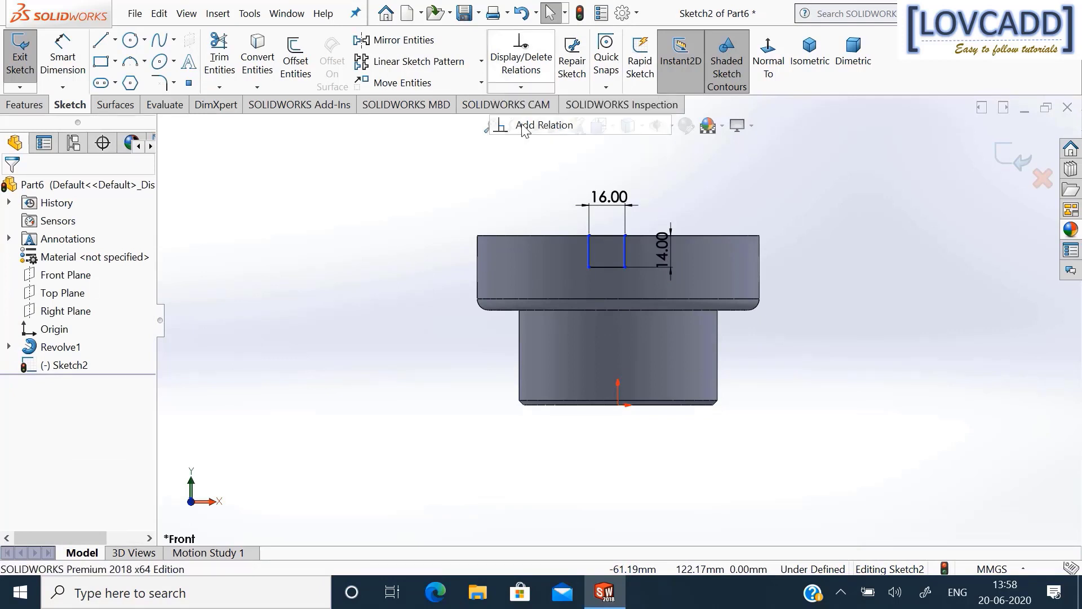
pyautogui.click(607, 266)
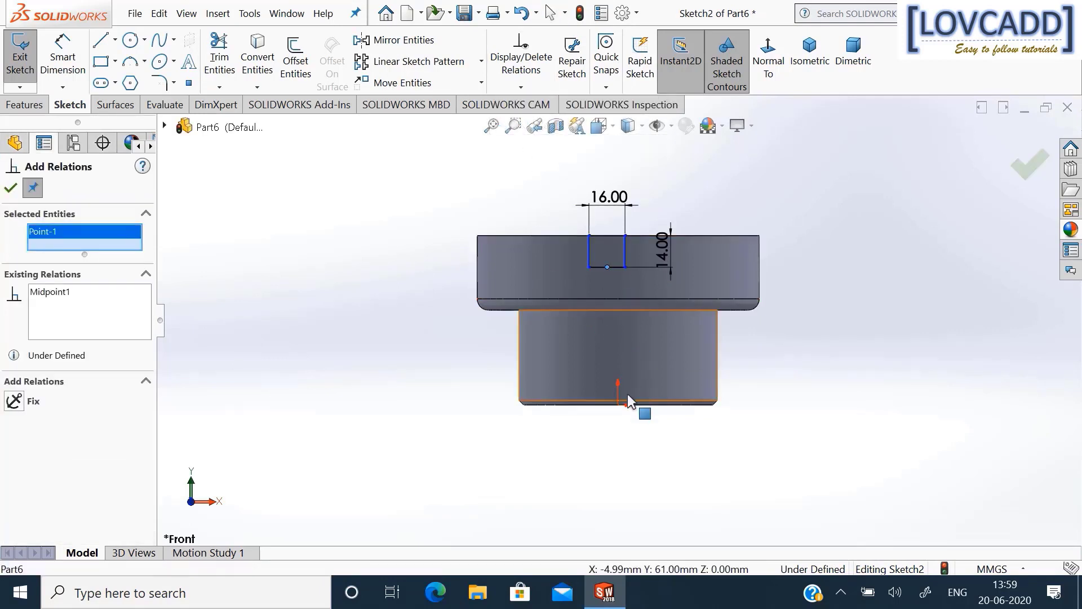
pyautogui.click(618, 405)
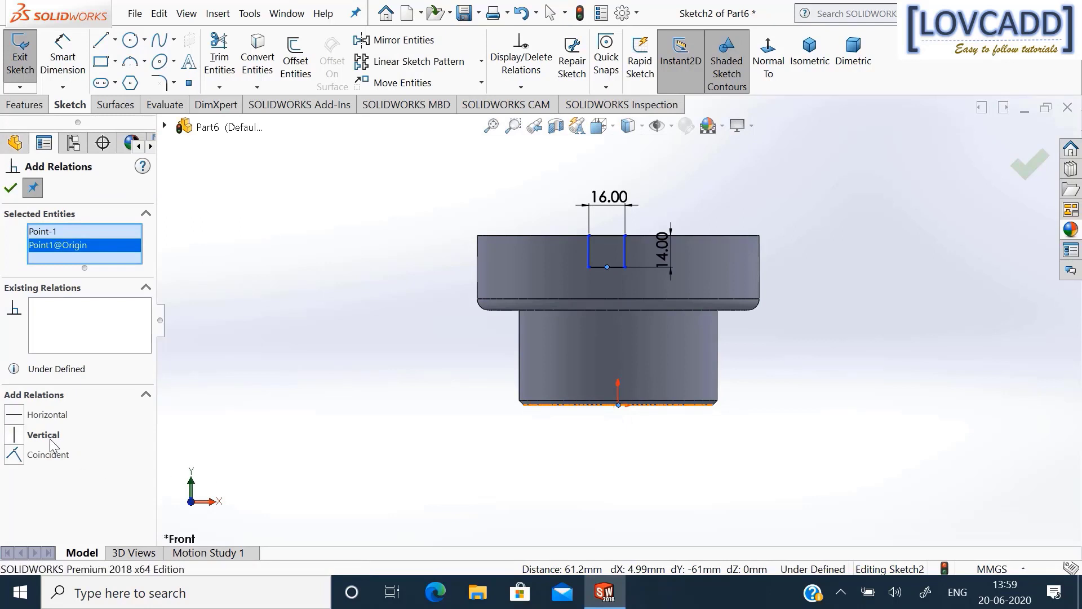
pyautogui.click(49, 440)
pyautogui.click(4, 185)
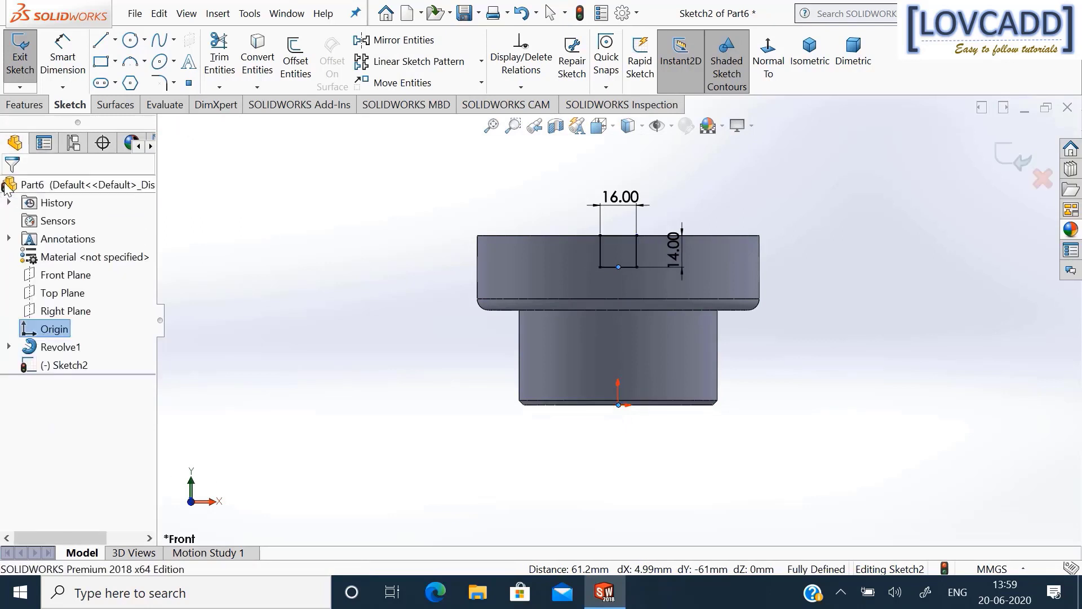
# Cut-extrude the 16 by 14 mm rectangle with a Mid Plane end condition and a depth of 150 mm across the rim.
pyautogui.click(24, 108)
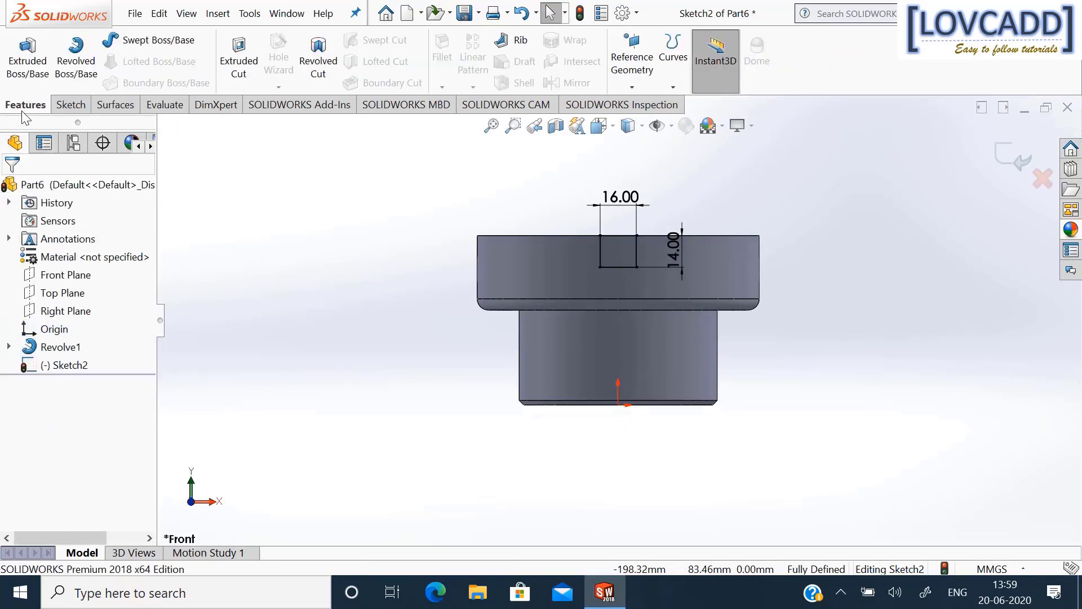
pyautogui.click(228, 58)
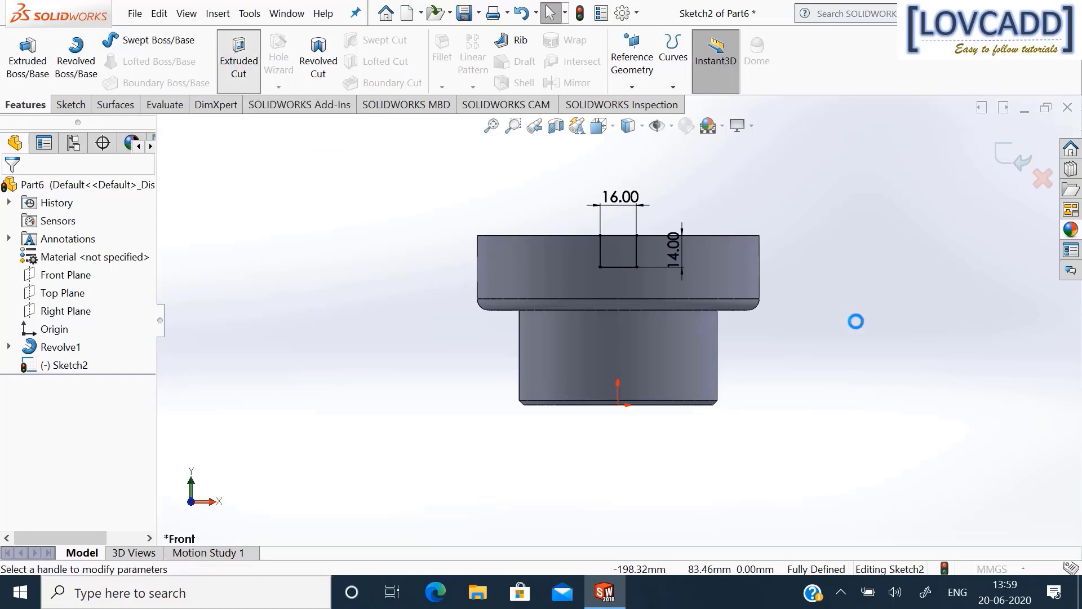
pyautogui.moveTo(789, 344); pyautogui.dragTo(776, 357, button='middle')
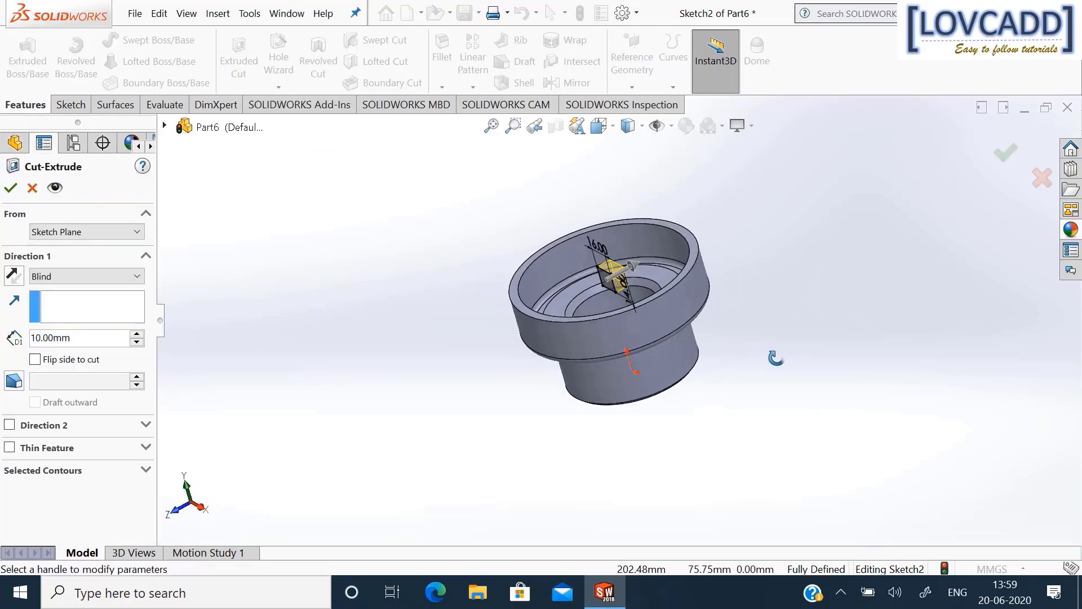
pyautogui.scroll(-2, 777, 357)
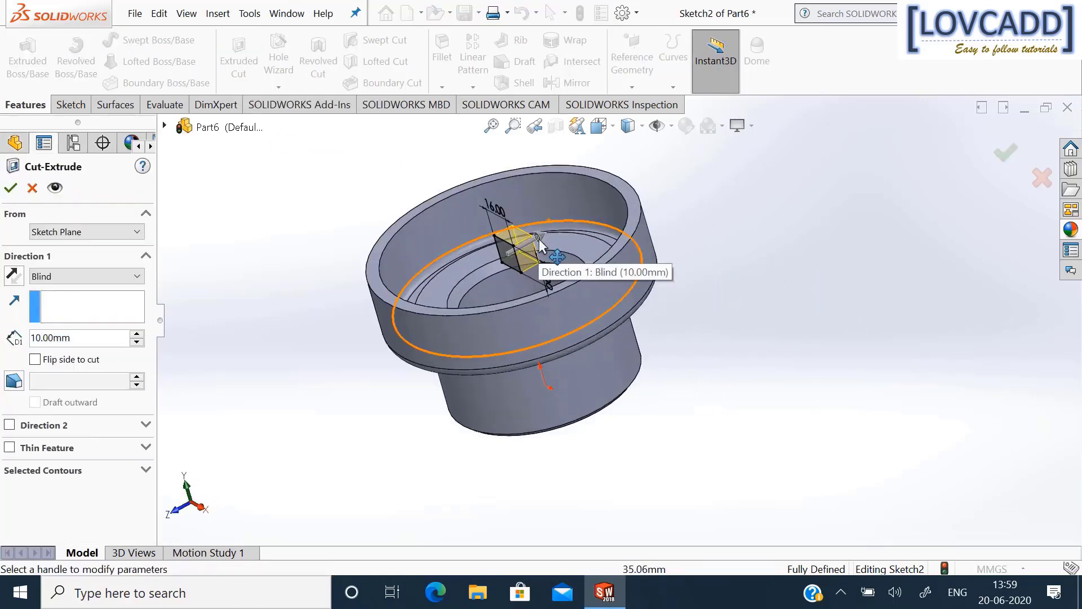
pyautogui.click(104, 278)
pyautogui.click(91, 381)
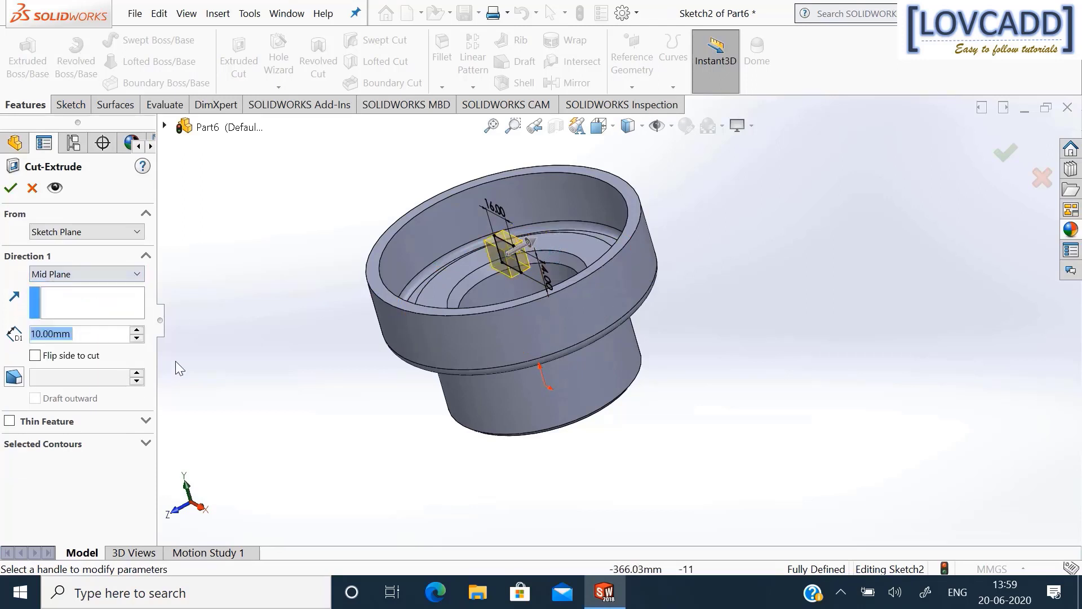
pyautogui.moveTo(529, 242); pyautogui.dragTo(670, 186)
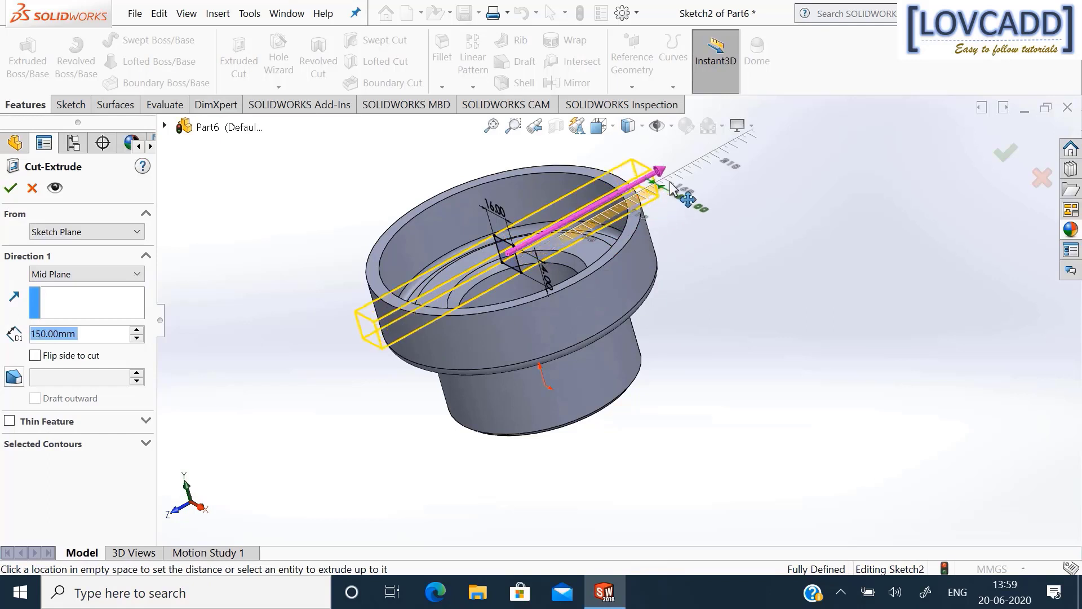
pyautogui.click(1006, 153)
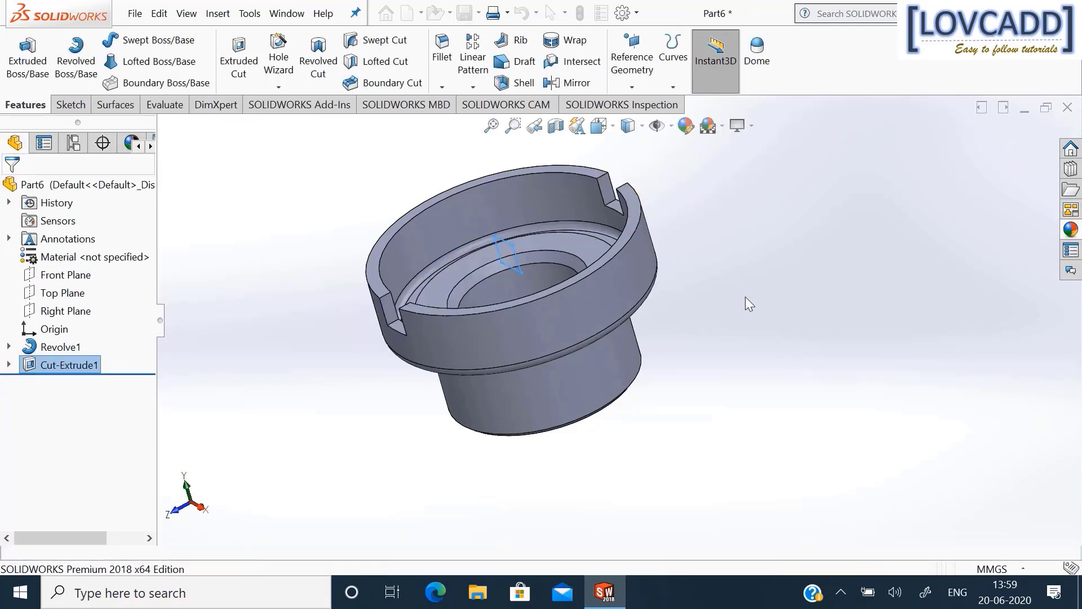
# Examine the two notches cut in the valve seat's rim from the front and from several angles.
pyautogui.moveTo(797, 280); pyautogui.dragTo(817, 231, button='middle')
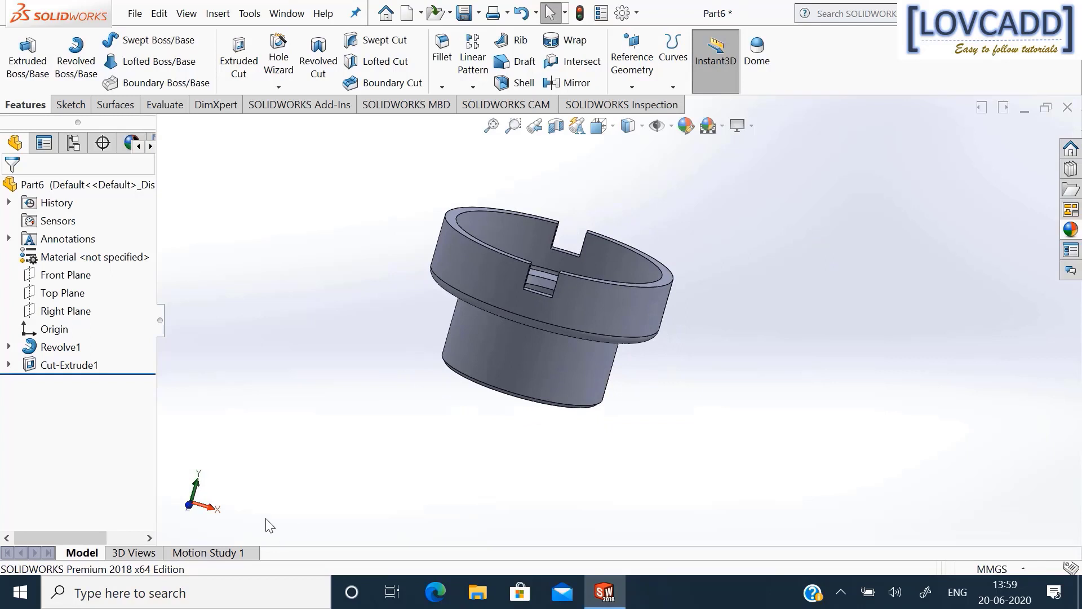
pyautogui.click(189, 507)
pyautogui.press('f')
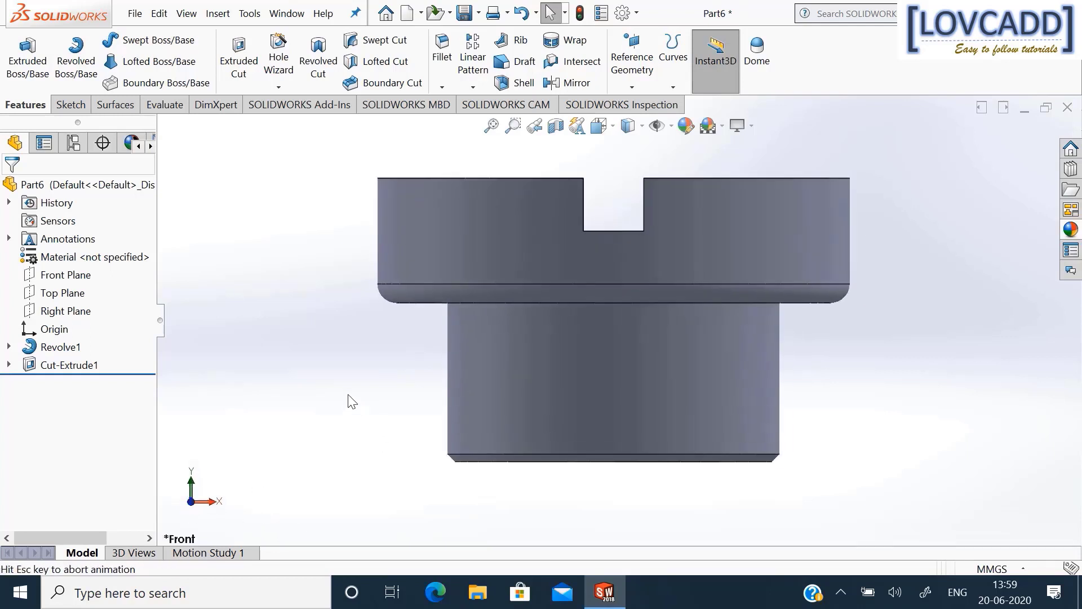
pyautogui.scroll(1, 344, 392)
pyautogui.moveTo(343, 392); pyautogui.dragTo(283, 444, button='middle')
pyautogui.scroll(1, 283, 444)
pyautogui.scroll(1, 286, 450)
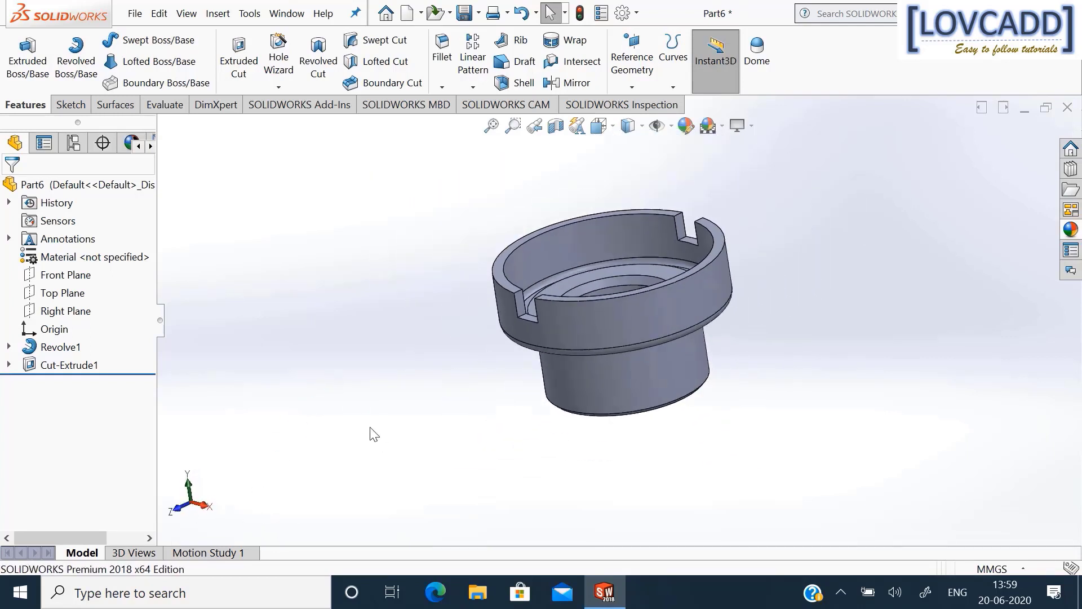
# Show the part in isometric view and begin saving it as a new file, filling in the name from the existing Valve seat file.
pyautogui.click(69, 105)
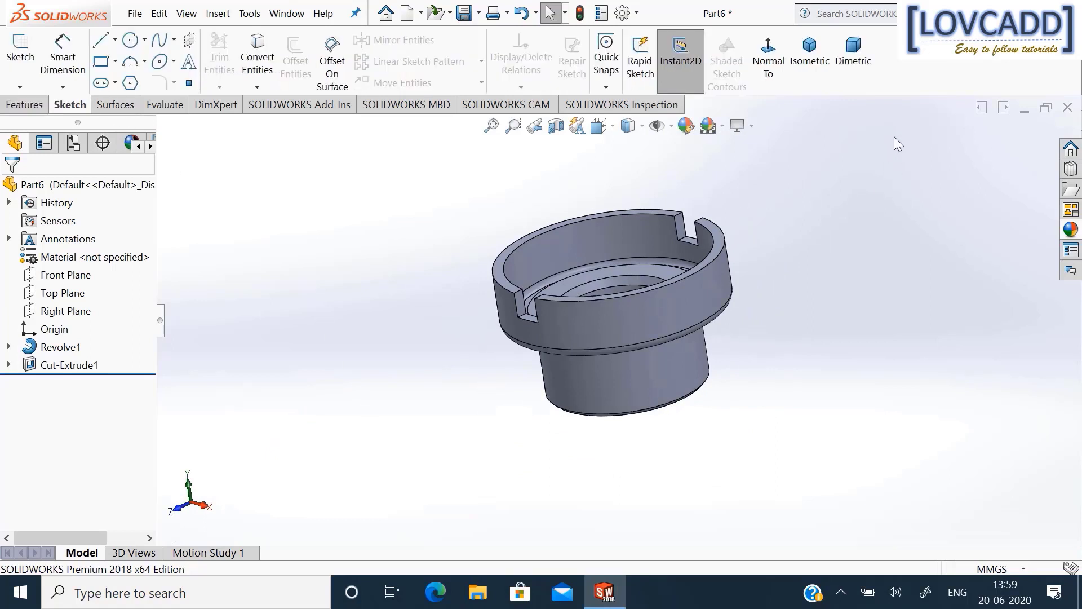
pyautogui.click(814, 67)
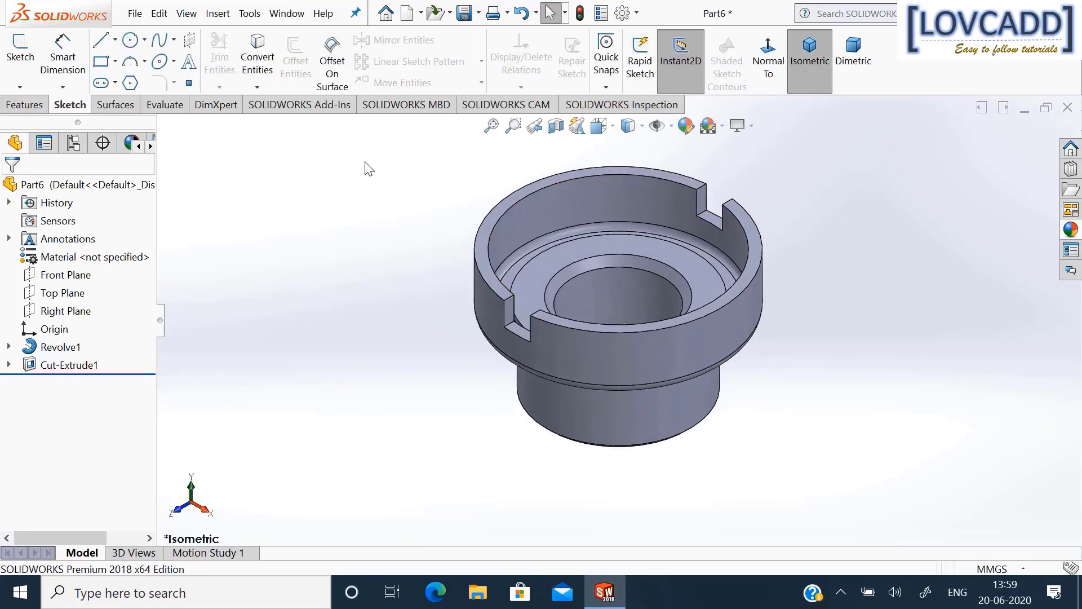
pyautogui.click(480, 13)
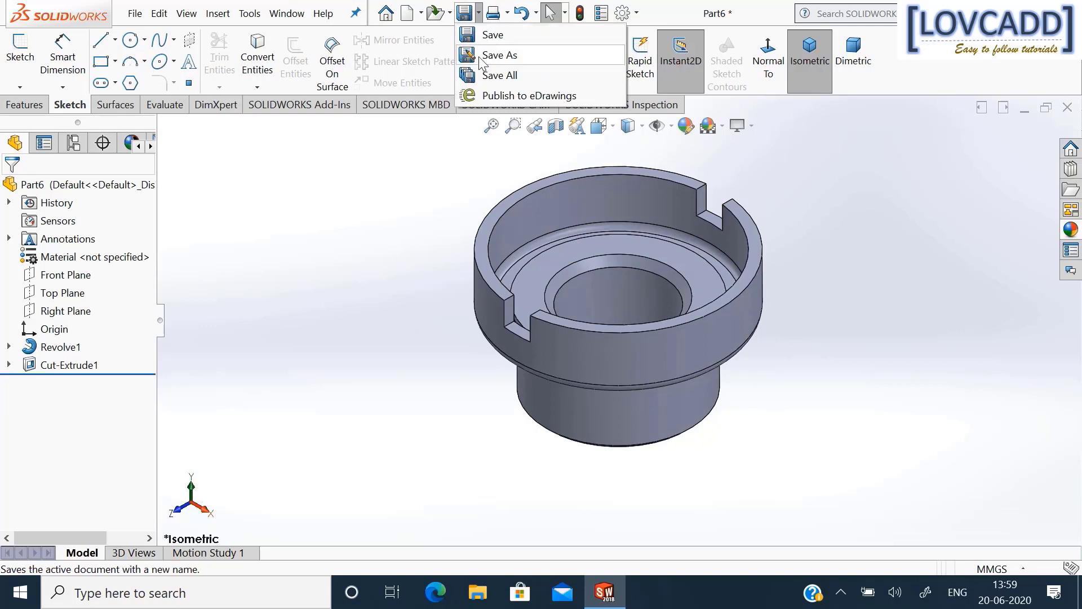
pyautogui.click(483, 55)
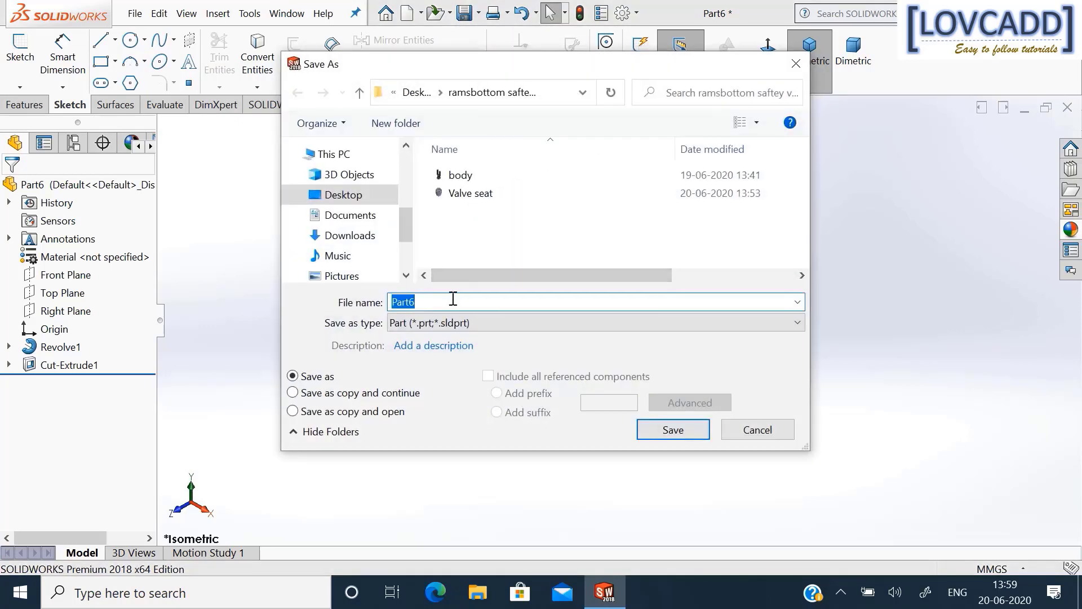
pyautogui.click(465, 194)
pyautogui.click(440, 305)
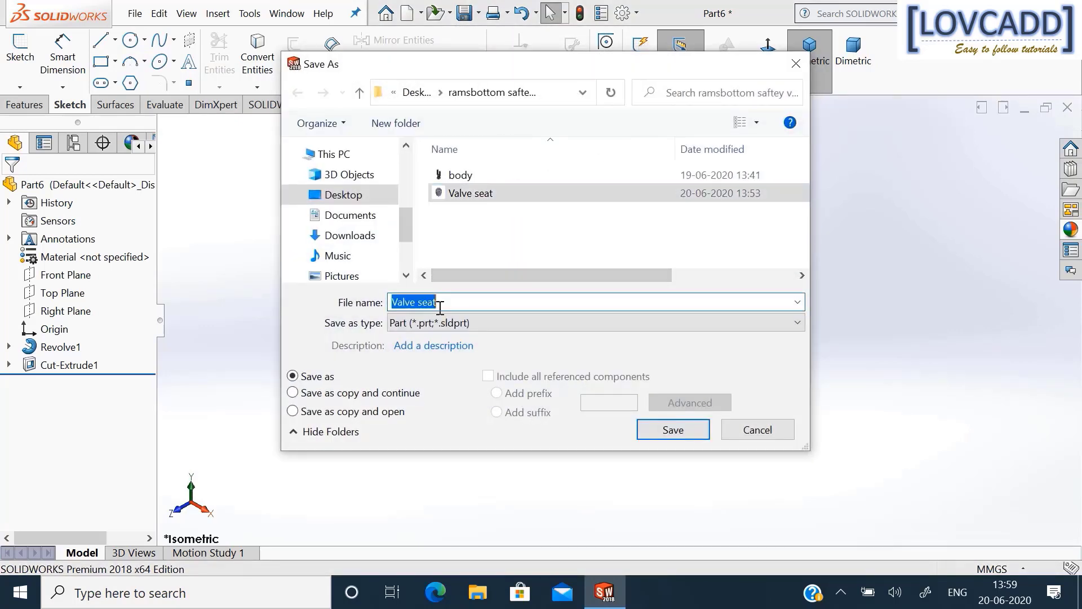
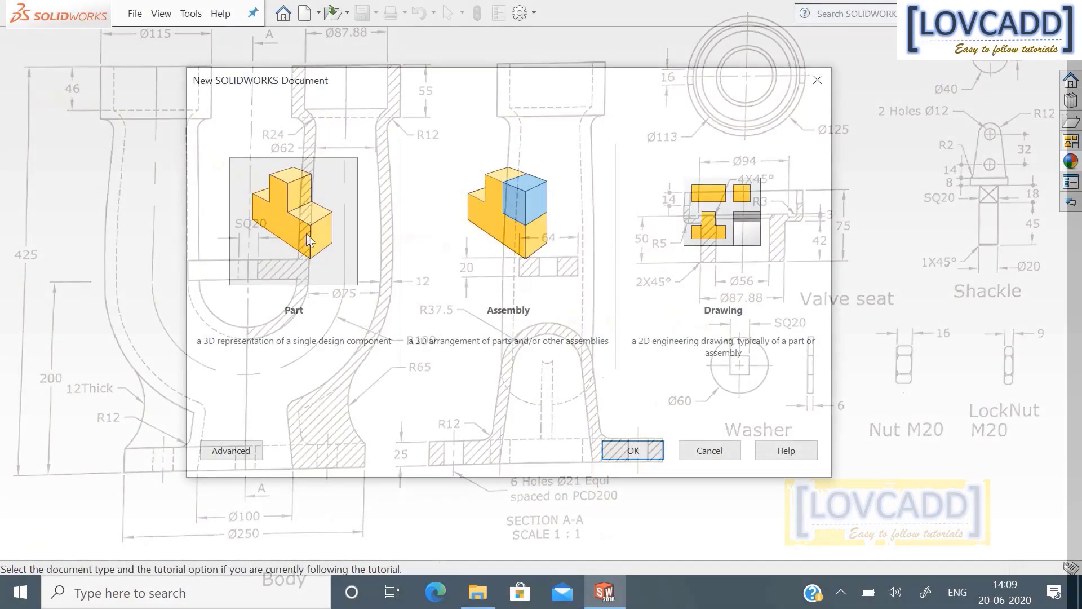
# Create a new part document and start a sketch on the Top Plane.
pyautogui.click(311, 233)
pyautogui.click(615, 449)
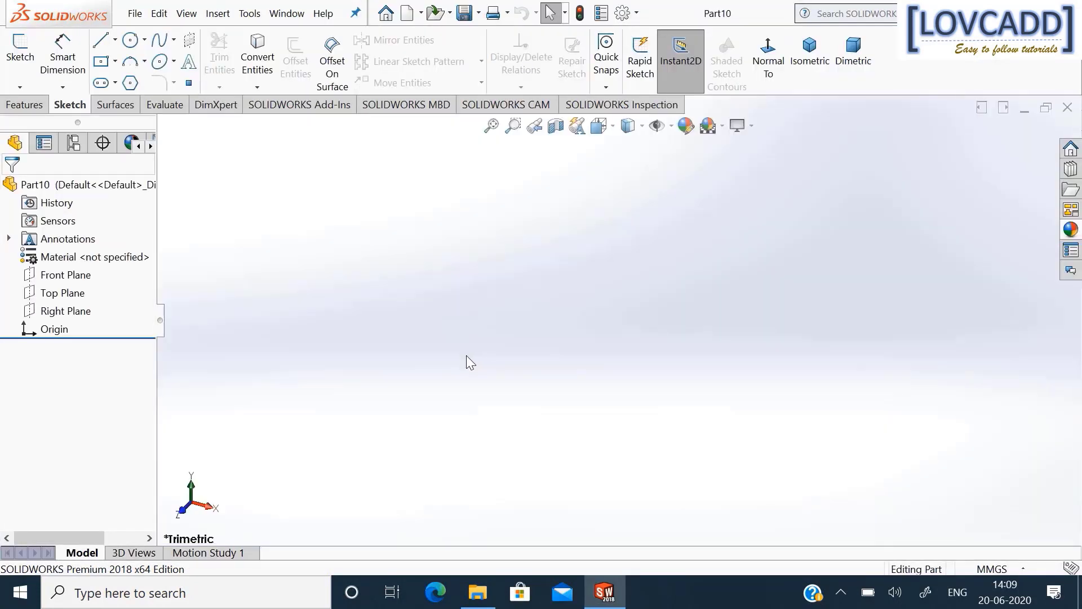
pyautogui.click(71, 293)
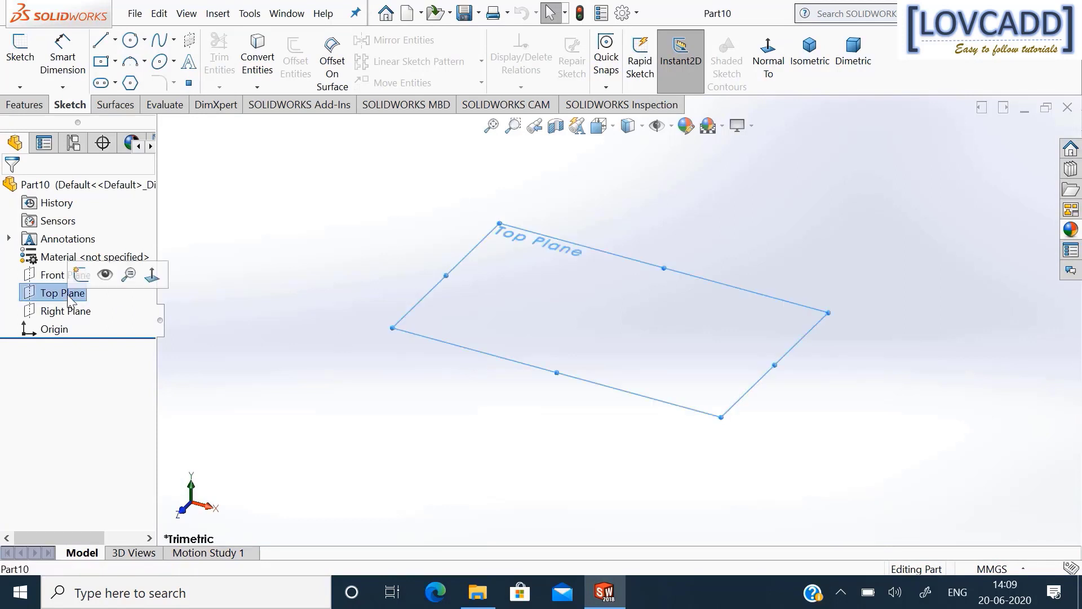
pyautogui.click(80, 278)
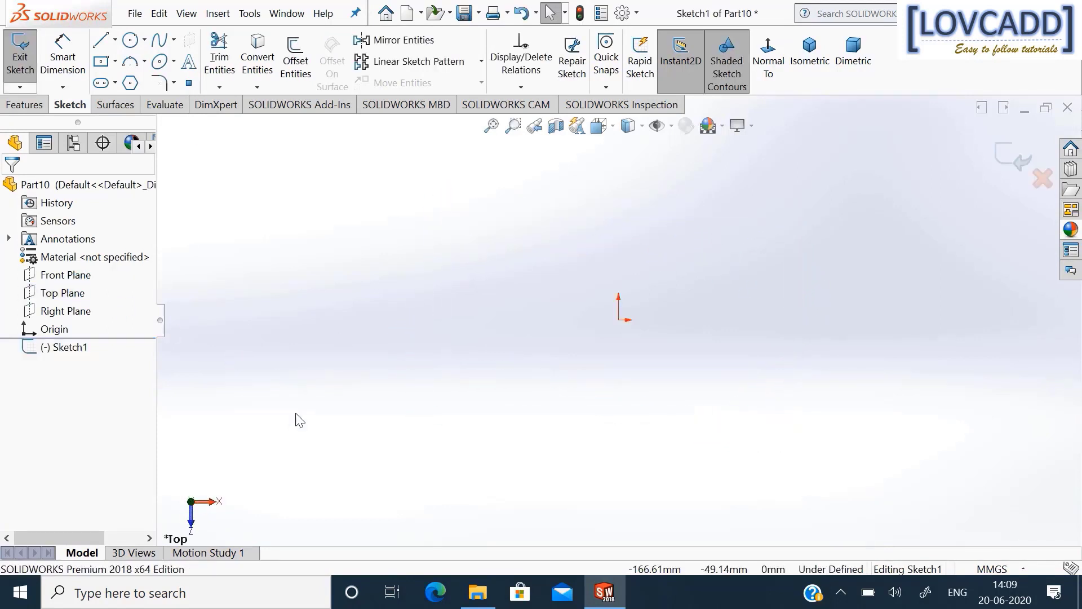
# Draw a circle centered on the origin and dimension its diameter as 40 mm.
pyautogui.click(129, 39)
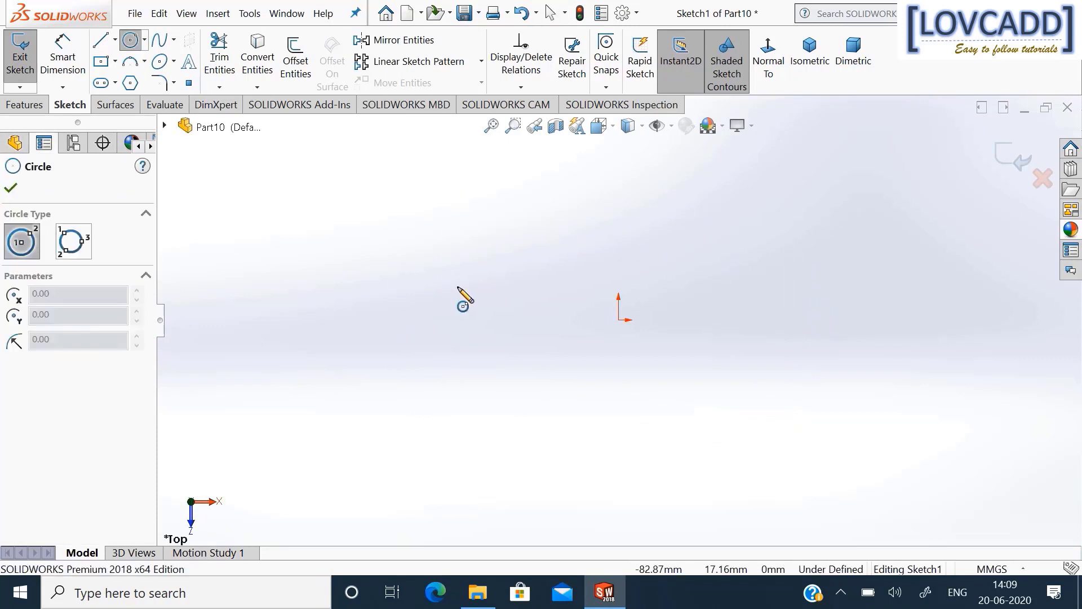
pyautogui.click(620, 319)
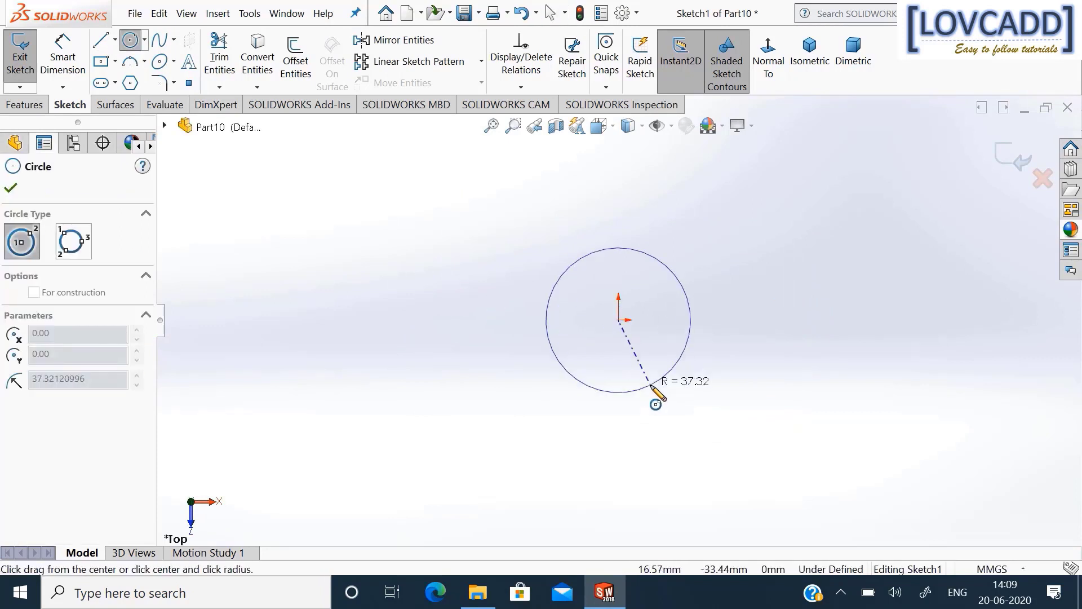
pyautogui.click(648, 382)
pyautogui.click(62, 59)
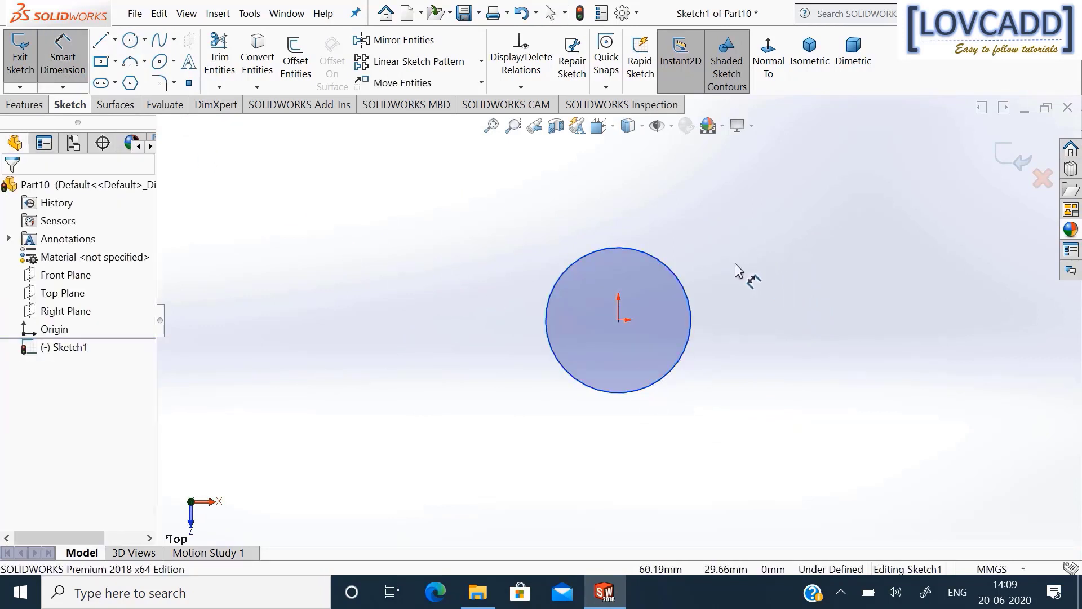
pyautogui.click(687, 282)
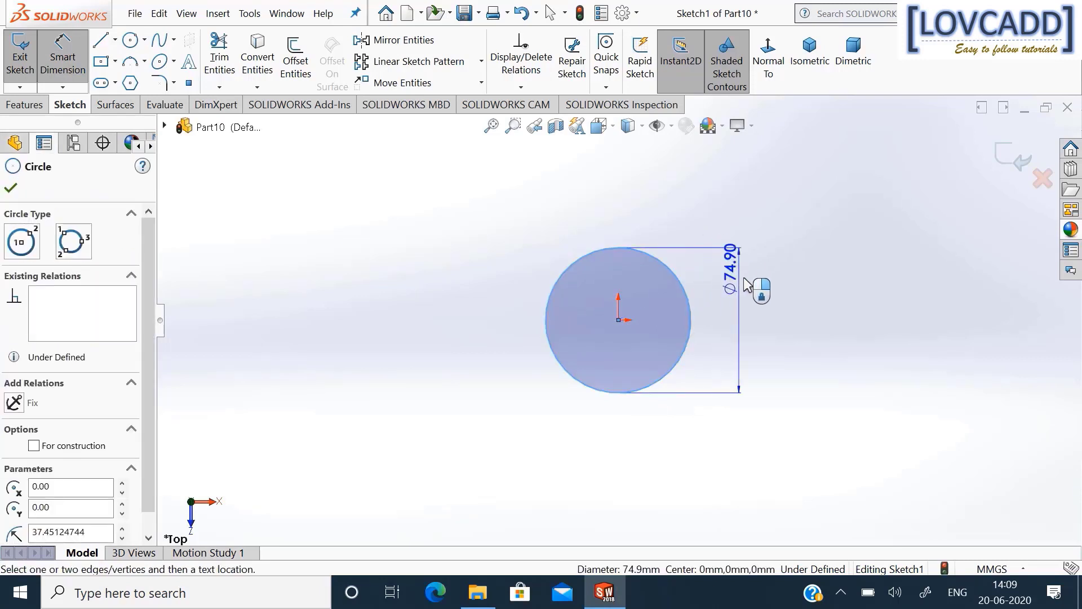
pyautogui.click(746, 288)
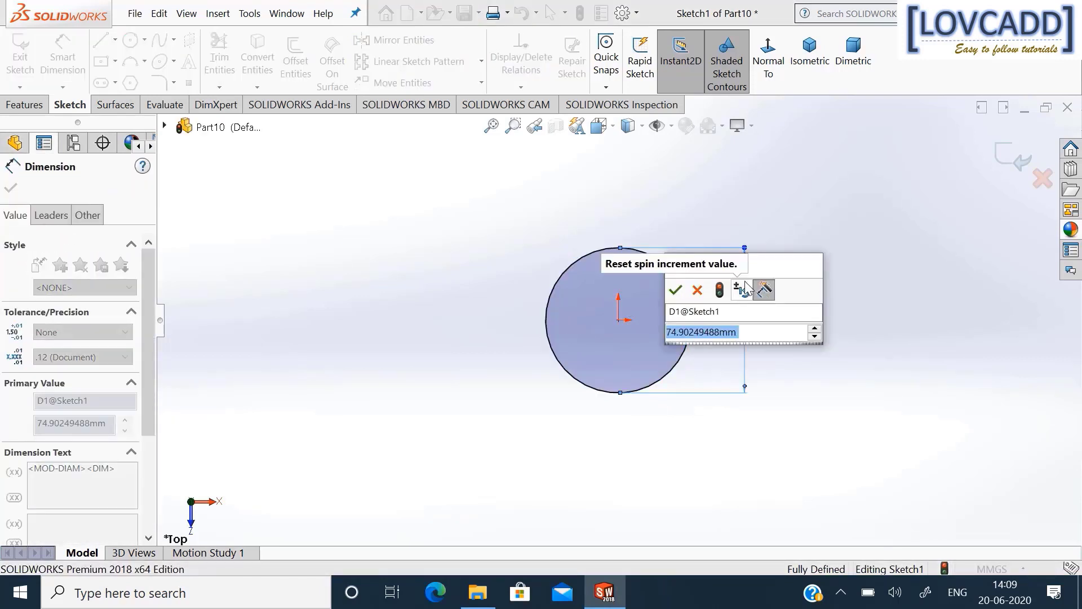
pyautogui.write('40')
pyautogui.press('Return')
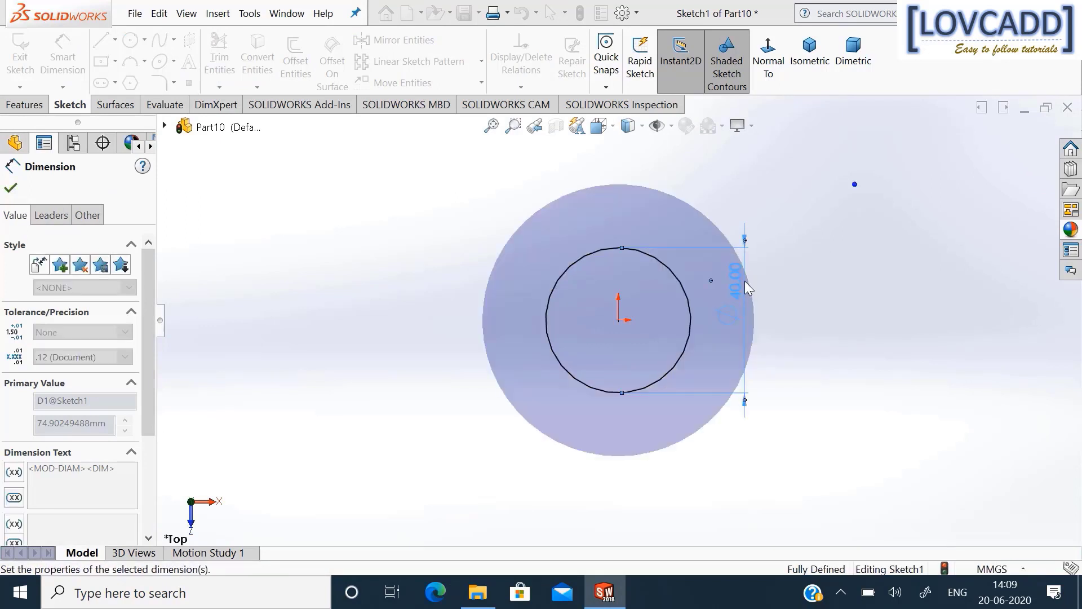
# Extrude the circle upward as a blind boss 8 mm deep.
pyautogui.click(20, 104)
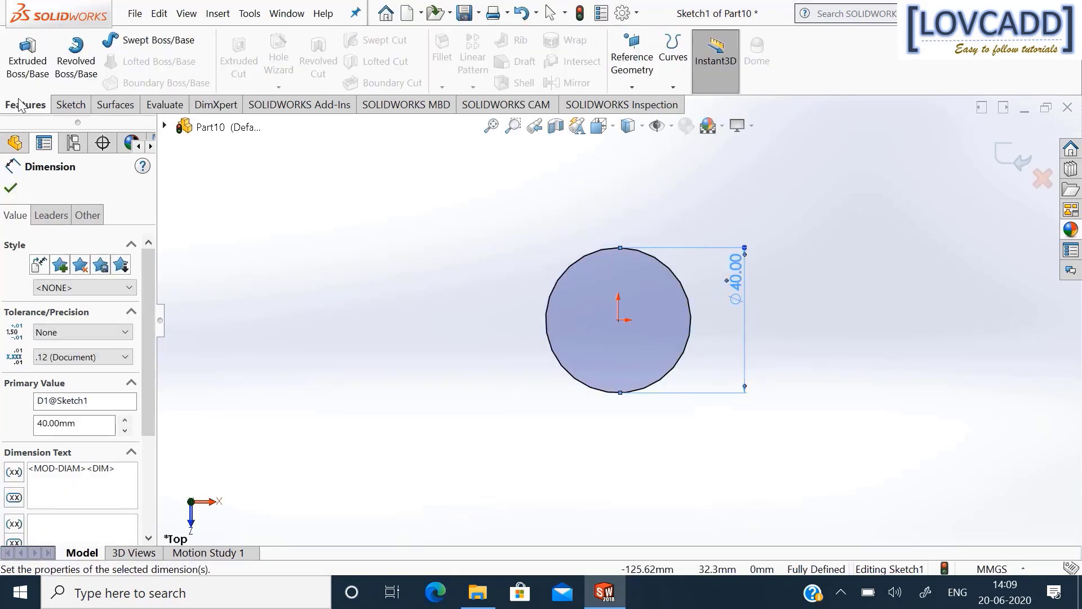
pyautogui.click(27, 62)
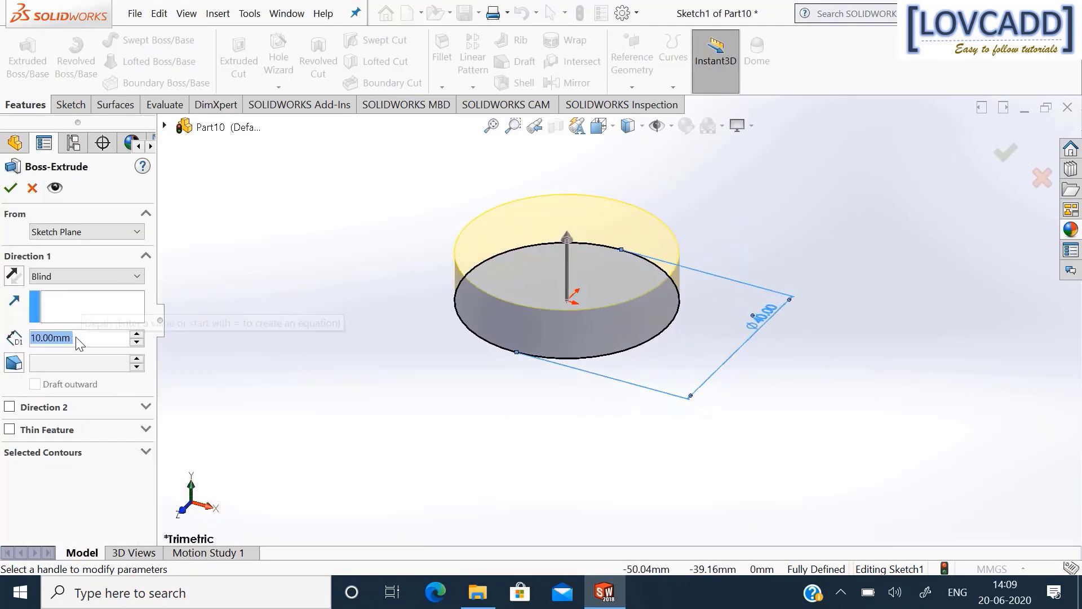
pyautogui.write('8')
pyautogui.press('Return')
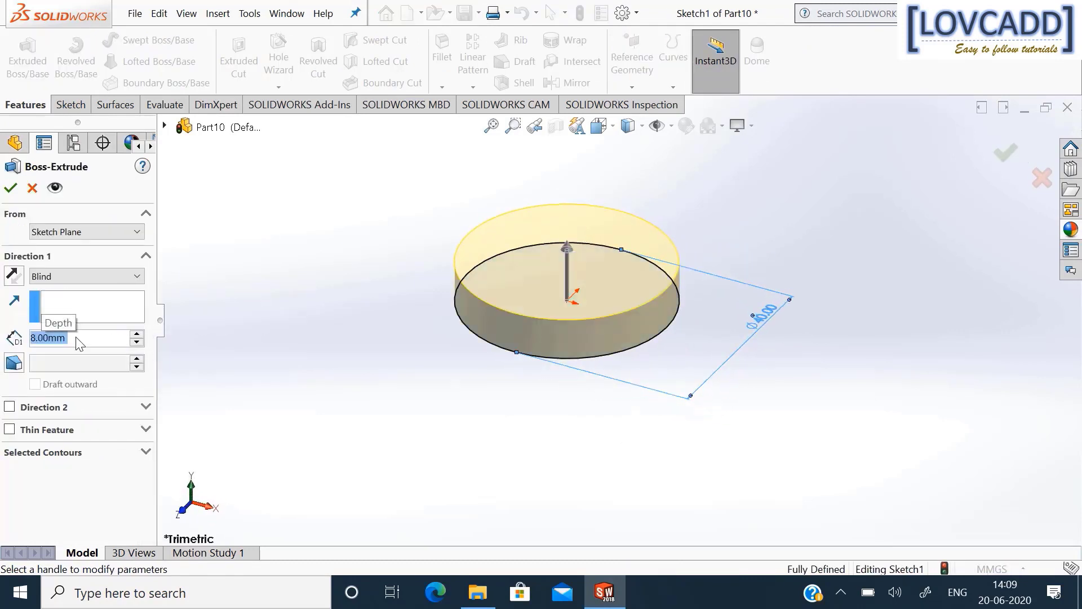
pyautogui.click(11, 191)
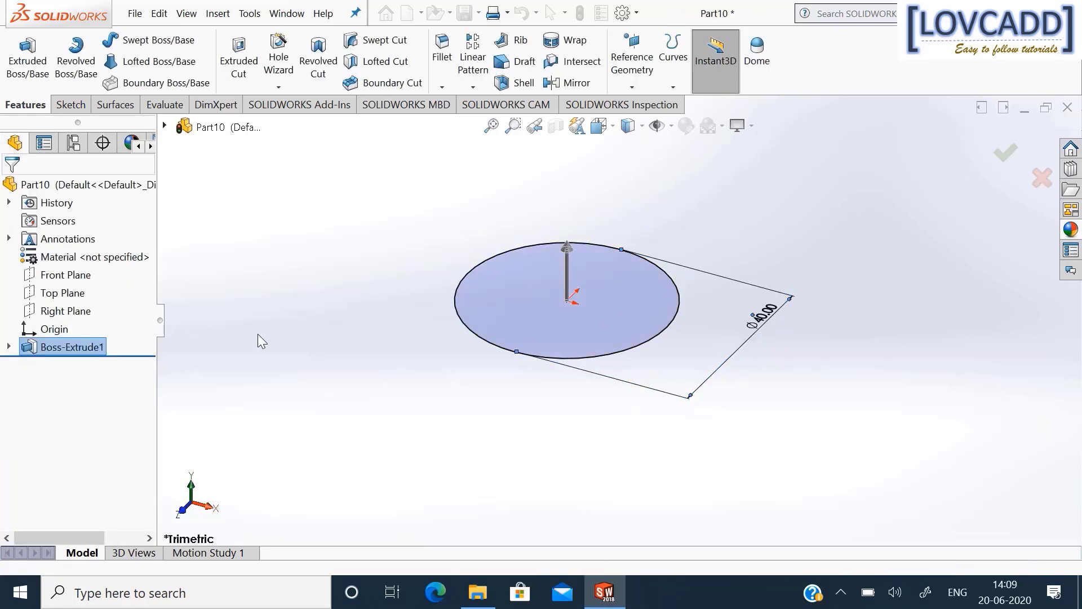
# Start a sketch on the disc's bottom face and view it straight on.
pyautogui.moveTo(293, 213); pyautogui.dragTo(305, 319, button='middle')
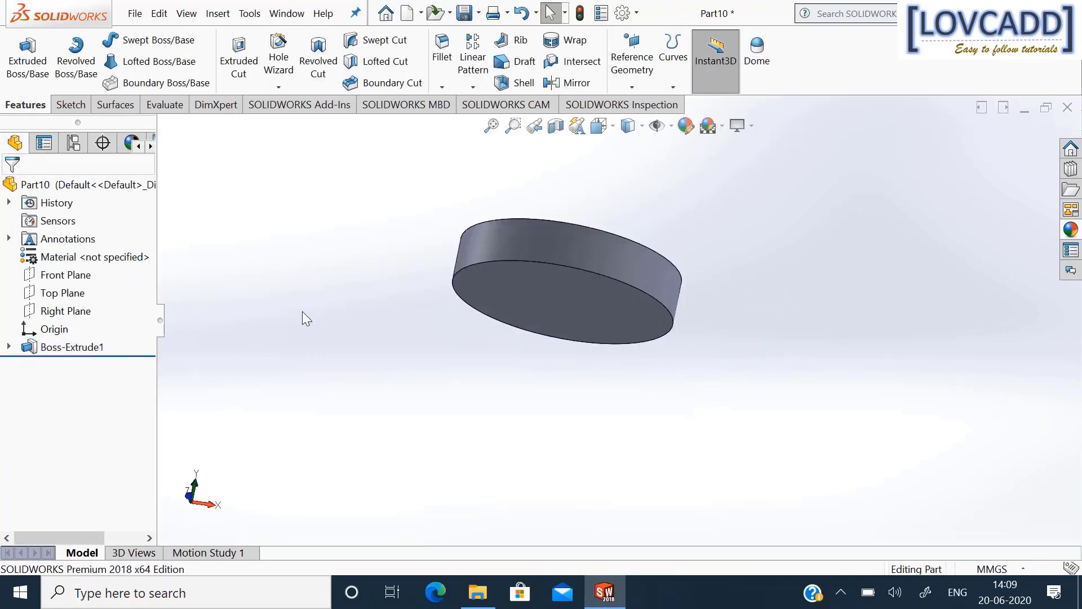
pyautogui.rightClick(551, 317)
pyautogui.click(588, 217)
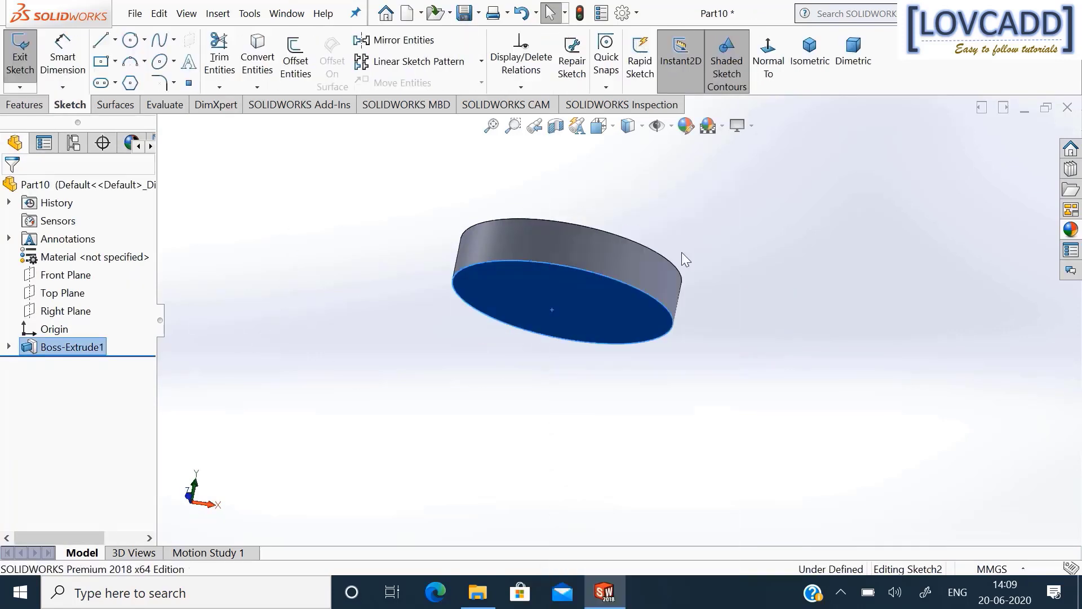
pyautogui.click(768, 48)
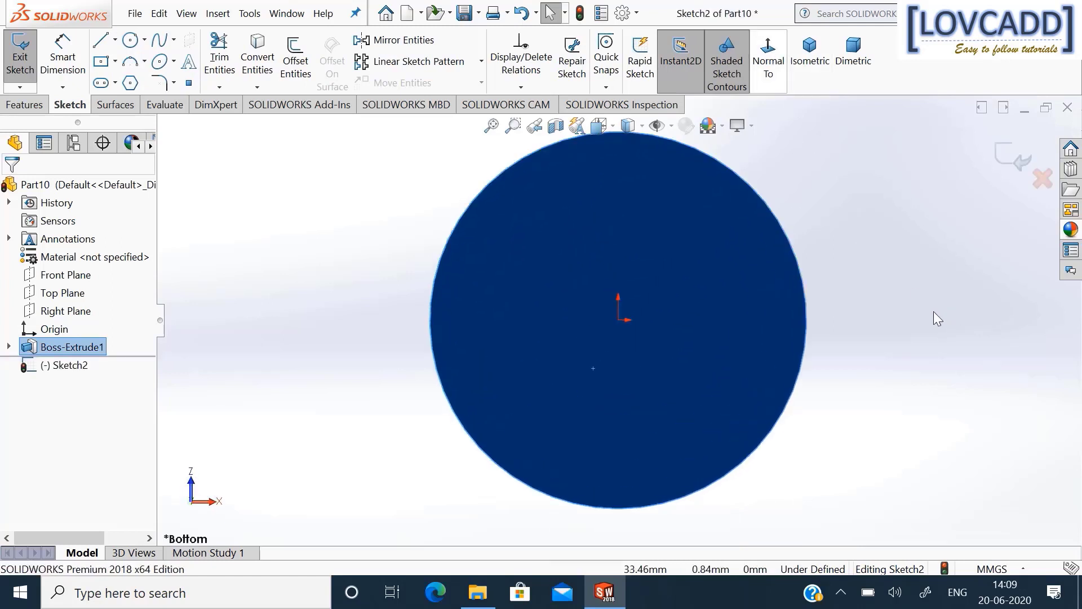
pyautogui.click(933, 311)
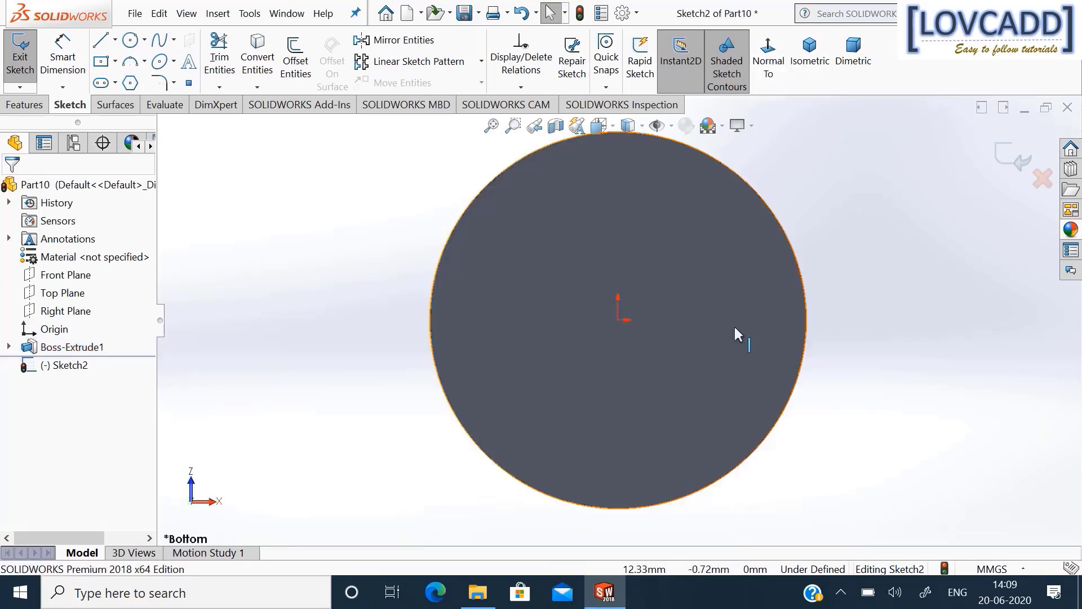
# Draw a center rectangle about 14 mm wide and 12 mm high, centered on the origin.
pyautogui.click(101, 62)
pyautogui.click(618, 320)
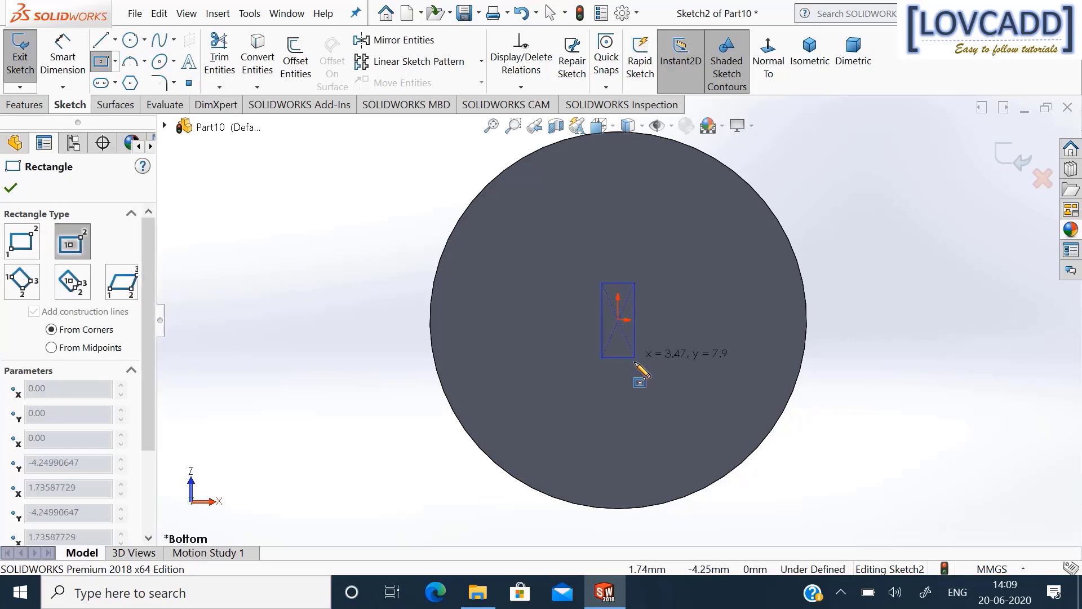
pyautogui.click(682, 378)
pyautogui.rightClick(694, 389)
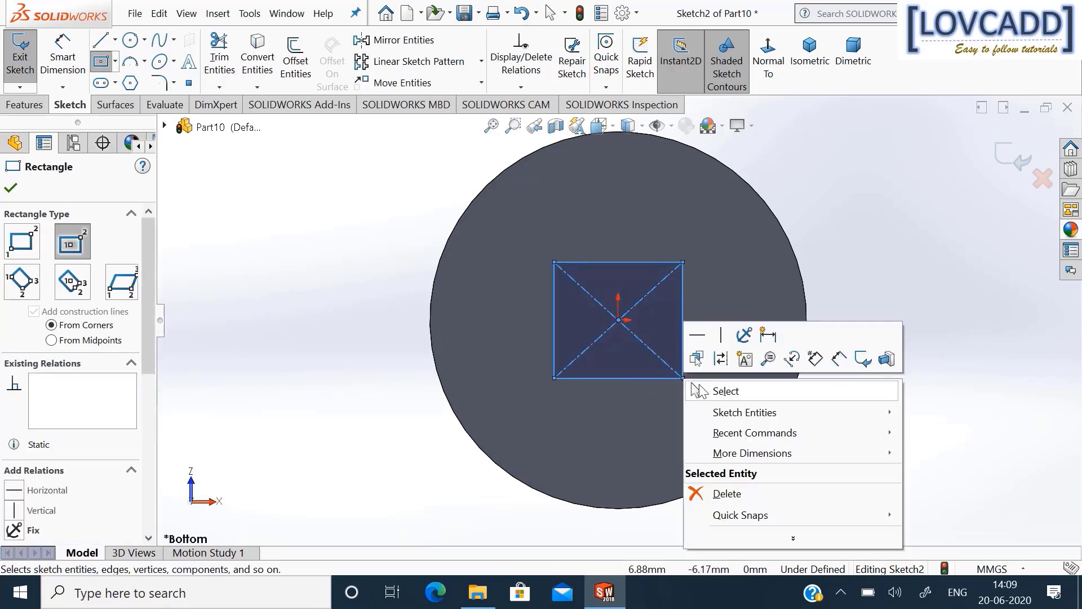
pyautogui.click(726, 390)
# Dimension the rectangle's height and width as 20 mm each.
pyautogui.click(63, 56)
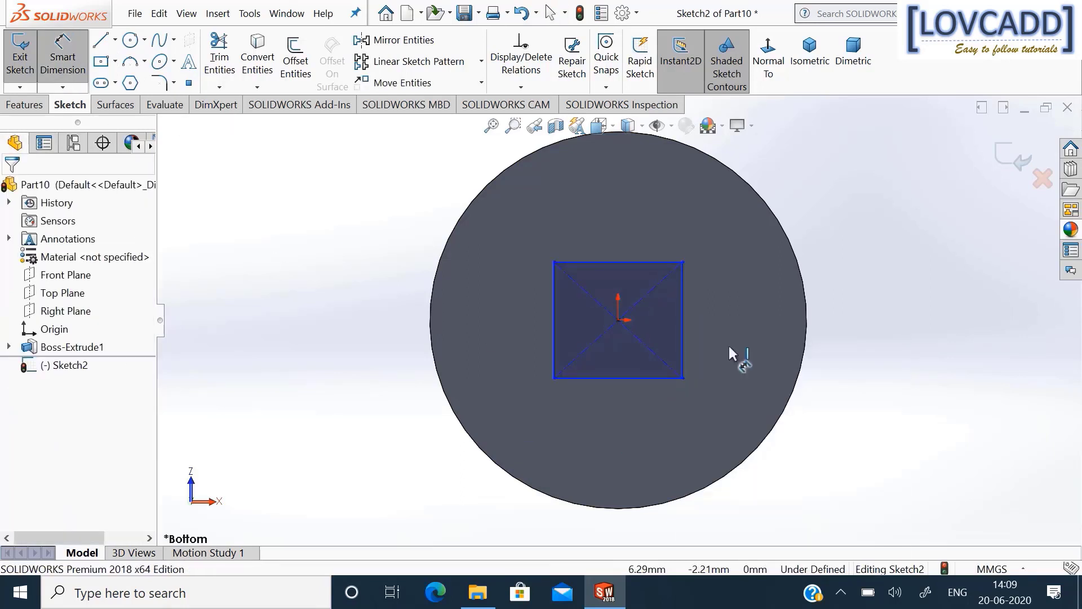
pyautogui.click(684, 315)
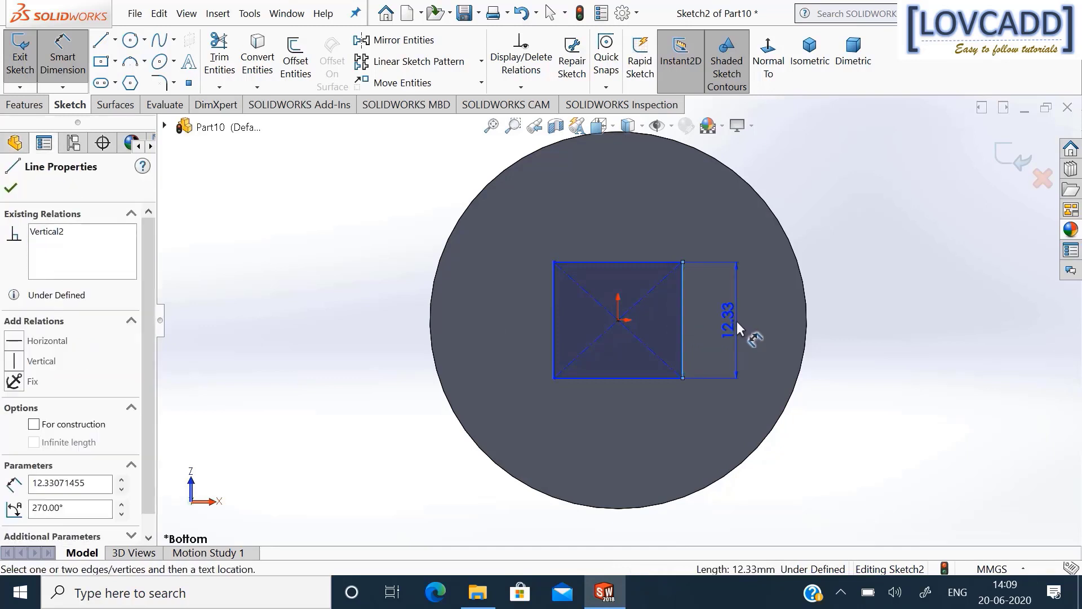
pyautogui.click(736, 321)
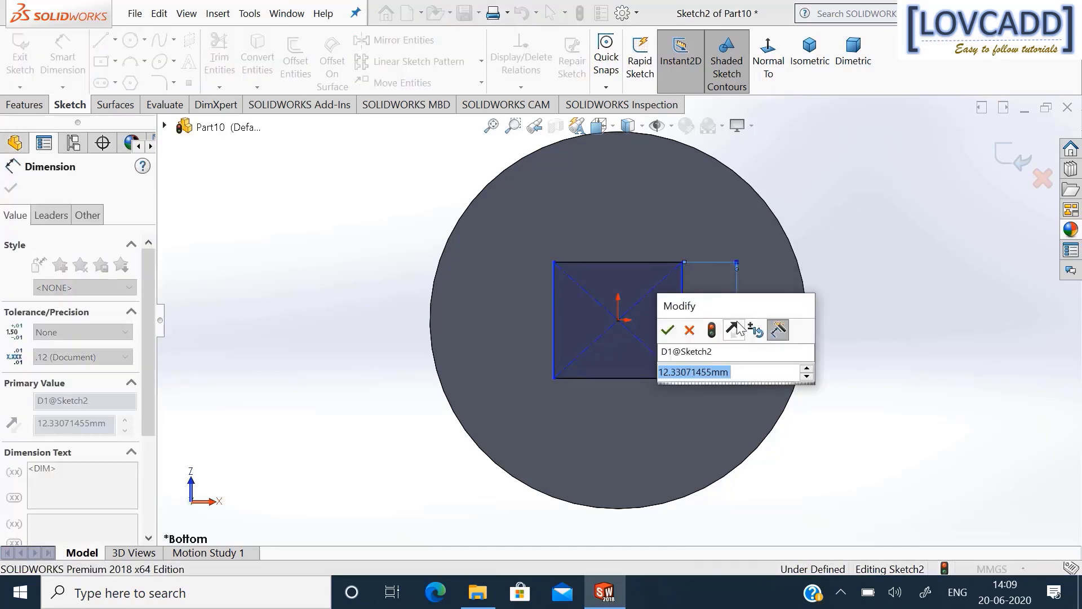
pyautogui.write('20')
pyautogui.press('Return')
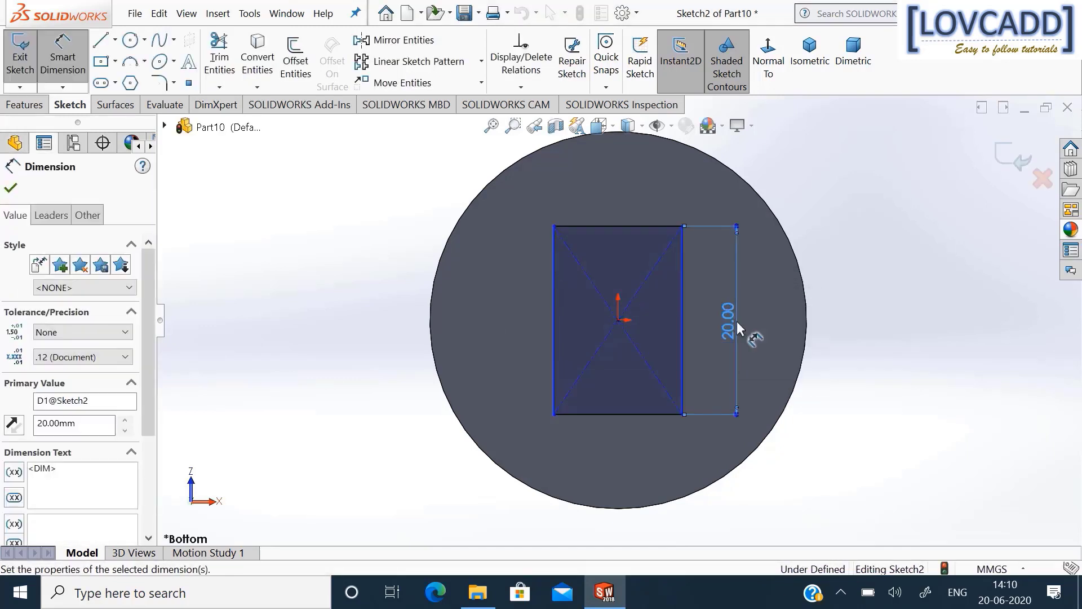
pyautogui.click(632, 416)
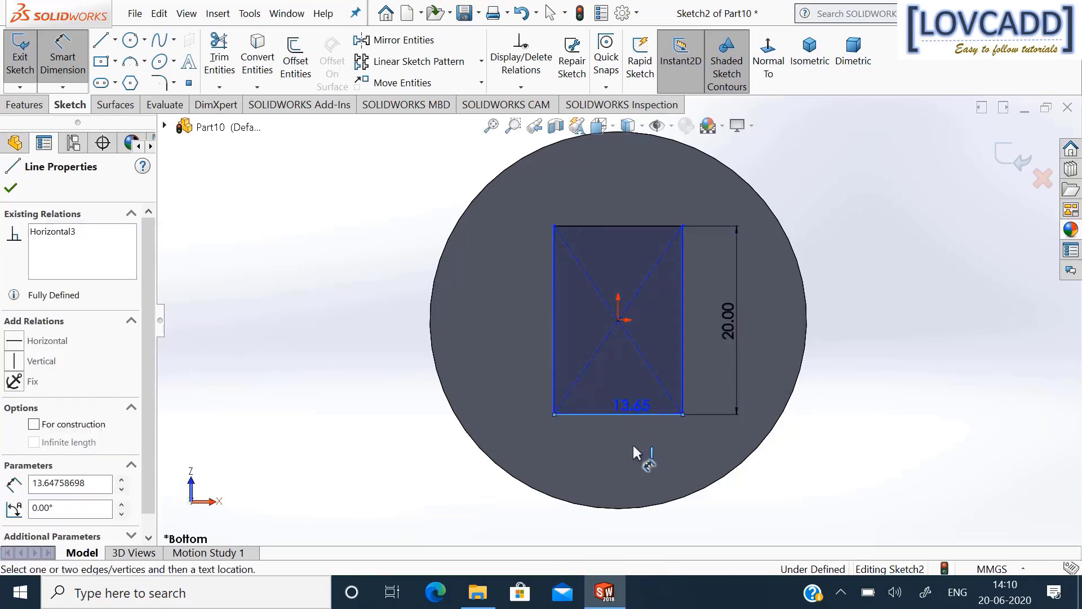
pyautogui.click(634, 445)
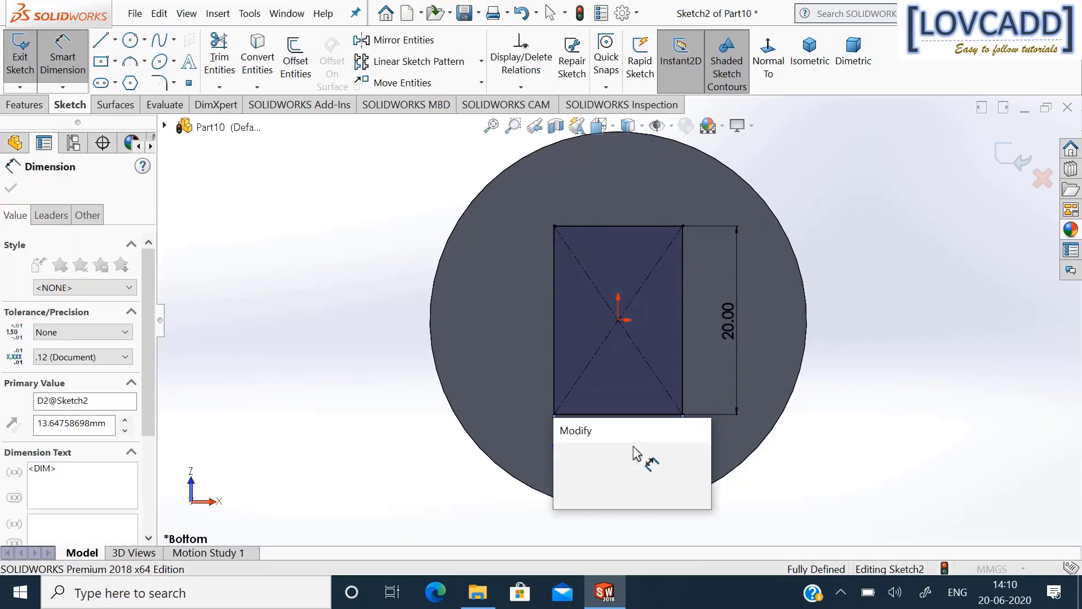
pyautogui.write('20')
pyautogui.press('Return')
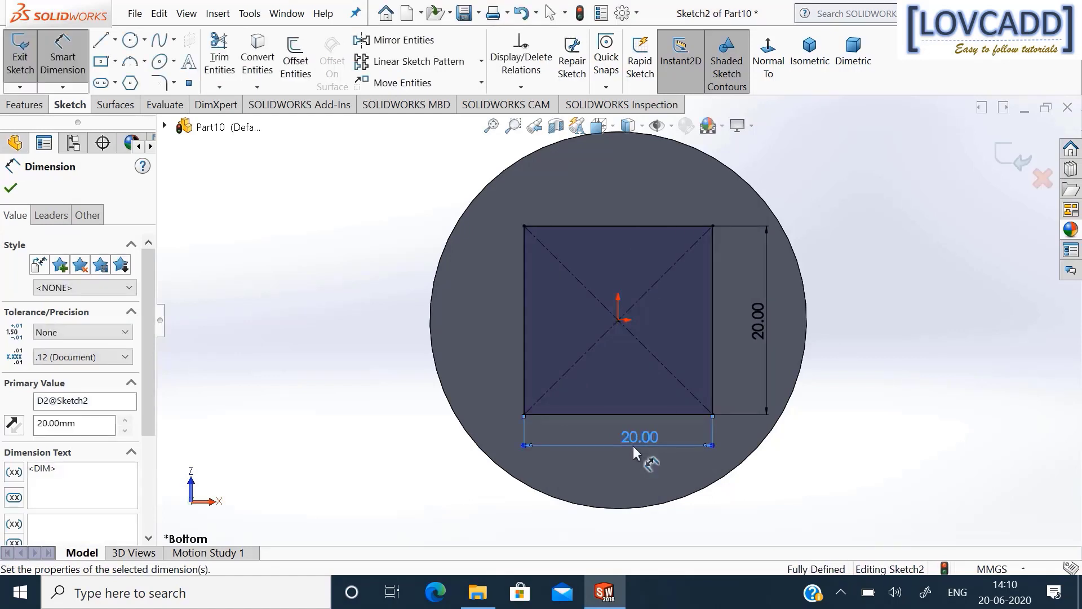
pyautogui.click(11, 190)
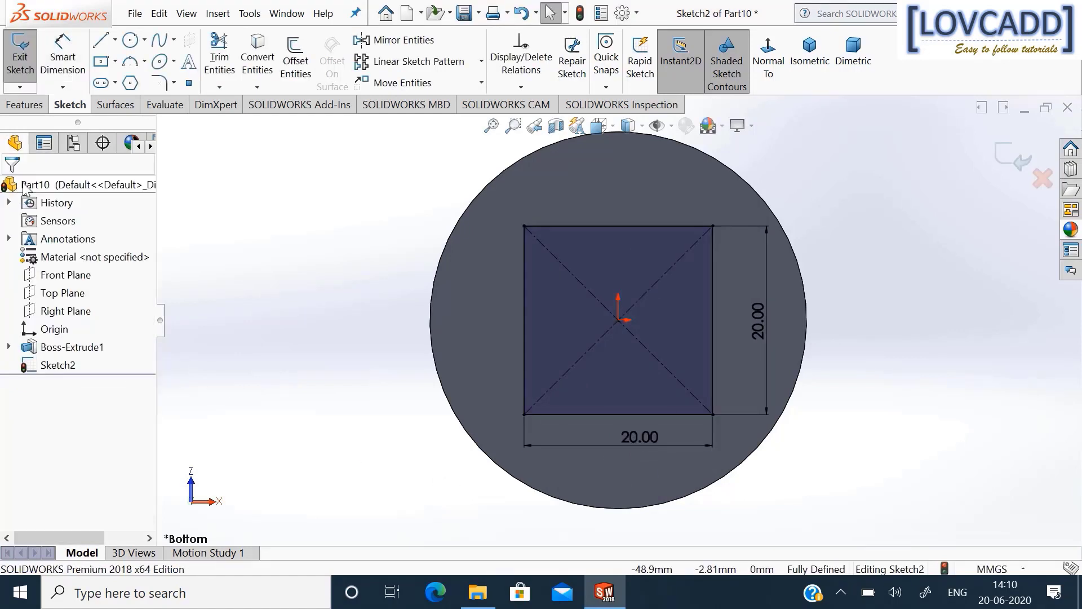
# Extrude the square downward from the disc as a blind boss 18 mm deep, merged with the body.
pyautogui.click(24, 105)
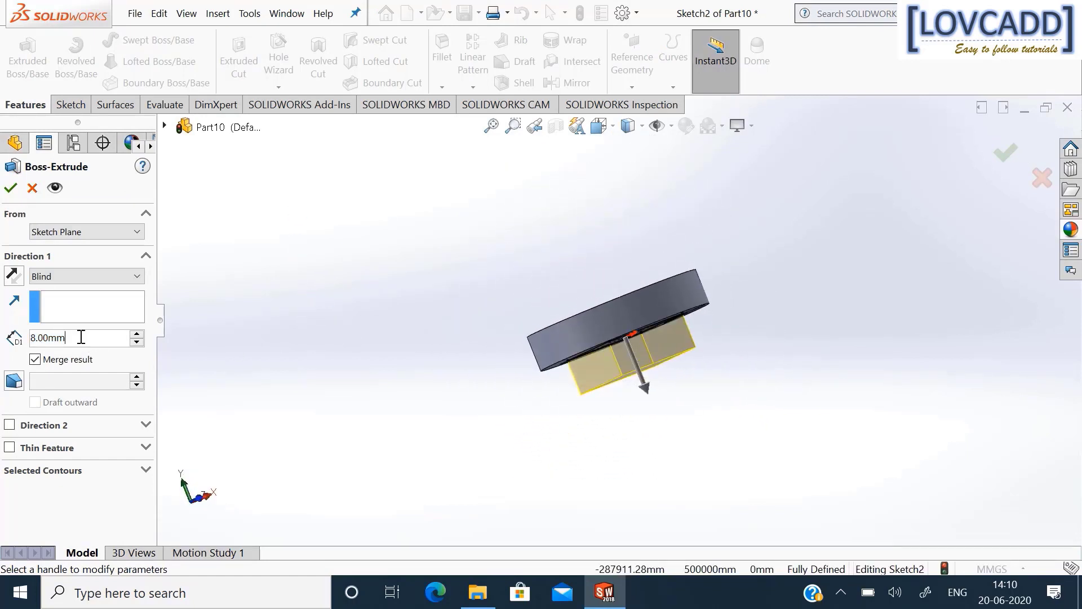
pyautogui.moveTo(81, 338); pyautogui.dragTo(3, 330)
pyautogui.write('18')
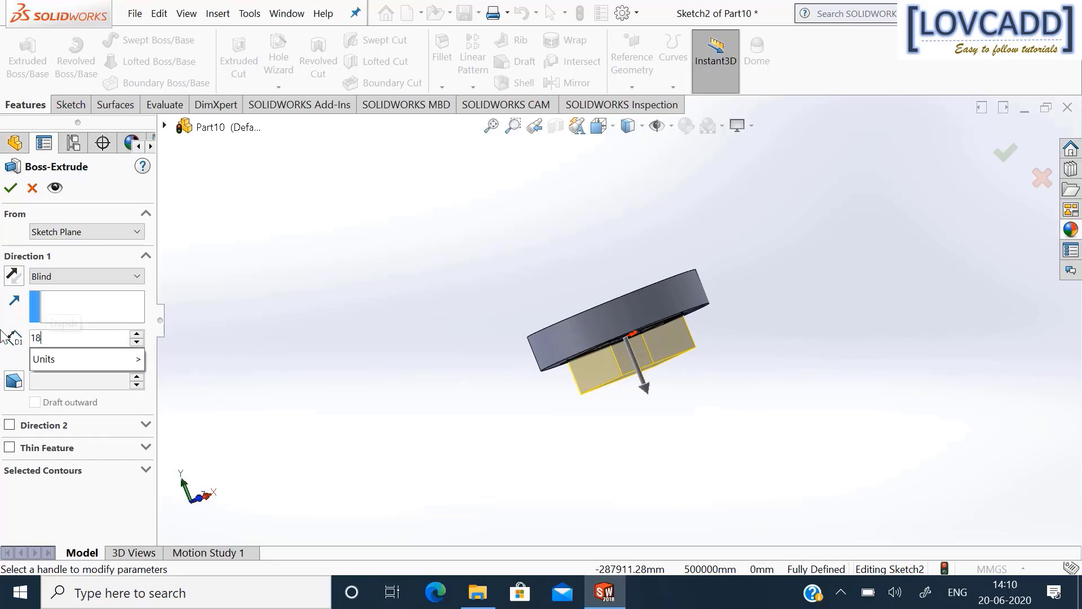
pyautogui.press('Return')
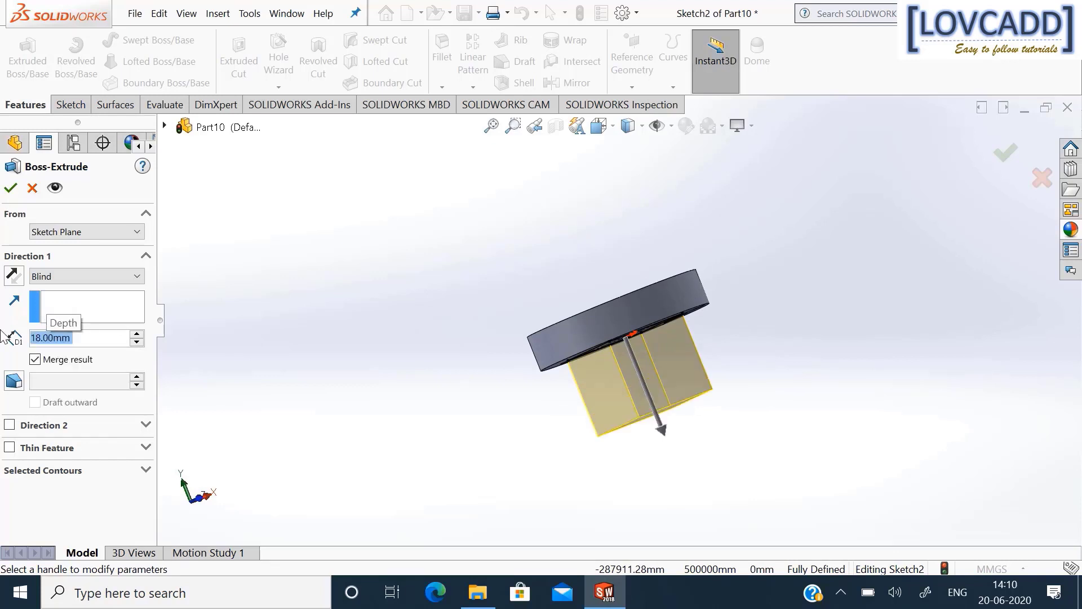
pyautogui.click(5, 191)
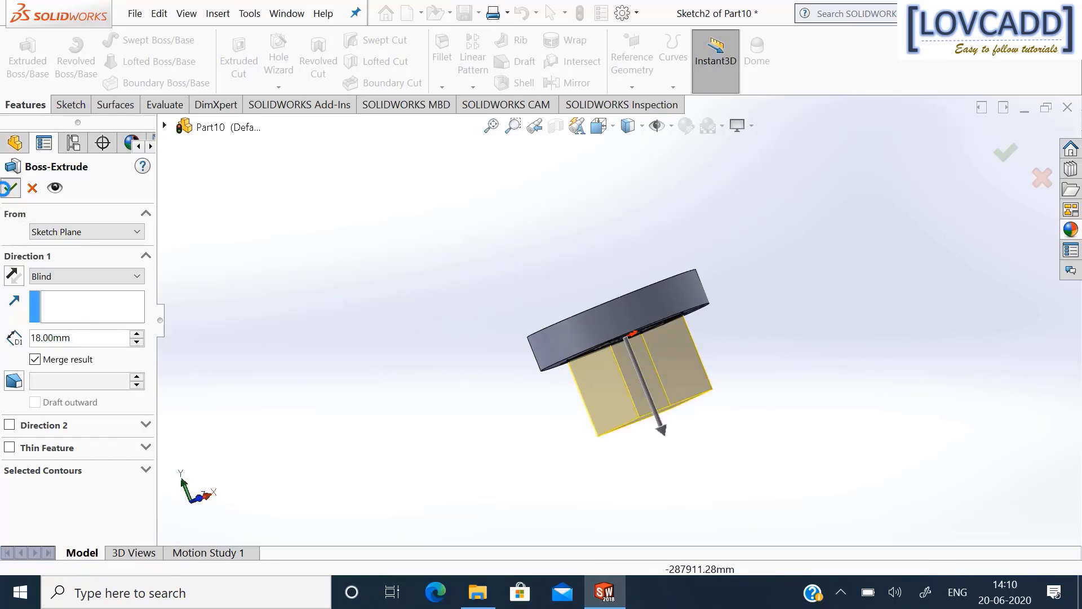
# Start a sketch on the square boss's end face and view it straight on.
pyautogui.click(411, 441)
pyautogui.moveTo(411, 441); pyautogui.dragTo(344, 309, button='middle')
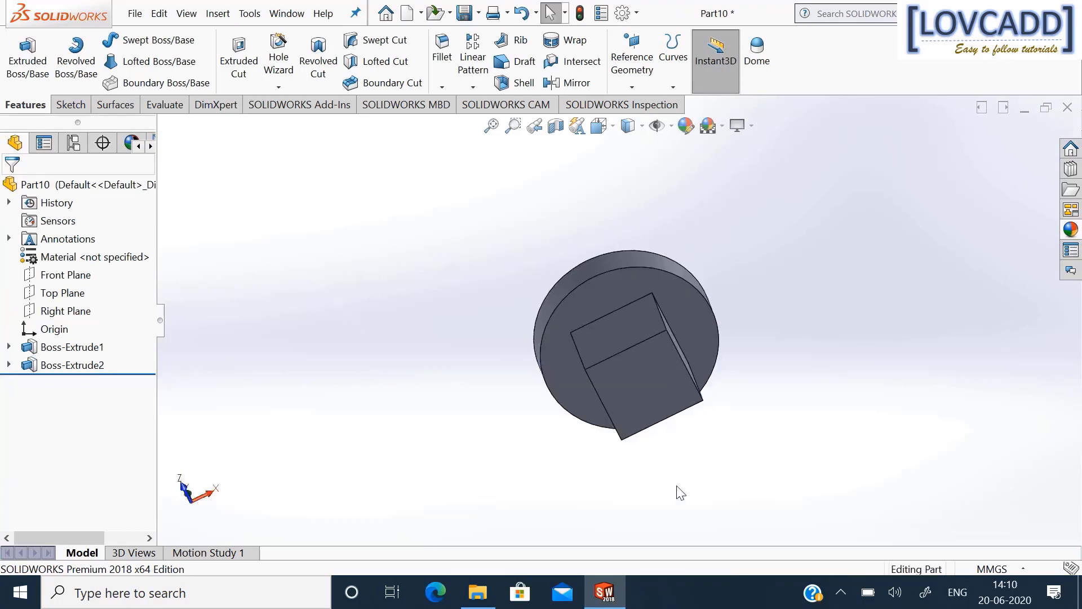
pyautogui.rightClick(646, 391)
pyautogui.click(682, 220)
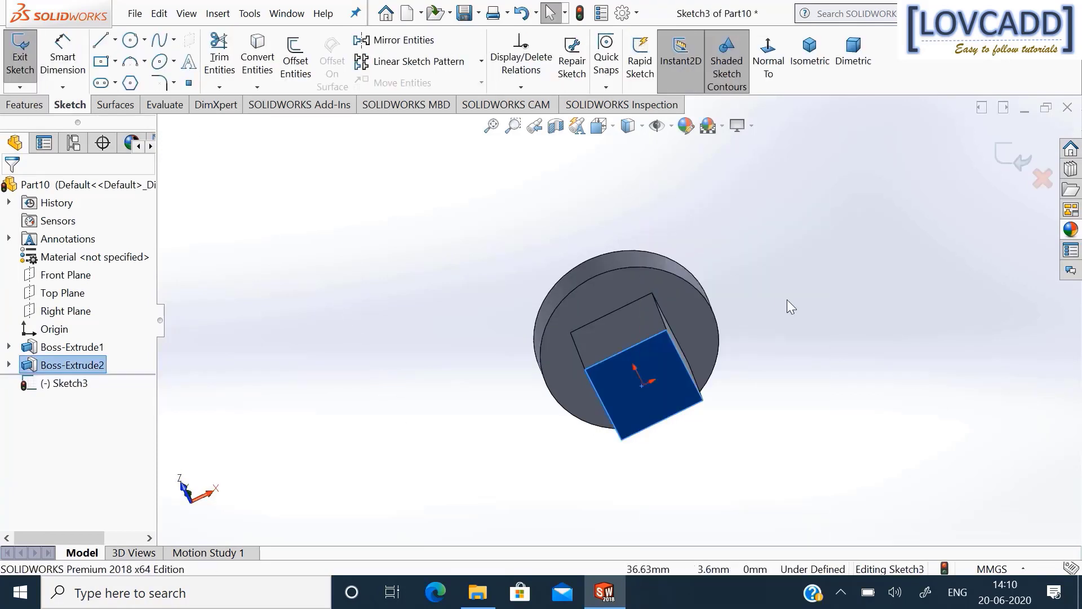
pyautogui.click(781, 66)
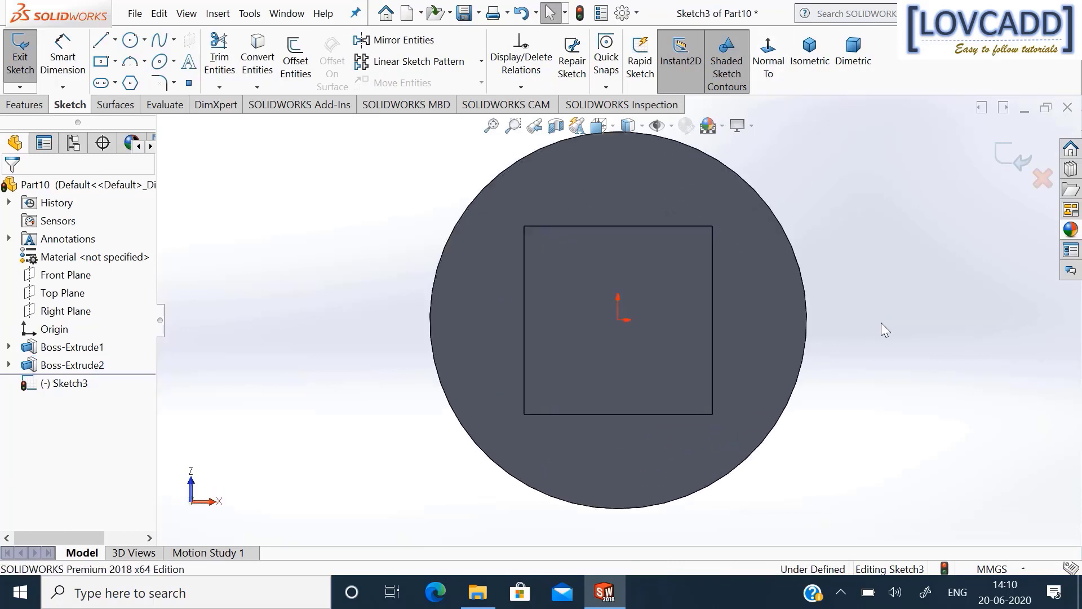
# Draw a circle centered on the origin and dimension its diameter as 20 mm.
pyautogui.click(130, 40)
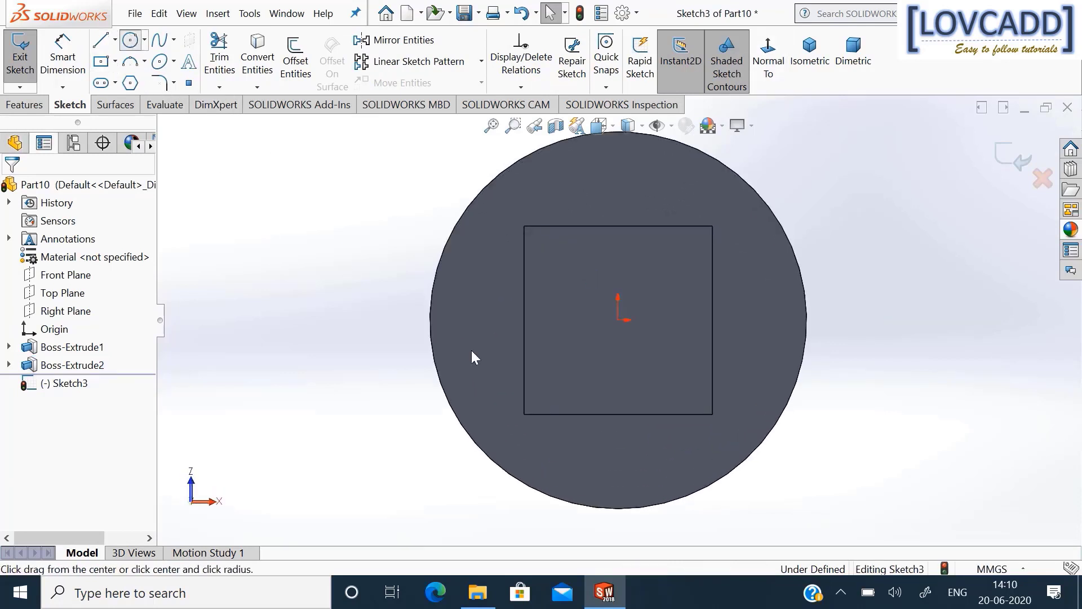
pyautogui.click(619, 320)
pyautogui.click(660, 383)
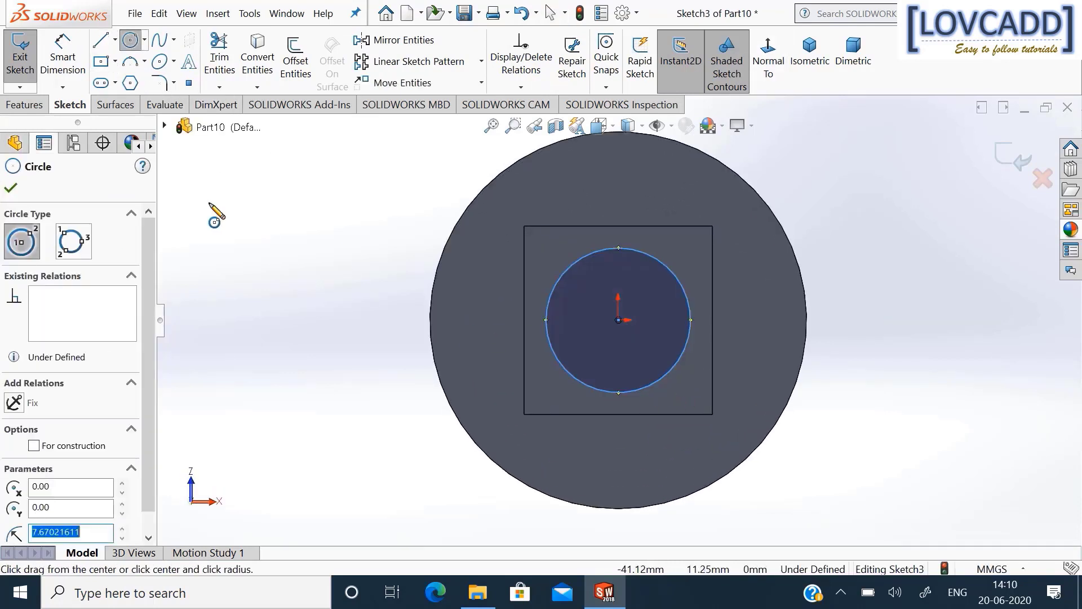
pyautogui.click(63, 56)
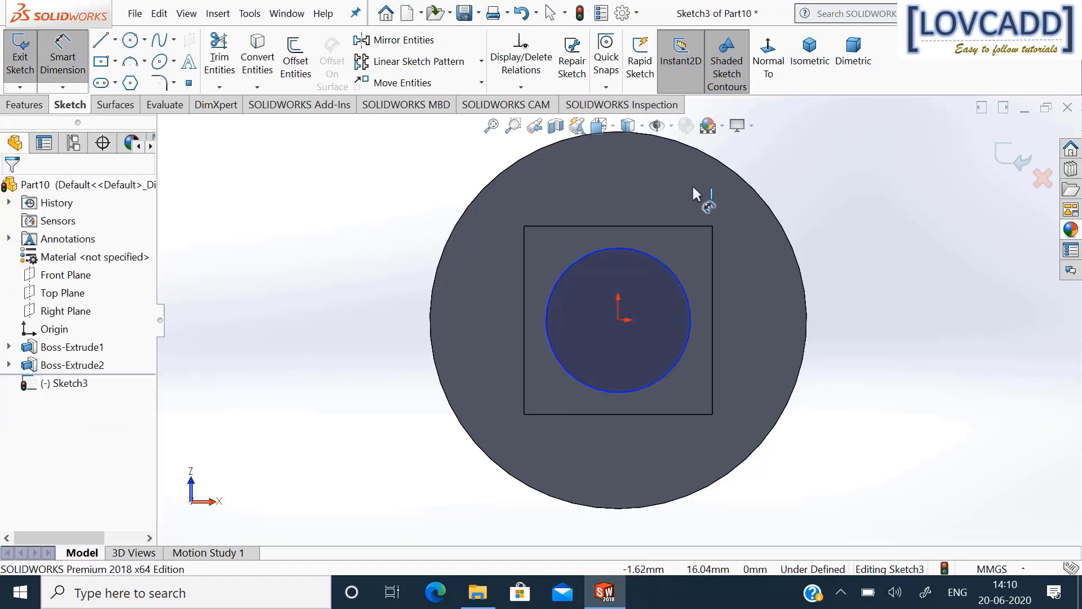
pyautogui.click(686, 296)
pyautogui.click(857, 270)
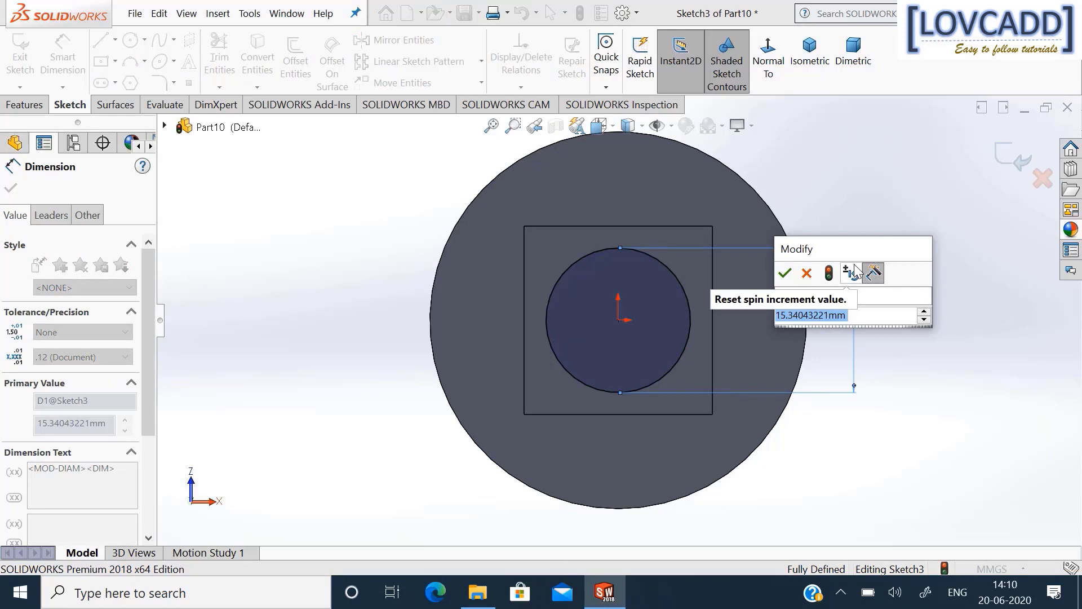
pyautogui.write('20')
pyautogui.press('Return')
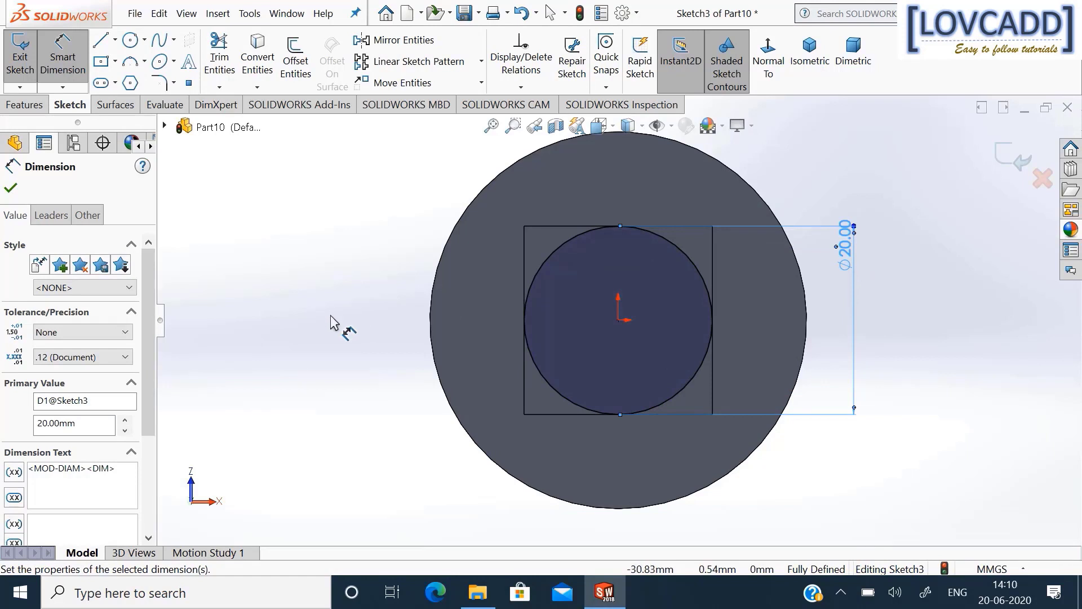
pyautogui.click(15, 186)
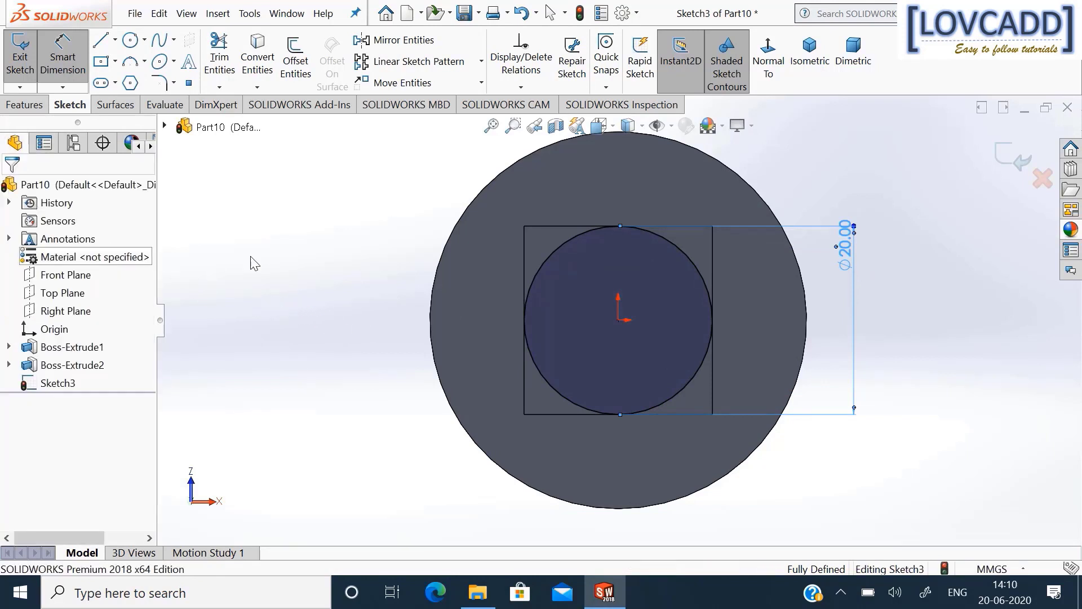
# Extrude the circle away from the square boss as a blind shank 45 mm long, merged with the body.
pyautogui.moveTo(258, 233); pyautogui.dragTo(273, 331, button='middle')
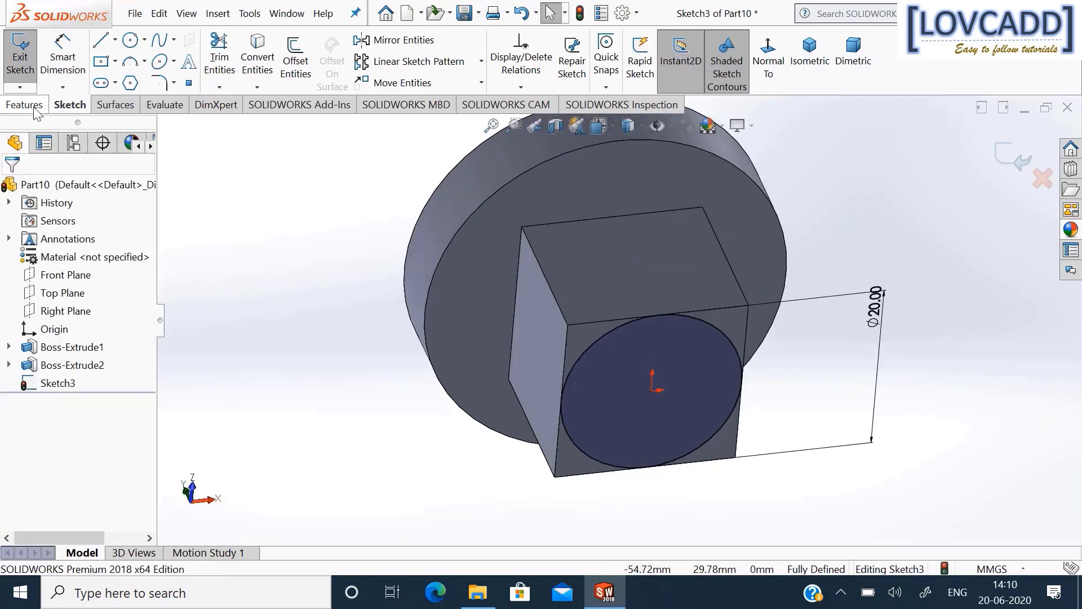
pyautogui.click(24, 105)
pyautogui.click(27, 56)
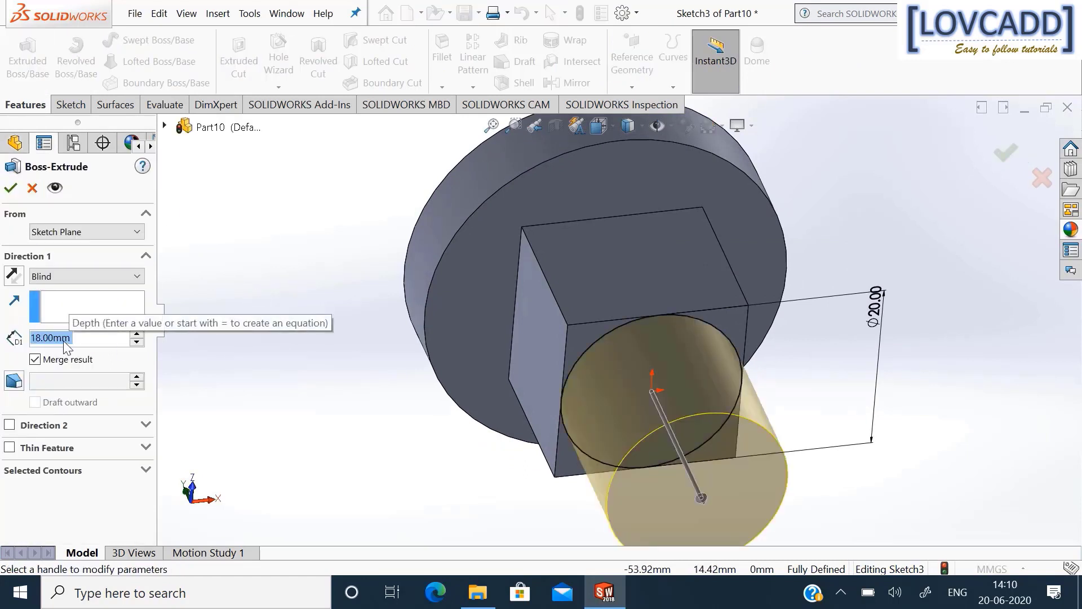
pyautogui.write('45')
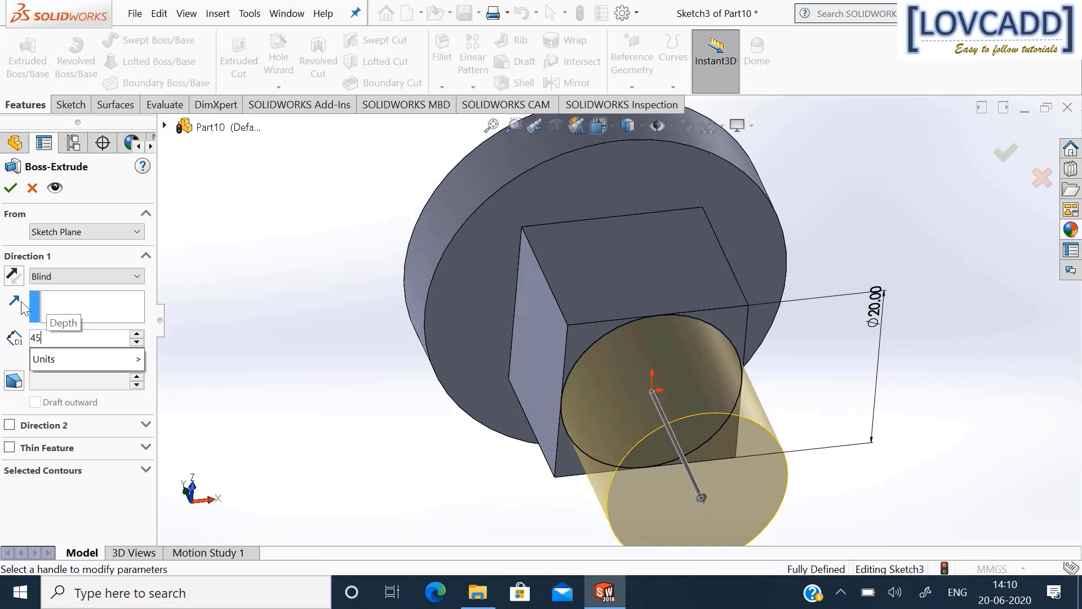
pyautogui.press('Return')
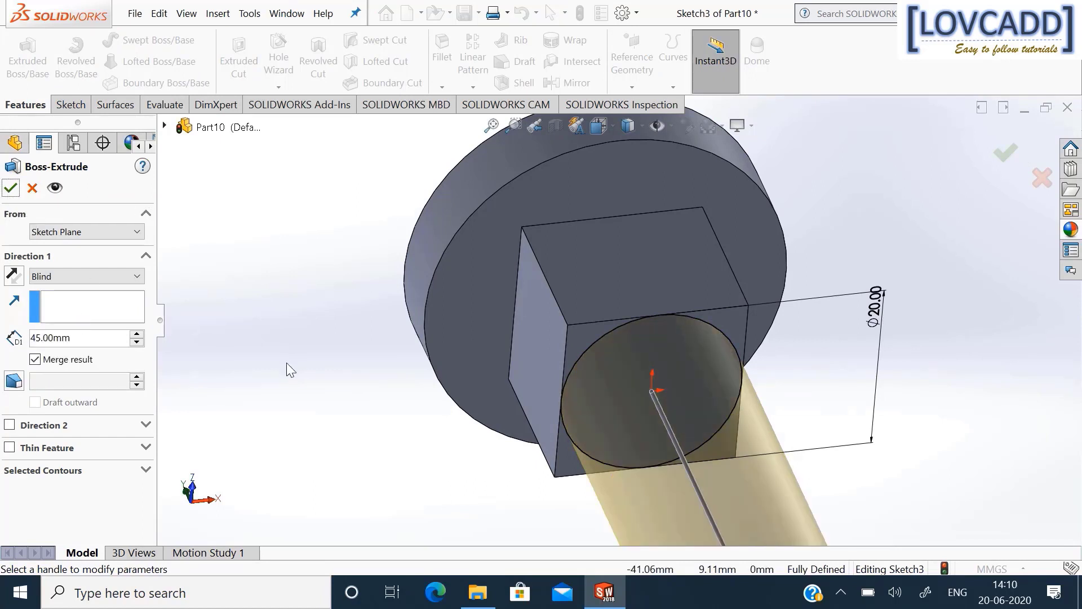
pyautogui.click(1001, 153)
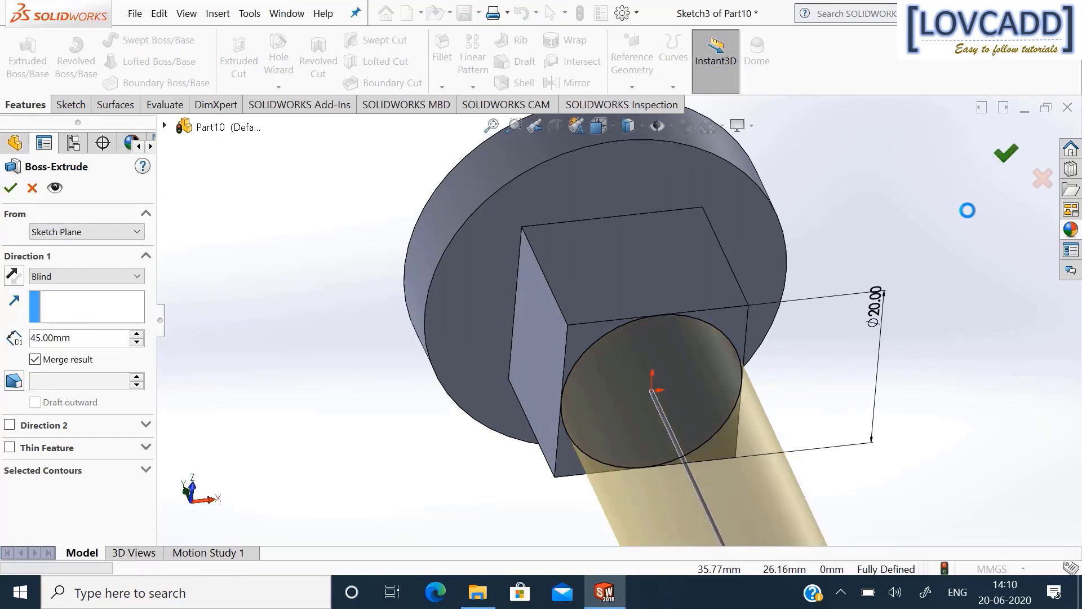
# Start a sketch on the Front Plane and view it straight on.
pyautogui.press('f')
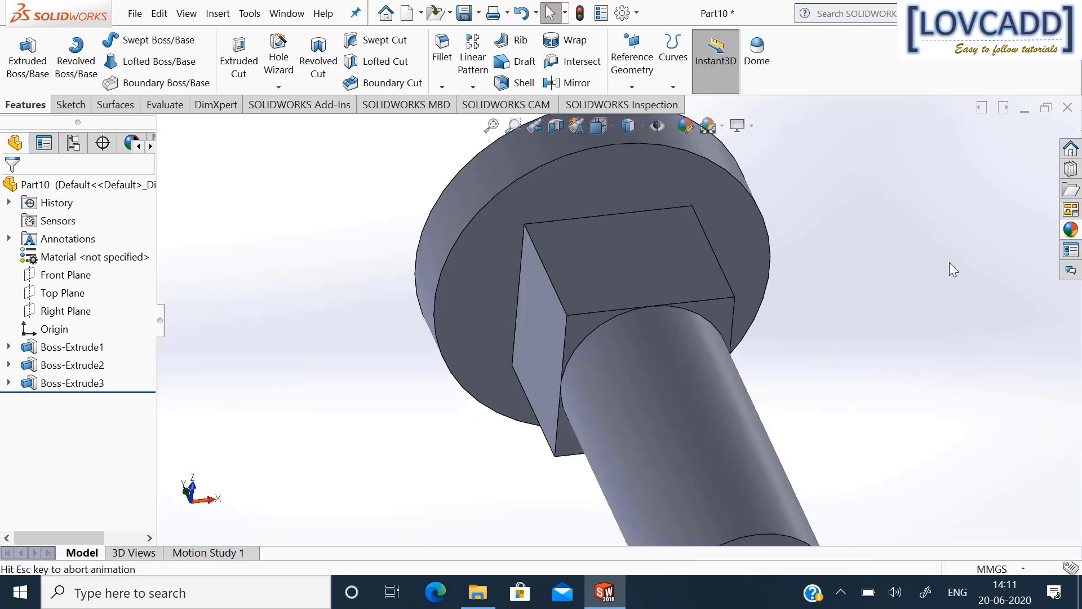
pyautogui.moveTo(805, 225); pyautogui.dragTo(808, 345, button='middle')
pyautogui.click(79, 275)
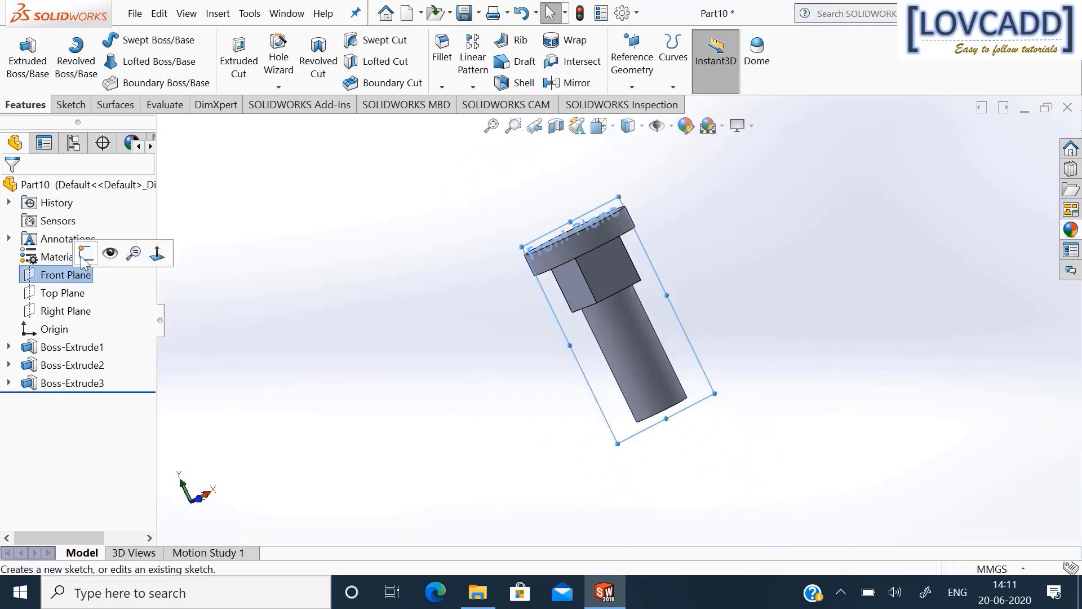
pyautogui.click(85, 251)
pyautogui.click(767, 46)
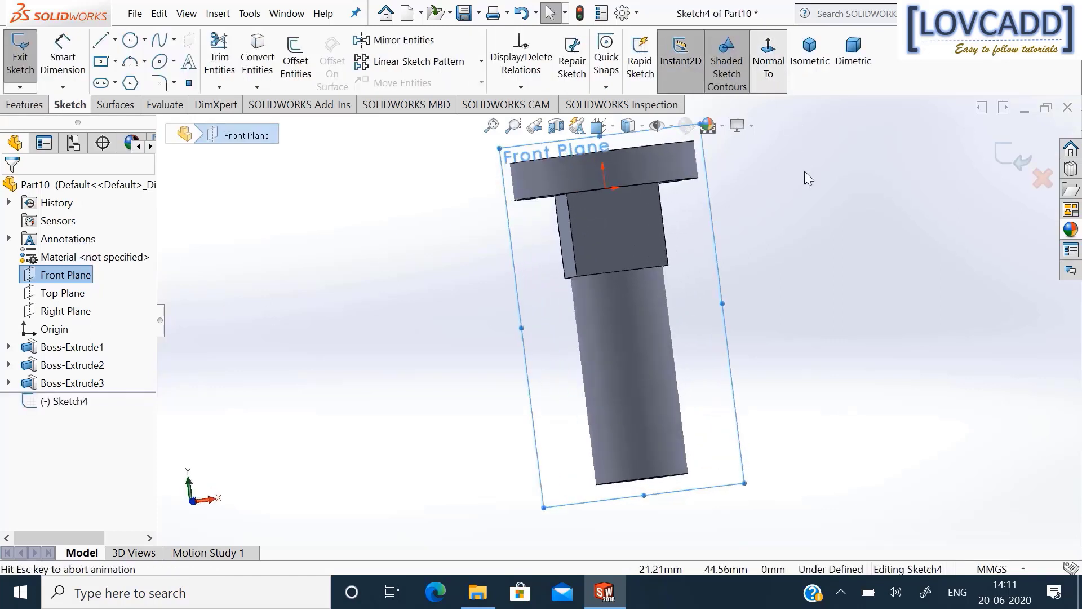
# Sketch two circles above the disc in line with the origin, about 10 mm in diameter at 51 mm height and about 12.5 mm at 31 mm.
pyautogui.scroll(2, 790, 225)
pyautogui.scroll(-4, 630, 161)
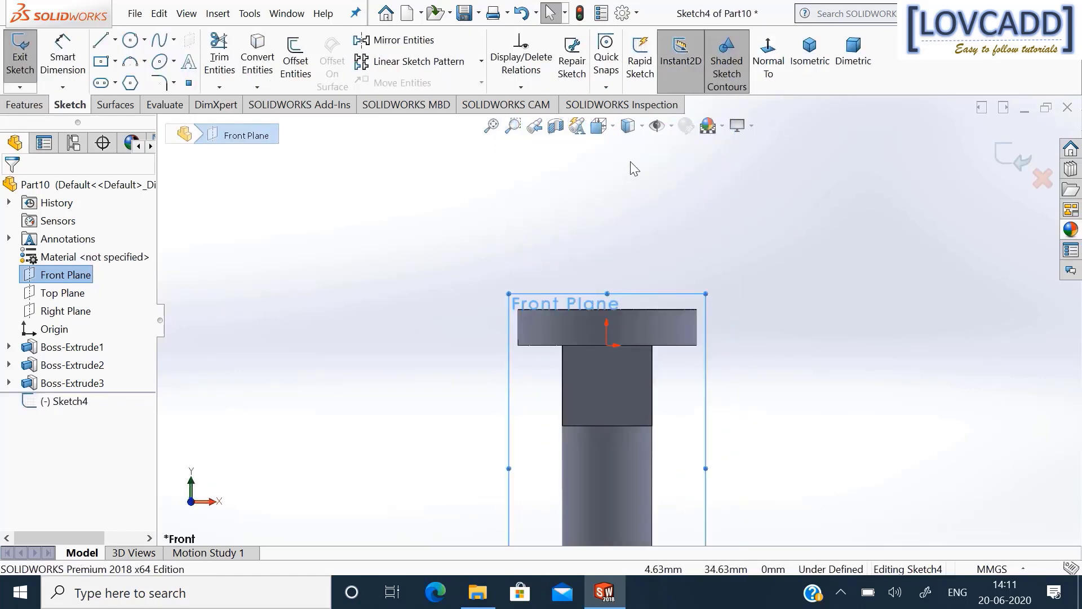
pyautogui.scroll(1, 630, 162)
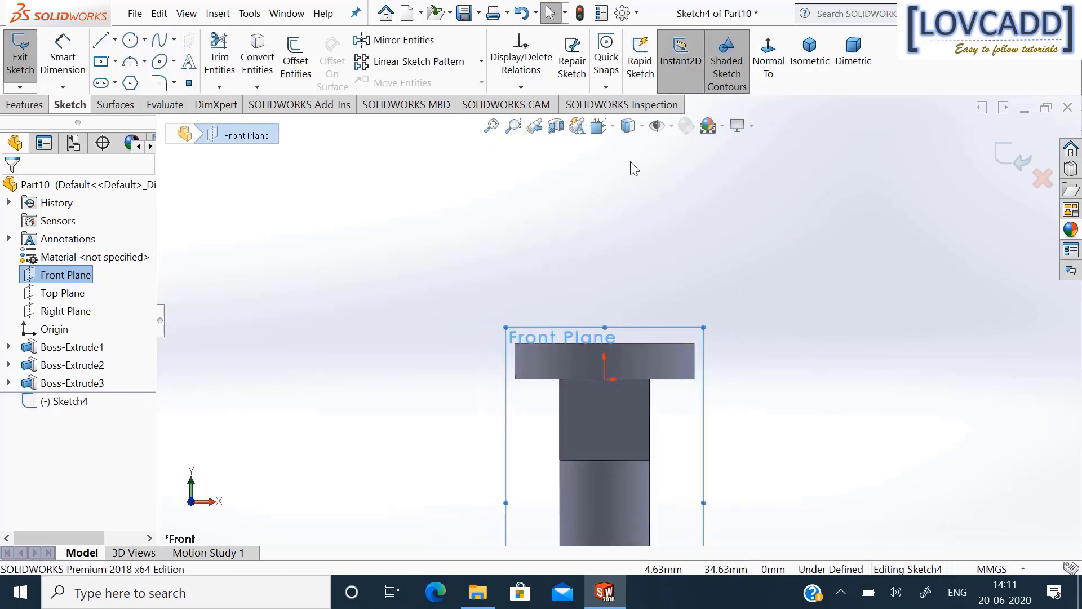
pyautogui.click(130, 41)
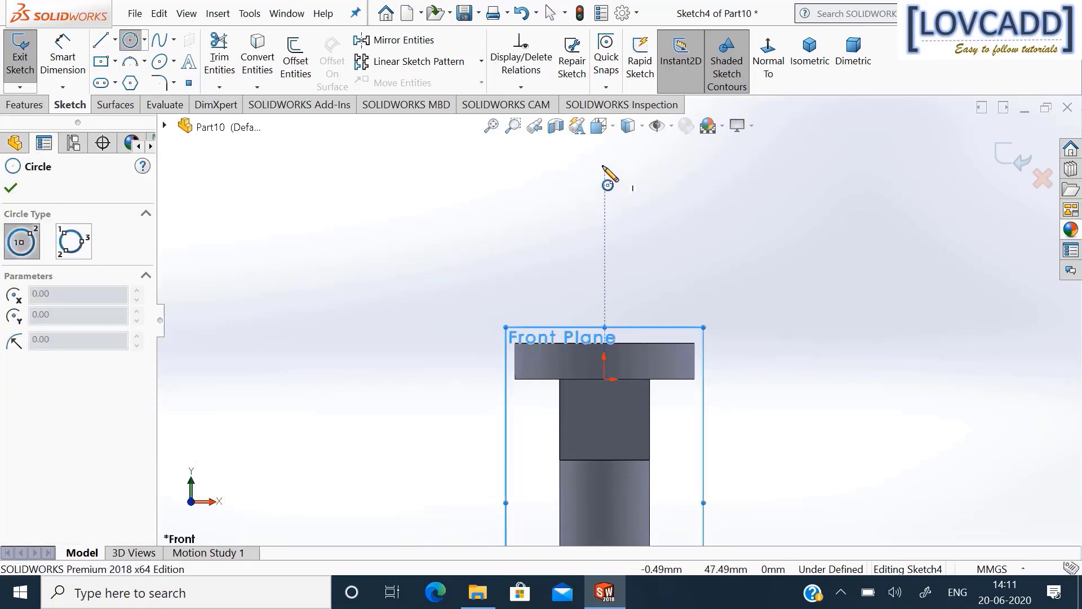
pyautogui.moveTo(605, 150); pyautogui.dragTo(604, 171)
pyautogui.moveTo(605, 241); pyautogui.dragTo(633, 254)
pyautogui.rightClick(635, 258)
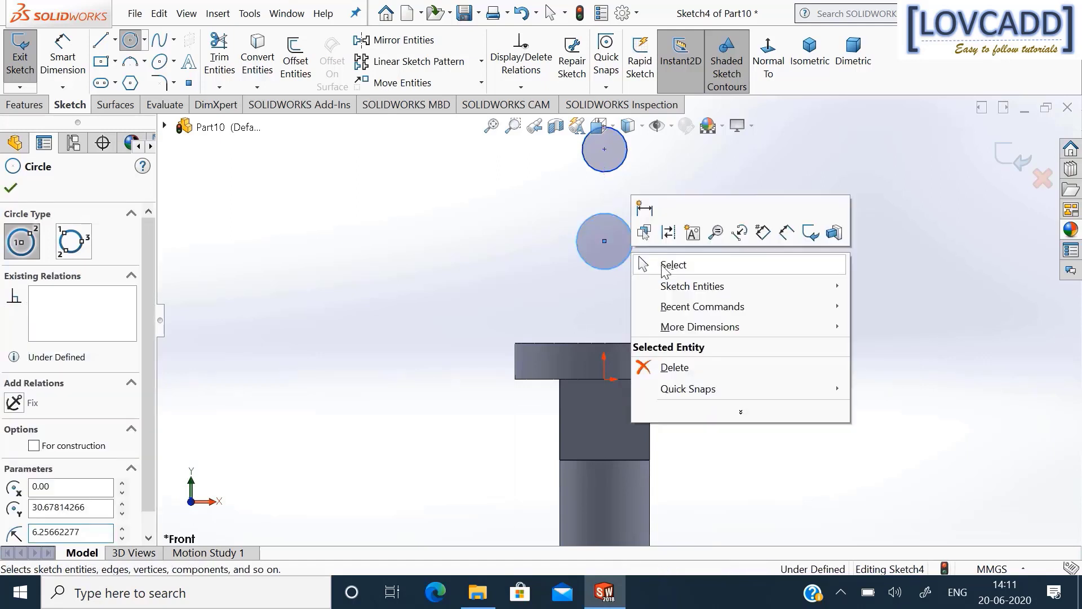
pyautogui.click(668, 261)
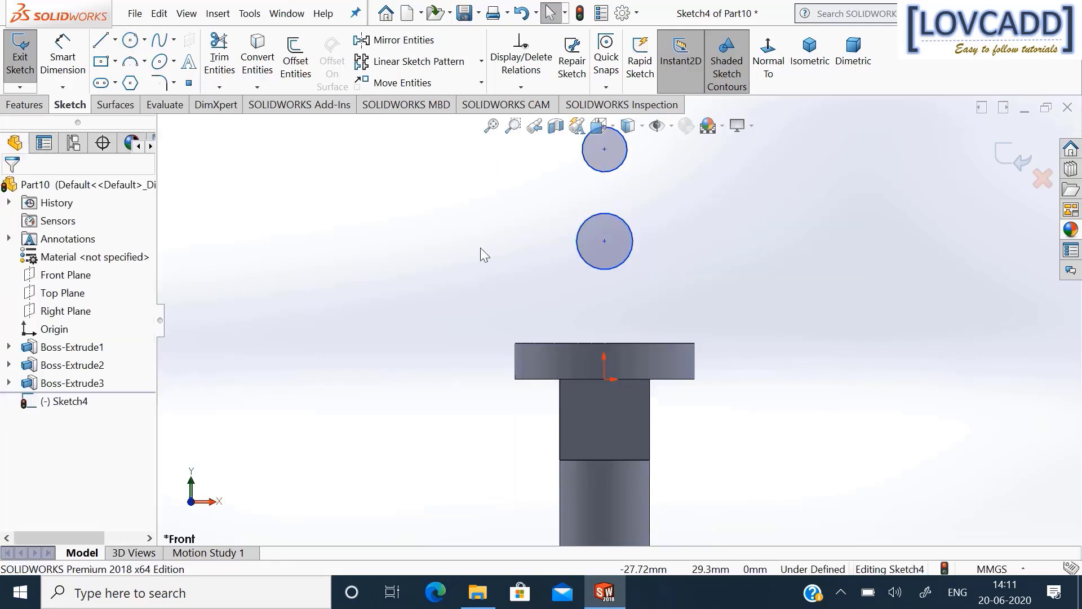
# Add a vertical relation between the two circle centers and the origin.
pyautogui.click(604, 148)
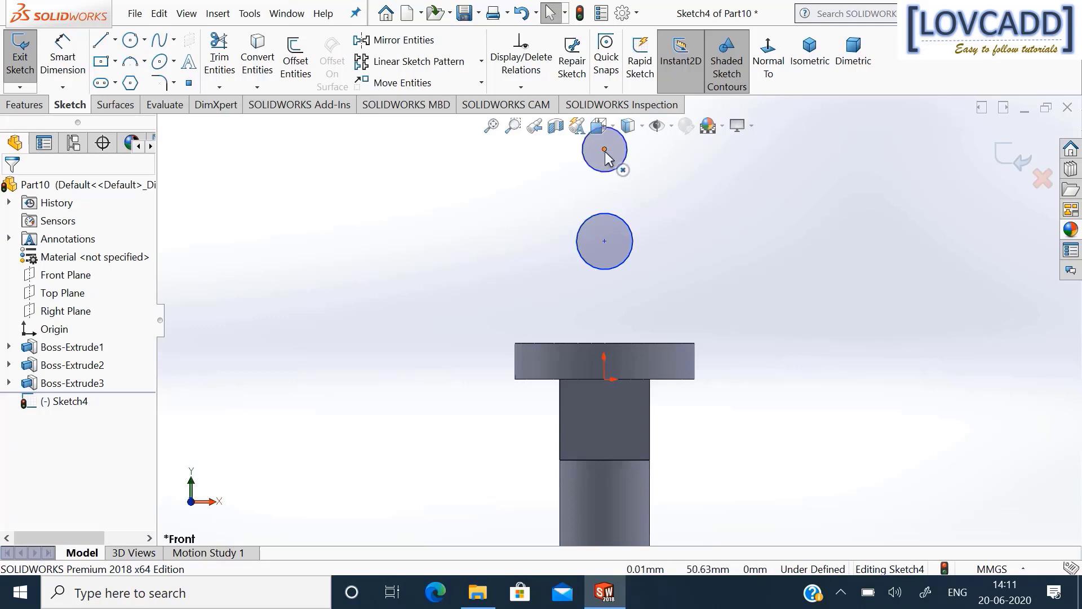
pyautogui.keyDown('ctrl'); pyautogui.click(604, 240); pyautogui.keyUp('ctrl')
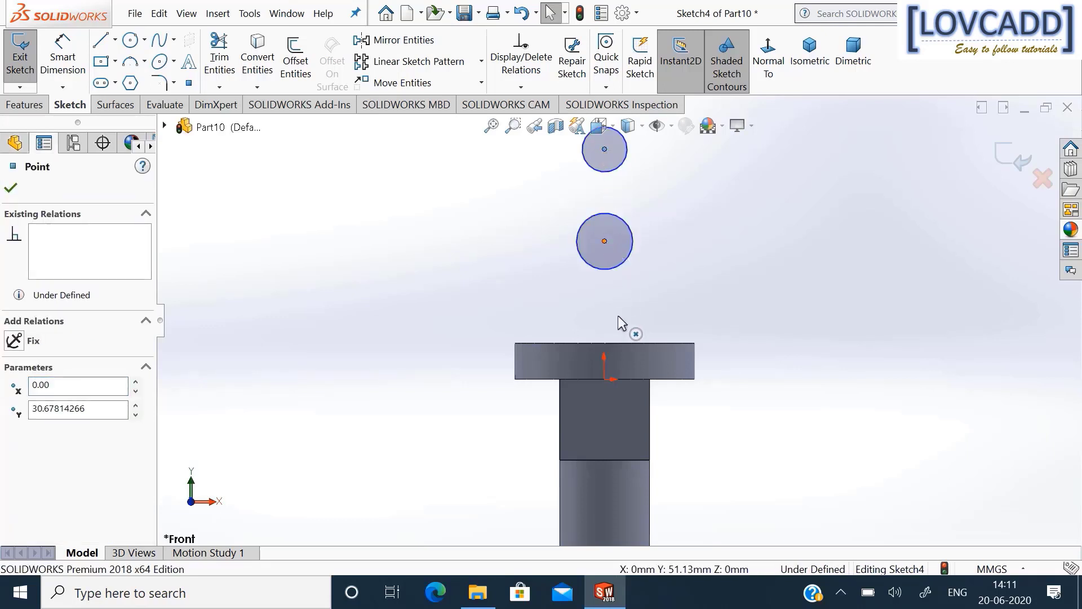
pyautogui.keyDown('ctrl'); pyautogui.click(605, 379); pyautogui.keyUp('ctrl')
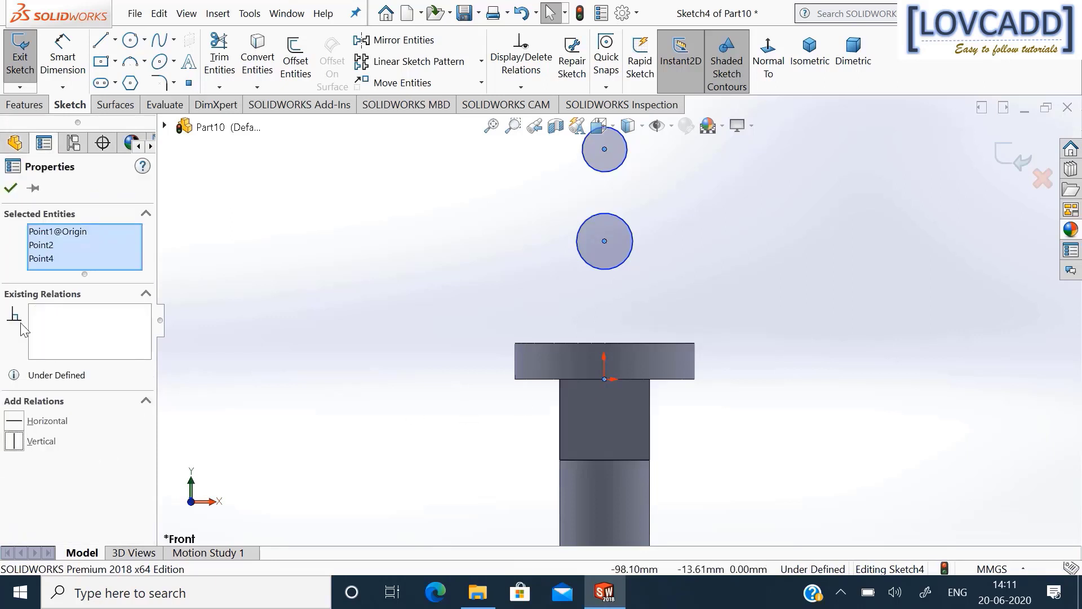
pyautogui.click(11, 189)
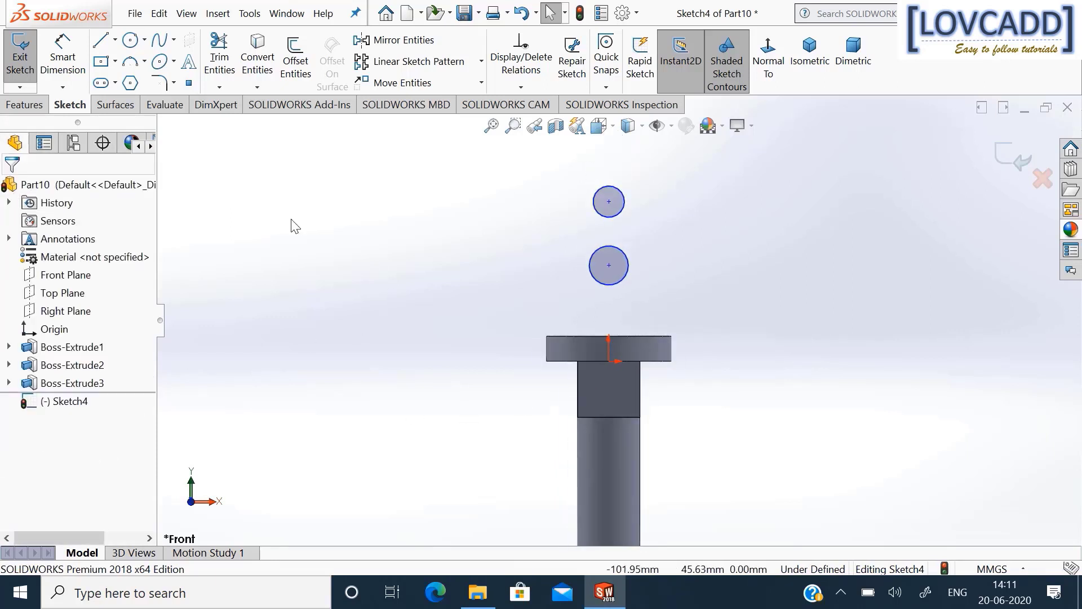
# Dimension the diameters of both the upper and lower circles as 12 mm.
pyautogui.click(63, 56)
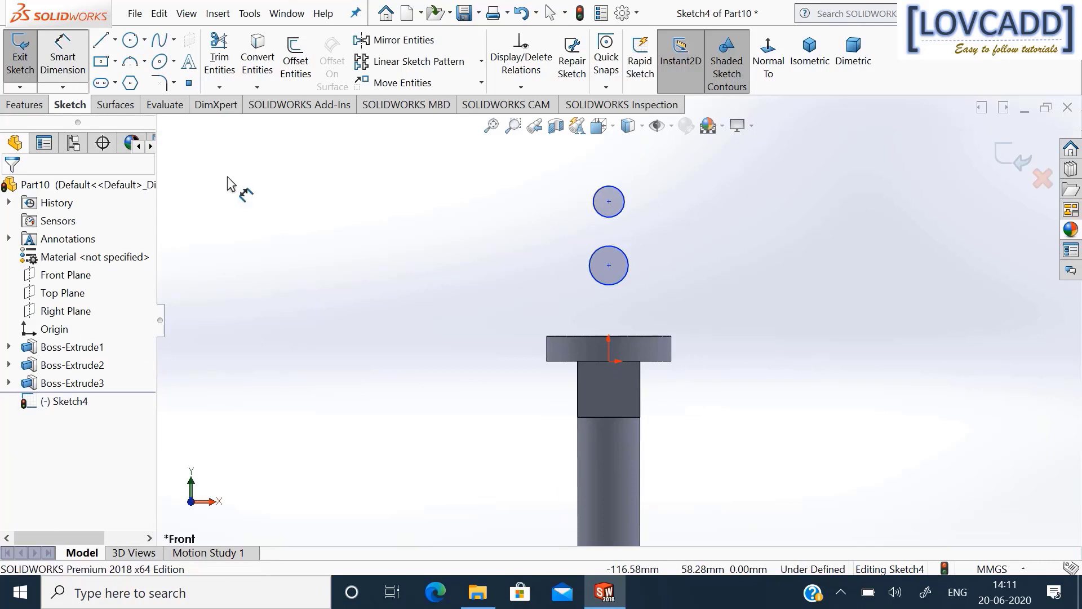
pyautogui.click(625, 205)
pyautogui.click(659, 202)
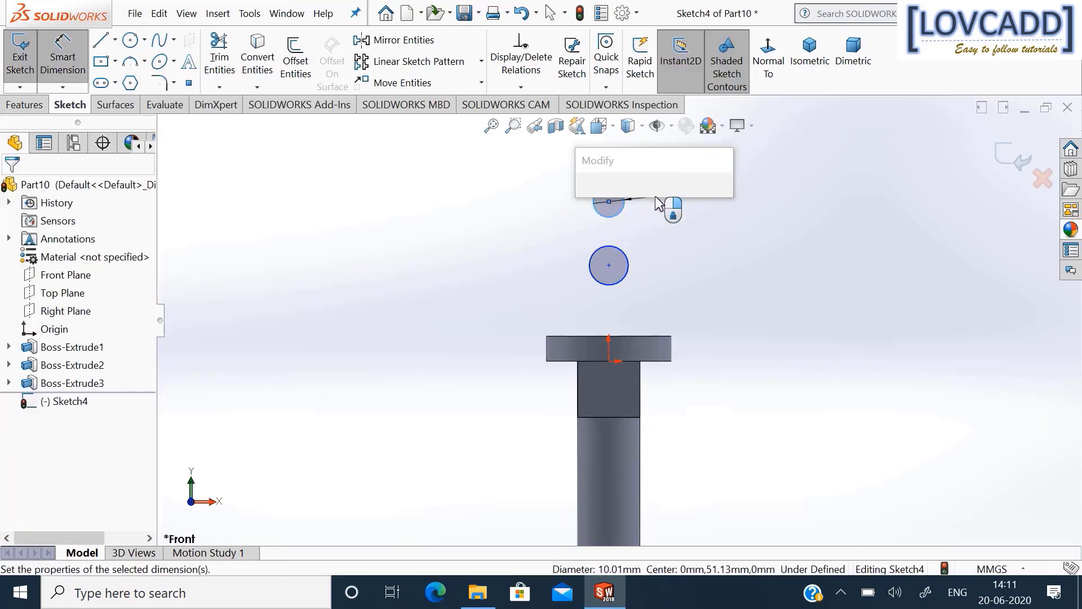
pyautogui.press('Return')
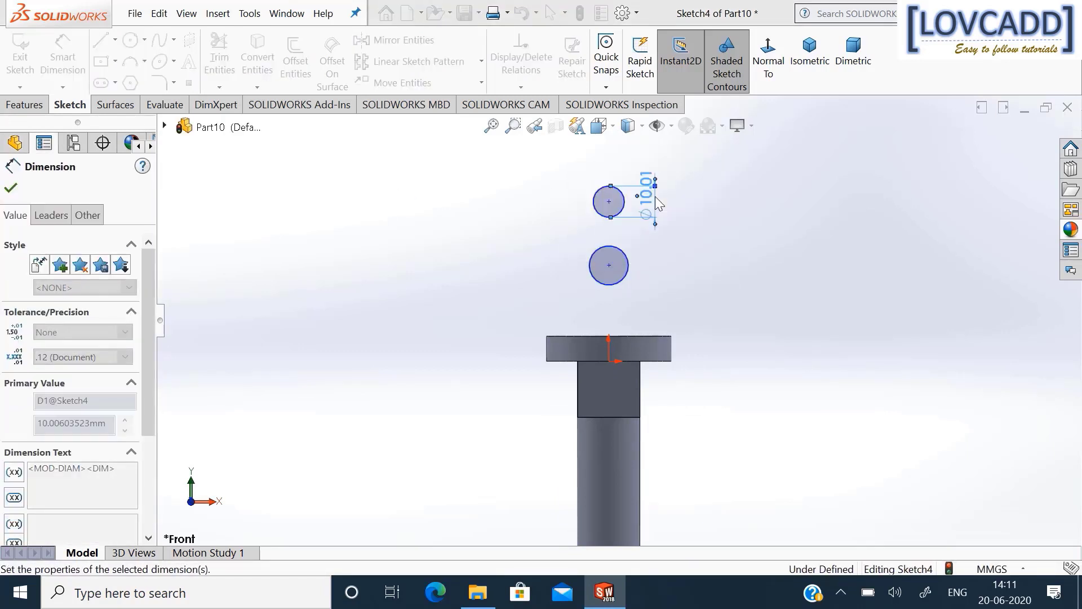
pyautogui.click(627, 275)
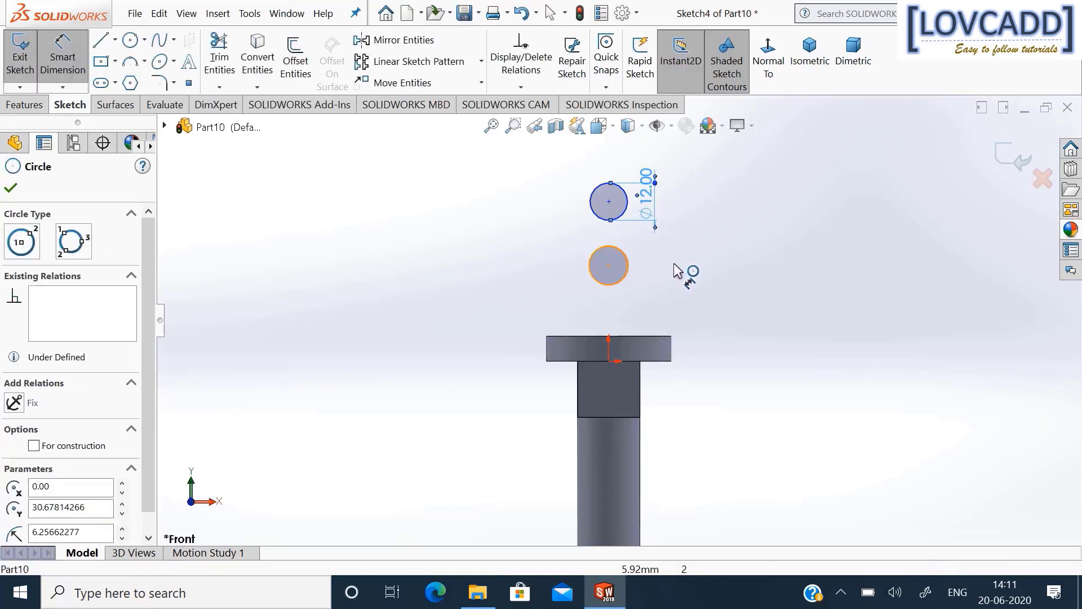
pyautogui.click(679, 269)
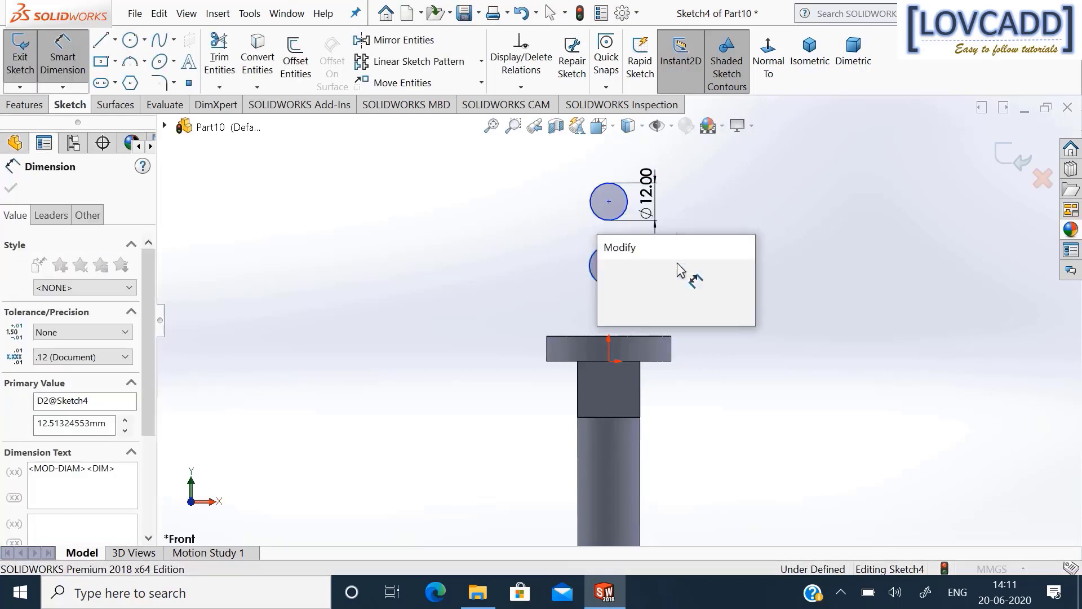
pyautogui.write('12')
pyautogui.press('Return')
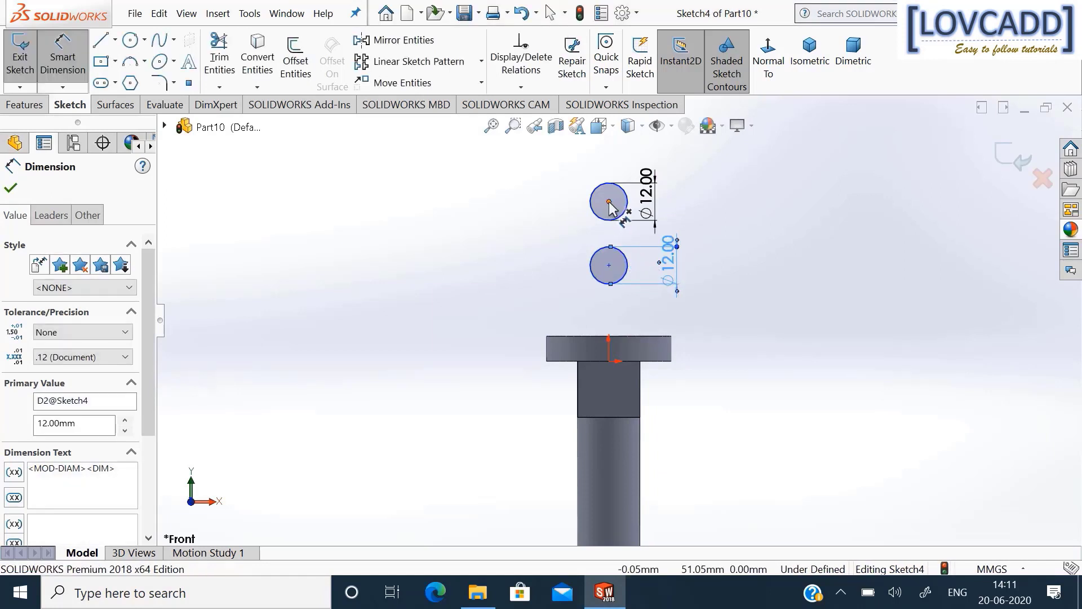
# Dimension the vertical distance between the two circle centers as 32 mm.
pyautogui.click(610, 266)
pyautogui.click(609, 201)
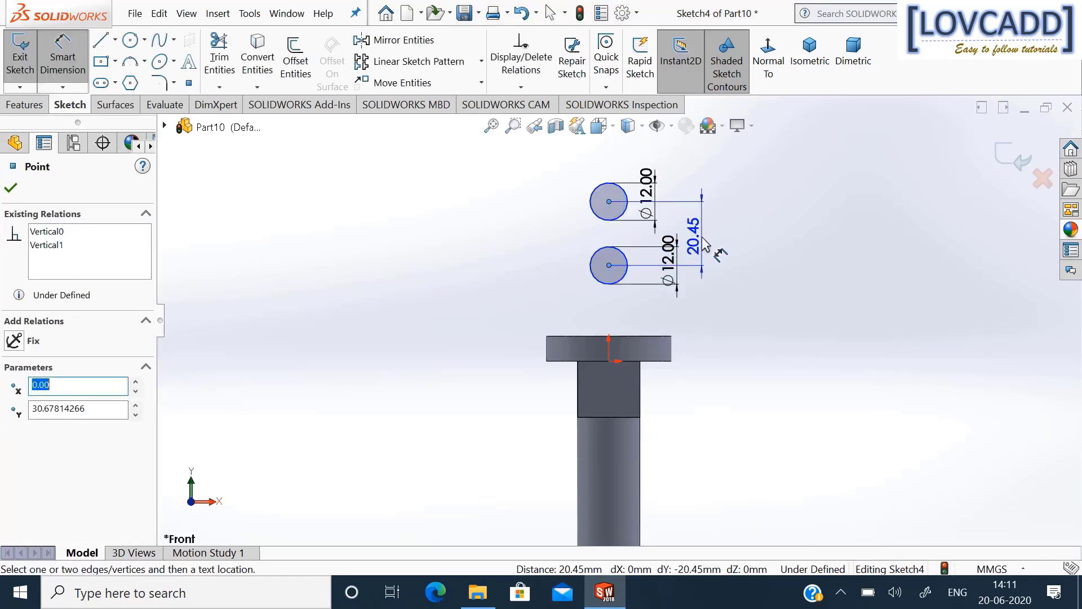
pyautogui.click(703, 243)
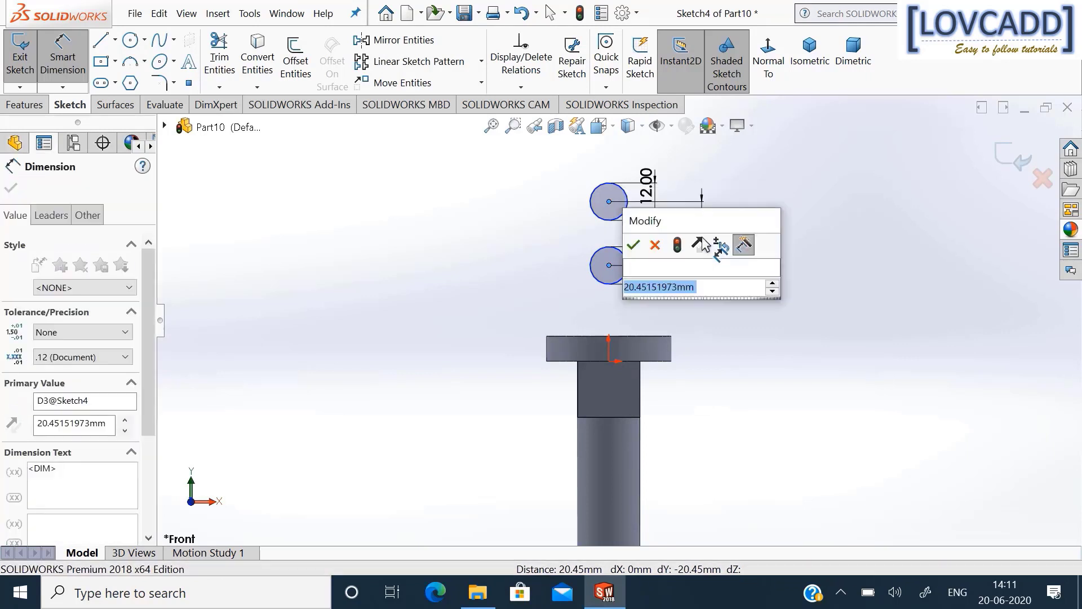
pyautogui.write('32')
pyautogui.press('Return')
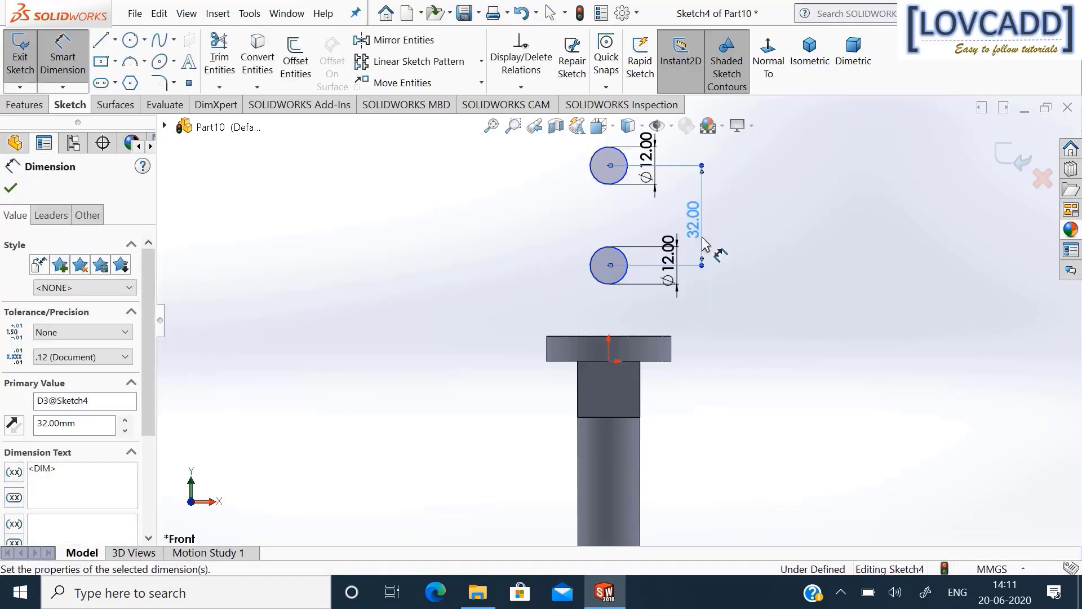
# Dimension the lower circle's center at 14 mm above the disc's top edge.
pyautogui.scroll(1, 702, 245)
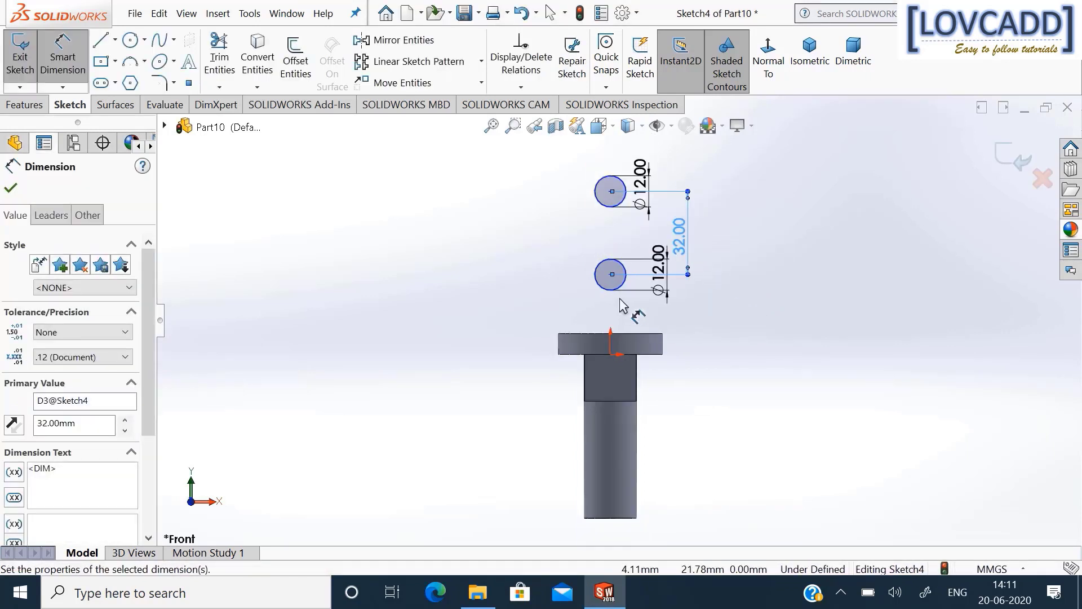
pyautogui.click(582, 338)
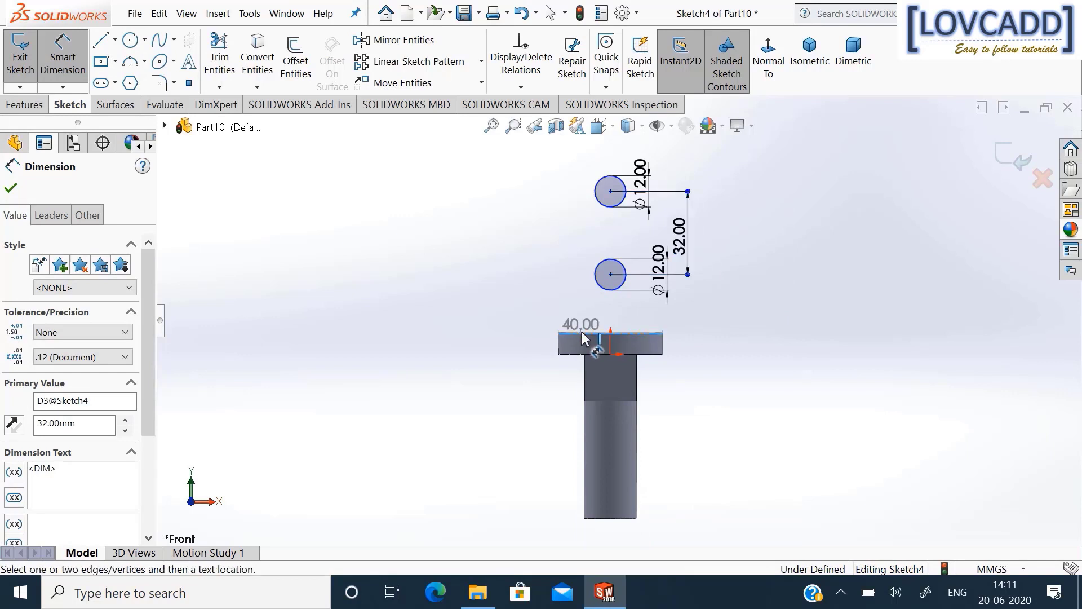
pyautogui.click(610, 275)
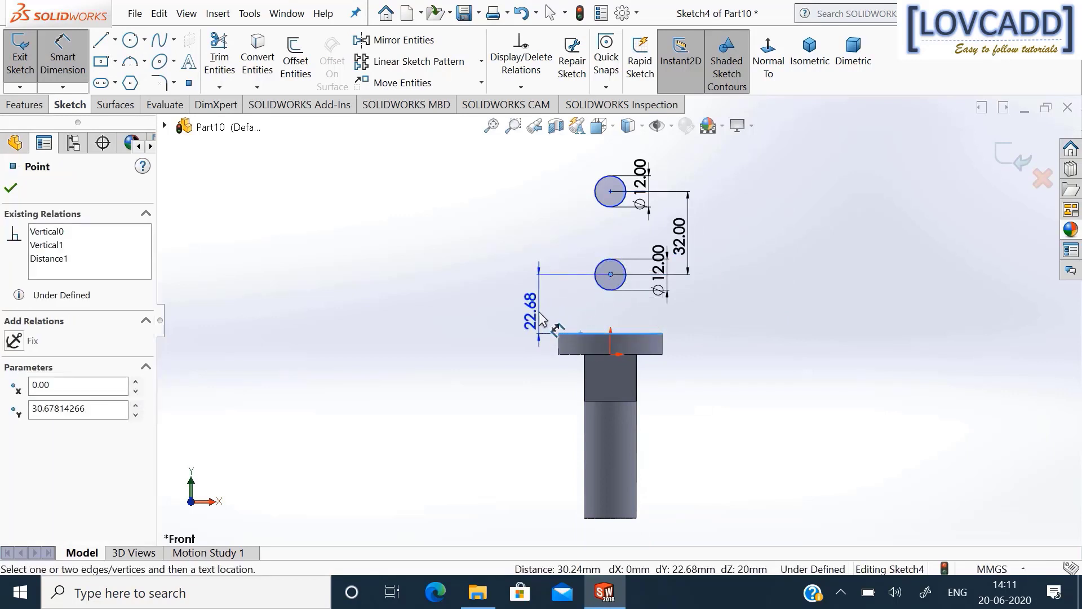
pyautogui.click(539, 312)
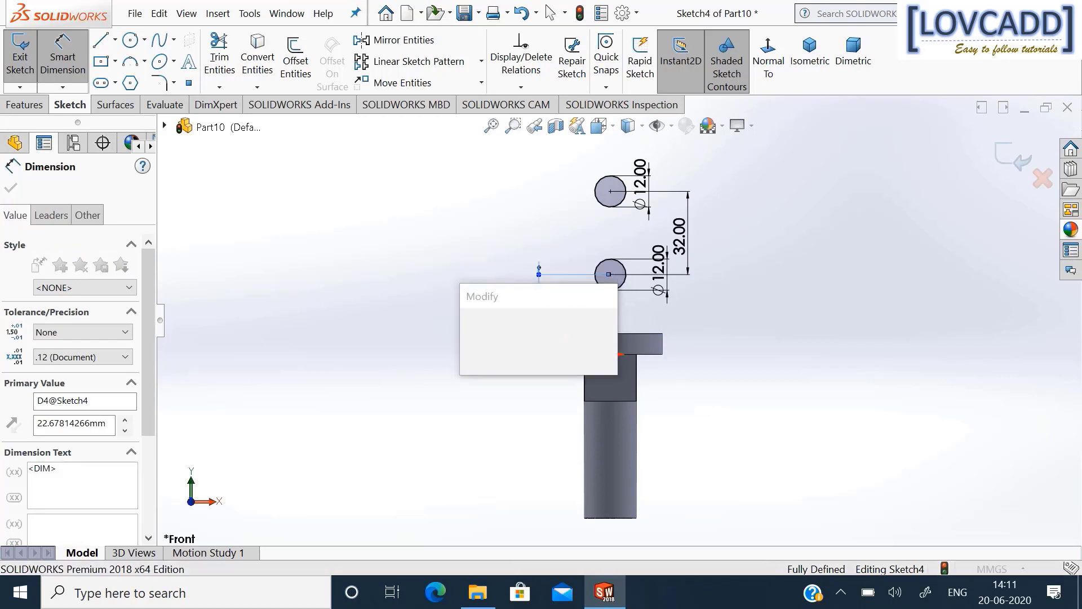
pyautogui.write('14')
pyautogui.press('Return')
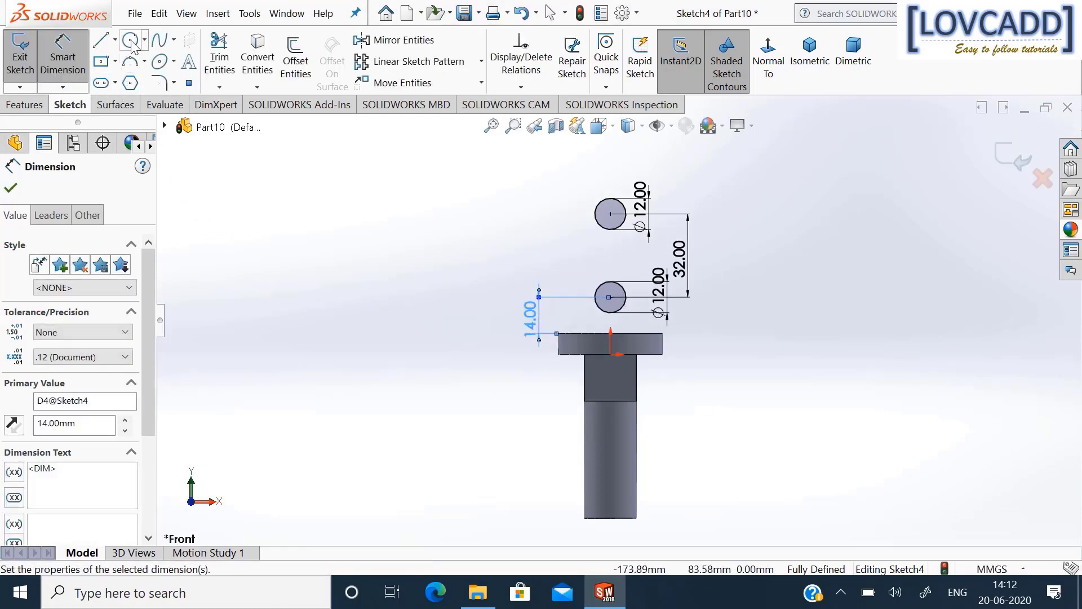
# Draw a circle concentric with the upper 12 mm circle and dimension its diameter as 24 mm.
pyautogui.click(132, 42)
pyautogui.click(610, 214)
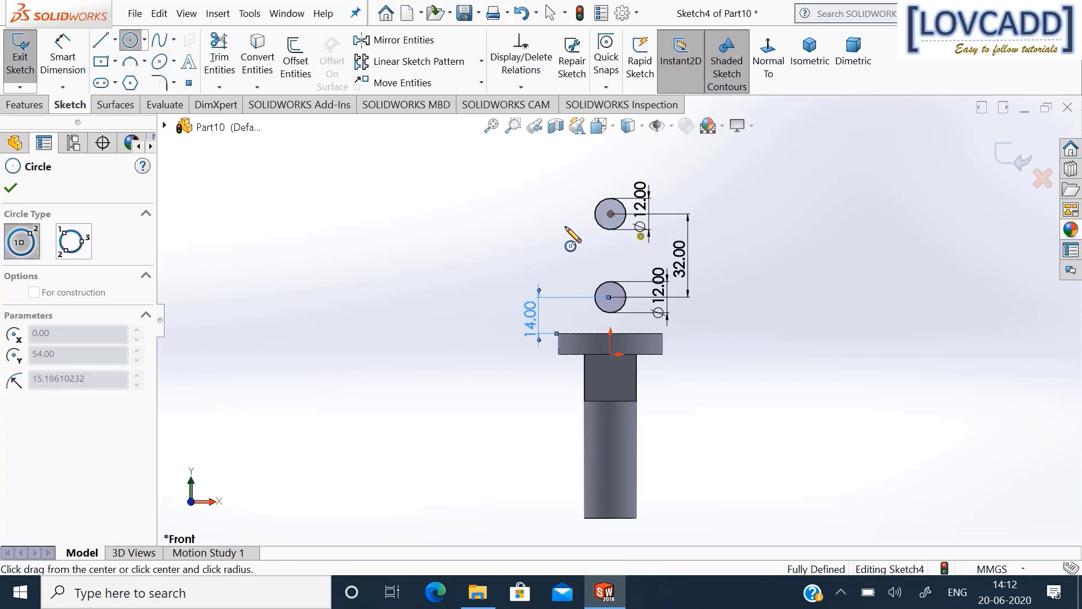
pyautogui.click(569, 222)
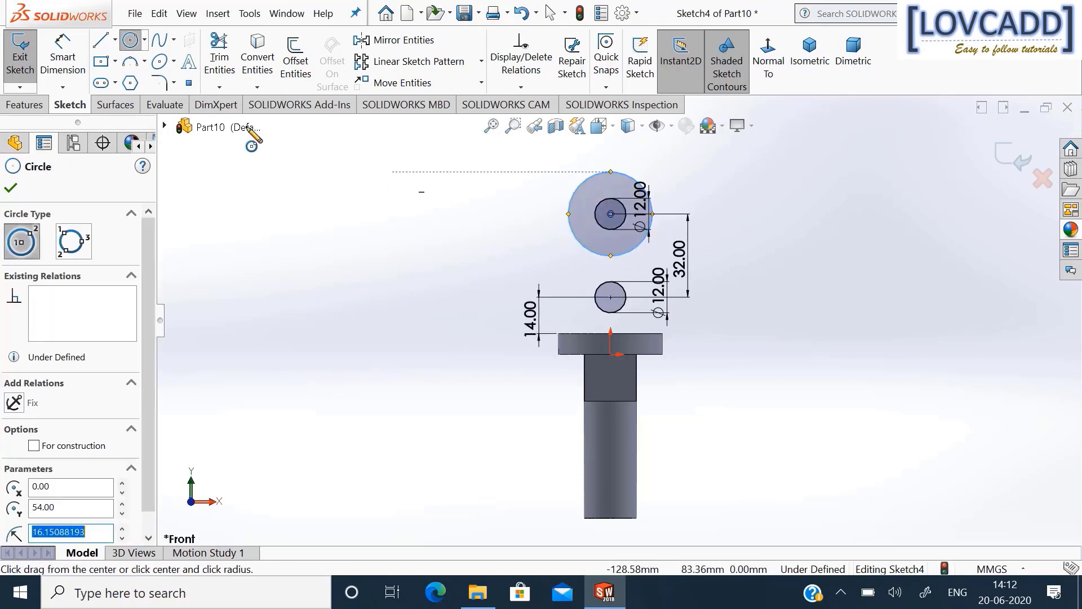
pyautogui.click(67, 56)
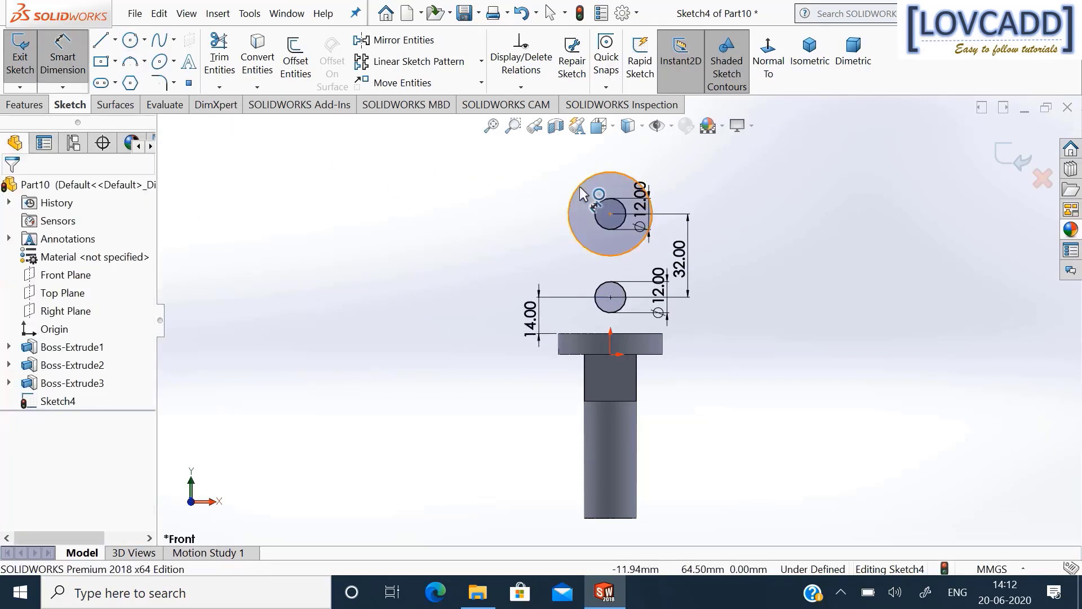
pyautogui.click(580, 186)
pyautogui.click(519, 184)
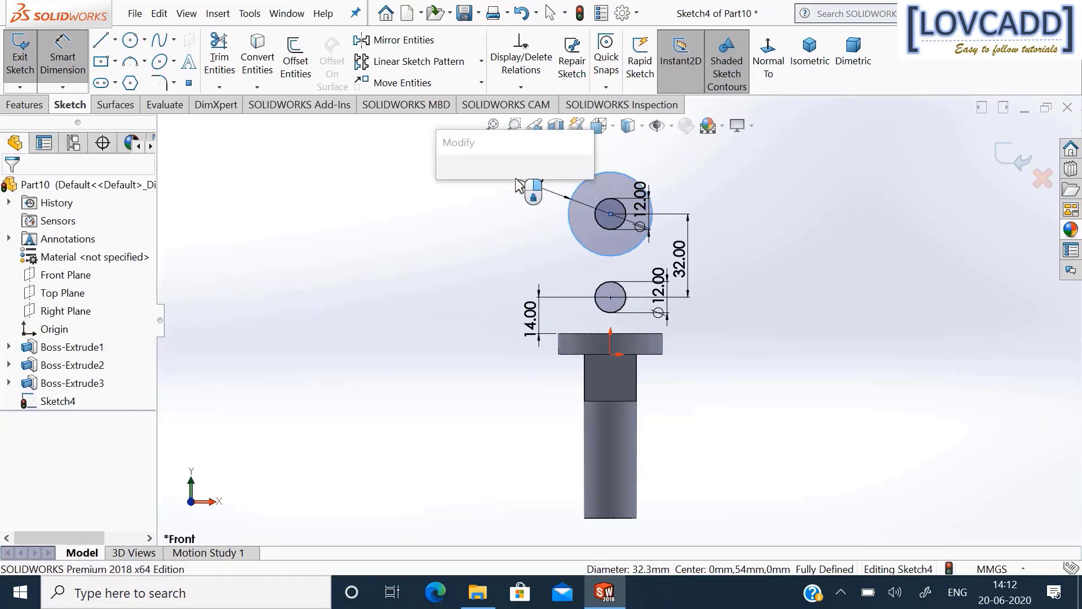
pyautogui.write('24')
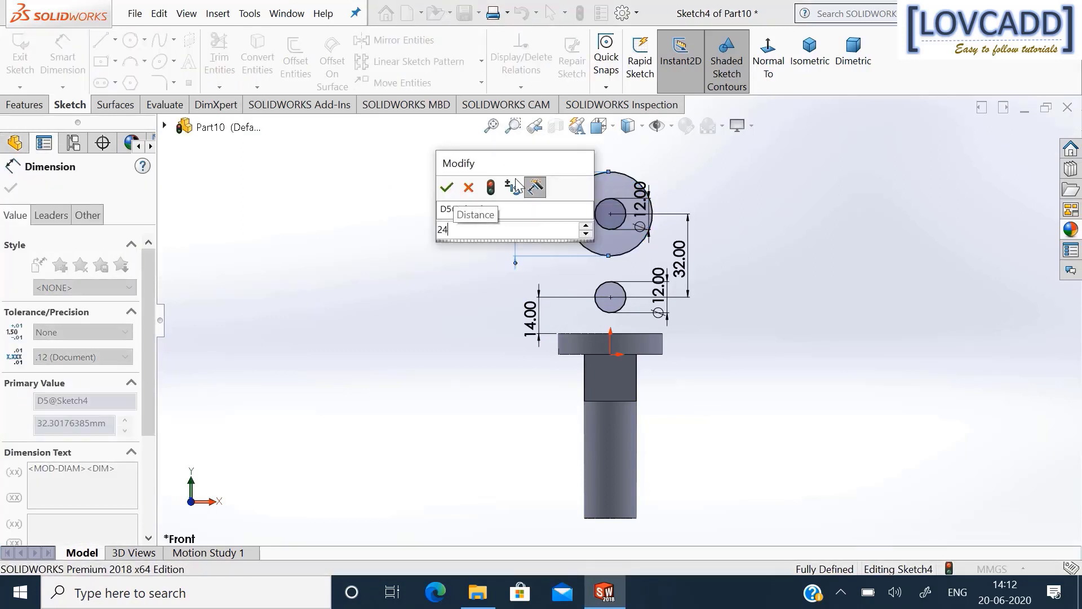
pyautogui.press('Return')
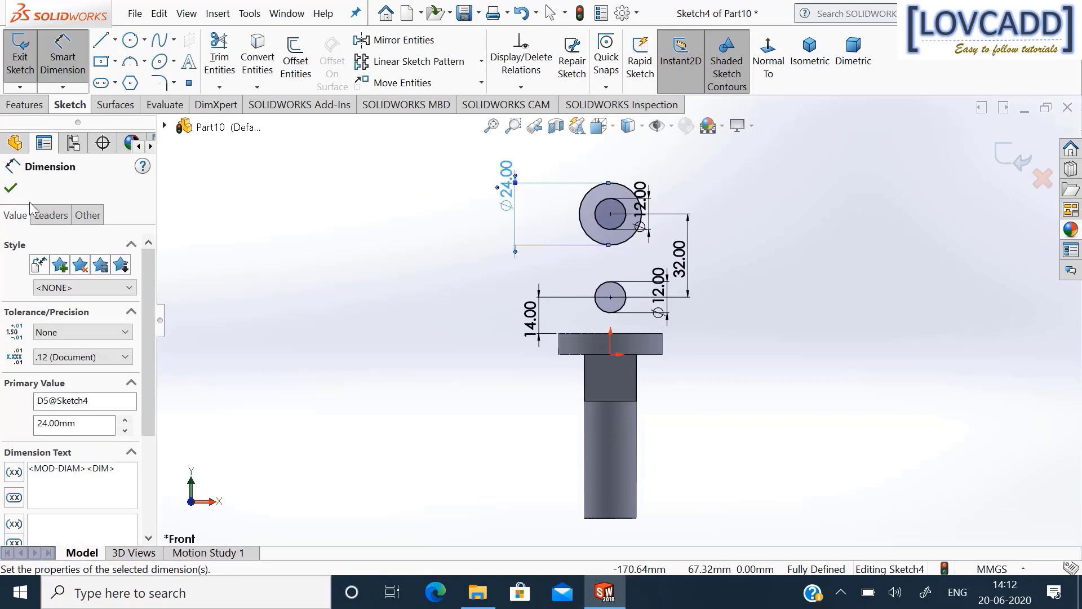
pyautogui.click(11, 188)
# Sketch a slanted line about 60 mm long from near the left end of the disc's top edge up past the 24 mm circle.
pyautogui.scroll(-1, 675, 164)
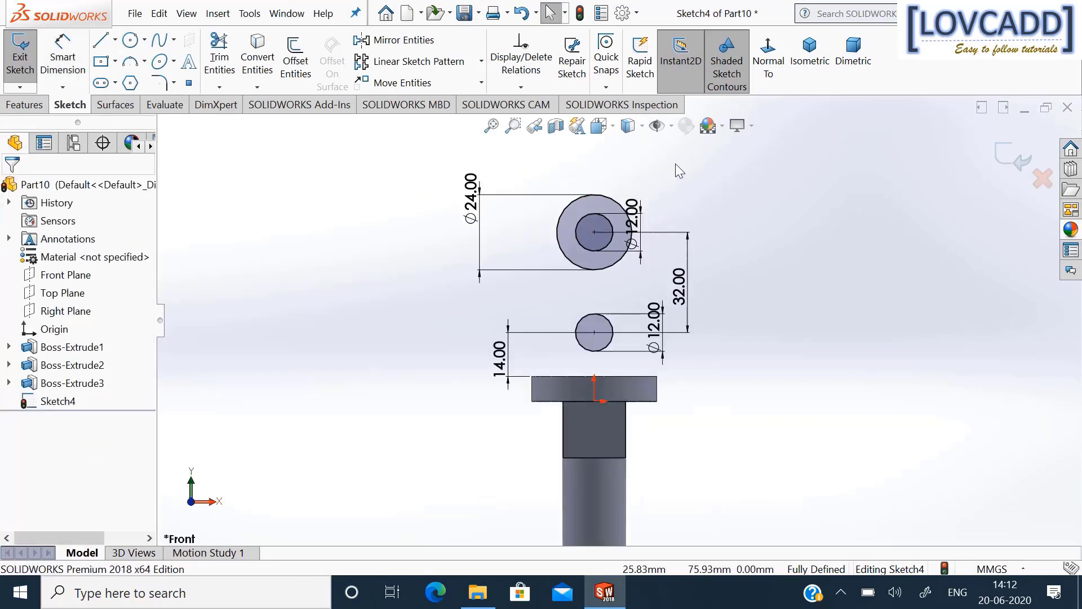
pyautogui.scroll(-1, 675, 163)
pyautogui.click(99, 41)
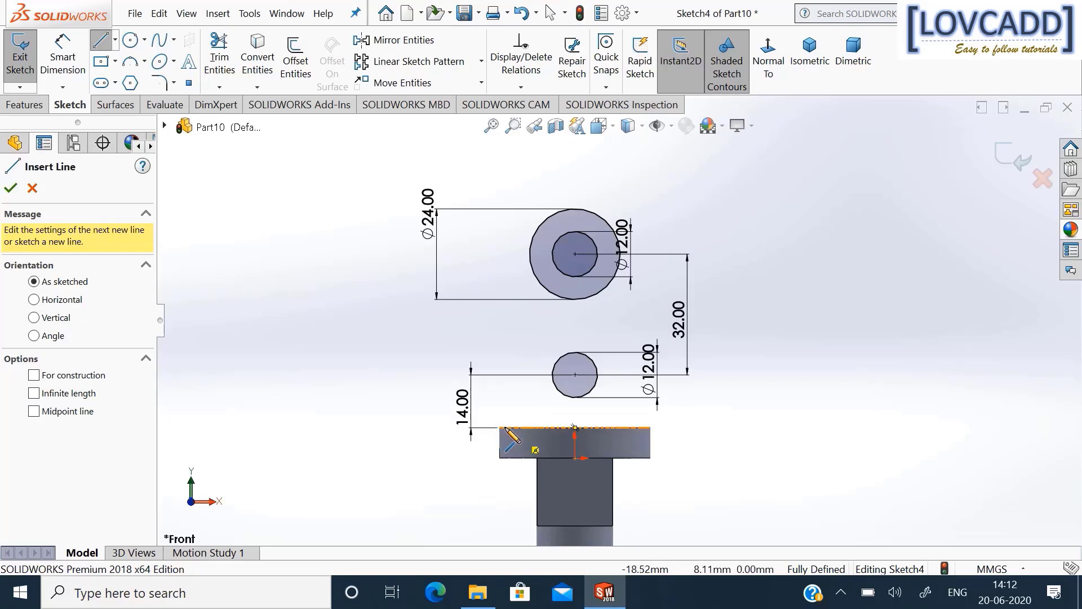
pyautogui.scroll(-1, 506, 429)
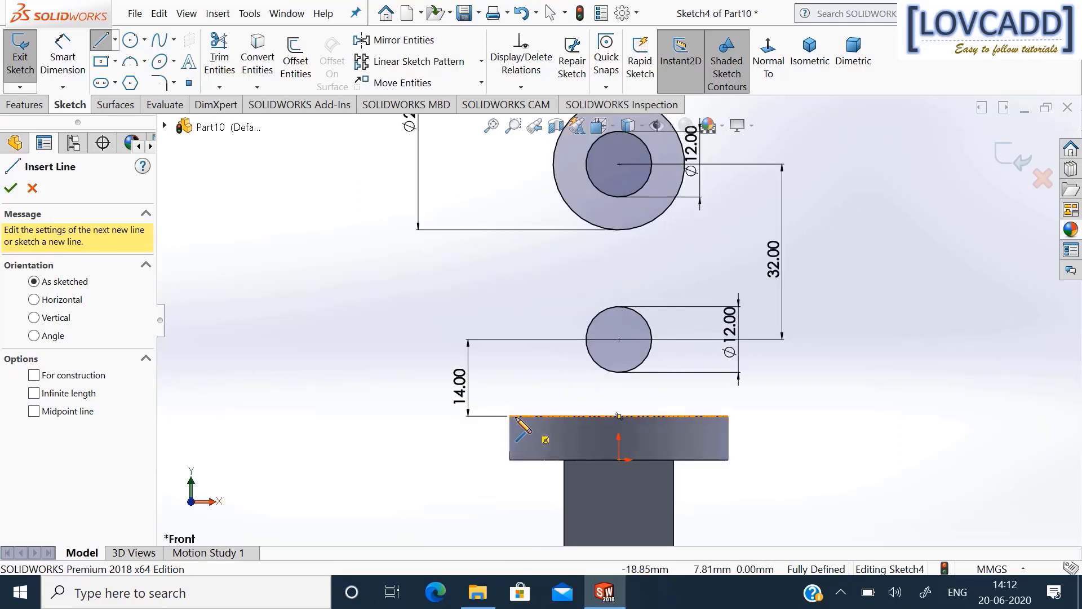
pyautogui.click(514, 416)
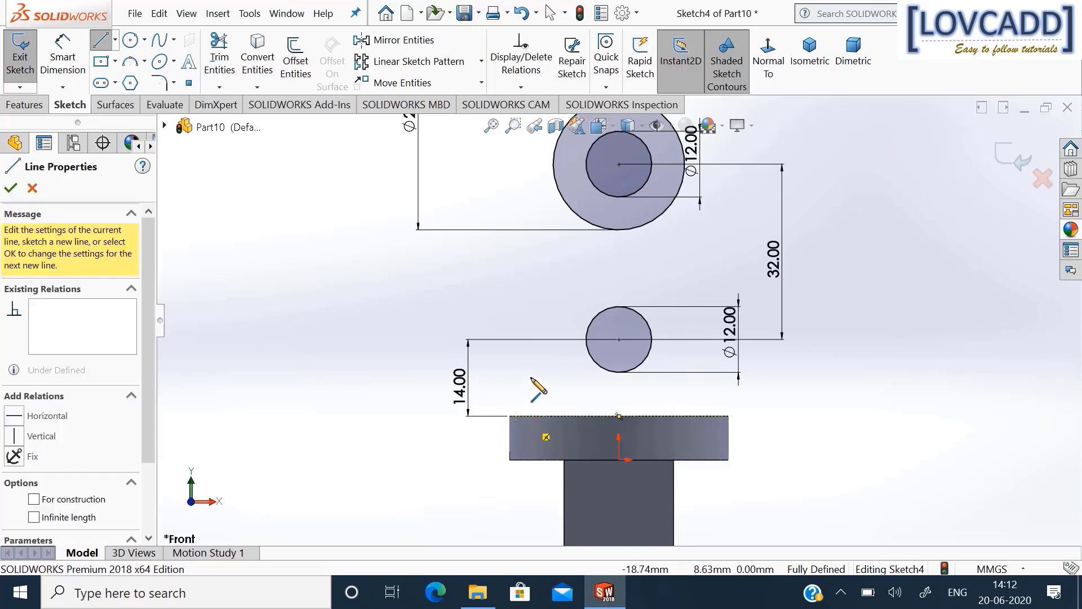
pyautogui.scroll(2, 537, 288)
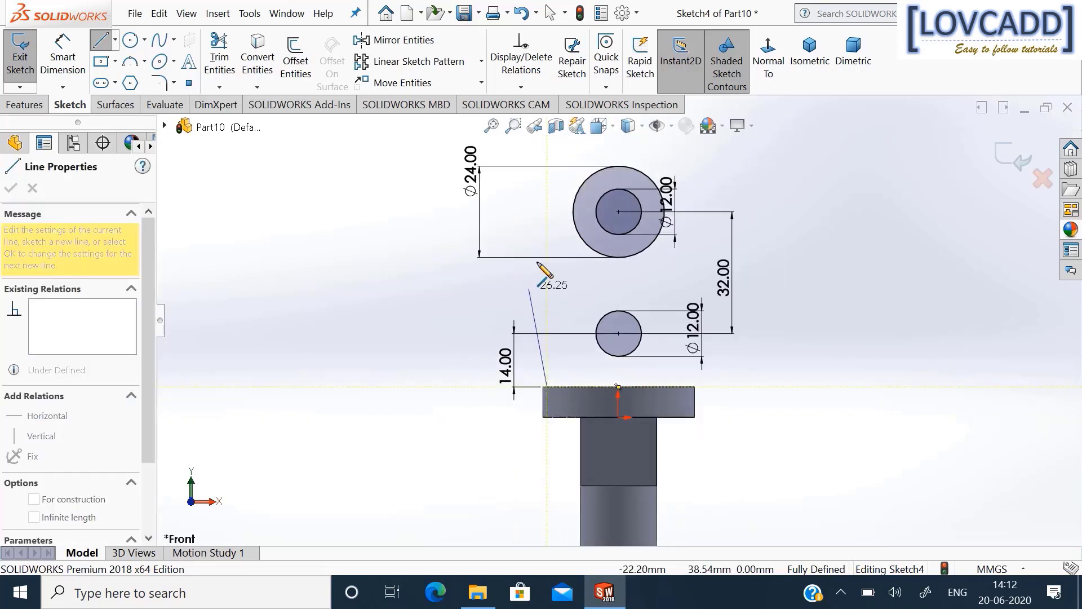
pyautogui.click(560, 158)
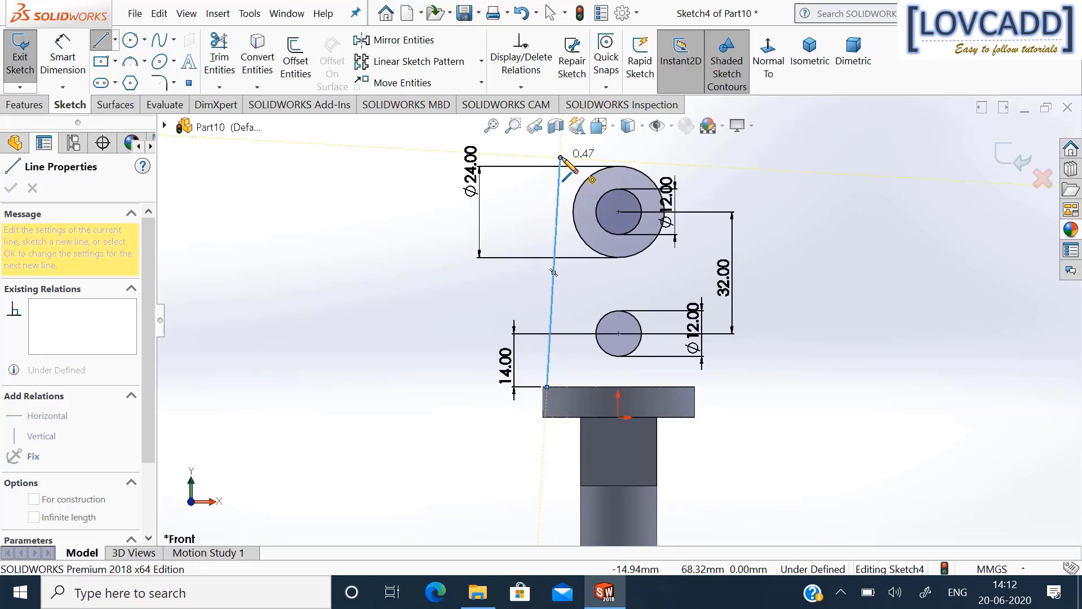
pyautogui.rightClick(561, 159)
pyautogui.click(603, 191)
pyautogui.press('Escape')
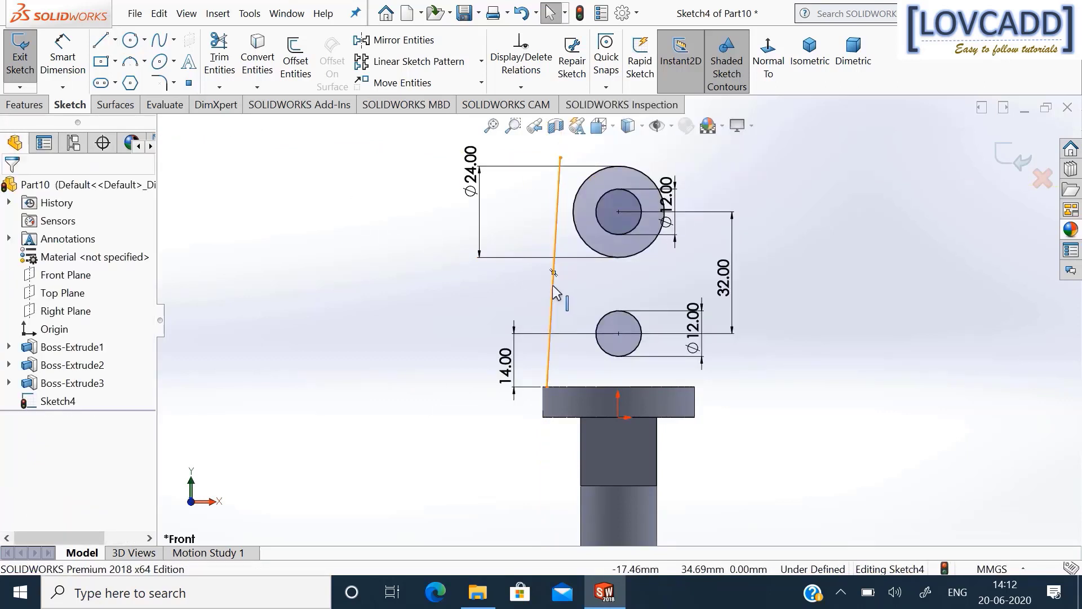
# Make the slanted line tangent to the 24 mm circle and move its lower end outward along the disc's top edge.
pyautogui.click(606, 260)
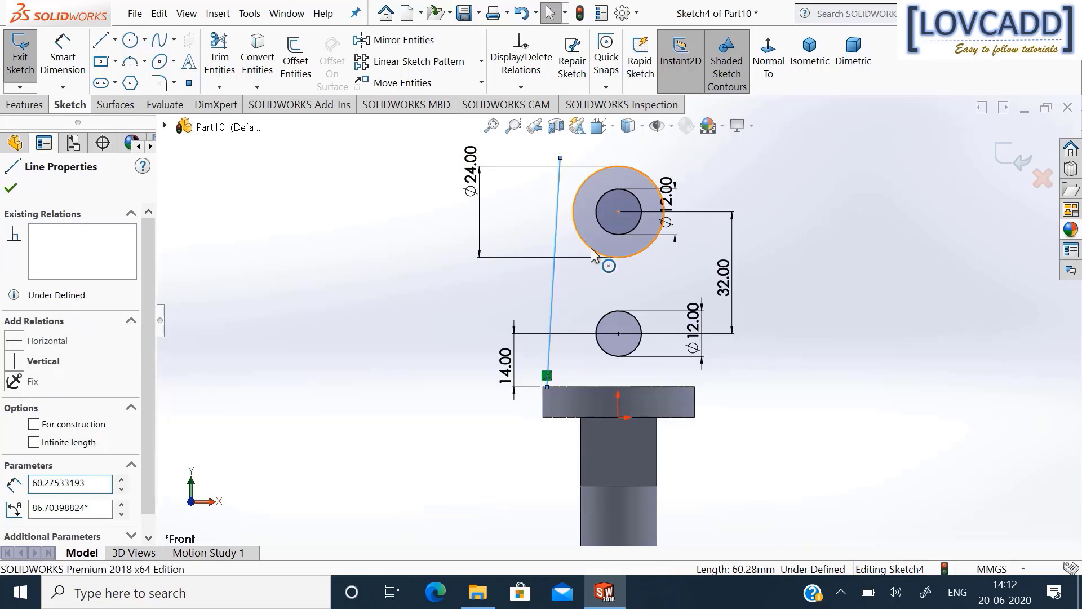
pyautogui.click(591, 248)
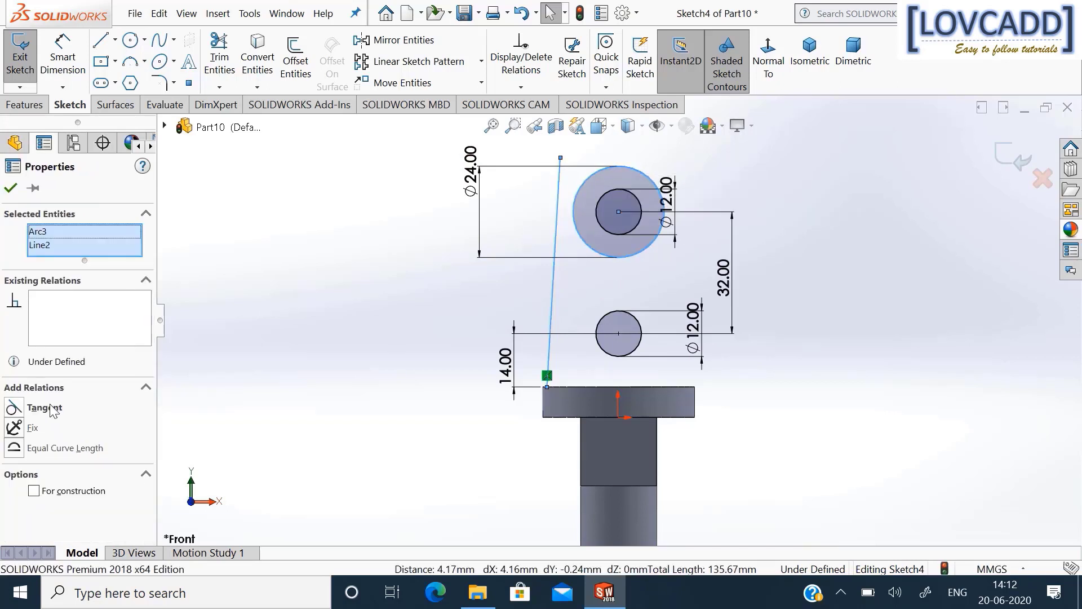
pyautogui.click(45, 408)
pyautogui.click(12, 189)
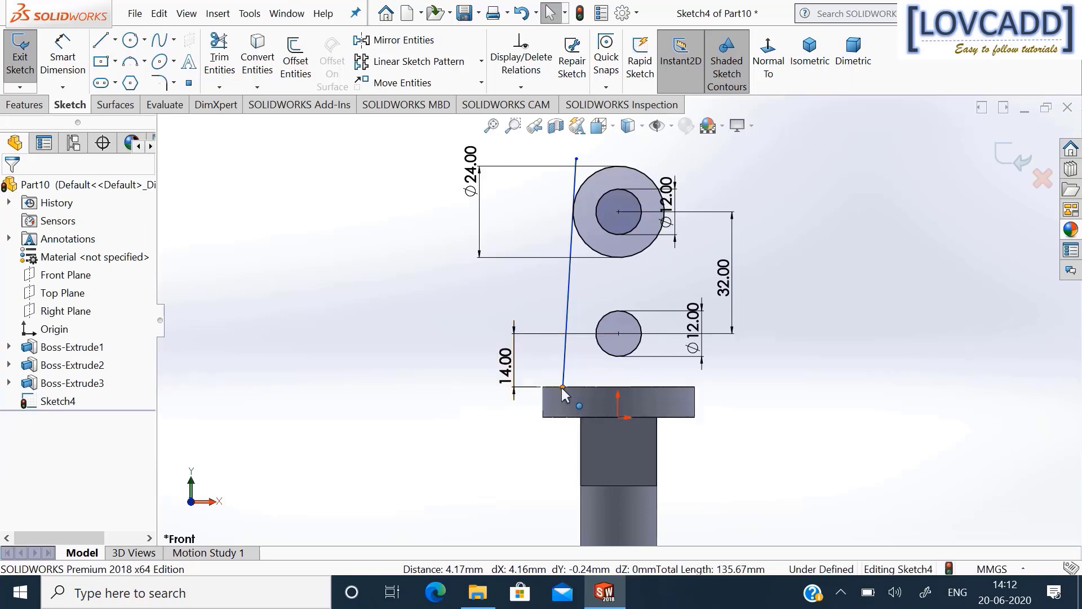
pyautogui.moveTo(564, 388); pyautogui.dragTo(549, 388)
pyautogui.click(259, 333)
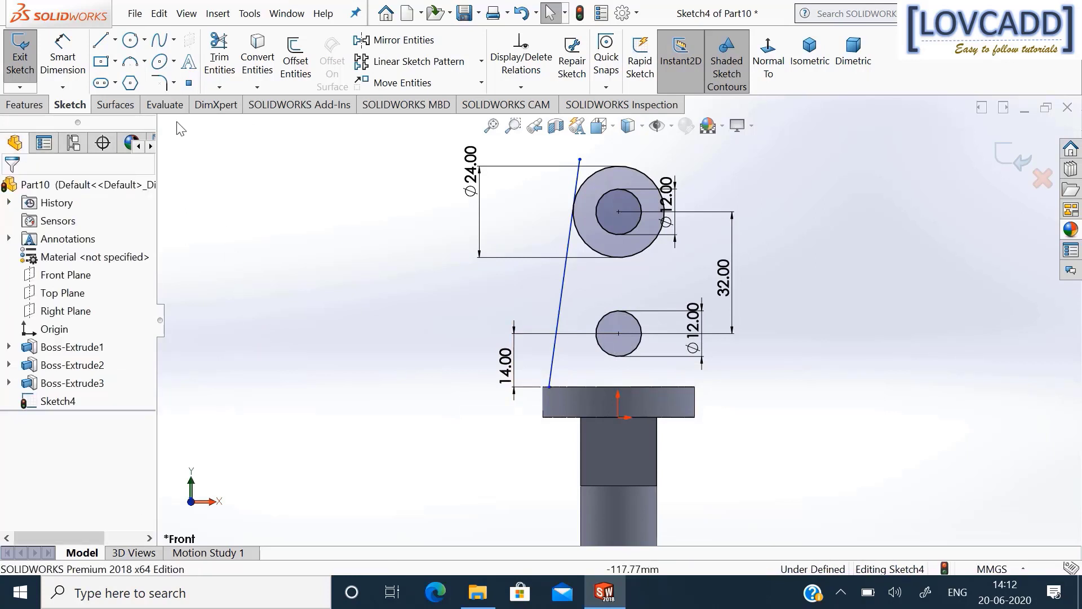
# Draw a vertical centerline down from the upper circle's center and mirror the slanted line about it.
pyautogui.click(115, 41)
pyautogui.click(140, 82)
pyautogui.click(618, 212)
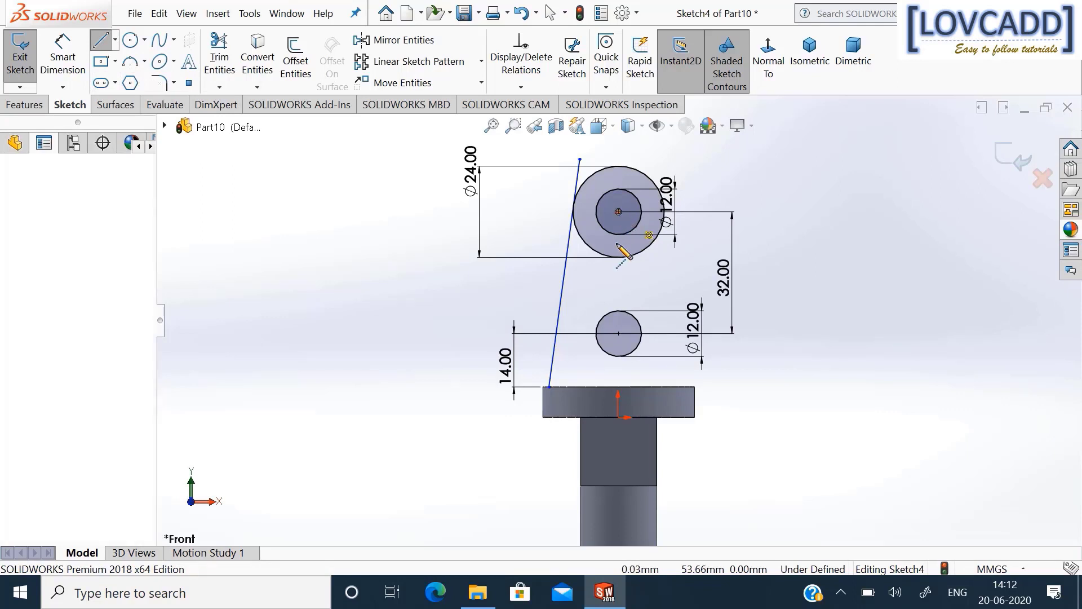
pyautogui.click(618, 333)
pyautogui.rightClick(618, 276)
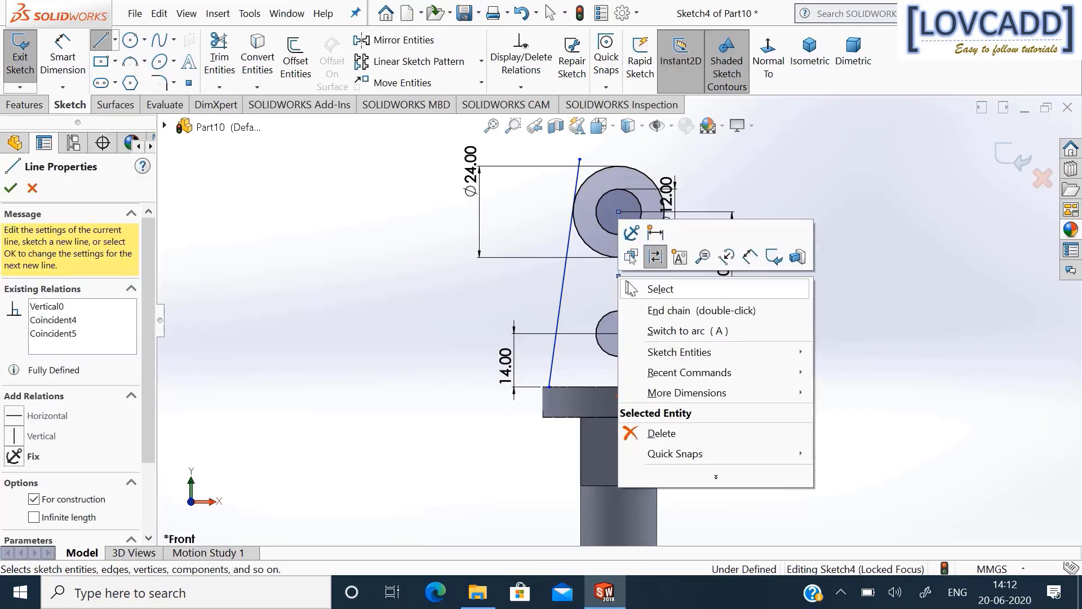
pyautogui.click(628, 287)
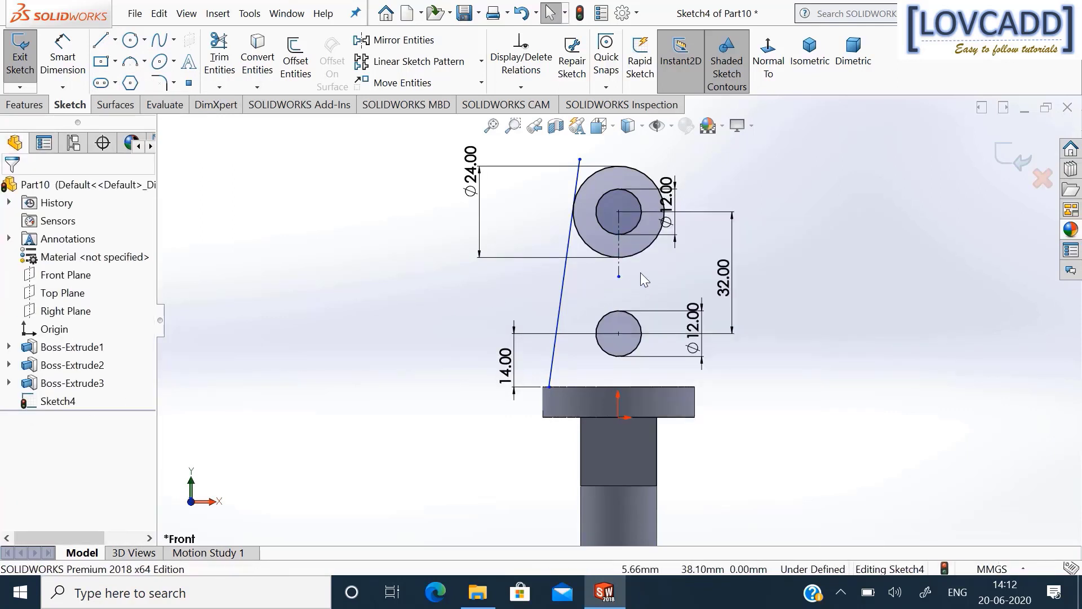
pyautogui.moveTo(641, 272); pyautogui.dragTo(533, 292)
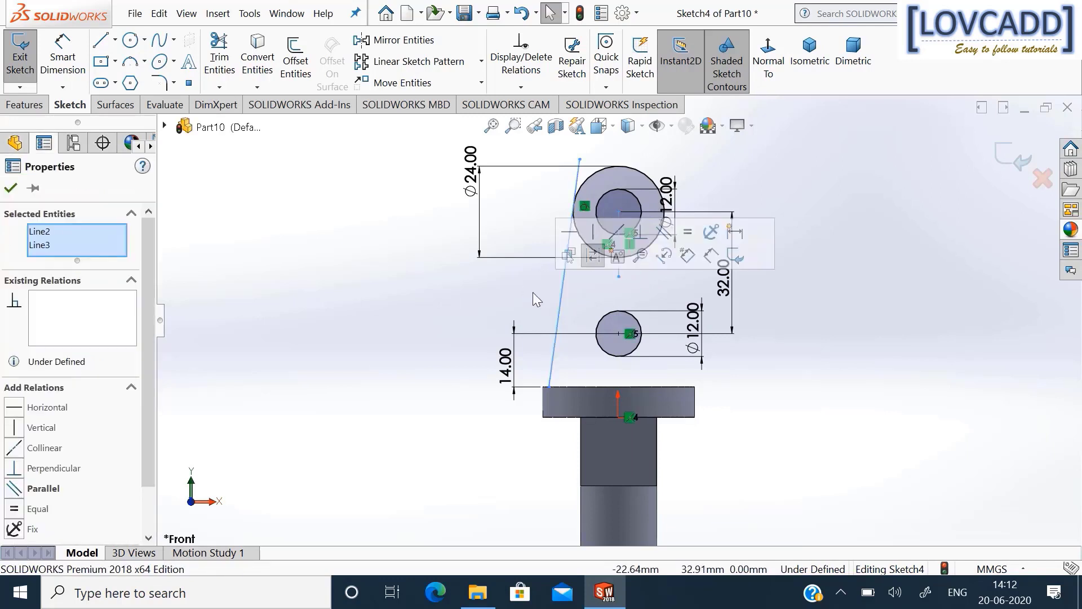
pyautogui.click(369, 41)
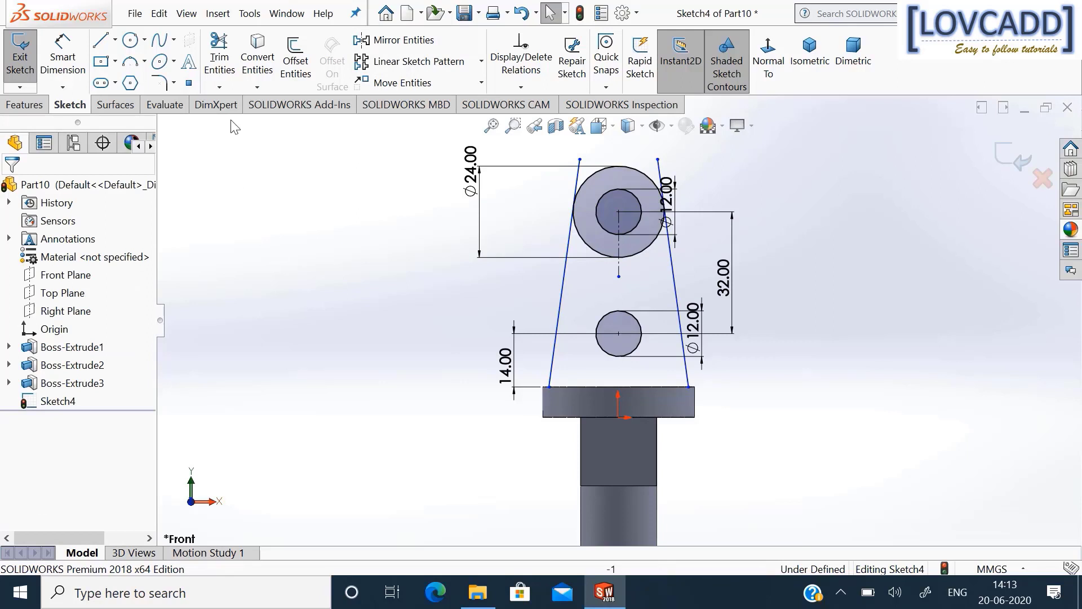
# Trim the slanted lines above their tangent points and the lower arc of the 24 mm circle between them.
pyautogui.click(220, 57)
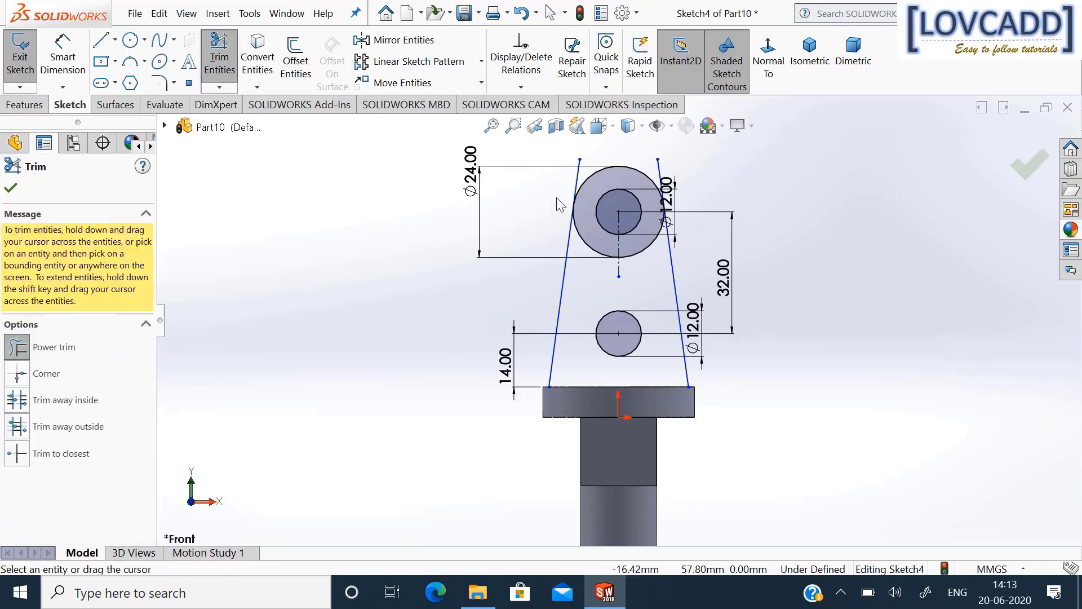
pyautogui.moveTo(560, 183); pyautogui.dragTo(579, 177)
pyautogui.moveTo(651, 174); pyautogui.dragTo(669, 177)
pyautogui.moveTo(644, 241); pyautogui.dragTo(587, 250)
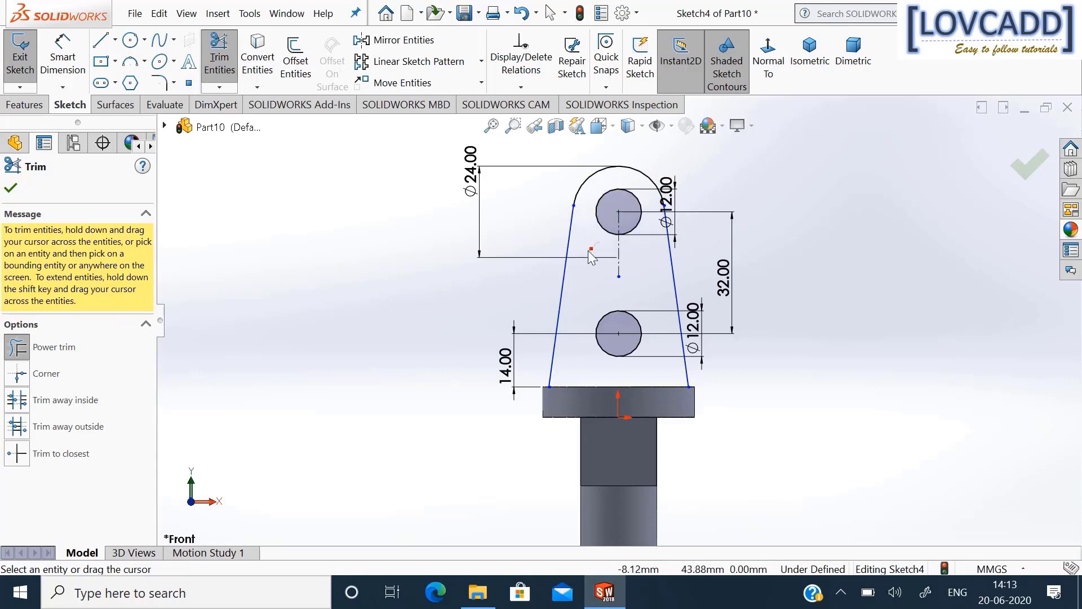
pyautogui.click(1031, 168)
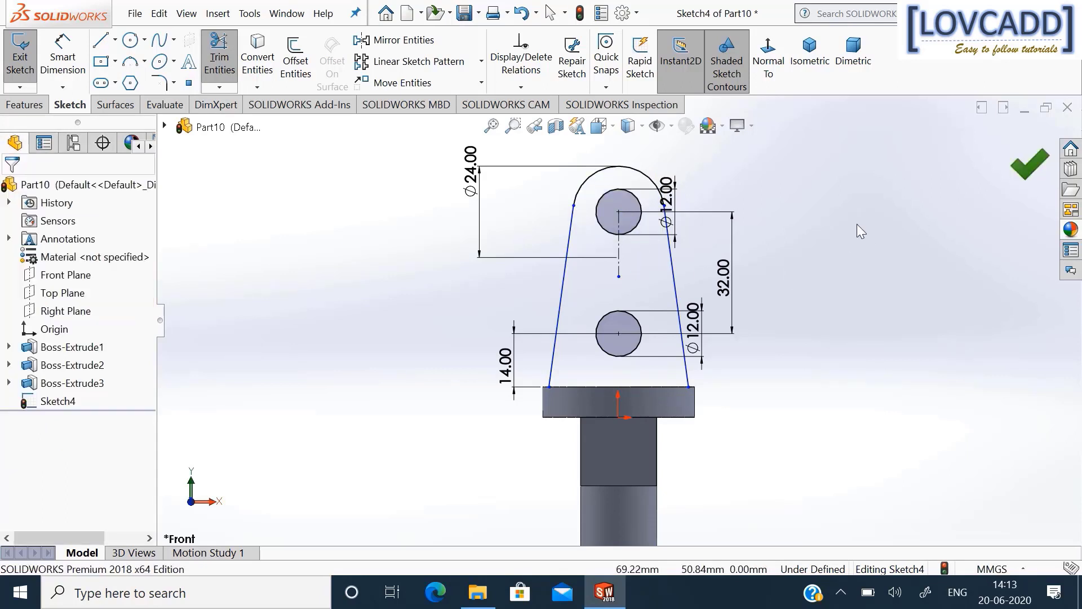
# Close the upright's profile with a horizontal line joining the lower ends of the two slanted lines.
pyautogui.click(101, 40)
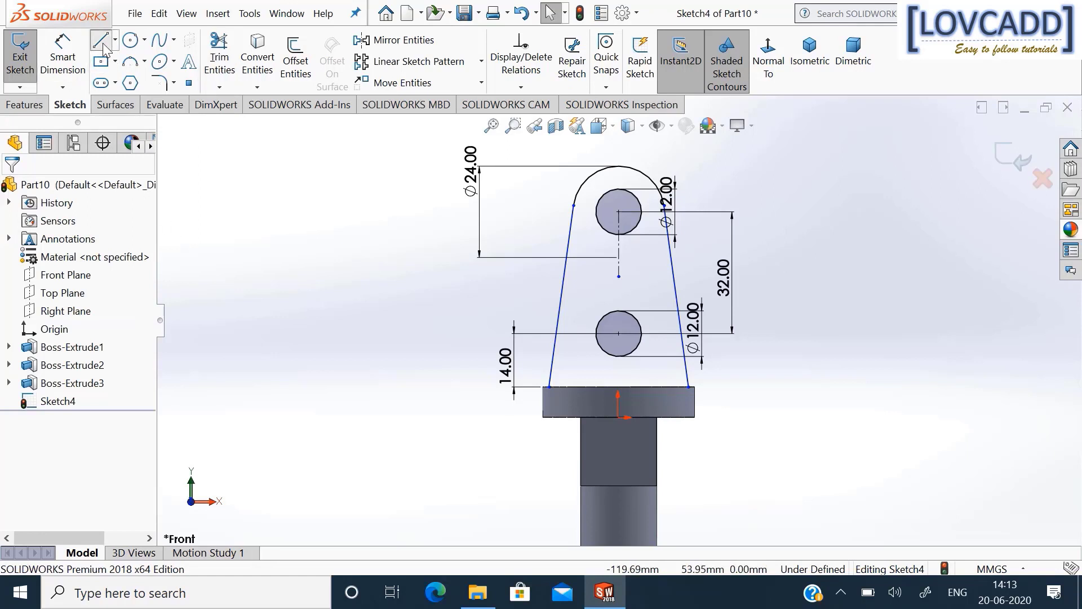
pyautogui.click(550, 388)
pyautogui.click(689, 387)
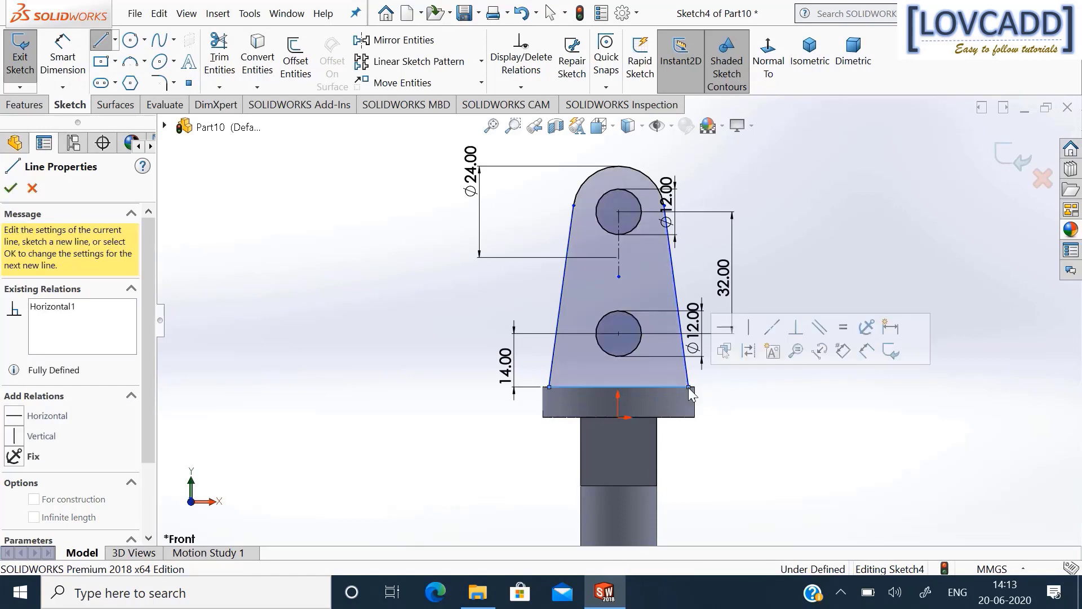
pyautogui.rightClick(691, 393)
pyautogui.click(725, 398)
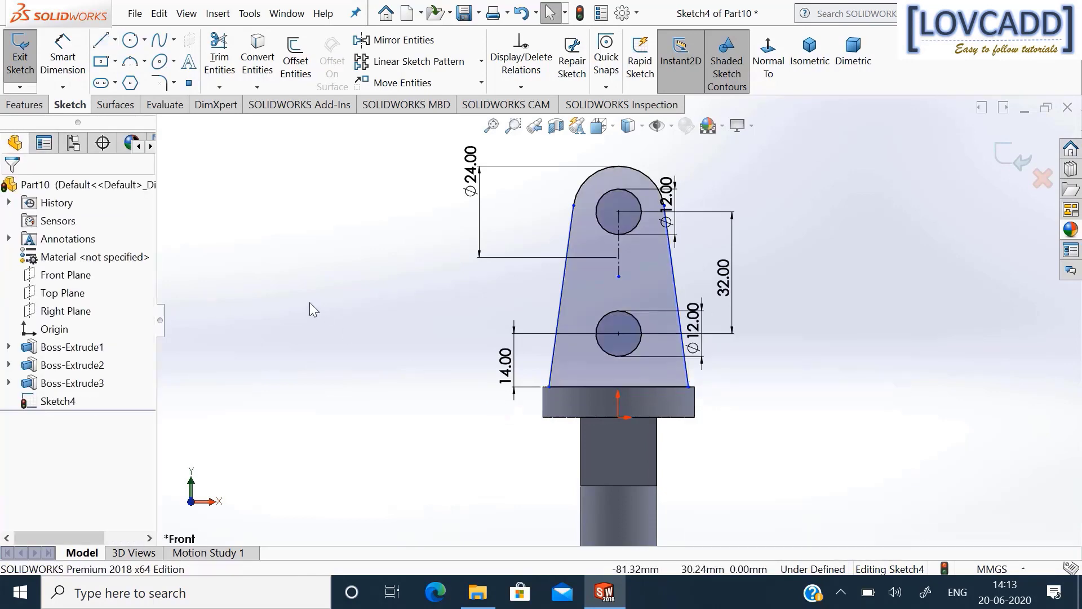
# Extrude the upright's profile 12 mm with the Mid Plane end condition, merged with the existing body.
pyautogui.click(29, 111)
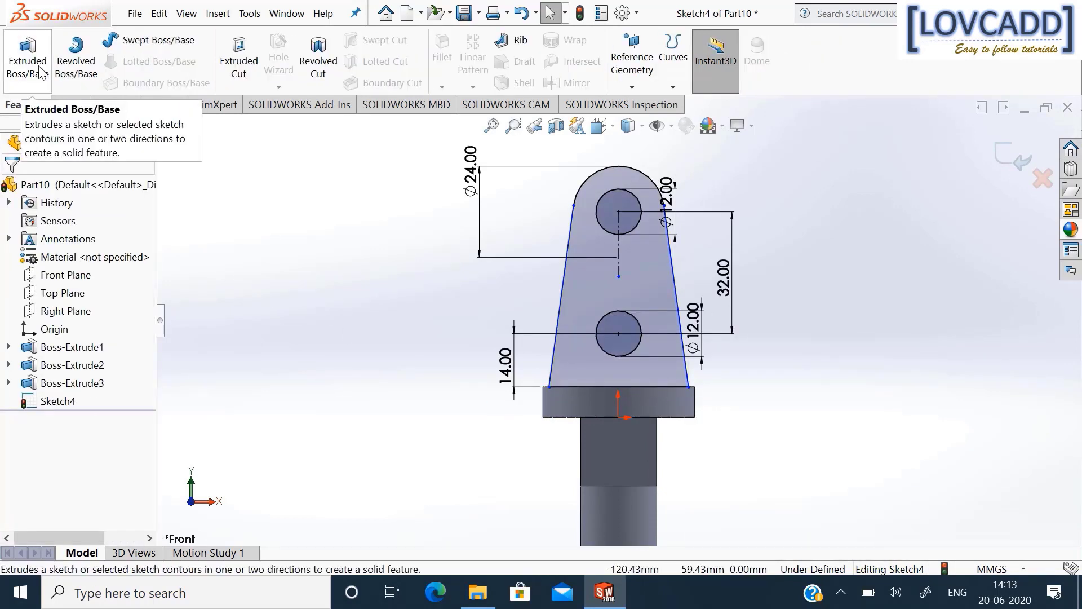
pyautogui.click(38, 69)
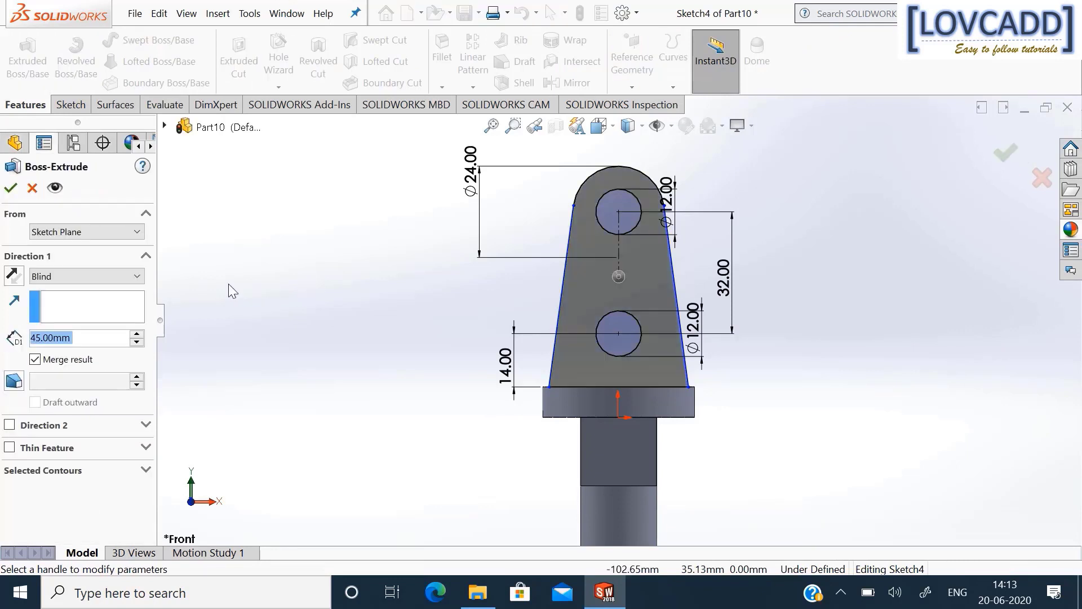
pyautogui.click(84, 276)
pyautogui.click(57, 363)
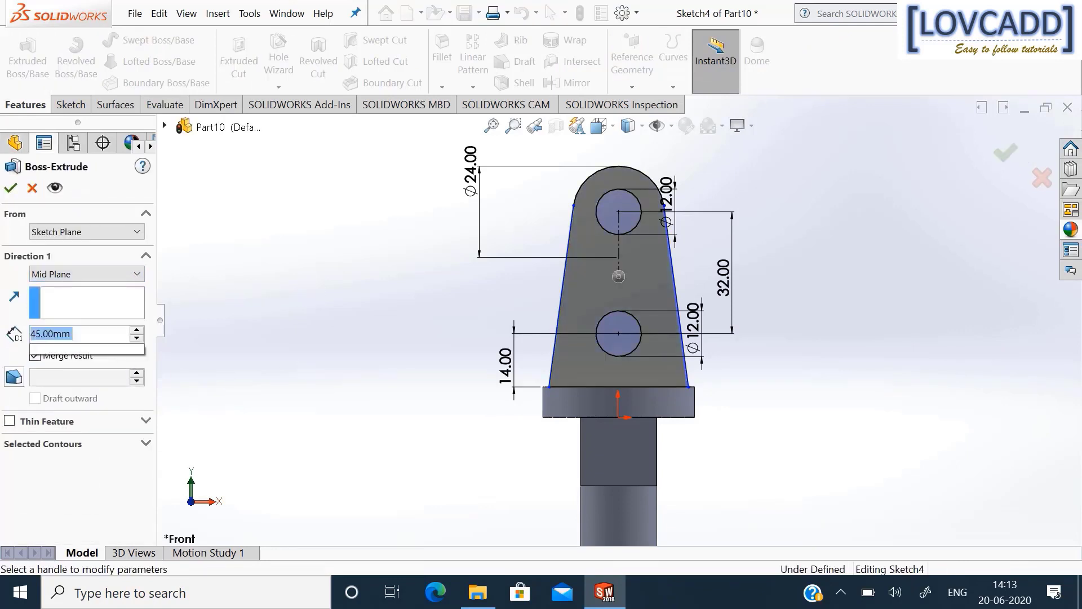
pyautogui.write('12')
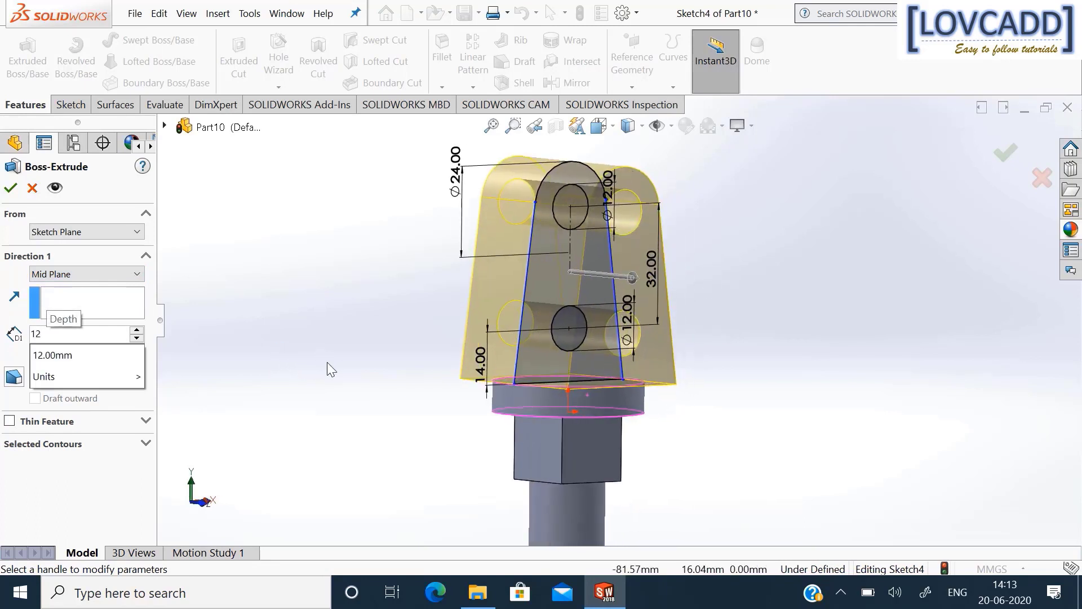
pyautogui.press('Return')
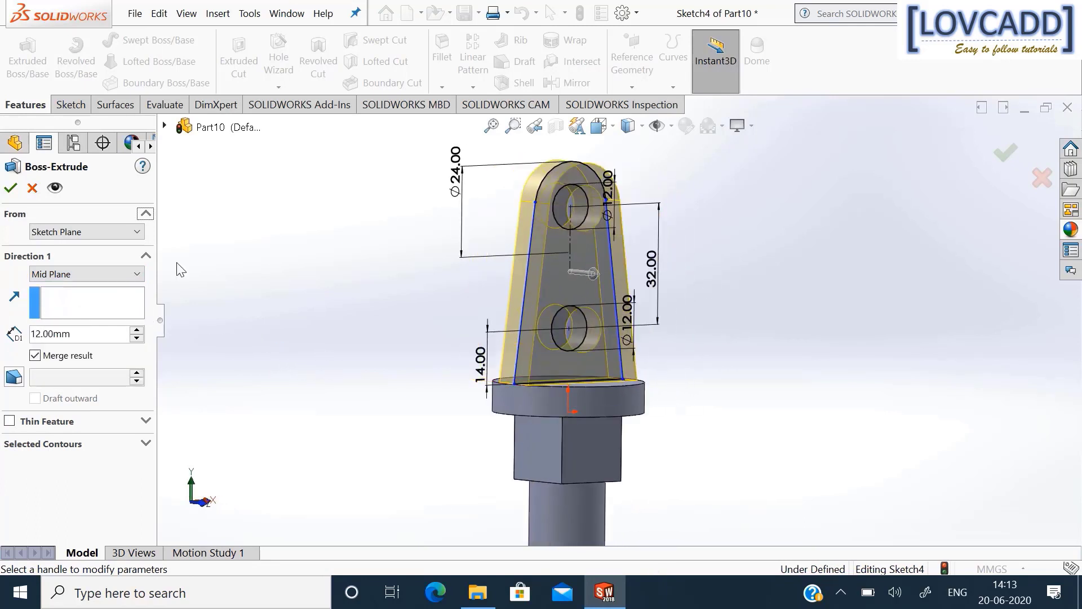
pyautogui.click(13, 190)
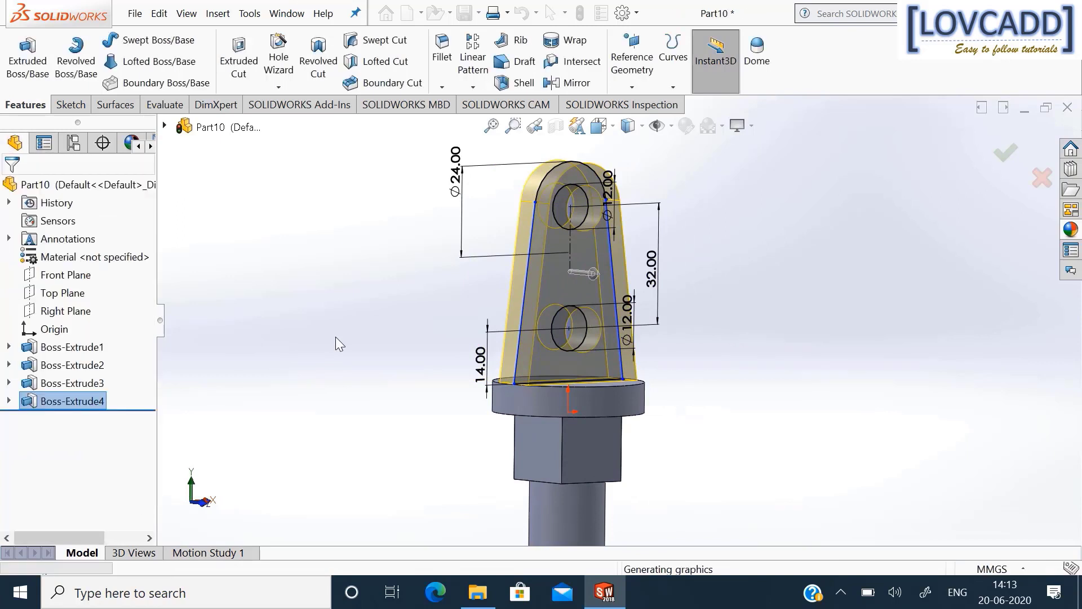
# Fillet the two 12 mm edges where the upright's slanted sides meet the disc with a 2 mm radius, and return to the front view.
pyautogui.moveTo(331, 341); pyautogui.dragTo(328, 388, button='middle')
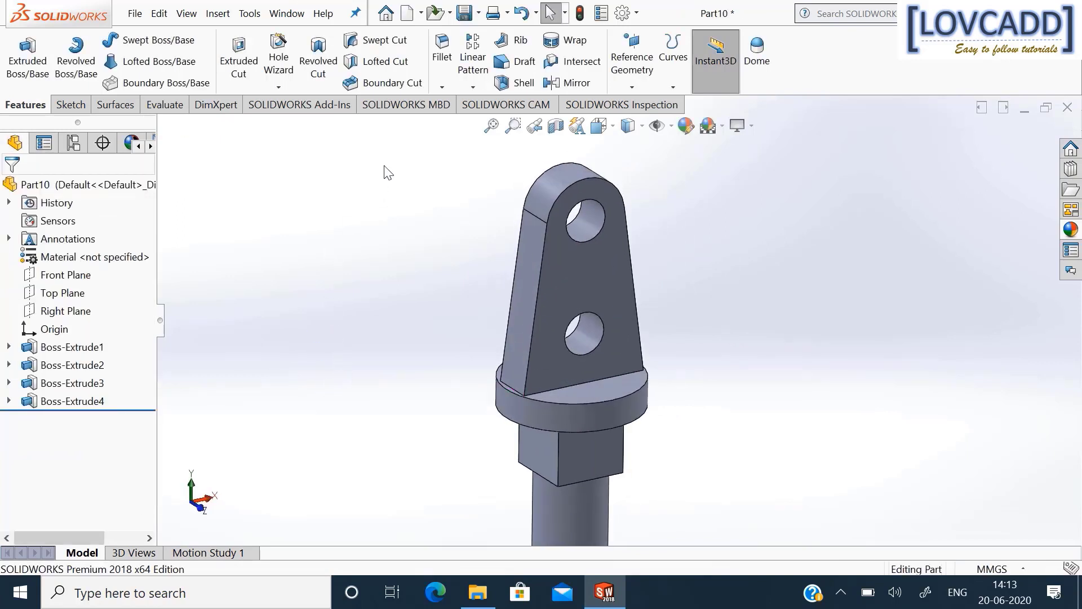
pyautogui.click(442, 51)
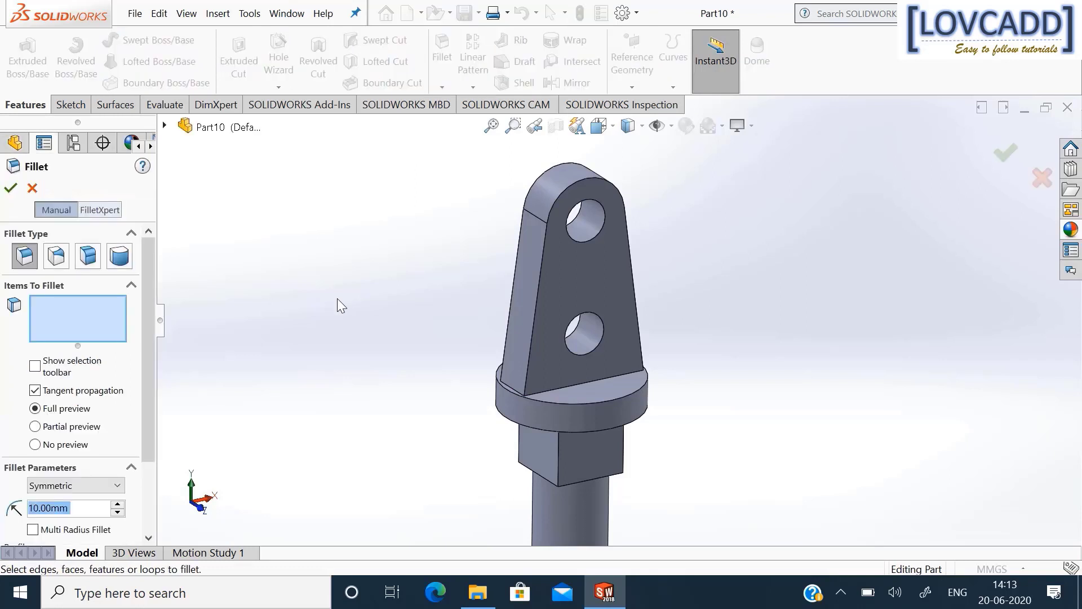
pyautogui.write('2')
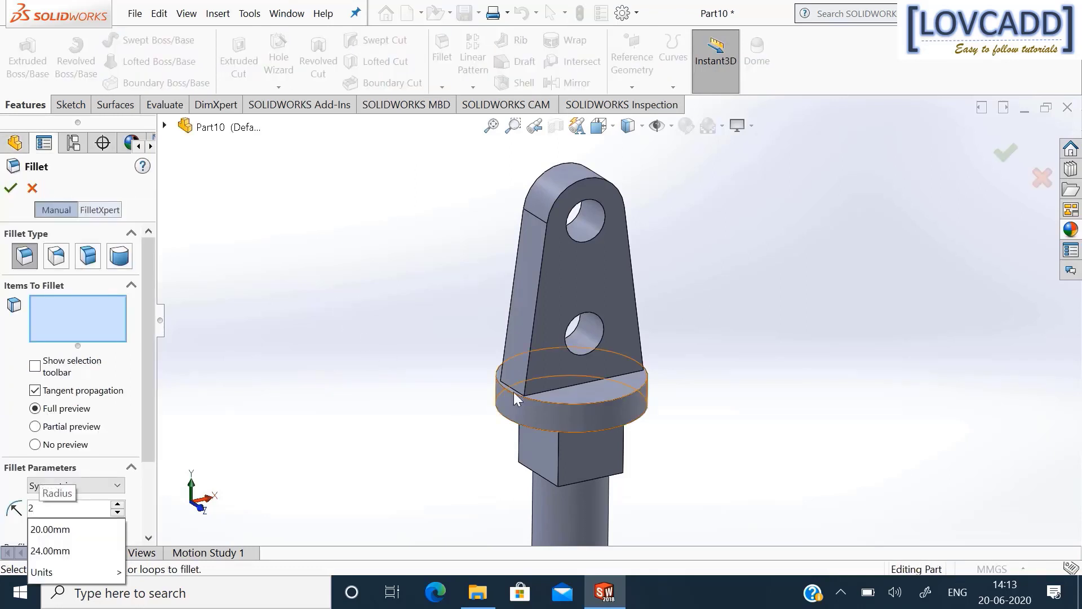
pyautogui.click(514, 387)
pyautogui.moveTo(797, 339); pyautogui.dragTo(731, 331, button='middle')
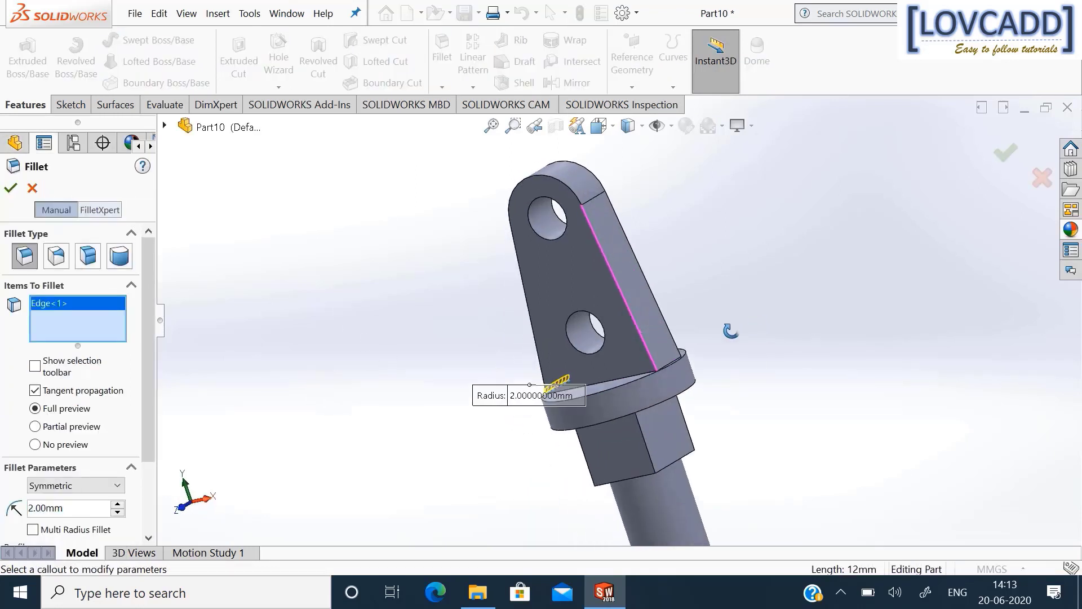
pyautogui.click(673, 365)
pyautogui.moveTo(725, 323); pyautogui.dragTo(759, 333, button='middle')
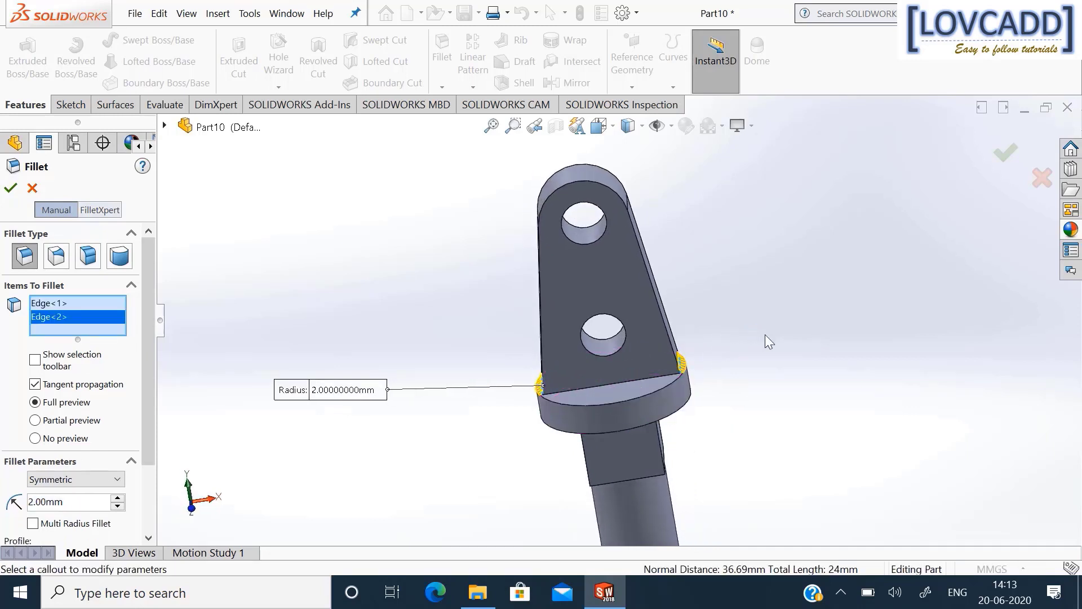
pyautogui.click(1002, 161)
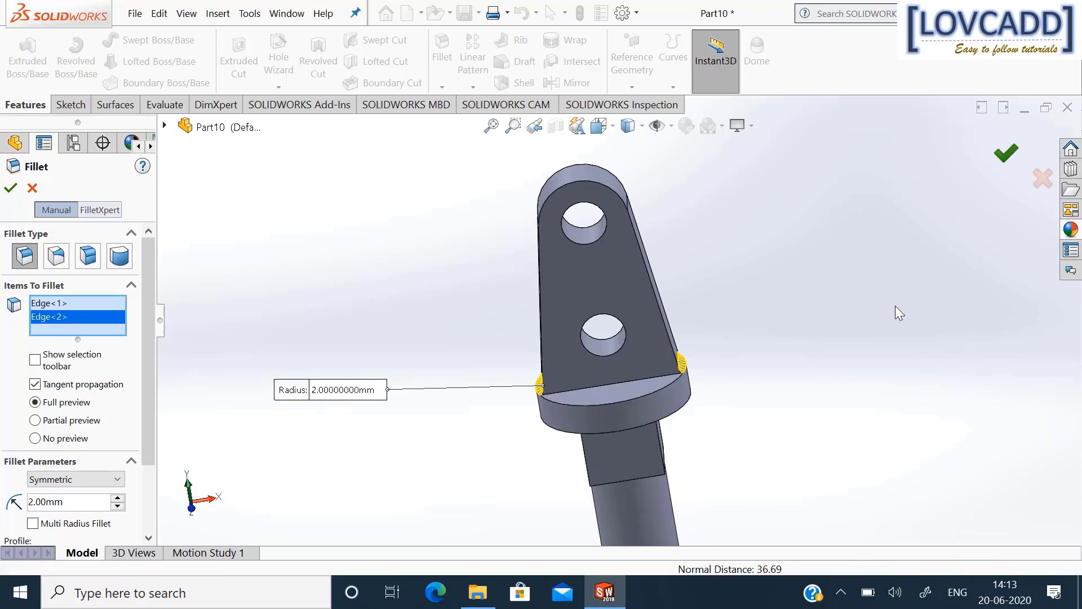
pyautogui.click(191, 509)
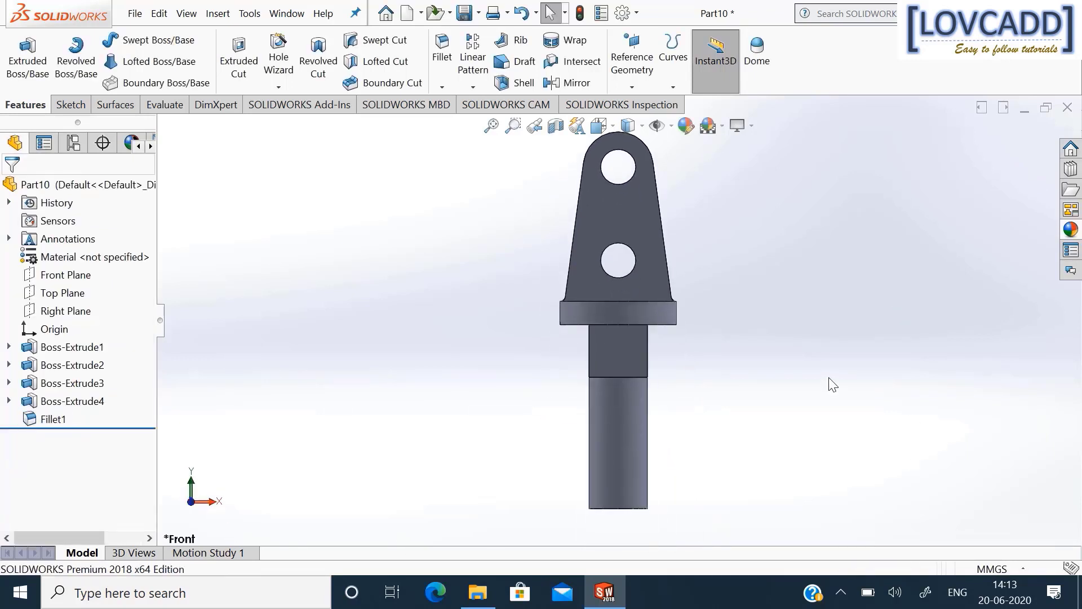
# Show the finished part in isometric view and save it as "shackle" in the Ramsbottom safety valve folder.
pyautogui.click(70, 105)
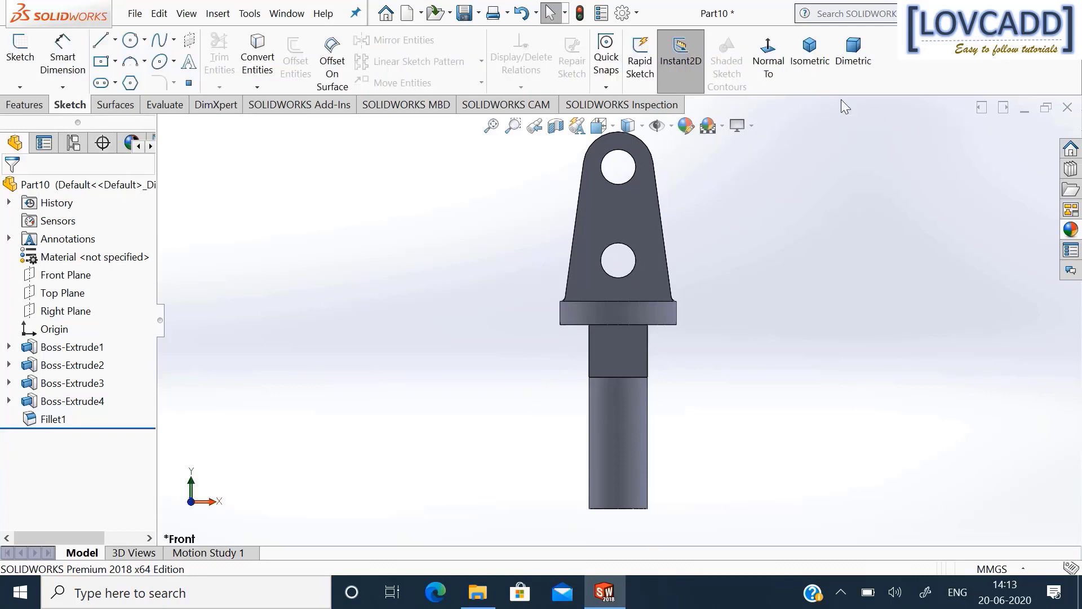
pyautogui.click(796, 69)
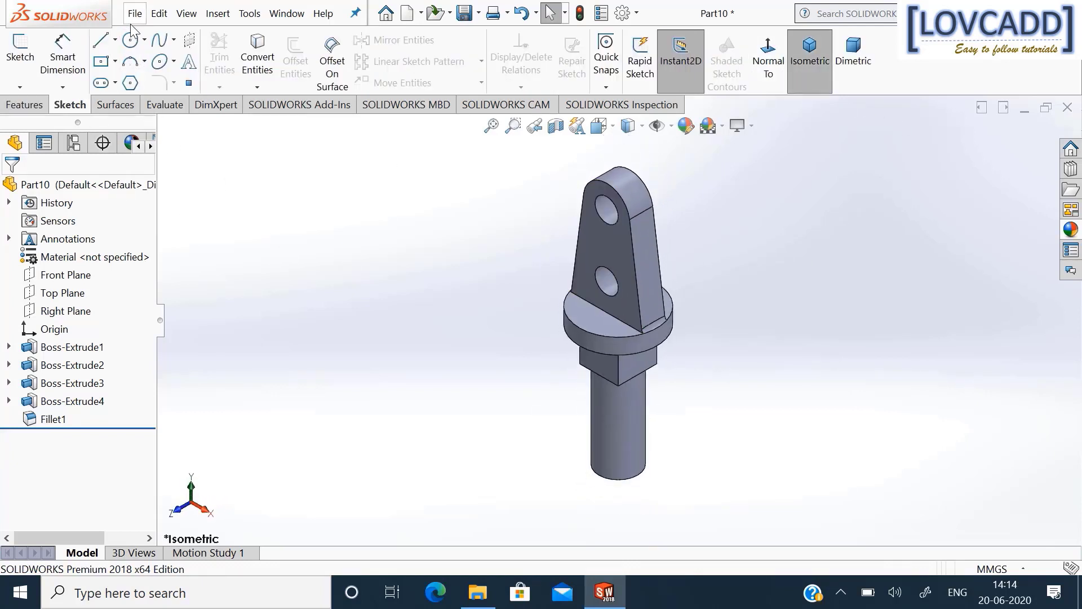
pyautogui.click(479, 13)
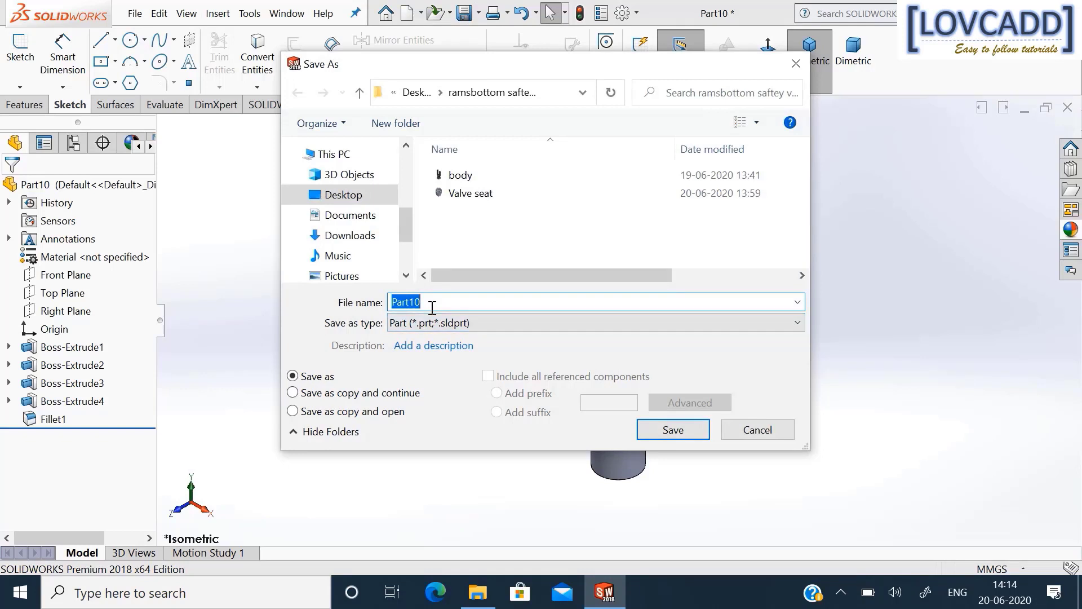
pyautogui.write('shackle')
pyautogui.click(653, 434)
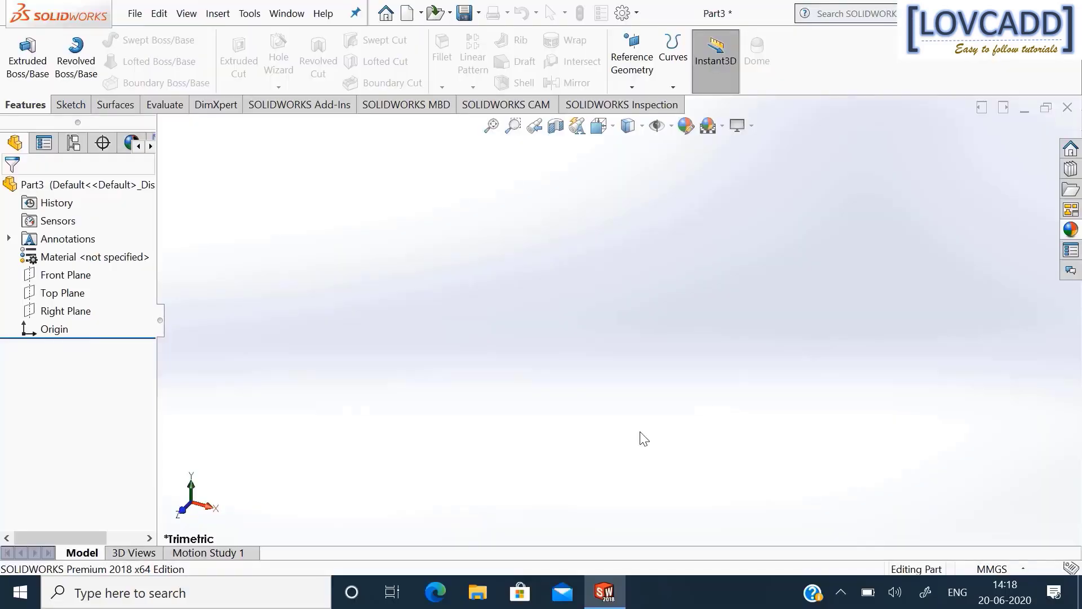
# Start a sketch on the Top Plane of the new part and draw a circle about 76 mm in diameter centred on the origin.
pyautogui.click(90, 293)
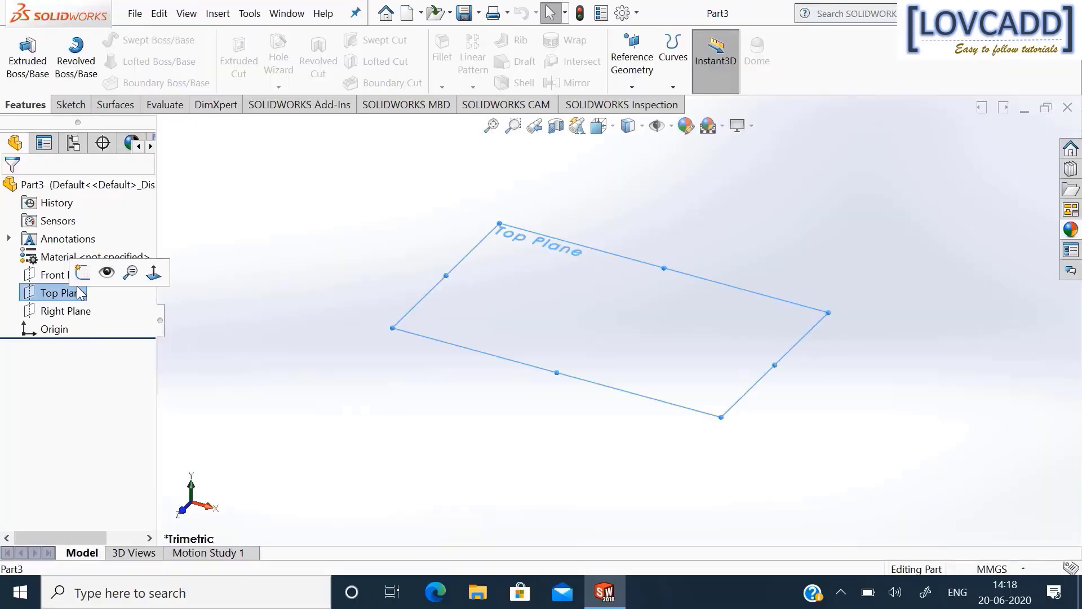
pyautogui.click(109, 270)
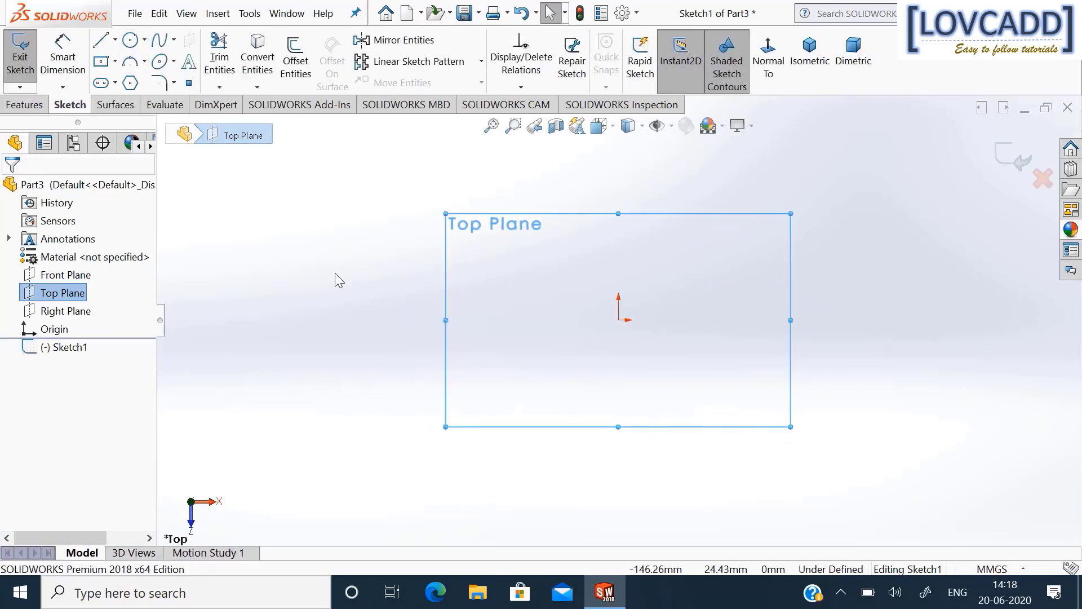
pyautogui.click(130, 40)
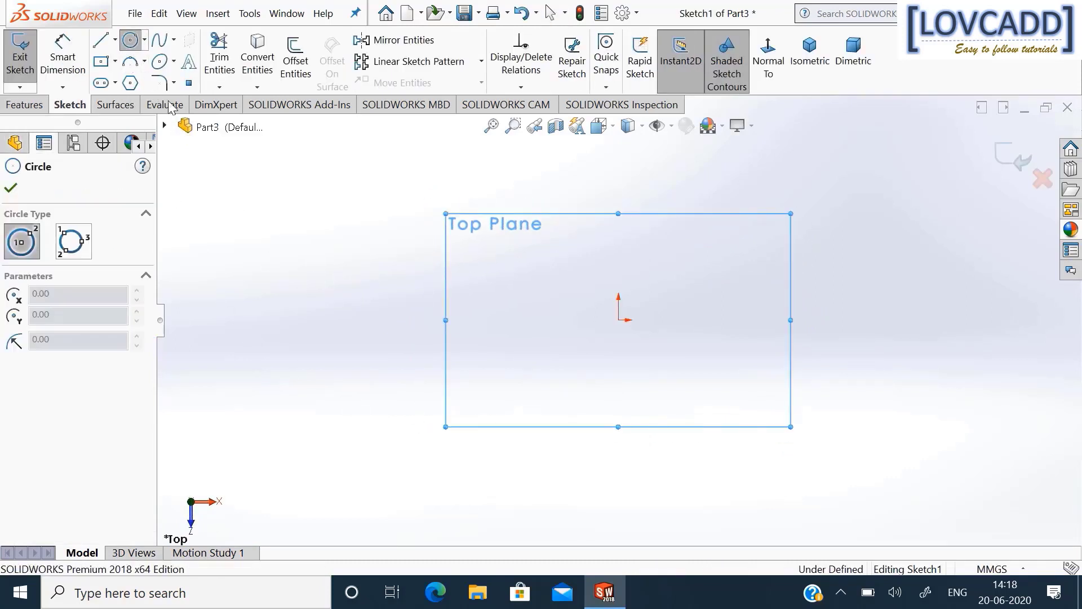
pyautogui.click(619, 320)
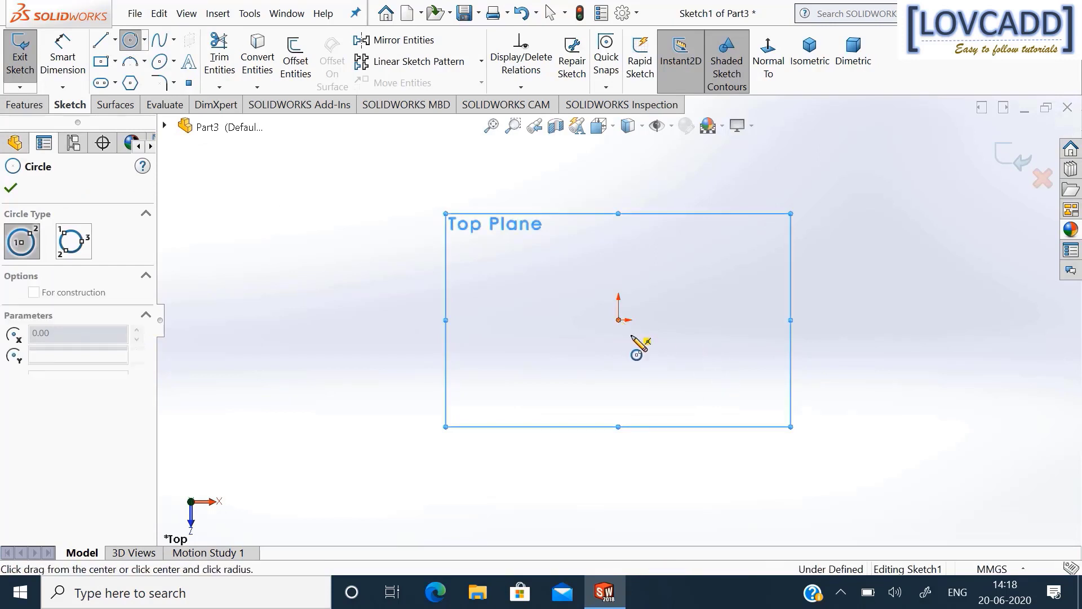
pyautogui.click(678, 367)
pyautogui.rightClick(678, 368)
pyautogui.click(709, 377)
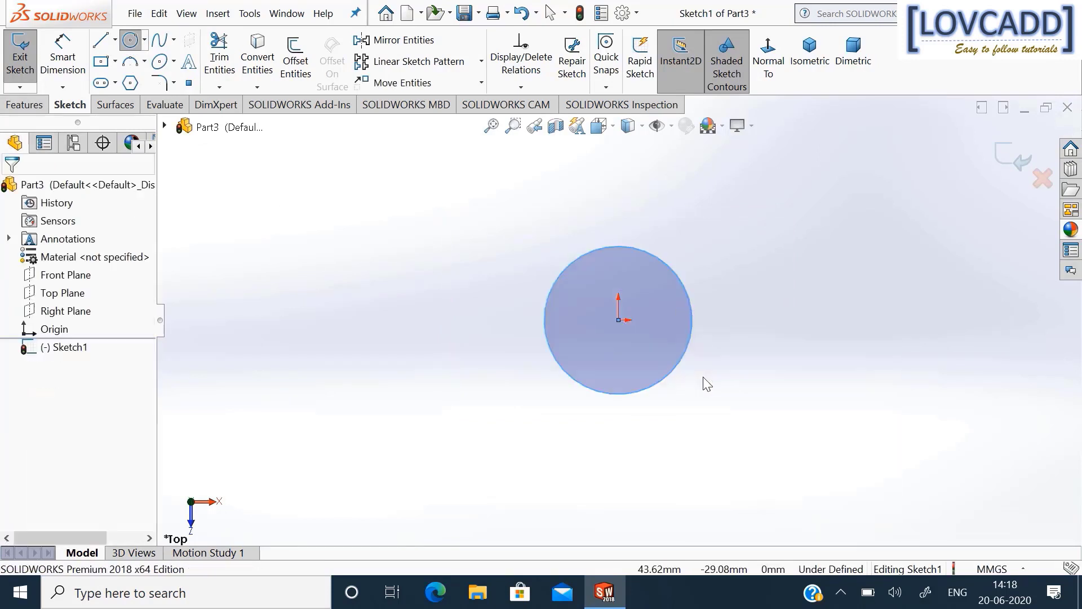
# Dimension the circle's diameter as 60 mm.
pyautogui.click(62, 60)
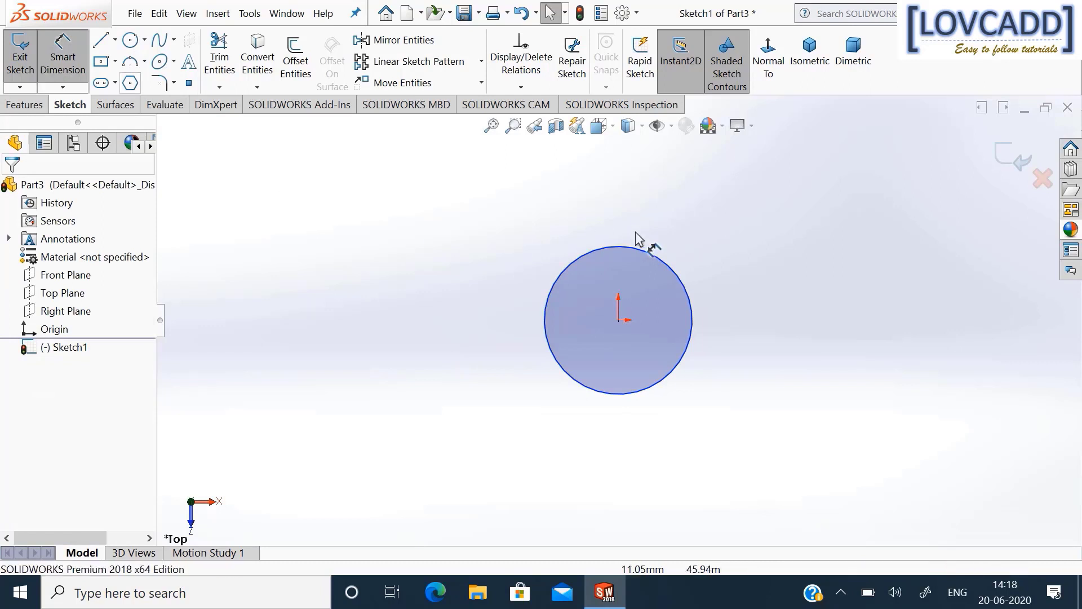
pyautogui.click(679, 282)
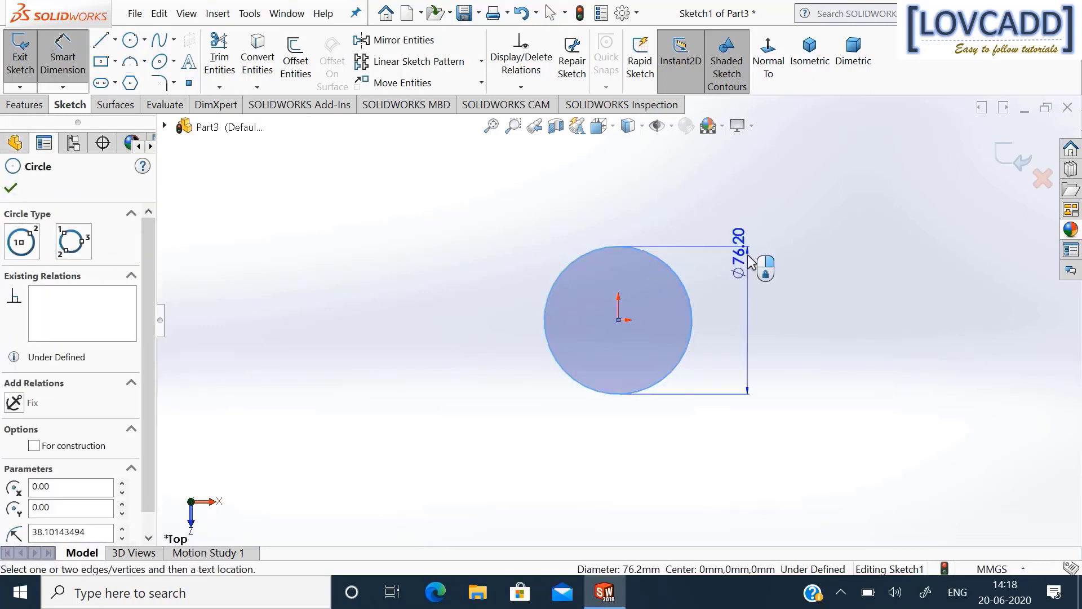
pyautogui.click(752, 259)
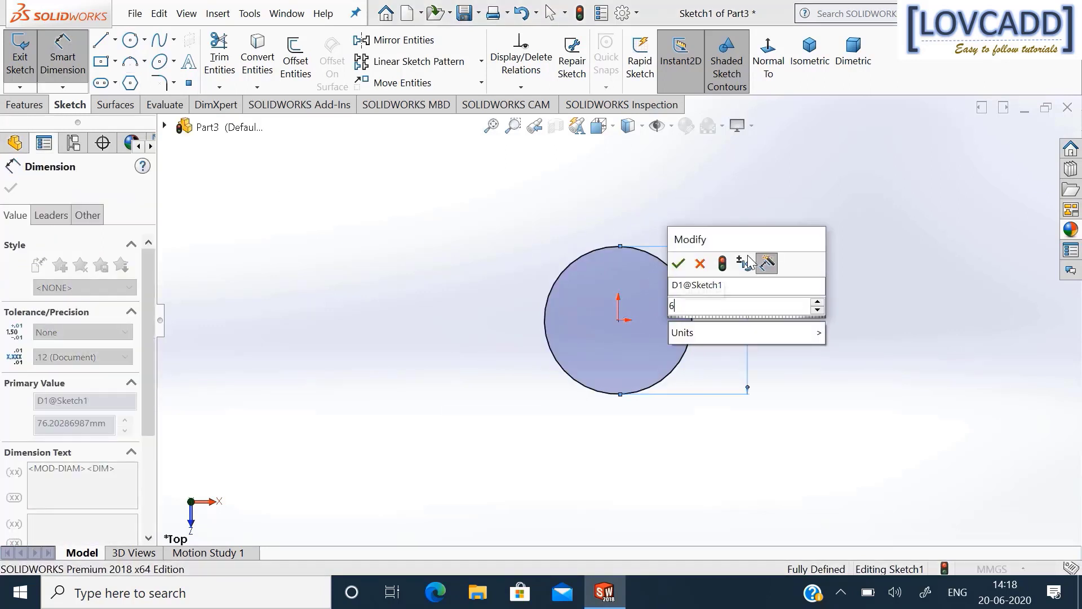
pyautogui.write('60')
pyautogui.press('Return')
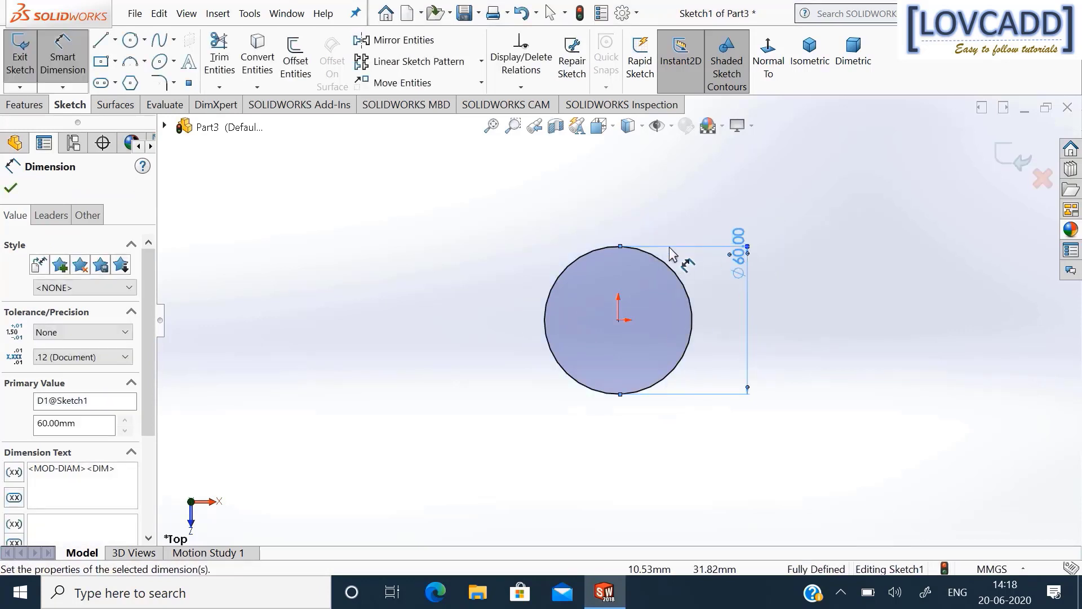
# Sketch a center rectangle about 22 by 19 mm at the origin, inside the circle.
pyautogui.click(101, 62)
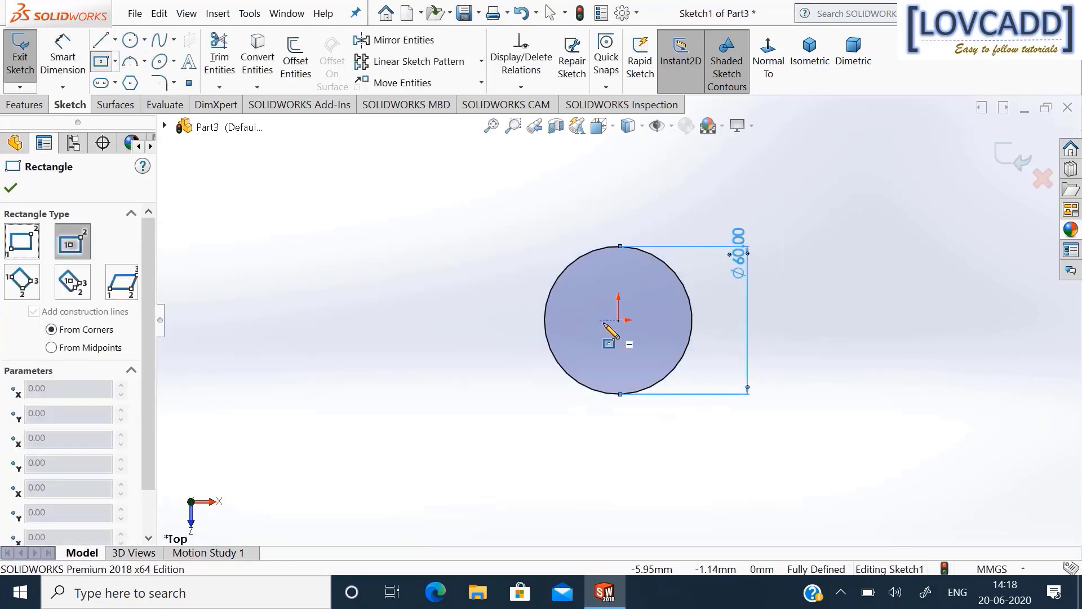
pyautogui.click(618, 320)
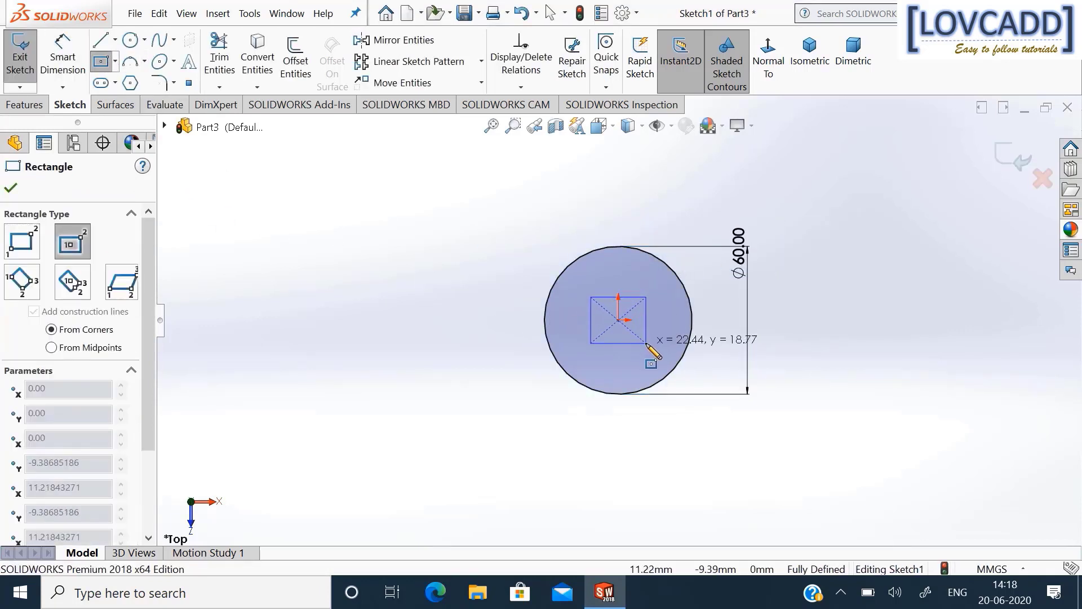
pyautogui.click(646, 342)
# Dimension the rectangle's height and width as 20 mm each.
pyautogui.click(59, 59)
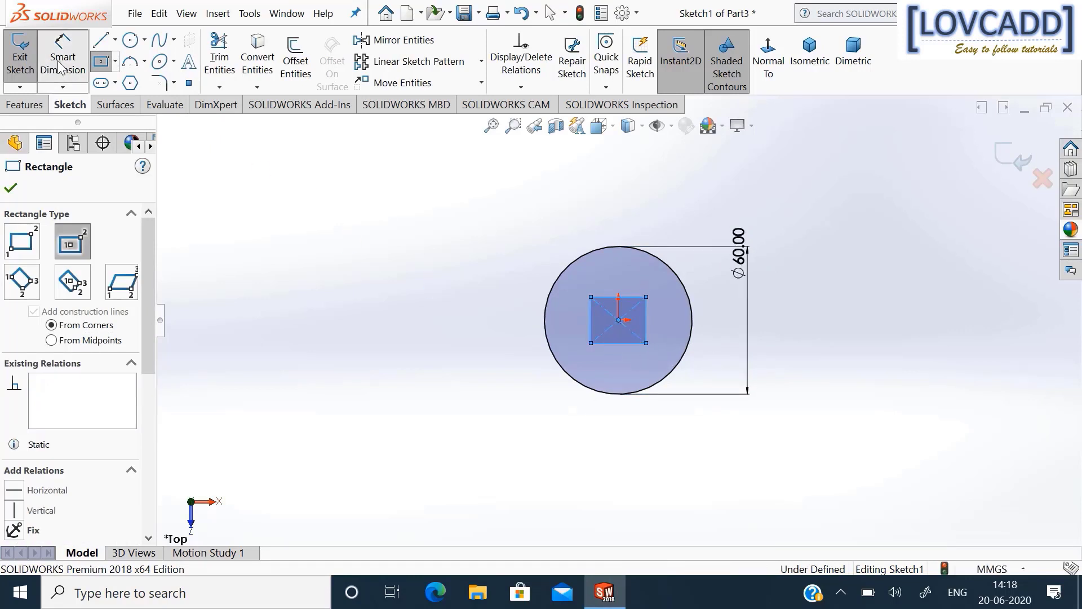
pyautogui.click(646, 322)
pyautogui.click(713, 322)
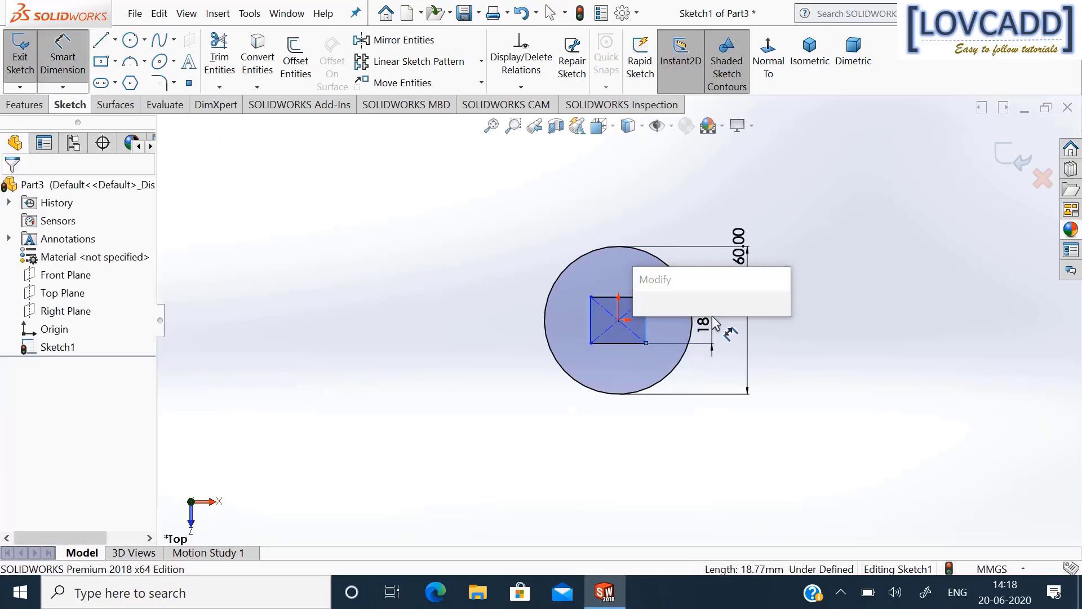
pyautogui.write('20')
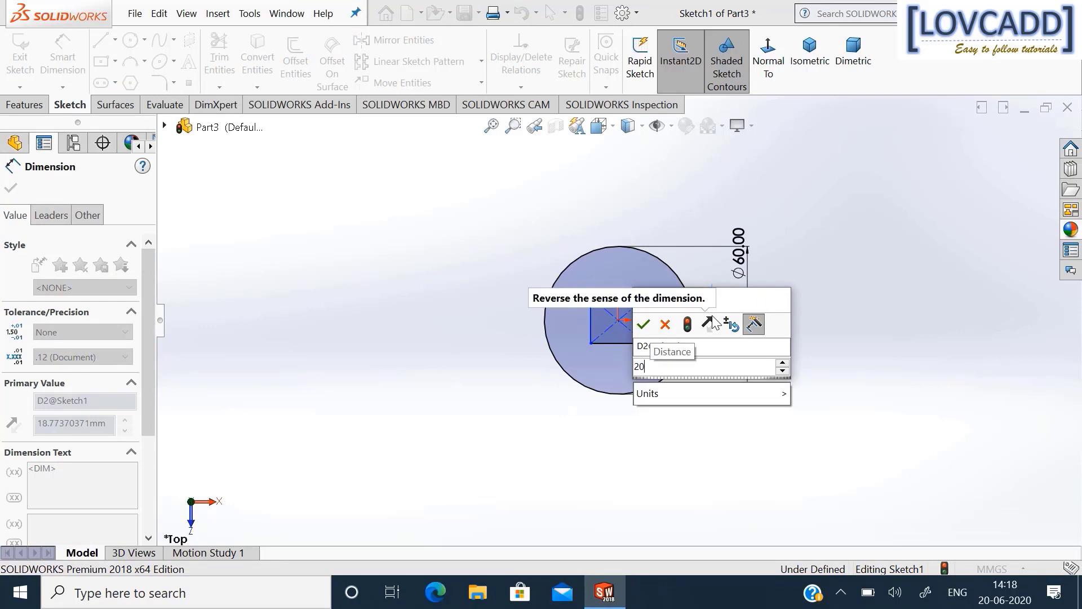
pyautogui.press('Return')
pyautogui.click(624, 345)
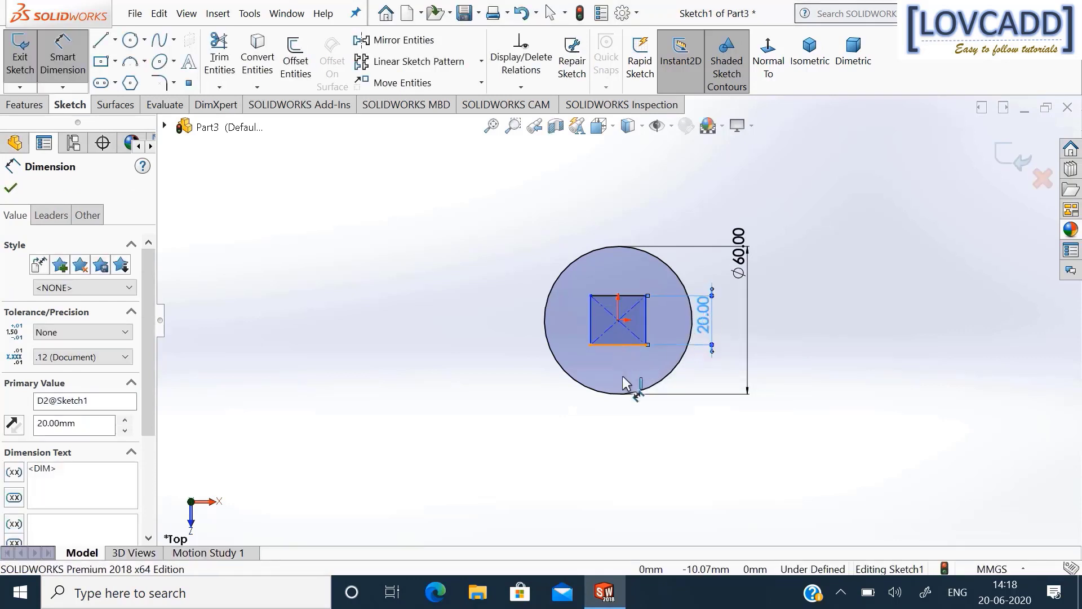
pyautogui.click(629, 420)
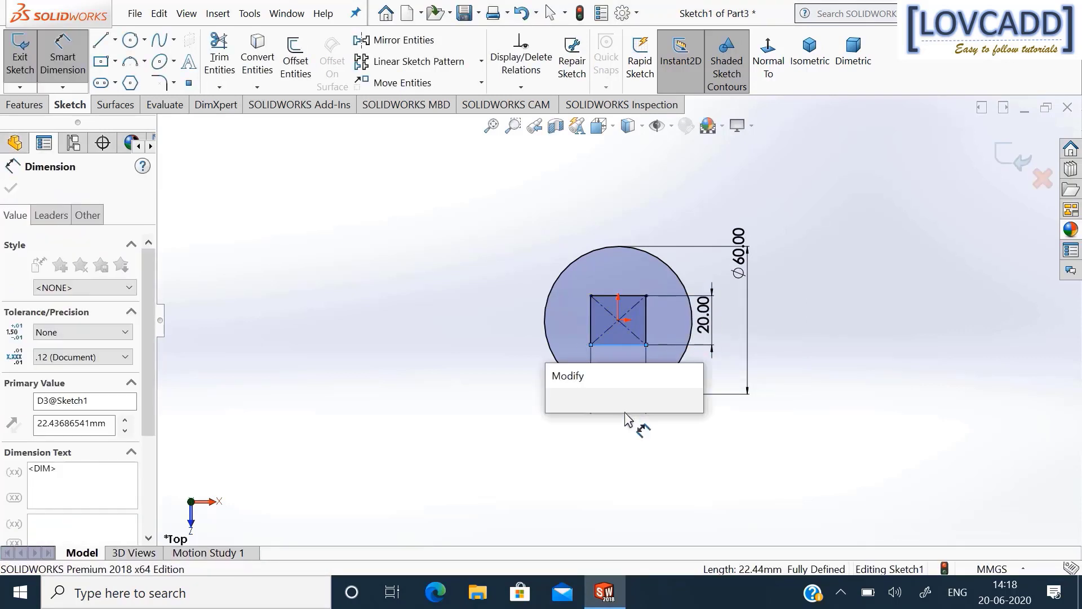
pyautogui.write('20')
pyautogui.press('Return')
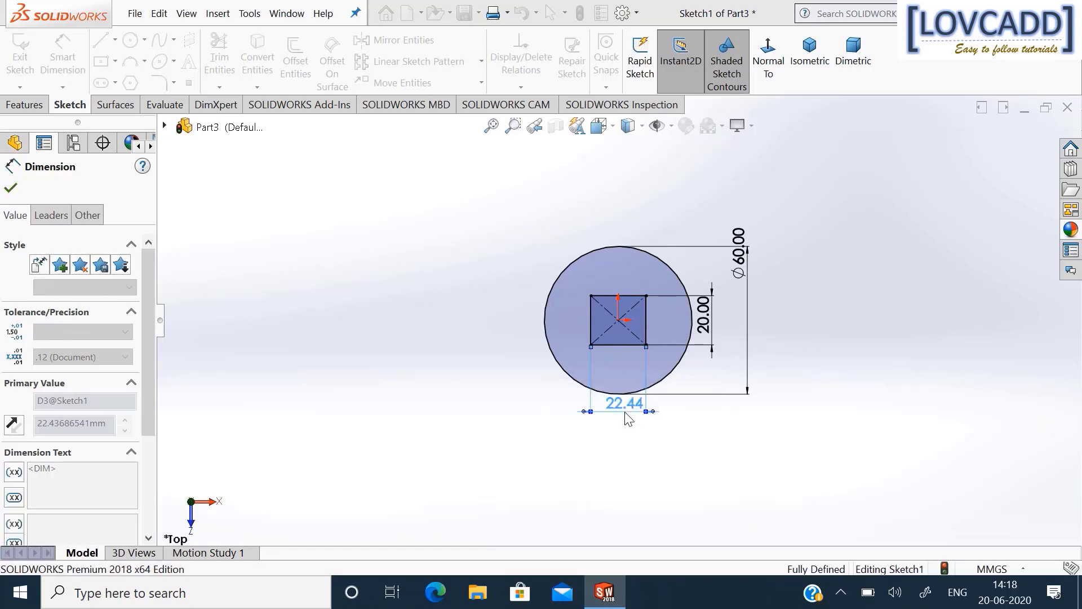
pyautogui.click(17, 193)
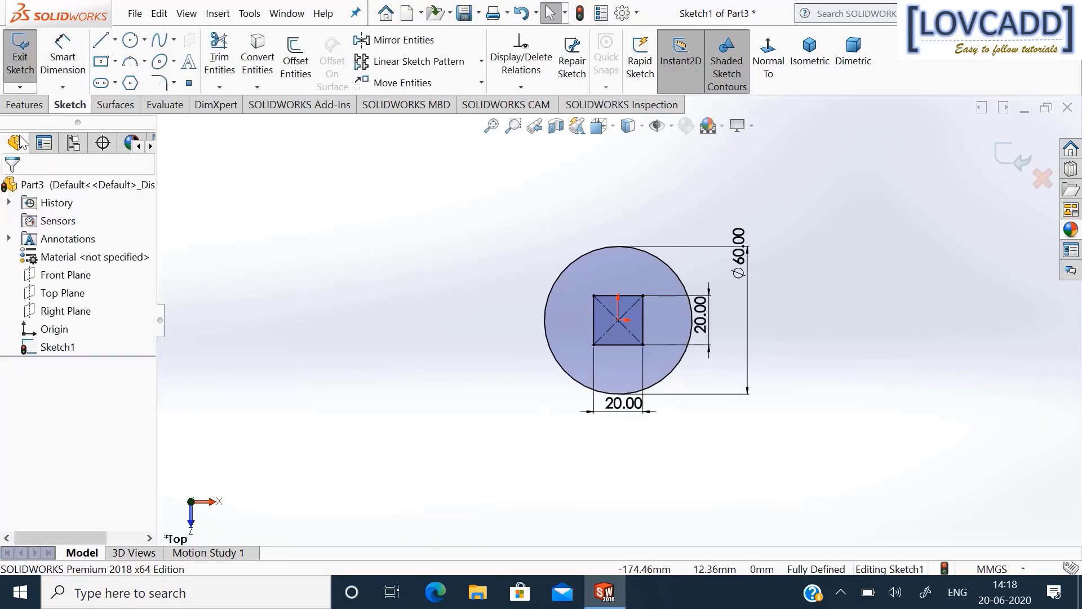
# Extrude the ring between the circle and the square 6 mm with the Blind end condition.
pyautogui.click(25, 104)
pyautogui.click(27, 59)
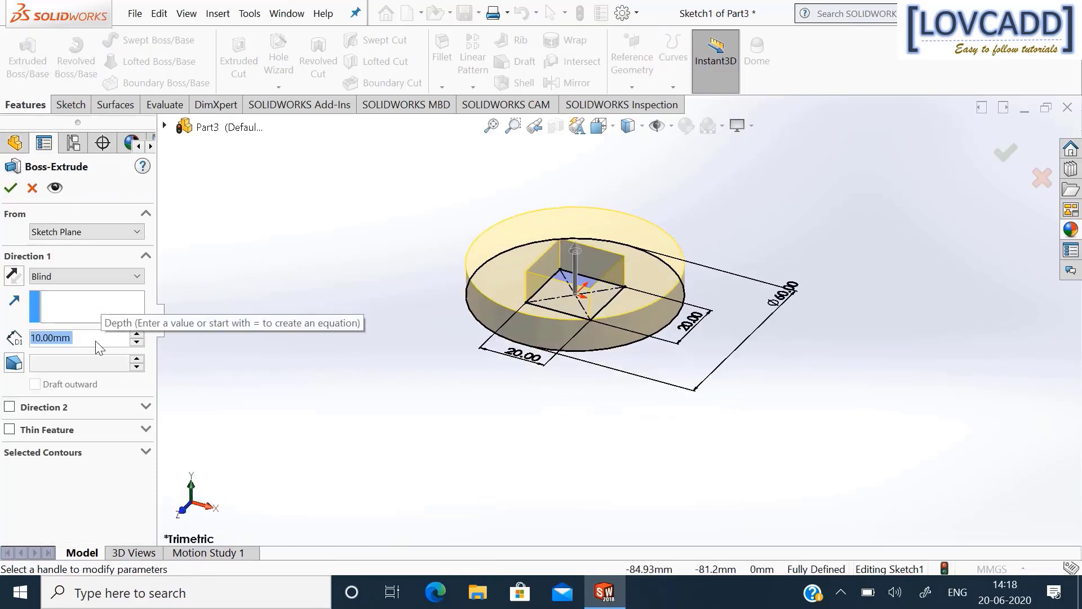
pyautogui.write('6')
pyautogui.press('Return')
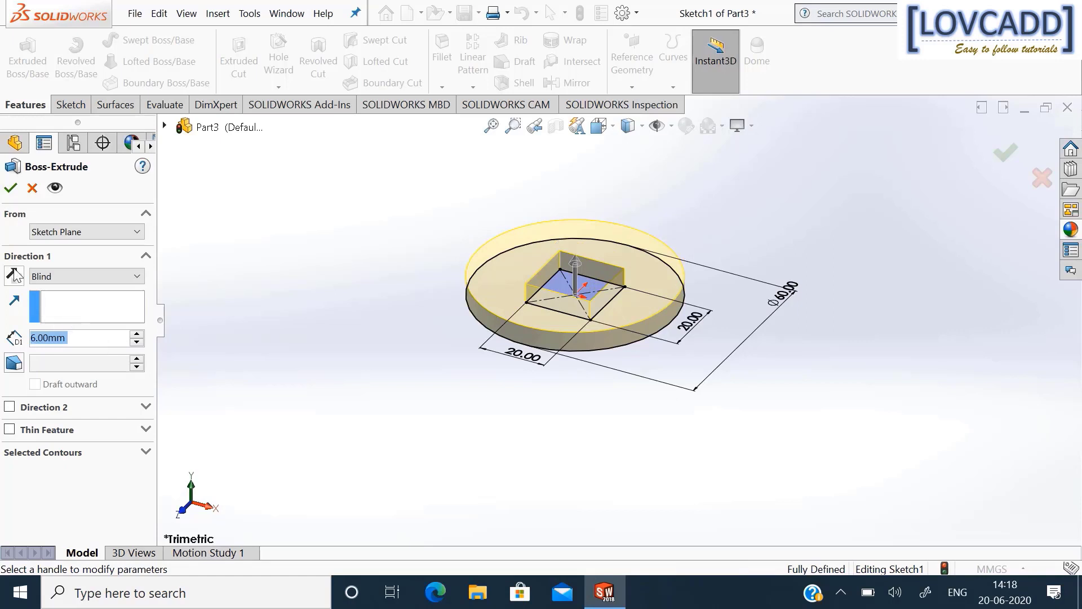
# Extrude the 60 mm disc with the 20 mm square hole by 6 mm and open Save As for the part.
pyautogui.click(11, 187)
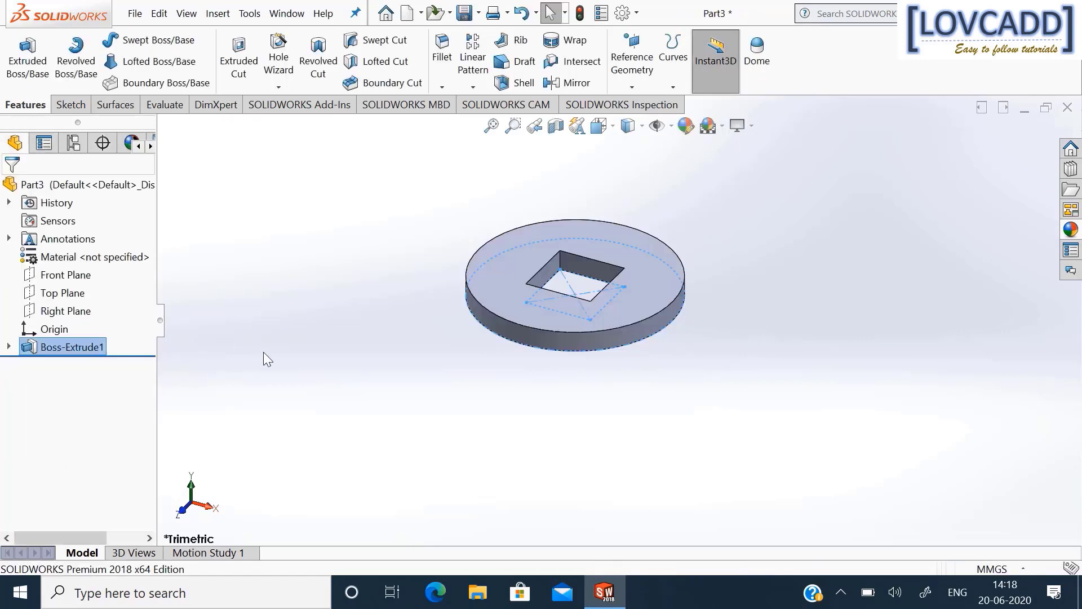
pyautogui.click(311, 329)
pyautogui.moveTo(335, 347); pyautogui.dragTo(316, 408, button='middle')
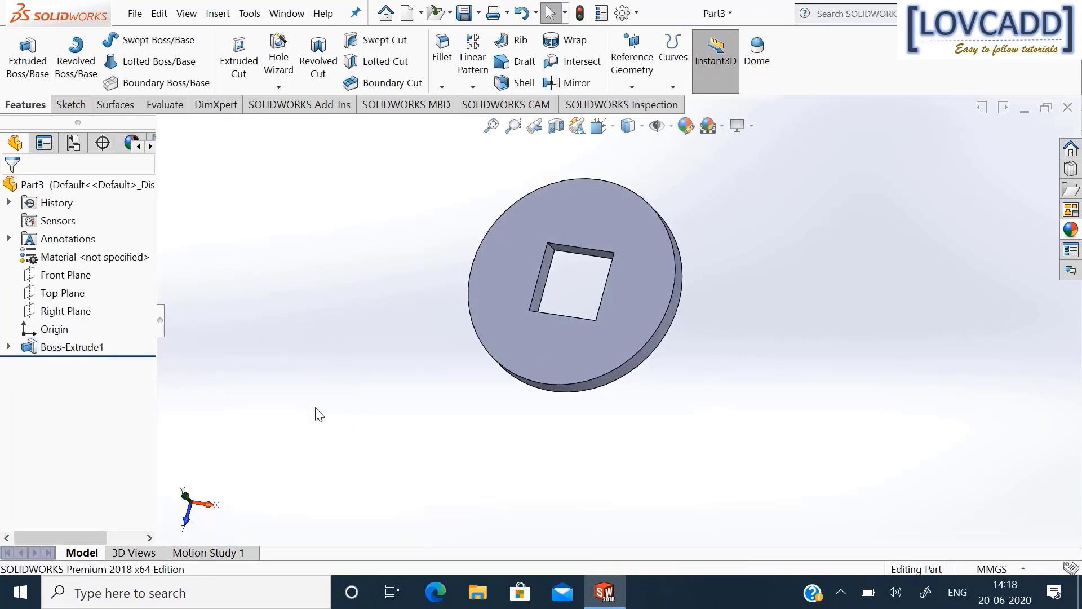
pyautogui.click(478, 12)
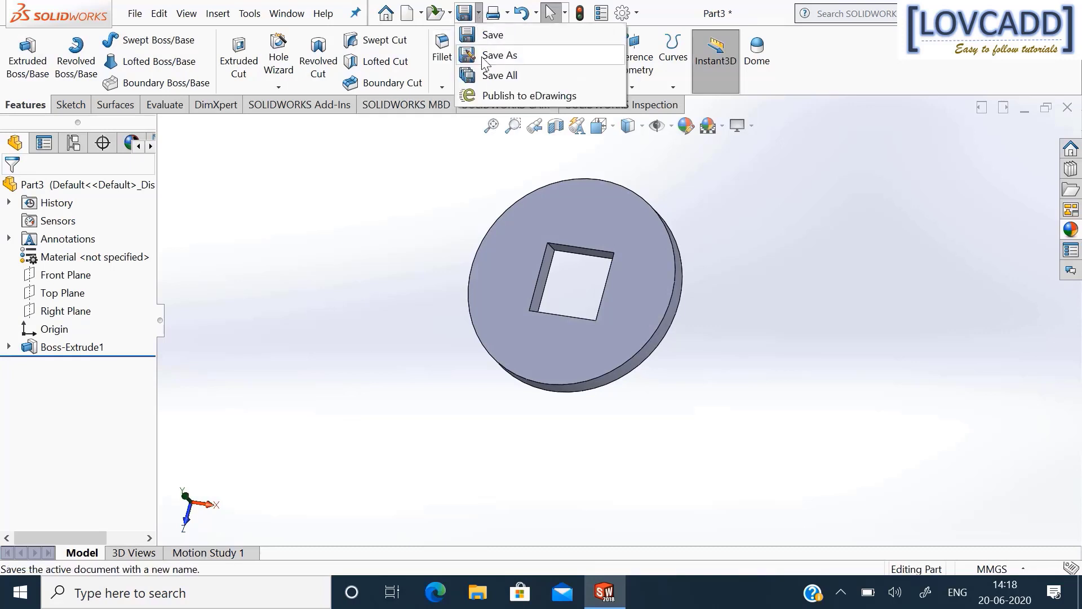
pyautogui.click(486, 55)
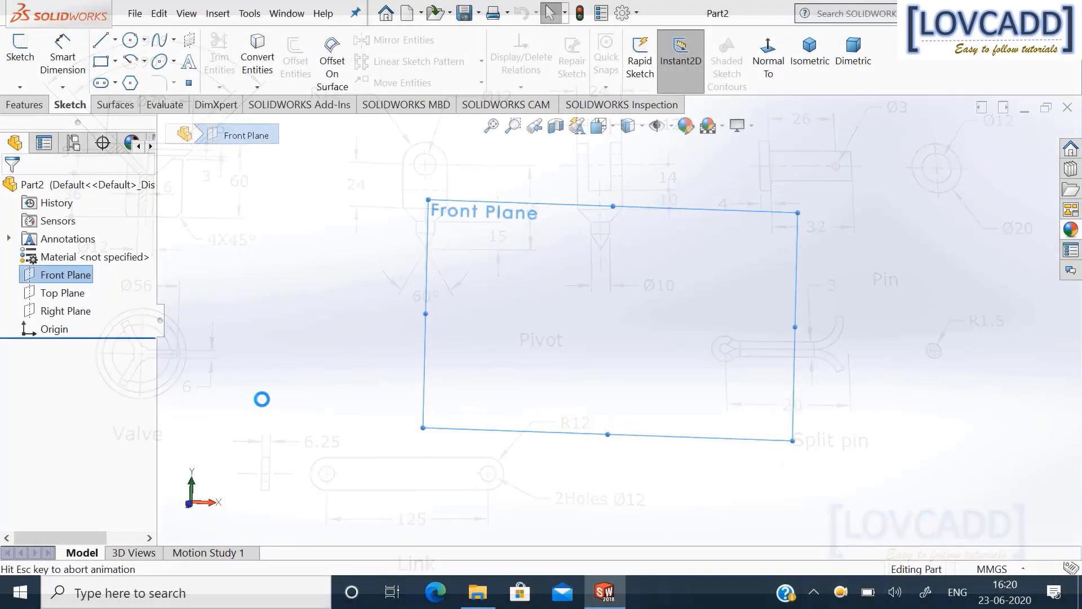
# Start a sketch on the Front Plane and draw a vertical centerline about 80 mm long upward from the origin.
pyautogui.click(279, 406)
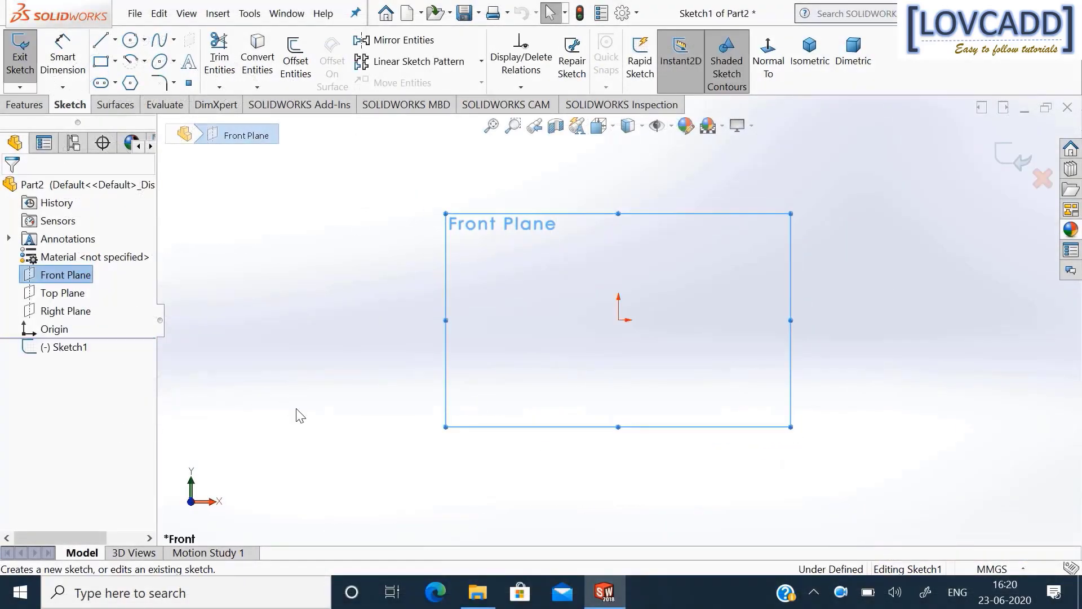
pyautogui.click(115, 41)
pyautogui.click(138, 84)
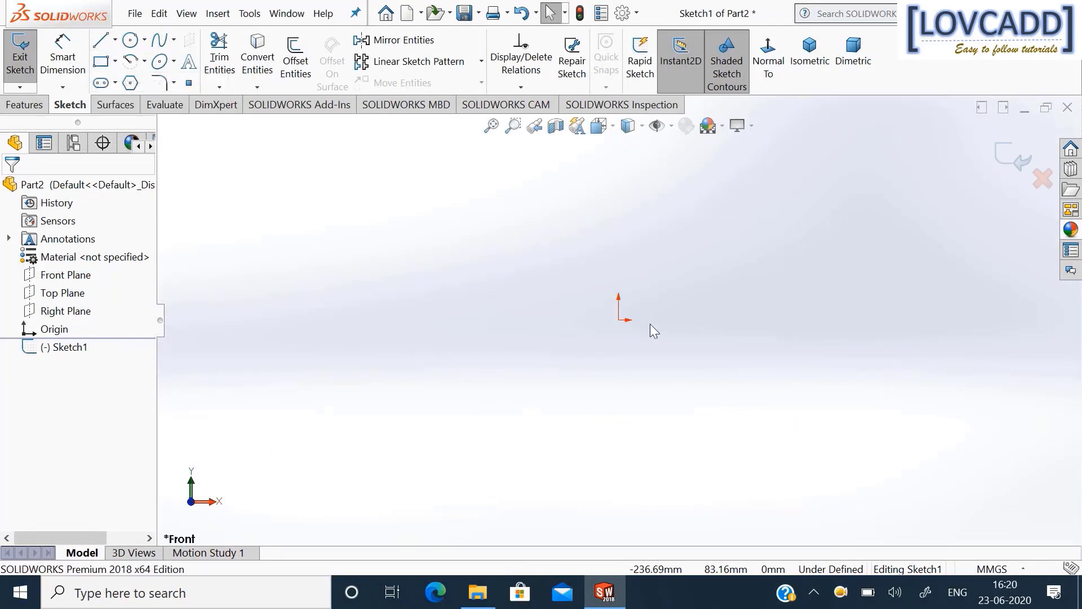
pyautogui.click(618, 319)
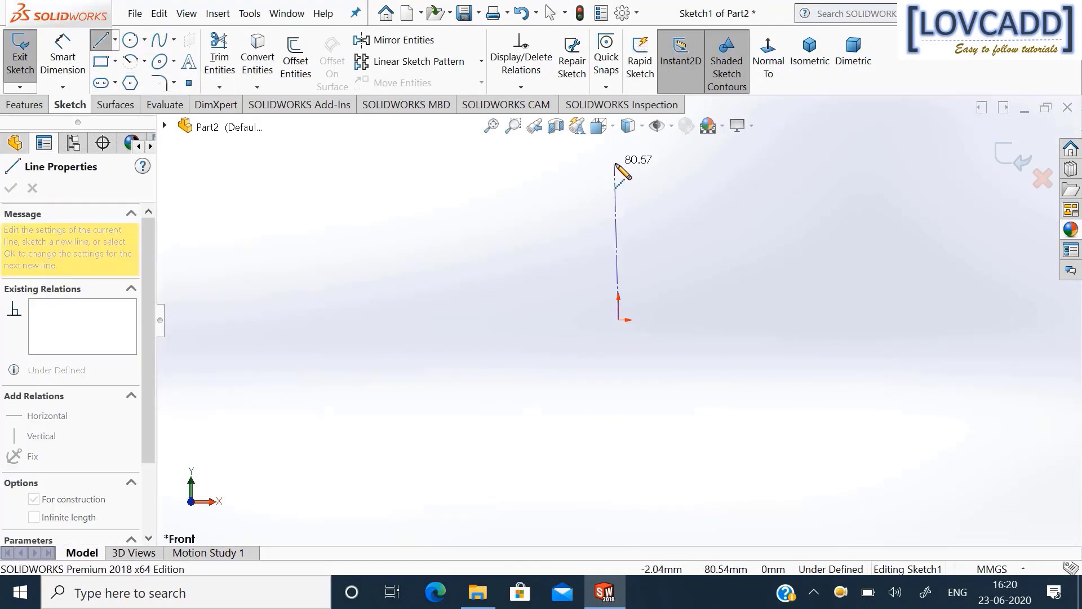
pyautogui.click(618, 162)
pyautogui.rightClick(620, 163)
pyautogui.click(642, 176)
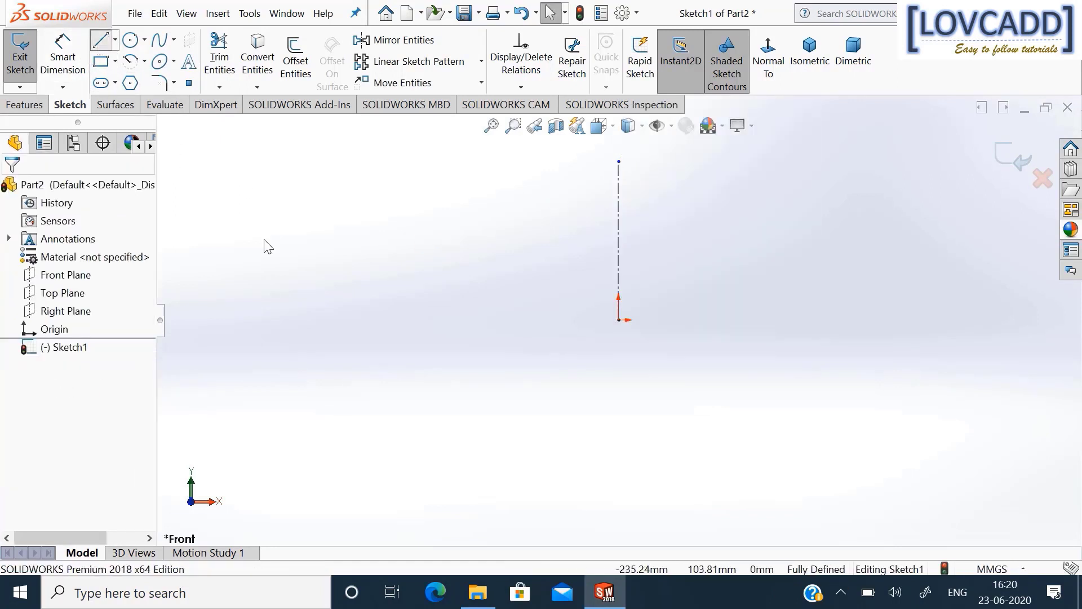
# Sketch a closed nine-line bent profile from the origin, left of the centerline, about 64 mm wide and 61 mm high.
pyautogui.click(618, 320)
pyautogui.click(618, 248)
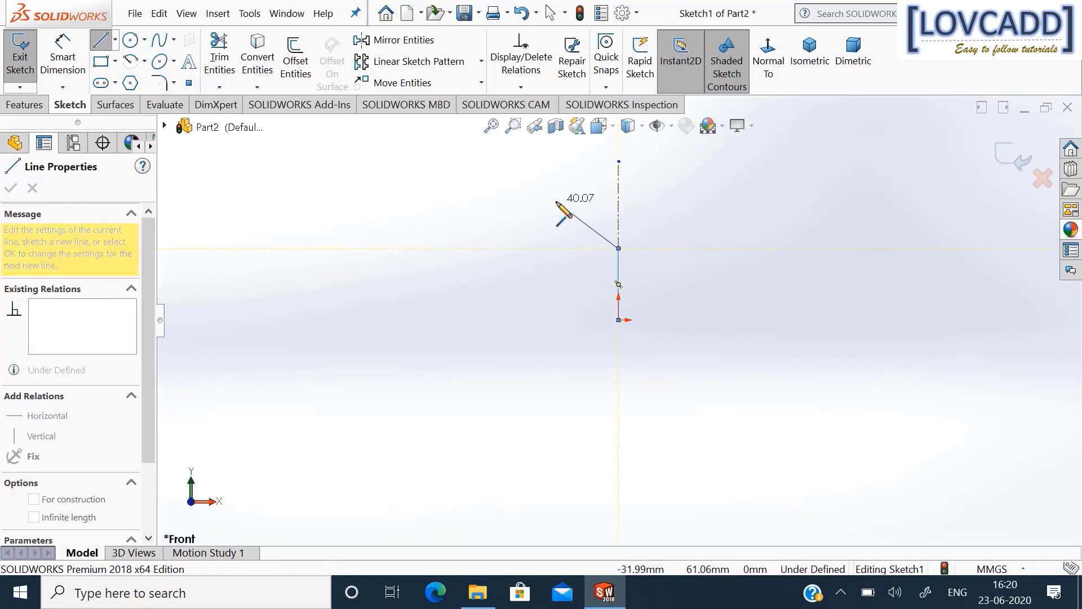
pyautogui.click(556, 201)
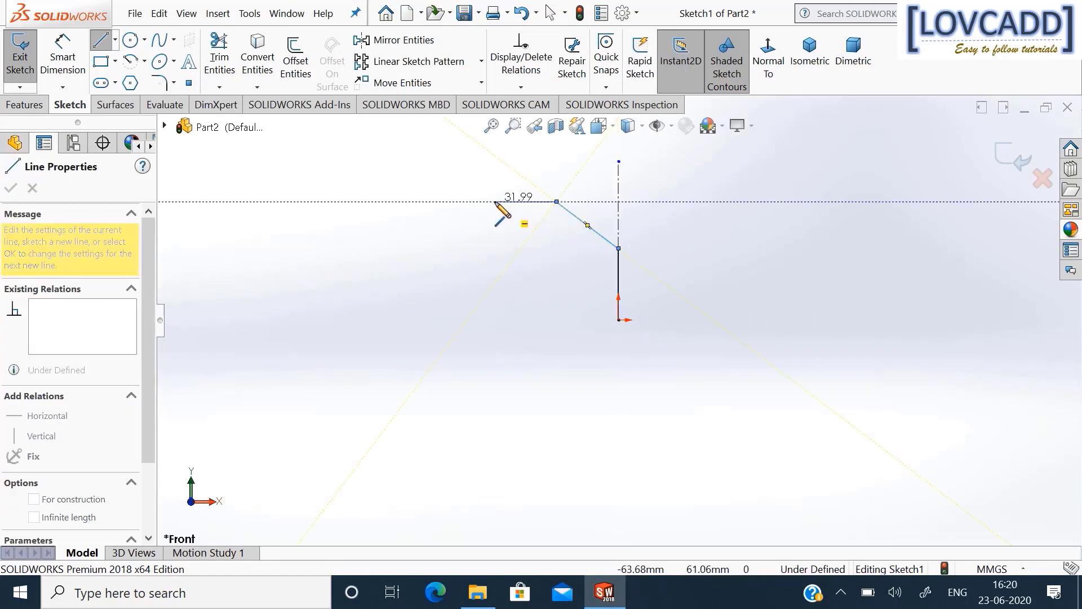
pyautogui.click(495, 201)
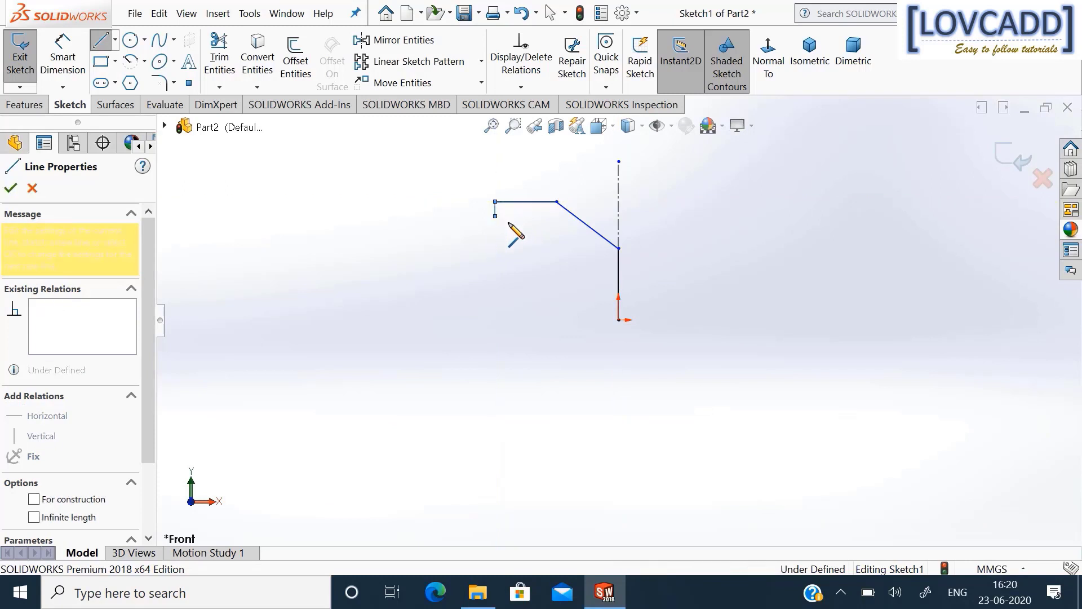
pyautogui.click(495, 216)
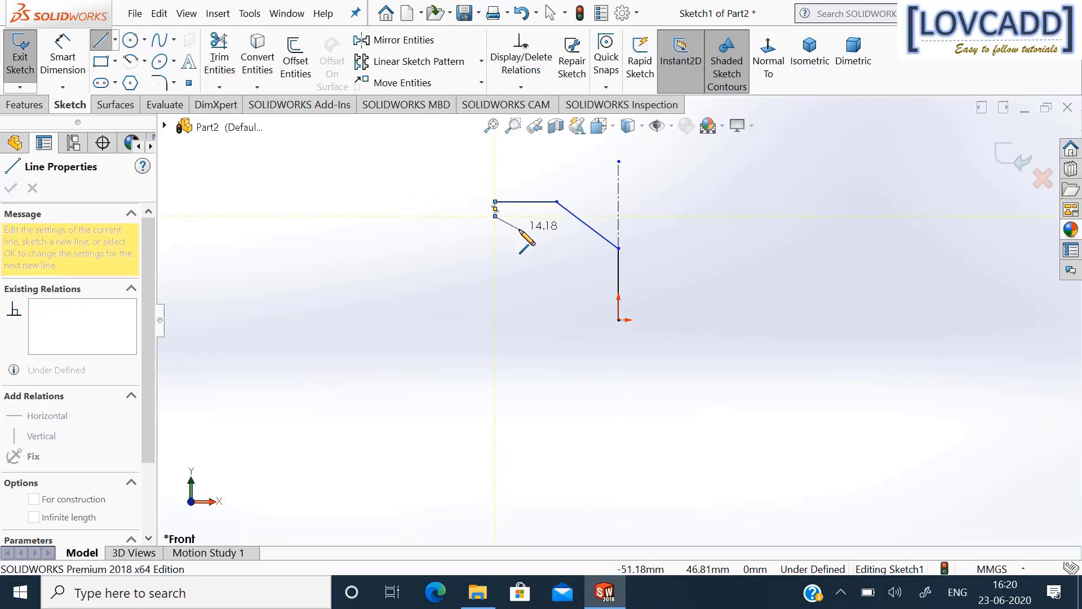
pyautogui.click(519, 229)
pyautogui.click(548, 229)
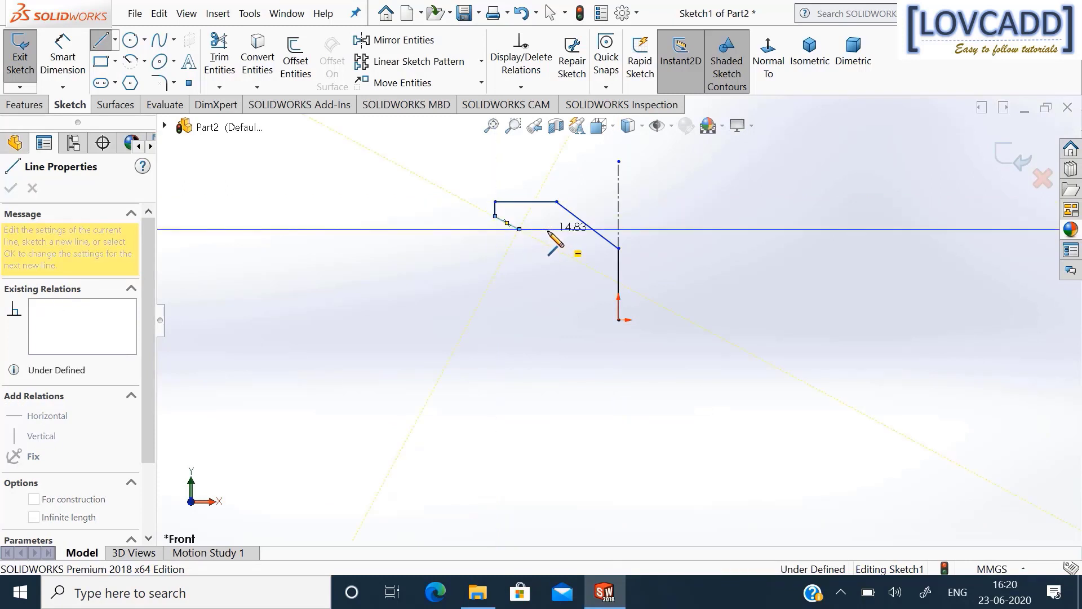
pyautogui.click(601, 270)
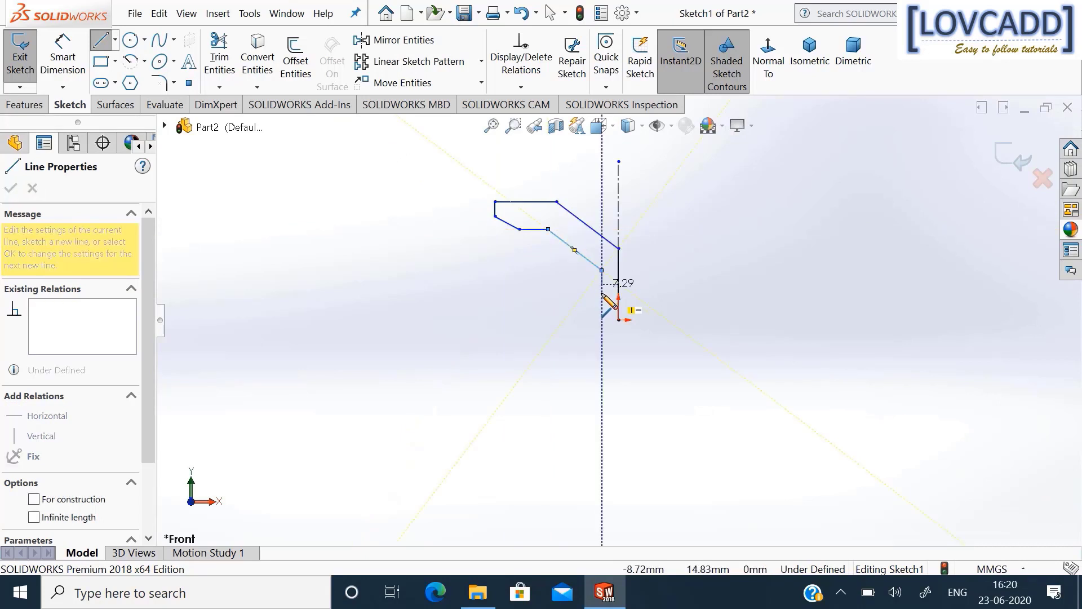
pyautogui.click(602, 320)
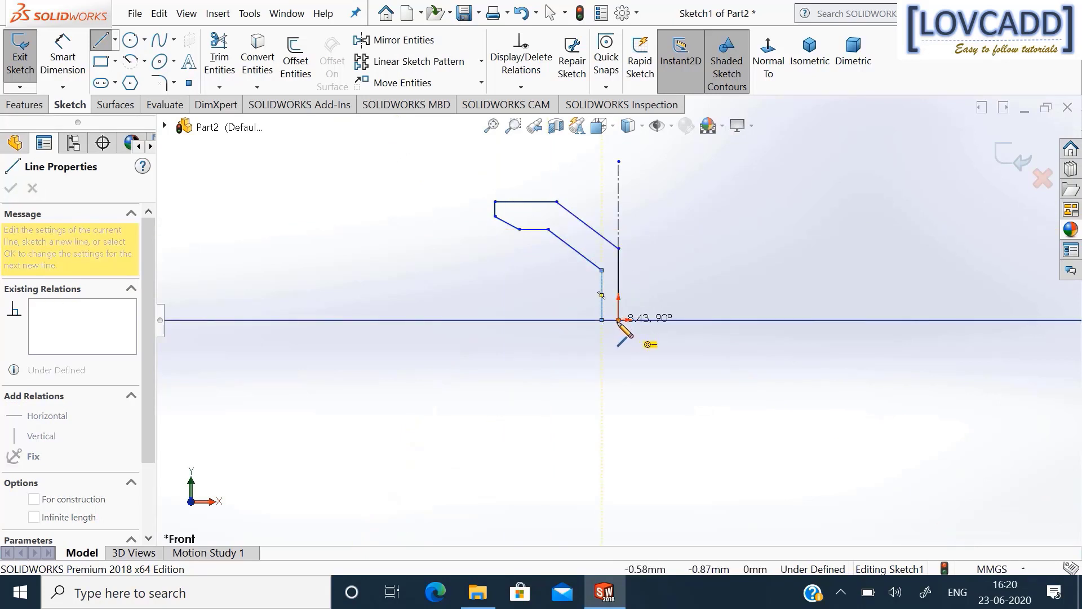
pyautogui.click(618, 319)
pyautogui.rightClick(620, 325)
pyautogui.click(631, 331)
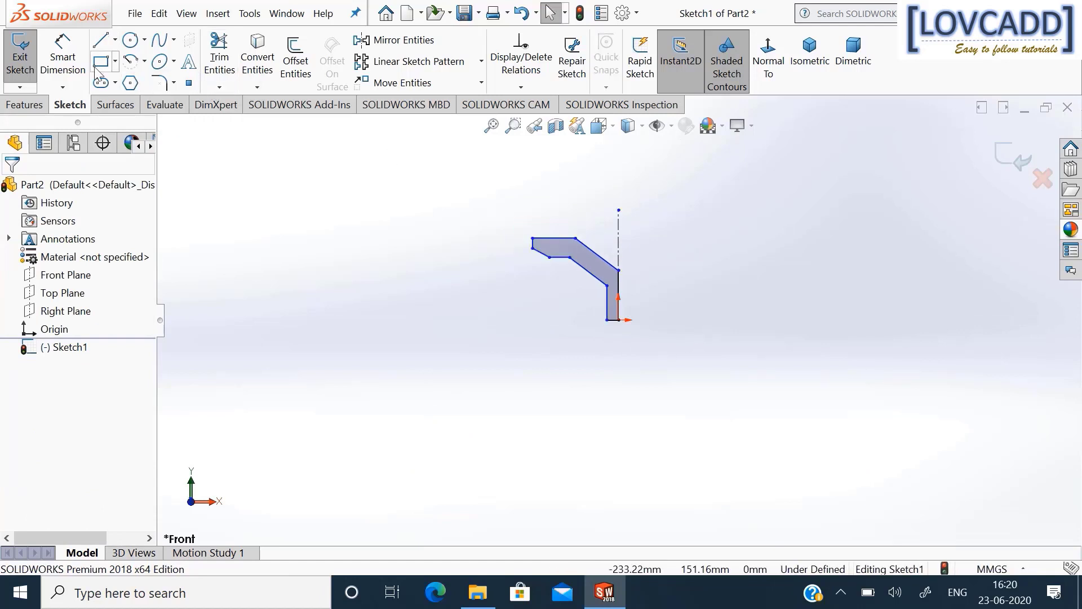
# Dimension the profile's bottom edge to 6 mm and its vertical edge on the centerline to 36 mm.
pyautogui.click(62, 65)
pyautogui.scroll(-3, 695, 279)
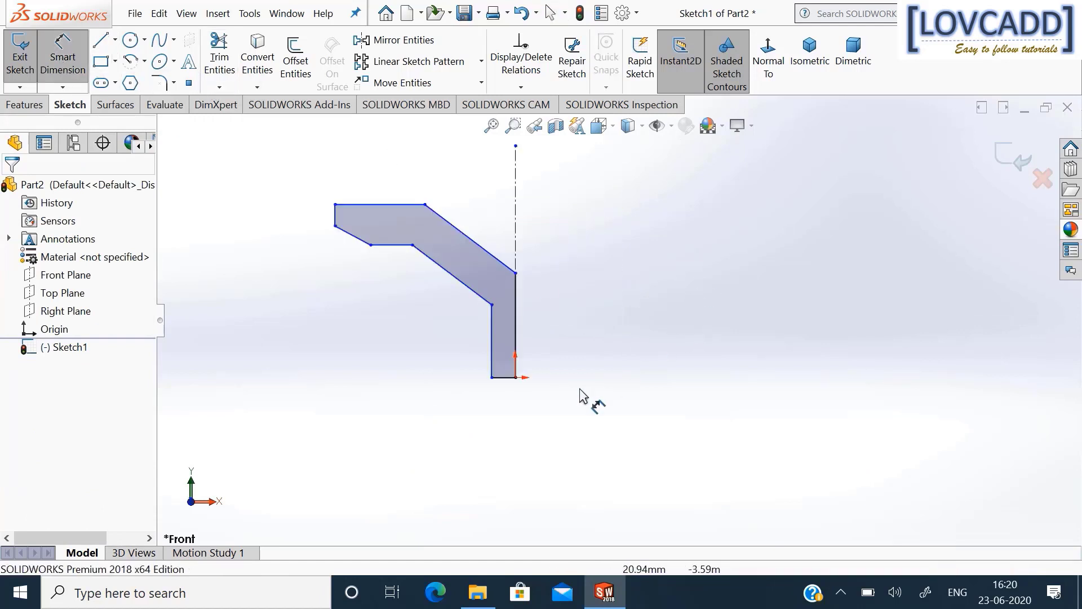
pyautogui.click(504, 378)
pyautogui.click(535, 413)
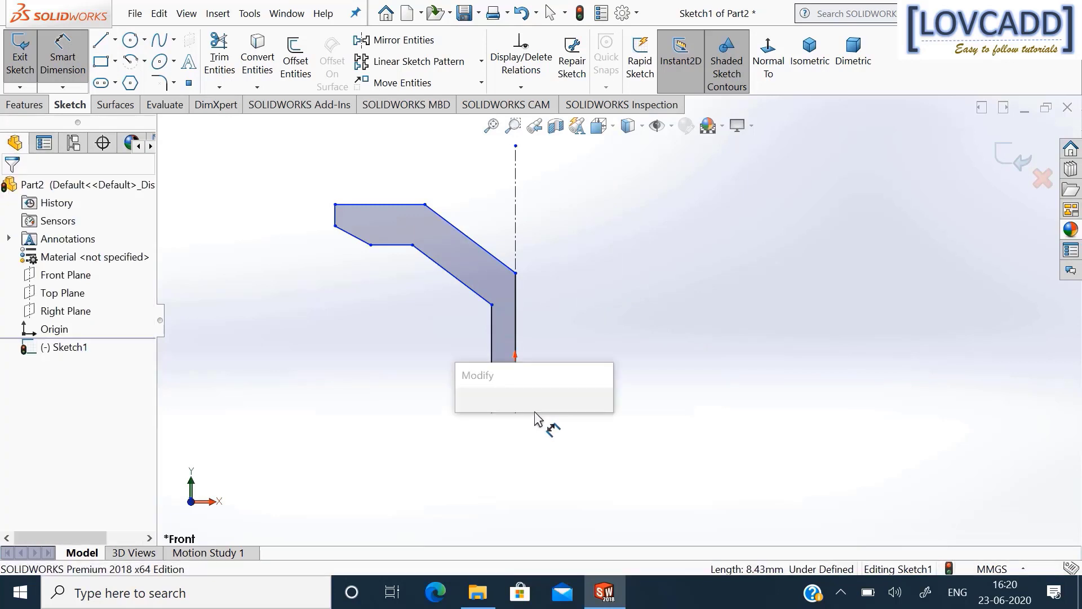
pyautogui.write('6')
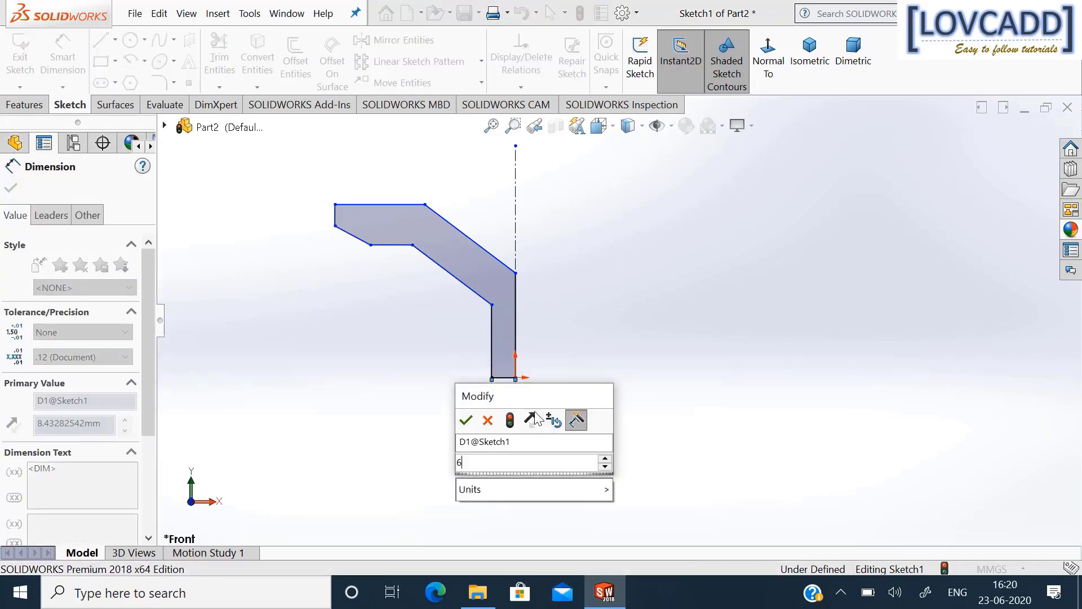
pyautogui.press('Return')
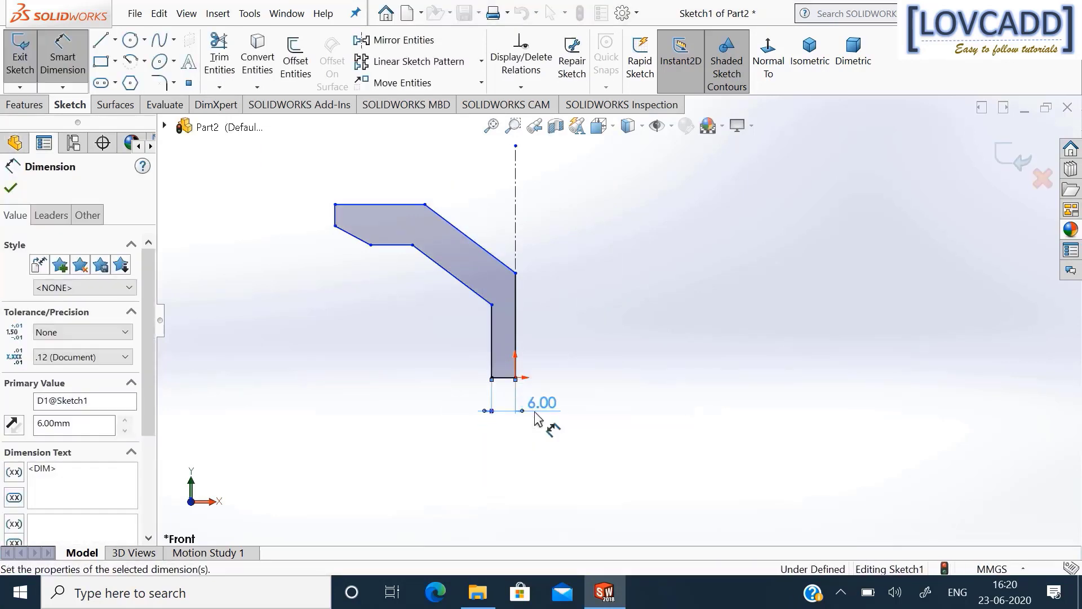
pyautogui.click(516, 317)
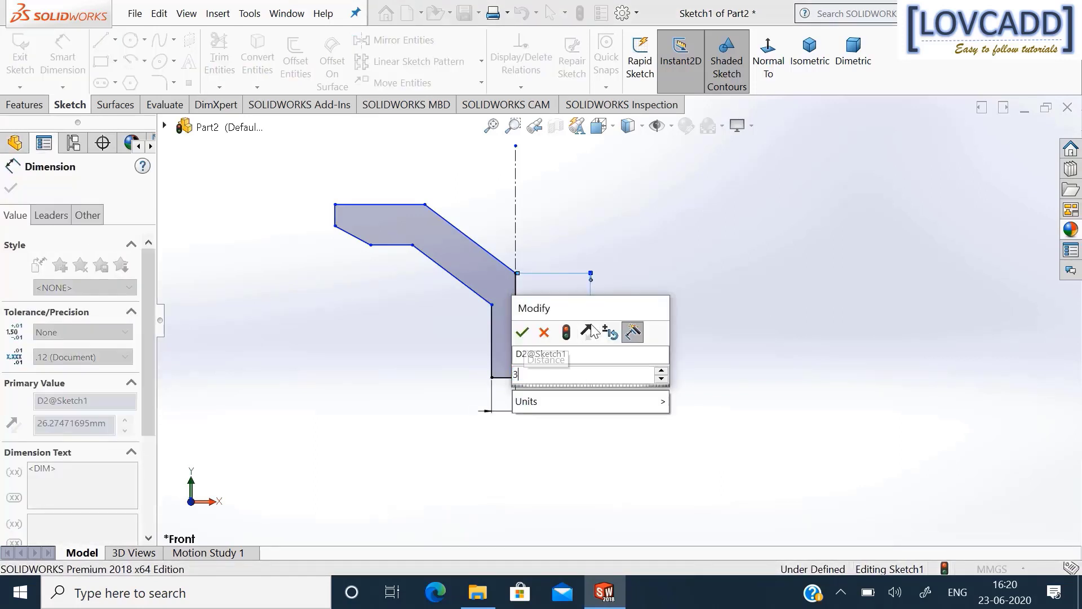
pyautogui.press('Return')
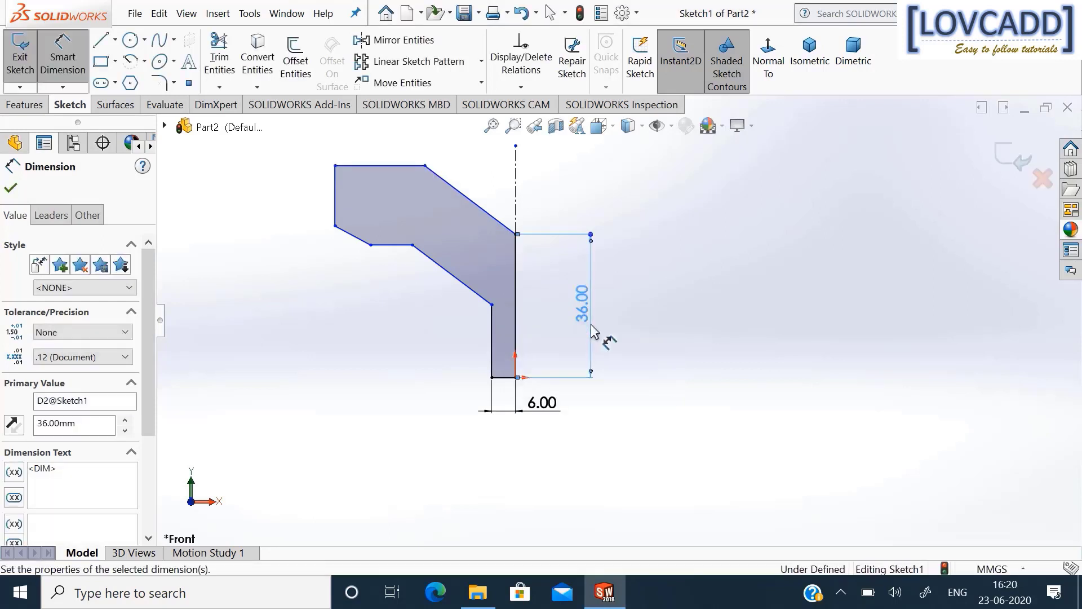
# Set the angle between the centerline and the outer slanted line to 45°.
pyautogui.click(516, 192)
pyautogui.click(477, 200)
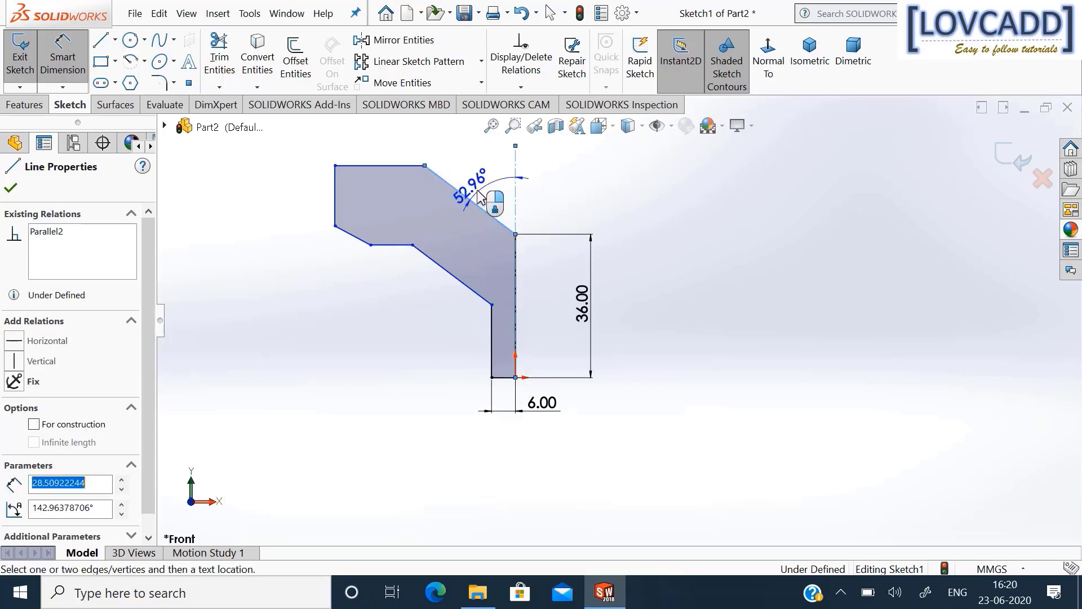
pyautogui.click(482, 168)
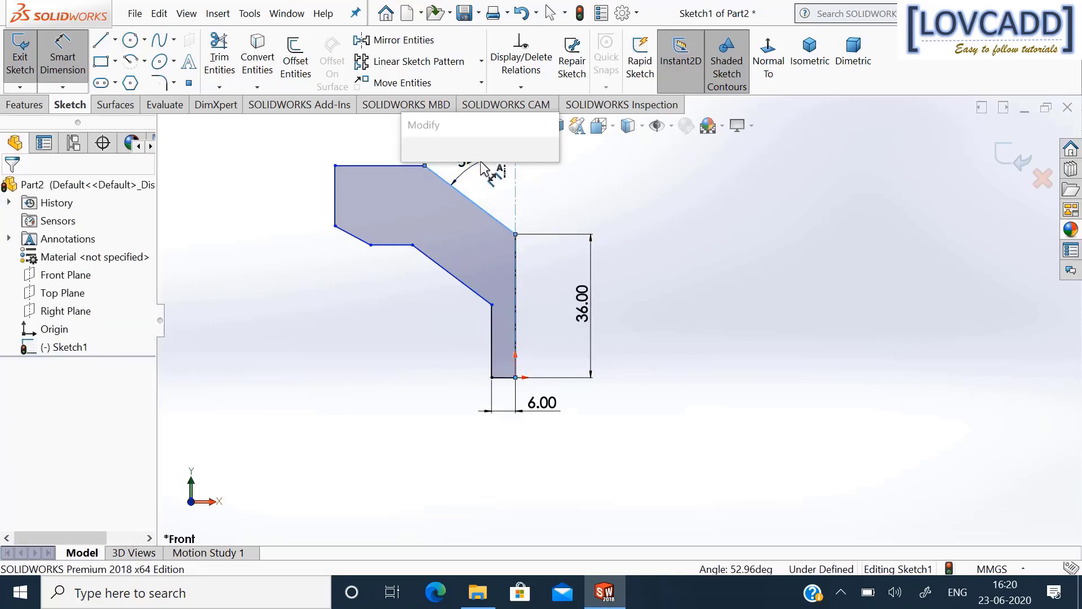
pyautogui.write('45')
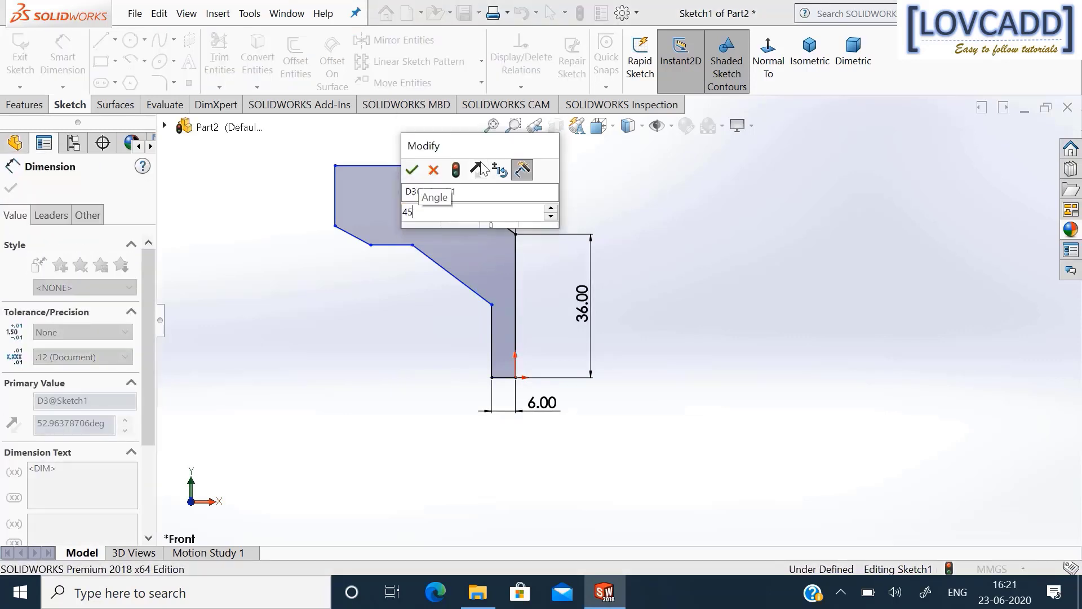
pyautogui.press('Return')
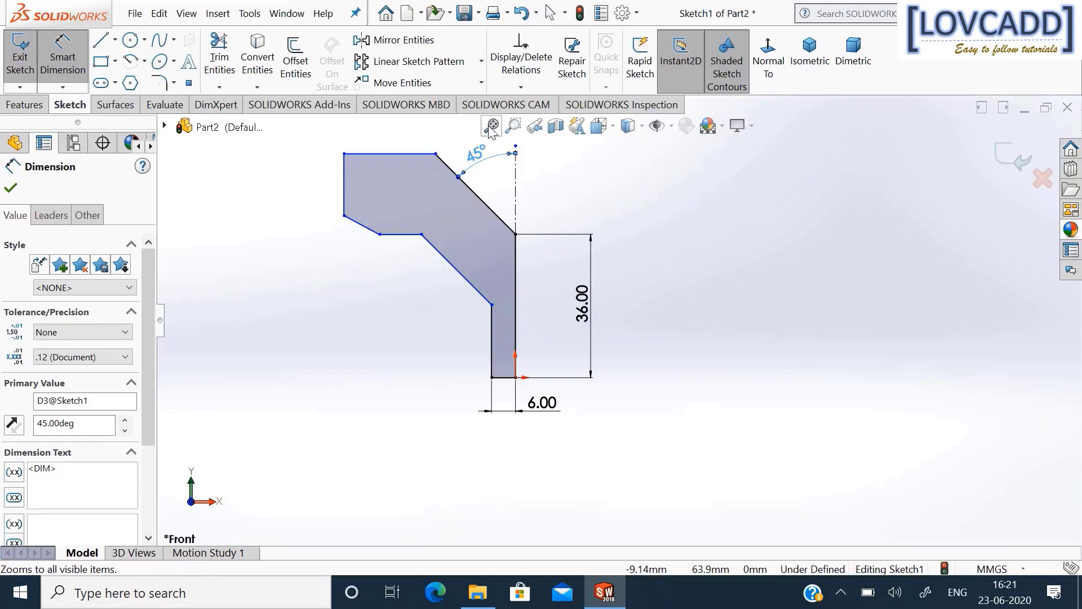
# Dimension the distance from the centerline to the profile's outermost vertical edge as 70/2 (35 mm).
pyautogui.click(490, 128)
pyautogui.scroll(3, 515, 167)
pyautogui.scroll(-3, 571, 221)
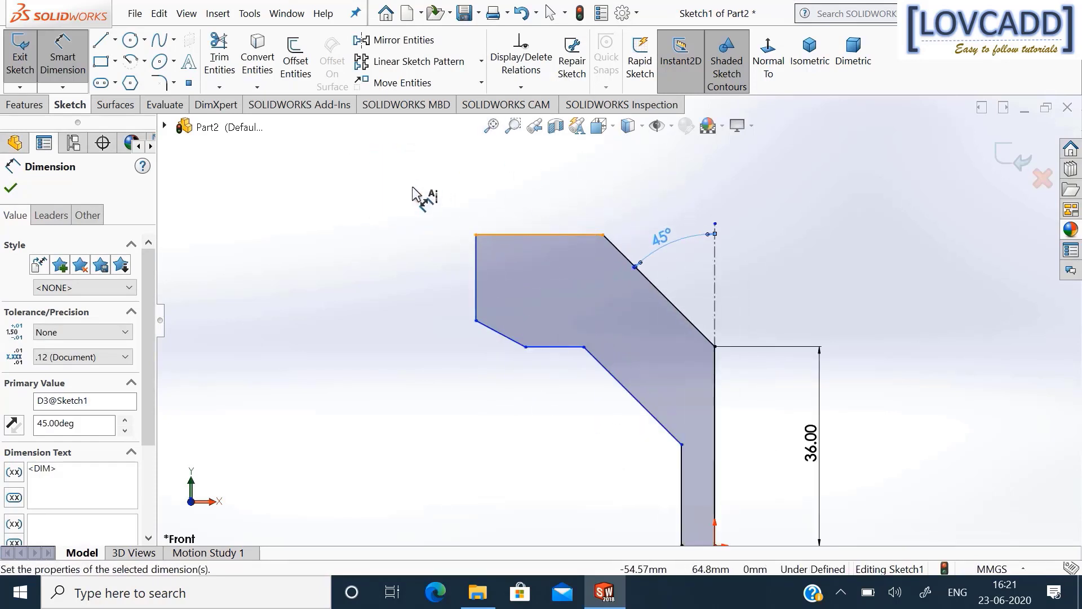
pyautogui.click(715, 274)
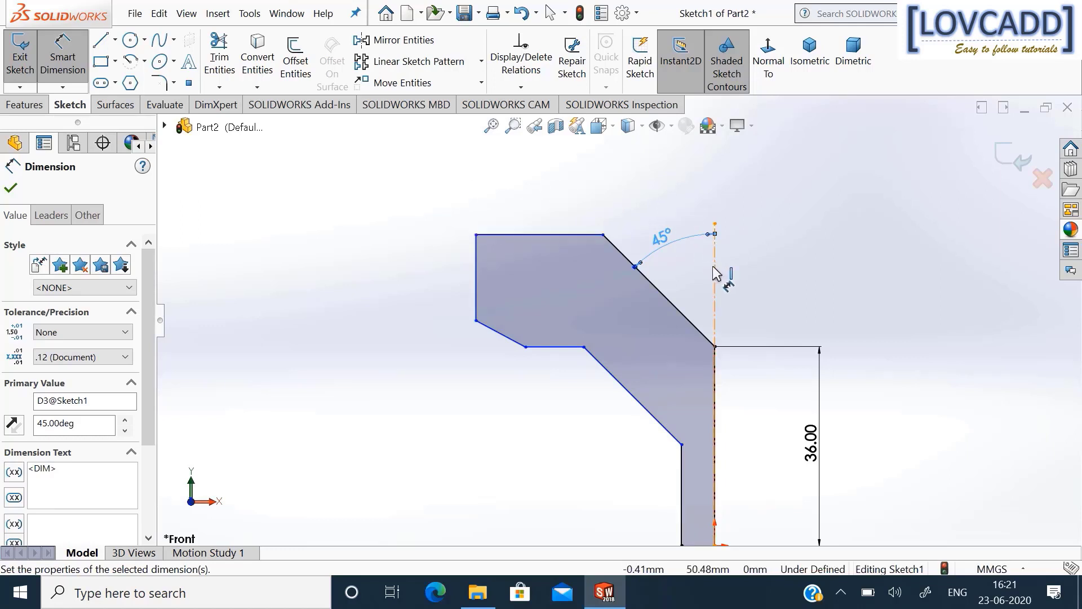
pyautogui.click(476, 258)
pyautogui.click(568, 186)
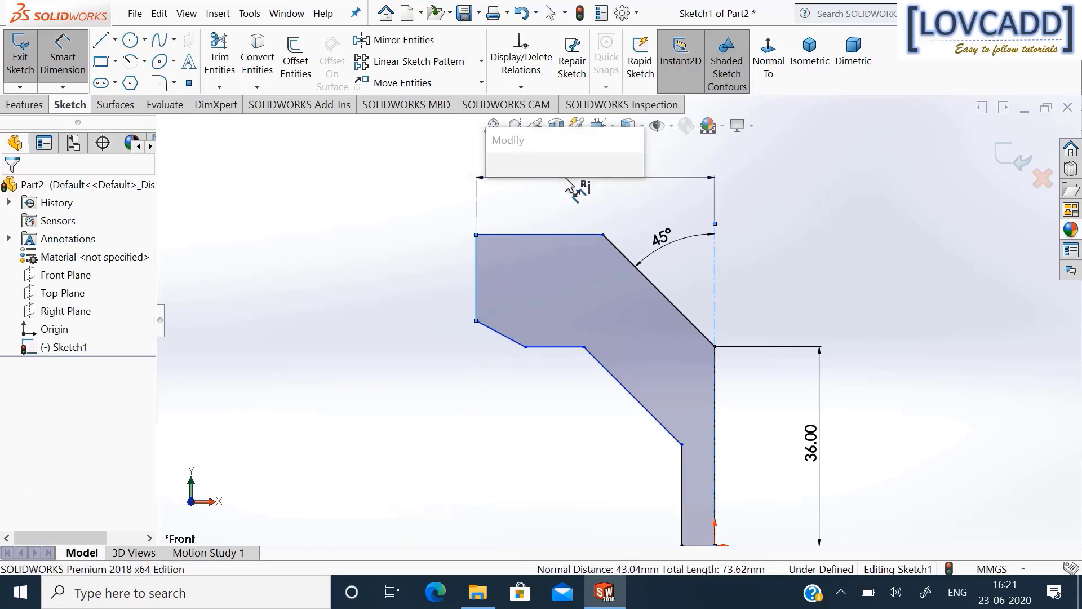
pyautogui.write('70/')
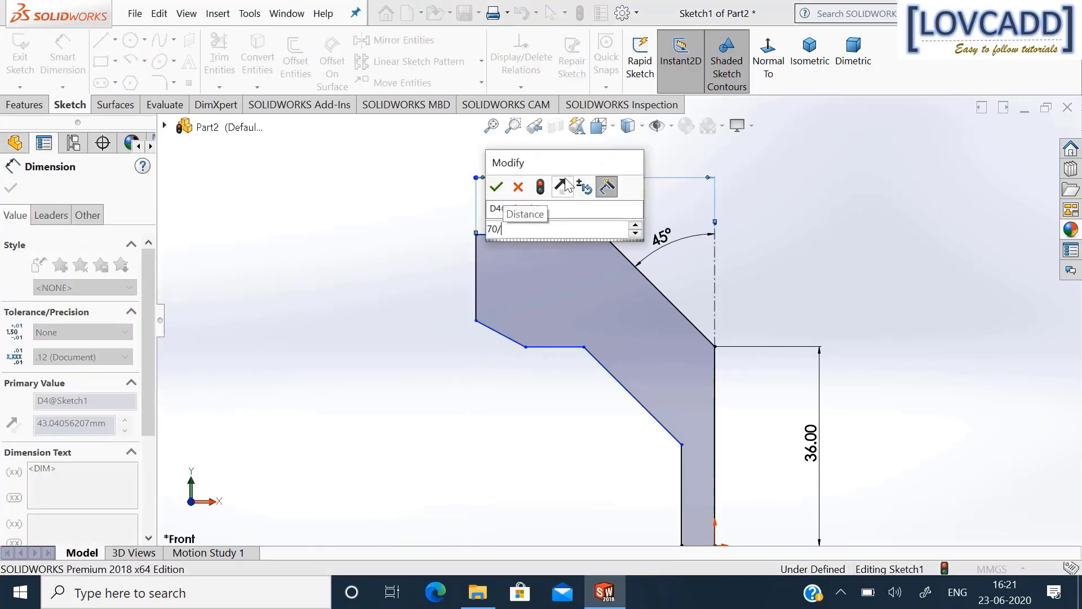
pyautogui.write('2')
pyautogui.press('Return')
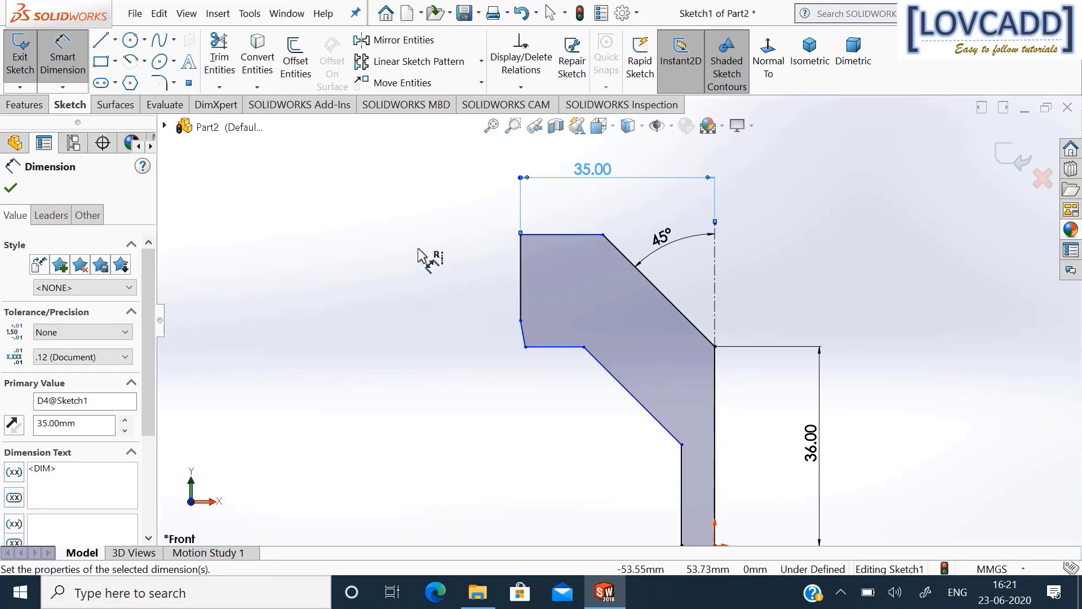
pyautogui.click(11, 190)
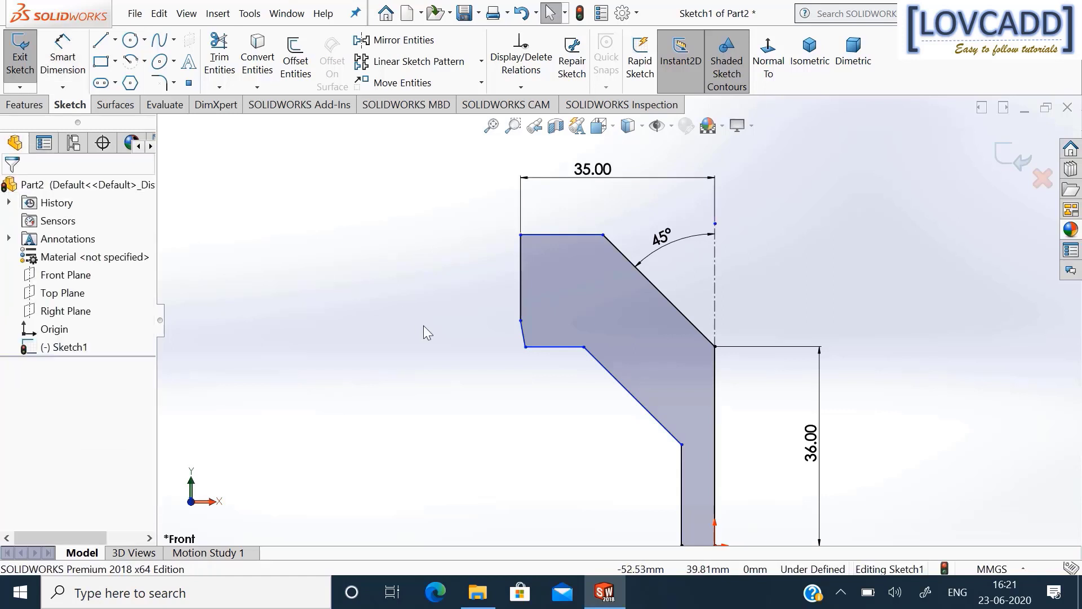
# Make the inner slanted line parallel to the outer slanted line.
pyautogui.click(641, 406)
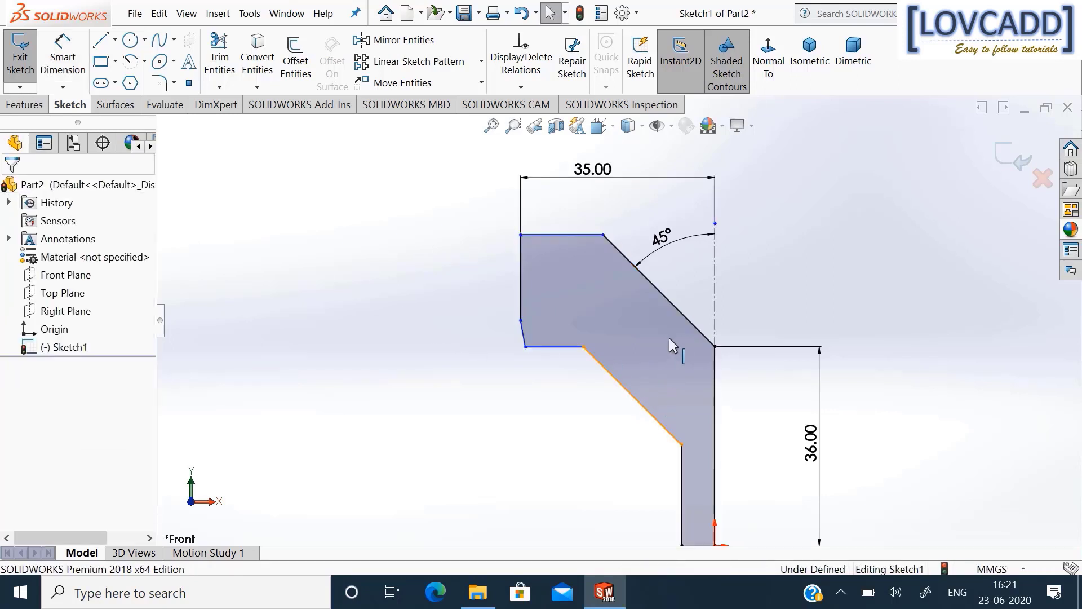
pyautogui.keyDown('ctrl'); pyautogui.click(681, 314); pyautogui.keyUp('ctrl')
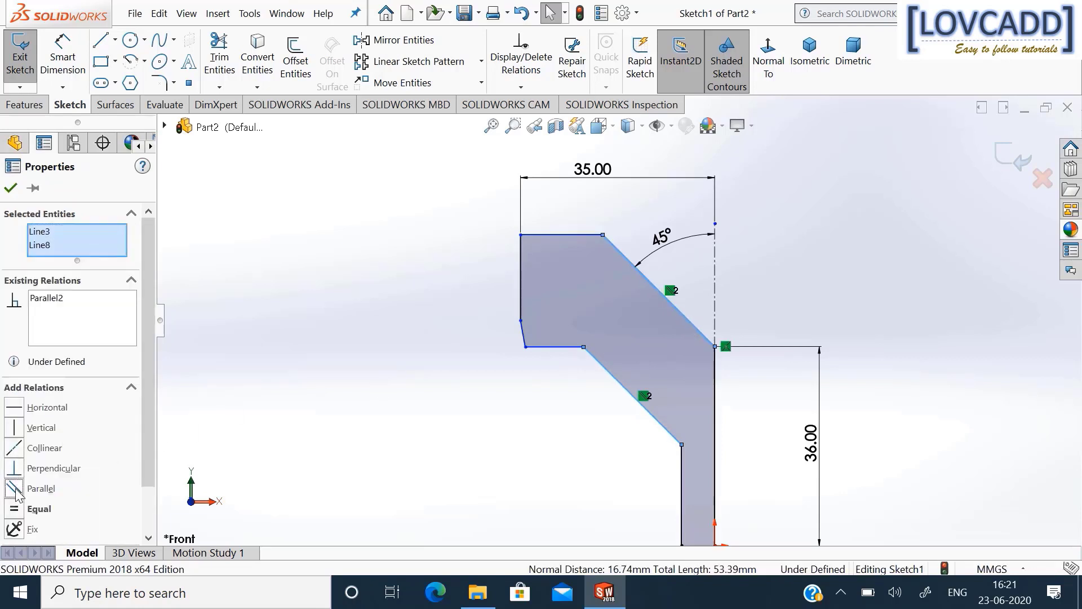
pyautogui.click(11, 190)
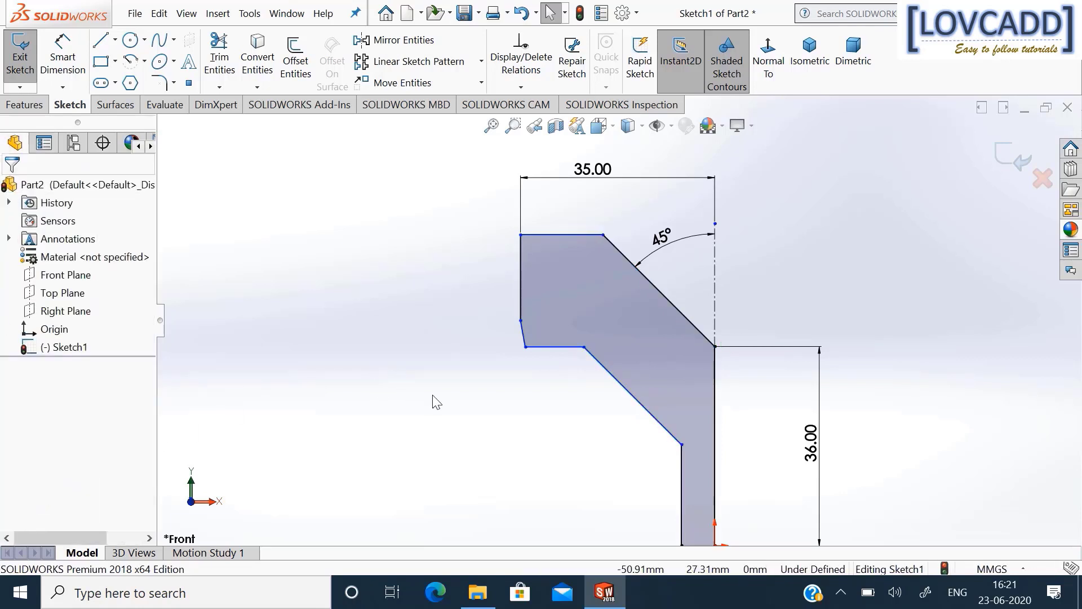
# Dimension the profile's outermost vertical edge to 5 mm.
pyautogui.click(69, 65)
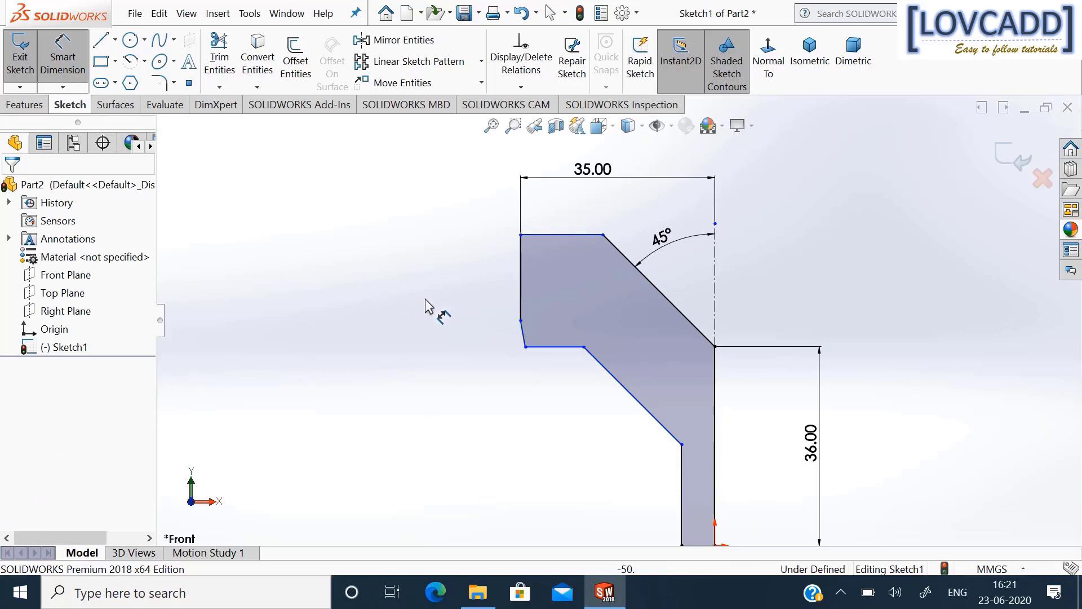
pyautogui.click(509, 270)
pyautogui.click(451, 270)
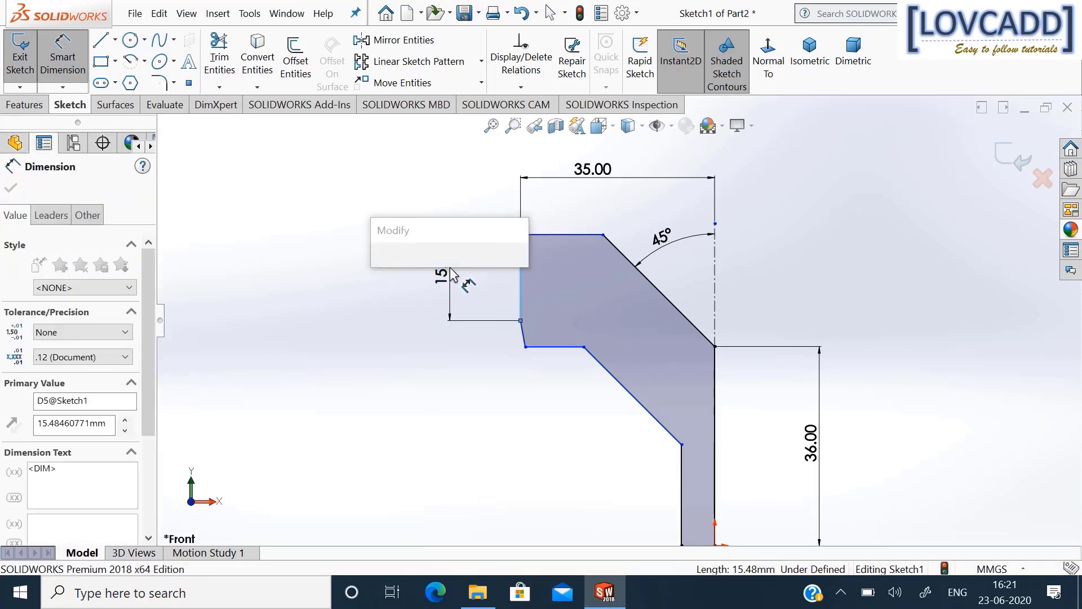
pyautogui.write('5')
pyautogui.press('Return')
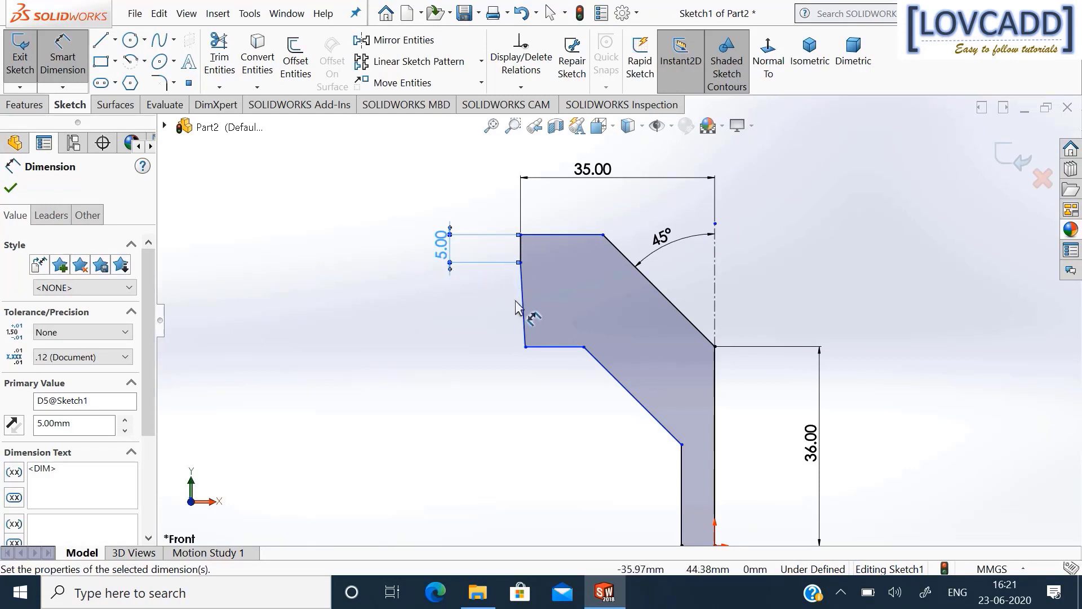
# Dimension the perpendicular distance between the two parallel slanted lines to 6 mm.
pyautogui.click(631, 394)
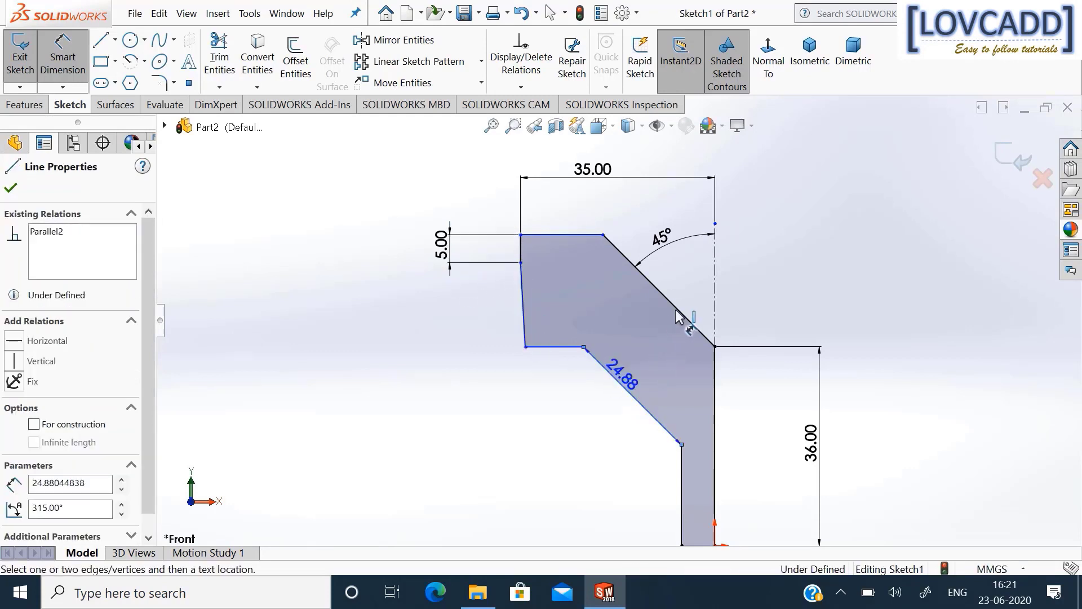
pyautogui.click(674, 305)
pyautogui.click(580, 413)
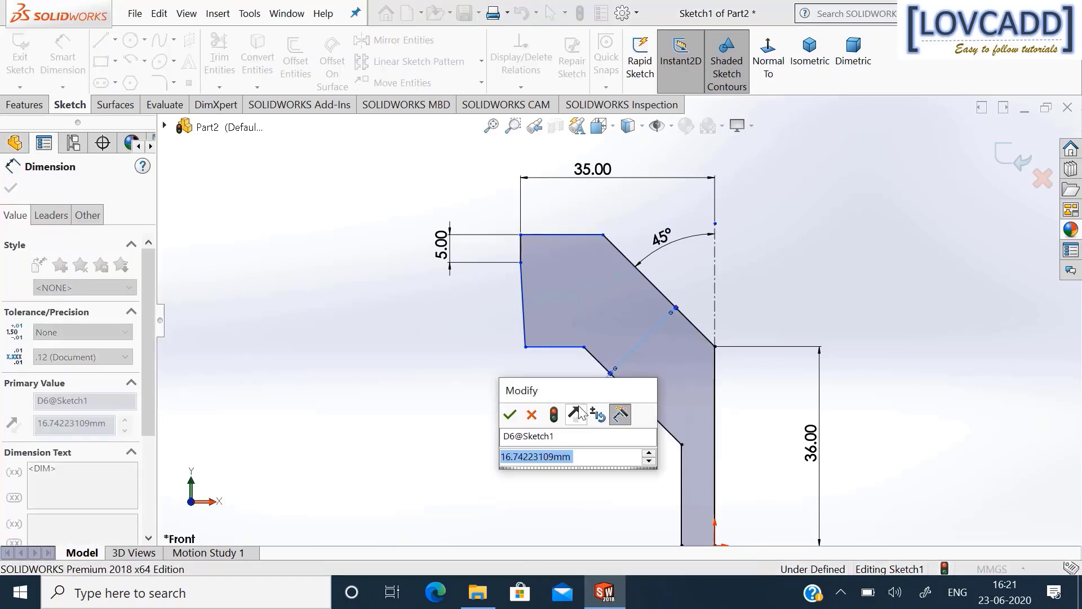
pyautogui.write('6')
pyautogui.press('Return')
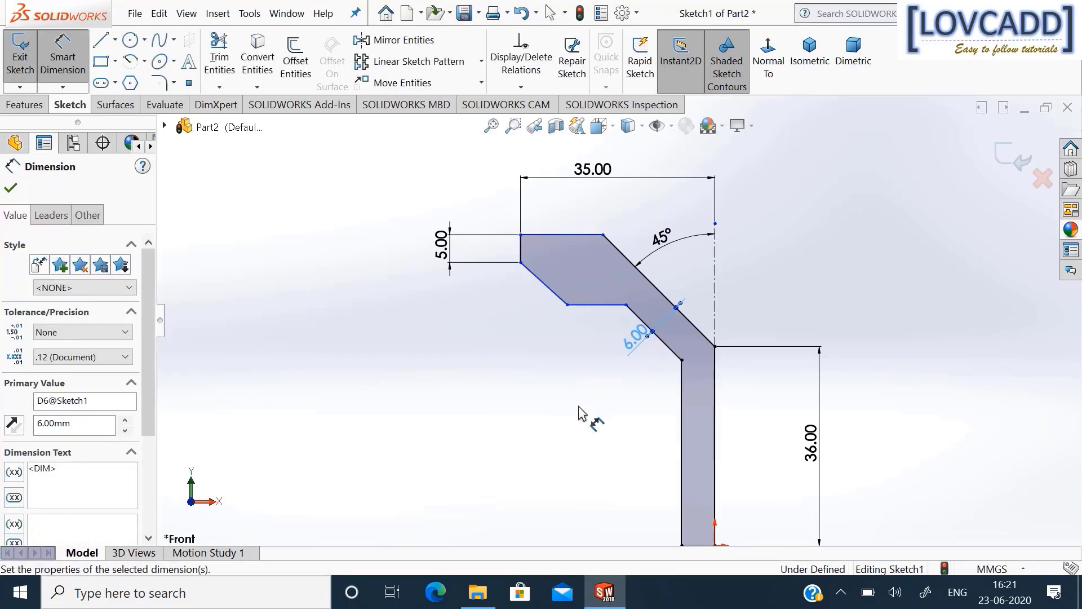
# Dimension the vertical distance between the endpoints of the short slanted edge below the rim to 5 mm.
pyautogui.click(568, 305)
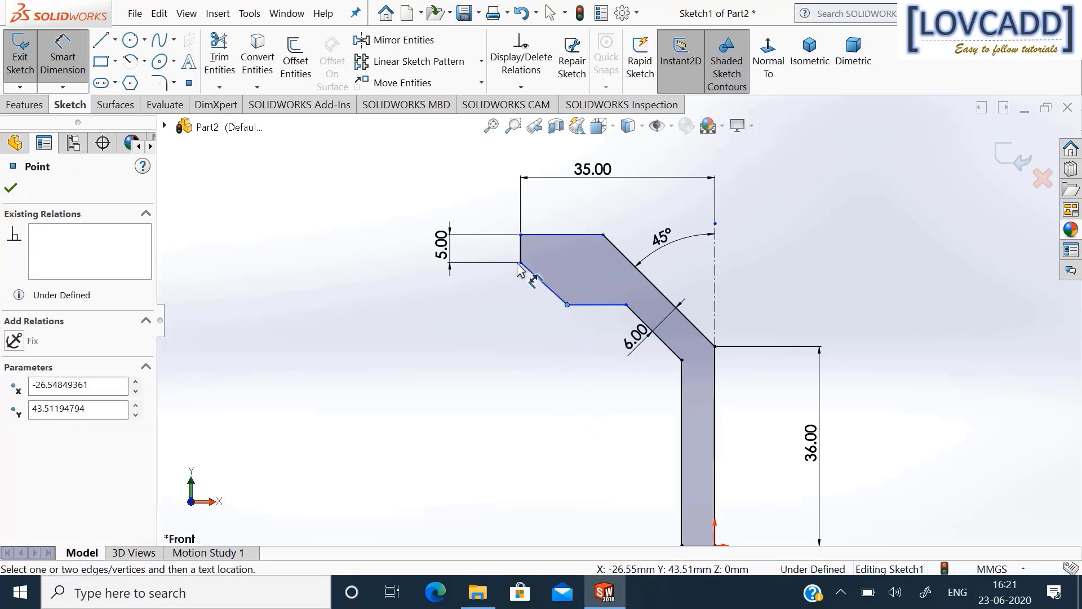
pyautogui.click(521, 263)
pyautogui.click(481, 298)
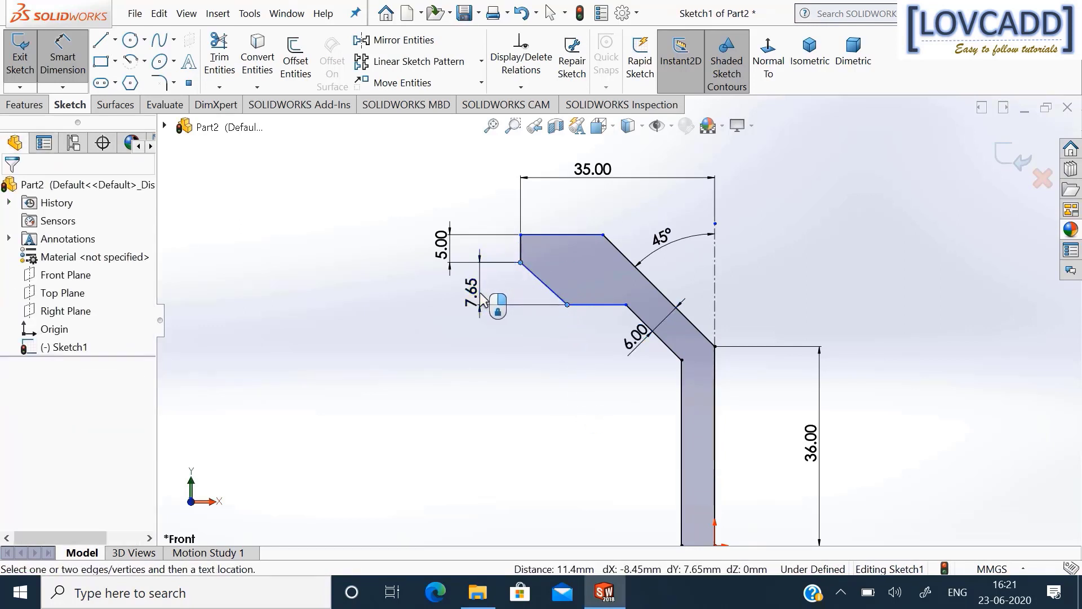
pyautogui.write('5')
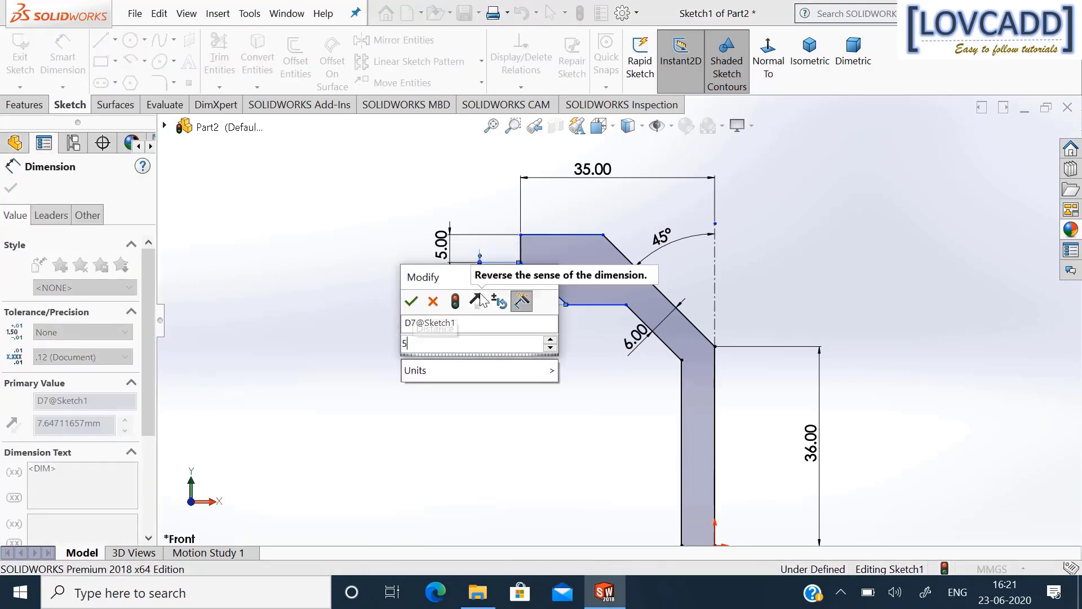
pyautogui.press('Return')
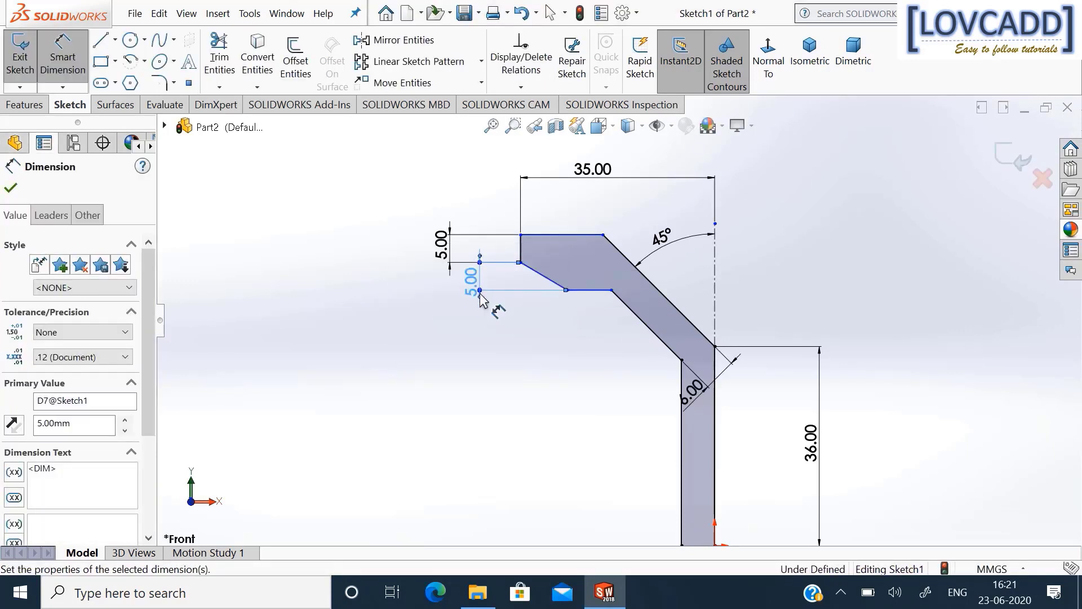
# Dimension the profile's overall height from its bottom edge to its top edge as 60 mm.
pyautogui.scroll(3, 692, 400)
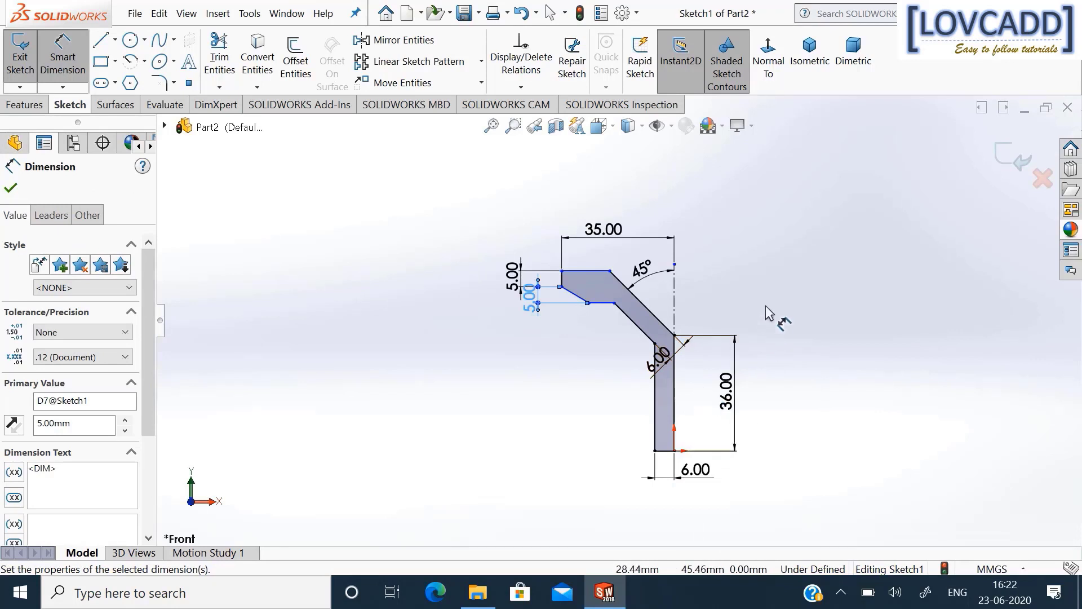
pyautogui.click(593, 272)
pyautogui.click(665, 451)
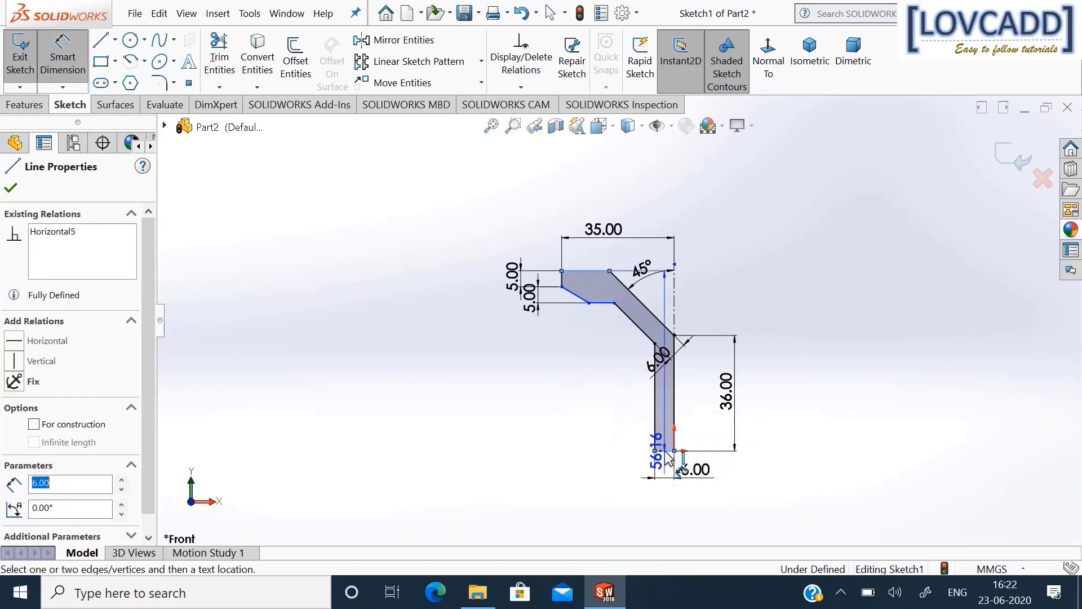
pyautogui.click(781, 375)
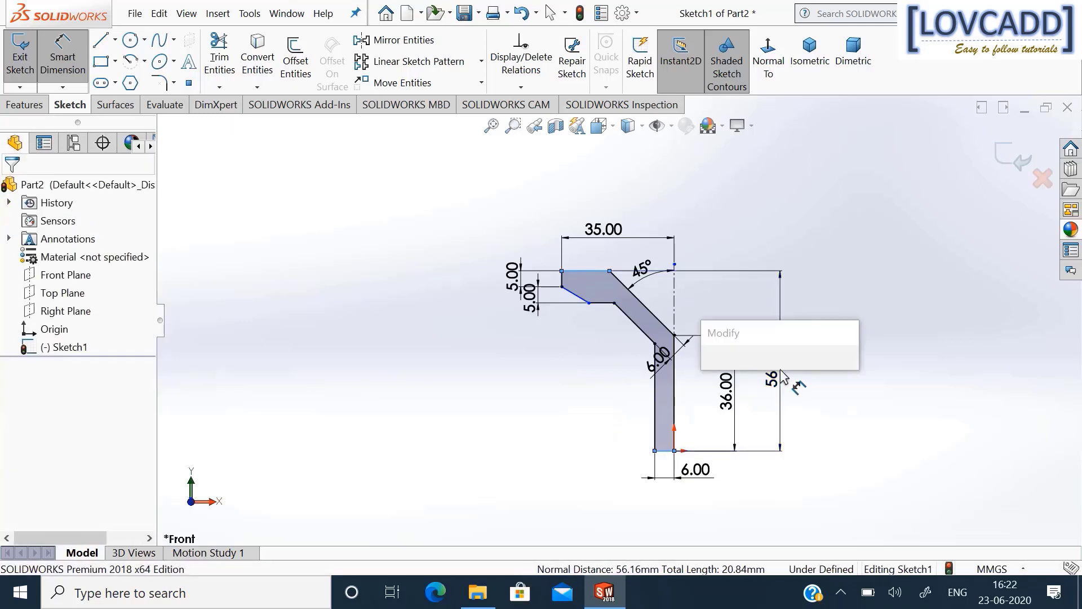
pyautogui.write('60')
pyautogui.press('Return')
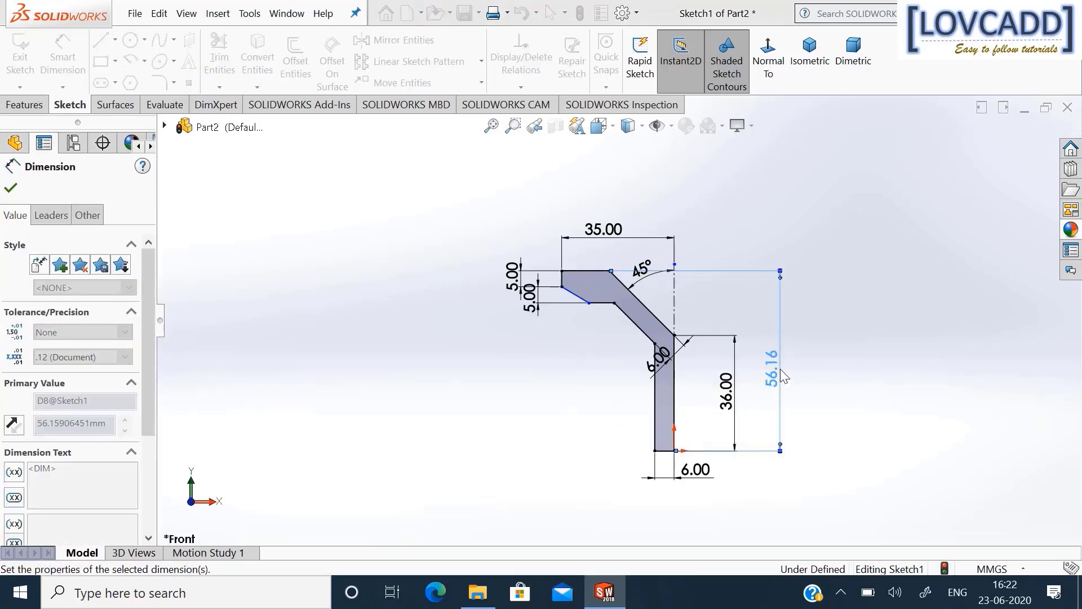
# Set the angle between the centerline and the short slanted edge below the rim to 45°.
pyautogui.click(674, 300)
pyautogui.click(584, 284)
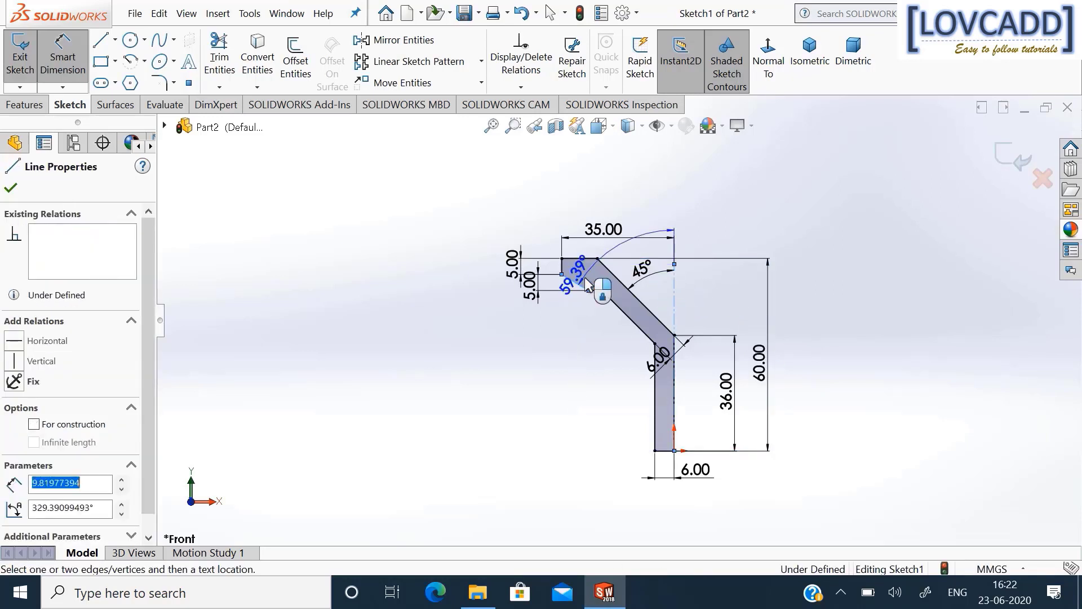
pyautogui.click(589, 214)
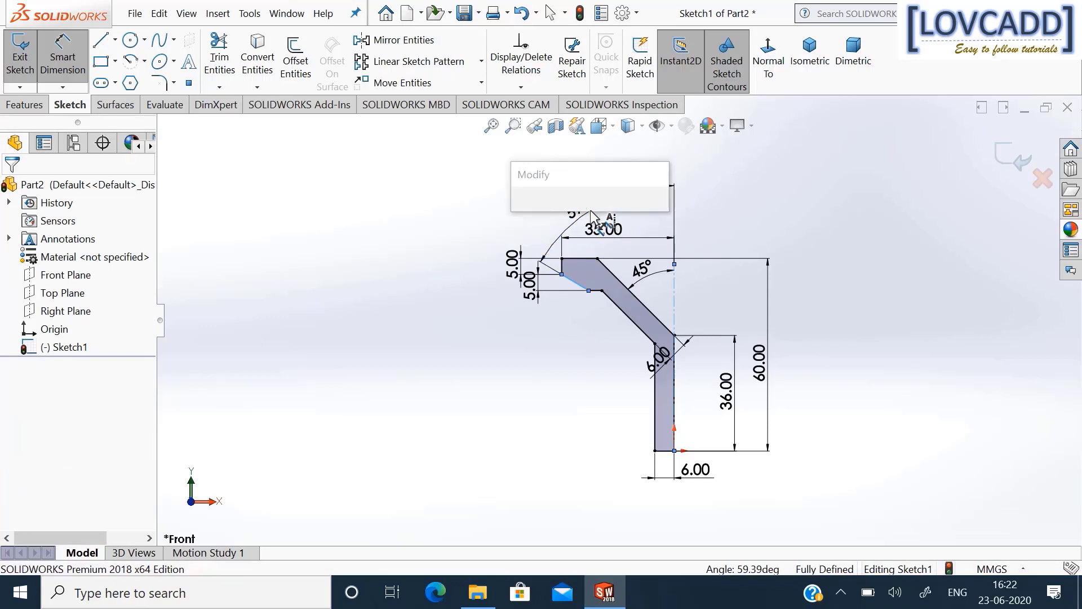
pyautogui.press('Return')
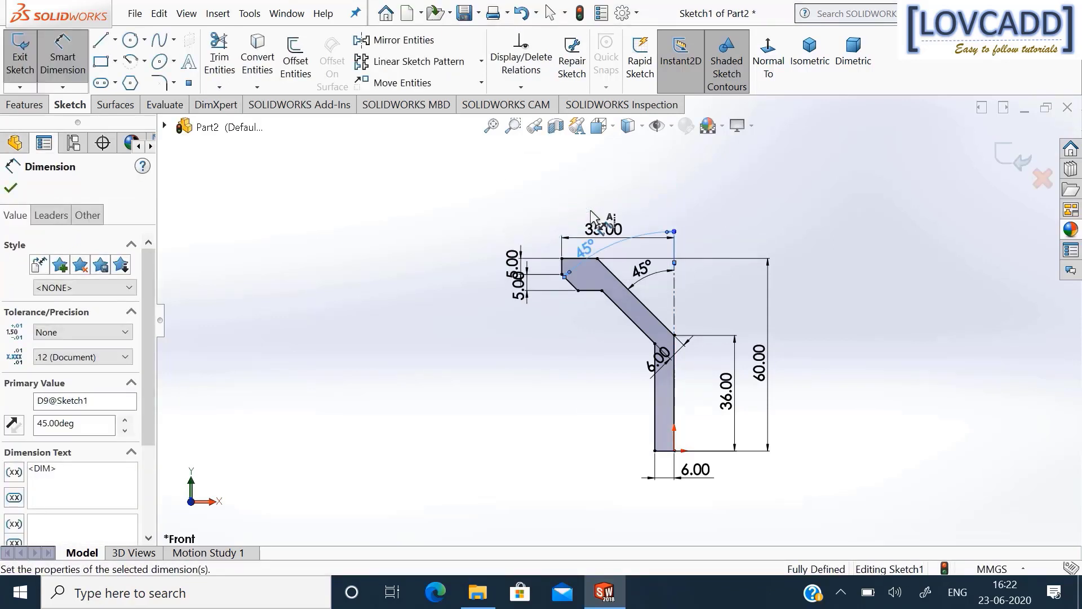
pyautogui.press('Escape')
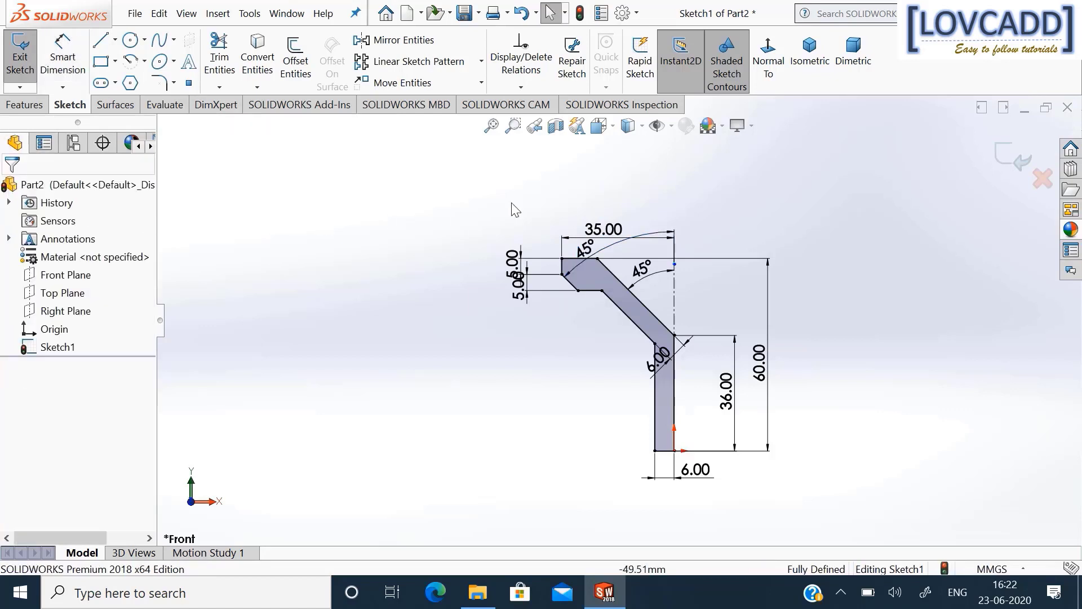
# Reposition the rim's 5 mm, the 35 mm, the rim's 45° and the slanted 6 mm dimensions clear of the profile so they do not overlap.
pyautogui.scroll(-2, 518, 209)
pyautogui.moveTo(519, 307); pyautogui.dragTo(482, 300)
pyautogui.scroll(1, 566, 240)
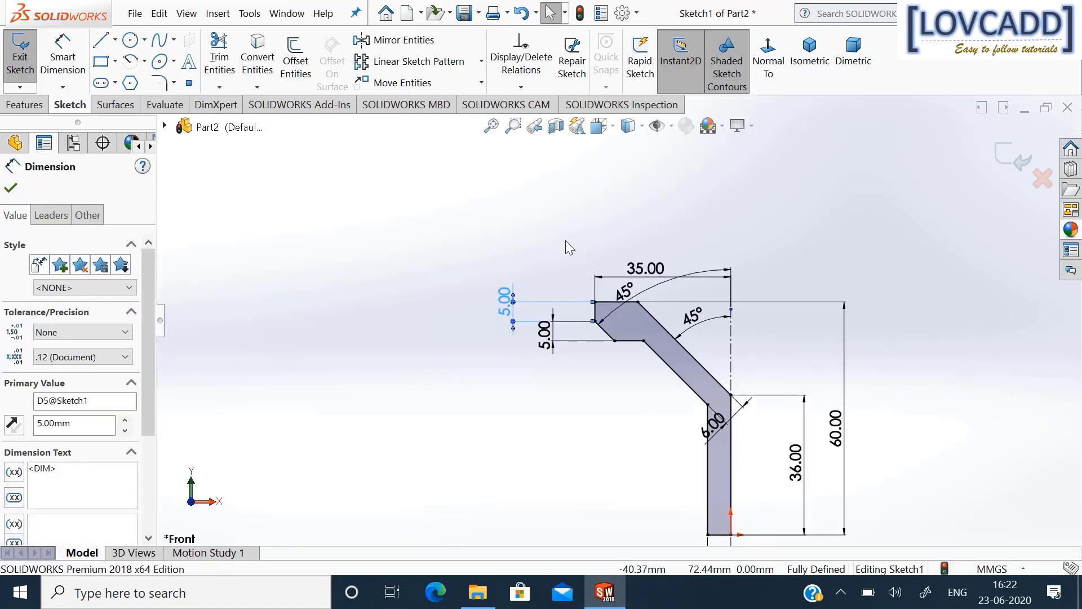
pyautogui.moveTo(663, 272); pyautogui.dragTo(653, 223)
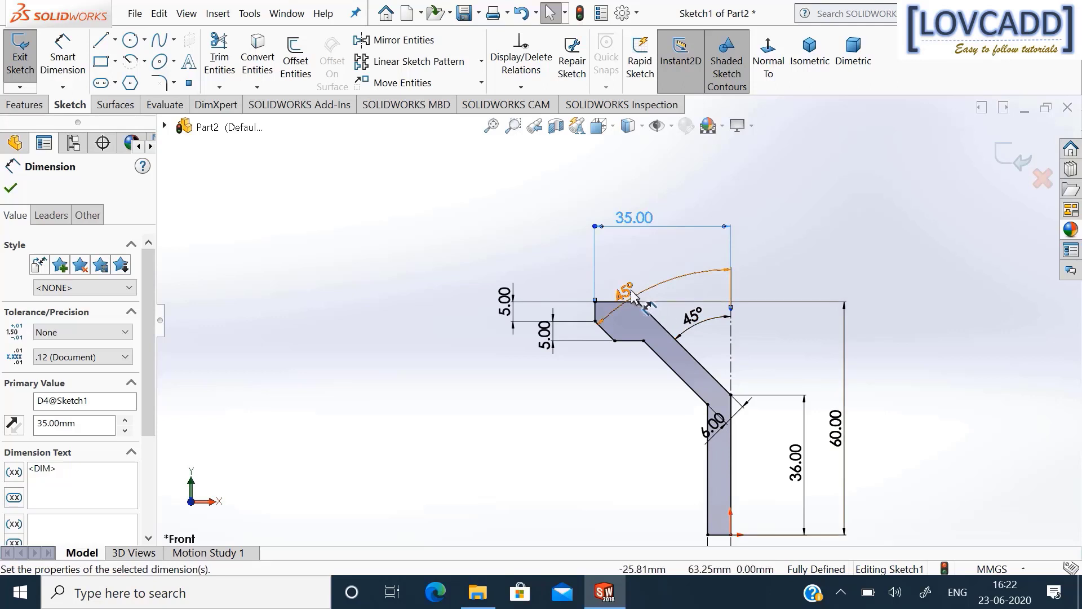
pyautogui.moveTo(624, 294)
pyautogui.mouseDown()
pyautogui.moveTo(654, 276)
pyautogui.moveTo(663, 250)
pyautogui.mouseUp()
pyautogui.scroll(3, 709, 290)
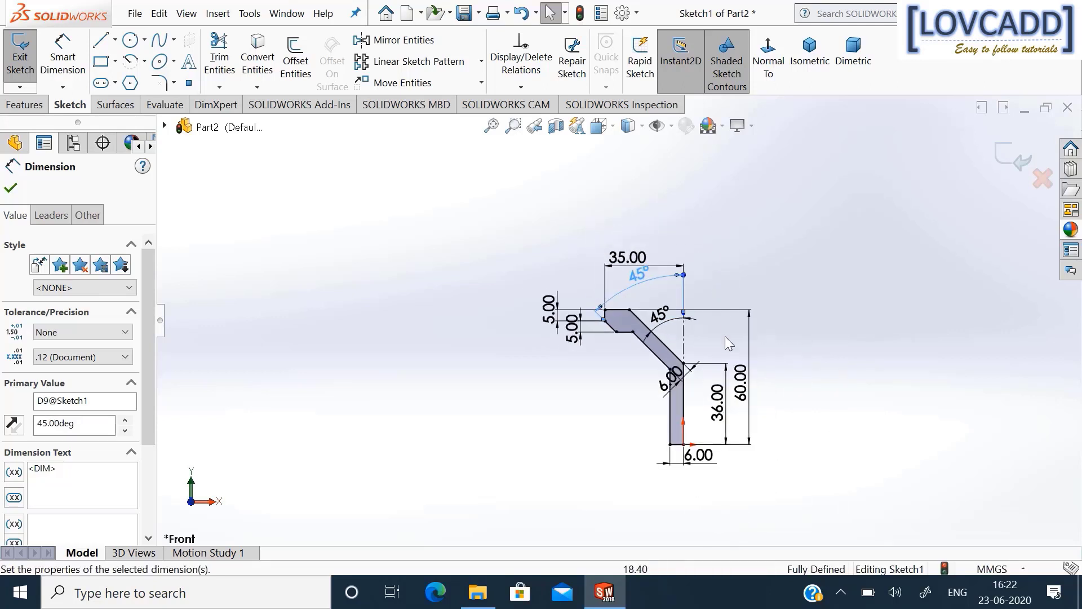
pyautogui.moveTo(634, 378); pyautogui.dragTo(629, 381)
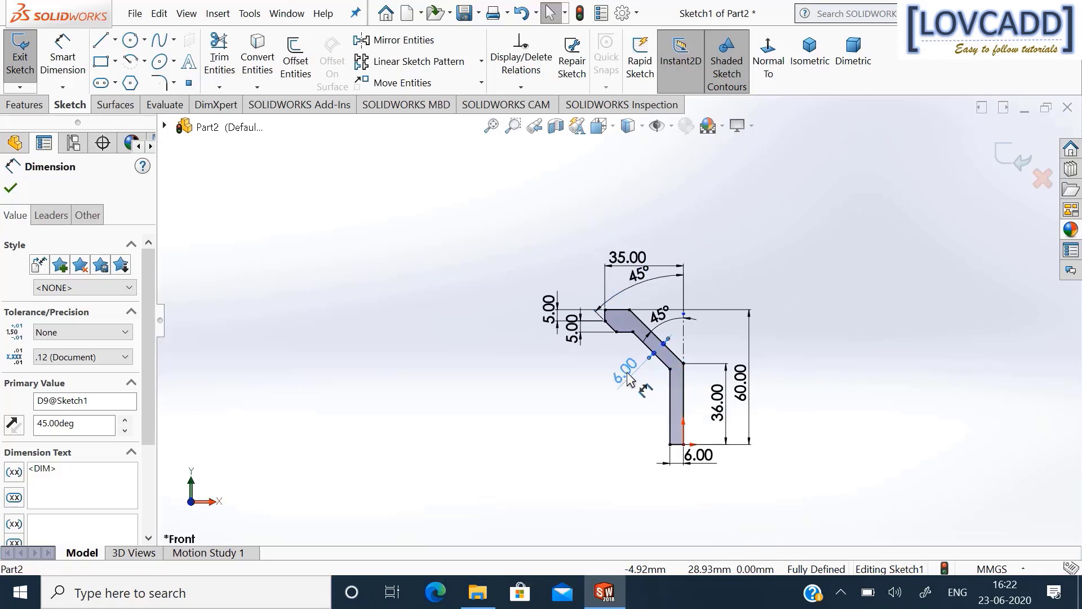
pyautogui.click(527, 428)
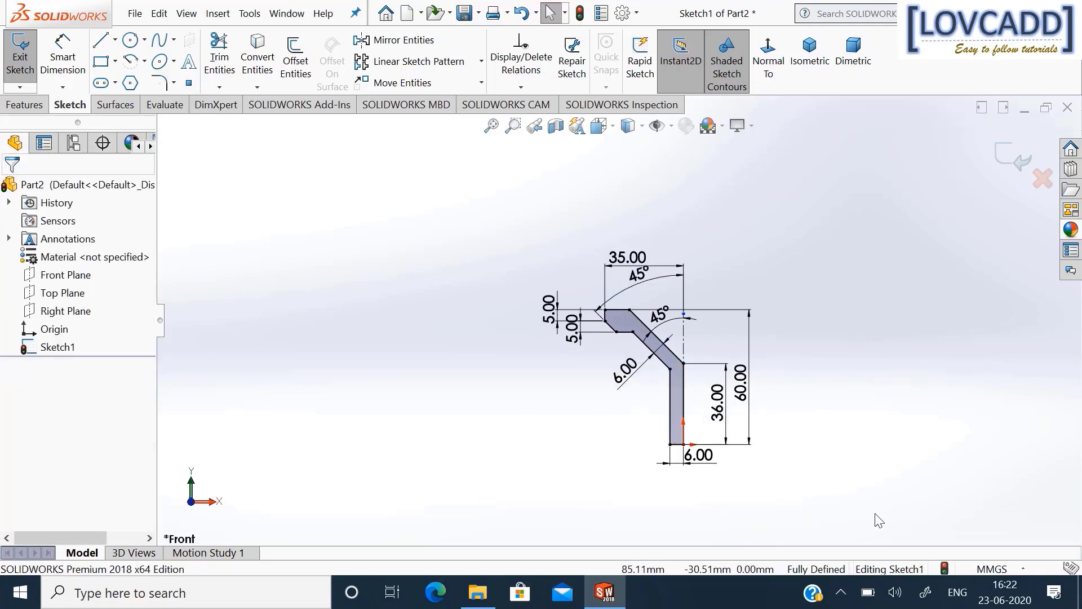
pyautogui.scroll(-2, 830, 482)
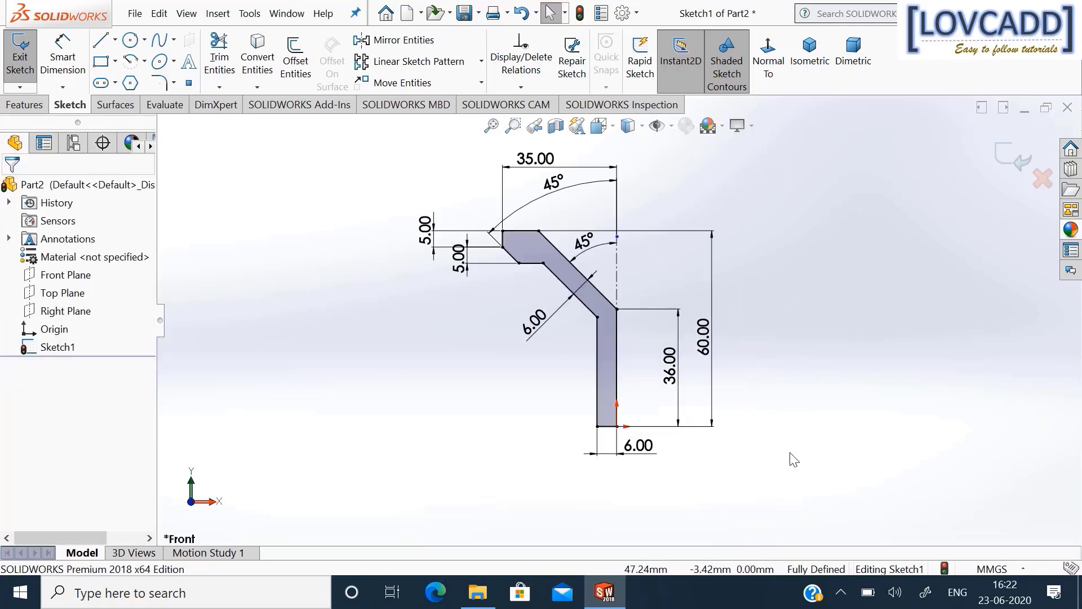
# Revolve the profile 360° about the centerline into a solid.
pyautogui.click(7, 106)
pyautogui.click(83, 58)
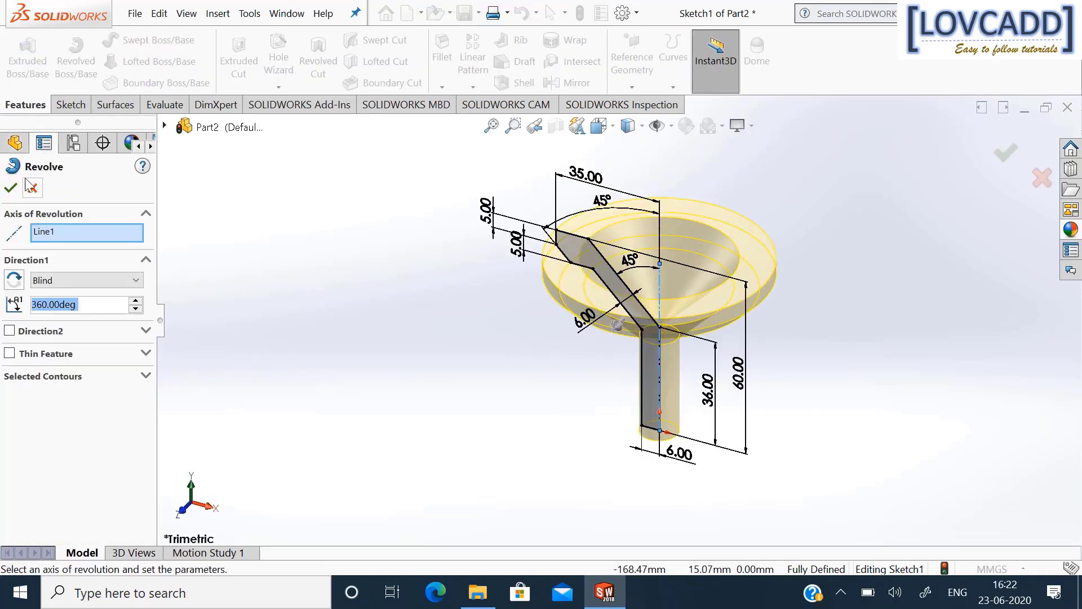
pyautogui.click(8, 190)
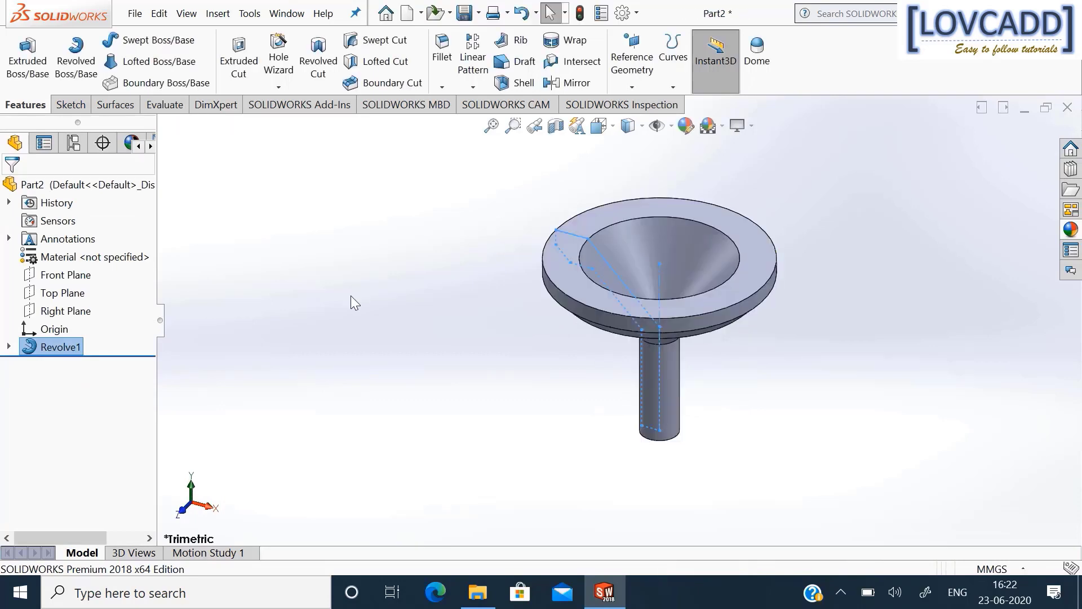
# On the Front Plane, sketch connected lines from the stem's bottom-right corner: horizontally outward, vertically up, and horizontally back to the cone's slanted edge.
pyautogui.click(63, 275)
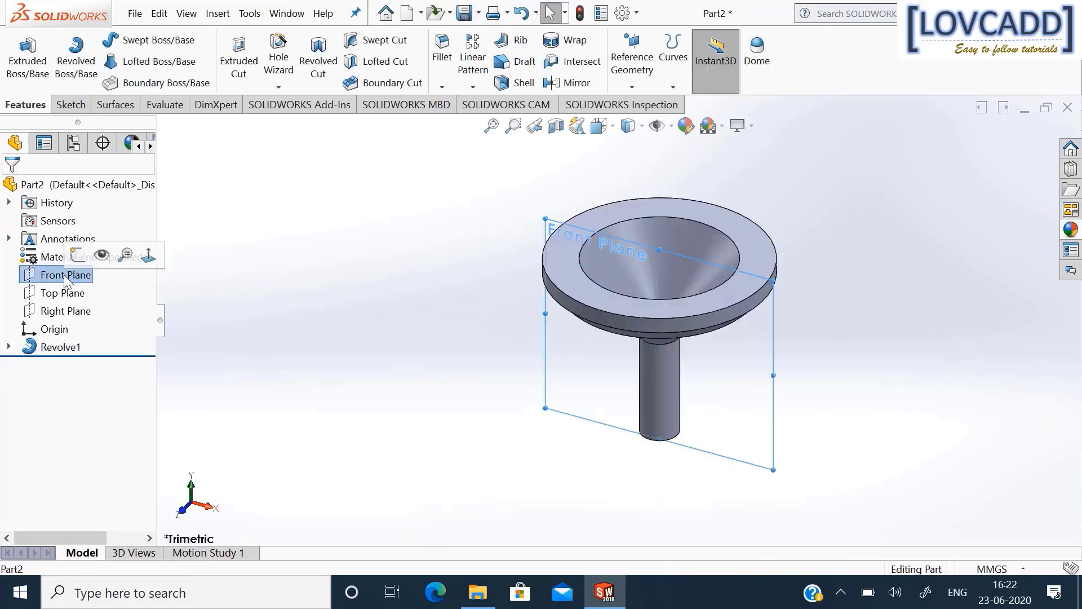
pyautogui.click(102, 253)
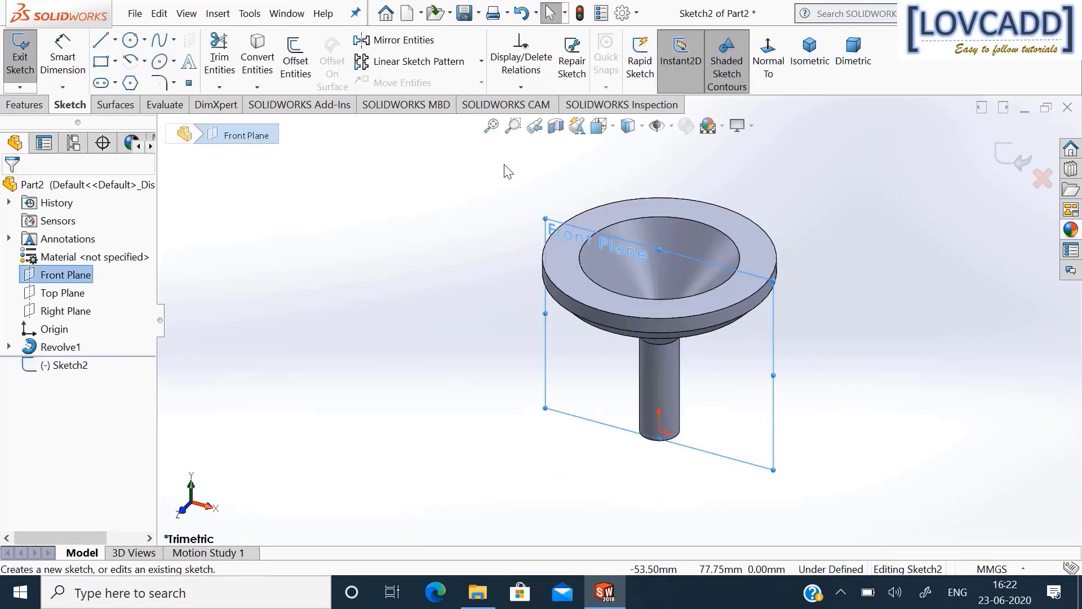
pyautogui.click(777, 62)
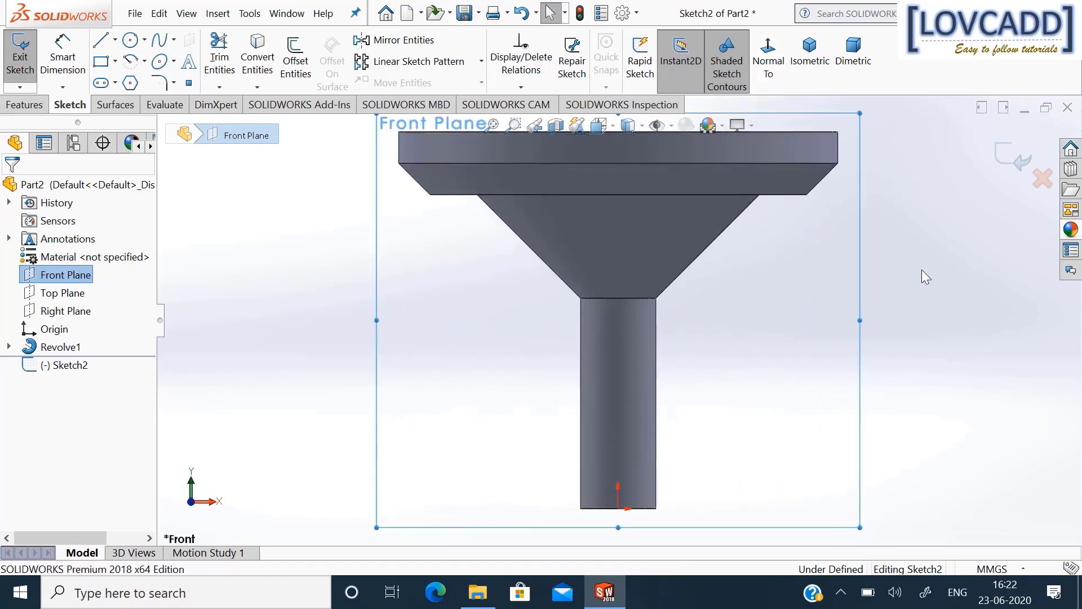
pyautogui.click(102, 41)
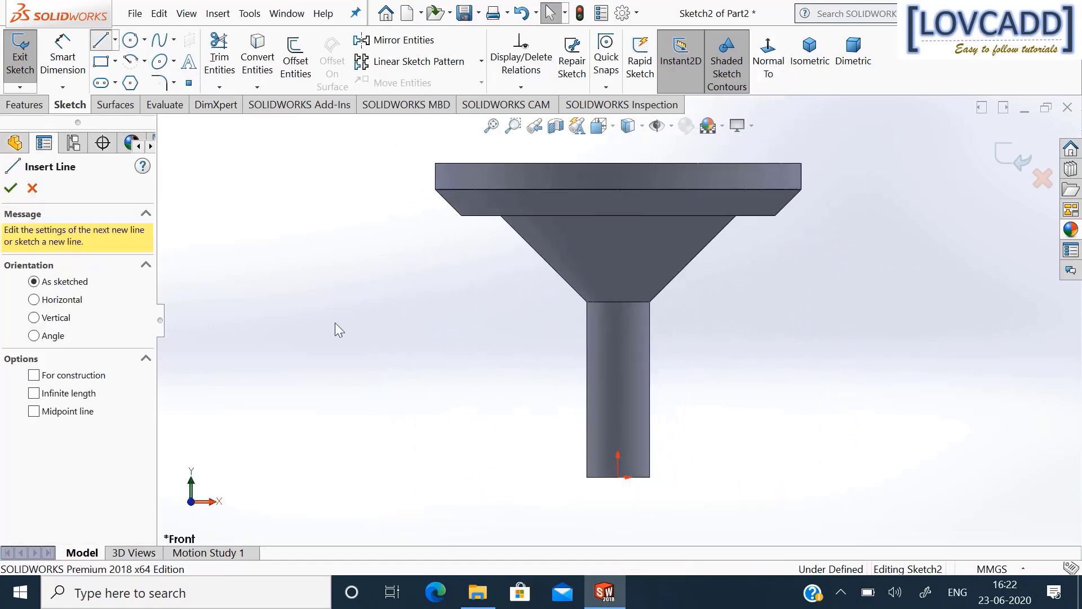
pyautogui.click(650, 478)
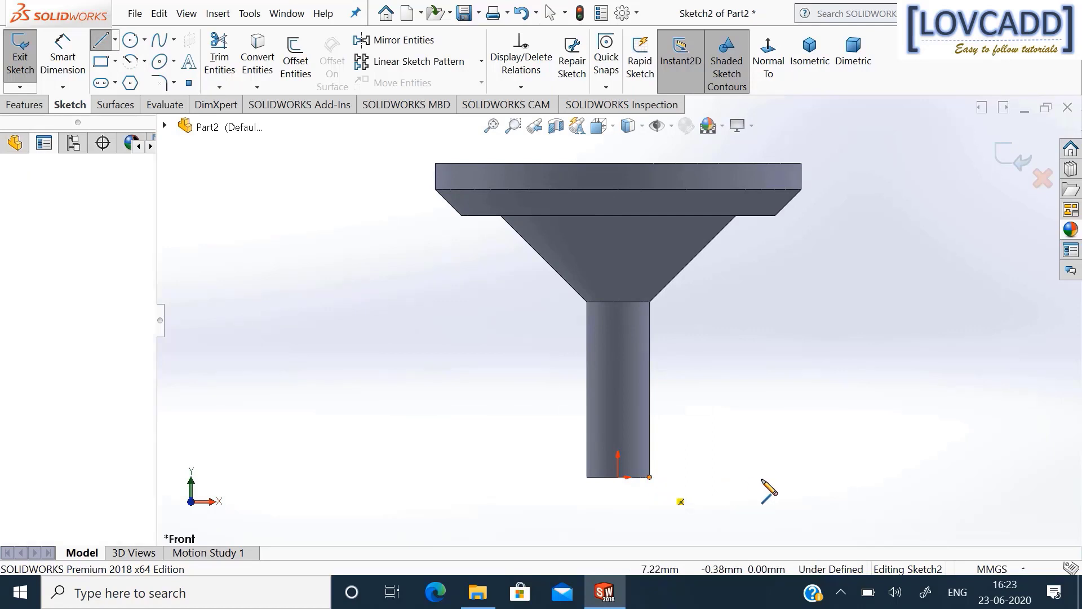
pyautogui.click(790, 477)
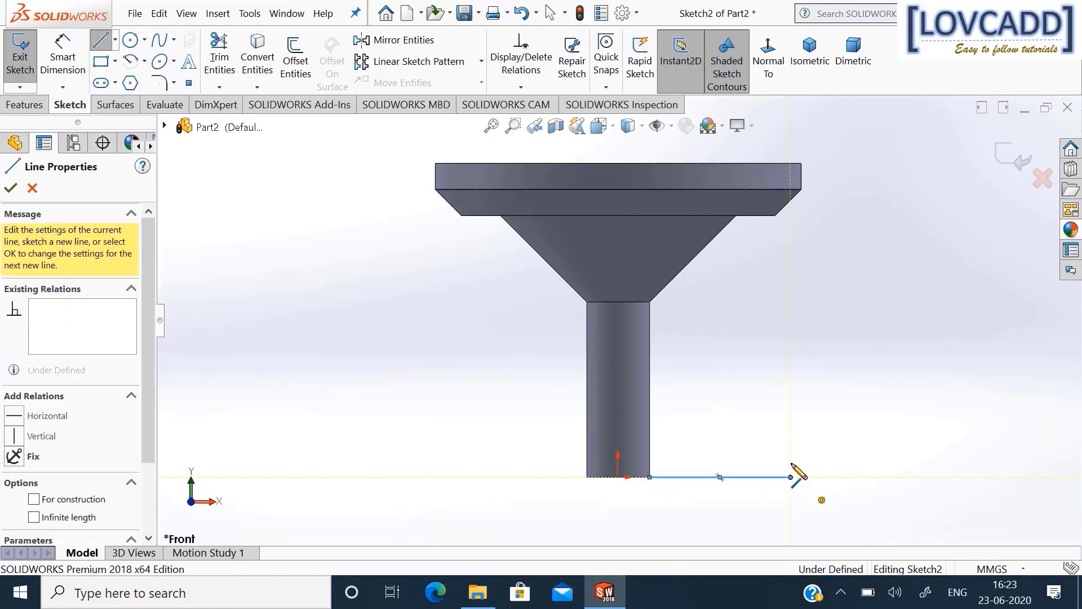
pyautogui.click(791, 239)
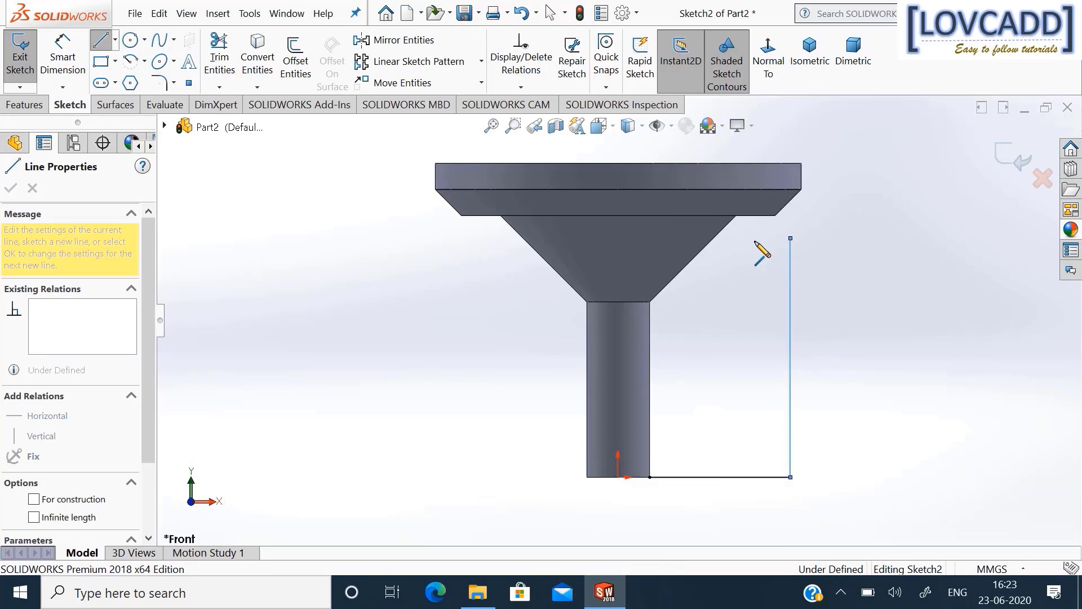
pyautogui.click(714, 238)
pyautogui.rightClick(713, 239)
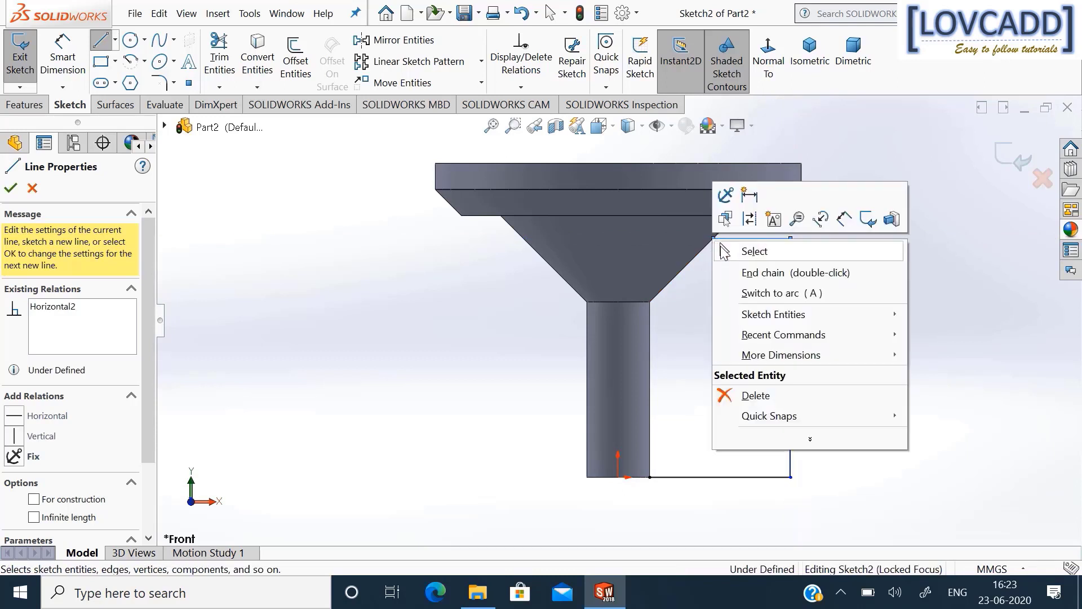
pyautogui.click(723, 271)
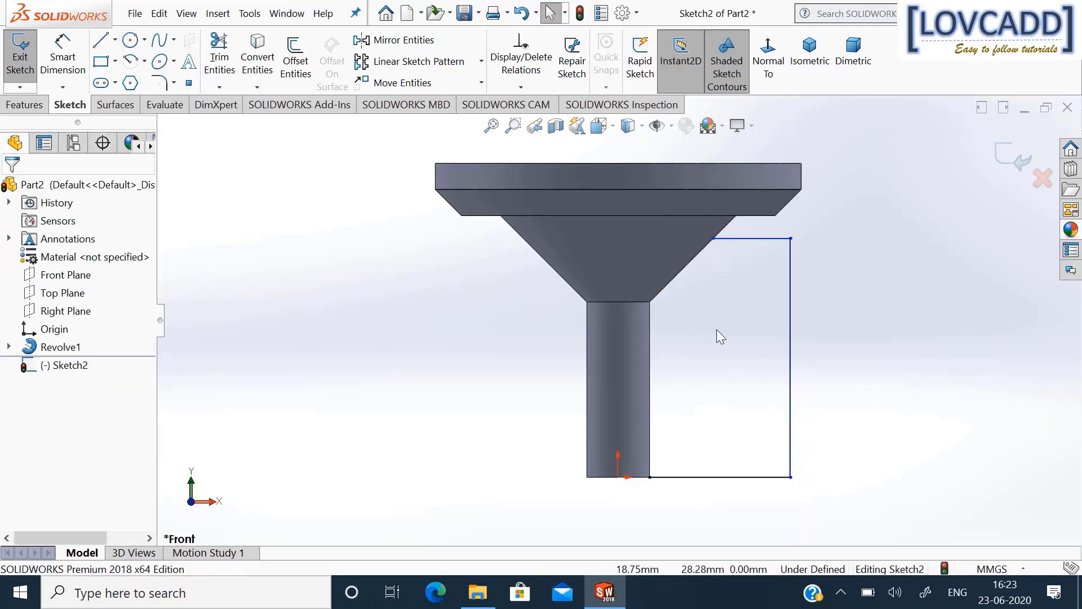
# Dimension the sketch's upper horizontal line 3 mm below the underside edge of the rim.
pyautogui.click(63, 56)
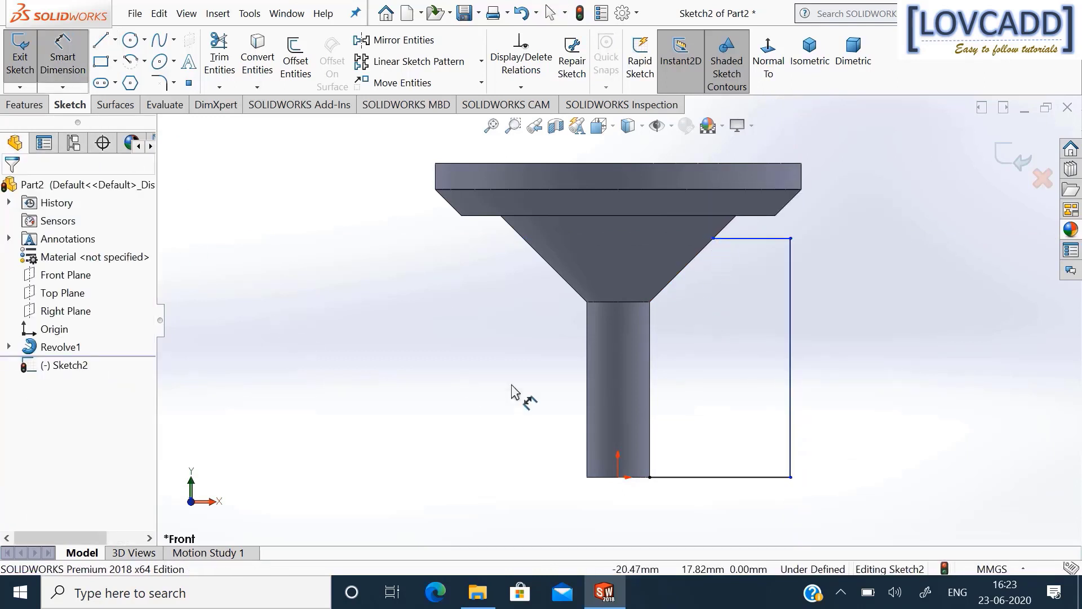
pyautogui.click(761, 217)
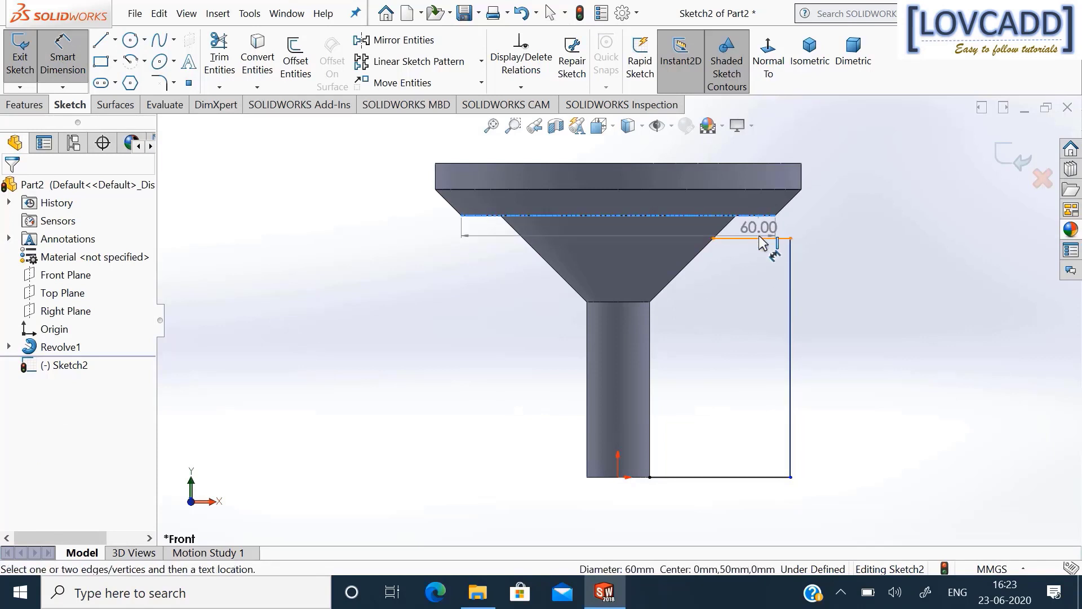
pyautogui.click(777, 239)
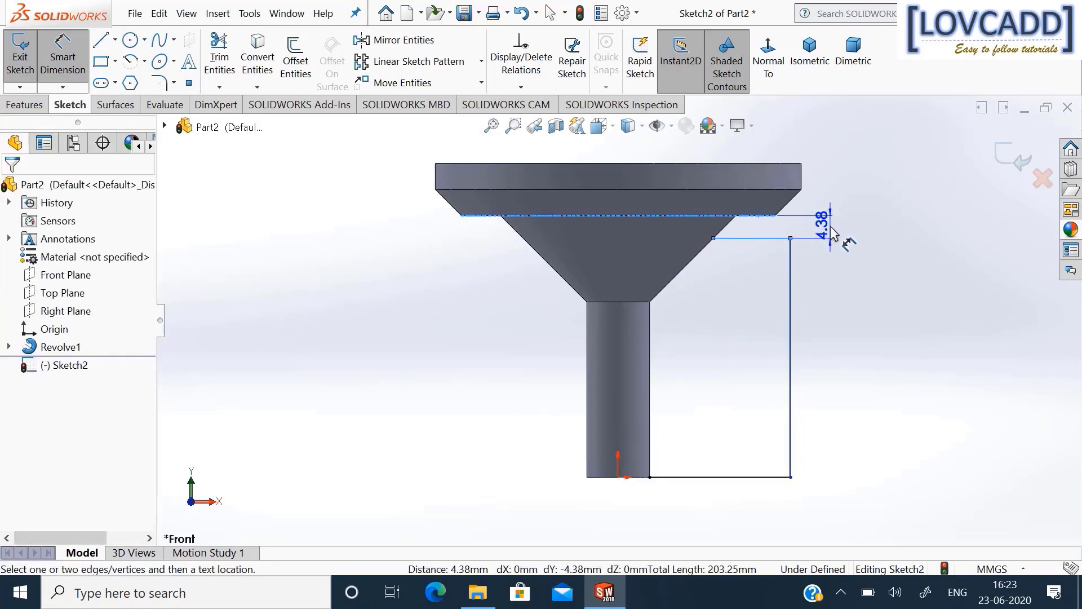
pyautogui.click(832, 232)
pyautogui.write('3')
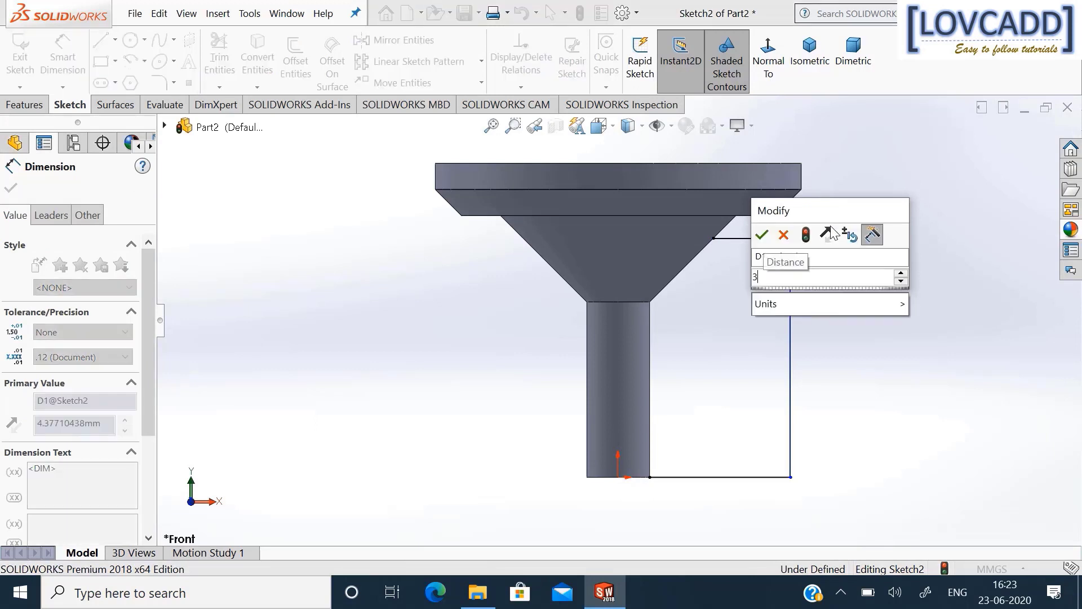
pyautogui.press('Return')
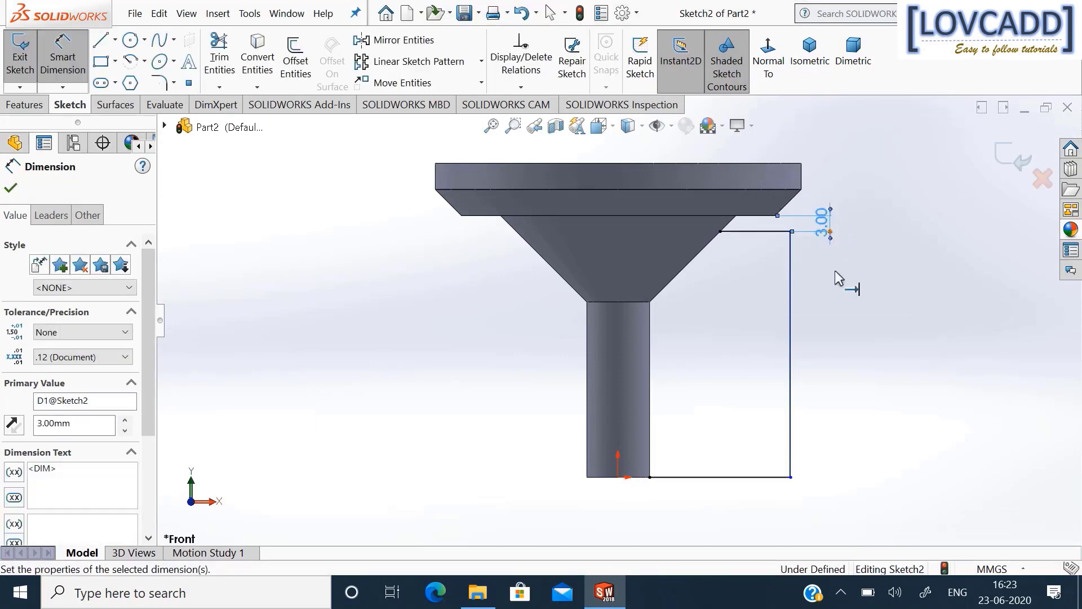
# Set the horizontal distance from the origin to the sketch's lower outer corner to 56/2 mm.
pyautogui.click(791, 478)
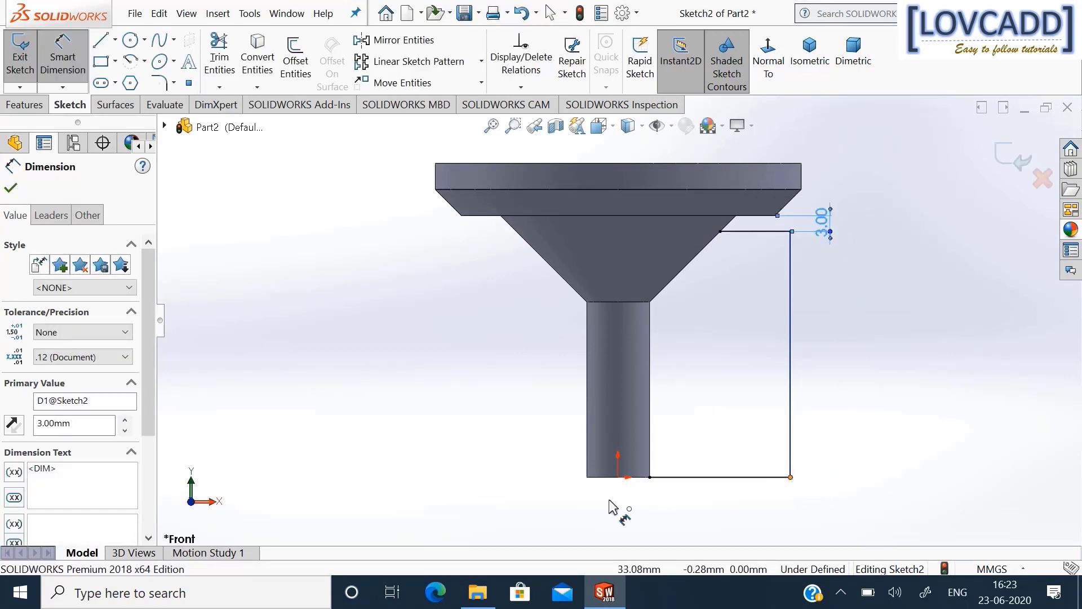
pyautogui.click(619, 478)
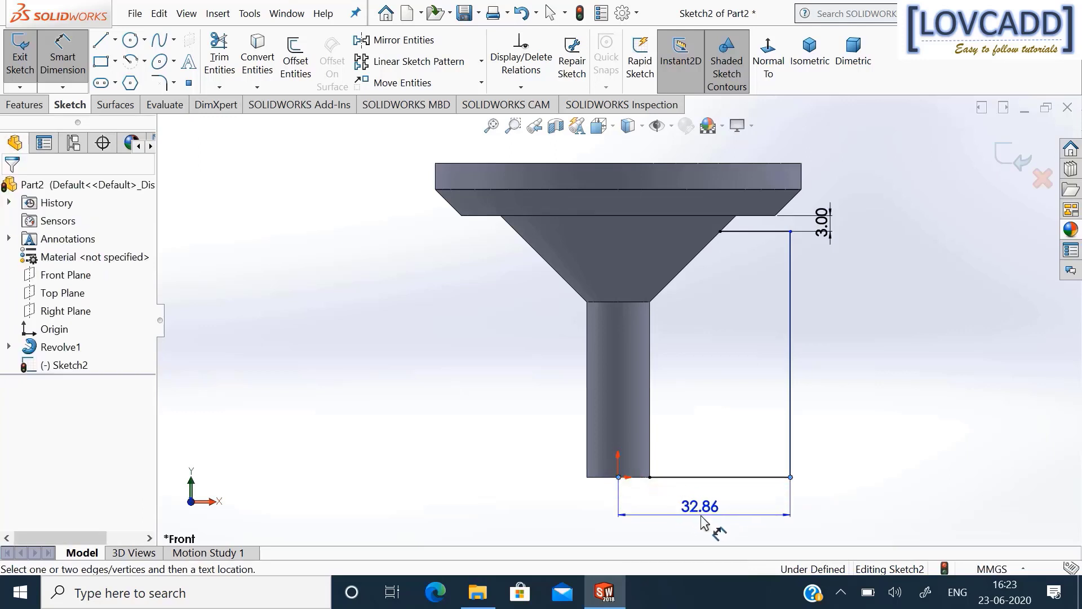
pyautogui.click(709, 521)
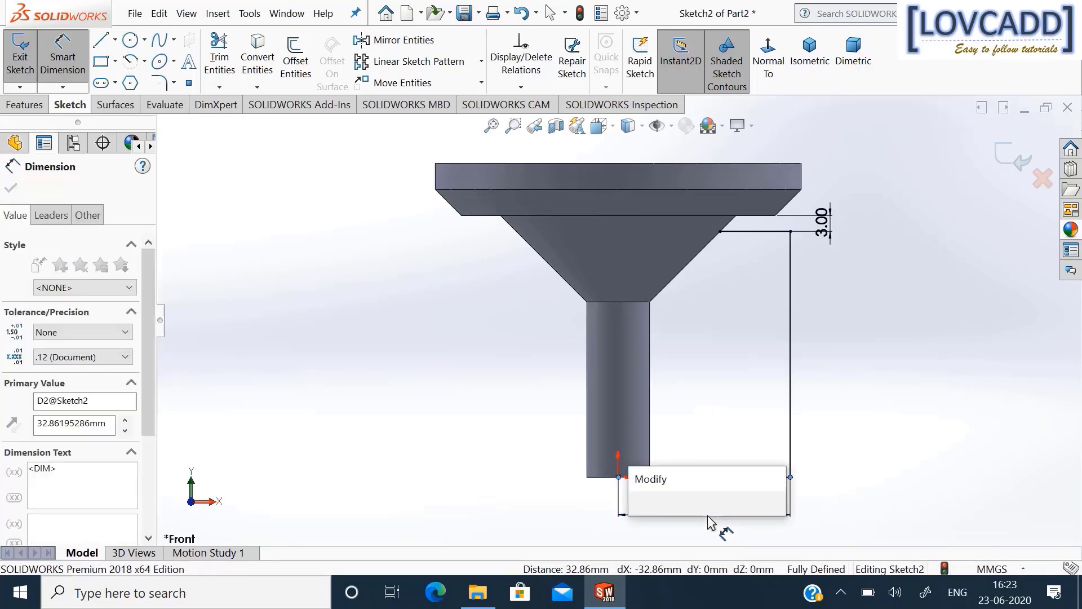
pyautogui.write('56/2')
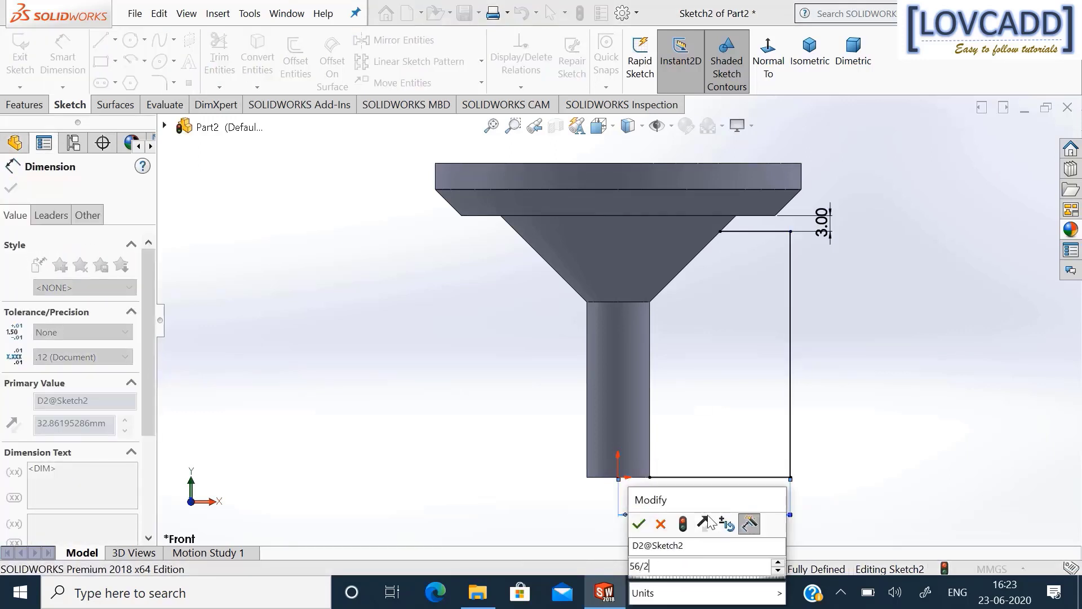
pyautogui.press('Return')
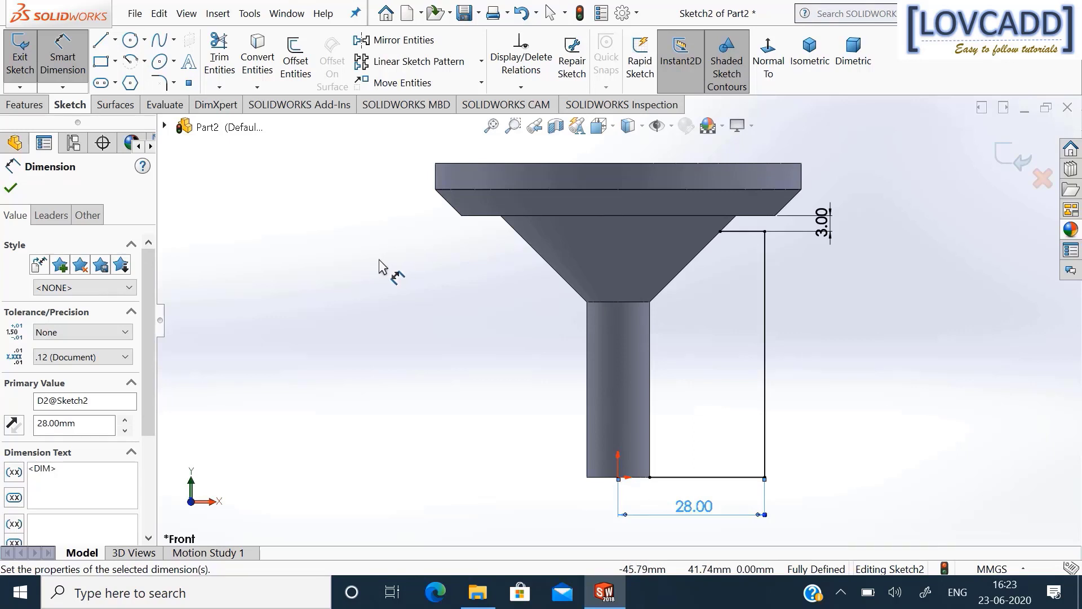
# Add an angle-distance sketch chamfer of 4 mm at 45° to the lower outer corner of the open profile.
pyautogui.click(174, 83)
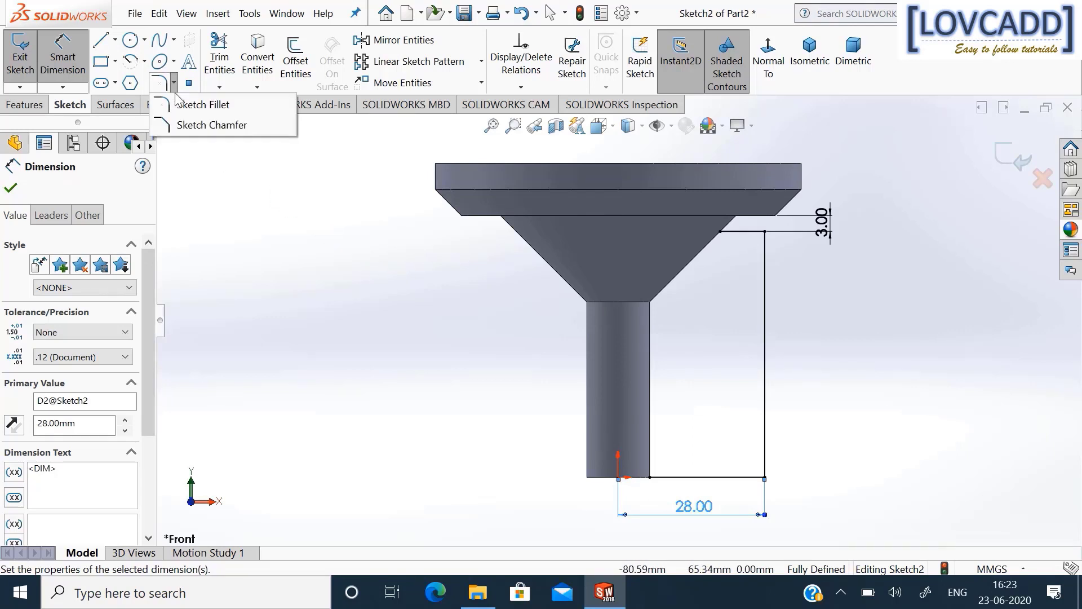
pyautogui.click(180, 125)
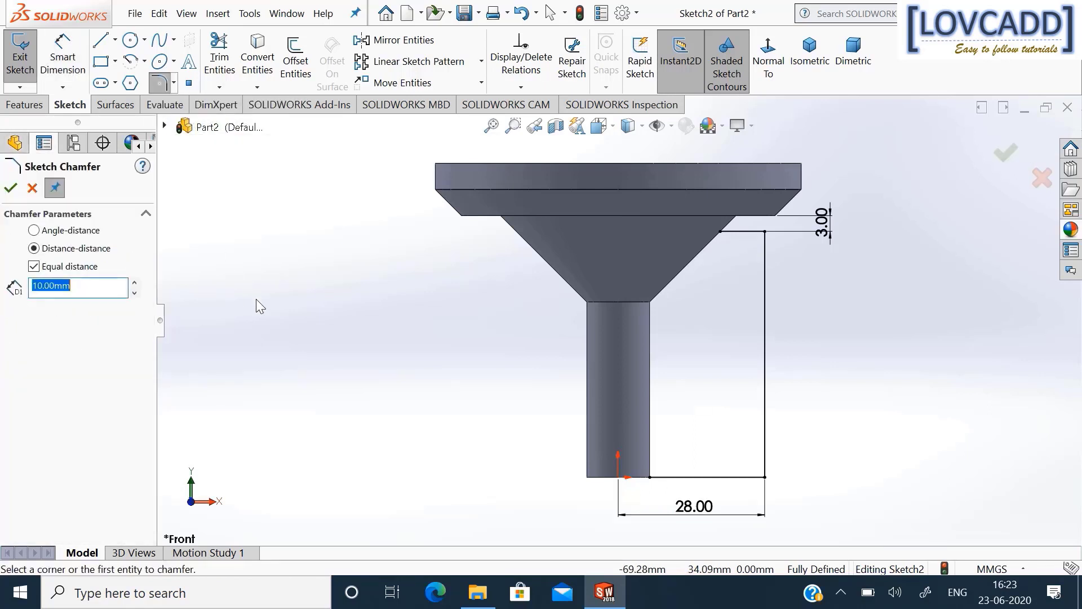
pyautogui.click(63, 232)
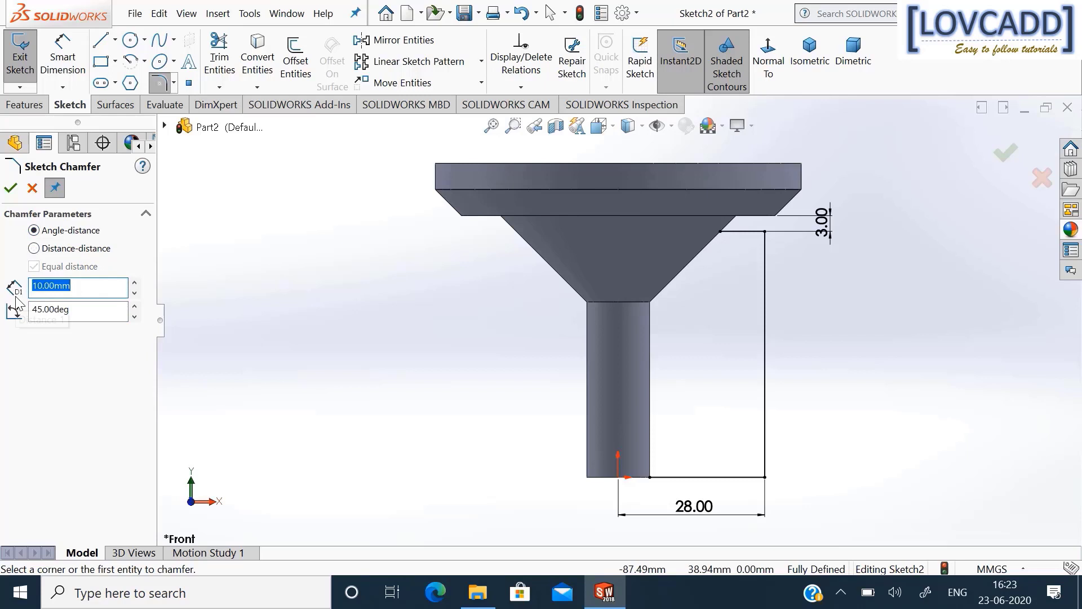
pyautogui.write('4')
pyautogui.press('Return')
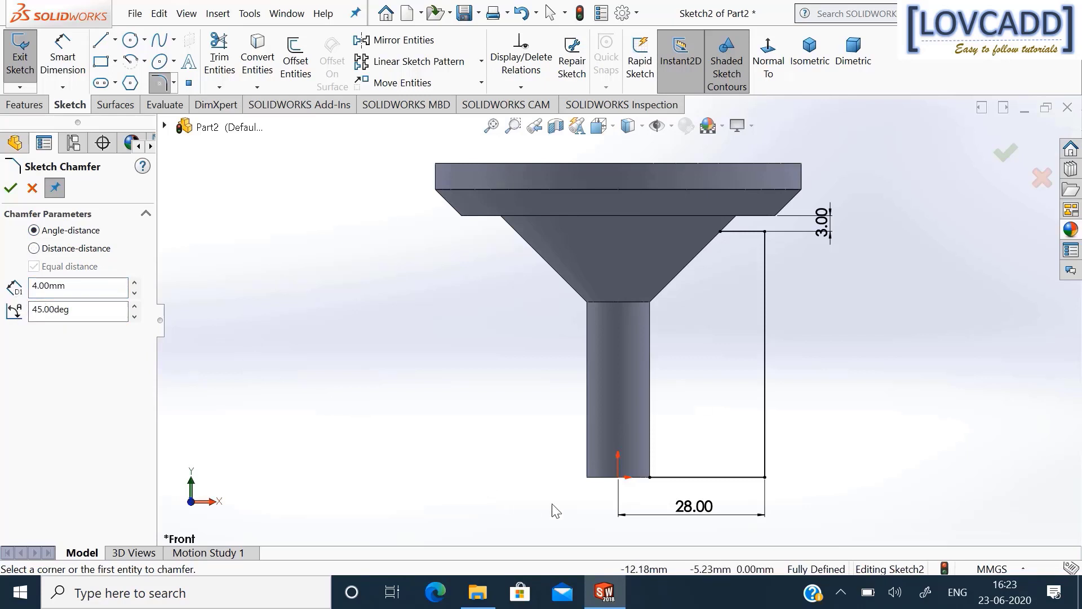
pyautogui.click(765, 478)
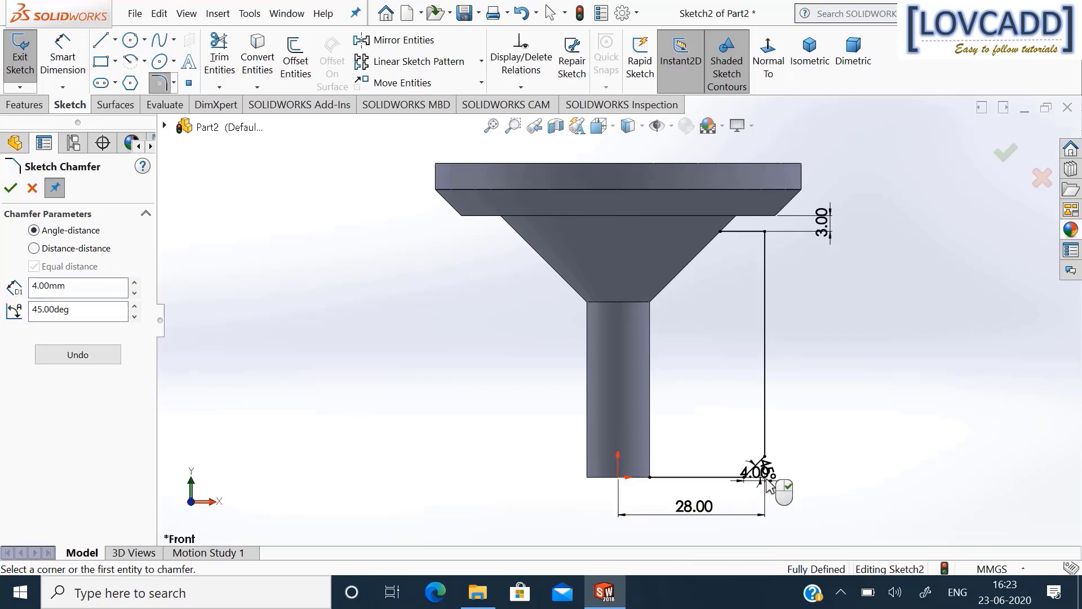
pyautogui.press('Escape')
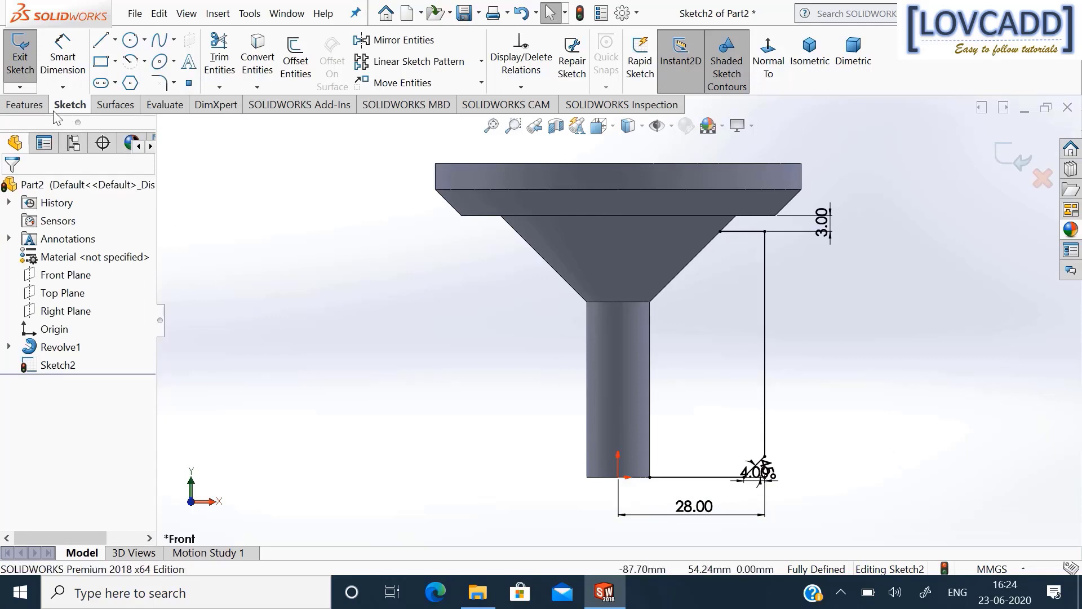
# Create a 6 mm thick rib from the open profile, centred on the sketch, with its material side flipped towards the stem.
pyautogui.click(24, 105)
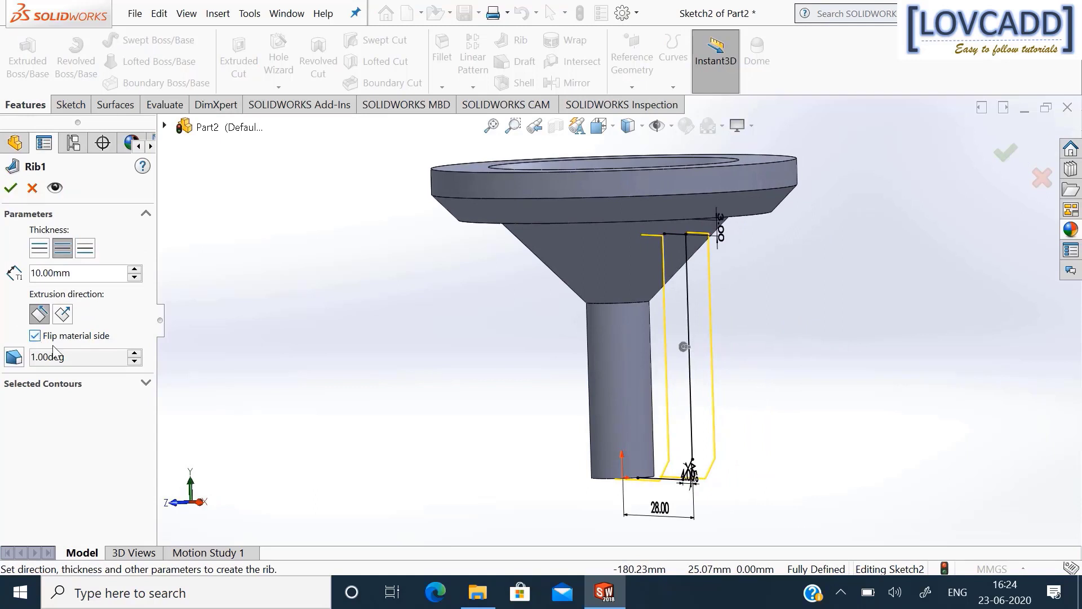
pyautogui.doubleClick(77, 276)
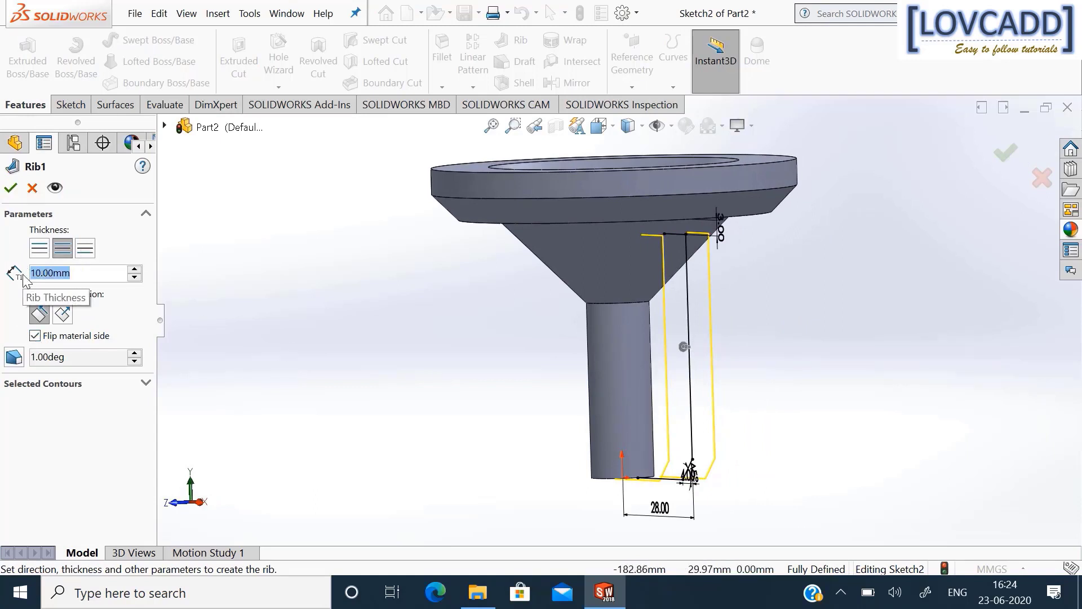
pyautogui.write('6')
pyautogui.press('Return')
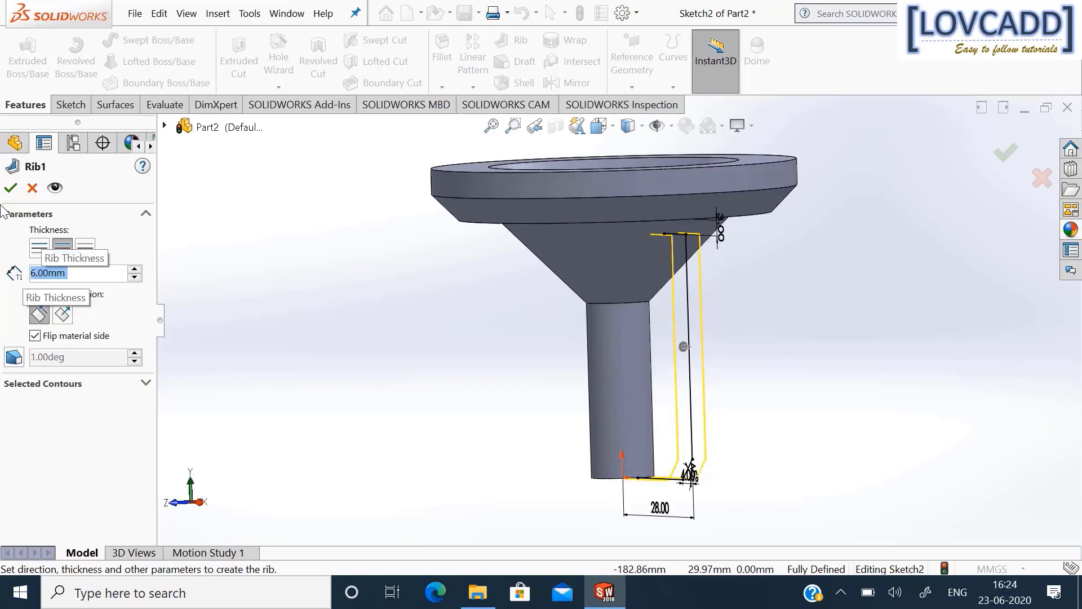
pyautogui.click(11, 187)
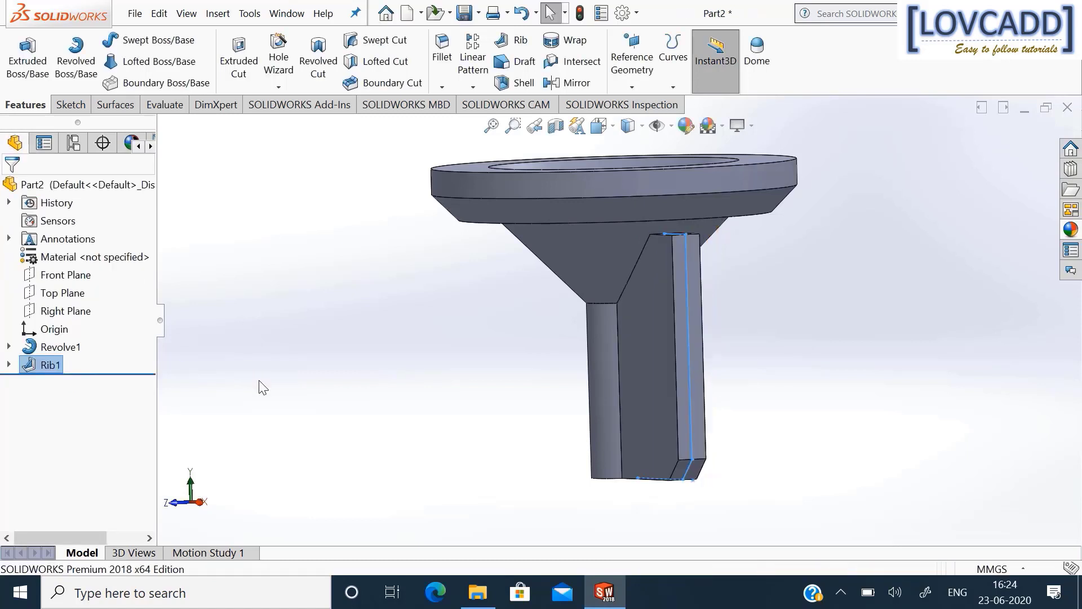
# Circular-pattern the rib about the stem's cylindrical face with 3 equally spaced instances over 360°.
pyautogui.moveTo(338, 366); pyautogui.dragTo(372, 404, button='middle')
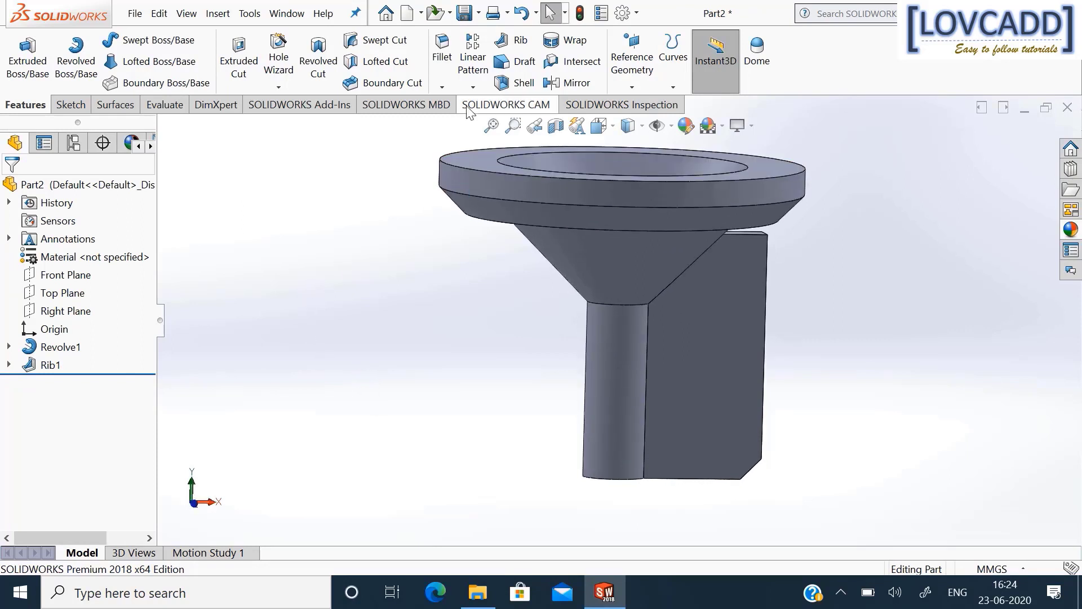
pyautogui.click(473, 87)
pyautogui.click(478, 127)
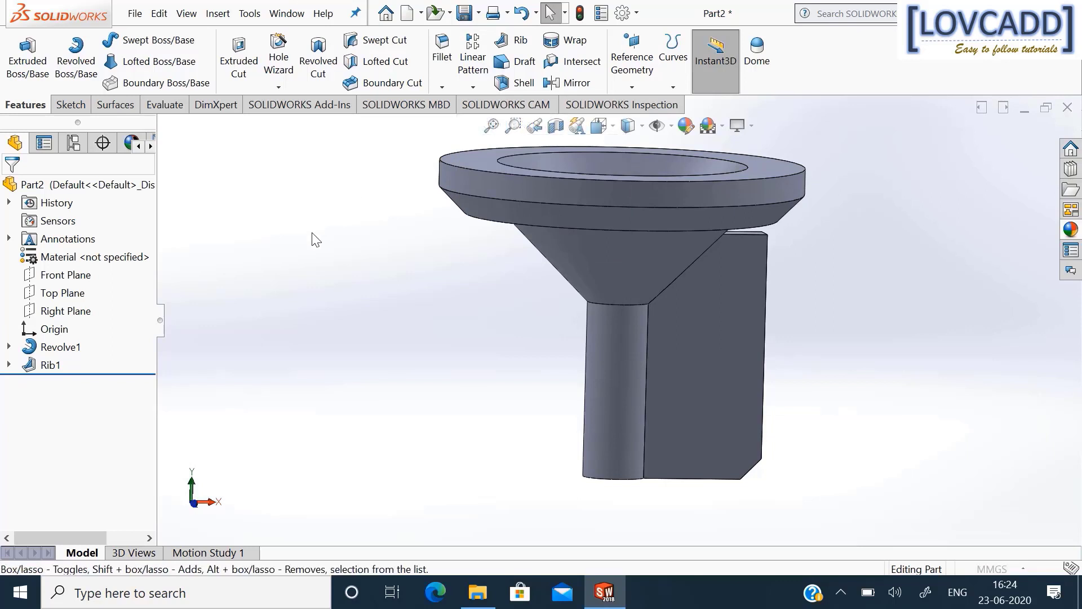
pyautogui.click(756, 367)
pyautogui.click(85, 234)
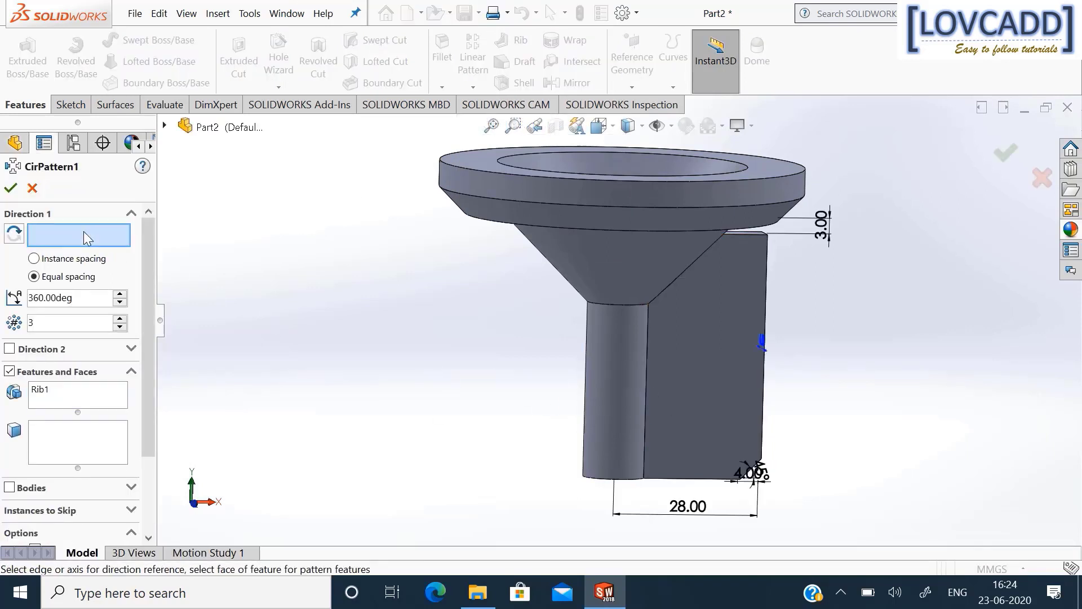
pyautogui.click(618, 423)
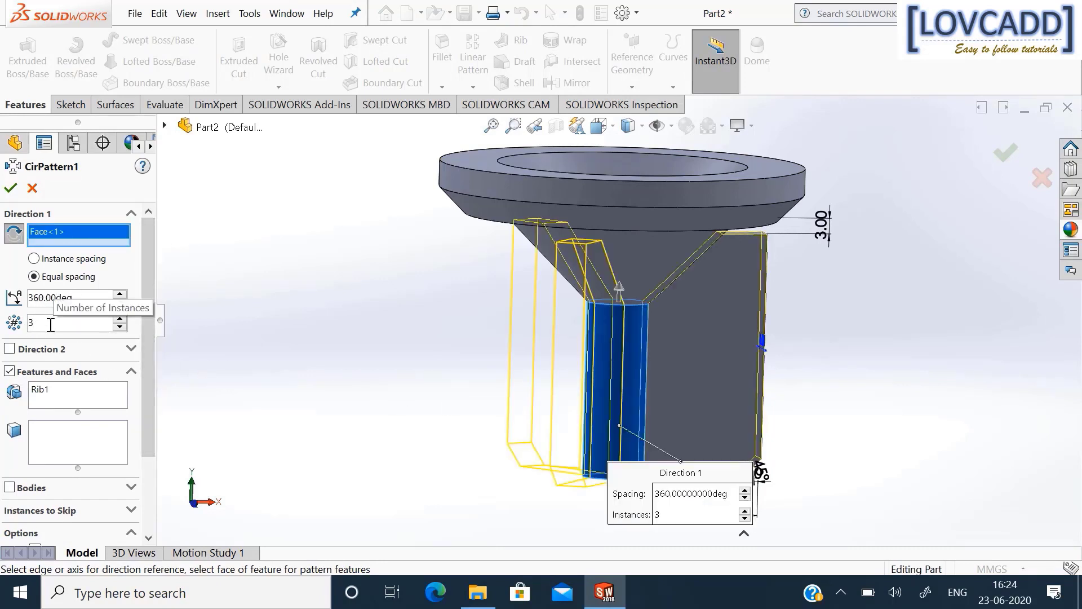
pyautogui.click(9, 189)
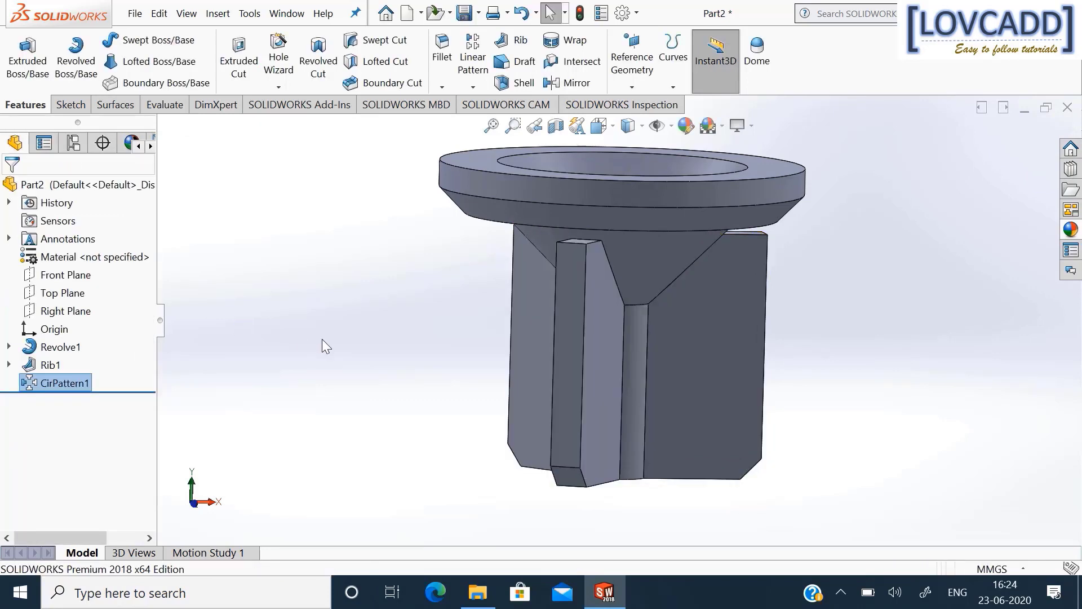
# Save the ribbed part under the file name valve.
pyautogui.moveTo(302, 344); pyautogui.dragTo(306, 402, button='middle')
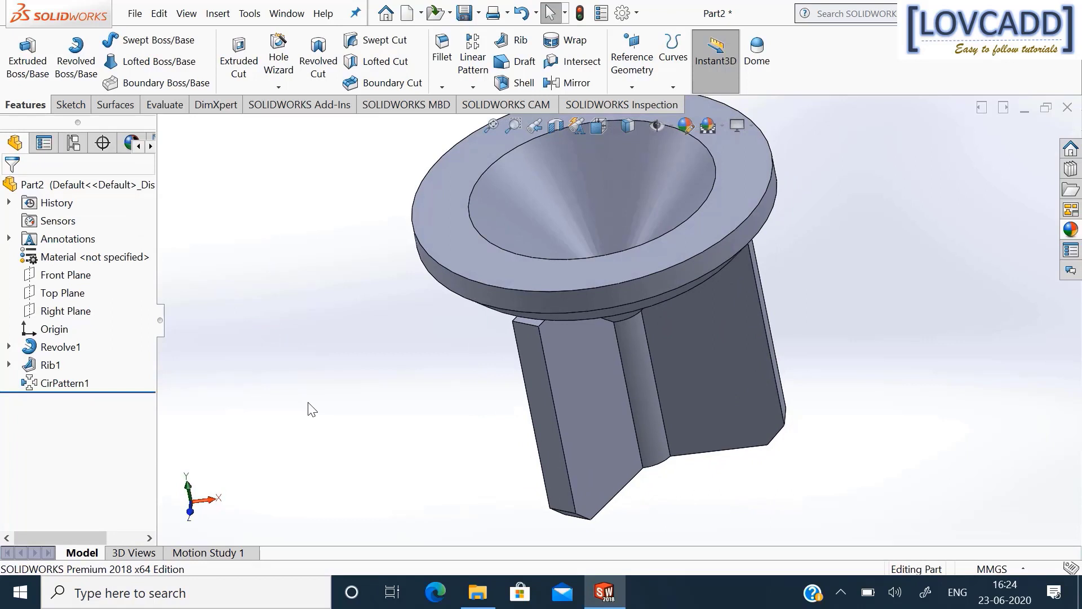
pyautogui.click(70, 104)
pyautogui.click(808, 73)
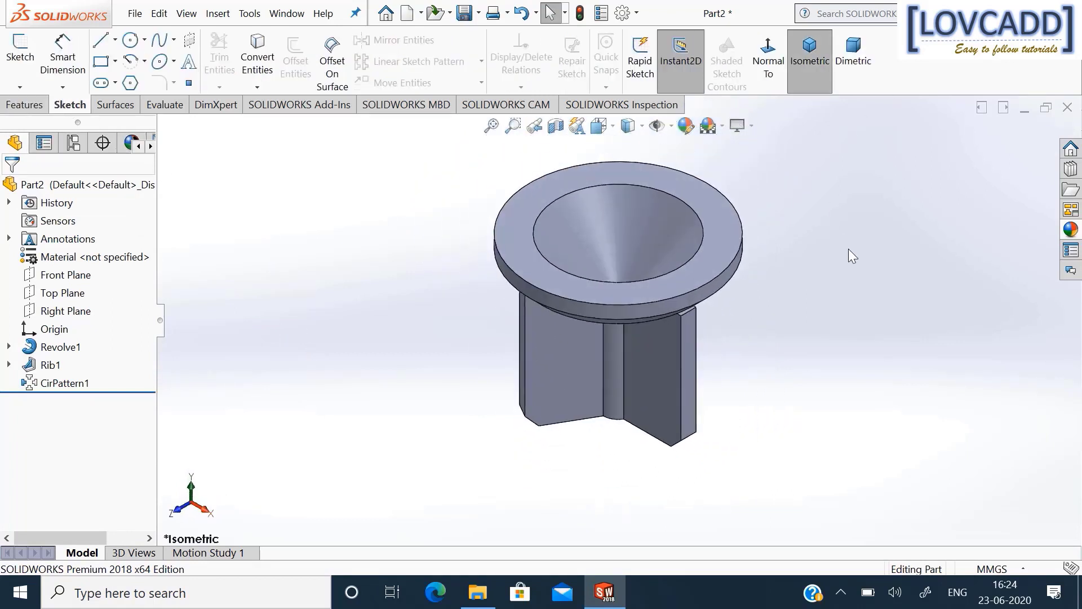
pyautogui.click(478, 14)
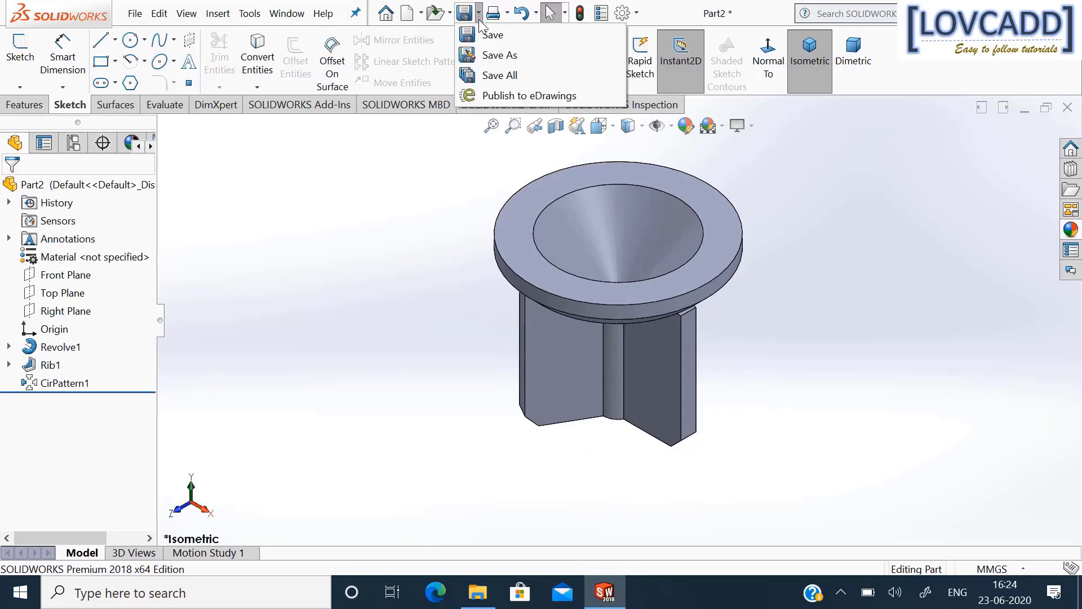
pyautogui.click(488, 60)
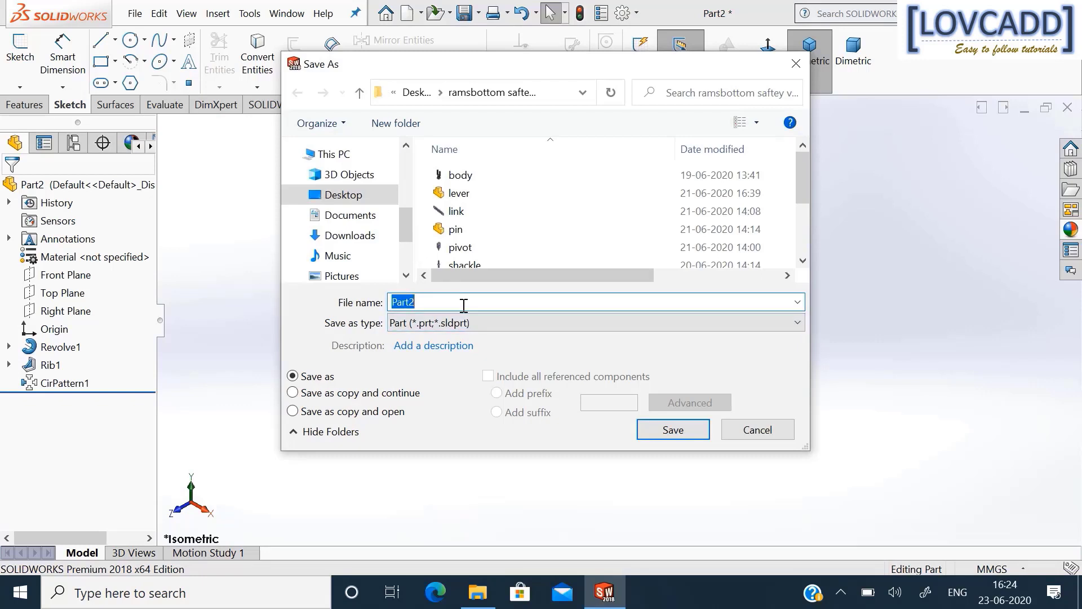
pyautogui.write('valve')
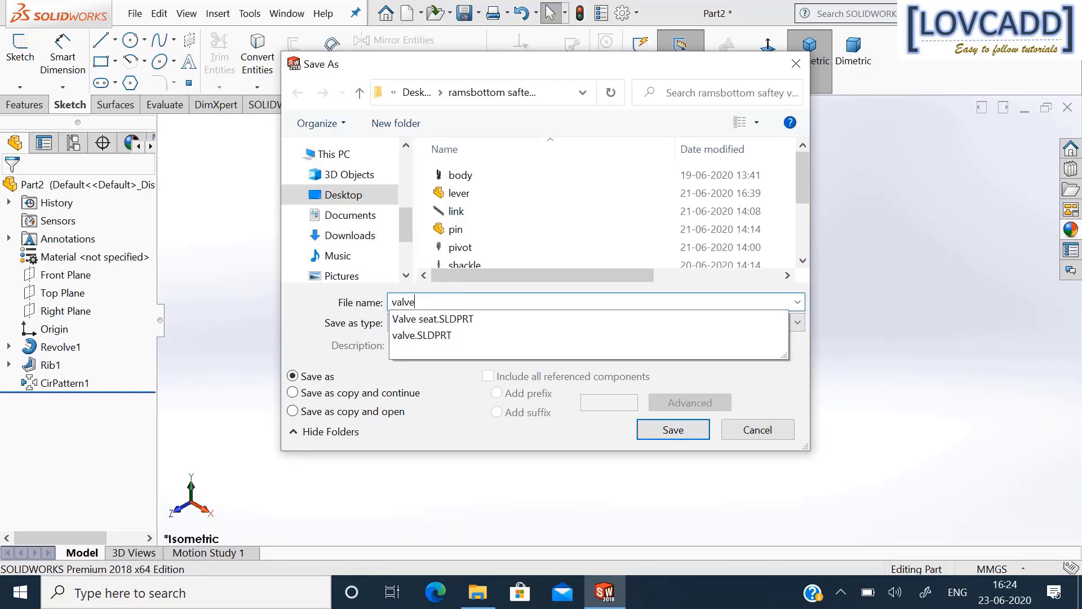
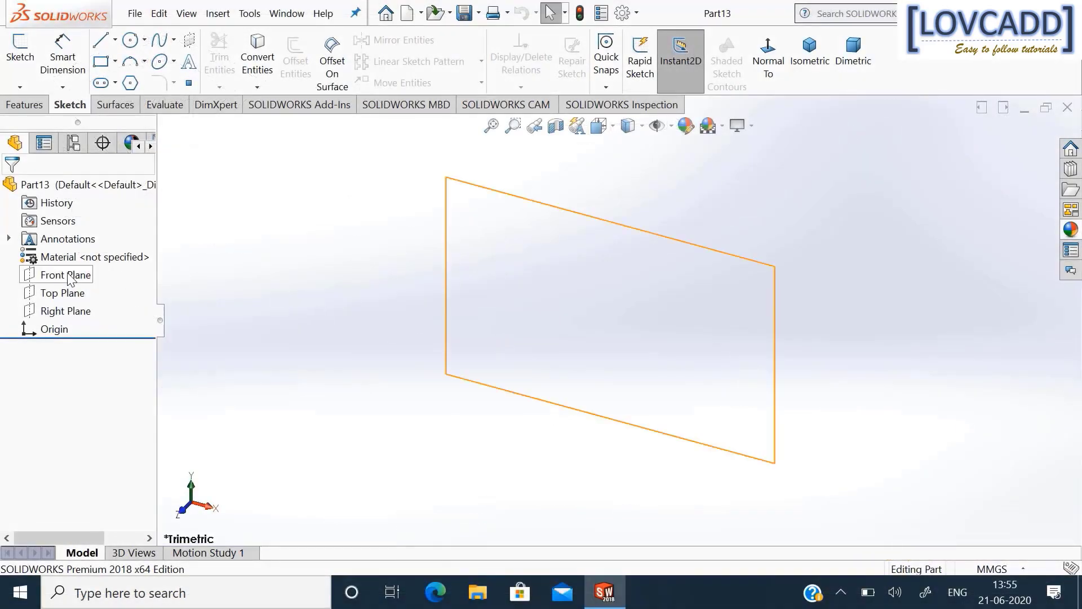
# In the new part, sketch two concentric circles at the origin on the Front Plane, with radii of about 56 mm and 24 mm.
pyautogui.click(80, 274)
pyautogui.click(79, 251)
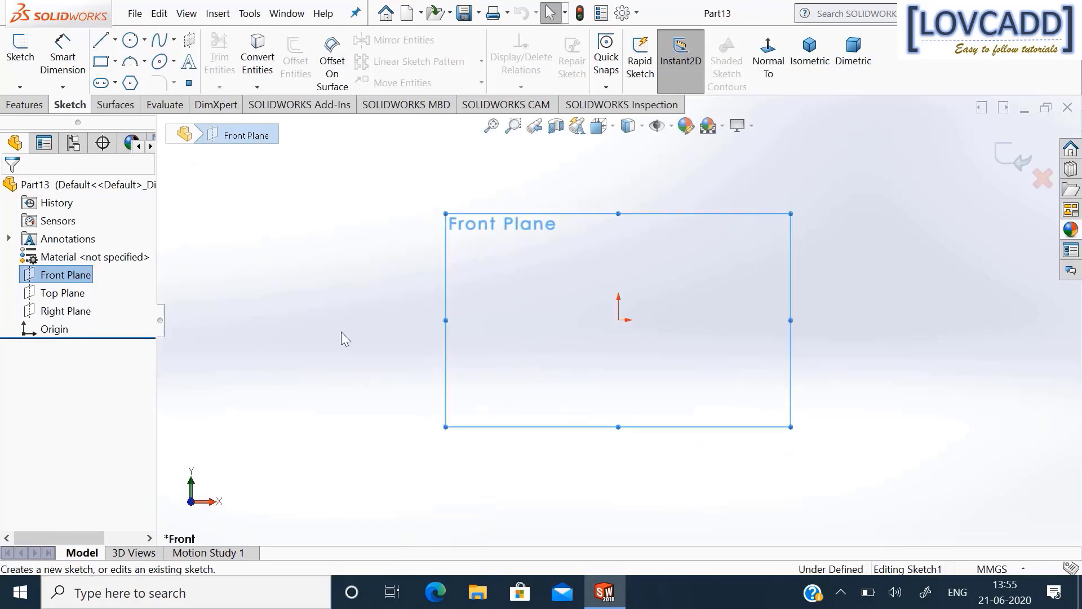
pyautogui.click(130, 40)
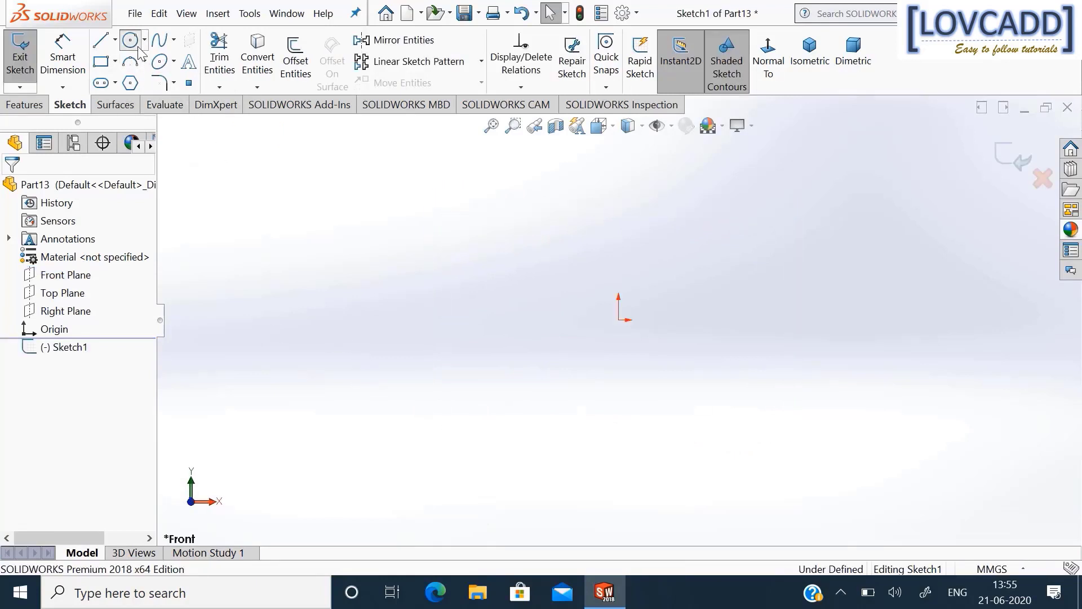
pyautogui.click(619, 321)
pyautogui.click(702, 386)
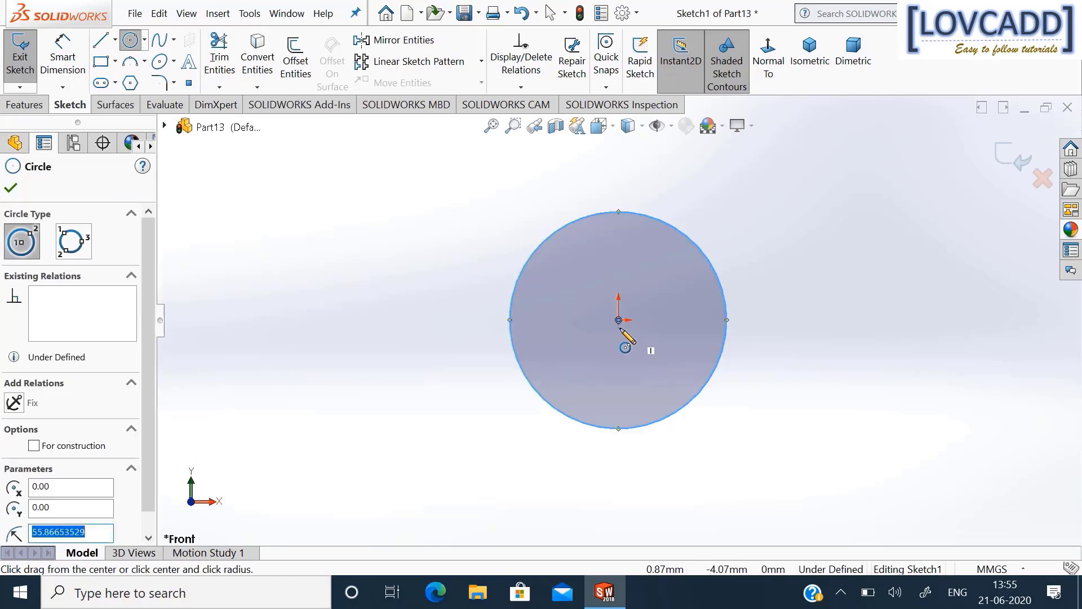
pyautogui.click(618, 320)
pyautogui.click(647, 358)
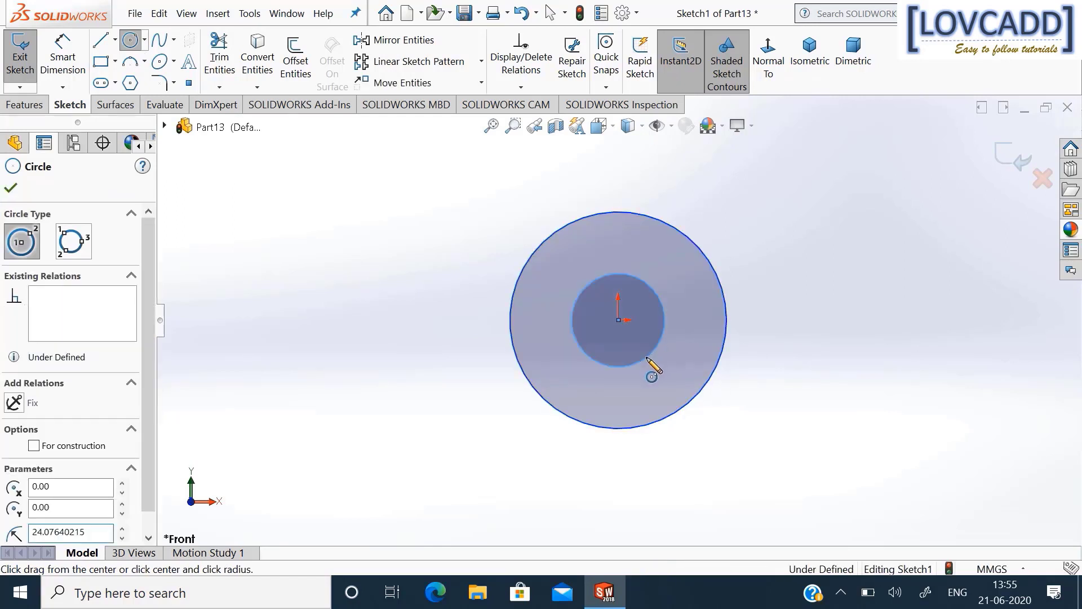
# Dimension the outer circle with a diameter of 24 mm.
pyautogui.rightClick(650, 361)
pyautogui.click(654, 368)
pyautogui.click(62, 57)
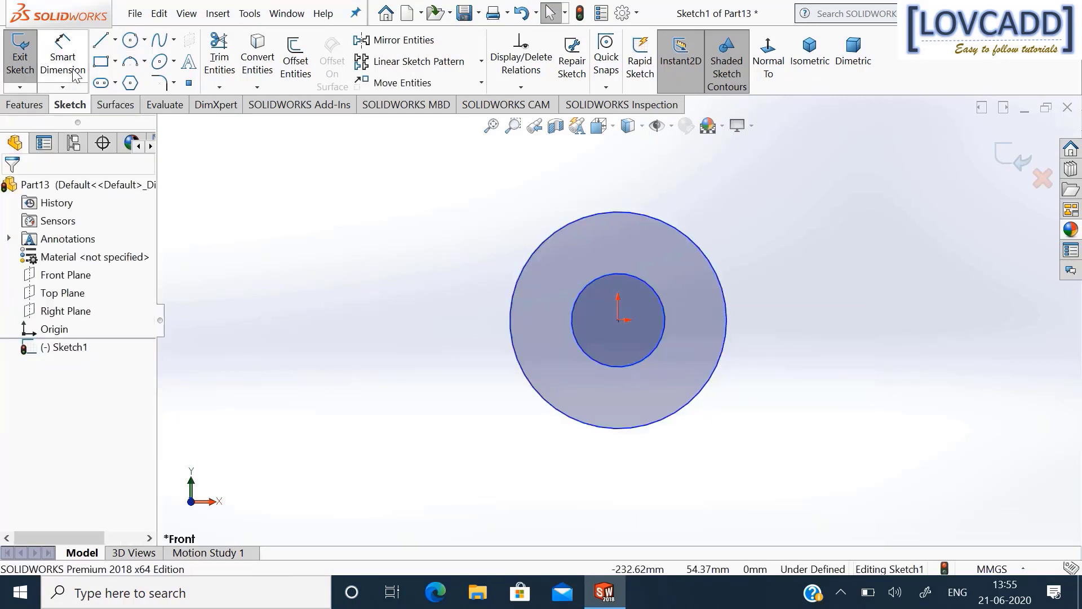
pyautogui.click(725, 297)
pyautogui.click(798, 302)
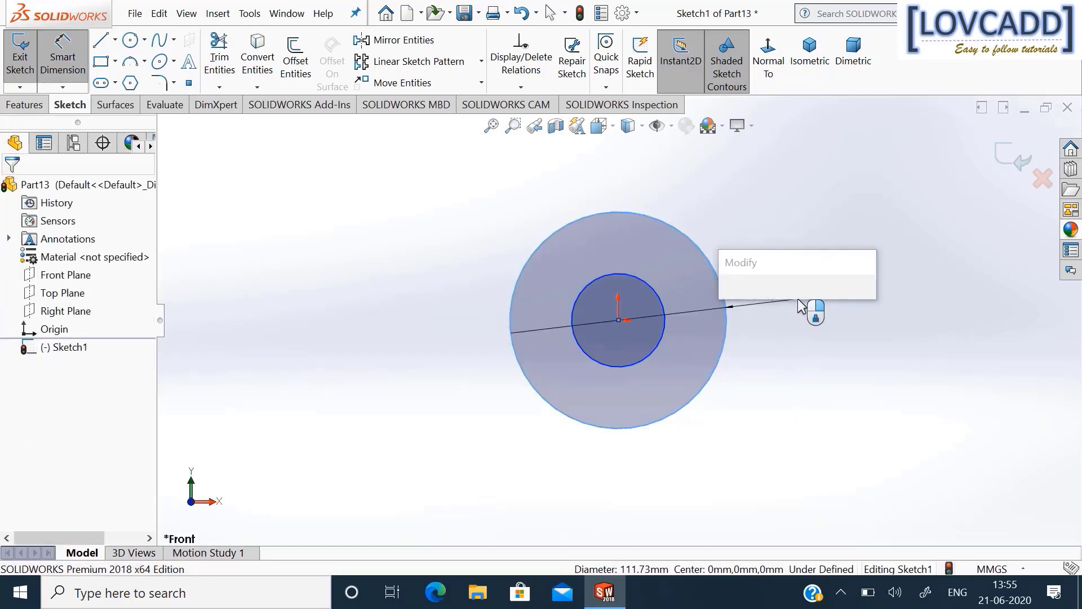
pyautogui.write('24')
pyautogui.press('Return')
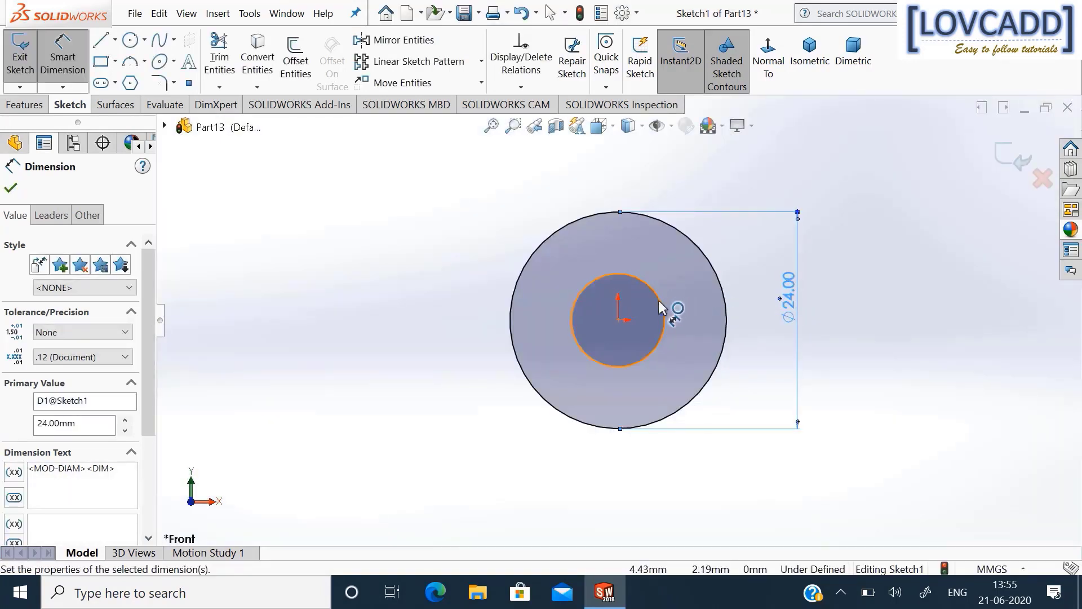
# Dimension the inner circle with a diameter of 12 mm.
pyautogui.click(660, 300)
pyautogui.click(745, 262)
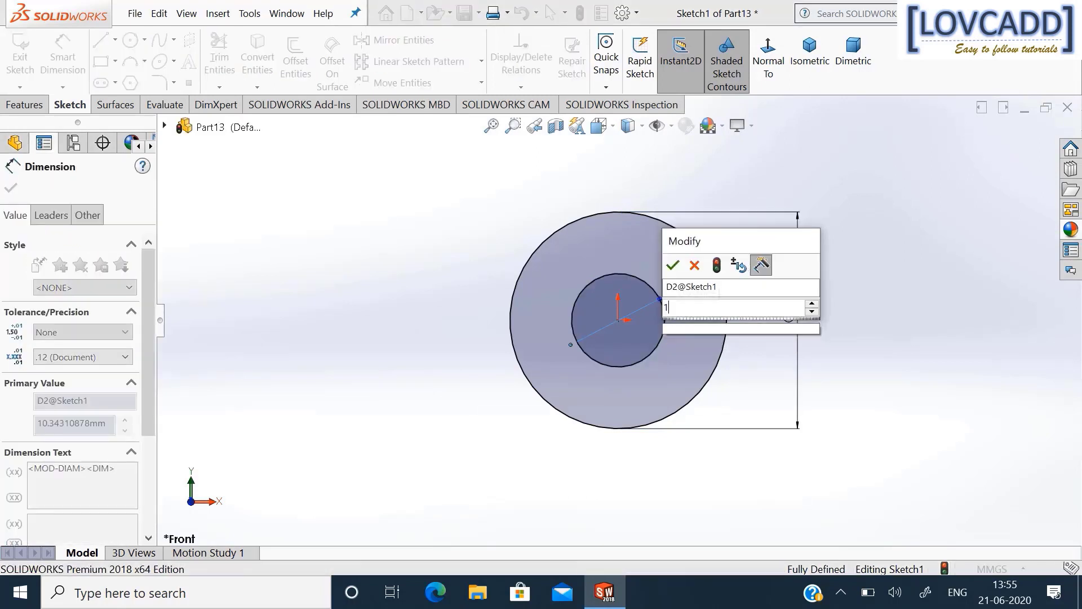
pyautogui.write('12')
pyautogui.press('Return')
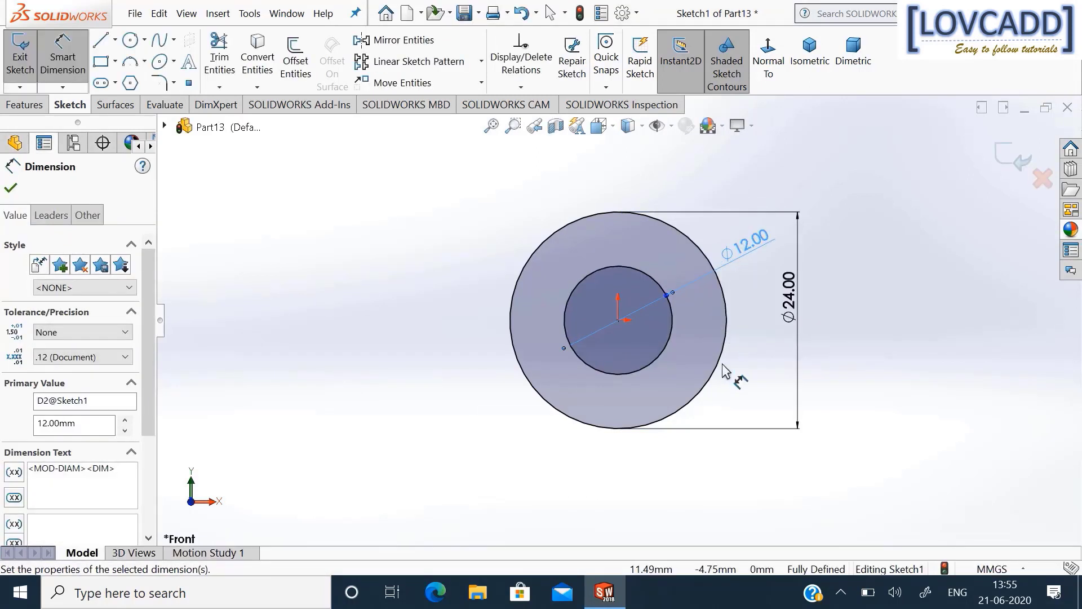
# Sketch two vertical lines about 24 mm long down from the outer circle's side quadrants, joined at their lower ends by a horizontal line.
pyautogui.scroll(2, 726, 369)
pyautogui.scroll(-3, 726, 369)
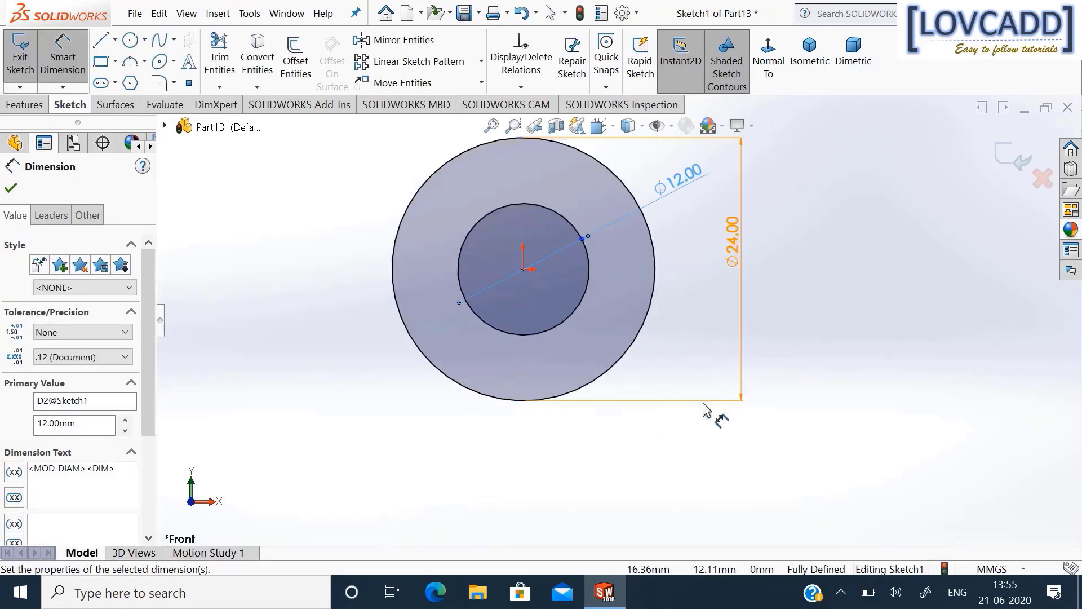
pyautogui.click(101, 40)
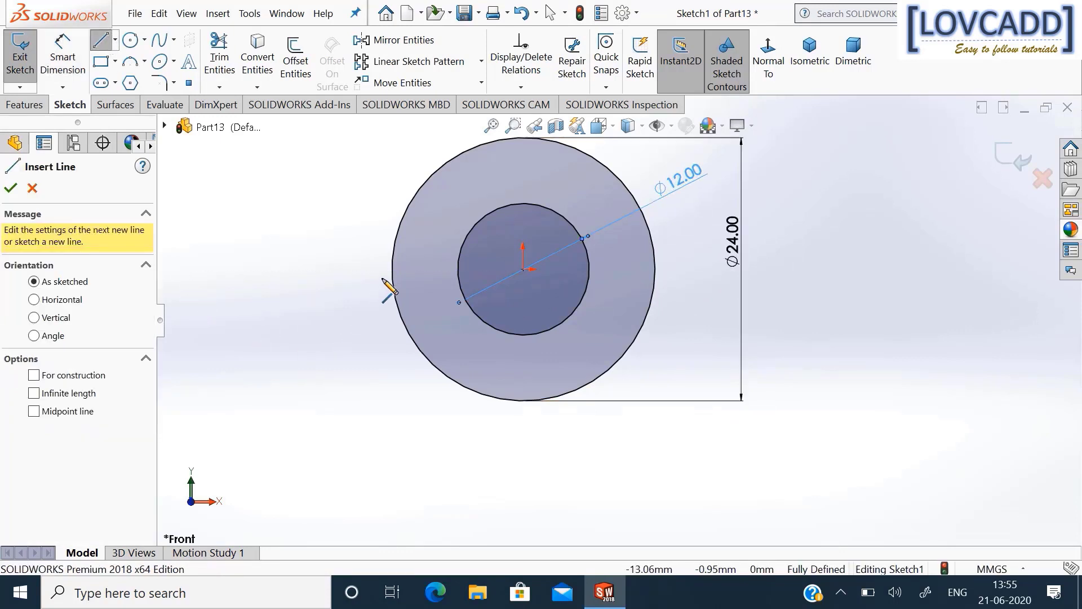
pyautogui.click(393, 270)
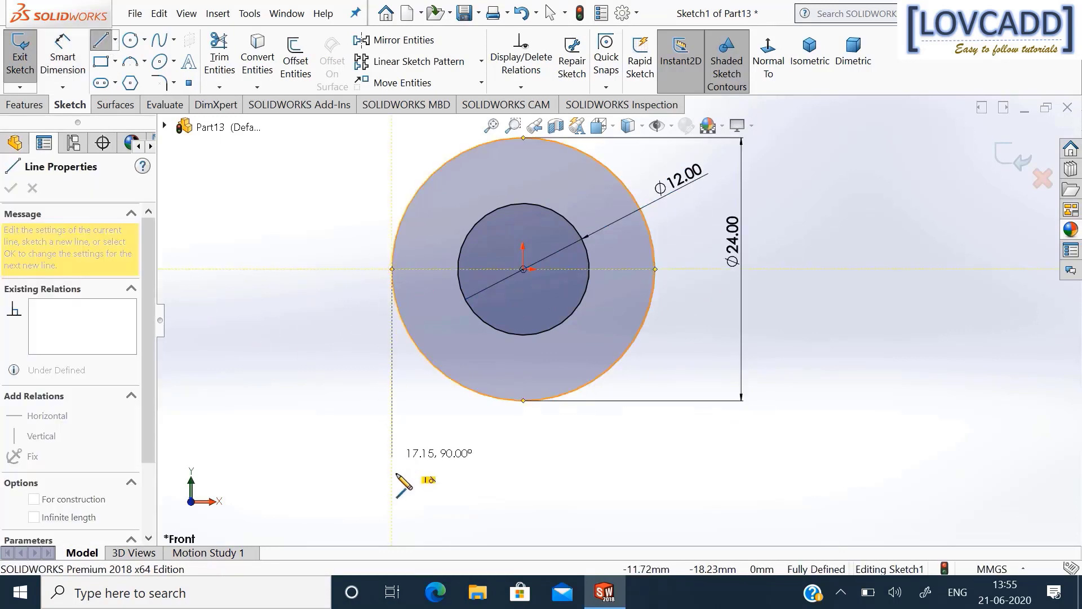
pyautogui.click(393, 535)
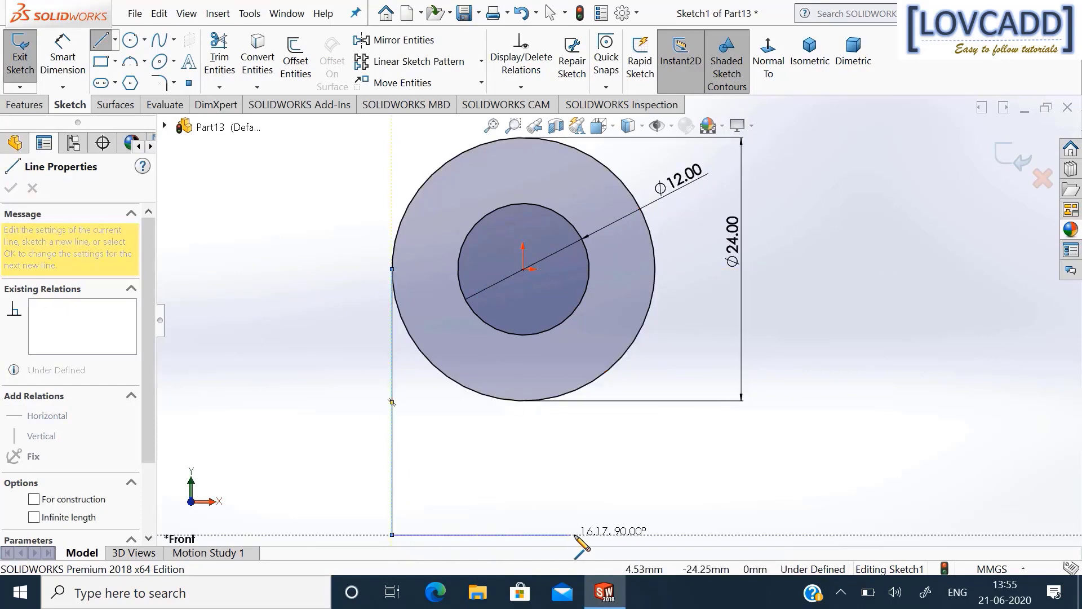
pyautogui.click(655, 534)
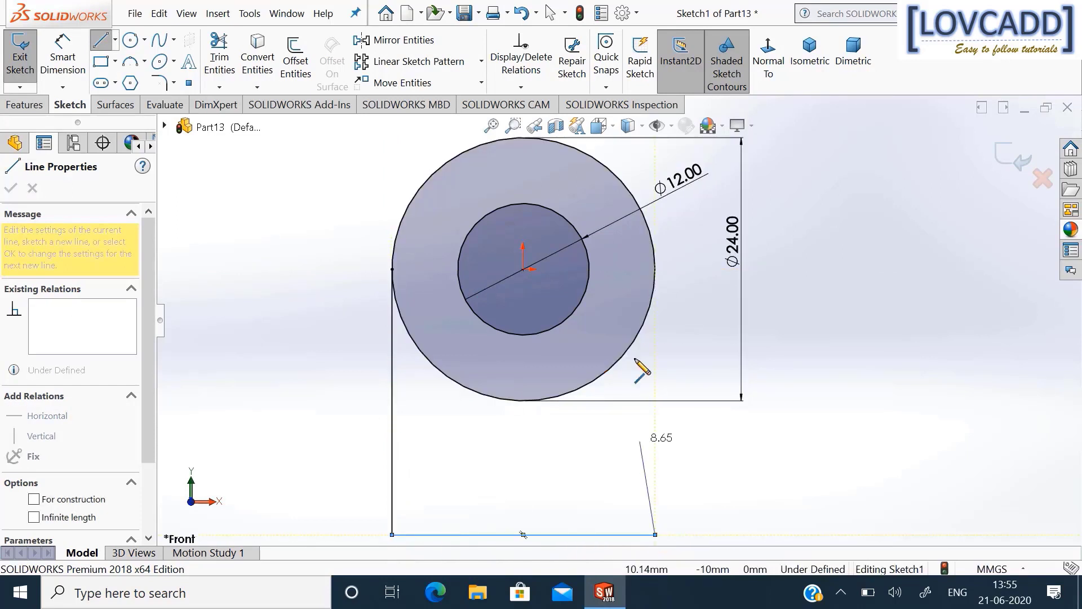
pyautogui.click(656, 271)
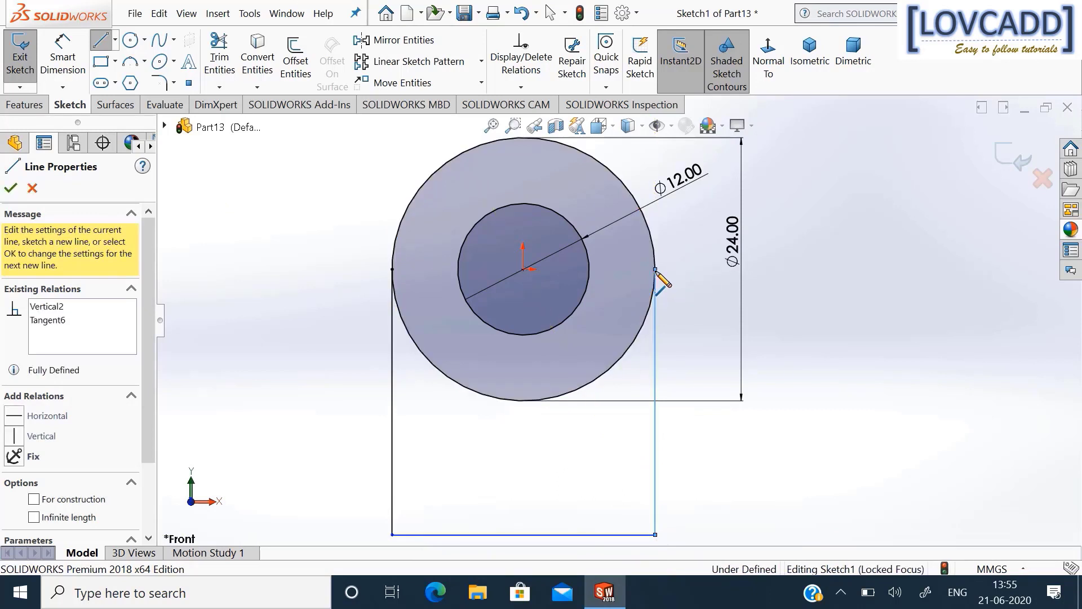
pyautogui.rightClick(657, 272)
pyautogui.click(676, 290)
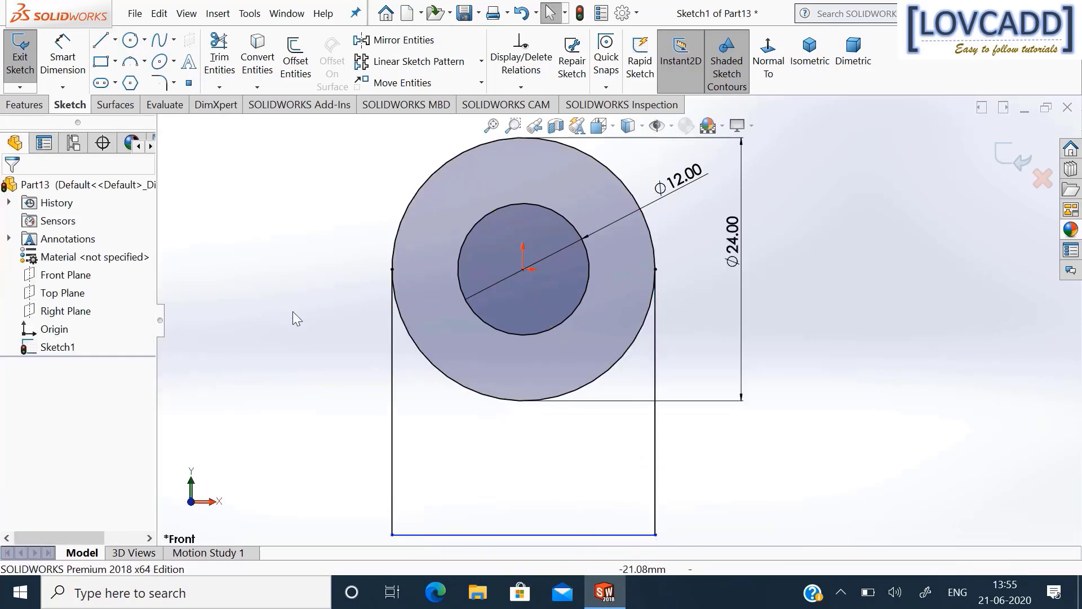
# Dimension the distance from the circles' centre to the horizontal base line as 24 mm.
pyautogui.click(77, 52)
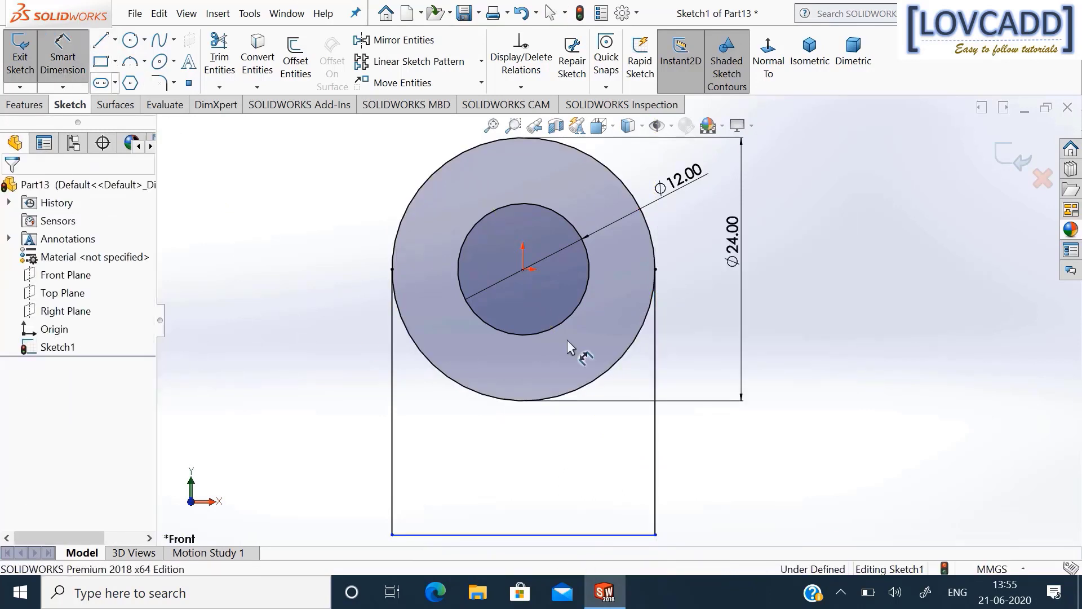
pyautogui.click(525, 271)
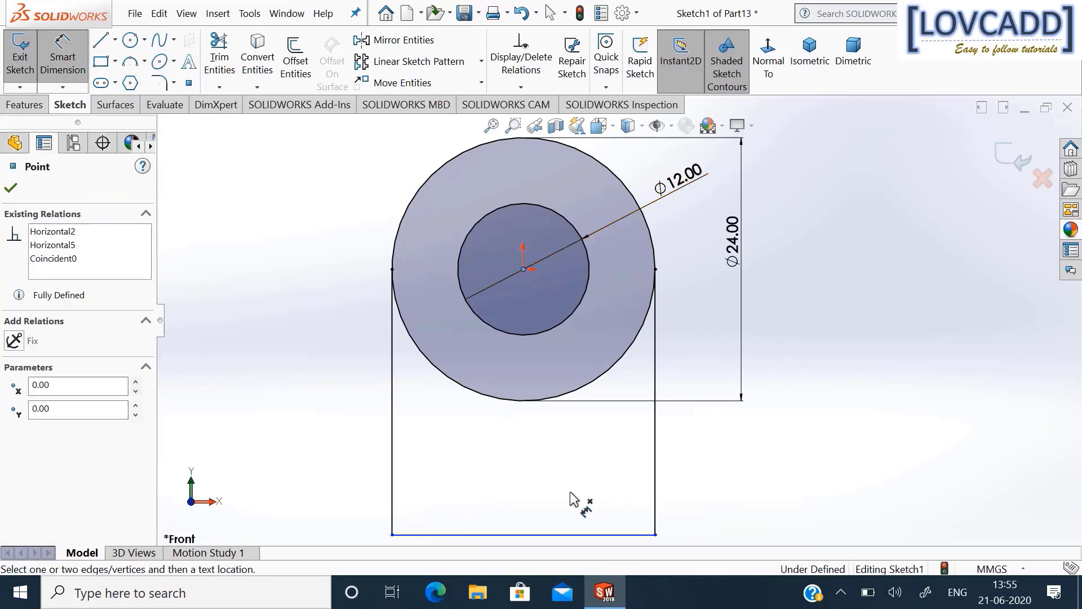
pyautogui.click(686, 475)
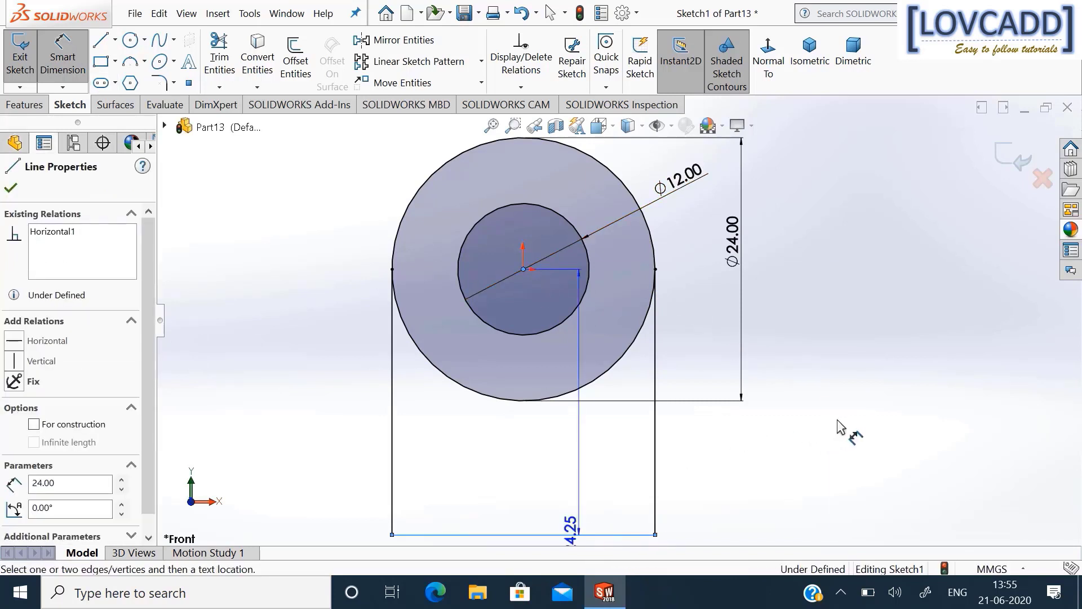
pyautogui.click(846, 425)
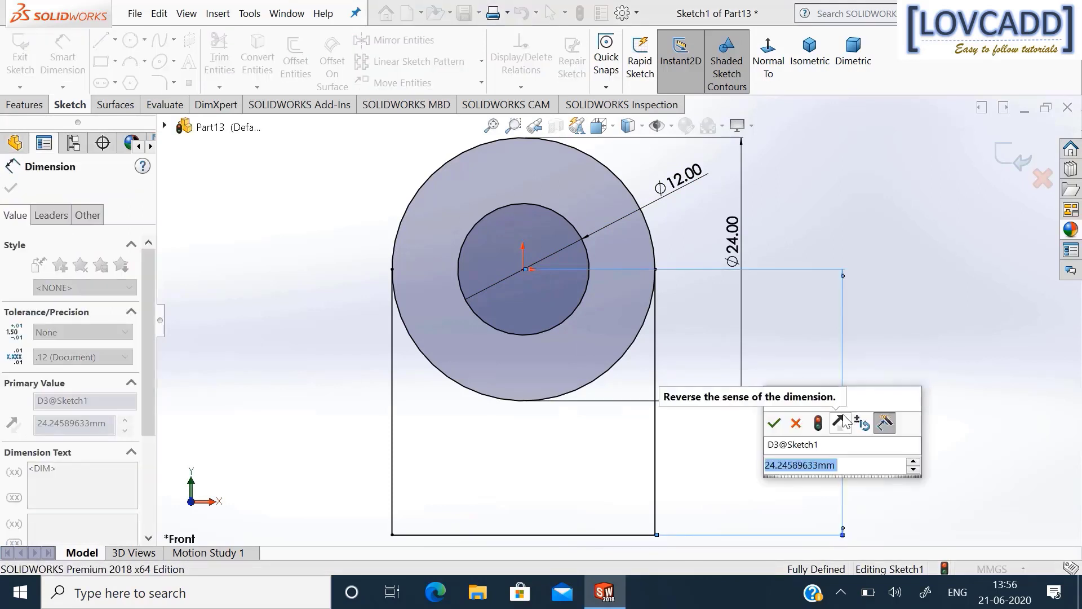
pyautogui.write('24')
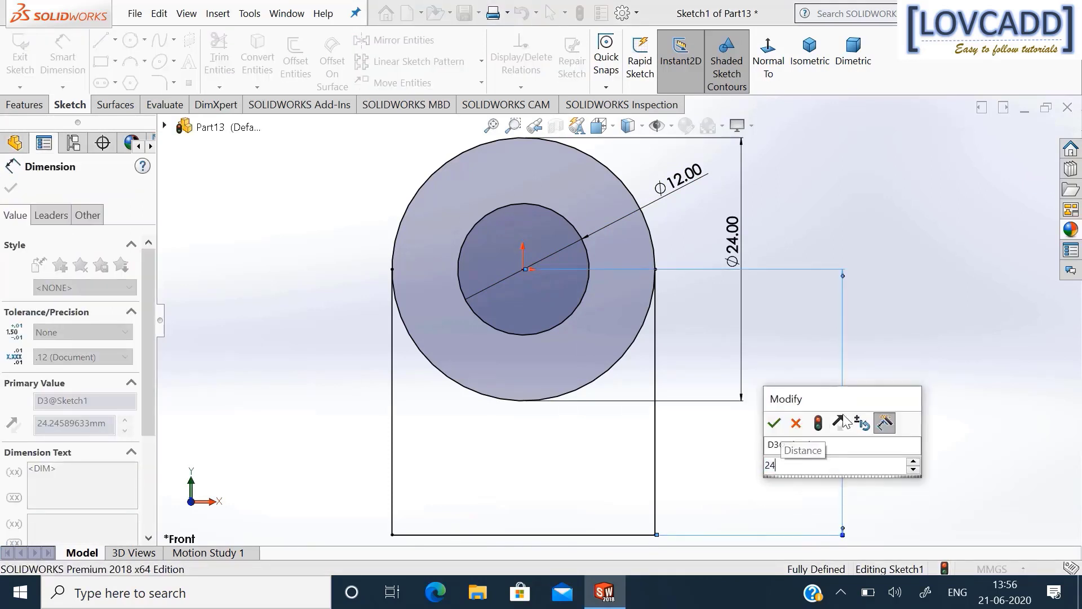
pyautogui.press('Return')
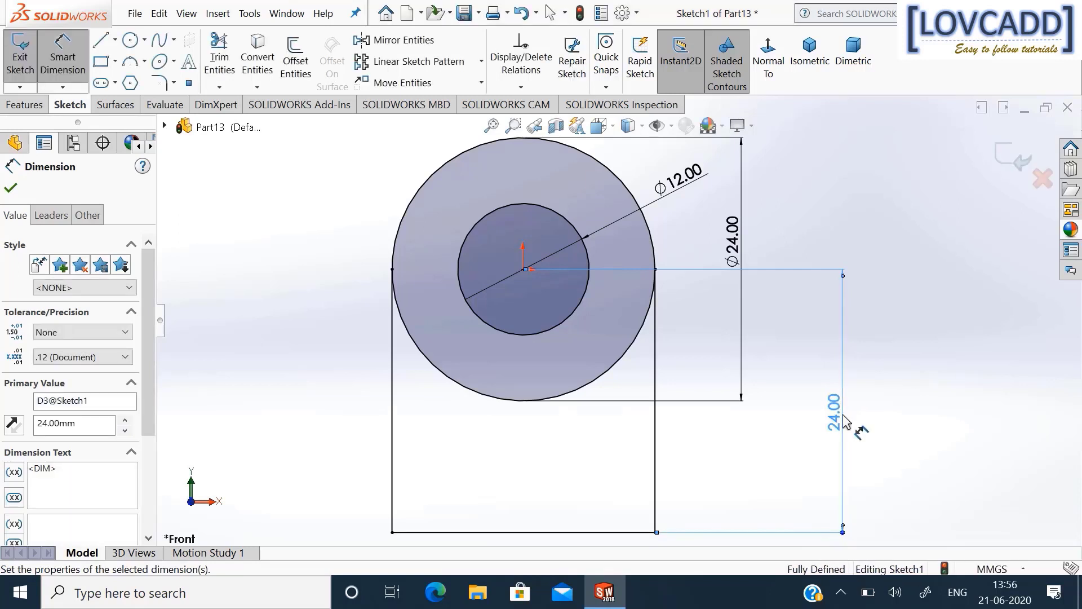
# Trim away the lower half of the outer circle to leave a round-topped profile with a hole.
pyautogui.click(219, 56)
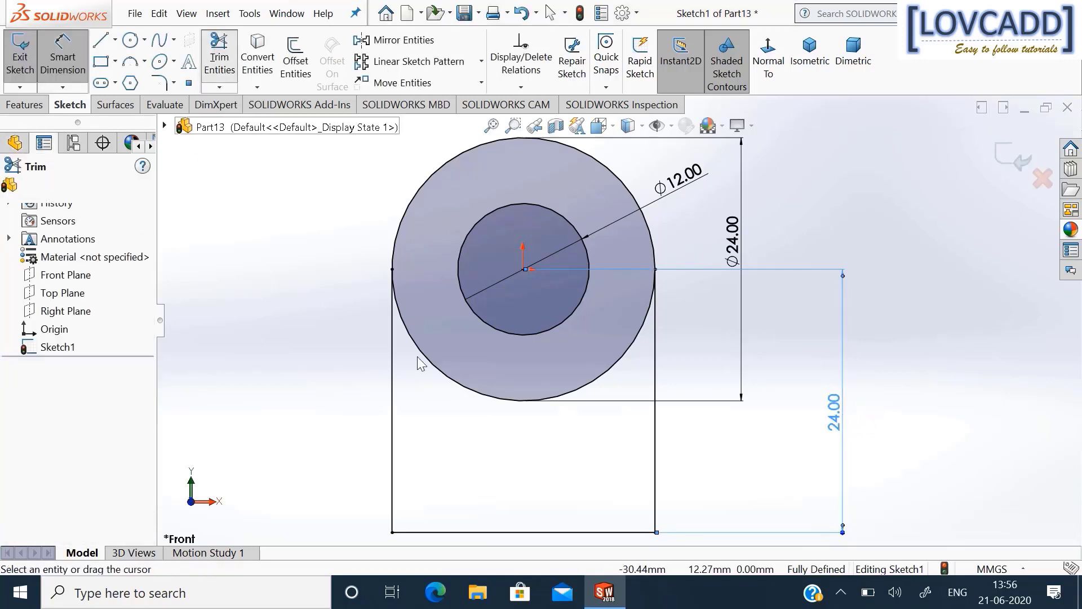
pyautogui.moveTo(515, 448)
pyautogui.mouseDown()
pyautogui.moveTo(485, 368)
pyautogui.moveTo(491, 378)
pyautogui.mouseUp()
pyautogui.press('f')
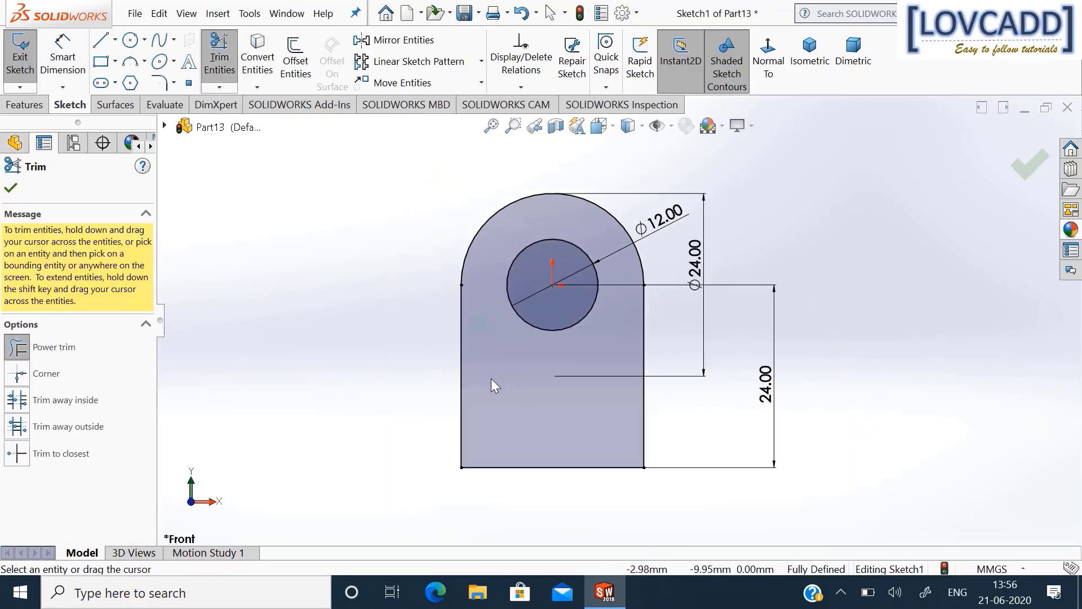
pyautogui.click(11, 188)
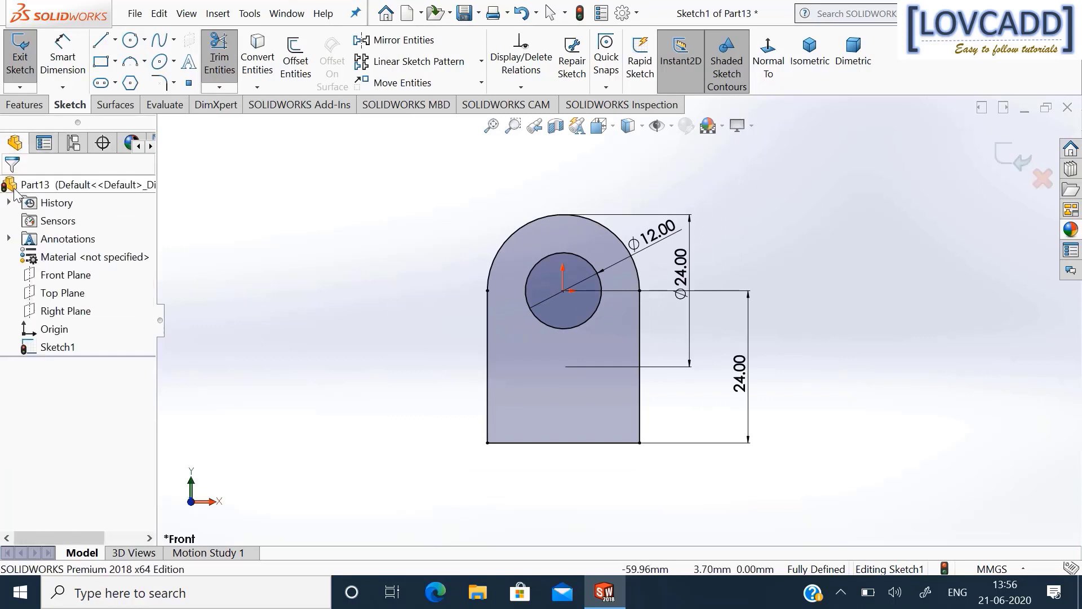
# Extrude the round-topped profile 24 mm with the Mid Plane end condition.
pyautogui.click(24, 105)
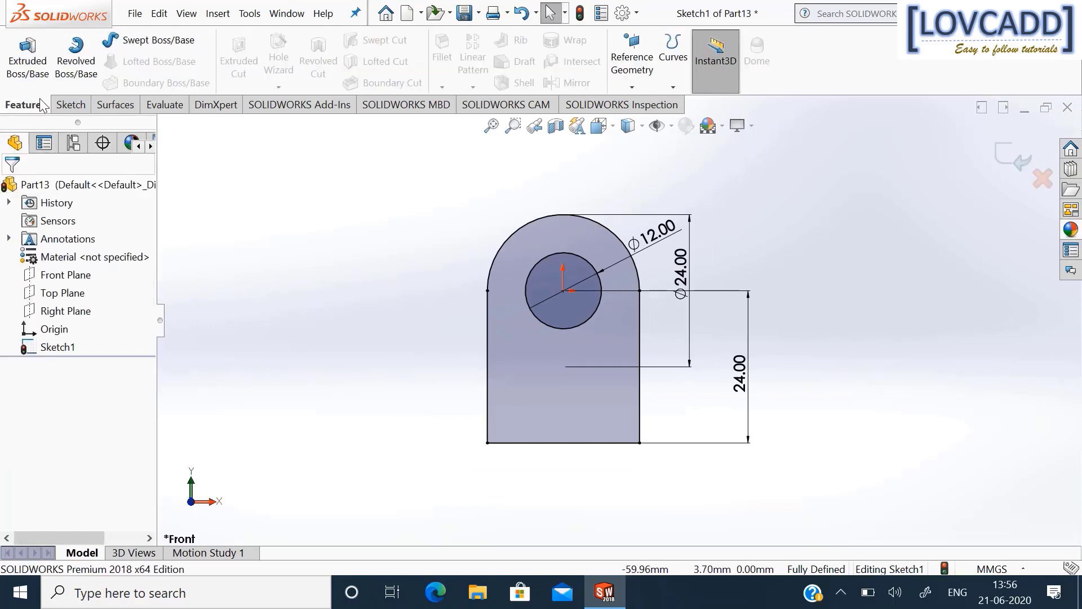
pyautogui.click(28, 66)
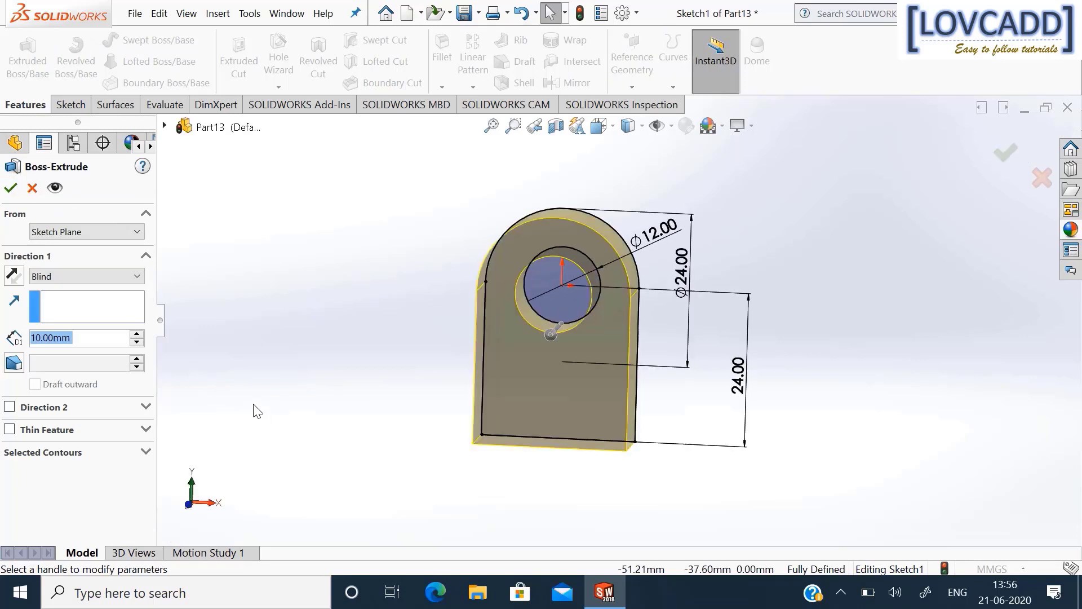
pyautogui.click(54, 276)
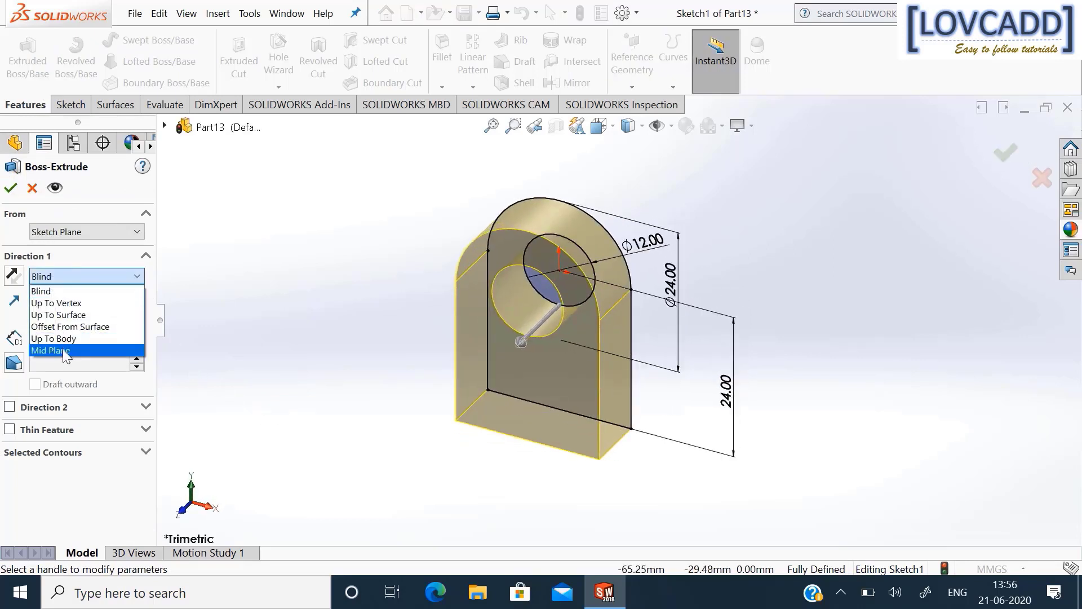
pyautogui.click(62, 351)
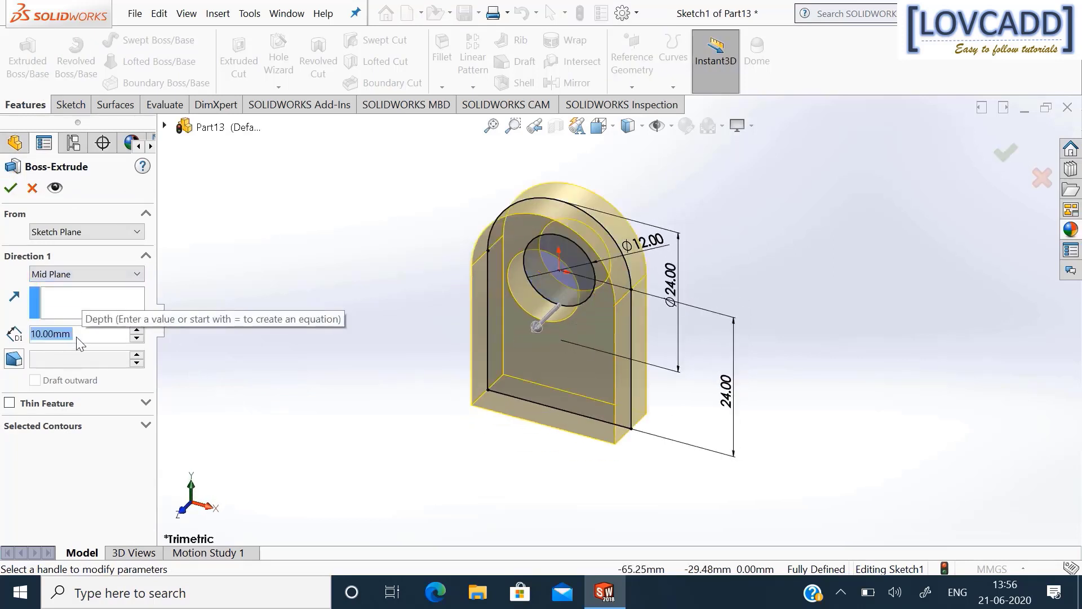
pyautogui.write('24')
pyautogui.press('Return')
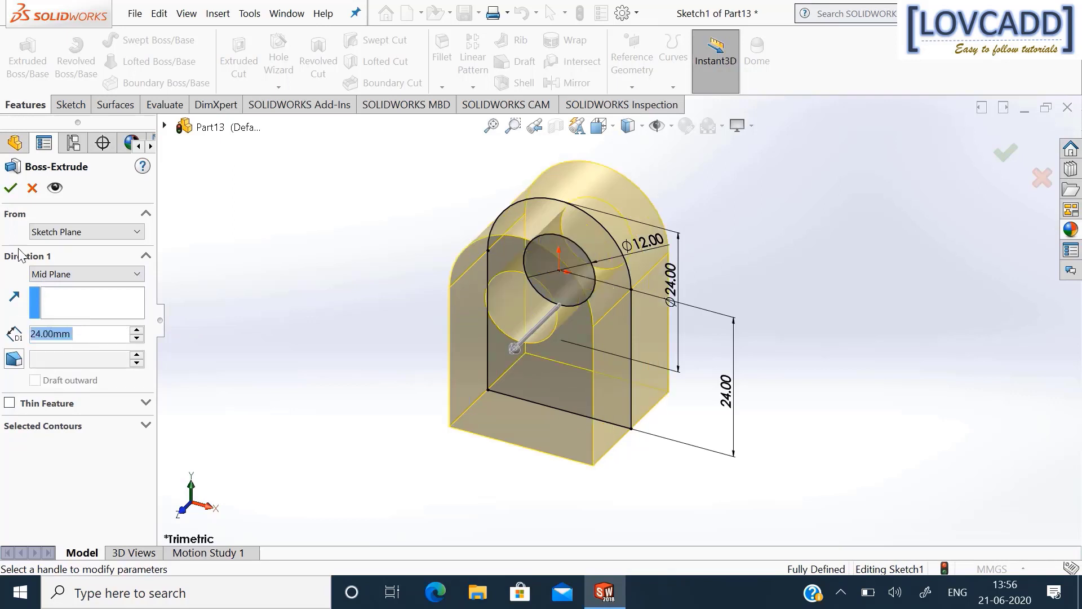
pyautogui.click(10, 188)
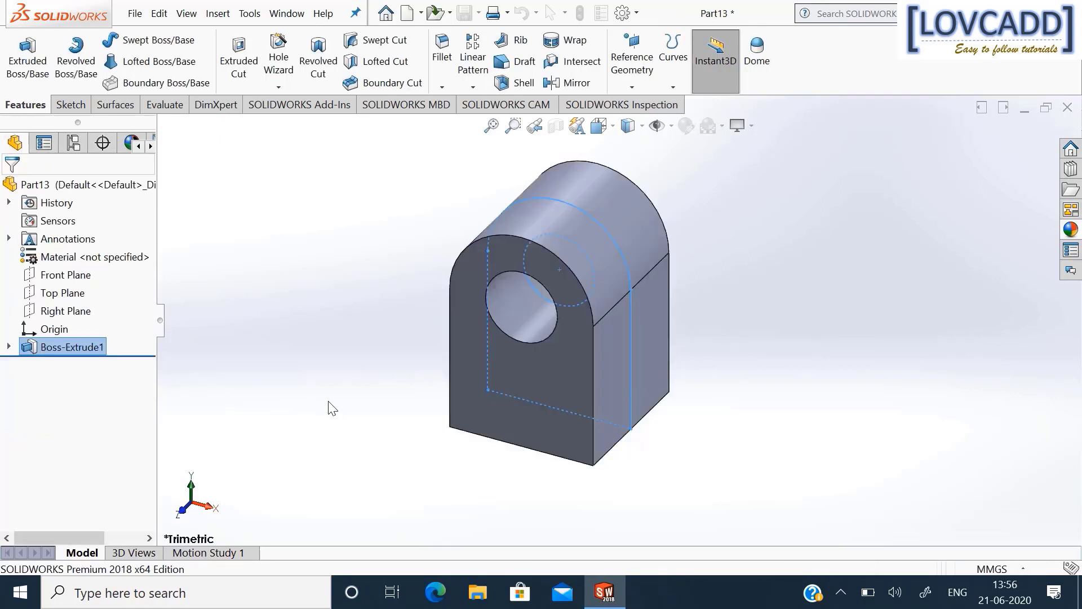
pyautogui.click(332, 408)
# Create a reference plane offset 31 mm from the Top Plane, flipped so that it lies below the block.
pyautogui.moveTo(309, 435); pyautogui.dragTo(320, 407, button='middle')
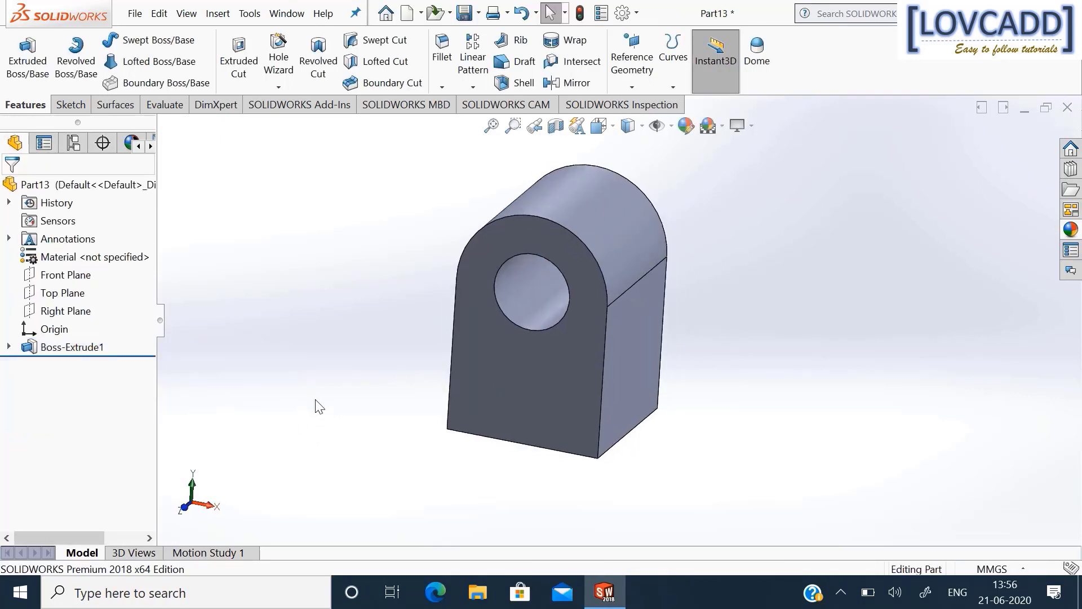
pyautogui.click(67, 293)
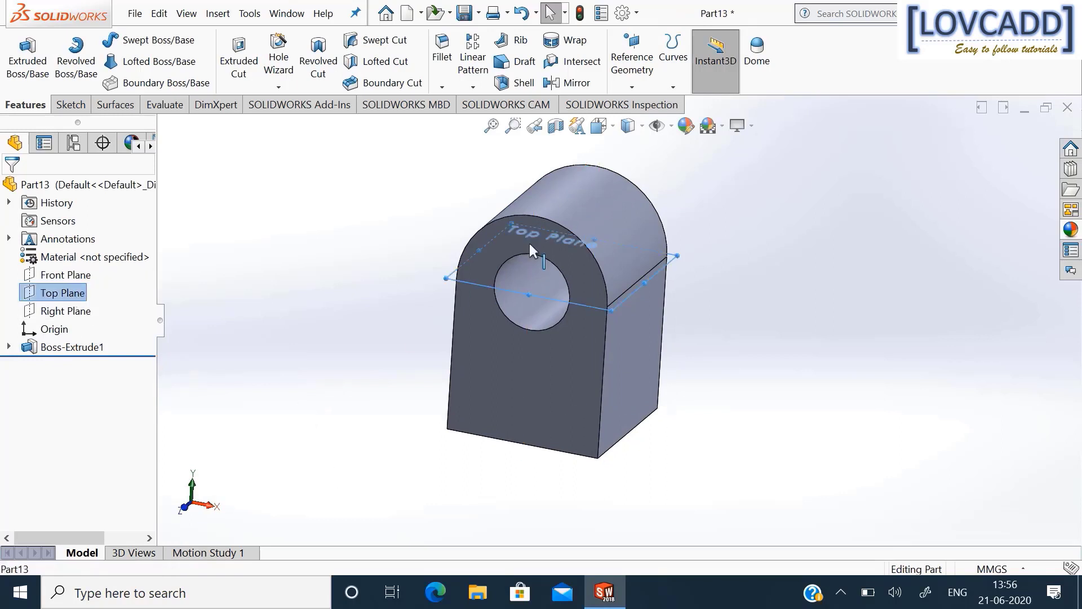
pyautogui.click(632, 87)
pyautogui.click(643, 101)
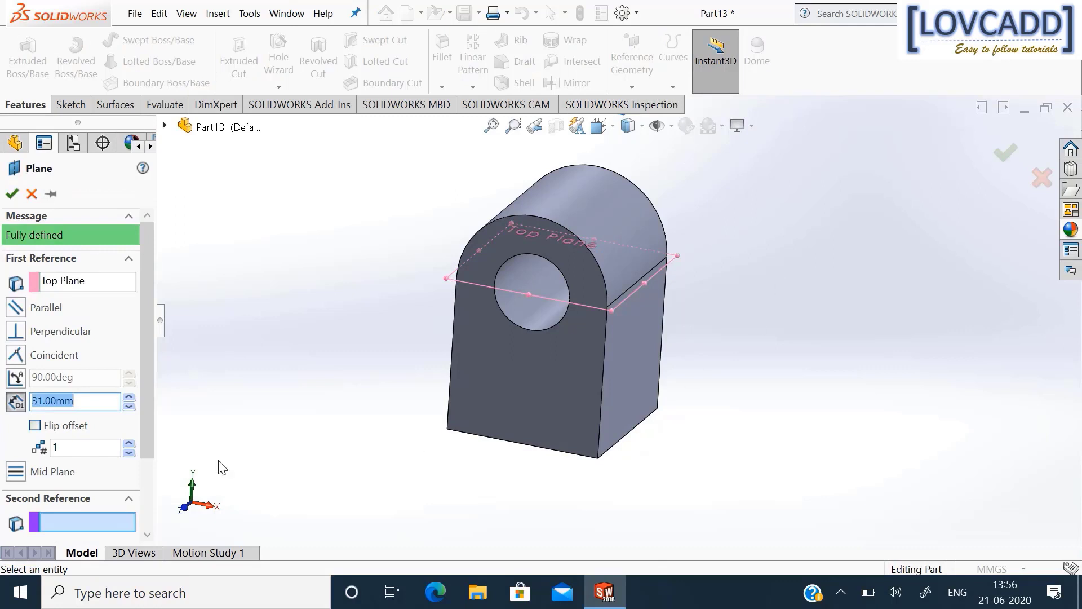
pyautogui.scroll(3, 280, 351)
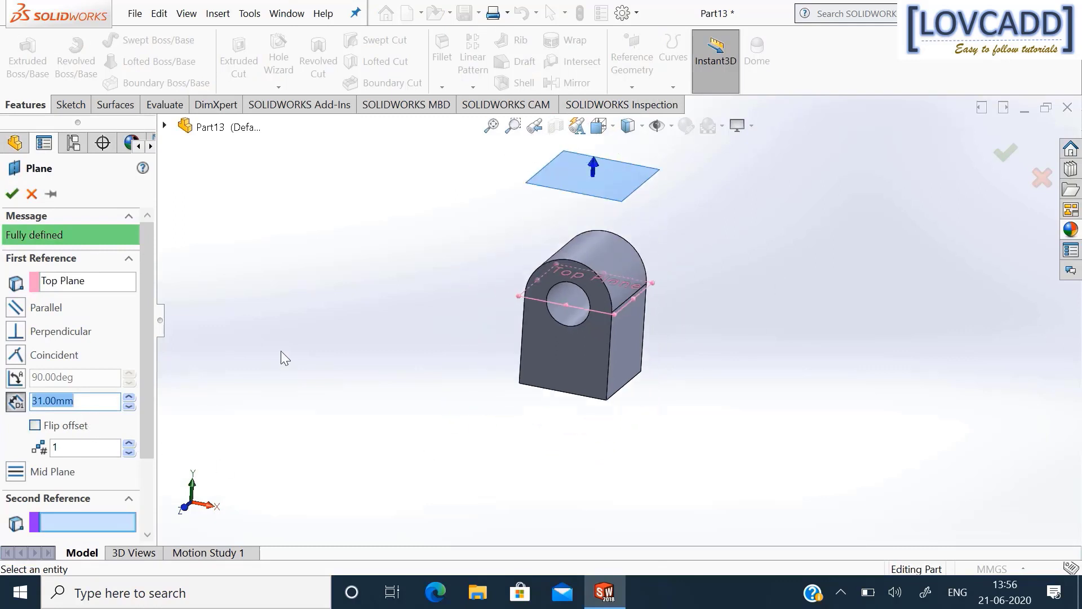
pyautogui.click(34, 426)
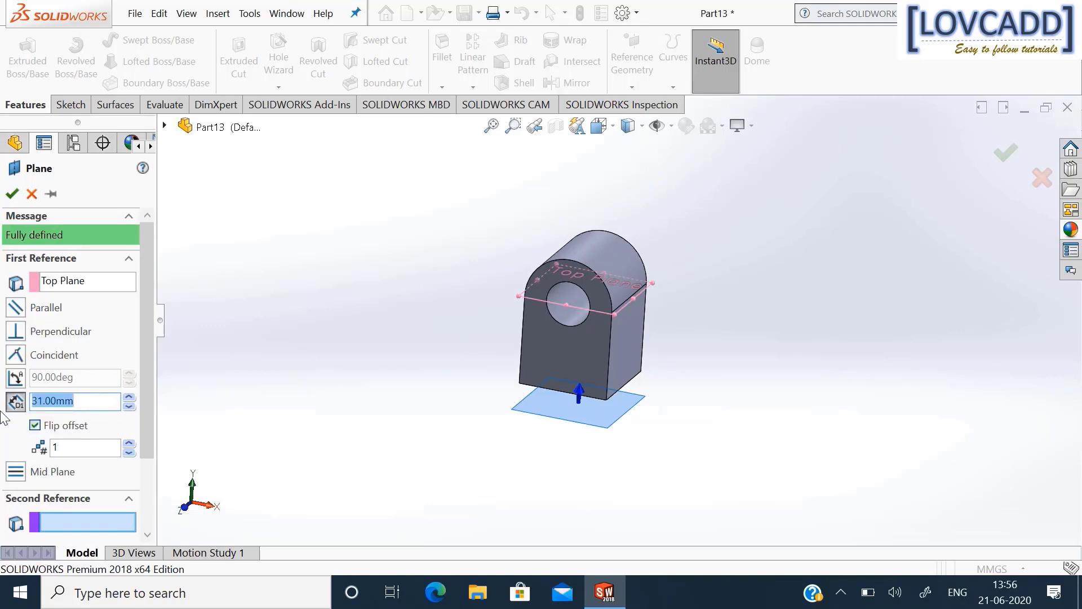
pyautogui.write('4')
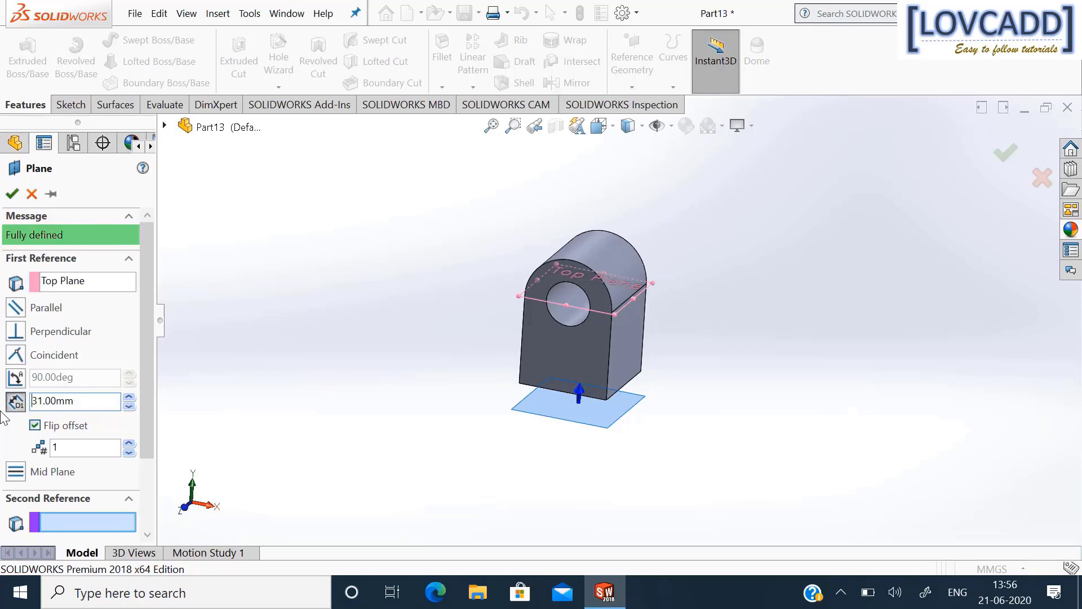
pyautogui.click(12, 194)
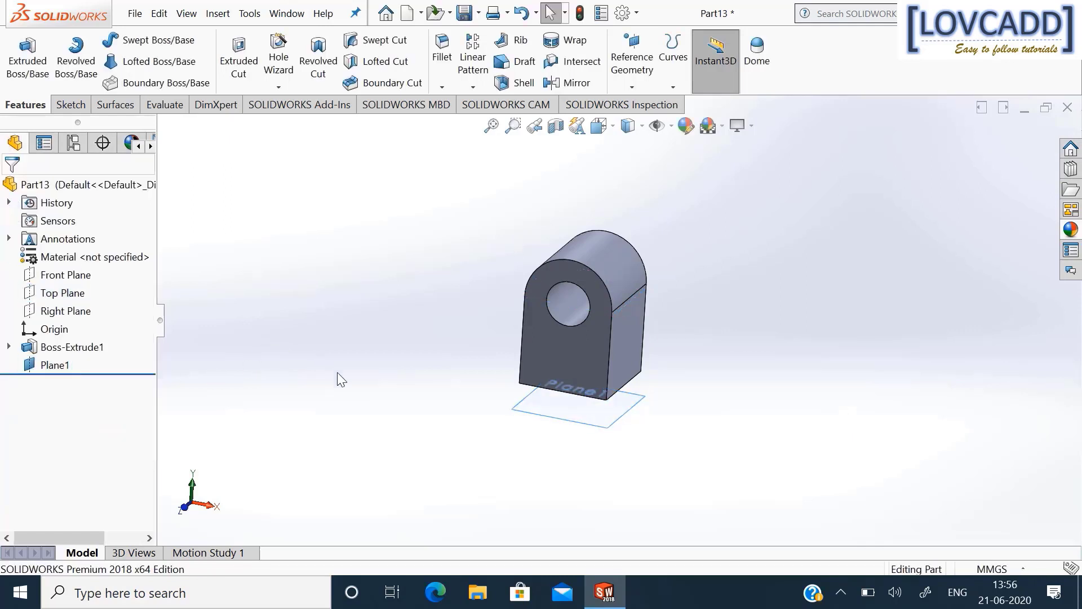
# Start a sketch on the offset plane below the block and draw a circle about 13.4 mm in diameter centred on the origin.
pyautogui.moveTo(338, 372); pyautogui.dragTo(459, 438, button='middle')
pyautogui.rightClick(566, 407)
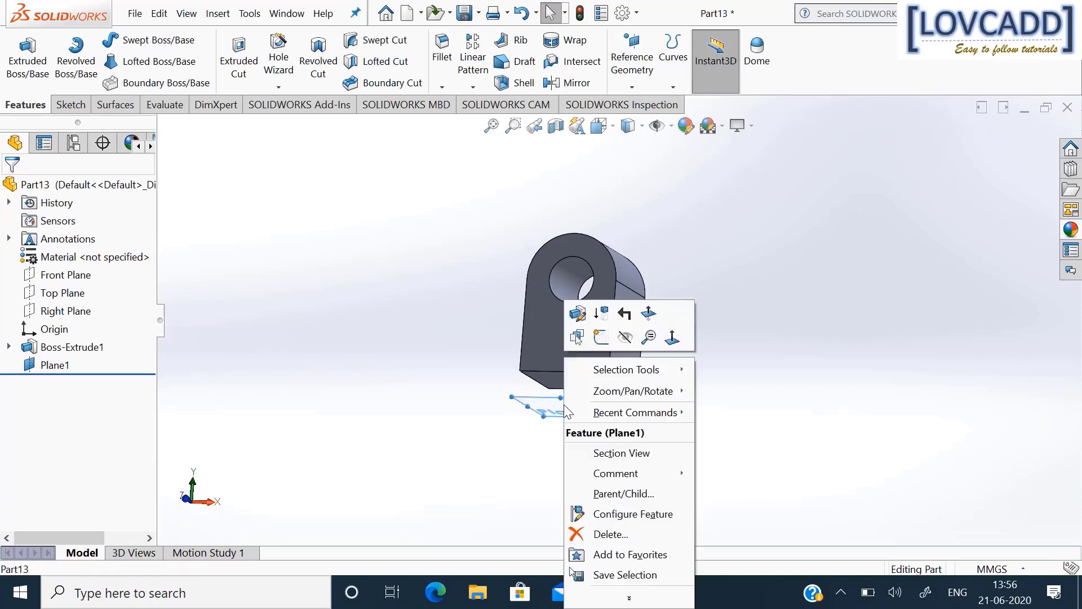
pyautogui.click(601, 336)
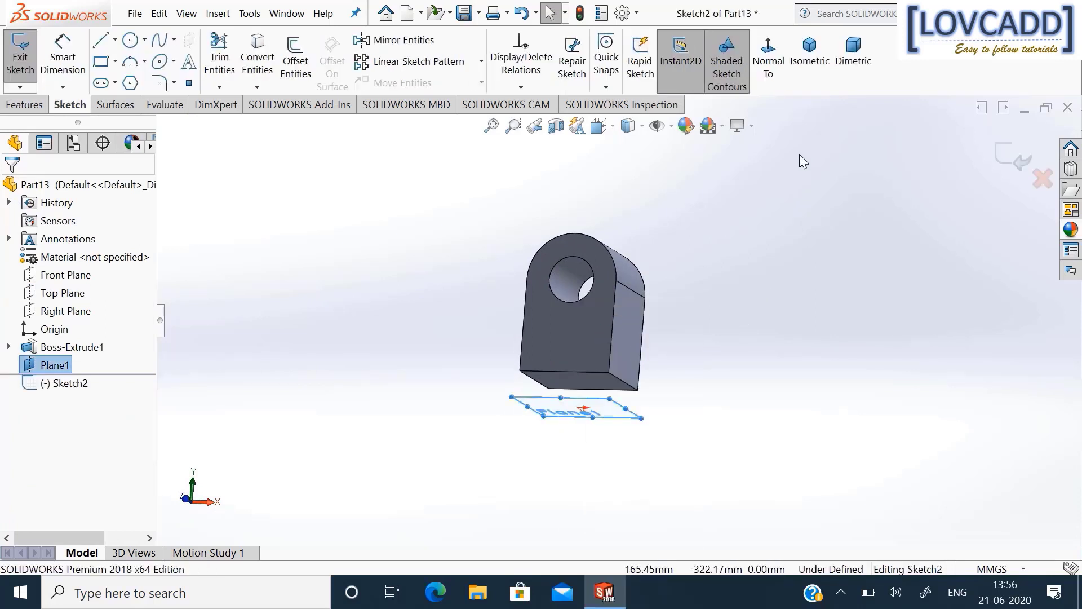
pyautogui.click(776, 67)
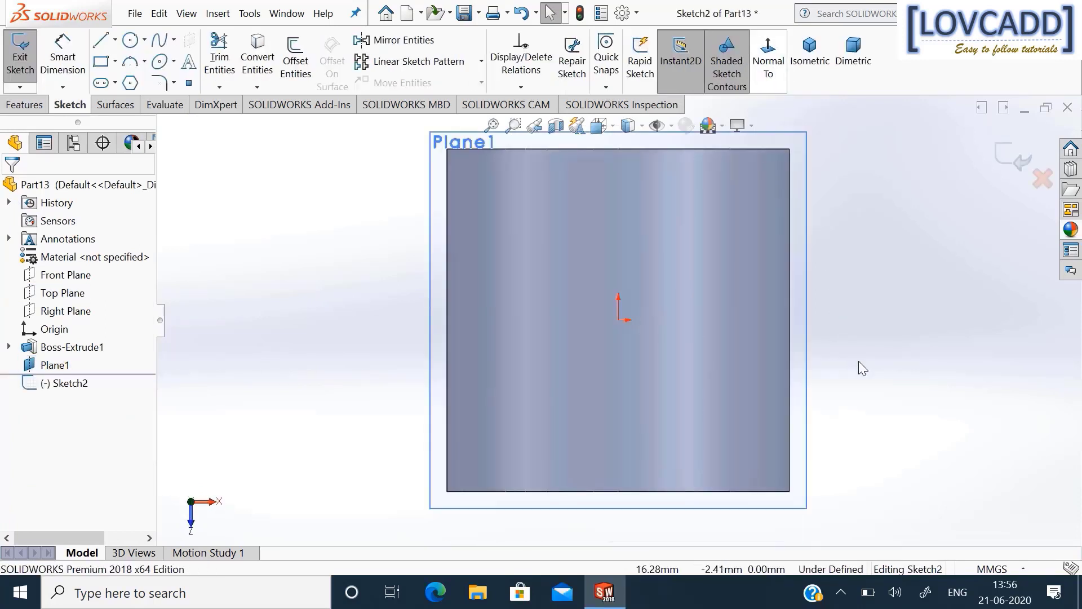
pyautogui.click(133, 44)
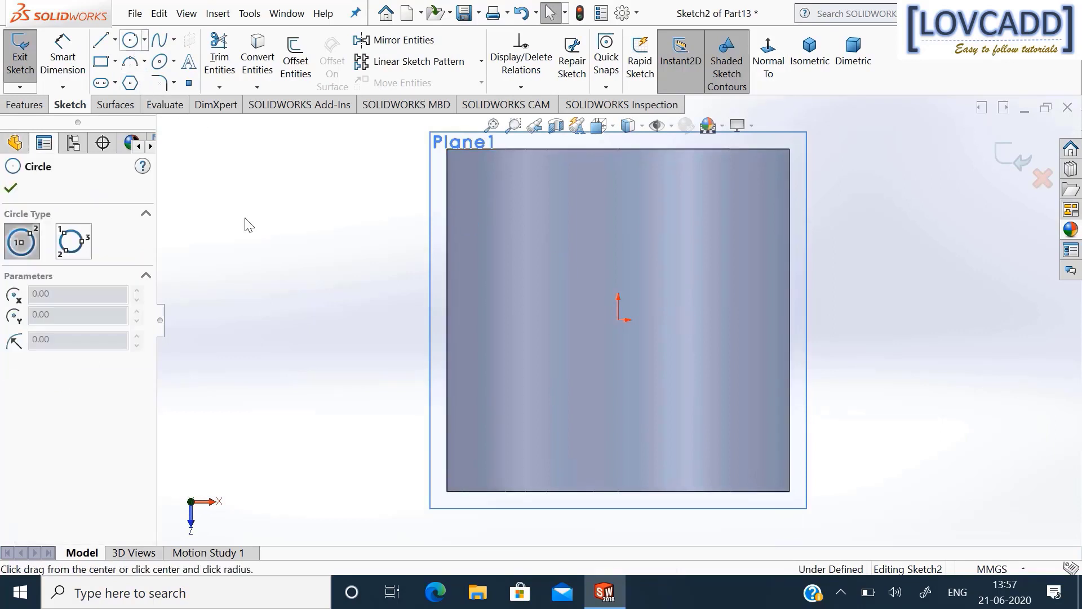
pyautogui.click(618, 320)
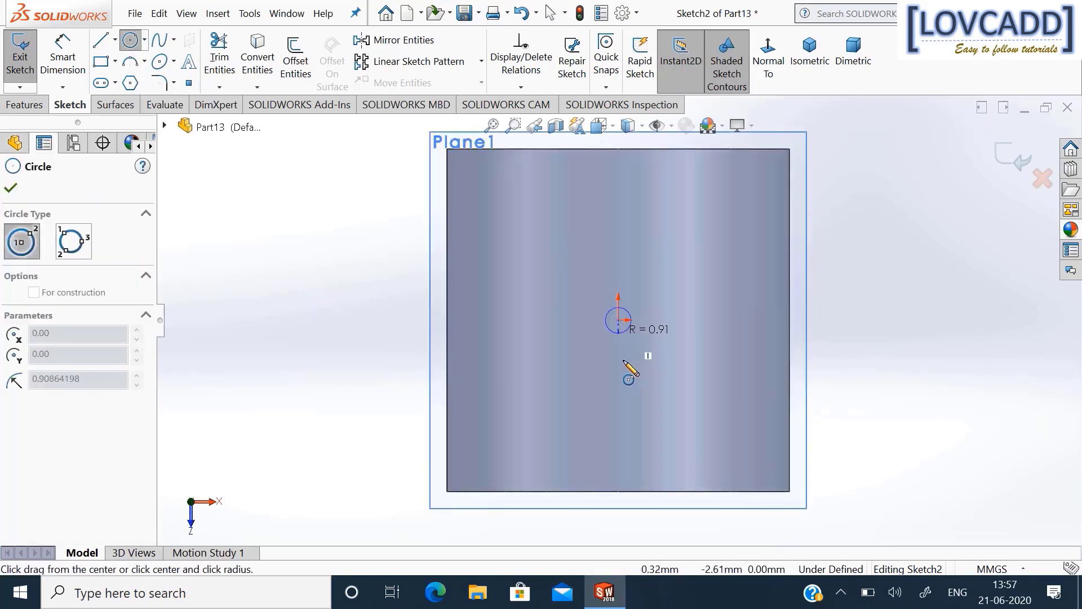
pyautogui.click(648, 411)
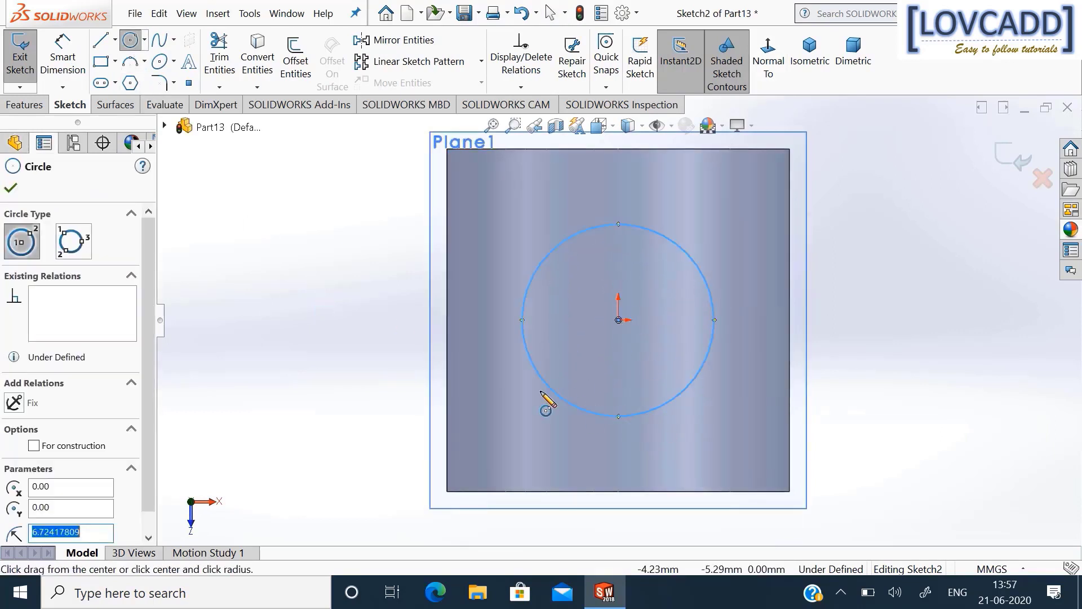
# Dimension the circle's diameter as 10 mm and exit the sketch.
pyautogui.click(56, 62)
pyautogui.click(702, 273)
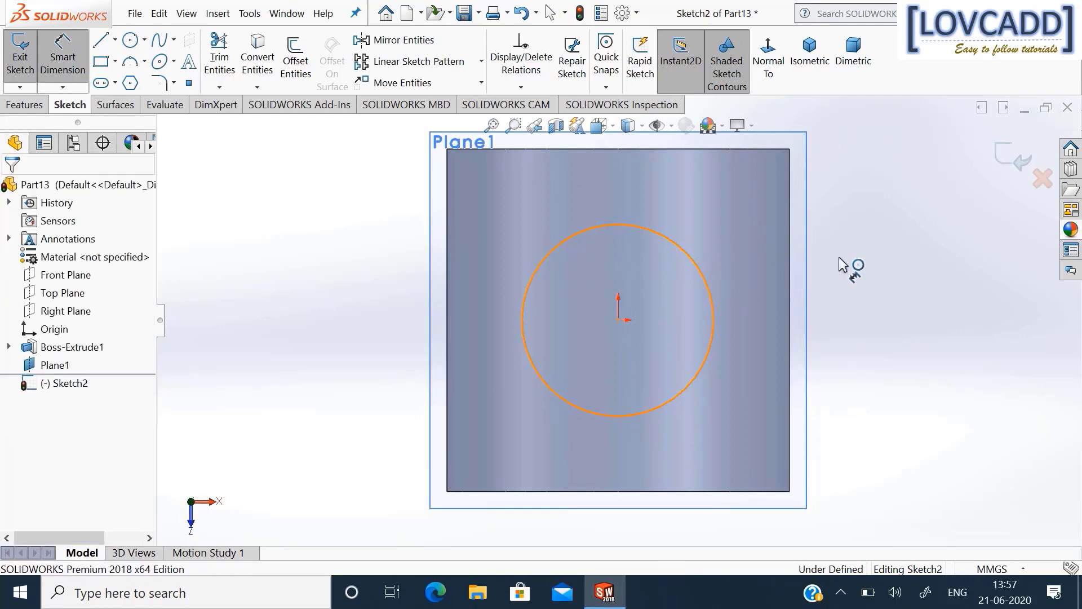
pyautogui.click(872, 259)
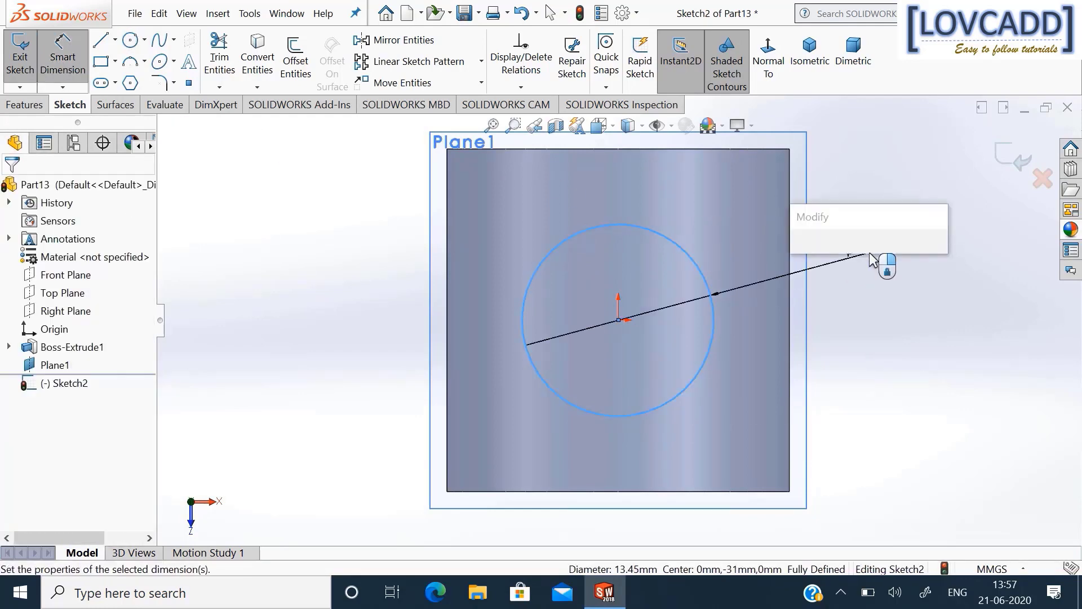
pyautogui.write('10')
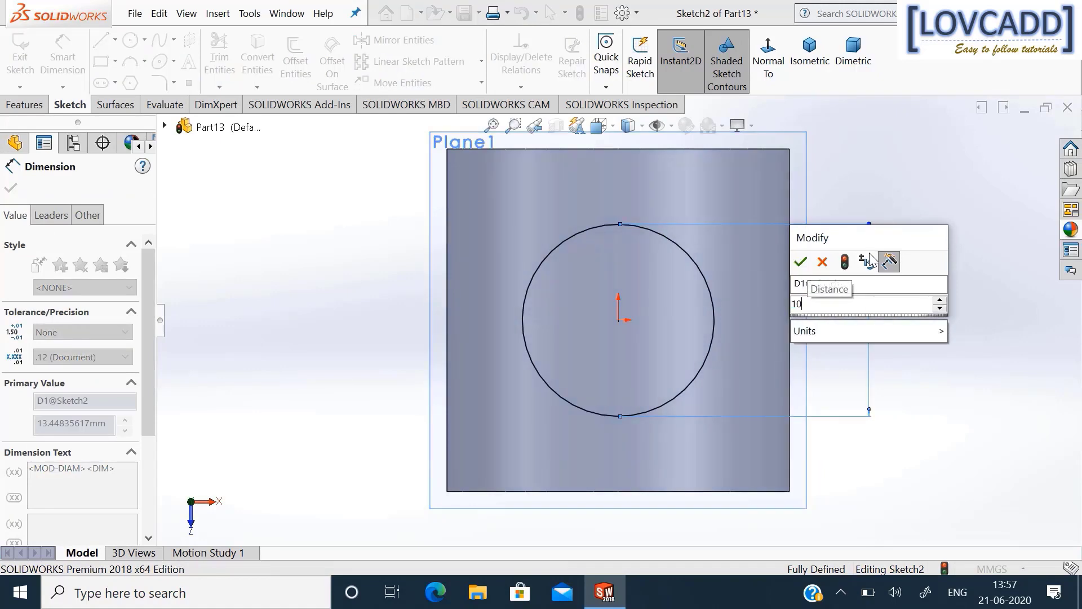
pyautogui.press('Return')
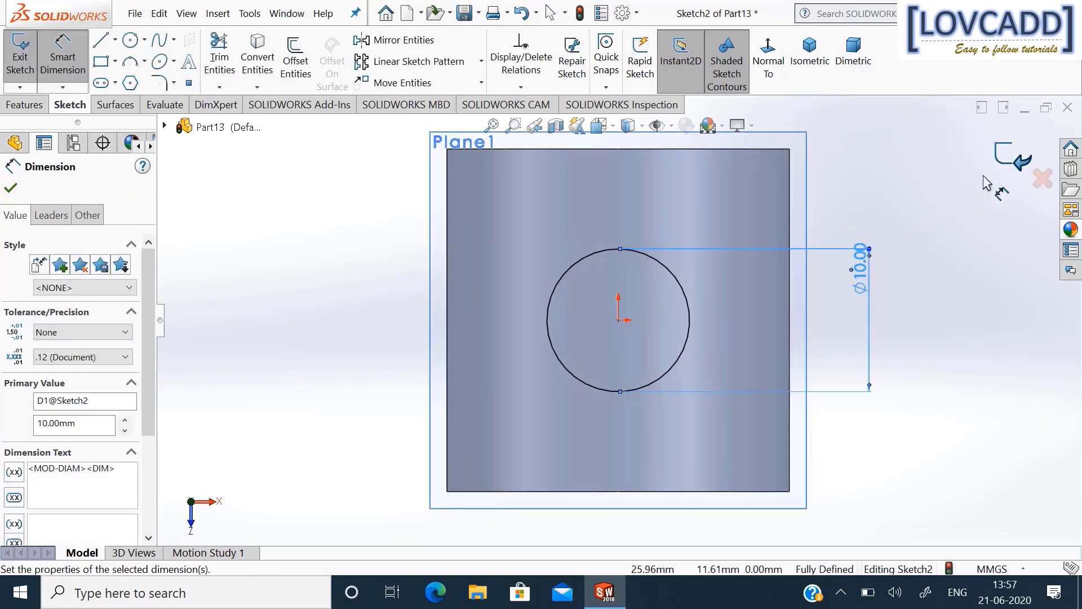
pyautogui.click(999, 160)
pyautogui.click(877, 178)
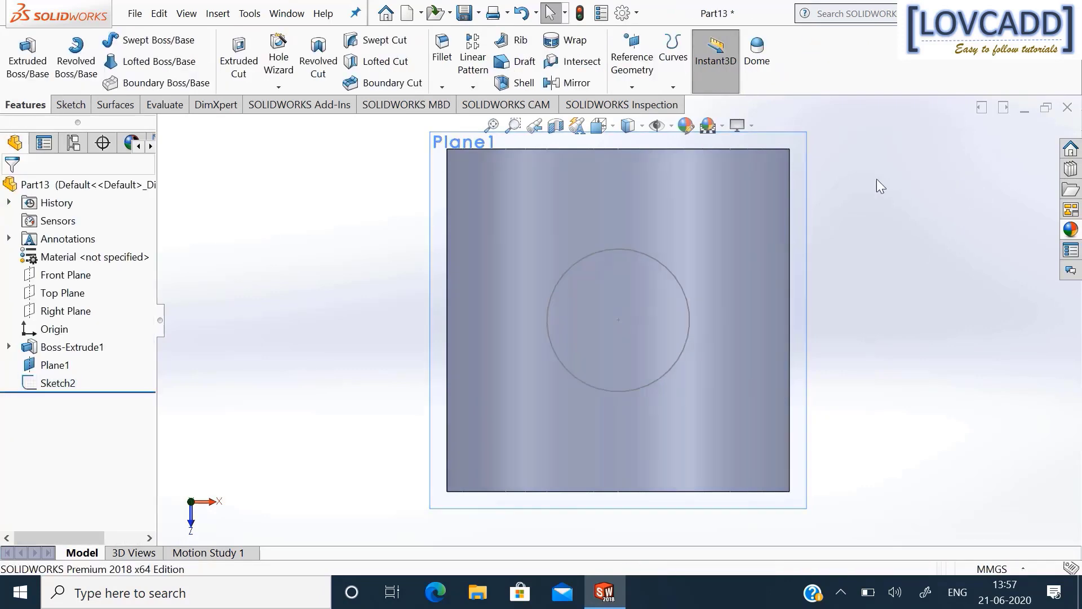
# Loft from the block's bottom face to the circle sketch, and hide the offset plane.
pyautogui.moveTo(897, 252); pyautogui.dragTo(871, 217, button='middle')
pyautogui.scroll(3, 908, 329)
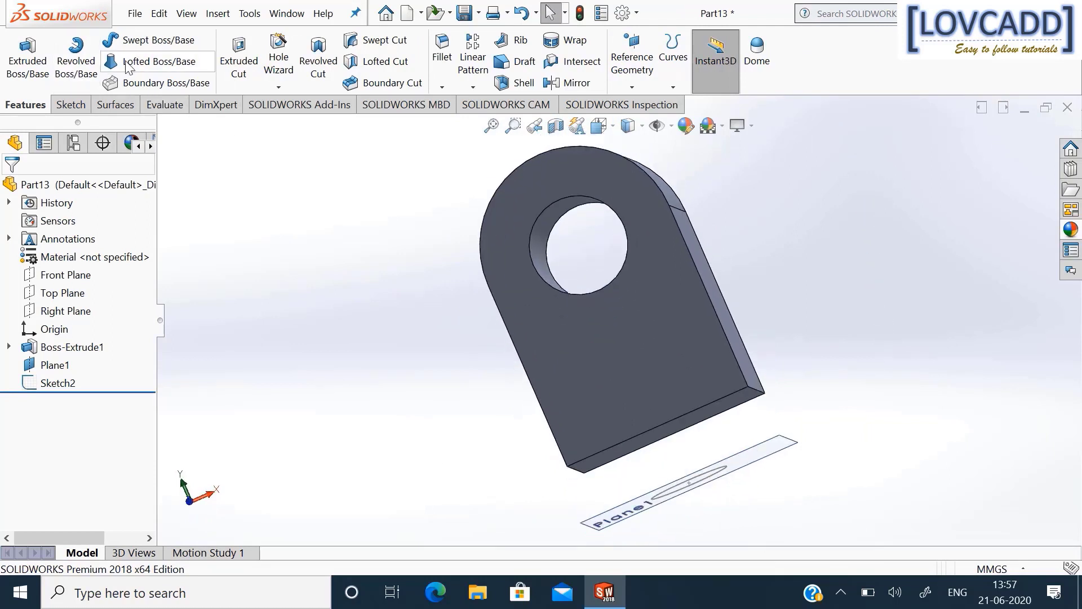
pyautogui.click(144, 62)
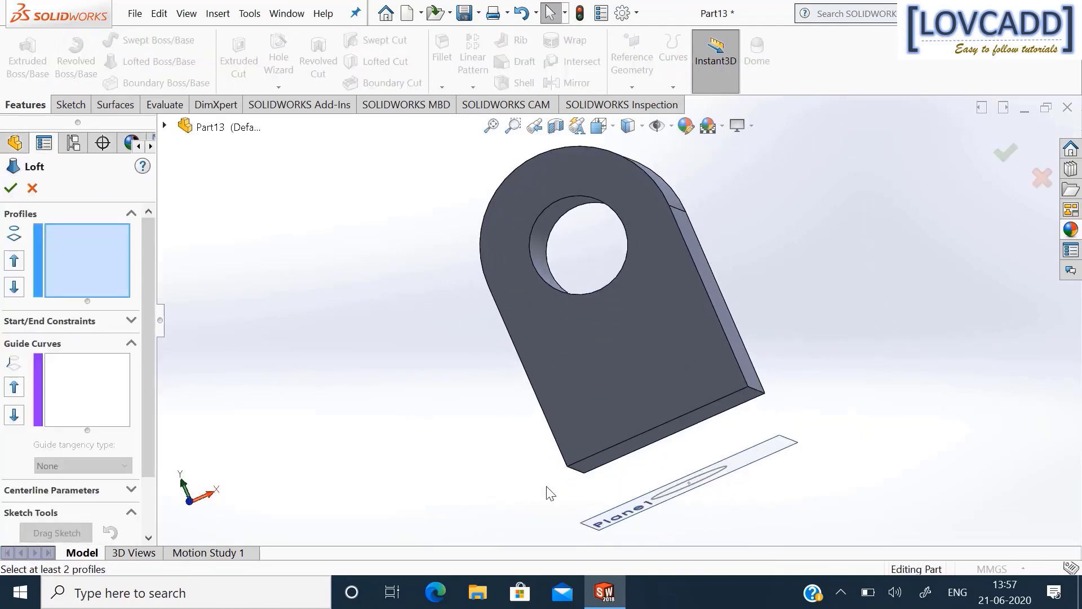
pyautogui.click(605, 461)
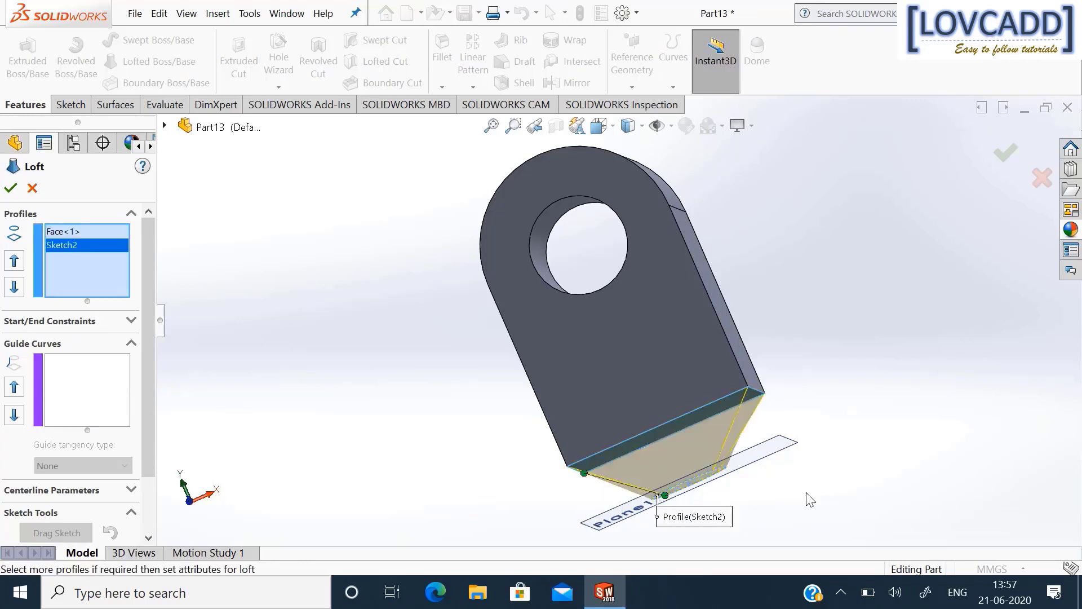
pyautogui.moveTo(807, 500)
pyautogui.mouseDown(button='middle')
pyautogui.moveTo(790, 442)
pyautogui.moveTo(818, 419)
pyautogui.mouseUp(button='middle')
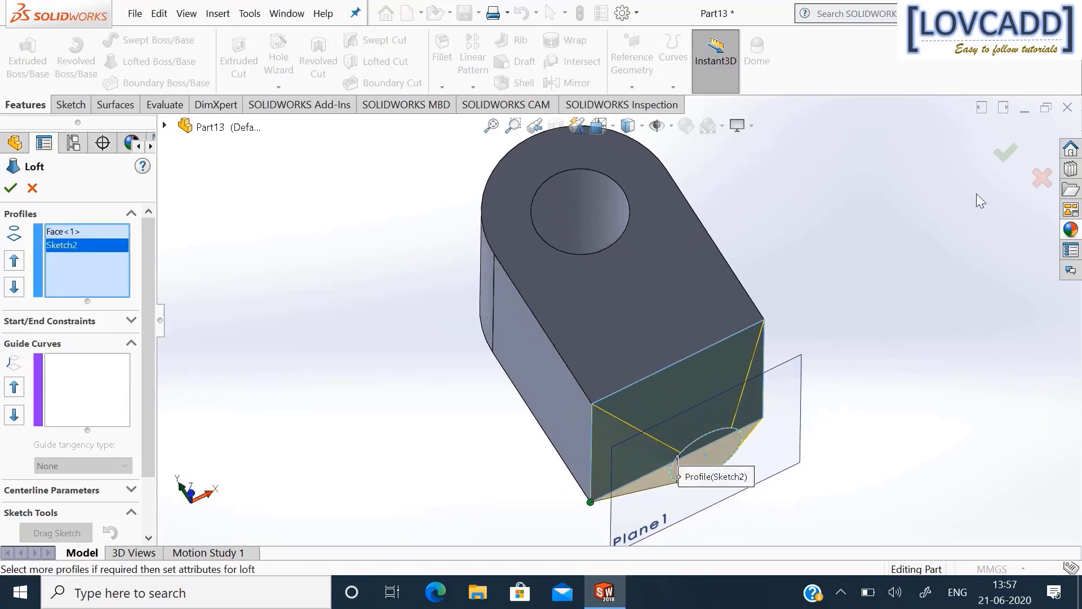
pyautogui.click(1002, 152)
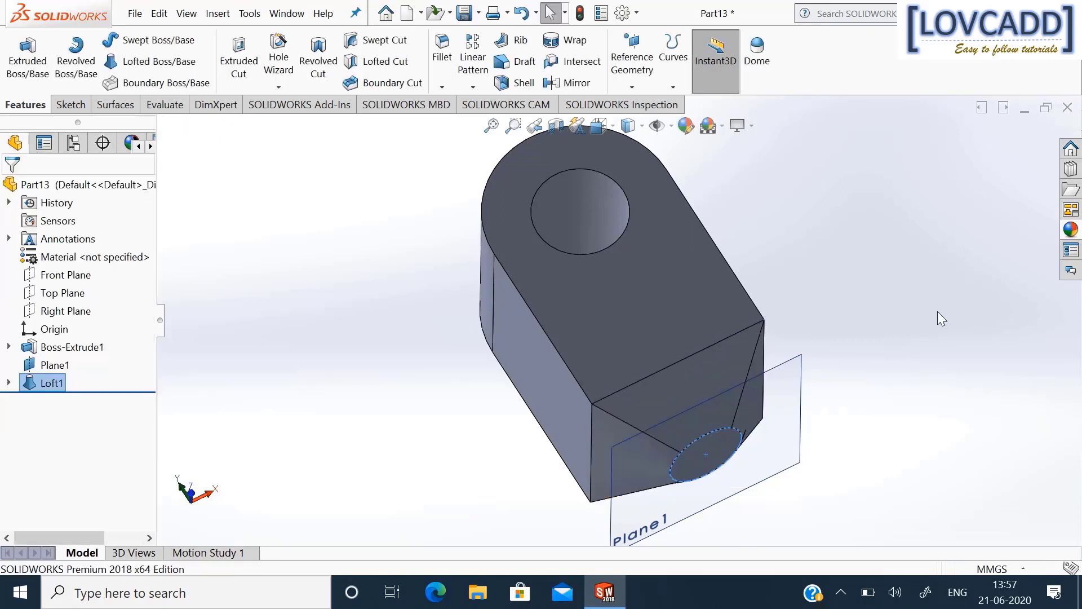
pyautogui.rightClick(800, 420)
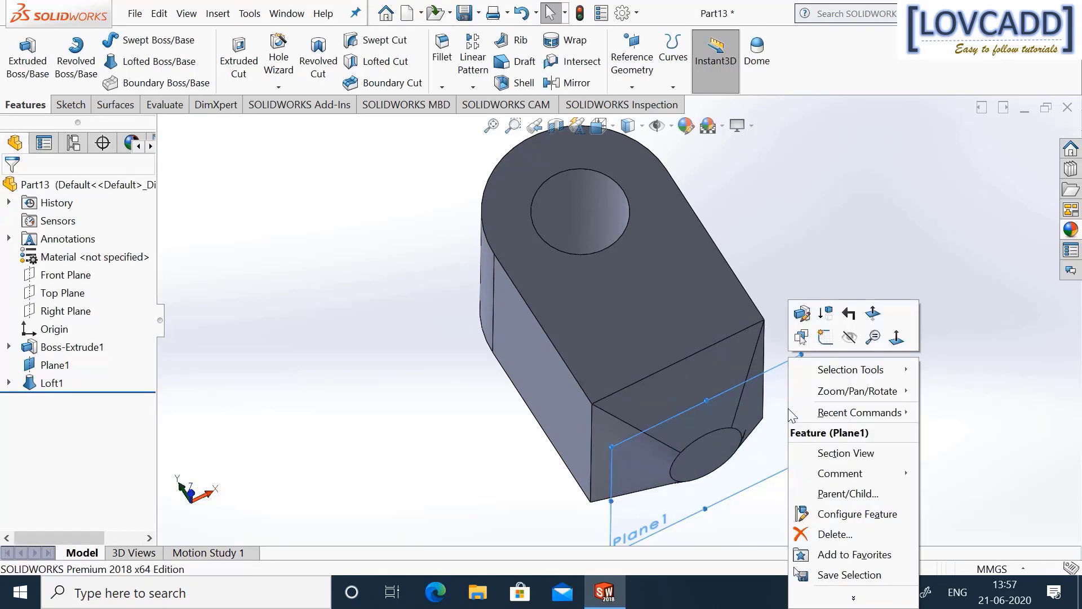
pyautogui.click(848, 337)
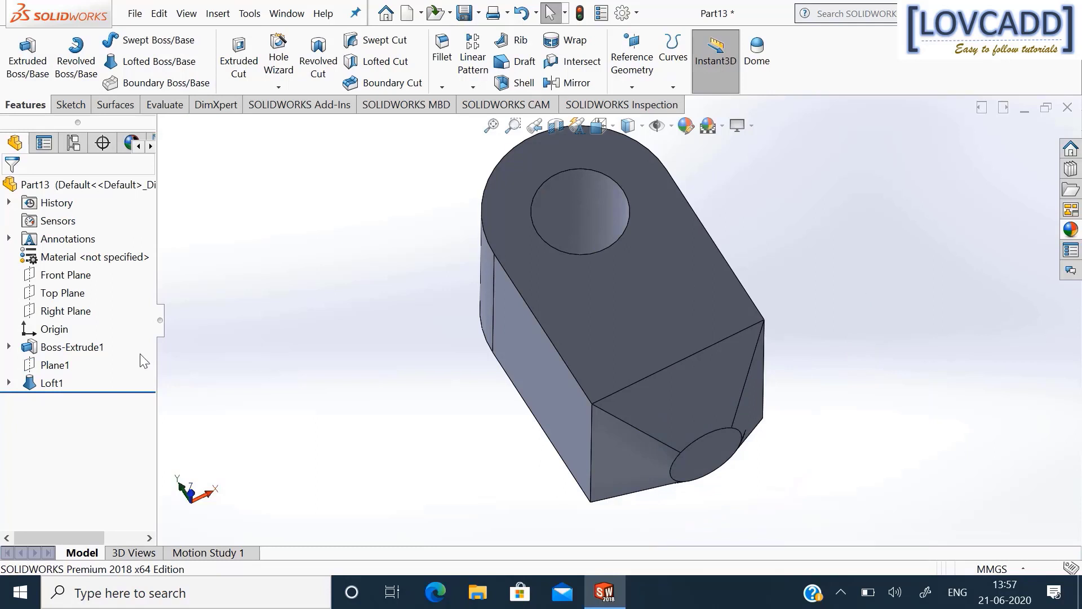
# On the Front Plane, sketch a closed pointed half-profile below the loft's end face, about 3.5 mm wide and 9.4 mm long at the centre.
pyautogui.click(65, 275)
pyautogui.click(69, 267)
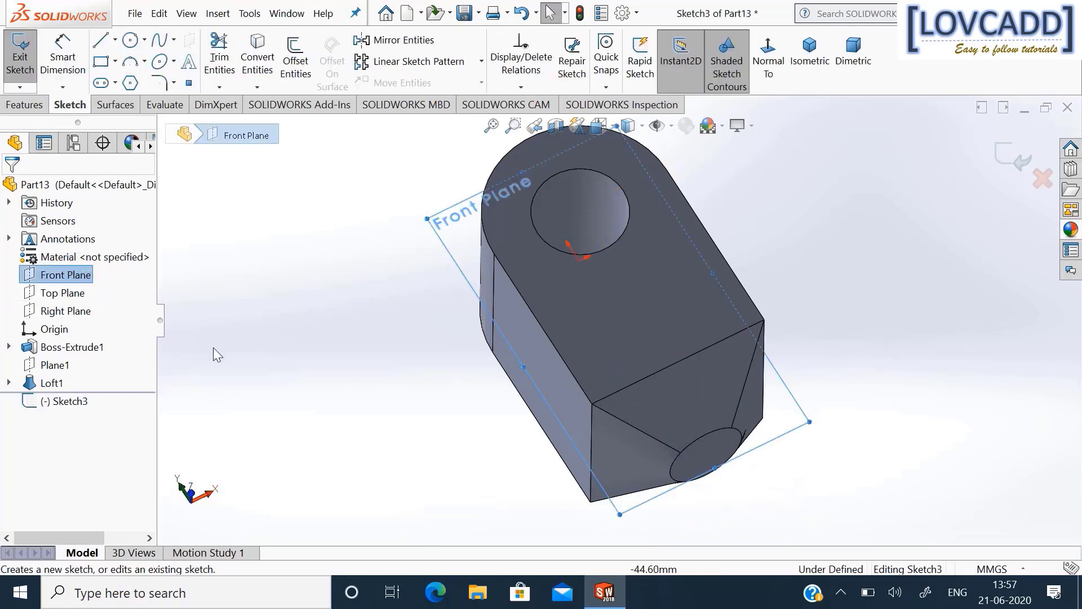
pyautogui.click(769, 62)
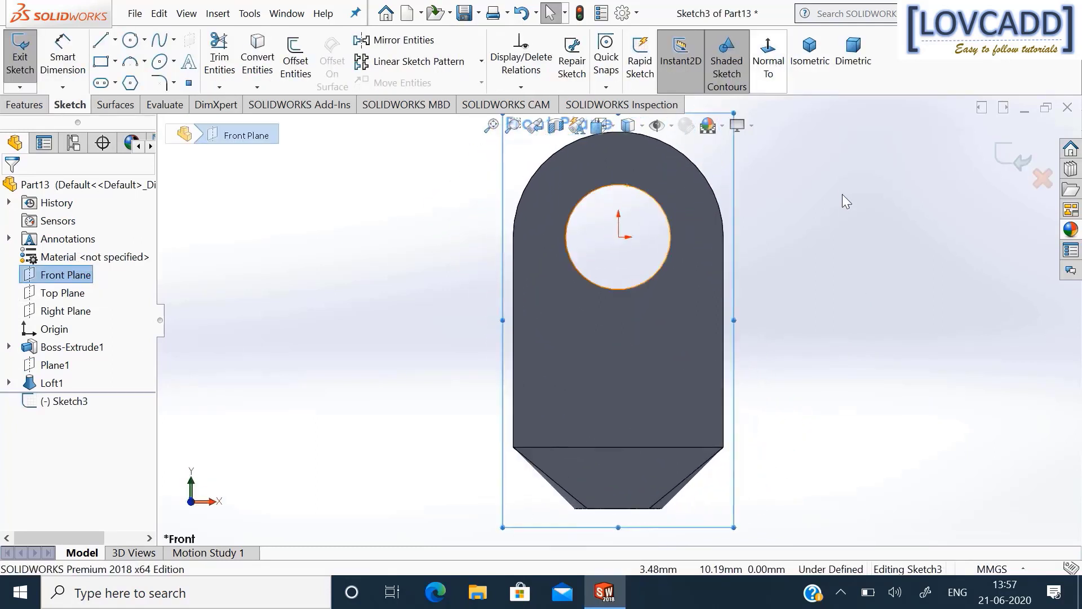
pyautogui.scroll(1, 830, 203)
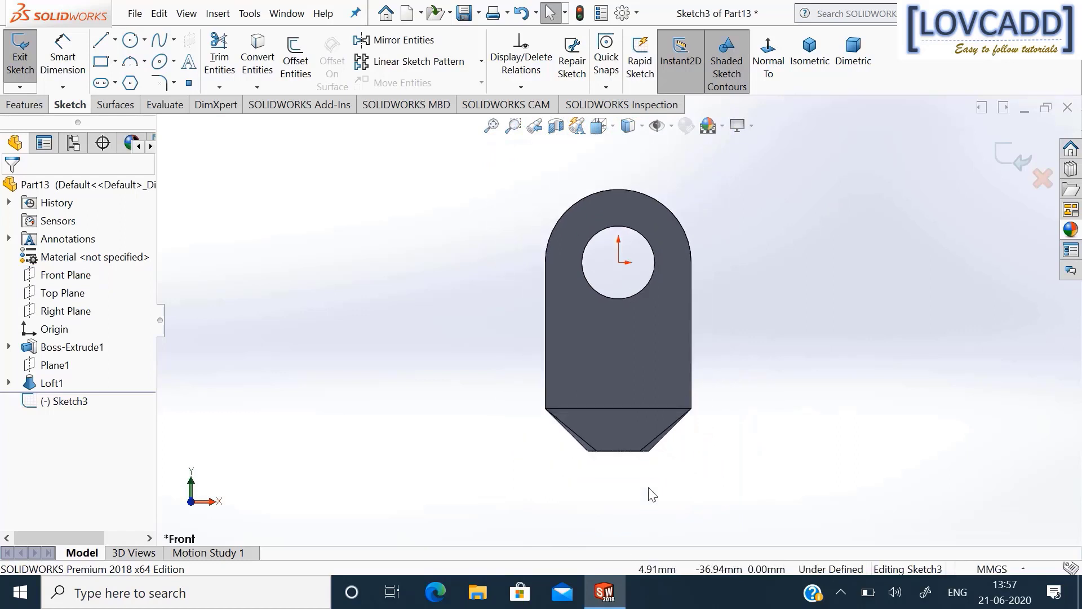
pyautogui.scroll(-1, 652, 494)
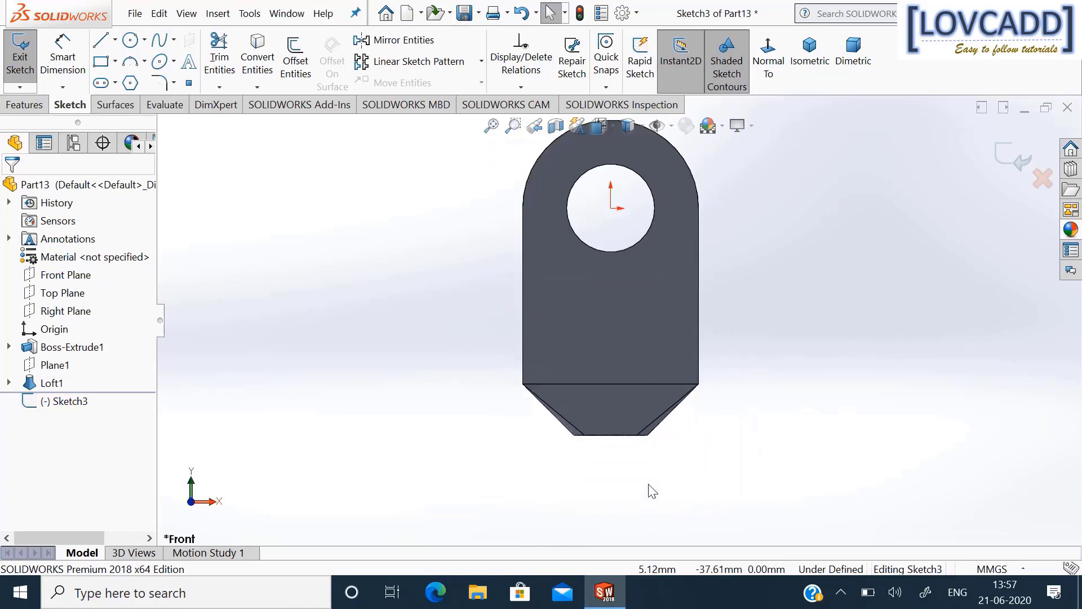
pyautogui.click(102, 42)
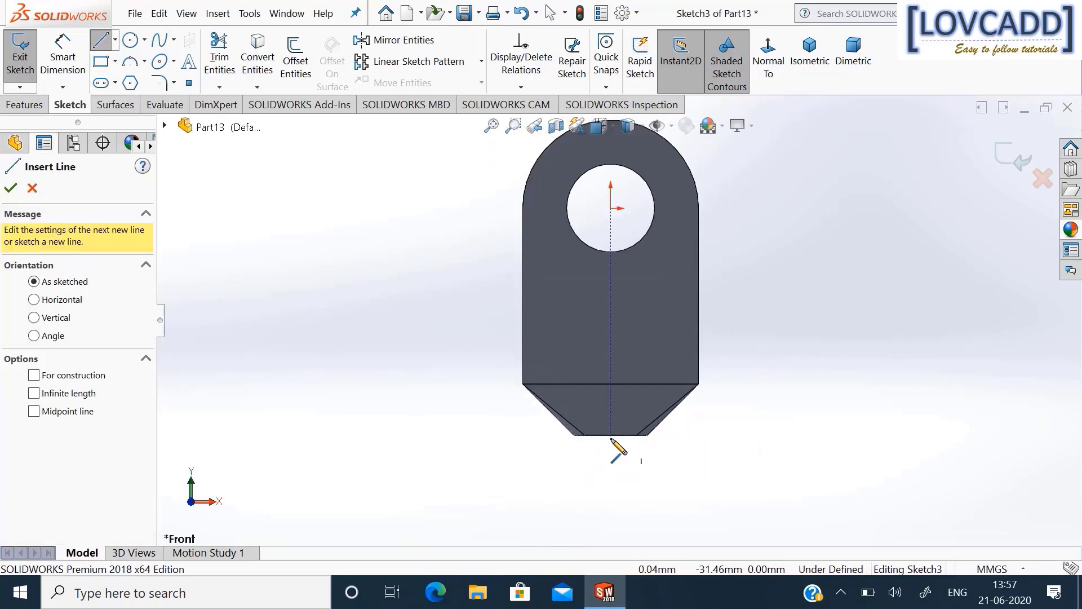
pyautogui.click(584, 435)
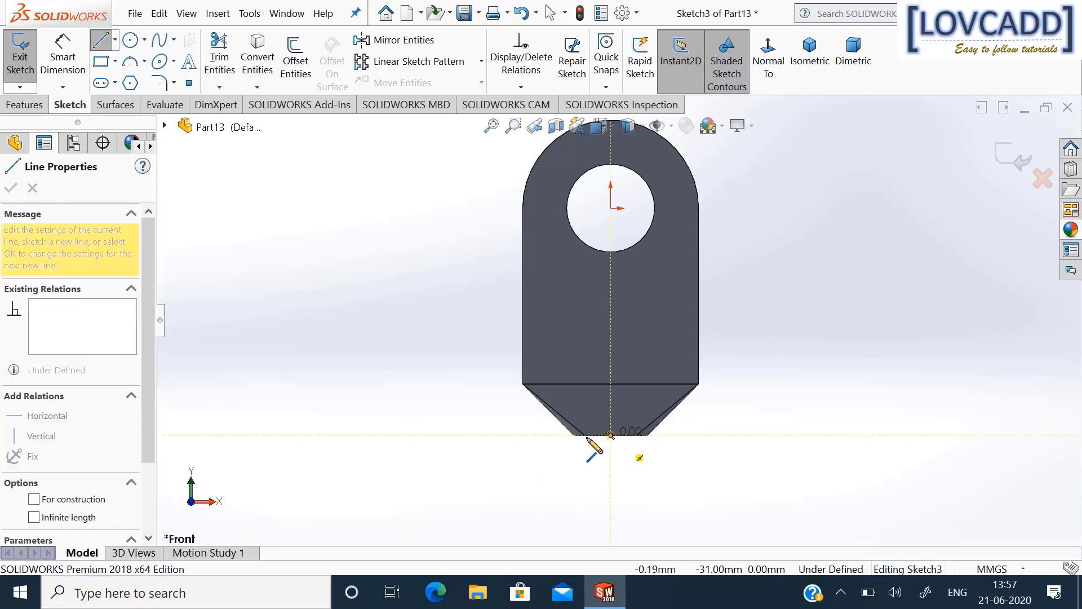
pyautogui.click(584, 475)
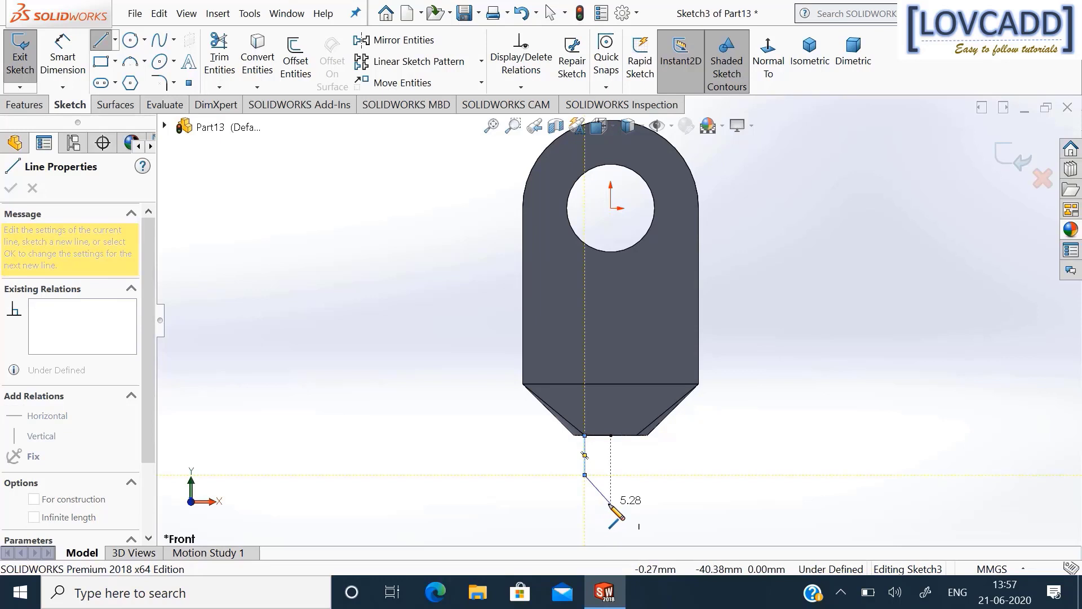
pyautogui.click(610, 504)
pyautogui.click(610, 435)
pyautogui.rightClick(612, 437)
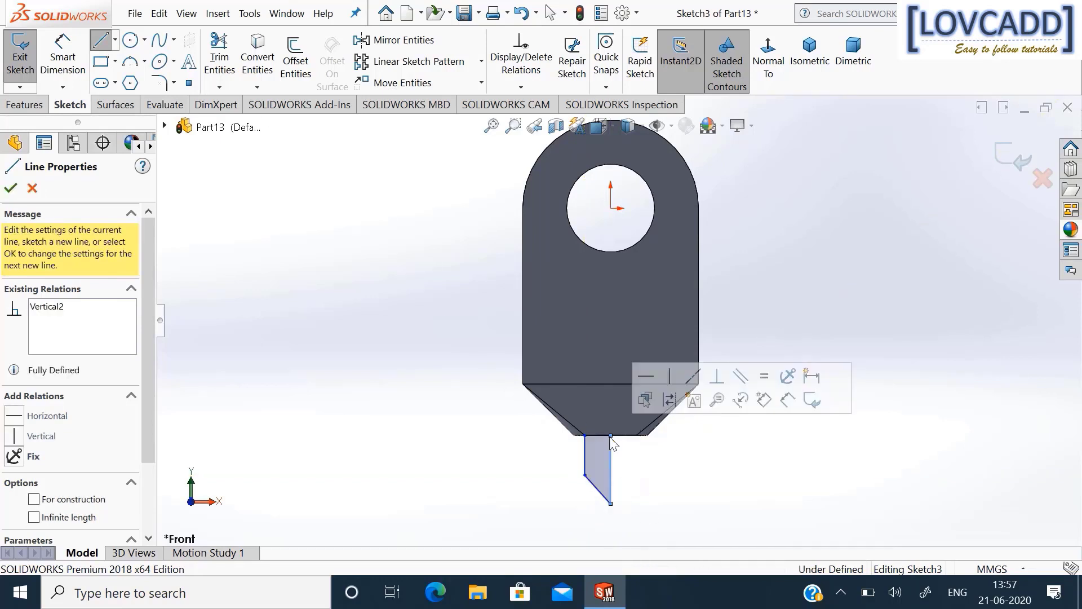
pyautogui.click(640, 450)
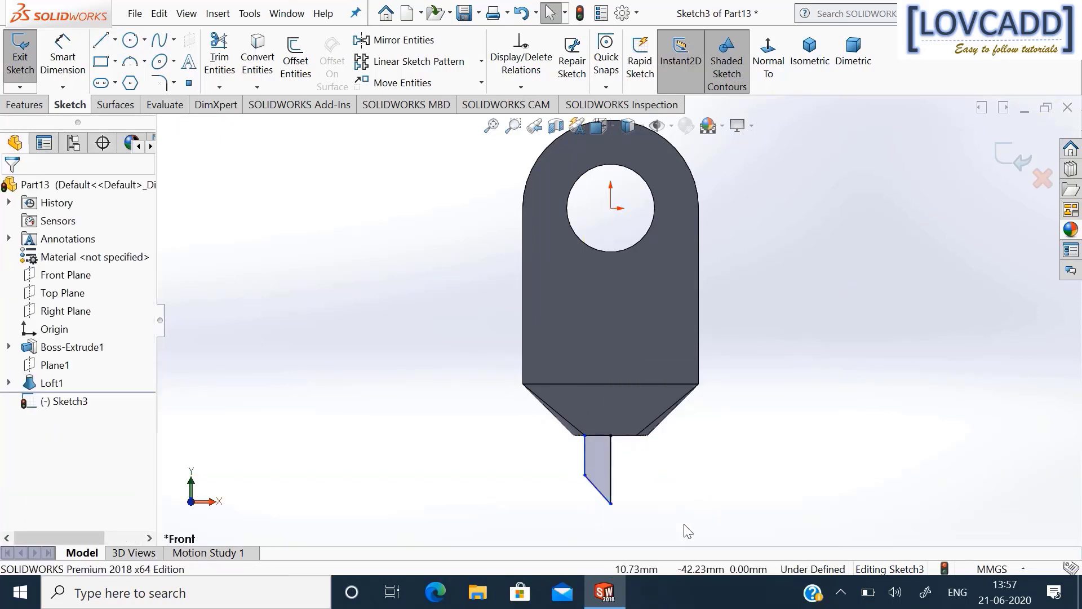
# Dimension the half-profile's width between its two vertical lines as 5 mm.
pyautogui.scroll(-1, 621, 527)
pyautogui.click(78, 66)
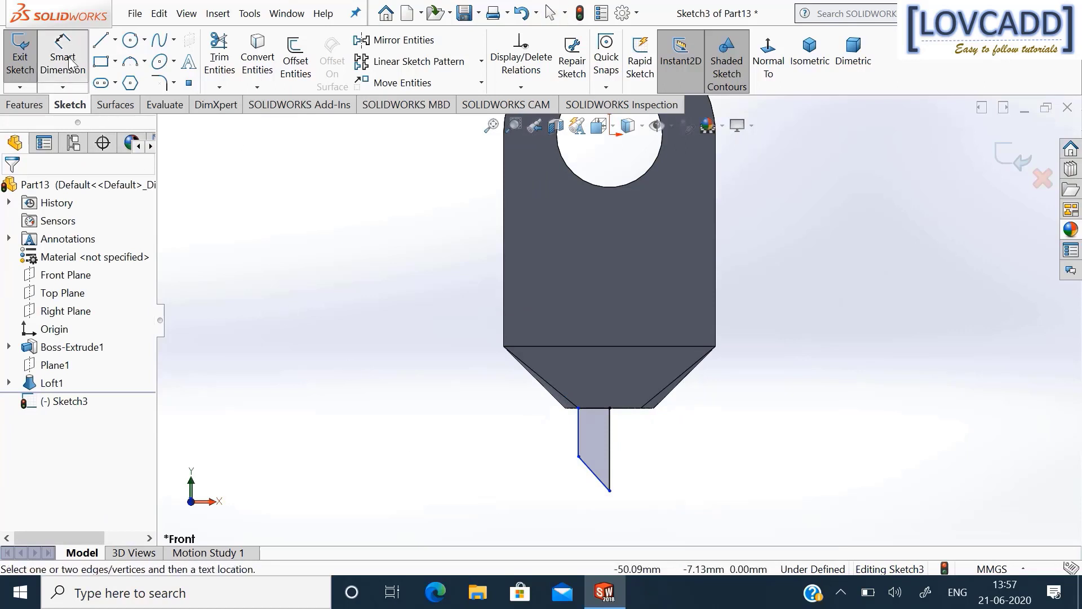
pyautogui.click(581, 442)
pyautogui.click(577, 440)
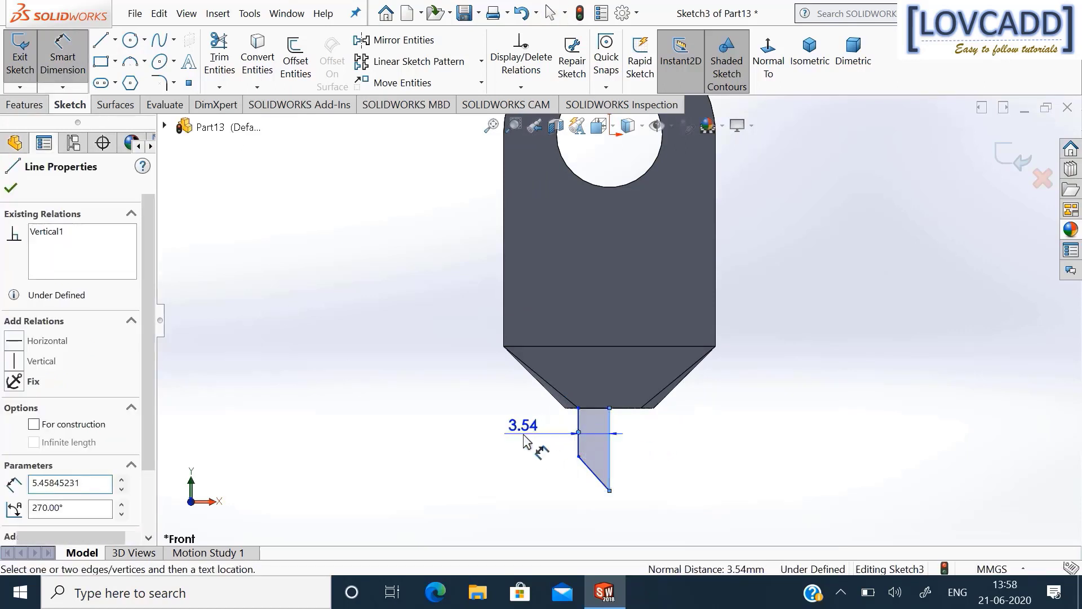
pyautogui.click(524, 441)
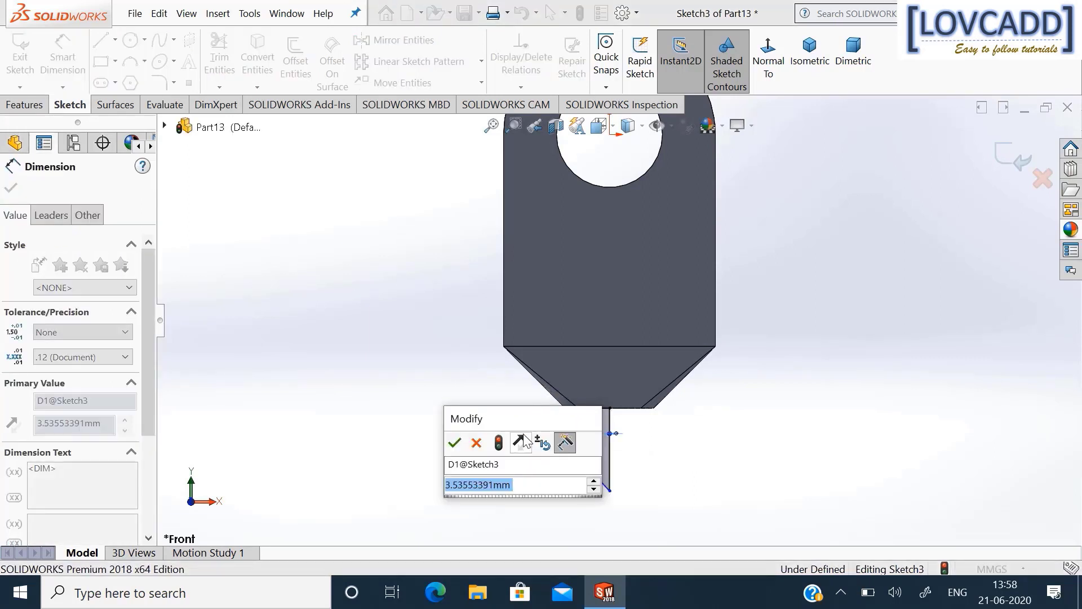
pyautogui.write('5')
pyautogui.press('Return')
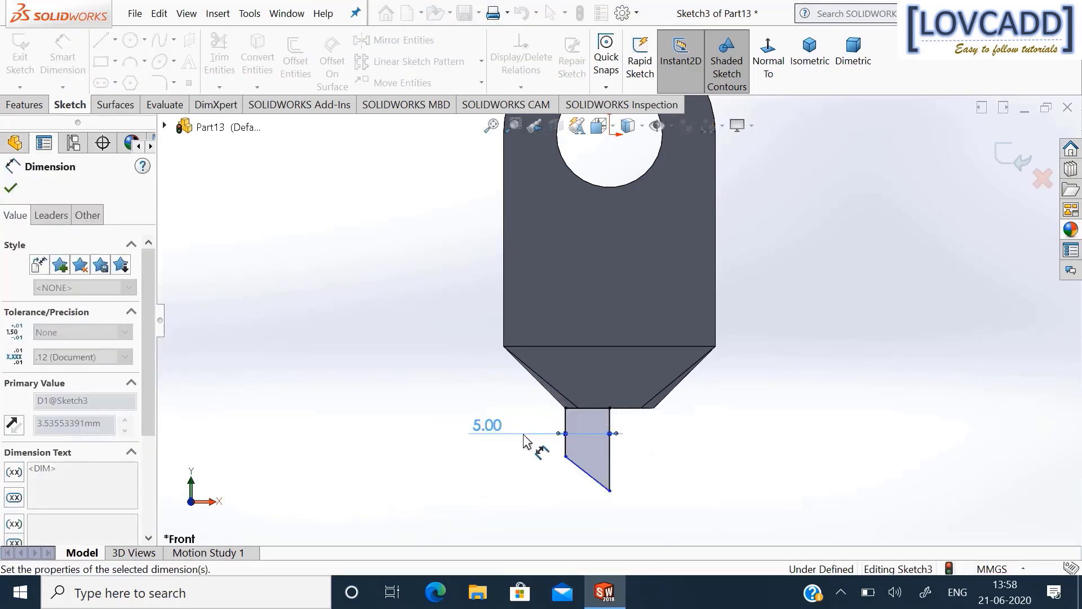
# Dimension the half-profile's vertical centre line as 15 mm long.
pyautogui.click(613, 464)
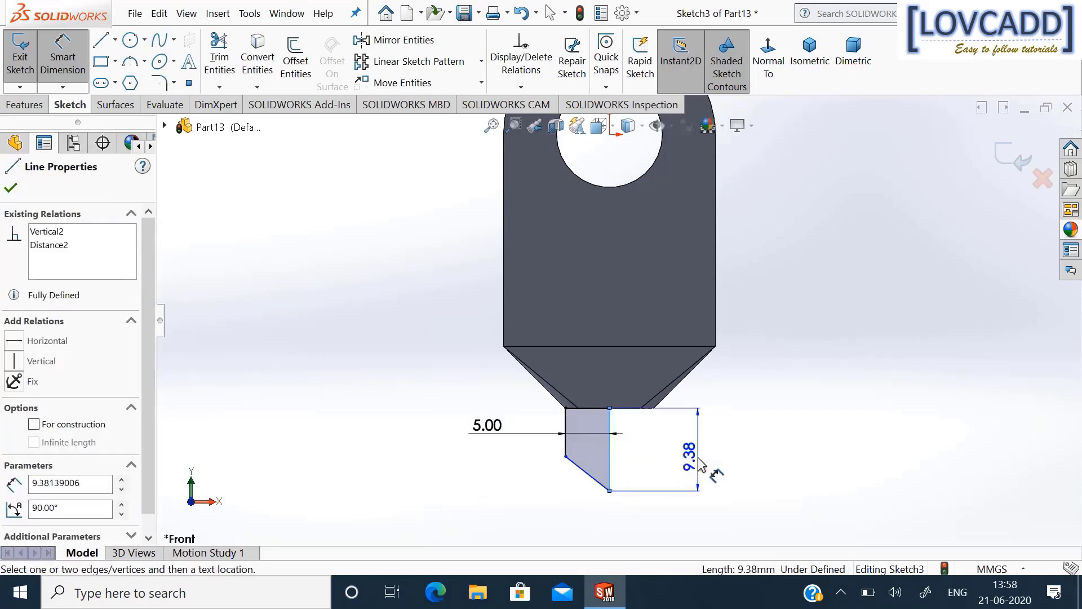
pyautogui.click(699, 464)
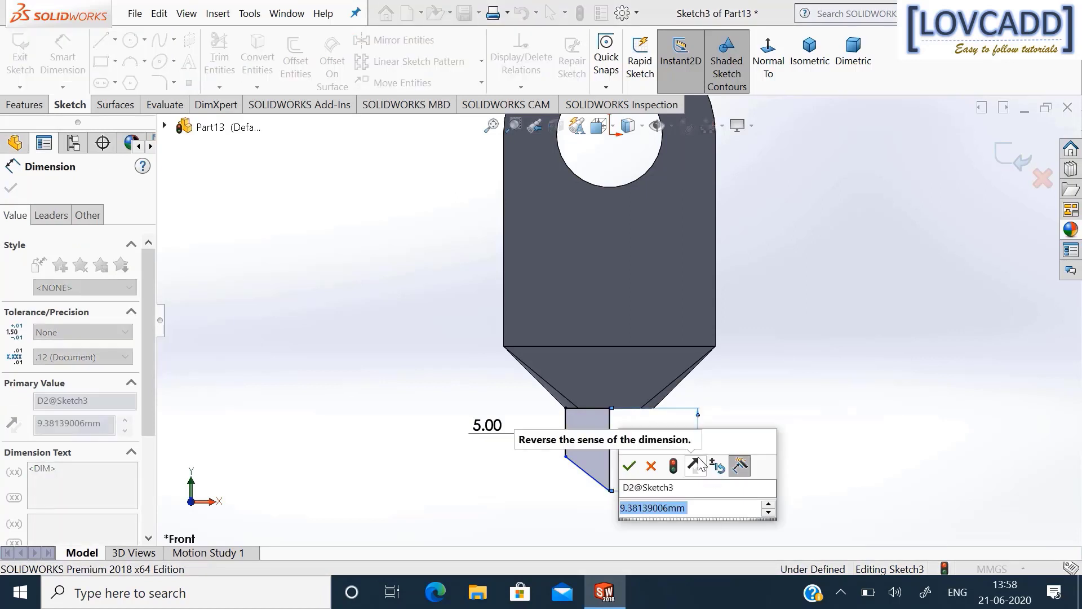
pyautogui.write('15')
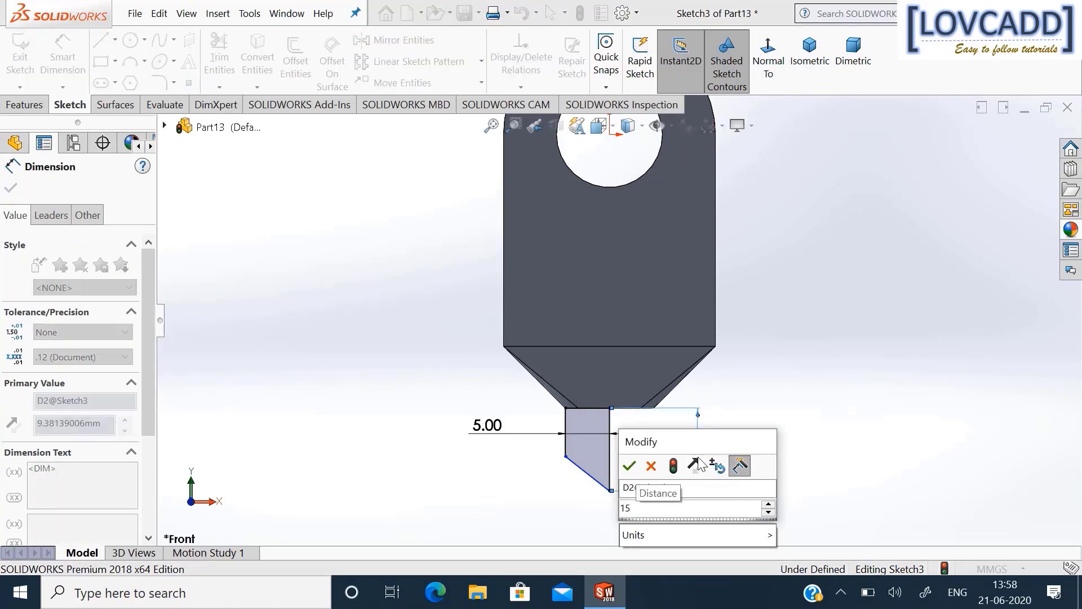
pyautogui.press('Return')
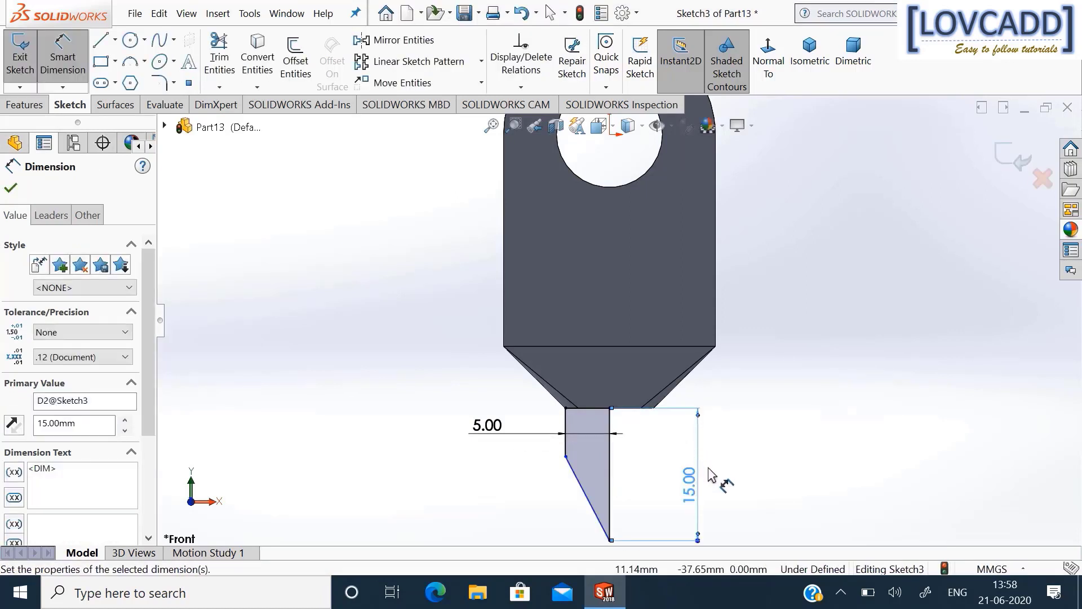
# Dimension the angle between the half-profile's slanted line and its vertical centre line as 30 degrees.
pyautogui.scroll(3, 708, 468)
pyautogui.scroll(-2, 709, 468)
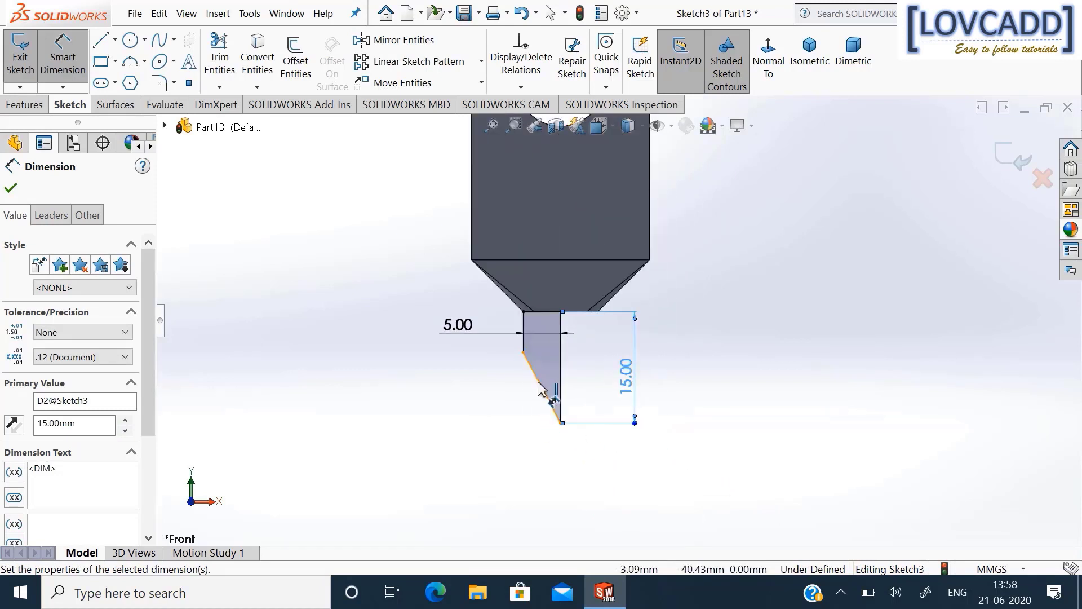
pyautogui.click(550, 403)
pyautogui.click(561, 383)
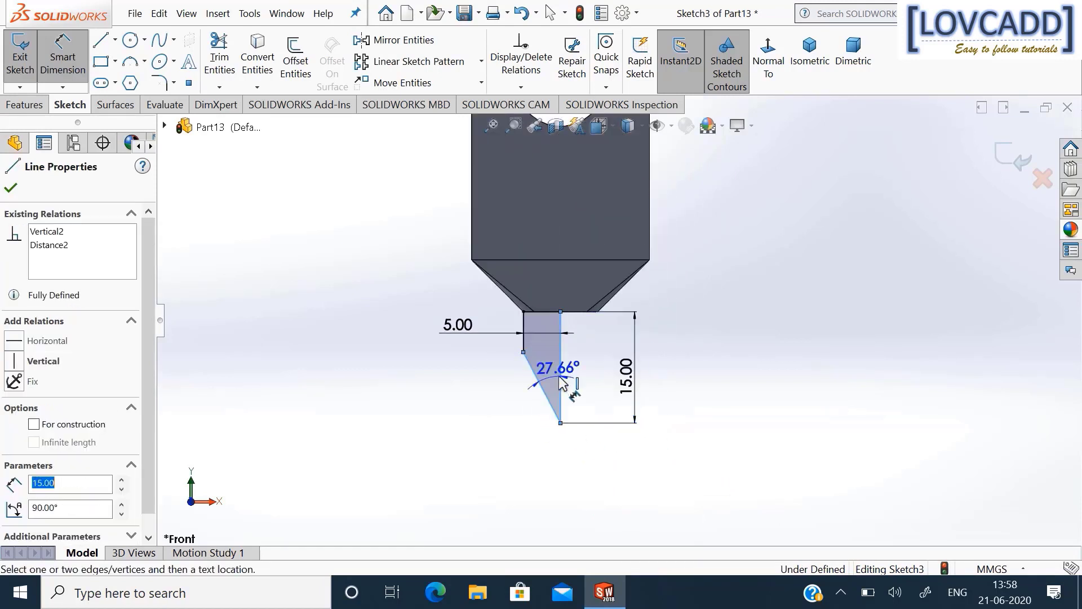
pyautogui.click(543, 353)
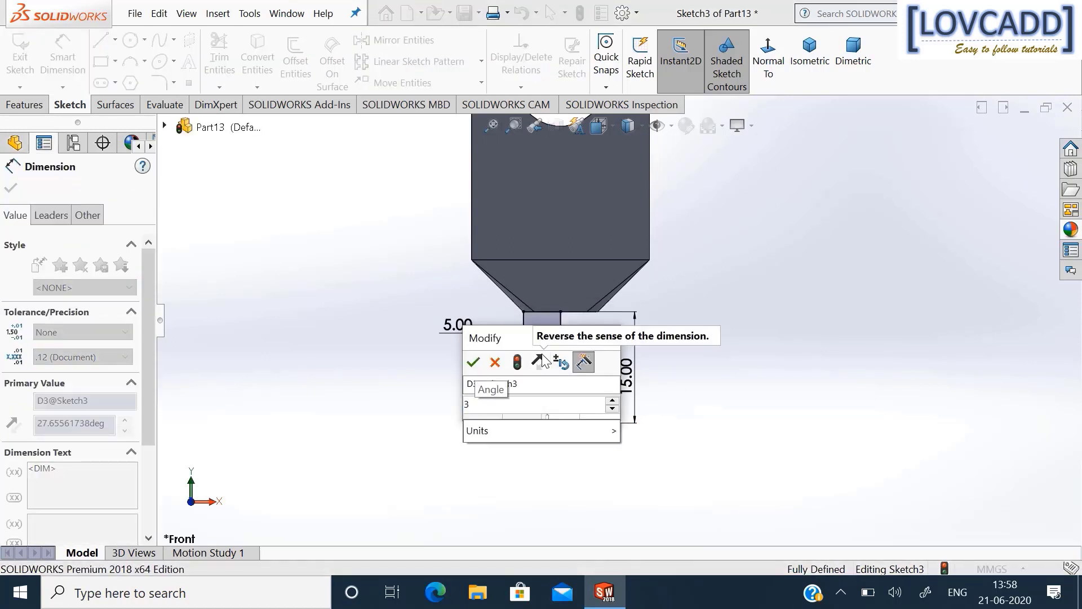
pyautogui.press('Return')
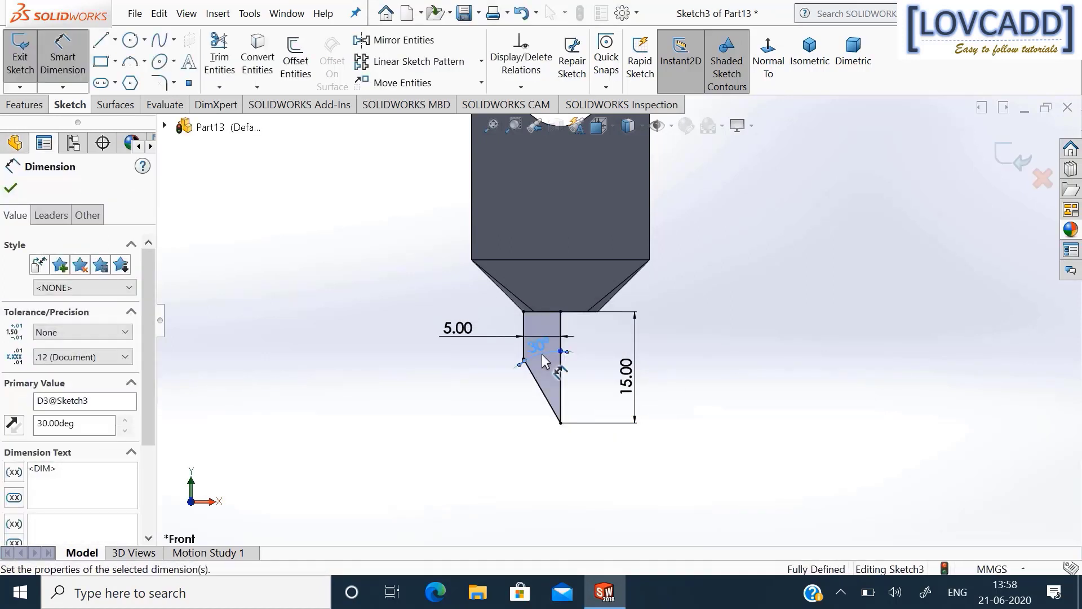
pyautogui.click(10, 189)
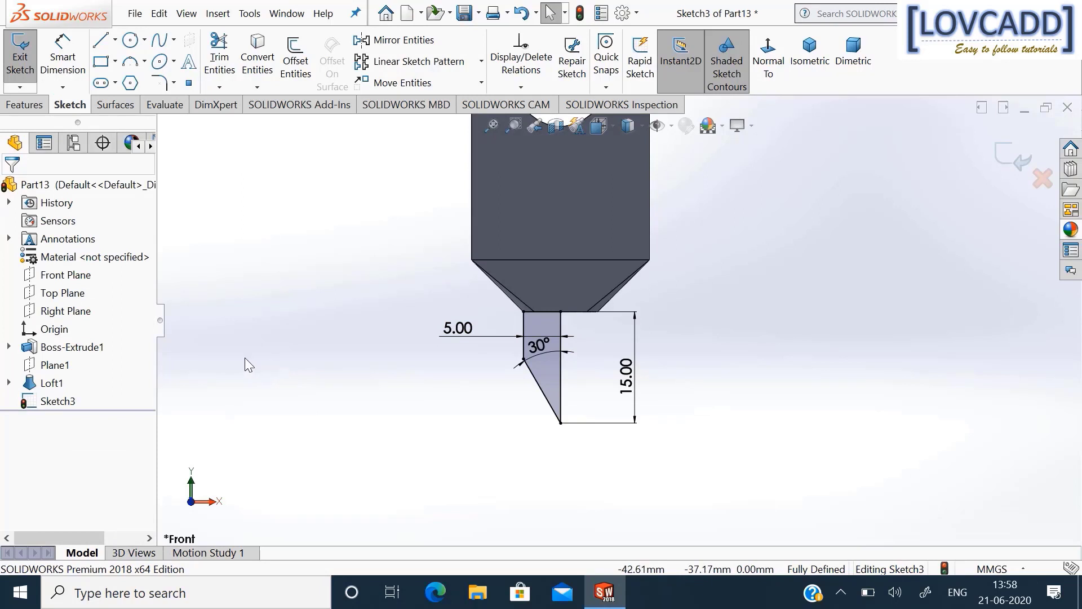
# Revolve the half-profile 360 degrees about its vertical centre line, merged with the body.
pyautogui.click(25, 105)
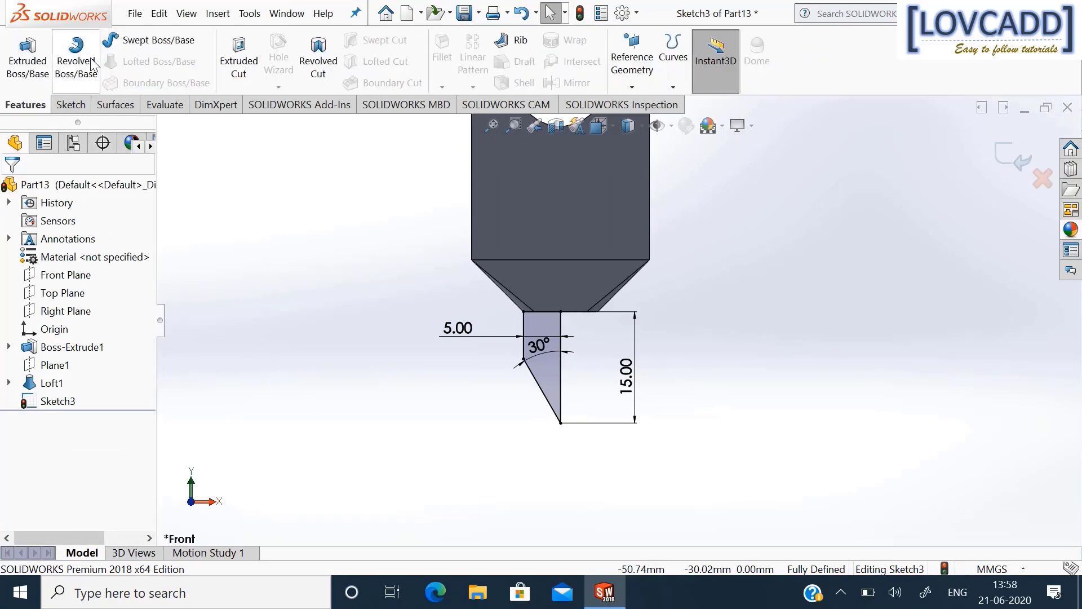
pyautogui.click(92, 66)
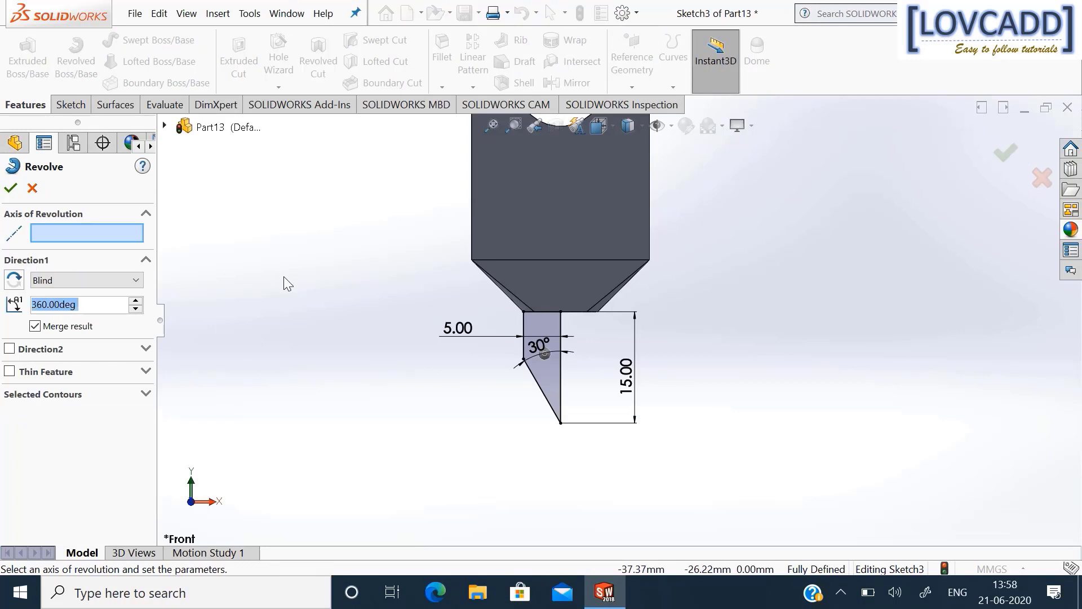
pyautogui.click(560, 382)
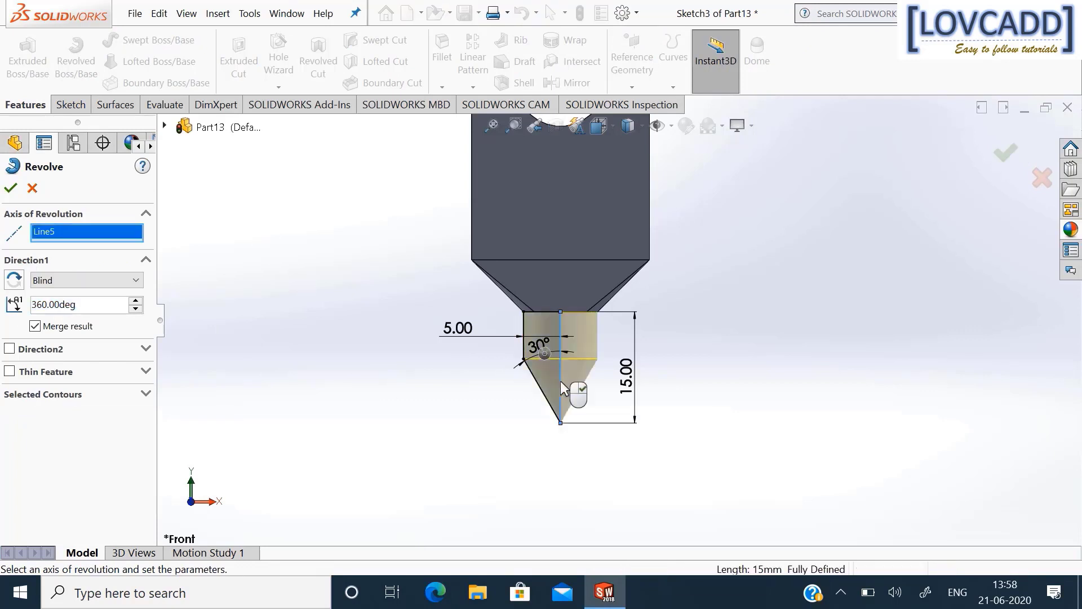
pyautogui.click(12, 190)
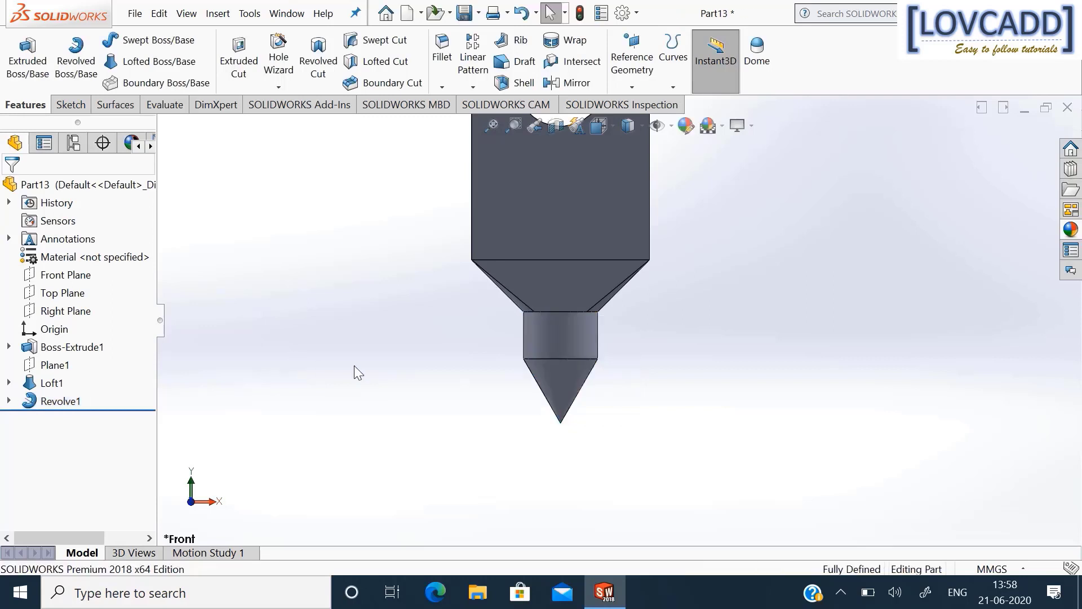
# On the block's flat side face, sketch a corner rectangle about 13 mm wide from the rounded top's edge to about 13 mm below the origin.
pyautogui.moveTo(354, 366); pyautogui.dragTo(322, 343, button='middle')
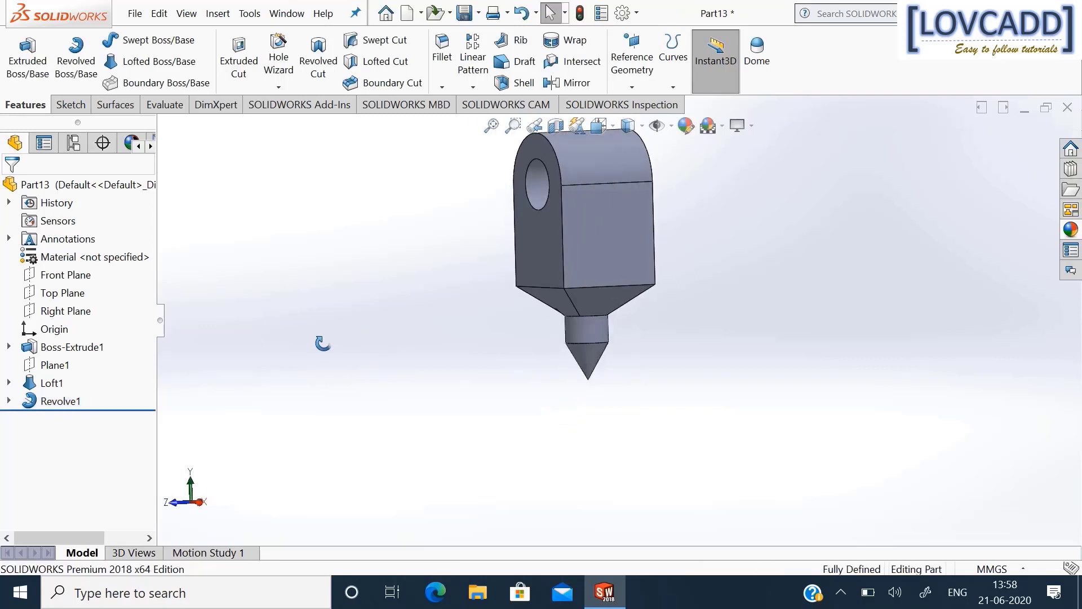
pyautogui.rightClick(605, 230)
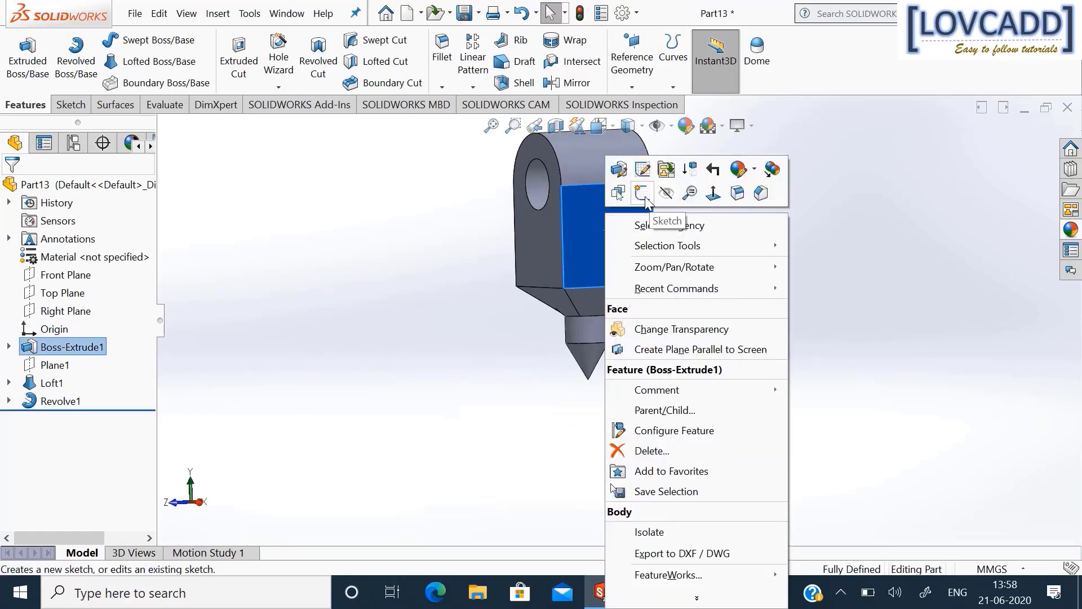
pyautogui.click(664, 204)
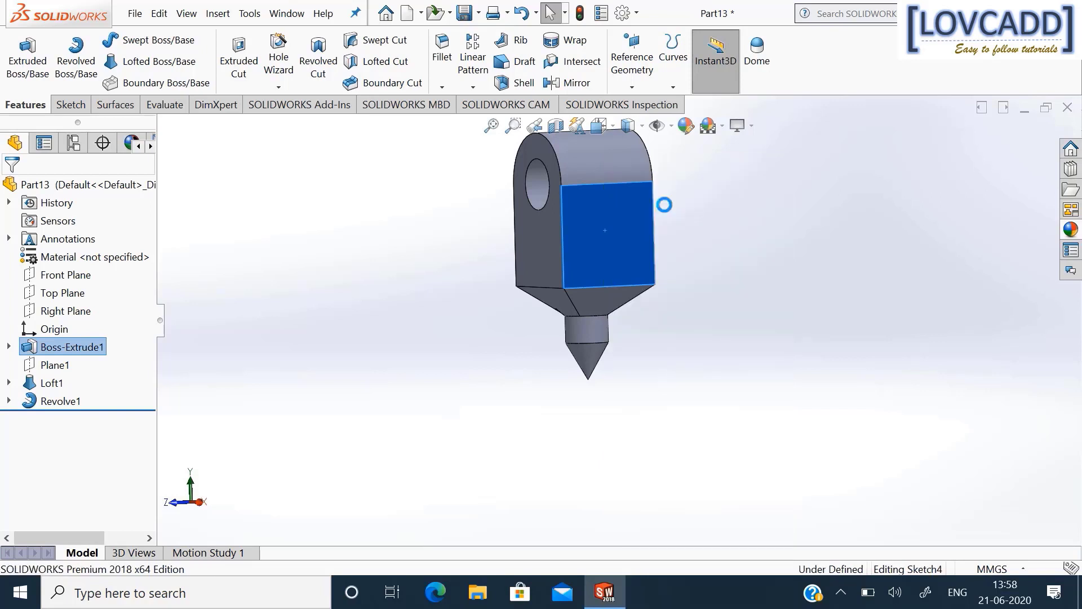
pyautogui.click(821, 277)
pyautogui.scroll(2, 820, 277)
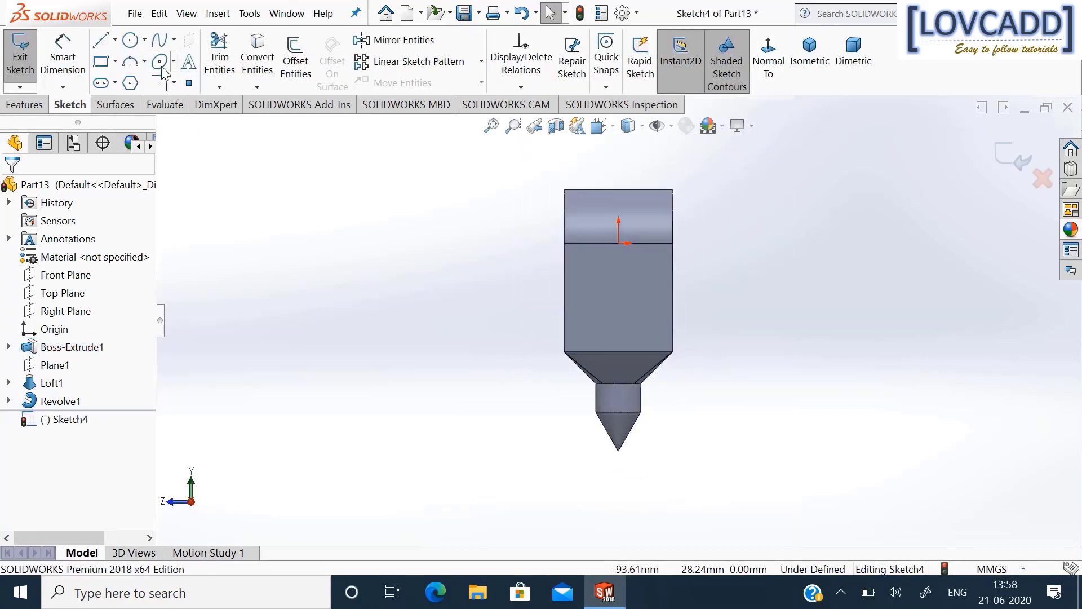
pyautogui.click(115, 61)
pyautogui.click(152, 82)
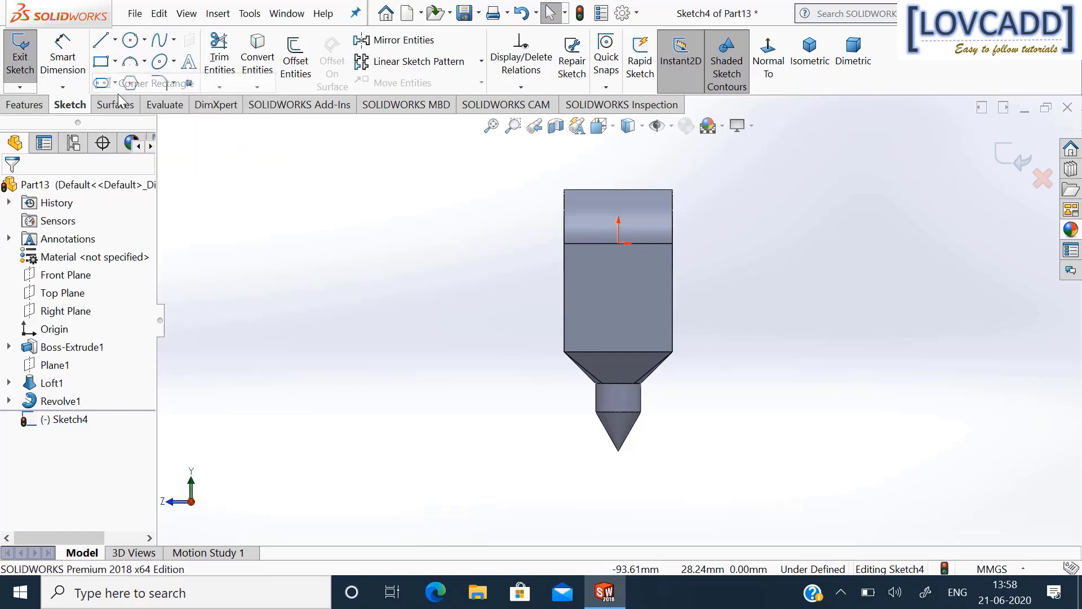
pyautogui.click(589, 190)
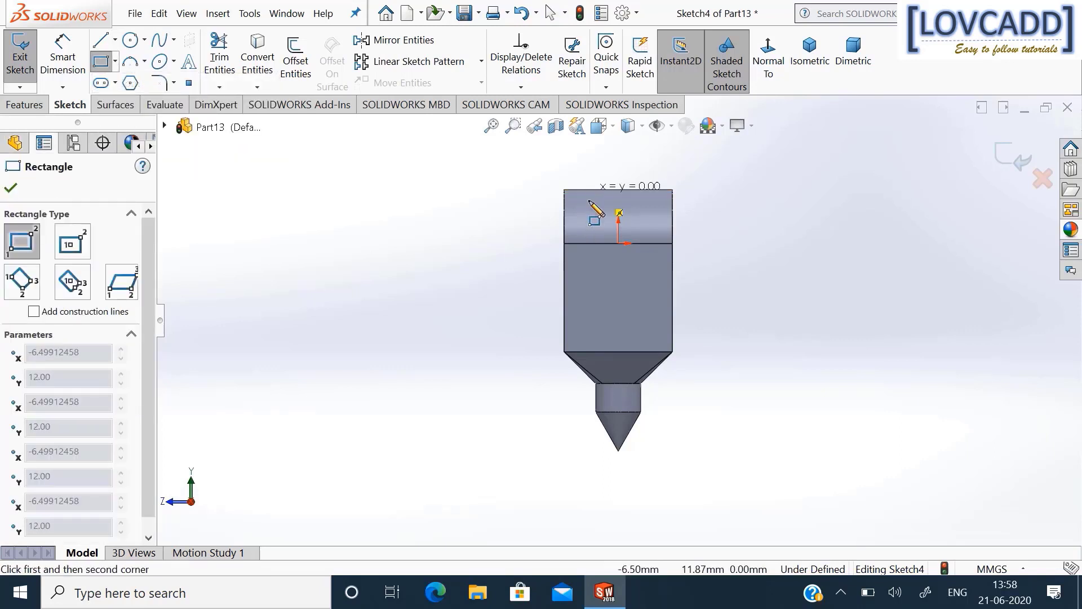
pyautogui.click(648, 303)
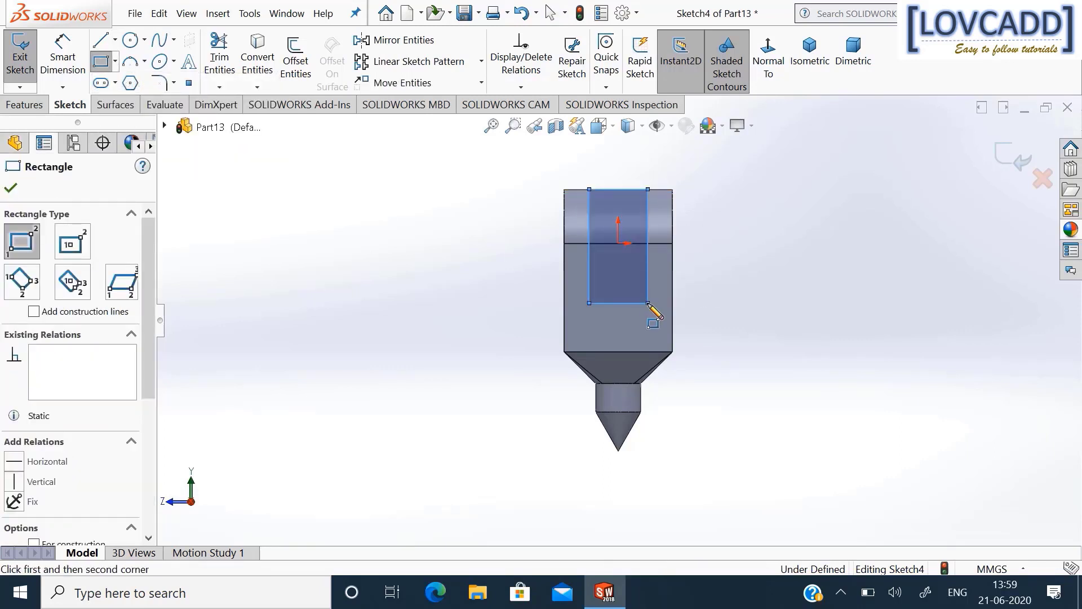
pyautogui.rightClick(653, 308)
pyautogui.click(688, 314)
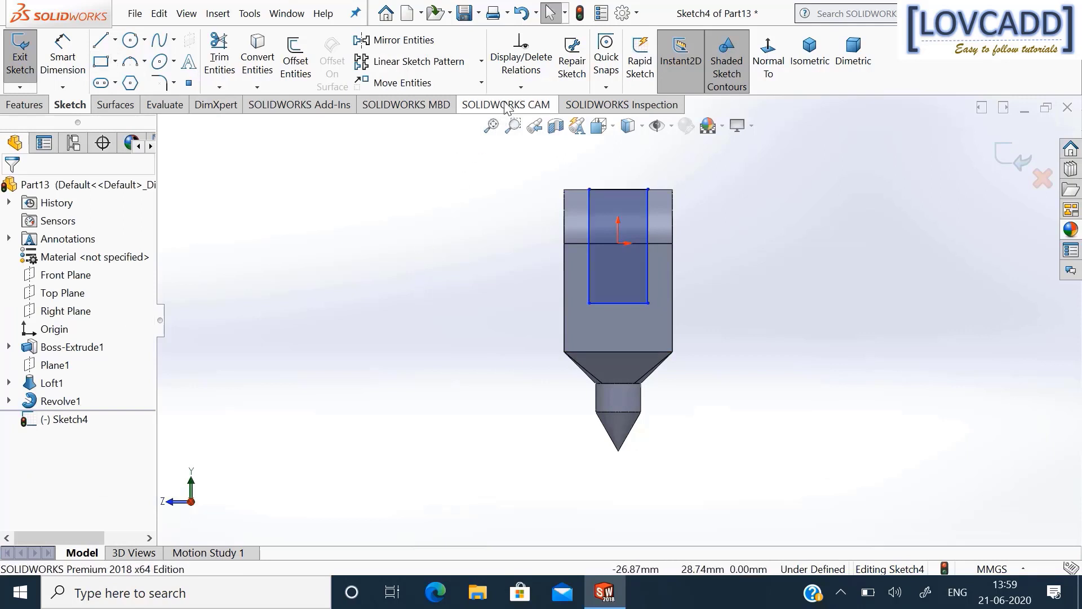
# Add a vertical relation between the midpoint of the rectangle's top edge and the origin.
pyautogui.click(521, 87)
pyautogui.click(514, 125)
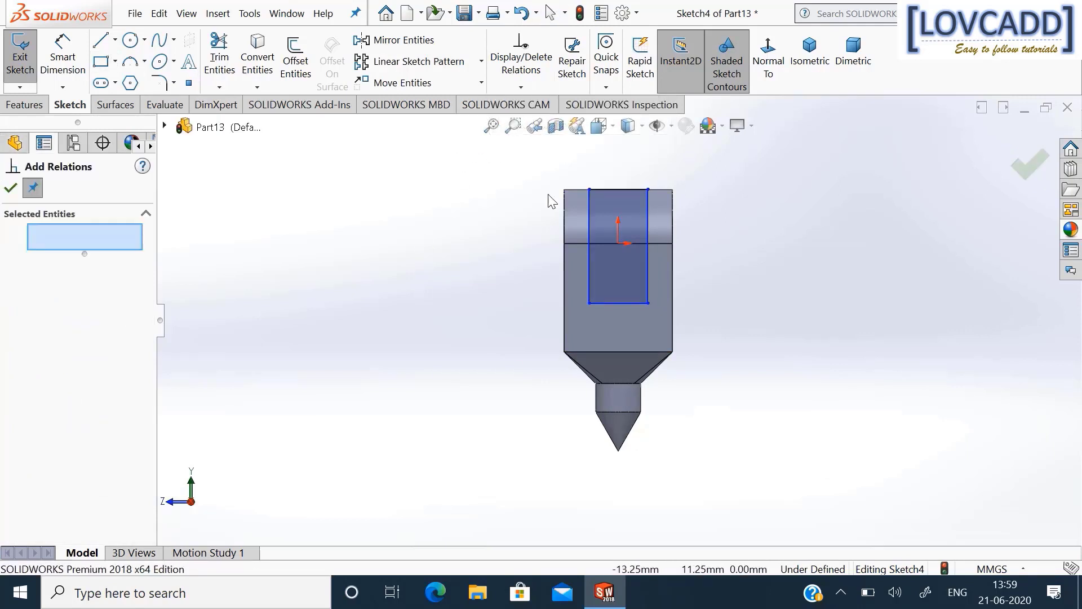
pyautogui.click(619, 190)
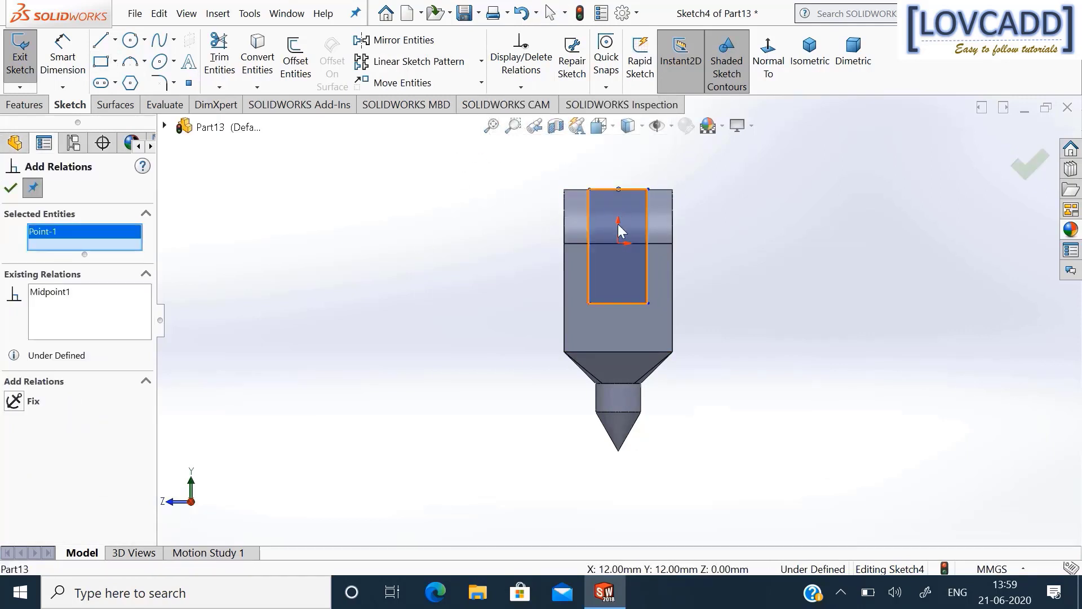
pyautogui.click(619, 245)
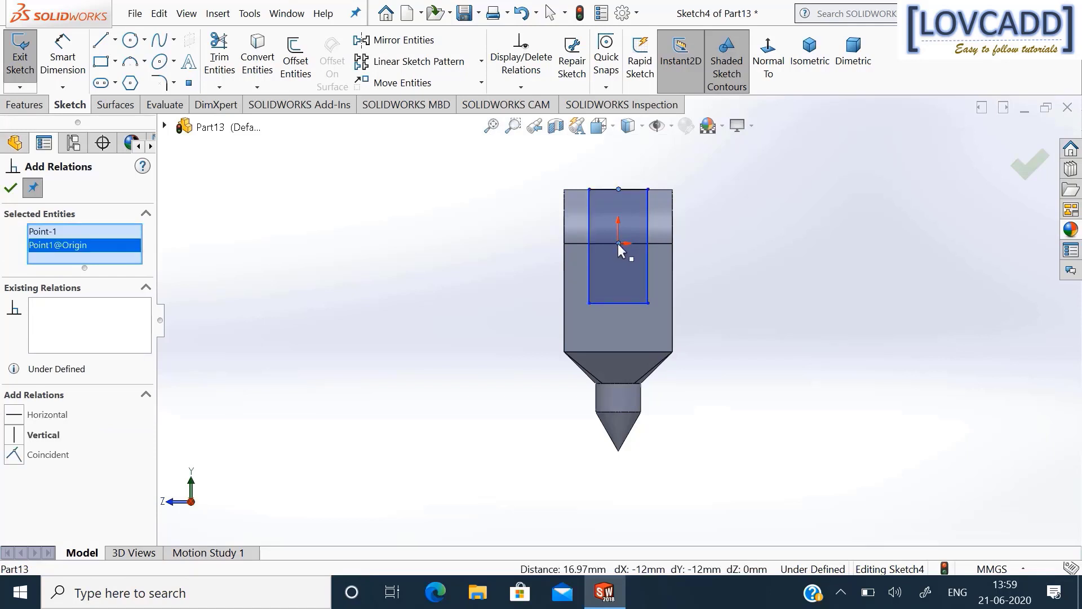
pyautogui.click(43, 436)
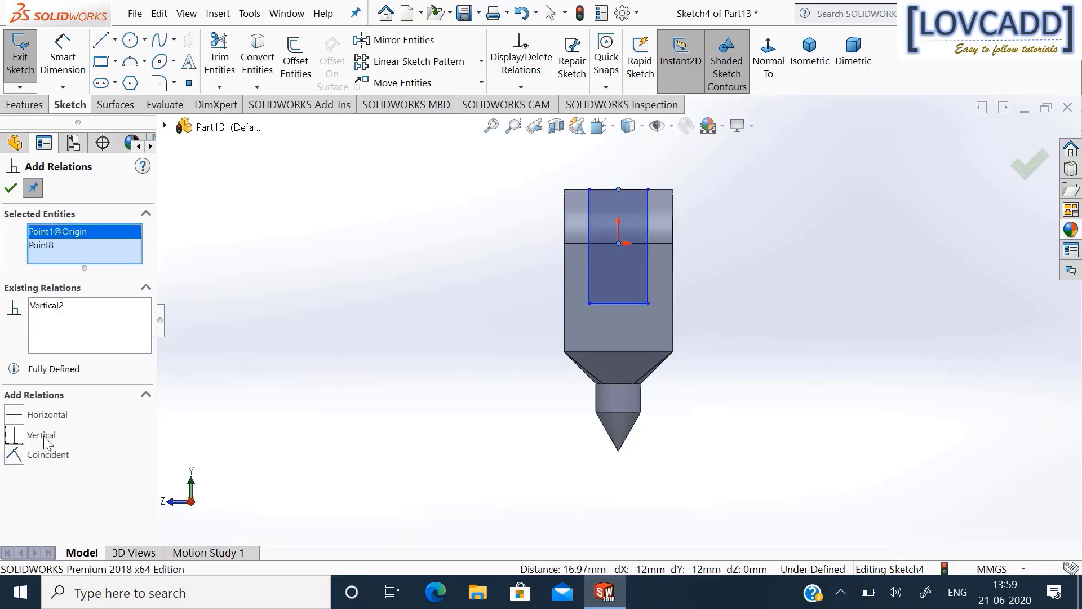
pyautogui.click(10, 189)
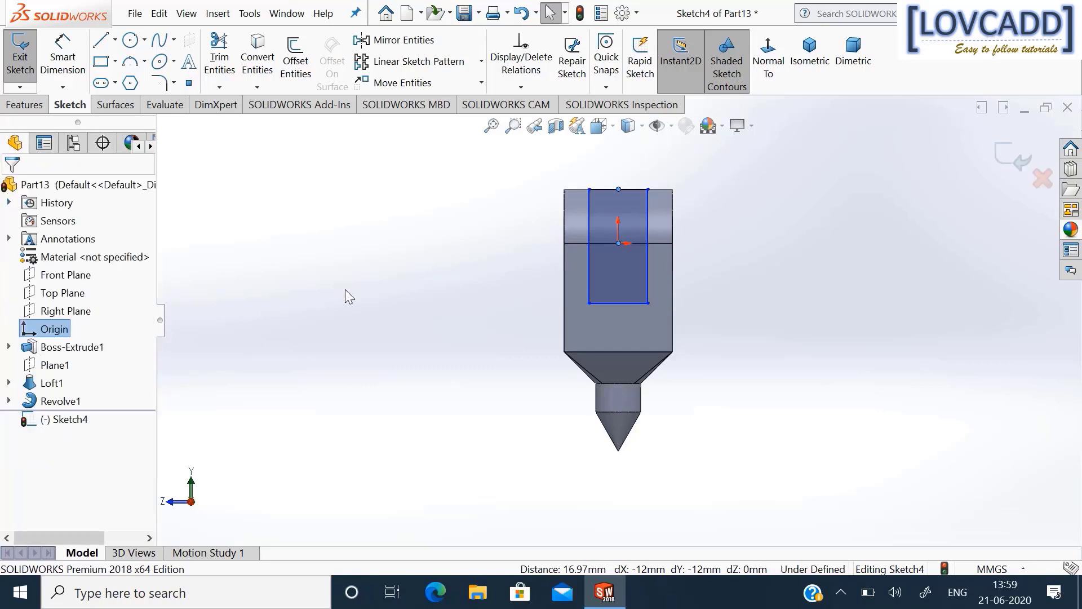
# Dimension the distance from the origin to the rectangle's bottom edge as 14 mm.
pyautogui.click(71, 58)
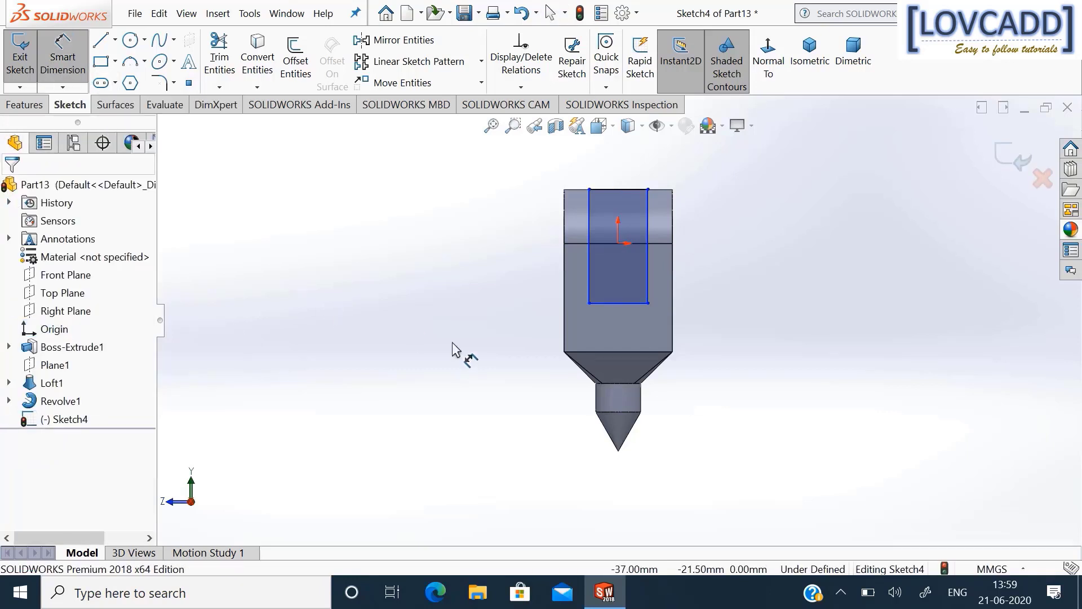
pyautogui.click(617, 242)
pyautogui.click(624, 299)
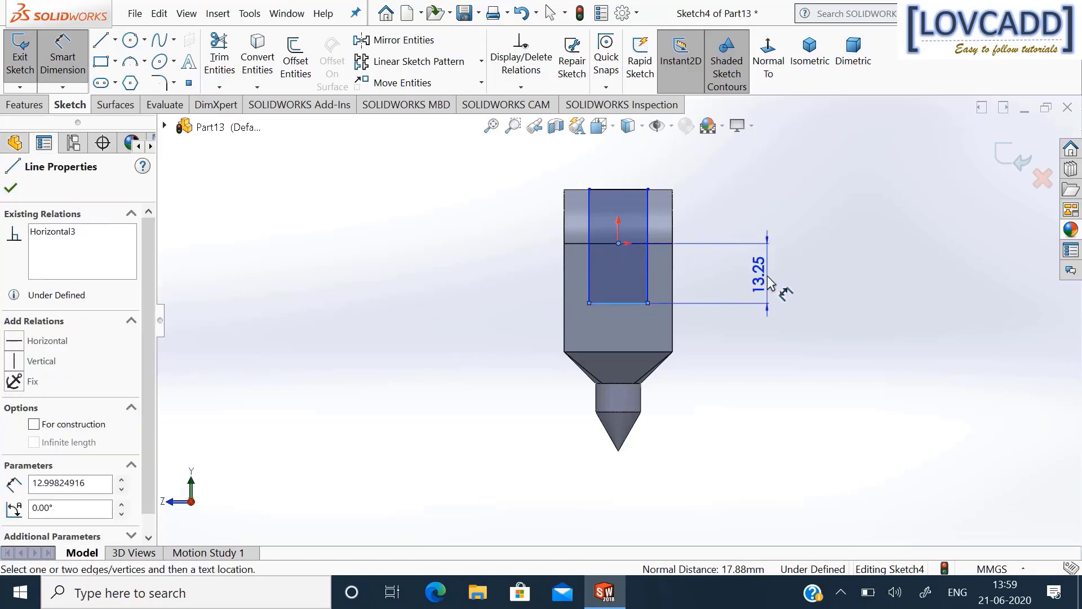
pyautogui.click(770, 283)
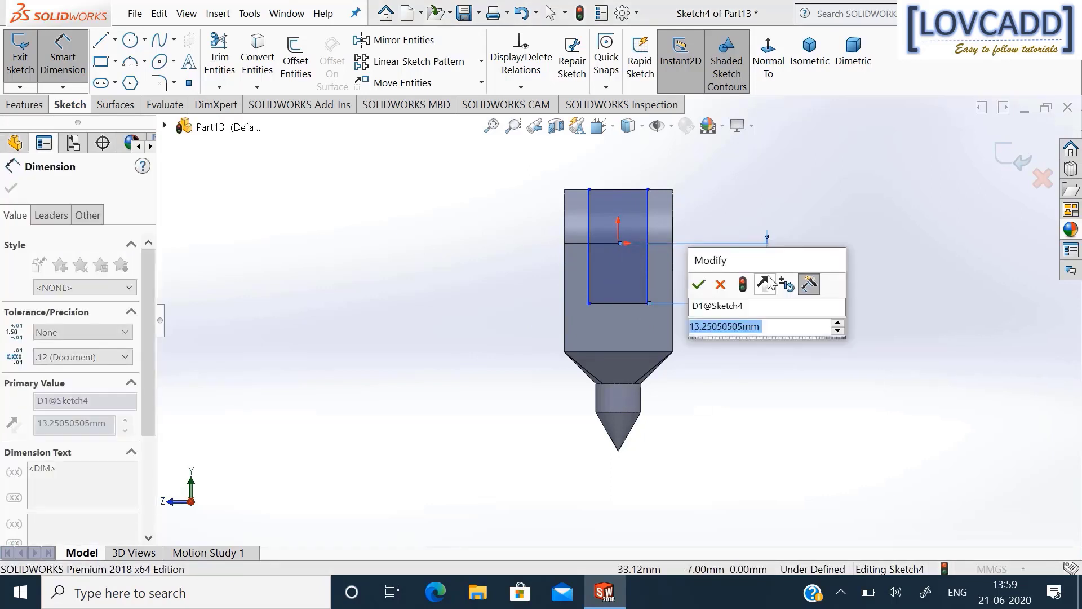
pyautogui.write('1')
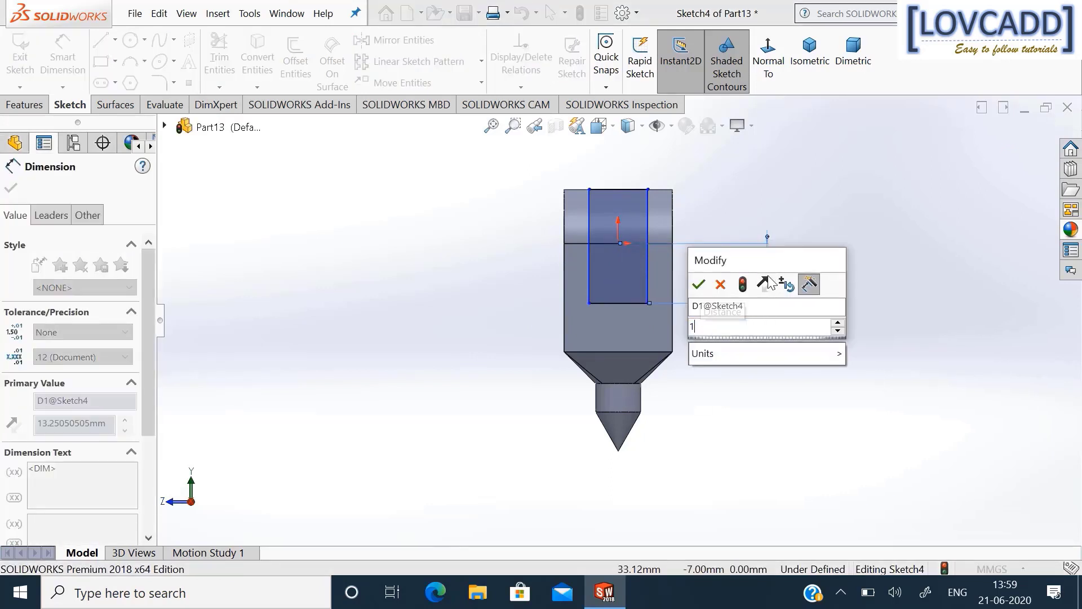
pyautogui.write('4')
pyautogui.press('Return')
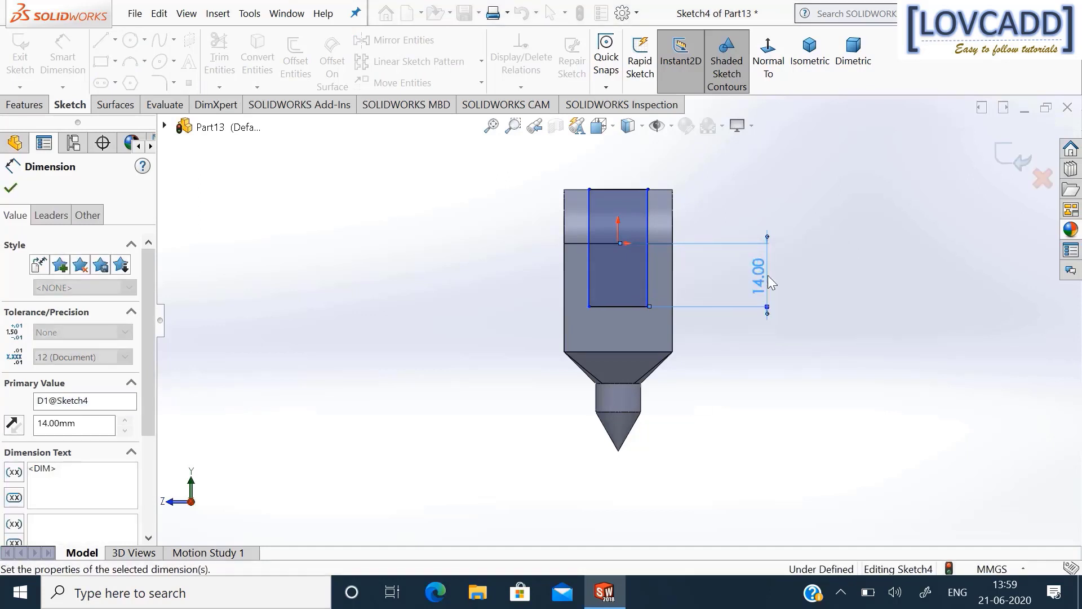
# Dimension the rectangle's top edge as 12 mm wide.
pyautogui.click(617, 190)
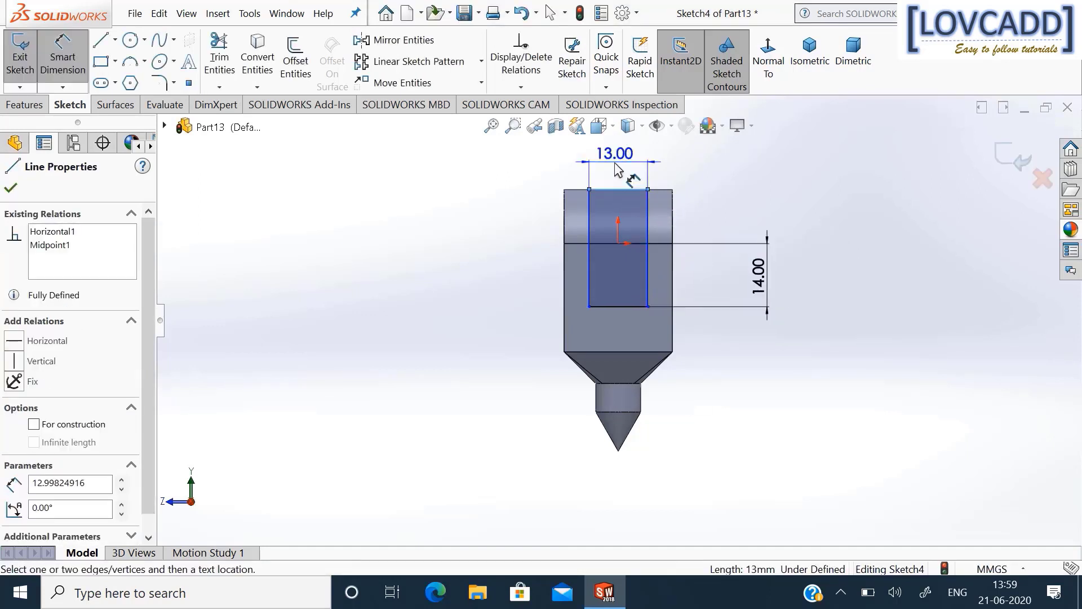
pyautogui.click(618, 168)
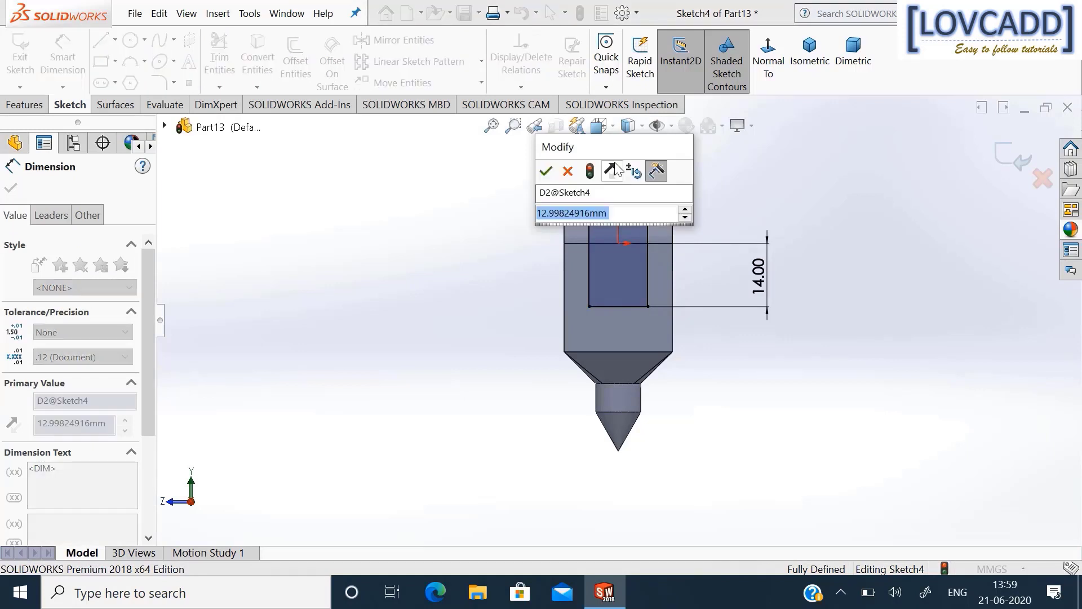
pyautogui.write('13')
pyautogui.press('Return')
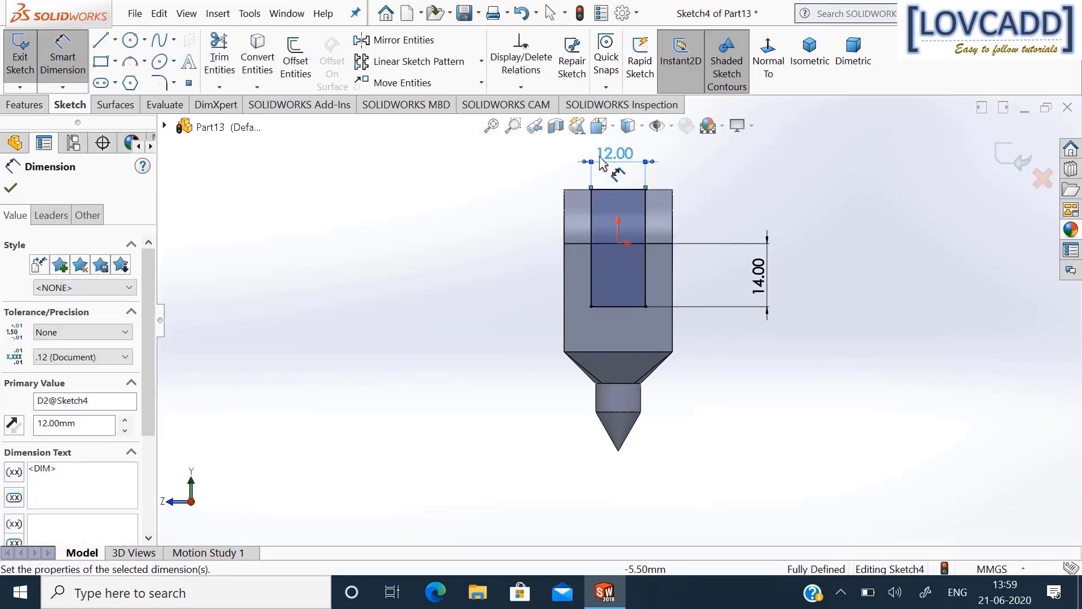
# Extrude-cut the rectangle Through All to form the fork's slot between two lugs.
pyautogui.click(19, 108)
pyautogui.click(239, 61)
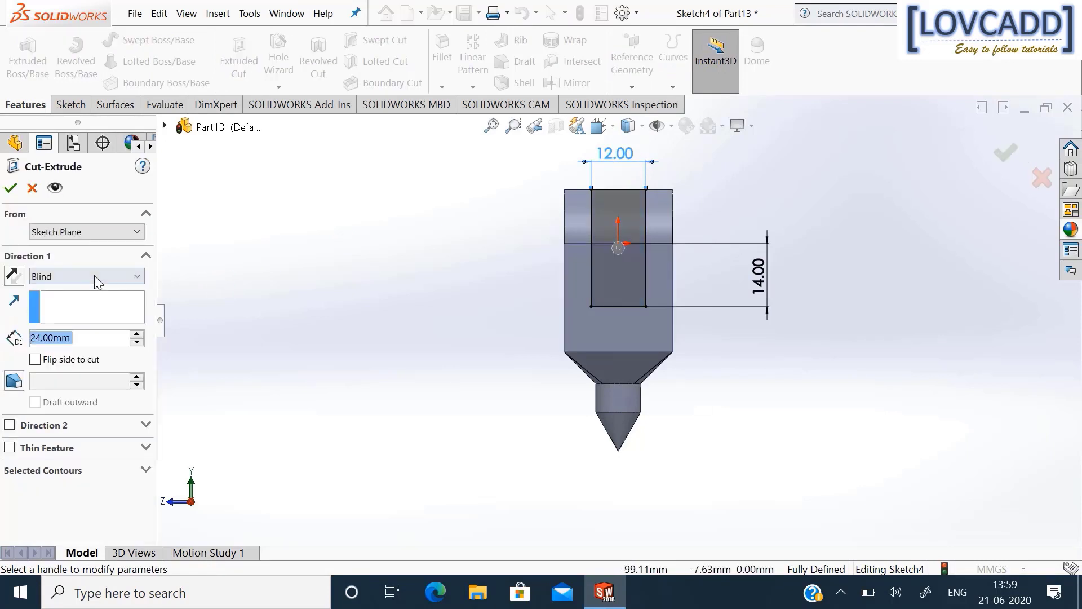
pyautogui.click(93, 275)
pyautogui.click(89, 300)
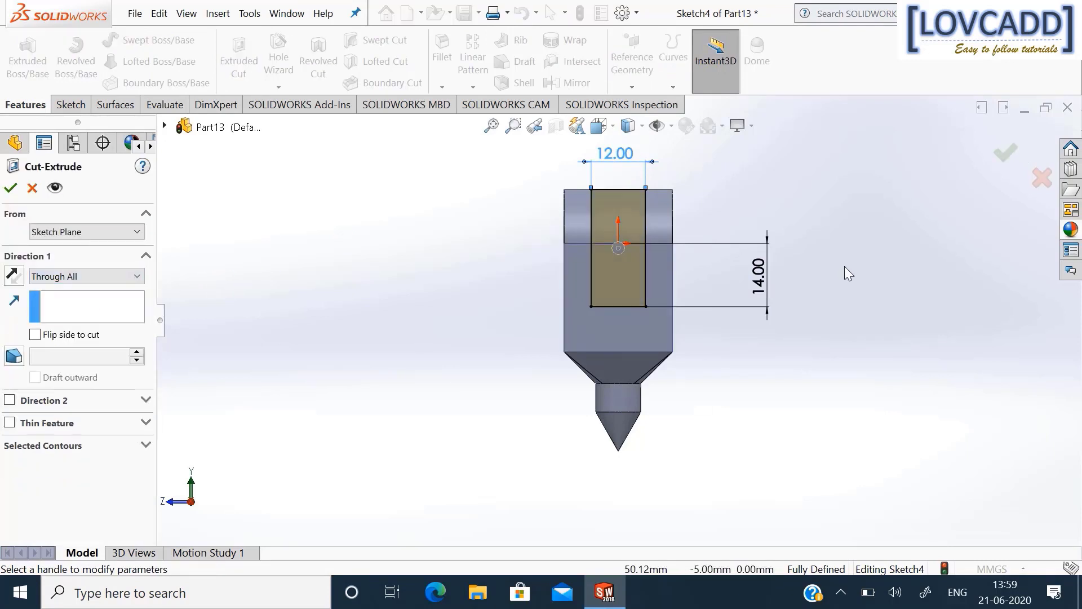
pyautogui.click(1005, 152)
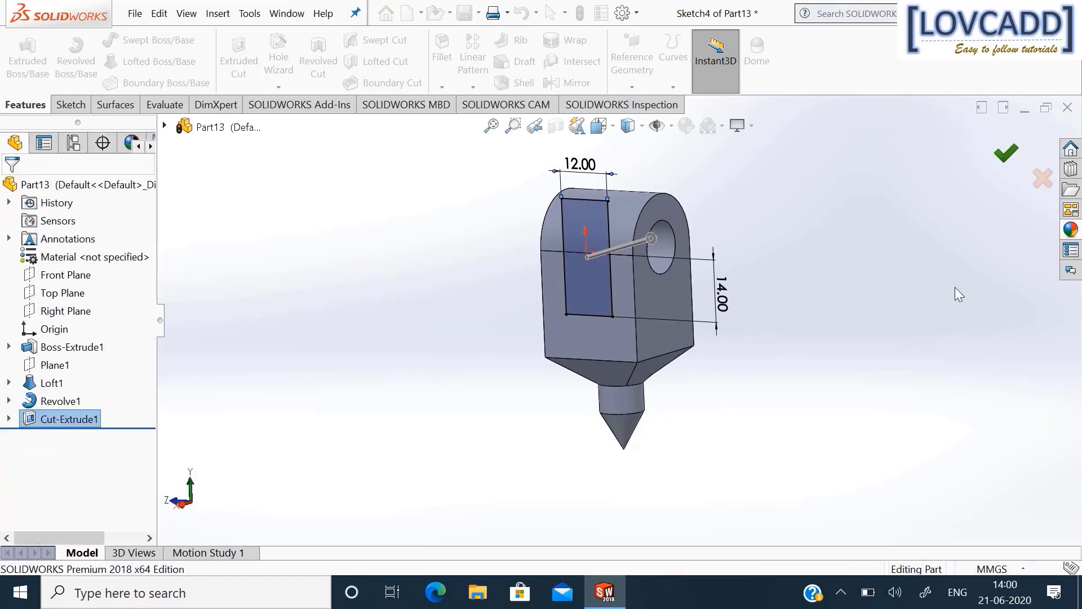
pyautogui.click(954, 288)
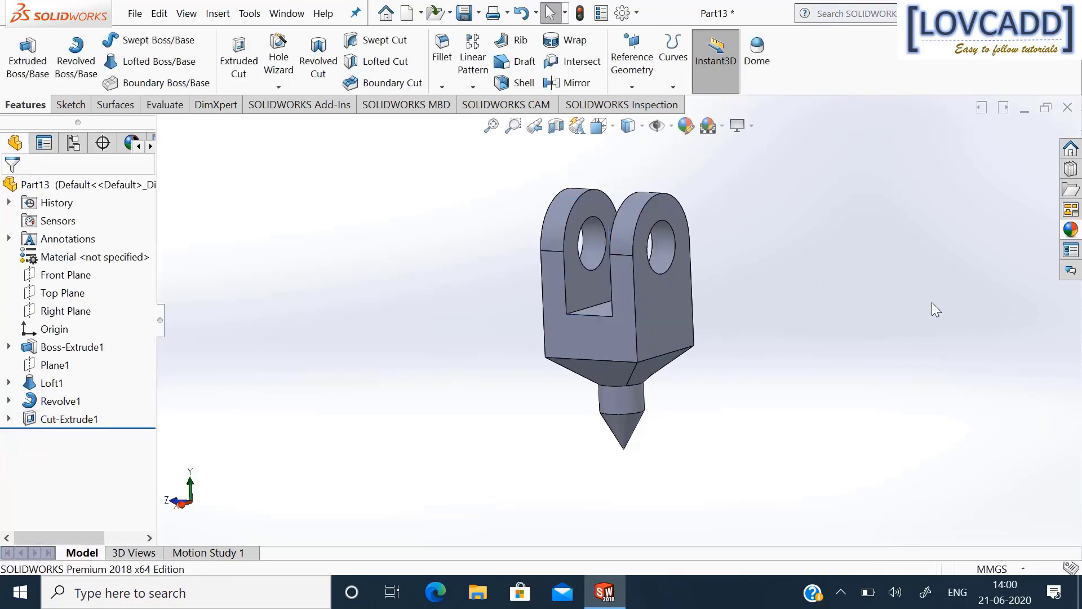
pyautogui.moveTo(931, 303); pyautogui.dragTo(933, 302, button='middle')
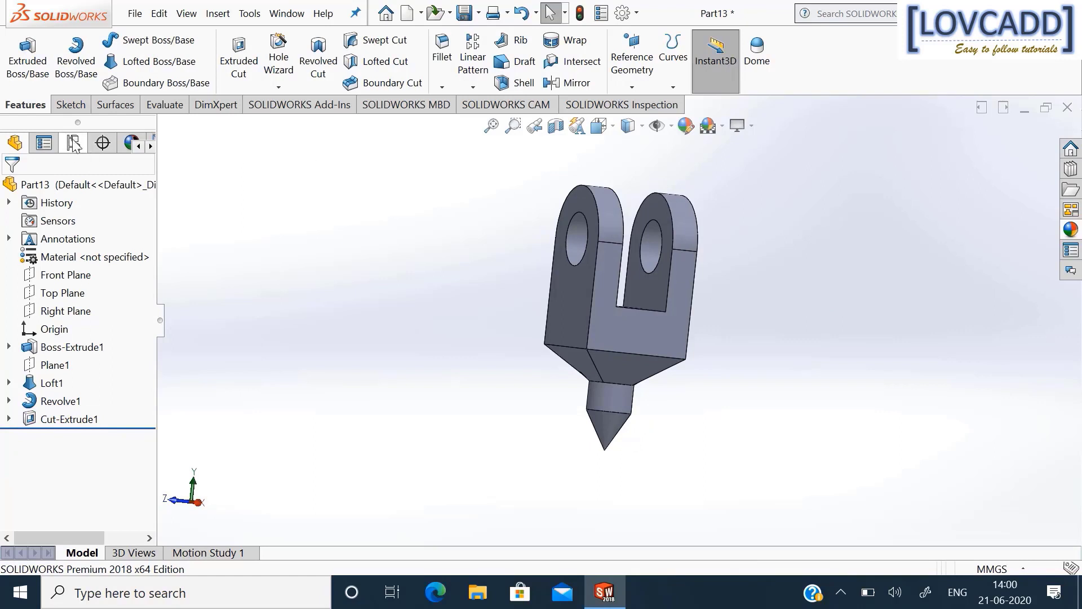
# Show the finished fork in isometric view and save it in the ramsbottom safety valve folder under a name starting with "piv".
pyautogui.click(70, 105)
pyautogui.click(809, 54)
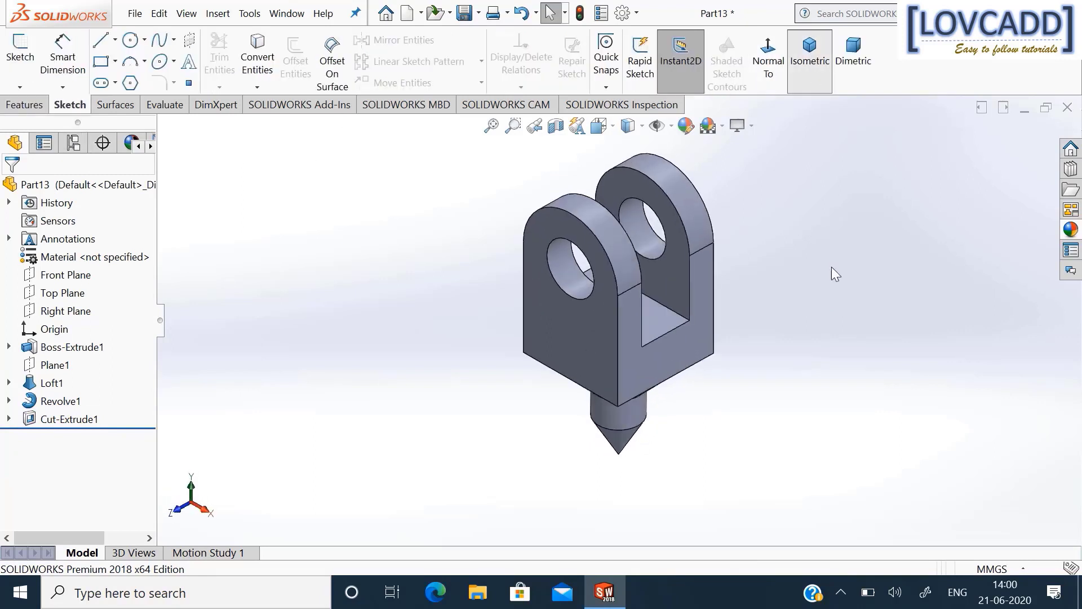
pyautogui.click(479, 13)
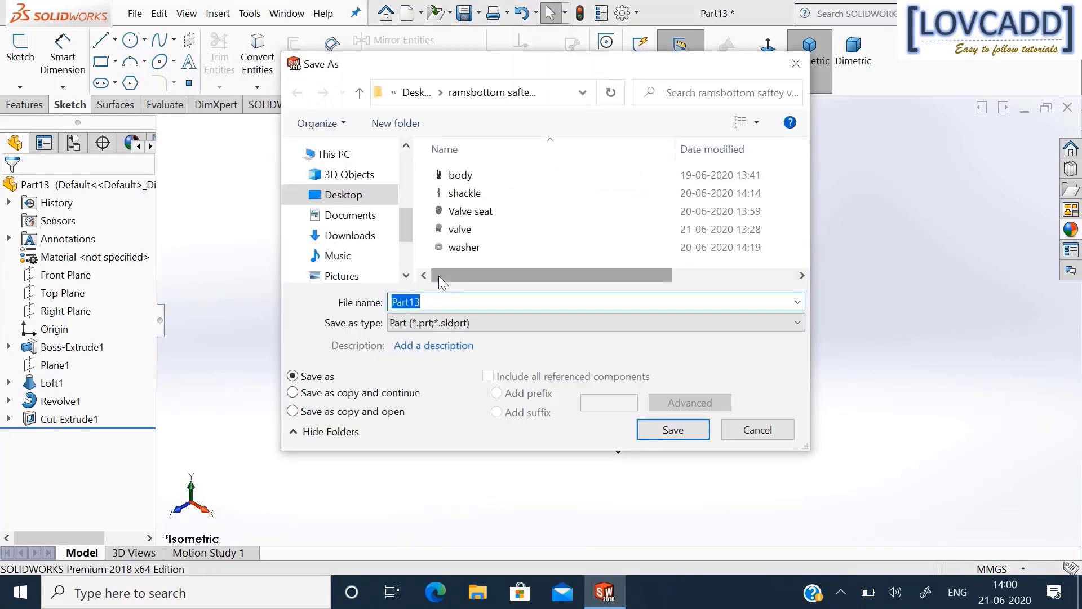
pyautogui.write('piv')
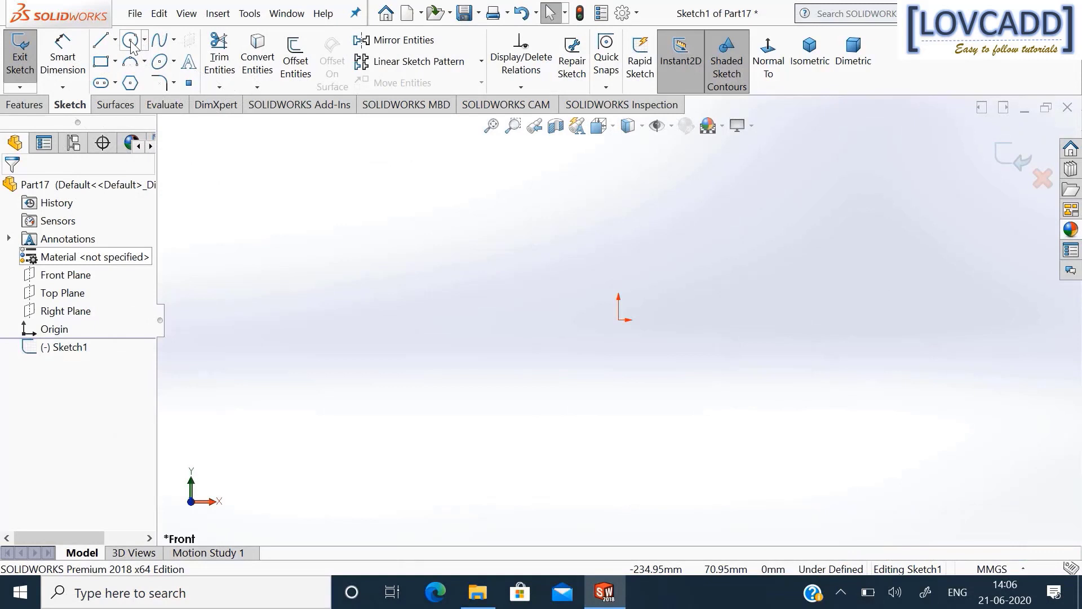
# Sketch two concentric circles centred on the origin, with radii of about 37.5 mm and 25 mm.
pyautogui.click(130, 40)
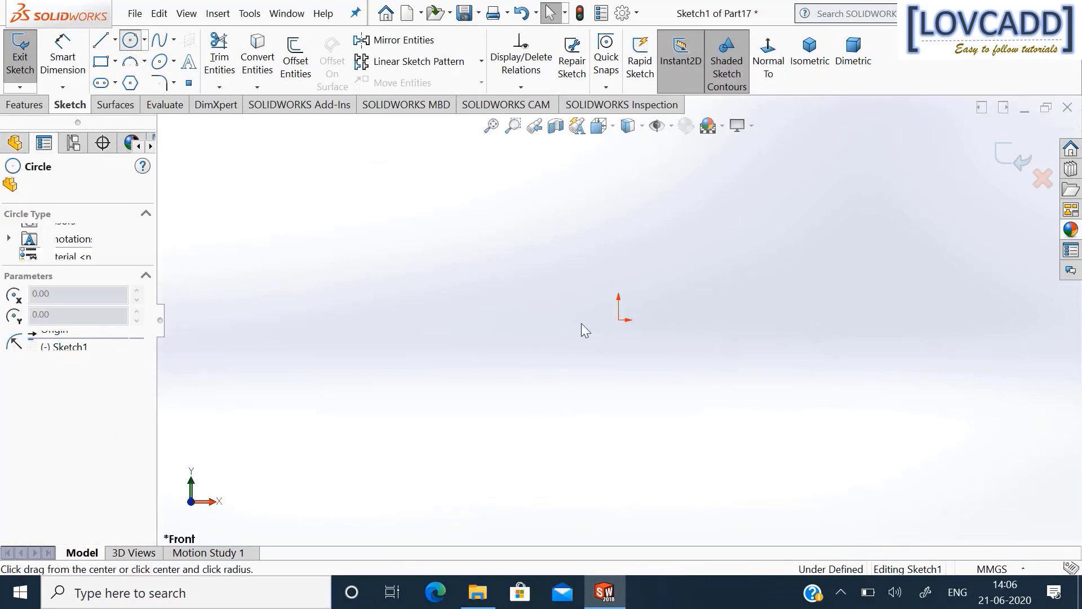
pyautogui.click(619, 319)
pyautogui.click(618, 392)
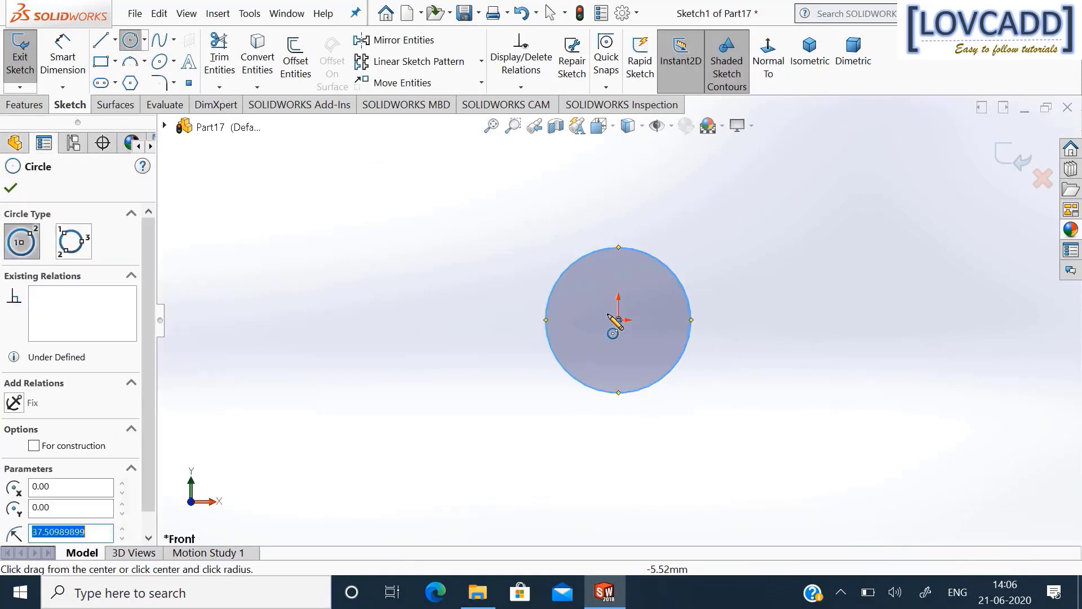
pyautogui.click(618, 319)
pyautogui.click(644, 358)
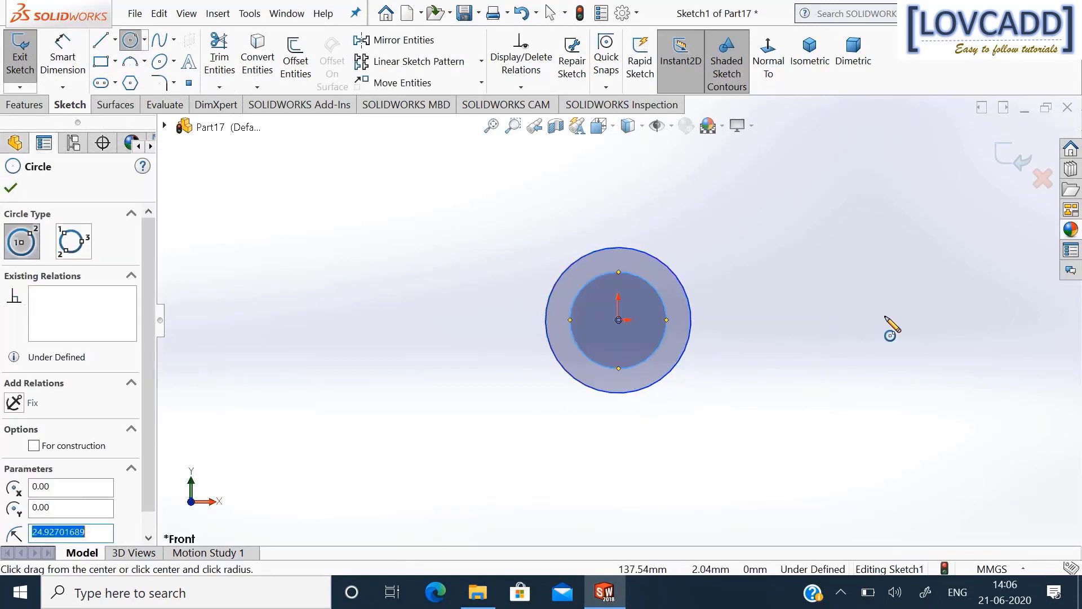
# Sketch two concentric circles about 154 mm along X from the origin, with radii of about 34 mm and 21 mm.
pyautogui.click(918, 320)
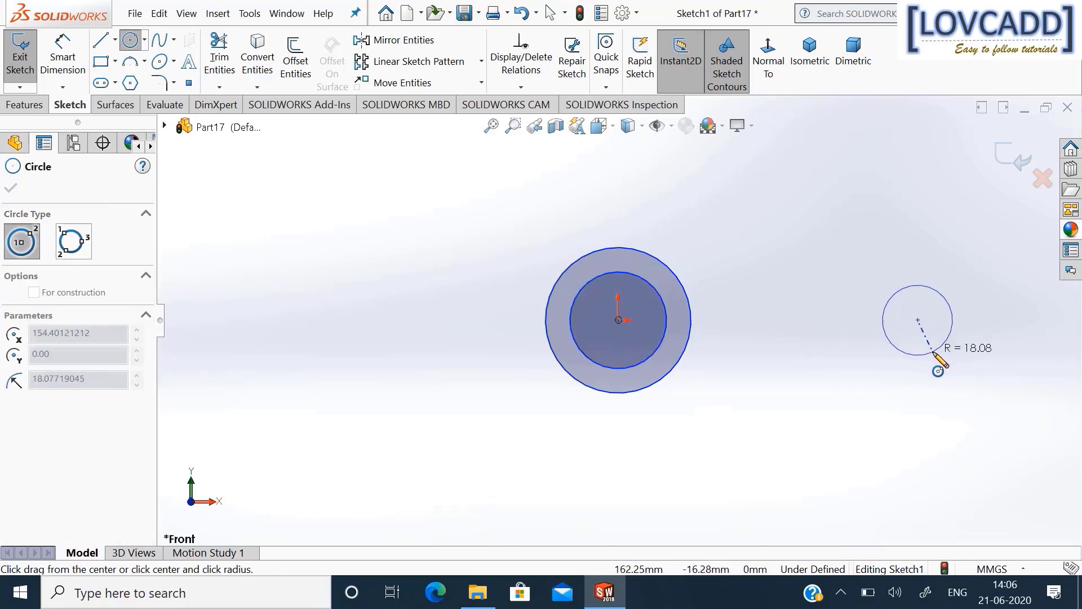
pyautogui.click(951, 377)
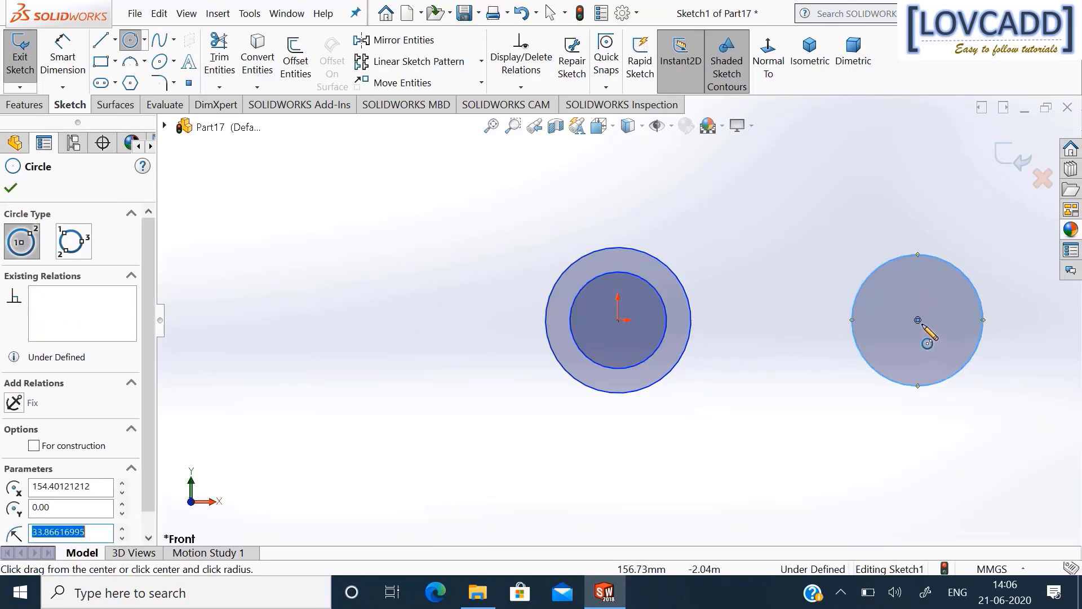
pyautogui.click(918, 321)
pyautogui.click(935, 357)
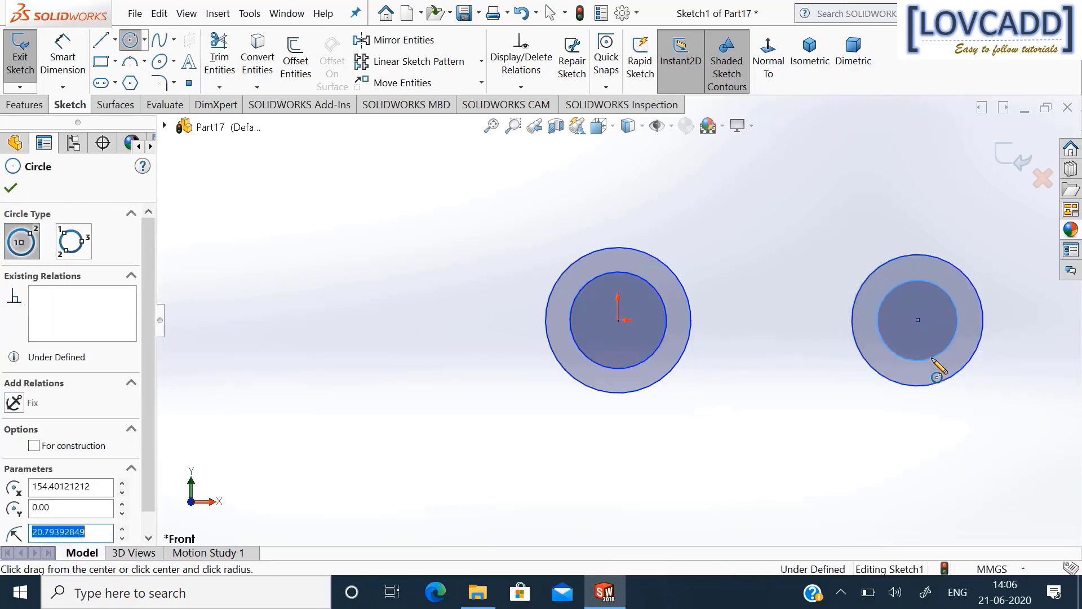
pyautogui.press('Escape')
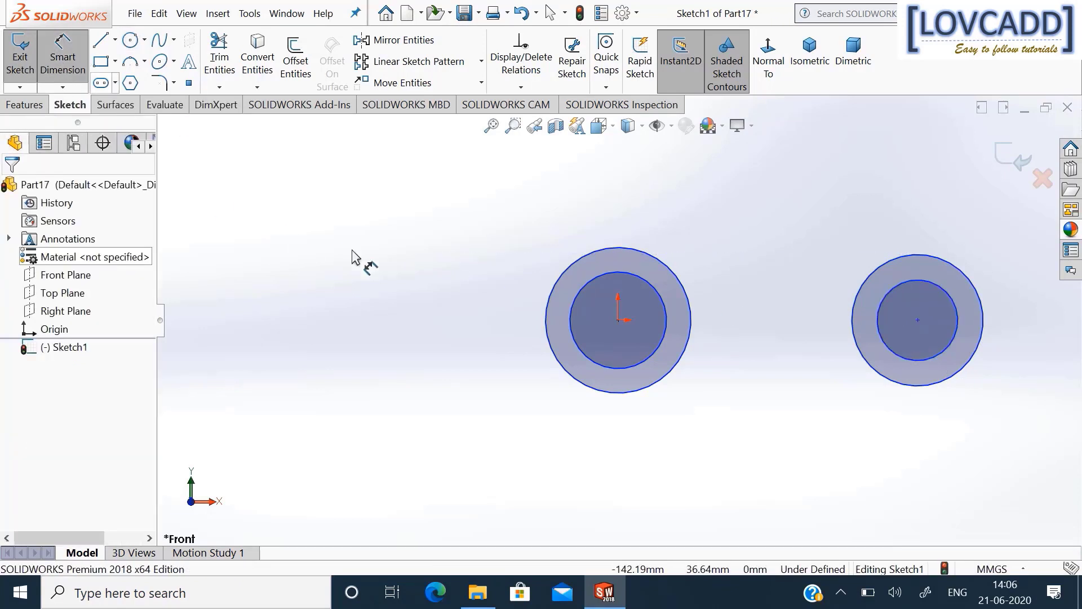
# Dimension the outer circles of both concentric pairs with a diameter of 24 mm.
pyautogui.click(548, 294)
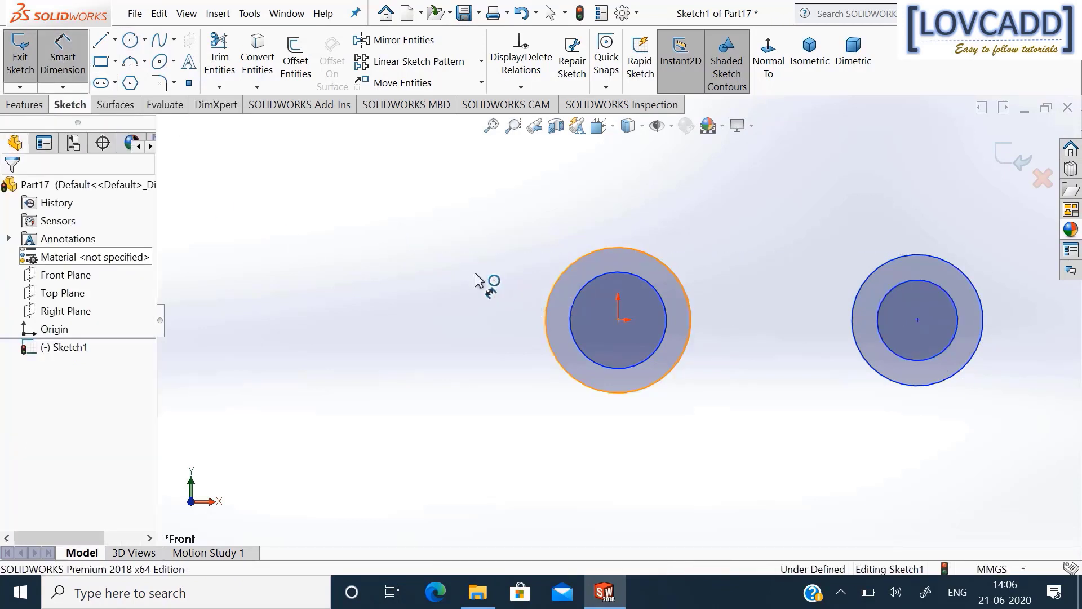
pyautogui.click(476, 280)
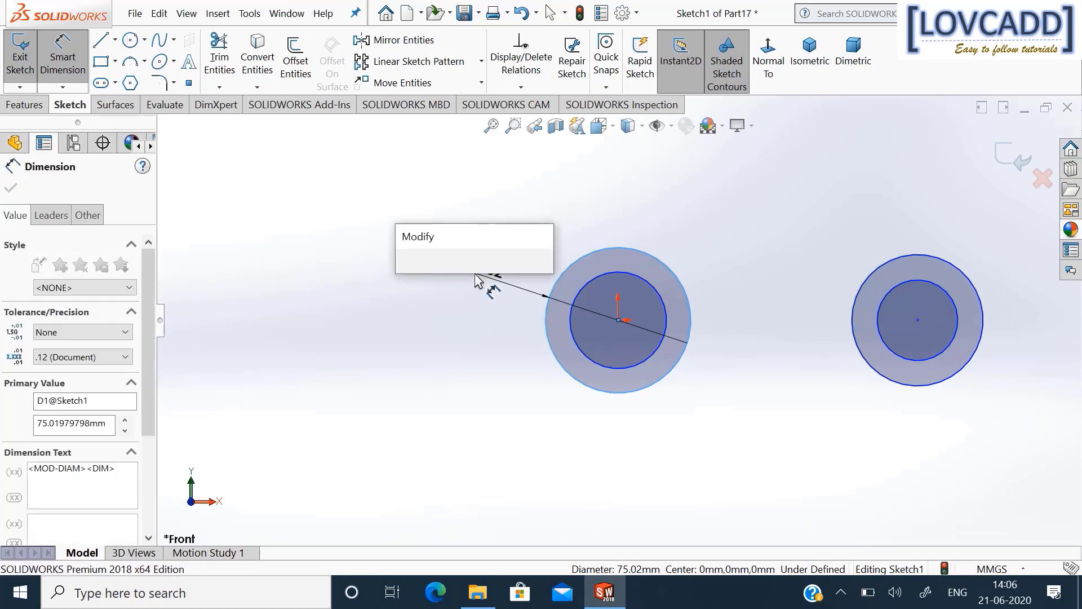
pyautogui.write('24')
pyautogui.press('Return')
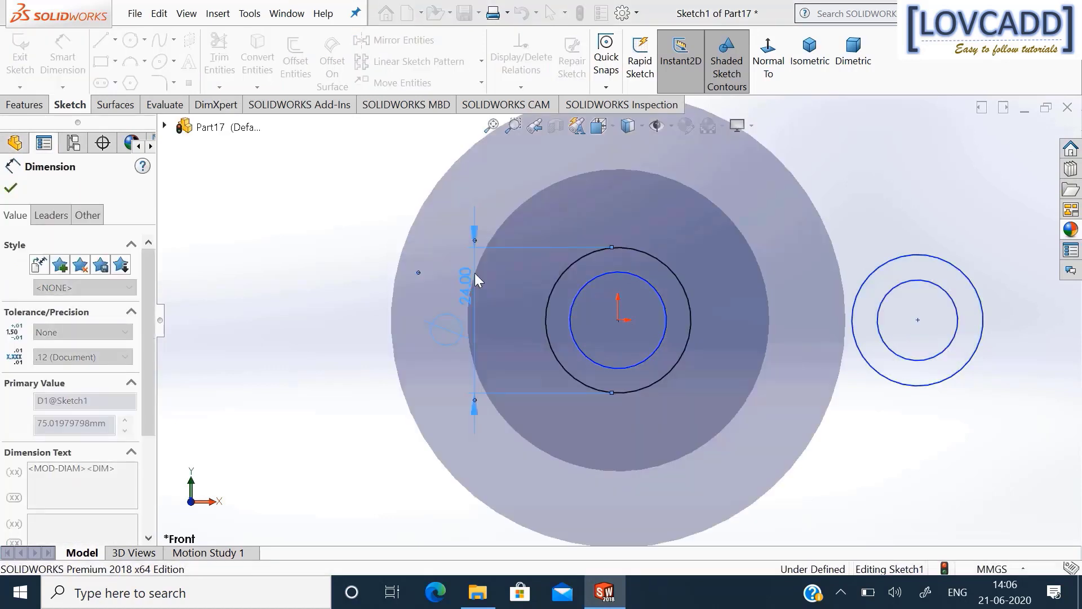
pyautogui.click(961, 268)
pyautogui.click(1000, 232)
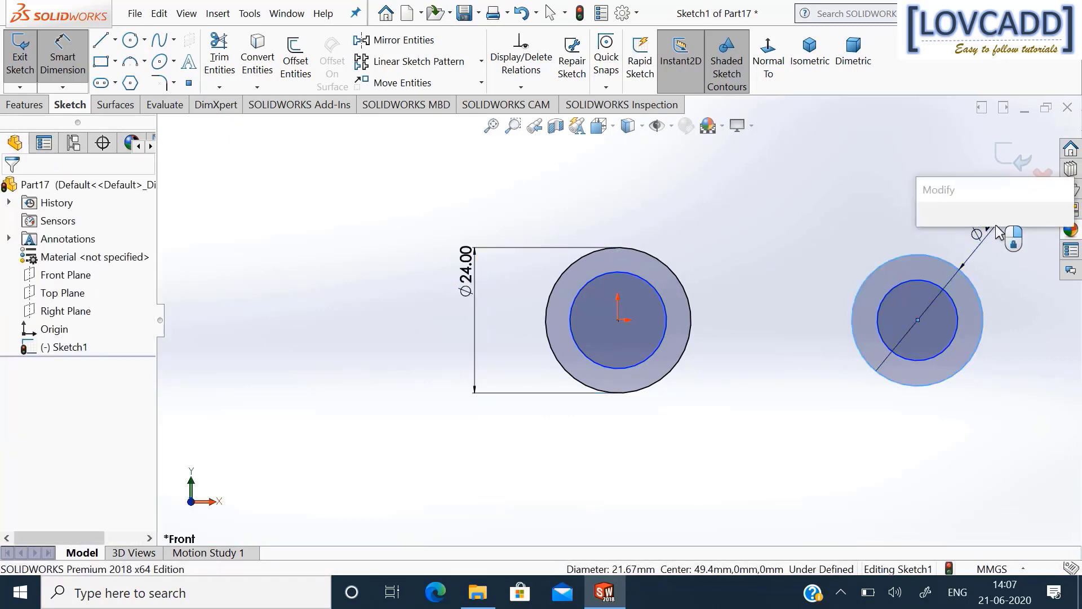
pyautogui.write('20')
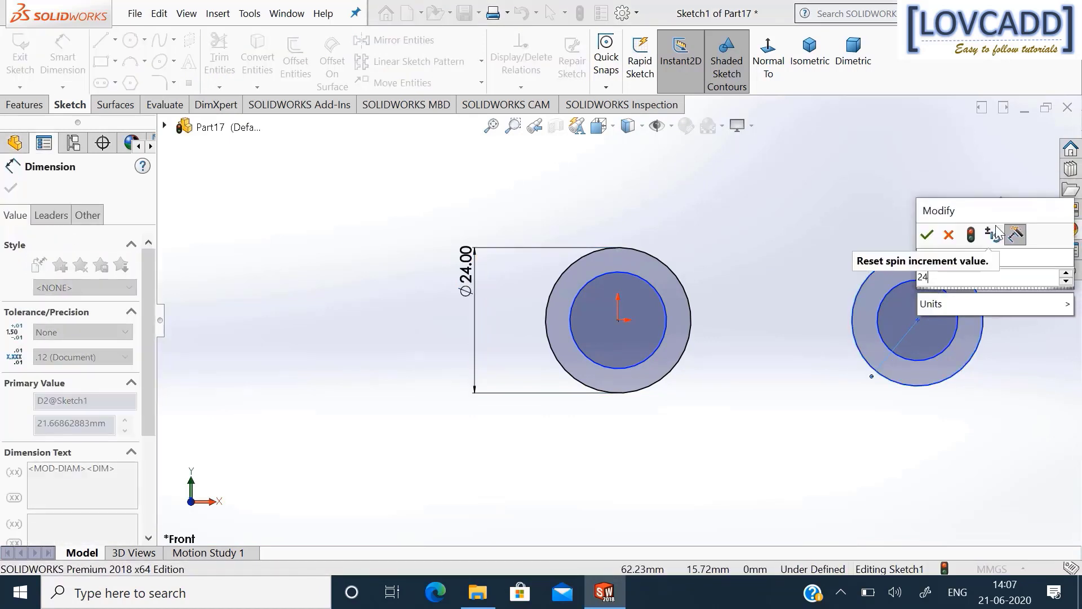
pyautogui.press('Return')
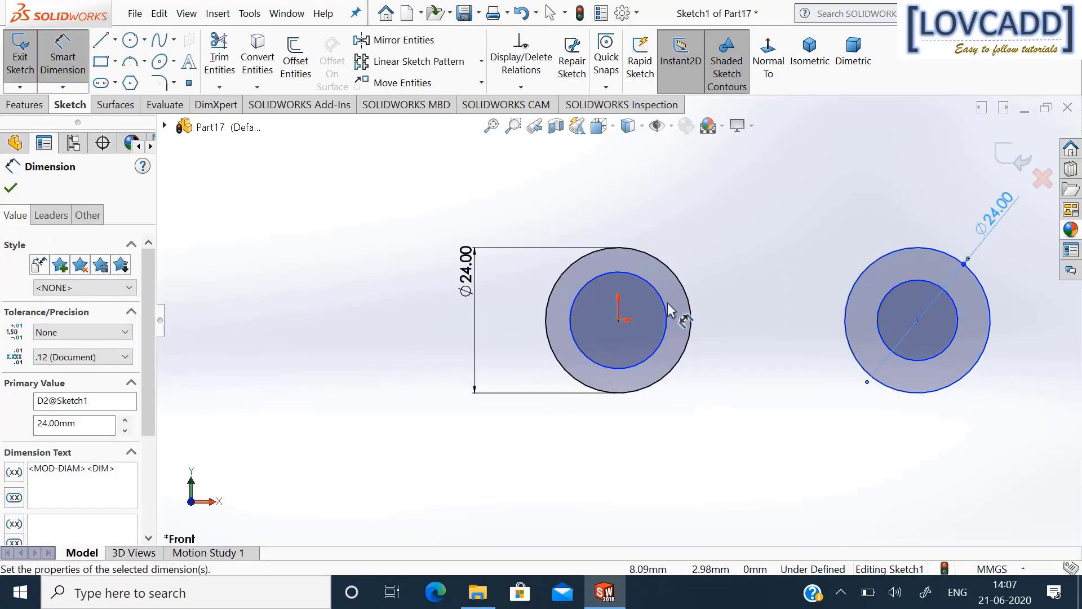
# Dimension the inner circles of both concentric pairs with a diameter of 12 mm.
pyautogui.click(664, 306)
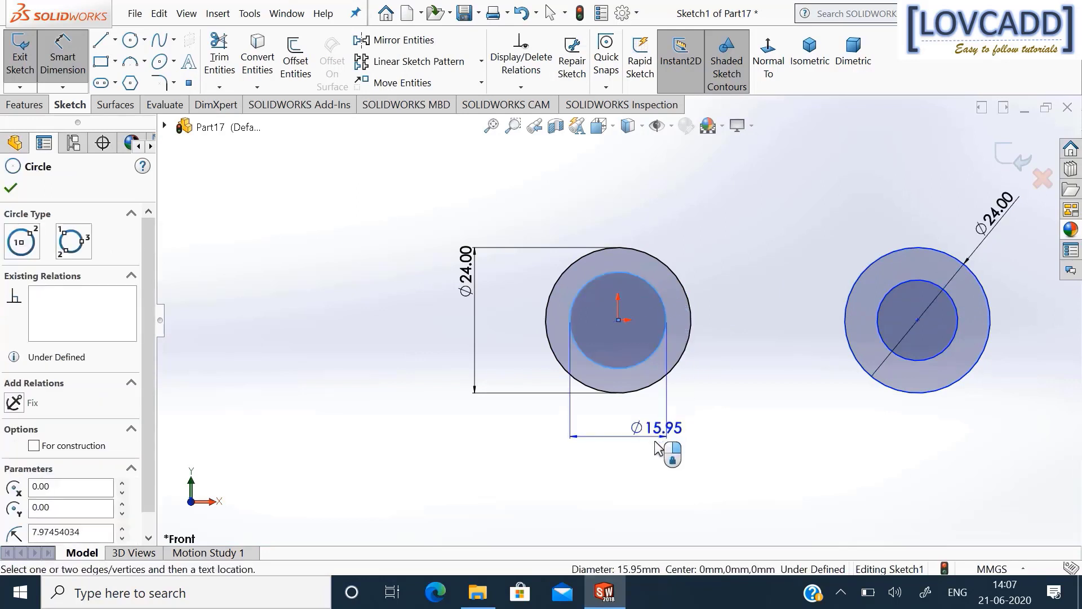
pyautogui.click(706, 467)
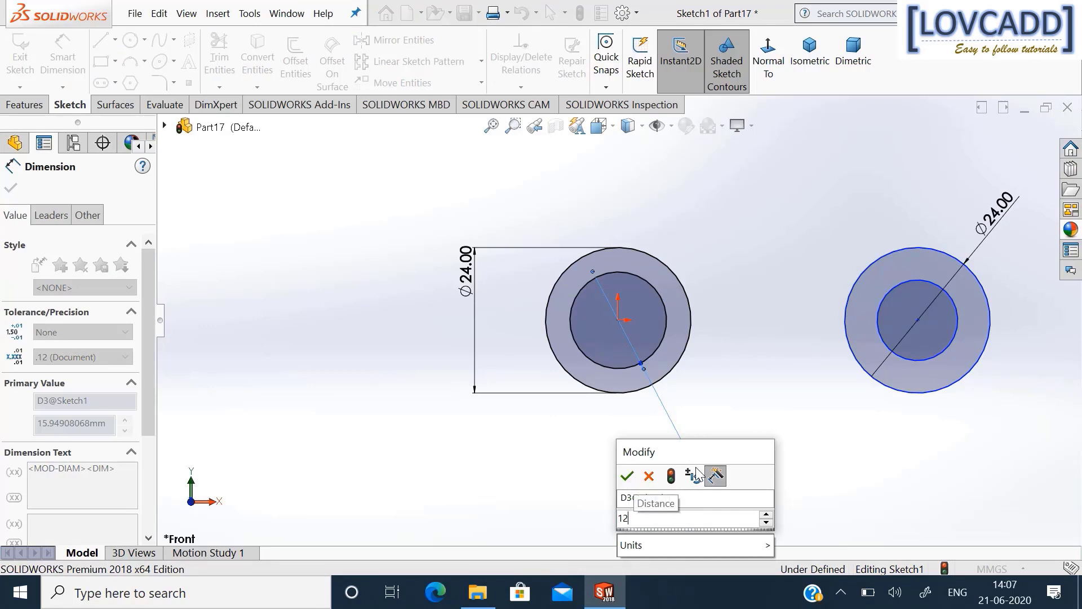
pyautogui.press('Return')
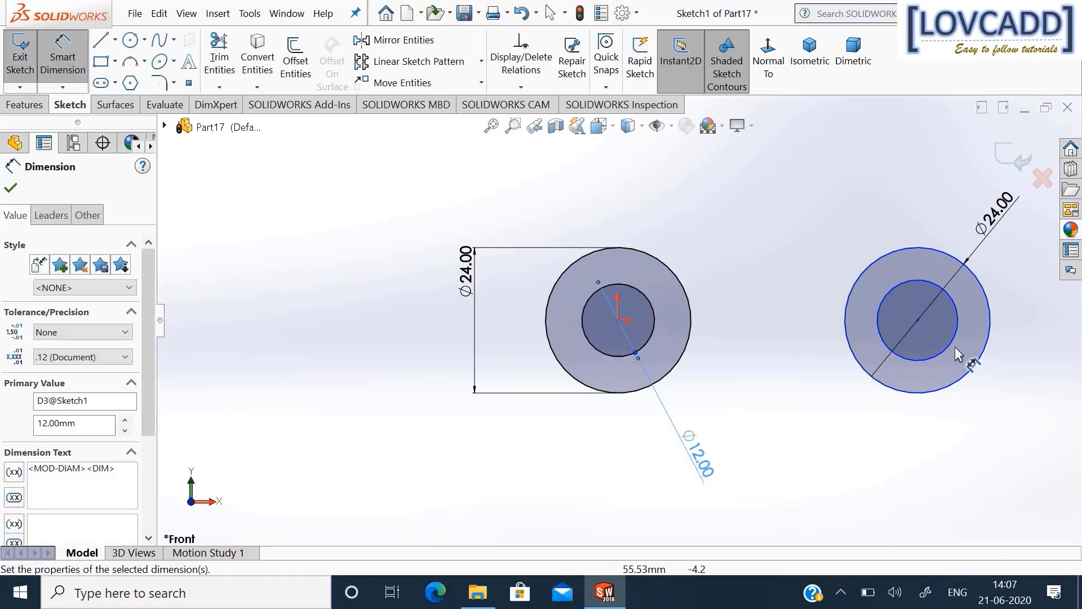
pyautogui.click(947, 343)
pyautogui.click(925, 459)
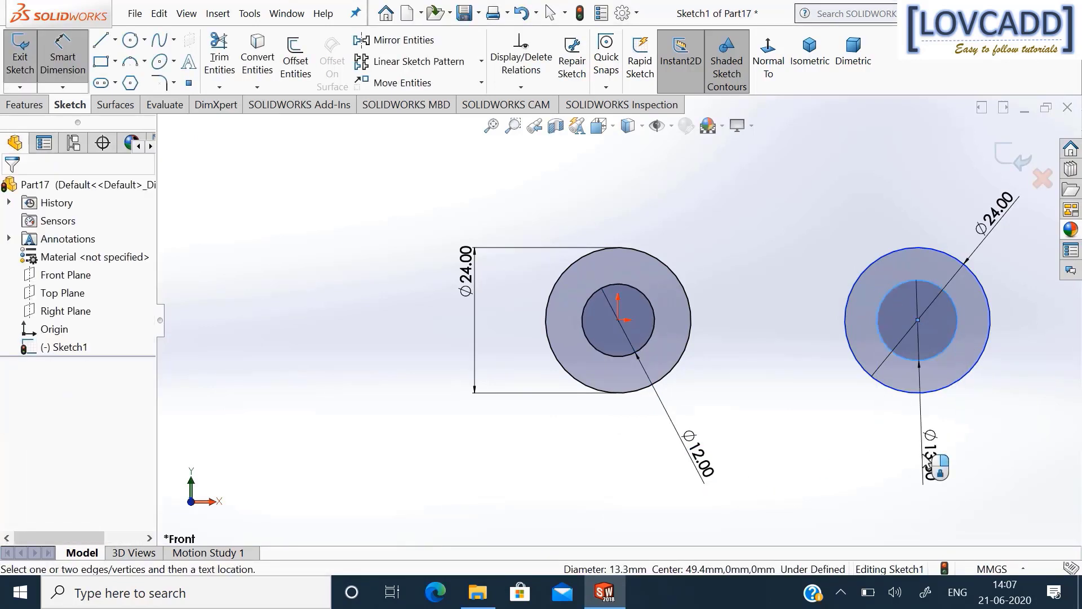
pyautogui.write('1')
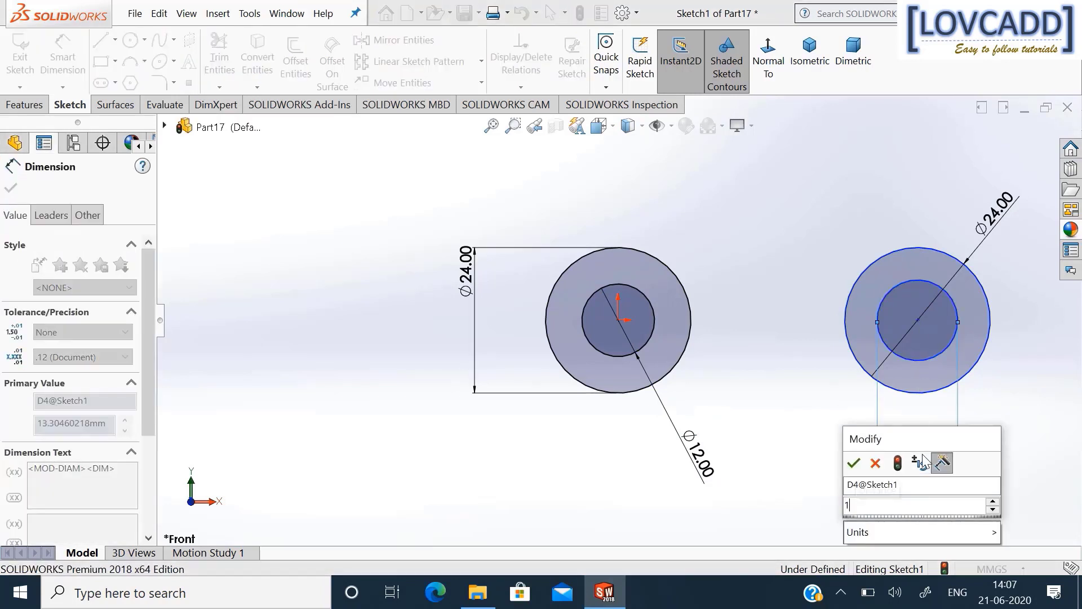
pyautogui.write('2')
pyautogui.press('Return')
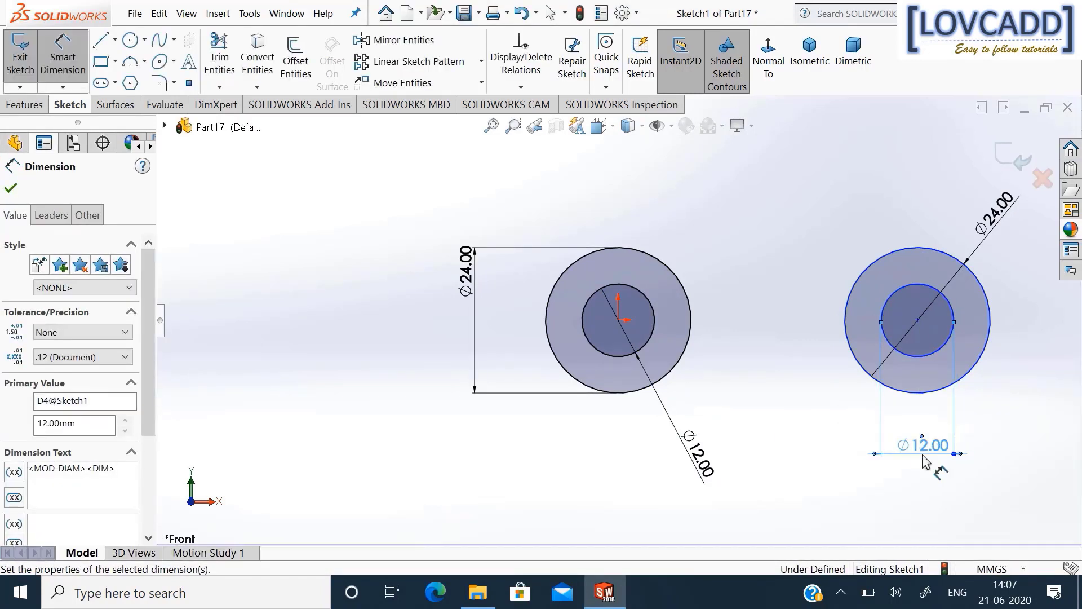
# Dimension the distance between the centres of the two circle pairs as 125 mm.
pyautogui.click(620, 320)
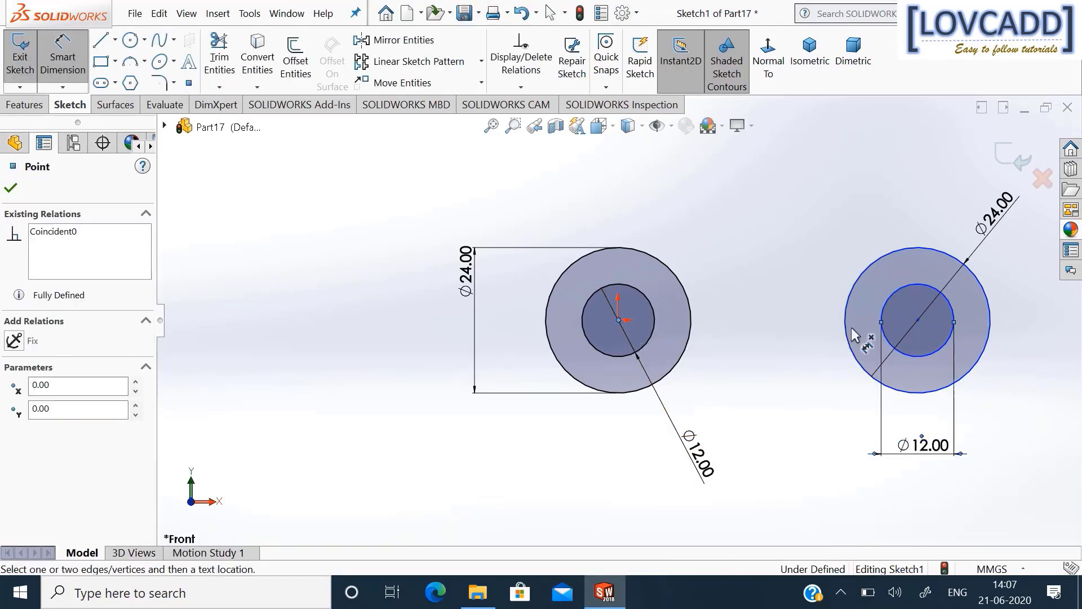
pyautogui.click(918, 321)
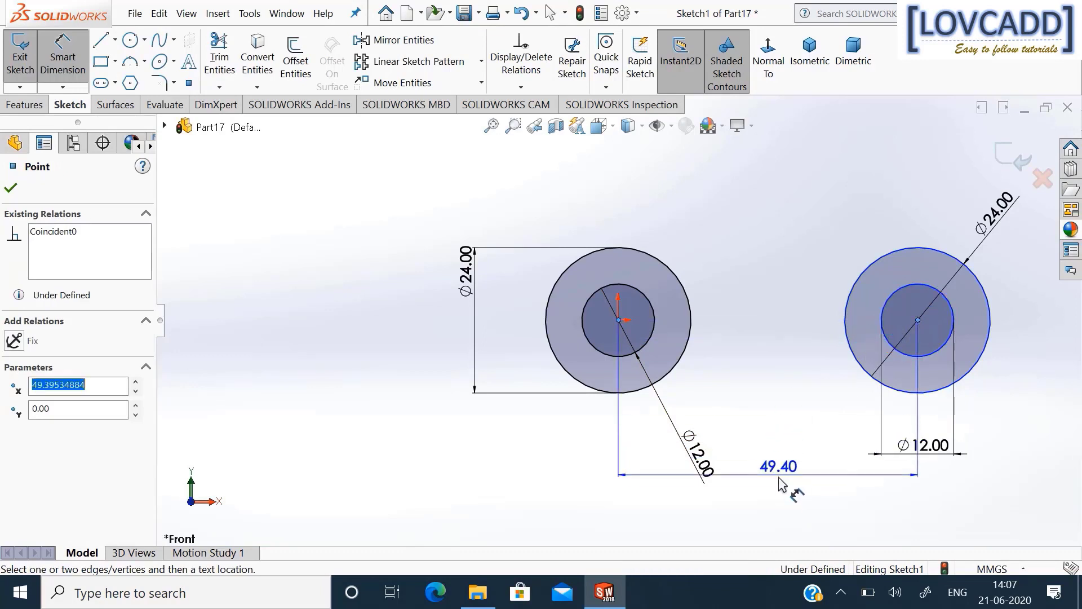
pyautogui.click(783, 513)
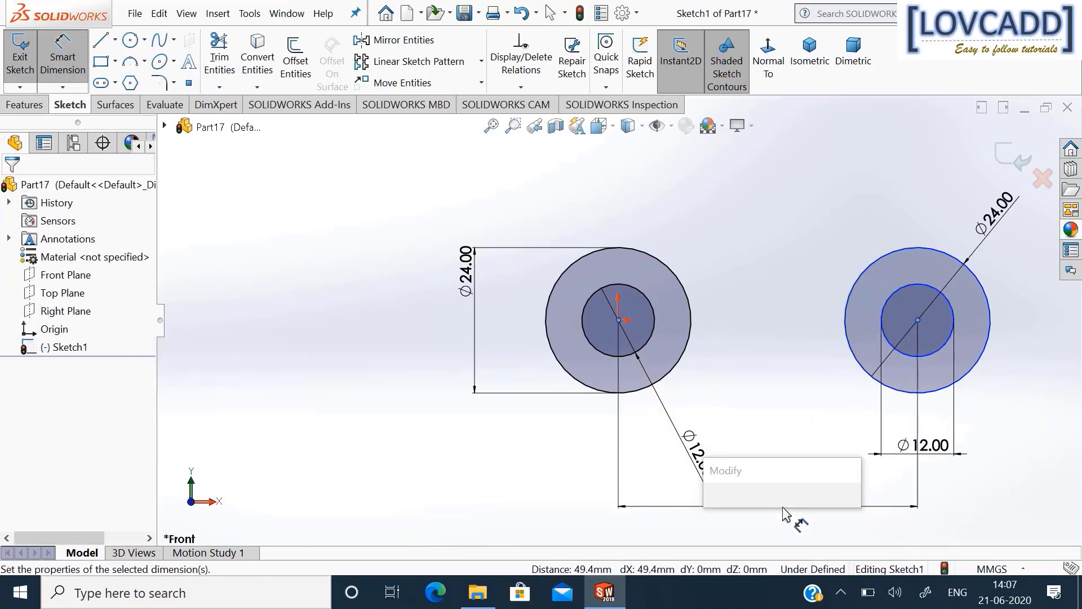
pyautogui.write('125')
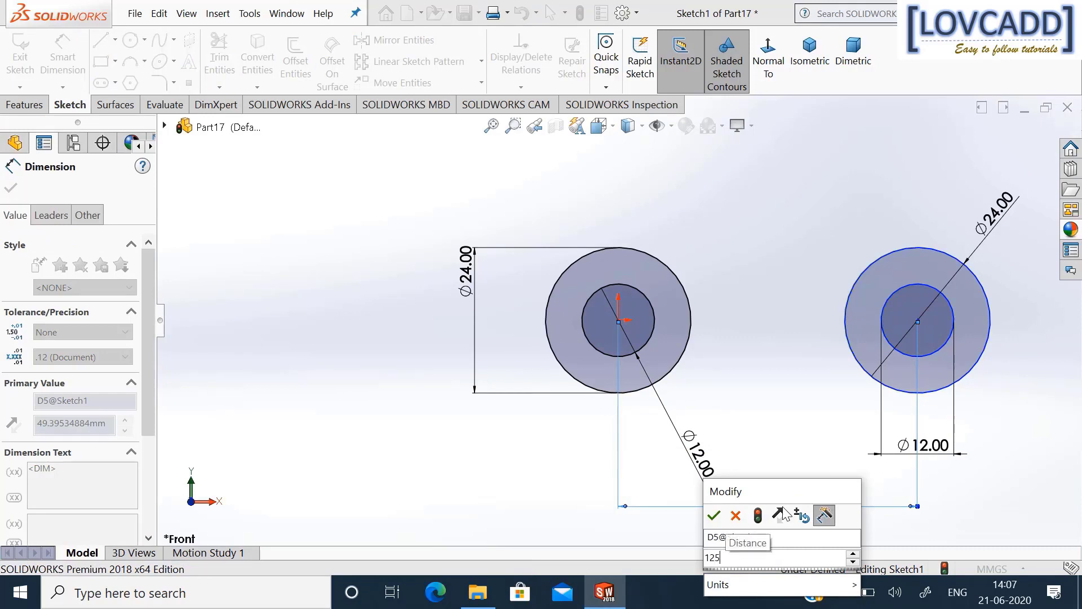
pyautogui.press('Return')
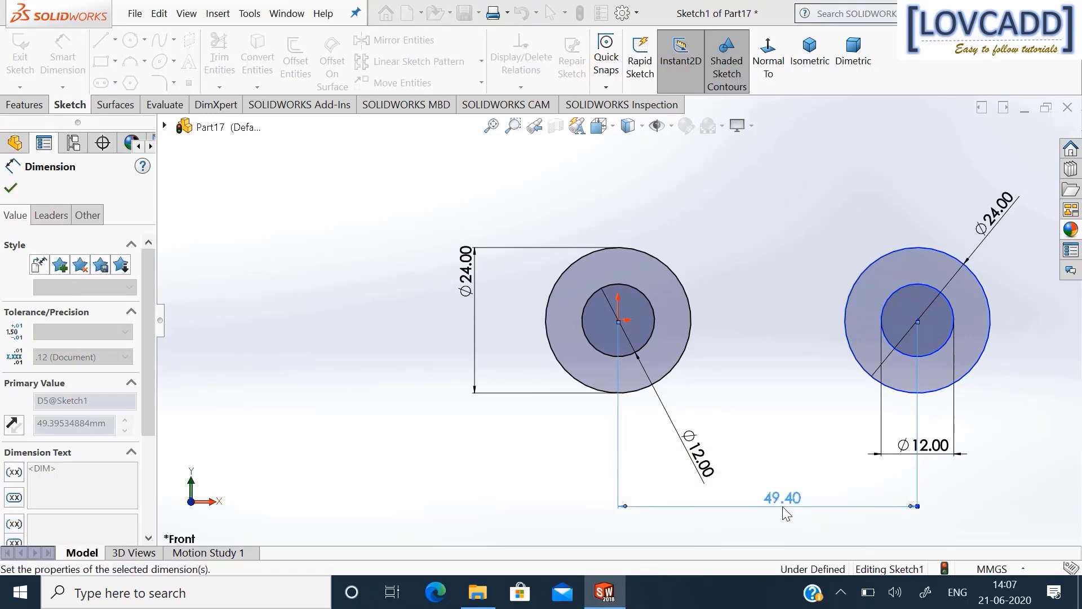
pyautogui.click(492, 126)
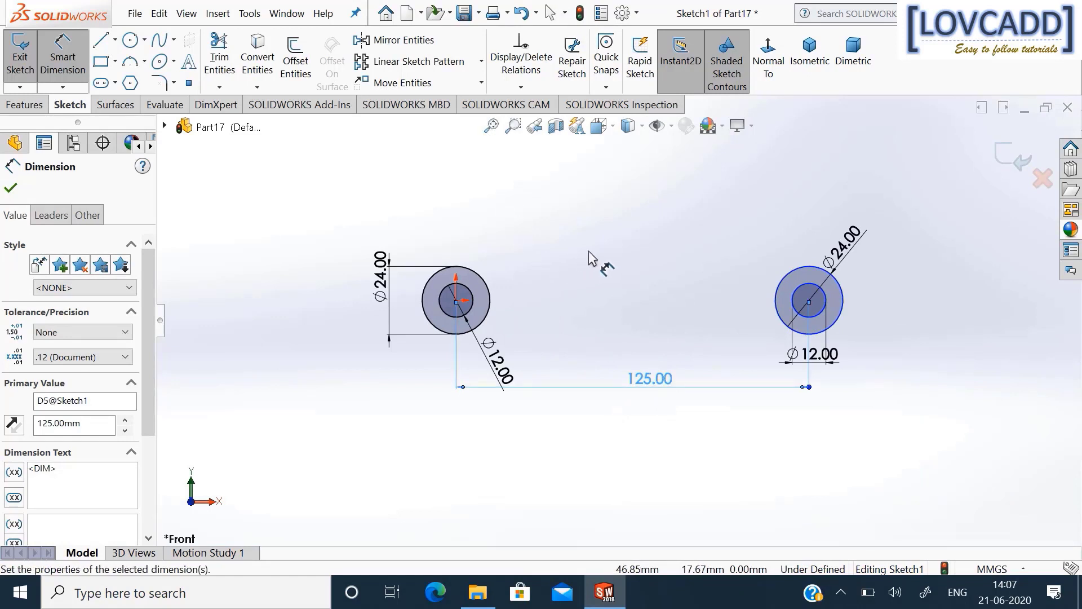
pyautogui.click(570, 245)
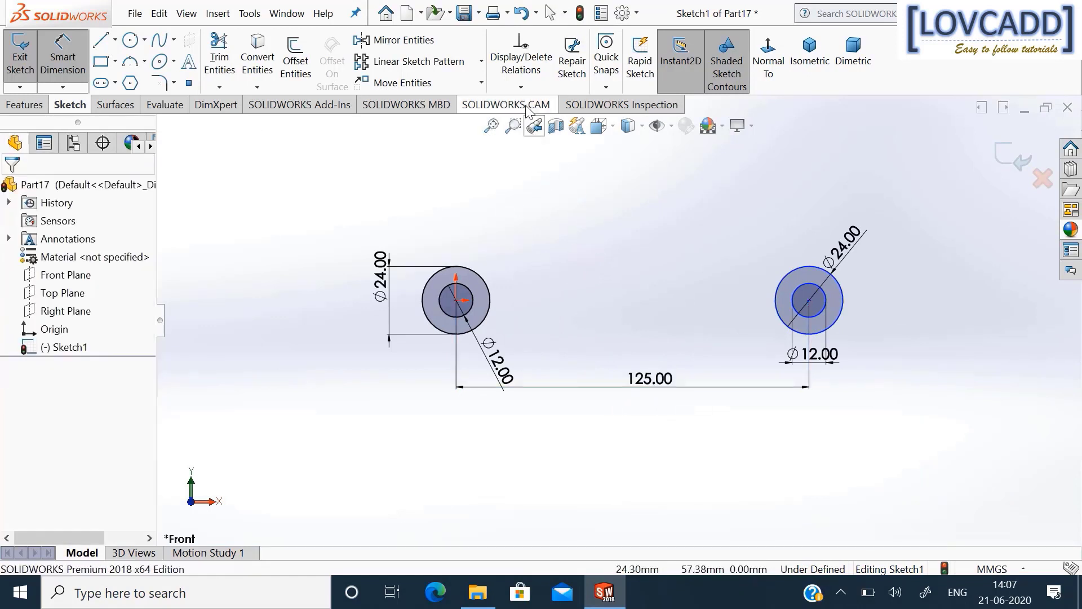
# Add a horizontal relation between the centre points of the two circle pairs.
pyautogui.click(521, 87)
pyautogui.click(535, 125)
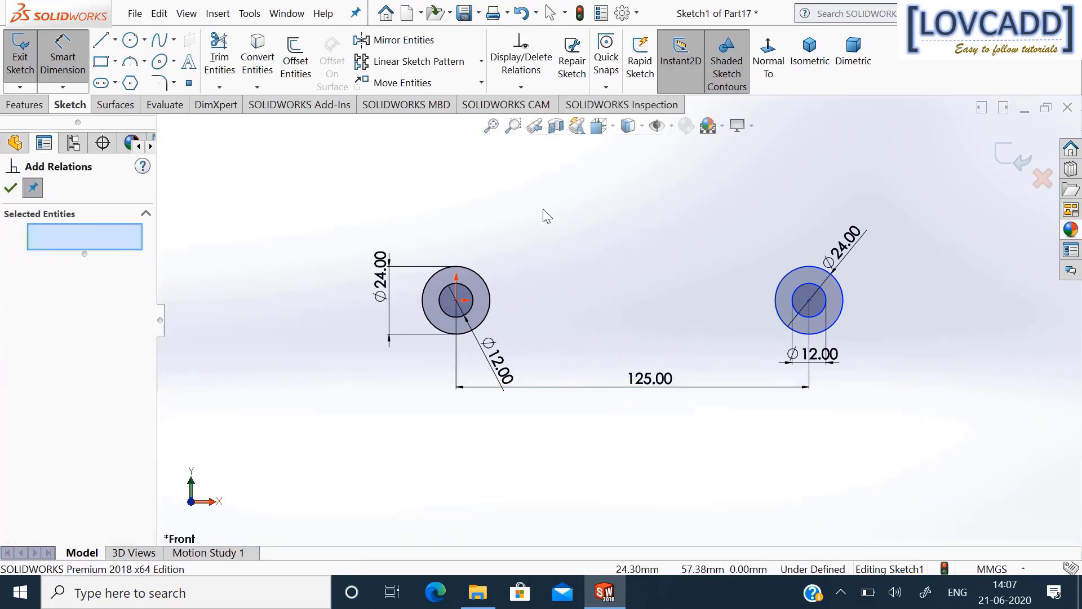
pyautogui.click(458, 301)
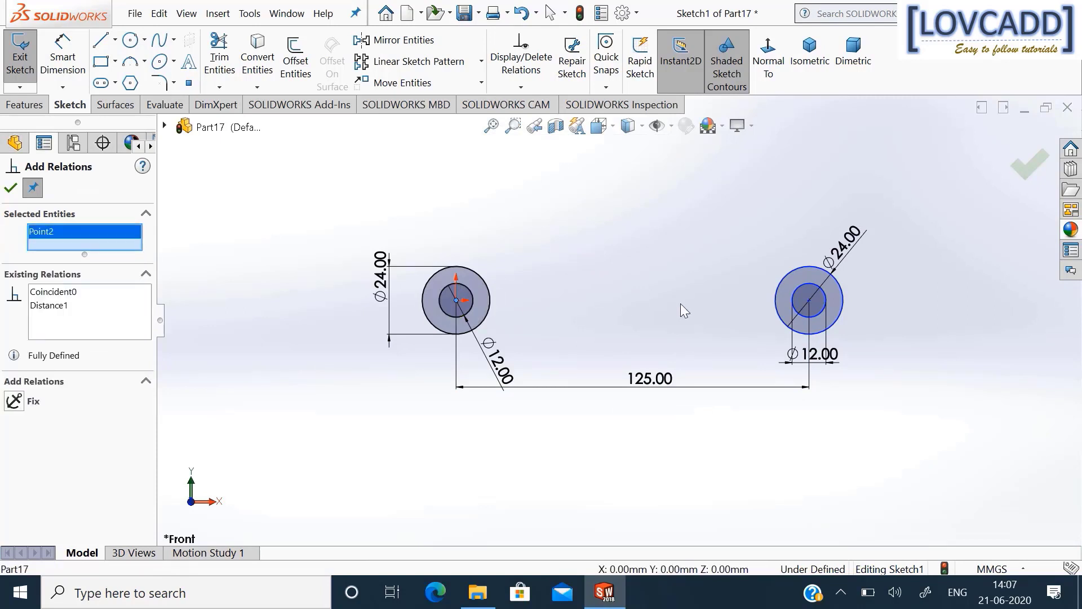
pyautogui.click(809, 302)
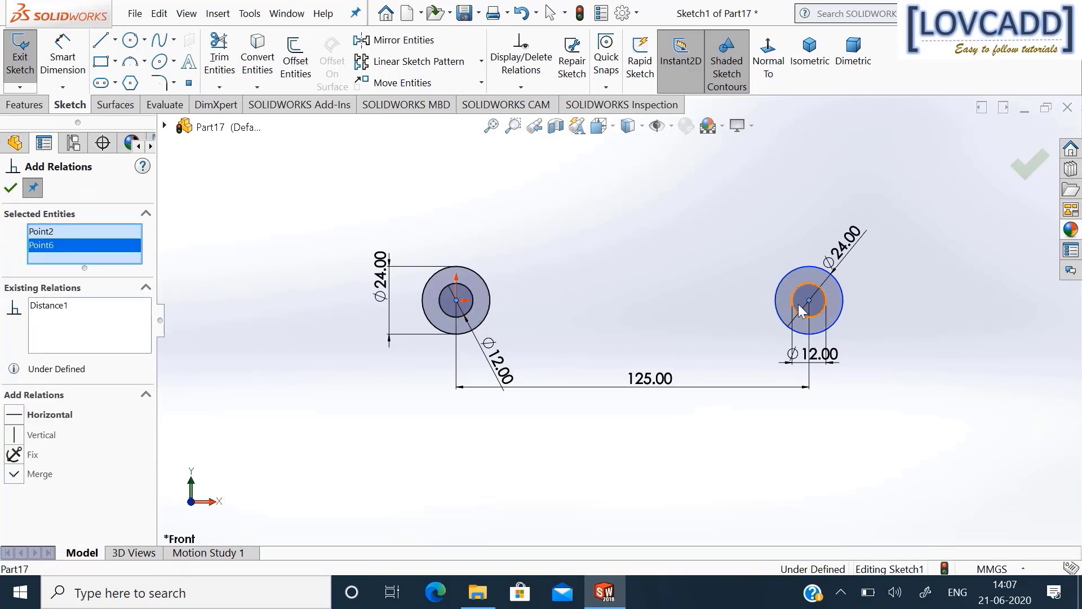
pyautogui.click(47, 415)
pyautogui.click(10, 189)
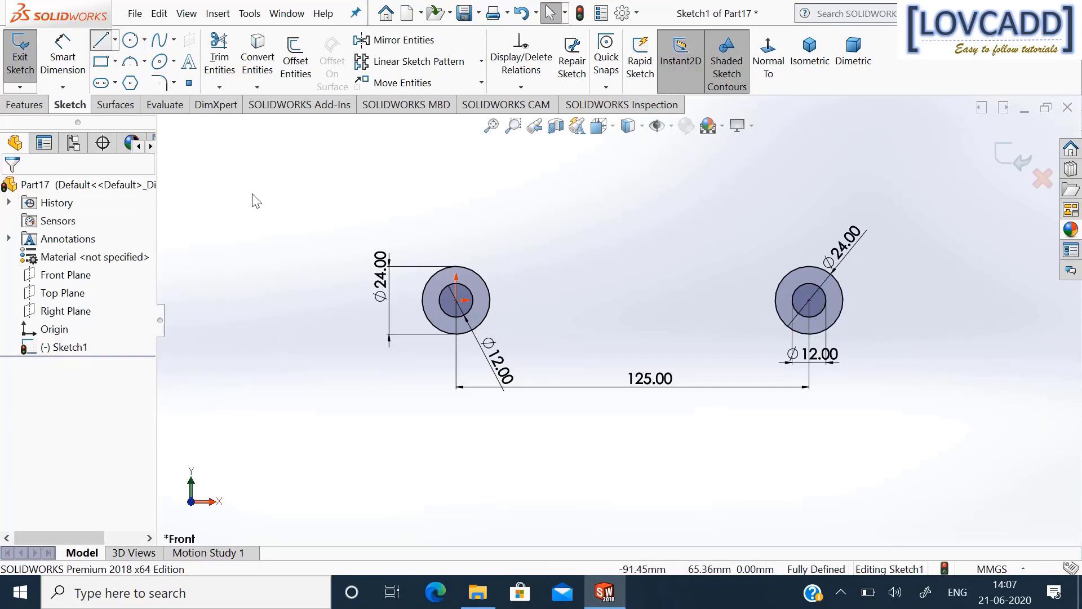
# Sketch a line joining the top points of the two 24 mm circles.
pyautogui.press('l')
pyautogui.click(456, 266)
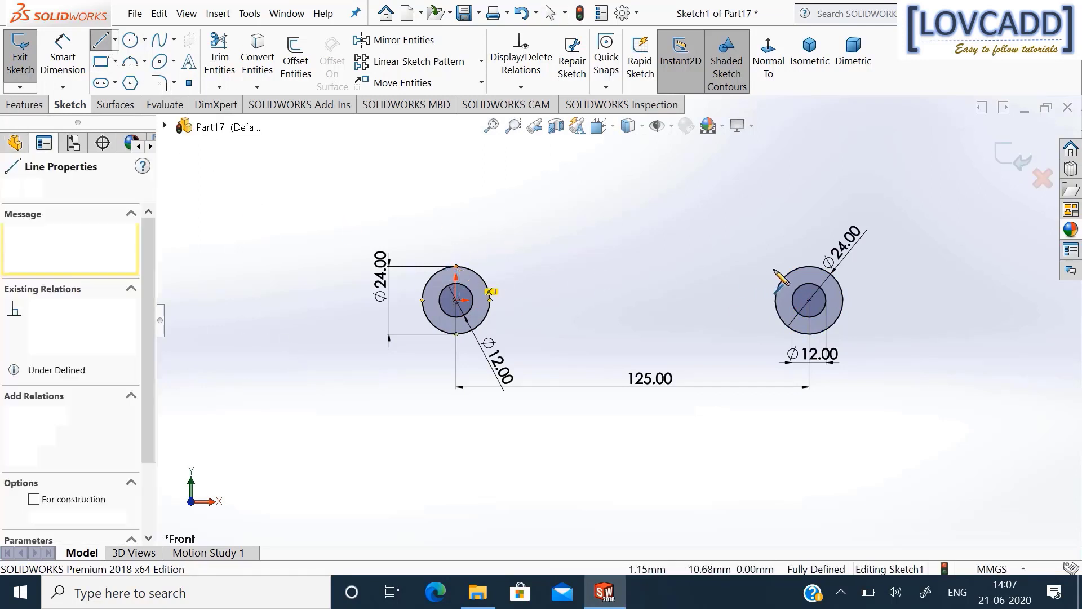
pyautogui.click(812, 279)
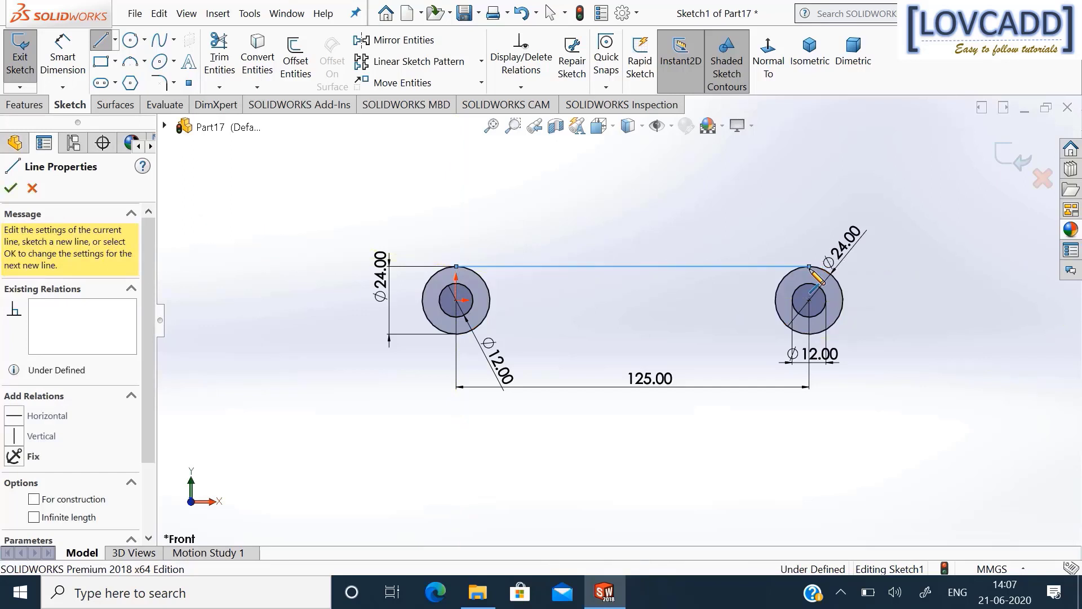
# Sketch a line joining the bottom points of the two 24 mm circles.
pyautogui.rightClick(818, 273)
pyautogui.click(830, 282)
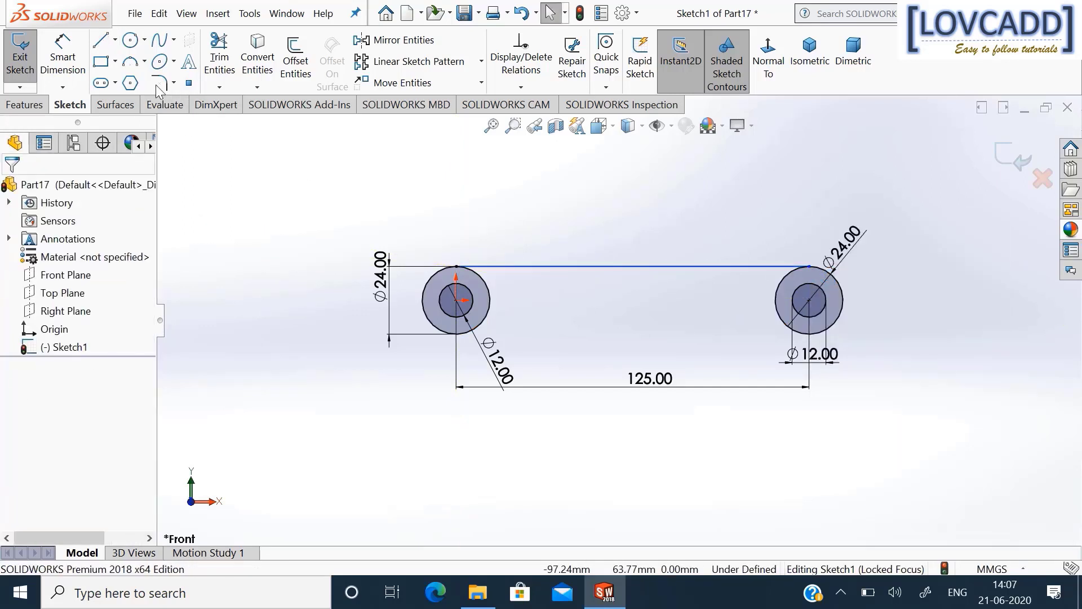
pyautogui.click(100, 40)
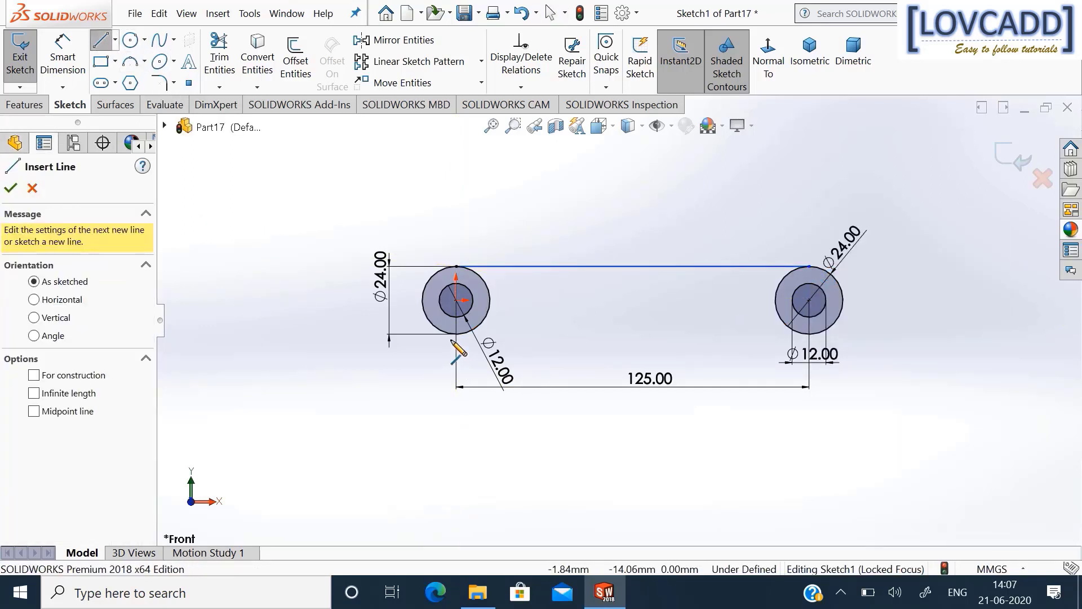
pyautogui.click(456, 334)
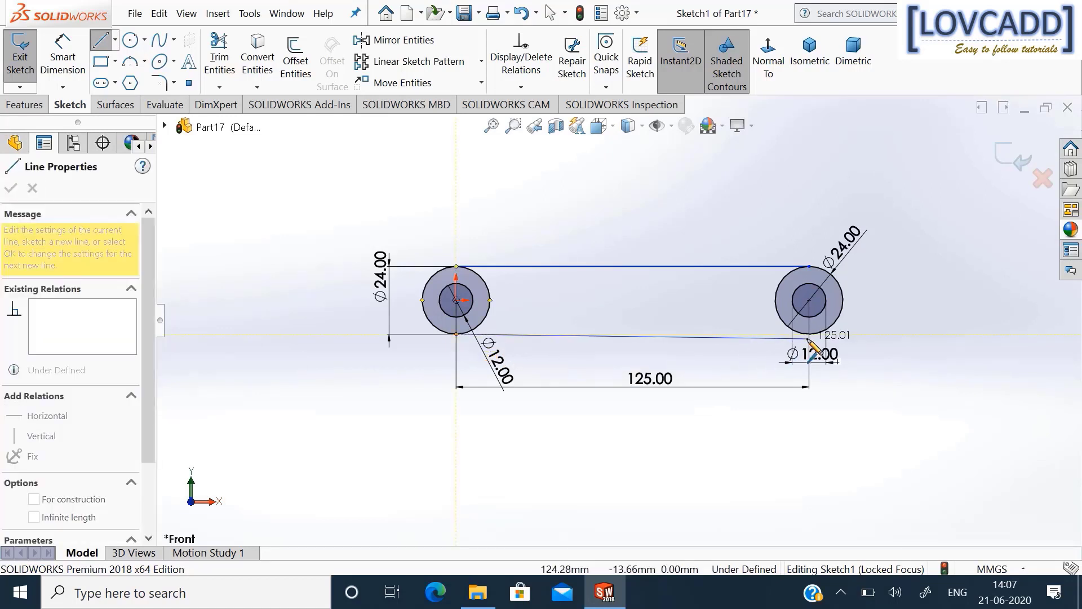
pyautogui.click(809, 333)
pyautogui.rightClick(809, 334)
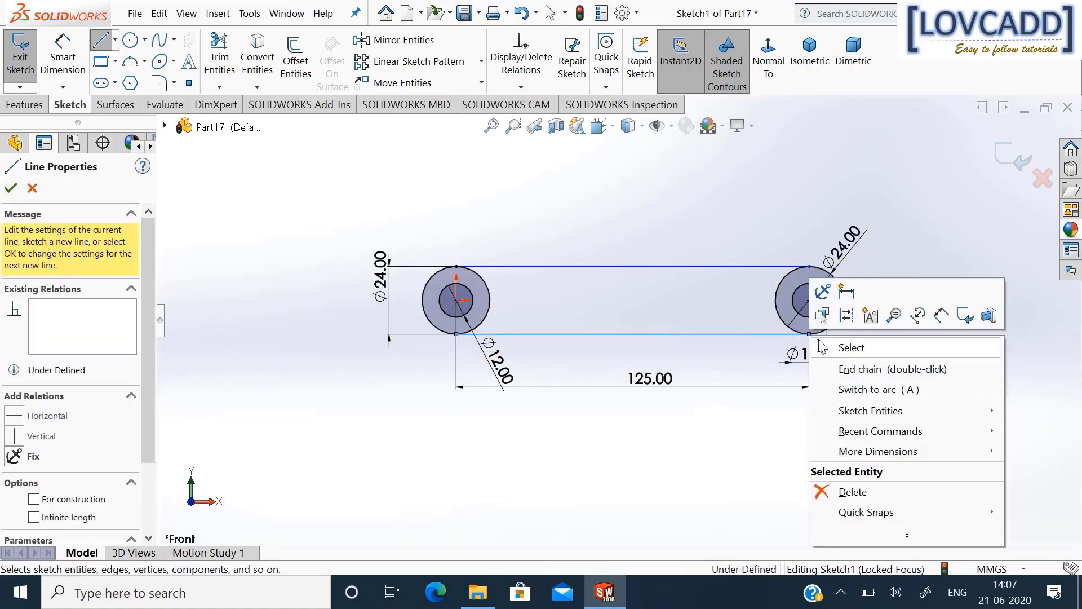
pyautogui.click(826, 345)
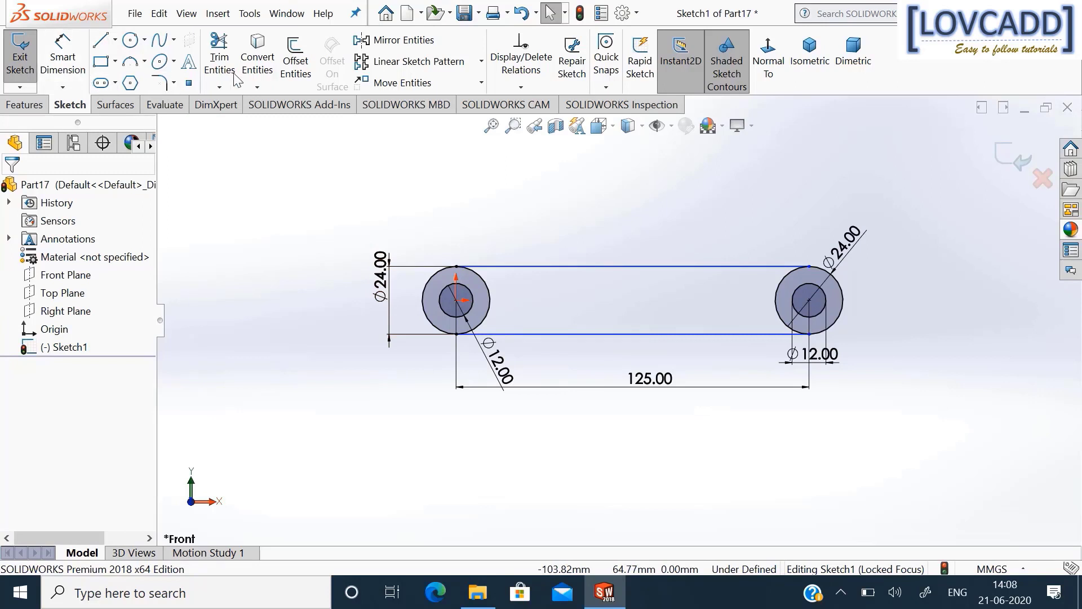
# Trim away the inward-facing halves of both 24 mm circles with Power trim, leaving a closed slot-shaped outline.
pyautogui.click(219, 56)
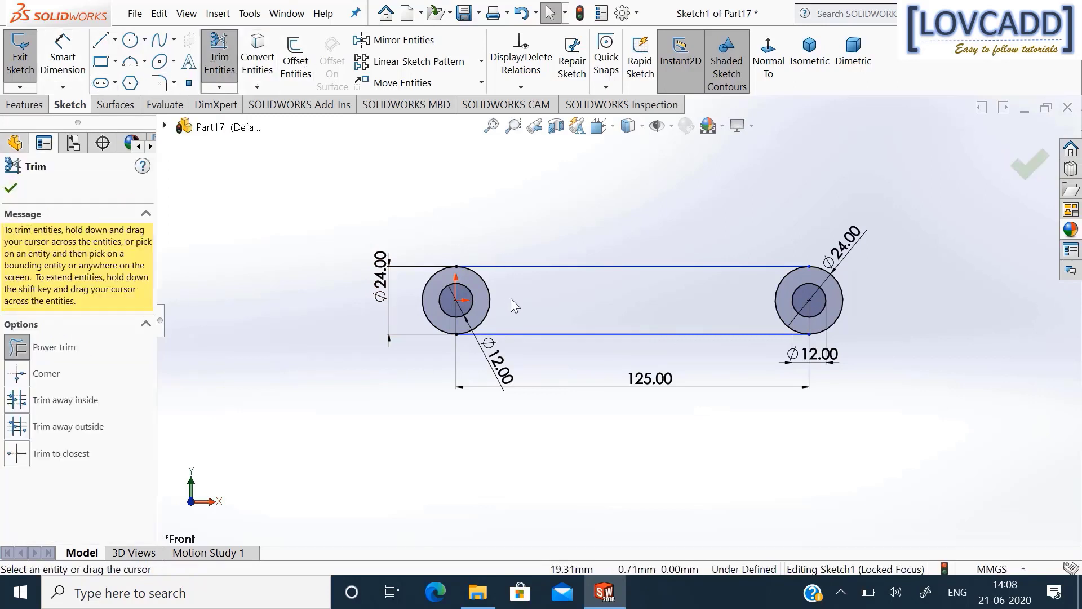
pyautogui.moveTo(499, 302); pyautogui.dragTo(488, 301)
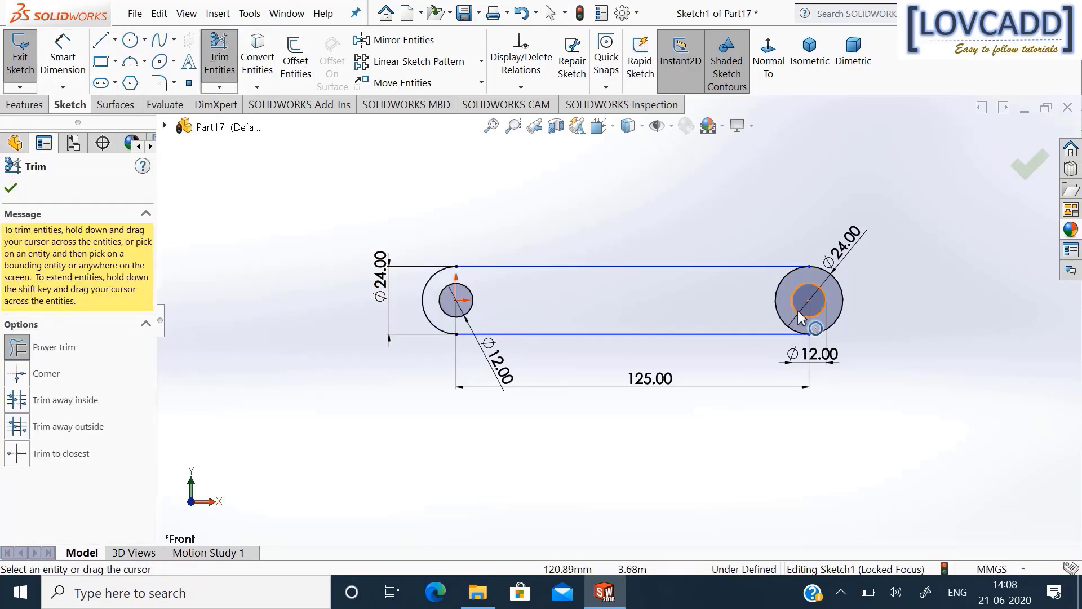
pyautogui.moveTo(774, 304); pyautogui.dragTo(778, 305)
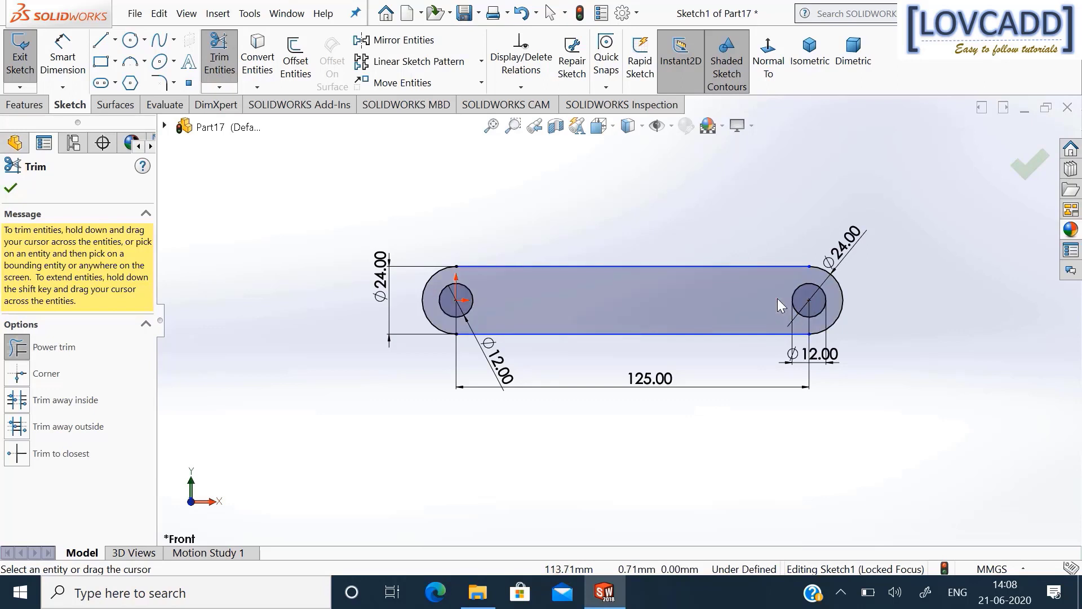
pyautogui.click(11, 189)
# Extrude the link profile 6.25 mm with the Mid Plane end condition.
pyautogui.click(24, 105)
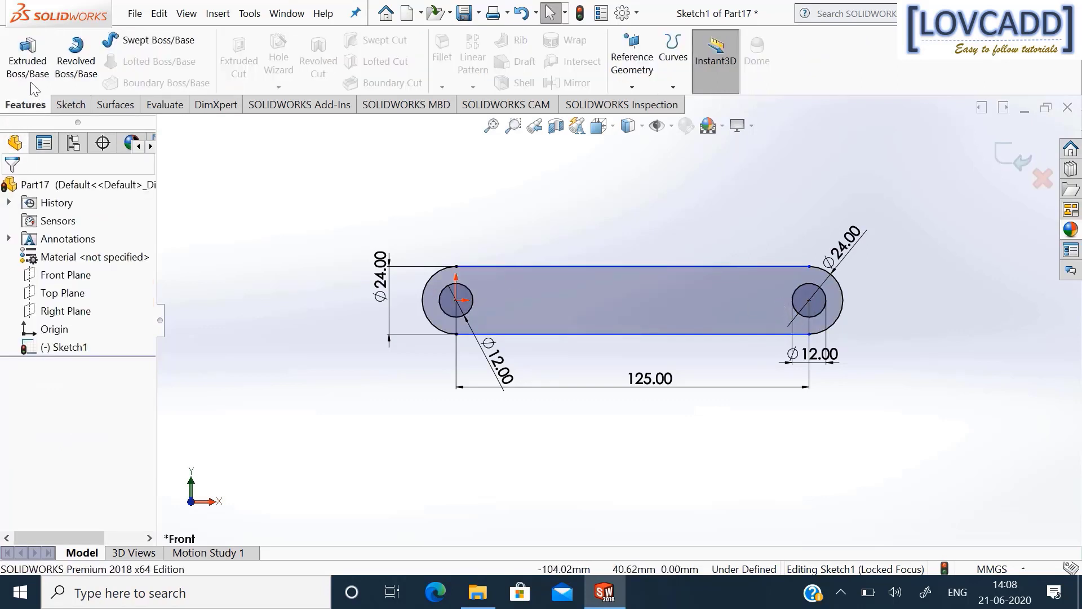
pyautogui.click(38, 72)
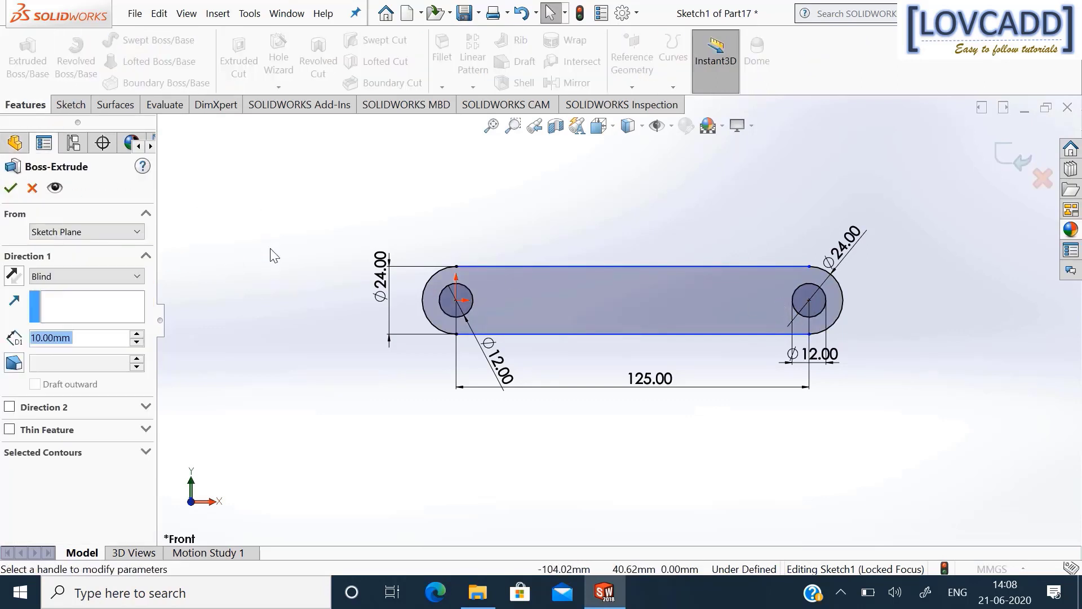
pyautogui.click(74, 276)
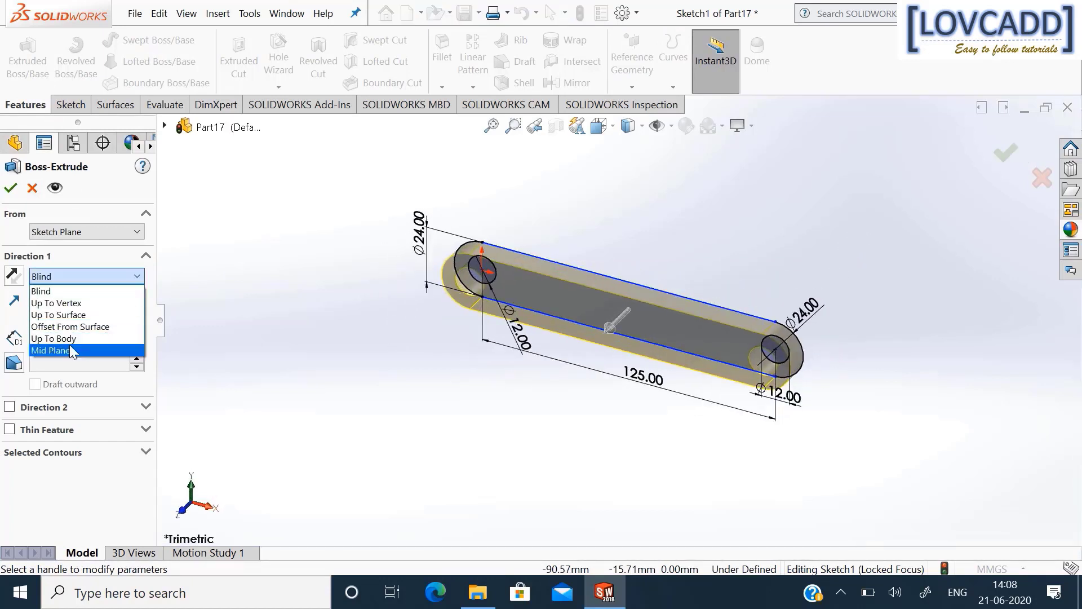
pyautogui.click(69, 345)
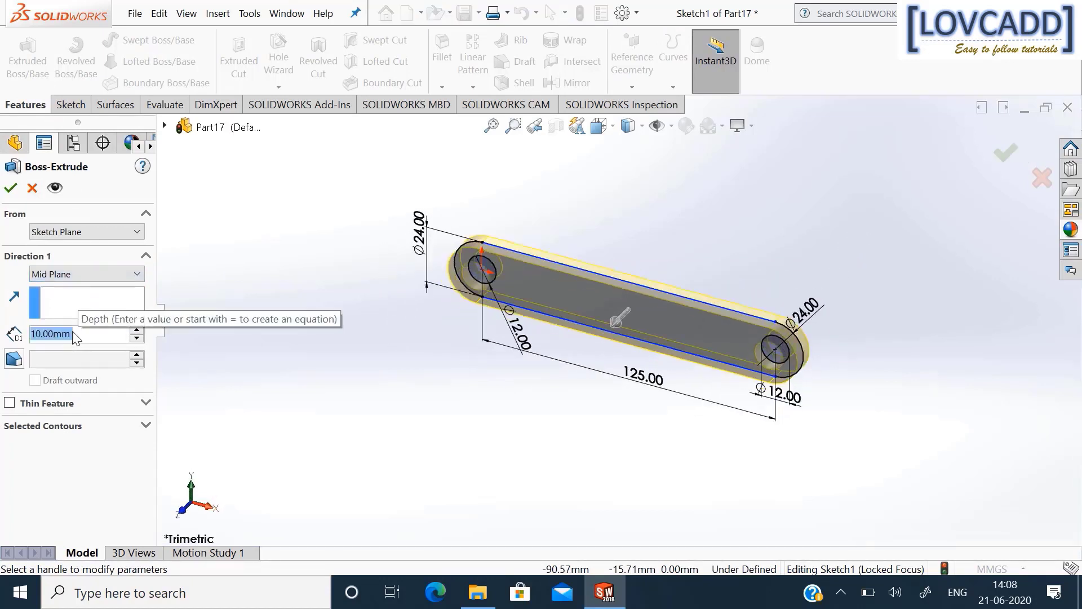
pyautogui.write('6.25')
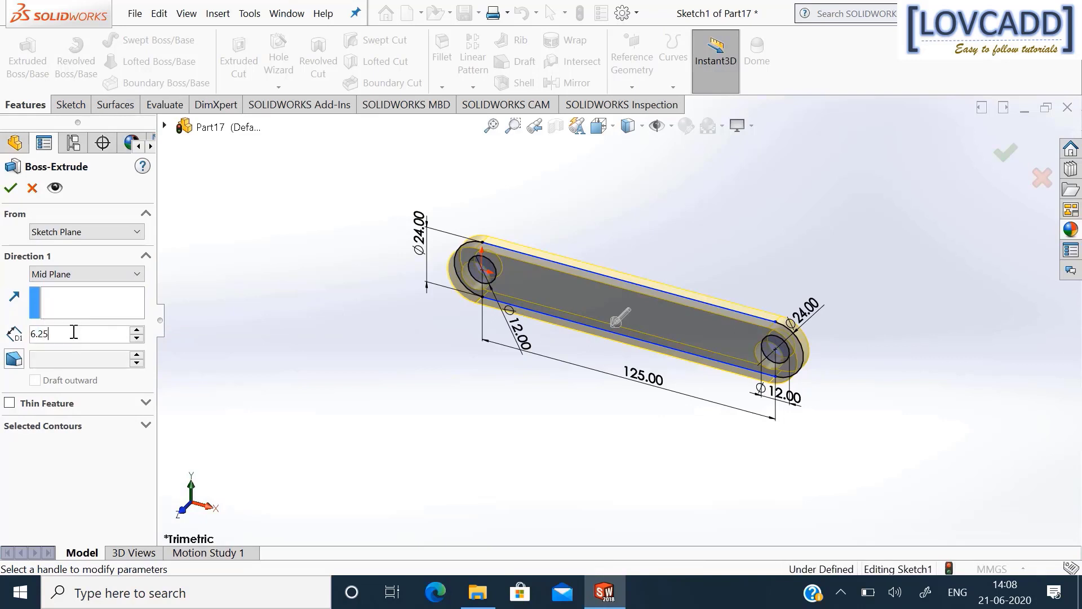
pyautogui.press('Return')
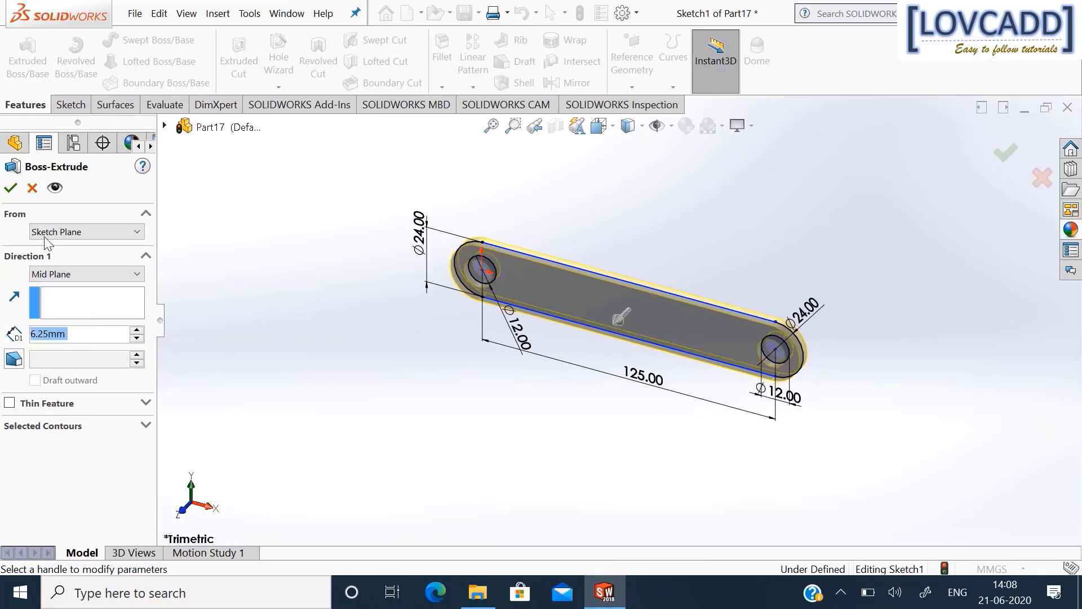
pyautogui.click(11, 189)
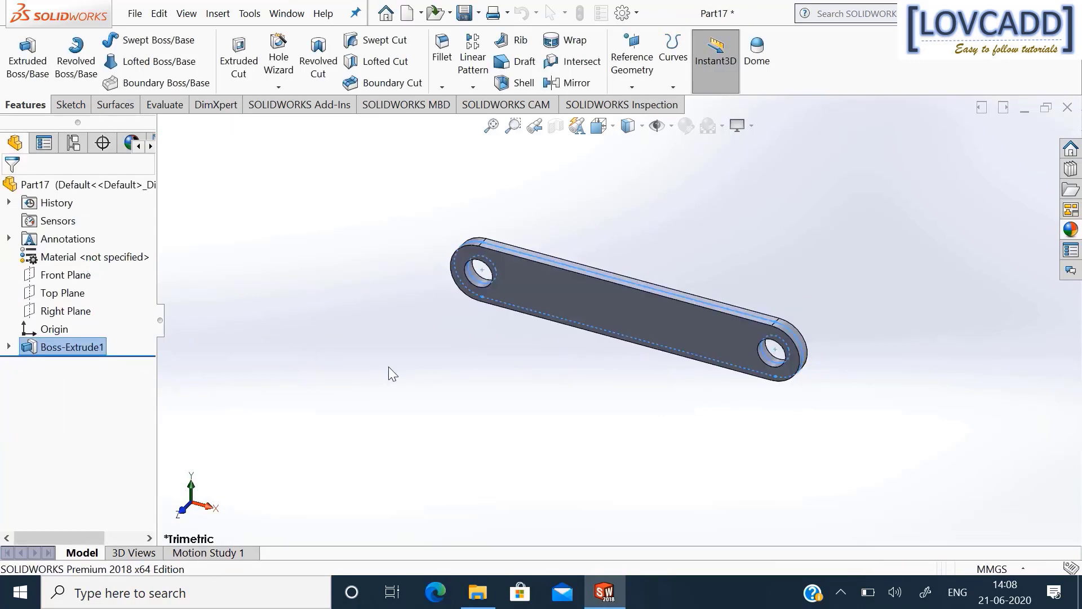
pyautogui.click(371, 363)
# Orient the finished link to the isometric view and save the part.
pyautogui.click(71, 105)
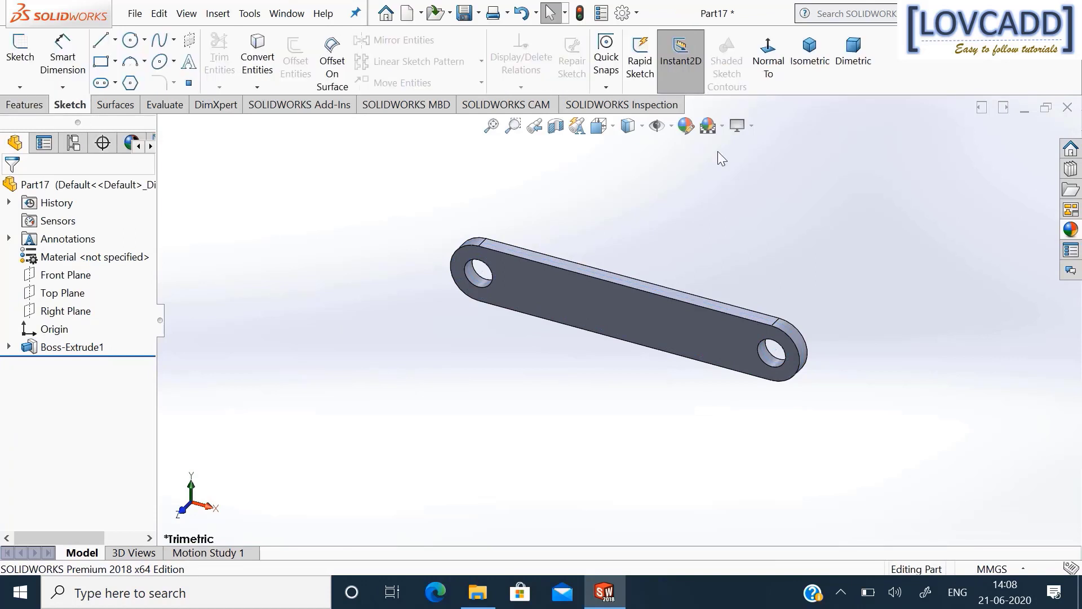
pyautogui.click(806, 81)
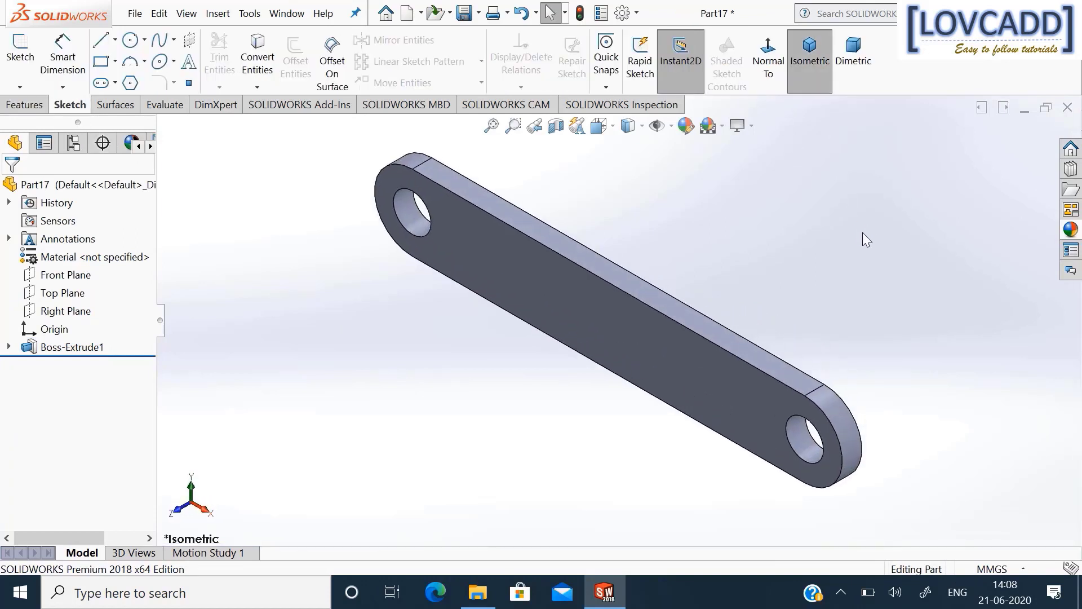
pyautogui.click(480, 17)
pyautogui.click(485, 53)
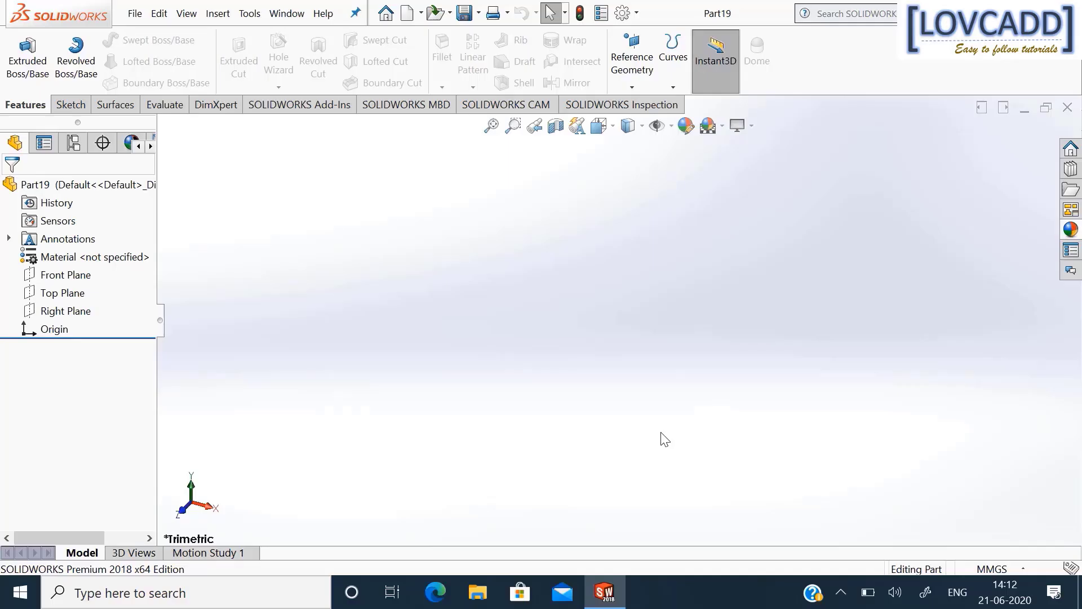
# On the new part's Front Plane, sketch a closed inverted-L profile from the origin, about 70 mm tall and 50 mm wide across its head.
pyautogui.click(66, 274)
pyautogui.click(90, 249)
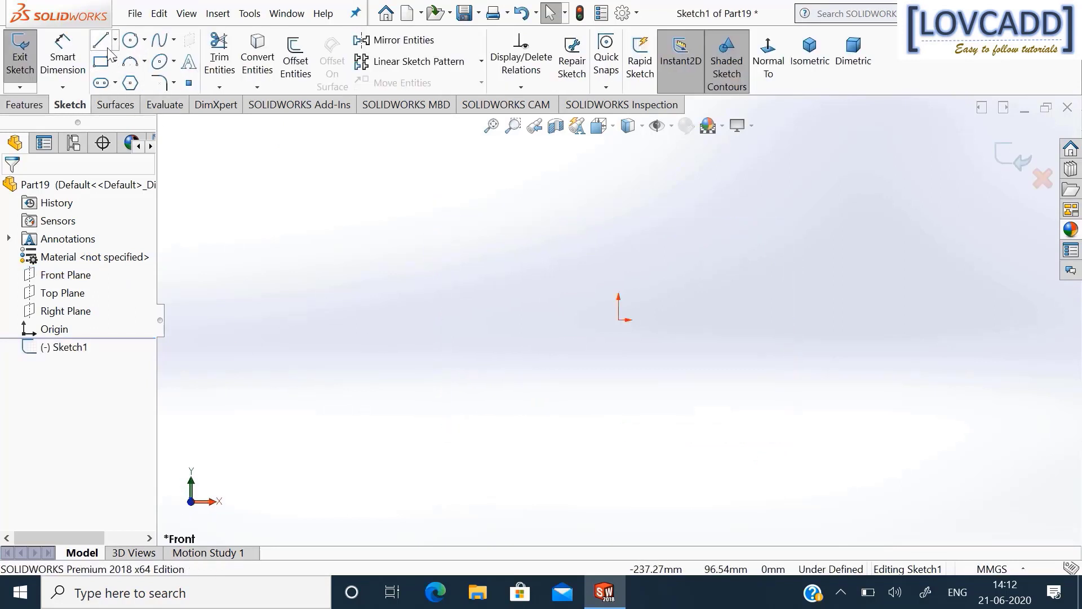
pyautogui.click(104, 44)
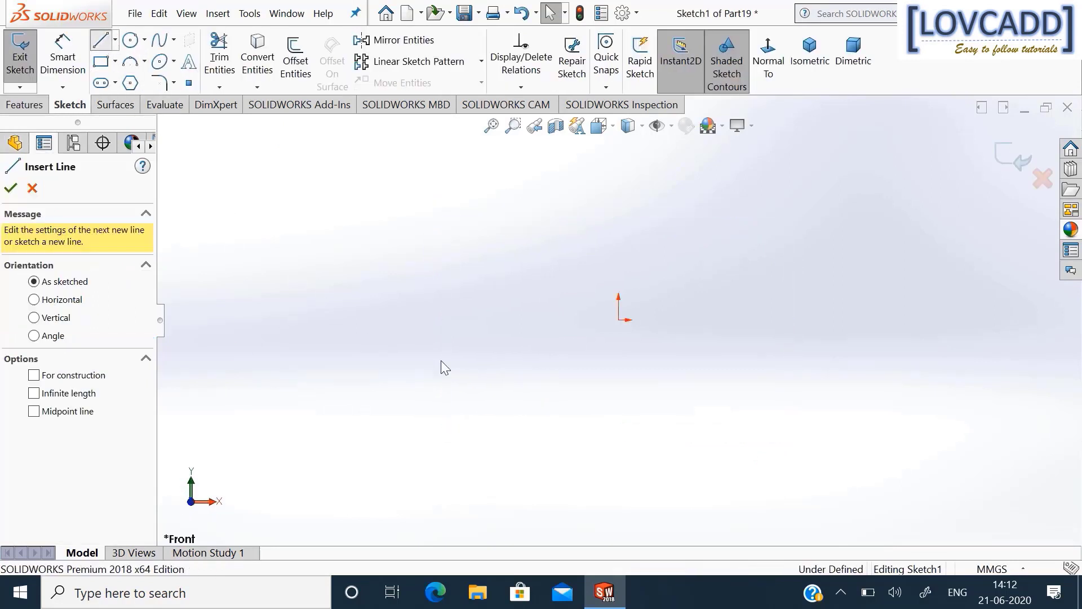
pyautogui.click(617, 319)
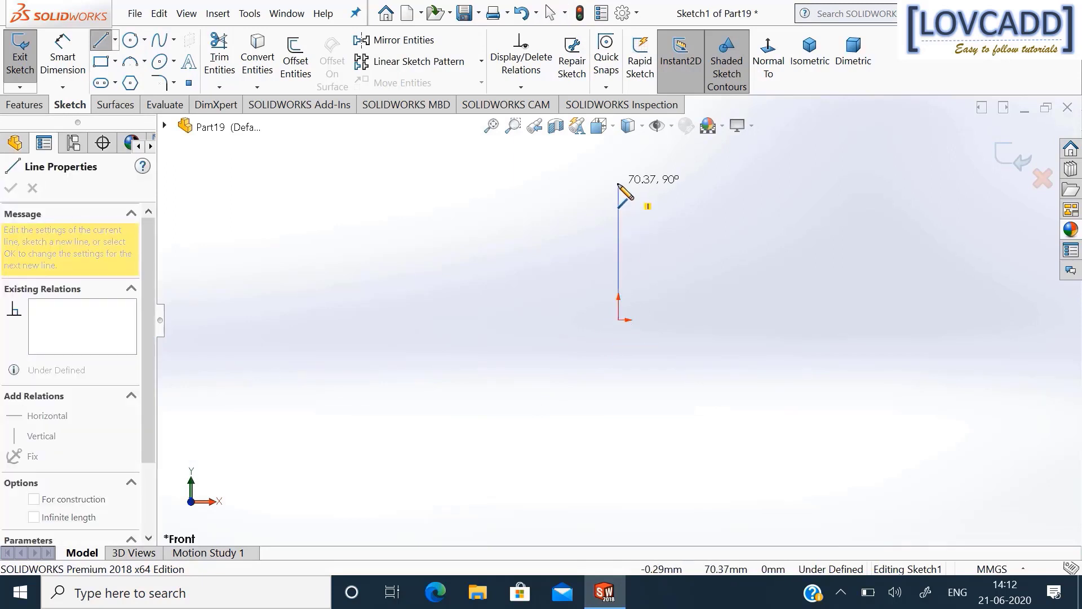
pyautogui.click(618, 183)
pyautogui.click(714, 183)
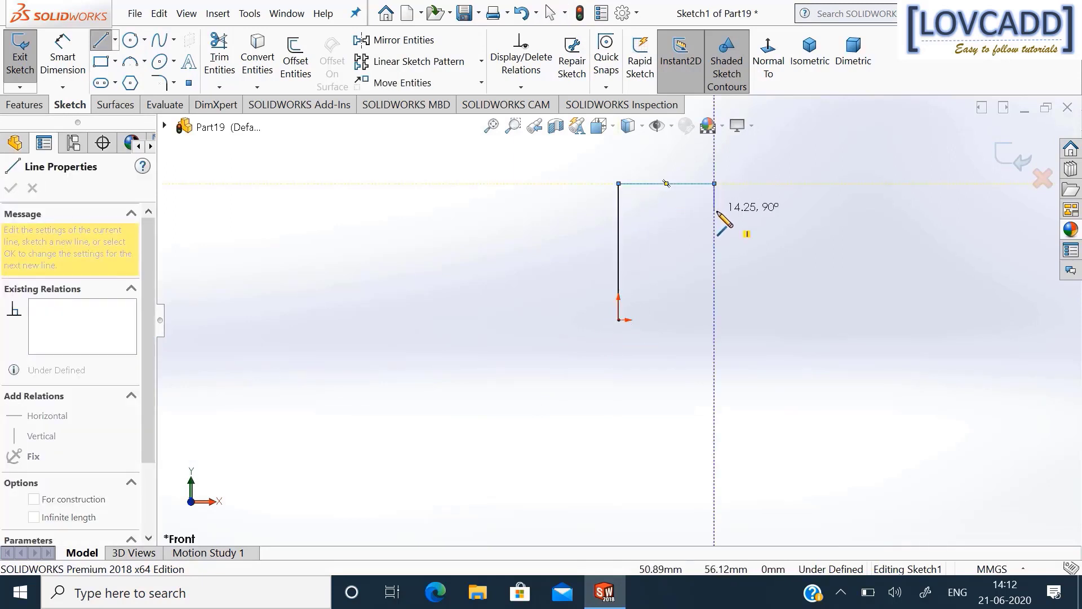
pyautogui.click(715, 212)
pyautogui.click(667, 237)
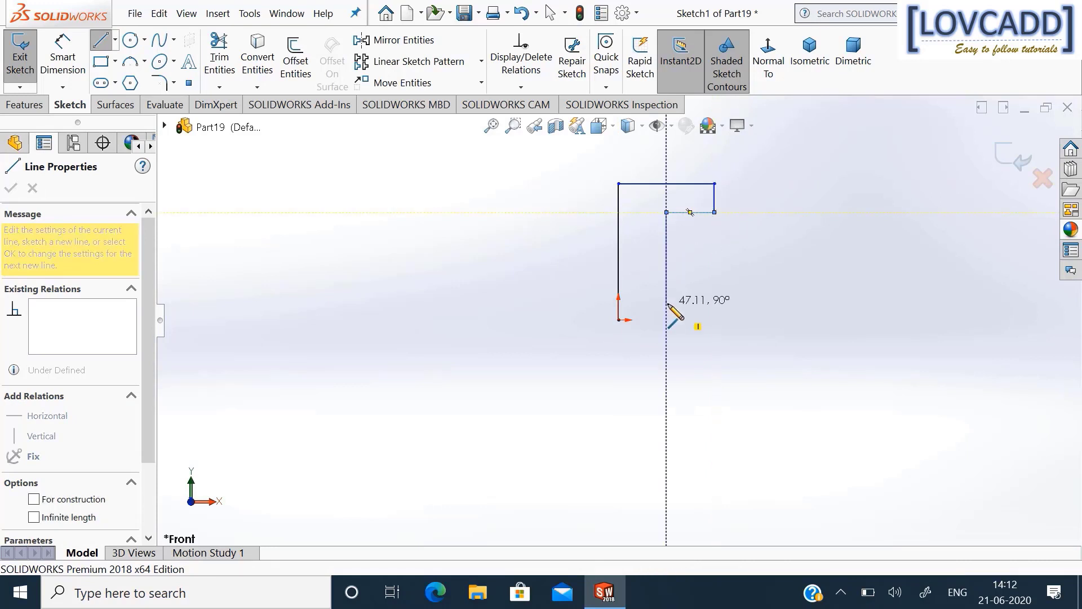
pyautogui.click(666, 319)
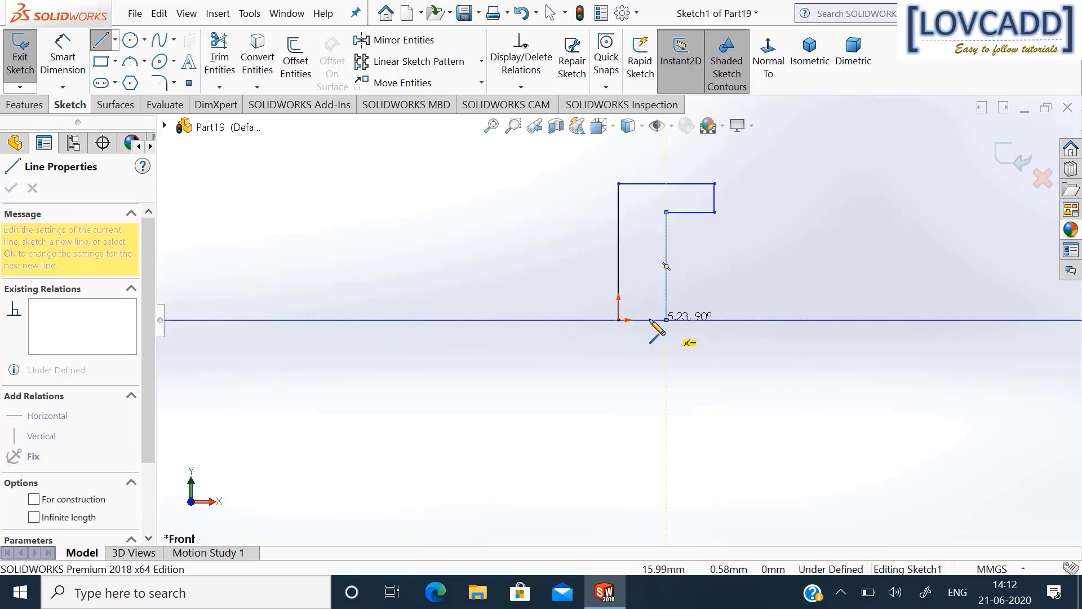
pyautogui.click(619, 320)
pyautogui.rightClick(618, 320)
pyautogui.click(653, 331)
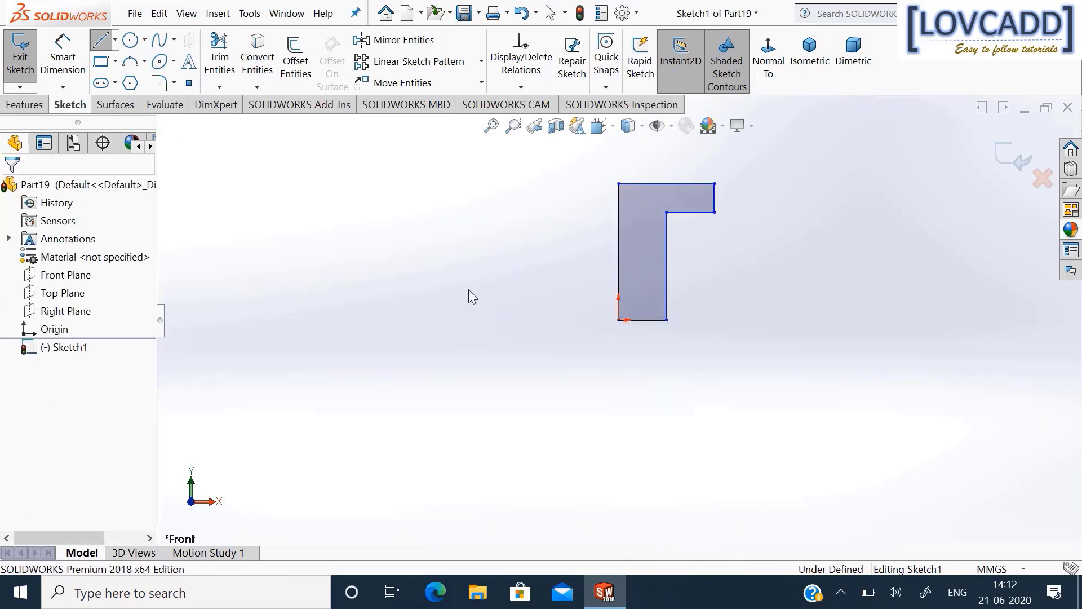
# Dimension the inner vertical edge of the profile's stem as 32 mm.
pyautogui.click(68, 66)
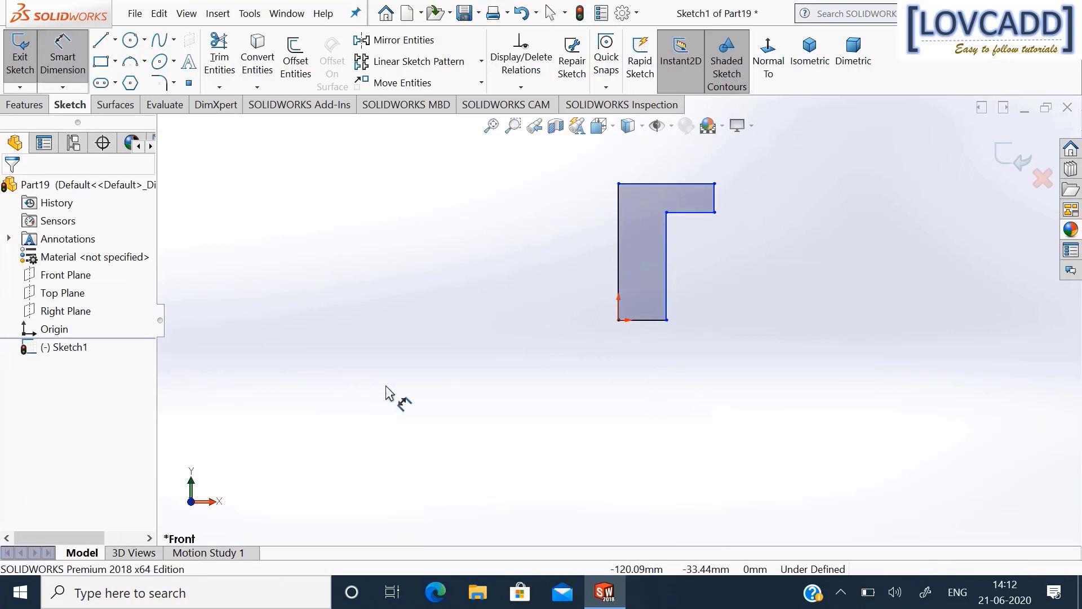
pyautogui.click(704, 269)
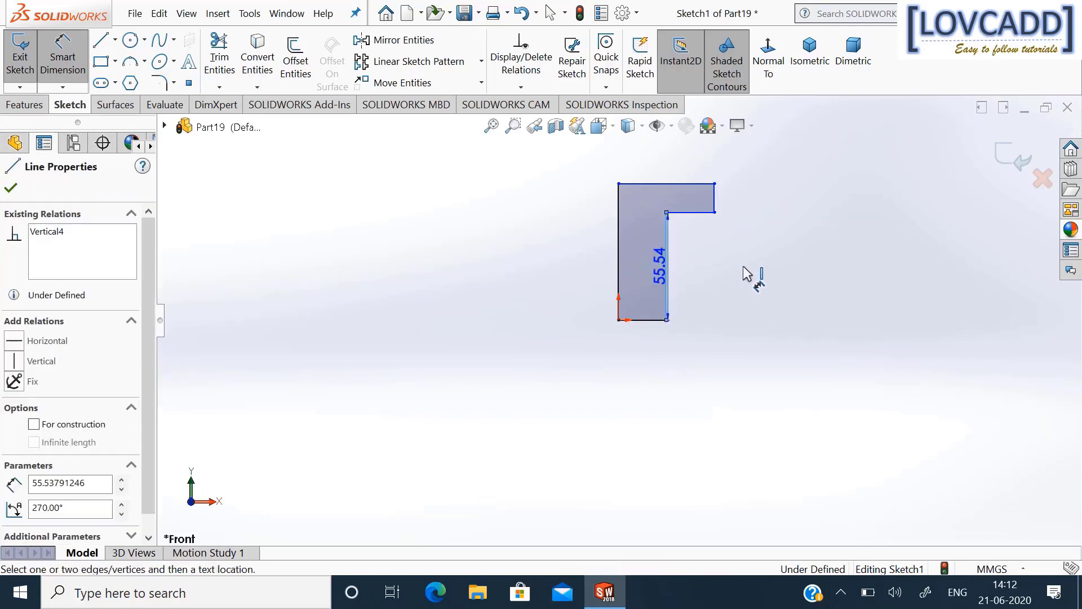
pyautogui.click(744, 271)
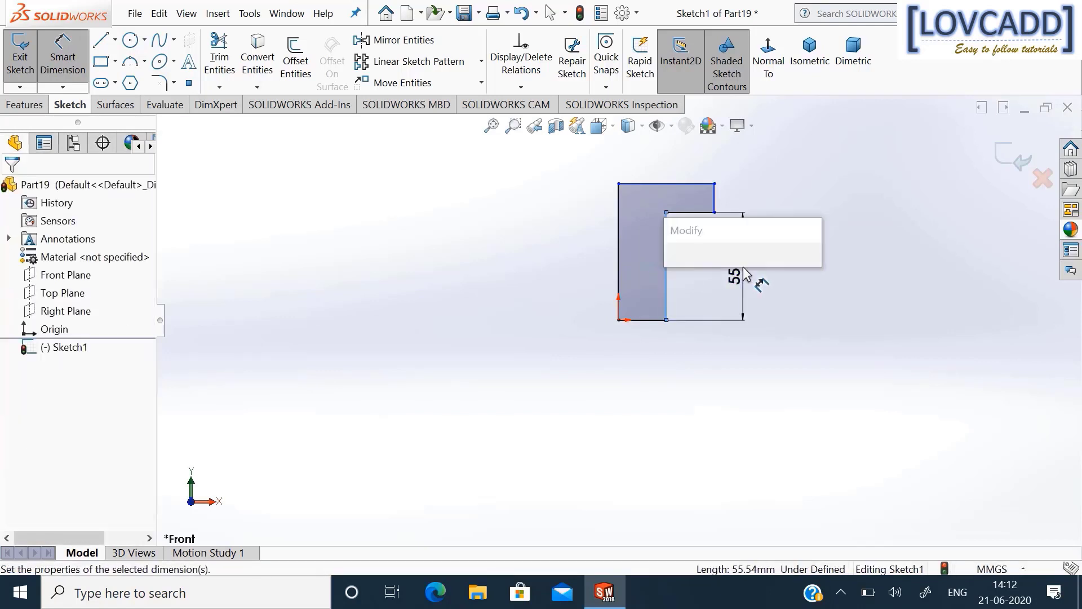
pyautogui.write('32')
pyautogui.press('Return')
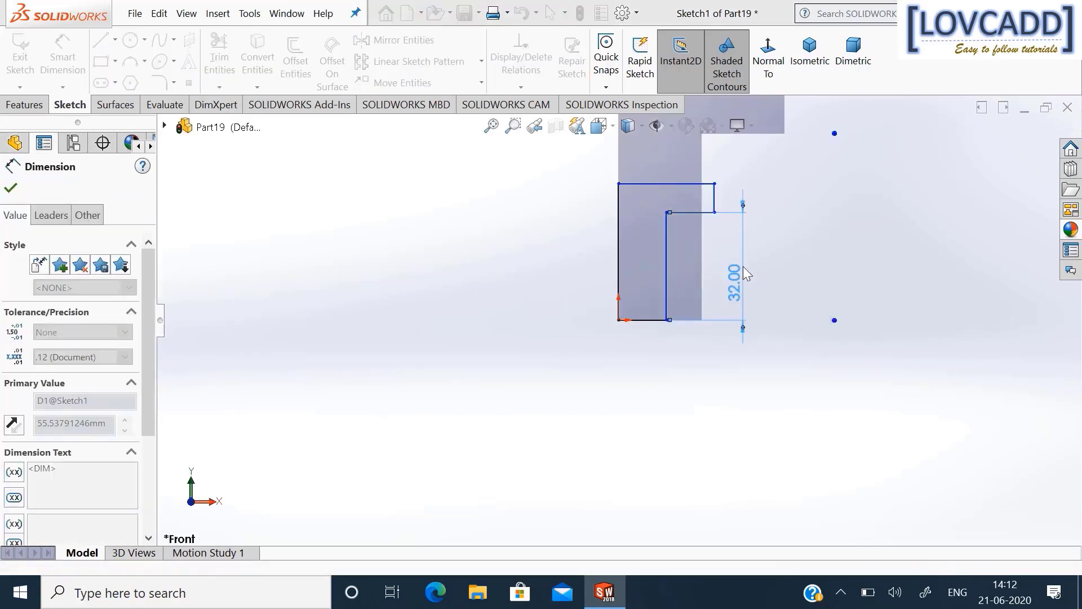
# Dimension the bottom edge of the stem as half of 12 mm (12/2).
pyautogui.click(640, 321)
pyautogui.click(645, 356)
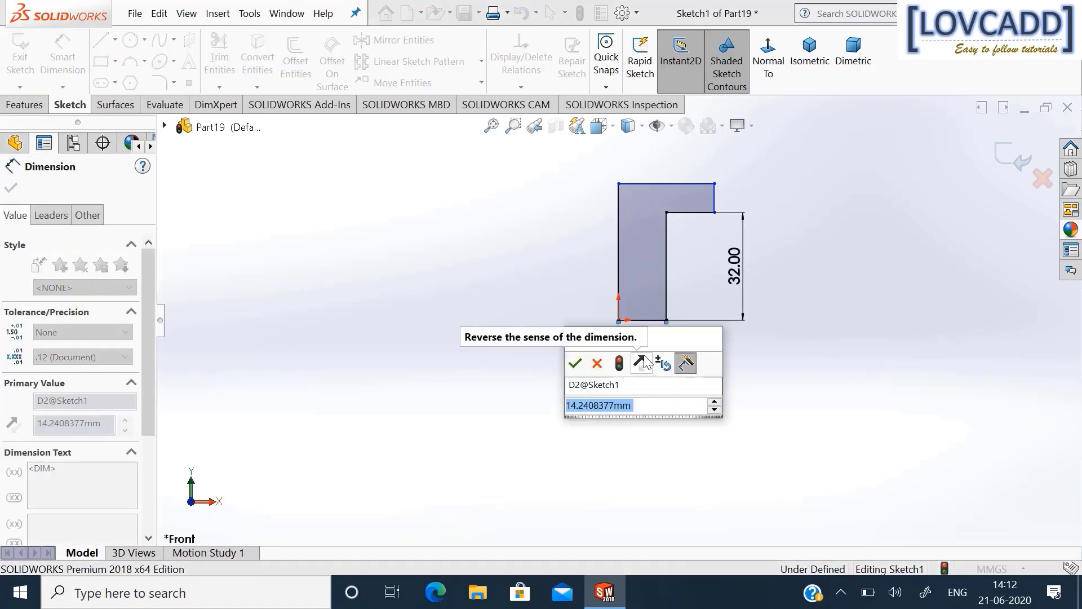
pyautogui.write('12/2')
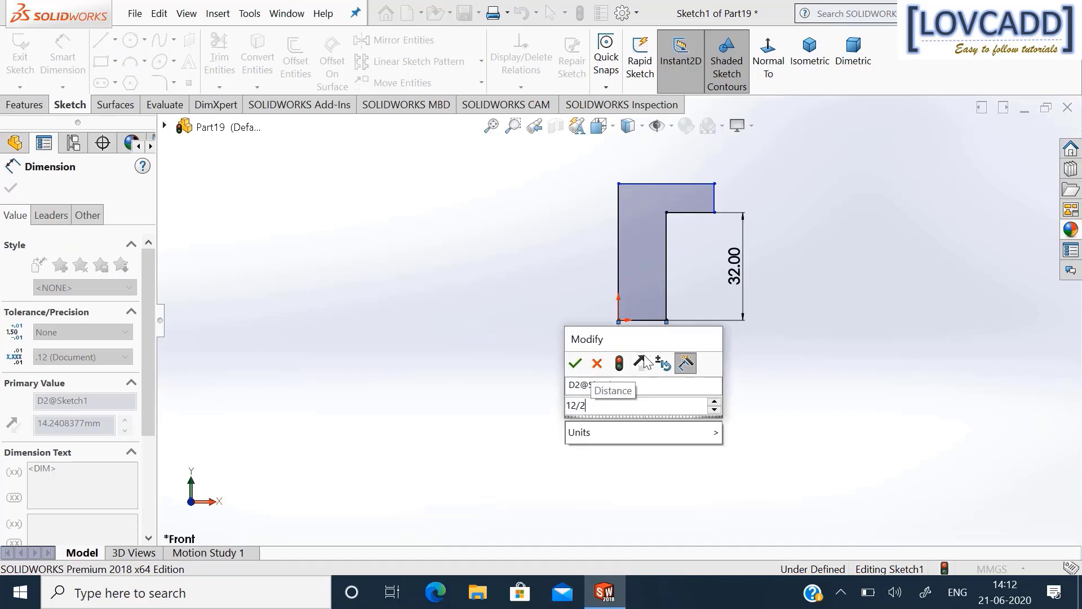
pyautogui.press('Return')
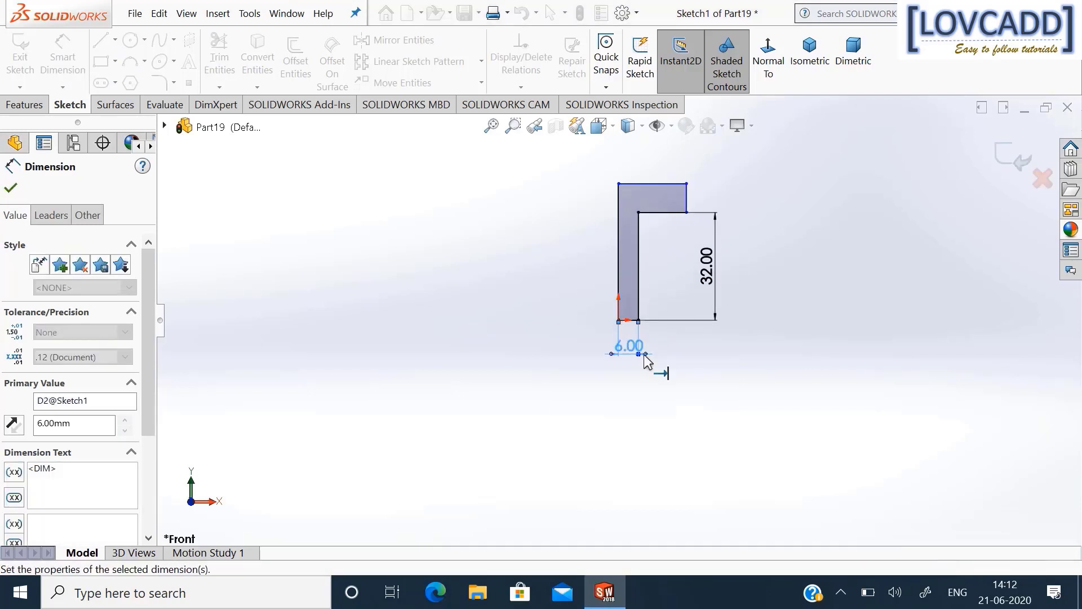
# Dimension the top edge of the profile's head as 10 mm.
pyautogui.click(649, 181)
pyautogui.click(648, 163)
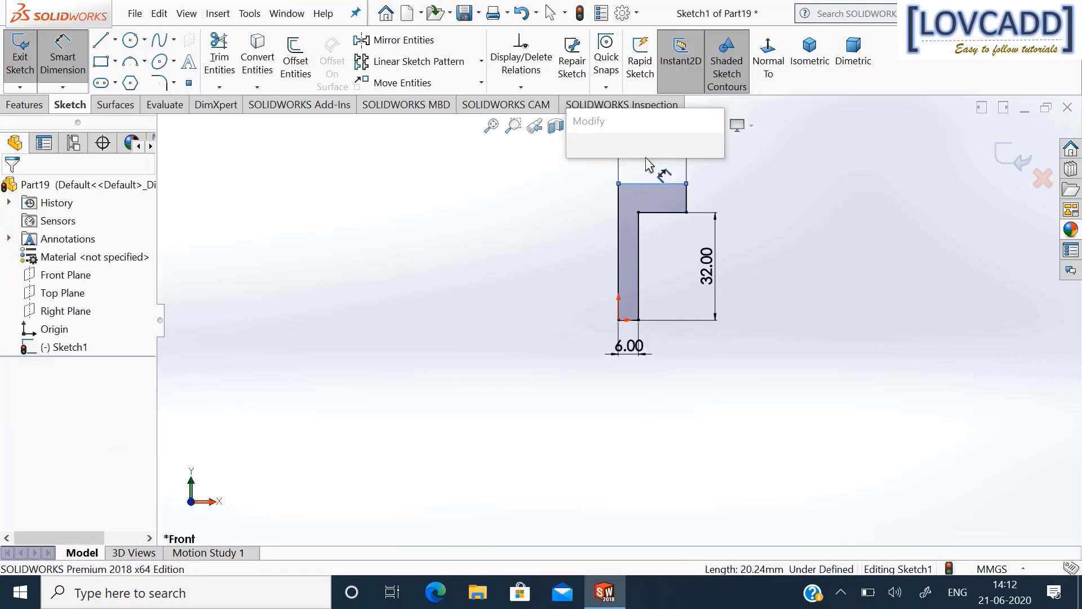
pyautogui.write('18')
pyautogui.press('Return')
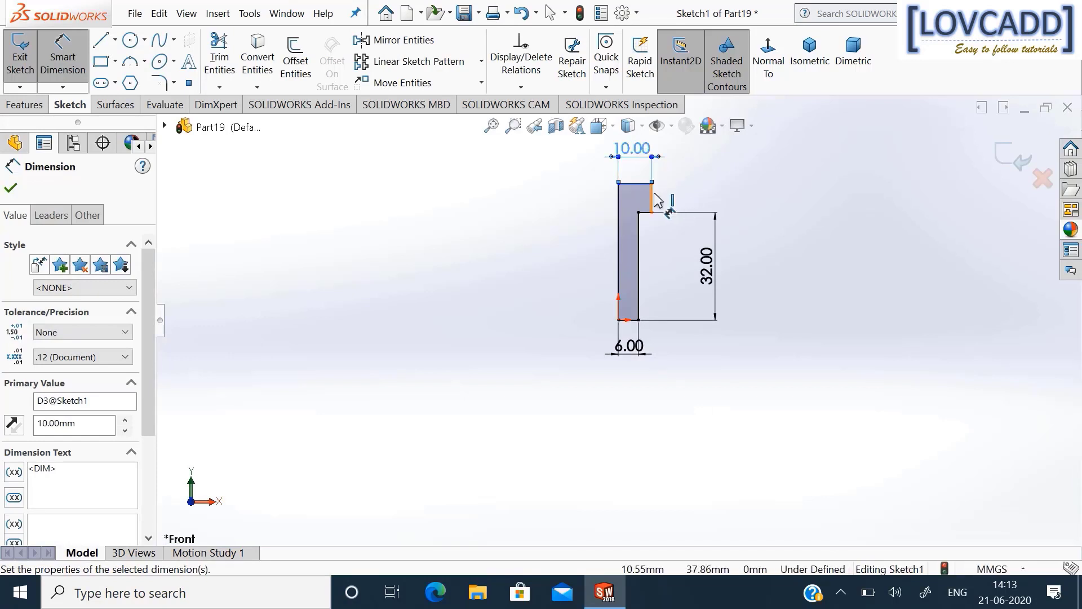
# Dimension the outer vertical edge of the profile's head as 4 mm.
pyautogui.click(655, 199)
pyautogui.click(692, 202)
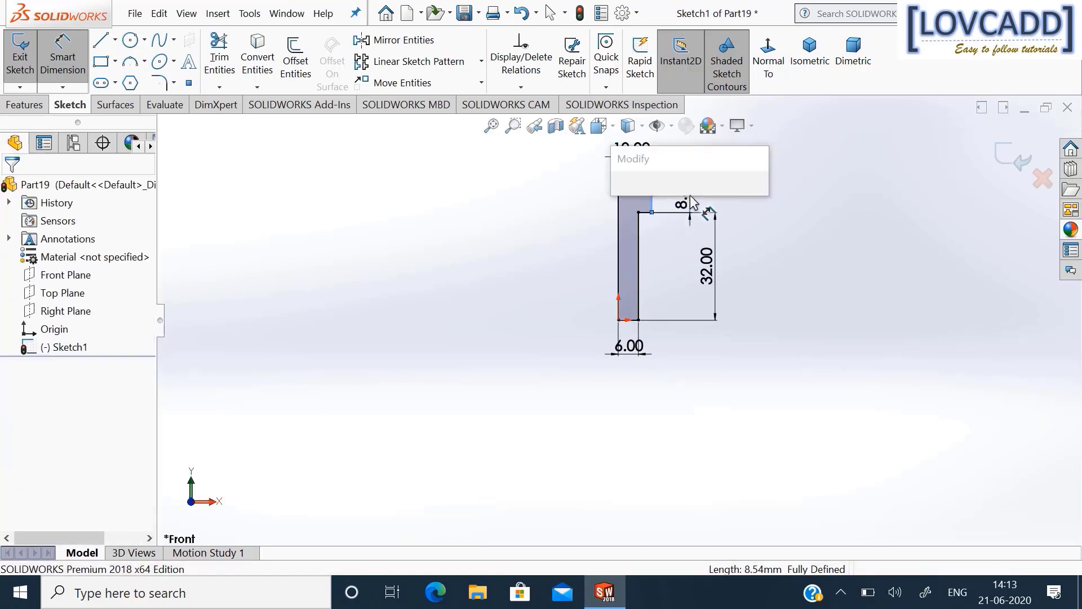
pyautogui.write('4')
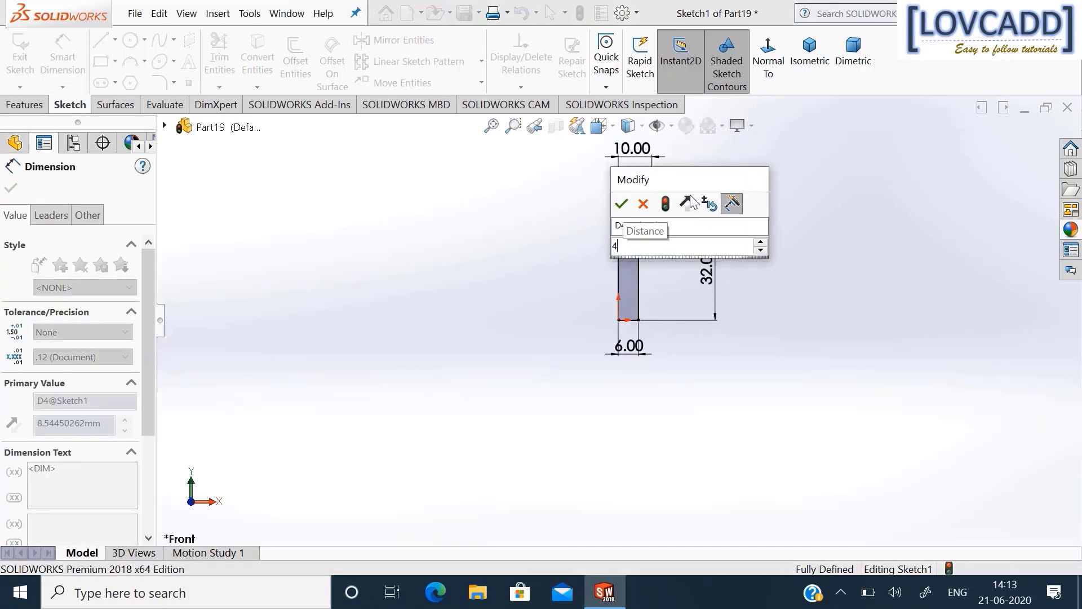
pyautogui.press('Return')
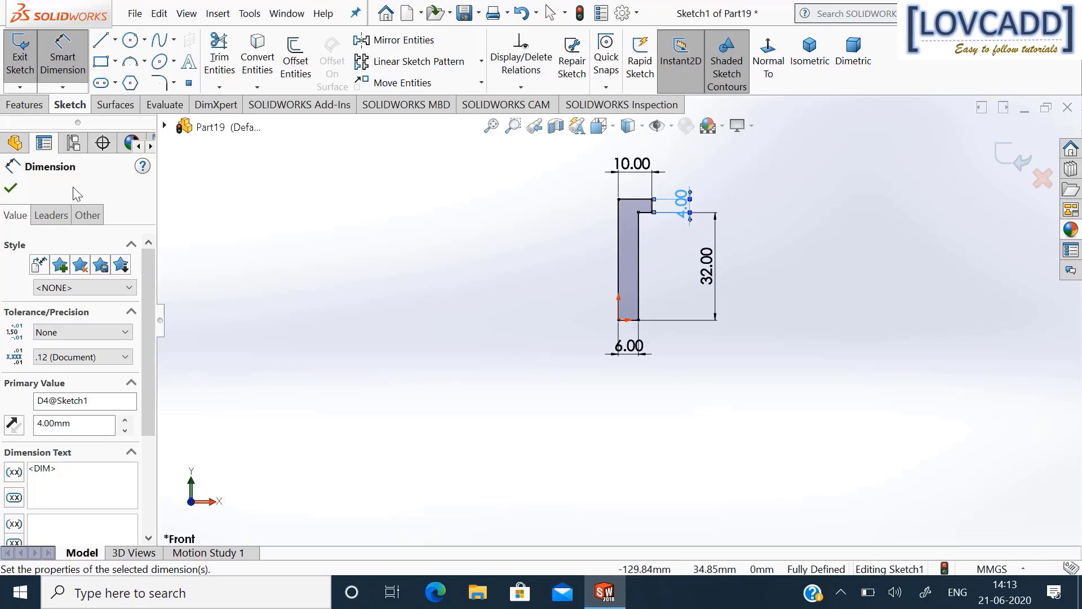
# Revolve the profile 360 degrees about its long vertical edge through the origin to form the headed pin.
pyautogui.click(25, 105)
pyautogui.click(95, 60)
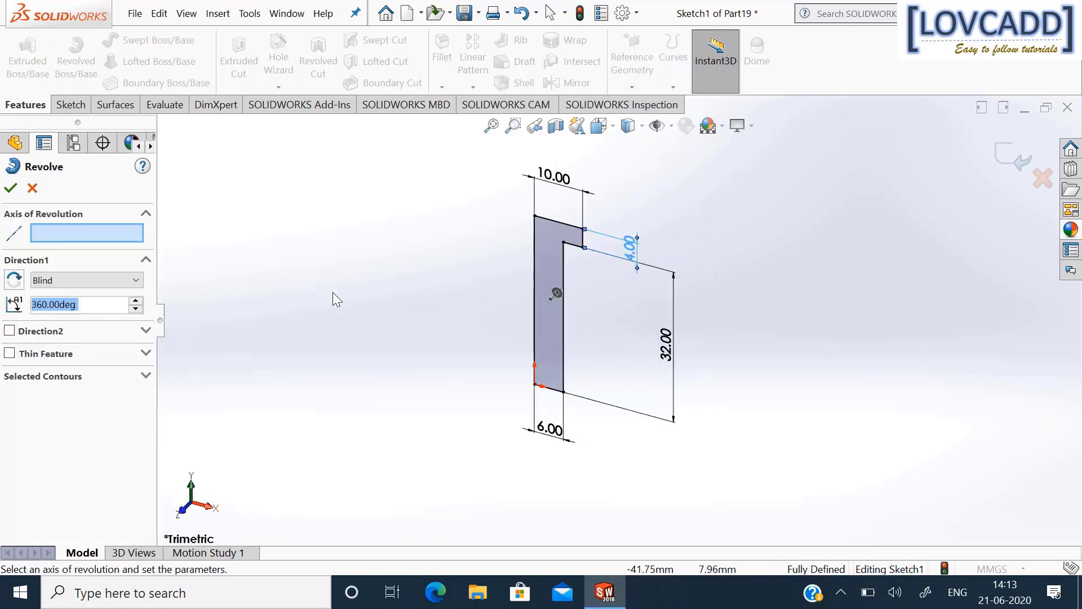
pyautogui.click(533, 327)
pyautogui.rightClick(532, 327)
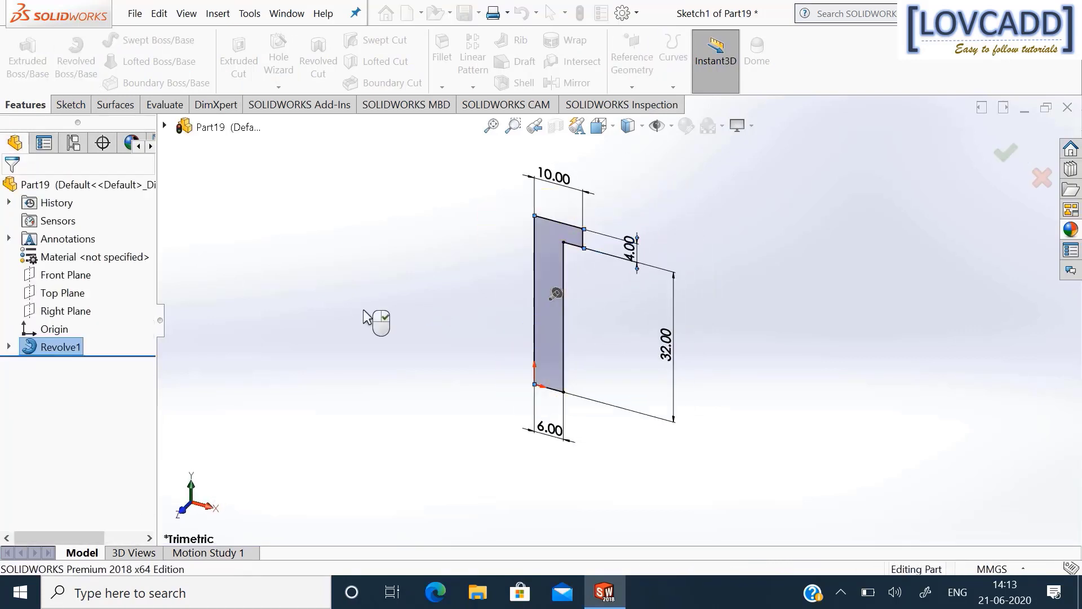
pyautogui.click(390, 329)
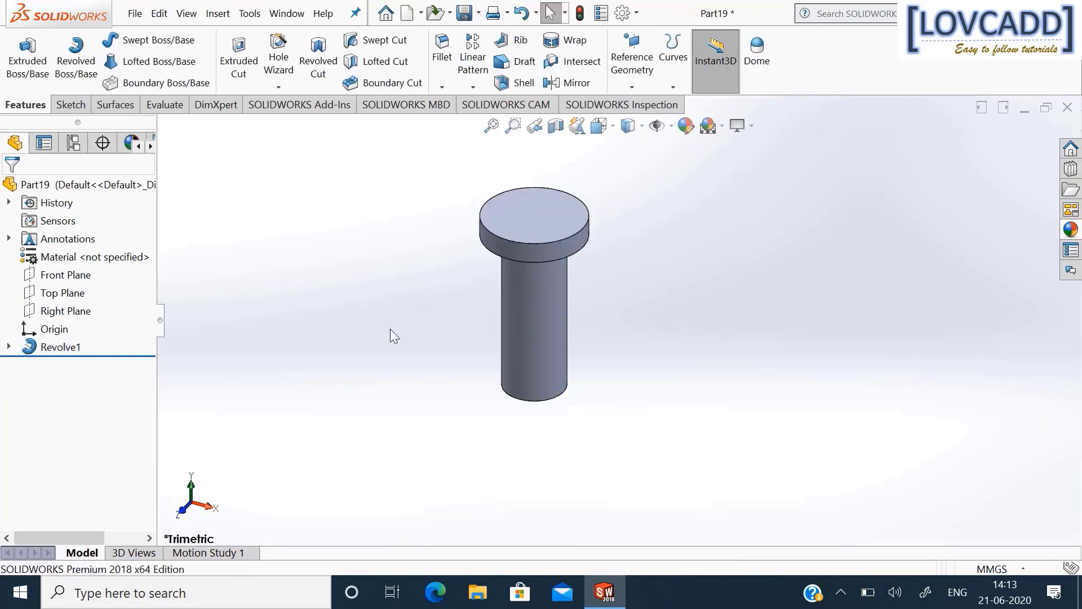
# On the Front Plane, sketch a circle about 5.4 mm in diameter on the stem's centreline, about 16 mm above the origin.
pyautogui.click(81, 275)
pyautogui.click(86, 257)
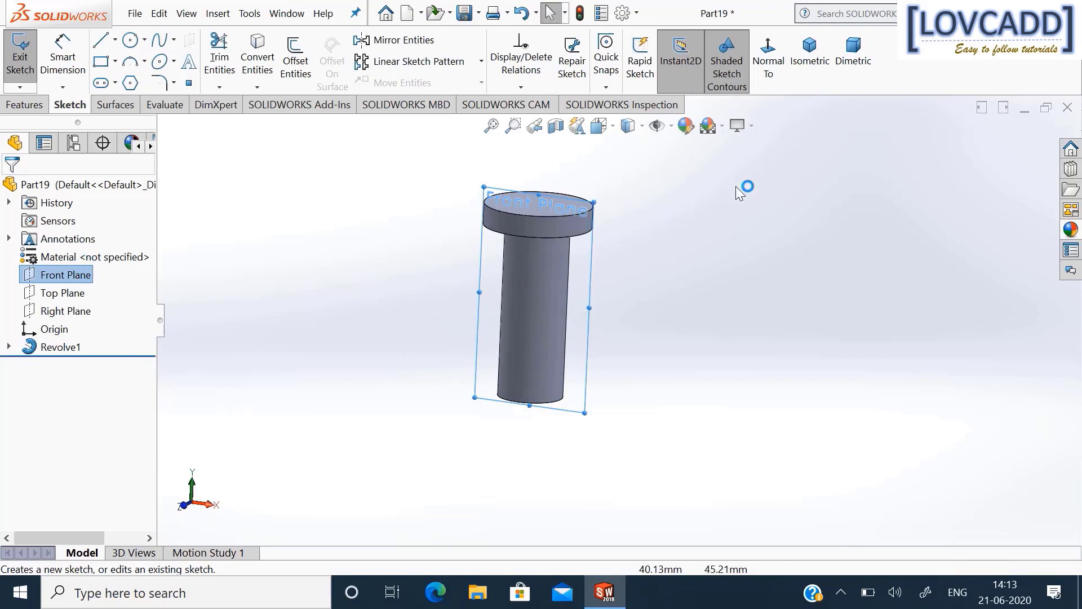
pyautogui.click(770, 62)
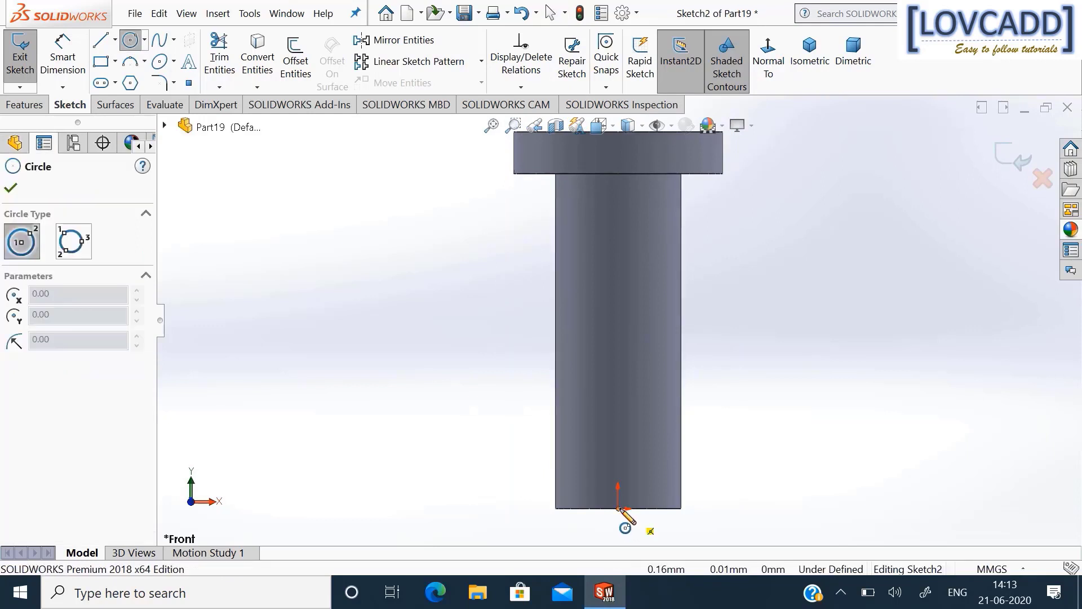
pyautogui.click(619, 341)
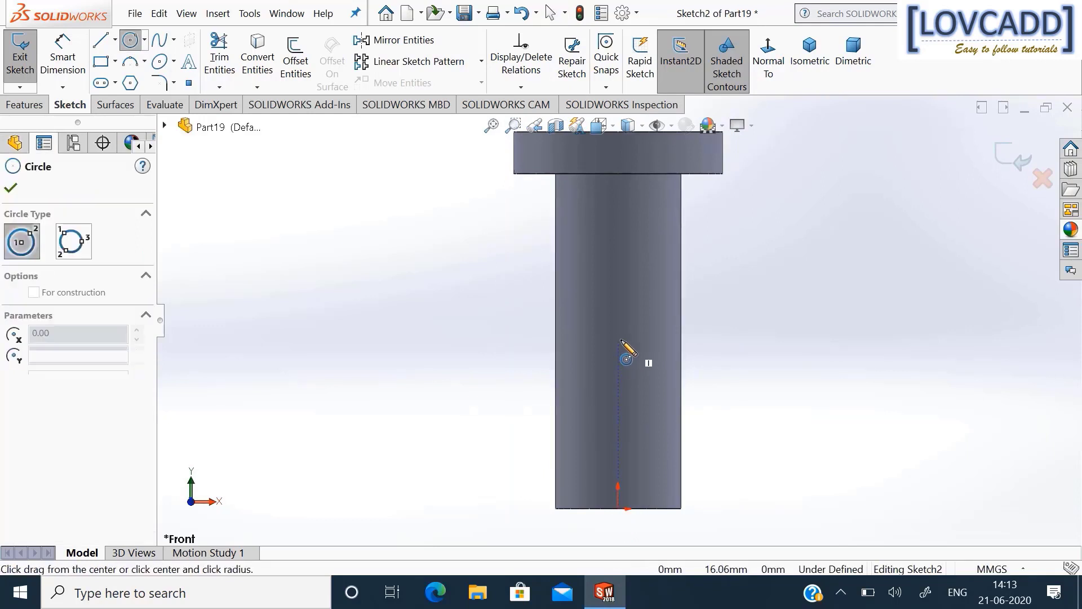
pyautogui.click(639, 360)
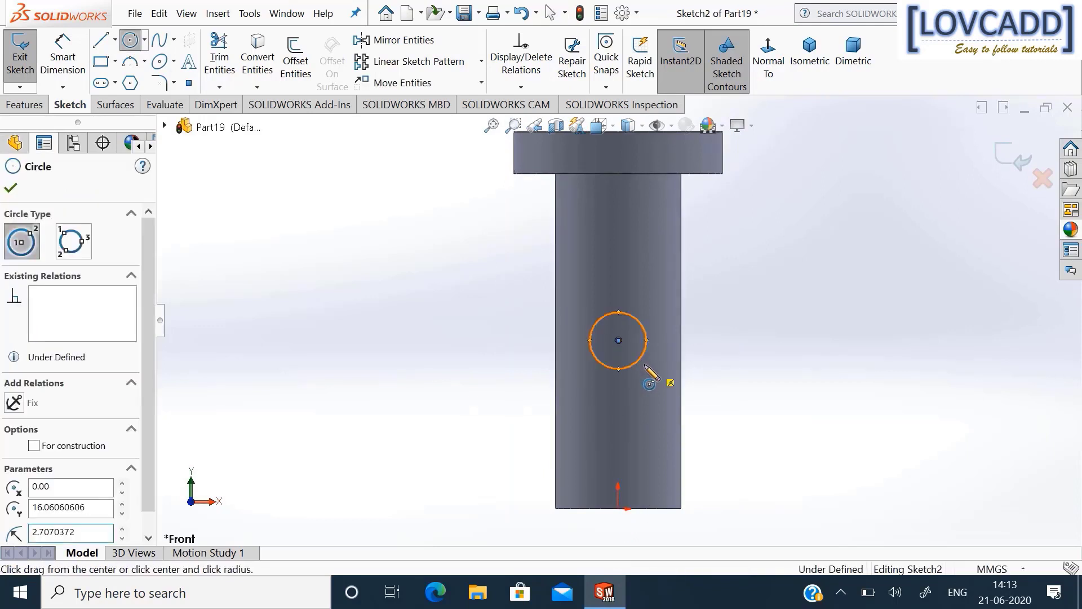
pyautogui.rightClick(640, 360)
pyautogui.click(662, 370)
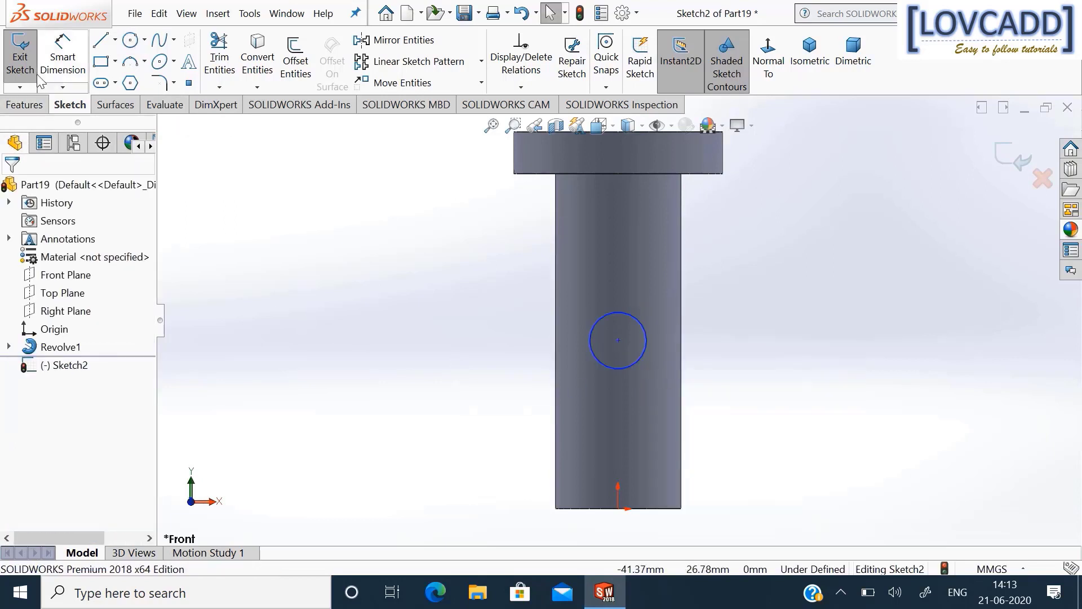
# Dimension the circle's diameter as 3 mm.
pyautogui.click(62, 56)
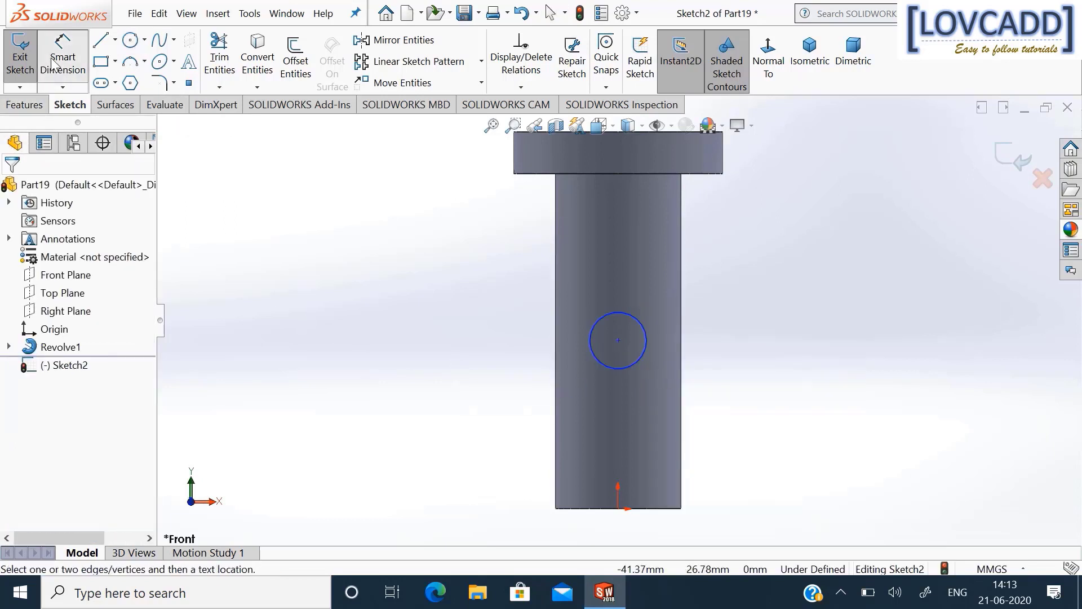
pyautogui.click(648, 332)
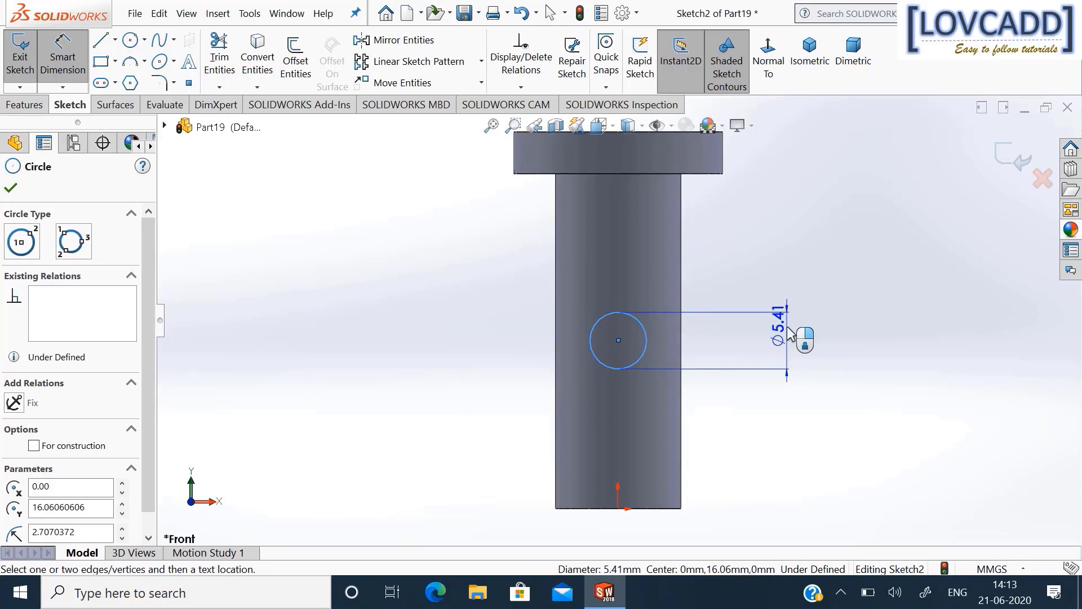
pyautogui.click(795, 399)
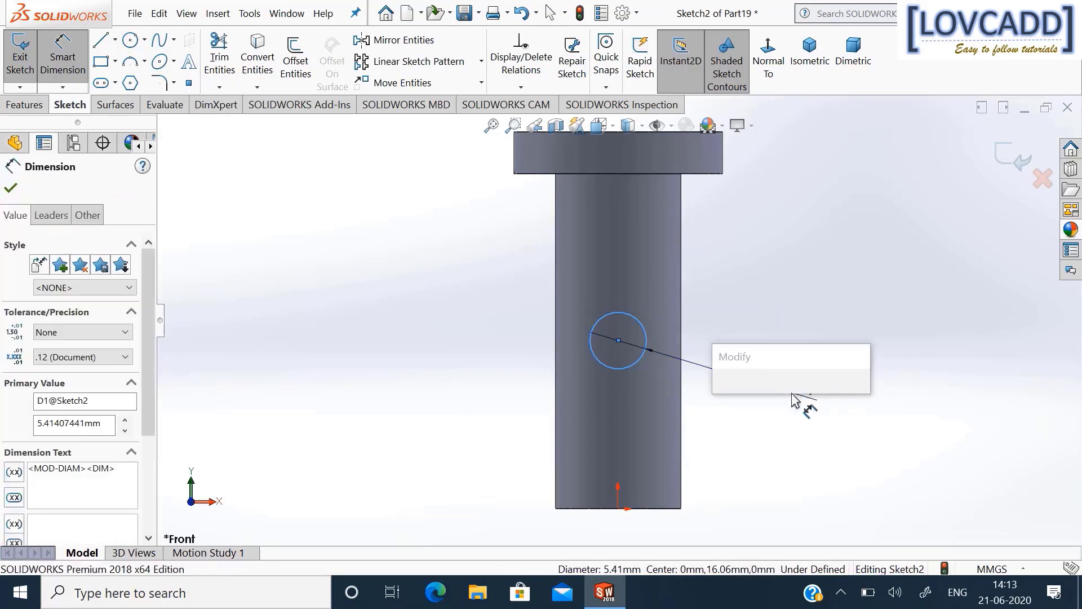
pyautogui.write('3')
pyautogui.press('Return')
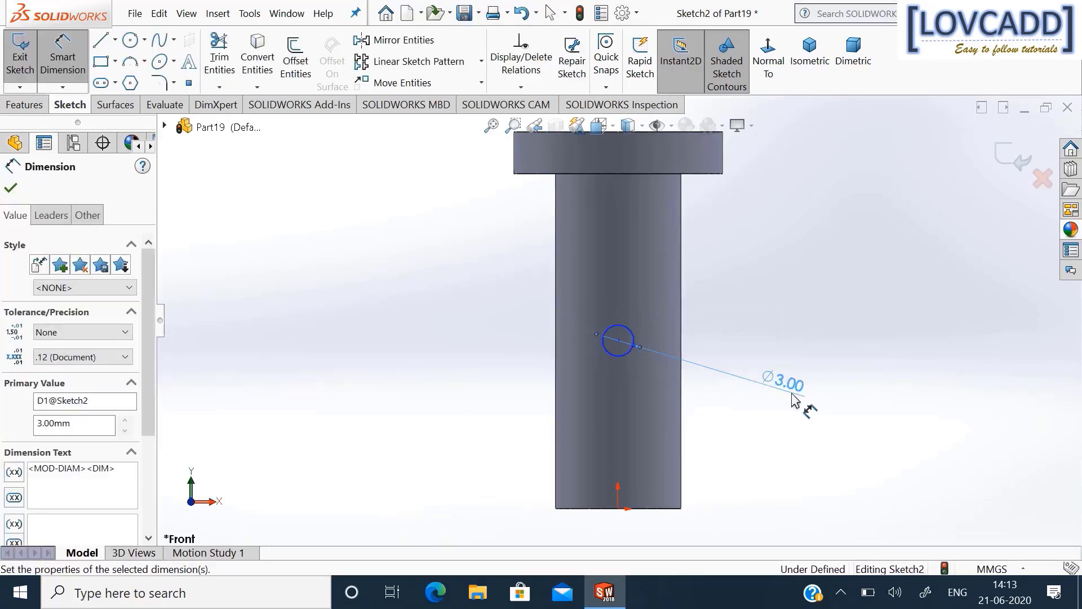
# Dimension the distance from the underside of the head to the circle's centre as 26 mm.
pyautogui.click(711, 173)
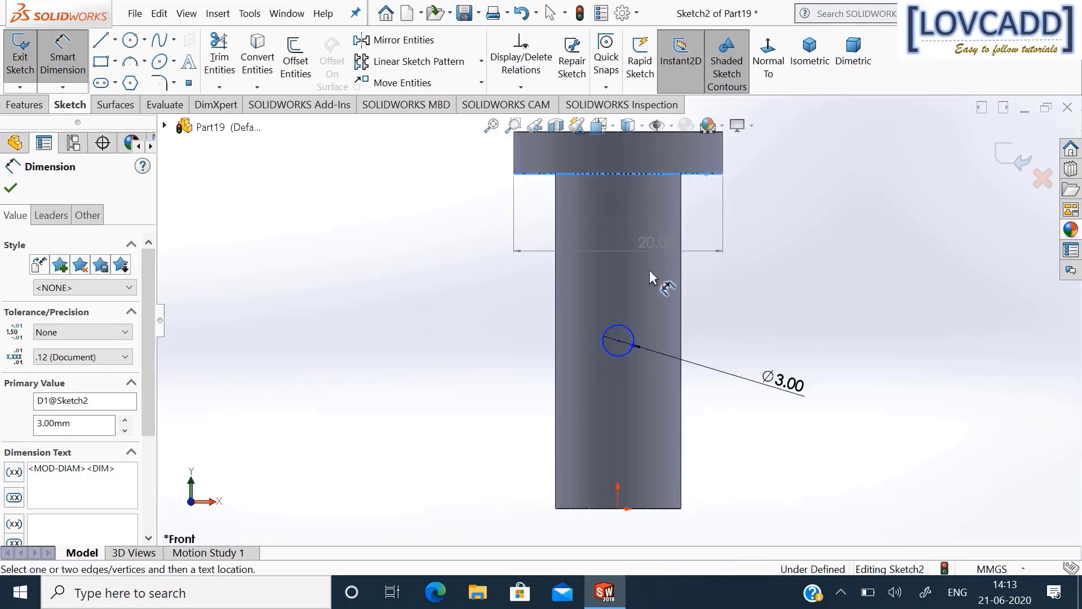
pyautogui.click(618, 340)
pyautogui.click(736, 296)
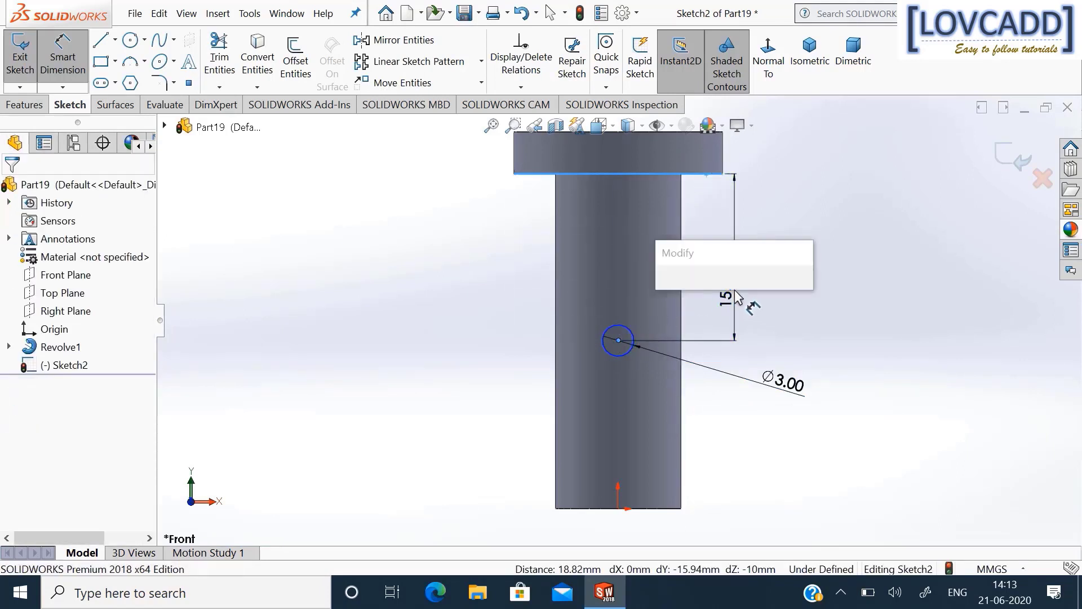
pyautogui.write('26')
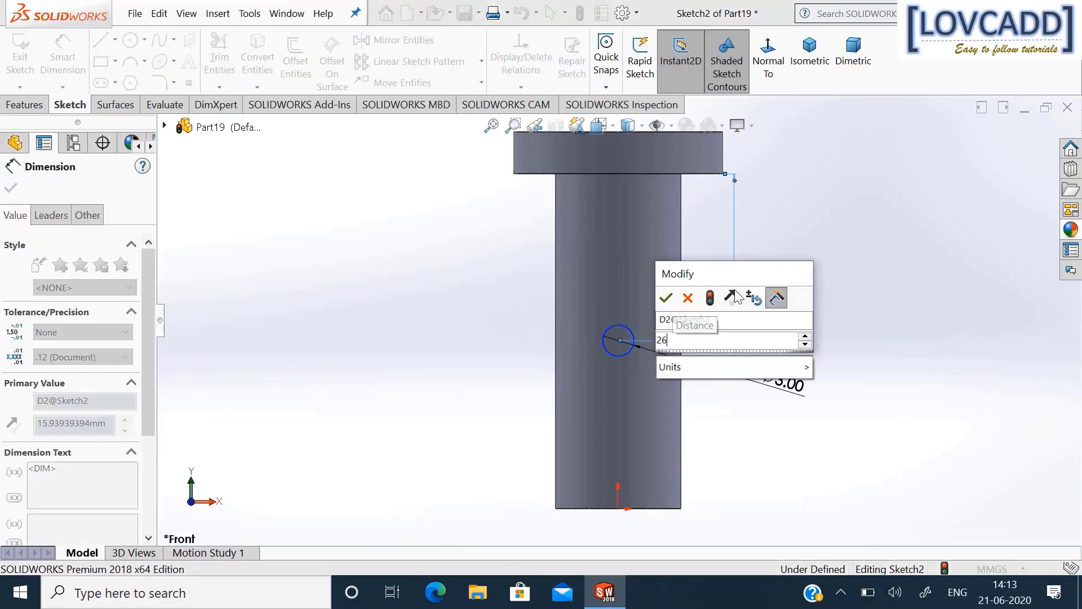
pyautogui.press('Return')
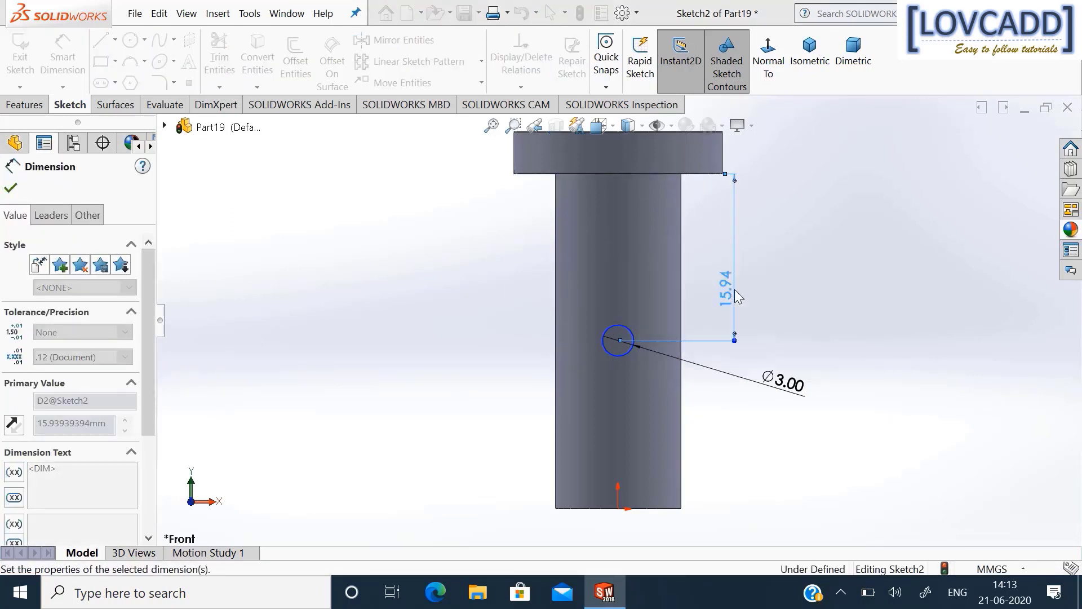
# Extrude-cut the circle with a Mid Plane end condition, extending the depth beyond both sides of the stem.
pyautogui.click(41, 105)
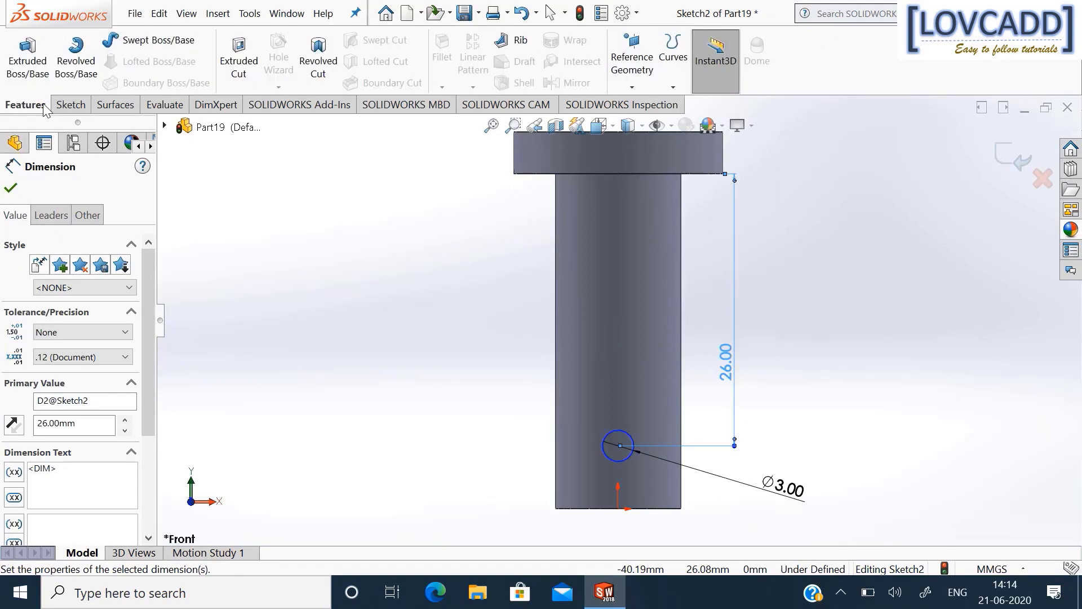
pyautogui.click(251, 66)
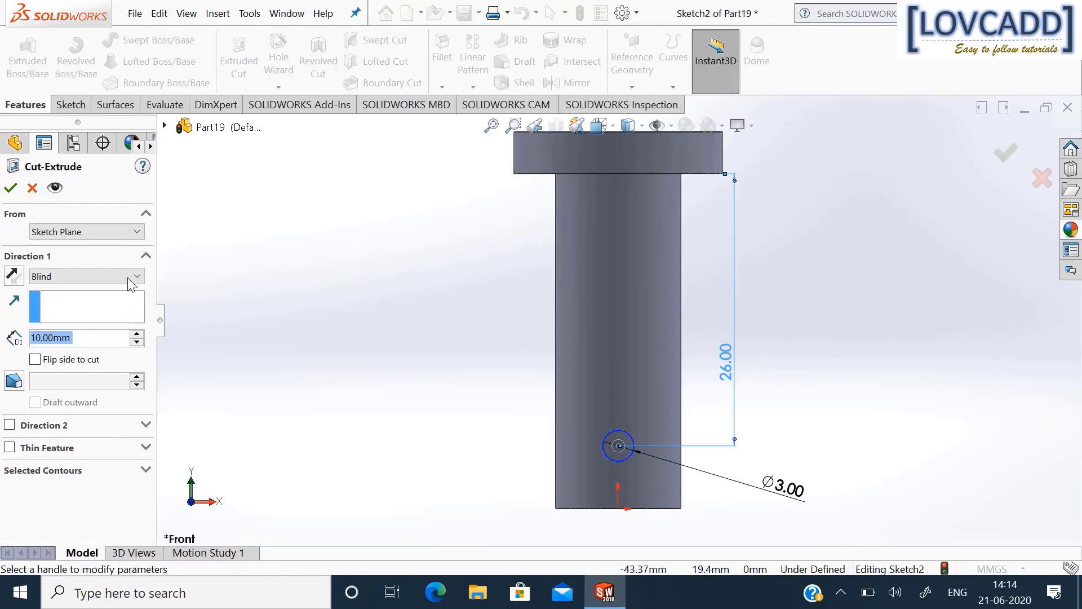
pyautogui.click(128, 278)
pyautogui.click(112, 386)
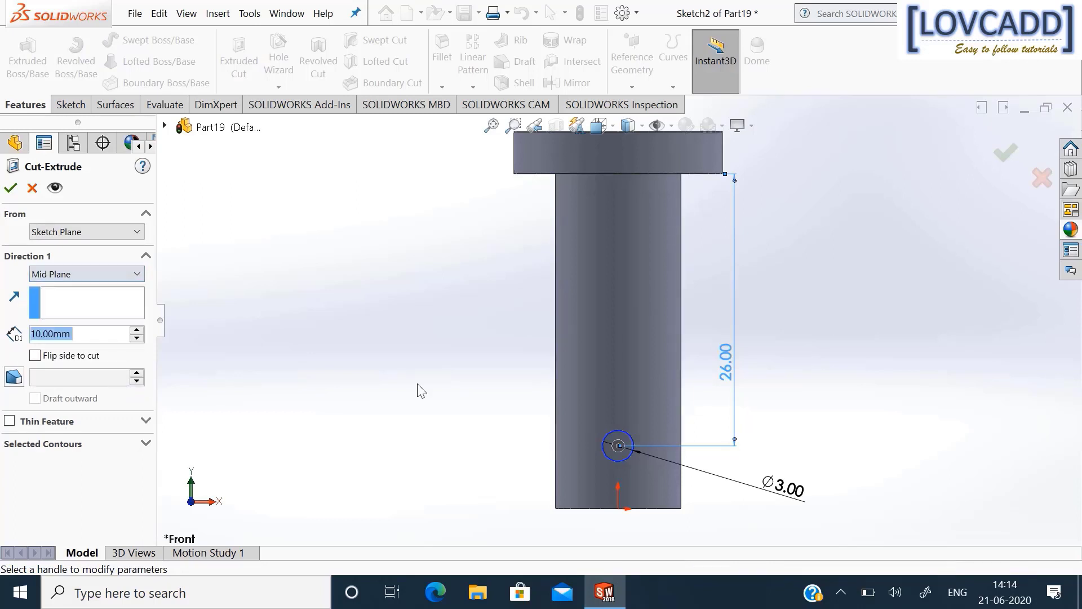
pyautogui.moveTo(789, 355); pyautogui.dragTo(883, 345, button='middle')
pyautogui.moveTo(829, 364); pyautogui.dragTo(698, 435, button='middle')
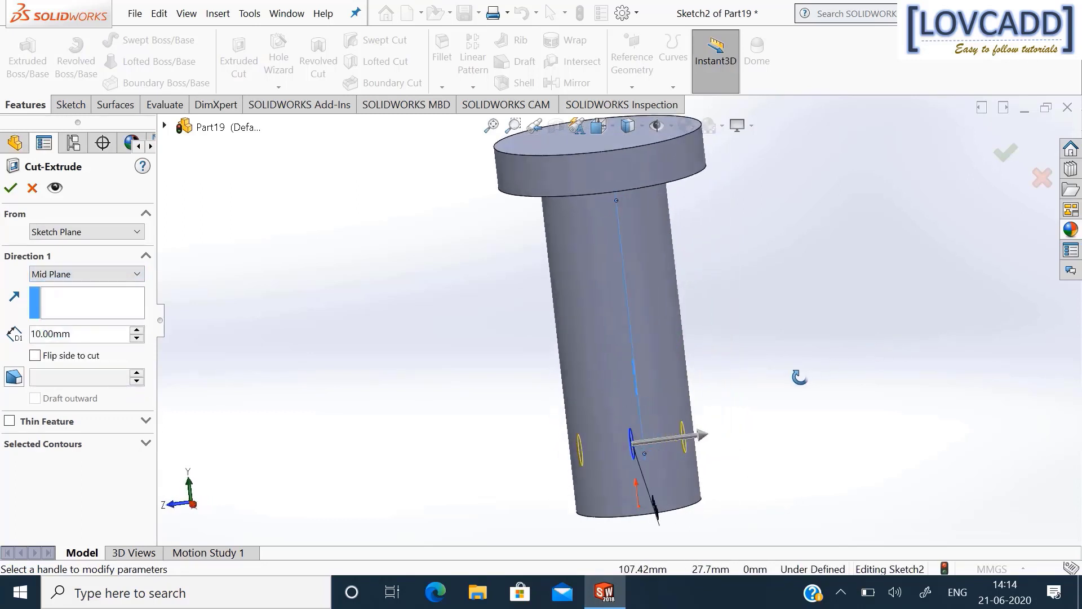
pyautogui.moveTo(701, 438); pyautogui.dragTo(768, 437)
pyautogui.click(10, 187)
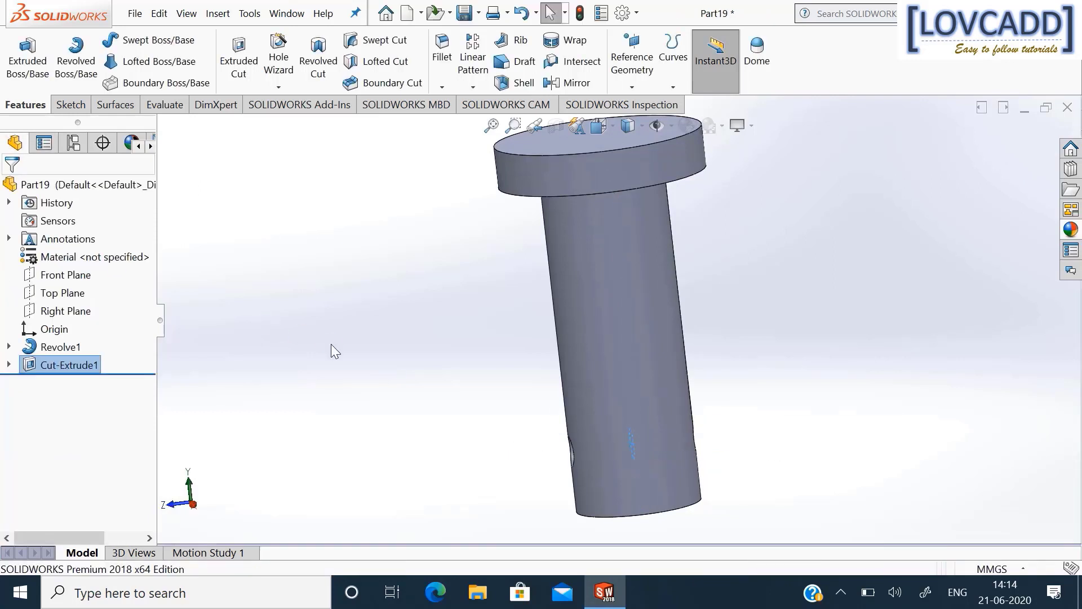
pyautogui.moveTo(402, 296); pyautogui.dragTo(436, 312, button='middle')
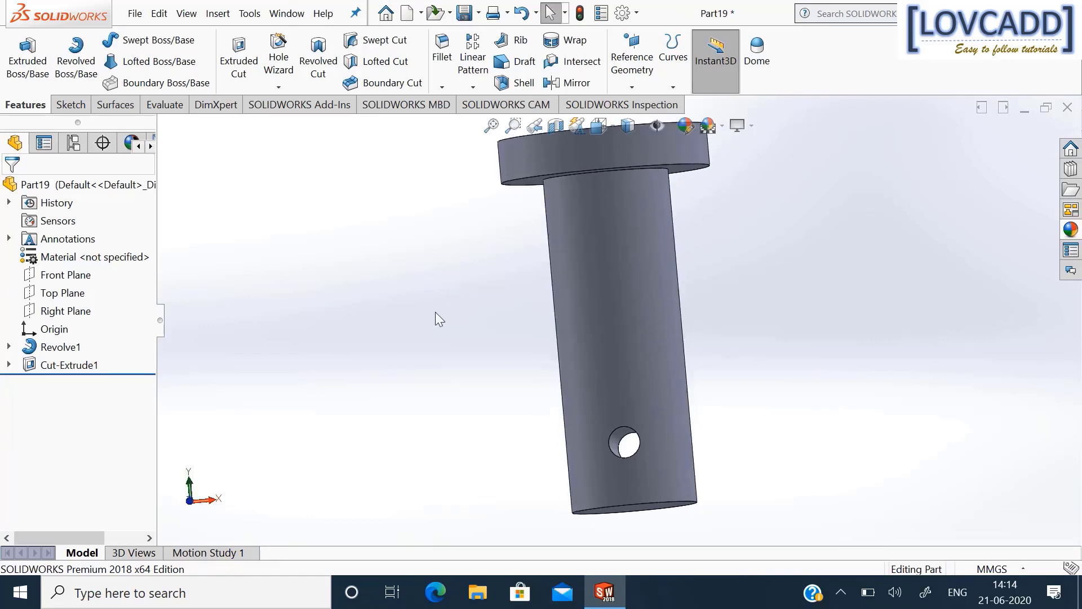
# Save the part as "pin" in the Ramsbottom safety valve folder.
pyautogui.click(479, 17)
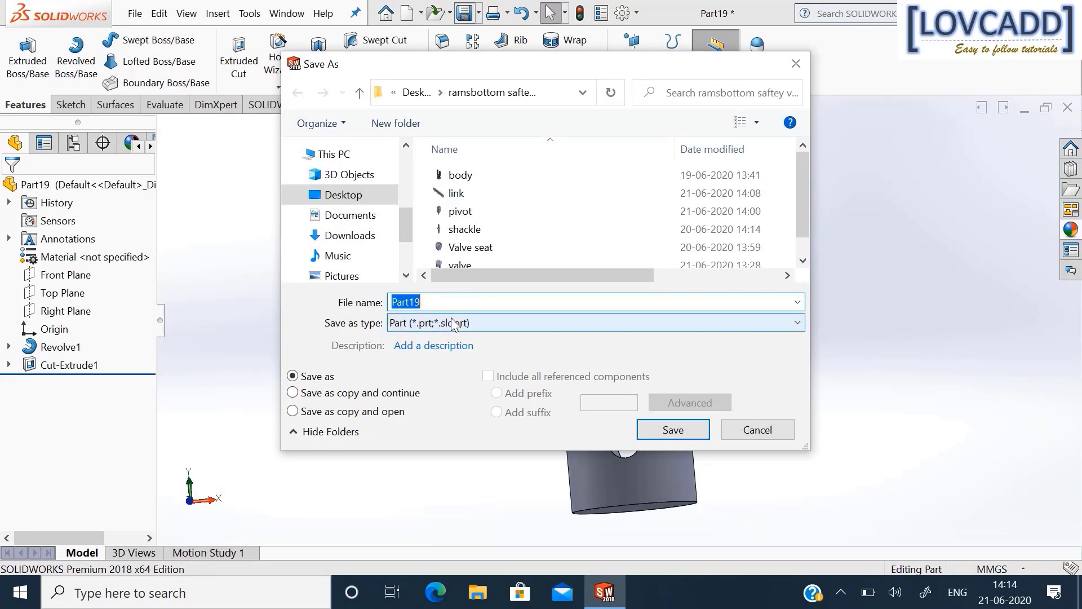
pyautogui.write('pin')
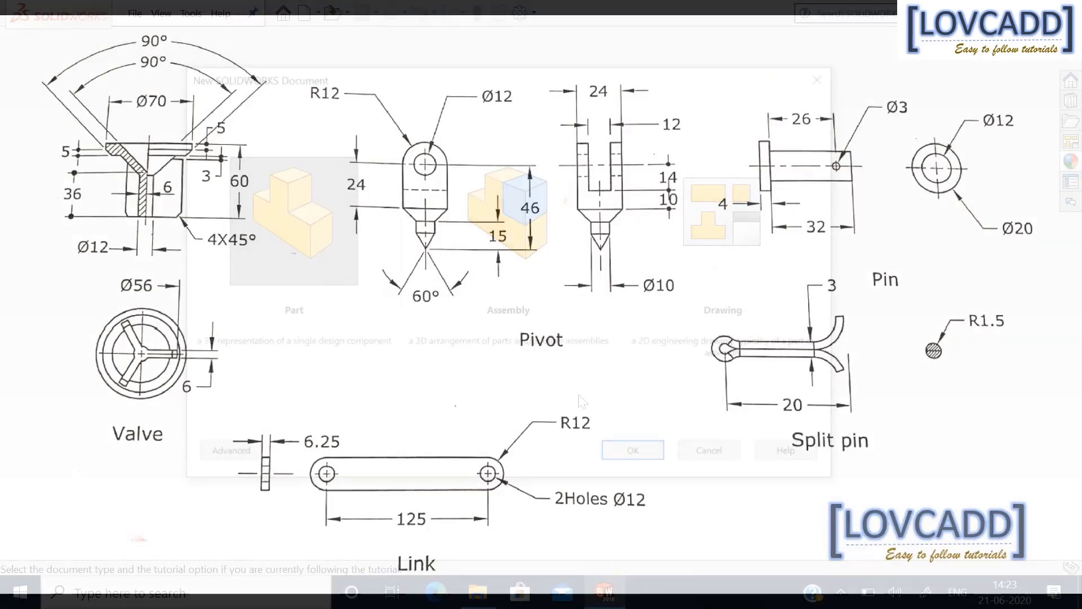
# Create a new part and sketch a circle of about 25 mm radius centred on the origin on the Front Plane.
pyautogui.click(632, 440)
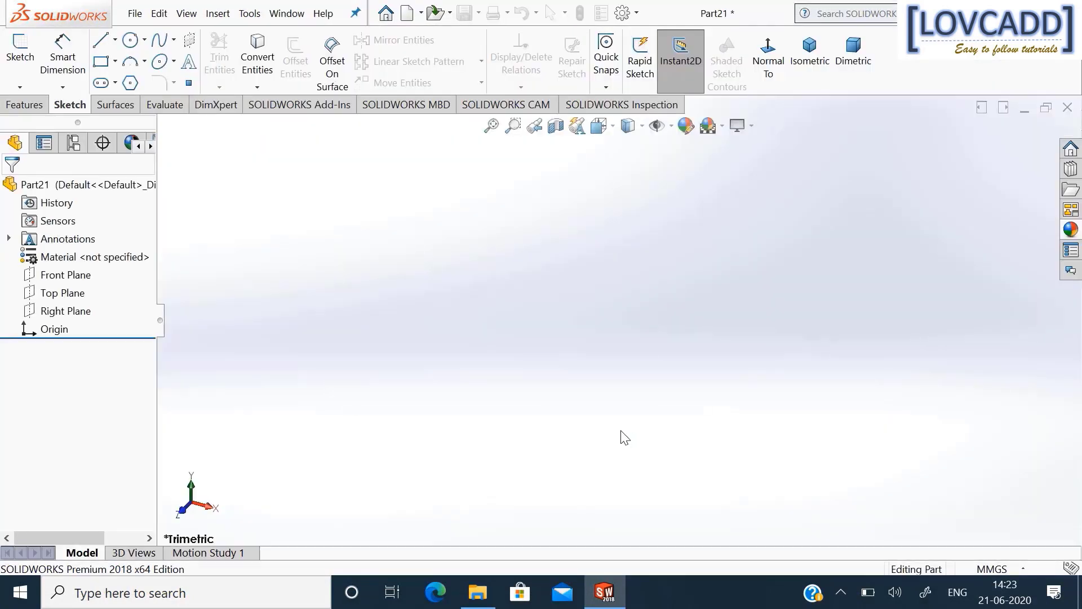
pyautogui.click(67, 275)
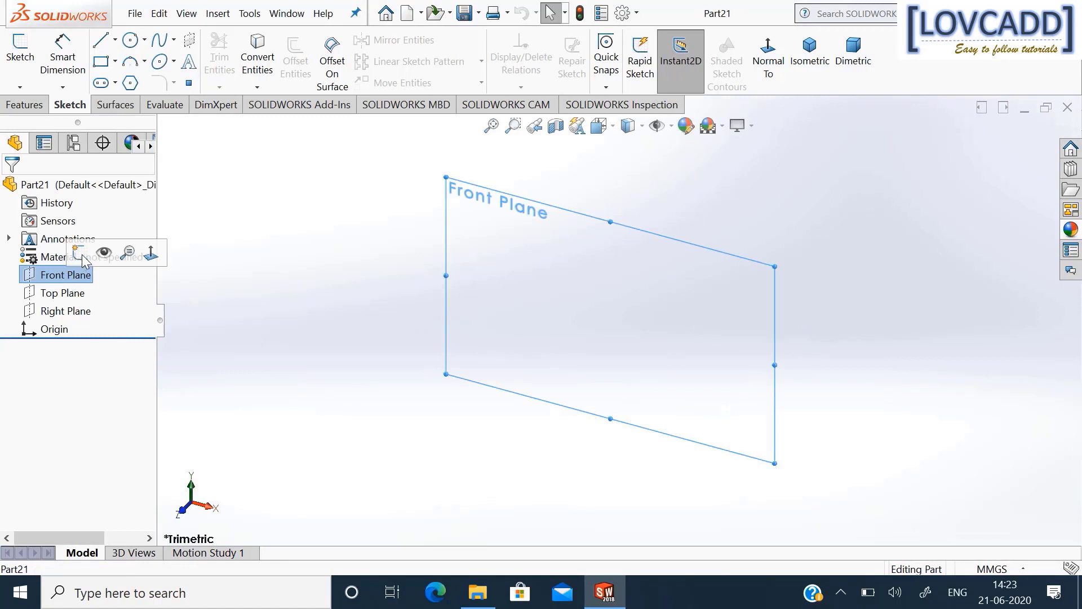
pyautogui.click(79, 253)
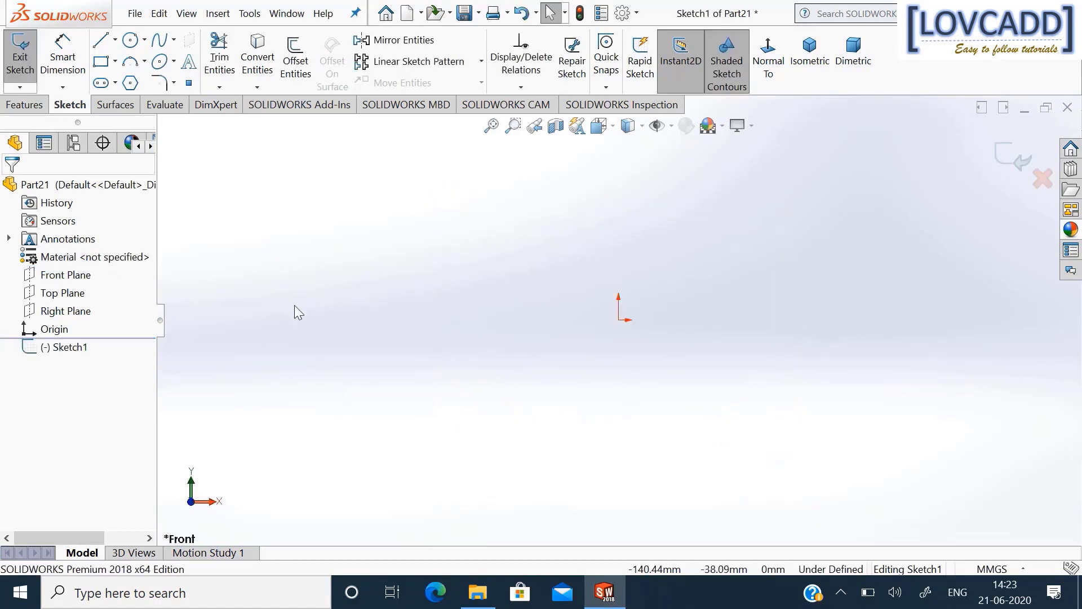
pyautogui.click(131, 39)
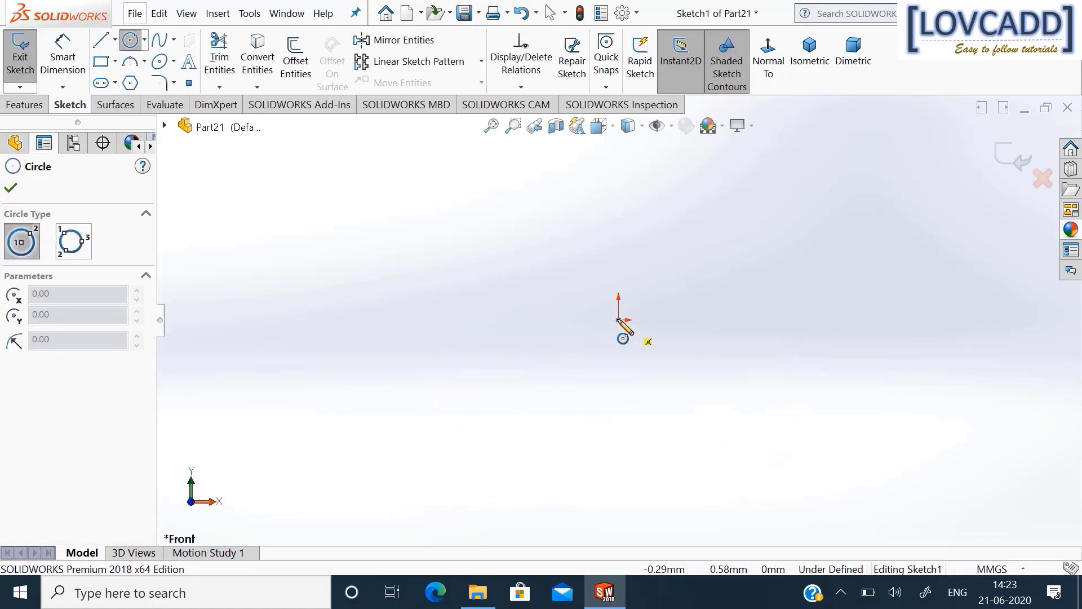
pyautogui.click(620, 368)
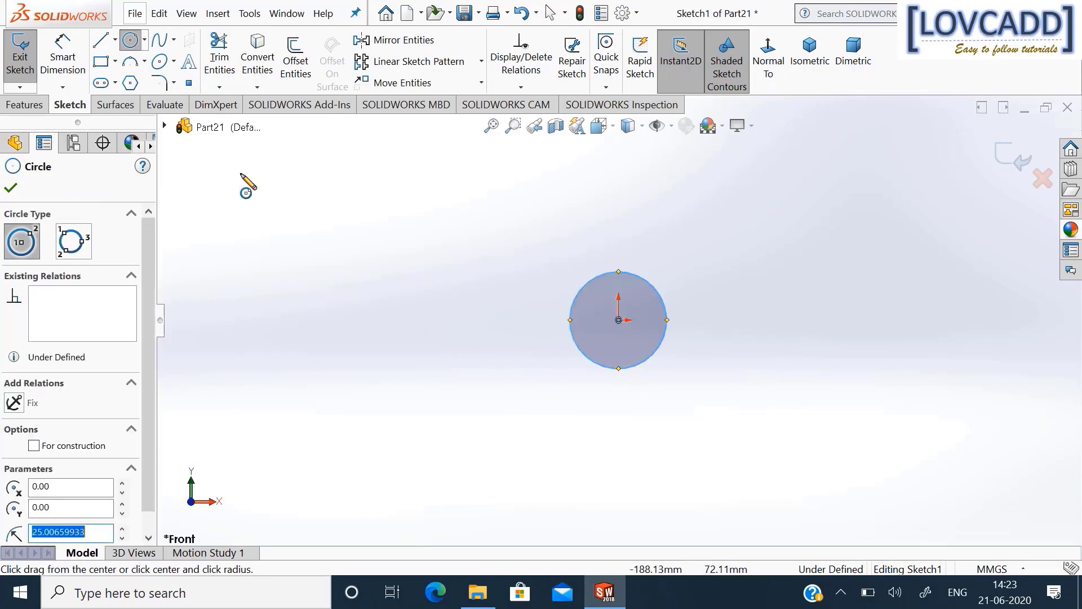
# Draw a long horizontal line outward in the positive X direction from the circle's quadrant point level with the origin.
pyautogui.click(99, 44)
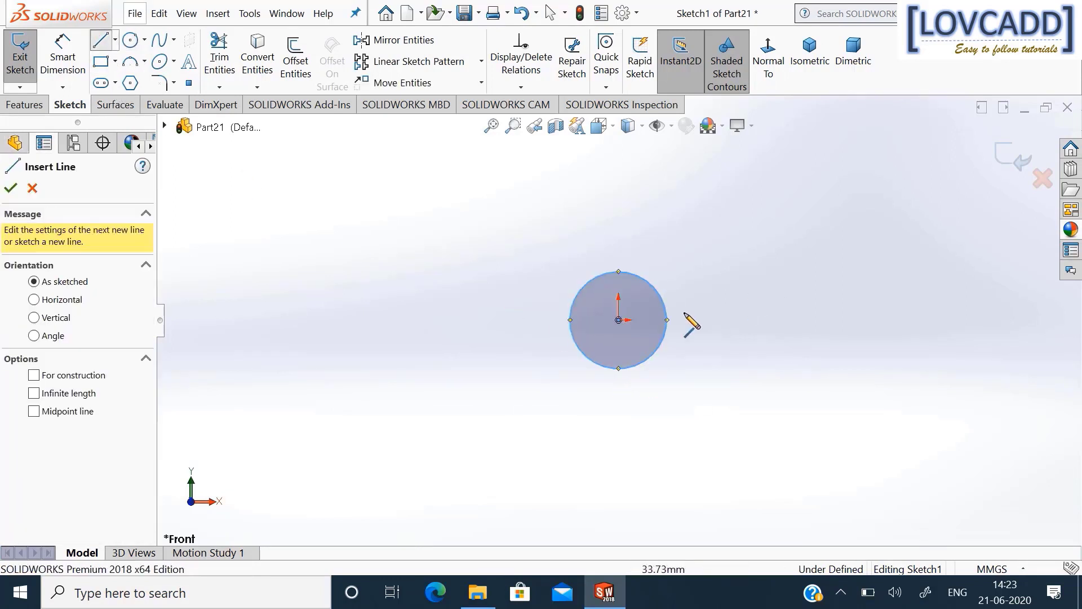
pyautogui.click(667, 320)
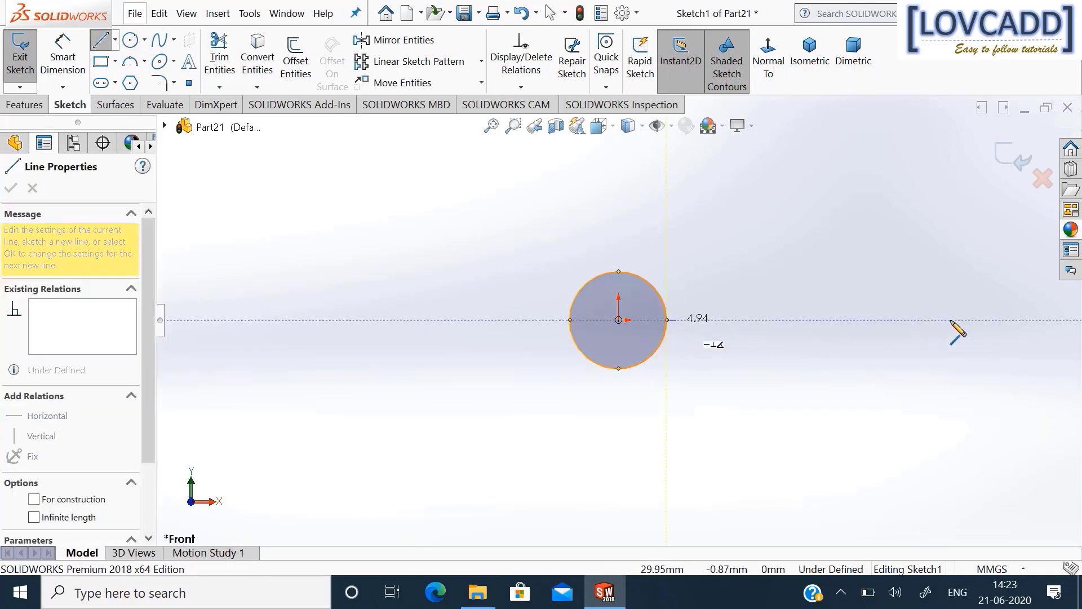
pyautogui.click(992, 319)
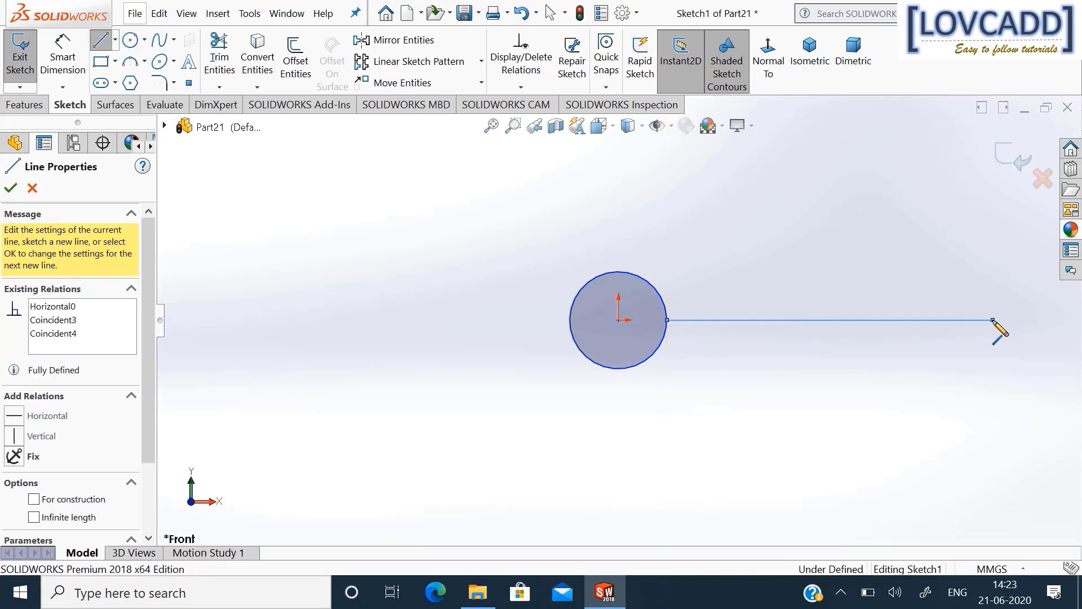
# Draw a vertical line upward from the outer end of the horizontal line and finish the line chain.
pyautogui.click(994, 237)
pyautogui.rightClick(1002, 240)
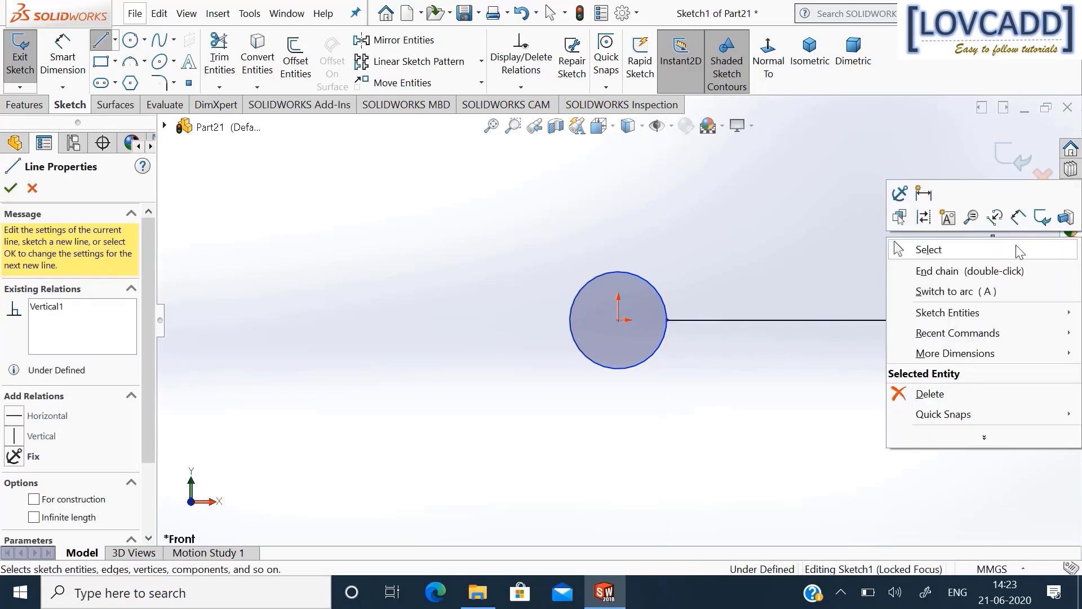
pyautogui.click(1020, 251)
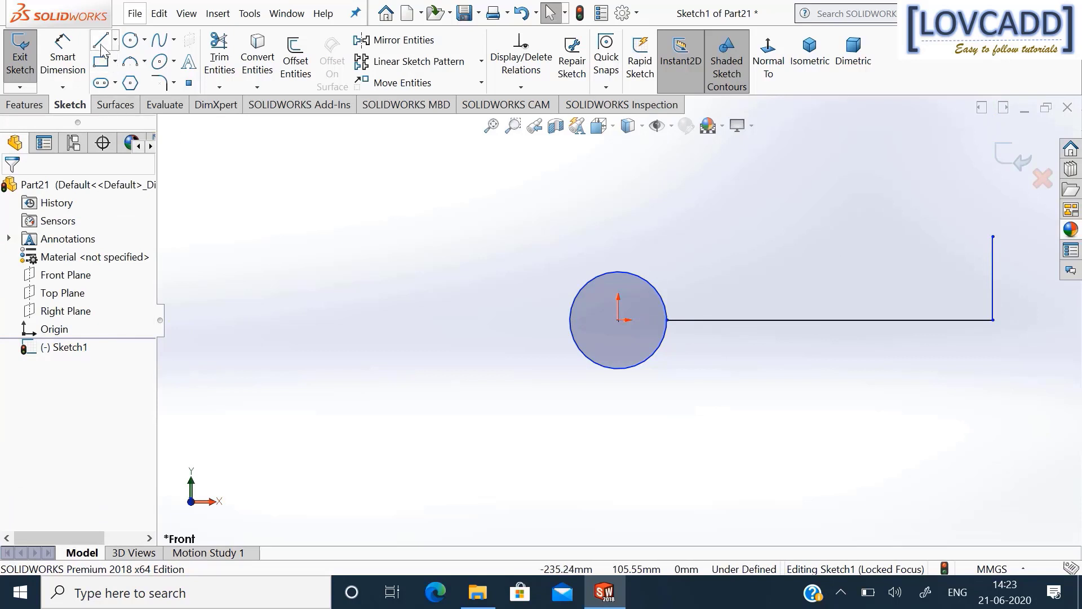
# Draw a lower vertical line aligned under the upper one, continued by a horizontal line back to the circle just below the existing one.
pyautogui.scroll(-2, 1022, 329)
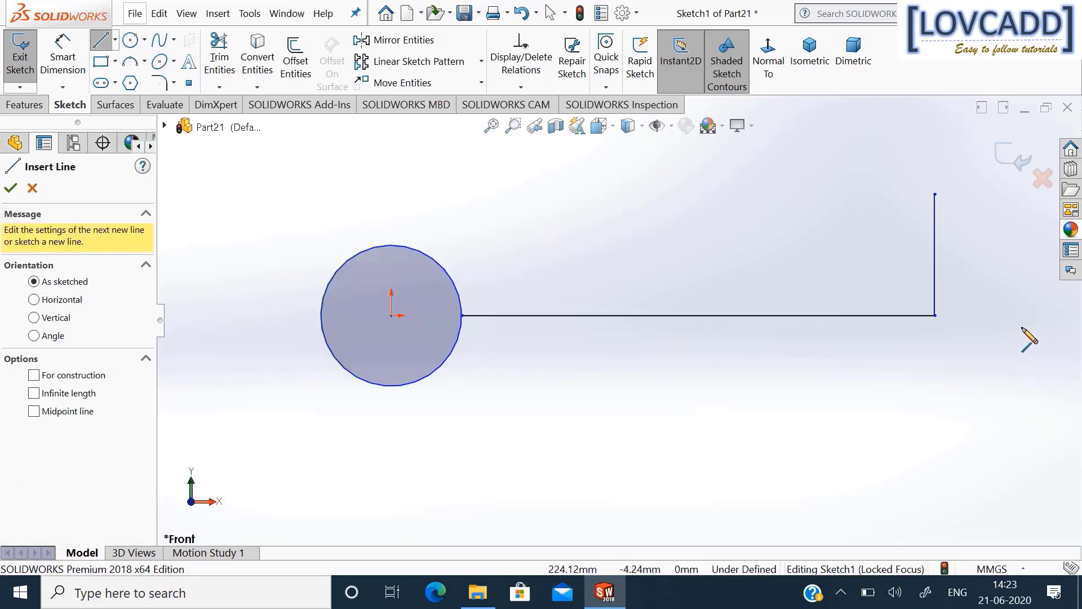
pyautogui.click(936, 461)
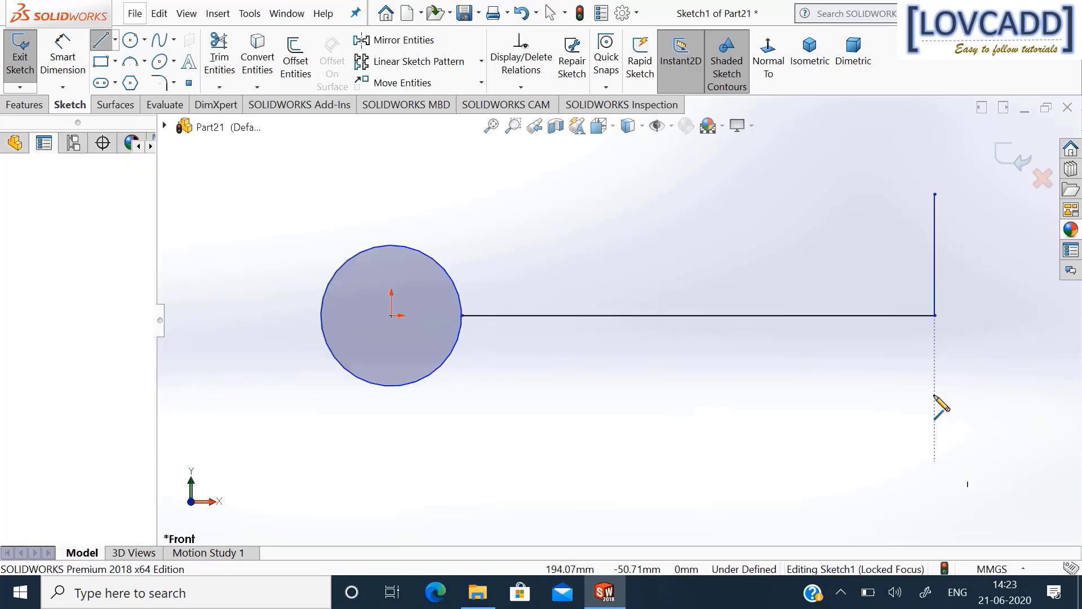
pyautogui.click(935, 325)
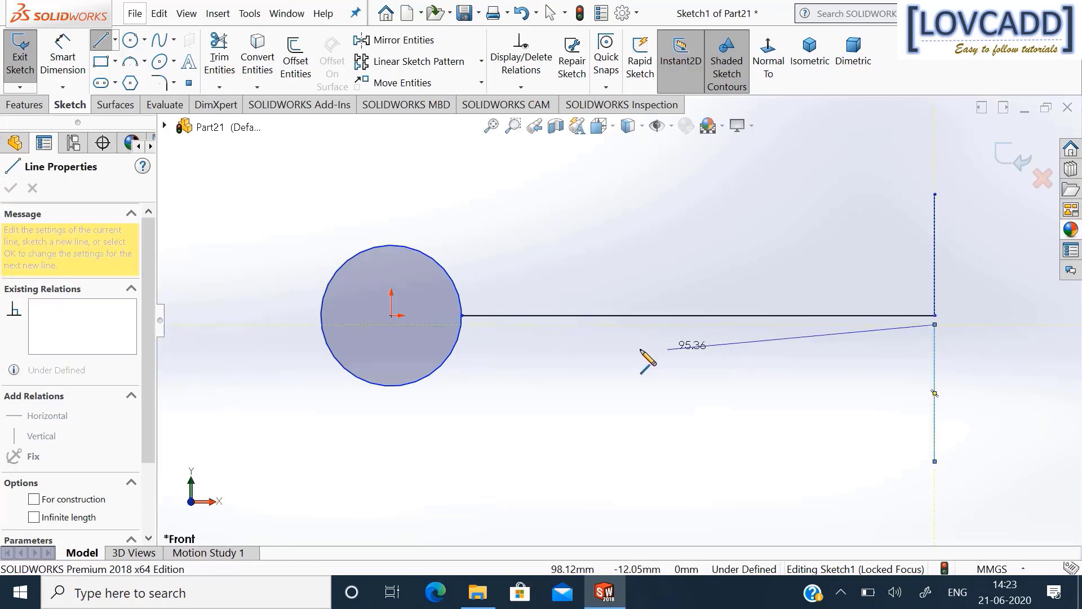
pyautogui.click(462, 324)
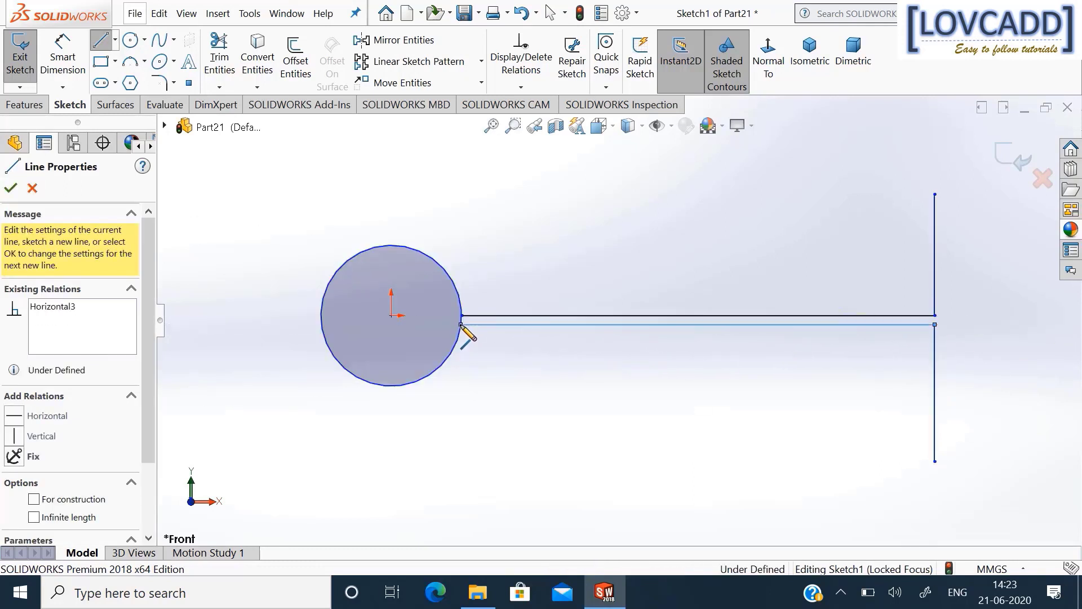
pyautogui.rightClick(467, 337)
pyautogui.click(484, 341)
pyautogui.press('Escape')
# Trim away the short piece of the circle between the two parallel horizontal lines.
pyautogui.scroll(-2, 488, 339)
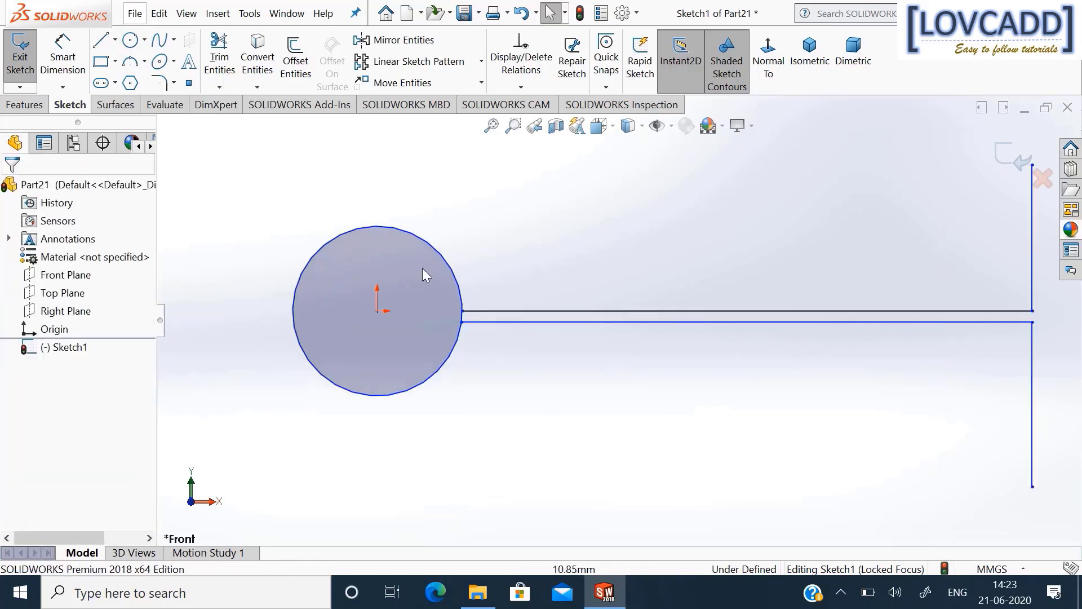
pyautogui.click(220, 65)
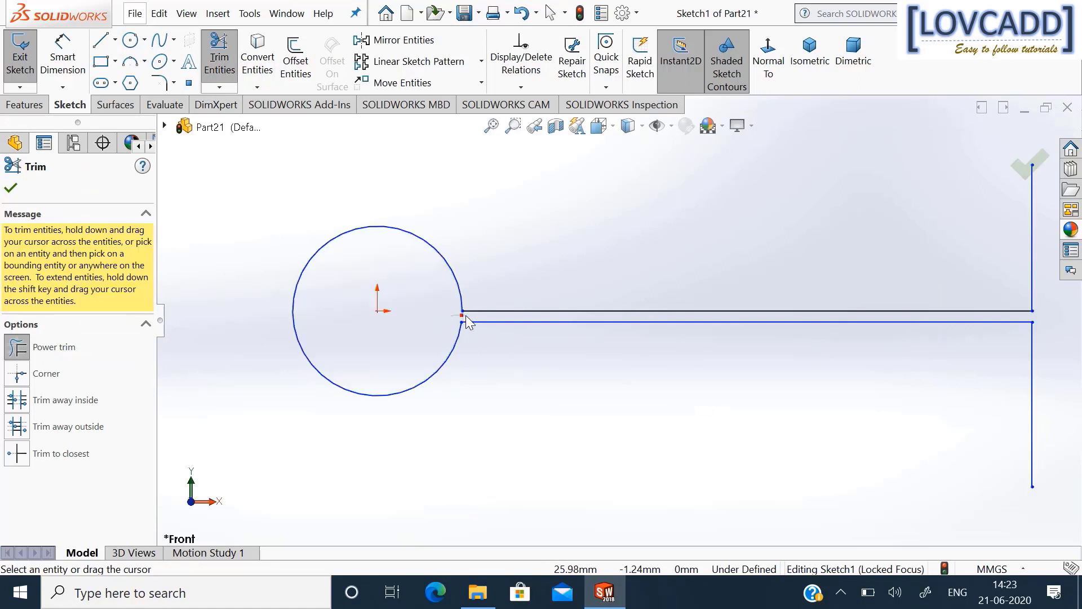
pyautogui.scroll(5, 468, 316)
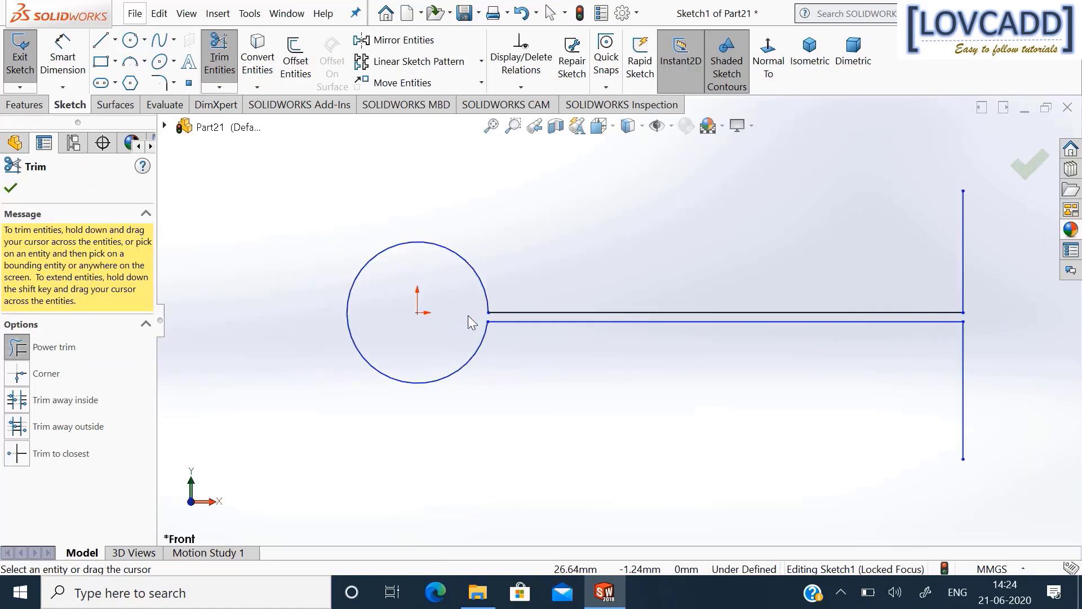
pyautogui.click(10, 188)
# Place a radius dimension on the trimmed circular arc, outside its upper edge.
pyautogui.click(63, 57)
pyautogui.scroll(-3, 630, 254)
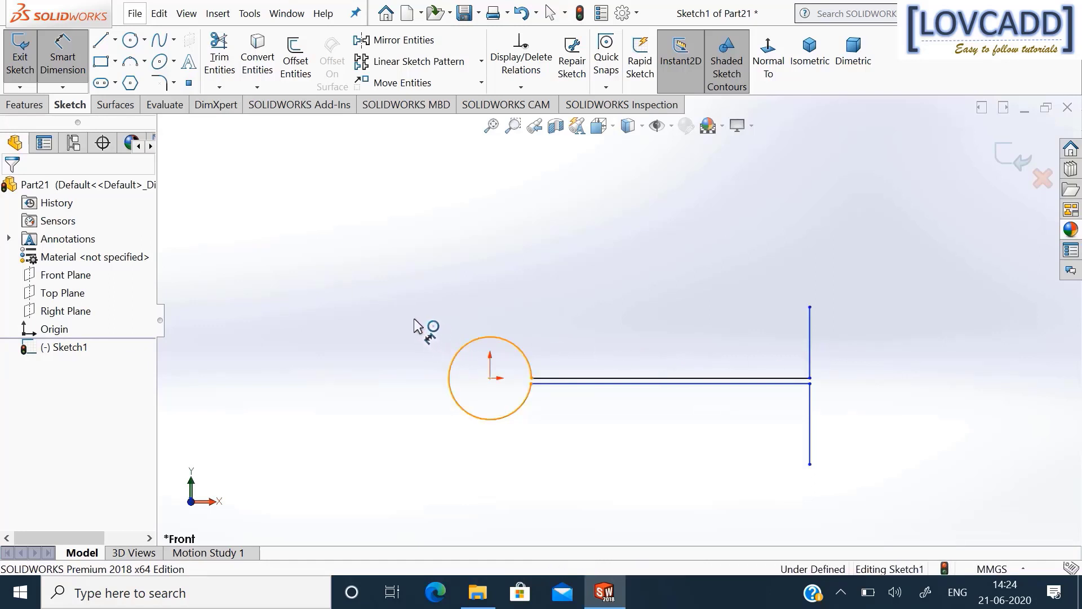
pyautogui.click(456, 354)
pyautogui.click(415, 325)
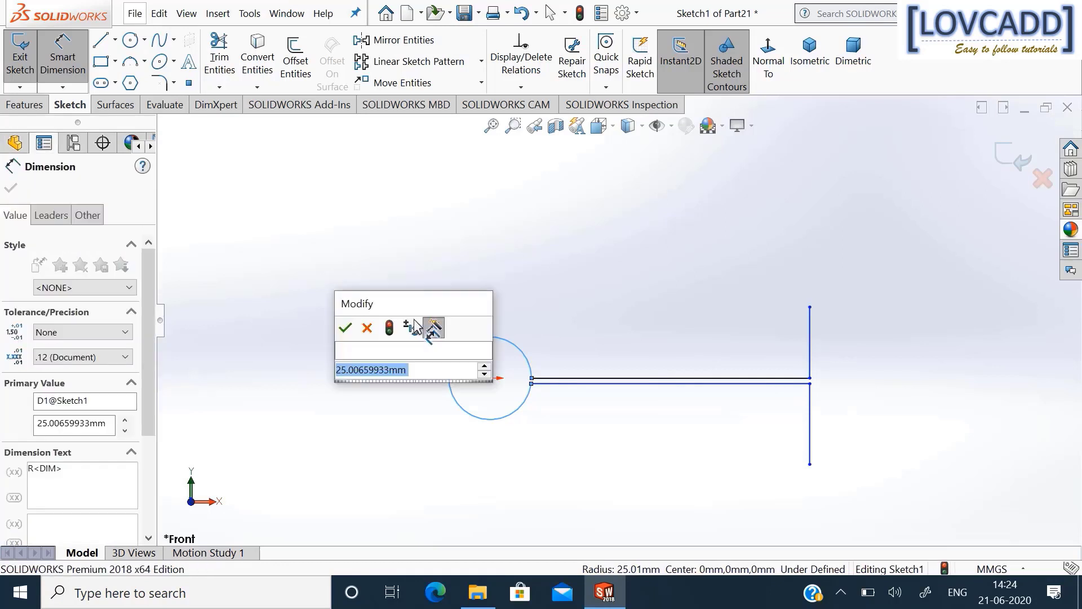
# Set the circle's radius to 2 mm and dimension its centre 20 mm from the vertical end lines.
pyautogui.write('2')
pyautogui.press('Return')
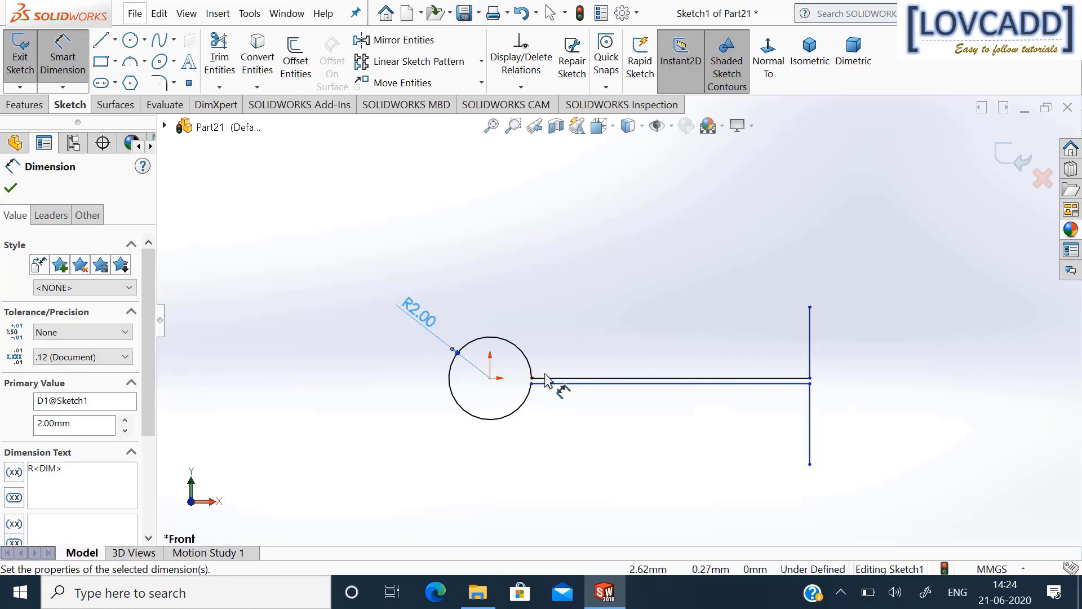
pyautogui.click(490, 378)
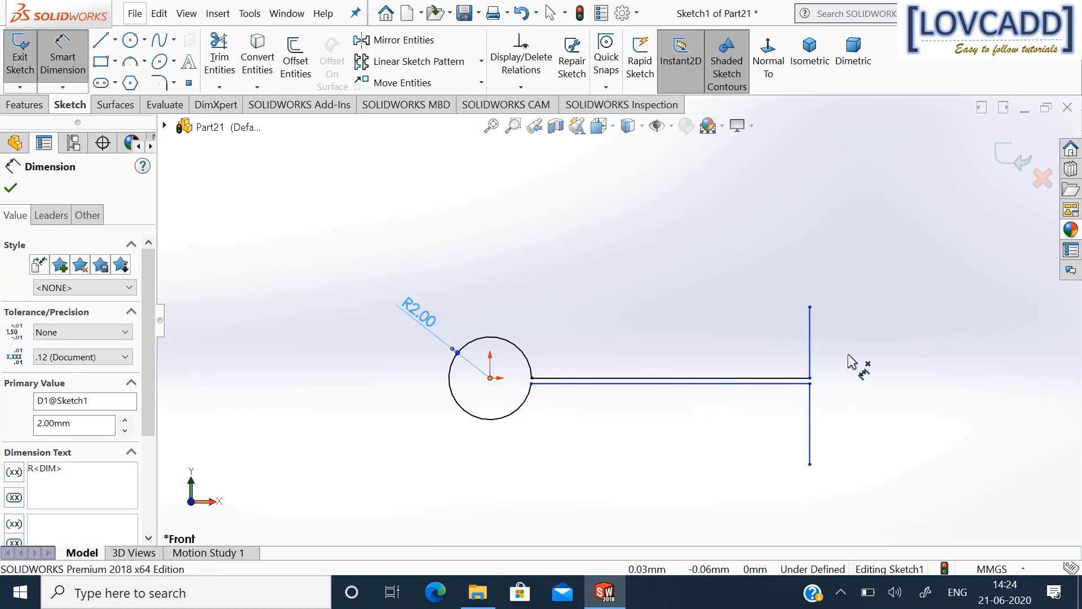
pyautogui.click(811, 379)
pyautogui.click(693, 438)
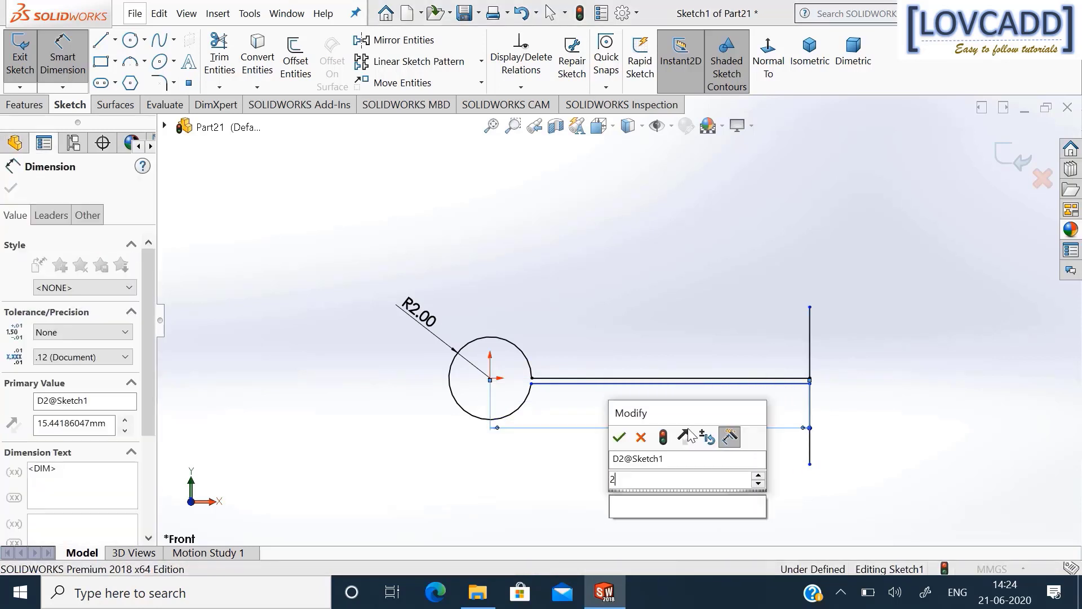
pyautogui.write('20')
pyautogui.press('Return')
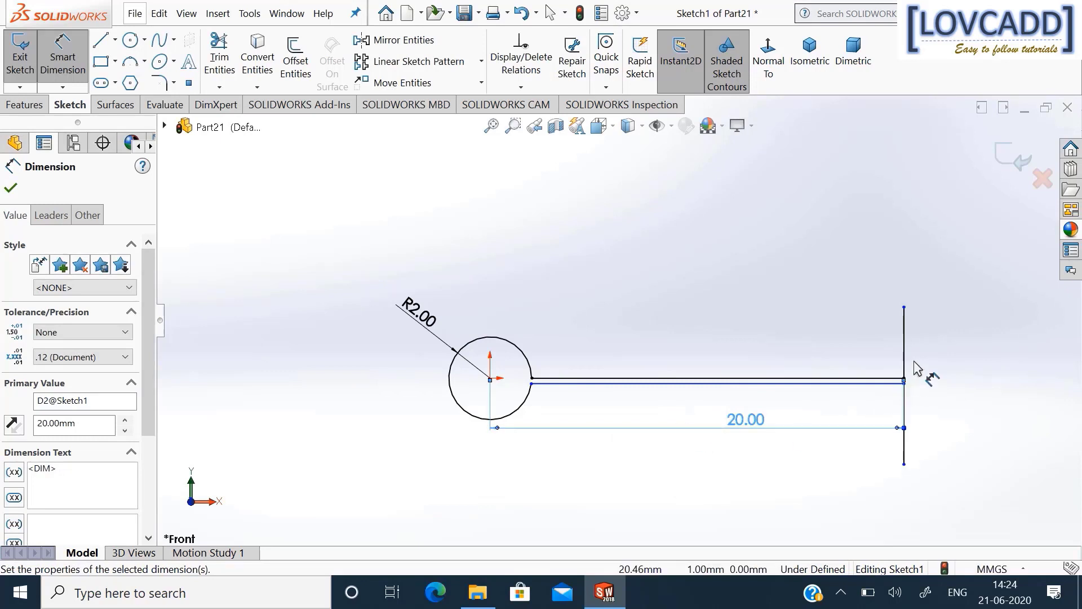
# Dimension the upper and lower vertical end lines to 4 mm each.
pyautogui.click(940, 340)
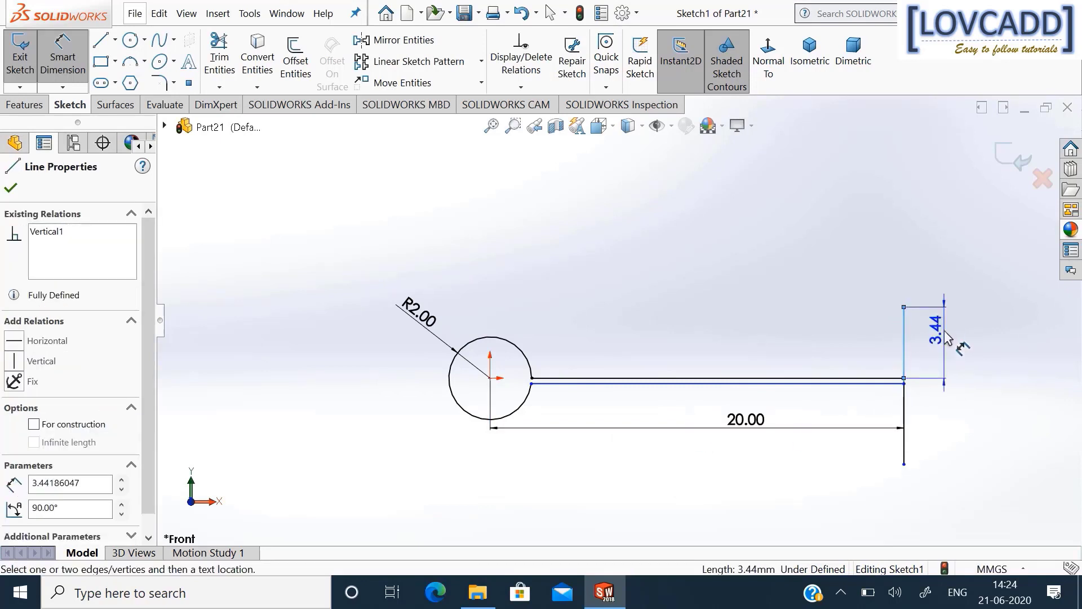
pyautogui.click(947, 337)
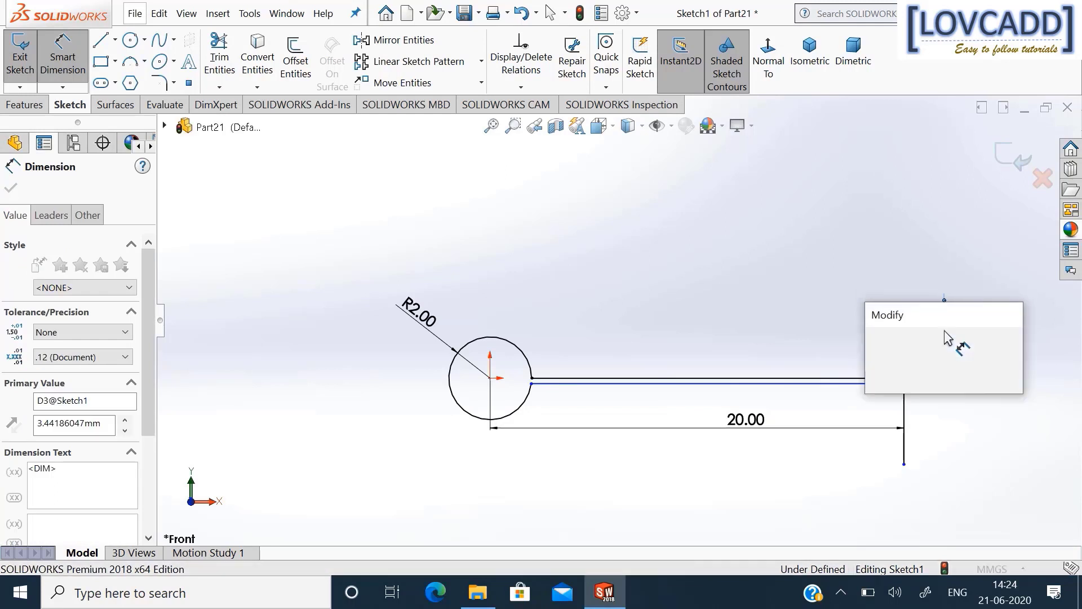
pyautogui.write('4')
pyautogui.press('Return')
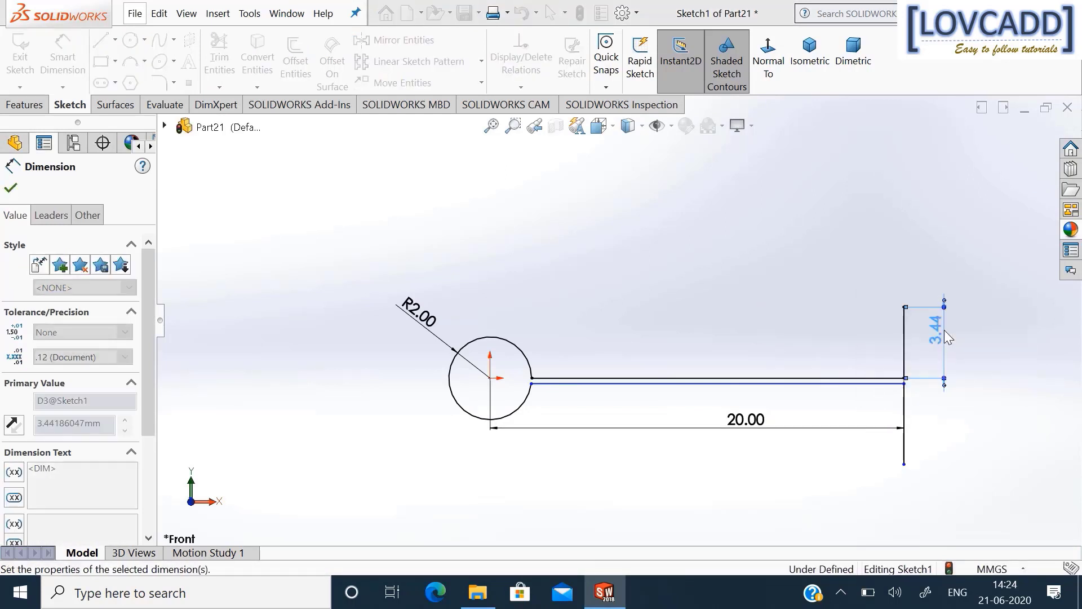
pyautogui.click(906, 408)
pyautogui.click(941, 426)
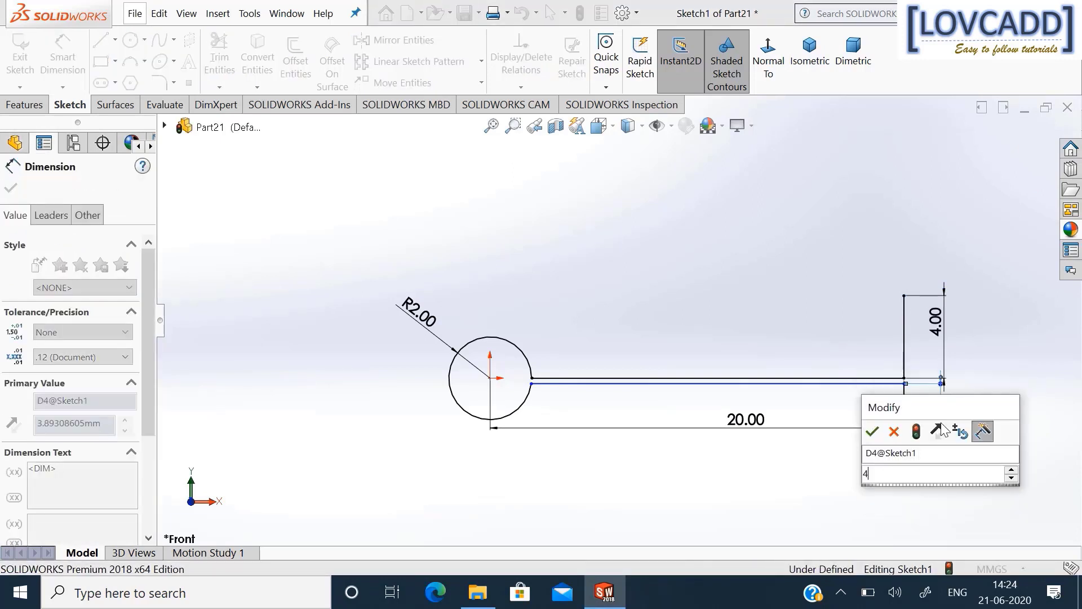
pyautogui.write('4')
pyautogui.press('Return')
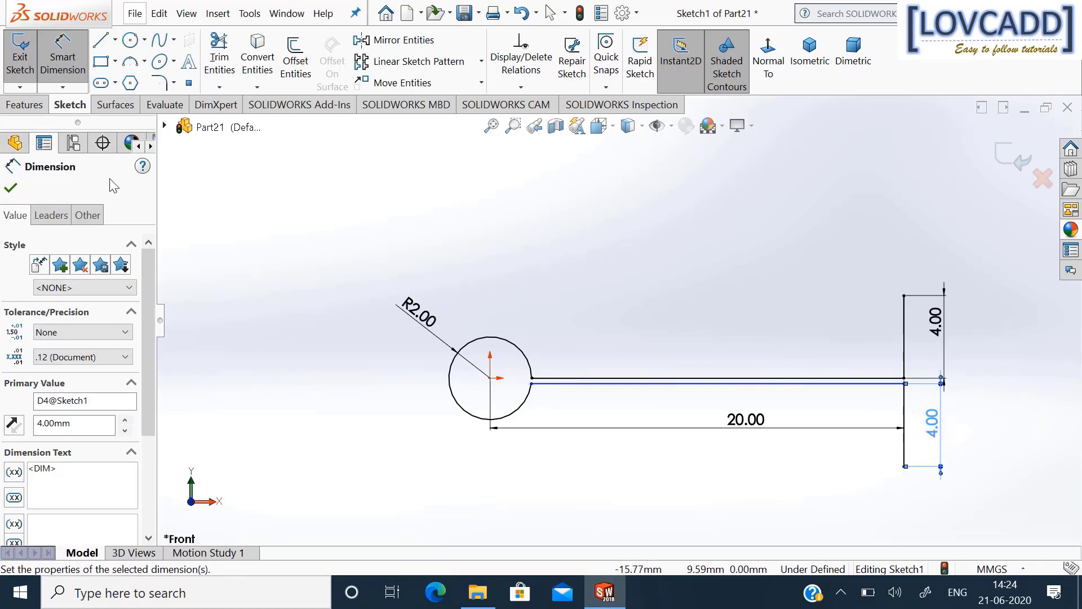
pyautogui.click(11, 188)
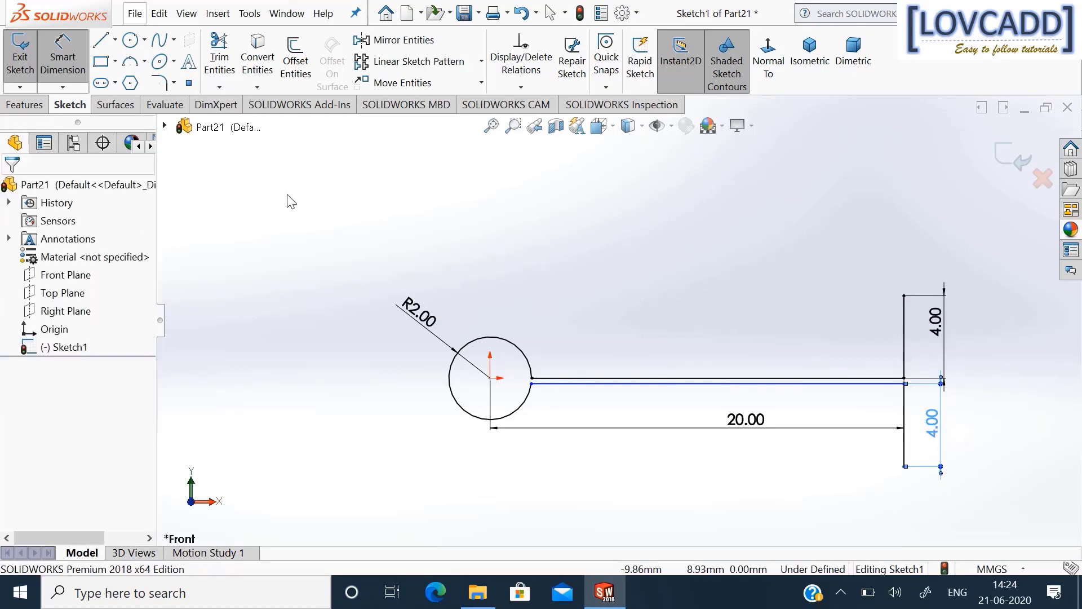
# Fillet both corners where the circle meets the two horizontal lines with a 2 mm radius.
pyautogui.click(160, 83)
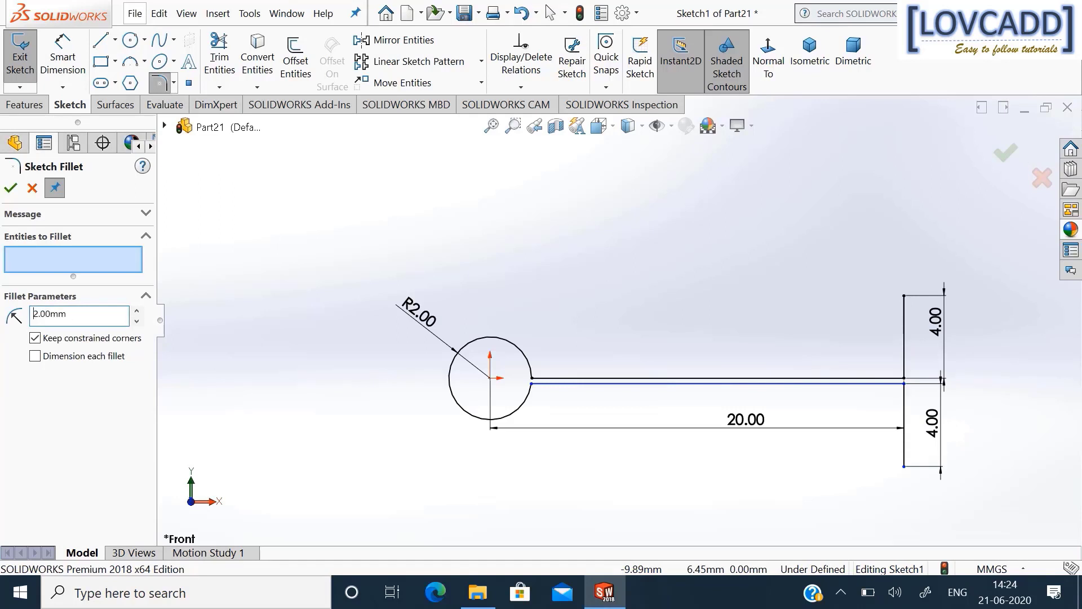
pyautogui.click(530, 377)
pyautogui.click(532, 388)
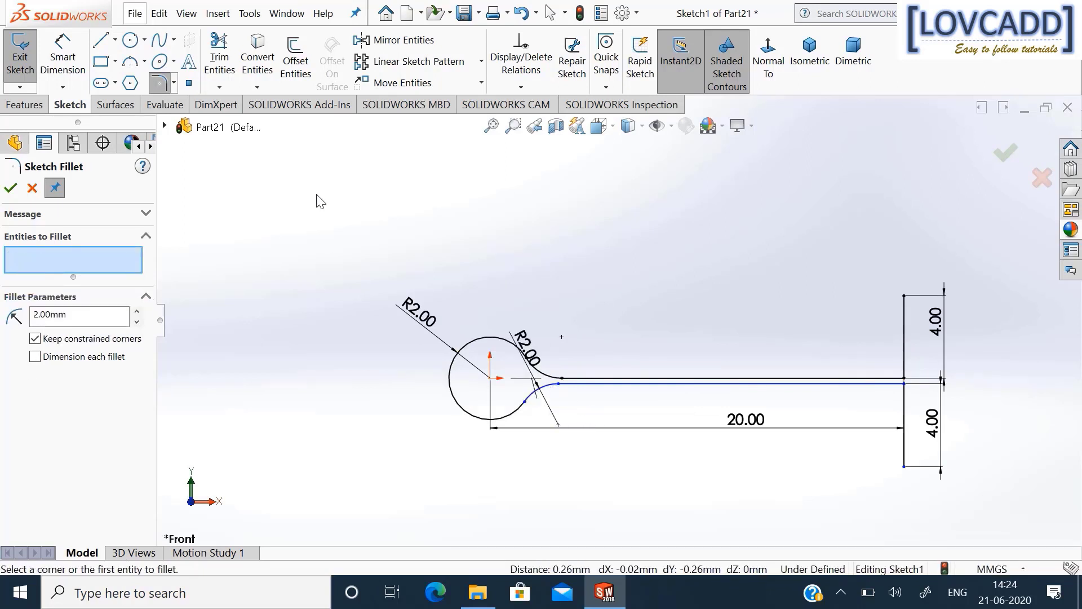
# Apply 3 mm sketch fillets to both corners between the horizontal lines and the vertical end lines.
pyautogui.click(83, 320)
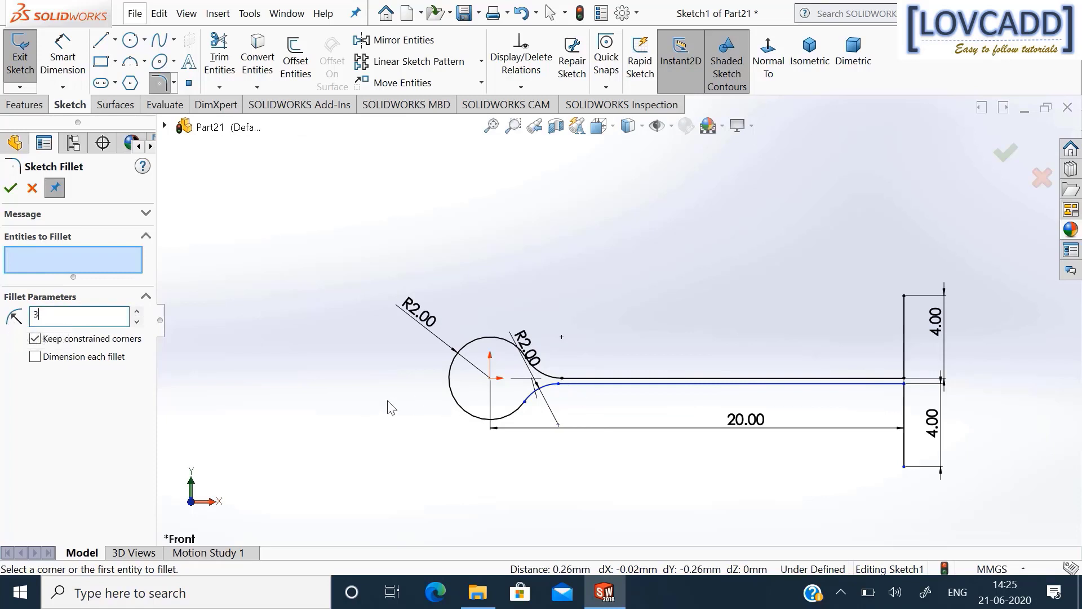
pyautogui.click(905, 385)
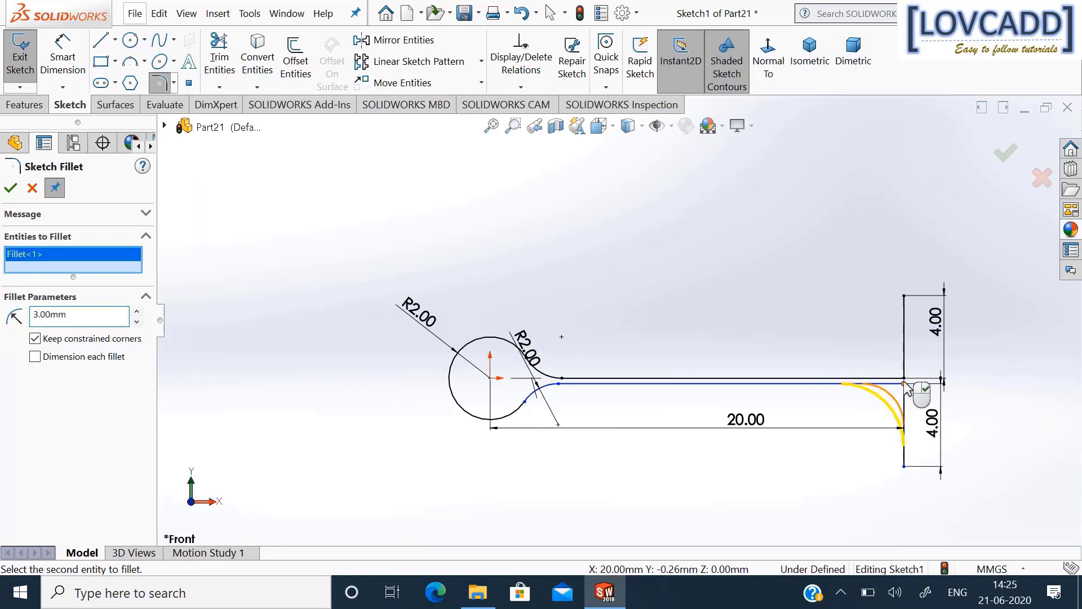
pyautogui.click(904, 378)
pyautogui.press('Return')
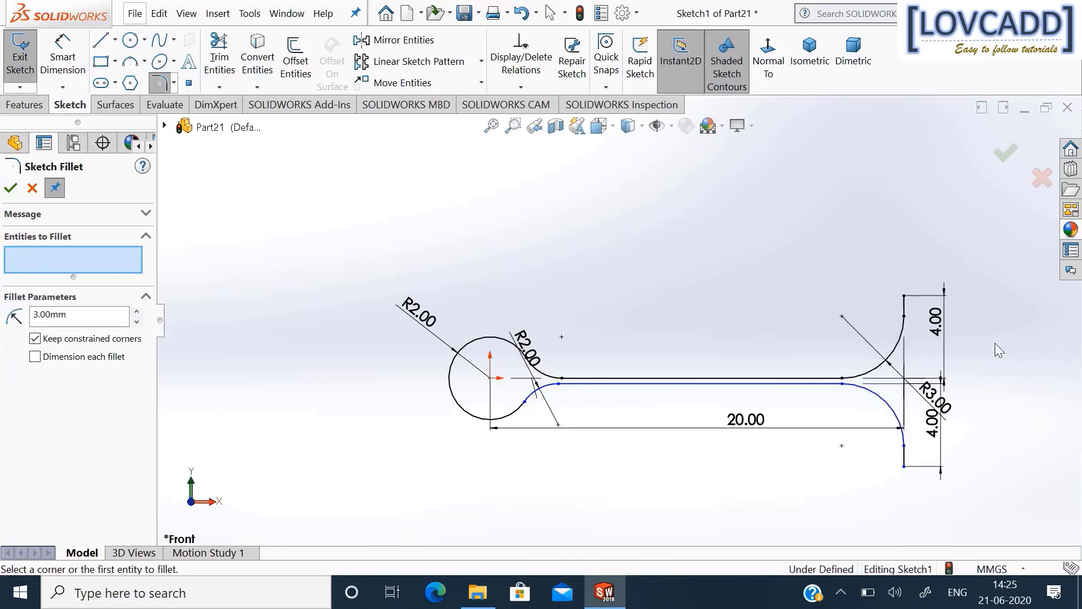
pyautogui.moveTo(996, 342)
pyautogui.mouseDown(button='middle')
pyautogui.moveTo(974, 302)
pyautogui.moveTo(991, 305)
pyautogui.mouseUp(button='middle')
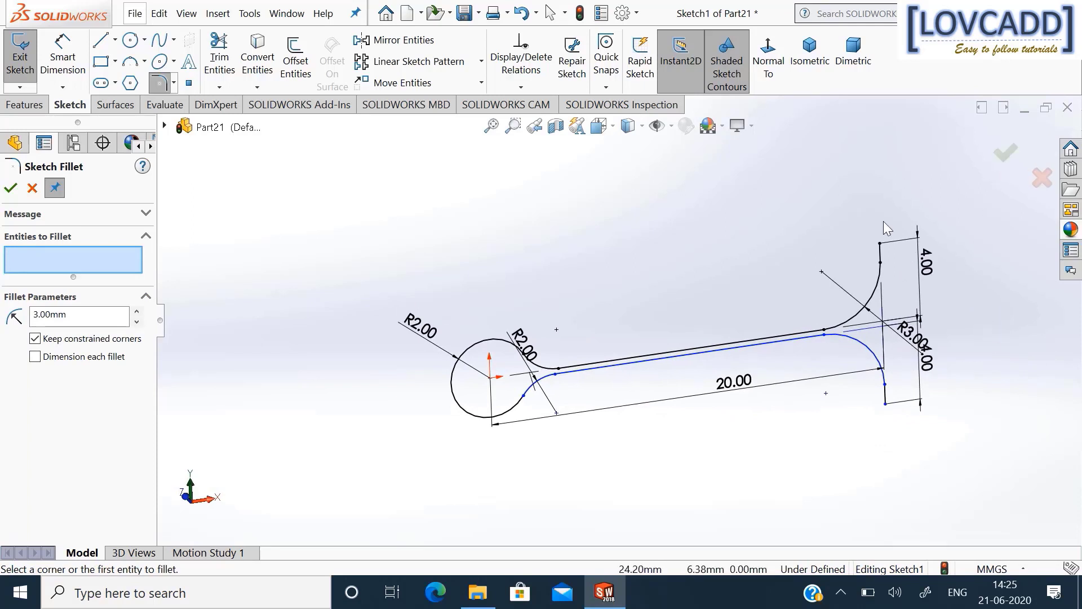
pyautogui.click(10, 188)
# Set the gap between the two parallel horizontal lines to 0.01 mm and exit the sketch.
pyautogui.click(63, 60)
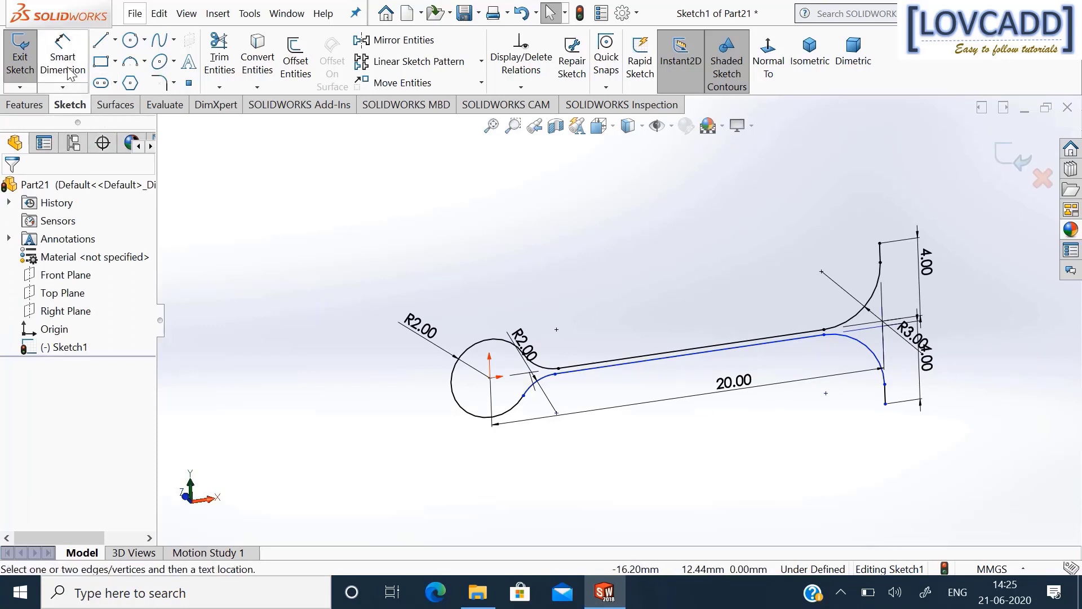
pyautogui.click(687, 358)
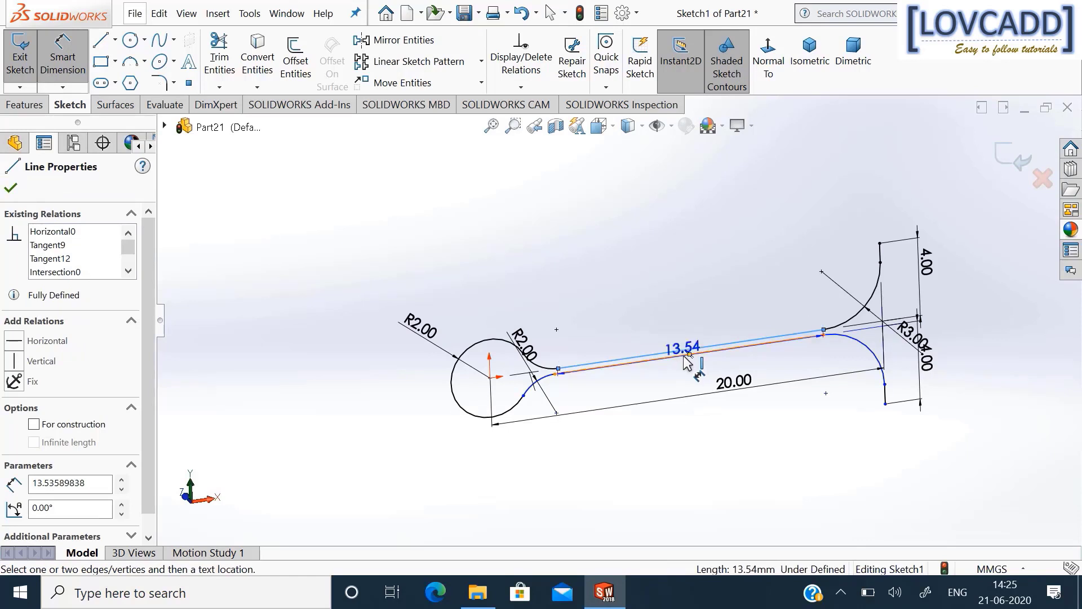
pyautogui.click(684, 354)
pyautogui.click(678, 378)
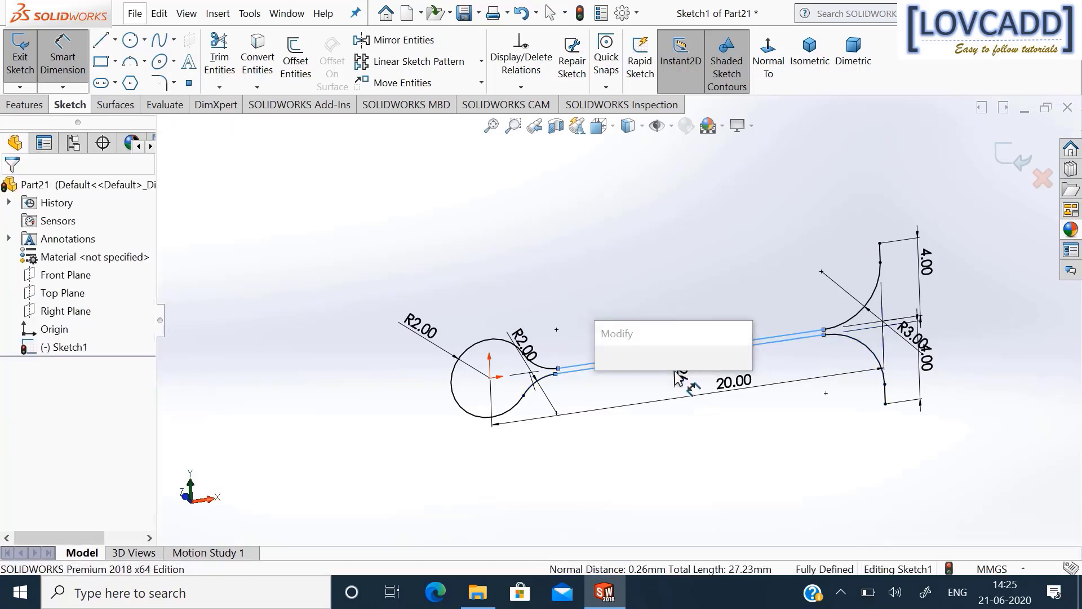
pyautogui.write('.')
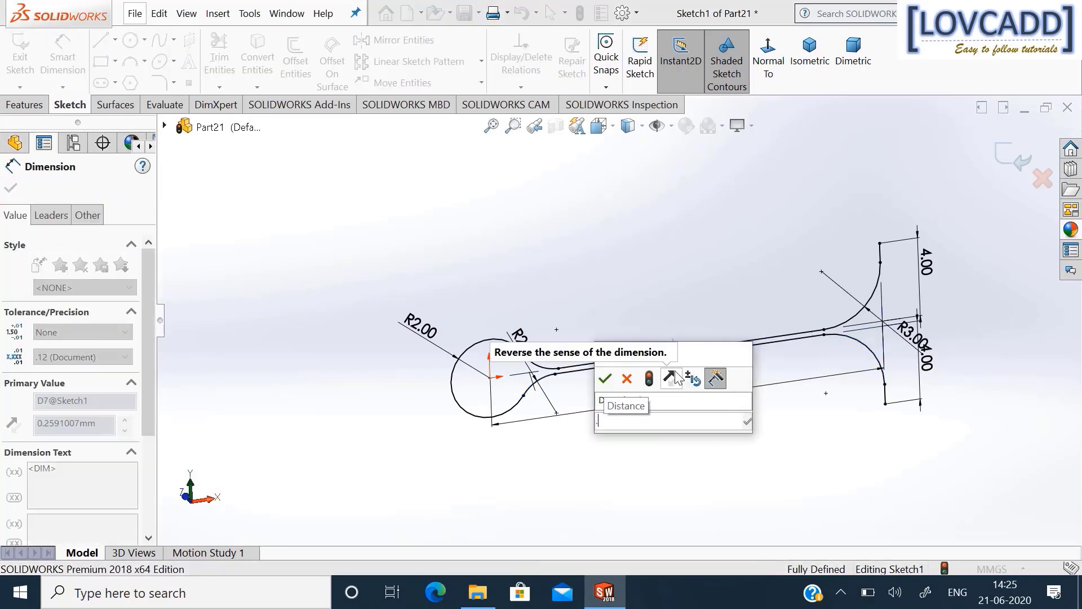
pyautogui.write('01')
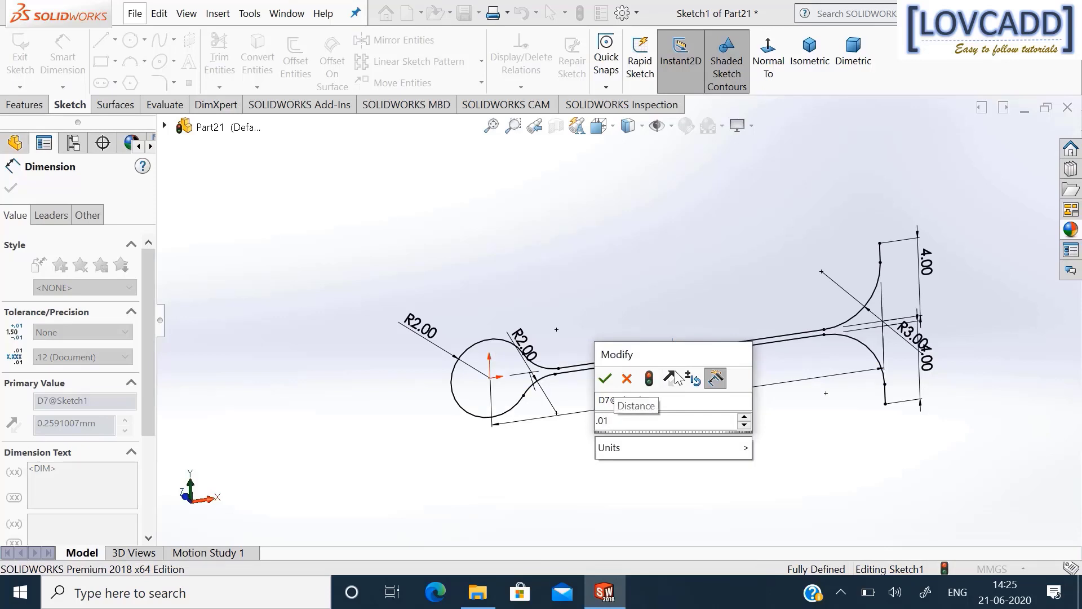
pyautogui.press('Return')
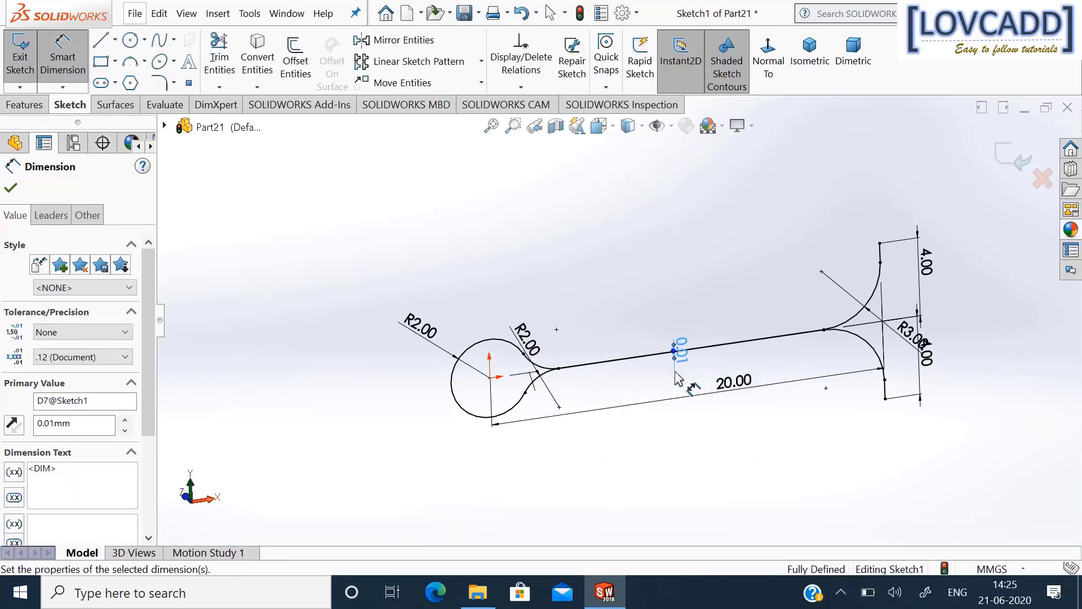
pyautogui.click(10, 188)
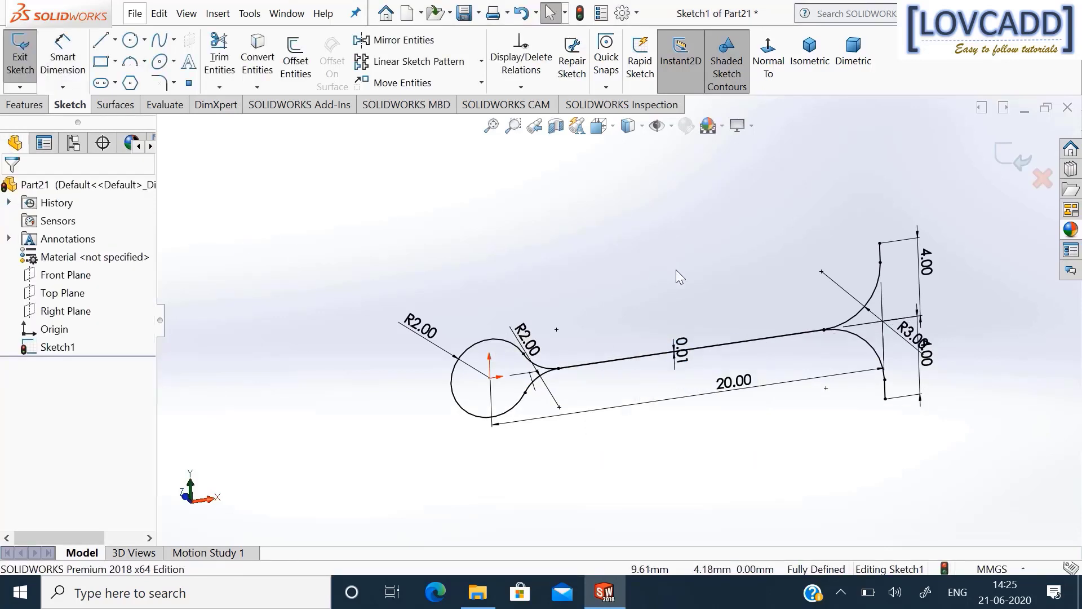
pyautogui.moveTo(676, 271)
pyautogui.mouseDown(button='middle')
pyautogui.moveTo(686, 310)
pyautogui.moveTo(694, 304)
pyautogui.mouseUp(button='middle')
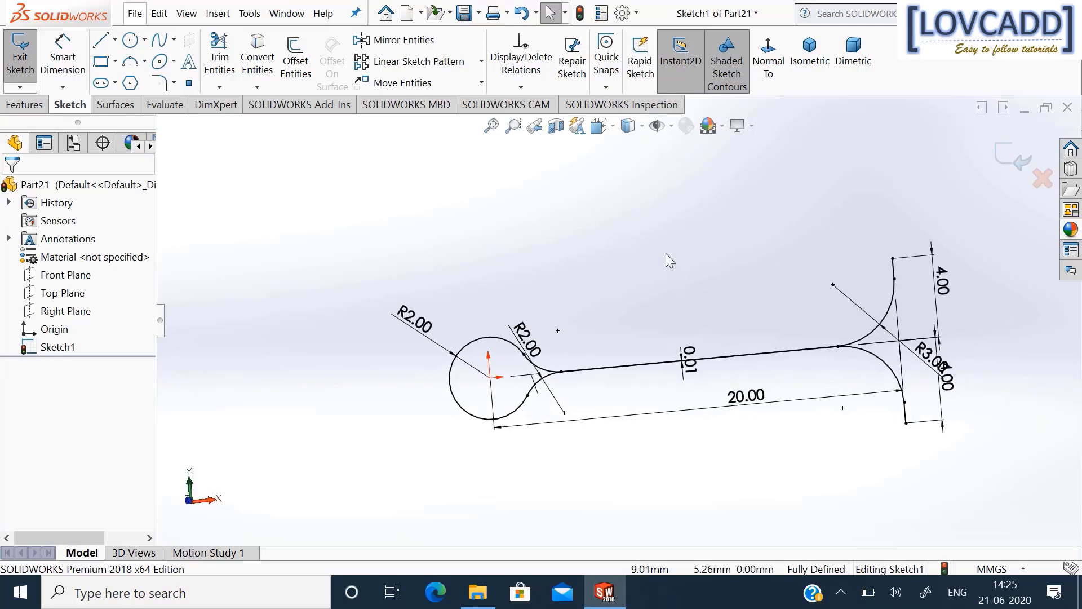
pyautogui.click(1013, 159)
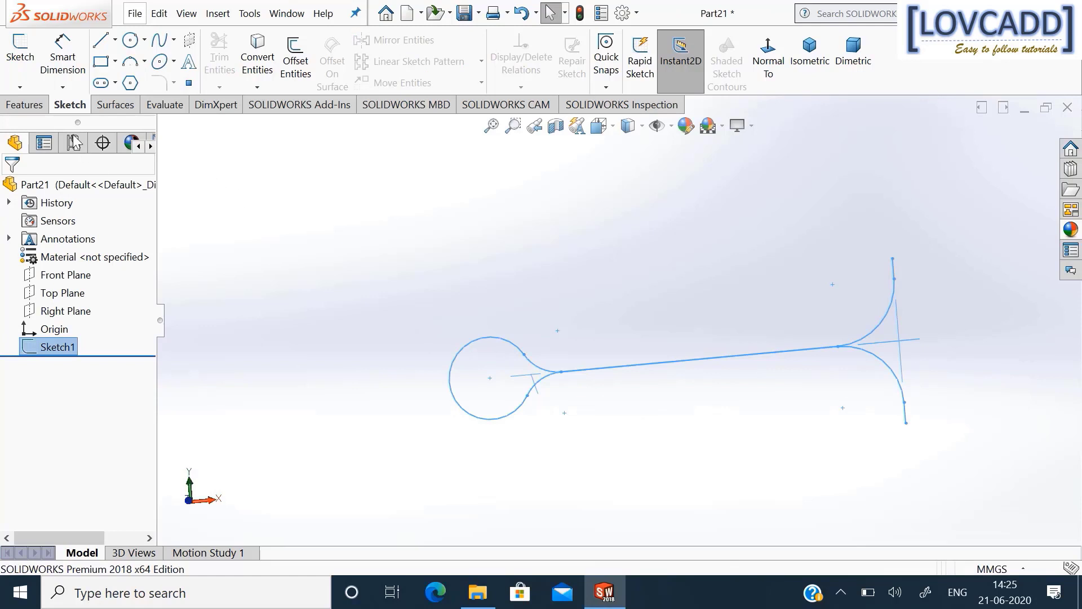
# Create a reference plane through the upper vertical line's free endpoint, perpendicular to that line.
pyautogui.click(25, 105)
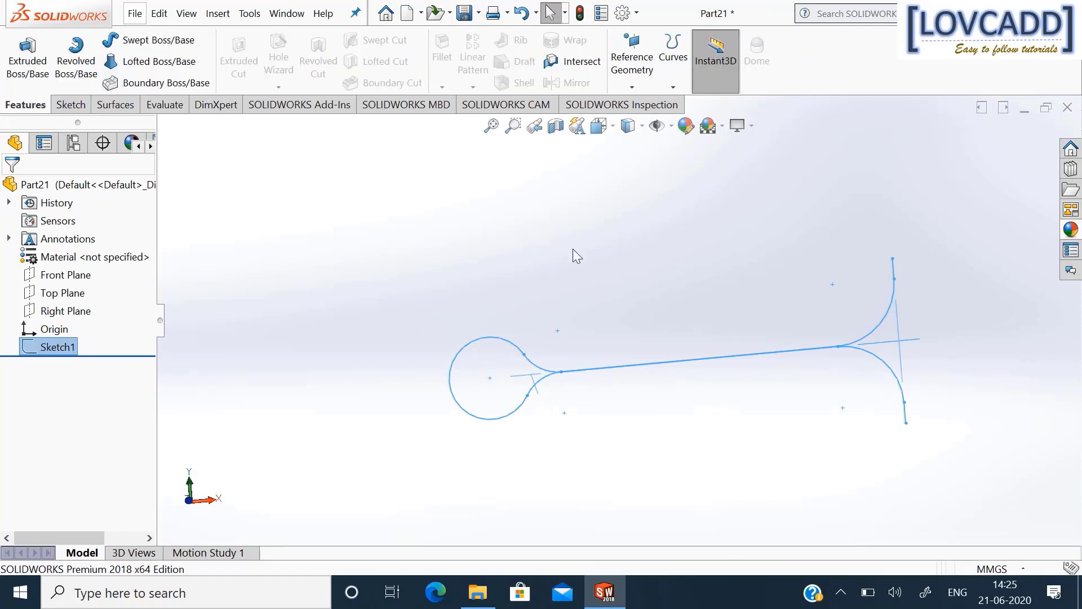
pyautogui.click(633, 88)
pyautogui.click(649, 104)
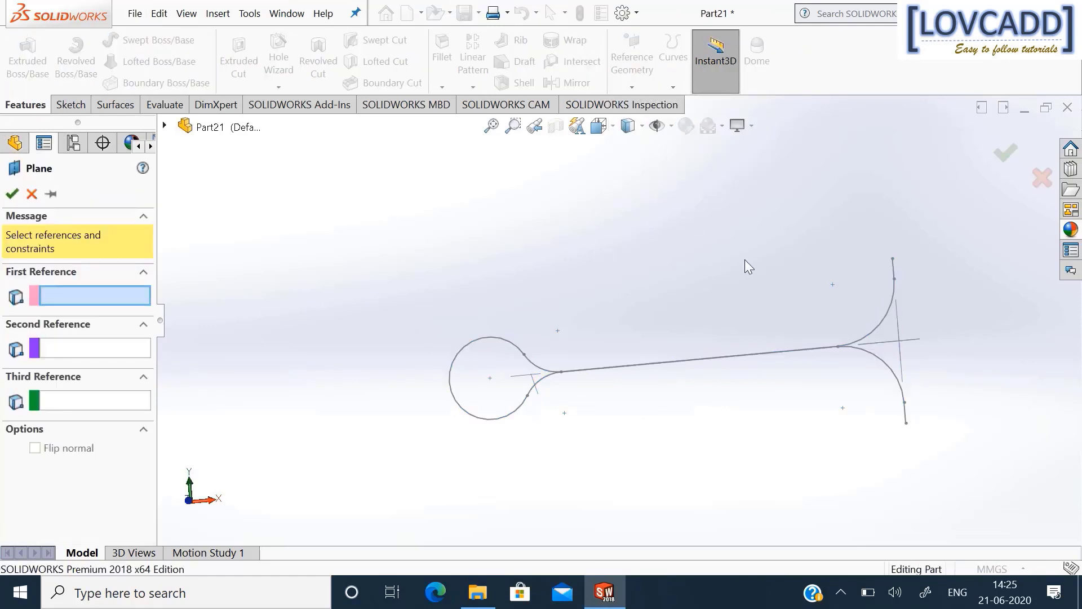
pyautogui.click(890, 258)
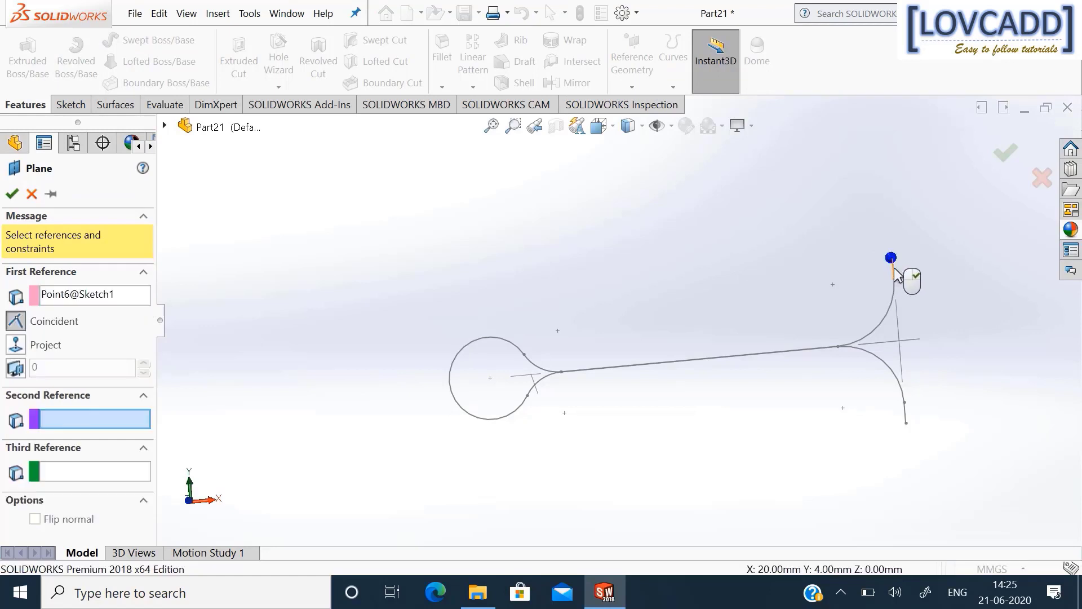
pyautogui.click(895, 269)
pyautogui.moveTo(944, 248); pyautogui.dragTo(945, 333, button='middle')
pyautogui.click(1004, 154)
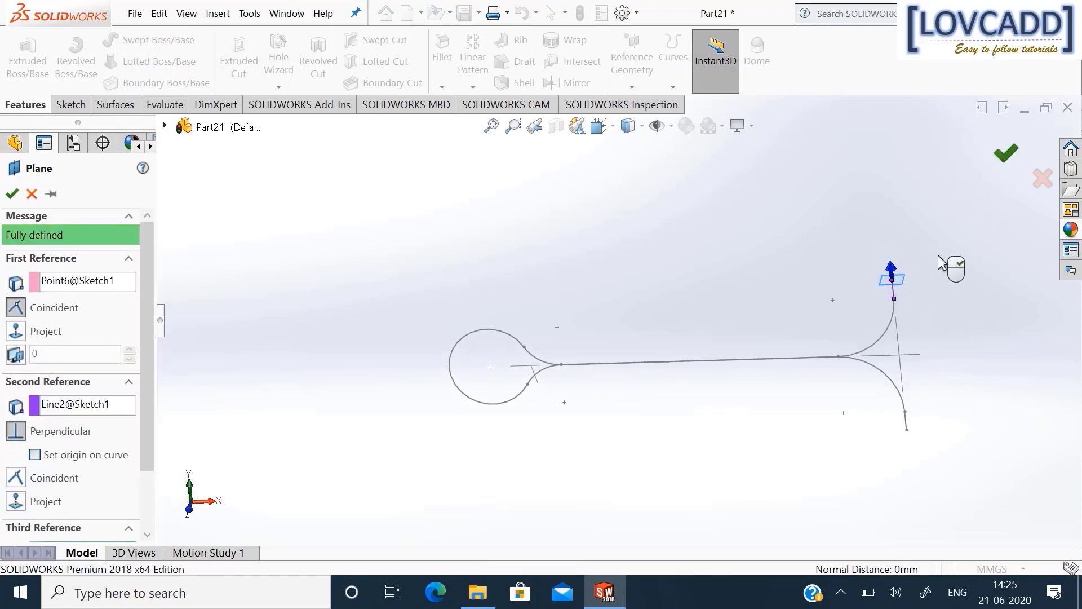
# Start a sketch on the new reference plane and view it face-on.
pyautogui.scroll(1, 931, 270)
pyautogui.scroll(-2, 930, 262)
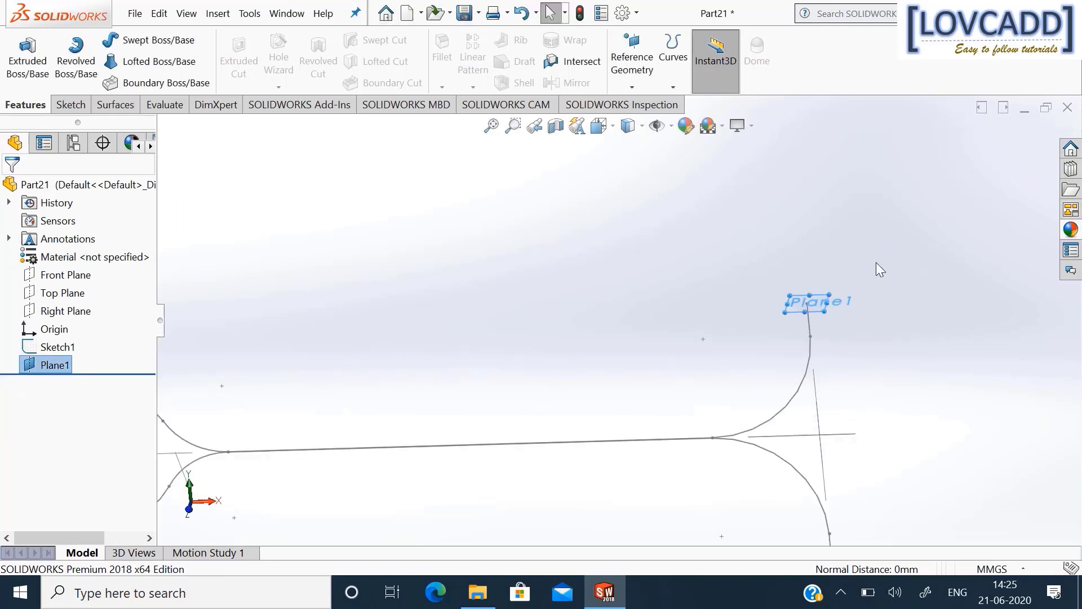
pyautogui.scroll(-1, 856, 259)
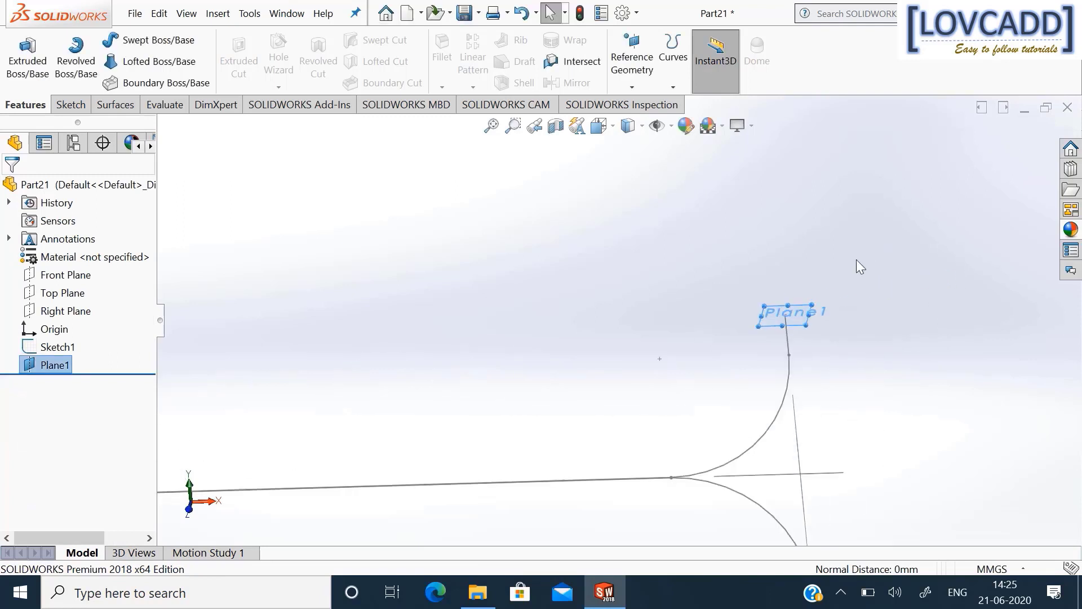
pyautogui.rightClick(797, 321)
pyautogui.click(833, 299)
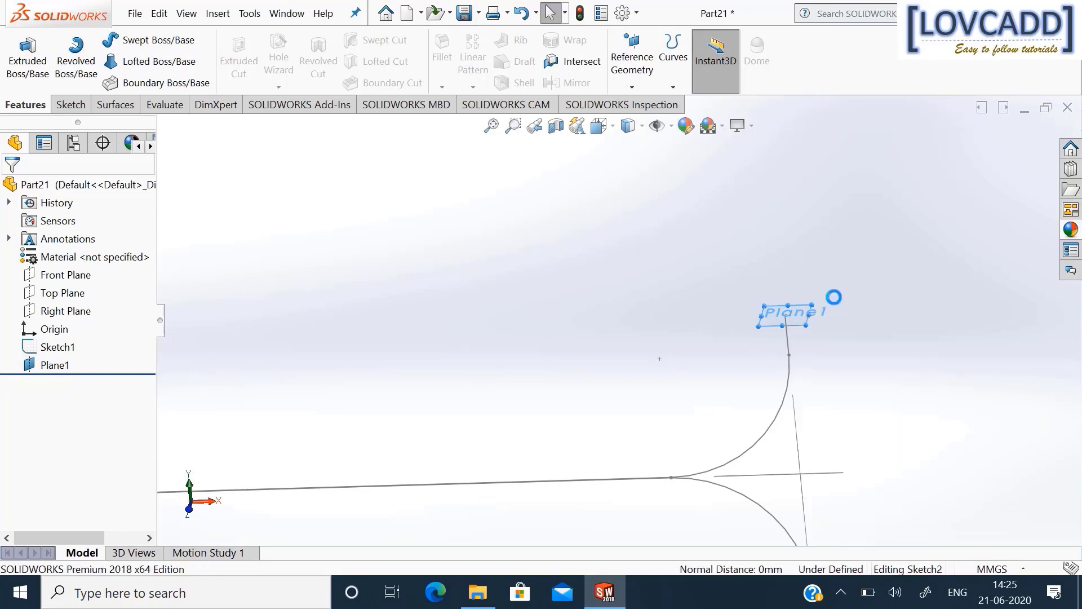
pyautogui.click(768, 62)
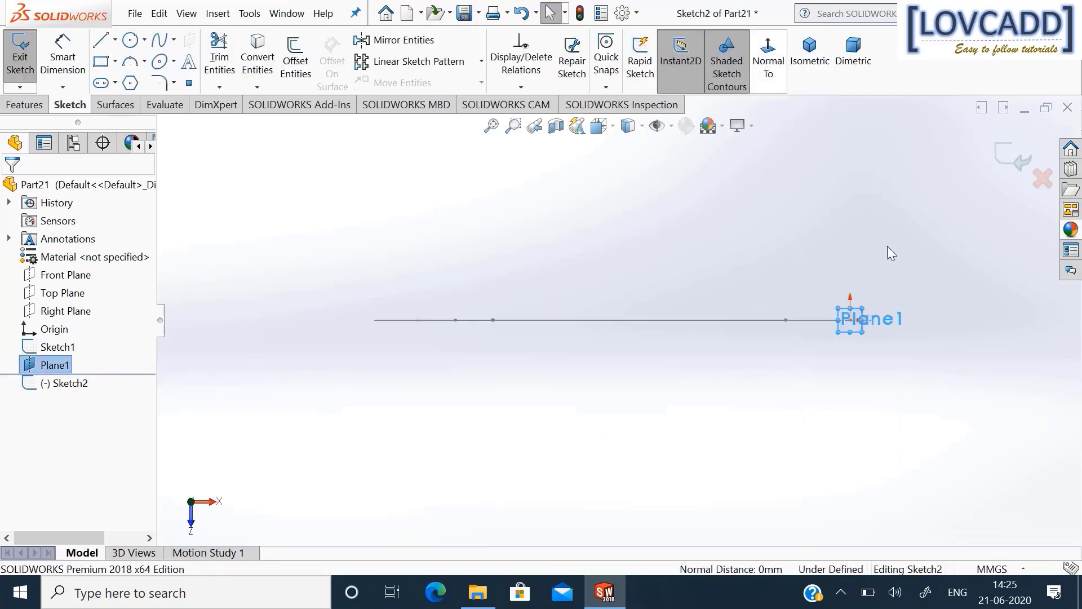
pyautogui.click(856, 265)
pyautogui.scroll(-2, 856, 266)
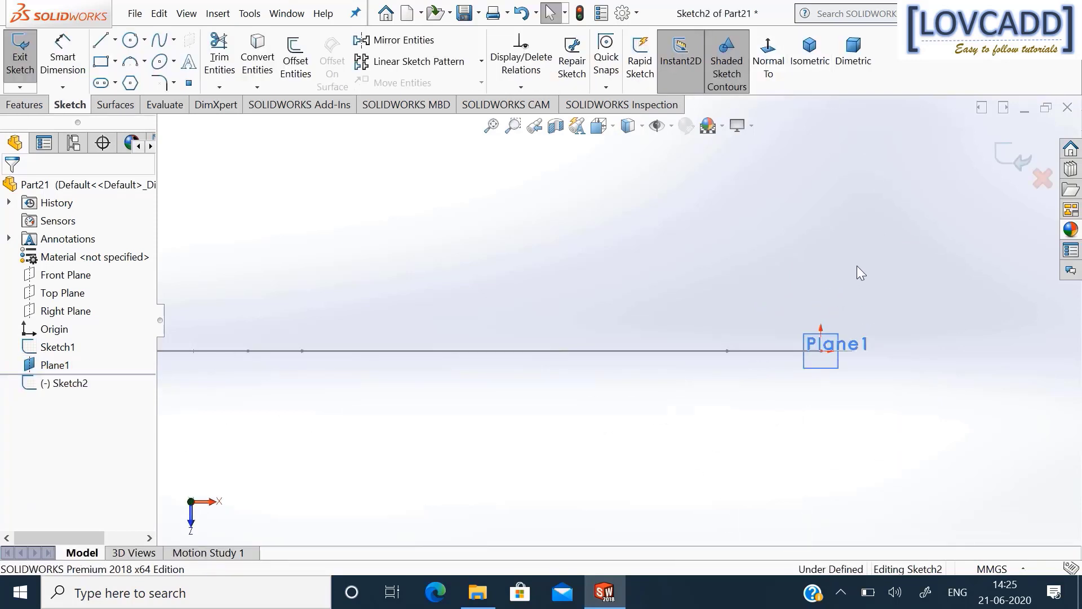
pyautogui.scroll(-2, 829, 365)
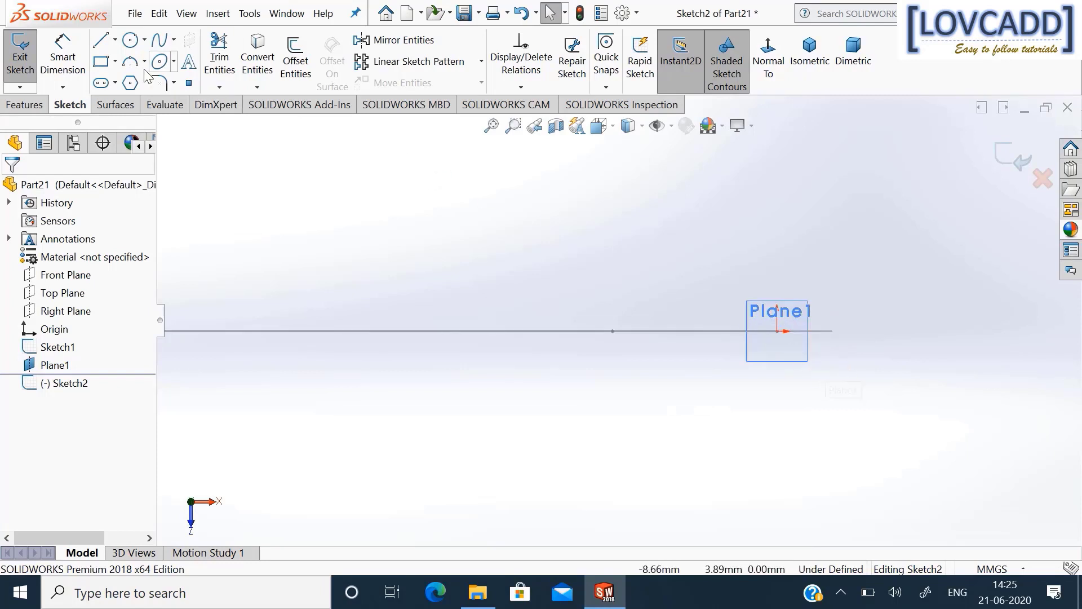
# Sketch a circle centred on the origin and set its diameter to 3 mm.
pyautogui.click(131, 43)
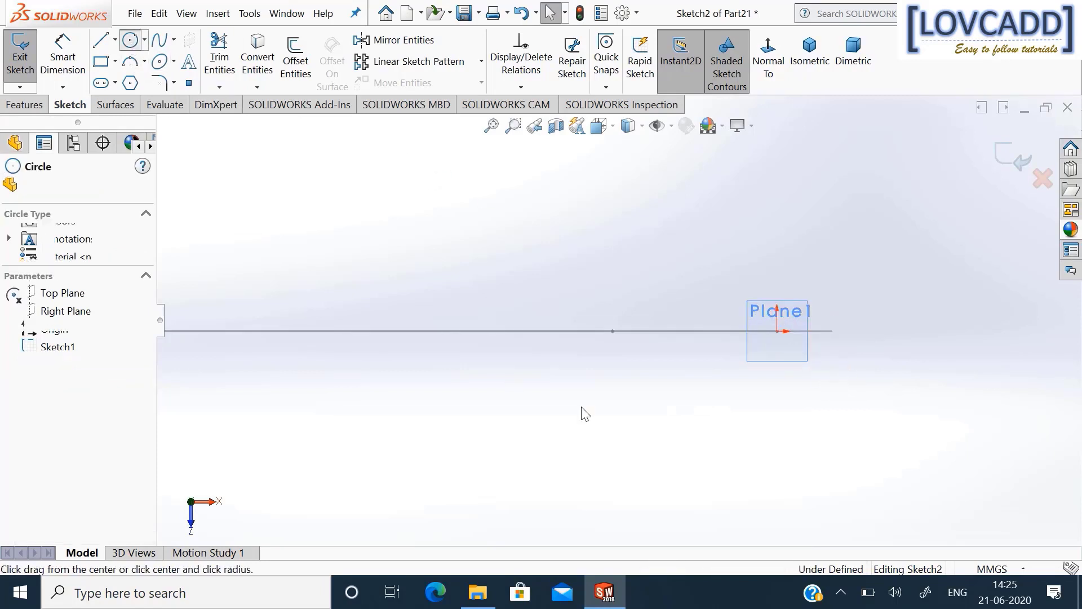
pyautogui.click(777, 332)
pyautogui.click(806, 394)
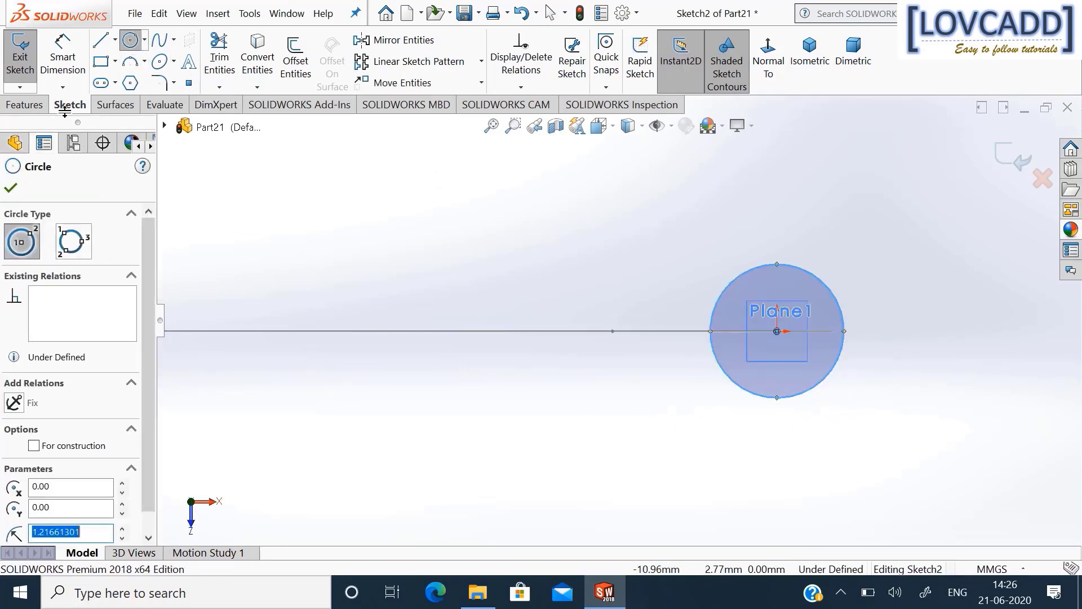
pyautogui.click(72, 58)
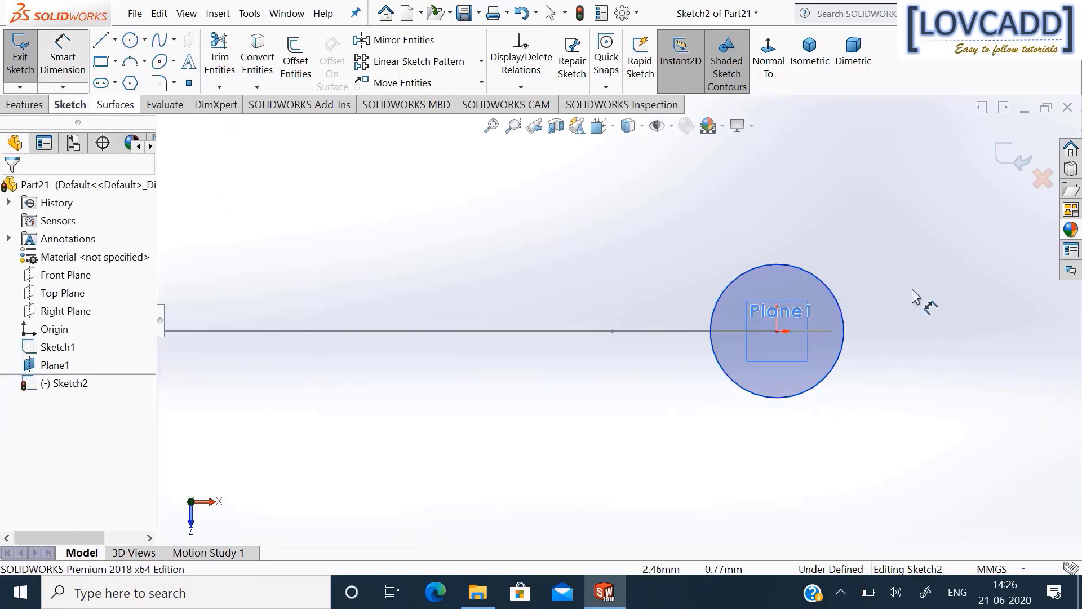
pyautogui.click(839, 305)
pyautogui.click(873, 273)
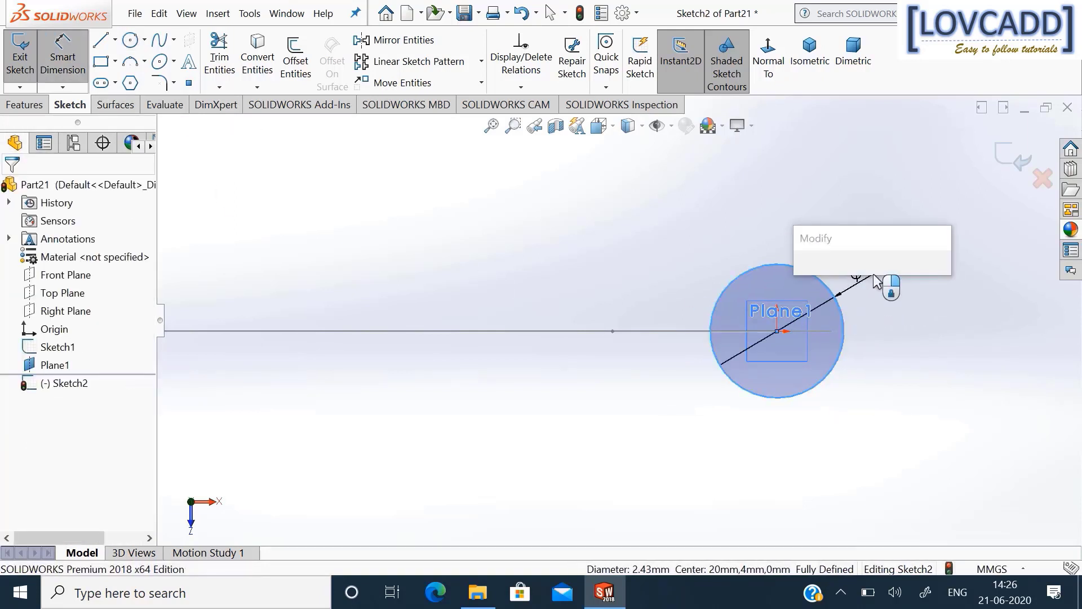
pyautogui.press('Return')
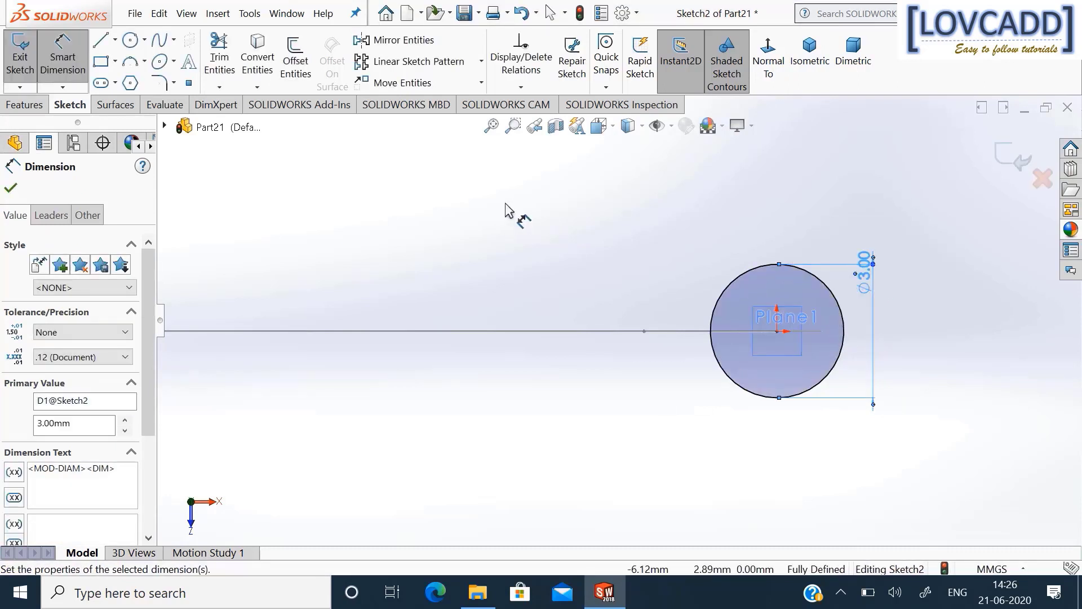
# Draw a vertical line across the circle from its top quadrant point to its bottom quadrant point.
pyautogui.click(101, 40)
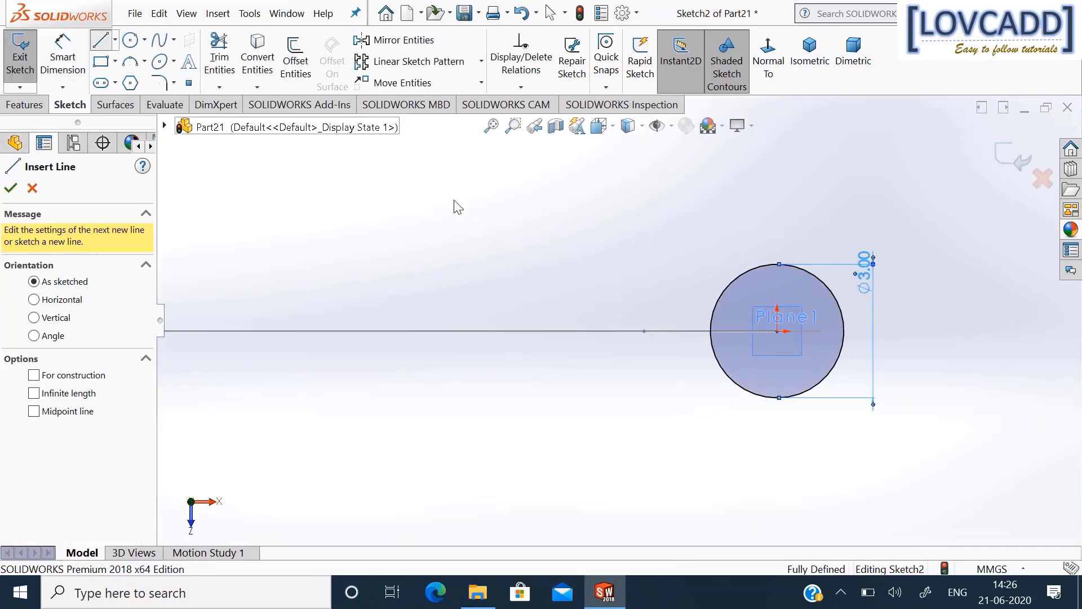
pyautogui.click(777, 264)
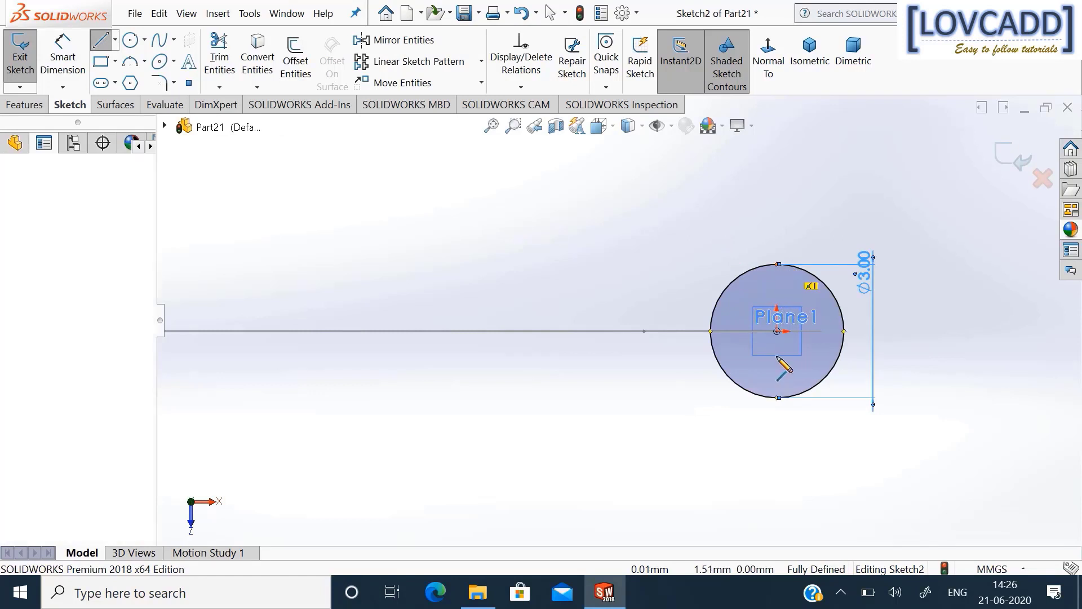
pyautogui.click(777, 397)
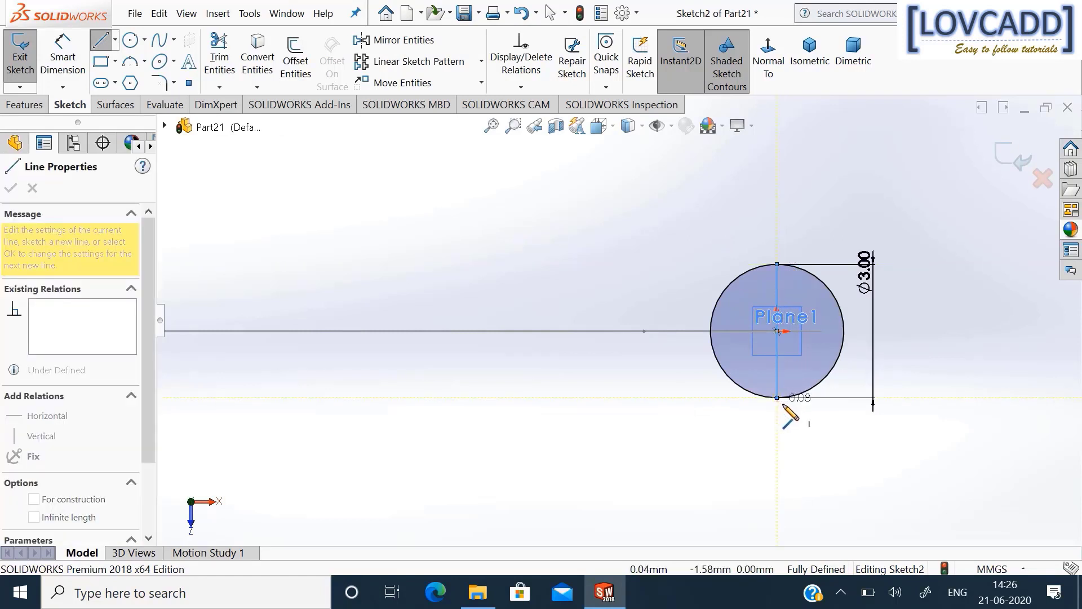
pyautogui.rightClick(784, 426)
pyautogui.click(818, 411)
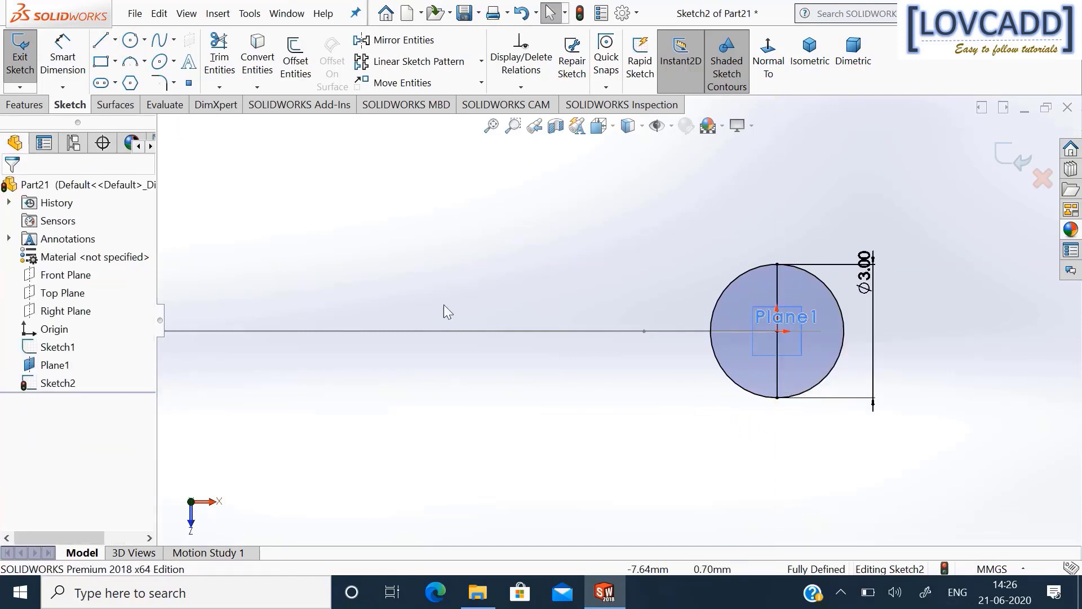
# Trim away the right half of the circle to leave a closed semicircle on the left of the vertical line.
pyautogui.click(219, 60)
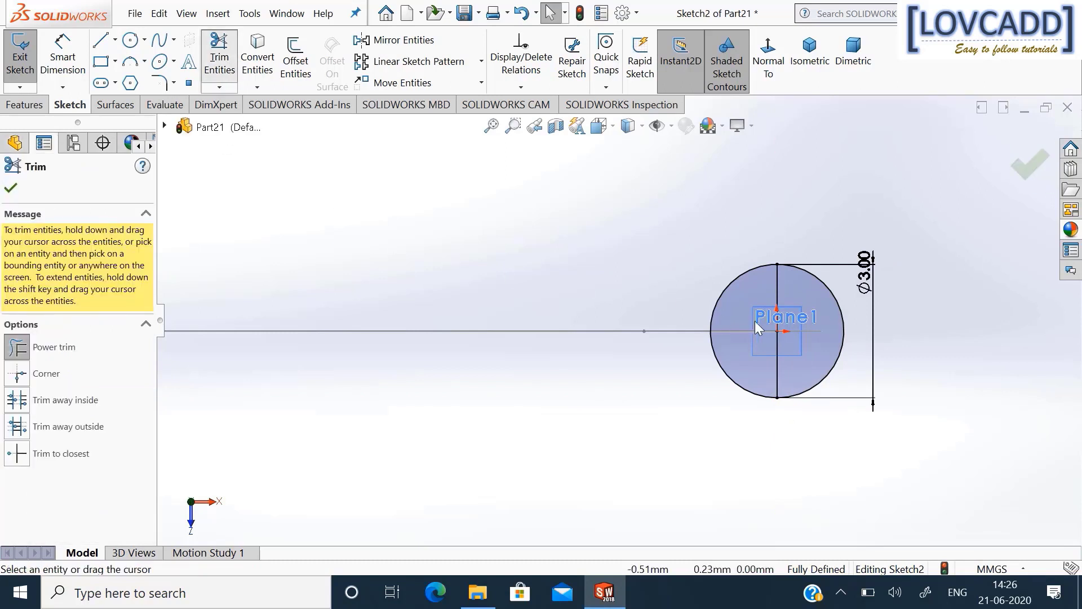
pyautogui.moveTo(835, 296); pyautogui.dragTo(840, 295)
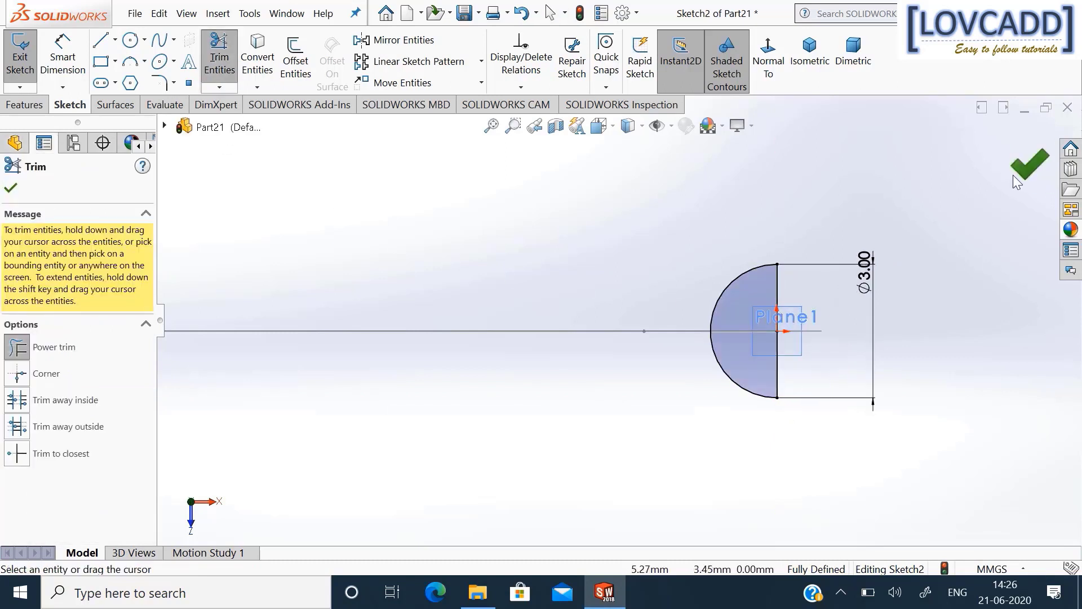
pyautogui.click(1028, 164)
# Create a Swept Boss/Base with the semicircle sketch as profile and the looped path sketch as path.
pyautogui.scroll(5, 940, 249)
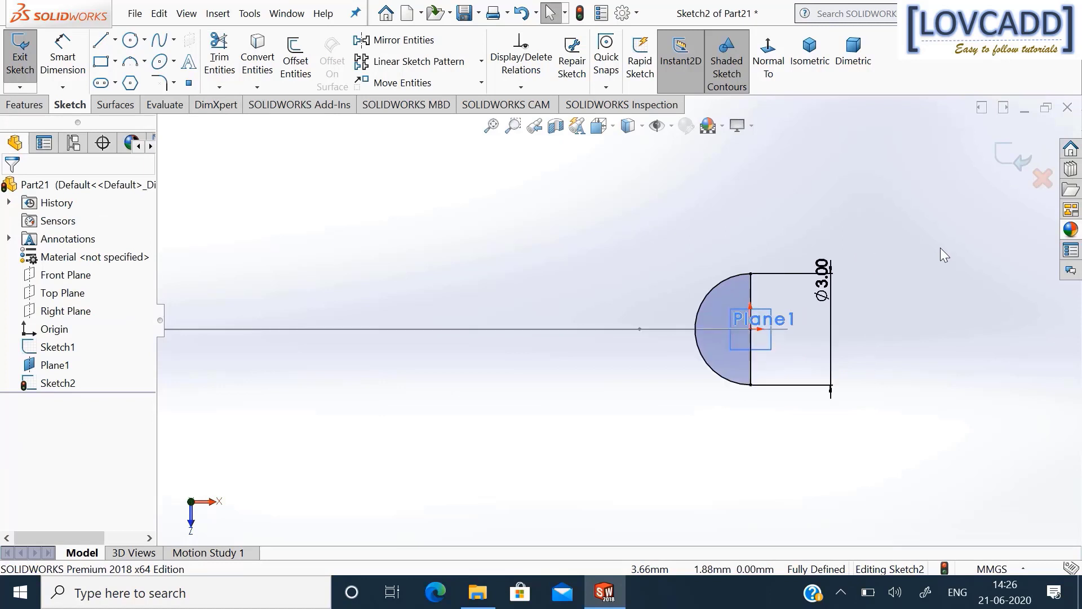
pyautogui.moveTo(834, 295)
pyautogui.mouseDown(button='middle')
pyautogui.moveTo(860, 398)
pyautogui.moveTo(848, 340)
pyautogui.mouseUp(button='middle')
pyautogui.click(25, 109)
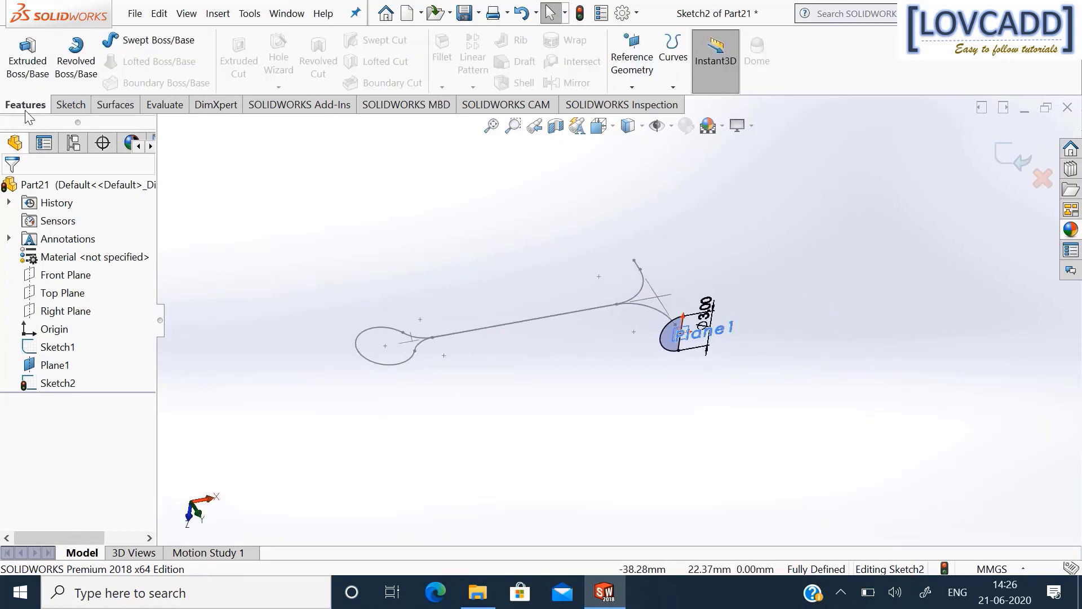
pyautogui.click(141, 47)
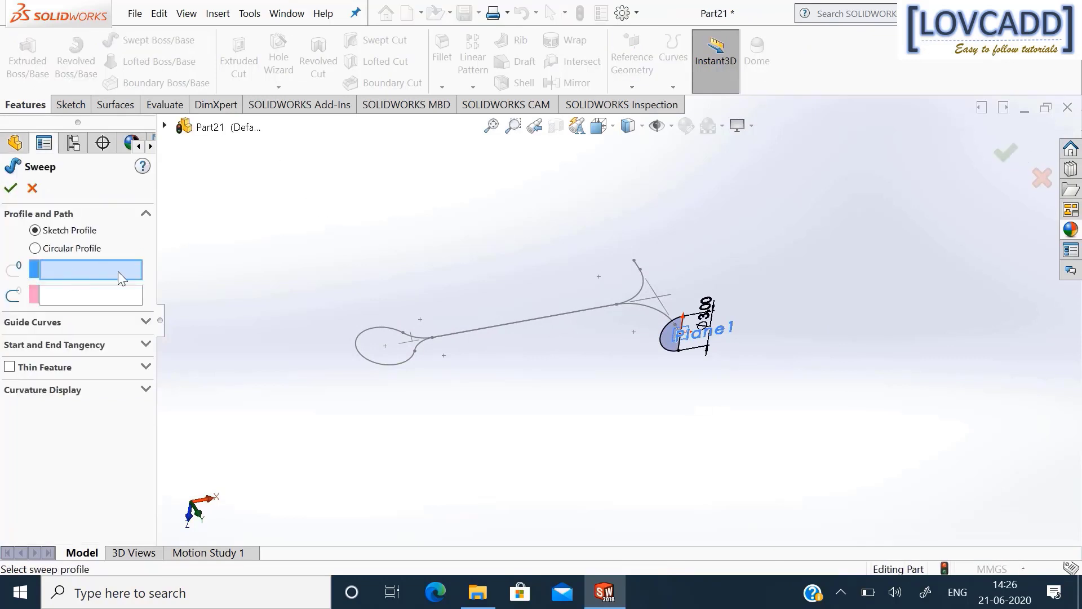
pyautogui.click(658, 338)
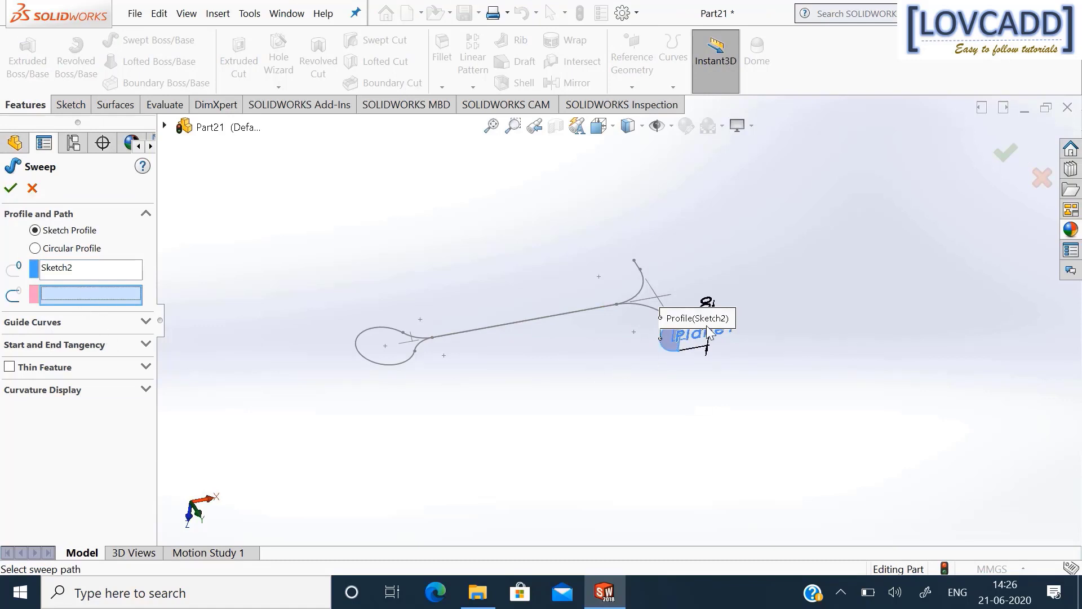
pyautogui.moveTo(710, 326)
pyautogui.mouseDown()
pyautogui.moveTo(604, 399)
pyautogui.moveTo(624, 474)
pyautogui.mouseUp()
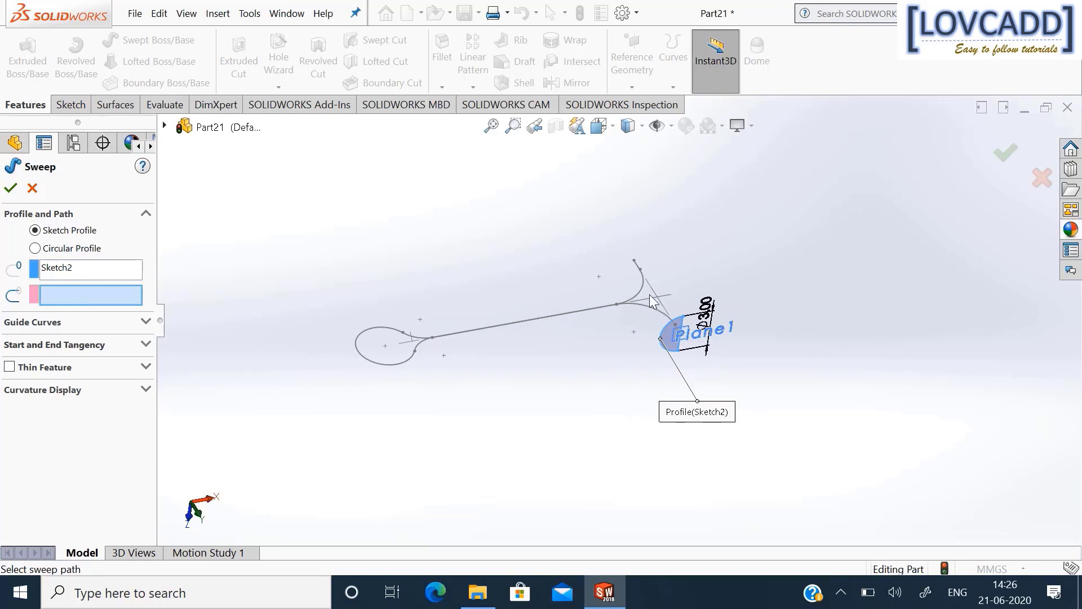
pyautogui.click(654, 317)
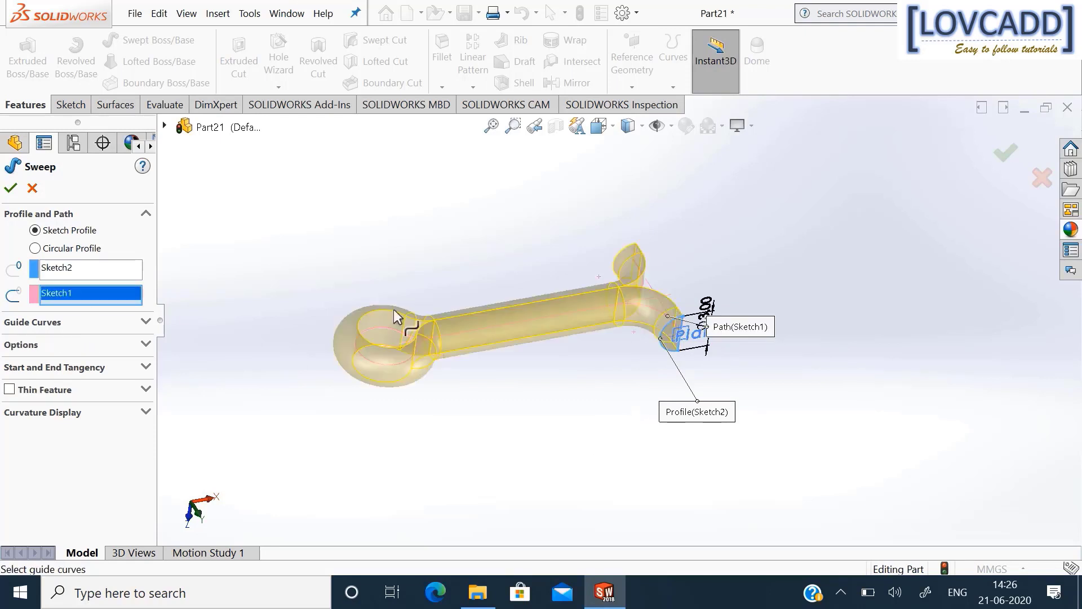
pyautogui.click(10, 190)
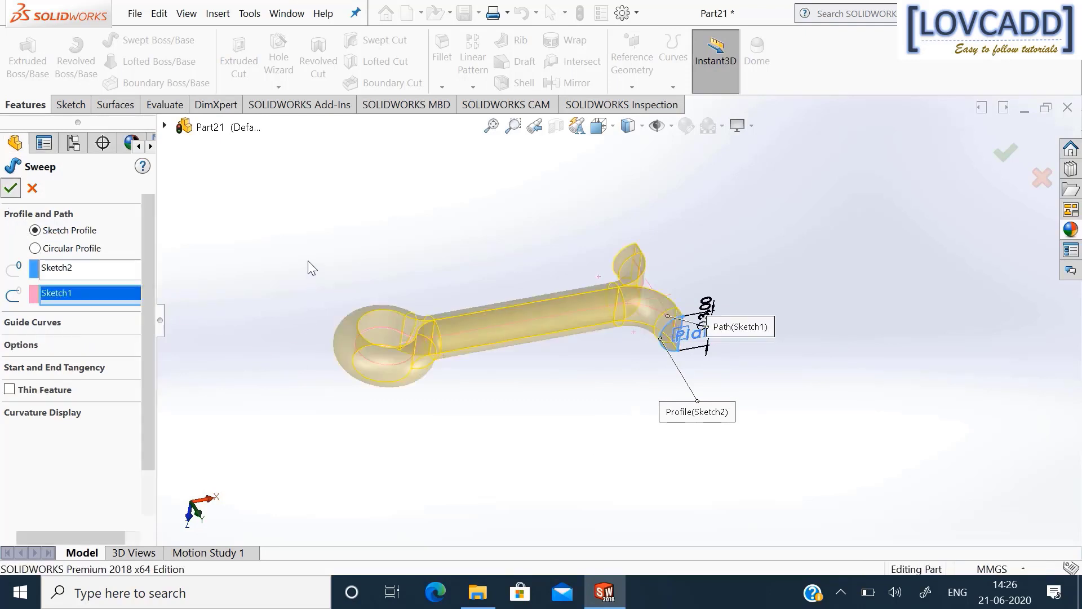
# Hide the reference plane Plane1 and show the swept part in isometric view.
pyautogui.moveTo(302, 282); pyautogui.dragTo(278, 270, button='middle')
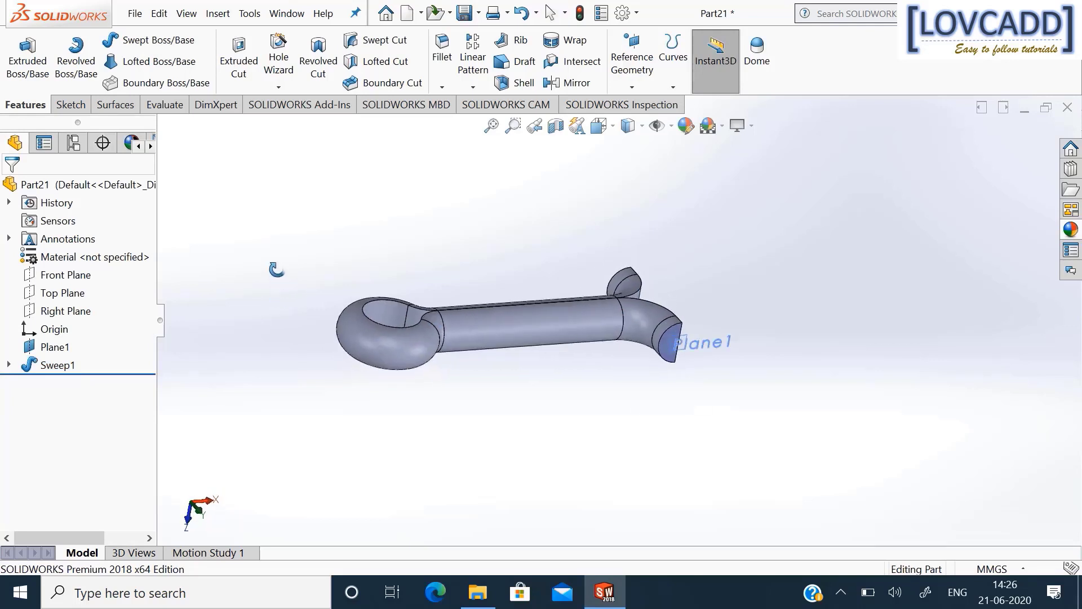
pyautogui.rightClick(55, 346)
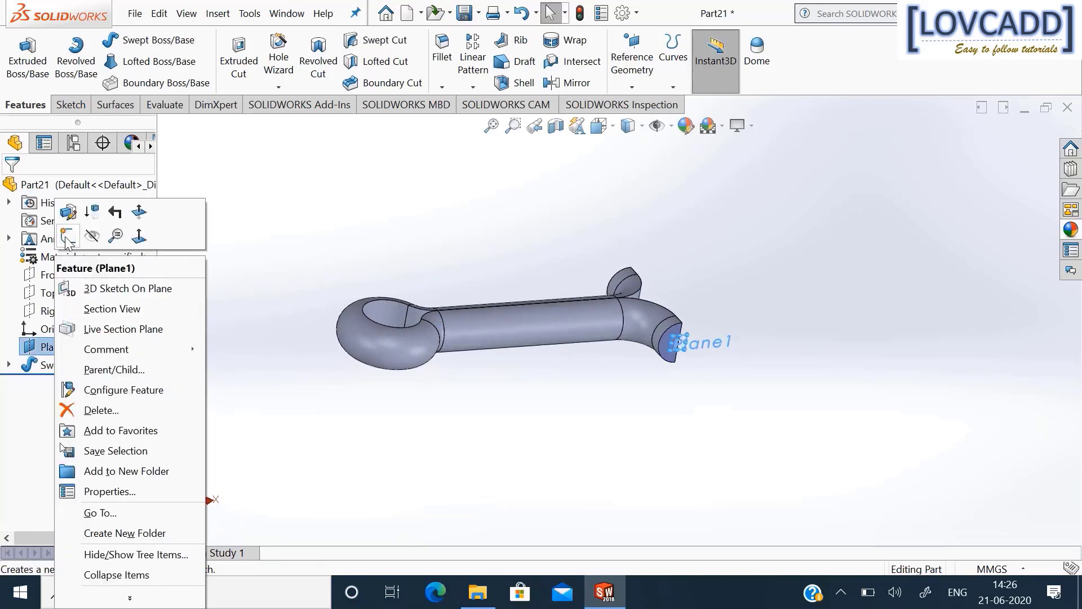
pyautogui.click(92, 237)
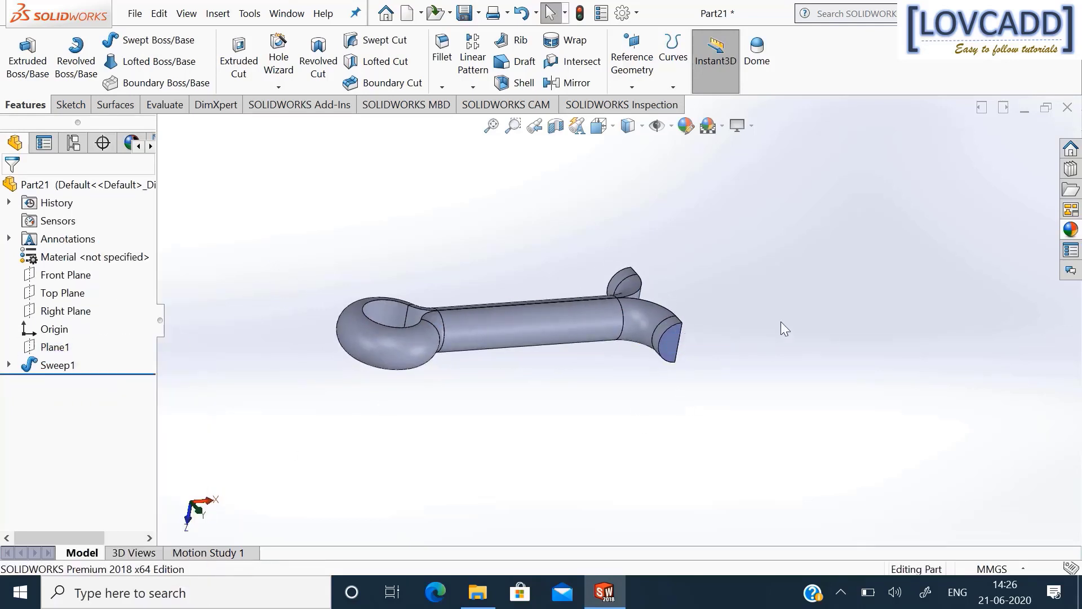
pyautogui.click(71, 104)
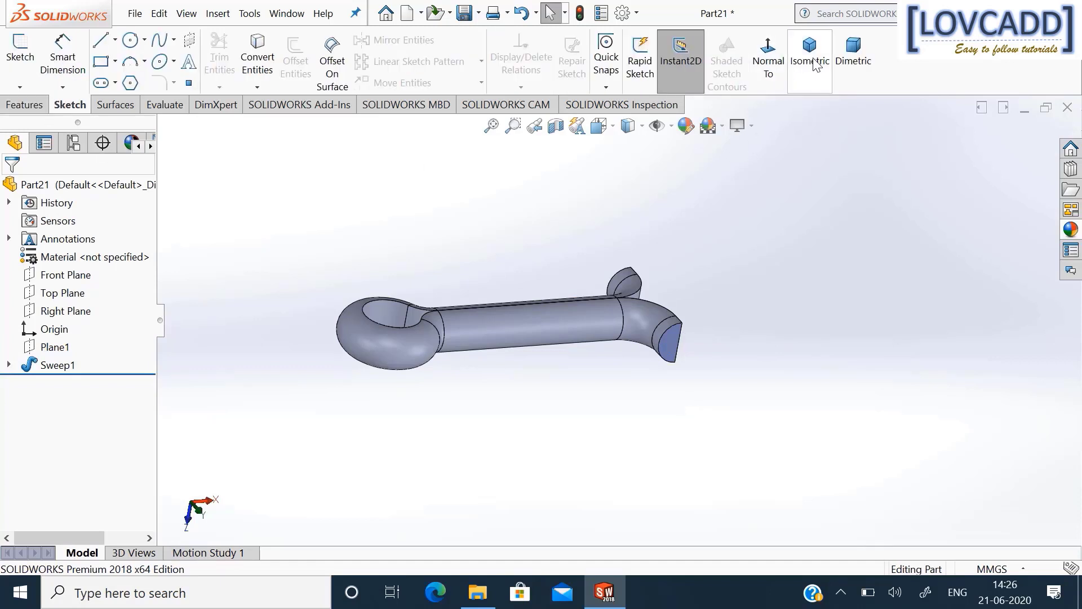
pyautogui.click(812, 63)
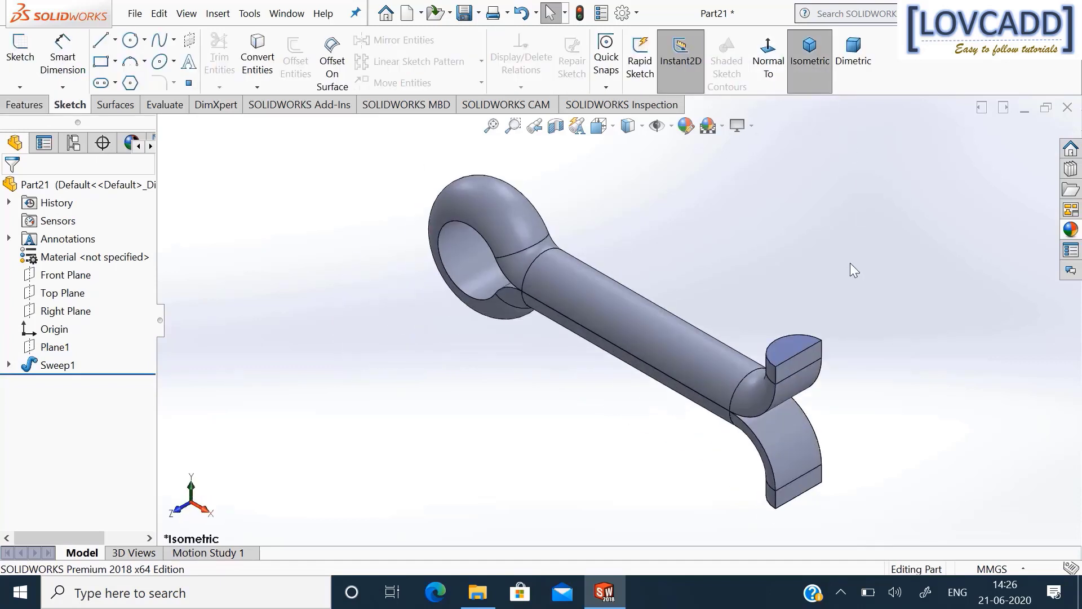
# Save the part as "split pin" in the folder with the other valve parts.
pyautogui.click(479, 14)
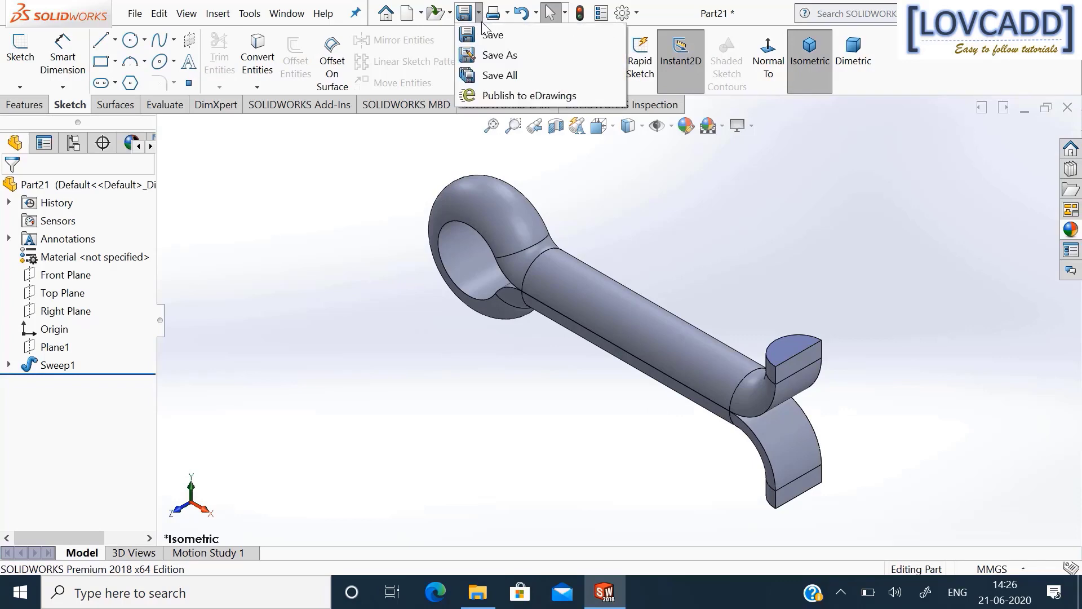
pyautogui.click(495, 55)
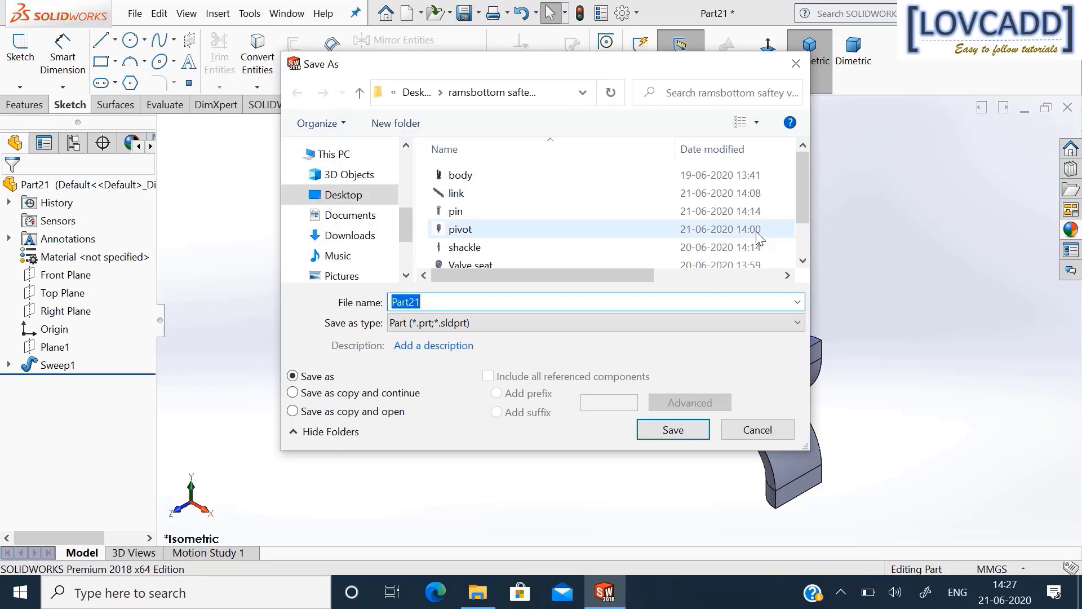
pyautogui.write('split pin')
pyautogui.click(678, 432)
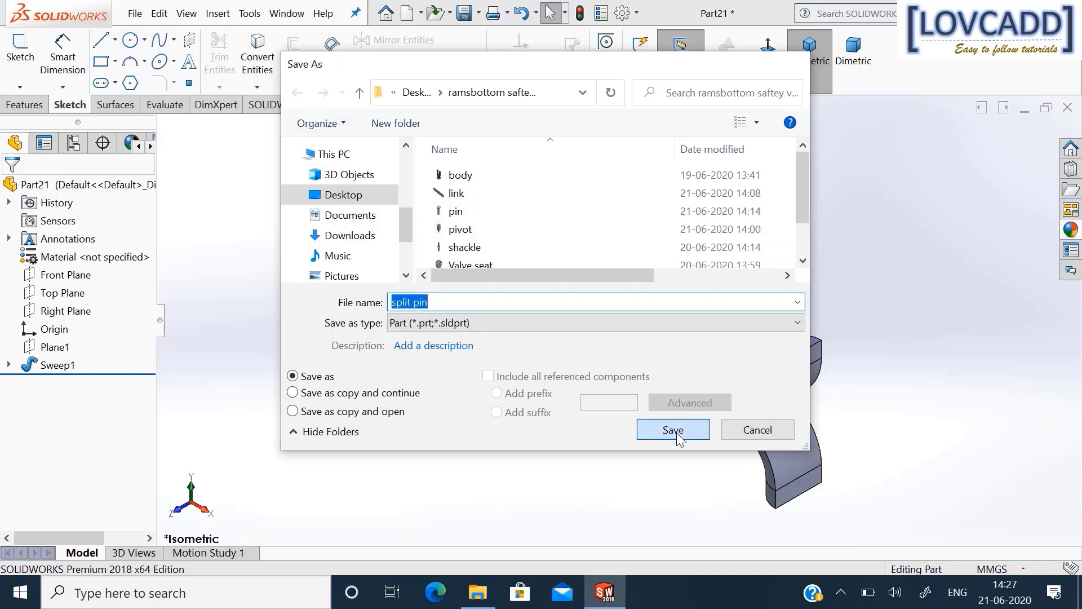
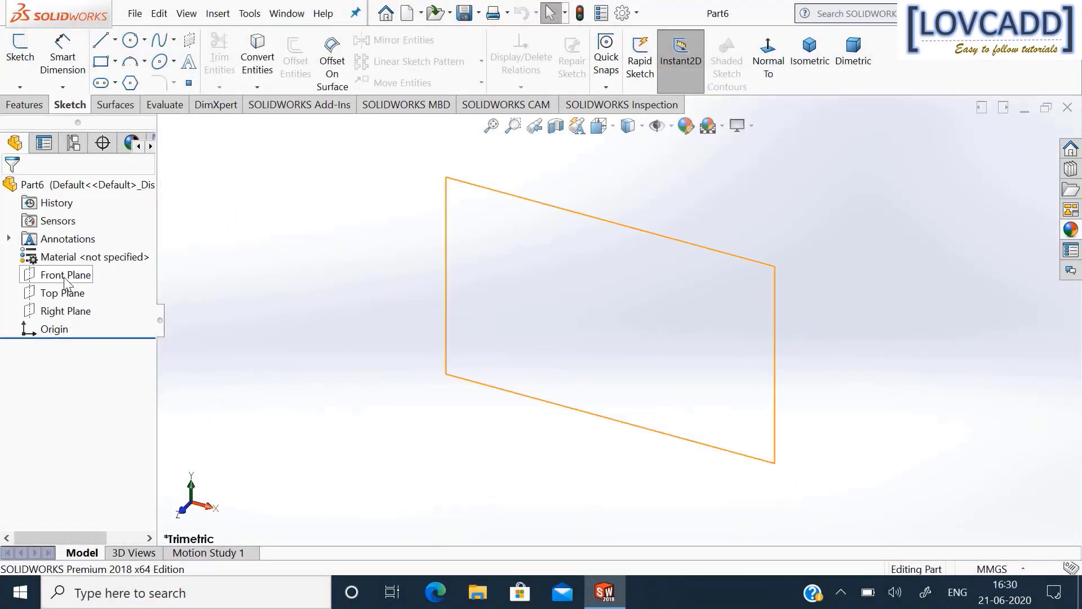
# On the new part's Front Plane, sketch a circle about 35 mm in diameter at the origin and one about 34 mm across, about 130 mm left.
pyautogui.click(65, 275)
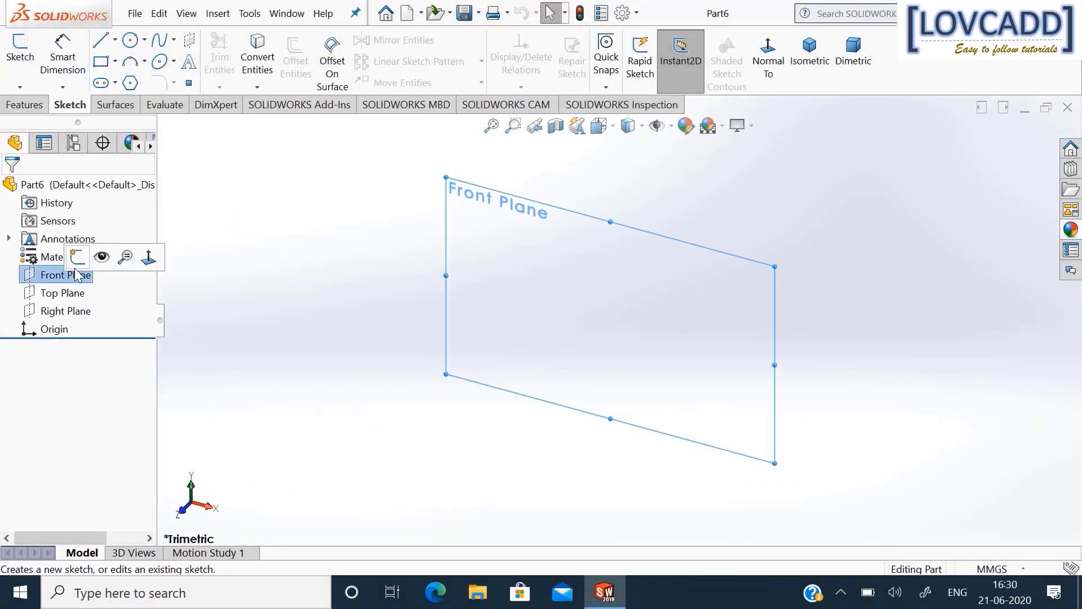
pyautogui.click(75, 252)
pyautogui.click(210, 339)
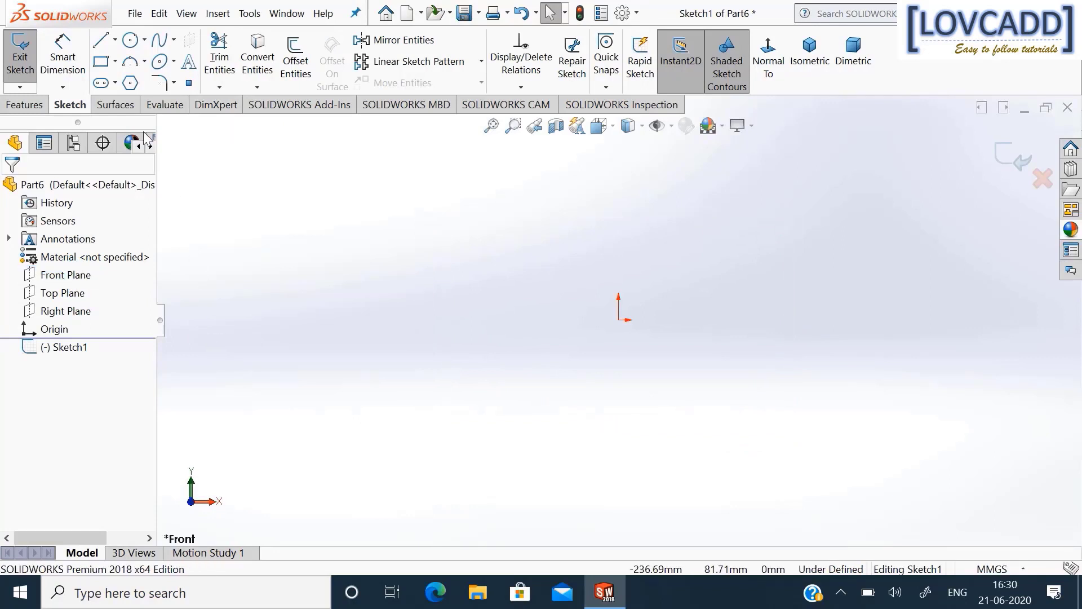
pyautogui.click(130, 40)
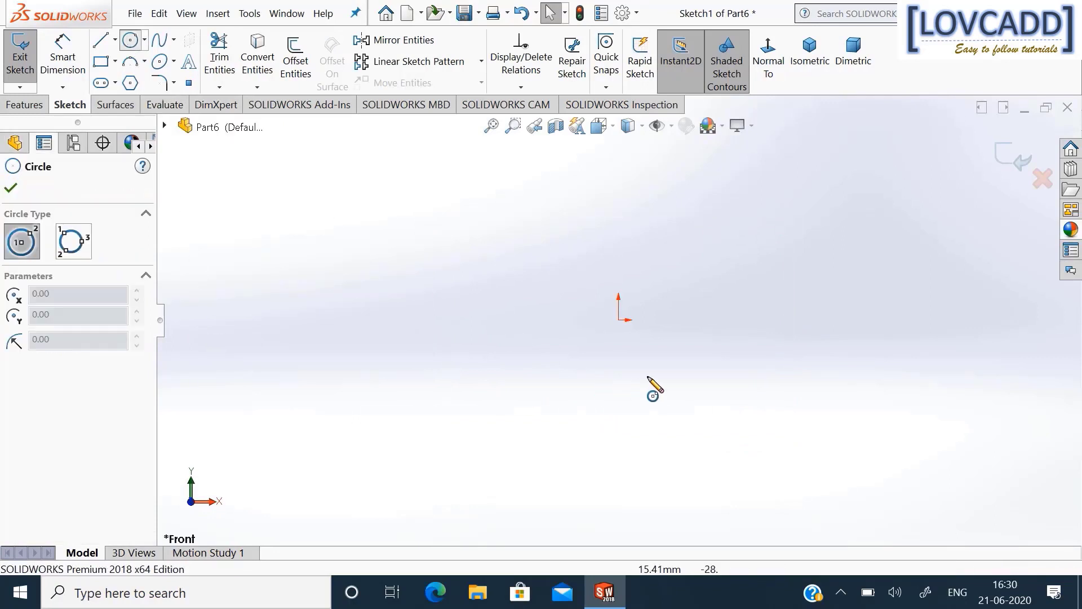
pyautogui.click(619, 320)
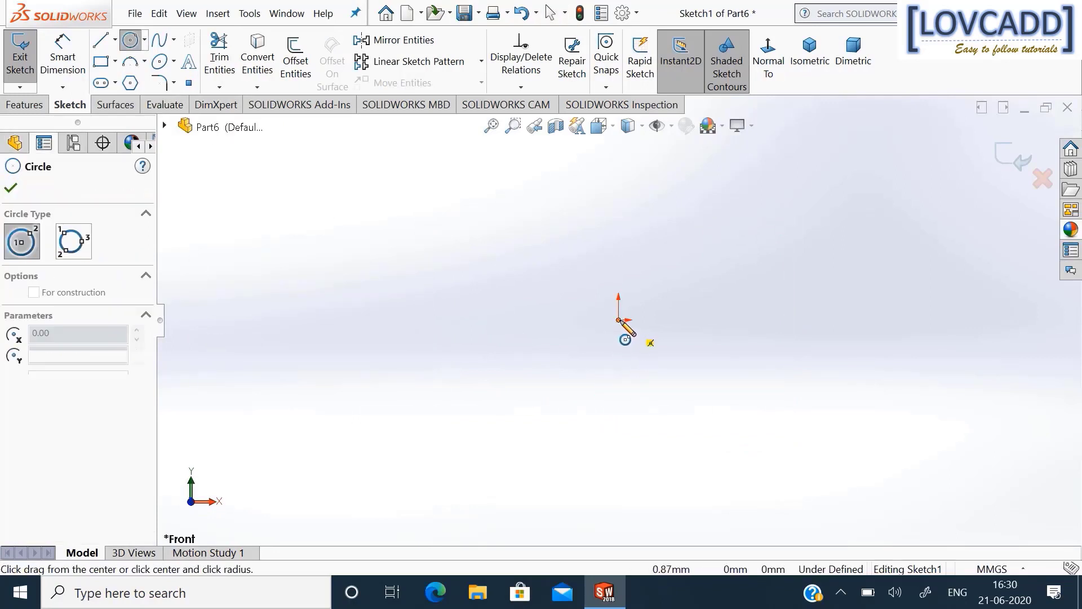
pyautogui.click(630, 354)
pyautogui.click(367, 320)
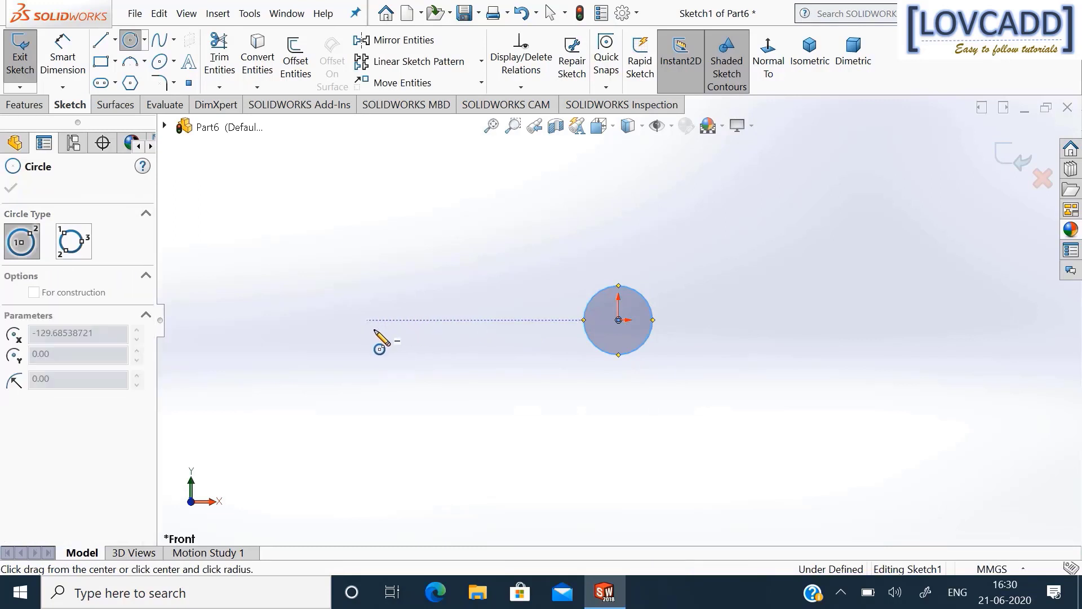
pyautogui.click(390, 345)
pyautogui.rightClick(395, 351)
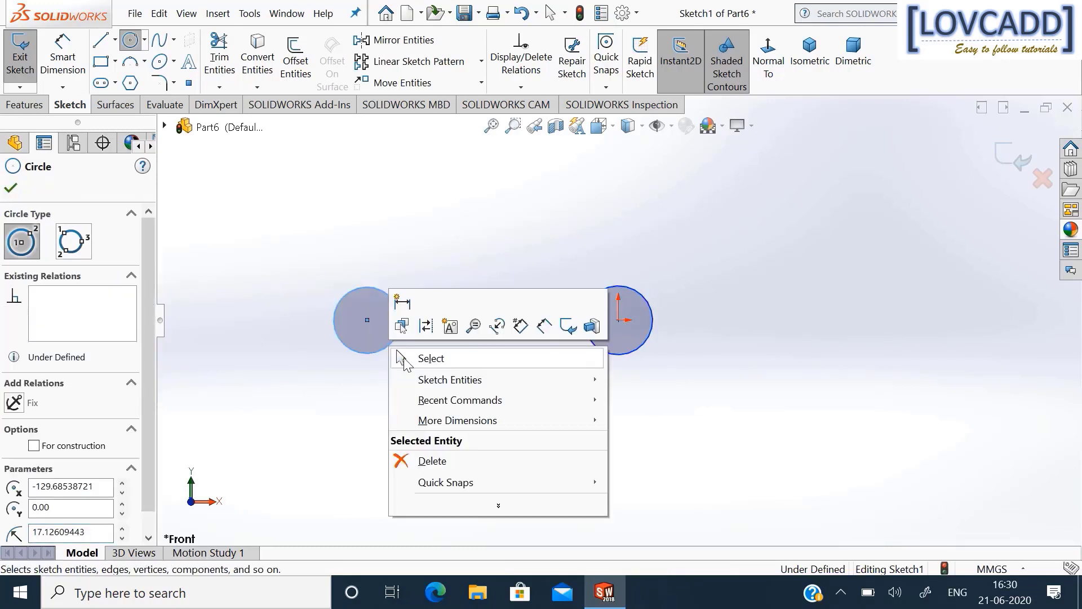
pyautogui.click(415, 358)
# Dimension the circle at the origin and the one to its left to 12 mm diameter each.
pyautogui.click(62, 59)
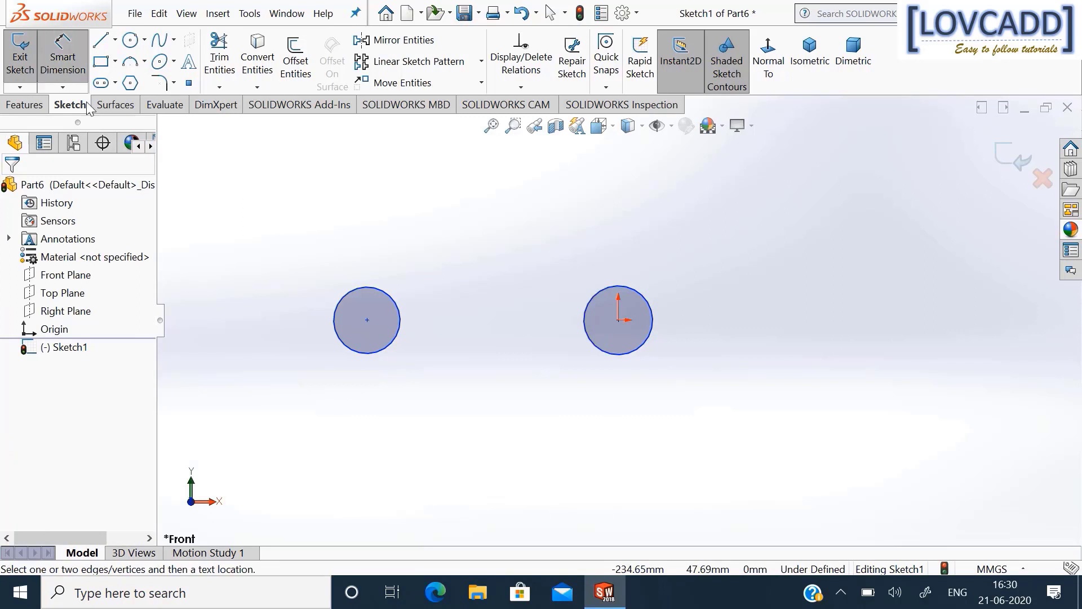
pyautogui.click(650, 305)
pyautogui.click(714, 236)
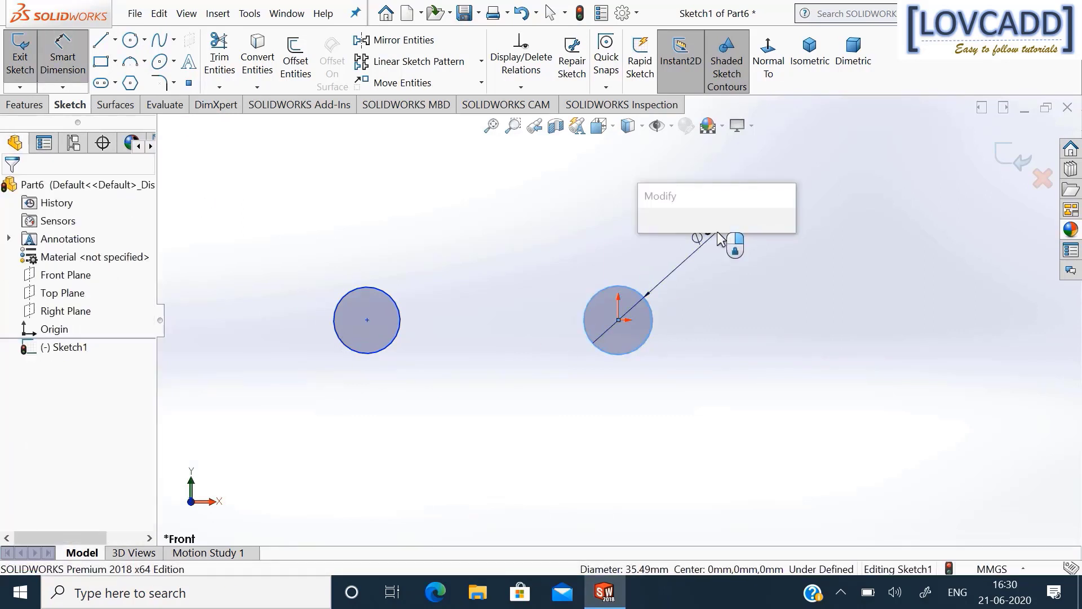
pyautogui.write('12')
pyautogui.press('Return')
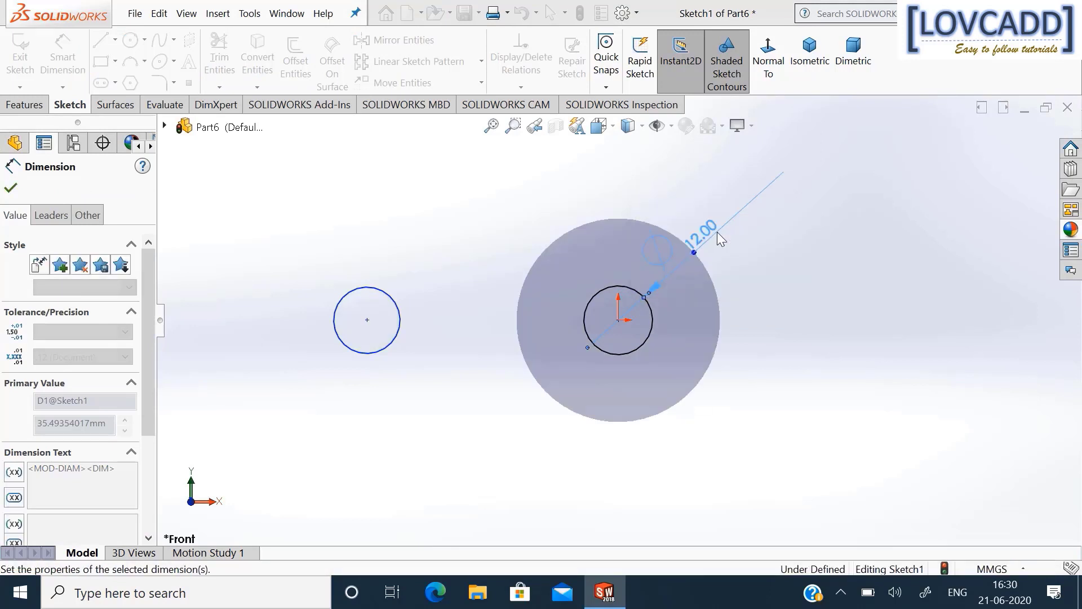
pyautogui.click(386, 290)
pyautogui.click(415, 213)
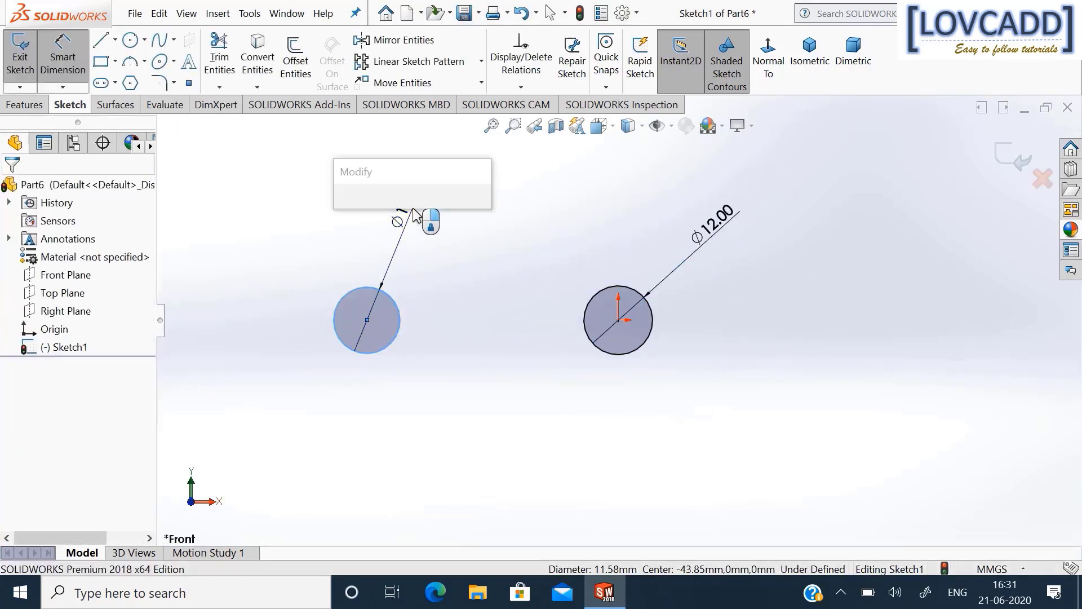
pyautogui.write('12')
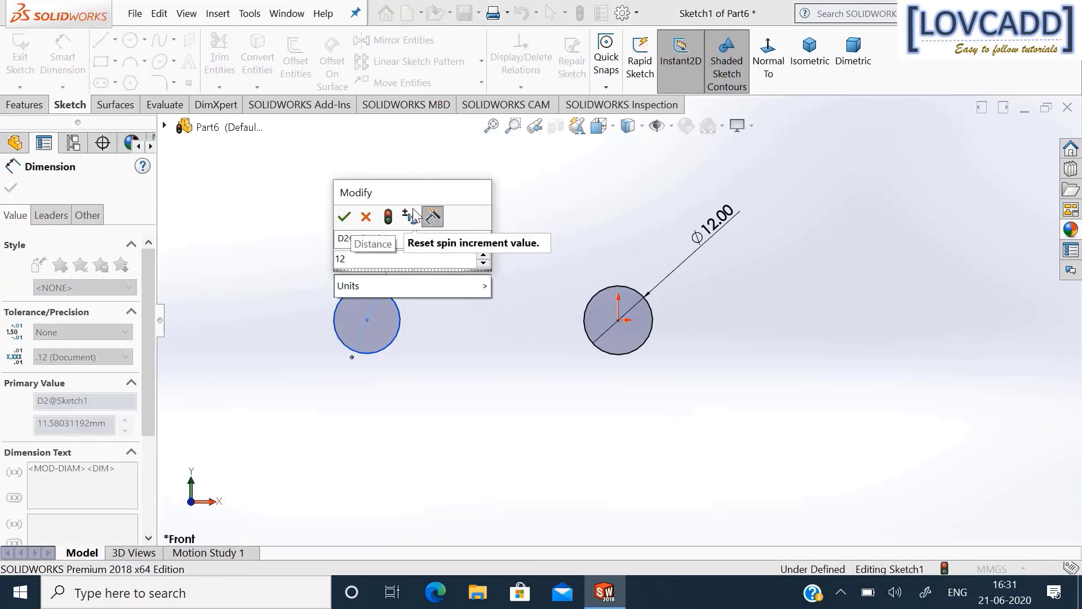
pyautogui.press('Return')
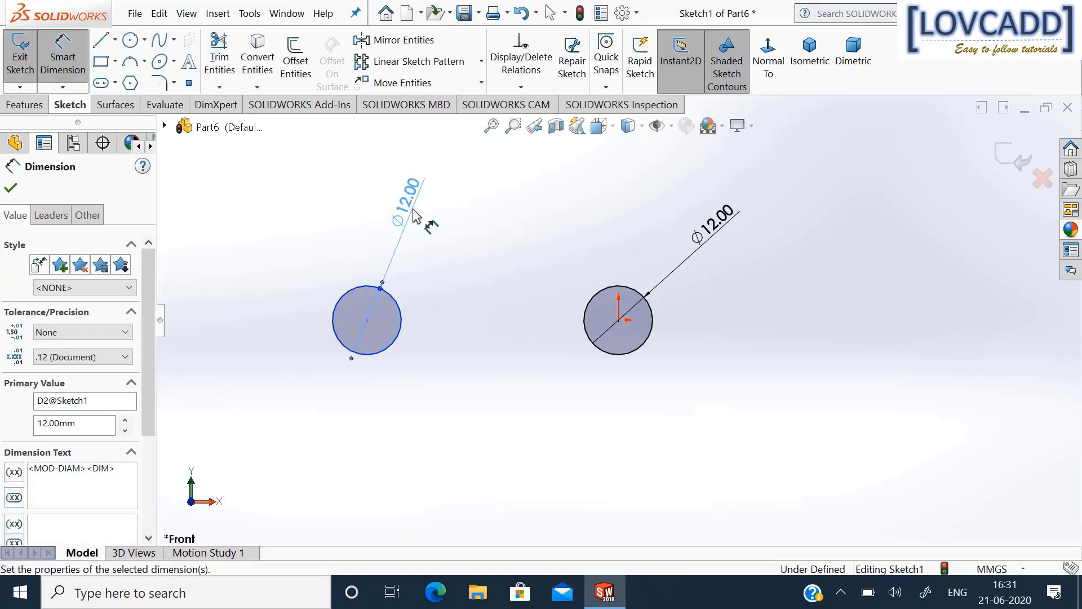
# Dimension the horizontal distance between the two circle centres to 100 mm.
pyautogui.click(368, 320)
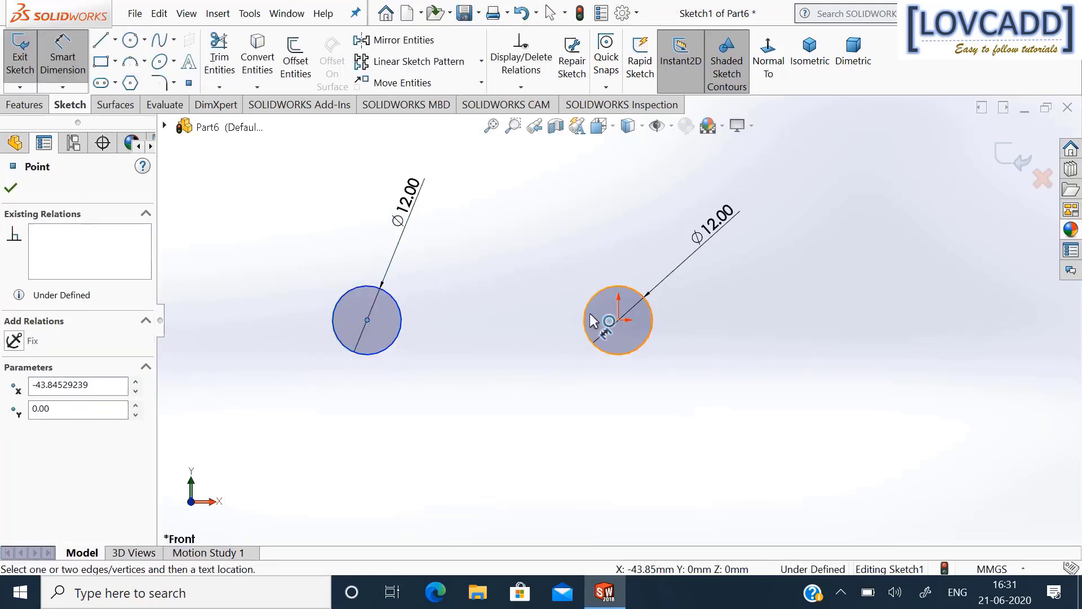
pyautogui.click(619, 320)
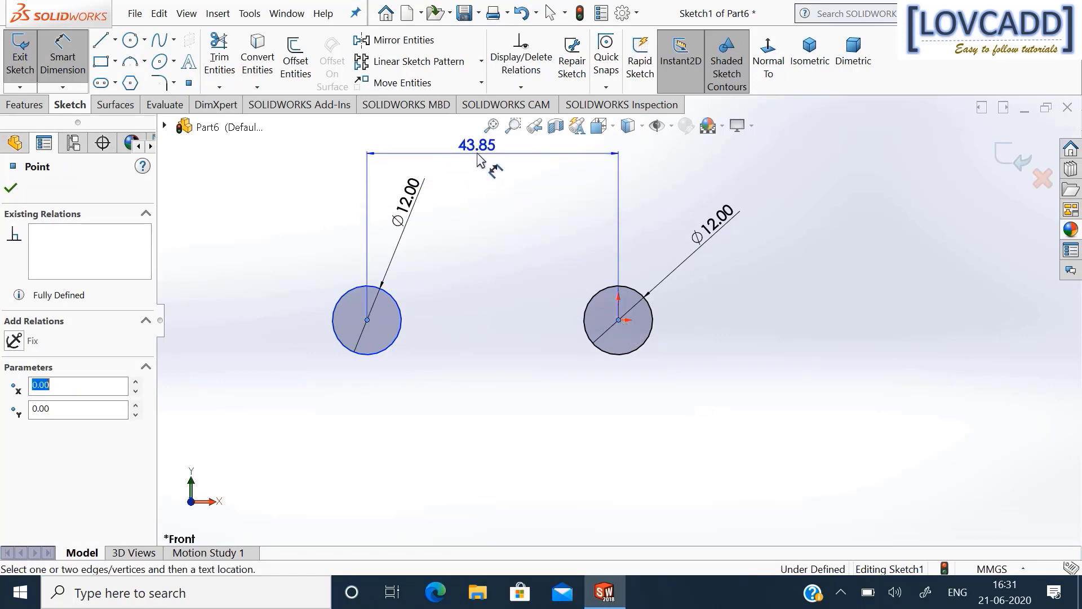
pyautogui.click(476, 149)
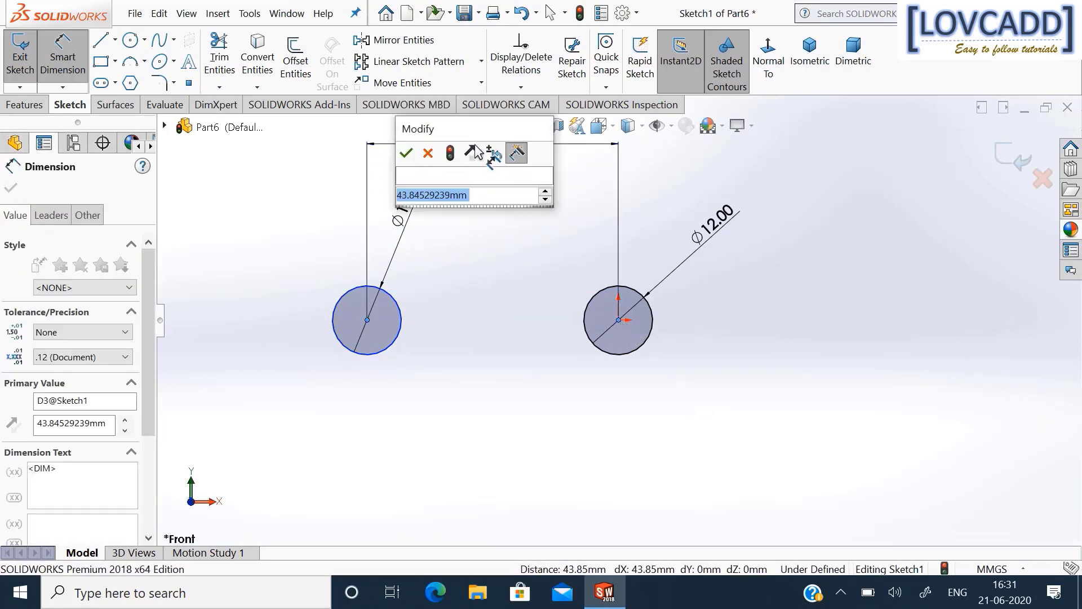
pyautogui.write('100')
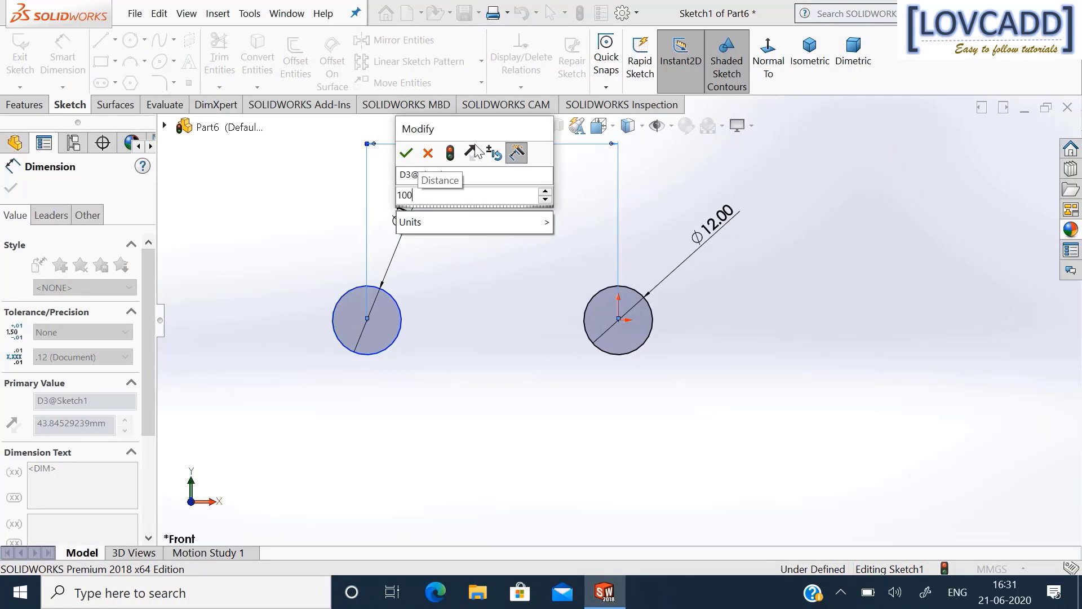
pyautogui.press('Return')
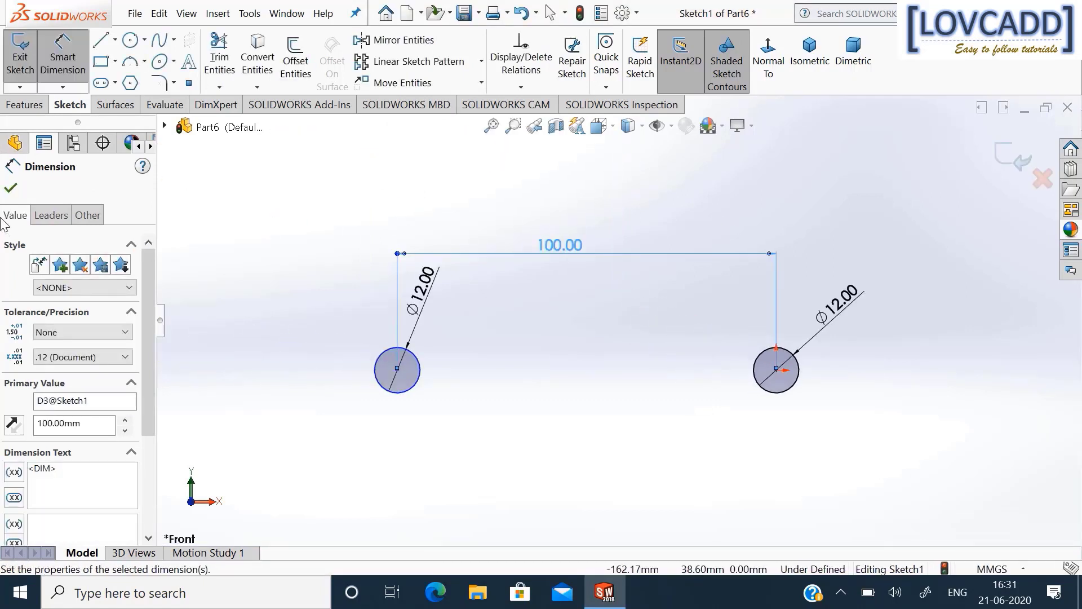
pyautogui.click(12, 188)
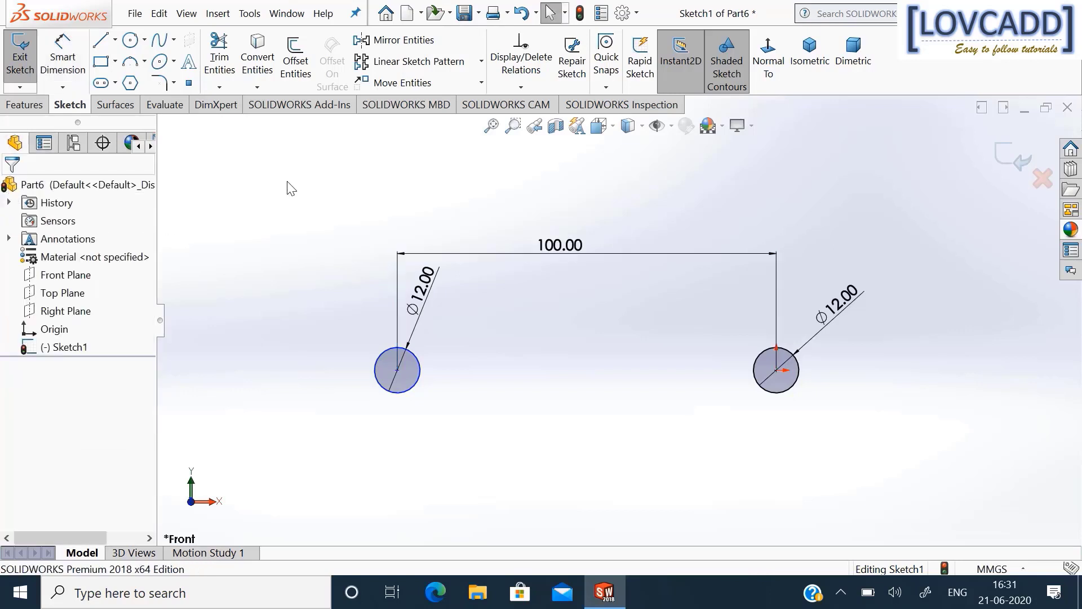
# Add a Horizontal relation between the centre points of the two 12 mm circles.
pyautogui.click(515, 86)
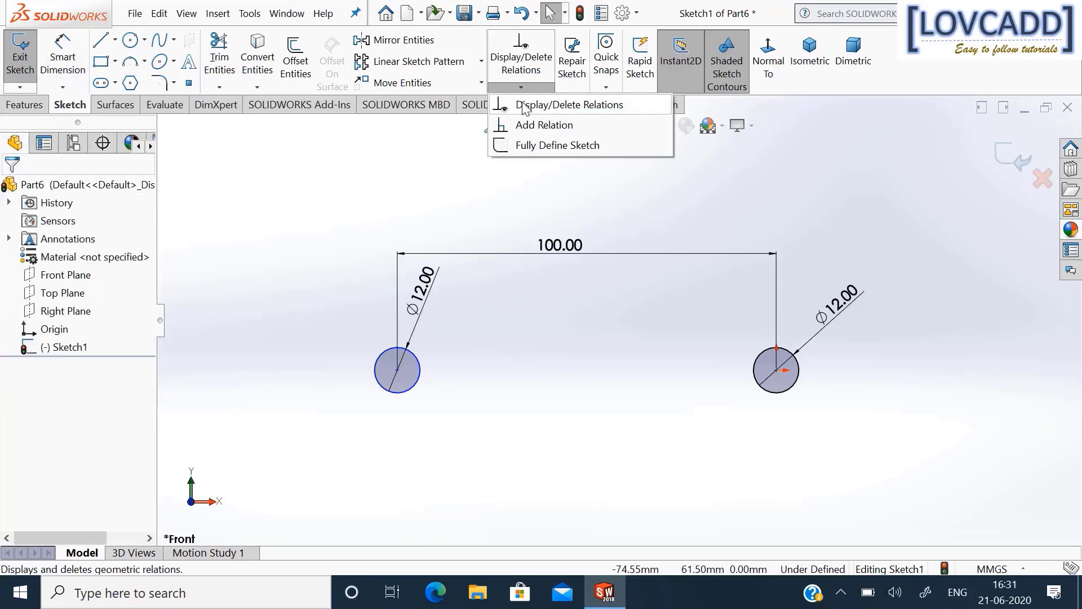
pyautogui.click(541, 123)
pyautogui.click(399, 372)
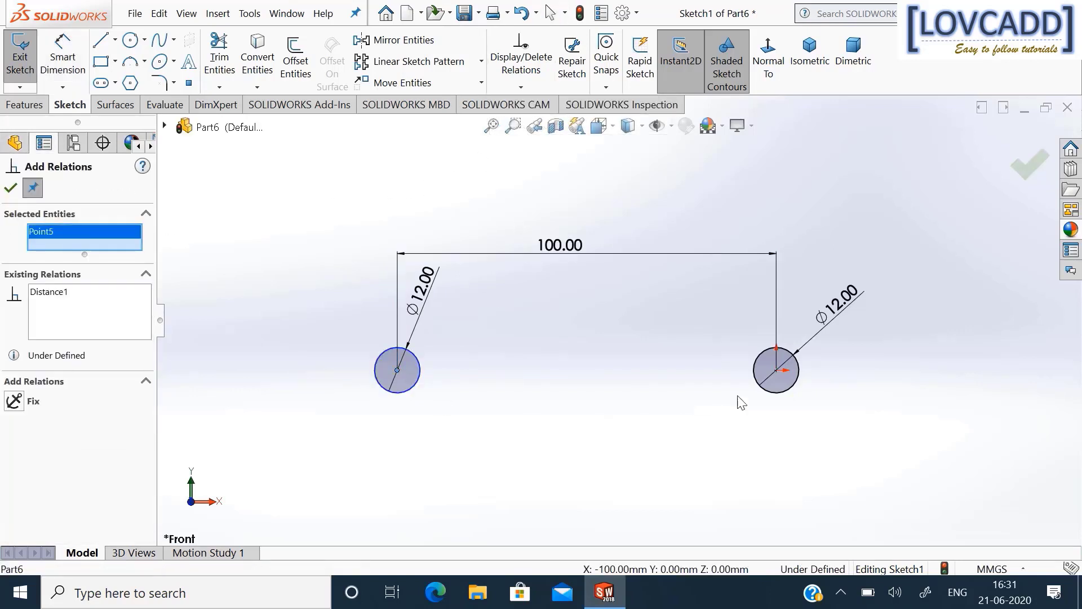
pyautogui.click(777, 372)
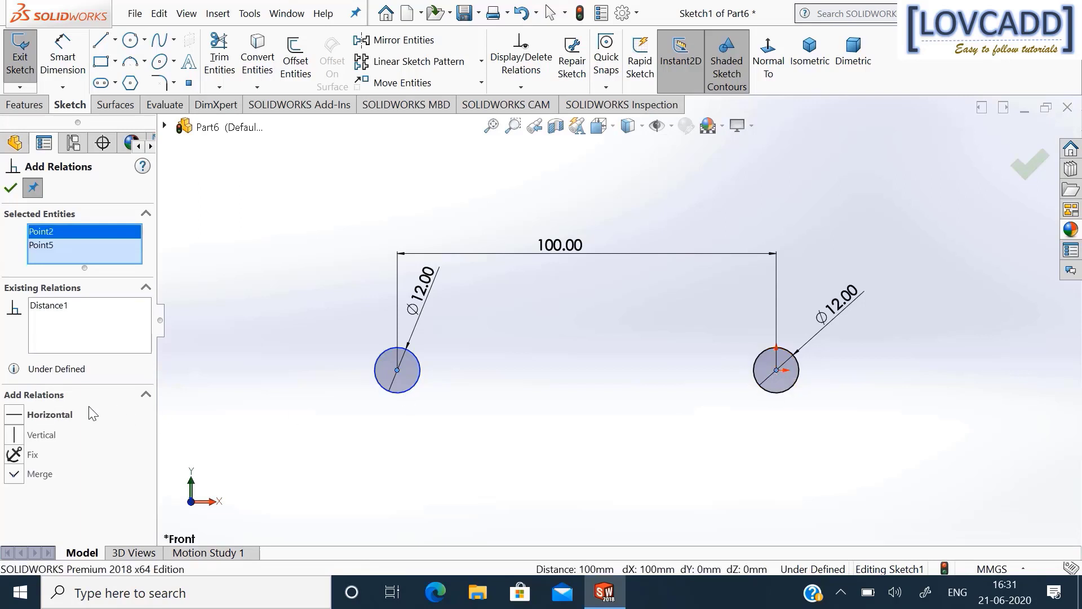
pyautogui.click(54, 416)
pyautogui.click(11, 188)
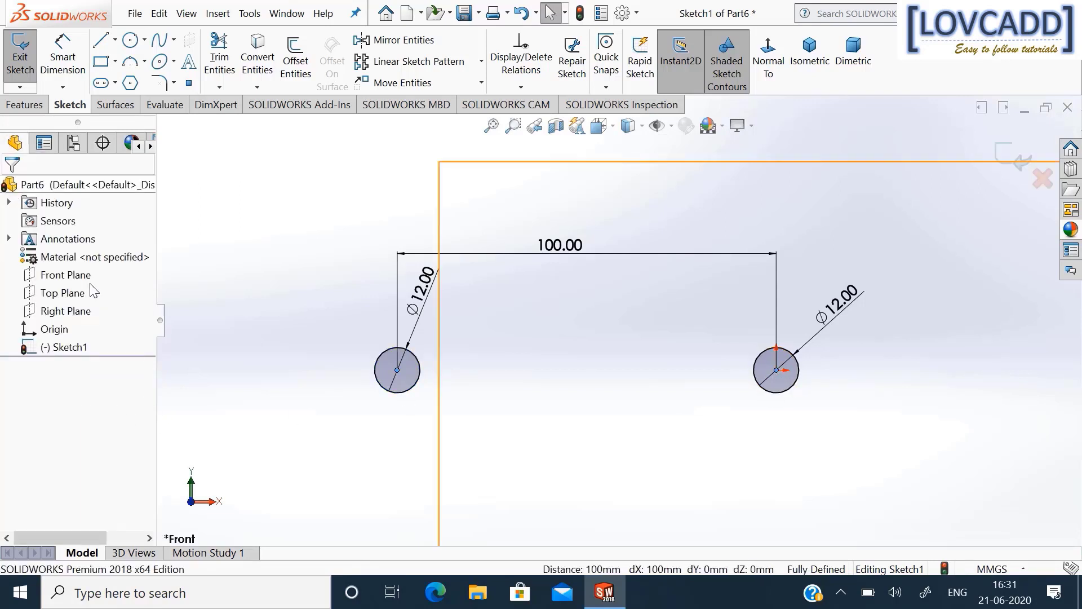
# Sketch a larger circle concentric with the left 12 mm circle and dimension its diameter to 26 mm.
pyautogui.click(130, 40)
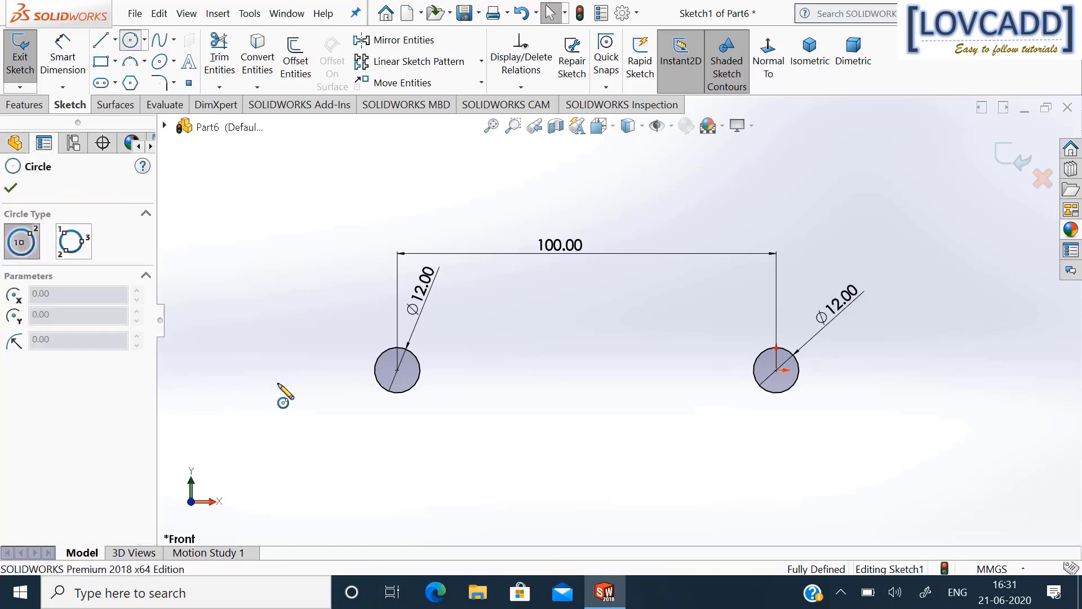
pyautogui.click(398, 370)
pyautogui.click(419, 425)
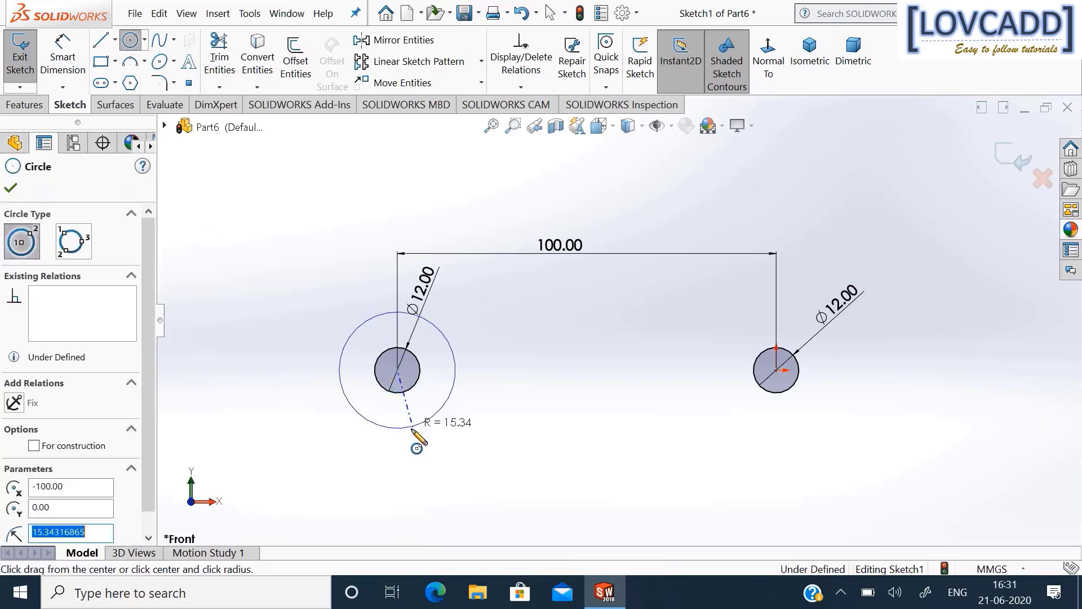
pyautogui.click(58, 62)
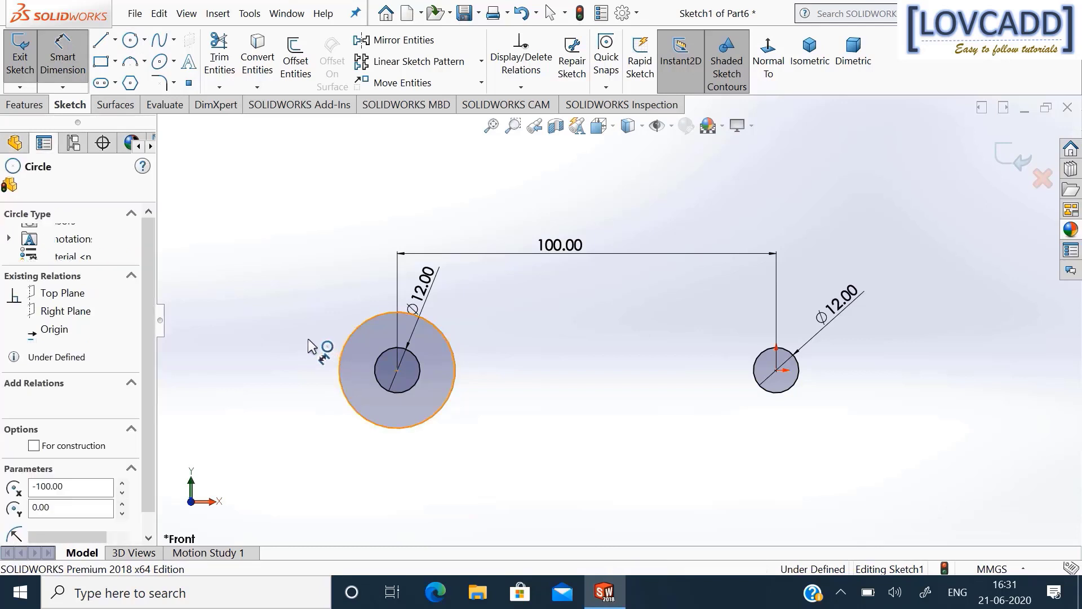
pyautogui.click(309, 344)
pyautogui.click(296, 343)
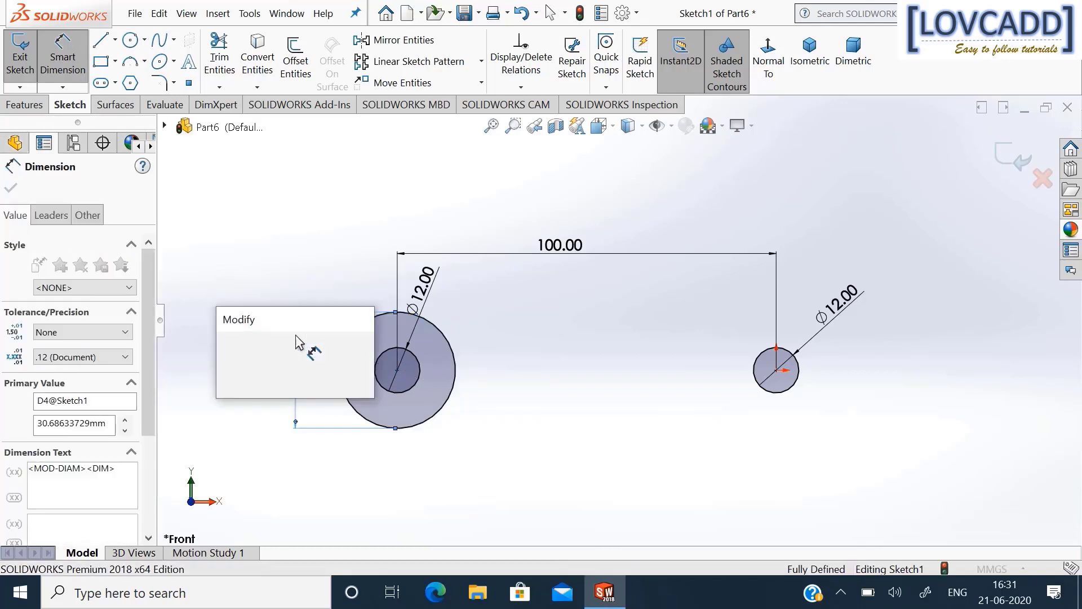
pyautogui.write('26')
pyautogui.press('Return')
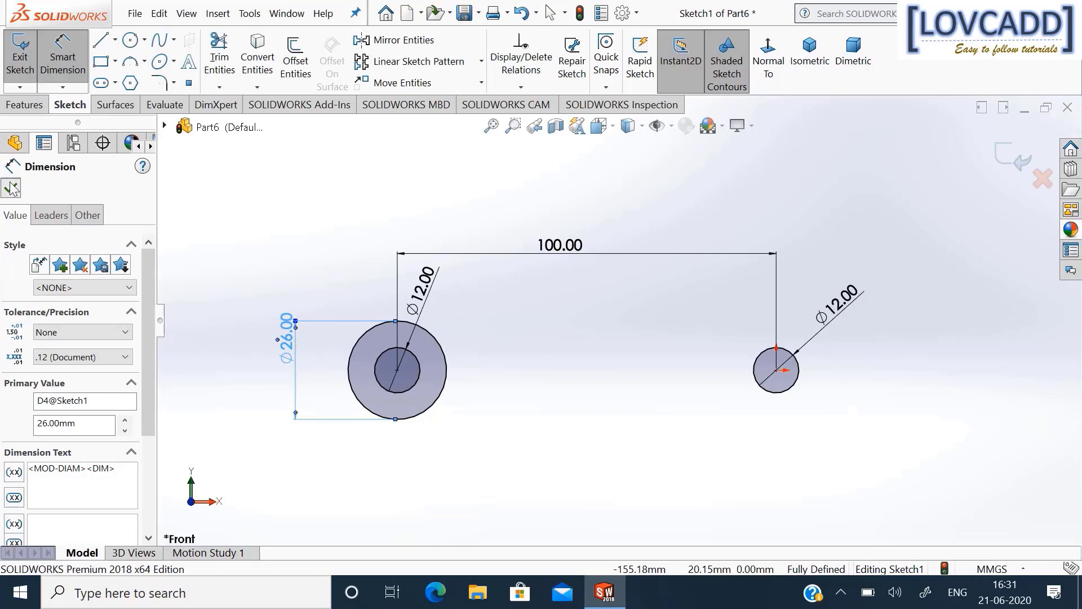
pyautogui.click(12, 188)
# Sketch a horizontal line about 262 mm long rightward from the 26 mm circle's lowest point, ending in a vertical line about 18 mm upward.
pyautogui.click(99, 44)
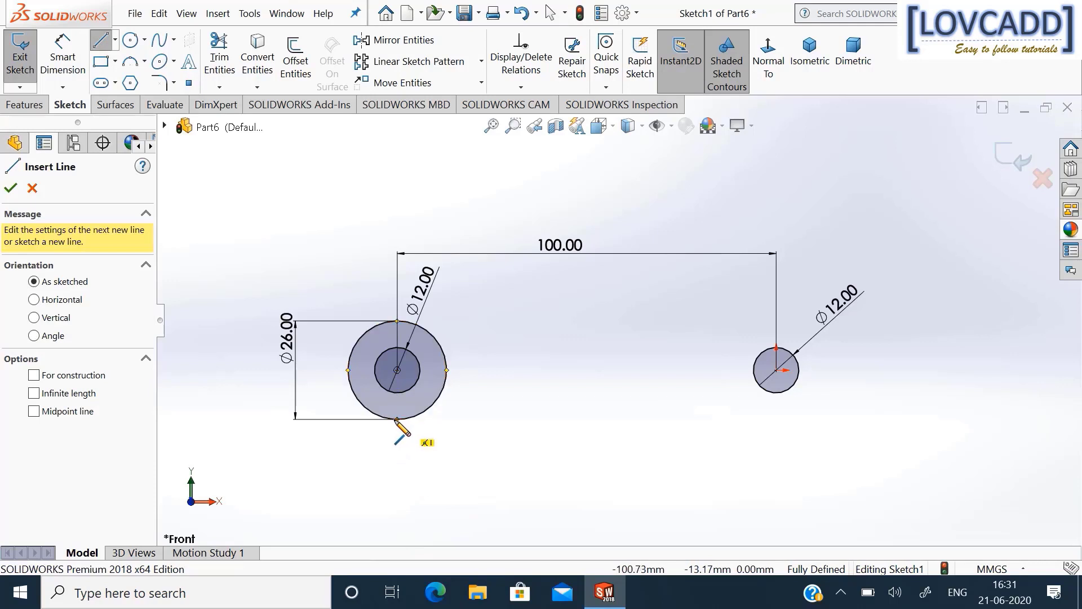
pyautogui.click(397, 420)
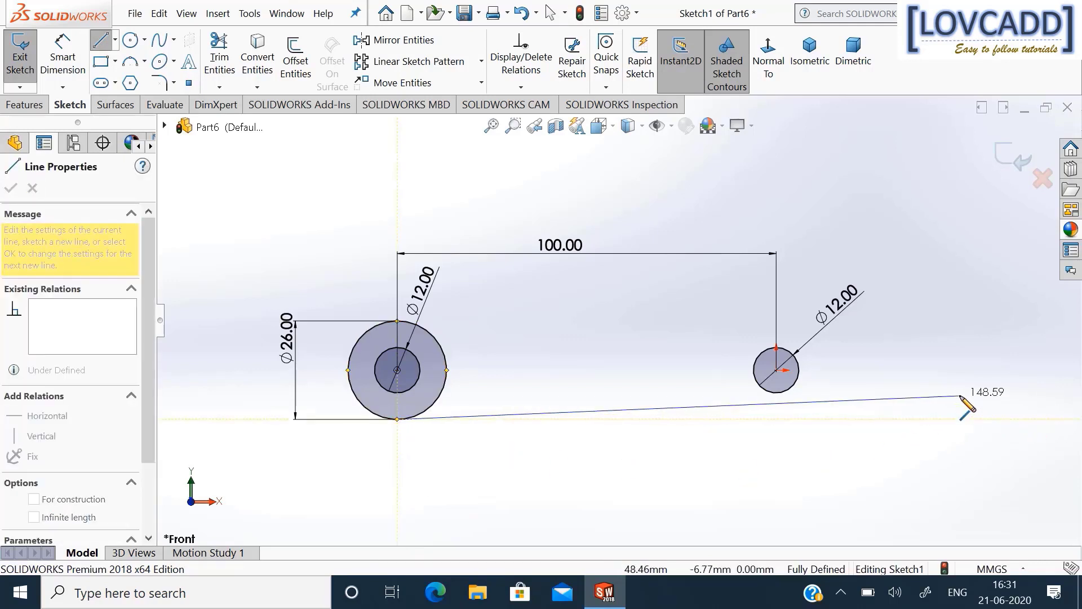
pyautogui.scroll(3, 961, 409)
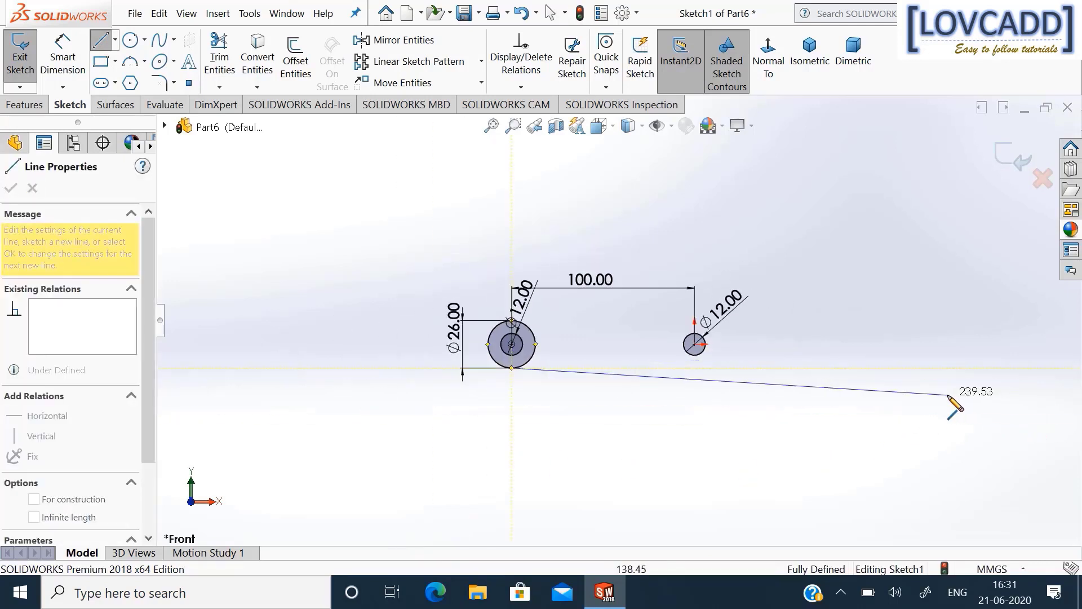
pyautogui.click(990, 367)
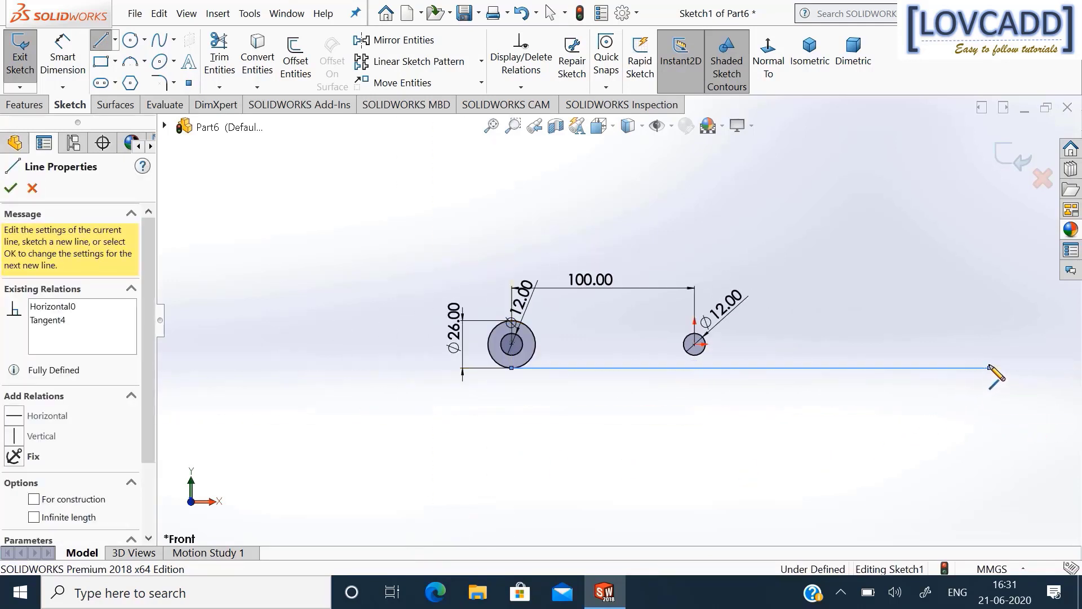
pyautogui.click(990, 336)
pyautogui.rightClick(990, 336)
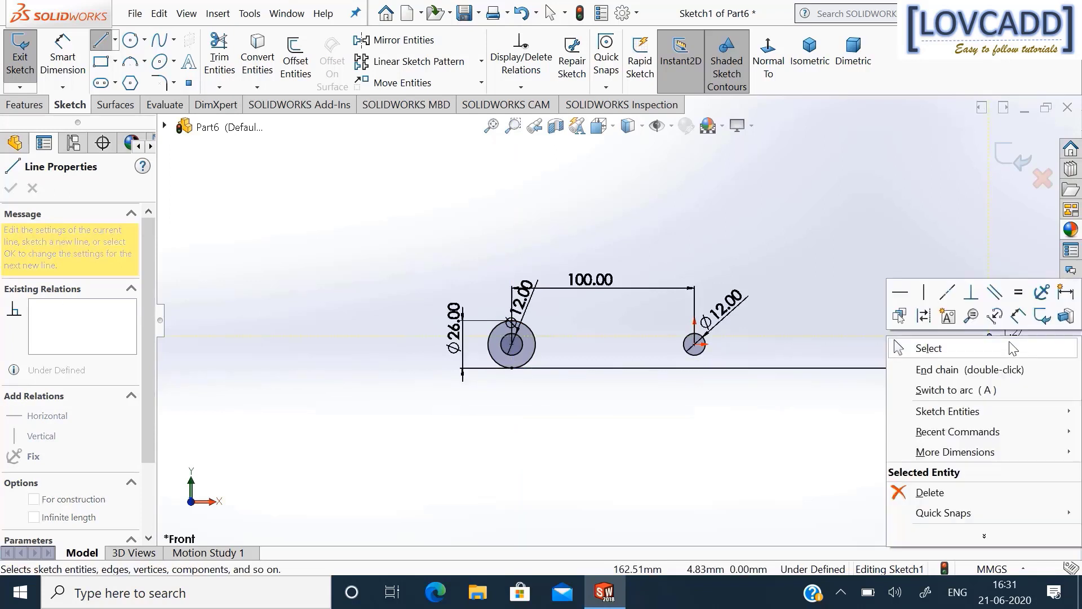
pyautogui.click(1016, 349)
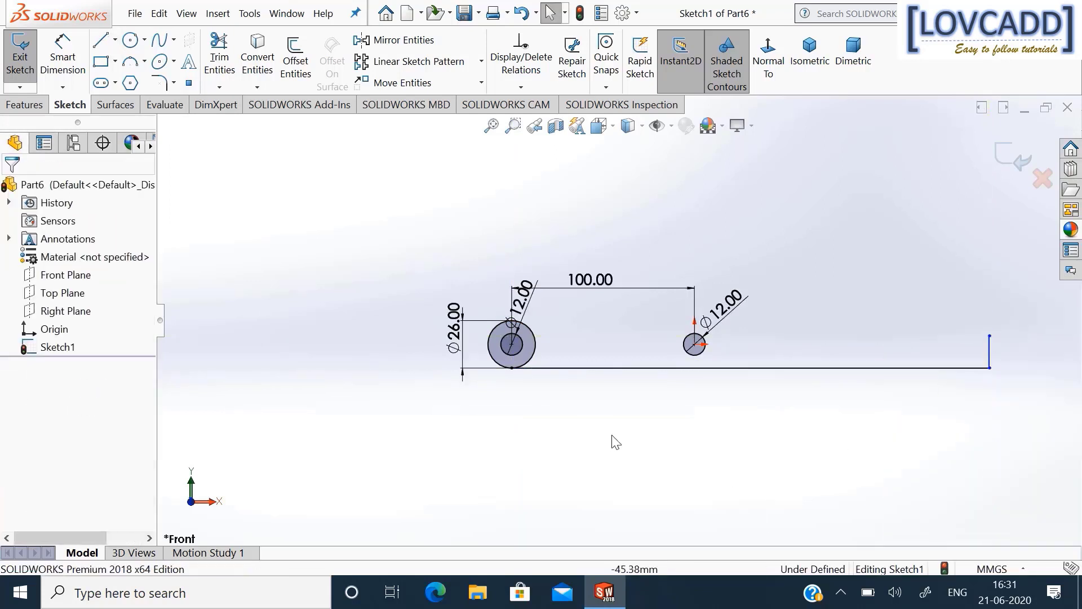
# Sketch a vertical straight slot centred about 39 mm below the origin, about 12 mm wide with arc centres about 17 mm apart.
pyautogui.click(99, 85)
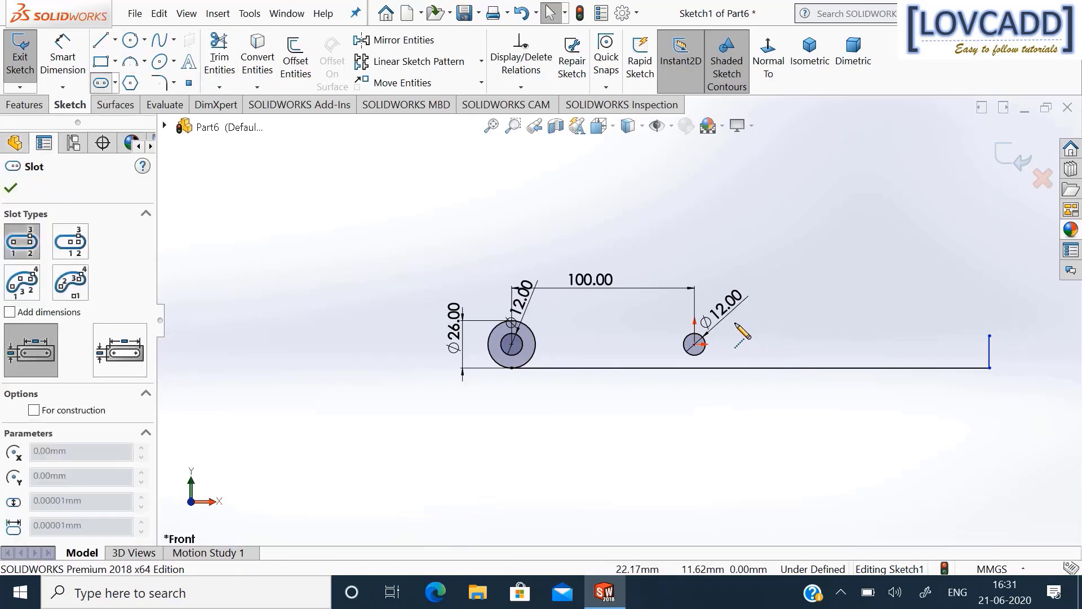
pyautogui.scroll(-2, 764, 325)
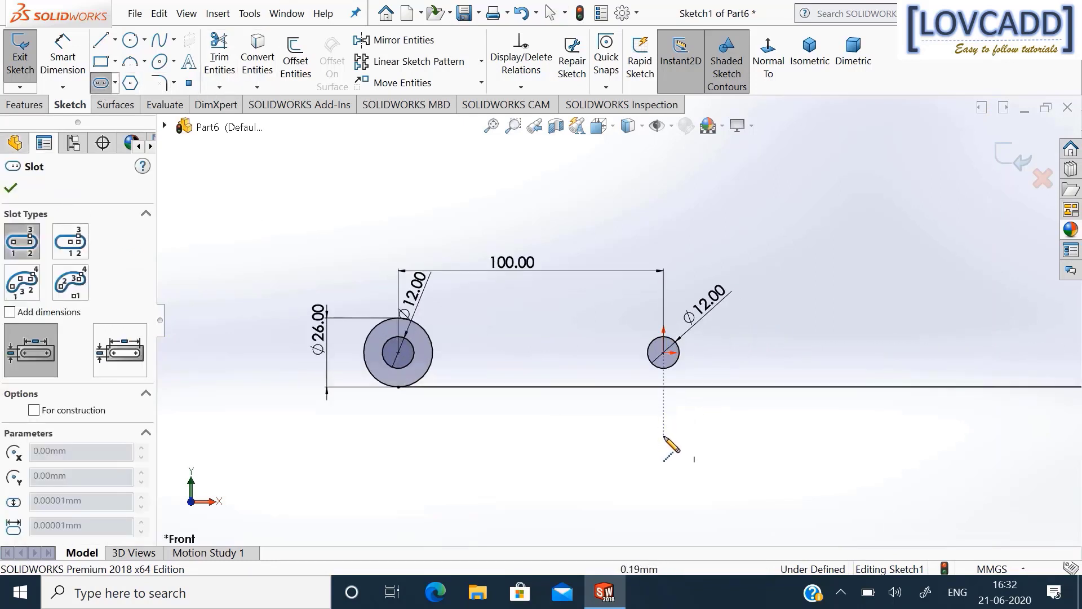
pyautogui.click(664, 458)
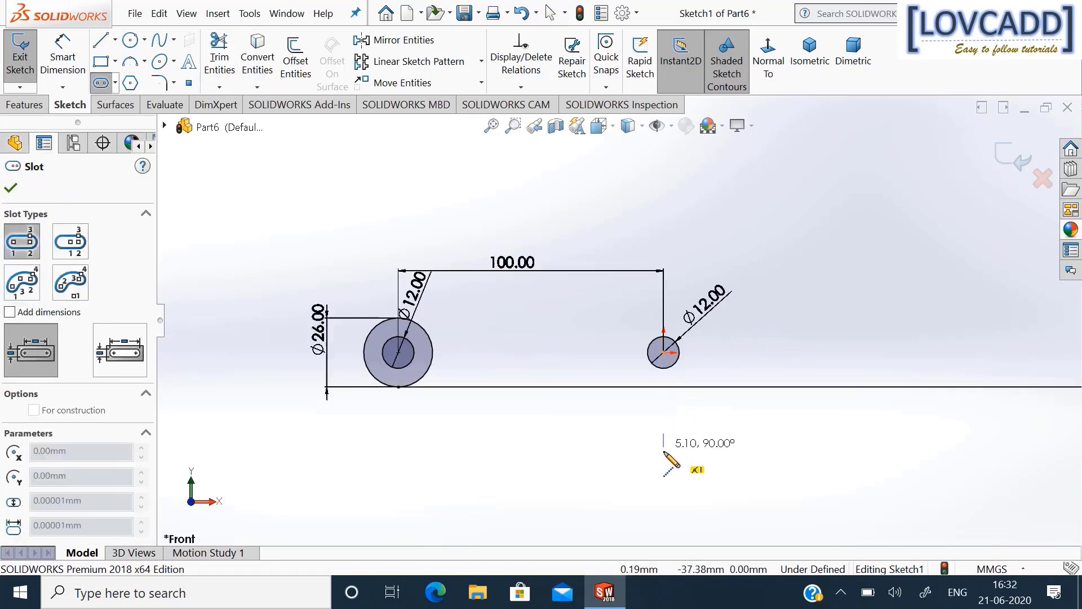
pyautogui.click(666, 478)
pyautogui.click(680, 486)
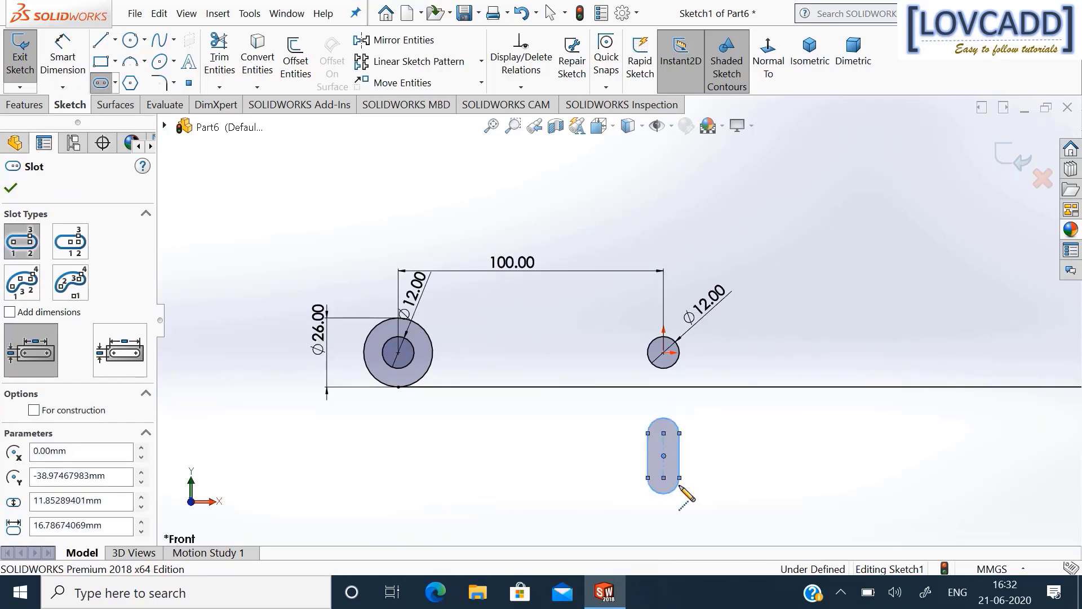
# Dimension the distance between the slot's two arc centres to 16 mm.
pyautogui.click(78, 72)
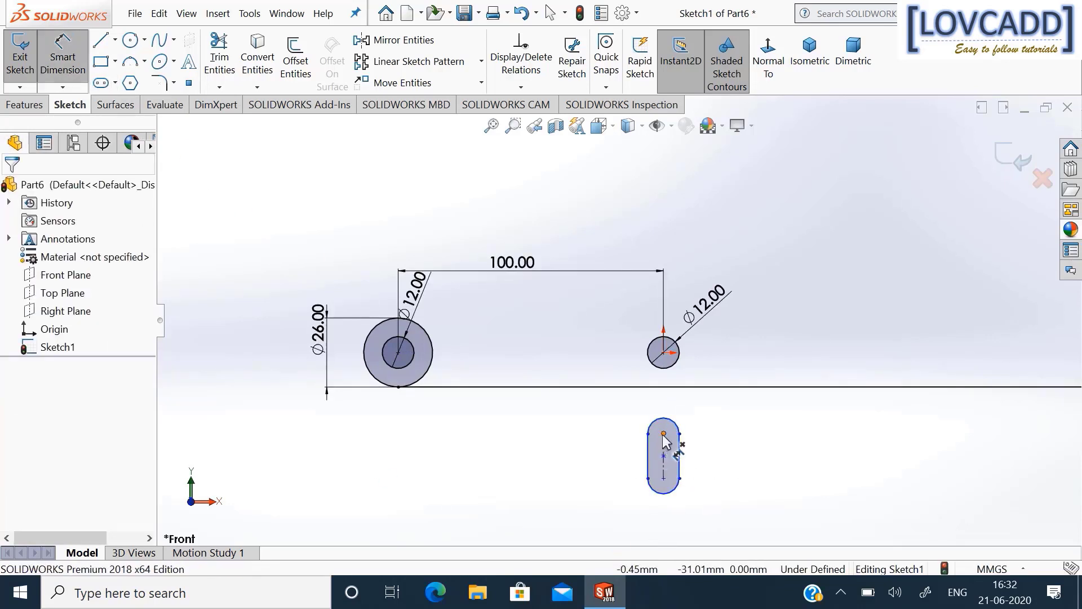
pyautogui.click(661, 481)
pyautogui.click(664, 433)
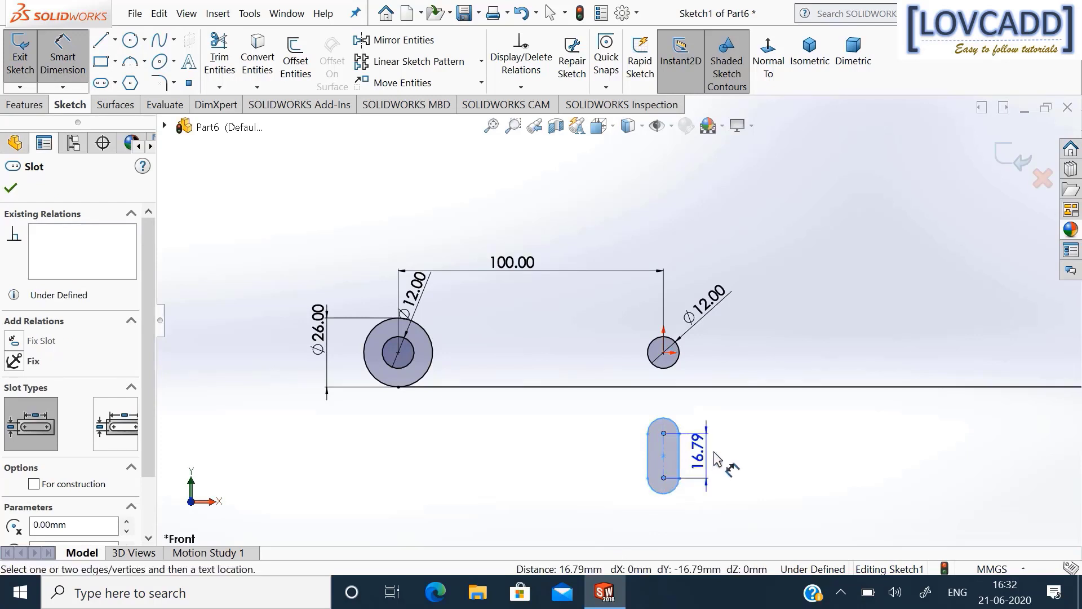
pyautogui.click(720, 461)
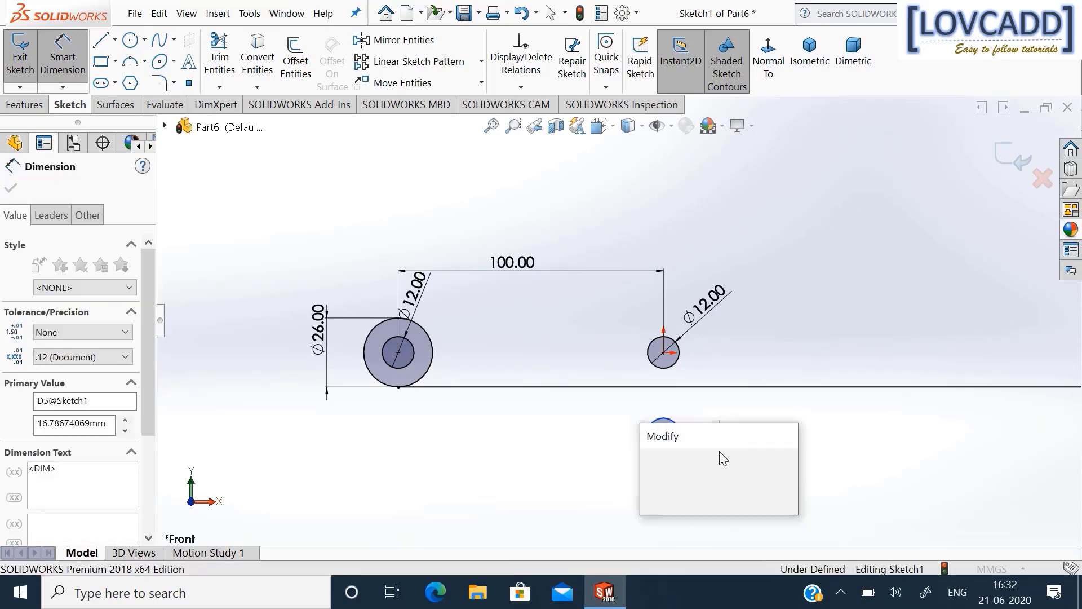
pyautogui.write('16')
pyautogui.press('Return')
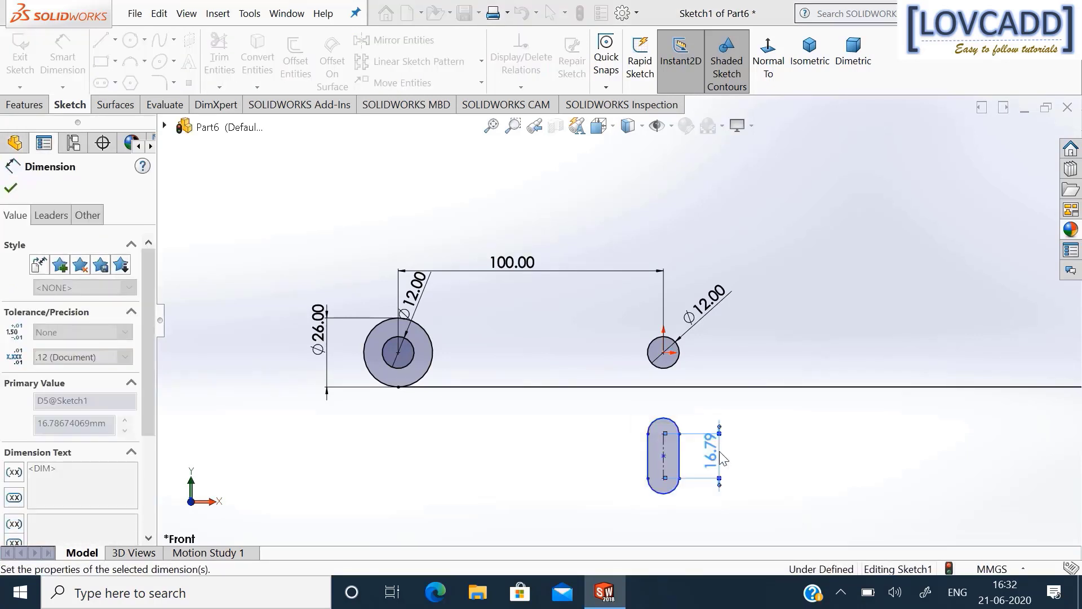
# Dimension the radius of the slot's lower end arc to 6 mm.
pyautogui.click(674, 489)
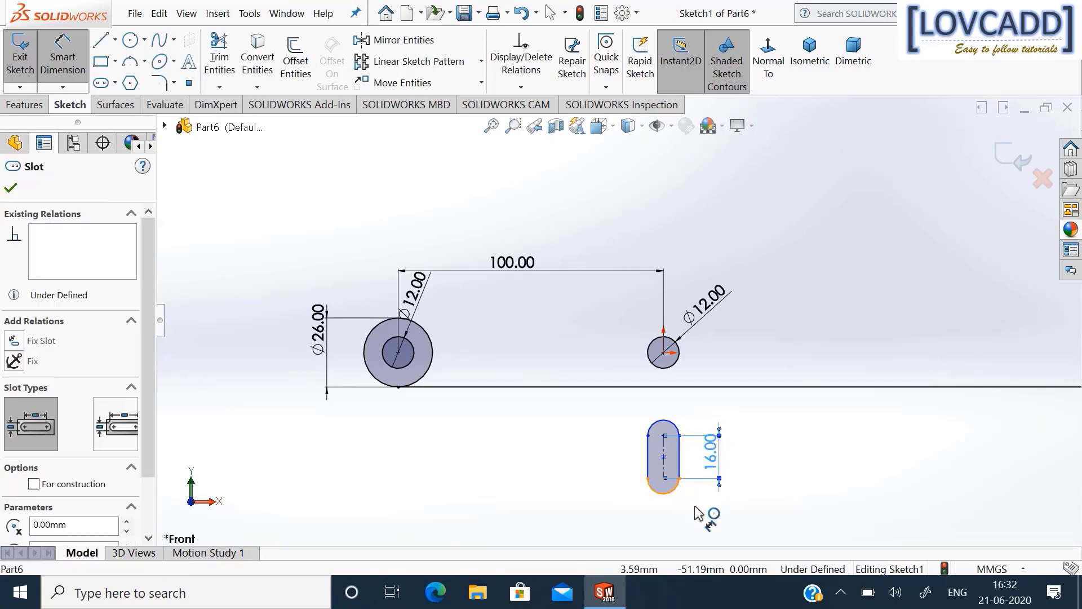
pyautogui.click(699, 510)
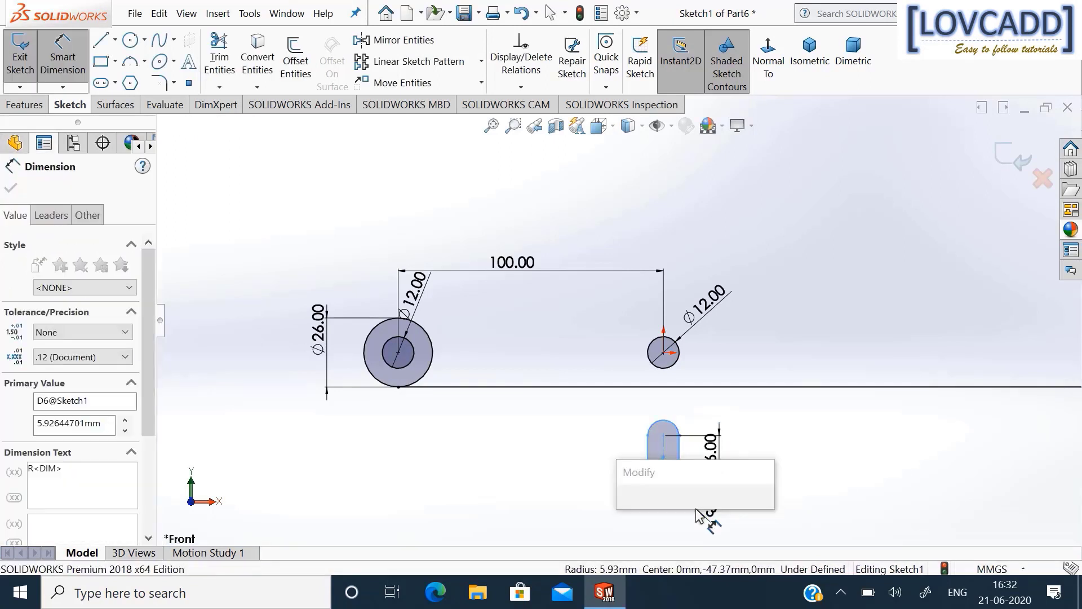
pyautogui.write('6')
pyautogui.press('Return')
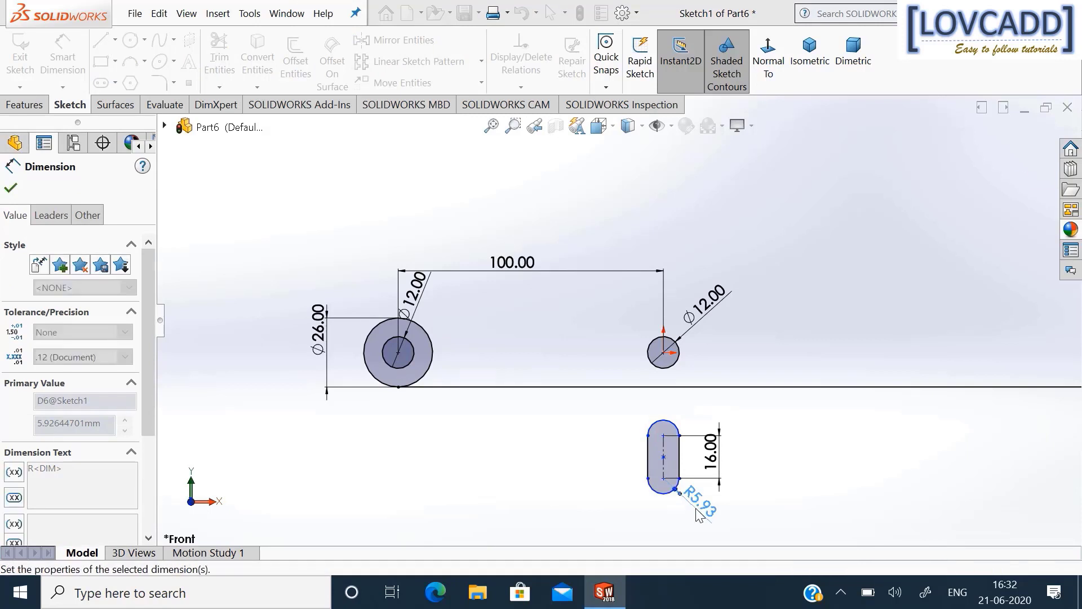
# Dimension the vertical distance from the 26 mm circle's lowest point to the slot's upper arc centre as 32 mm.
pyautogui.click(665, 444)
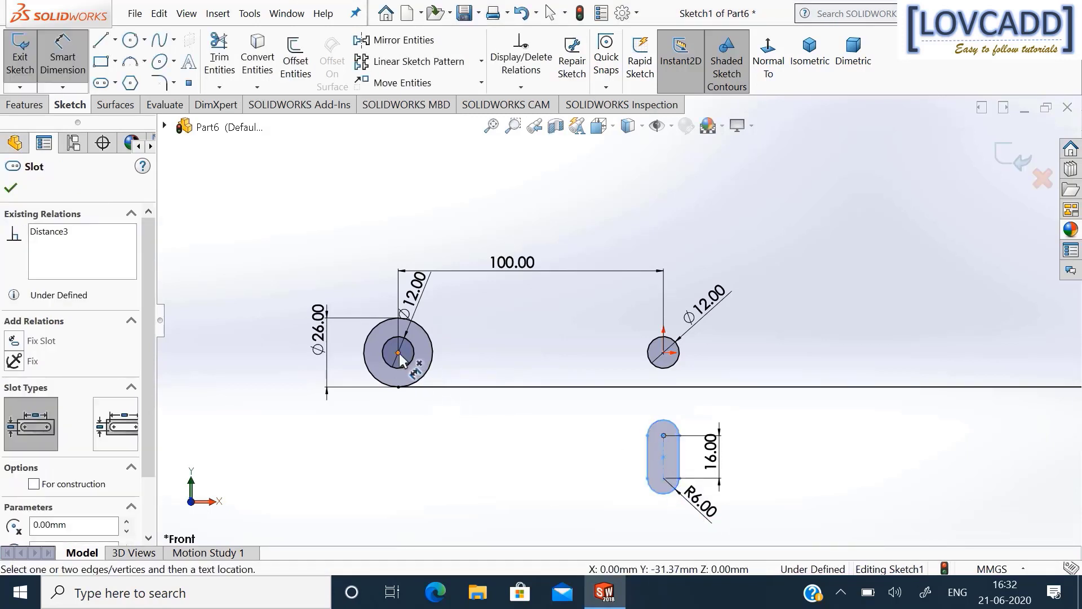
pyautogui.click(399, 388)
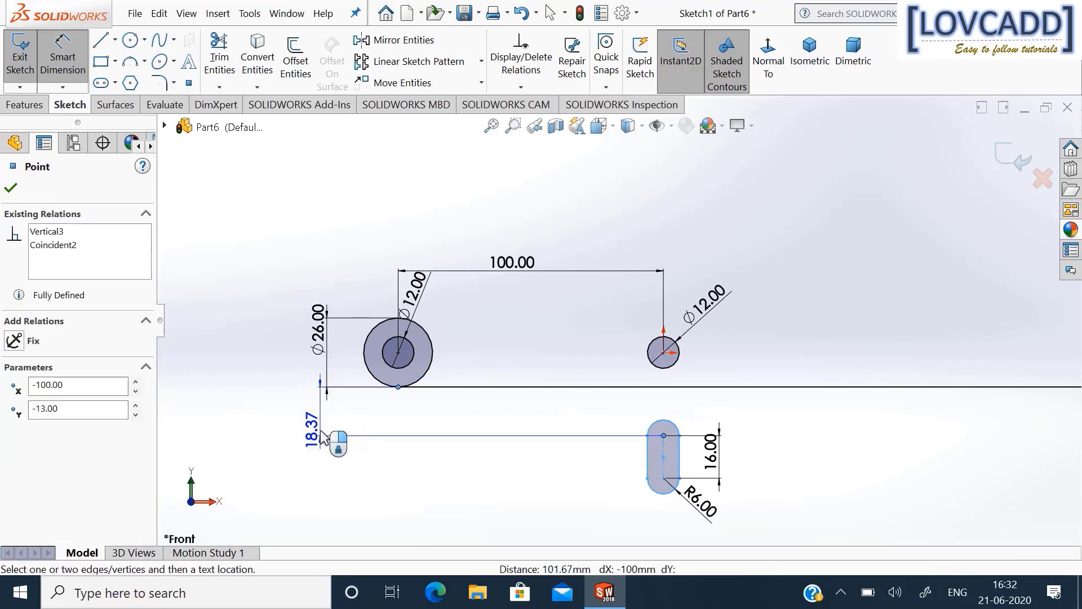
pyautogui.click(308, 433)
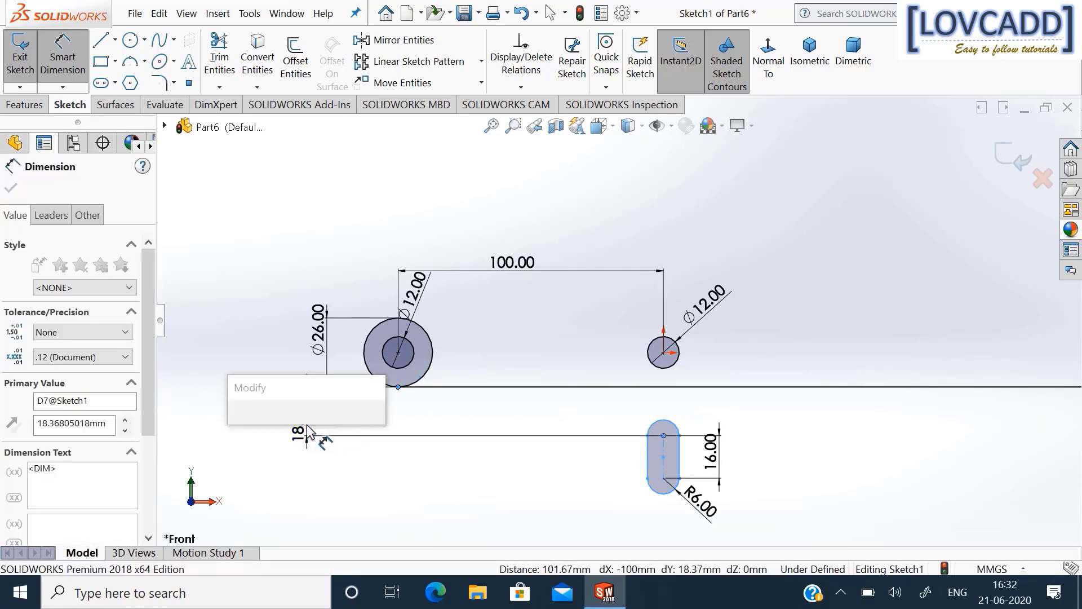
pyautogui.write('32')
pyautogui.press('Return')
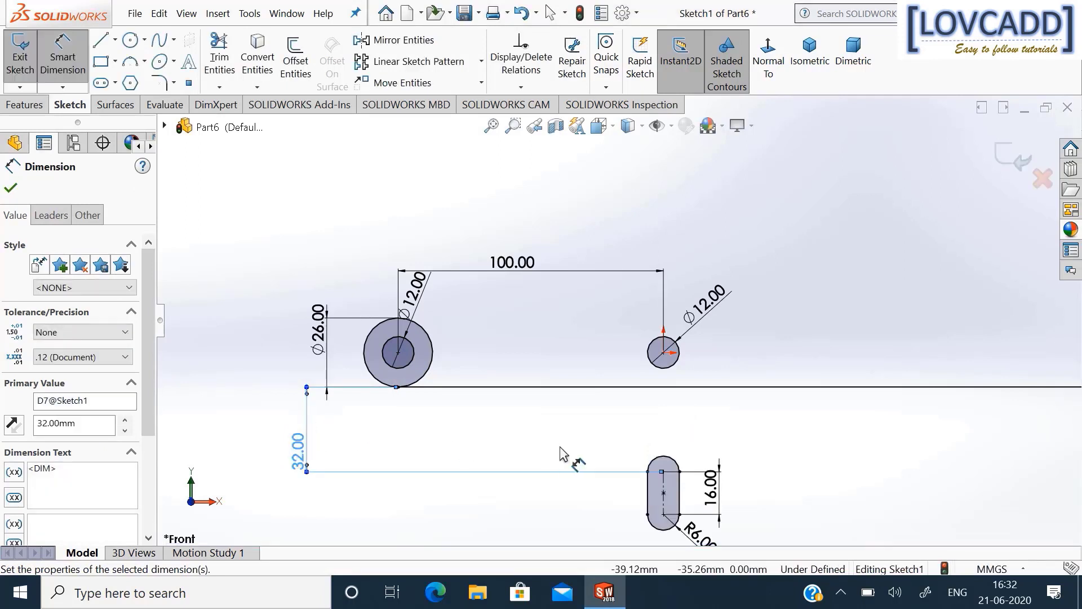
pyautogui.scroll(-1, 567, 451)
pyautogui.click(550, 498)
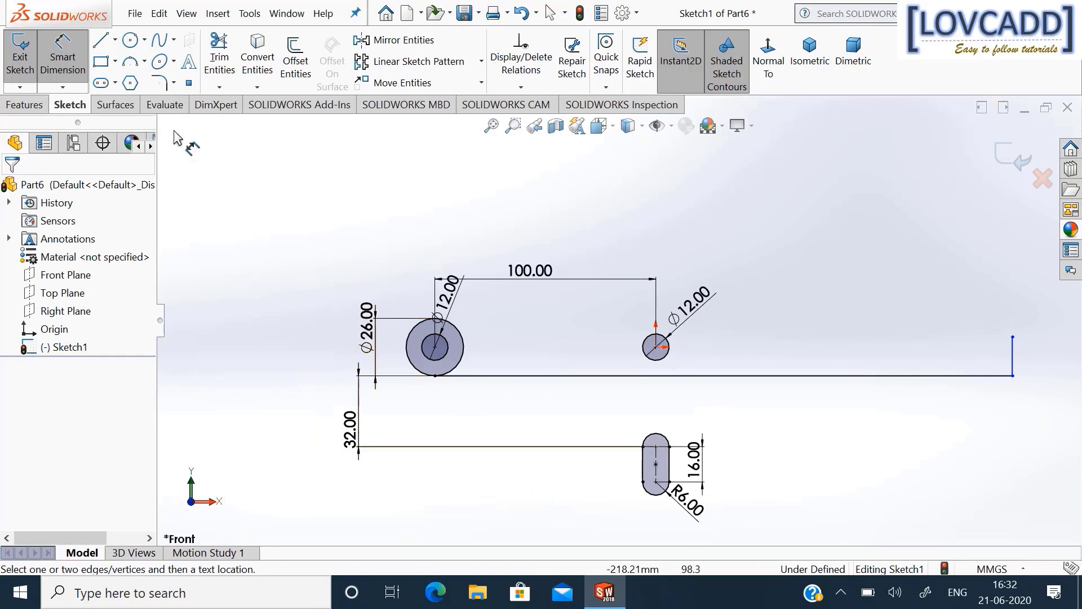
# Sketch a sloping line about 123 mm long above the circles, from above the origin down leftward past the 26 mm circle.
pyautogui.click(101, 40)
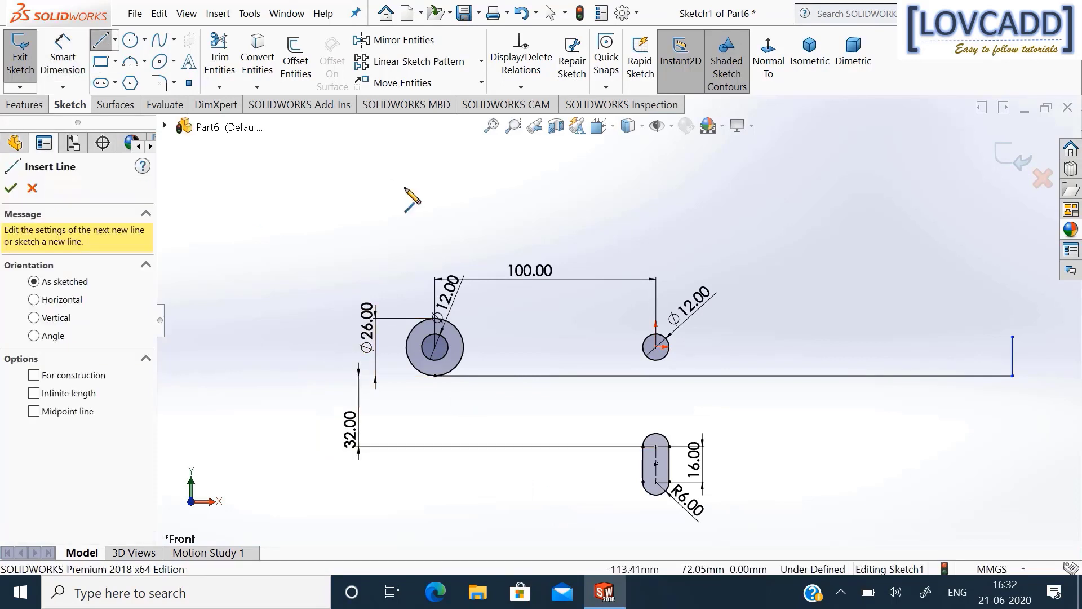
pyautogui.click(656, 217)
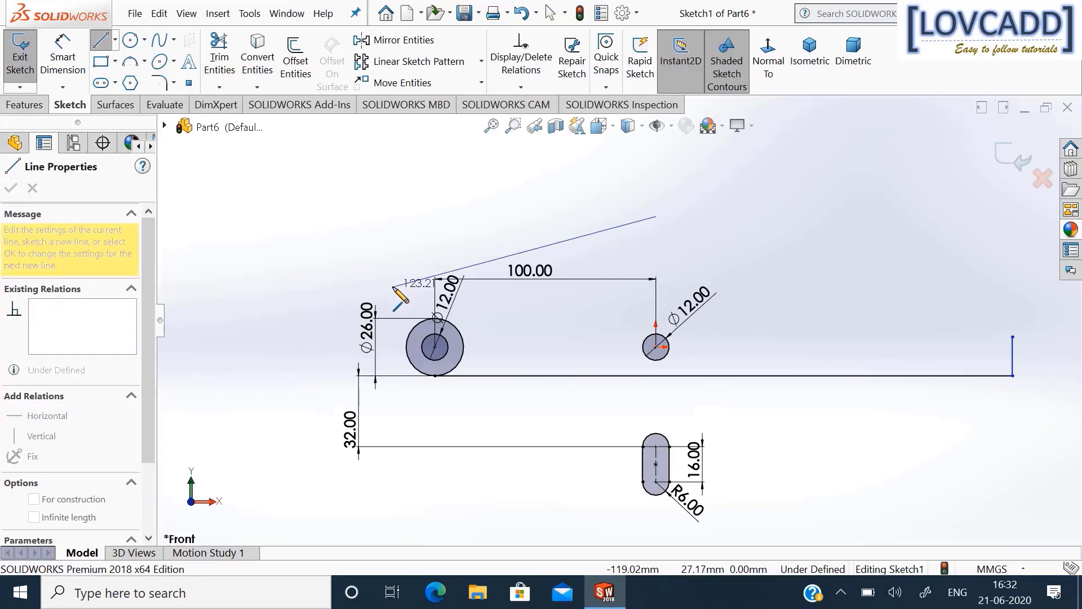
pyautogui.click(392, 287)
pyautogui.rightClick(393, 287)
pyautogui.click(407, 298)
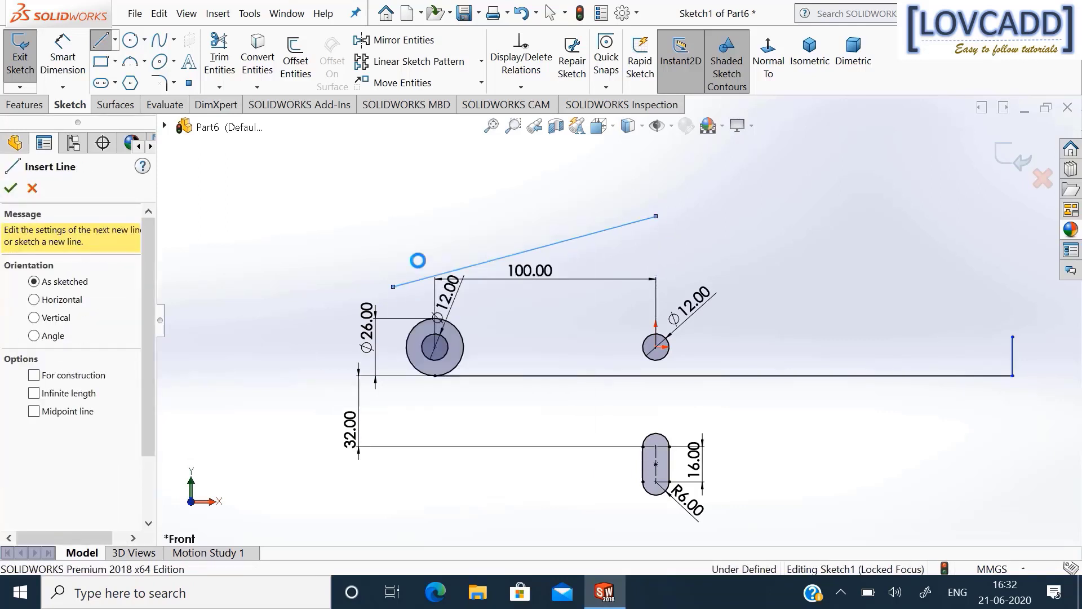
# Add a tangent relation between the sloping line and the 26 mm circle.
pyautogui.click(521, 88)
pyautogui.click(526, 125)
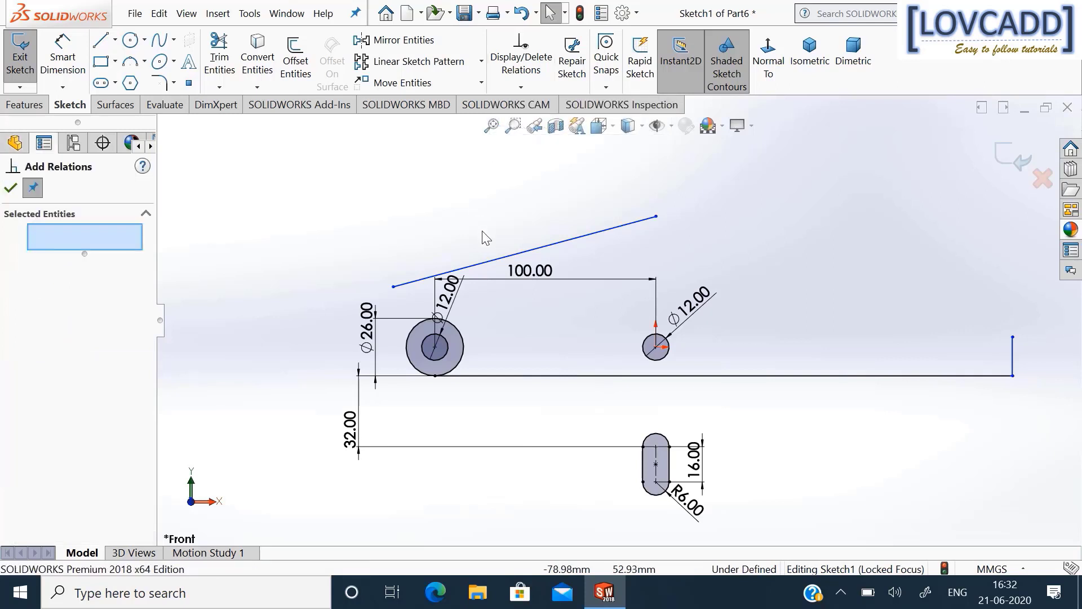
pyautogui.click(494, 260)
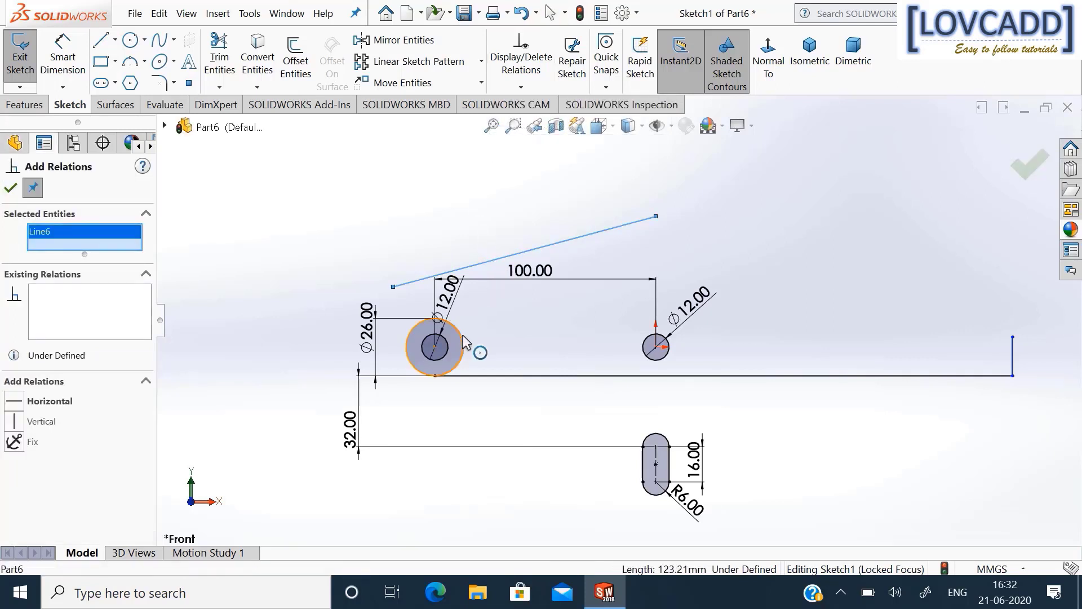
pyautogui.click(464, 341)
pyautogui.click(41, 415)
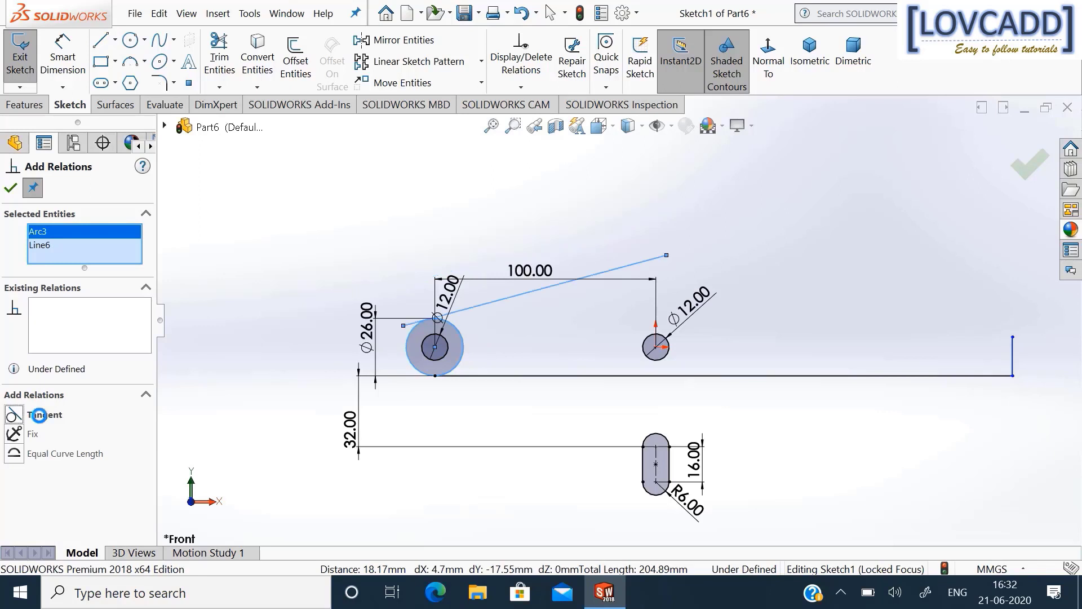
pyautogui.click(11, 188)
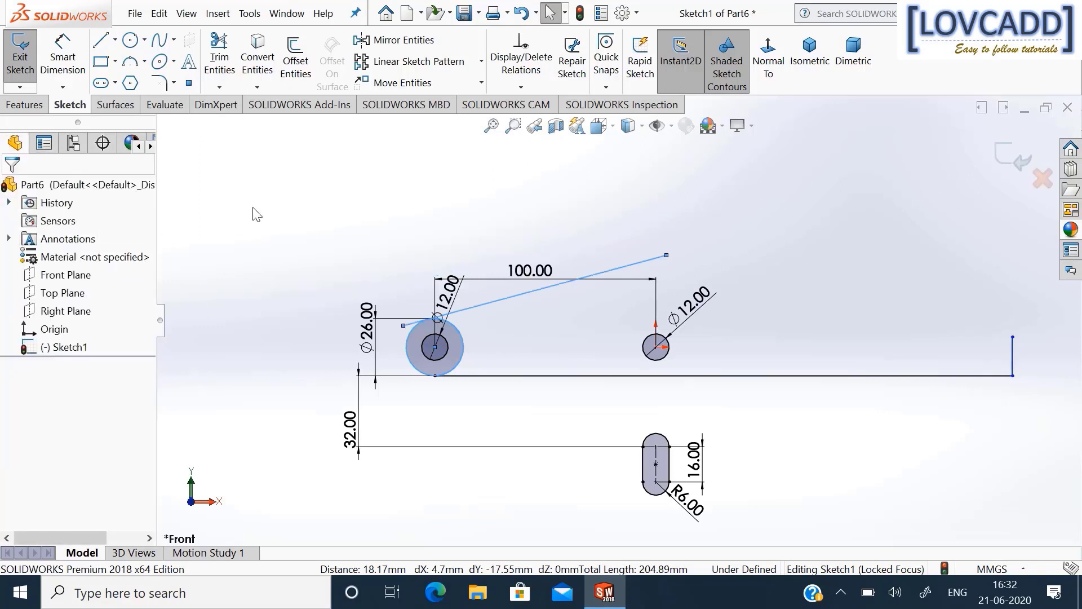
# Dimension the vertical distance from the 26 mm circle's lowest point to the sloping line's upper end as 44 mm.
pyautogui.click(64, 56)
pyautogui.click(65, 55)
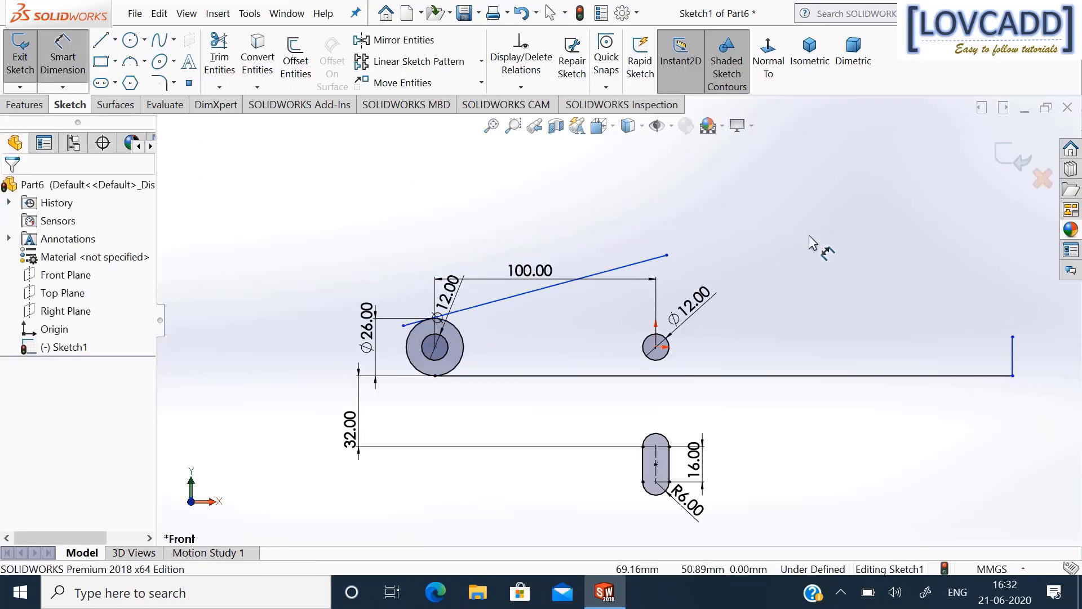
pyautogui.click(666, 256)
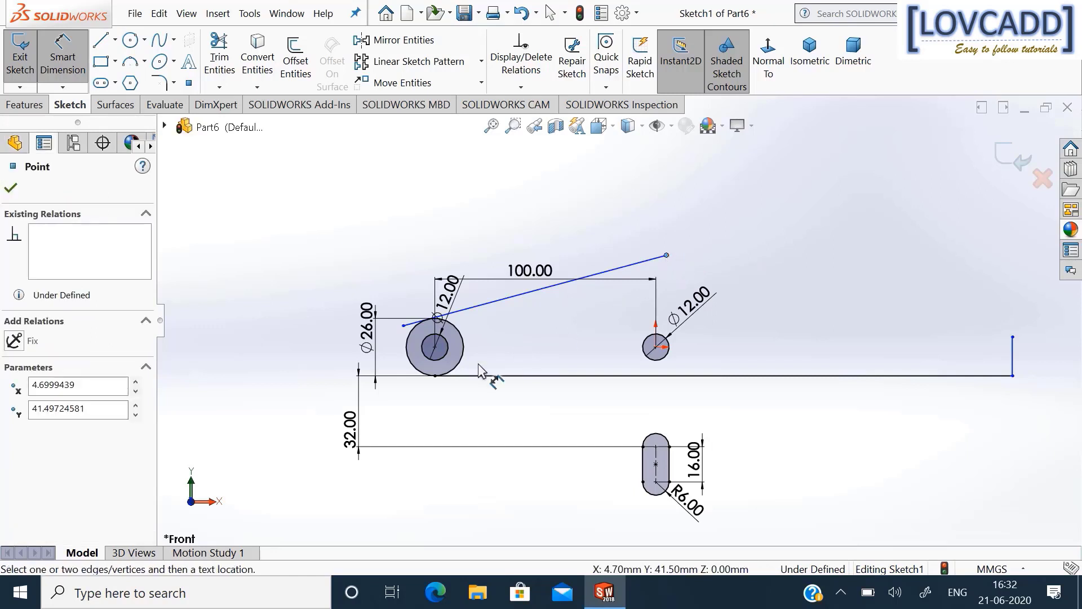
pyautogui.click(437, 377)
pyautogui.click(305, 328)
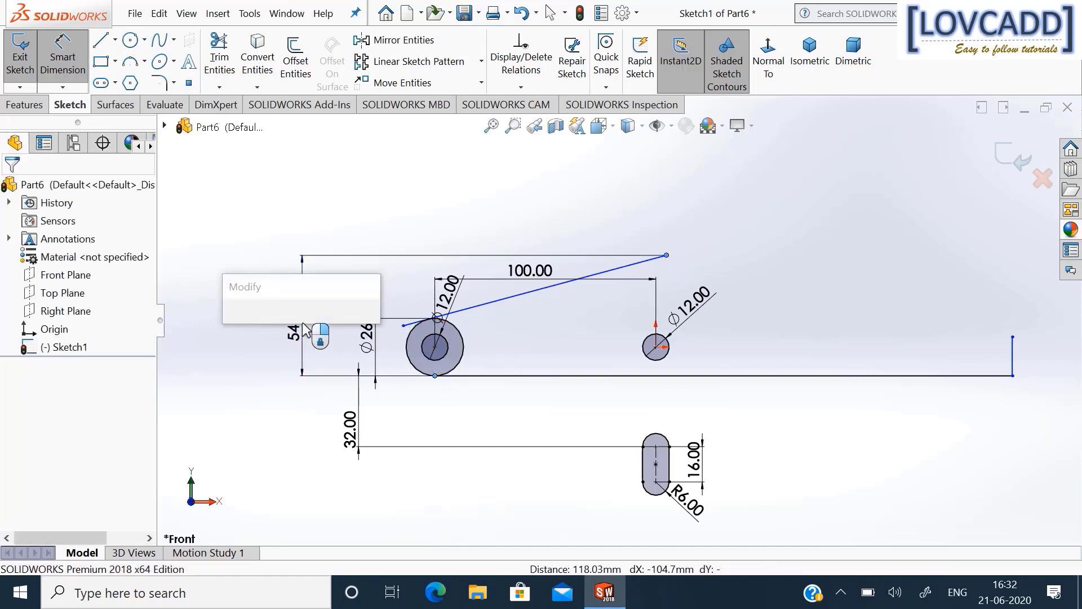
pyautogui.write('44')
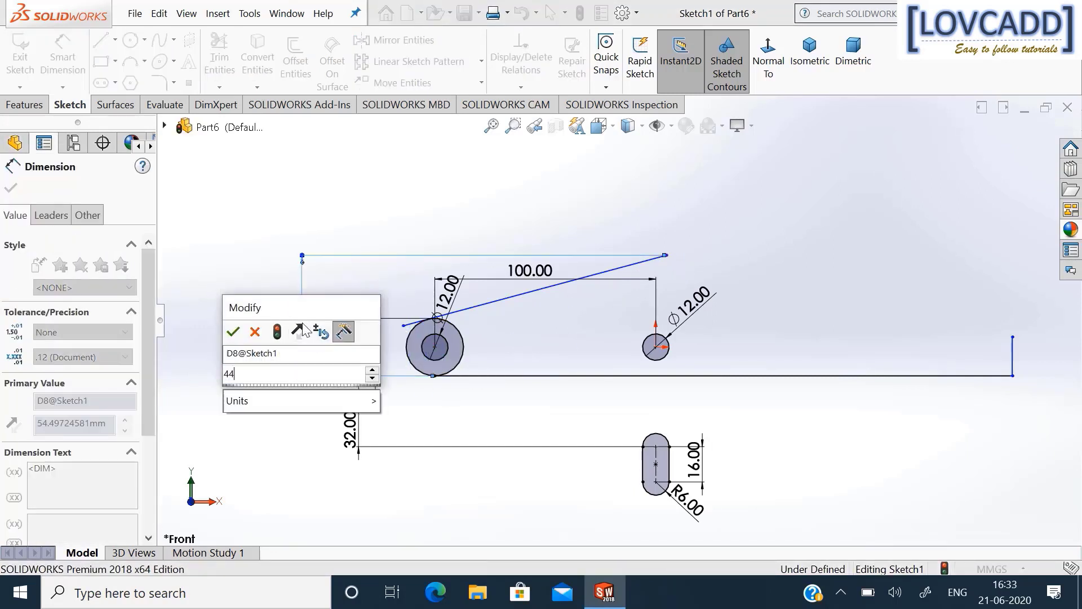
pyautogui.press('Return')
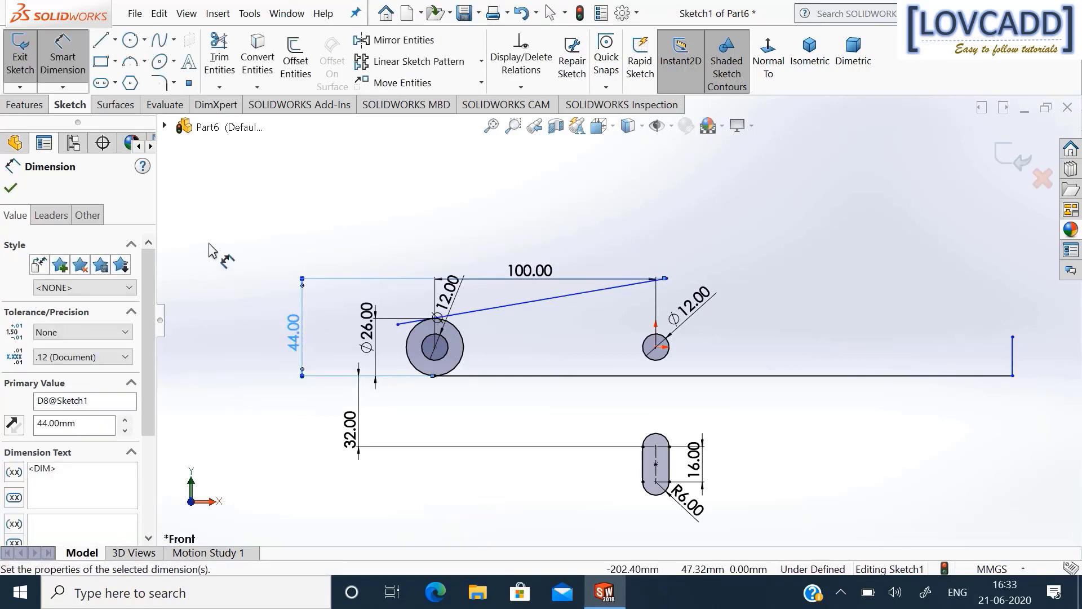
pyautogui.click(17, 190)
# Add a vertical relation between the sloping line's upper endpoint and the centre of the 12 mm circle at the origin.
pyautogui.click(525, 88)
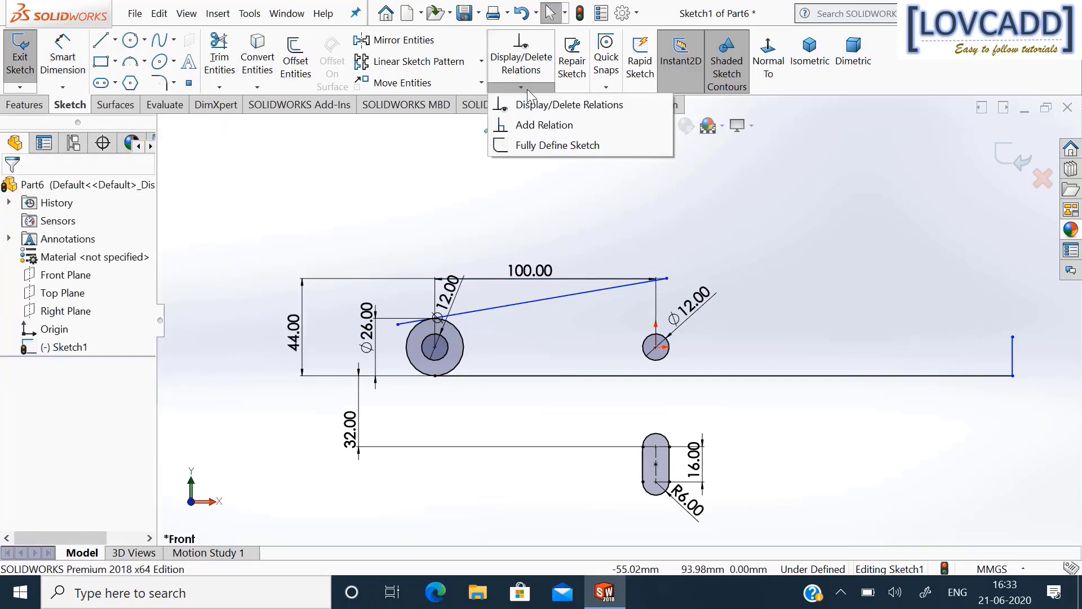
pyautogui.click(530, 124)
pyautogui.click(666, 278)
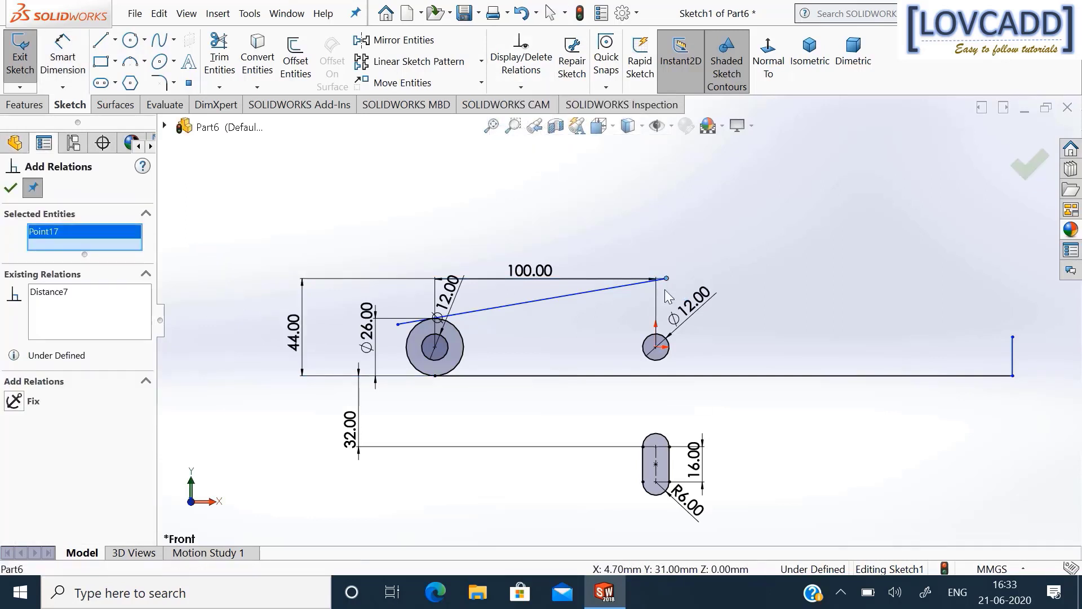
pyautogui.click(656, 347)
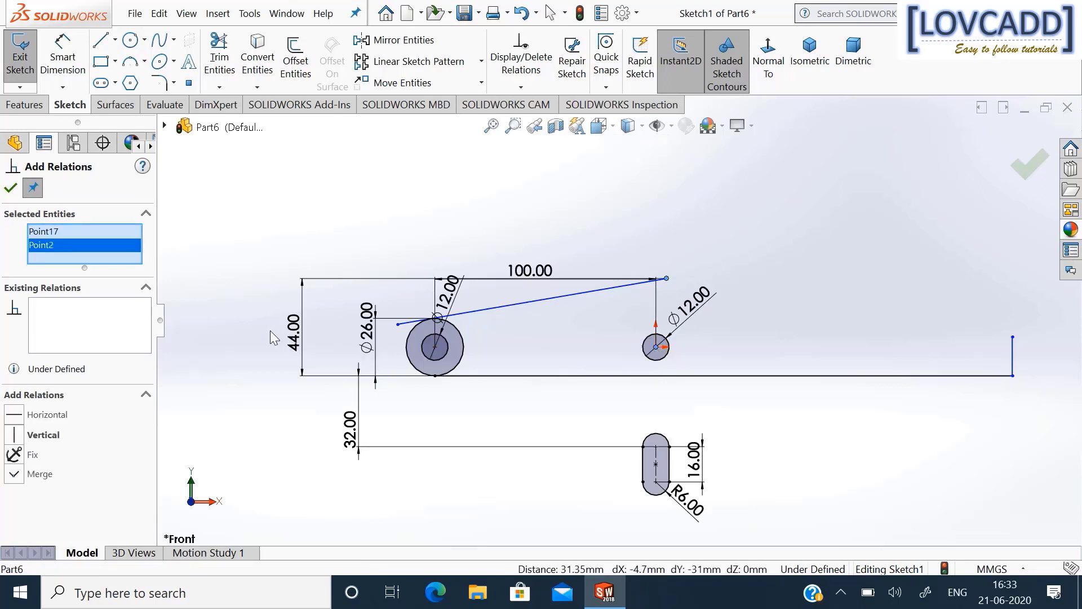
pyautogui.click(62, 438)
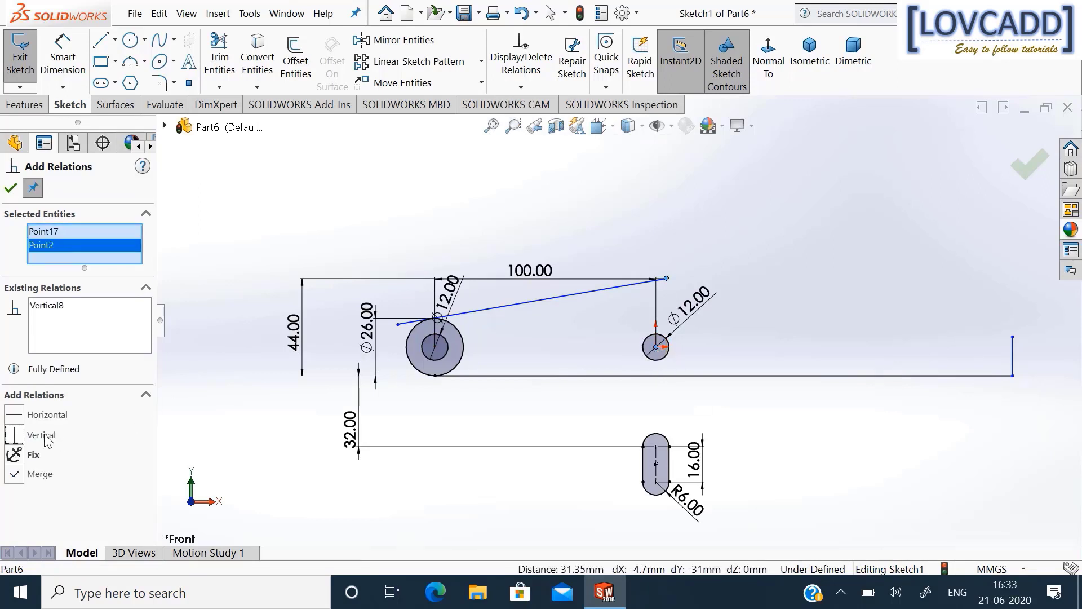
pyautogui.click(11, 189)
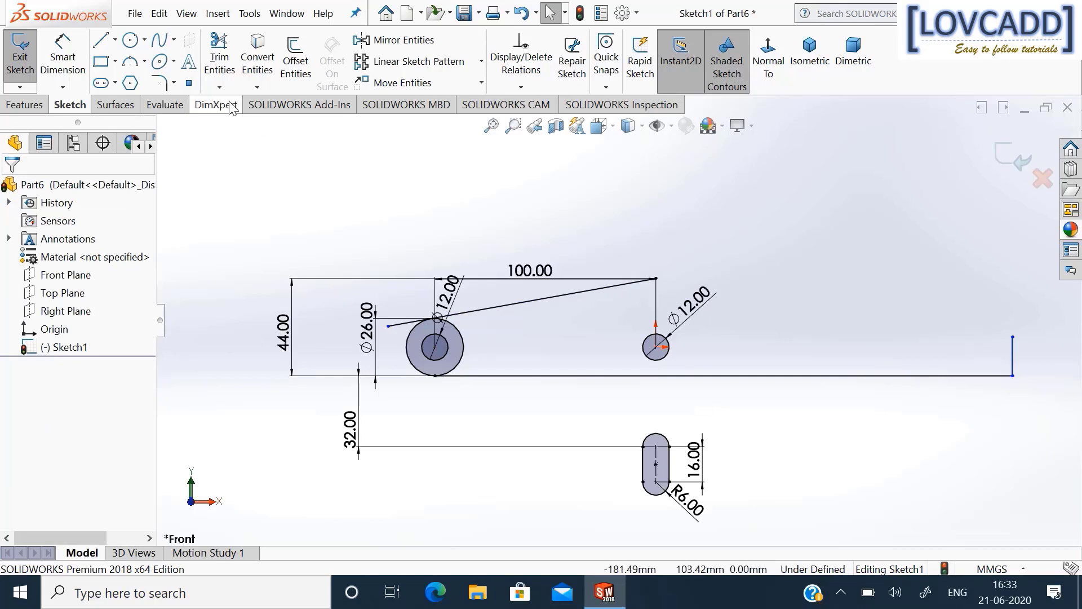
# Sketch a circle of about 21.5 mm radius centred on the slot's lower arc centre.
pyautogui.click(101, 41)
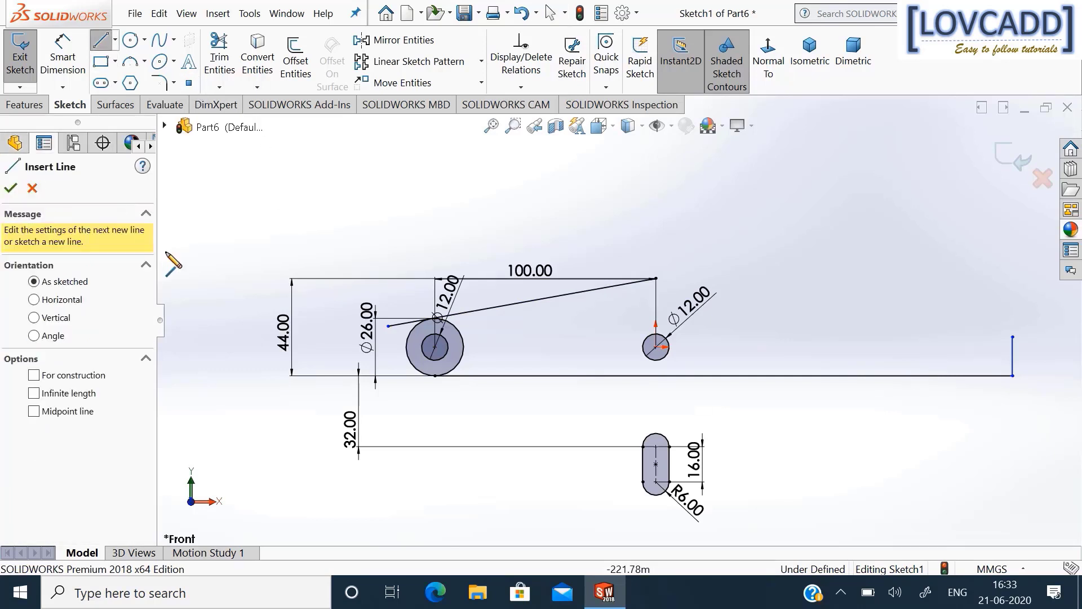
pyautogui.click(130, 39)
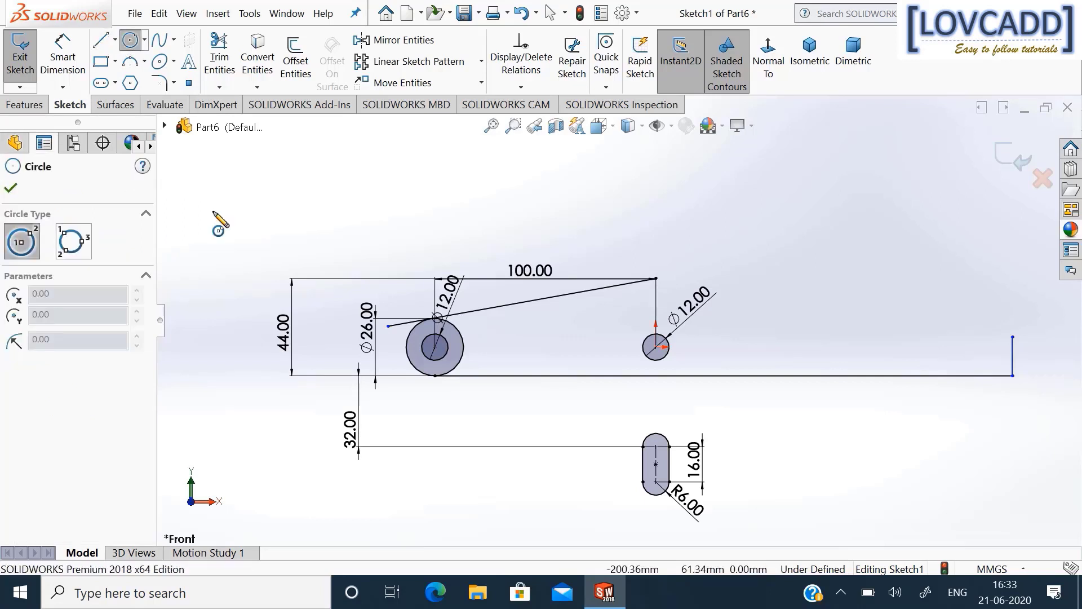
pyautogui.click(655, 482)
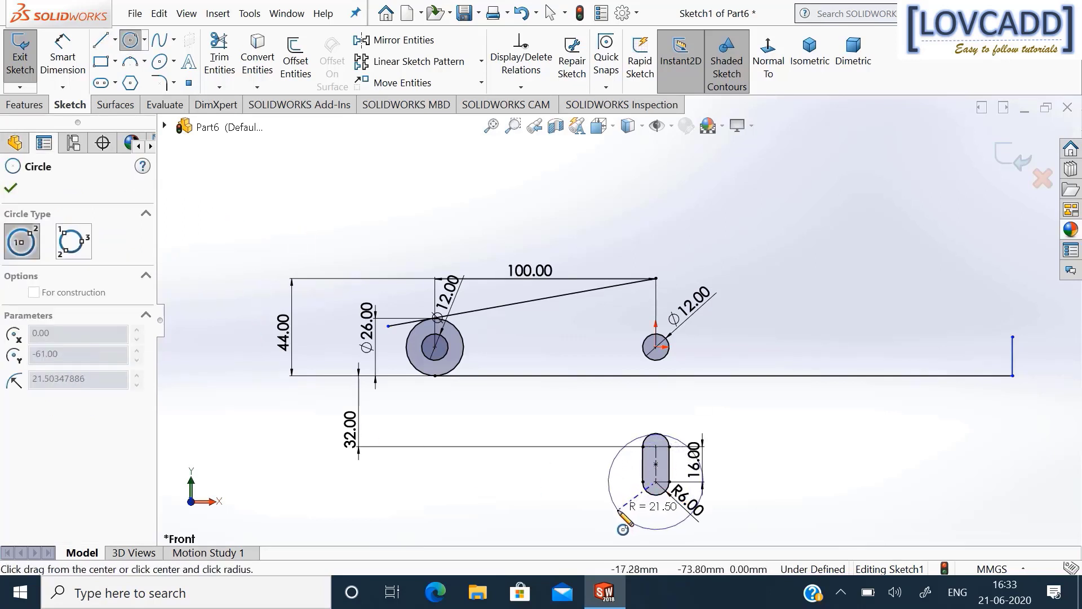
pyautogui.click(619, 512)
pyautogui.rightClick(619, 512)
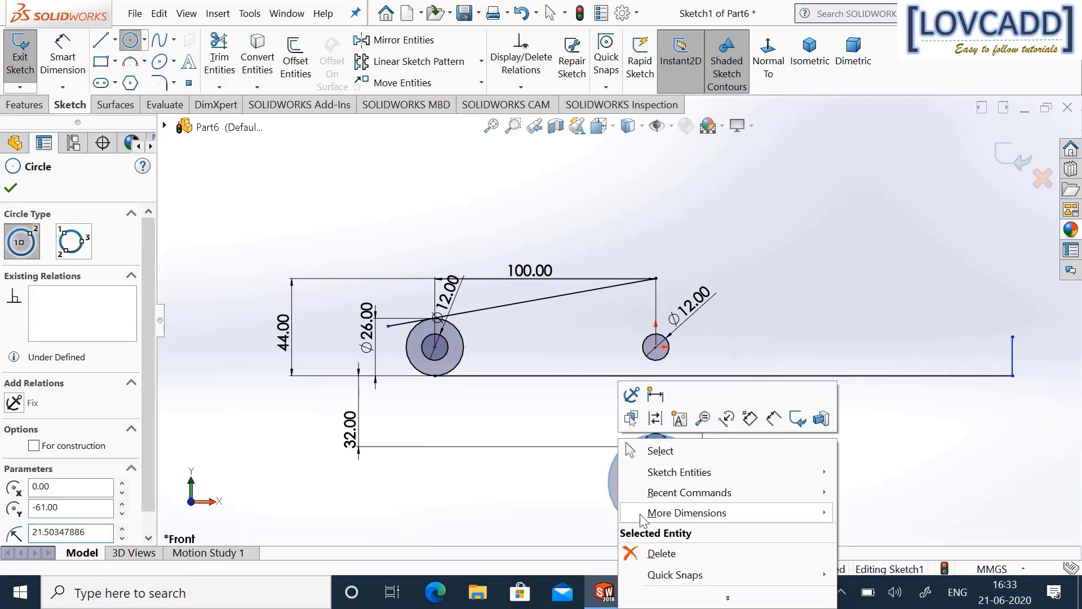
pyautogui.click(657, 451)
# Dimension the diameter of the circle around the slot to 40 mm.
pyautogui.click(62, 57)
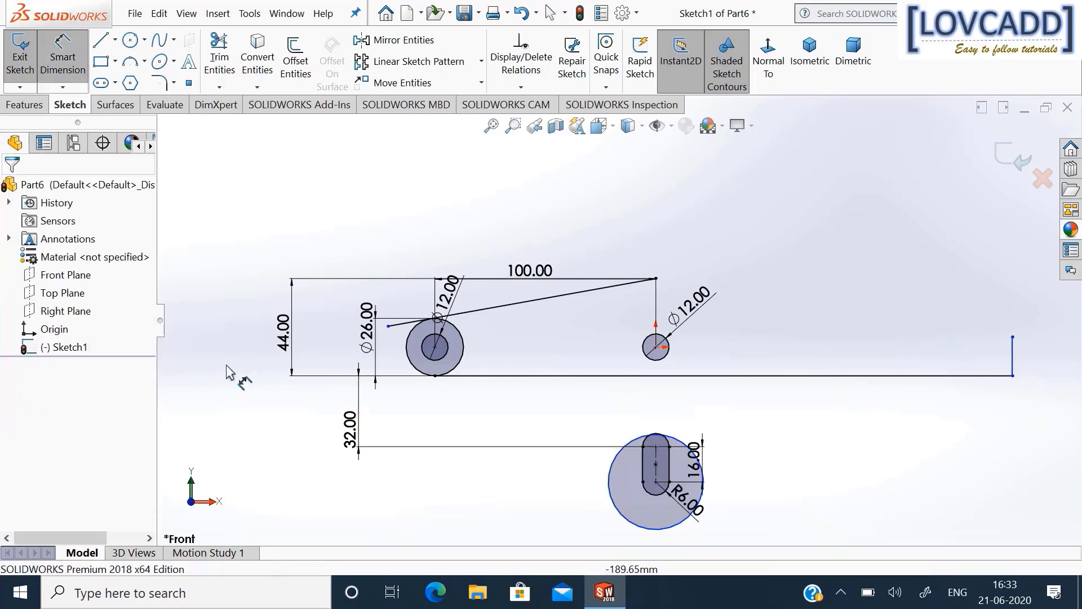
pyautogui.click(637, 531)
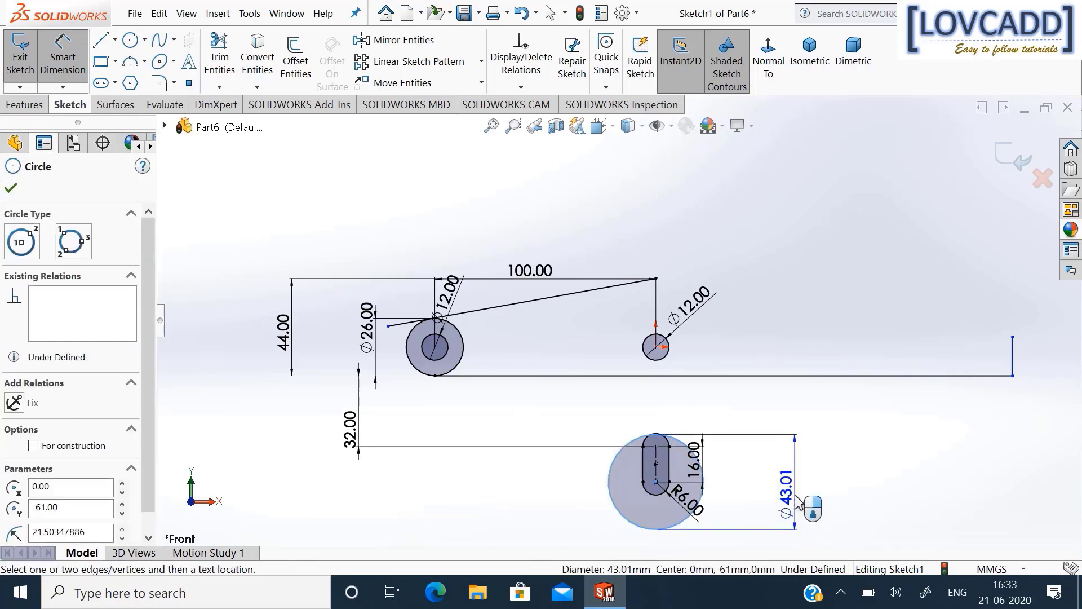
pyautogui.click(800, 506)
pyautogui.write('40')
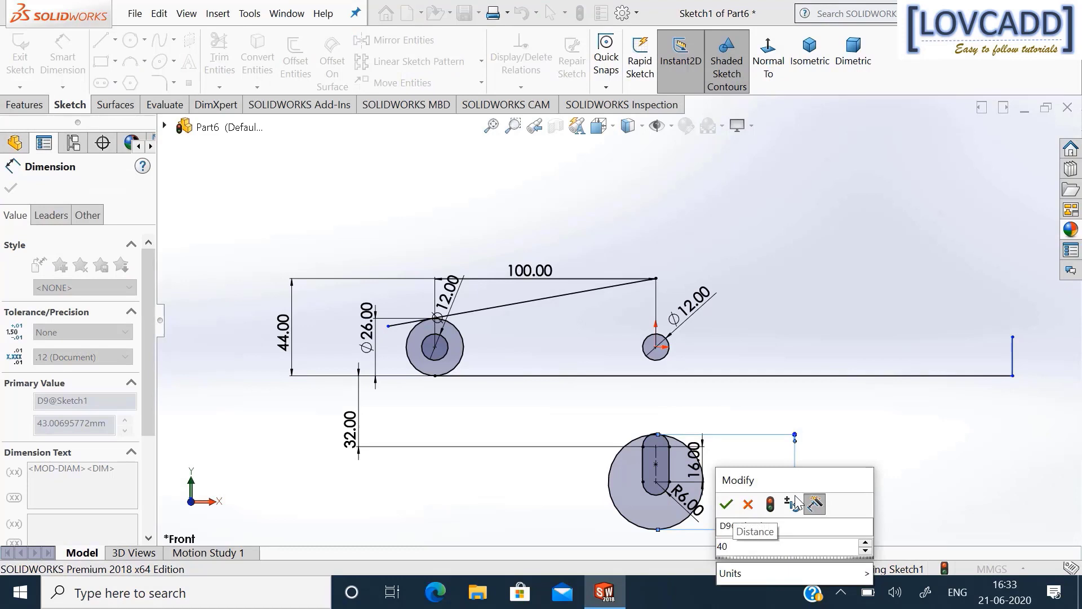
pyautogui.press('Return')
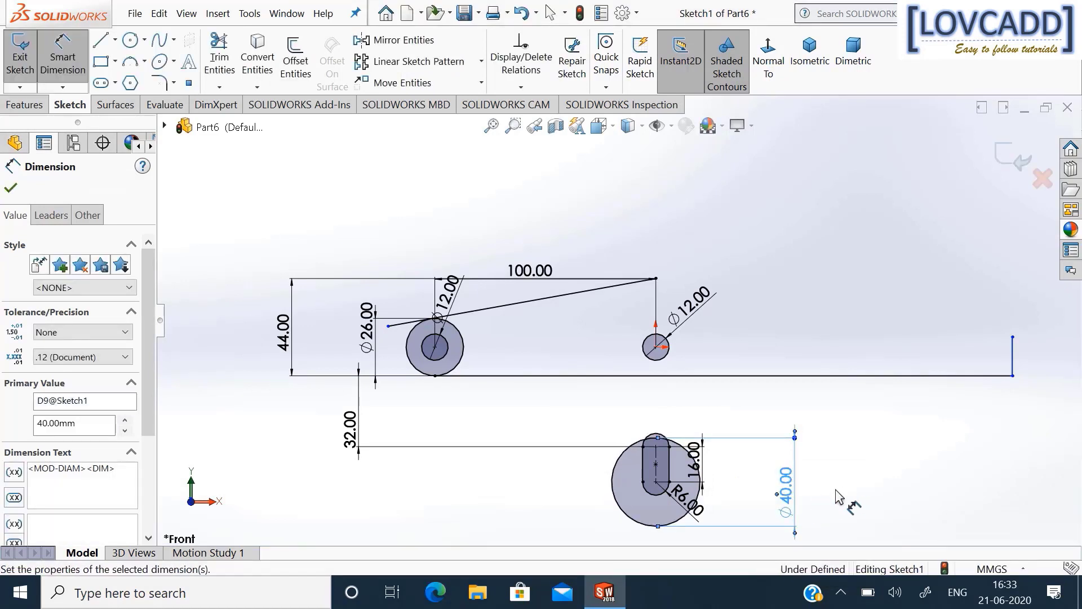
# Sketch a steep line about 62 mm long from the long horizontal line down past the outer side of the 40 mm circle.
pyautogui.scroll(1, 837, 497)
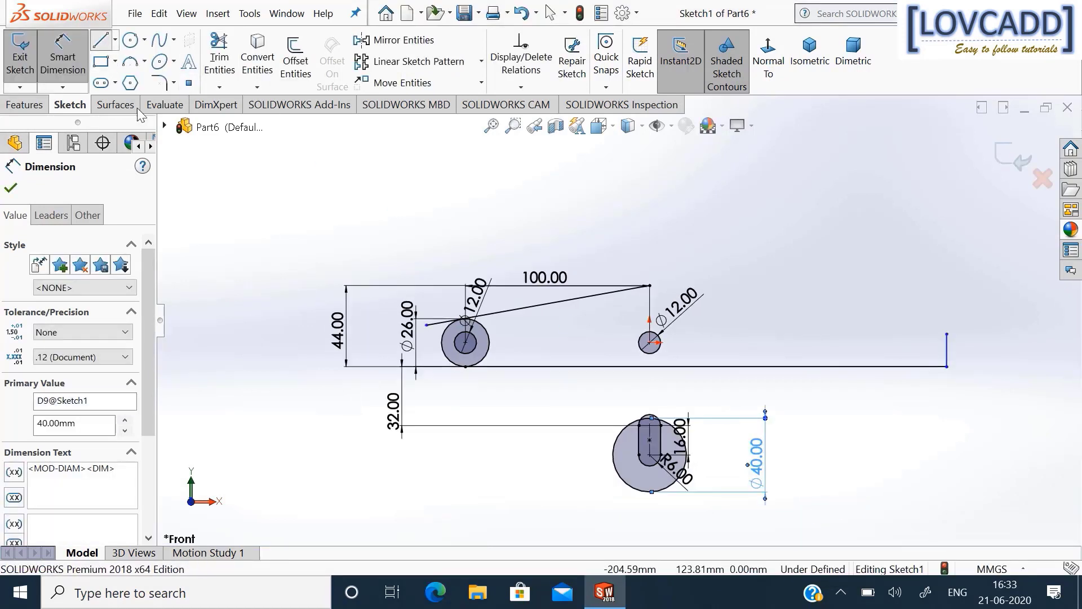
pyautogui.click(102, 41)
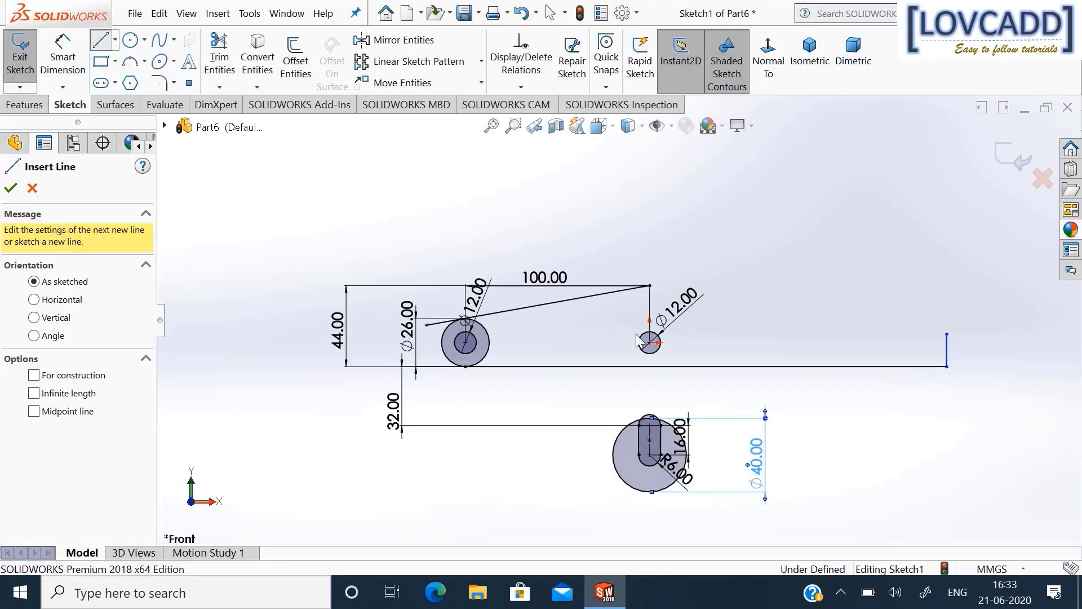
pyautogui.click(588, 367)
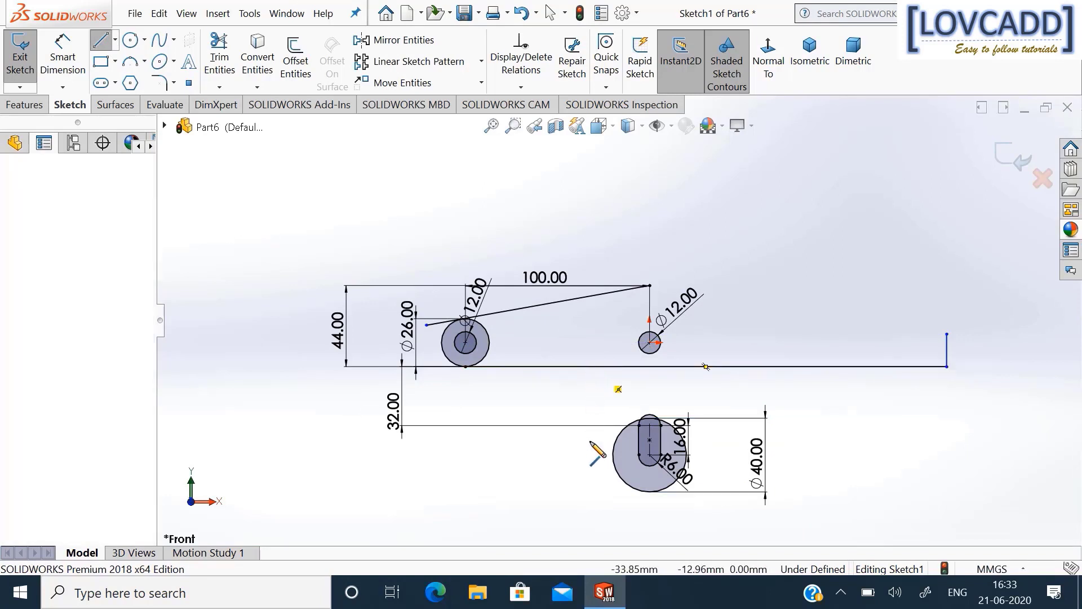
pyautogui.click(599, 482)
pyautogui.rightClick(596, 378)
pyautogui.click(620, 390)
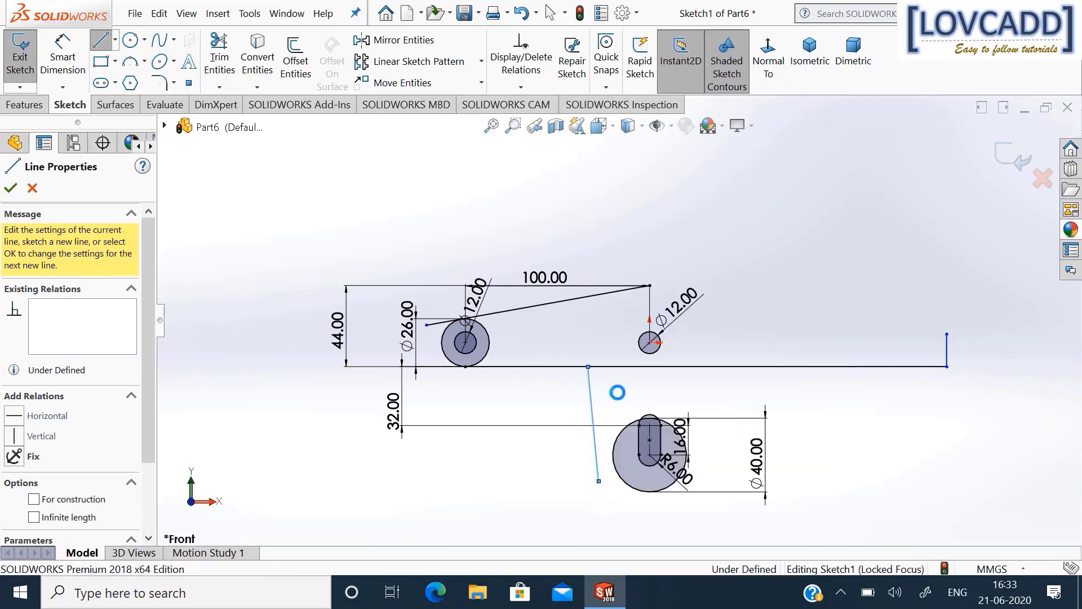
# Add a tangent relation between the new steep line and the 40 mm circle around the slot.
pyautogui.click(521, 87)
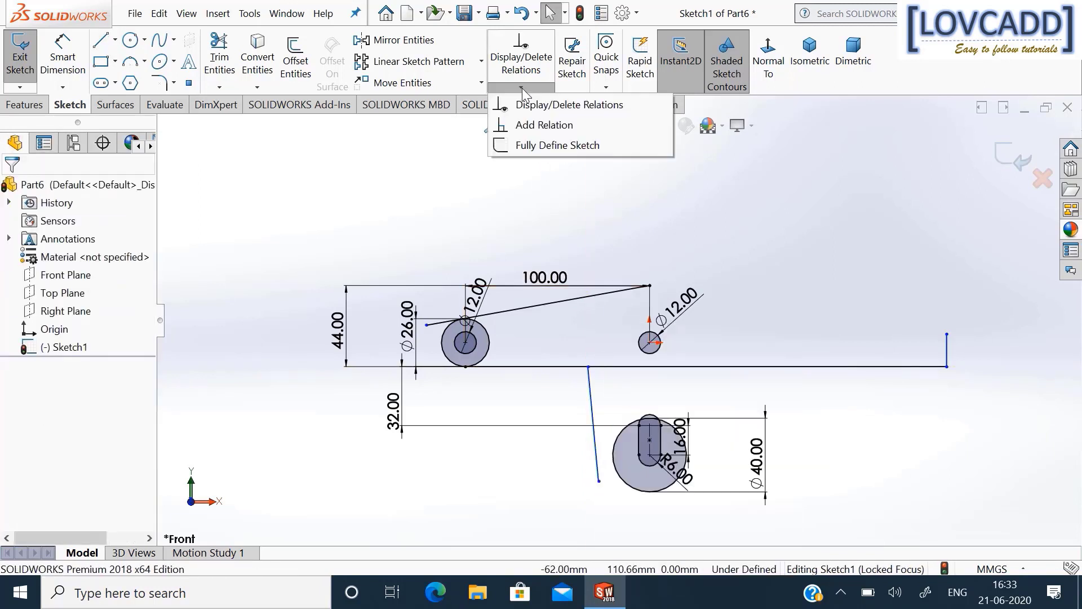
pyautogui.click(542, 125)
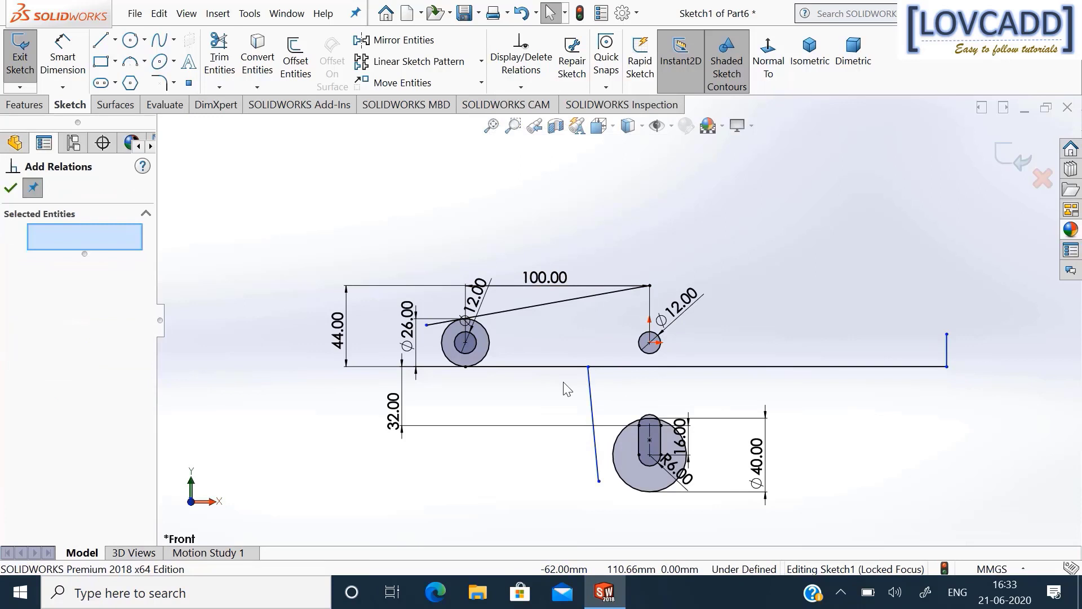
pyautogui.click(597, 464)
pyautogui.click(614, 477)
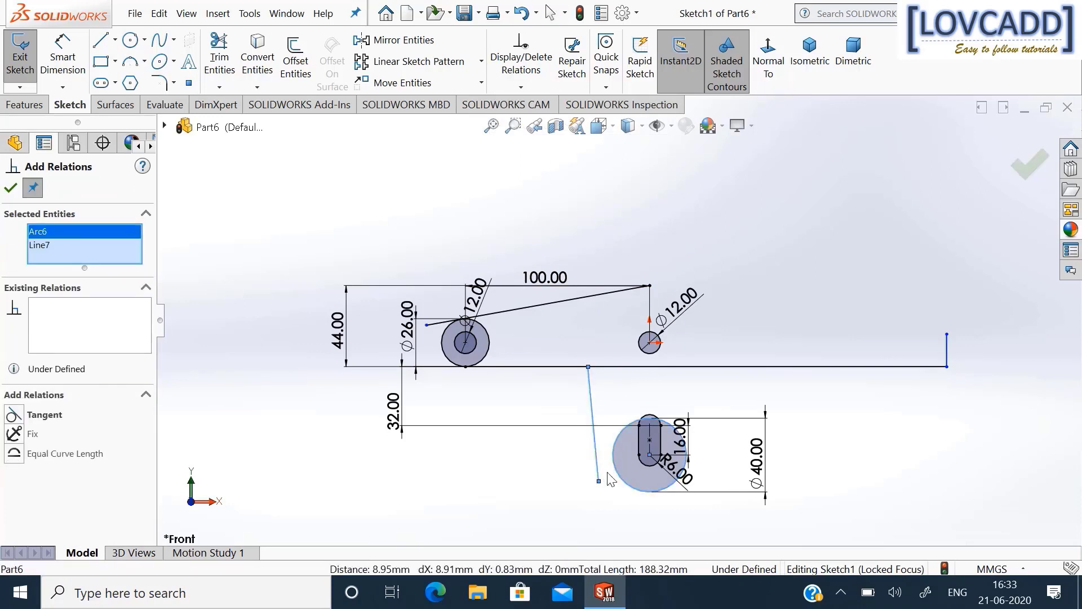
pyautogui.click(42, 407)
pyautogui.click(46, 418)
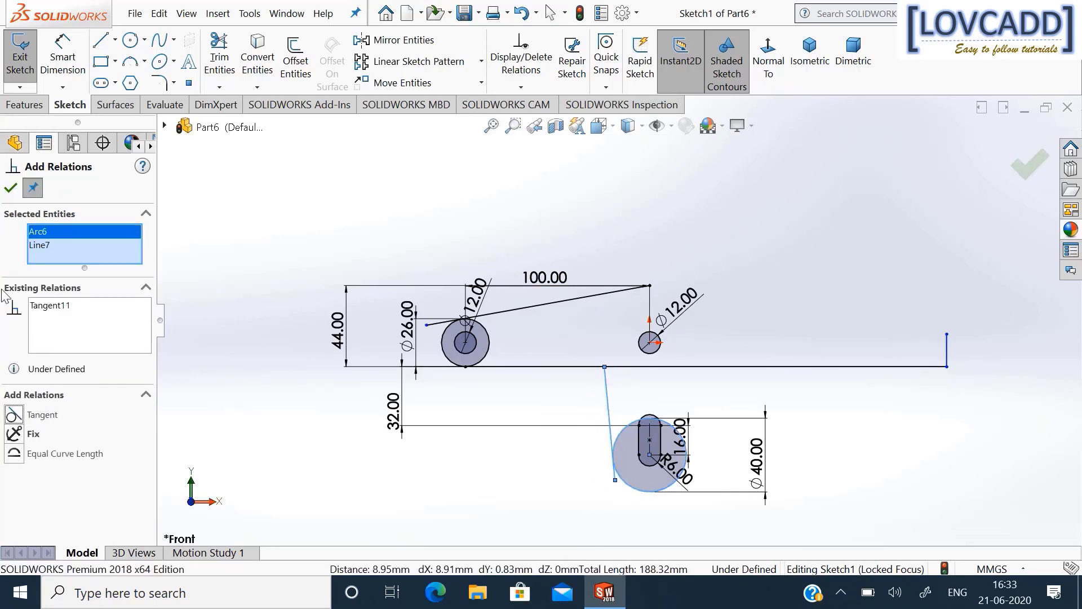
pyautogui.click(8, 191)
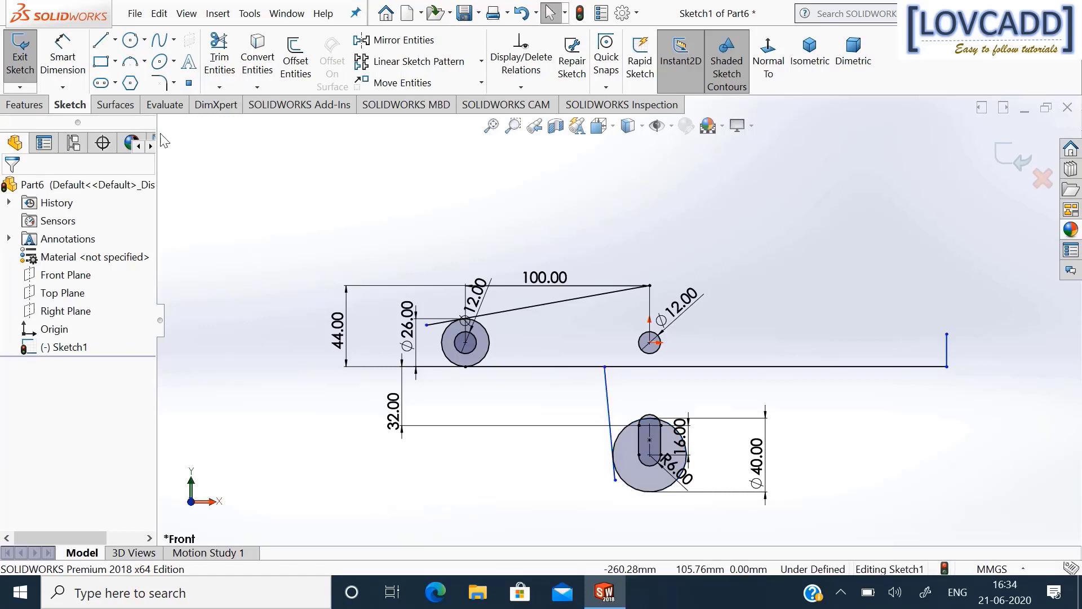
# Dimension the horizontal distance from the steep line's upper endpoint to the origin as 30 mm.
pyautogui.click(56, 59)
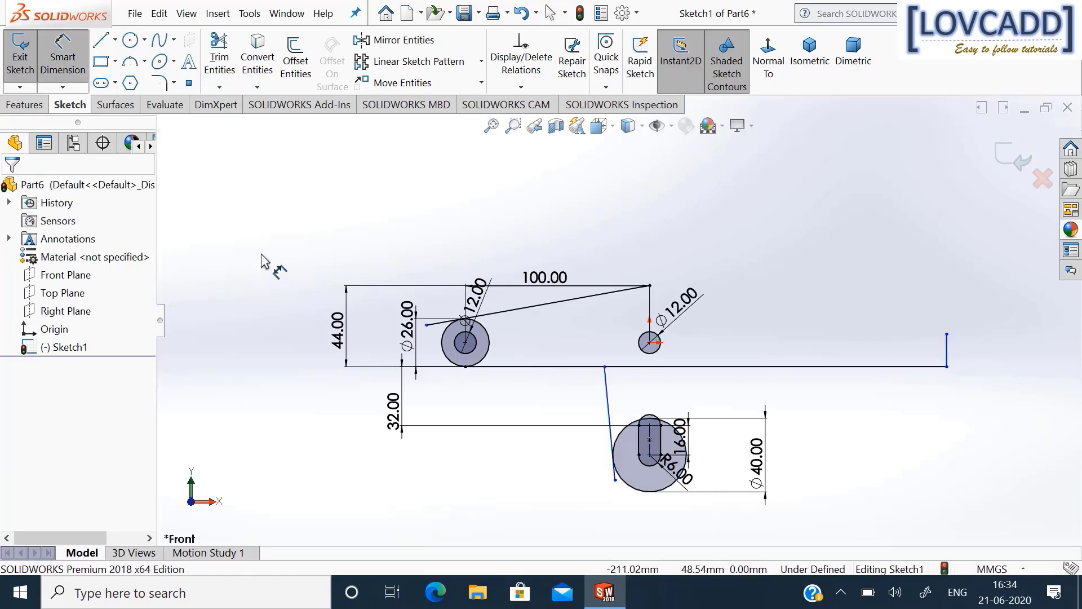
pyautogui.click(605, 367)
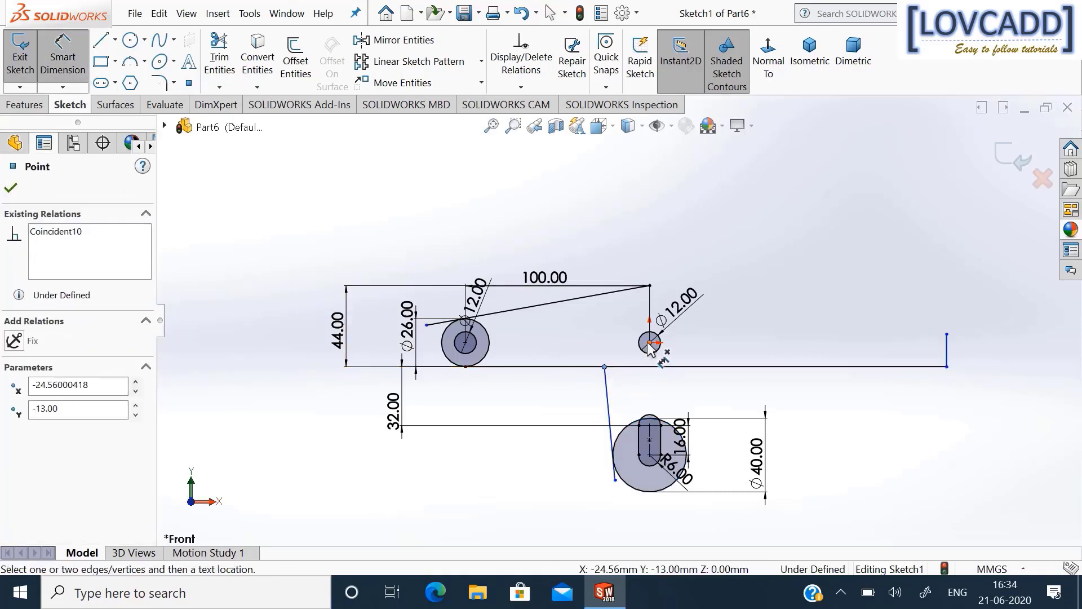
pyautogui.click(649, 342)
pyautogui.click(616, 251)
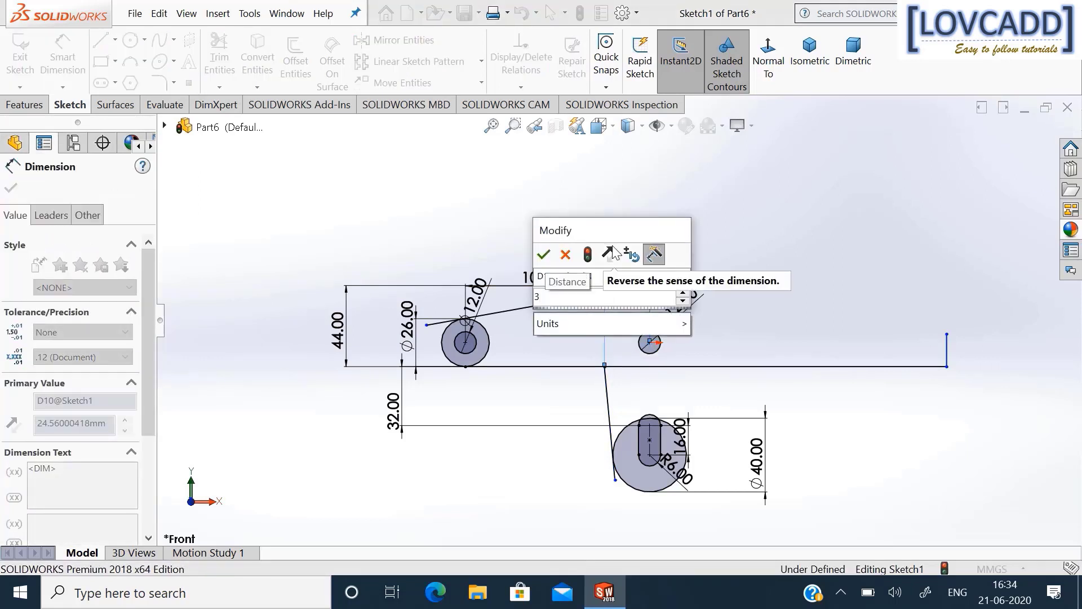
pyautogui.write('30')
pyautogui.press('Return')
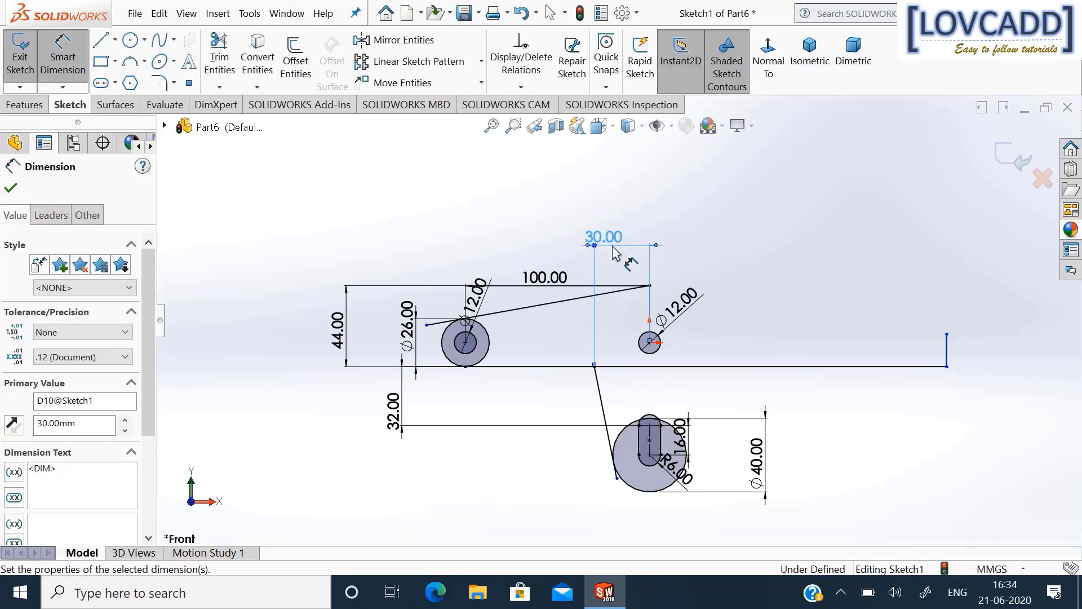
pyautogui.click(11, 190)
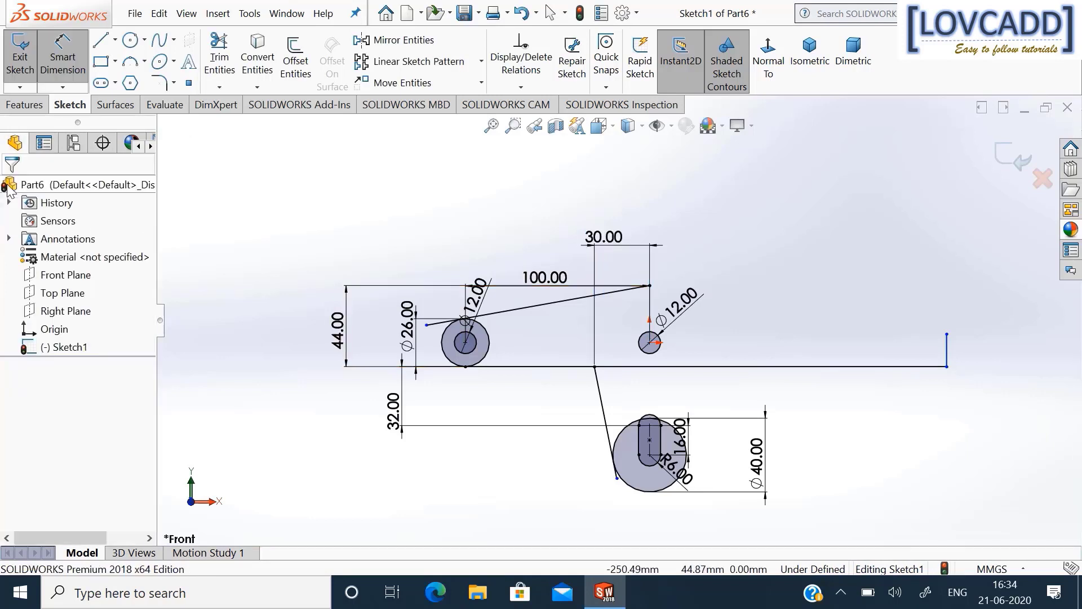
# Sketch a vertical construction centerline about 91 mm long upward from the origin.
pyautogui.click(115, 40)
pyautogui.click(140, 83)
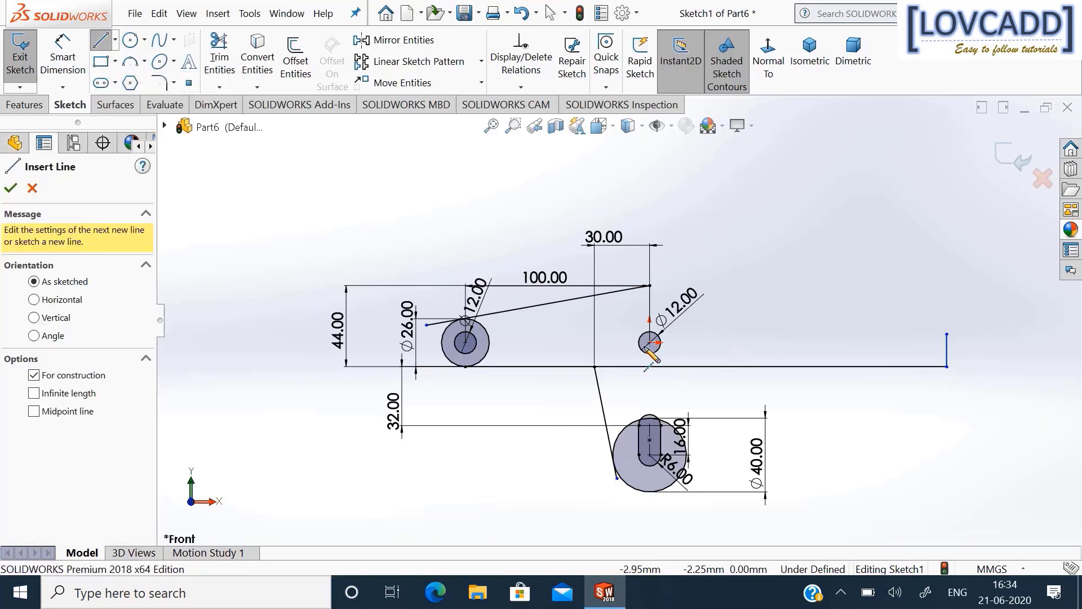
pyautogui.click(650, 342)
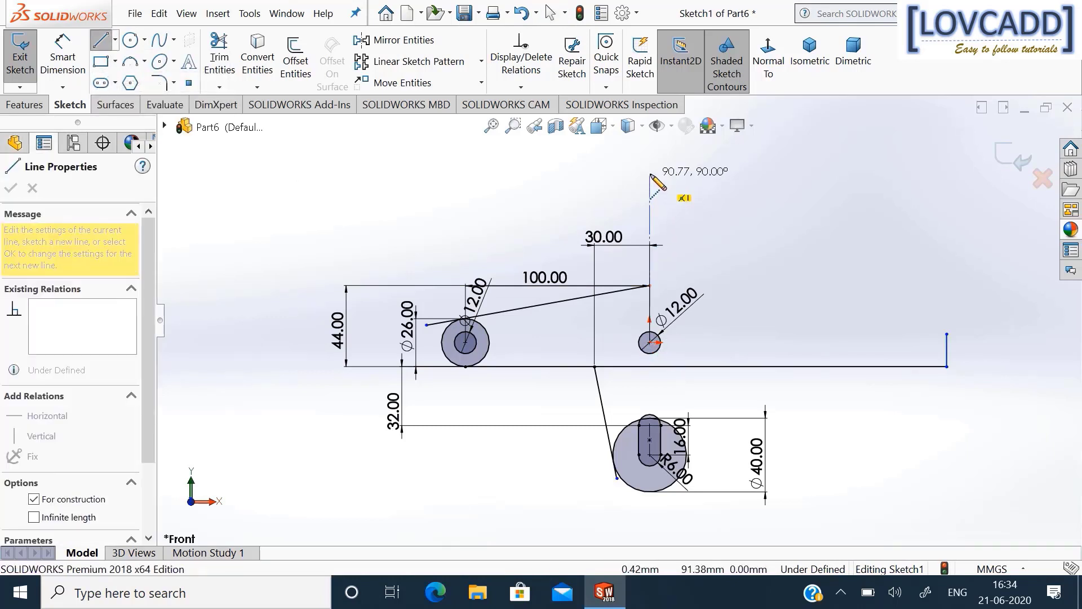
pyautogui.rightClick(651, 176)
pyautogui.click(693, 187)
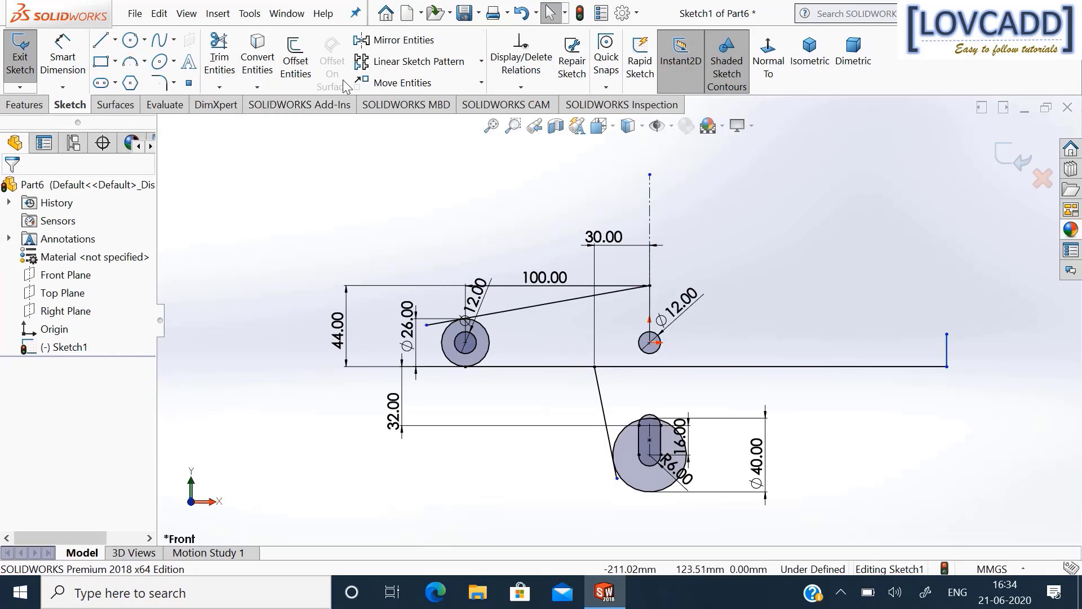
# Mirror the steep tangent line about the vertical centerline, keeping the original.
pyautogui.click(378, 40)
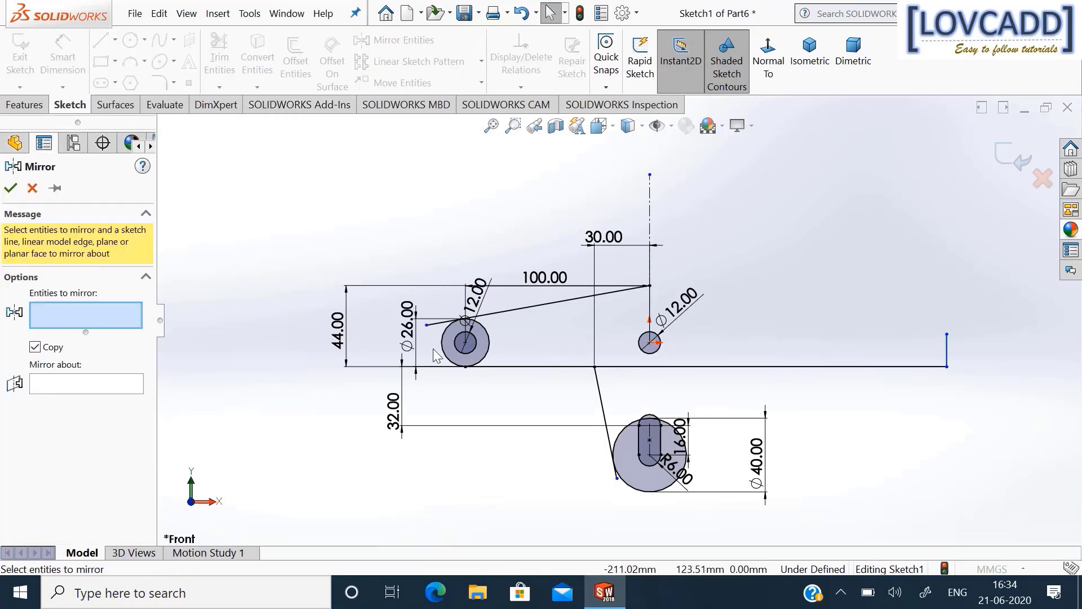
pyautogui.click(602, 403)
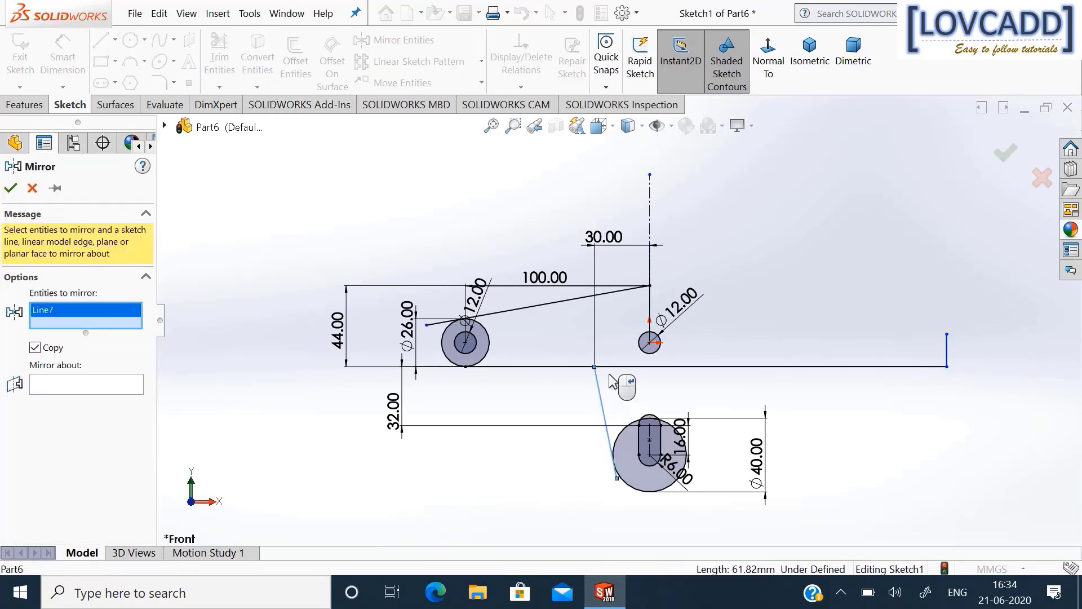
pyautogui.click(103, 386)
pyautogui.click(650, 213)
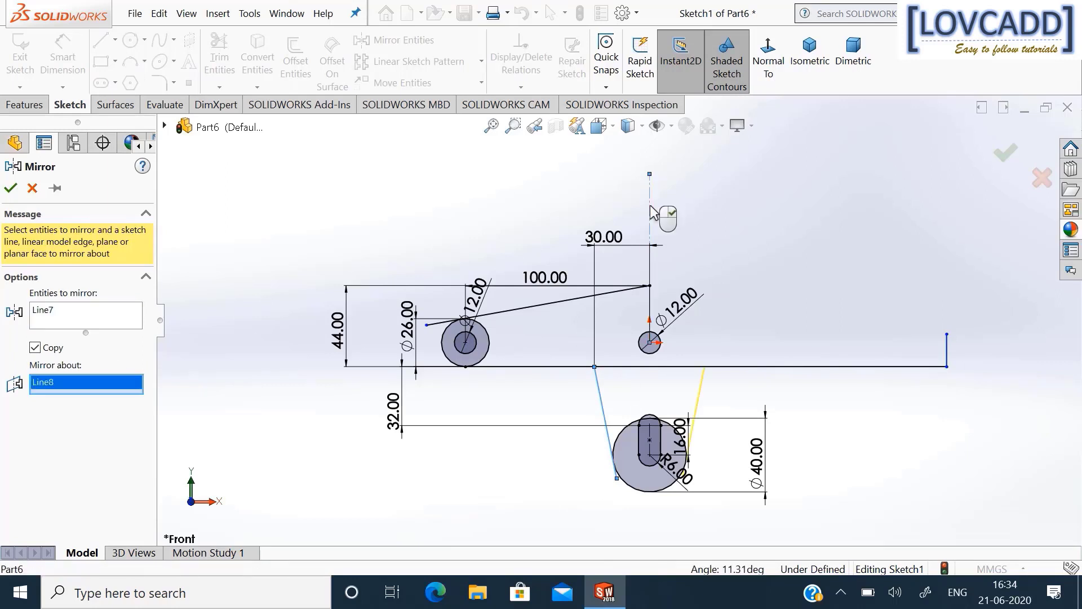
pyautogui.rightClick(651, 207)
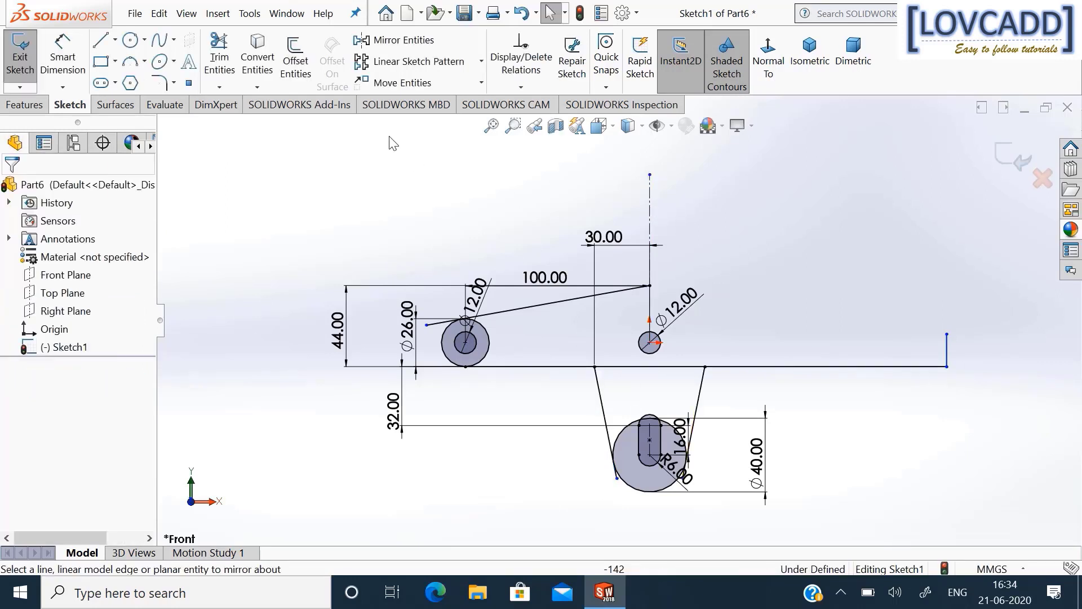
# Trim the horizontal line between the two steep lines, the excess below their tangent points and the upper part of the 40 mm circle.
pyautogui.click(219, 56)
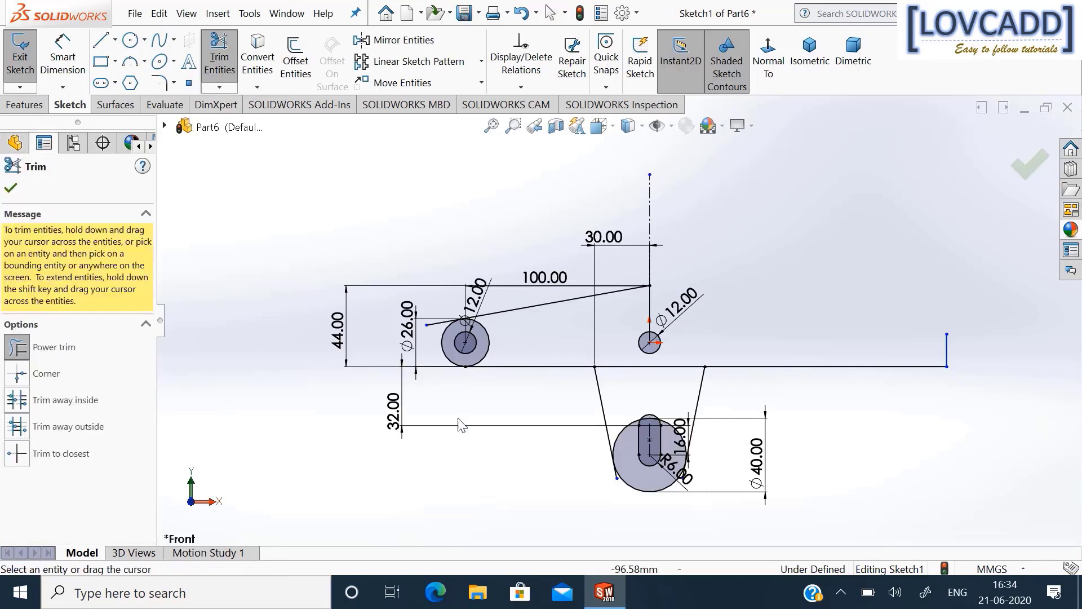
pyautogui.moveTo(688, 343); pyautogui.dragTo(678, 379)
pyautogui.moveTo(613, 406); pyautogui.dragTo(626, 435)
pyautogui.scroll(-2, 620, 476)
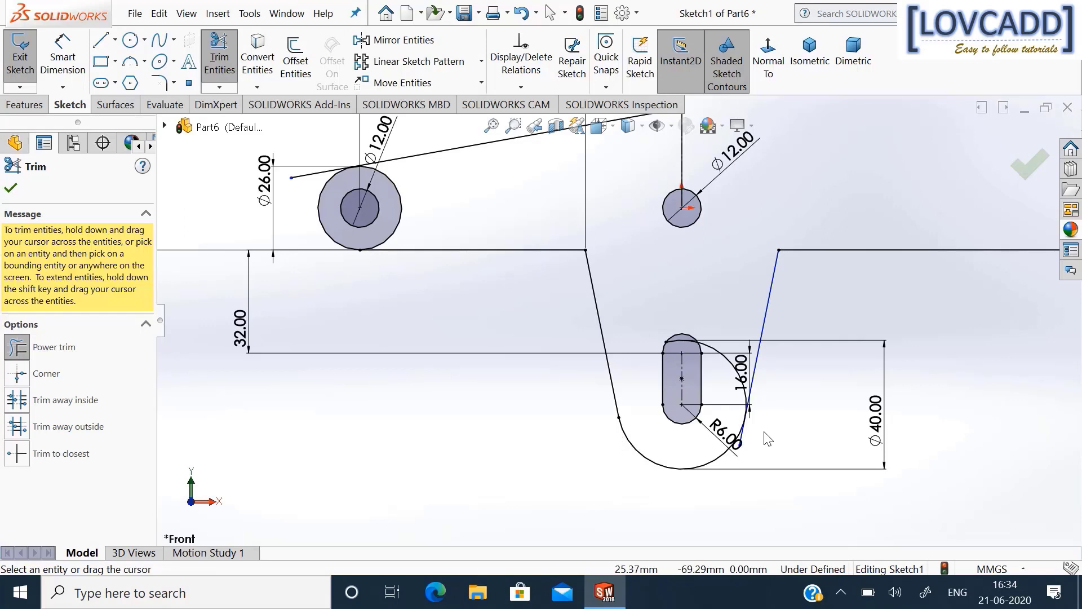
pyautogui.scroll(-2, 766, 437)
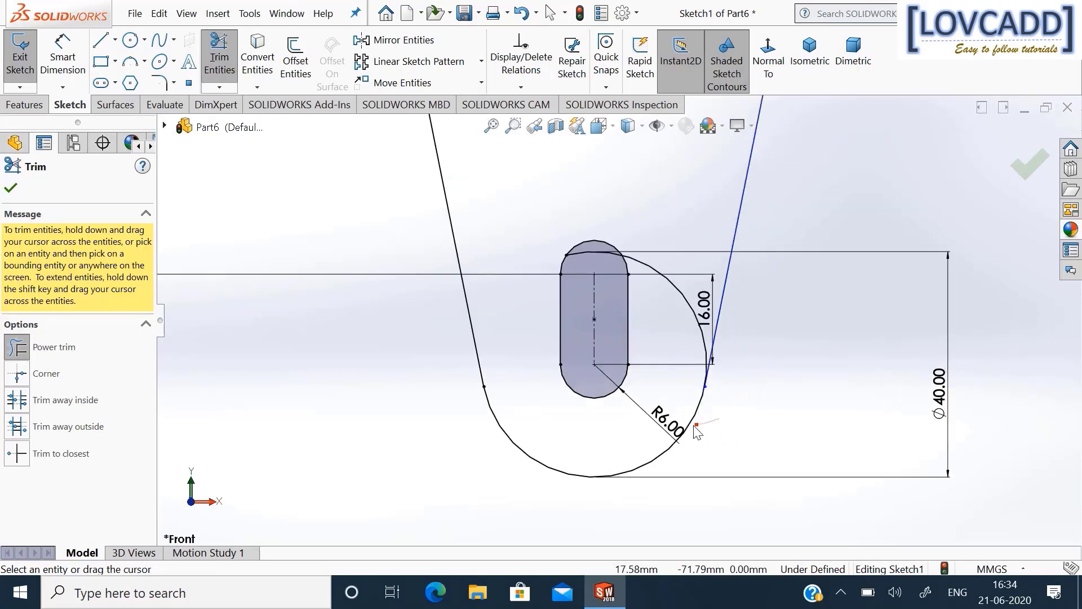
pyautogui.moveTo(681, 259); pyautogui.dragTo(654, 288)
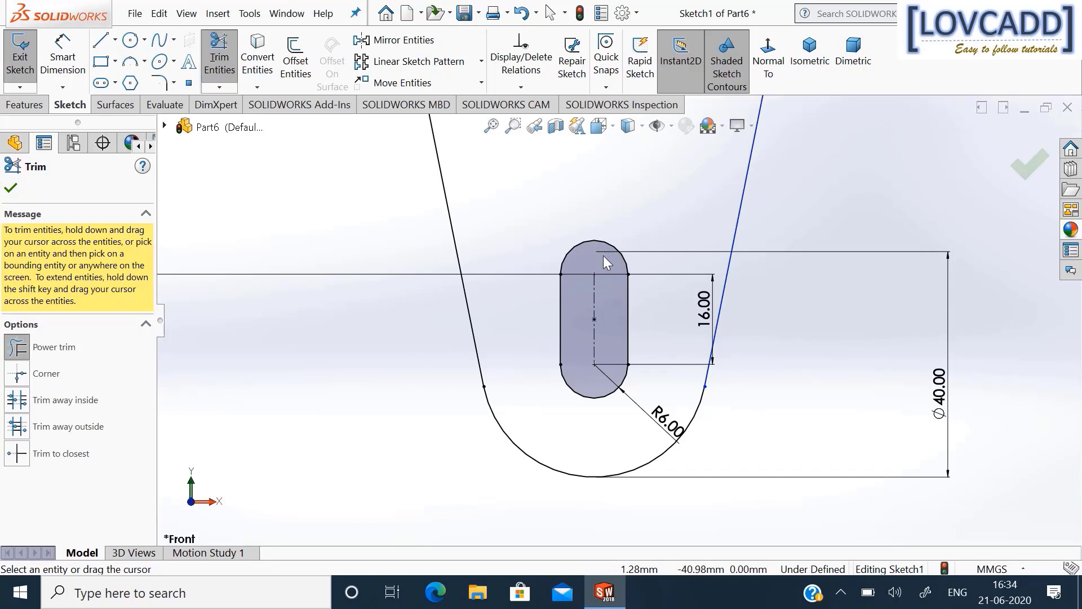
# Trim the inner side of the 26 mm circle and the sloping line's overhang beyond it, leaving a rounded lever end.
pyautogui.scroll(5, 614, 279)
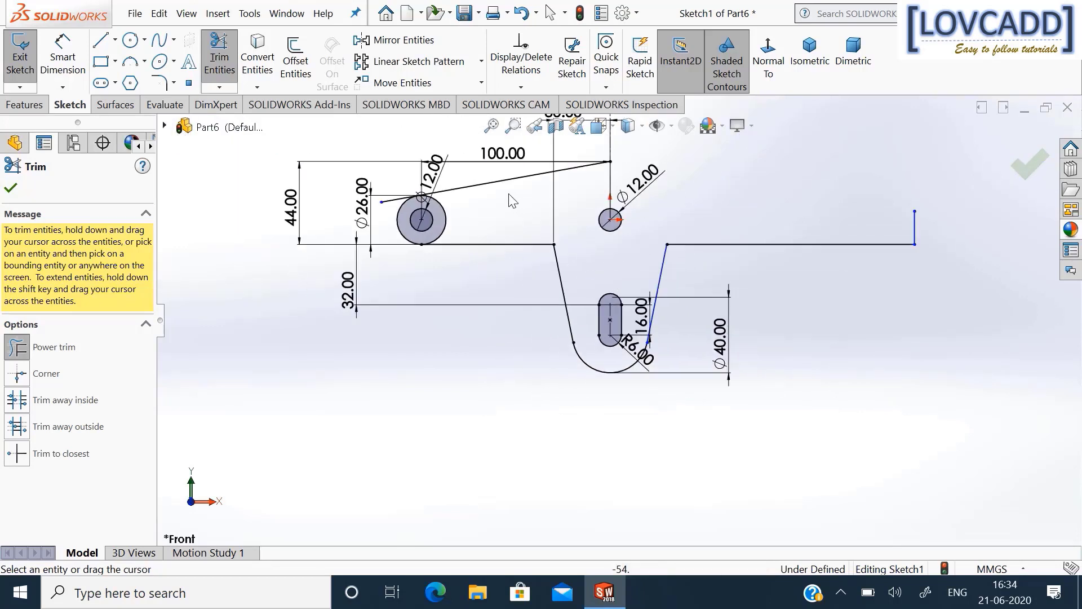
pyautogui.scroll(-1, 444, 221)
pyautogui.moveTo(444, 249); pyautogui.dragTo(435, 249)
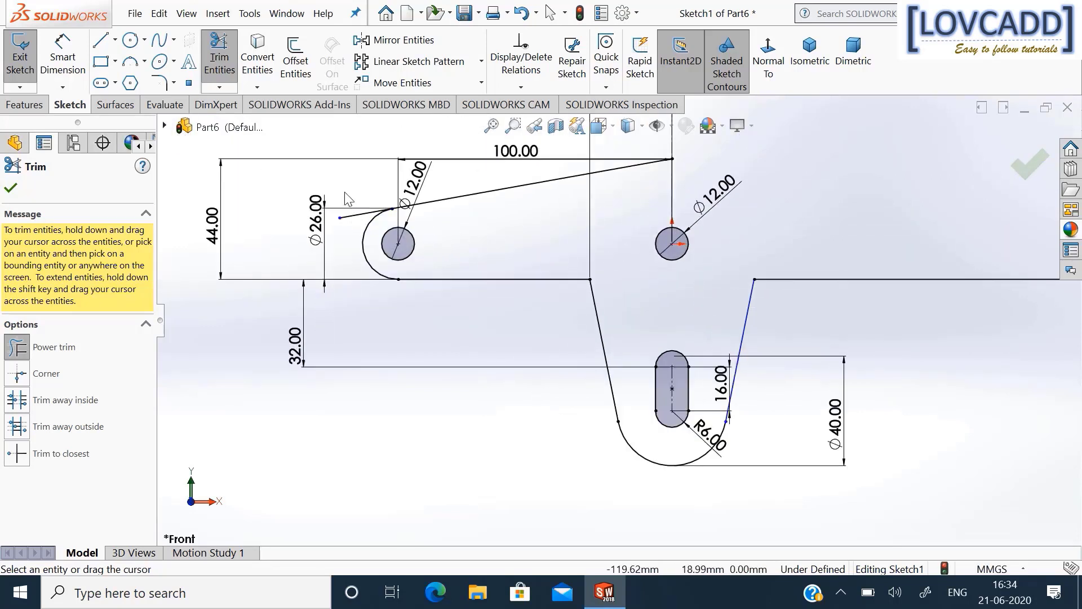
pyautogui.scroll(3, 348, 223)
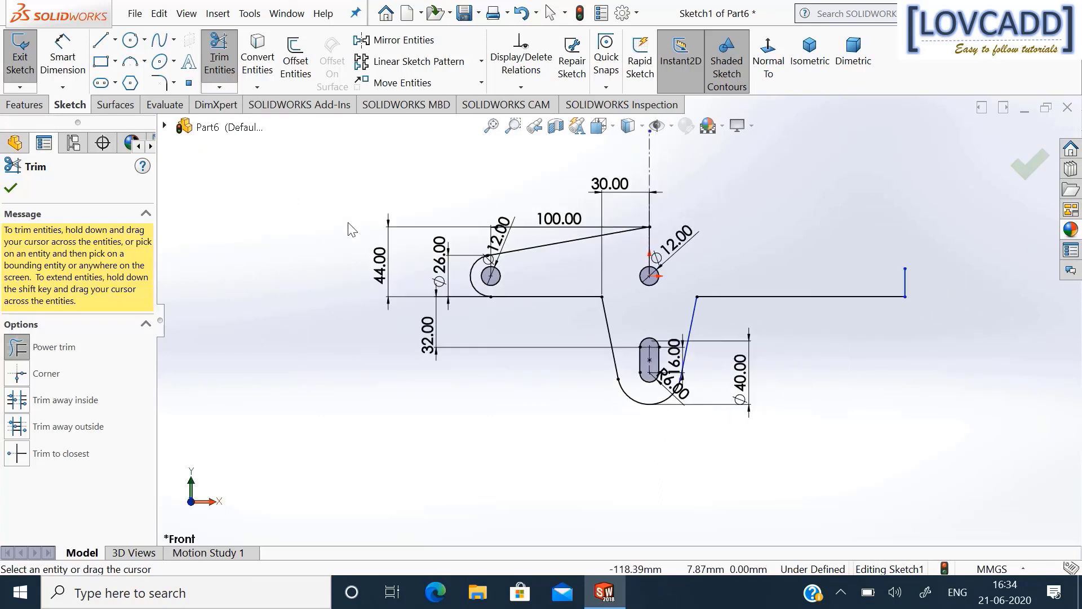
pyautogui.click(1013, 171)
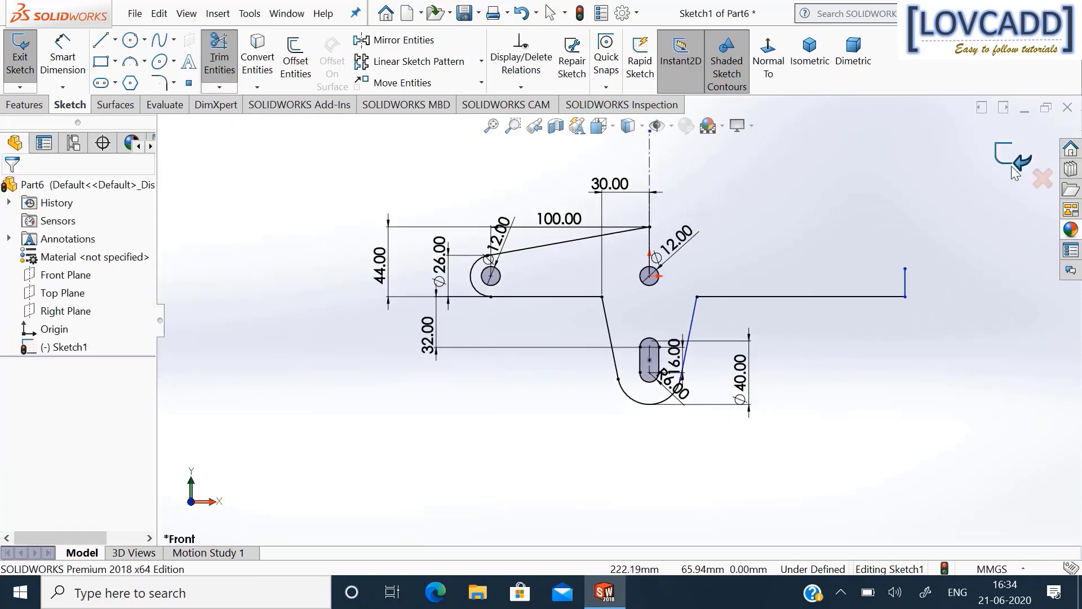
# Sketch a line from the apex above the origin to the upper end of the short vertical line, closing the lever profile.
pyautogui.click(100, 40)
pyautogui.click(650, 227)
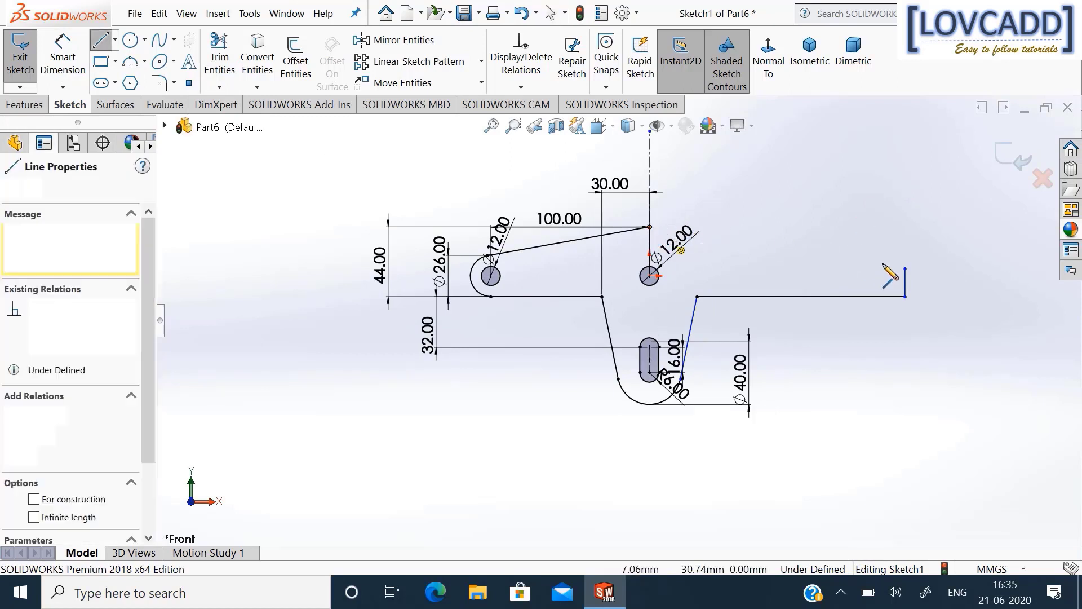
pyautogui.click(905, 269)
pyautogui.rightClick(908, 269)
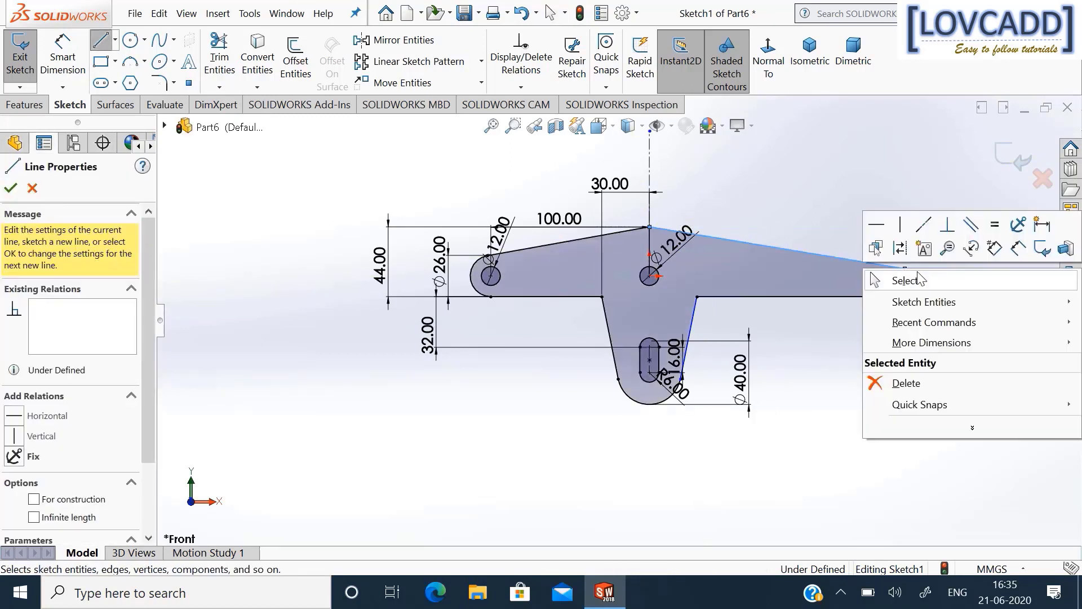
pyautogui.click(905, 280)
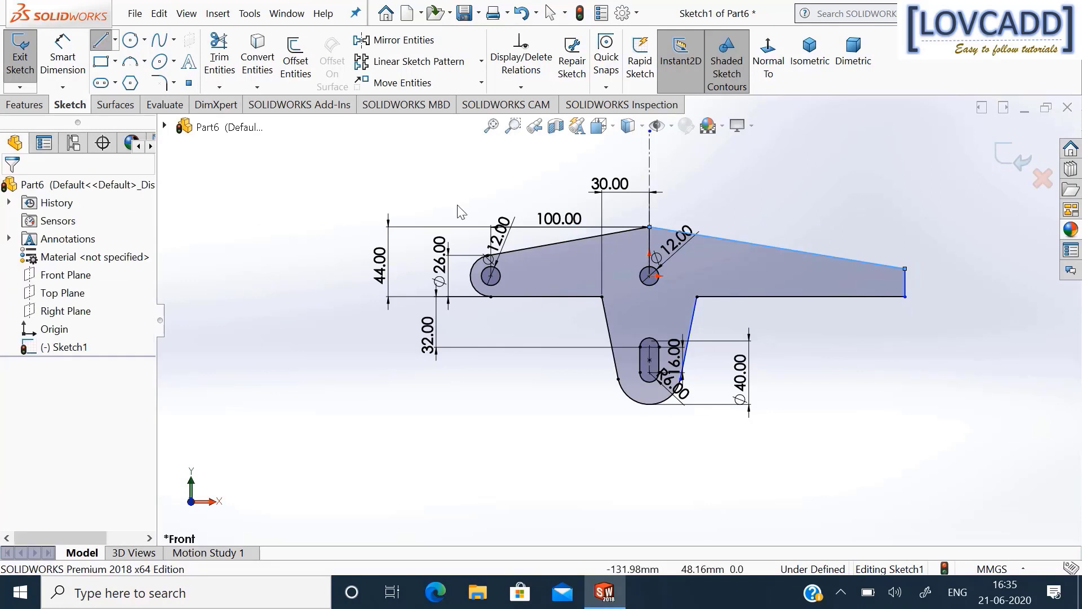
# Dimension the lever's overall length from the rounded end's outer arc to the short vertical end line as 510 mm.
pyautogui.click(77, 64)
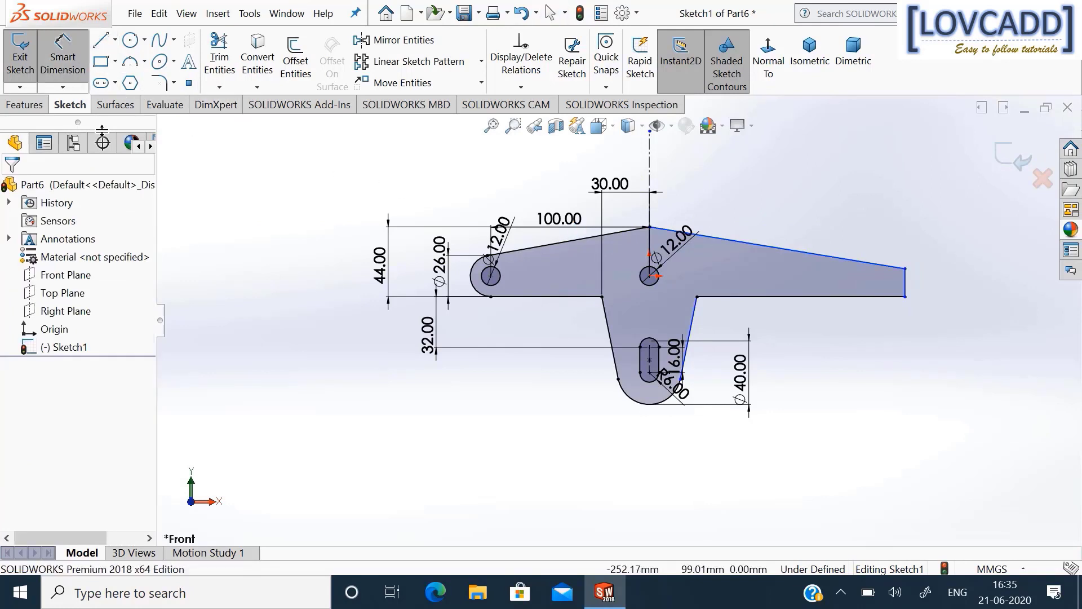
pyautogui.click(472, 283)
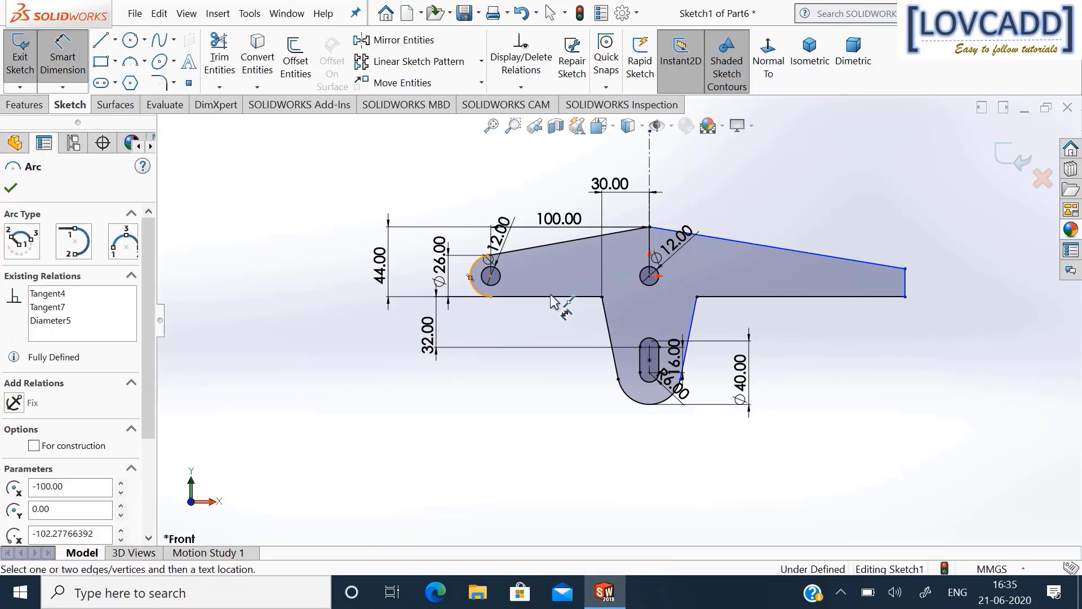
pyautogui.click(905, 285)
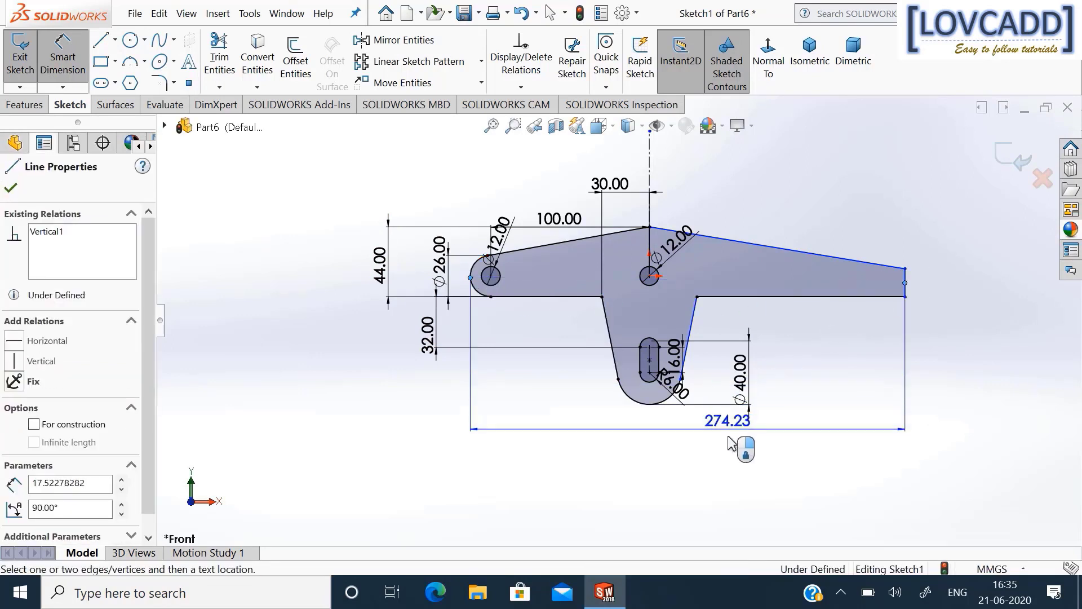
pyautogui.click(726, 467)
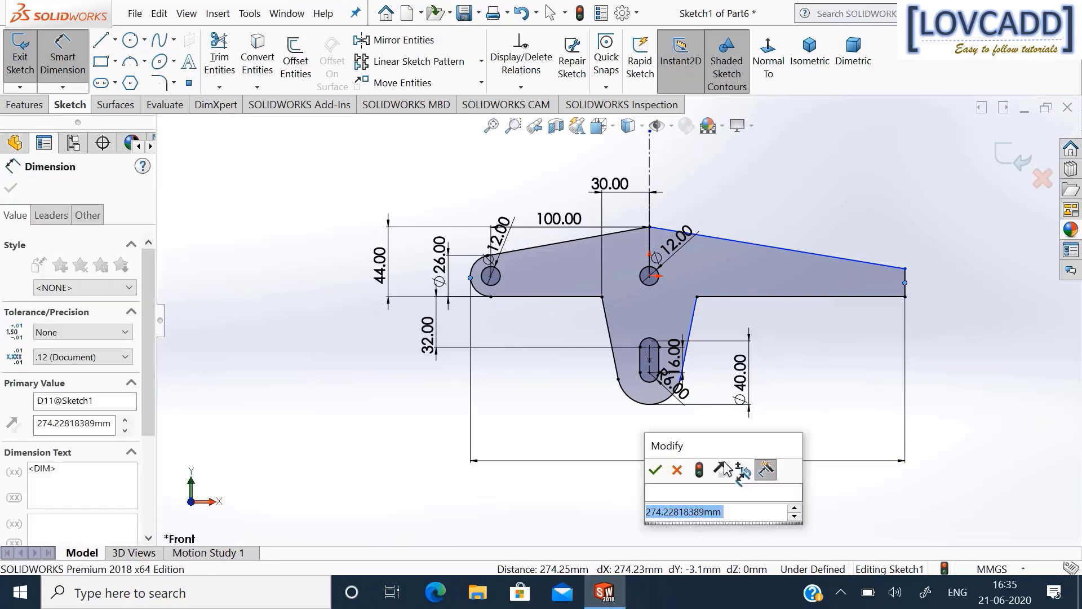
pyautogui.write('510')
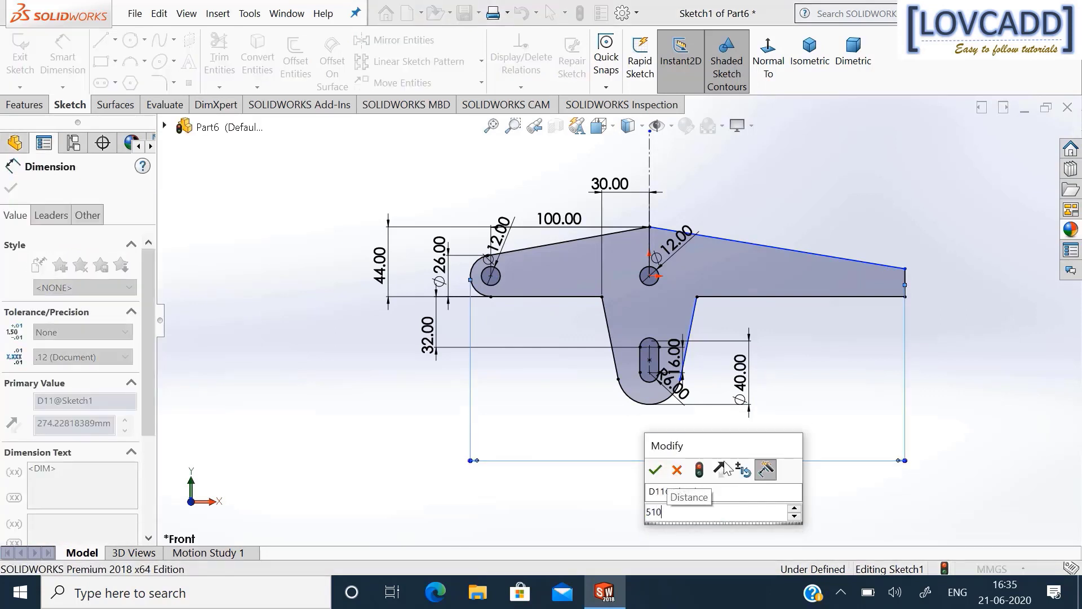
pyautogui.press('Return')
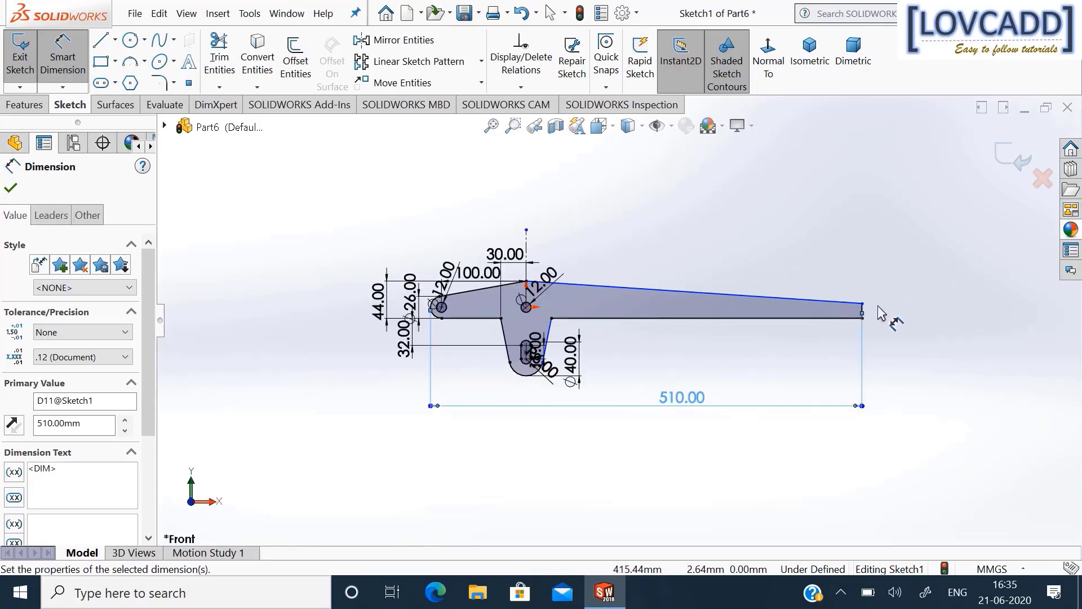
# Set the length of the short vertical line at the narrow end of the lever to 16 mm.
pyautogui.scroll(-2, 881, 312)
pyautogui.click(833, 313)
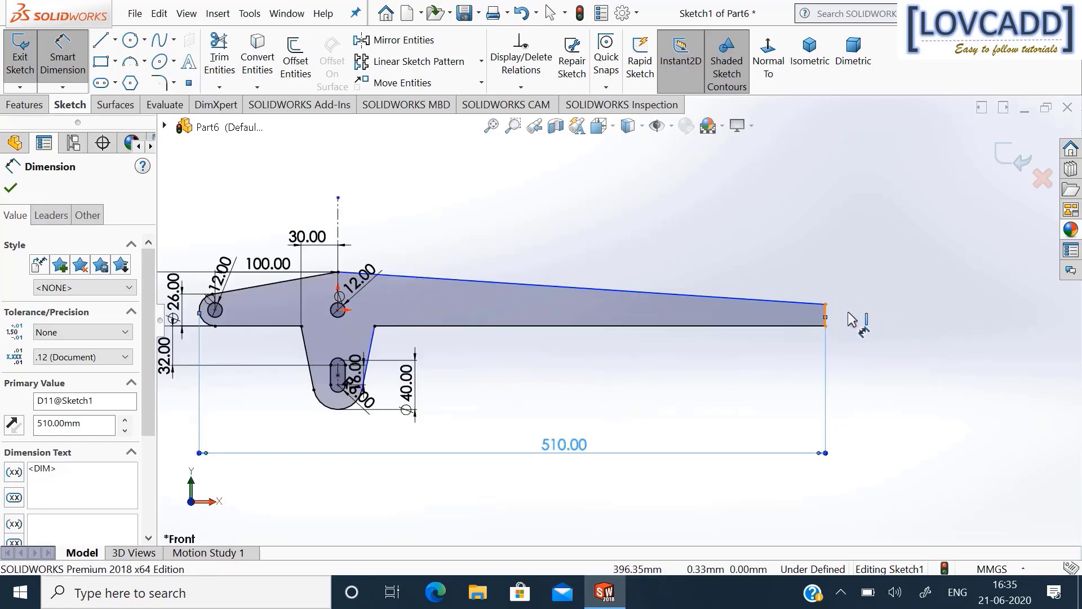
pyautogui.click(857, 317)
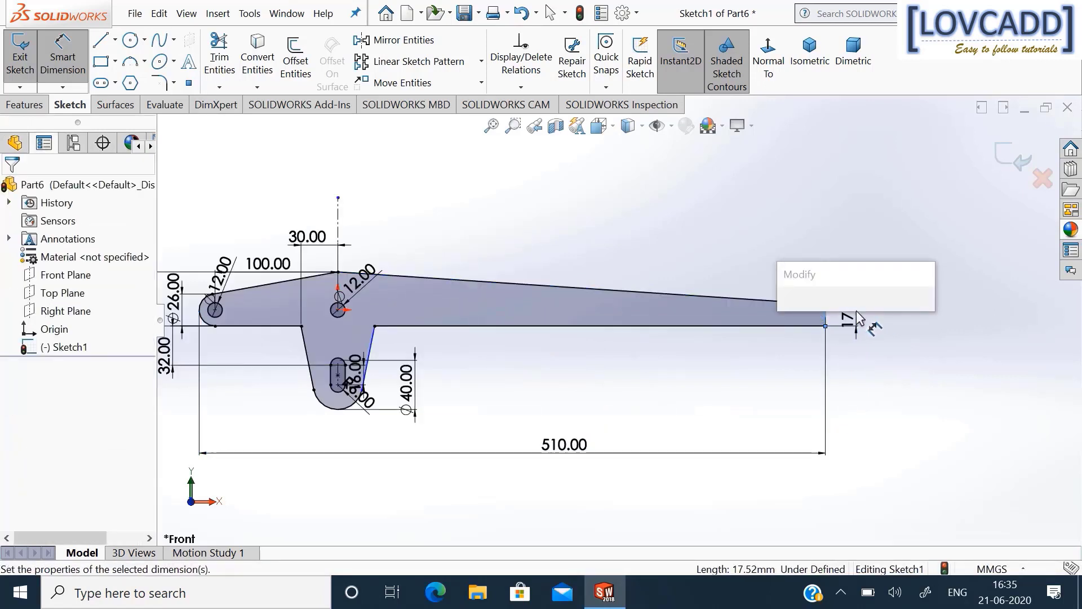
pyautogui.write('16')
pyautogui.press('Return')
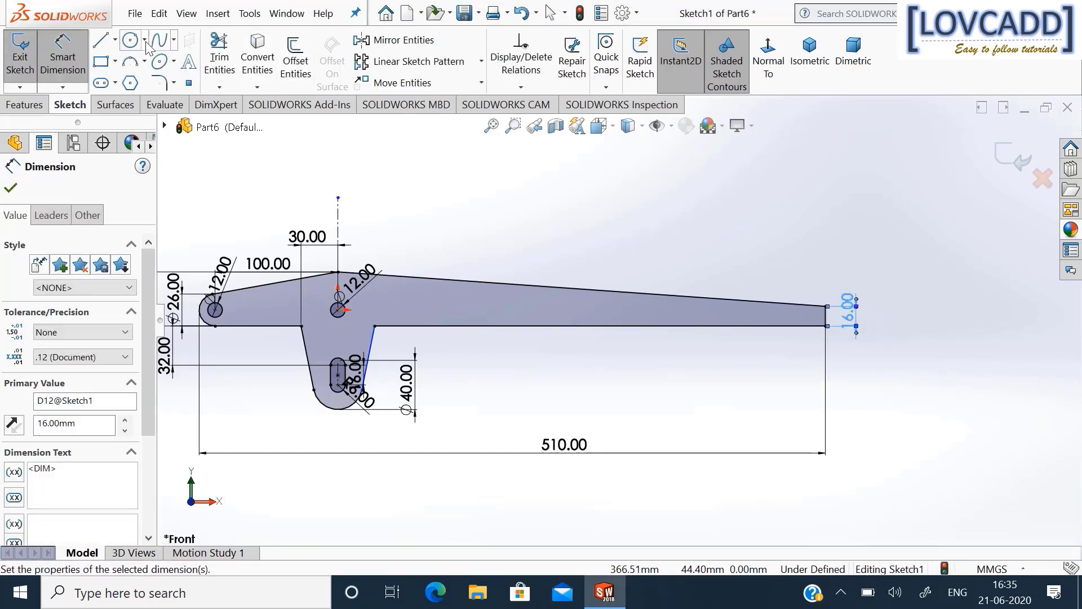
# Sketch a vertical line across the long tapering arm between its upper and lower edges, about 149 mm from the origin.
pyautogui.click(101, 40)
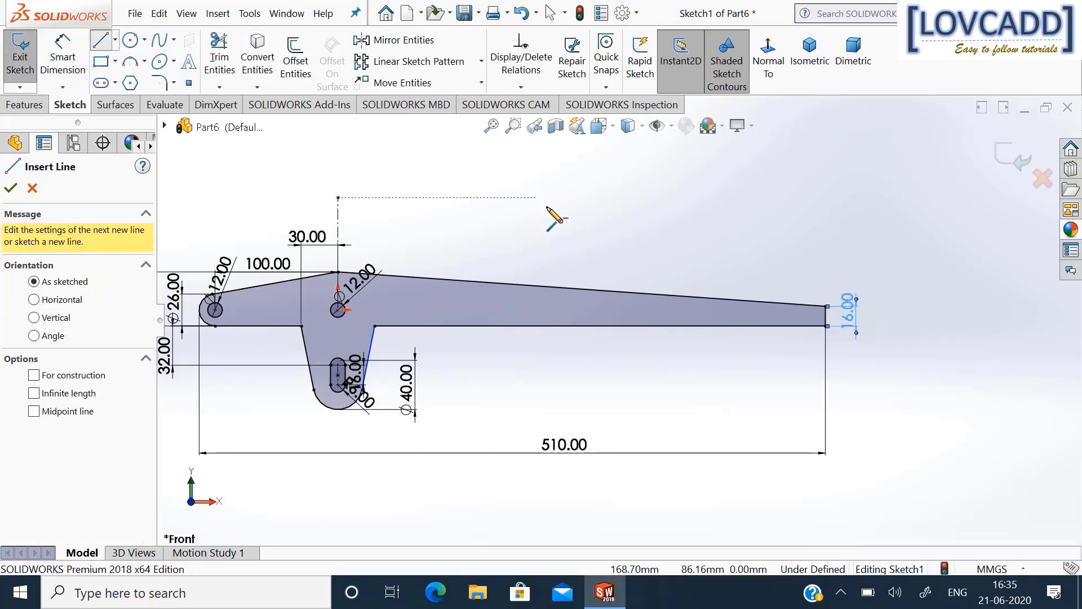
pyautogui.click(520, 285)
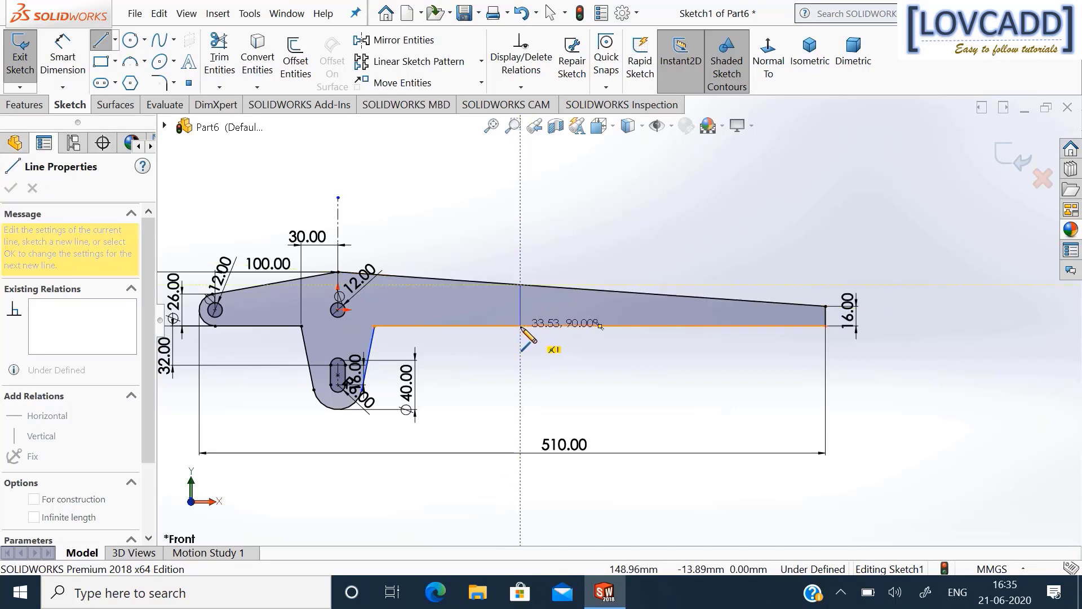
pyautogui.click(519, 325)
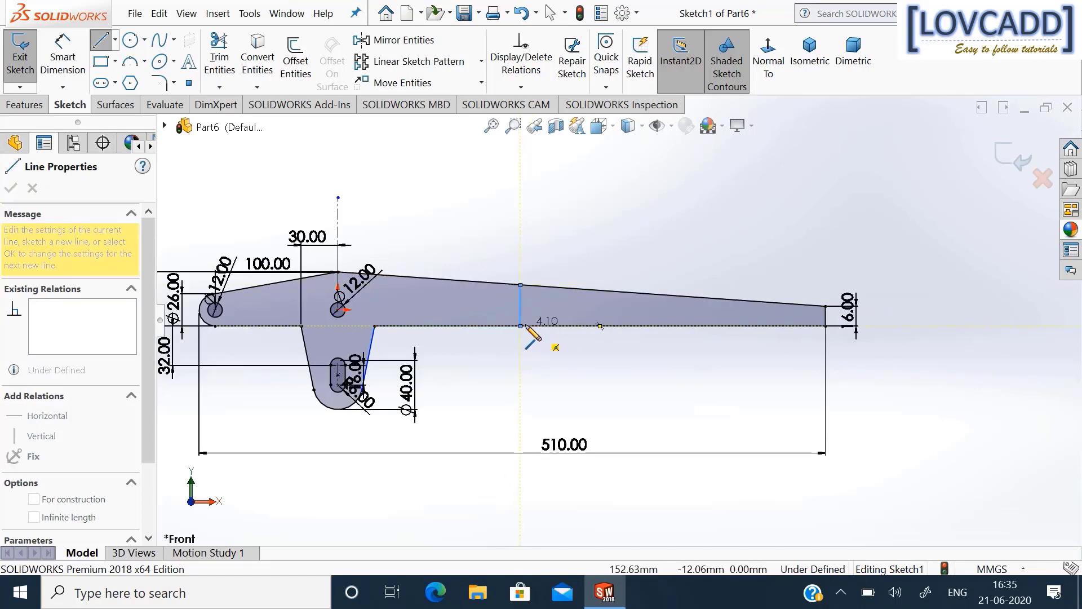
pyautogui.rightClick(525, 327)
pyautogui.click(555, 338)
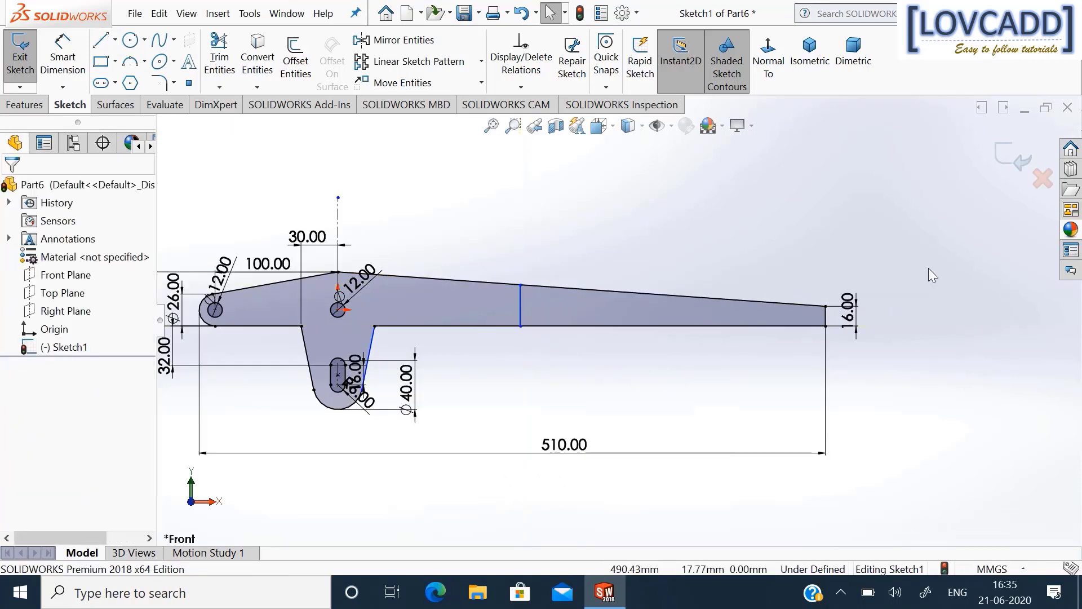
# Dimension the distance from the origin to the vertical dividing line across the tapering arm as 125 mm.
pyautogui.click(63, 56)
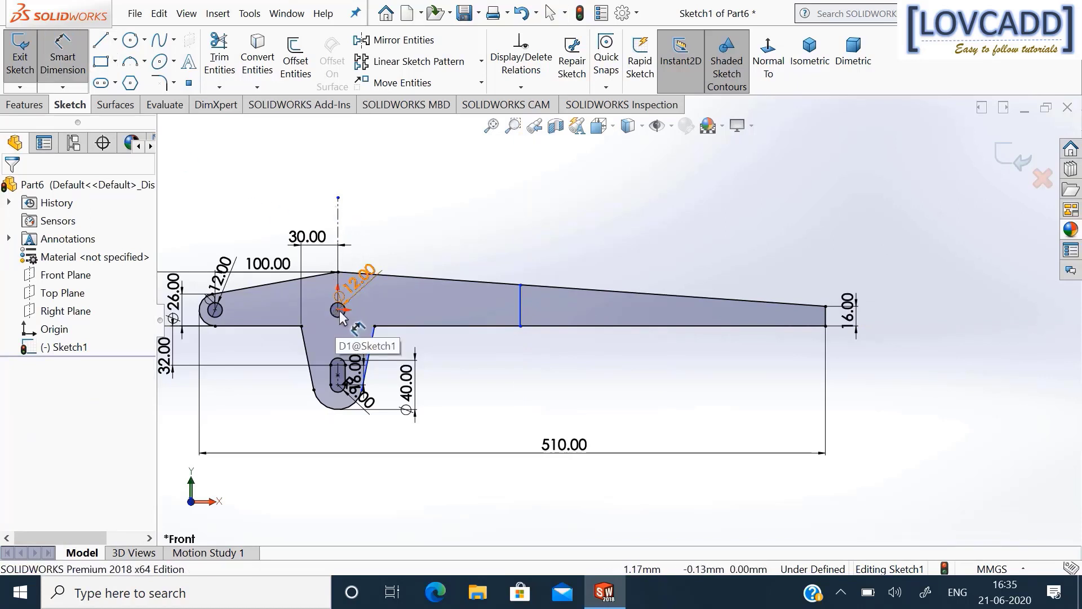
pyautogui.scroll(-2, 339, 313)
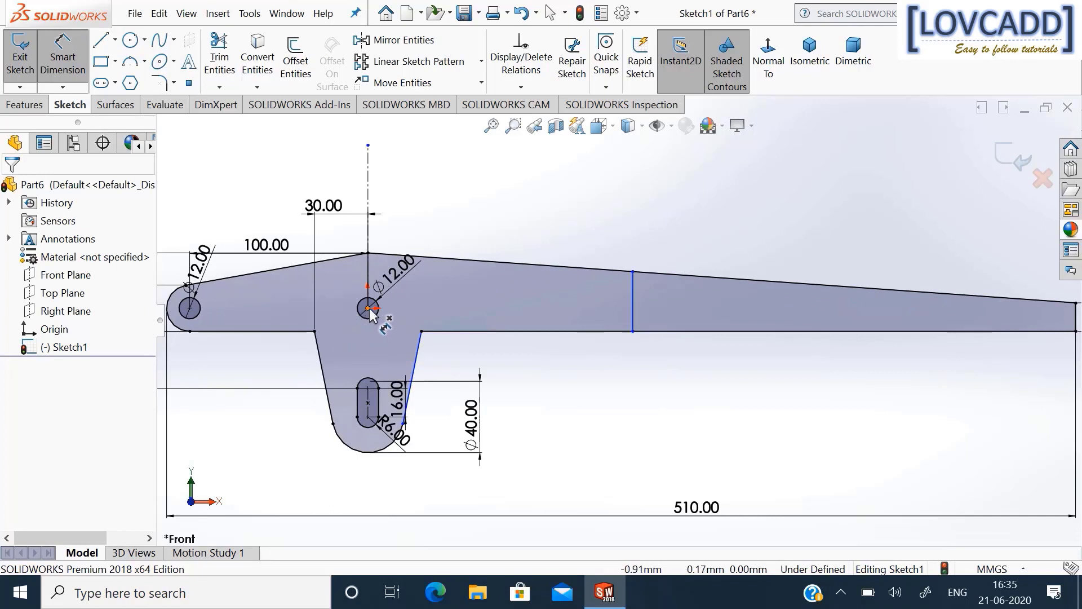
pyautogui.click(368, 309)
pyautogui.click(632, 304)
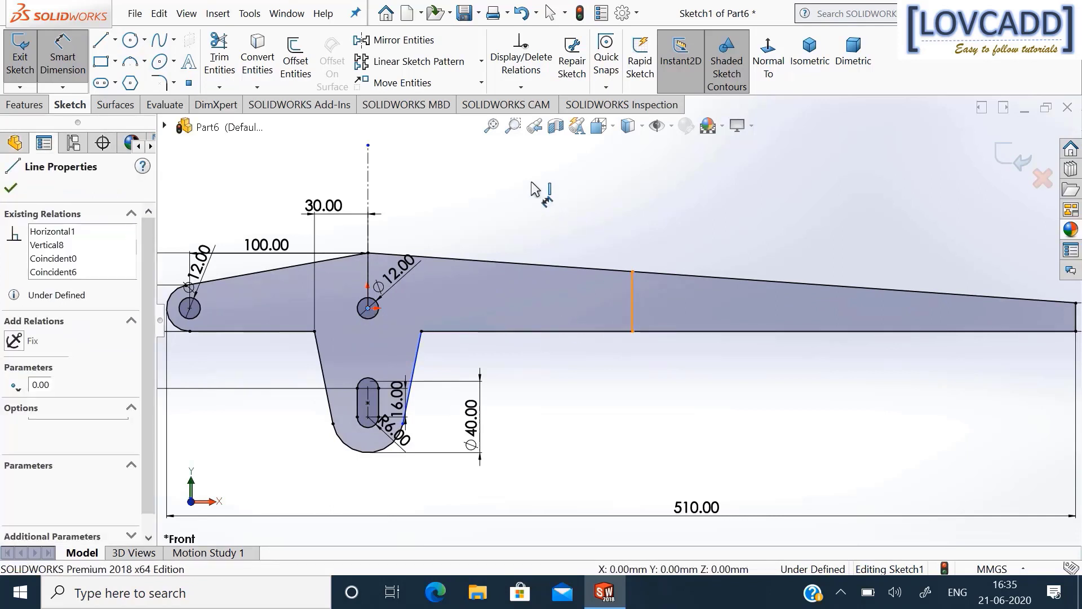
pyautogui.click(517, 190)
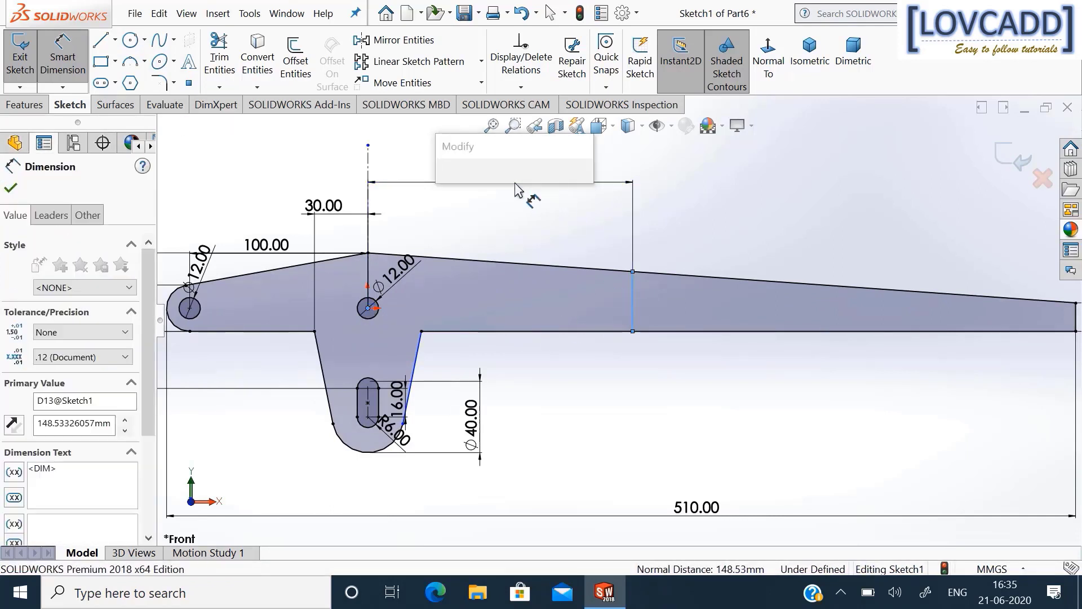
pyautogui.write('125')
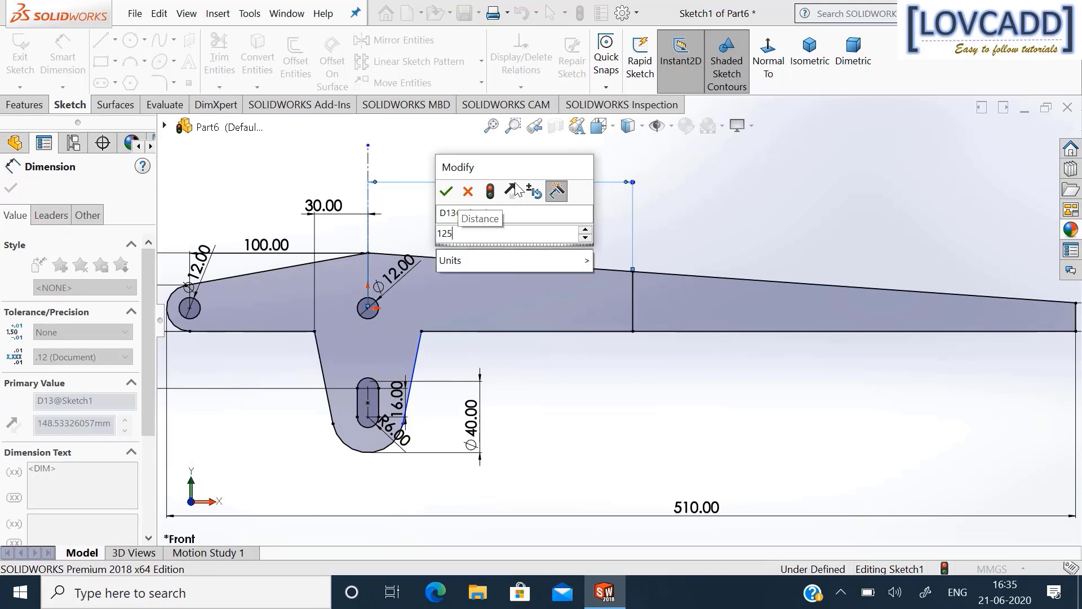
pyautogui.press('Return')
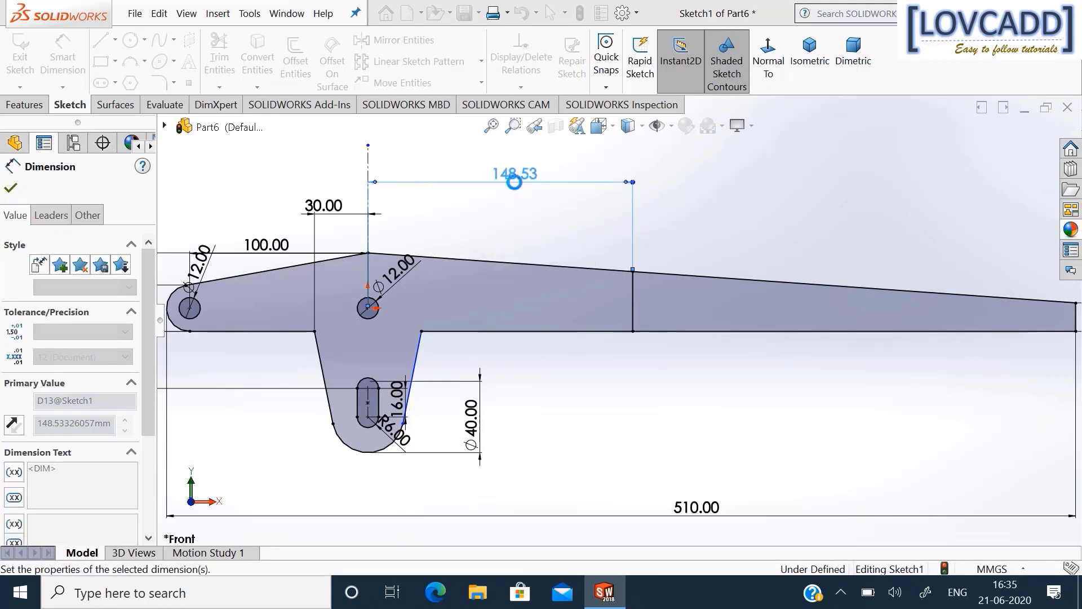
pyautogui.click(9, 185)
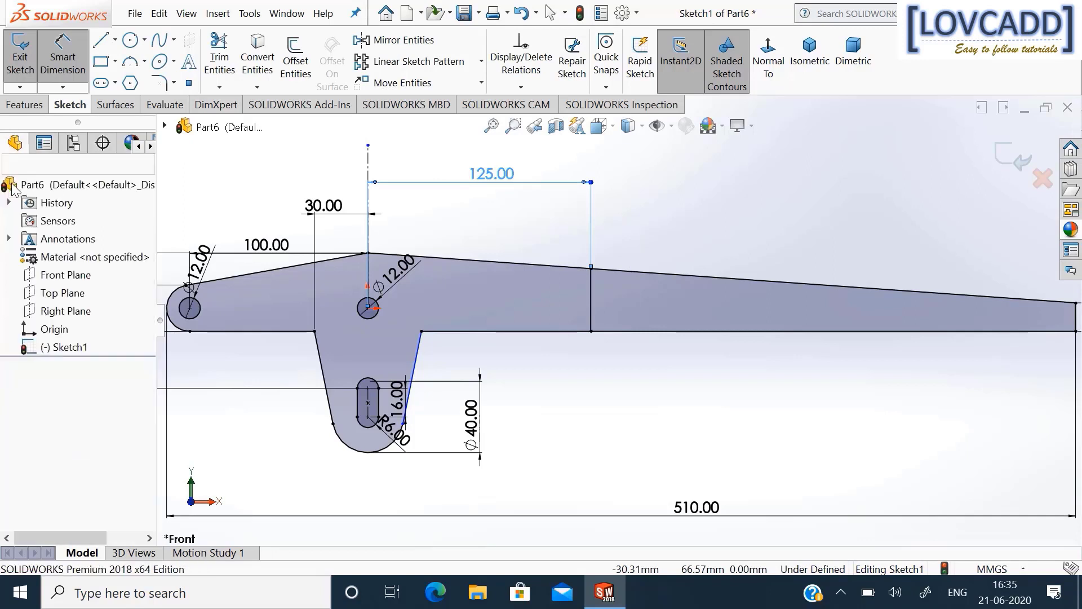
# Extrude the lever region between the rounded end and the dividing line 12 mm with the Mid Plane end condition.
pyautogui.click(491, 126)
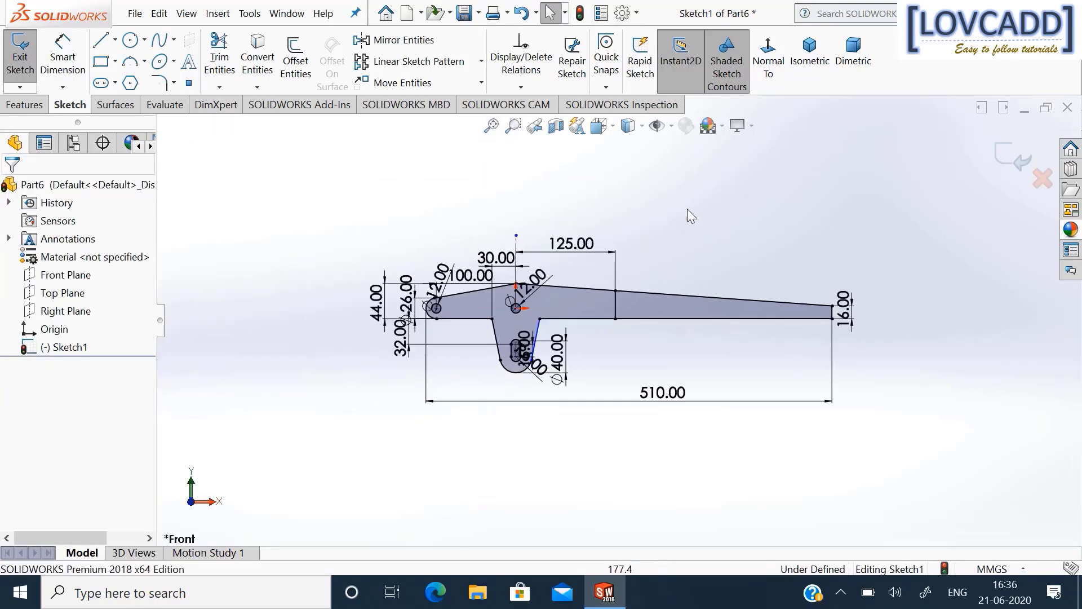
pyautogui.click(24, 105)
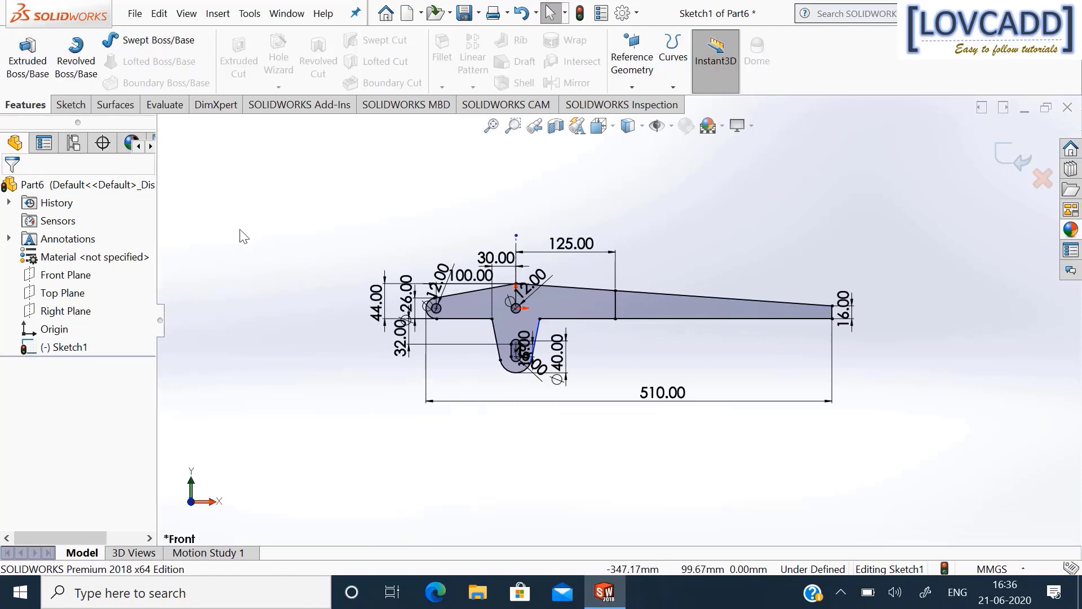
pyautogui.click(6, 66)
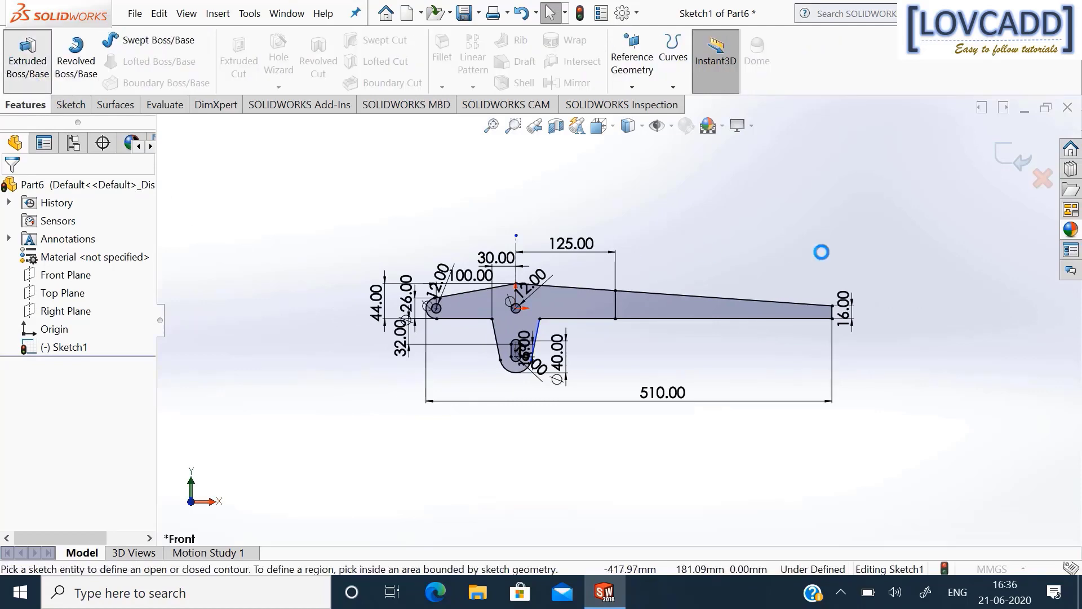
pyautogui.click(85, 276)
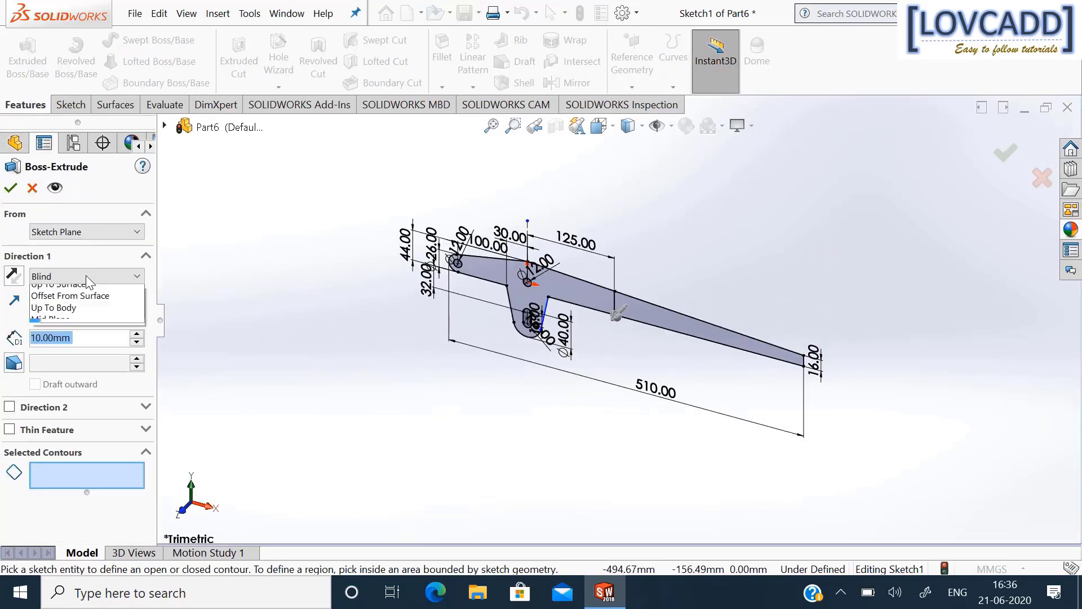
pyautogui.click(77, 350)
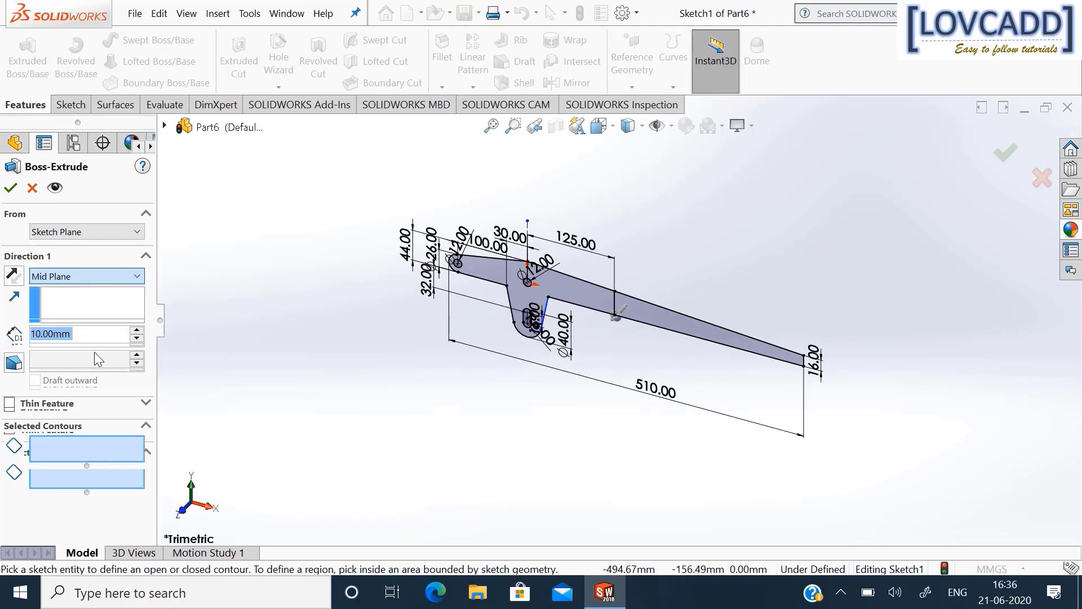
pyautogui.click(557, 290)
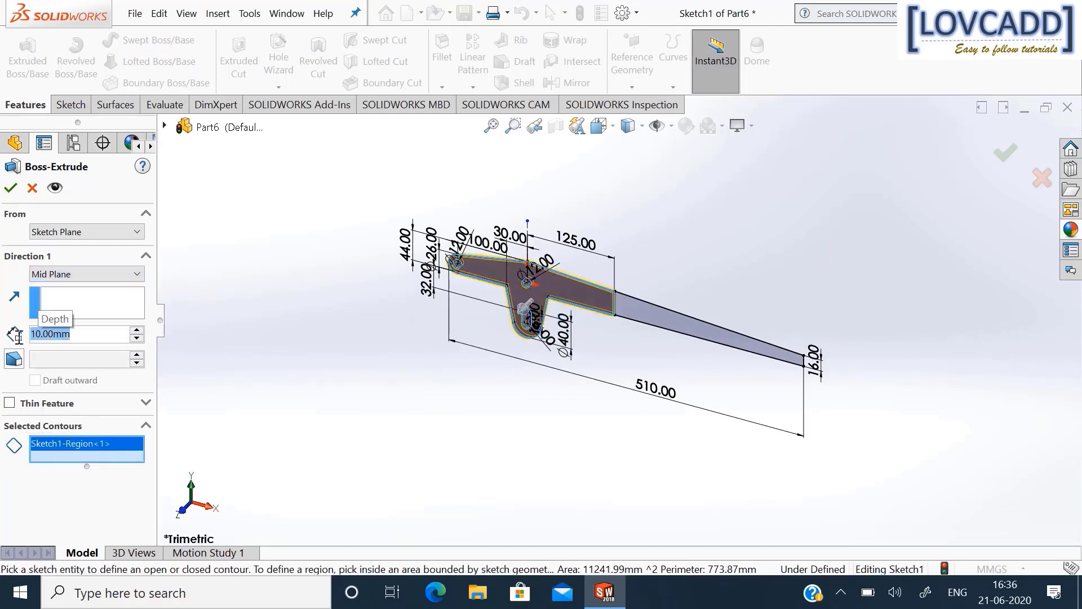
pyautogui.write('12')
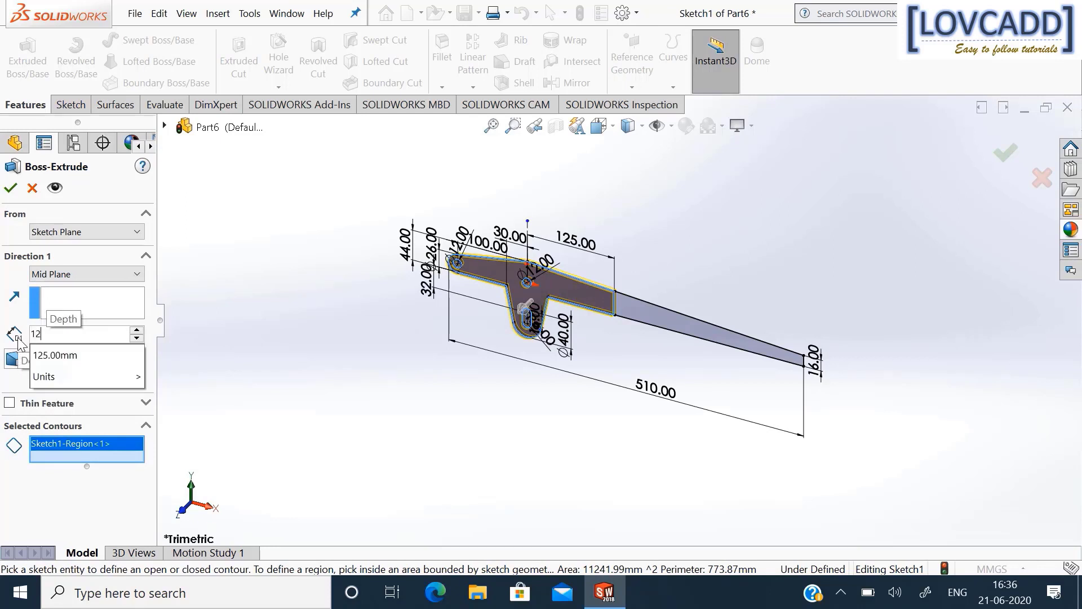
pyautogui.press('Return')
pyautogui.click(11, 188)
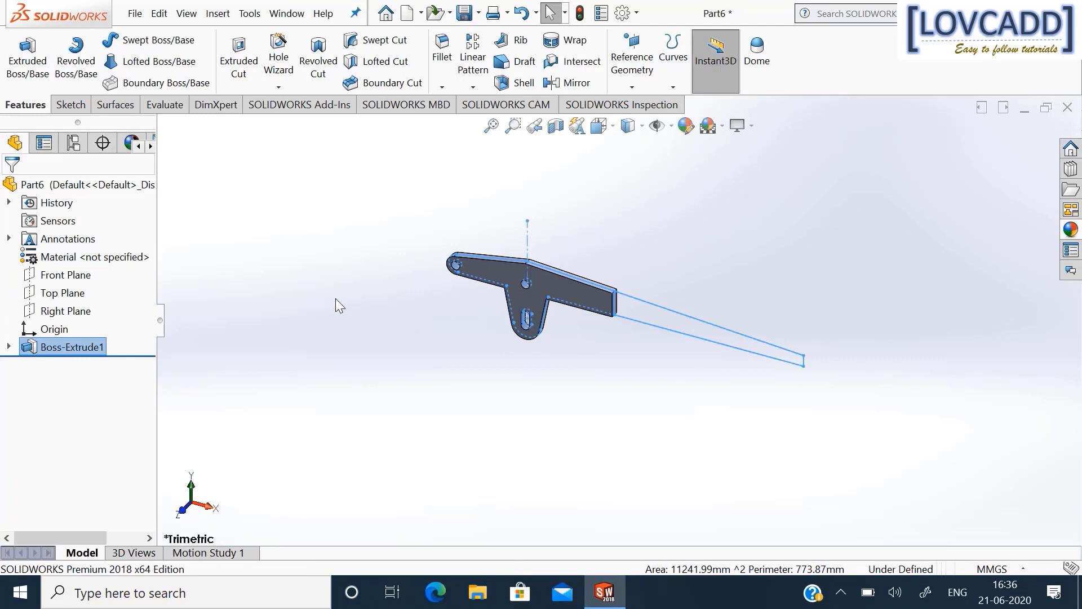
pyautogui.click(388, 310)
# Show the lever profile sketch that the extrusion absorbed.
pyautogui.moveTo(391, 344); pyautogui.dragTo(411, 283, button='middle')
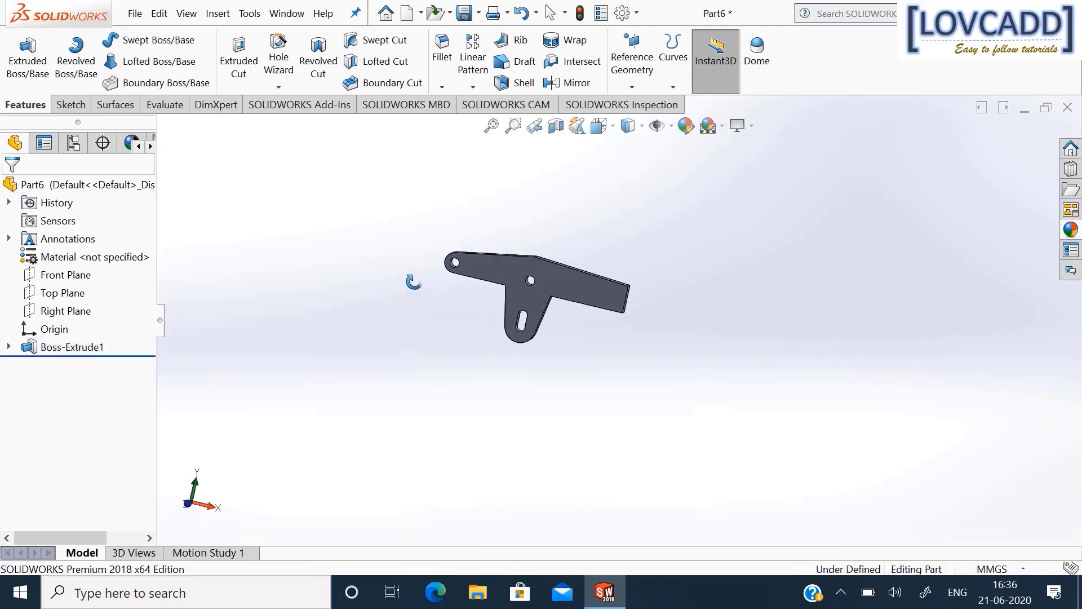
pyautogui.click(9, 347)
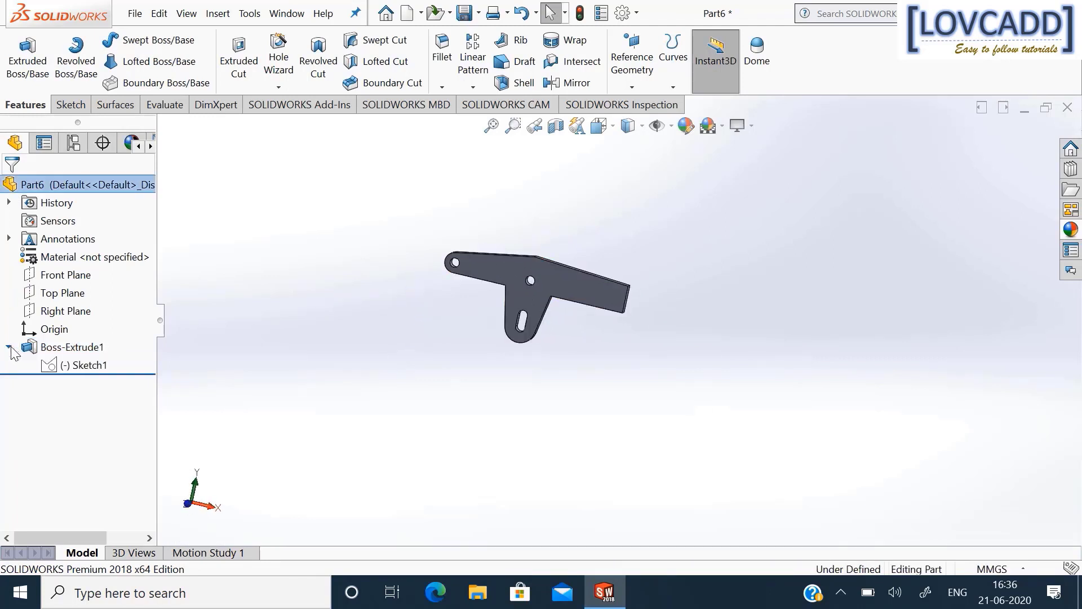
pyautogui.rightClick(79, 372)
pyautogui.click(90, 341)
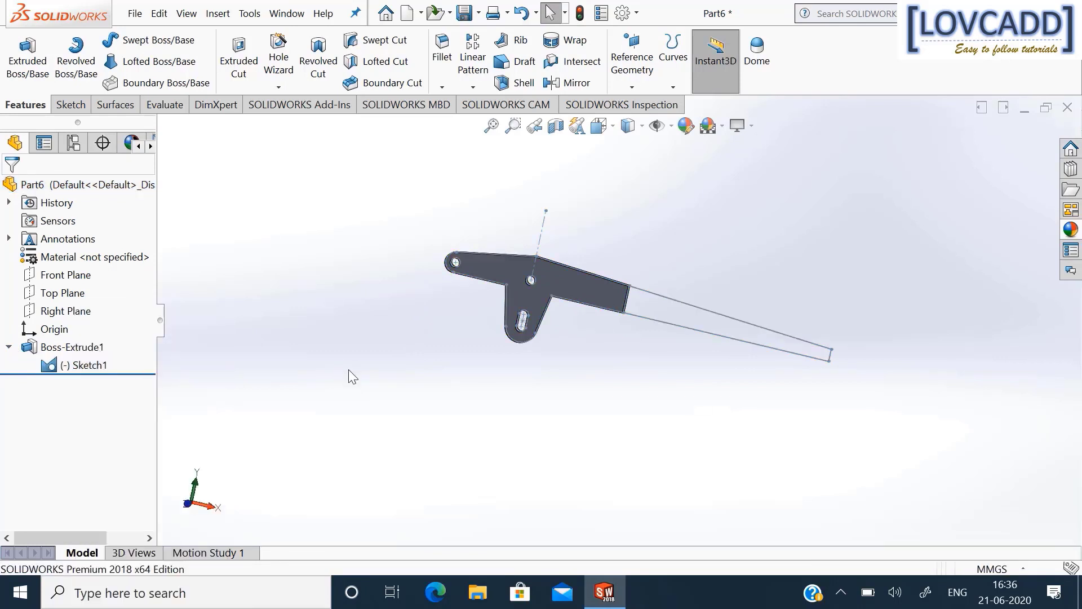
# Start a new sketch on the Front Plane and view it face-on.
pyautogui.click(77, 275)
pyautogui.click(79, 249)
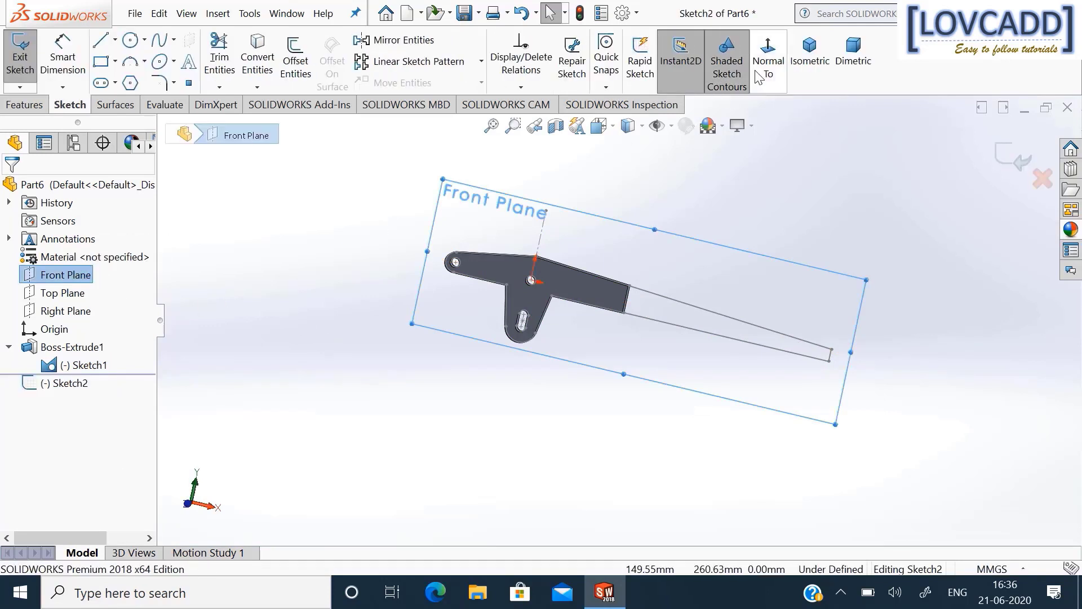
pyautogui.click(768, 57)
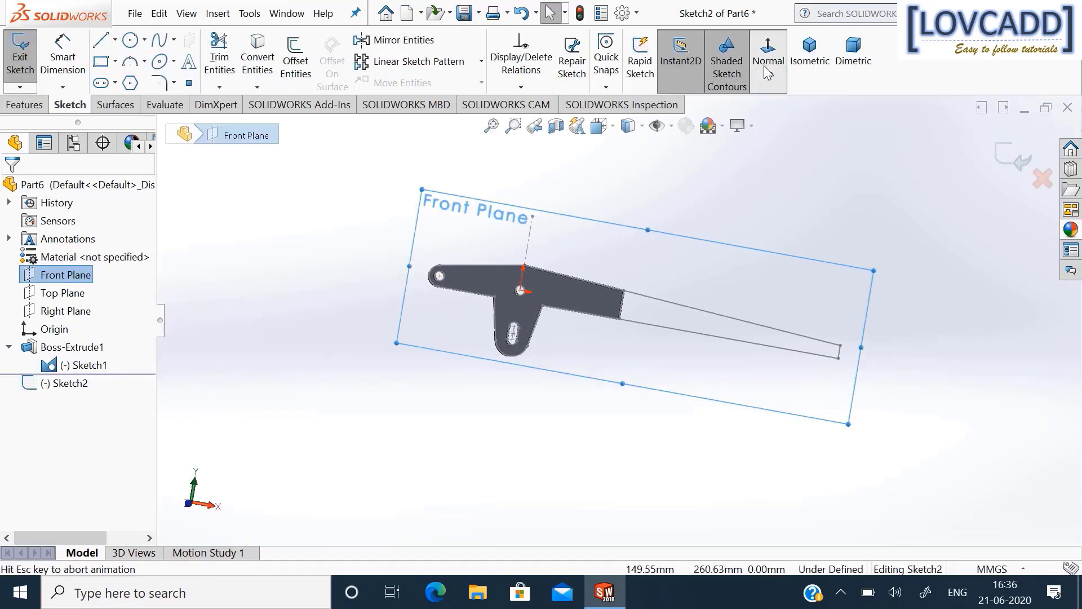
pyautogui.click(260, 147)
# Convert the tapered arm's upper, lower, end and dividing lines into the sketch and trim away the parts overlapping the extruded body.
pyautogui.click(257, 56)
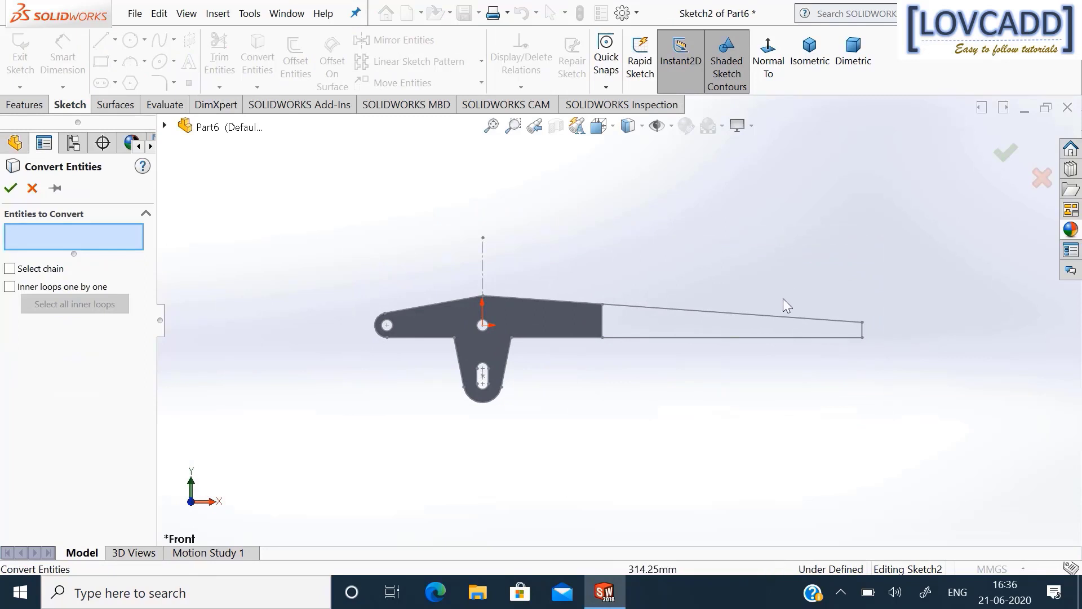
pyautogui.click(793, 318)
pyautogui.click(795, 338)
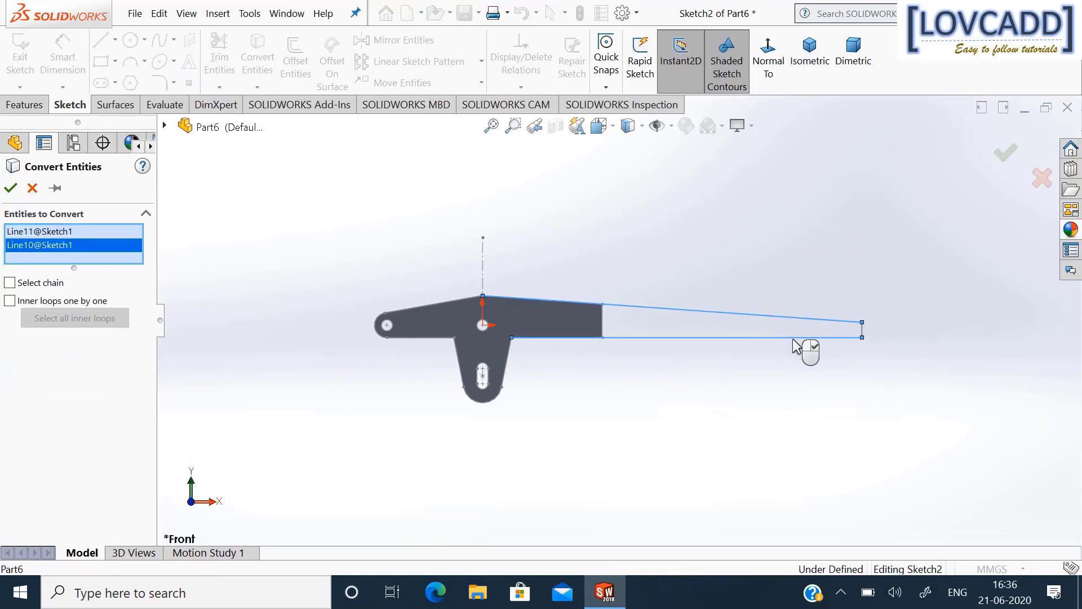
pyautogui.click(862, 330)
pyautogui.click(604, 325)
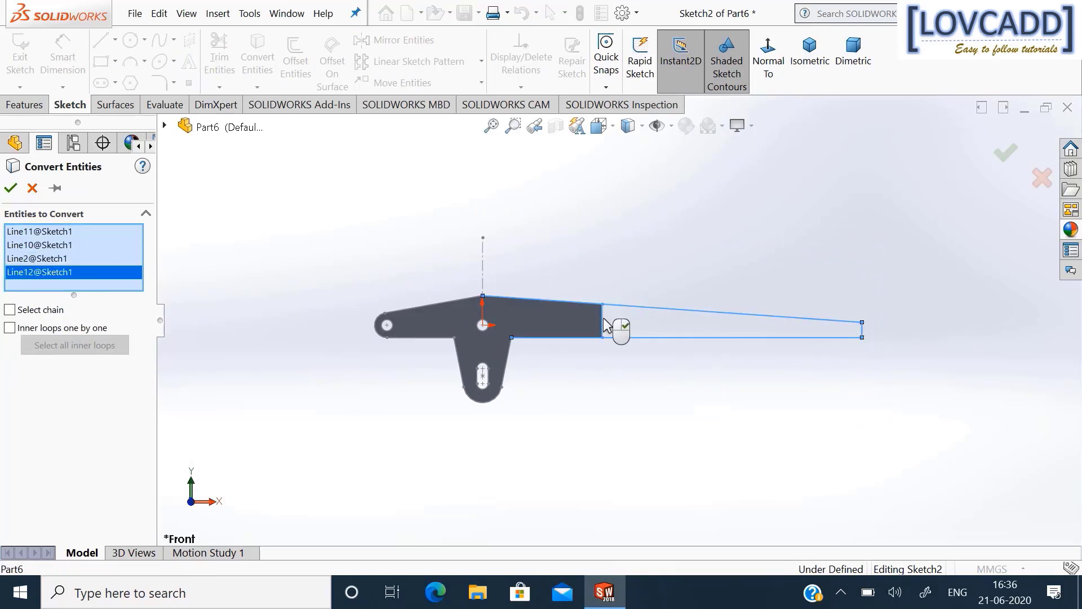
pyautogui.click(11, 188)
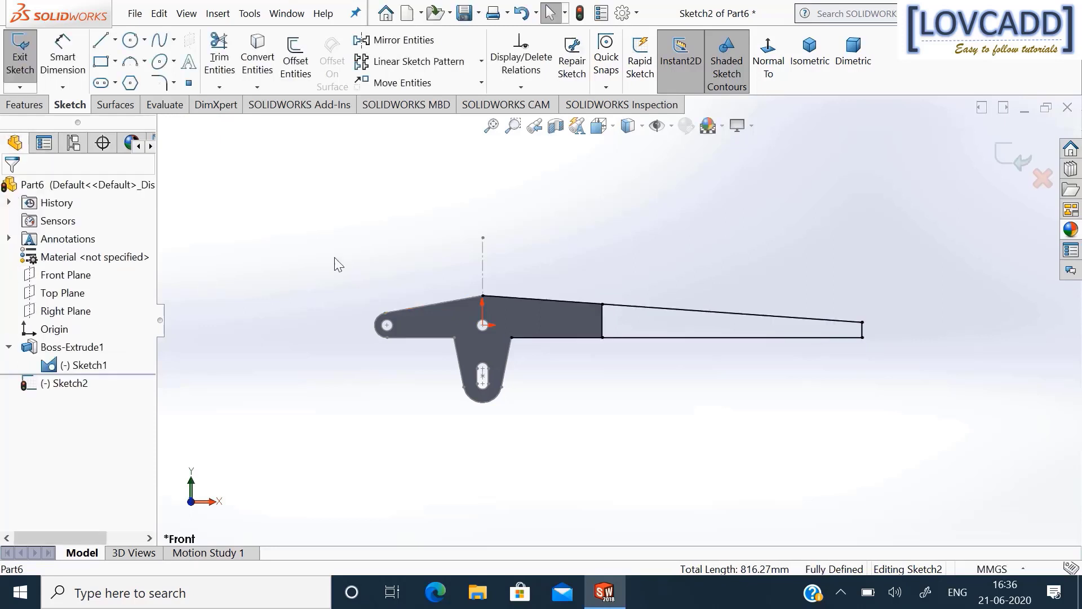
pyautogui.click(219, 48)
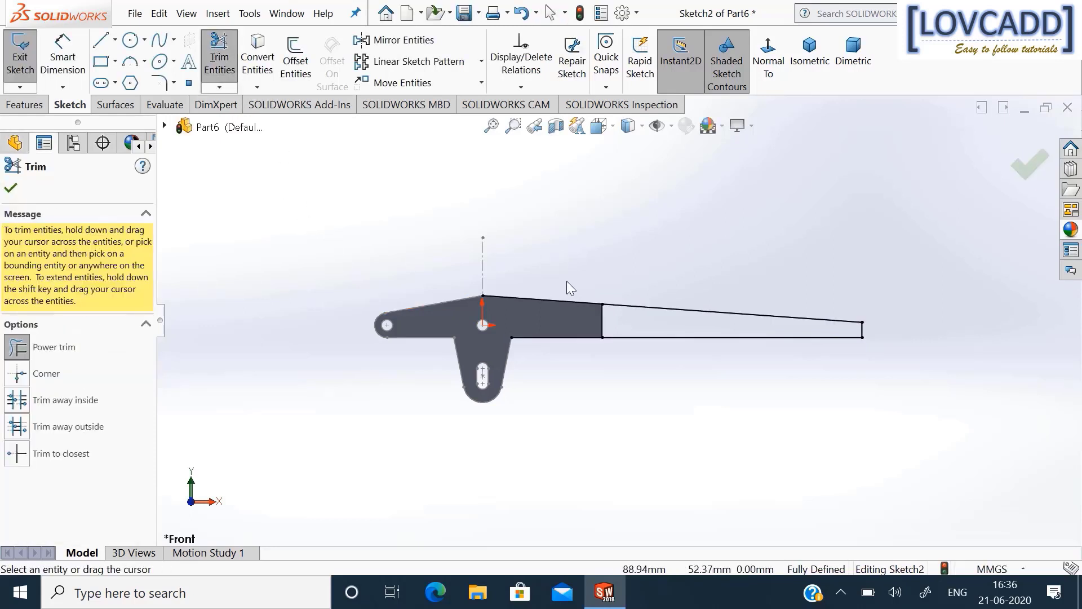
pyautogui.click(1026, 166)
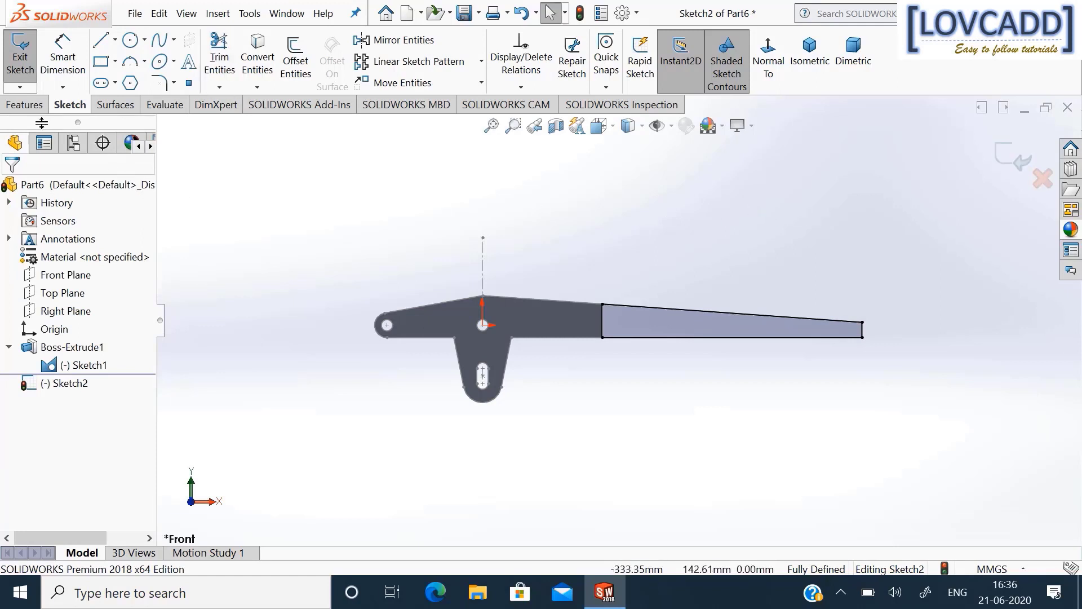
# Extrude the closed tapered arm profile 6 mm with the Mid Plane end condition.
pyautogui.click(25, 104)
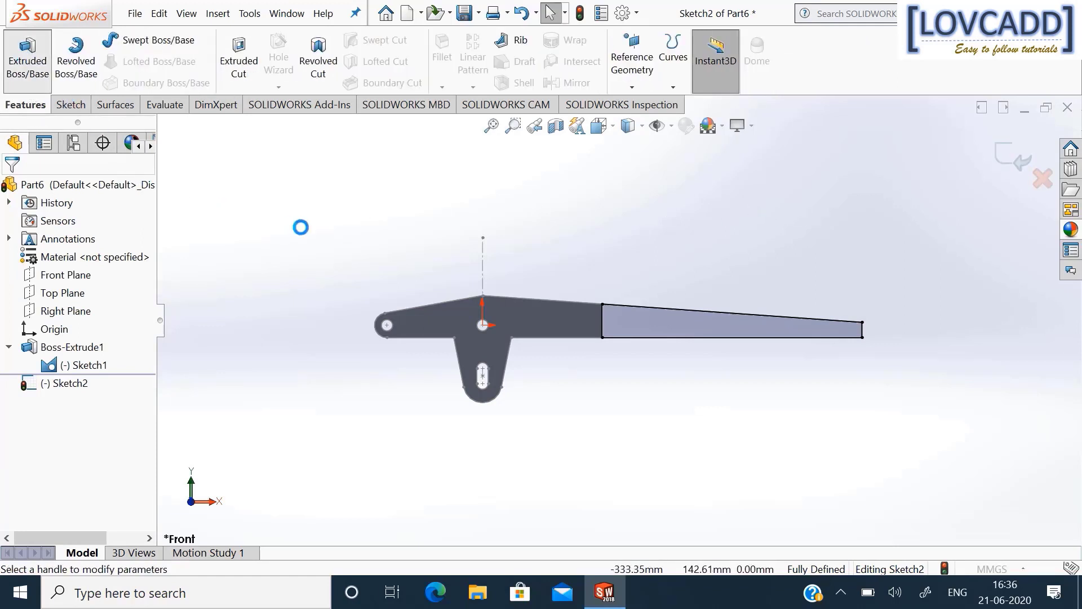
pyautogui.click(107, 276)
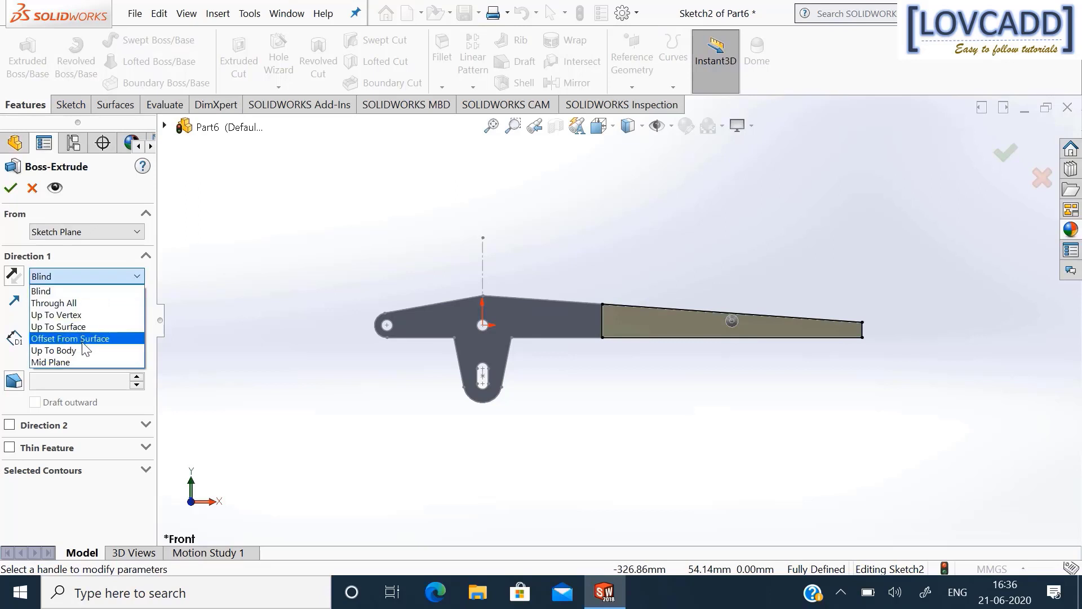
pyautogui.click(80, 361)
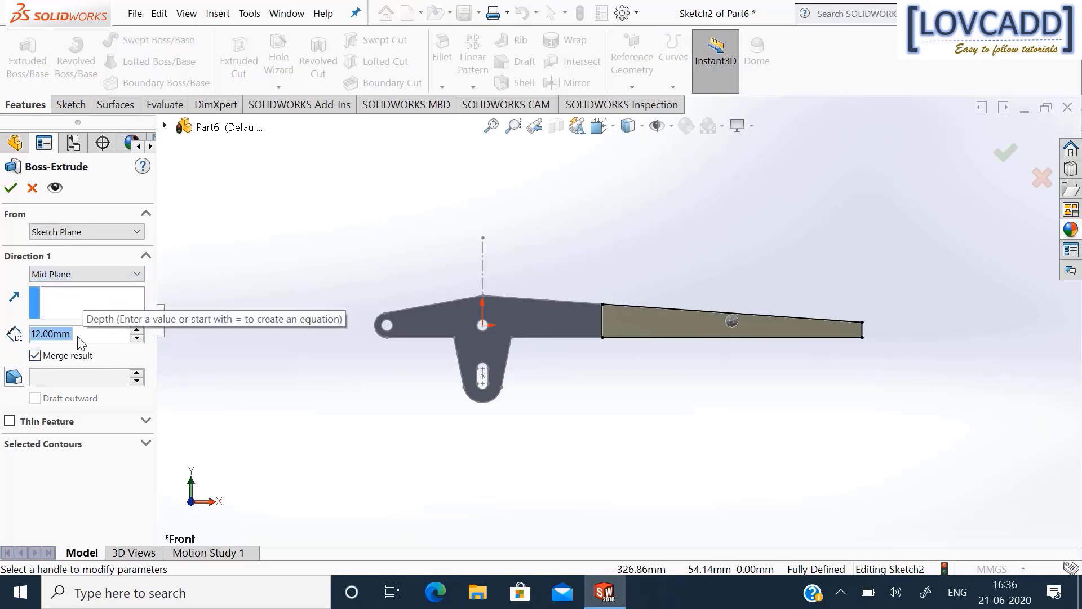
pyautogui.write('6')
pyautogui.press('Return')
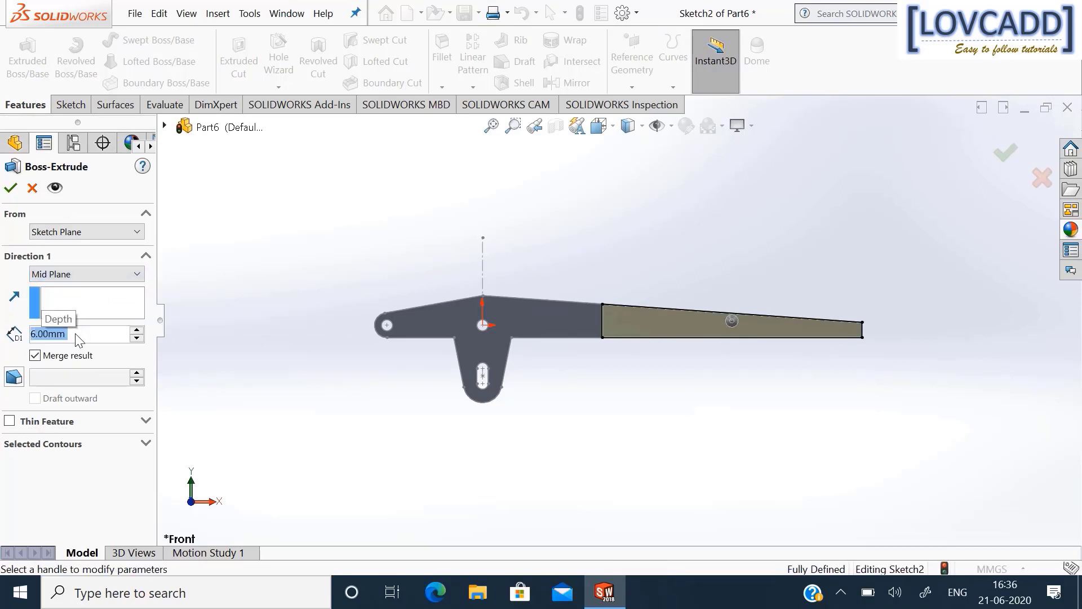
pyautogui.click(9, 189)
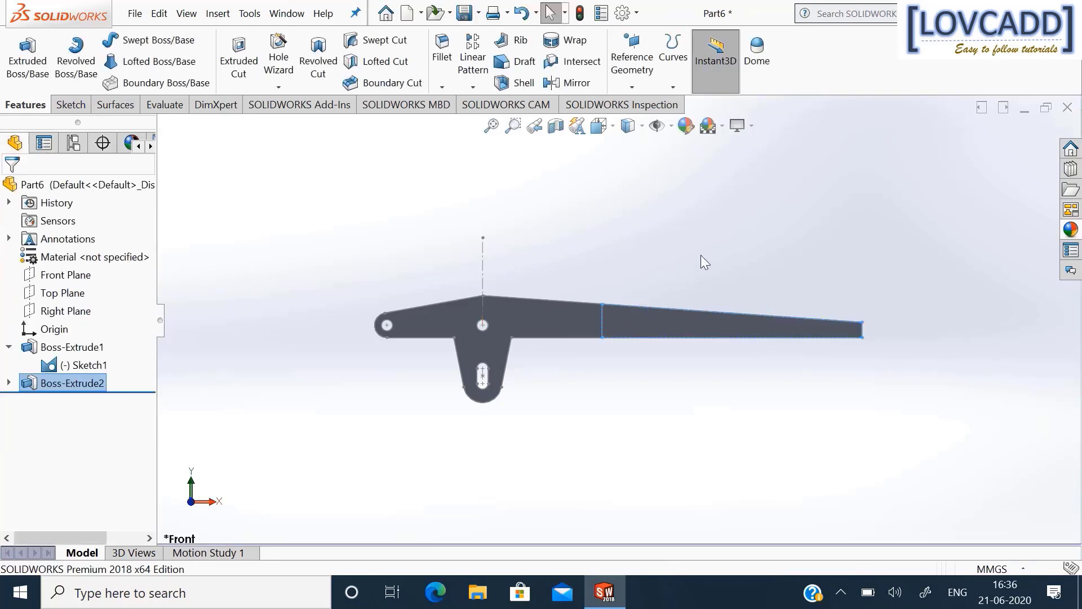
# Hide the lever profile sketch under the first extrusion.
pyautogui.moveTo(853, 218); pyautogui.dragTo(809, 327, button='middle')
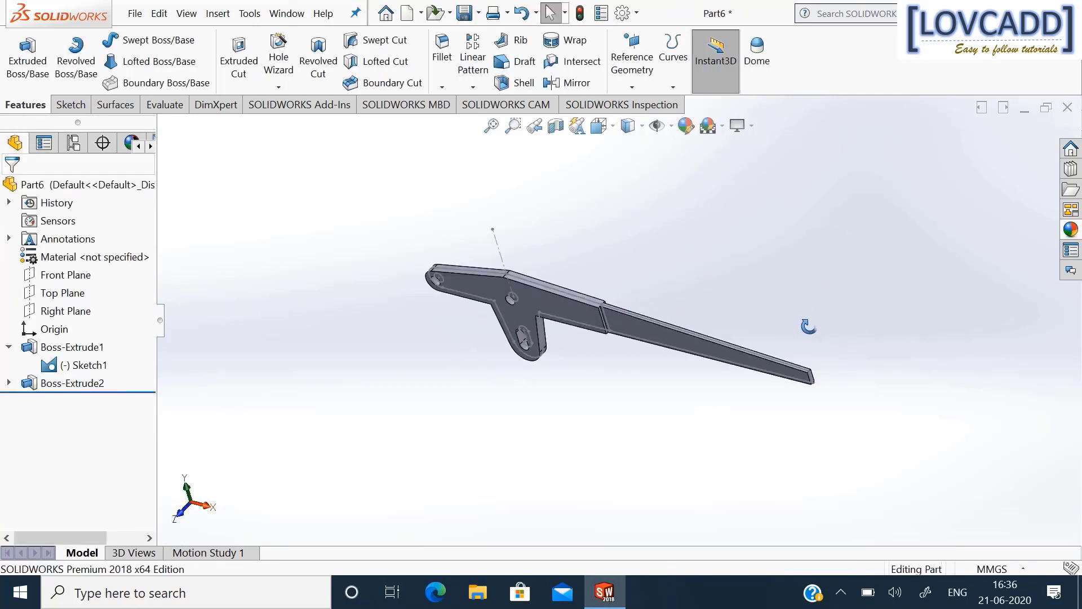
pyautogui.rightClick(79, 366)
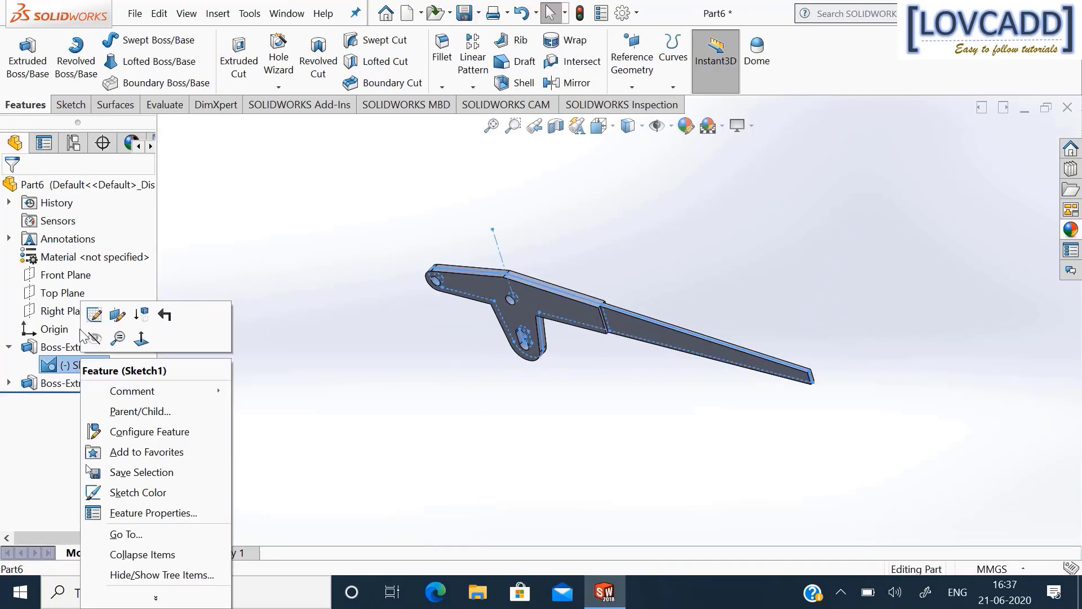
pyautogui.click(93, 339)
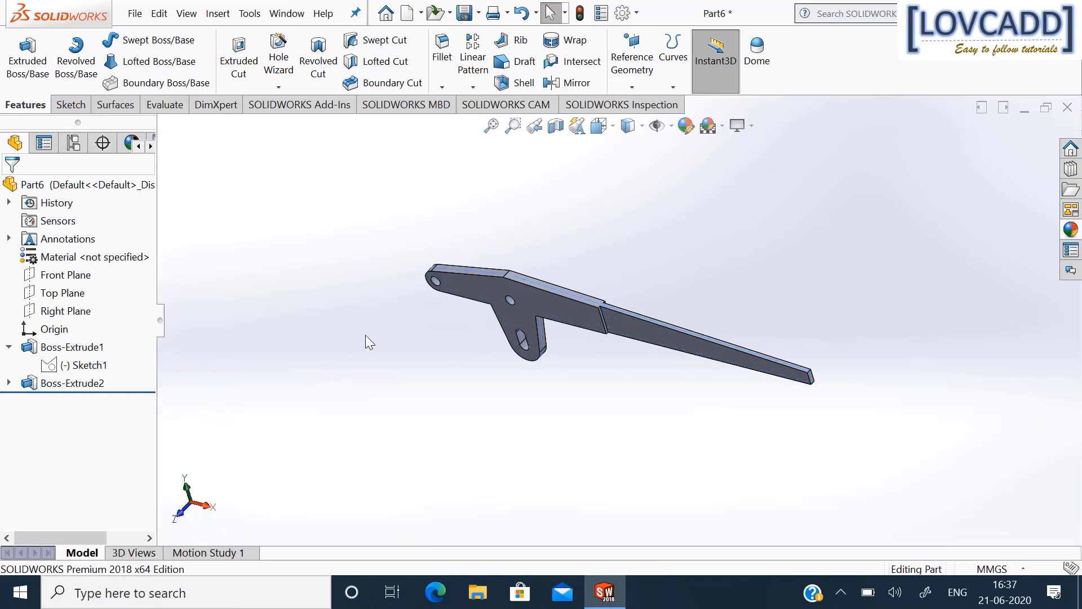
# Fillet the two vertical edges where the thicker lever body meets the thin arm with a 3 mm radius.
pyautogui.click(442, 60)
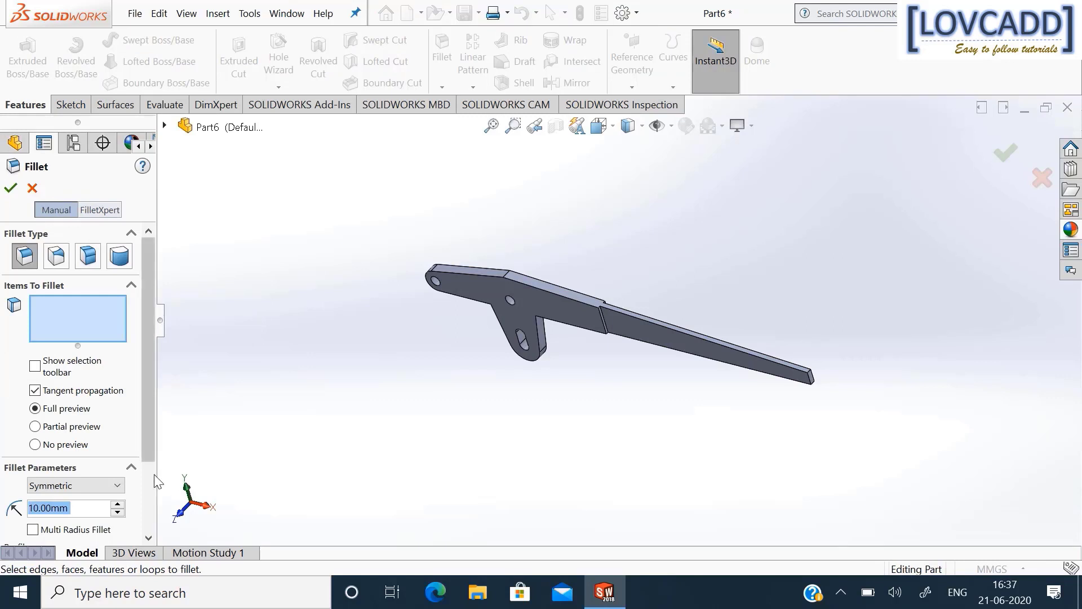
pyautogui.write('3')
pyautogui.press('Return')
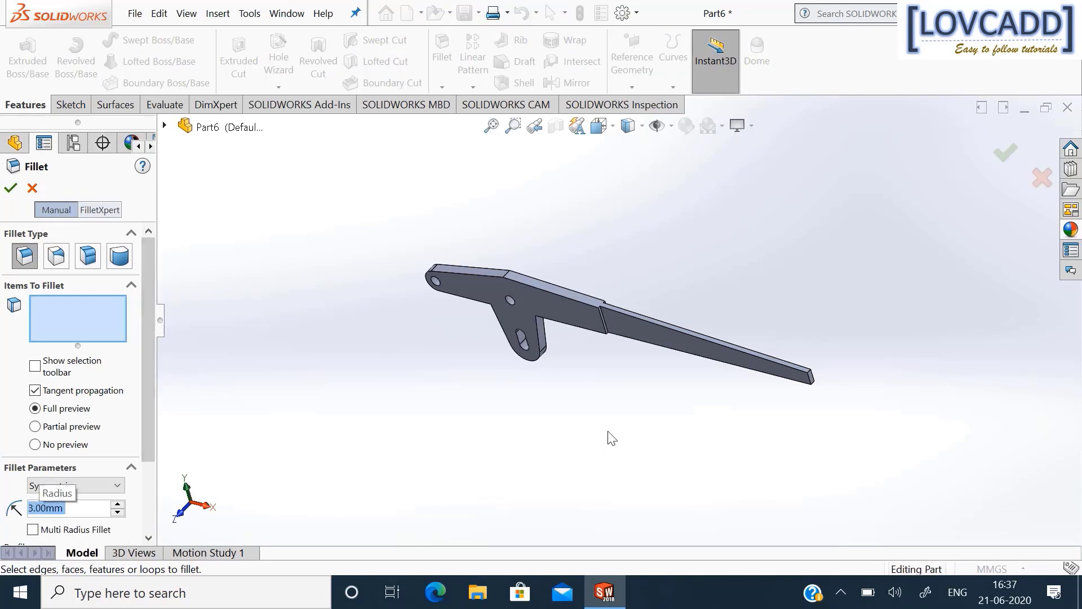
pyautogui.scroll(-5, 634, 337)
pyautogui.click(579, 318)
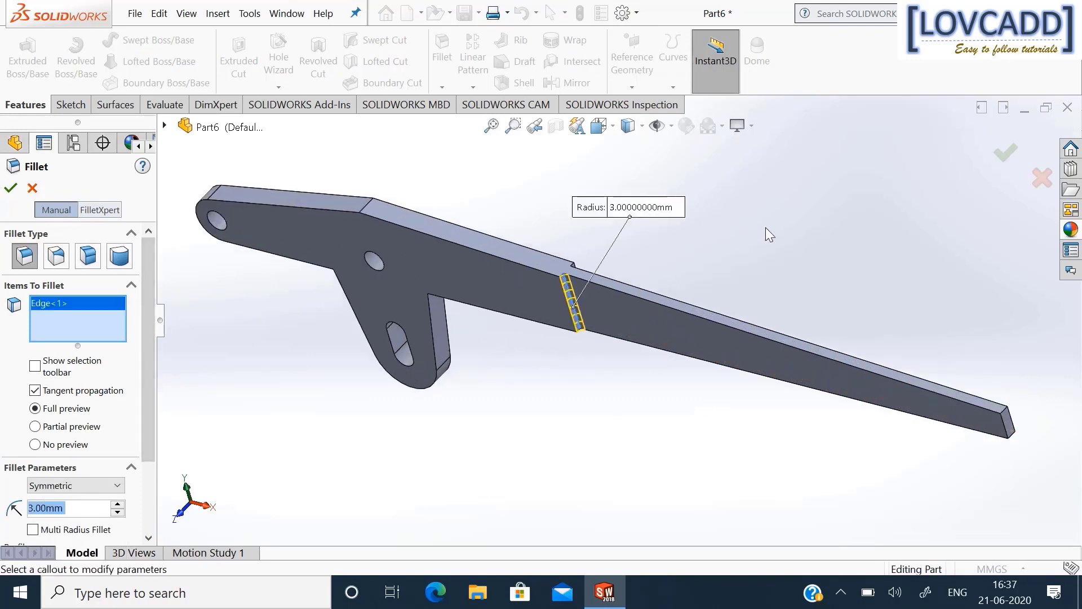
pyautogui.moveTo(749, 246); pyautogui.dragTo(803, 265, button='middle')
pyautogui.click(588, 315)
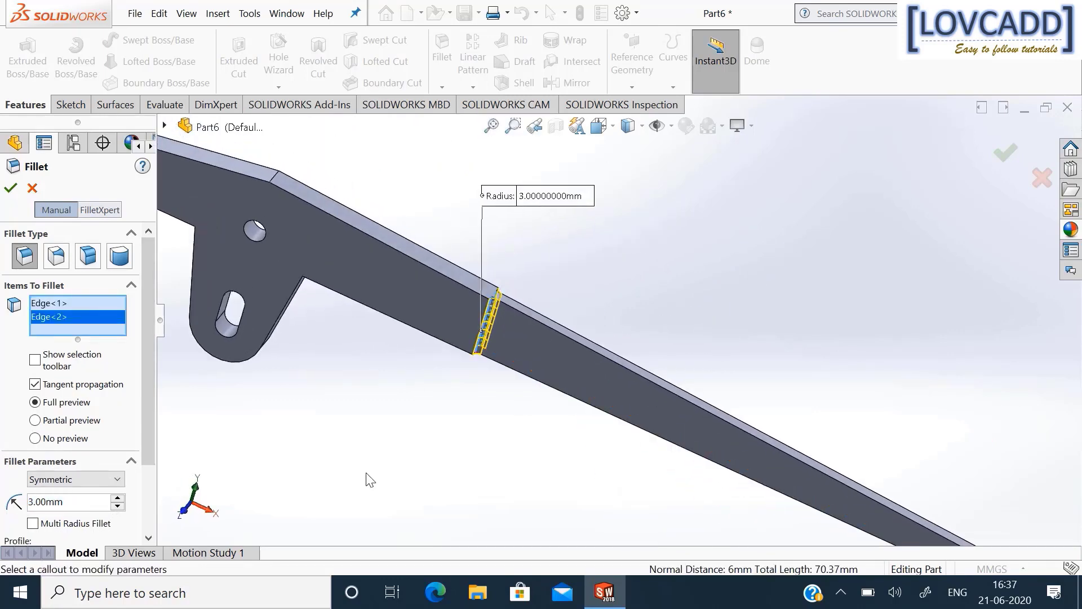
pyautogui.click(184, 511)
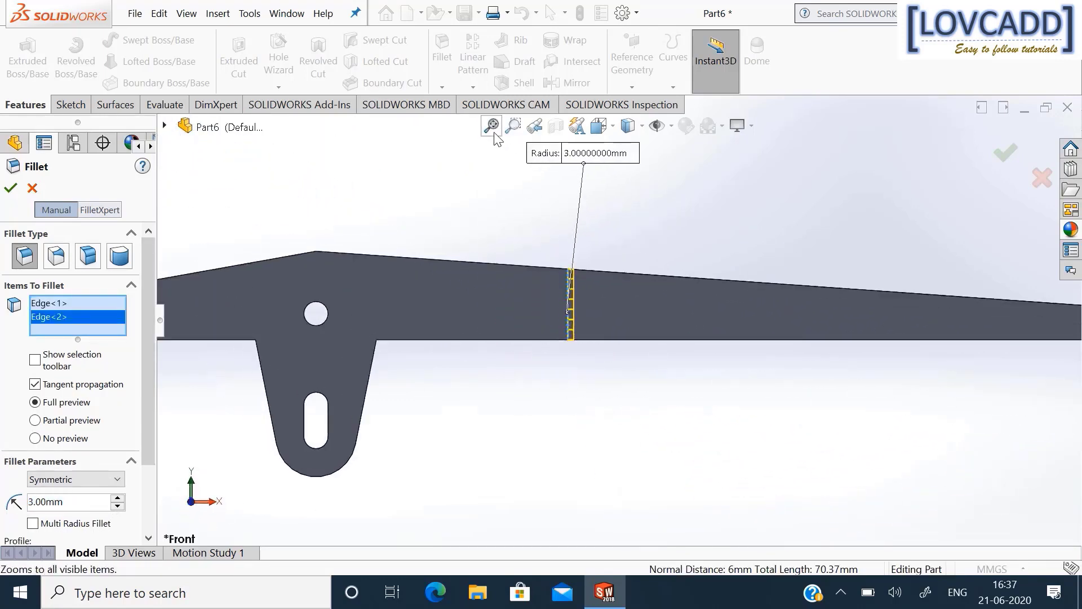
pyautogui.click(492, 126)
pyautogui.click(10, 187)
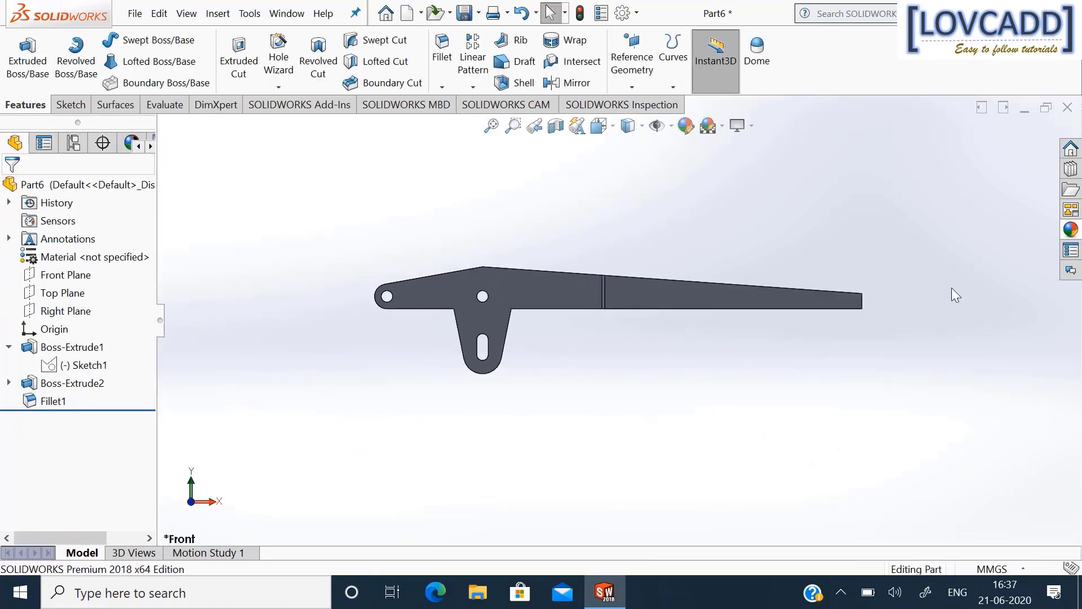
# Examine the lever from the top, left and underside to check the filleted thickness change between body and arm.
pyautogui.moveTo(952, 288); pyautogui.dragTo(929, 162, button='right')
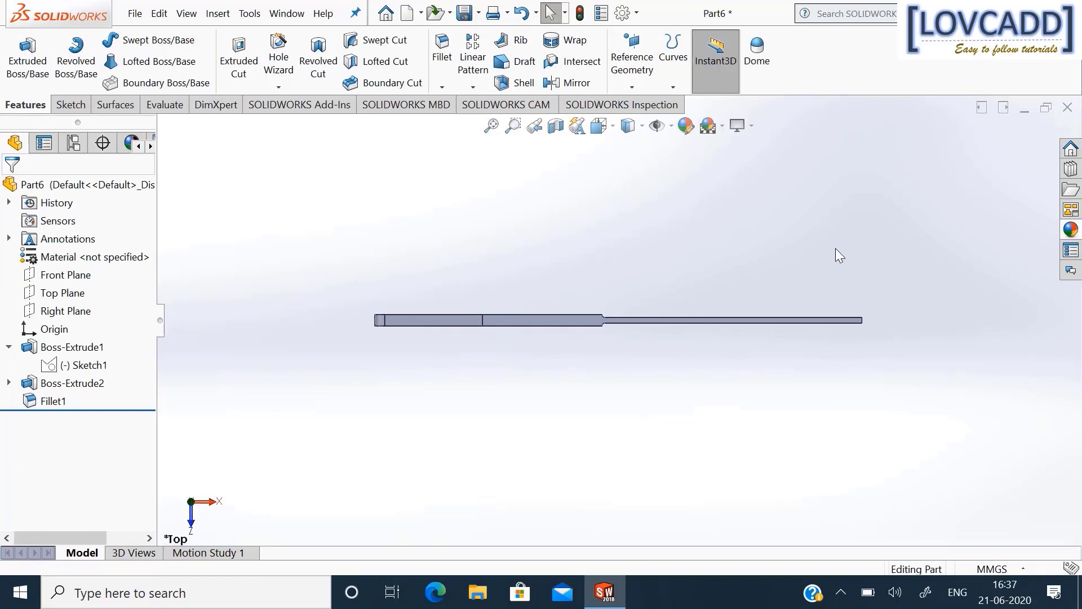
pyautogui.scroll(-5, 605, 321)
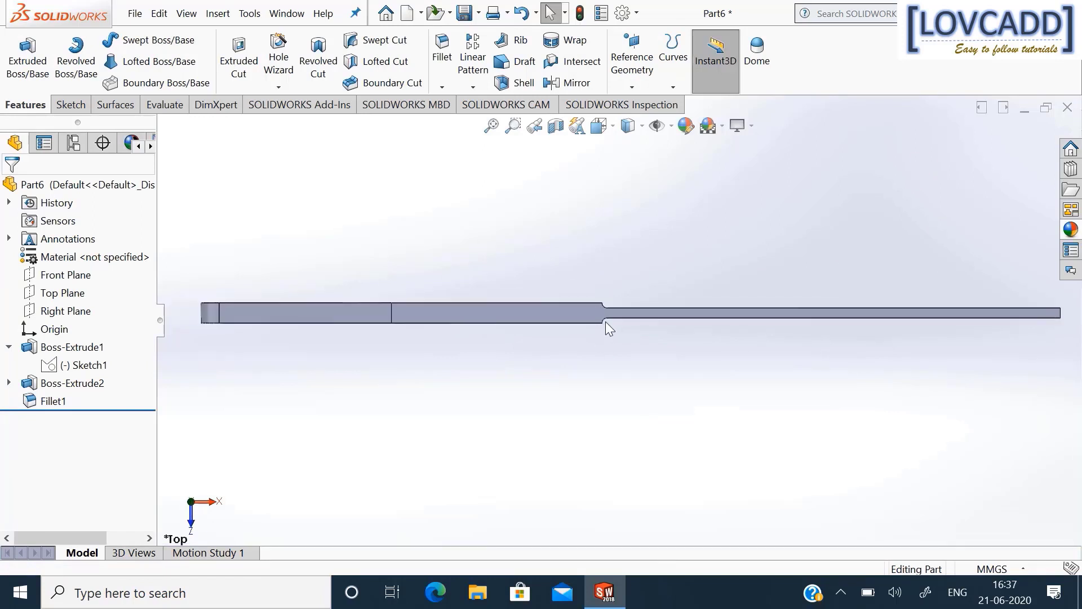
pyautogui.scroll(2, 606, 321)
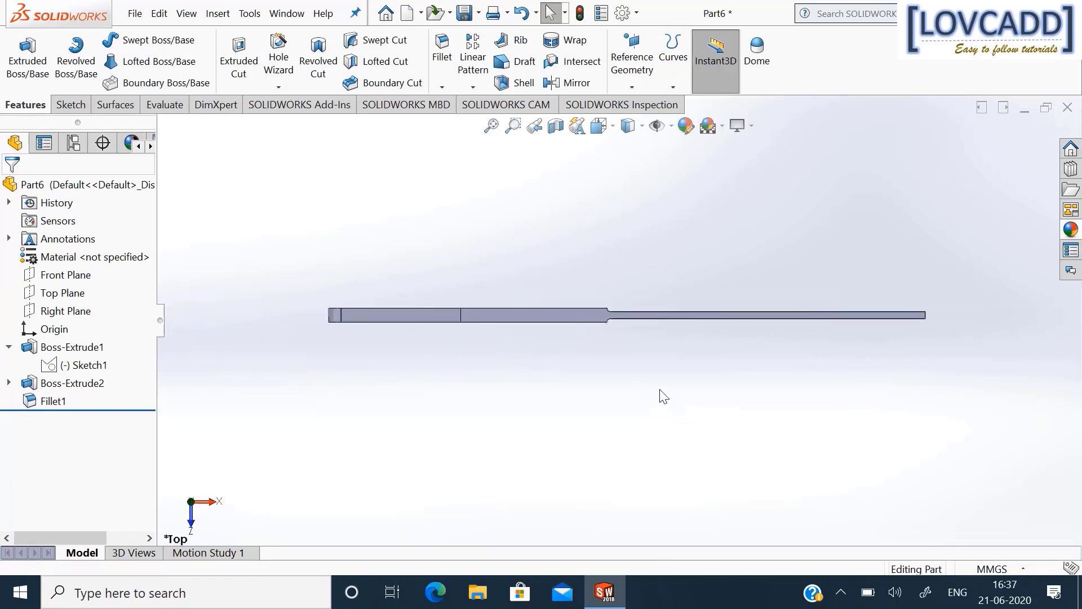
pyautogui.moveTo(664, 397); pyautogui.dragTo(676, 428, button='right')
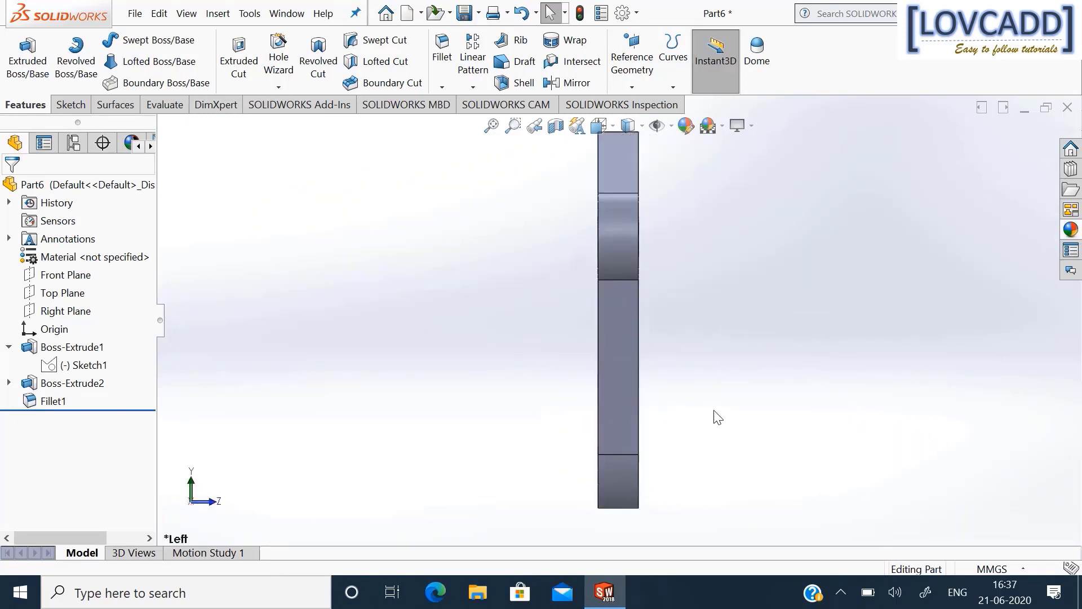
pyautogui.moveTo(733, 529); pyautogui.dragTo(735, 545, button='right')
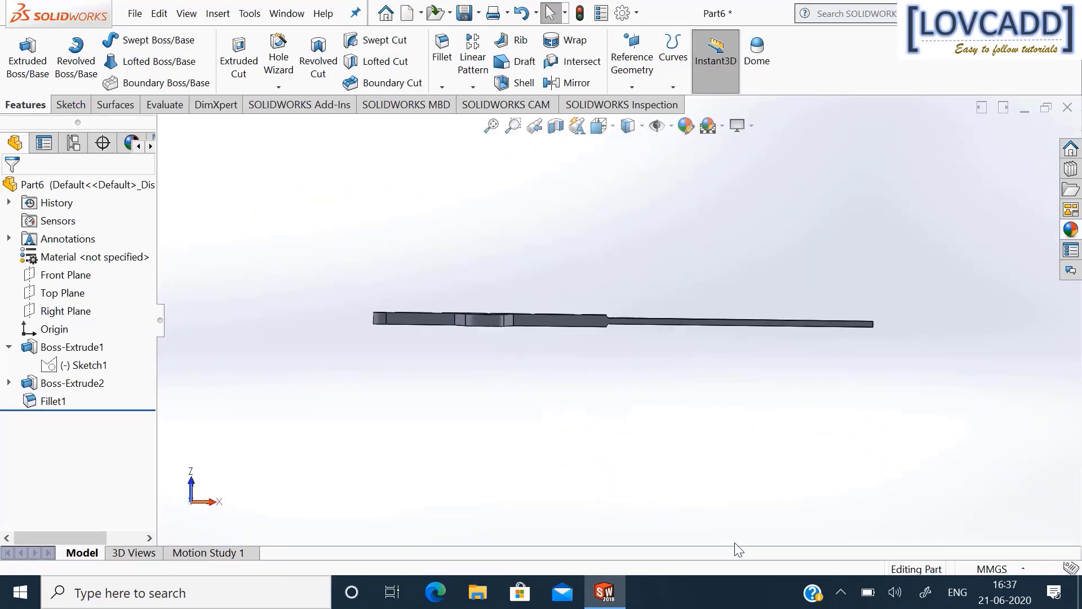
pyautogui.click(190, 491)
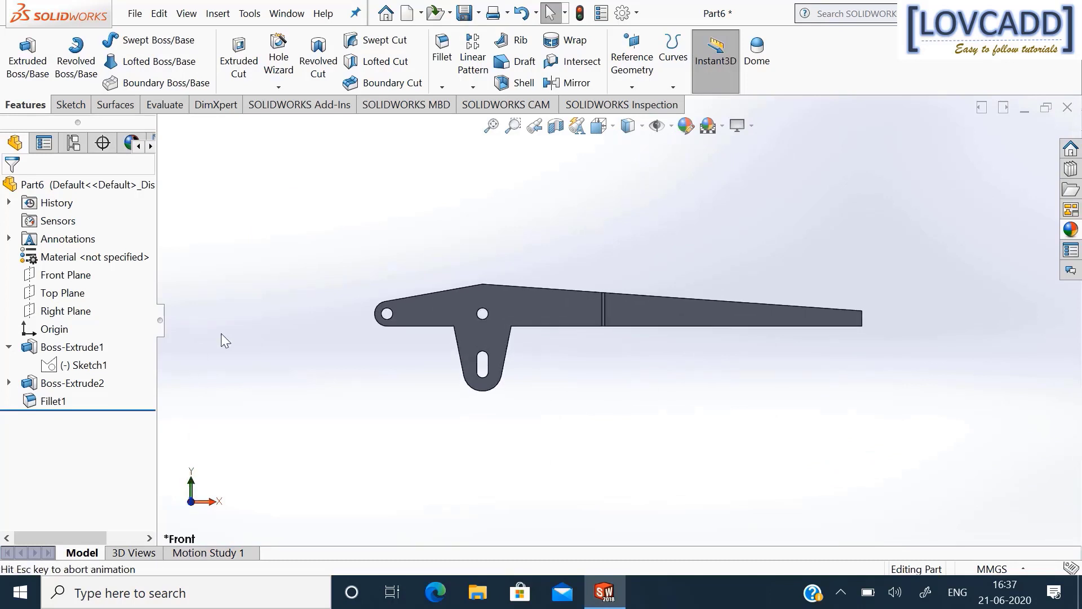
# In a new Front Plane sketch, draw a closed four-sided profile about 16 mm wide with a slanted lower edge, hanging from the lever's underside.
pyautogui.scroll(-2, 569, 338)
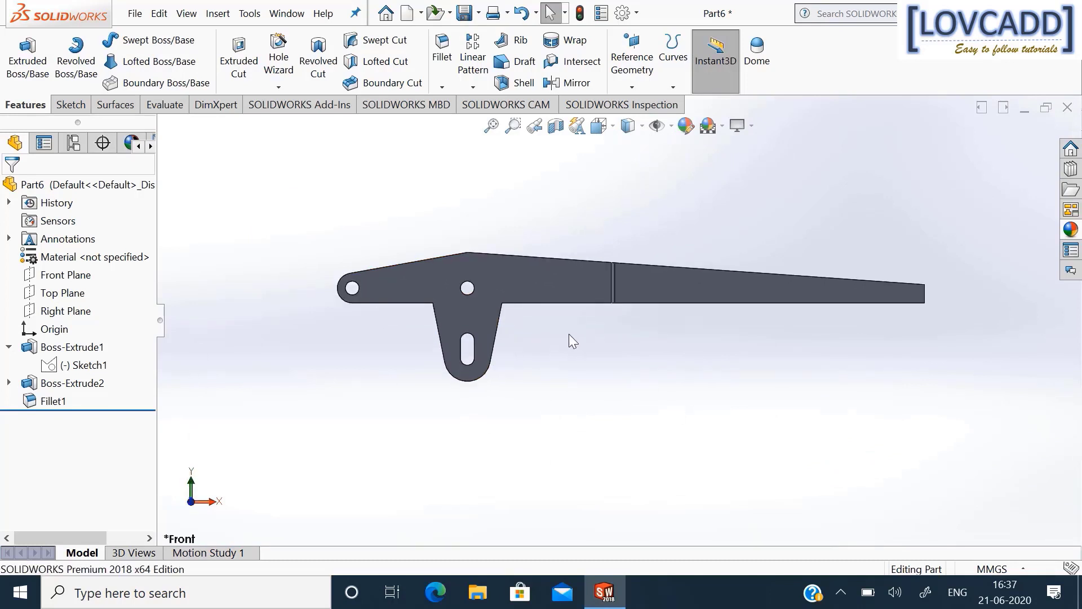
pyautogui.click(65, 275)
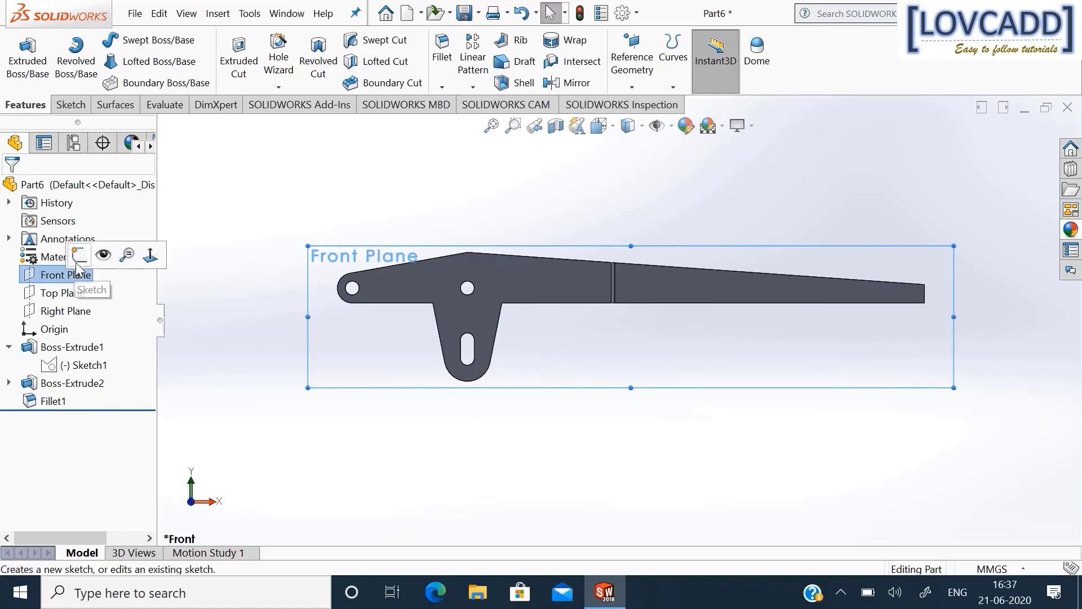
pyautogui.click(79, 254)
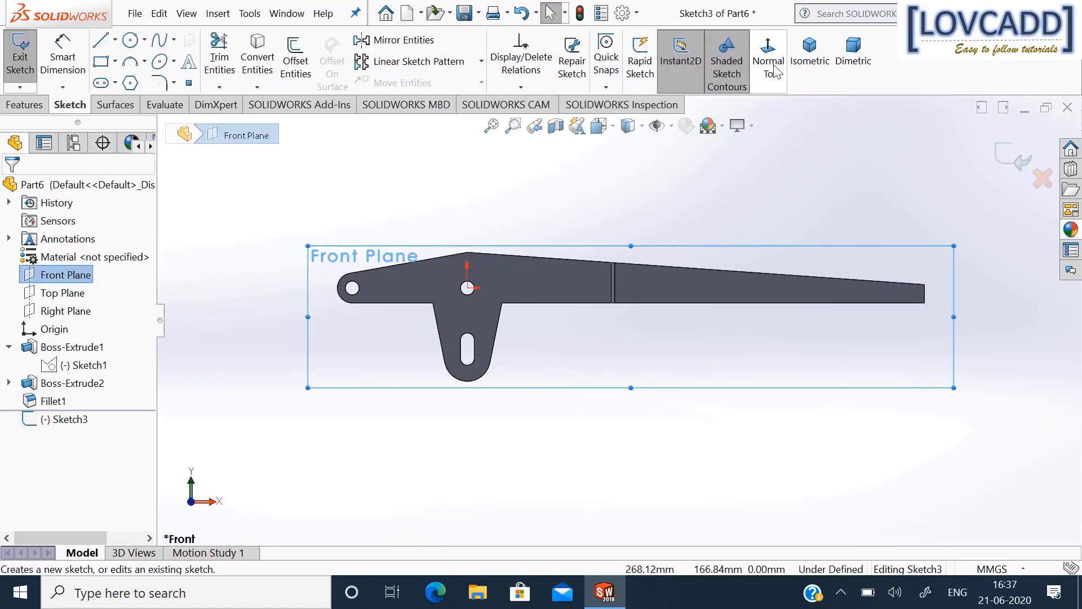
pyautogui.click(775, 154)
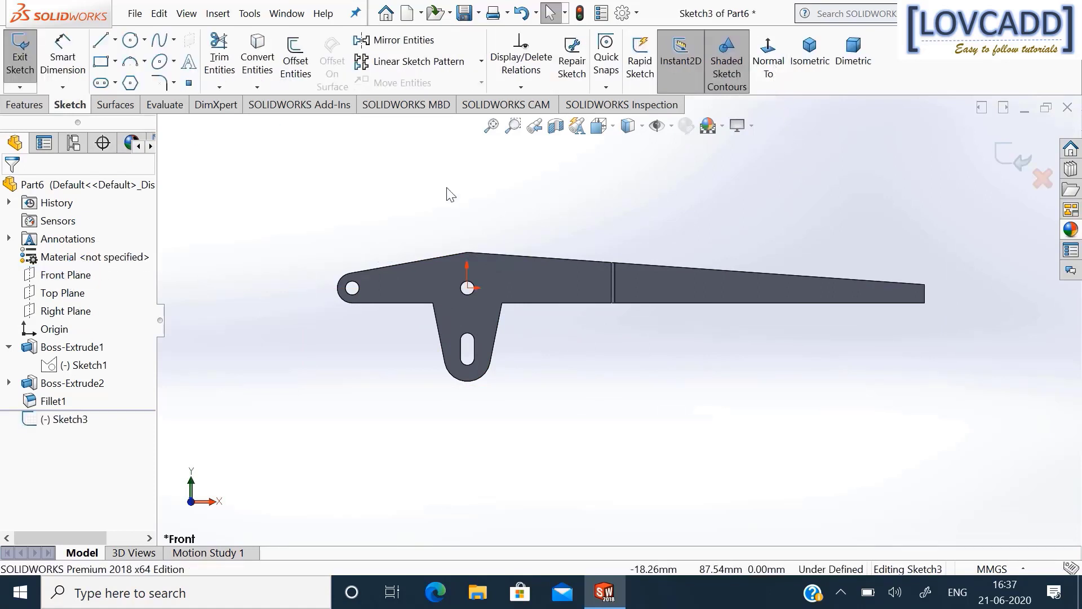
pyautogui.click(101, 41)
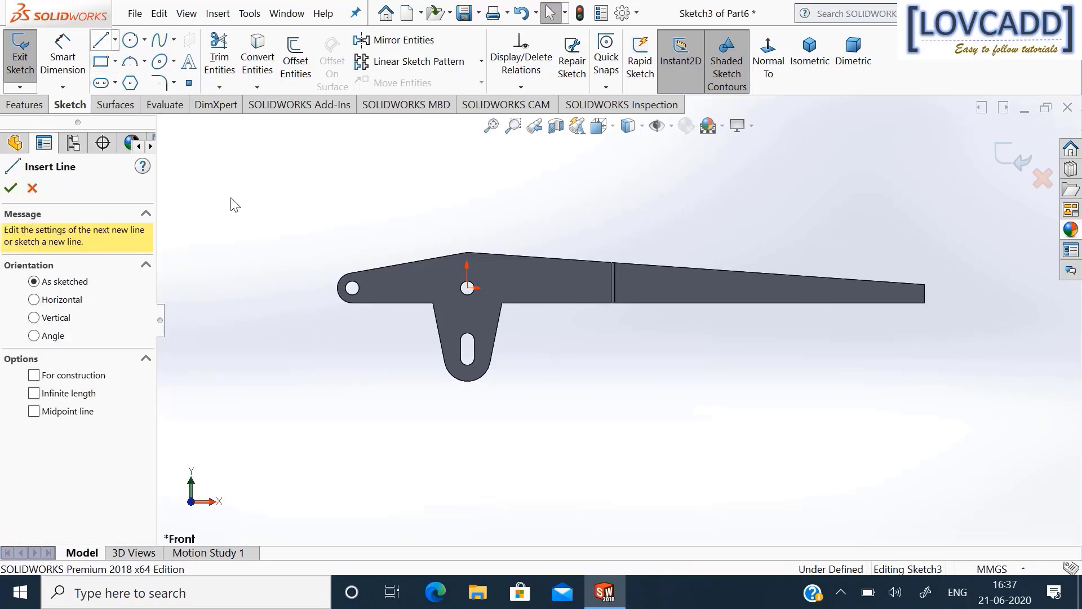
pyautogui.click(581, 303)
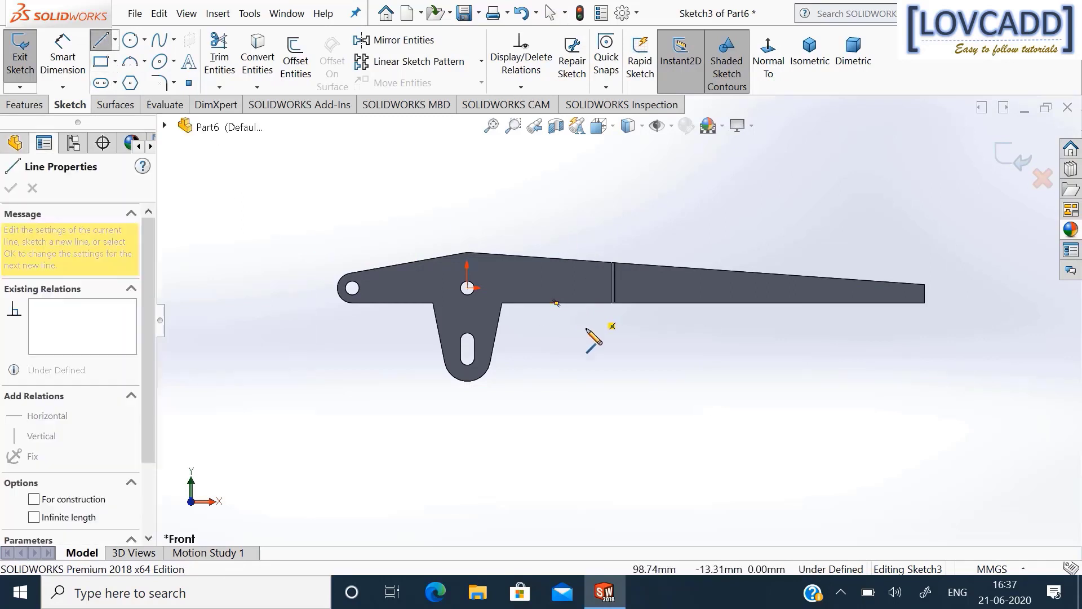
pyautogui.click(582, 357)
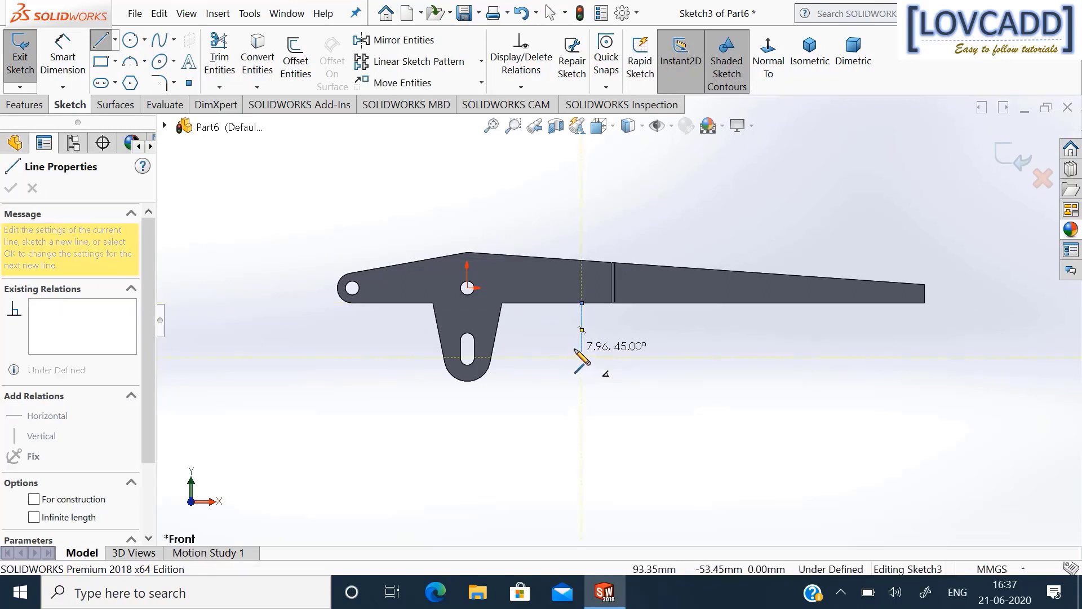
pyautogui.click(563, 338)
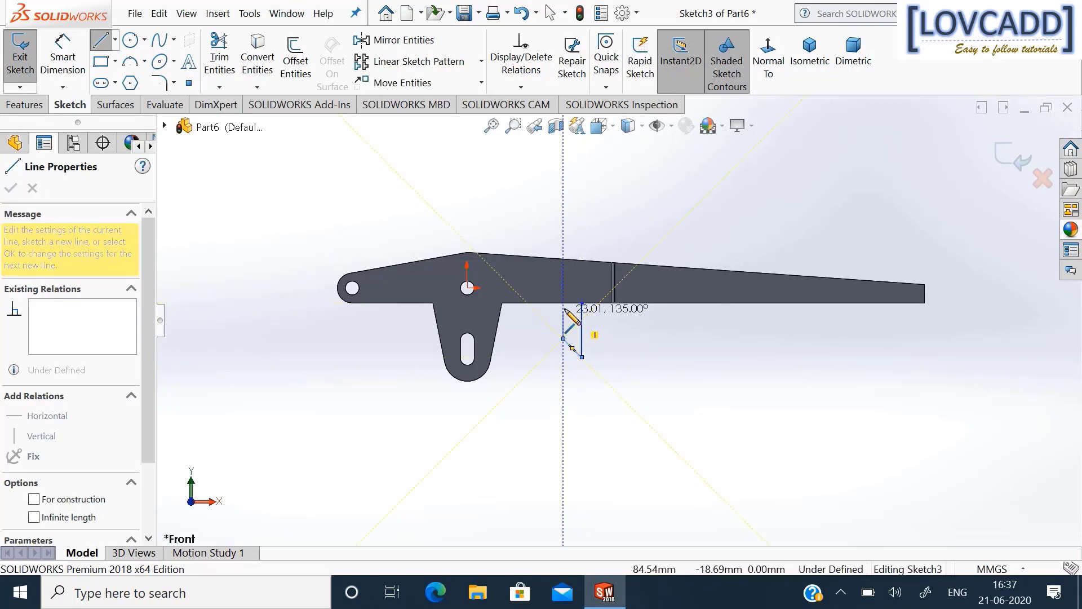
pyautogui.click(563, 303)
pyautogui.click(582, 303)
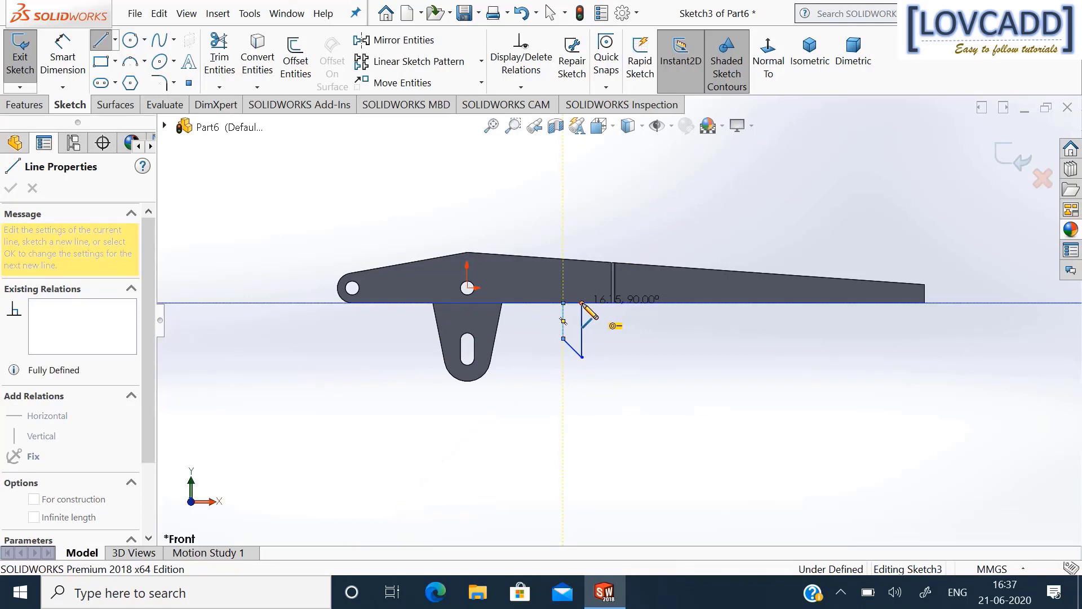
# Set the vertical distance from the origin to the lowest tip of the four-sided profile to 46 mm.
pyautogui.rightClick(583, 303)
pyautogui.click(611, 312)
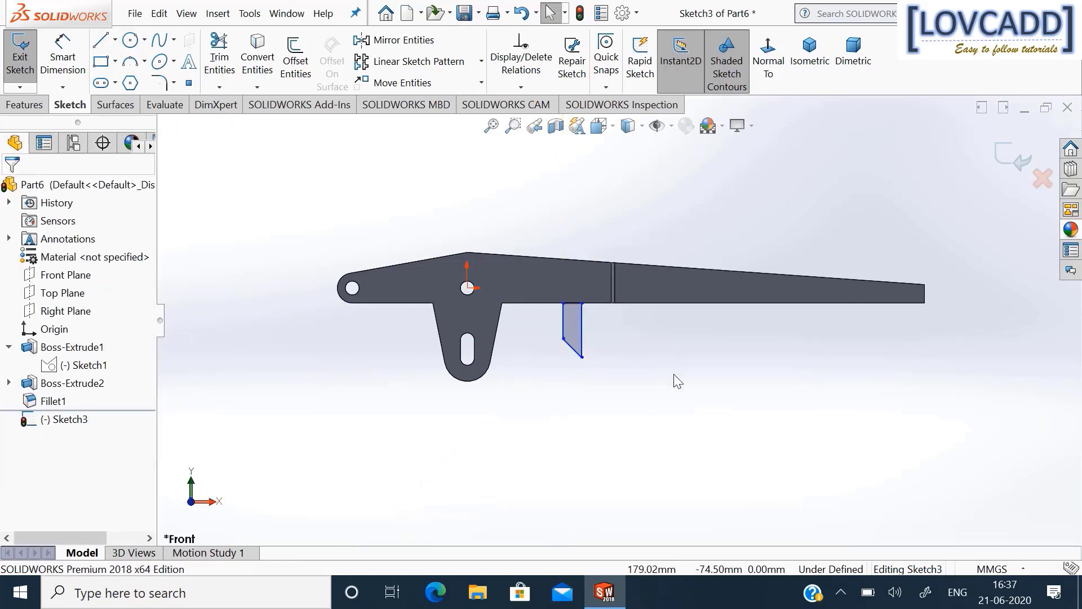
pyautogui.click(66, 61)
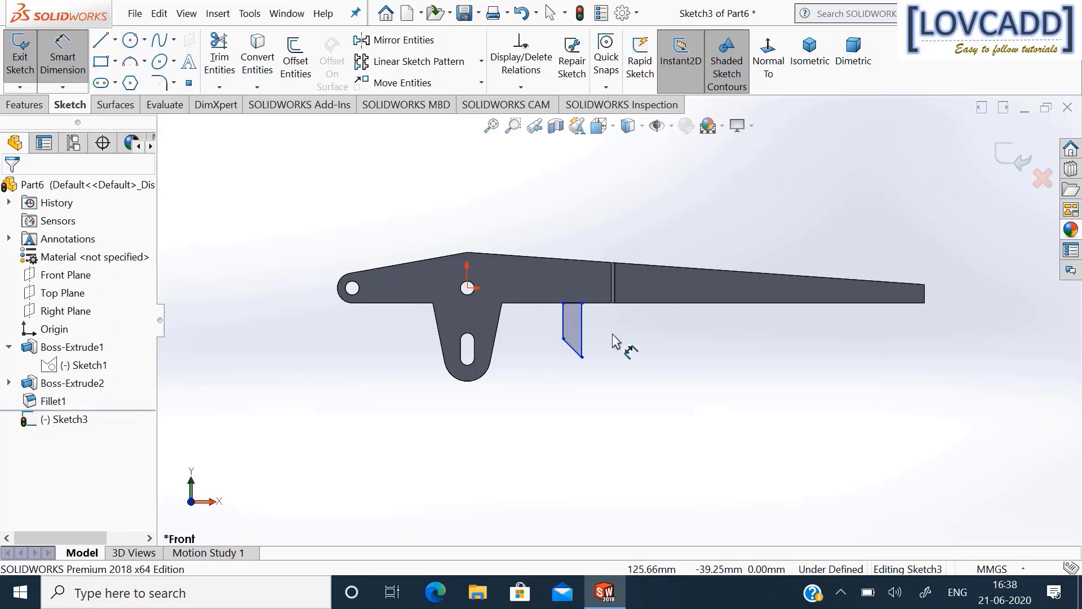
pyautogui.click(582, 358)
pyautogui.click(467, 288)
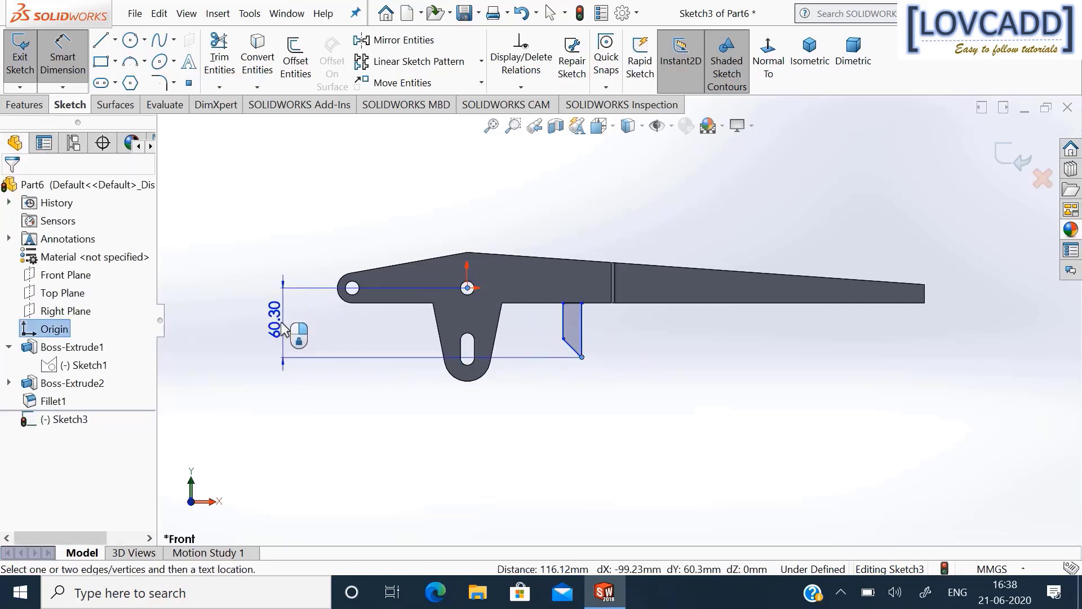
pyautogui.click(283, 330)
pyautogui.write('46')
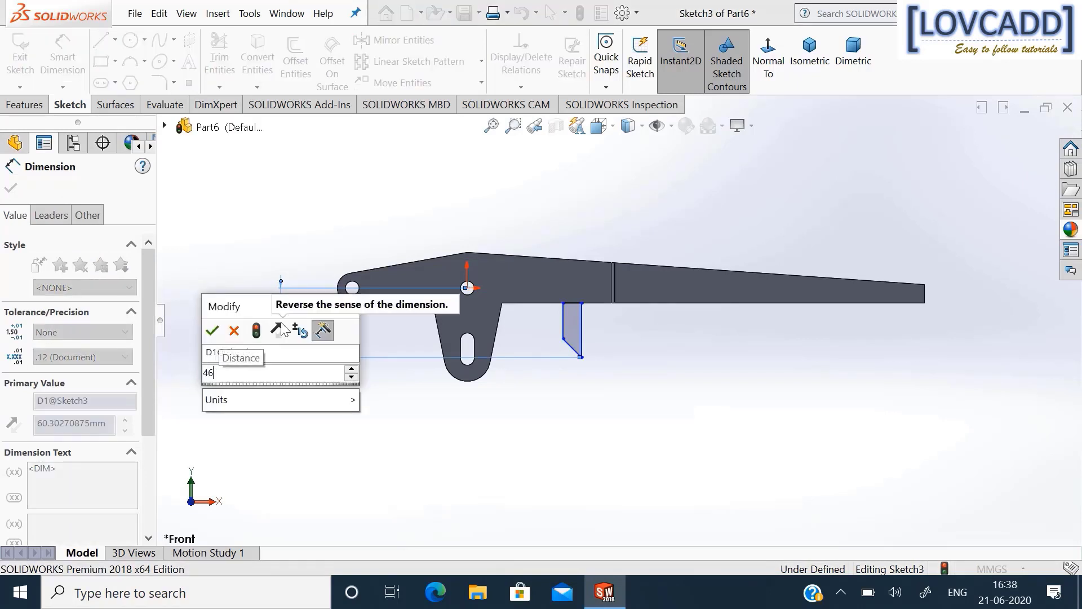
pyautogui.press('Return')
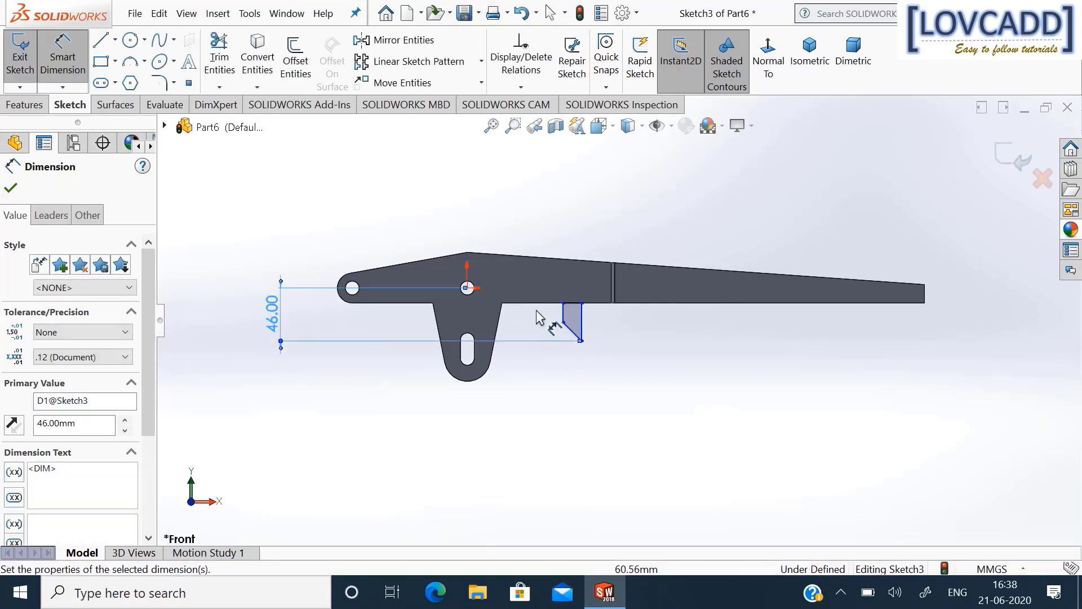
# Set the width of the profile's upper horizontal edge to 6 mm.
pyautogui.click(572, 303)
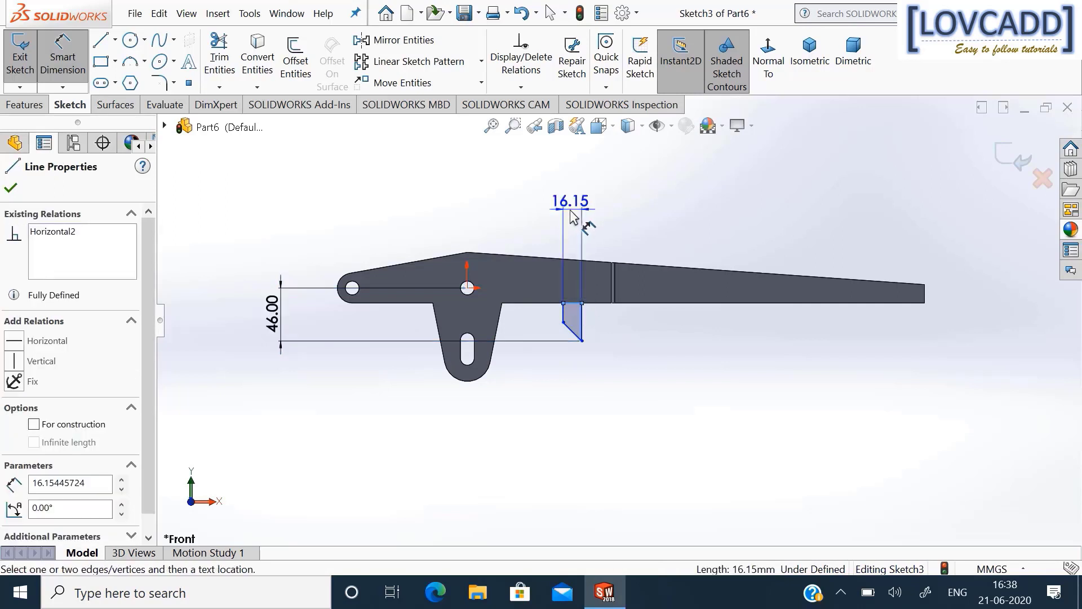
pyautogui.click(569, 217)
pyautogui.write('6')
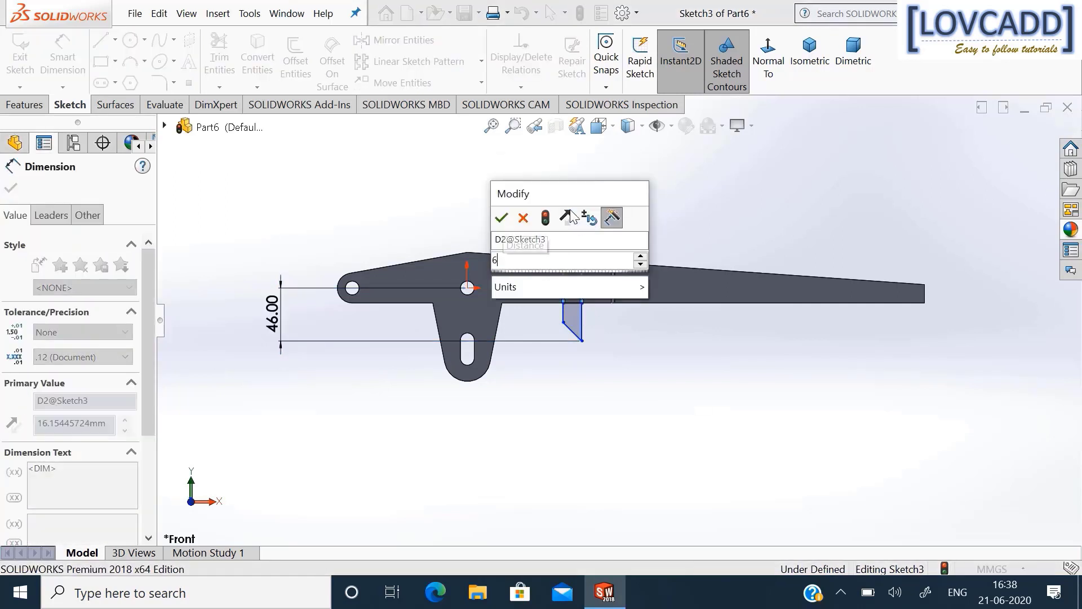
pyautogui.press('Return')
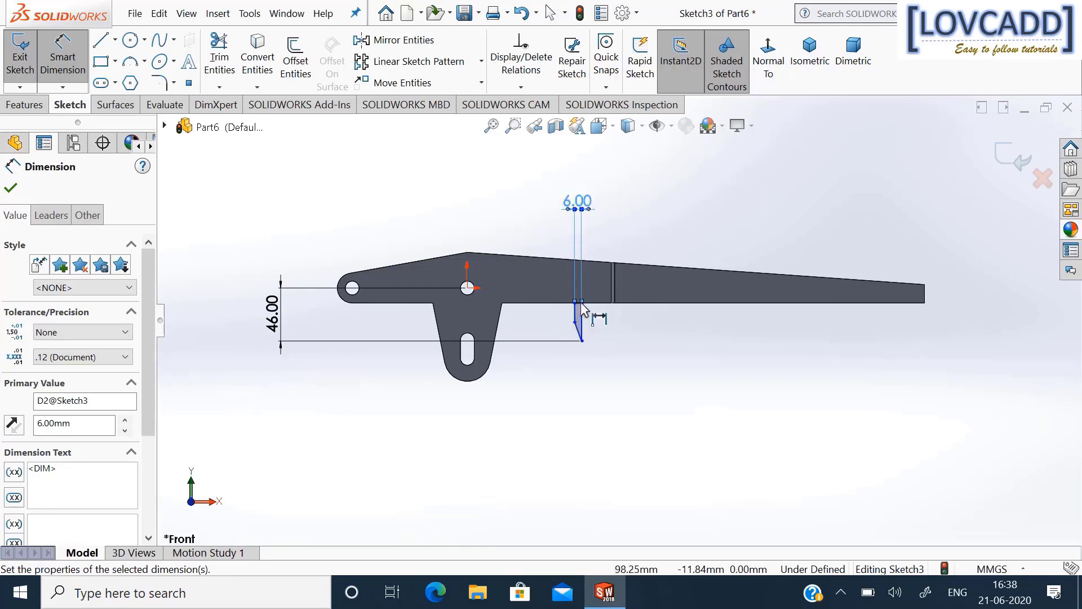
pyautogui.press('Escape')
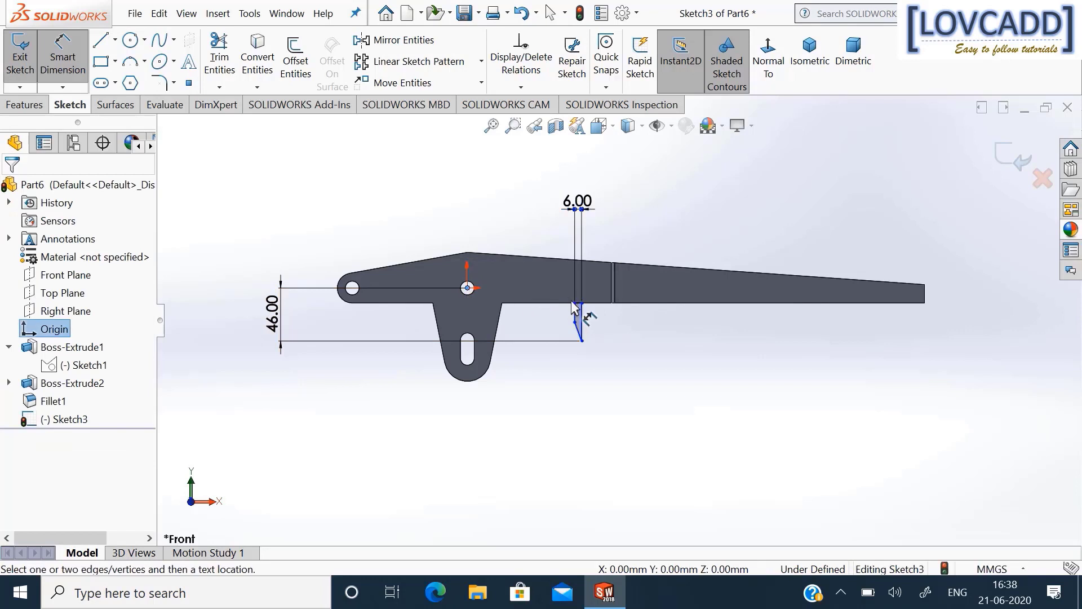
# Set the horizontal distance from the origin to the profile's longer vertical edge to 100 mm.
pyautogui.click(584, 321)
pyautogui.click(467, 288)
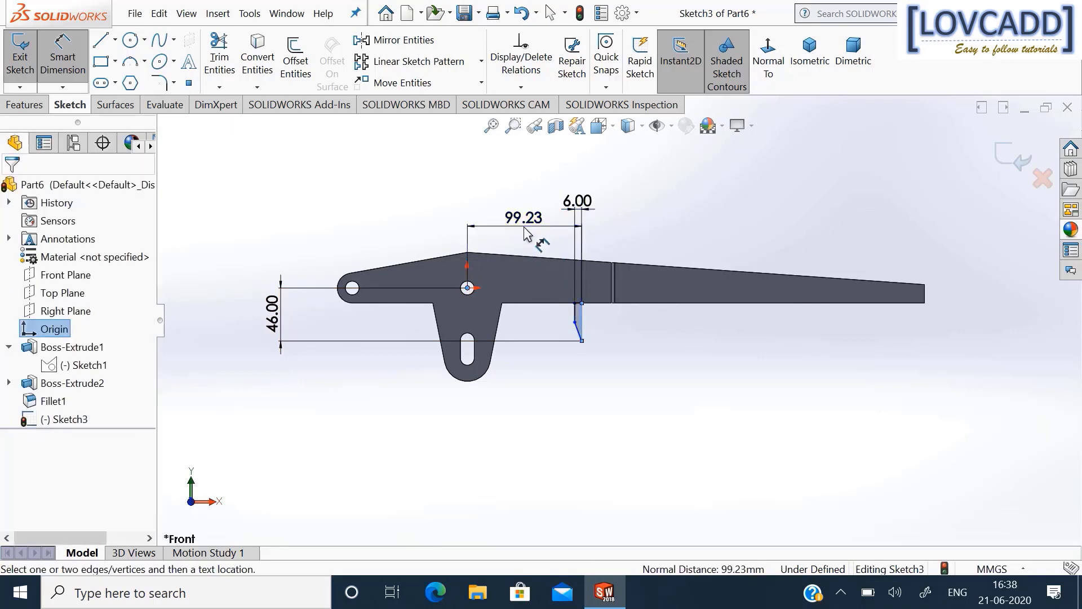
pyautogui.click(523, 227)
pyautogui.write('100')
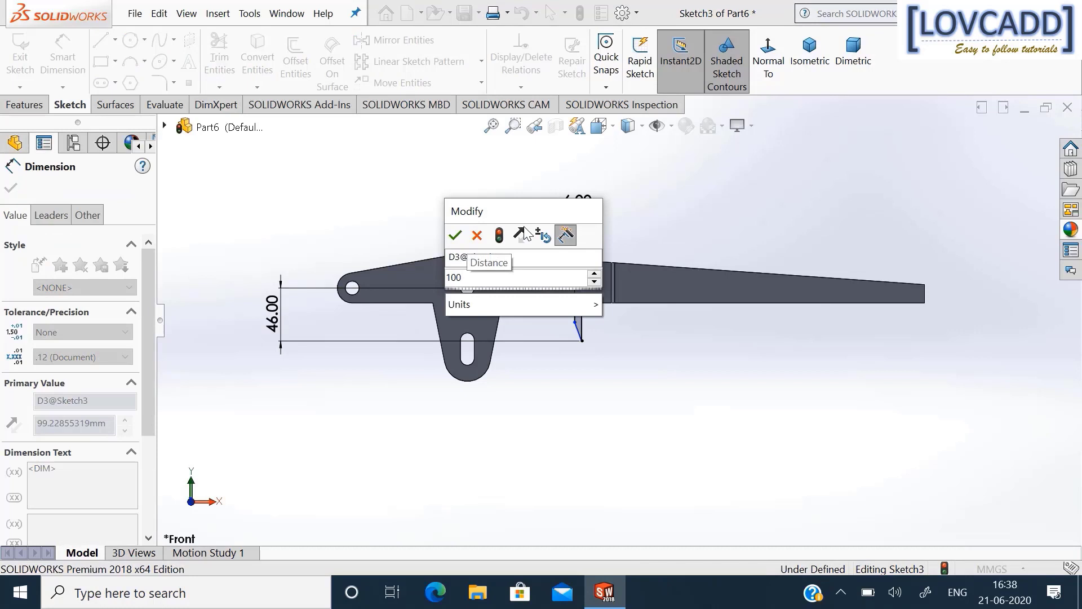
pyautogui.press('Return')
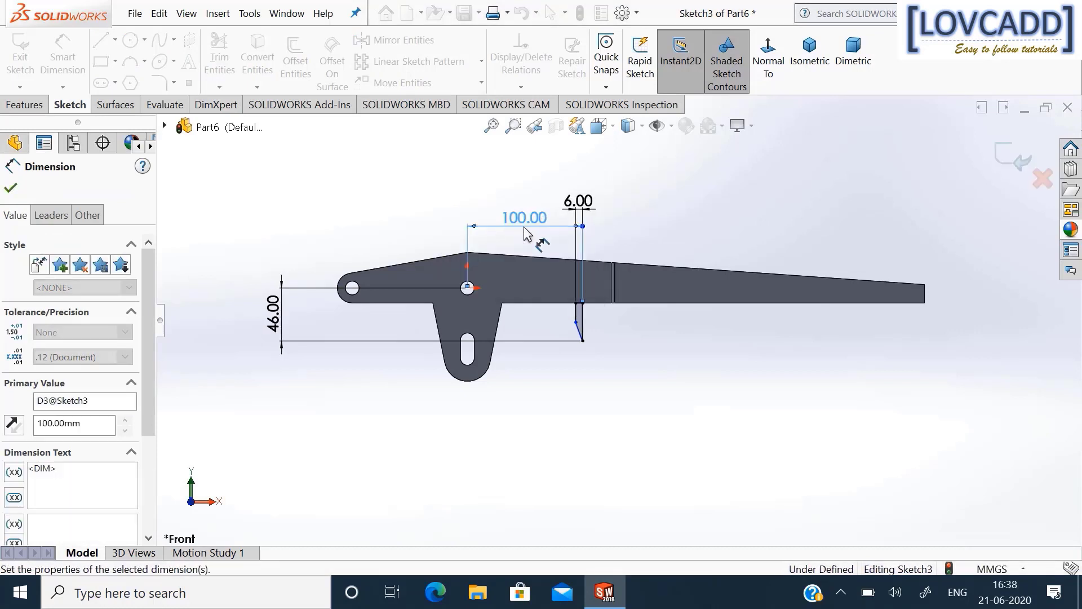
# Set the angle between the profile's slanted lower edge and its longer vertical edge to 30 degrees.
pyautogui.scroll(-5, 614, 338)
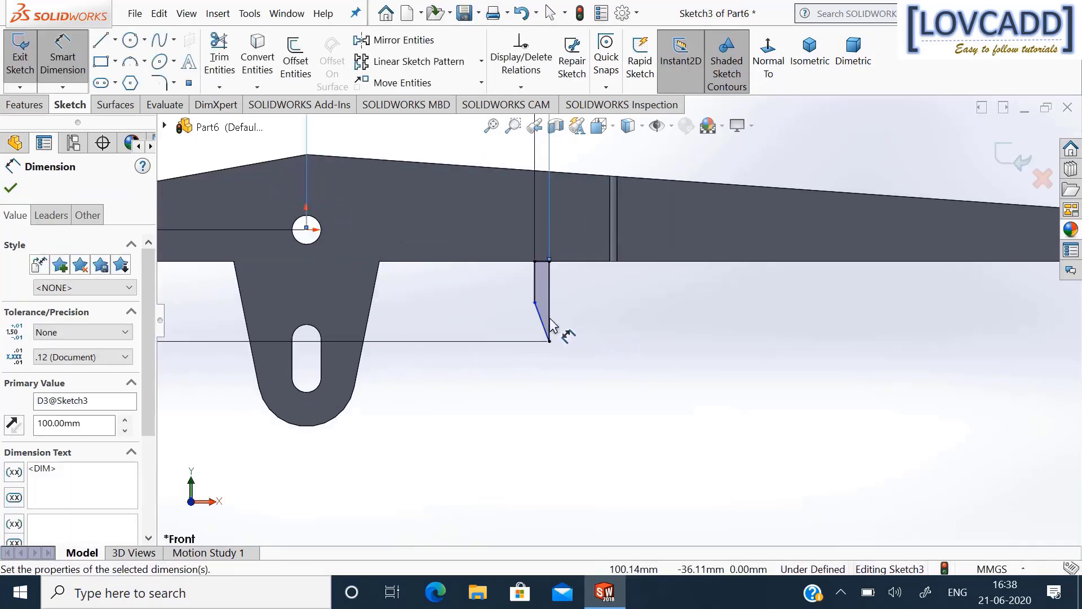
pyautogui.click(547, 320)
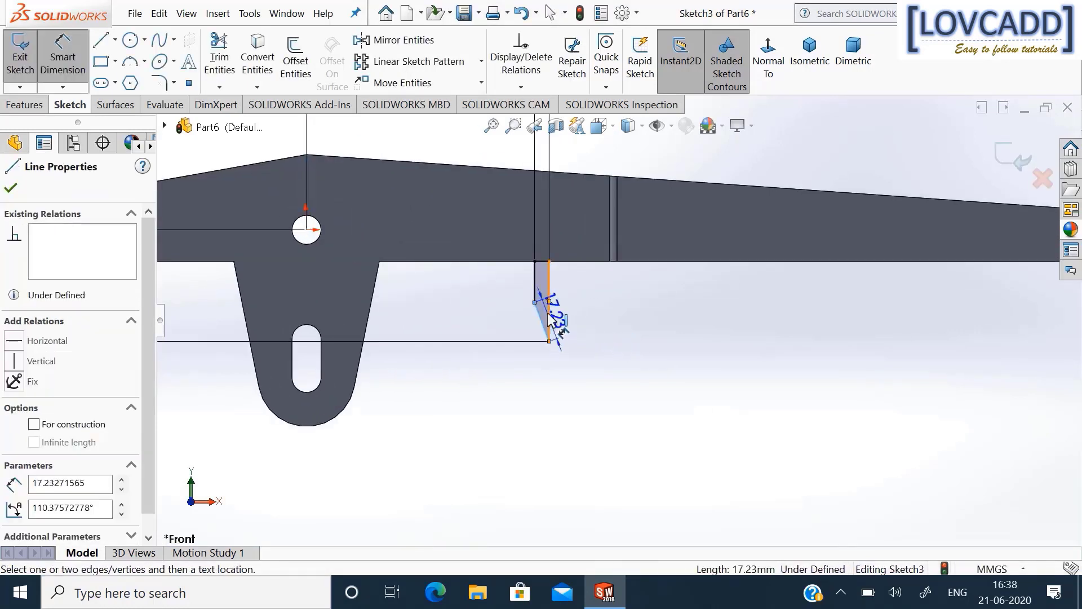
pyautogui.click(547, 310)
pyautogui.click(541, 293)
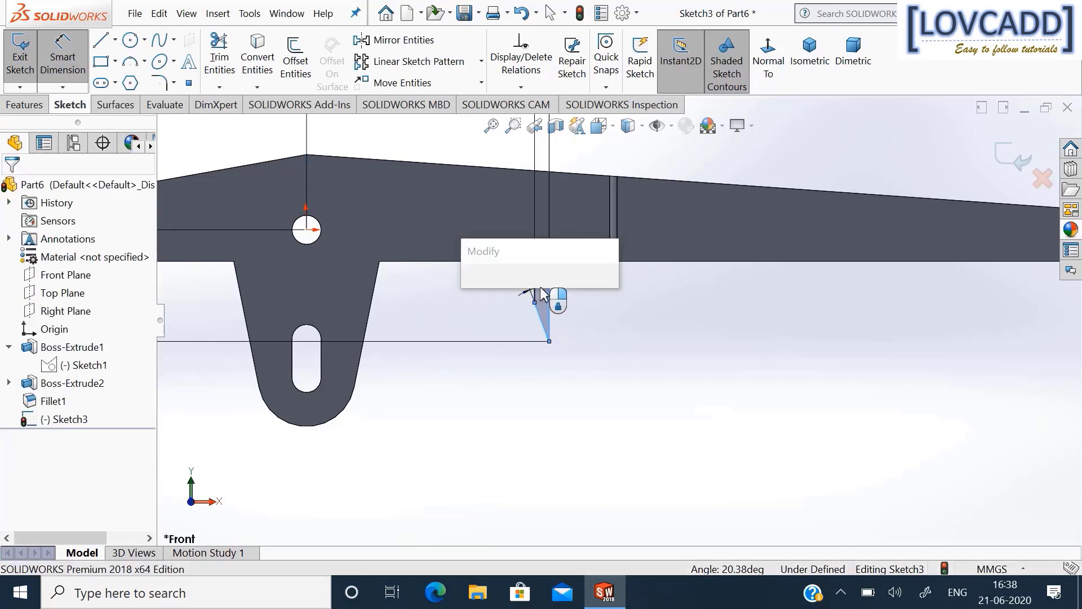
pyautogui.write('3')
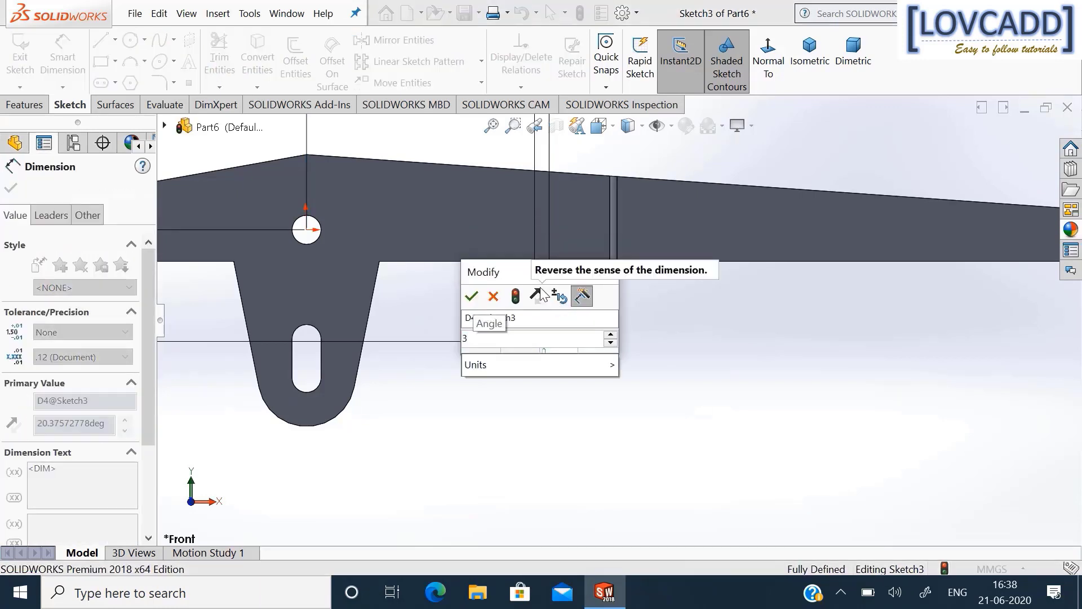
pyautogui.write('0')
pyautogui.press('Return')
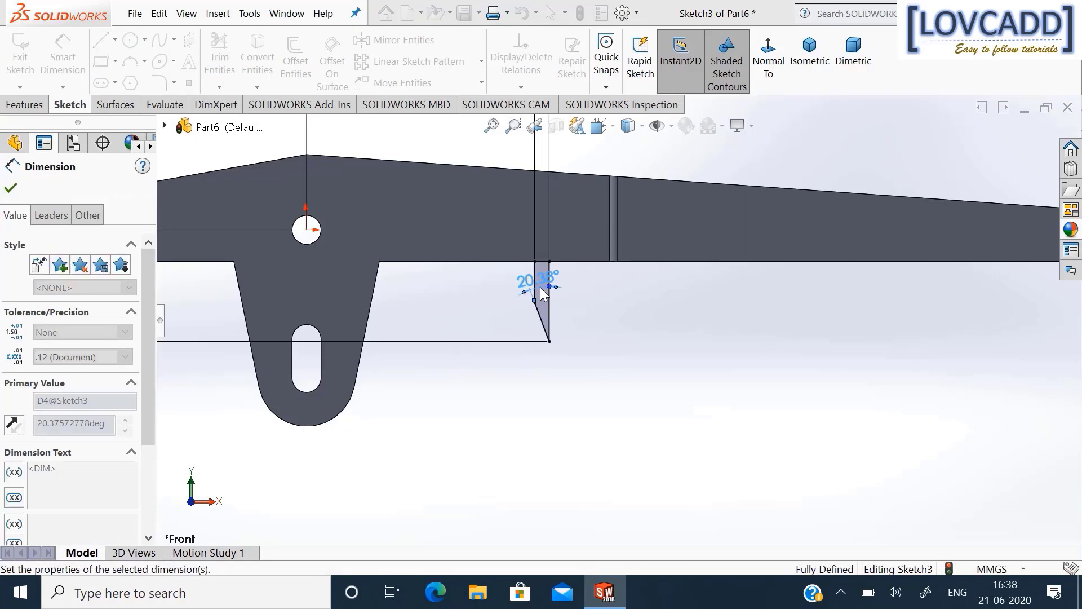
pyautogui.scroll(3, 544, 292)
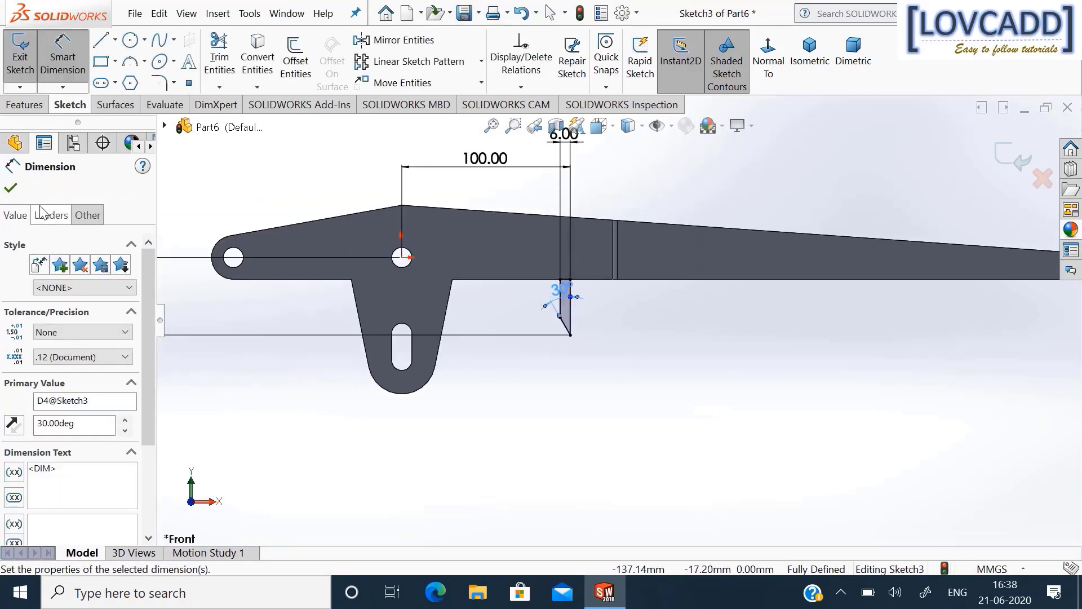
pyautogui.click(13, 187)
# Revolve the profile 360 degrees about its longer vertical edge to form the pointed projection under the lever.
pyautogui.click(22, 104)
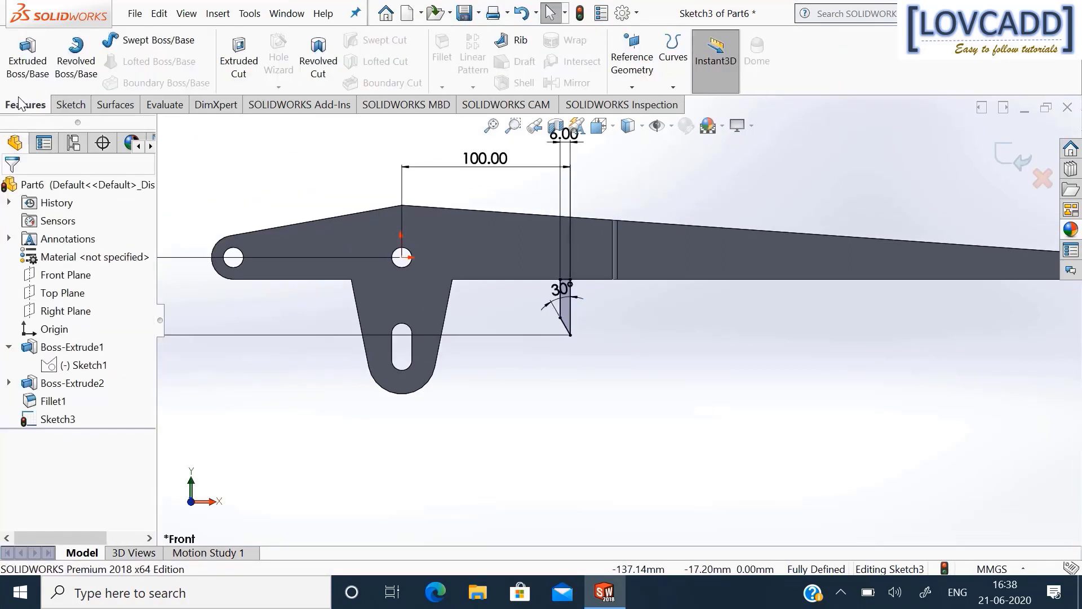
pyautogui.click(84, 65)
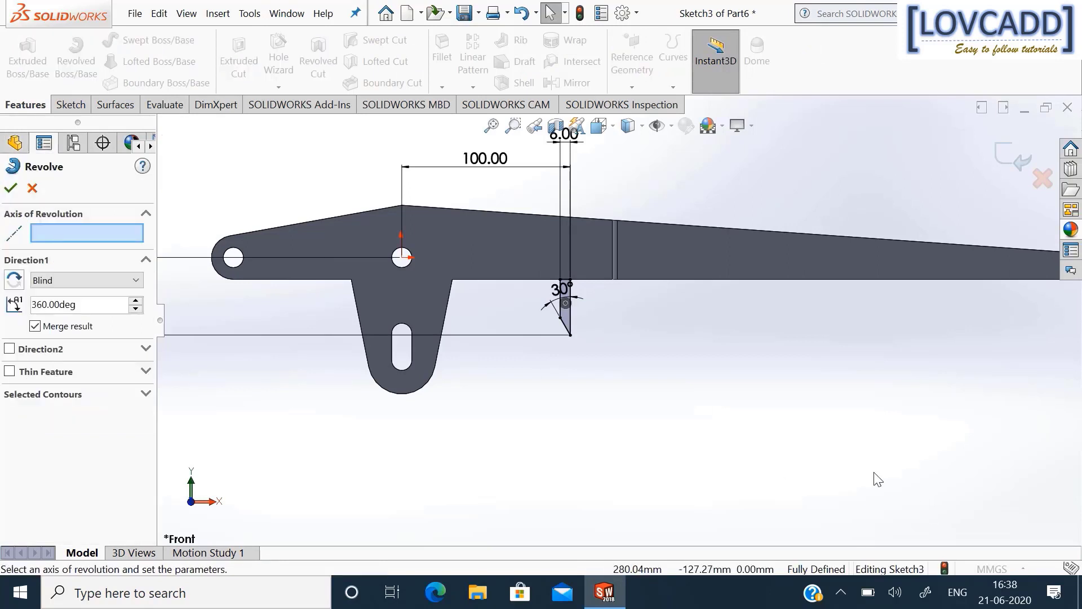
pyautogui.click(571, 321)
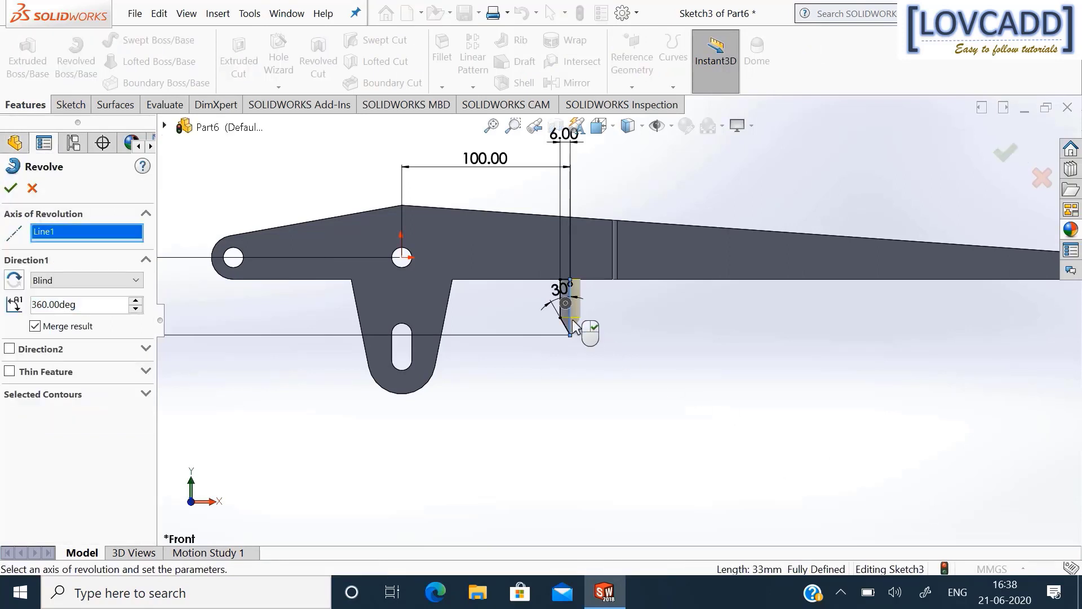
pyautogui.press('Return')
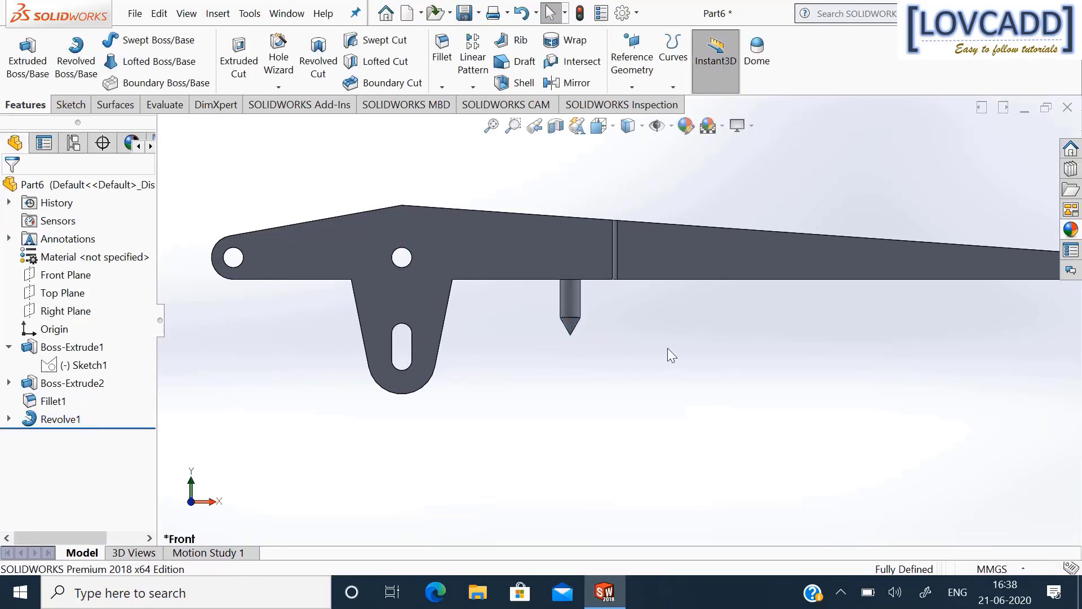
# Fillet the edge where the pointed projection meets the lever's underside with a 12 mm radius.
pyautogui.moveTo(663, 293)
pyautogui.mouseDown(button='middle')
pyautogui.moveTo(654, 167)
pyautogui.moveTo(662, 302)
pyautogui.moveTo(662, 282)
pyautogui.mouseUp(button='middle')
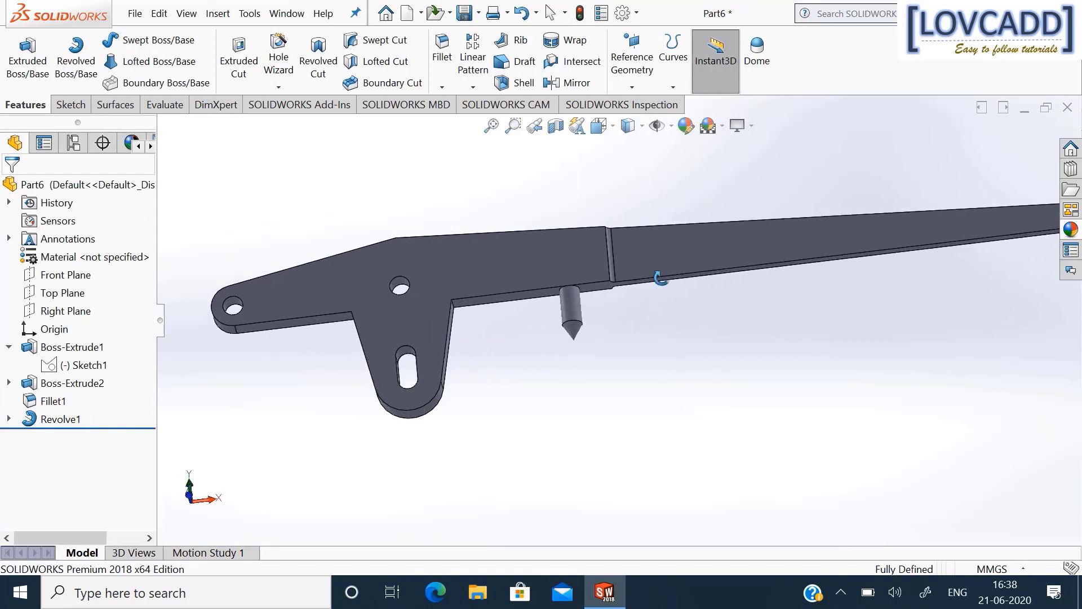
pyautogui.click(444, 53)
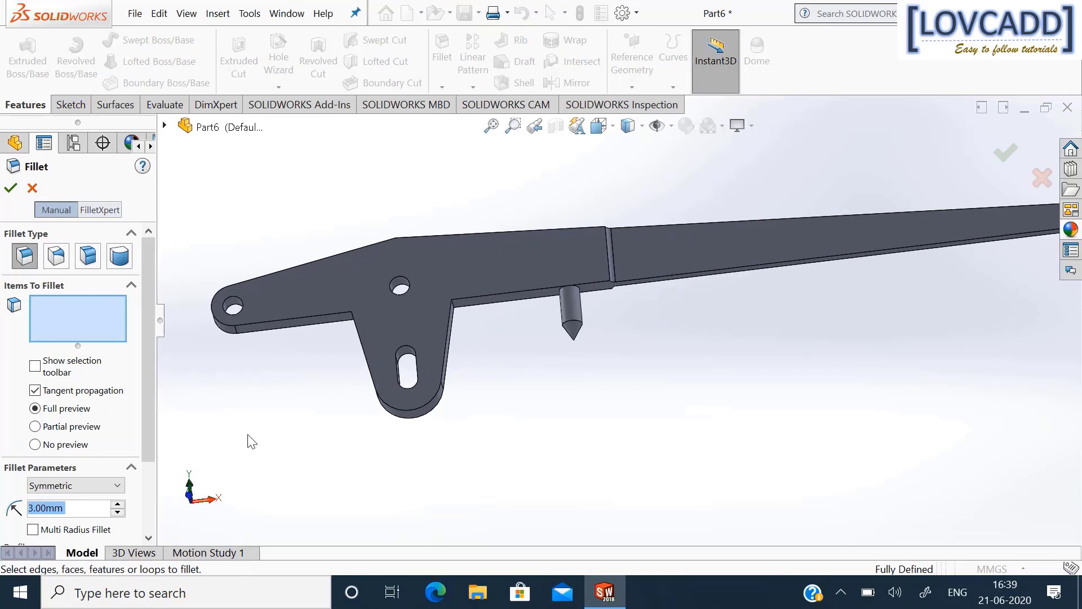
pyautogui.write('12')
pyautogui.press('Return')
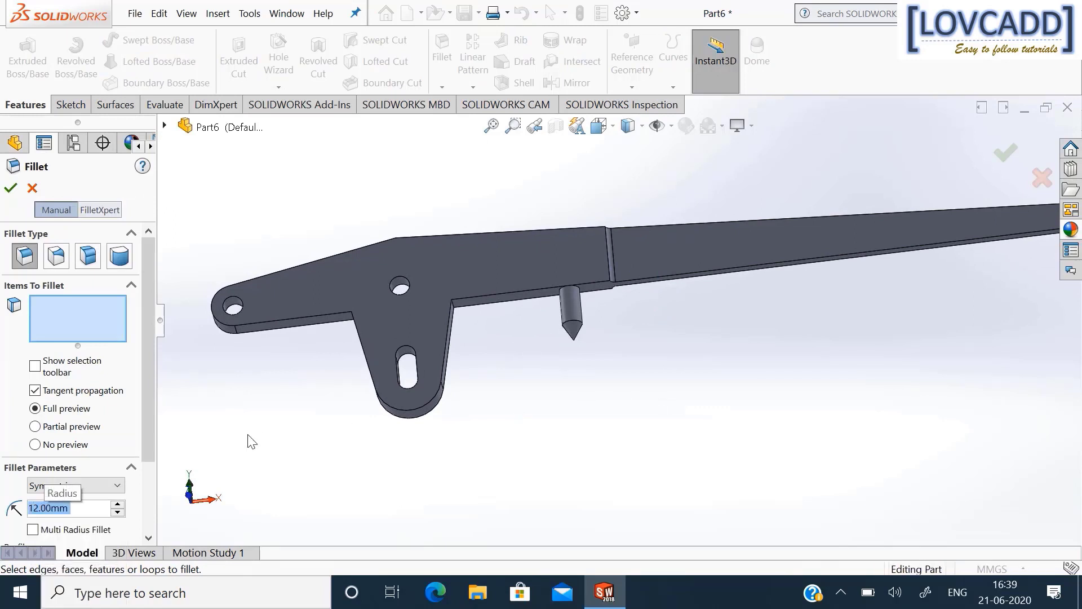
pyautogui.scroll(-3, 609, 350)
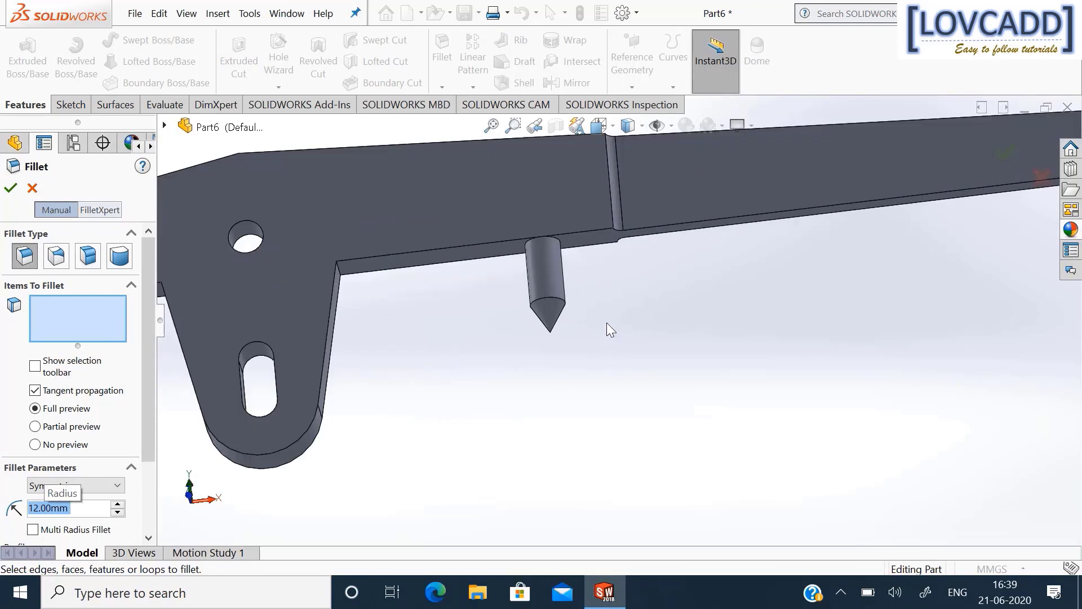
pyautogui.click(560, 242)
pyautogui.rightClick(645, 312)
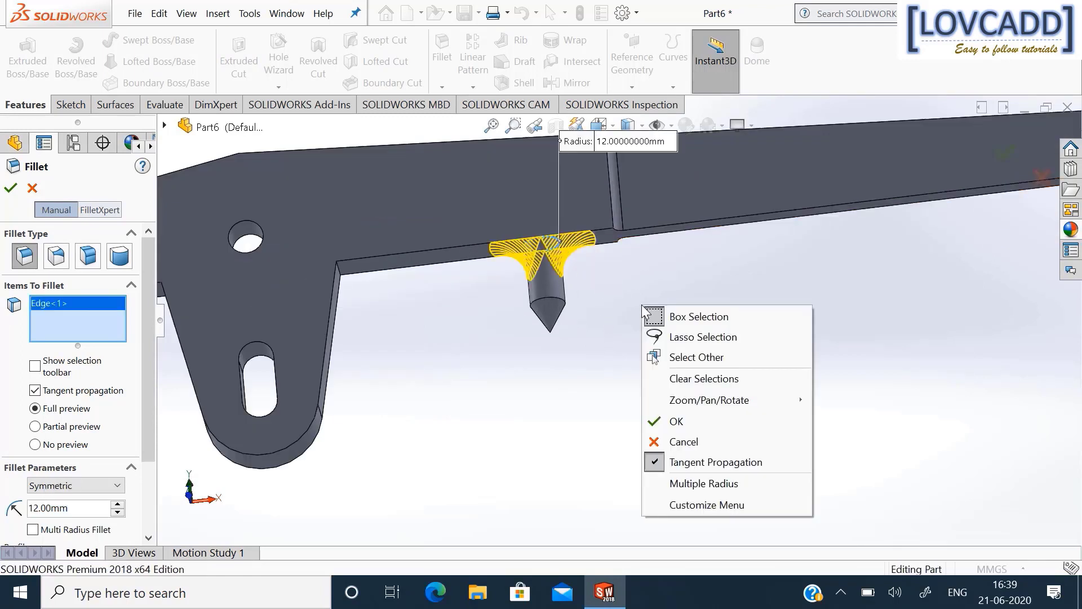
pyautogui.click(691, 421)
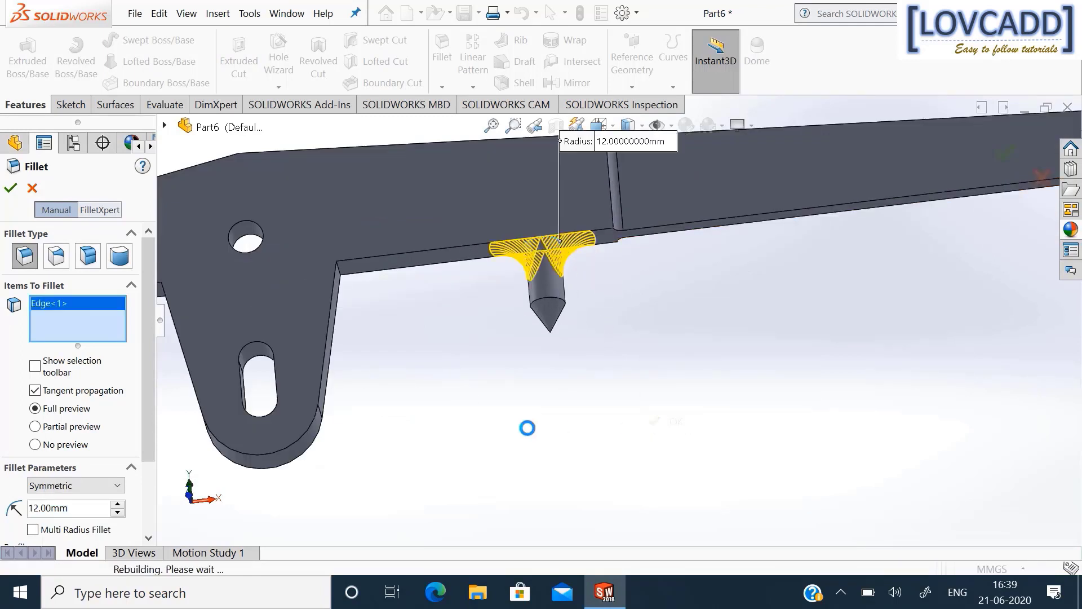
# Show the finished part in isometric view and save it under the file name lever.
pyautogui.moveTo(517, 427); pyautogui.dragTo(535, 452, button='middle')
pyautogui.scroll(4, 535, 456)
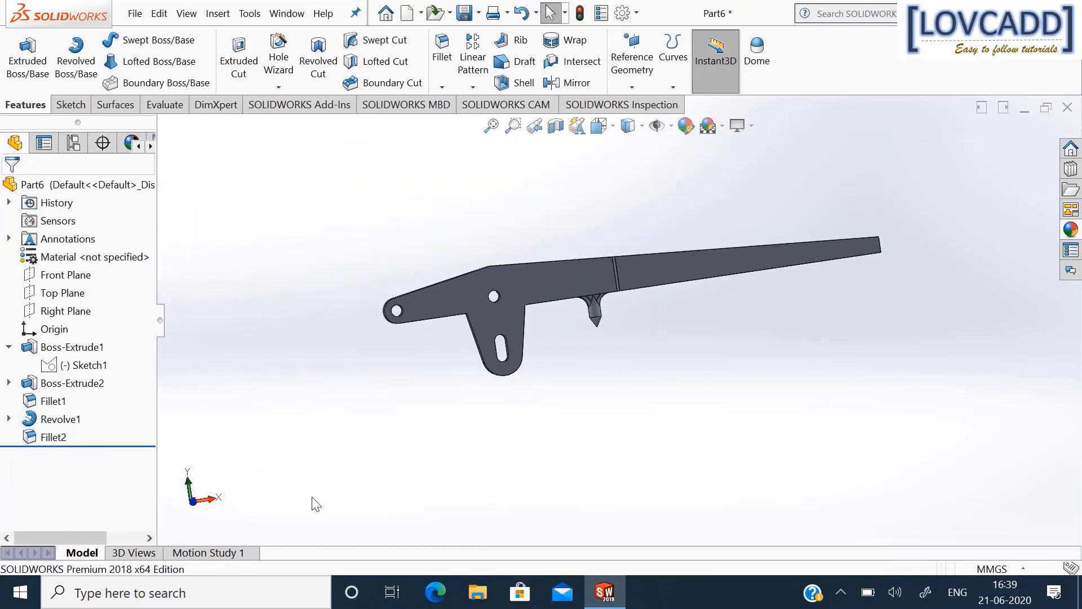
pyautogui.click(71, 104)
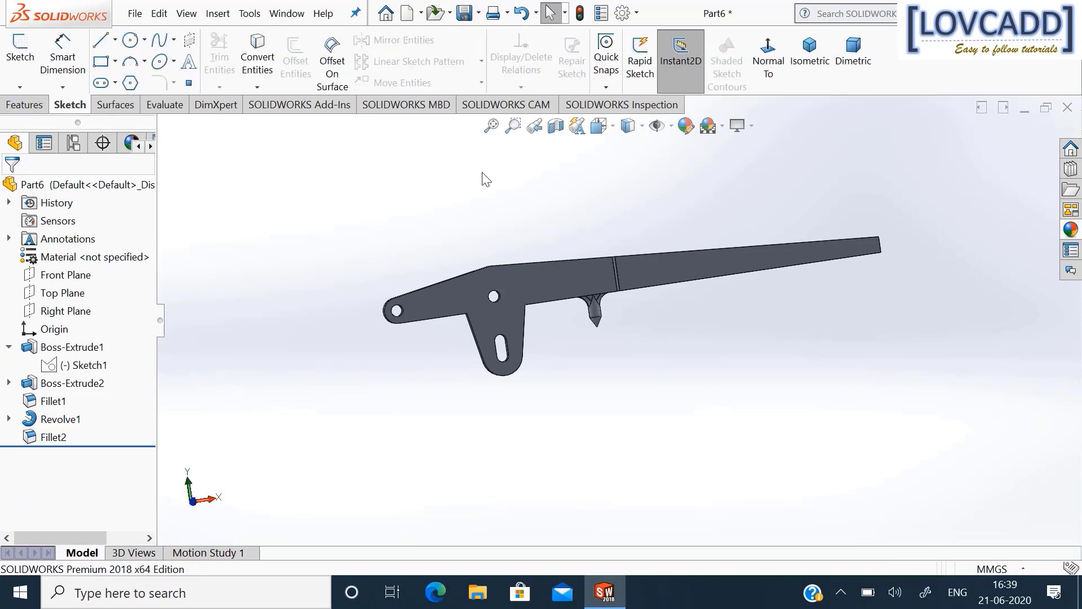
pyautogui.click(812, 68)
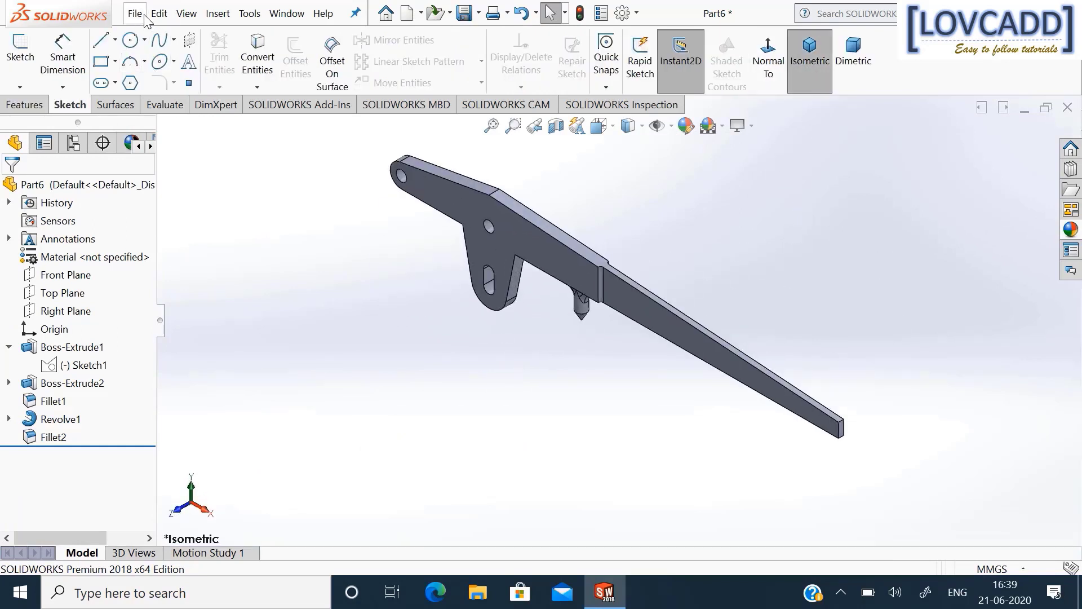
pyautogui.click(480, 14)
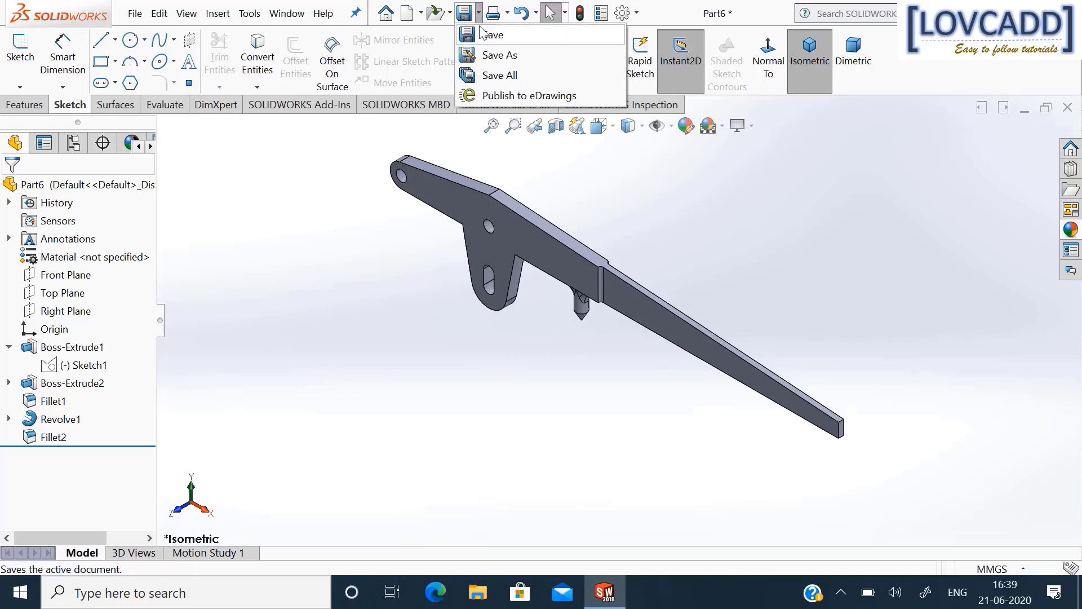
pyautogui.click(485, 56)
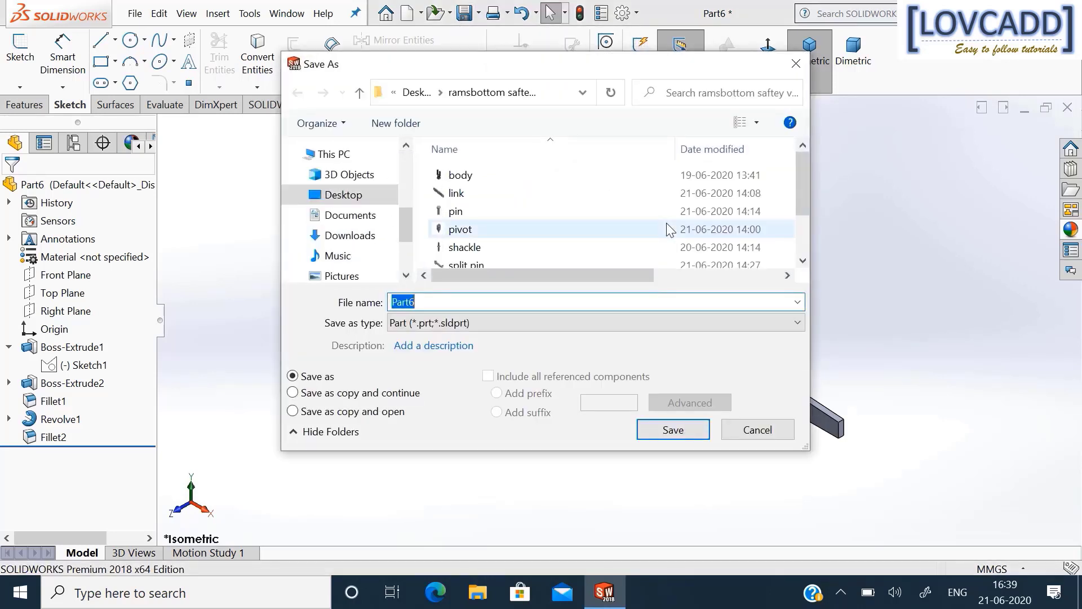
pyautogui.write('lever')
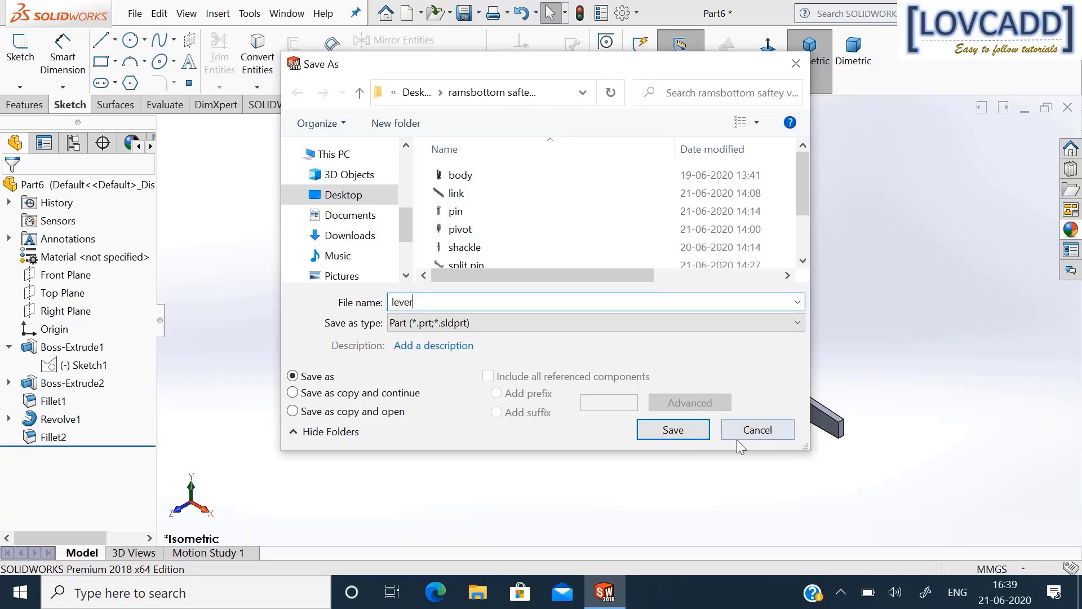
pyautogui.click(678, 429)
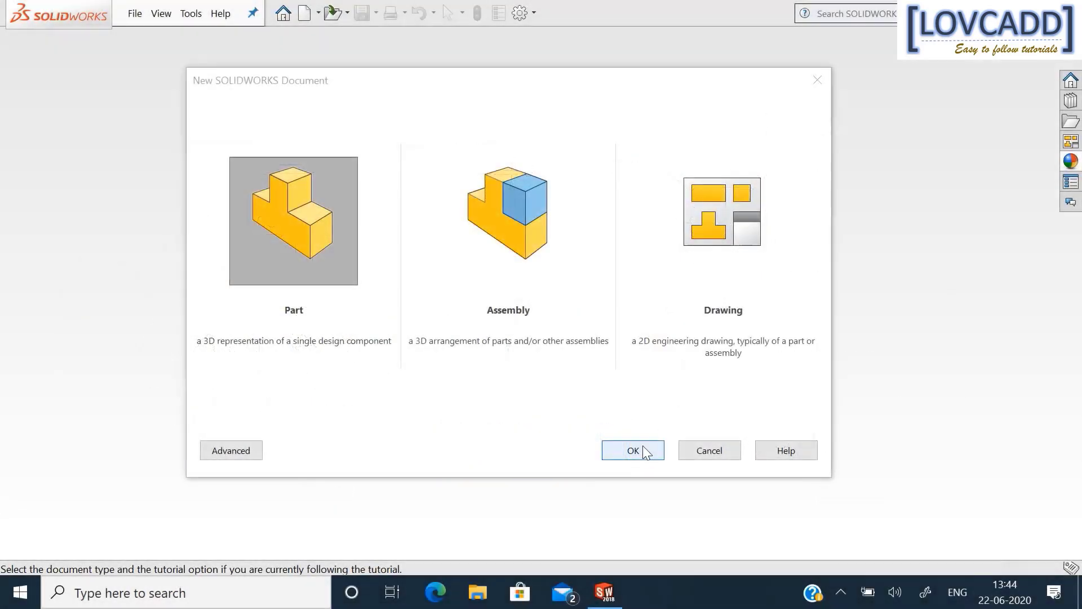
# Start a new part and sketch a circle about 107 mm in diameter, centred on the origin, on the Top Plane.
pyautogui.click(642, 447)
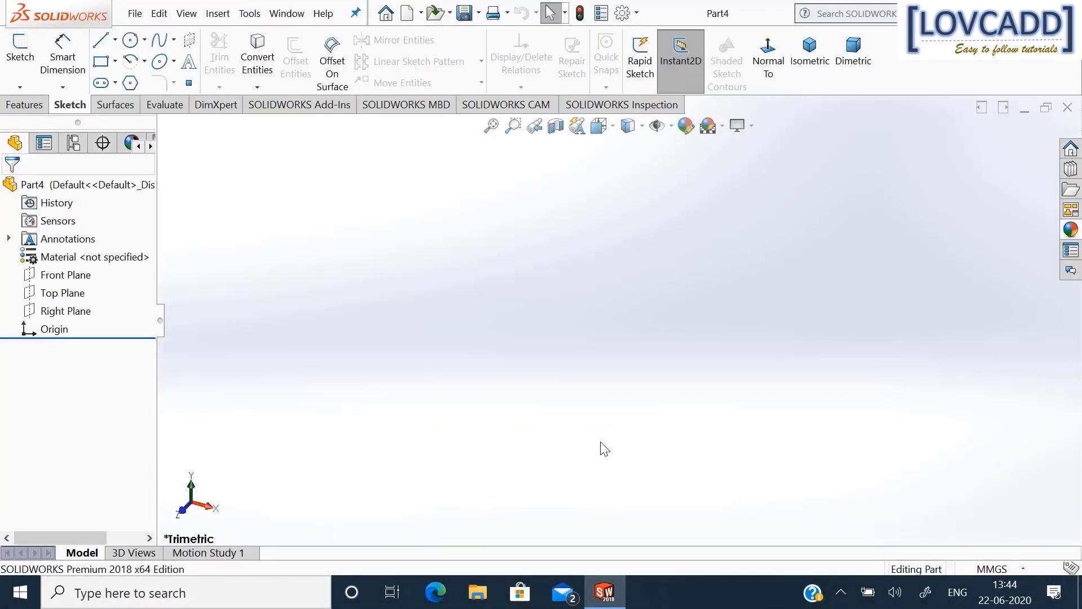
pyautogui.click(77, 291)
pyautogui.click(81, 277)
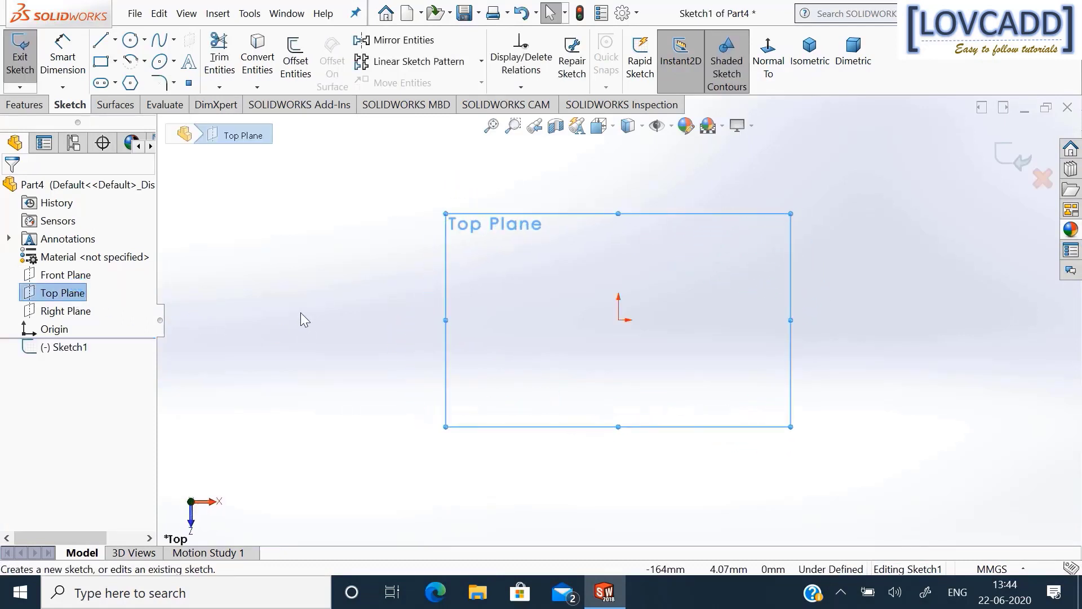
pyautogui.click(131, 39)
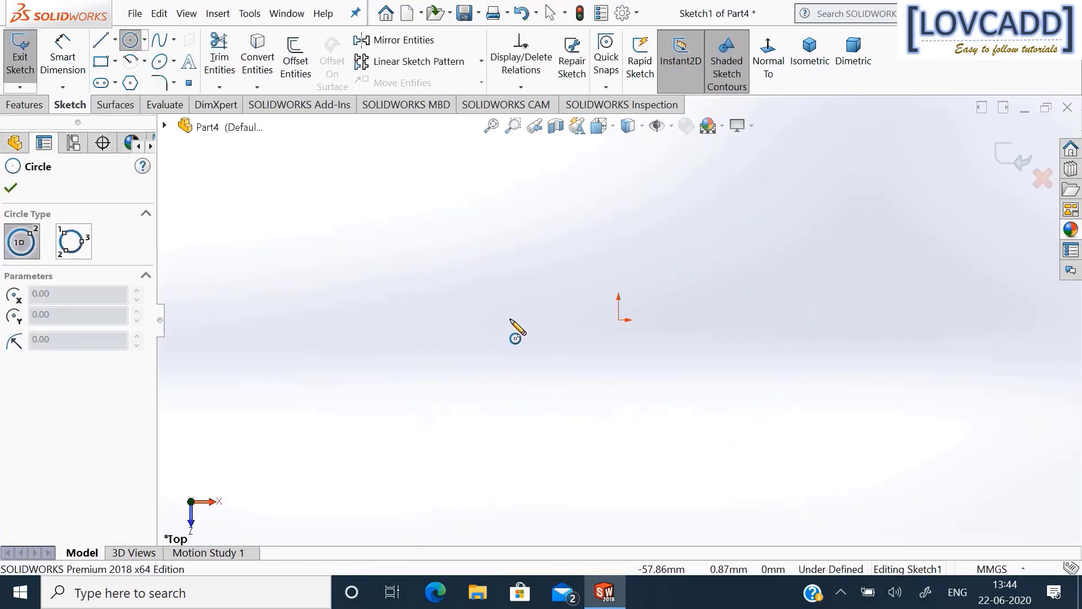
pyautogui.click(618, 319)
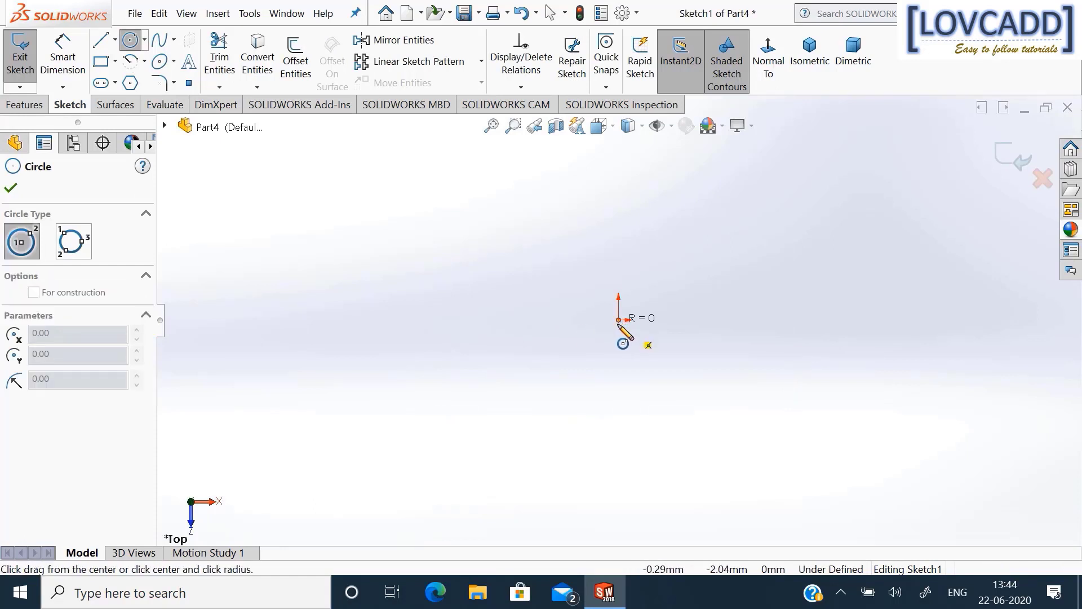
pyautogui.click(692, 393)
# Set the circle's diameter to 60 mm.
pyautogui.click(77, 70)
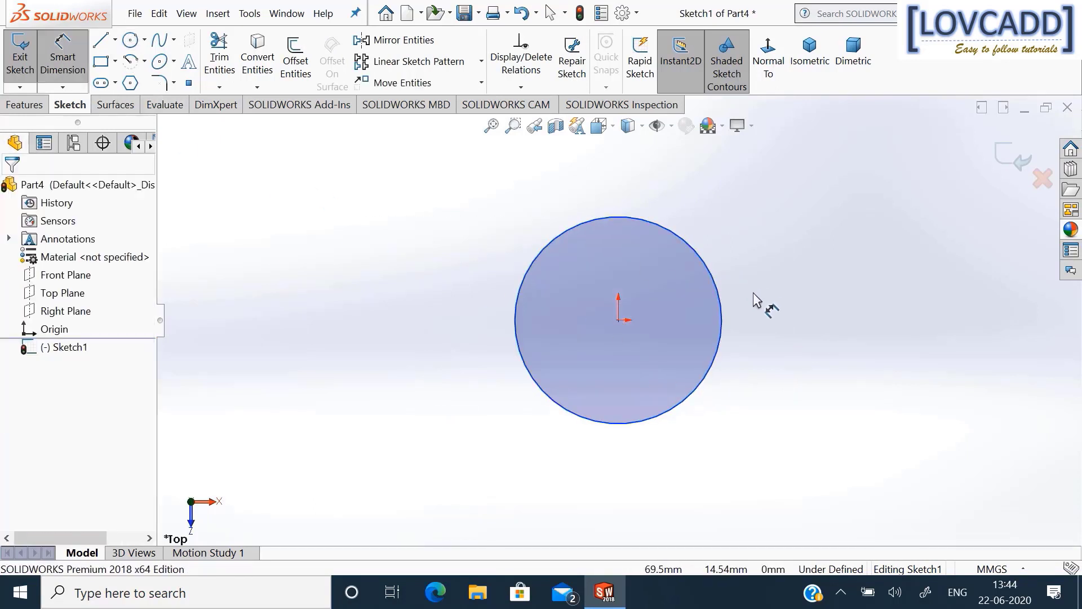
pyautogui.click(719, 300)
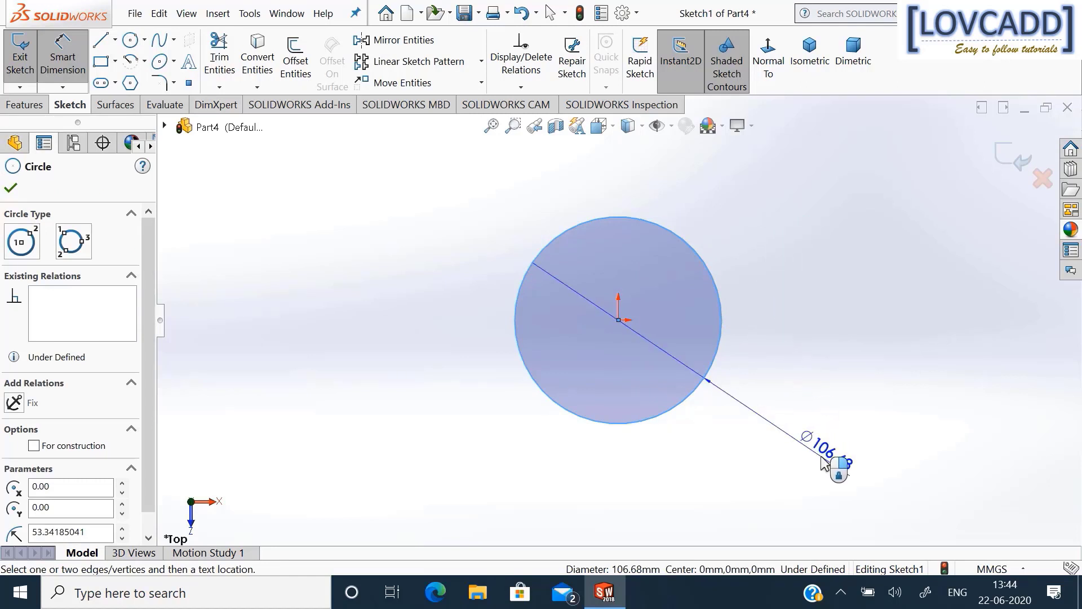
pyautogui.click(823, 454)
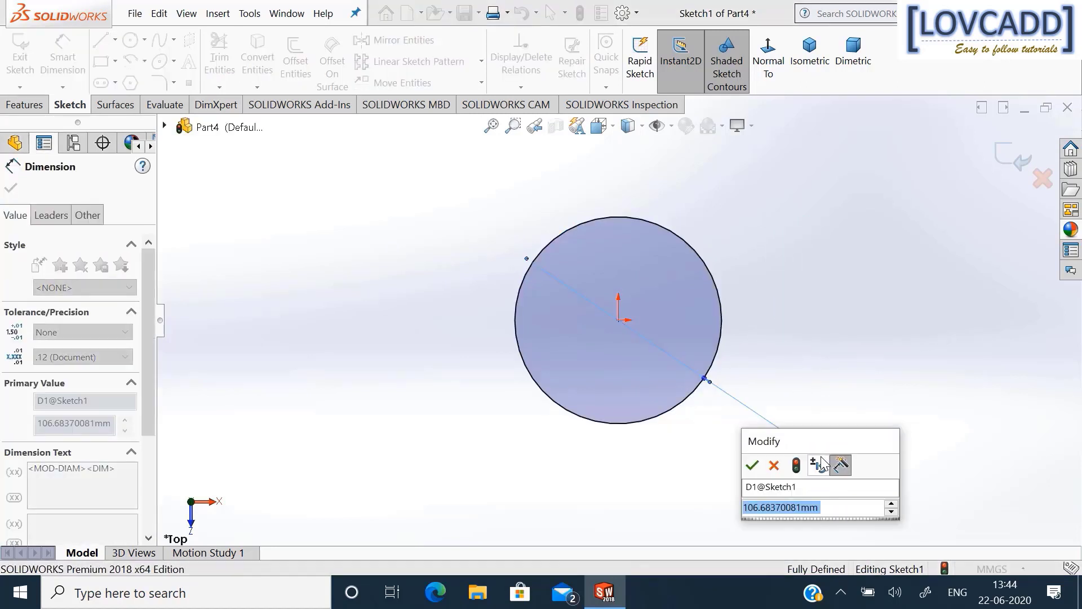
pyautogui.write('60')
pyautogui.press('Return')
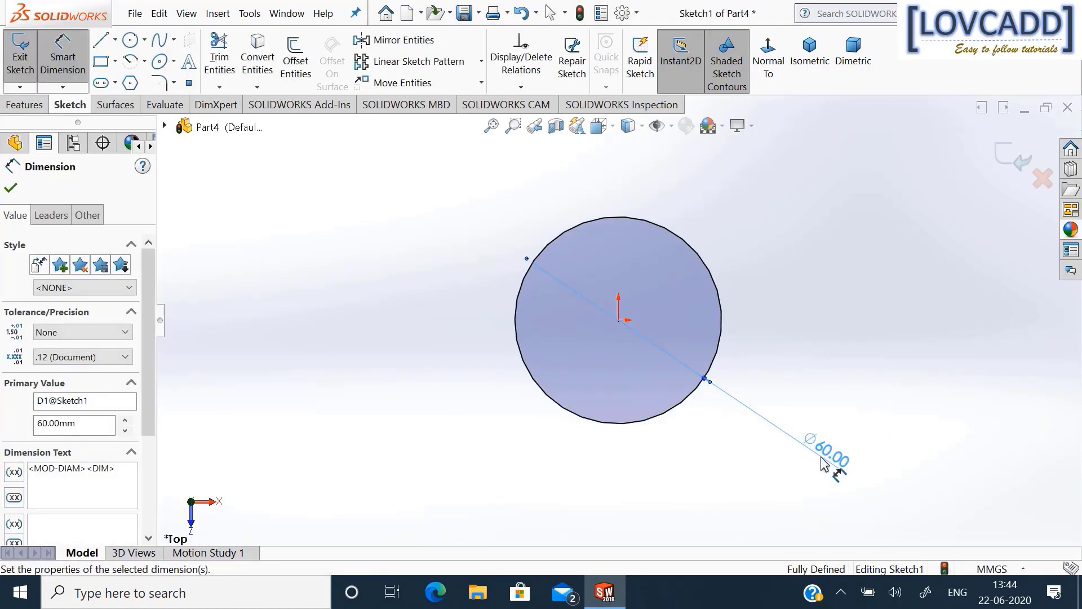
# Create a clockwise constant-pitch helix from the circle, defined by Height and Pitch, with height 97 mm, pitch 9.7 mm and start angle 0 degrees.
pyautogui.click(37, 108)
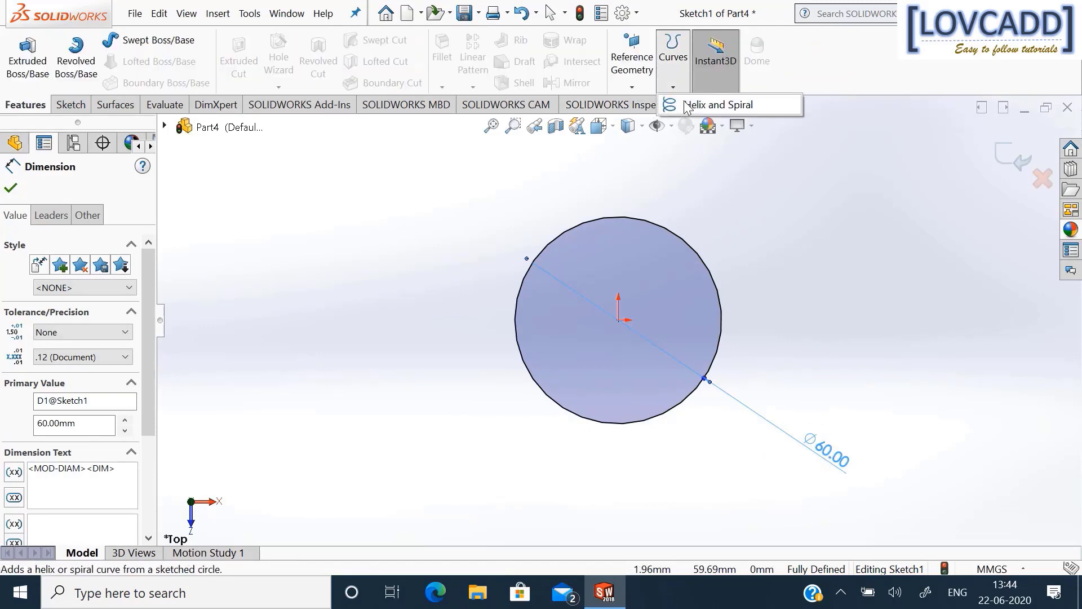
pyautogui.click(687, 106)
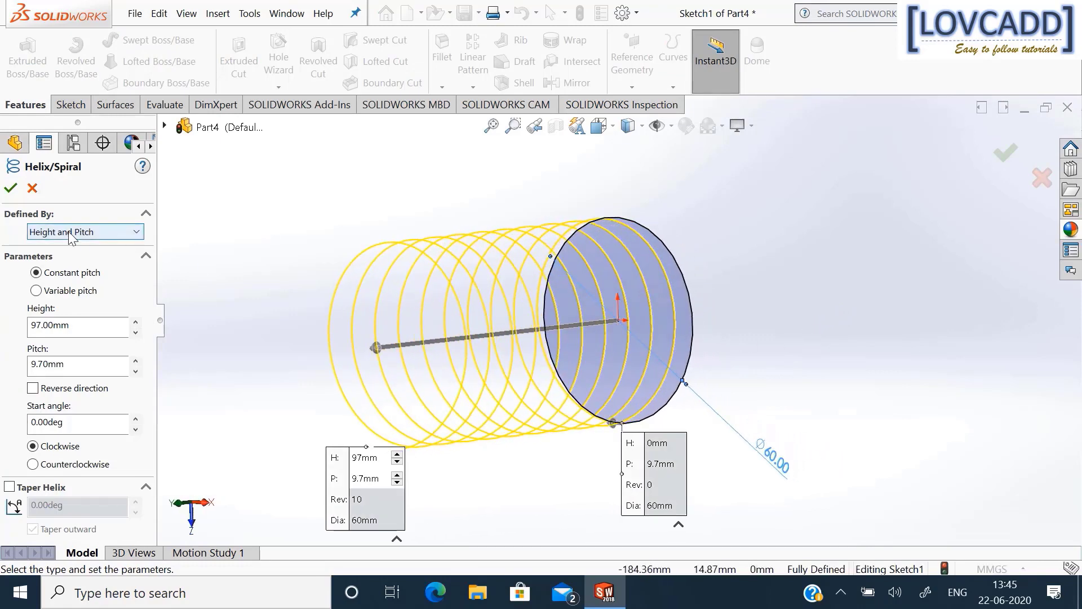
pyautogui.click(93, 231)
pyautogui.click(99, 272)
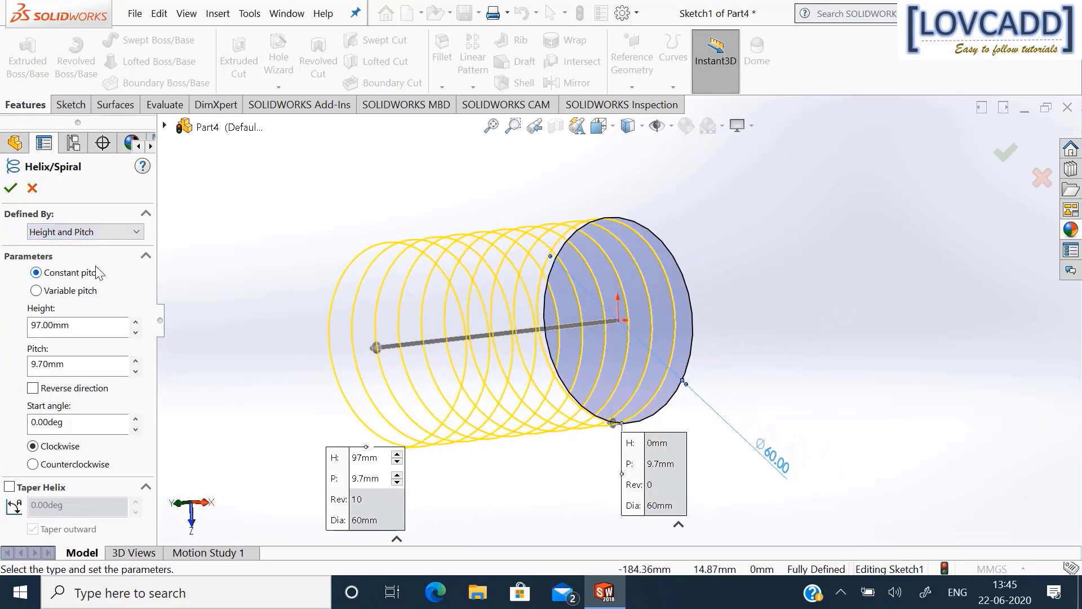
pyautogui.moveTo(77, 325); pyautogui.dragTo(22, 324)
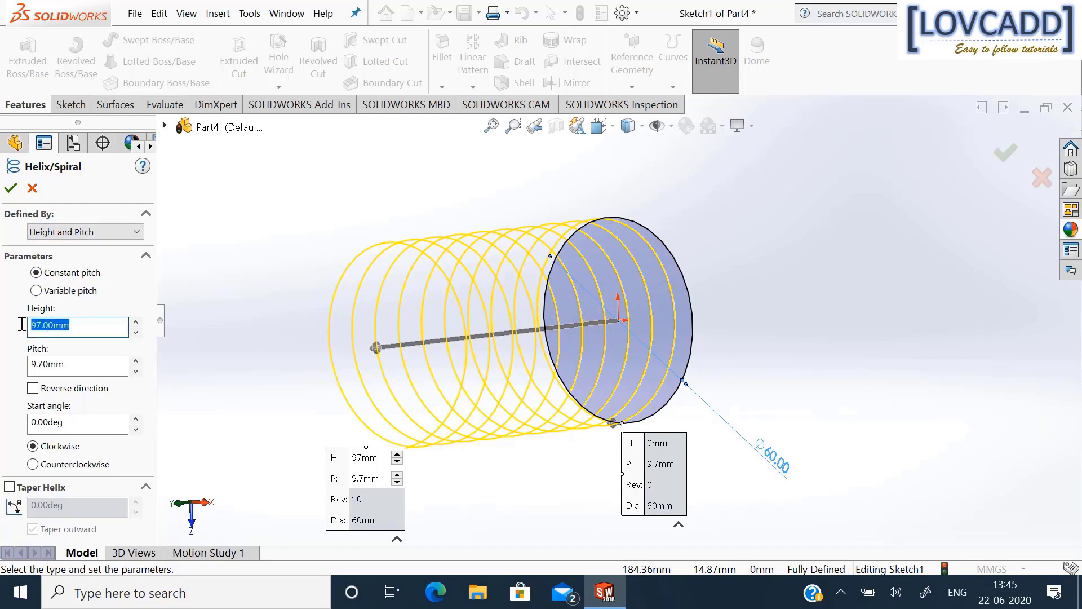
pyautogui.moveTo(84, 365); pyautogui.dragTo(9, 363)
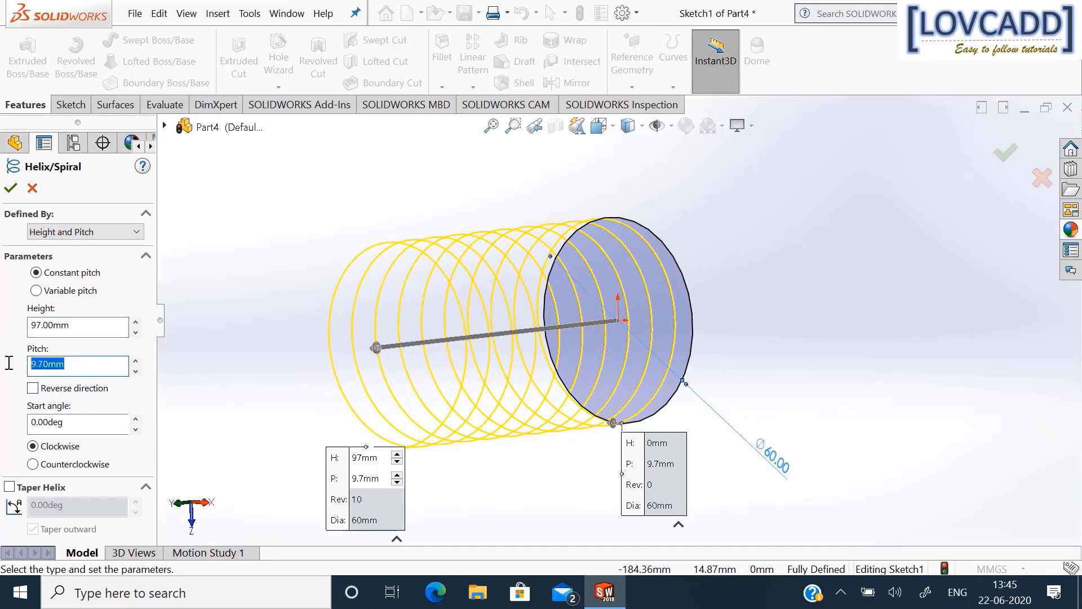
pyautogui.moveTo(87, 423); pyautogui.dragTo(32, 422)
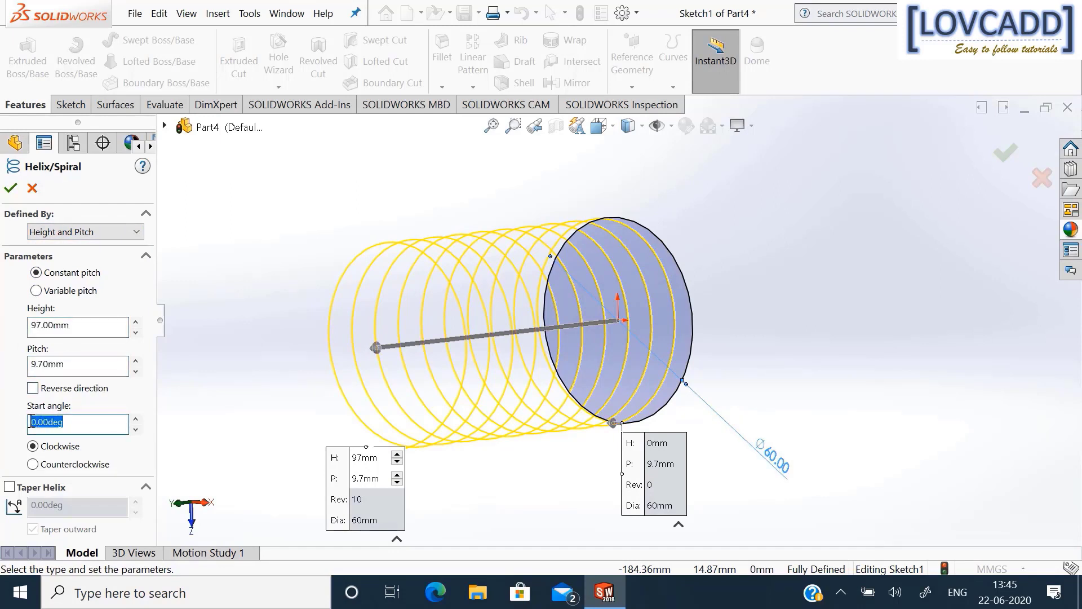
pyautogui.click(11, 189)
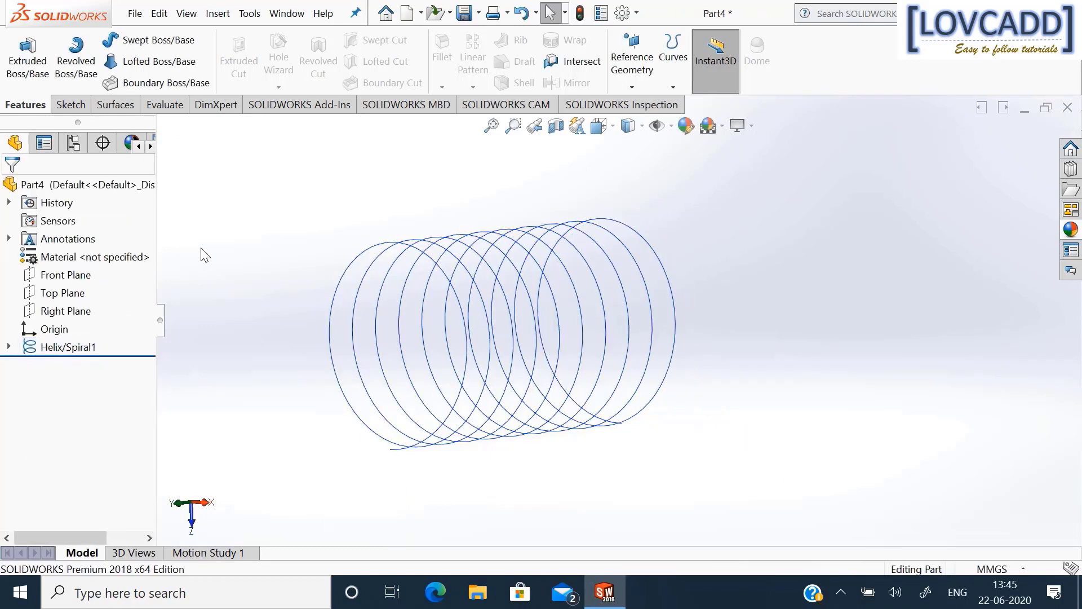
# On the Front Plane, sketch a downward-bulging centre-point arc of about 32 mm radius, centred about 23 mm directly below the origin.
pyautogui.moveTo(214, 264); pyautogui.dragTo(182, 261, button='middle')
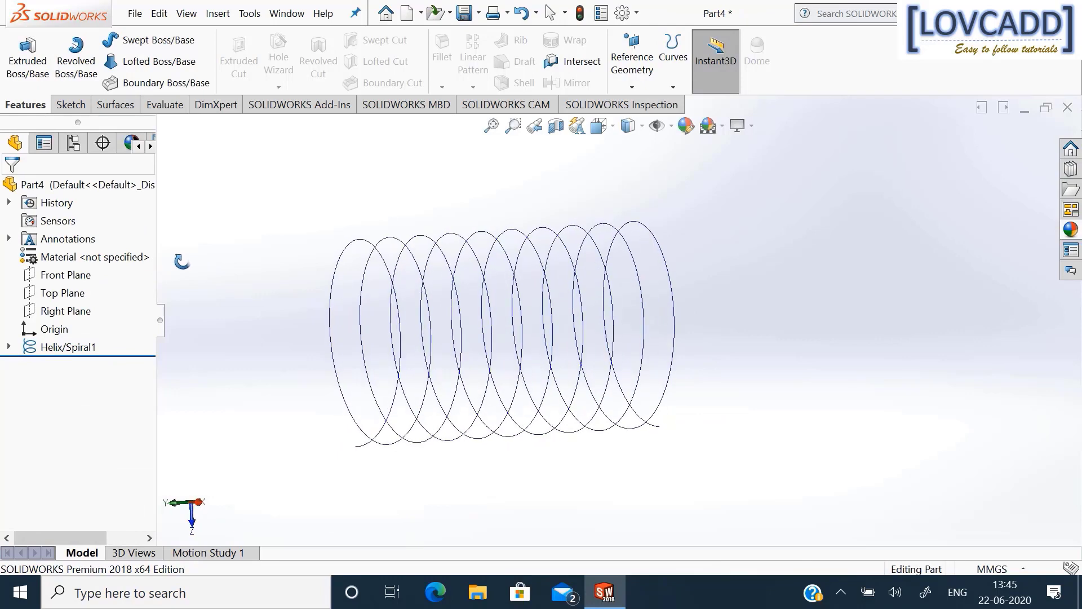
pyautogui.click(76, 275)
pyautogui.click(76, 255)
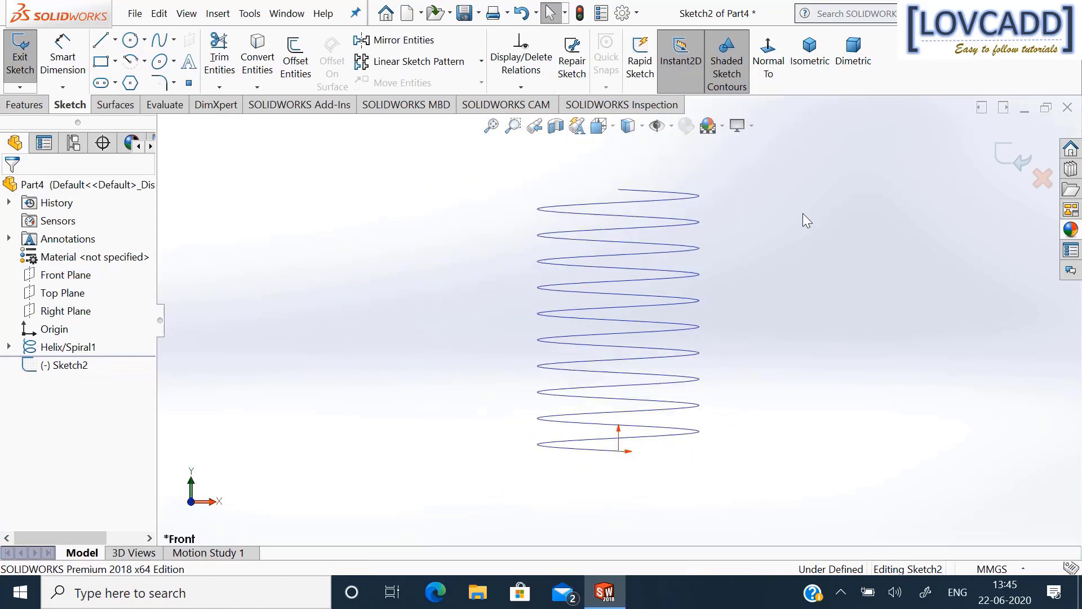
pyautogui.scroll(-3, 670, 464)
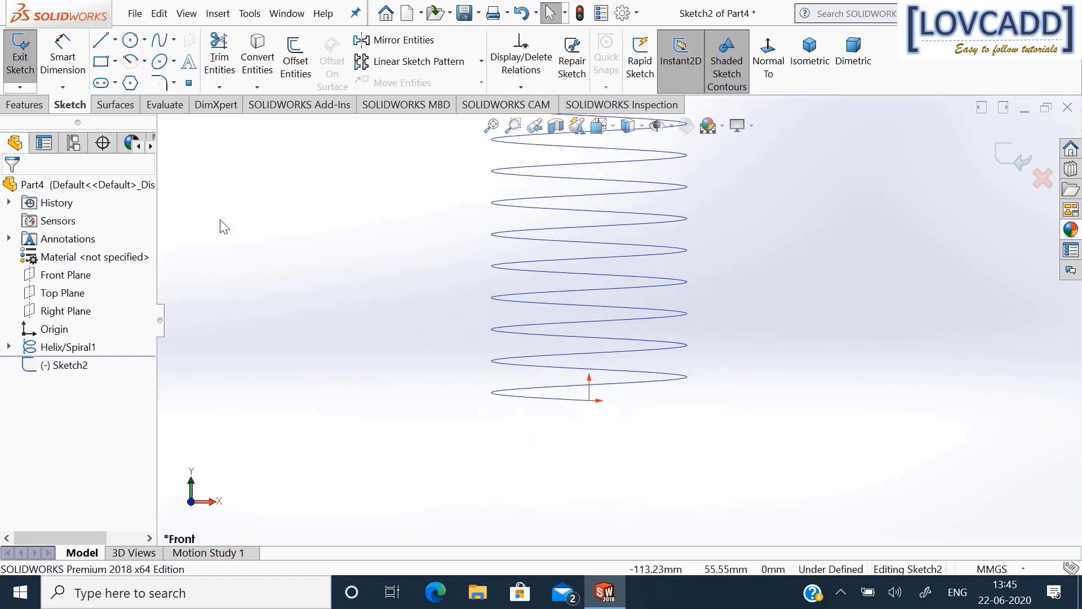
pyautogui.click(131, 61)
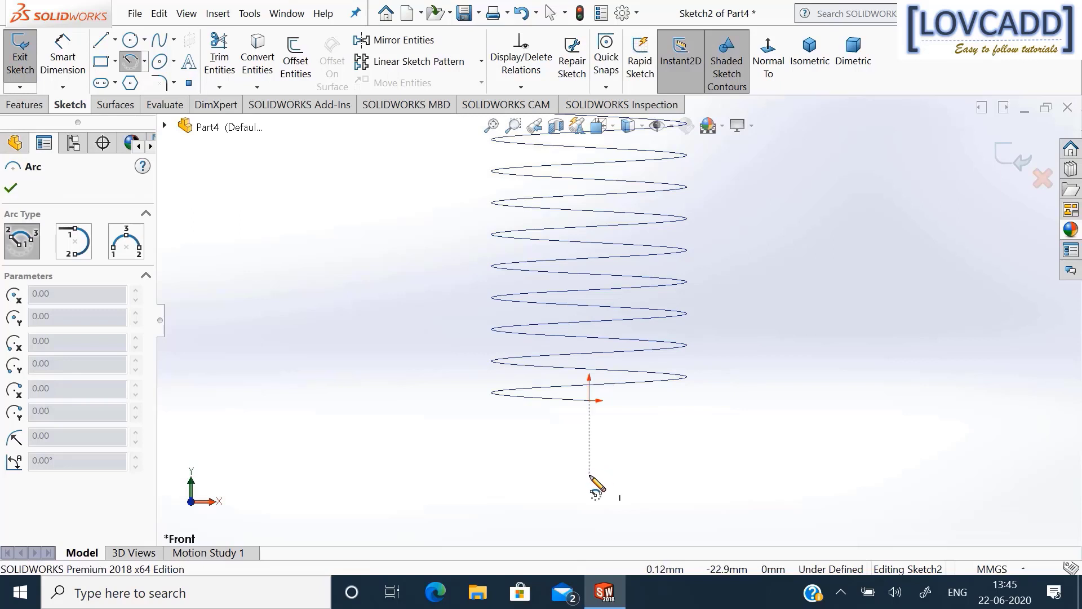
pyautogui.click(589, 476)
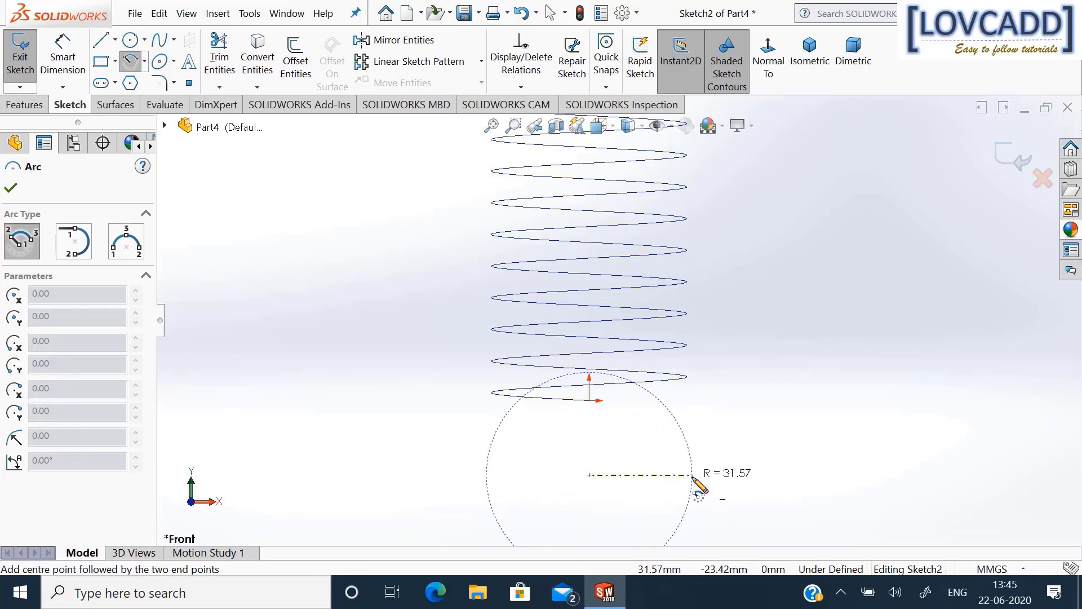
pyautogui.click(692, 482)
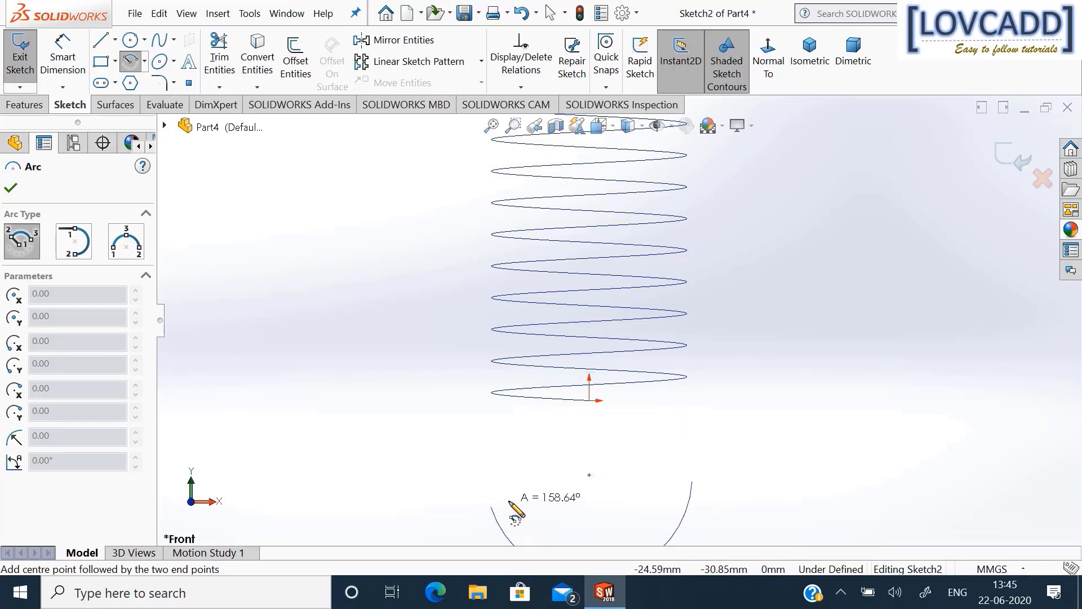
pyautogui.click(492, 506)
pyautogui.press('z')
pyautogui.scroll(1, 509, 502)
pyautogui.scroll(-1, 509, 502)
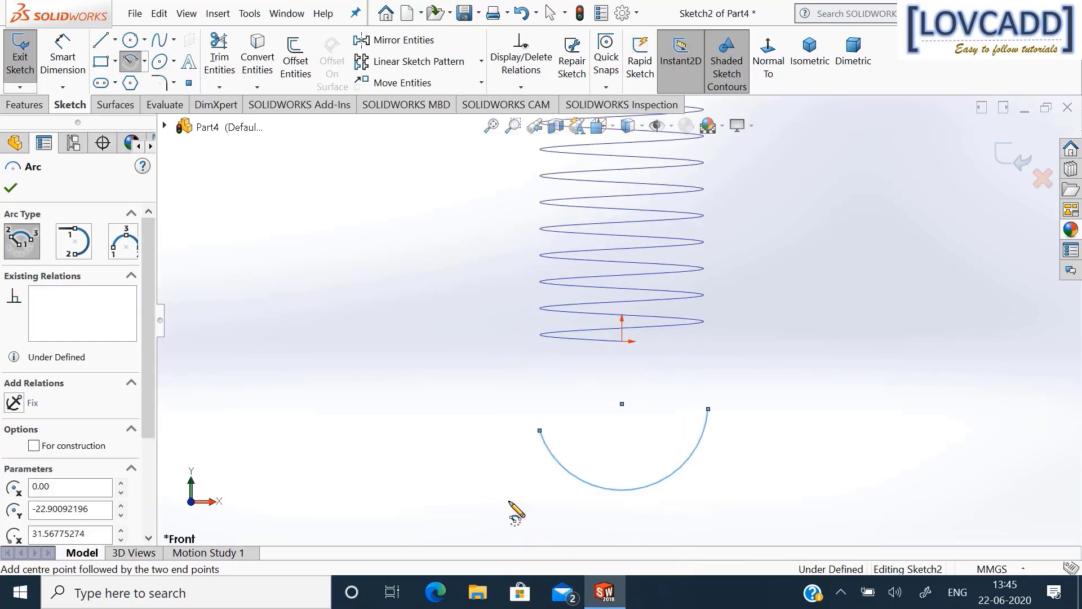
pyautogui.click(11, 189)
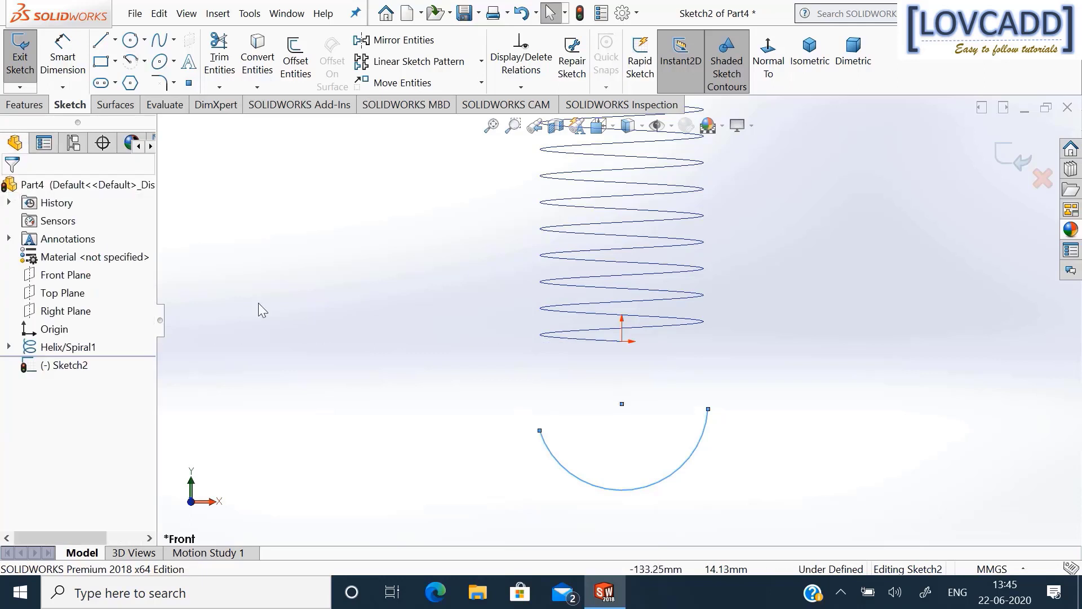
# Add a vertical relation between the arc's centre point and the origin.
pyautogui.click(622, 403)
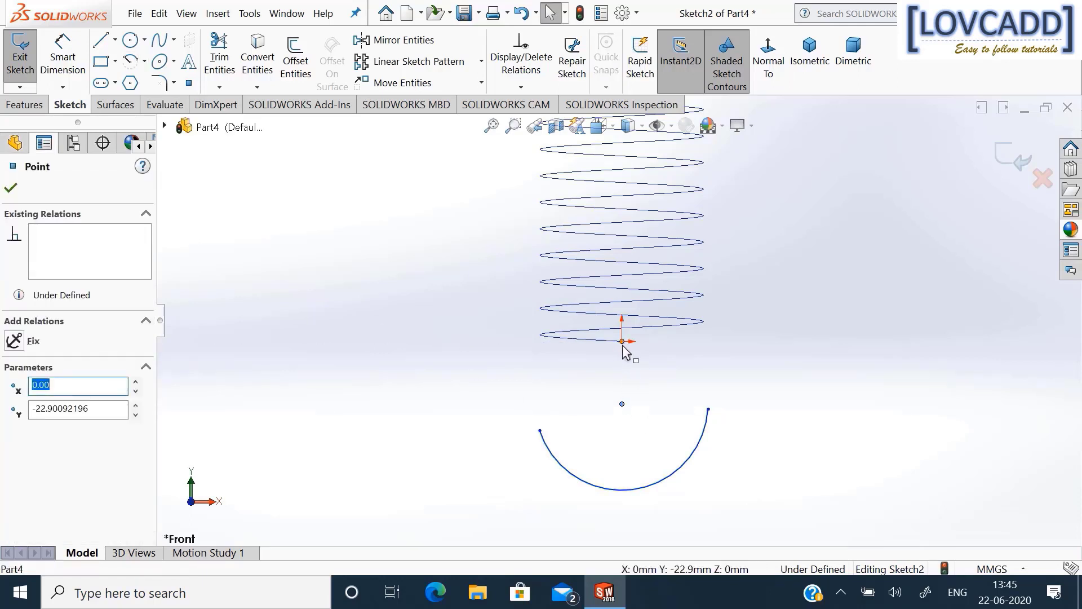
pyautogui.keyDown('ctrl'); pyautogui.click(623, 345); pyautogui.keyUp('ctrl')
pyautogui.click(15, 427)
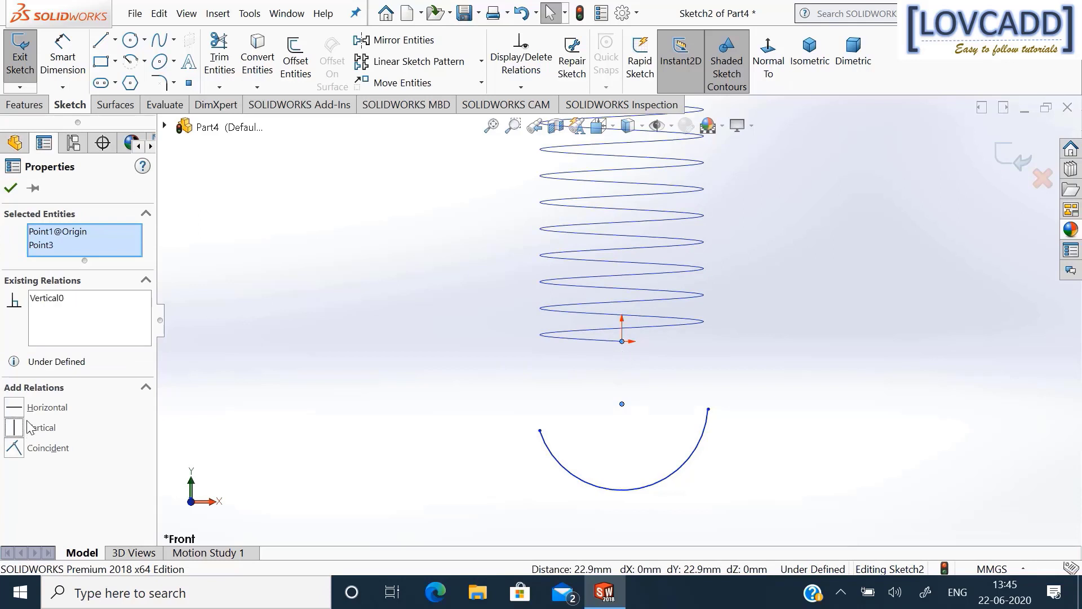
pyautogui.click(11, 189)
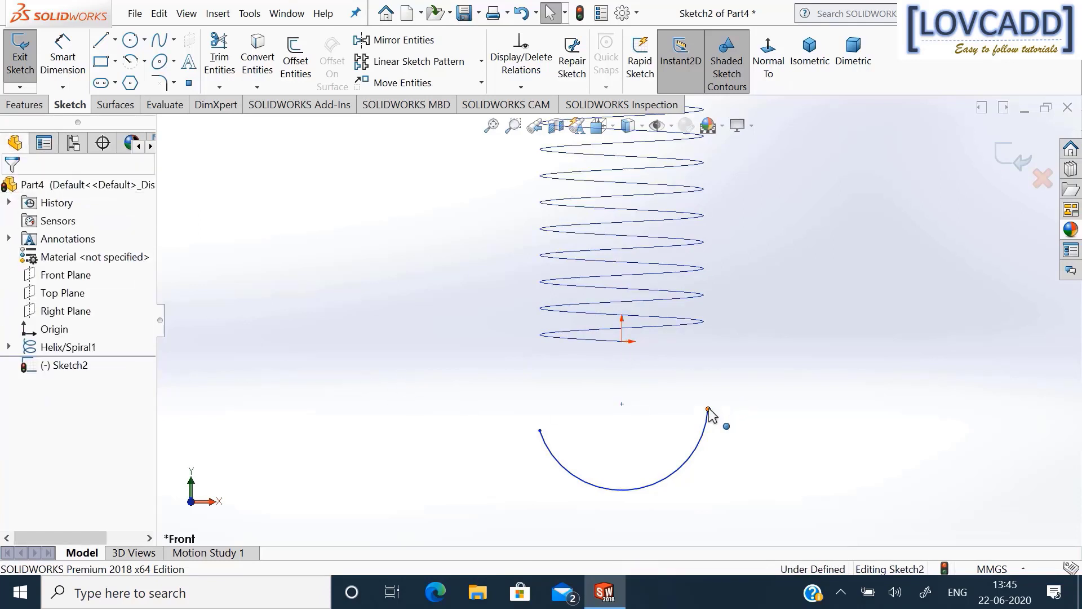
# Add a horizontal relation between the arc's right endpoint and its centre point.
pyautogui.click(622, 404)
pyautogui.keyDown('ctrl'); pyautogui.click(624, 405); pyautogui.keyUp('ctrl')
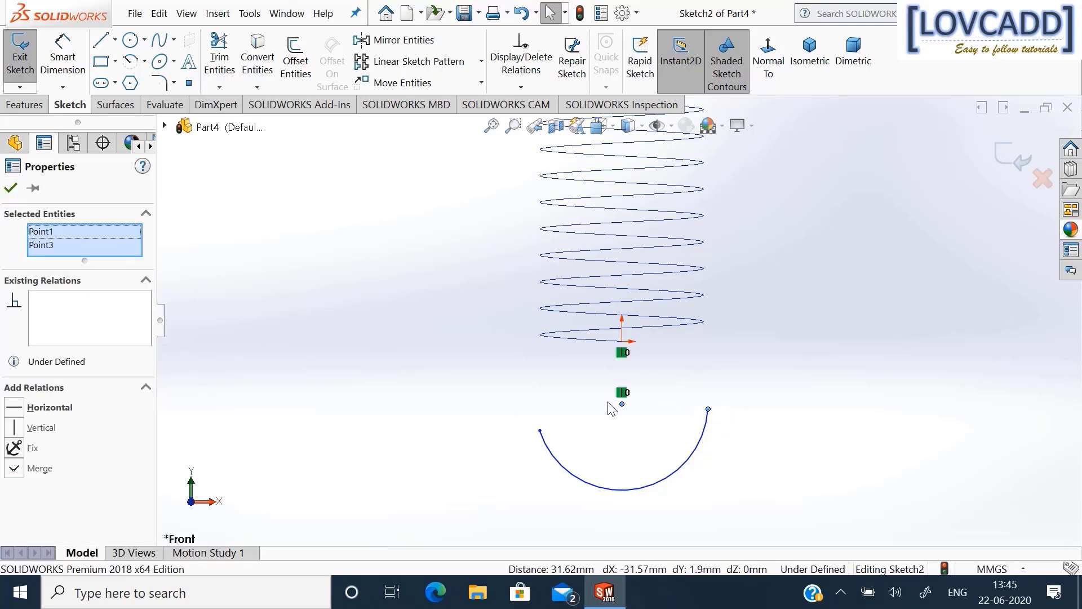
pyautogui.click(52, 407)
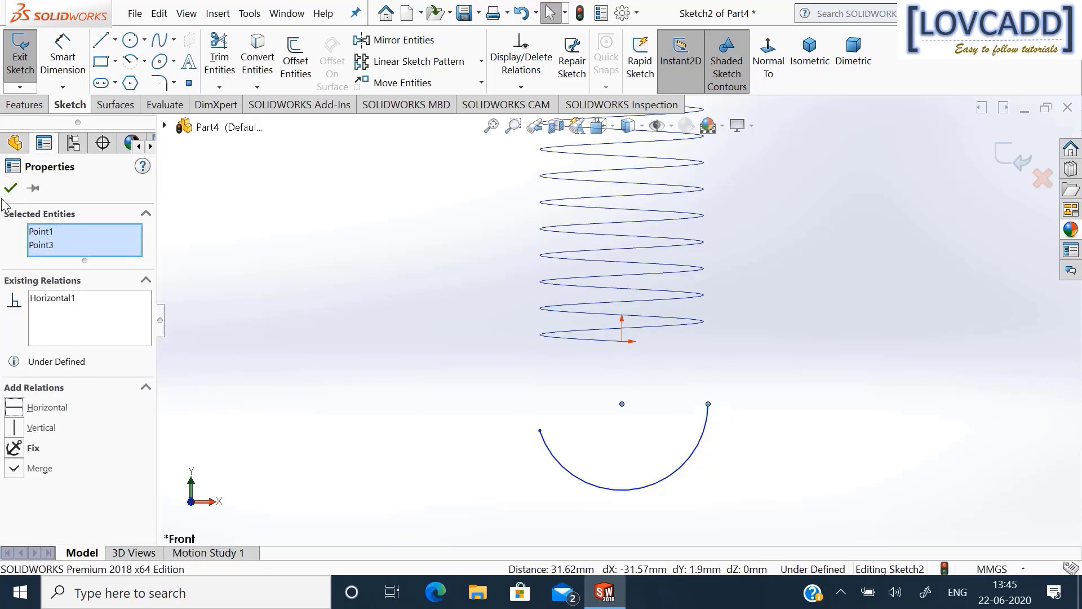
pyautogui.click(10, 188)
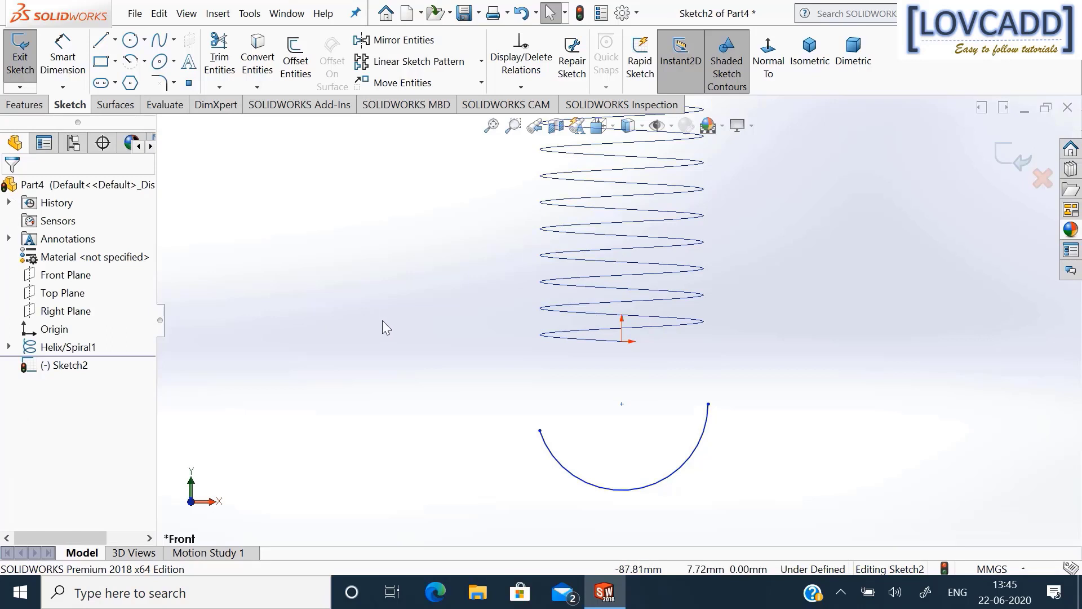
# Set the vertical distance from the origin to the arc's centre point to 30 mm.
pyautogui.click(62, 56)
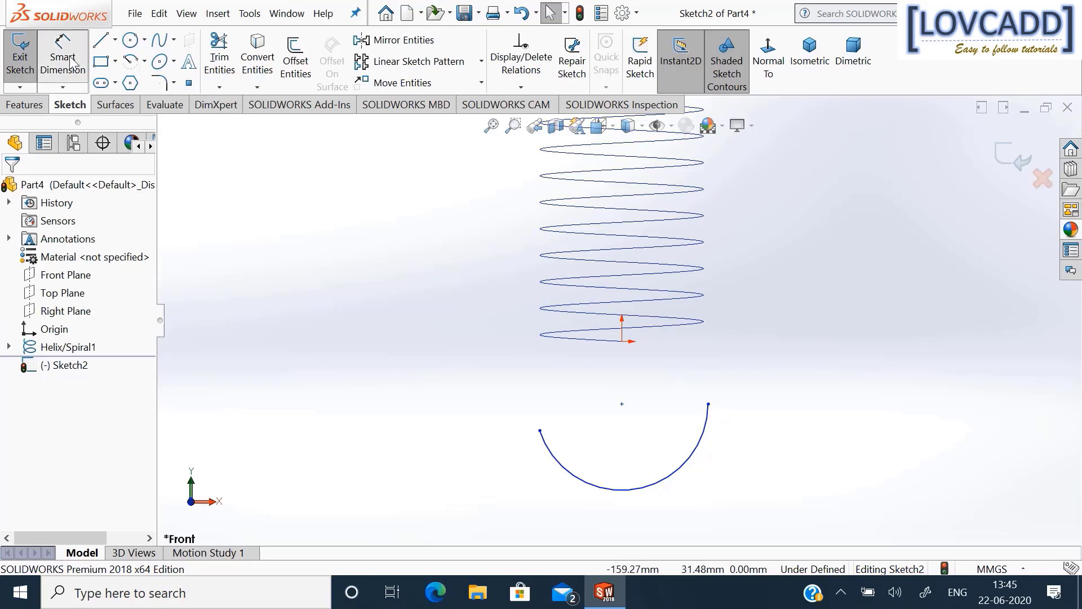
pyautogui.click(620, 344)
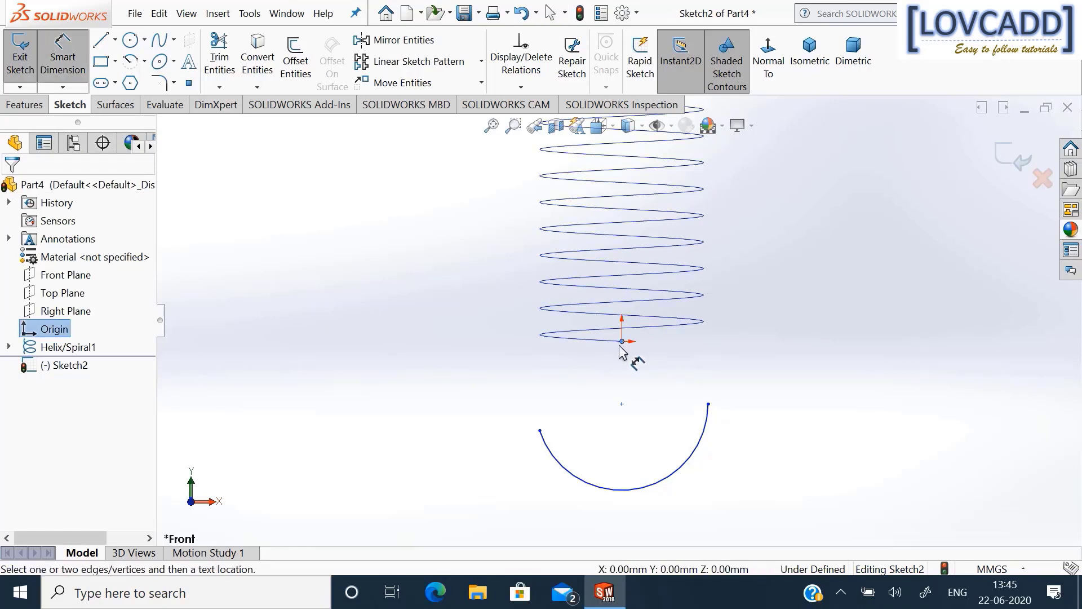
pyautogui.click(622, 404)
pyautogui.click(782, 370)
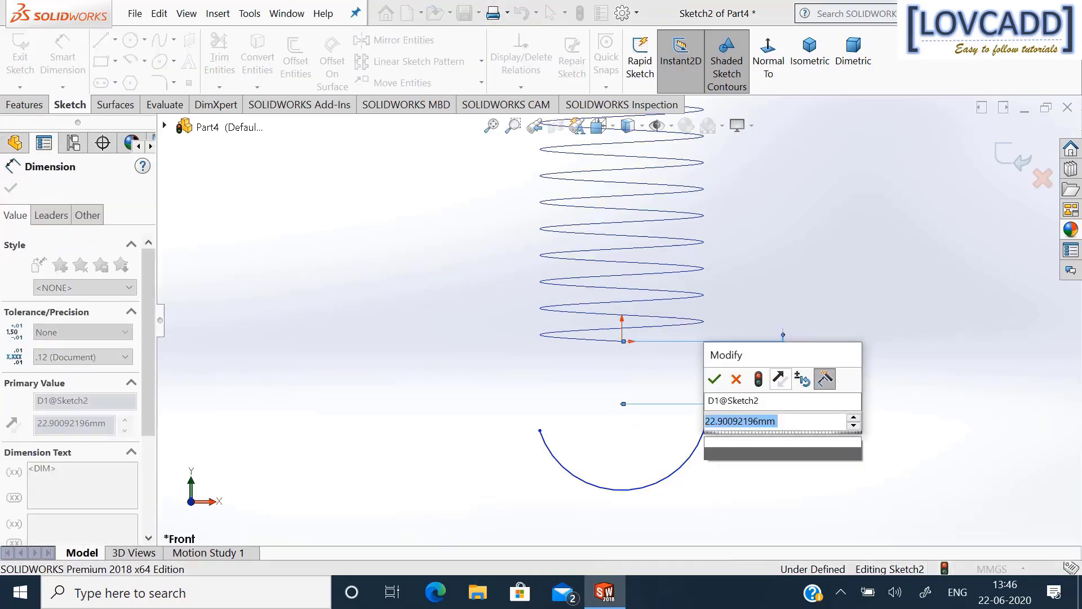
pyautogui.write('30')
pyautogui.press('Return')
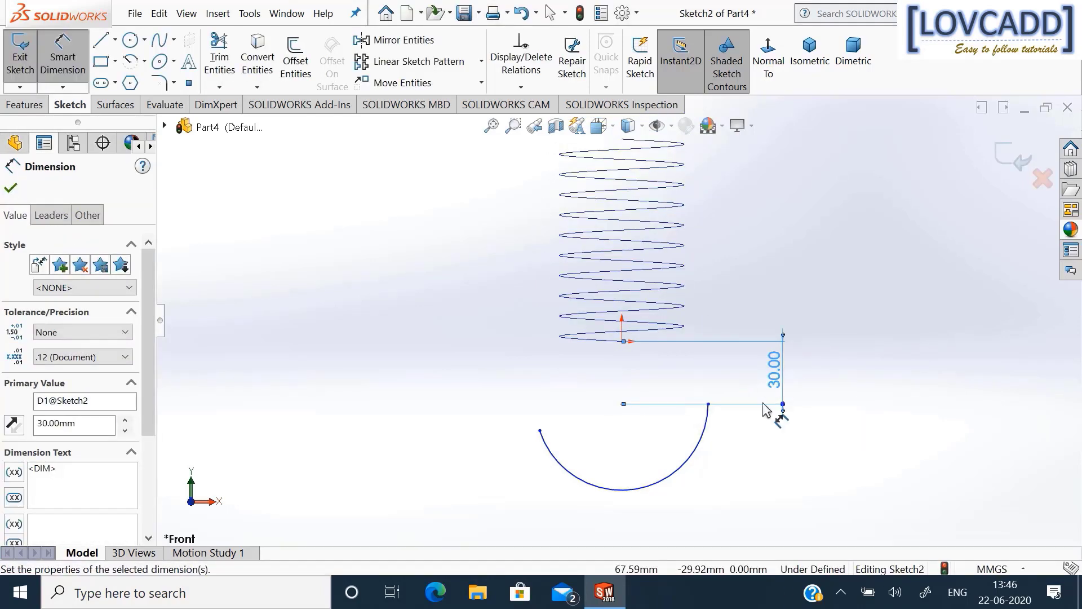
# Set the arc's radius to 30 mm.
pyautogui.click(703, 443)
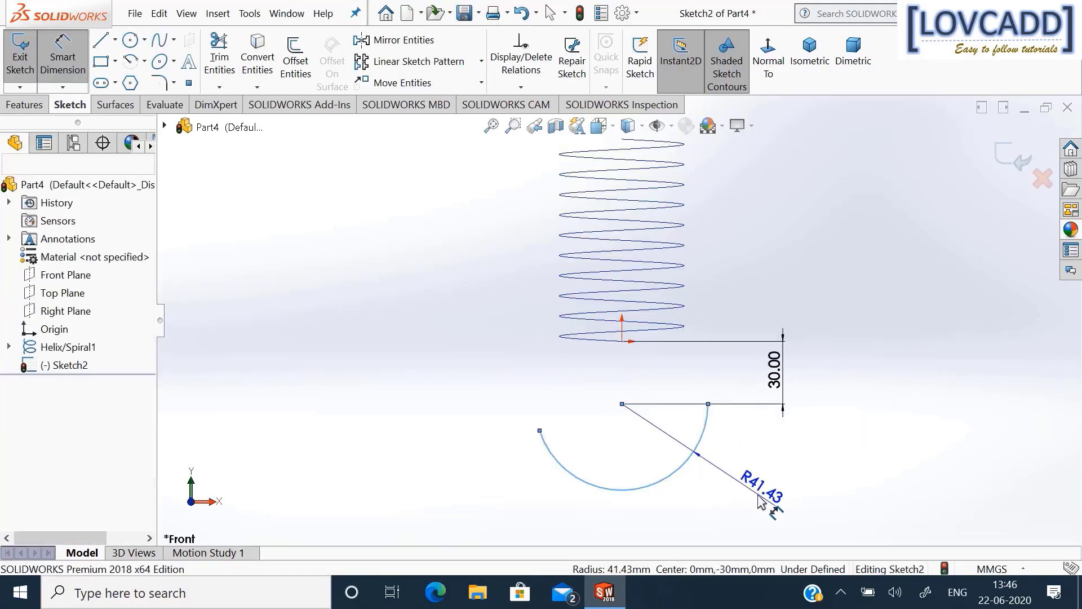
pyautogui.click(743, 488)
pyautogui.write('30')
pyautogui.press('Return')
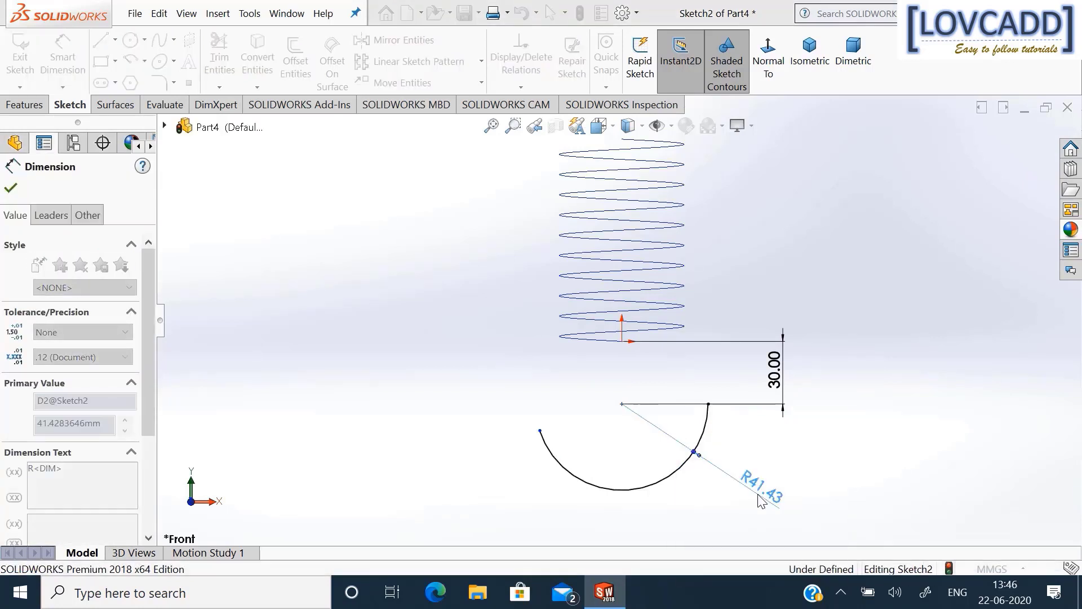
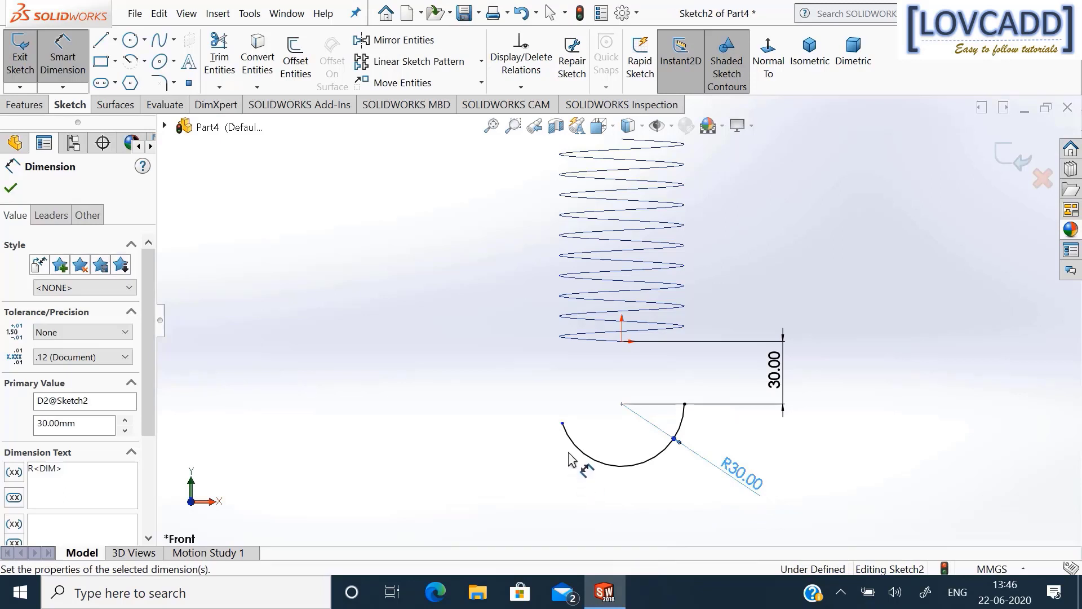
# Dimension the arc's angle between its two endpoints about the centre point as 150 degrees and exit the sketch.
pyautogui.click(562, 423)
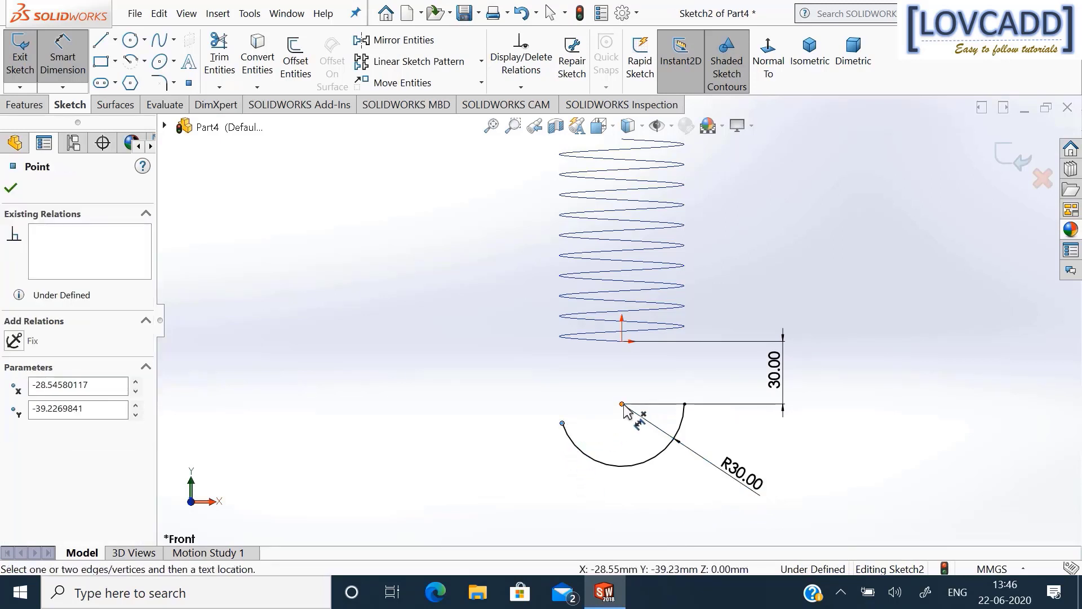
pyautogui.click(623, 404)
pyautogui.click(684, 404)
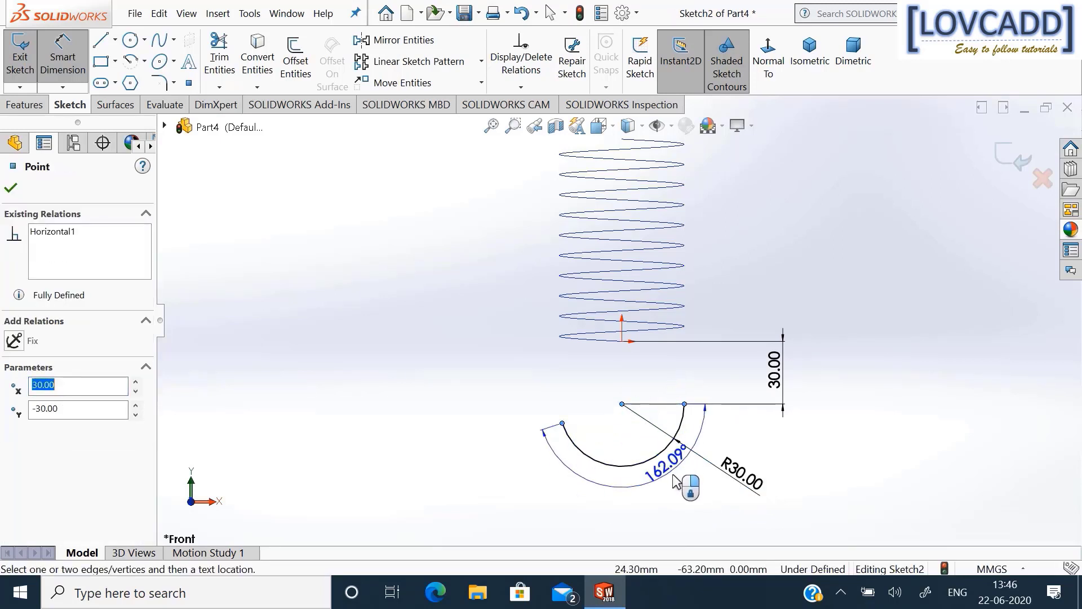
pyautogui.click(676, 484)
pyautogui.write('1')
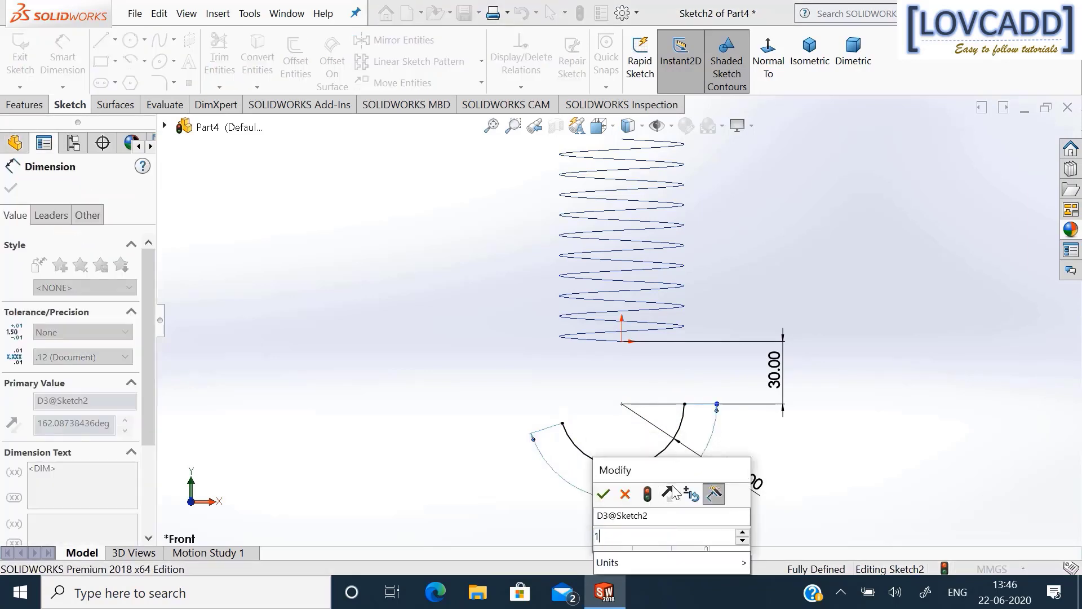
pyautogui.write('50')
pyautogui.press('Return')
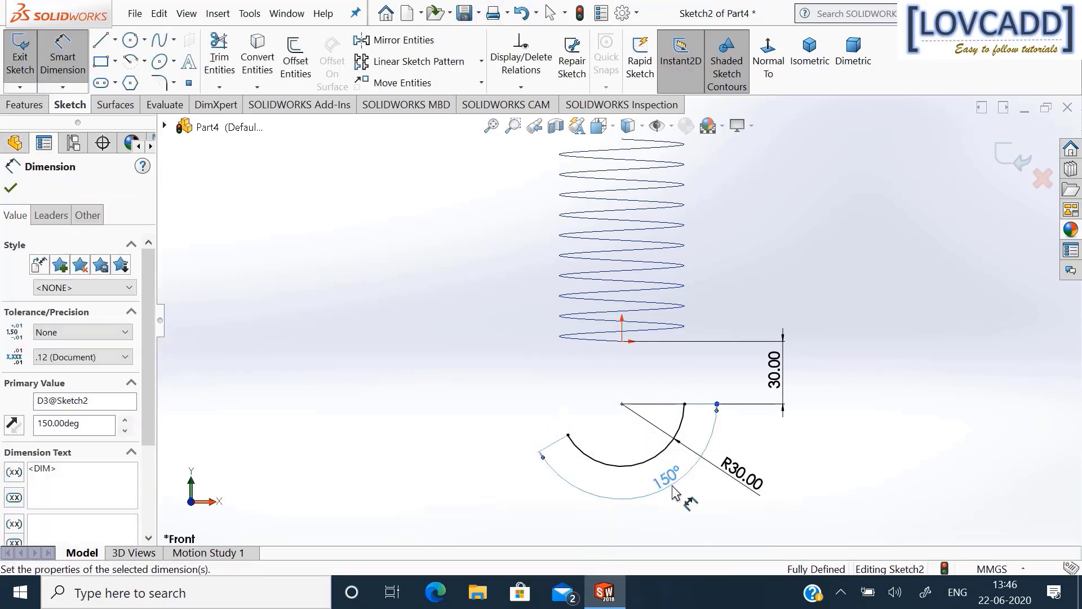
pyautogui.click(11, 190)
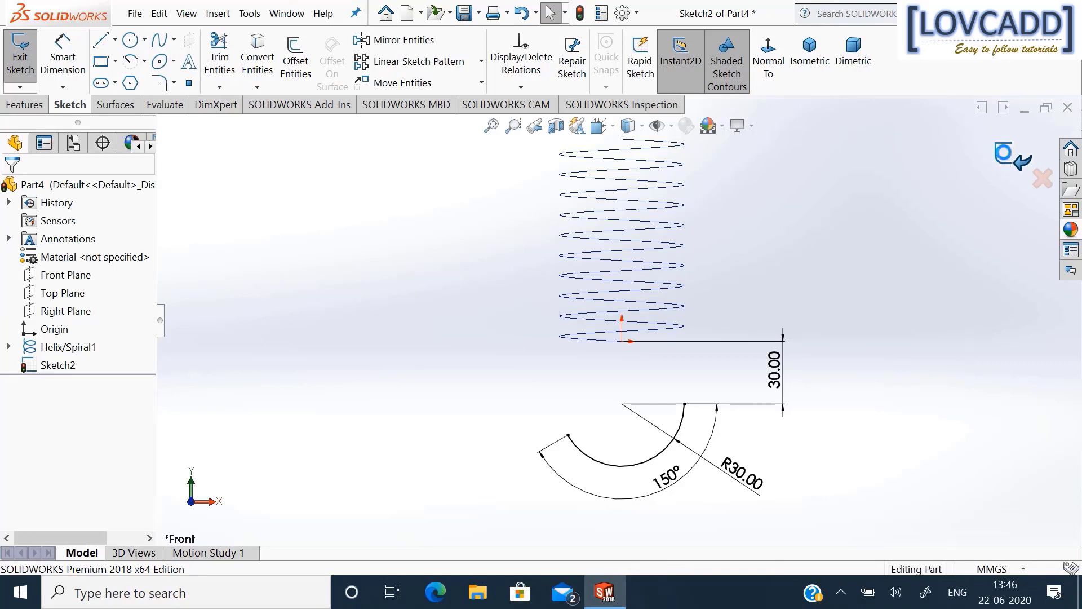
pyautogui.click(1005, 157)
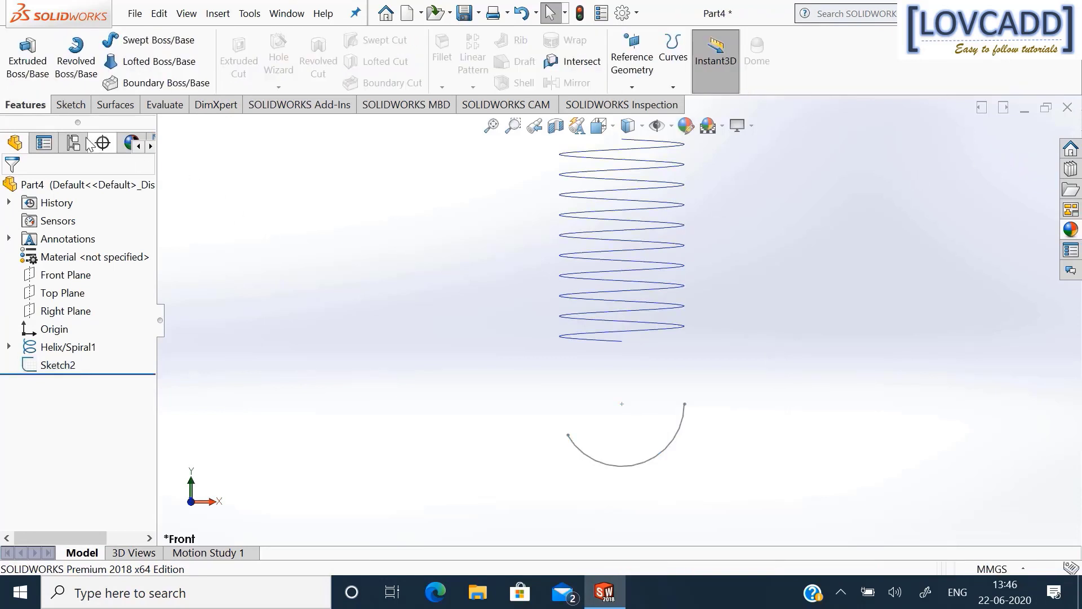
# In a new 3D sketch, draw a two-point spline from the hook arc's right endpoint to the helix's lower end.
pyautogui.click(68, 106)
pyautogui.click(20, 87)
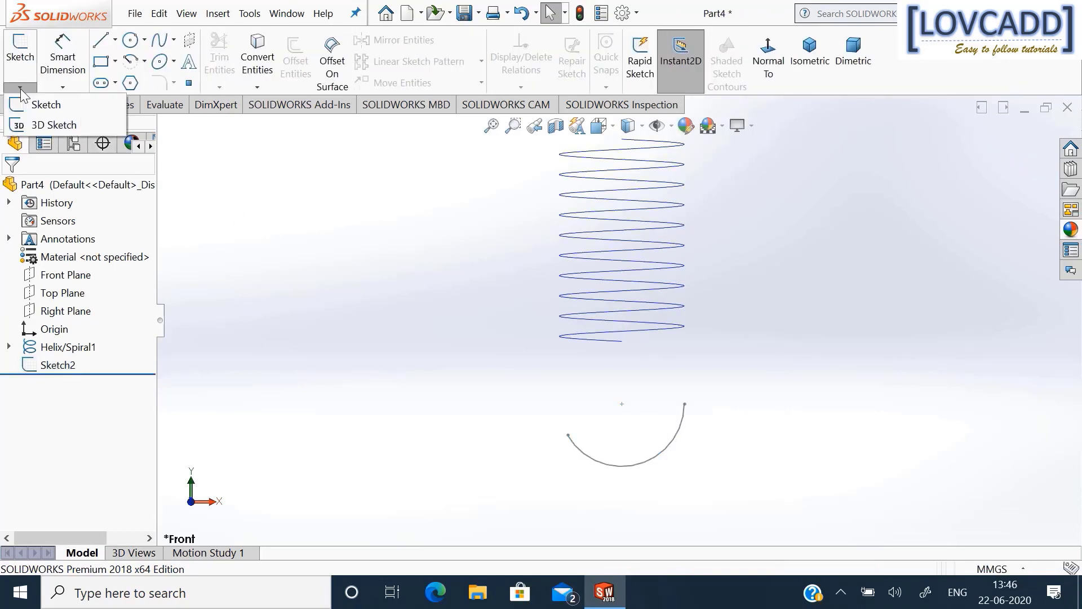
pyautogui.click(30, 123)
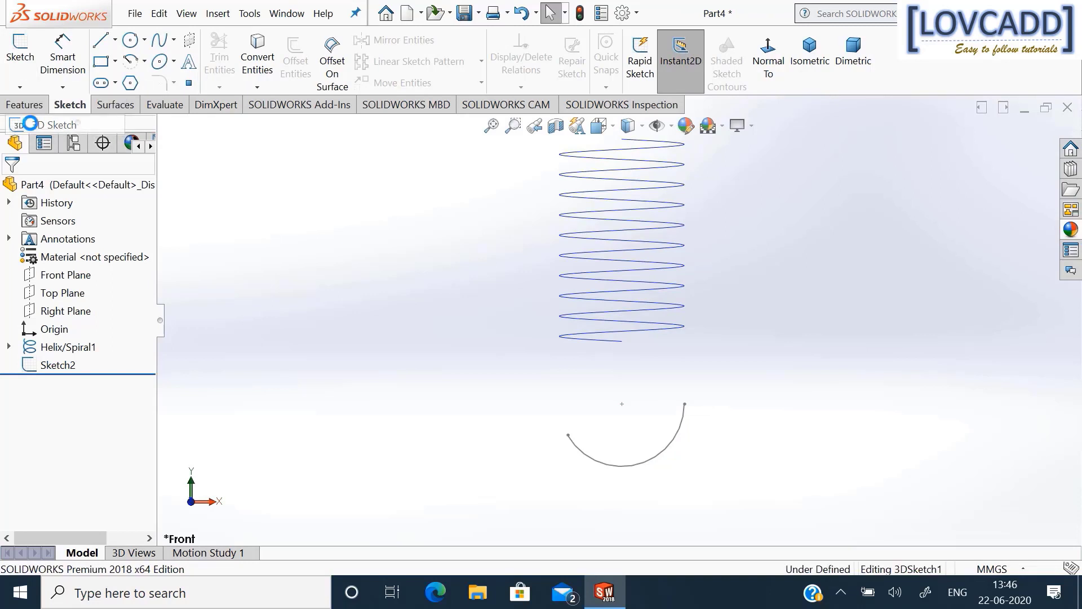
pyautogui.click(161, 45)
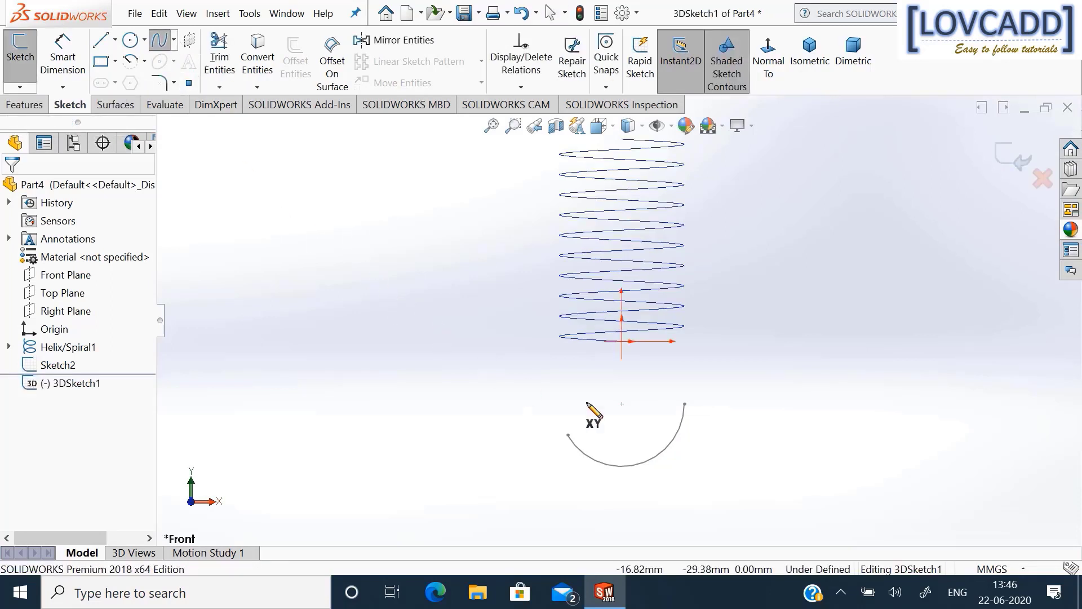
pyautogui.click(685, 404)
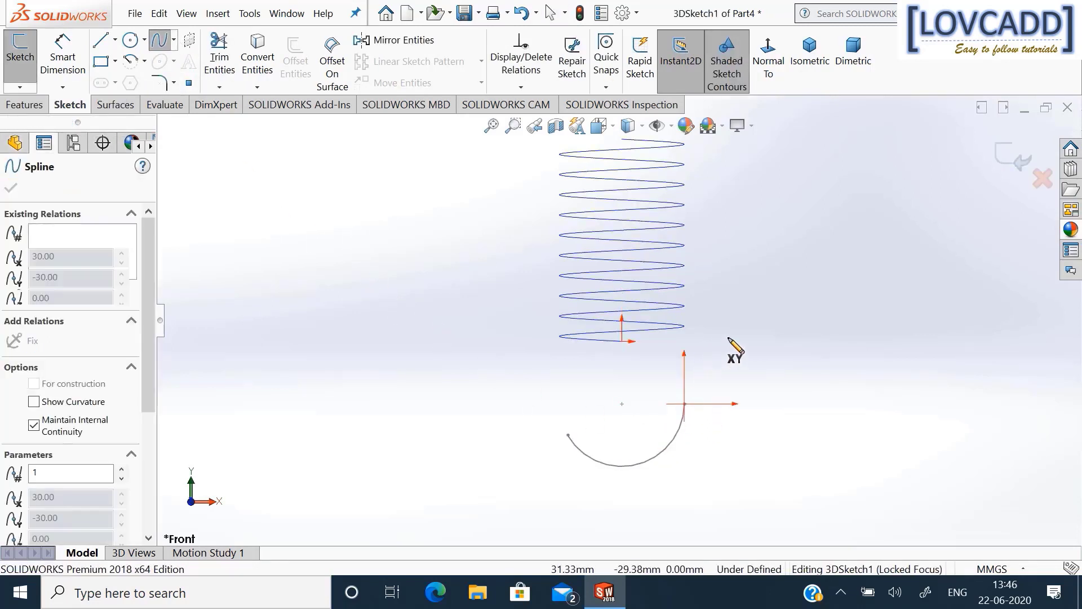
pyautogui.moveTo(736, 350); pyautogui.dragTo(722, 371, button='middle')
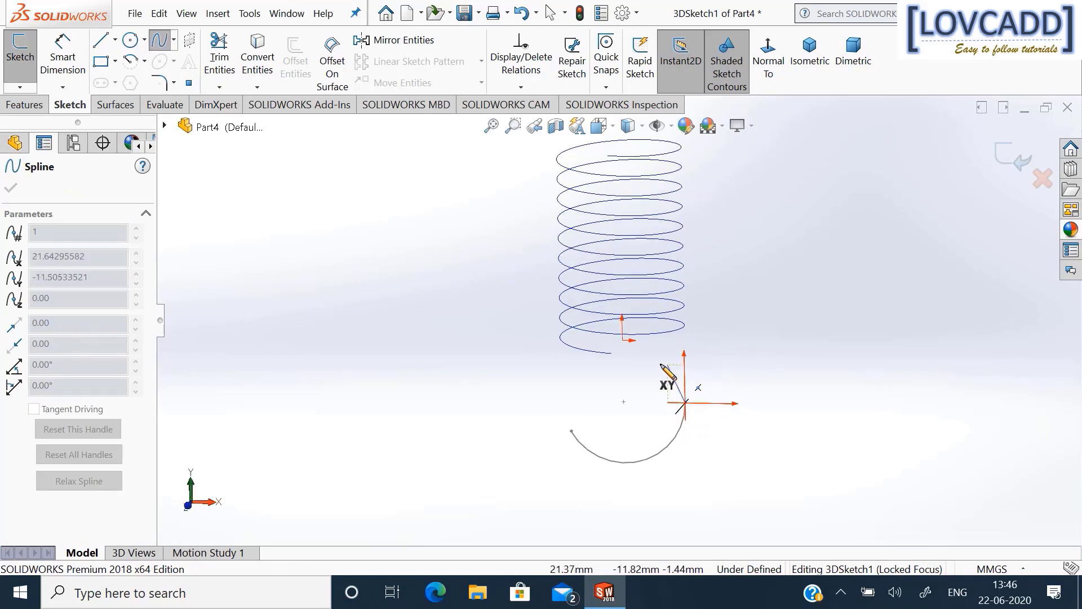
pyautogui.click(613, 354)
pyautogui.rightClick(612, 354)
pyautogui.click(637, 365)
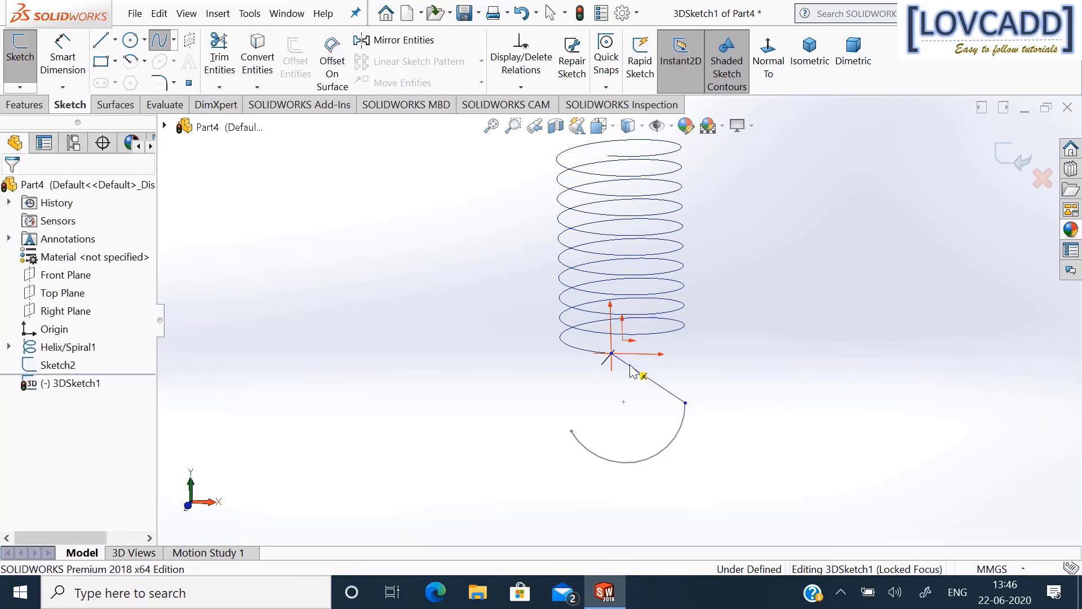
# Add an Along X relation to the spline's tangent handle at the helix end.
pyautogui.moveTo(753, 341); pyautogui.dragTo(762, 303, button='middle')
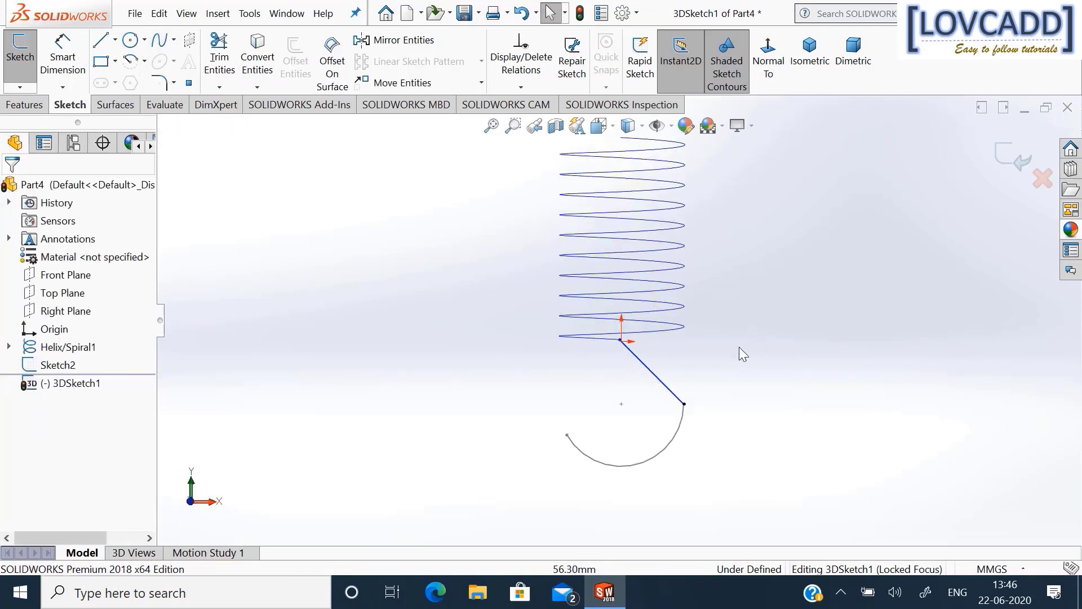
pyautogui.click(665, 389)
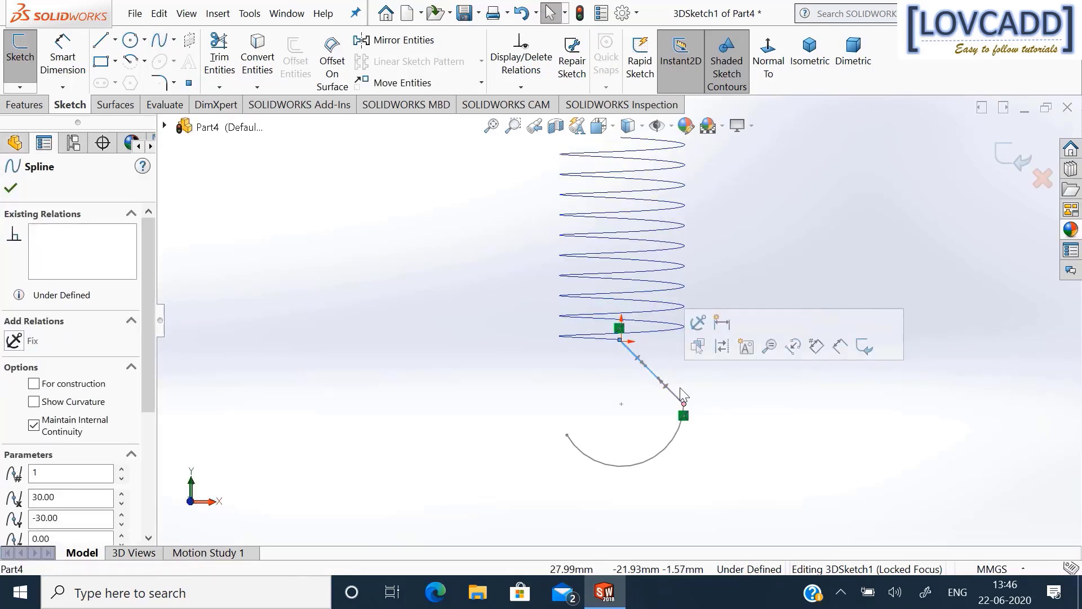
pyautogui.scroll(-4, 682, 391)
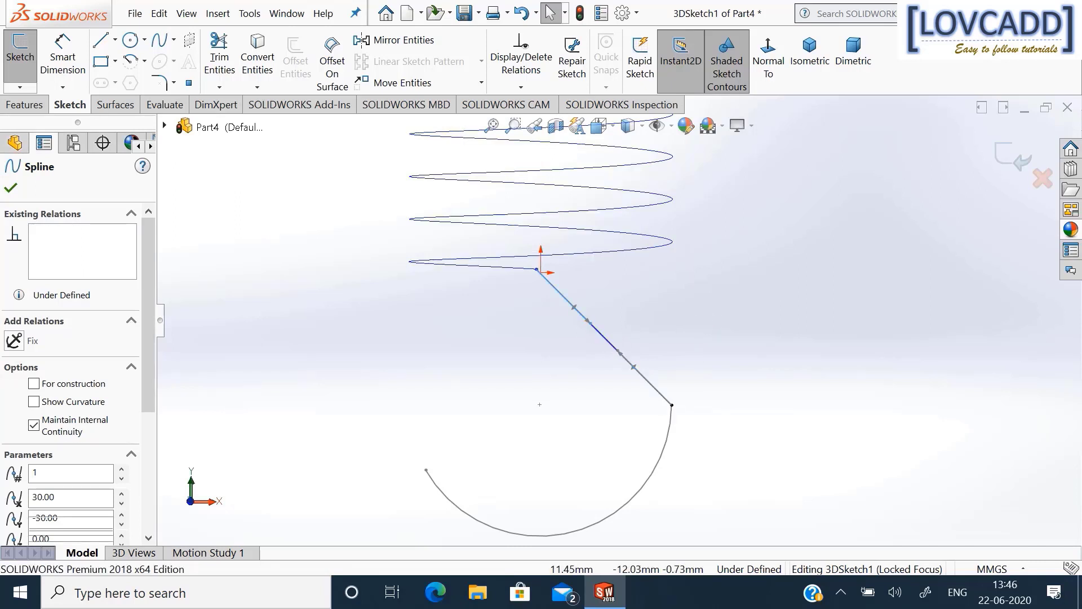
pyautogui.click(591, 327)
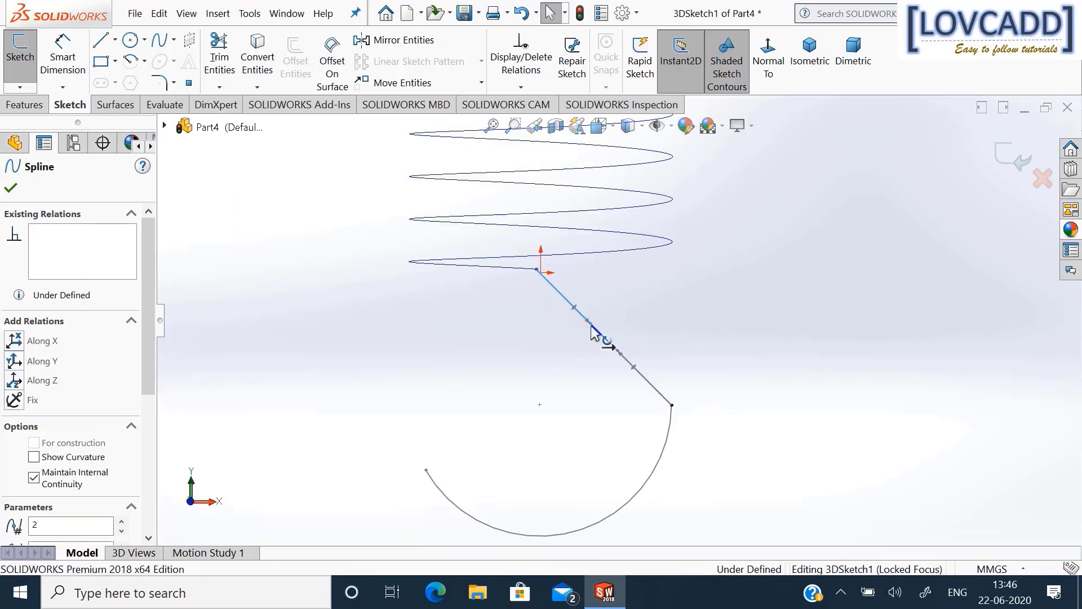
pyautogui.click(42, 341)
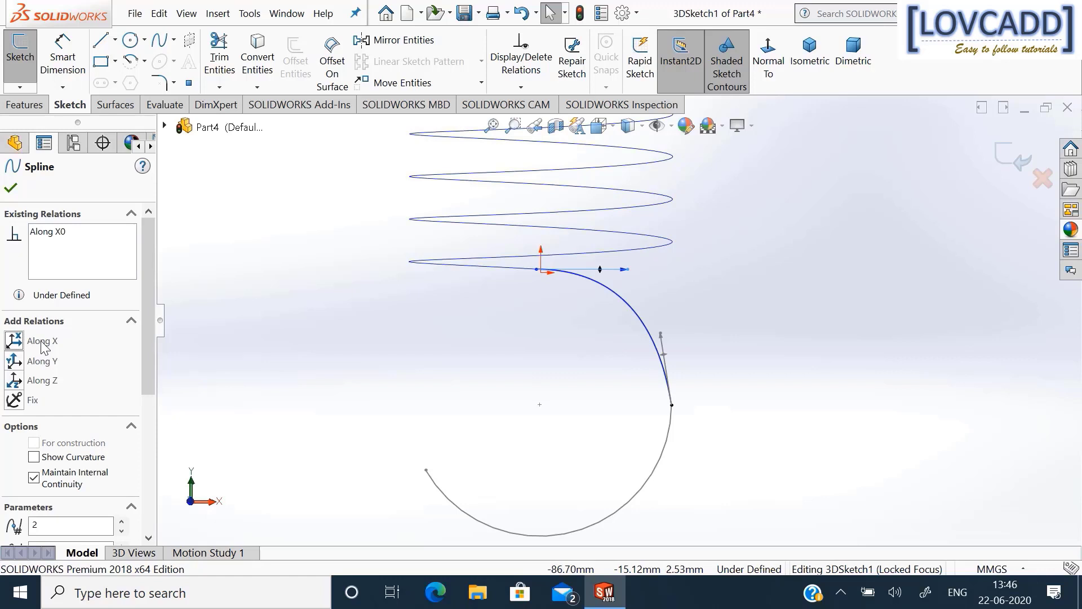
# Add an Along Y relation to the spline's tangent handle at the lower hook arc and finish the 3D sketch.
pyautogui.click(661, 334)
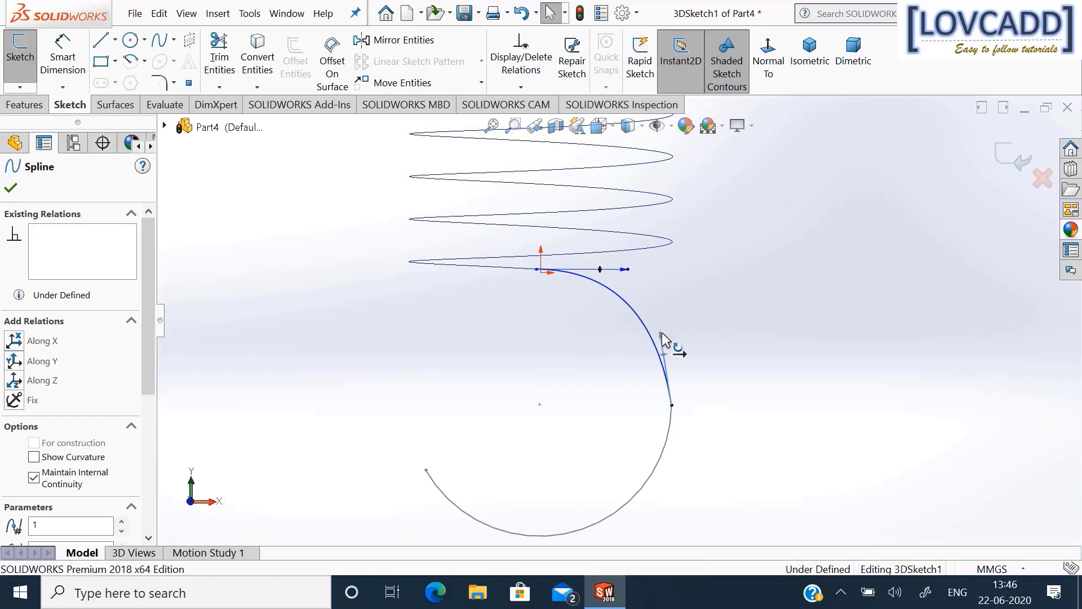
pyautogui.click(41, 361)
pyautogui.click(11, 189)
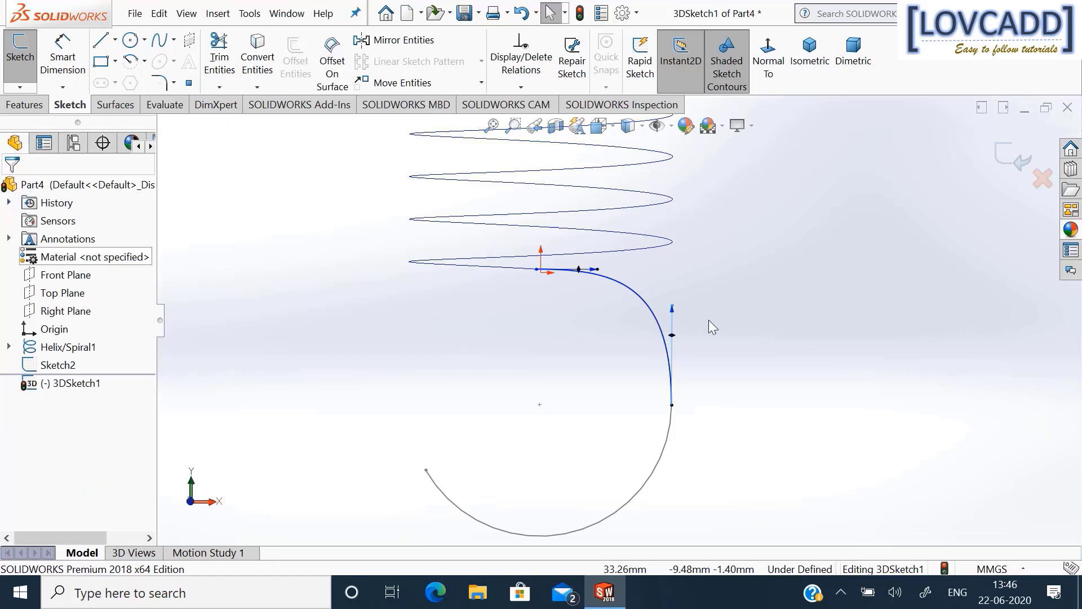
pyautogui.click(1006, 157)
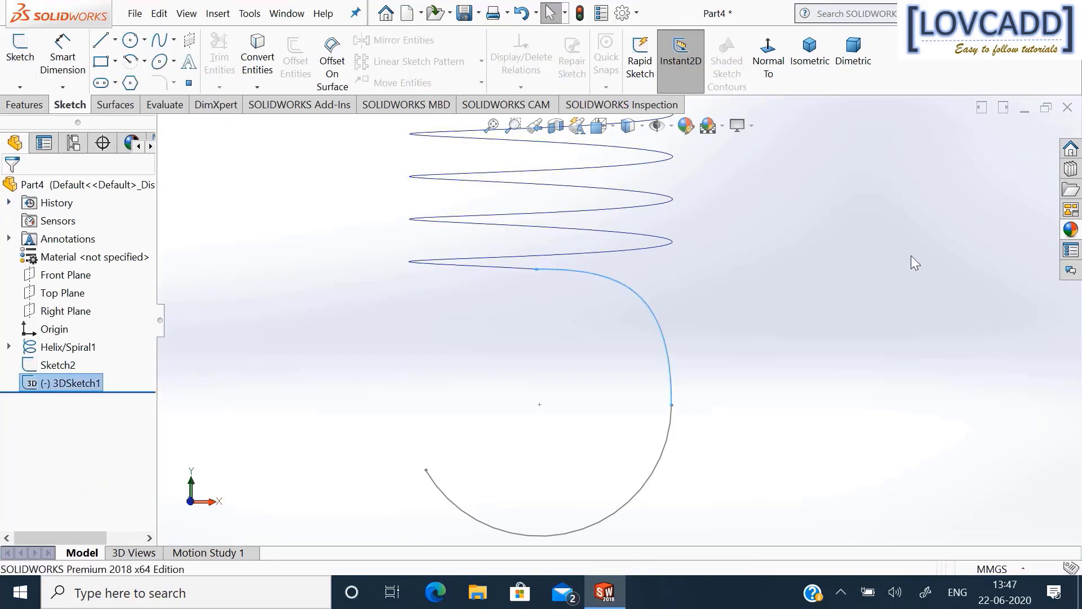
# Start a new sketch on the Front Plane, viewed normal to the plane.
pyautogui.moveTo(905, 262)
pyautogui.mouseDown(button='middle')
pyautogui.moveTo(792, 326)
pyautogui.moveTo(889, 298)
pyautogui.mouseUp(button='middle')
pyautogui.press('f')
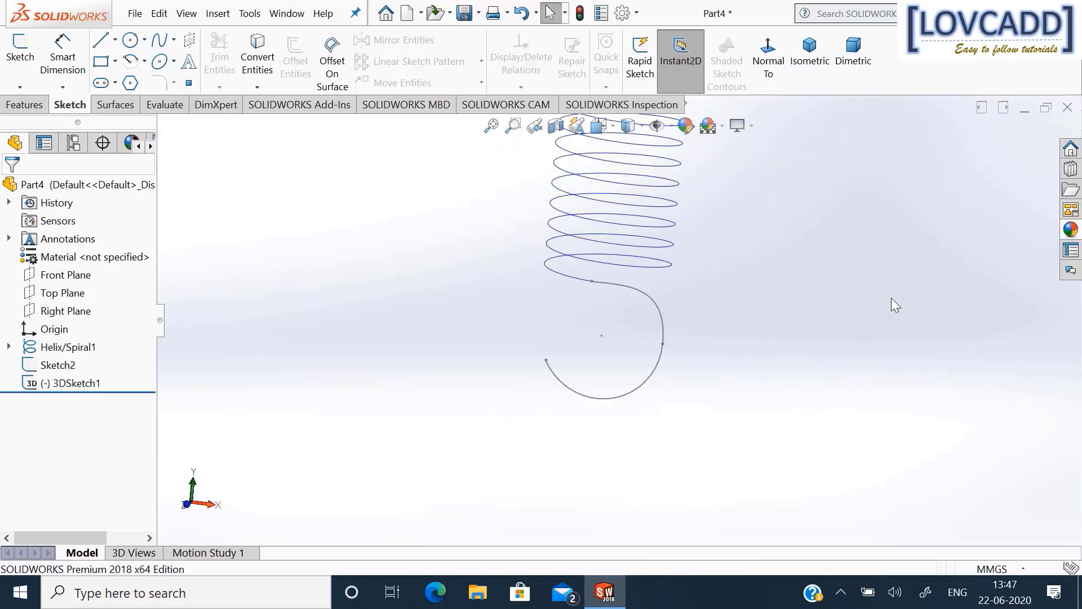
pyautogui.click(65, 275)
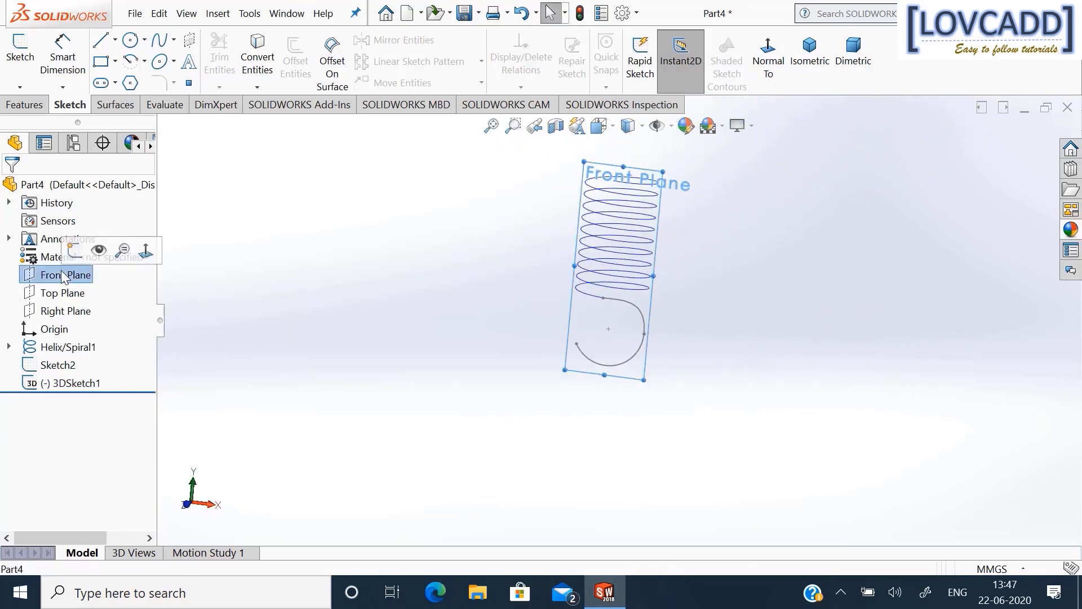
pyautogui.click(72, 249)
pyautogui.click(768, 56)
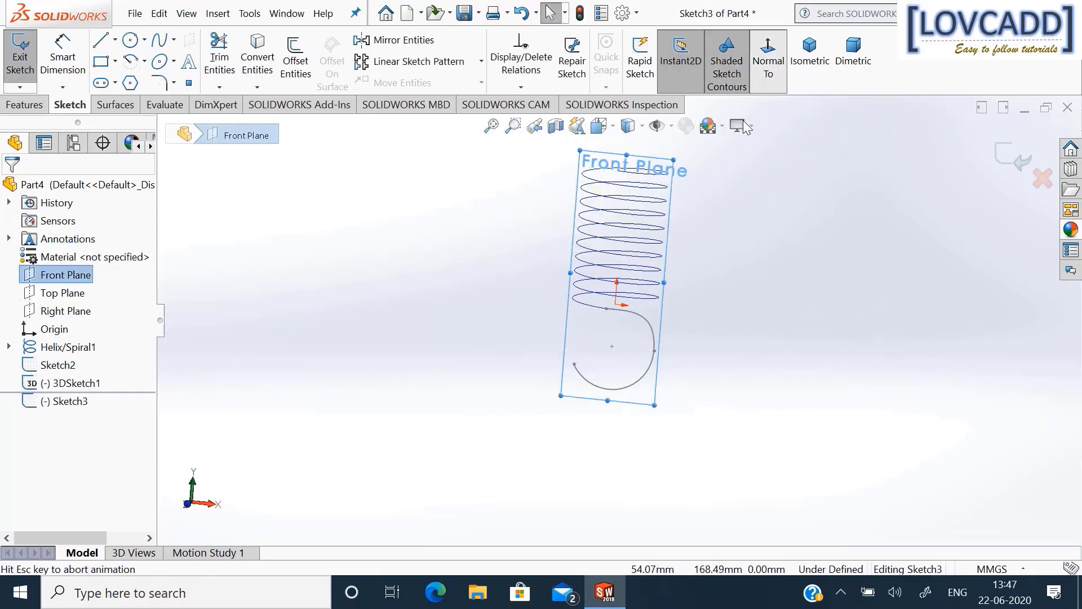
pyautogui.scroll(-5, 619, 197)
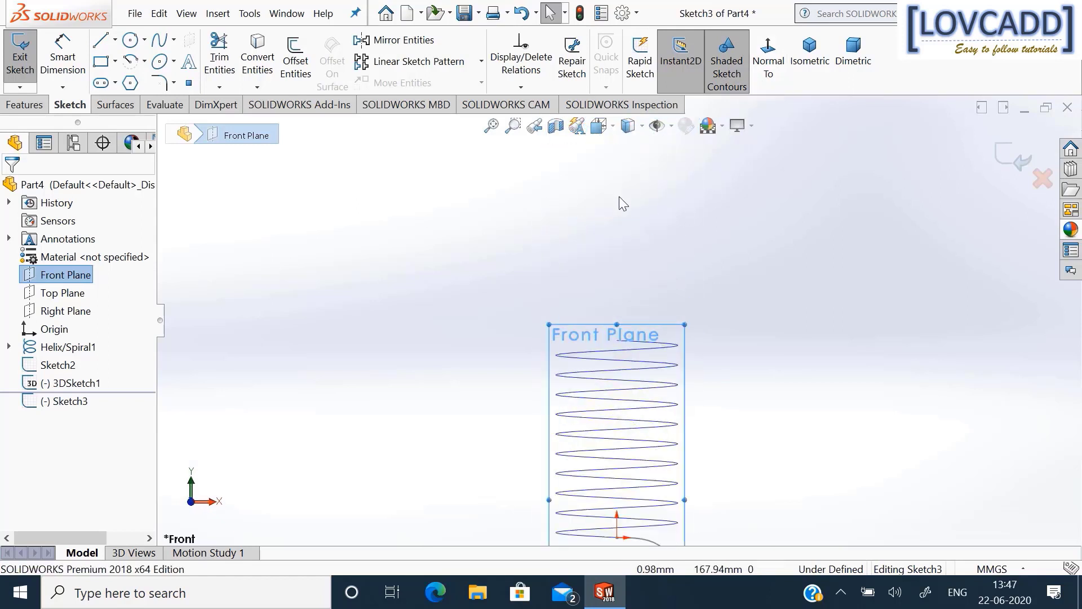
pyautogui.click(634, 225)
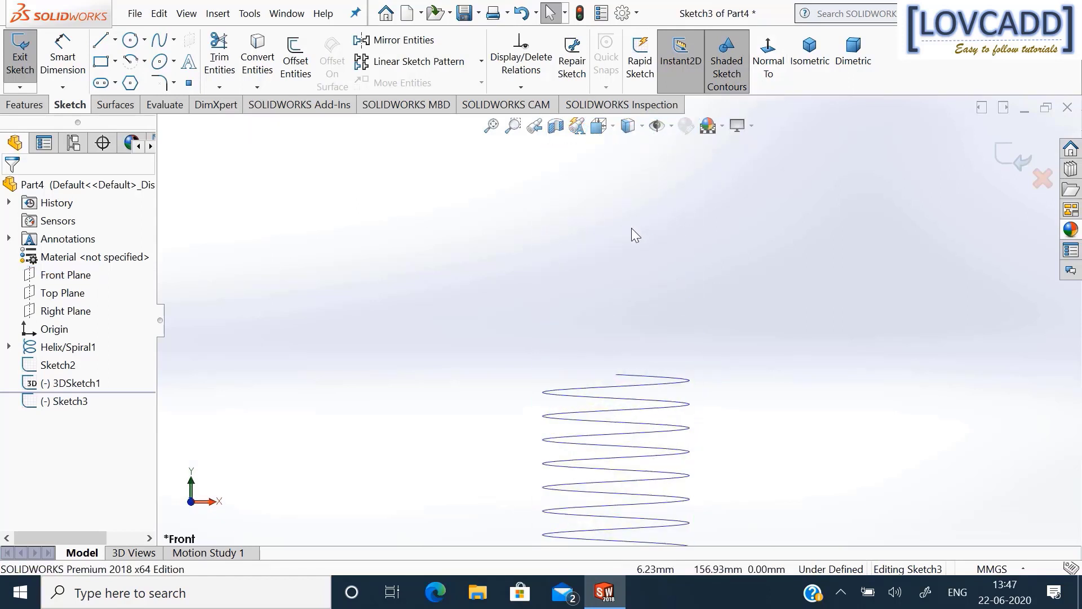
# Draw a centerpoint arc of about 28 mm radius spanning about 132° above the helix's upper end, centred on the helix axis.
pyautogui.click(130, 61)
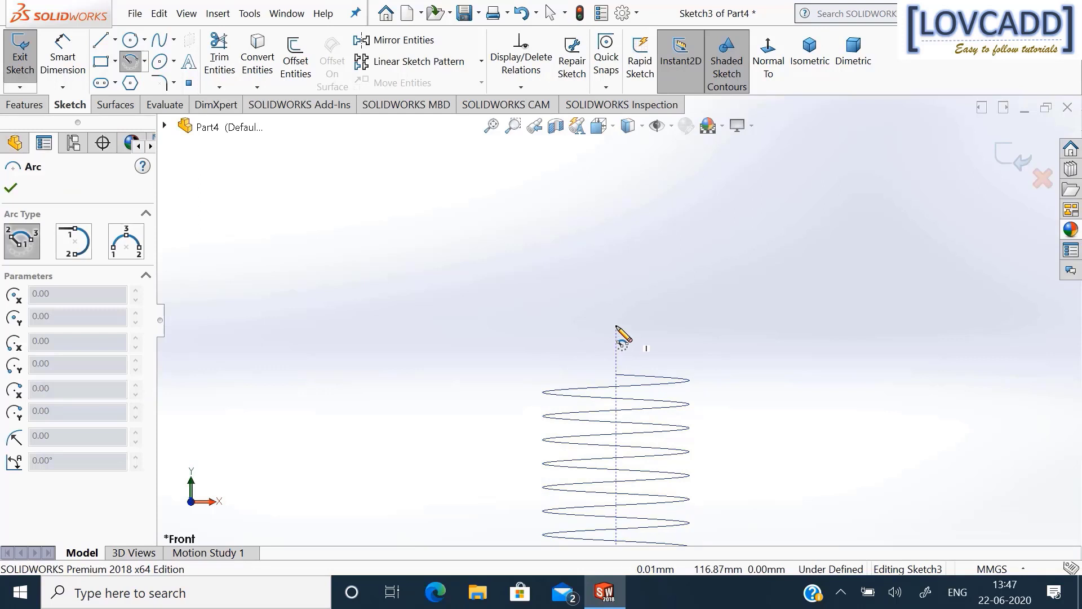
pyautogui.click(617, 326)
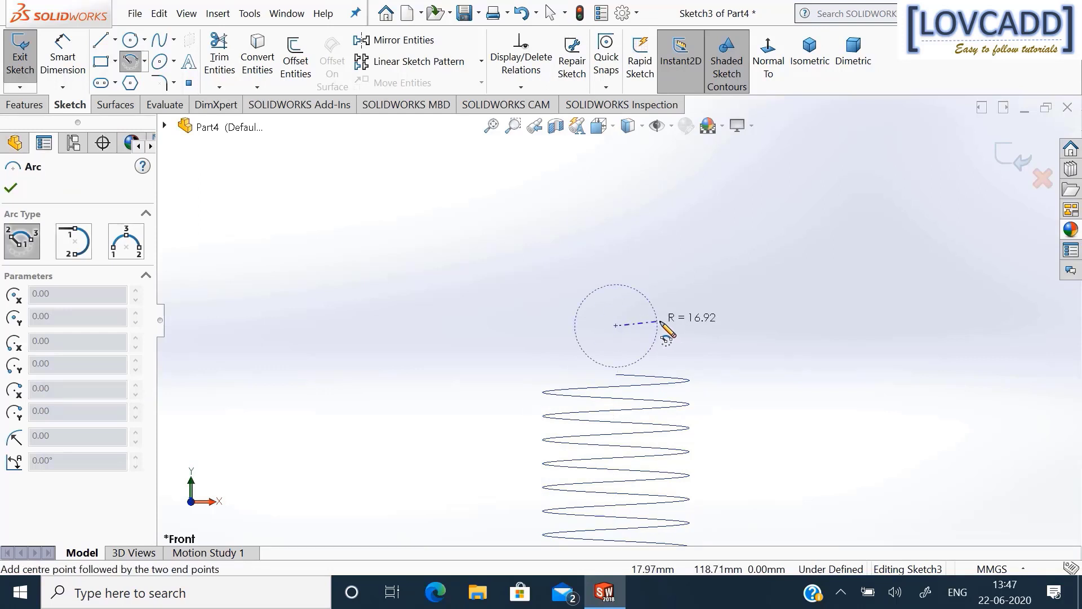
pyautogui.click(547, 325)
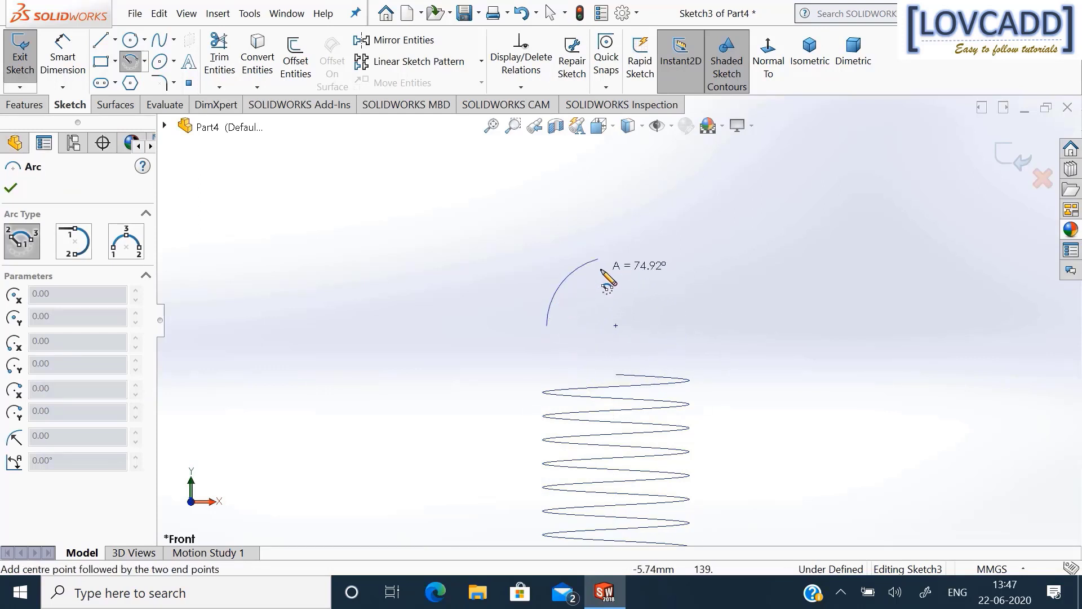
pyautogui.click(664, 275)
pyautogui.rightClick(665, 275)
pyautogui.click(691, 285)
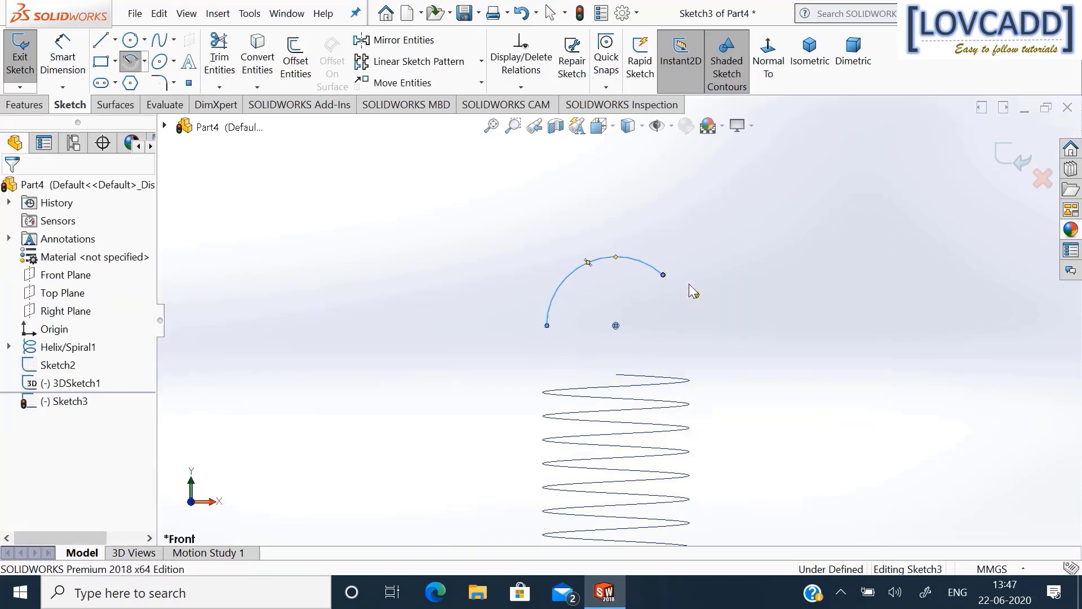
# Check the relation between the arc's start and centre points, and add a Vertical relation between the arc's centre and the origin.
pyautogui.scroll(3, 715, 299)
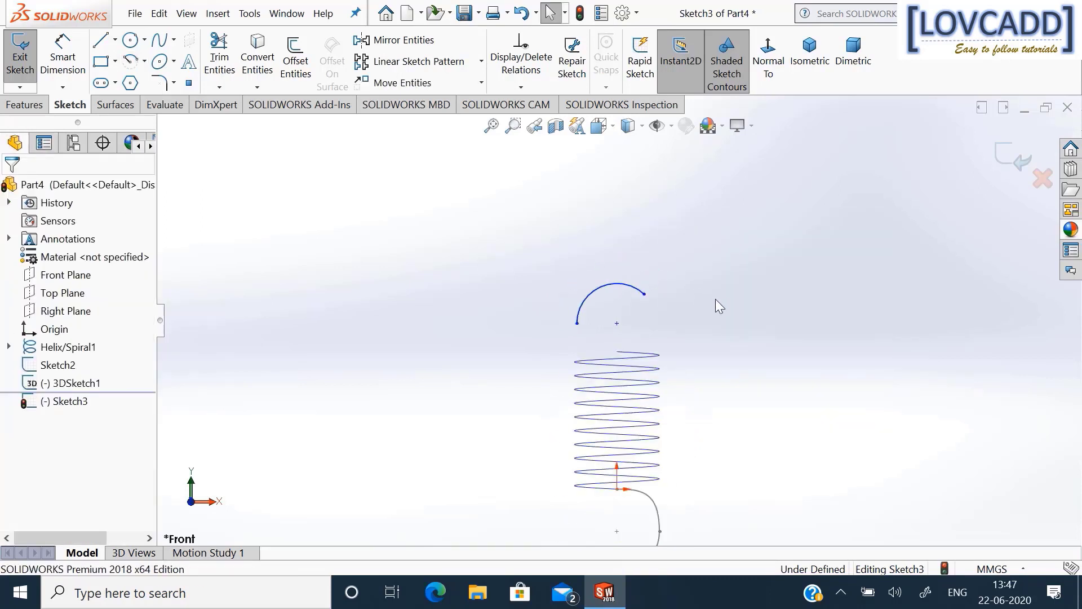
pyautogui.scroll(-2, 682, 451)
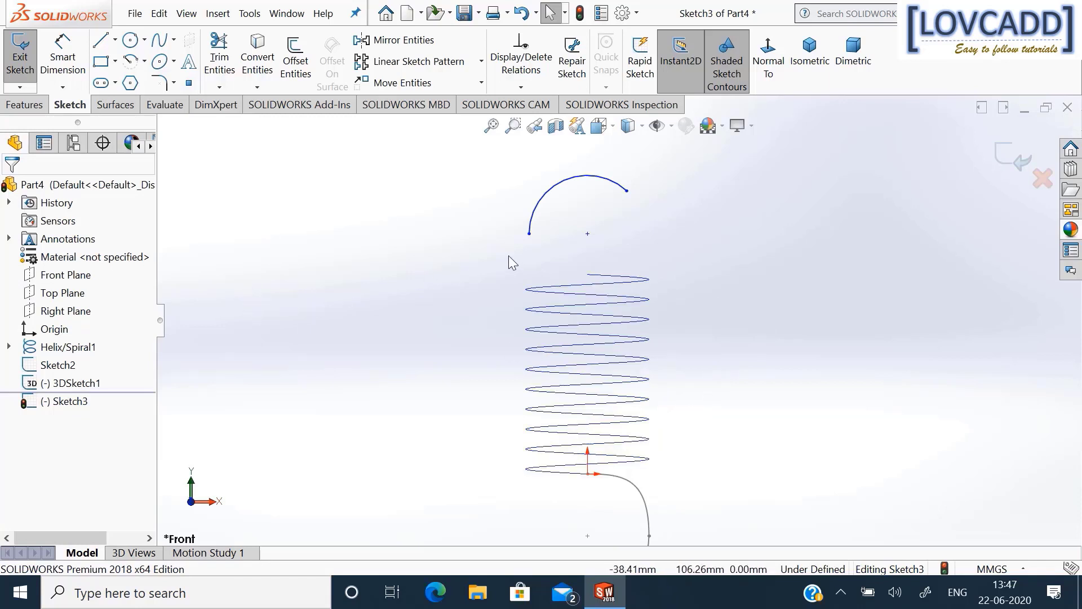
pyautogui.keyDown('ctrl'); pyautogui.click(588, 233); pyautogui.keyUp('ctrl')
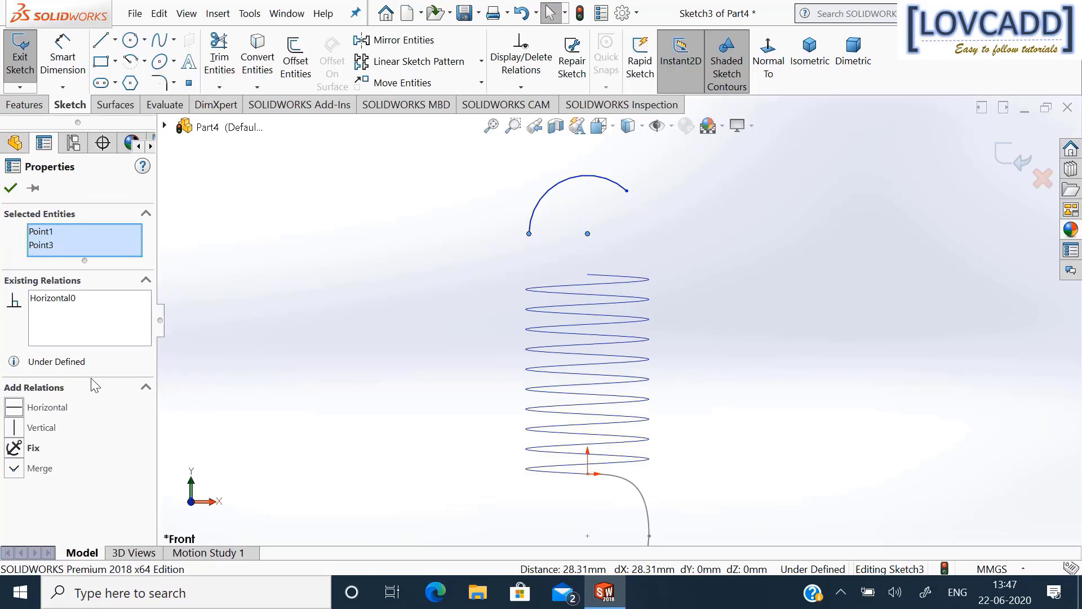
pyautogui.click(11, 190)
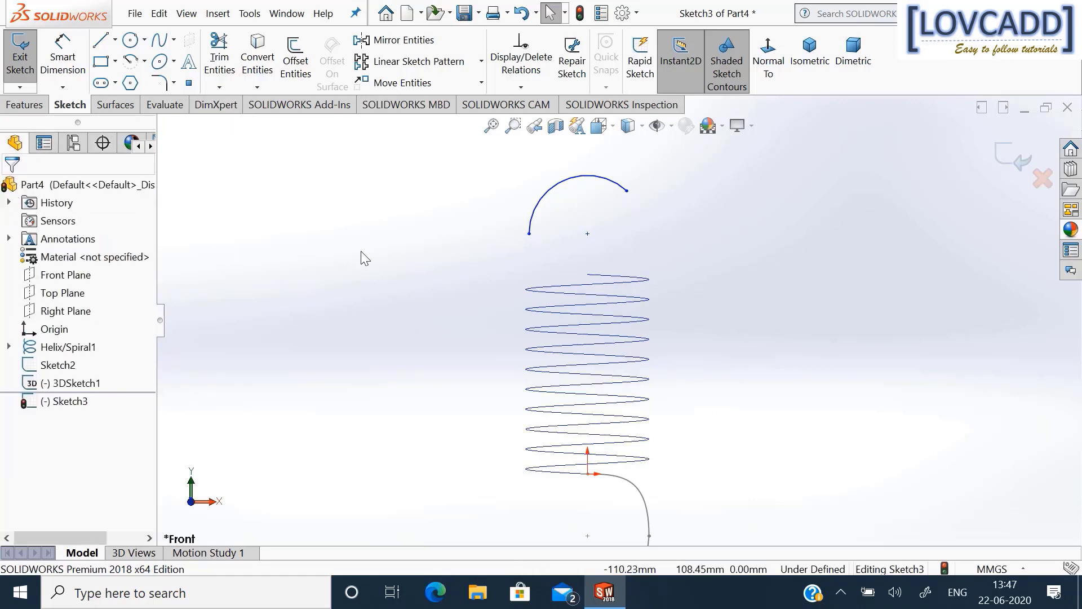
pyautogui.click(587, 235)
pyautogui.keyDown('ctrl'); pyautogui.click(587, 474); pyautogui.keyUp('ctrl')
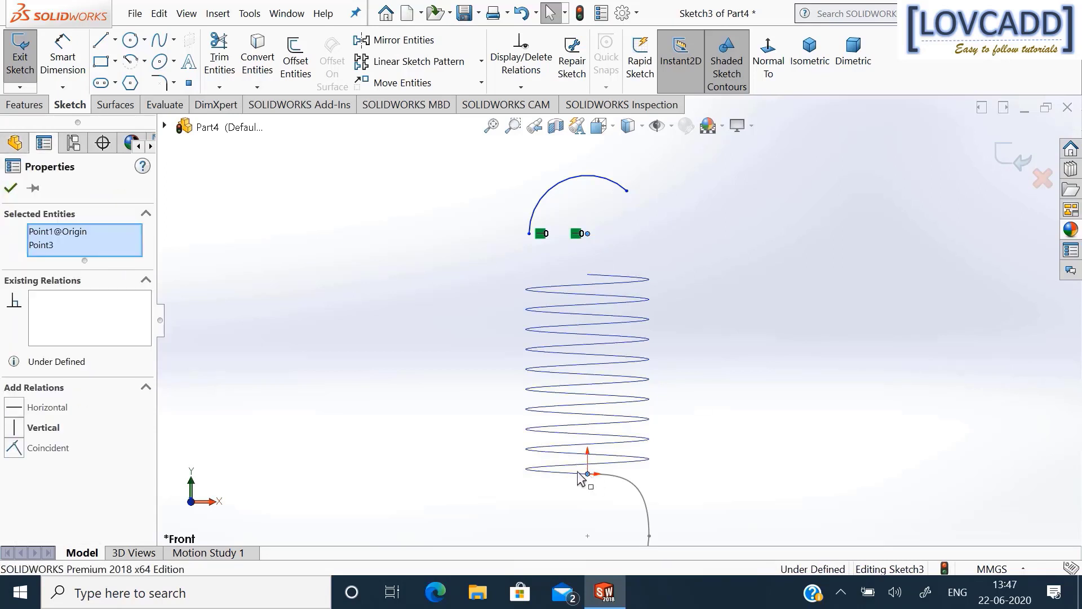
pyautogui.click(39, 428)
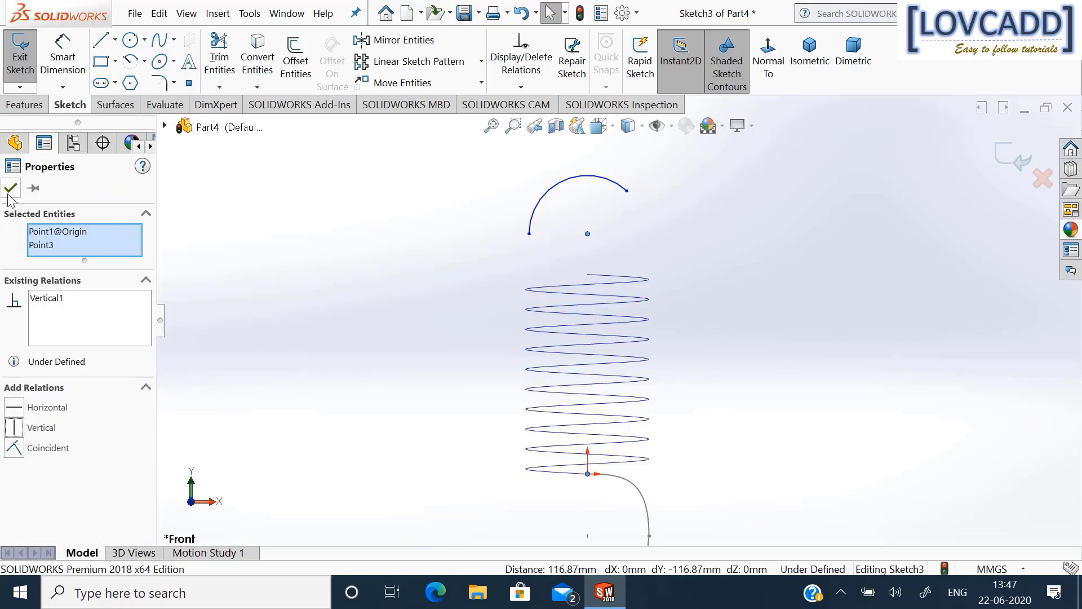
pyautogui.click(10, 189)
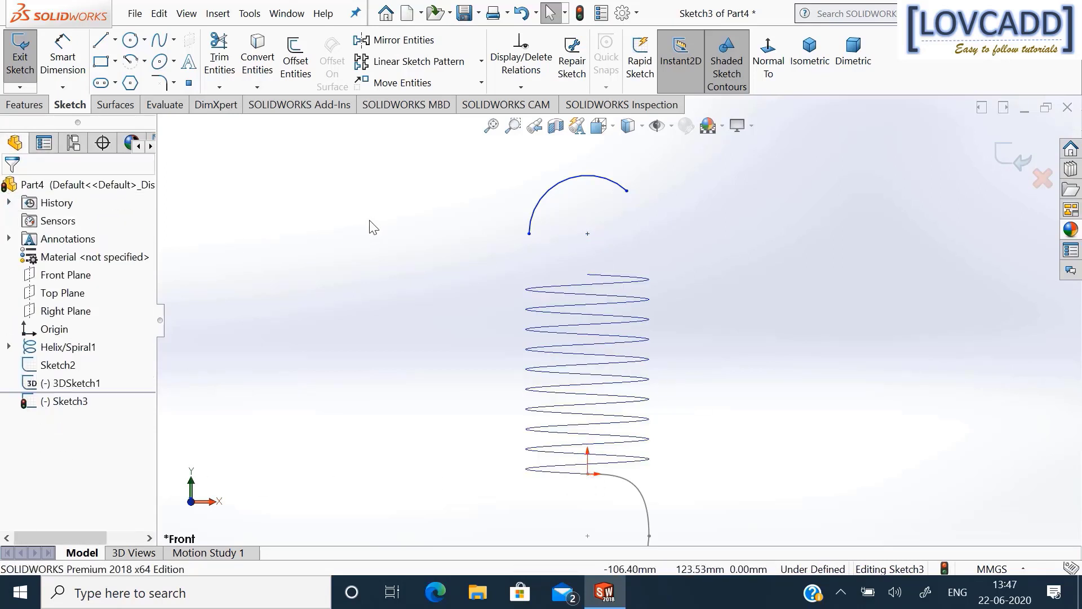
# Dimension the upper arc's radius as 30 mm.
pyautogui.click(55, 57)
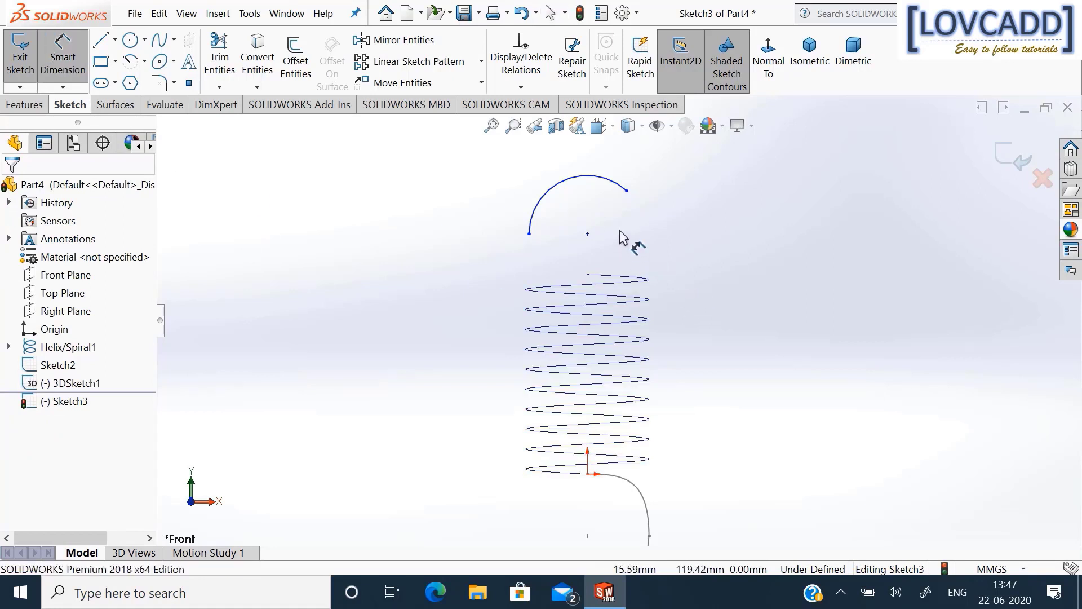
pyautogui.click(544, 190)
pyautogui.click(492, 189)
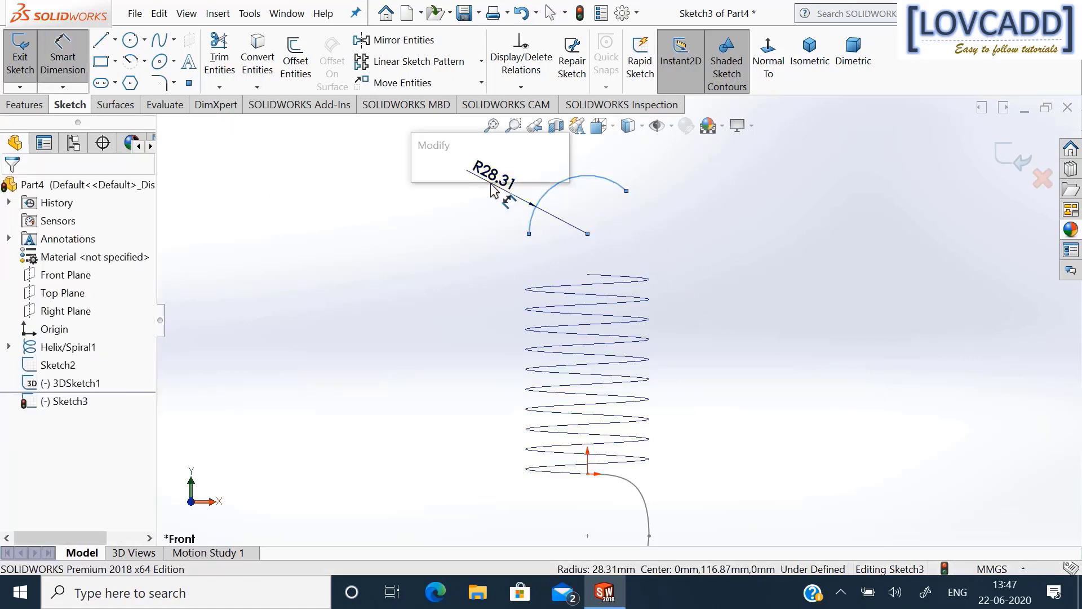
pyautogui.write('30')
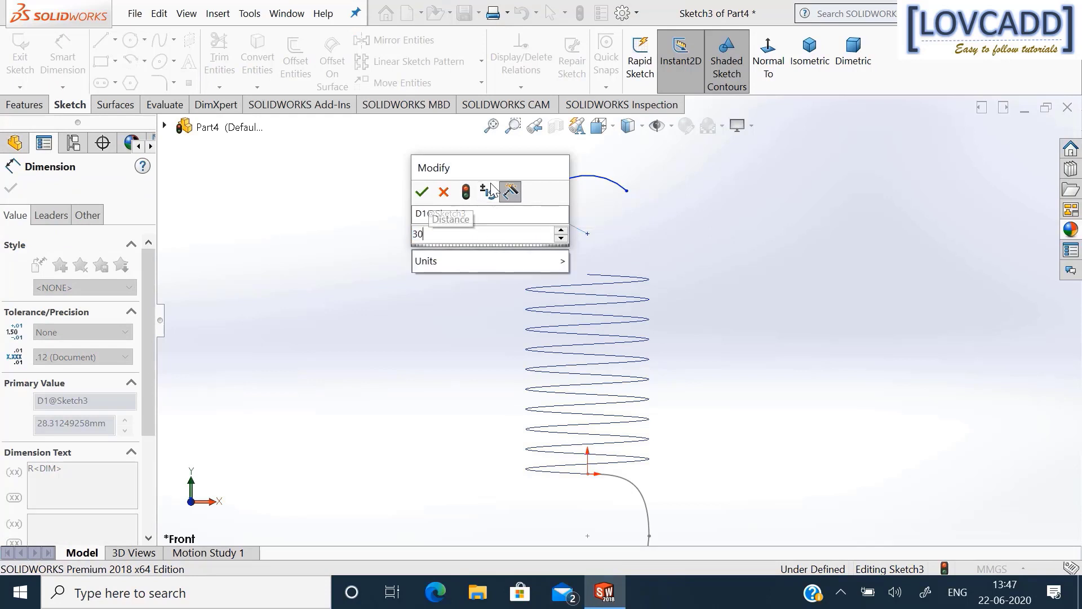
pyautogui.press('Return')
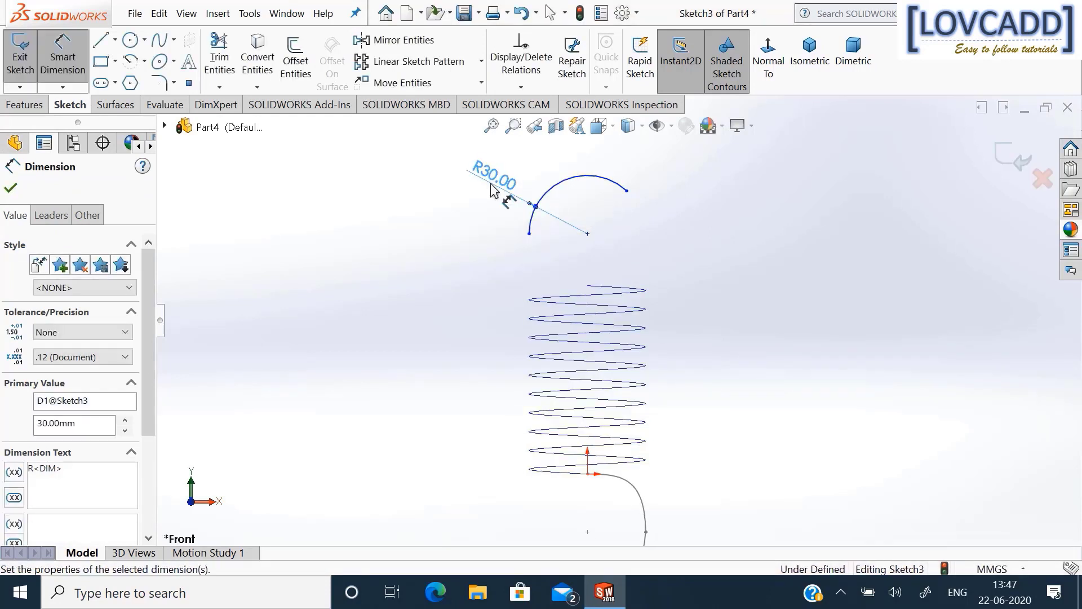
# Dimension the upper arc's angle between its two endpoints about the centre as 150°.
pyautogui.click(529, 234)
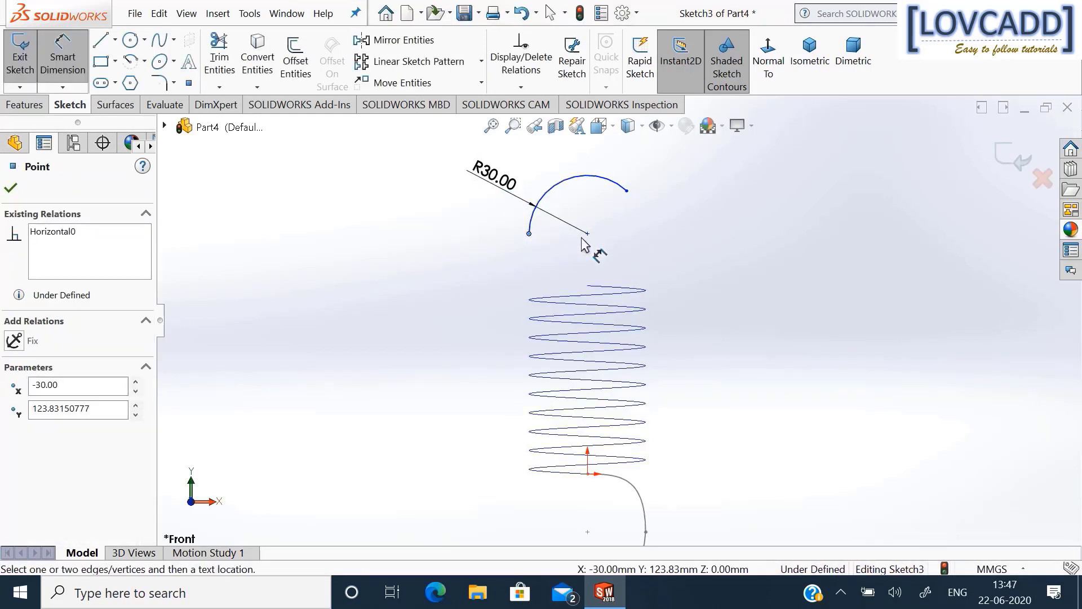
pyautogui.click(587, 233)
pyautogui.click(626, 190)
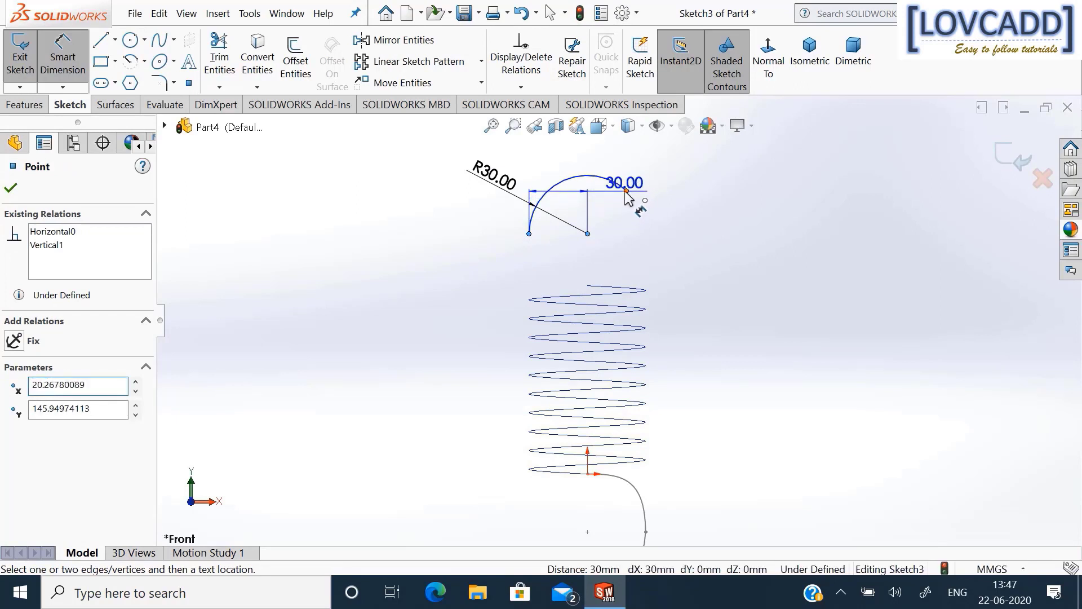
pyautogui.click(556, 168)
pyautogui.write('1')
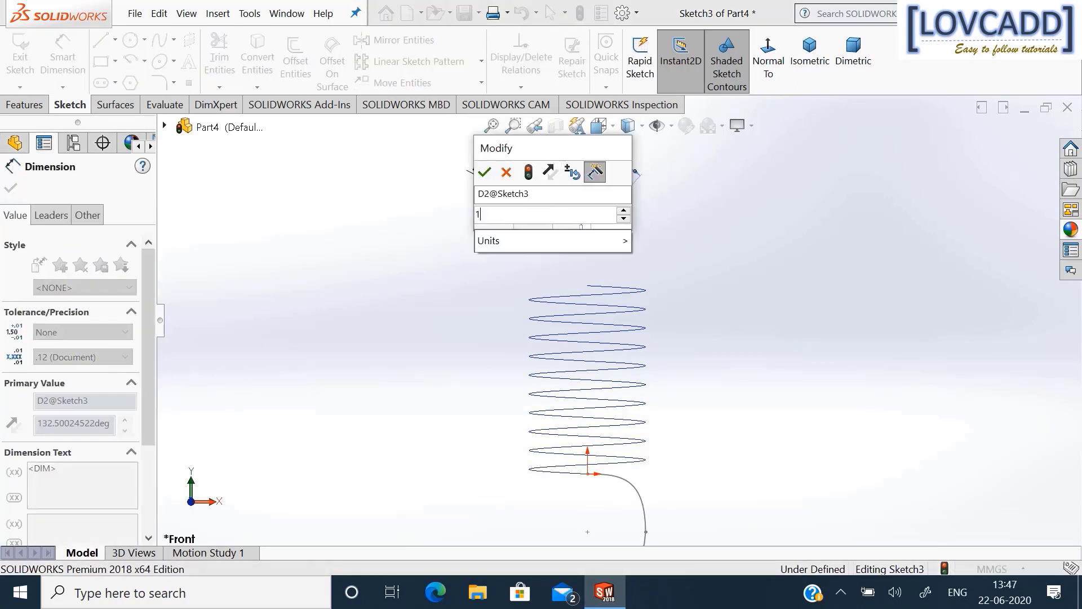
pyautogui.write('50')
pyautogui.press('Return')
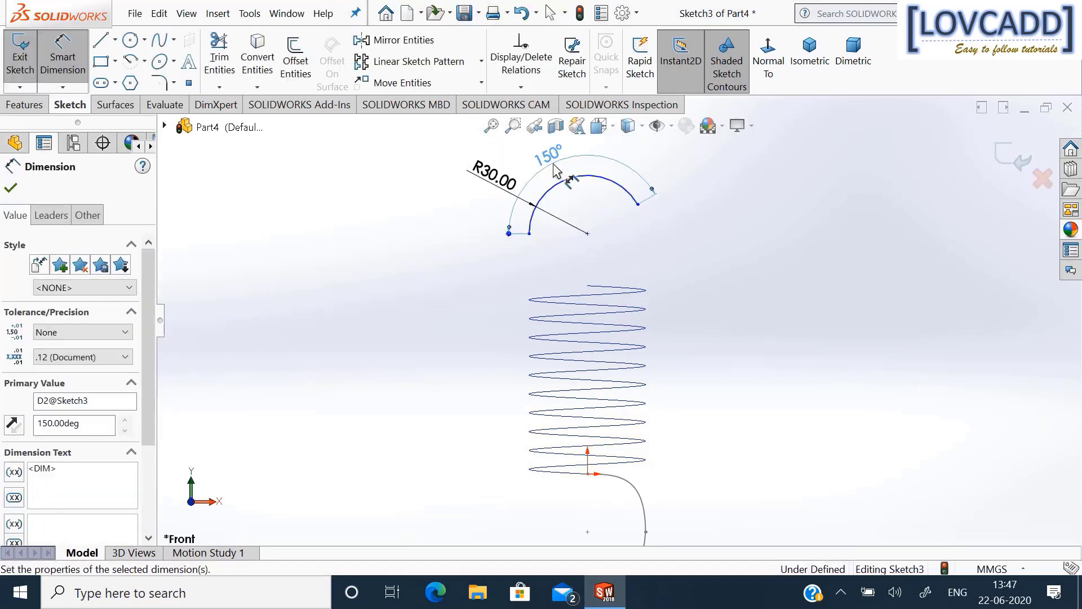
# Dimension the vertical distance from the arc's centre to the origin as 97+30 mm and exit the sketch.
pyautogui.click(587, 233)
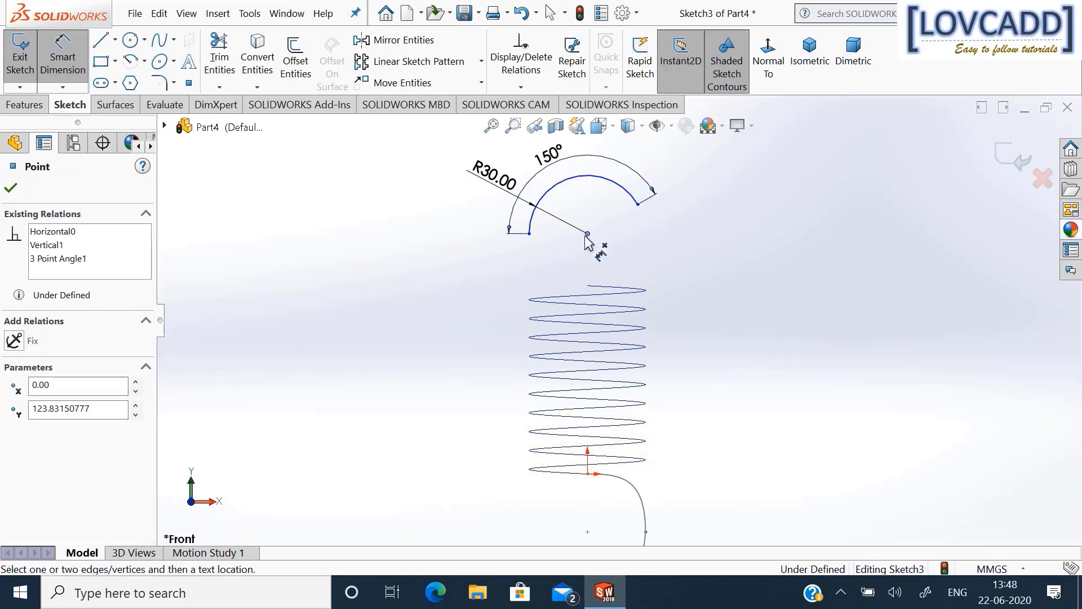
pyautogui.click(587, 474)
pyautogui.click(731, 384)
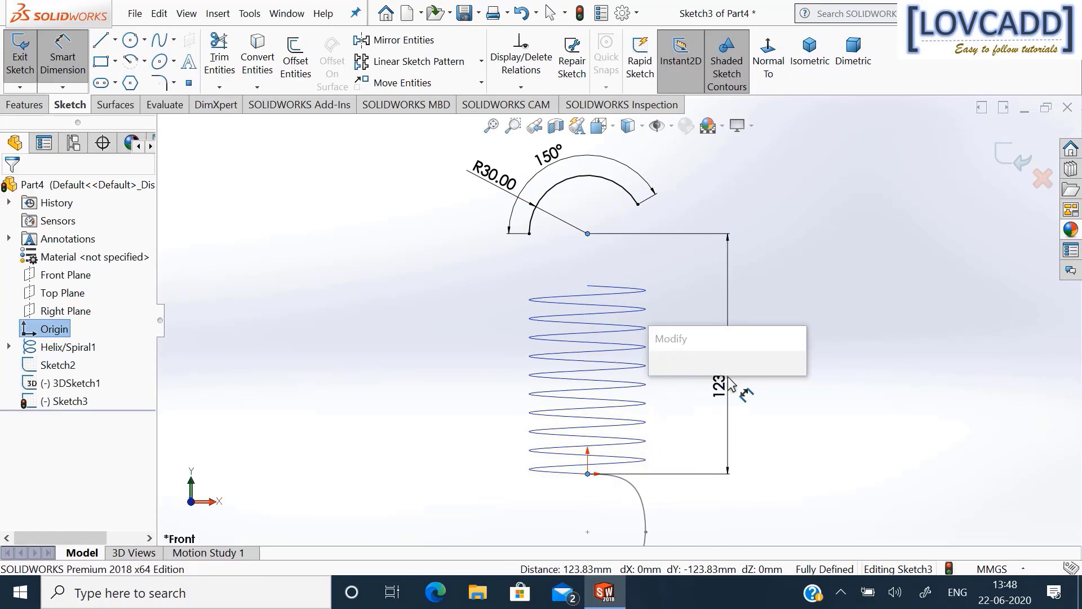
pyautogui.write('97')
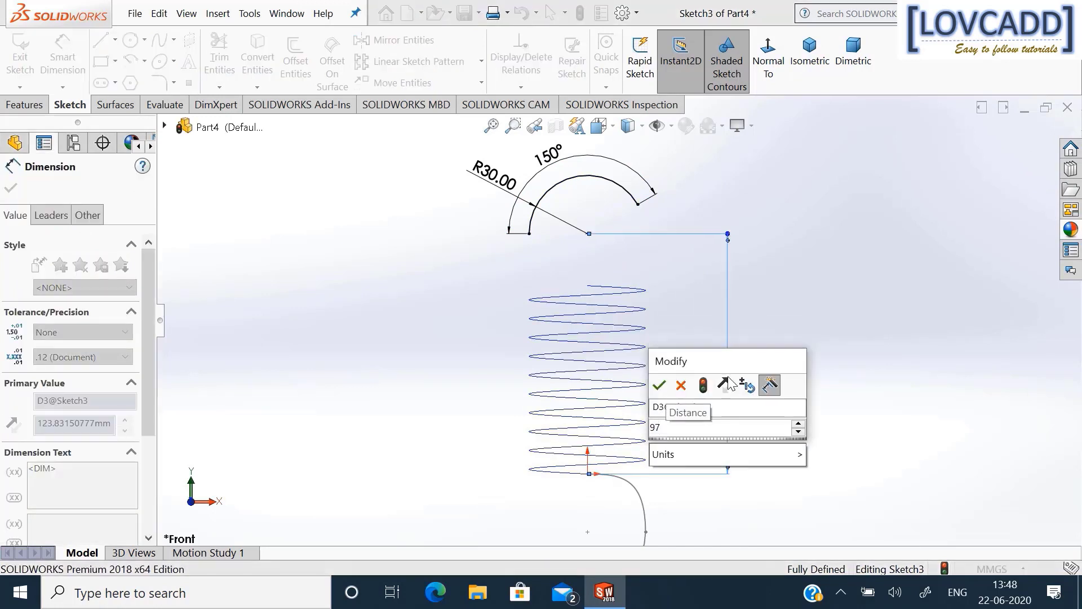
pyautogui.write('+30')
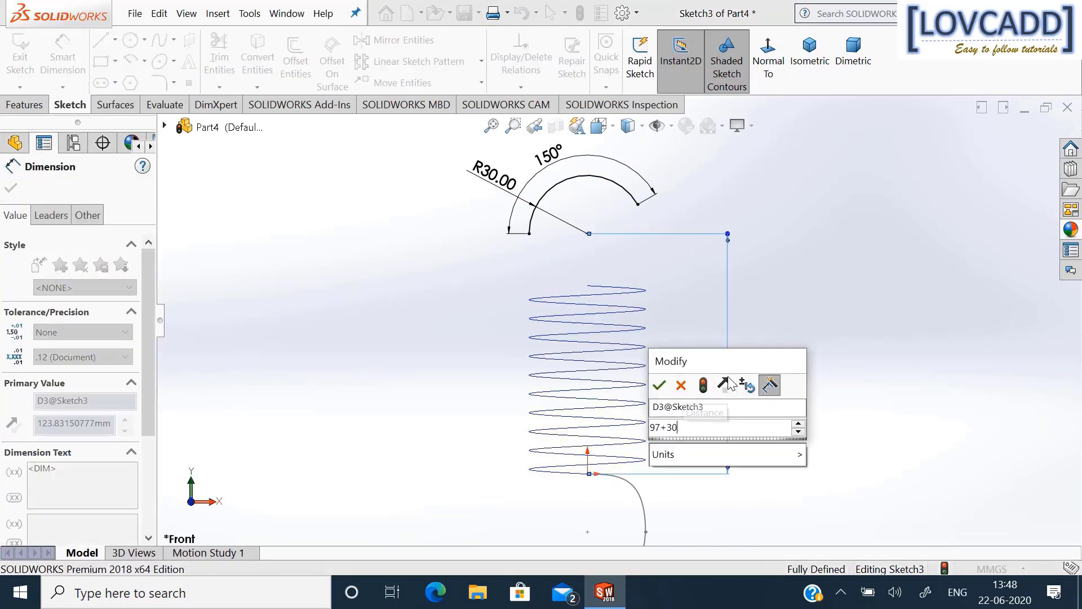
pyautogui.press('Return')
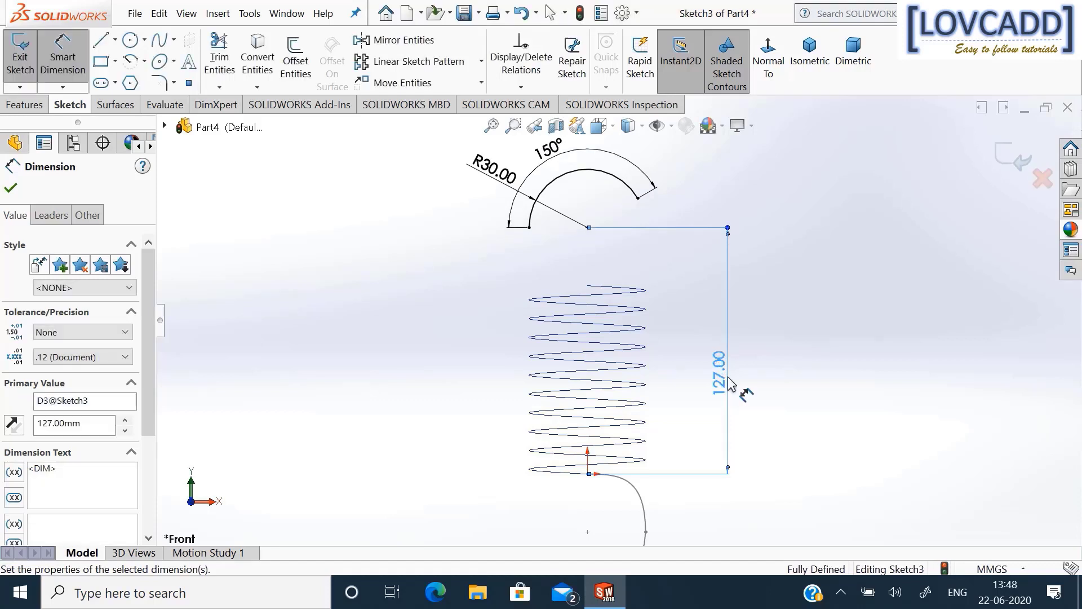
pyautogui.press('Escape')
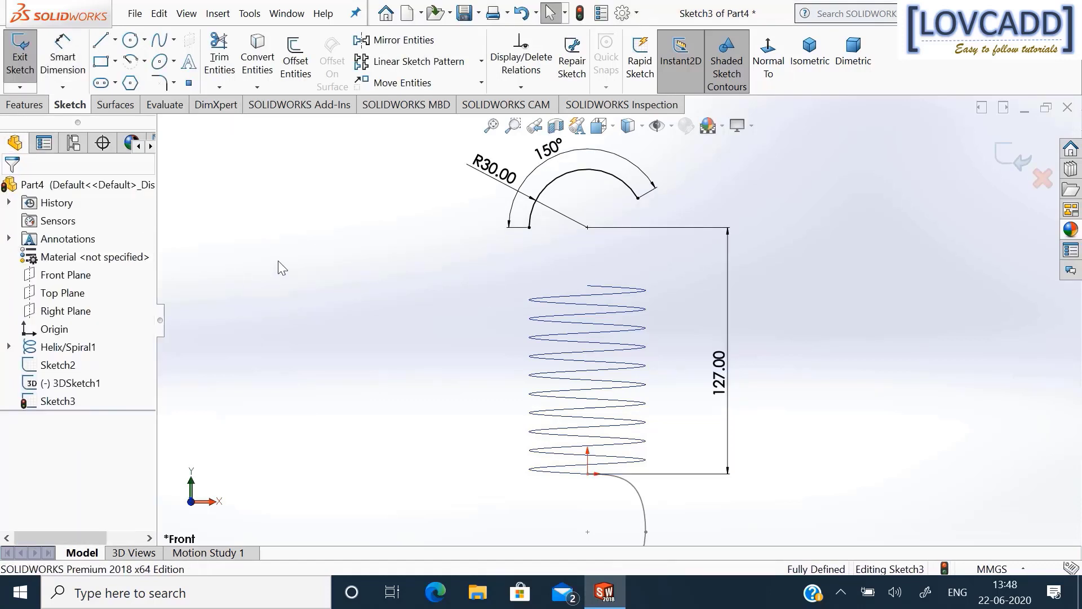
pyautogui.click(1012, 158)
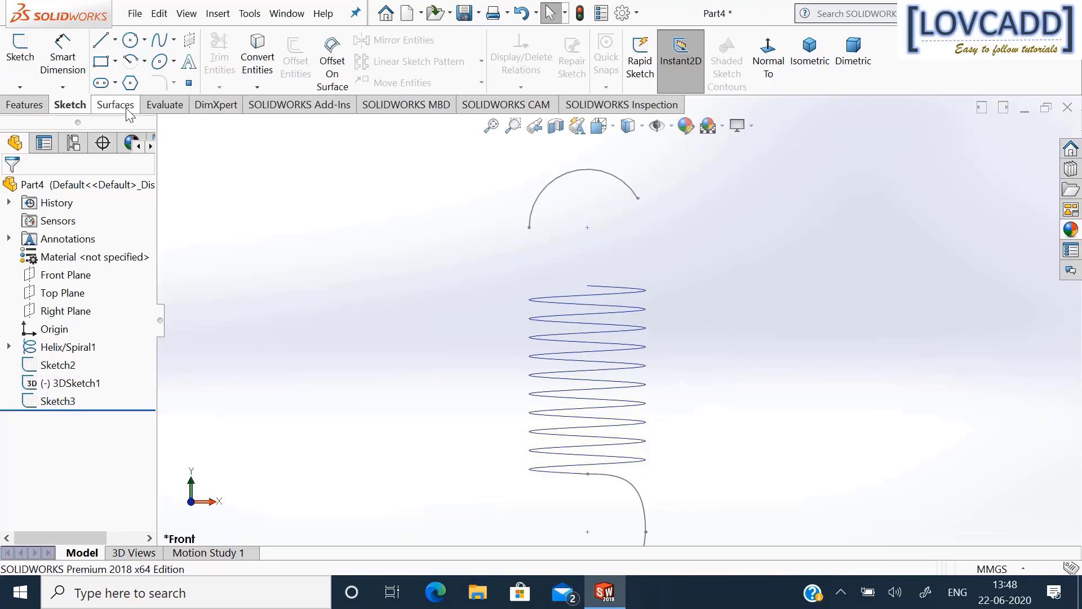
pyautogui.click(27, 106)
pyautogui.click(68, 107)
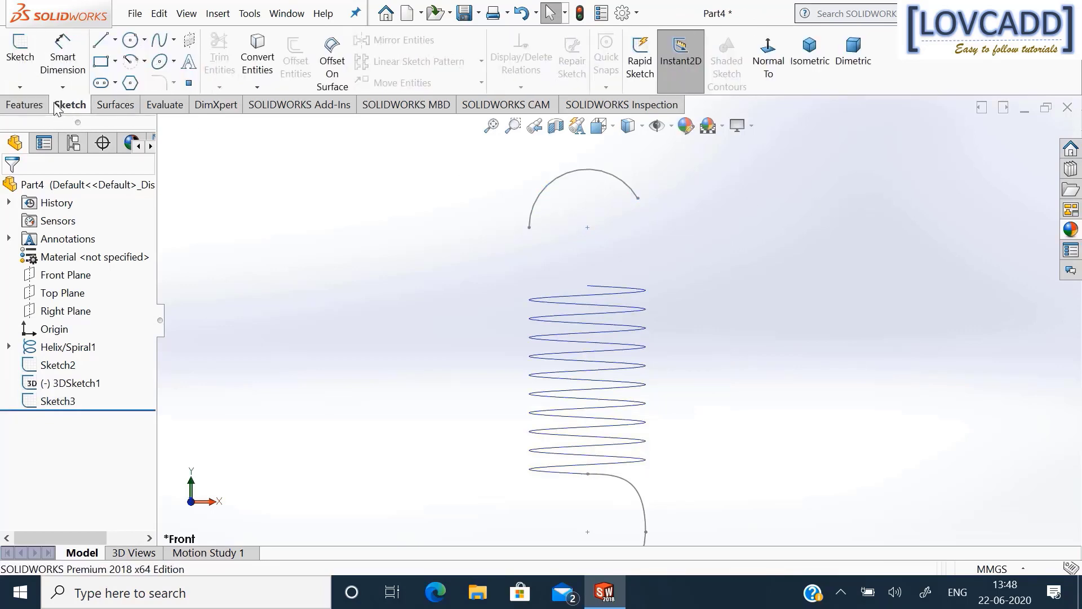
# Draw a two-point spline in a new 3D sketch from the upper arc's left endpoint to the helix's upper end.
pyautogui.click(19, 88)
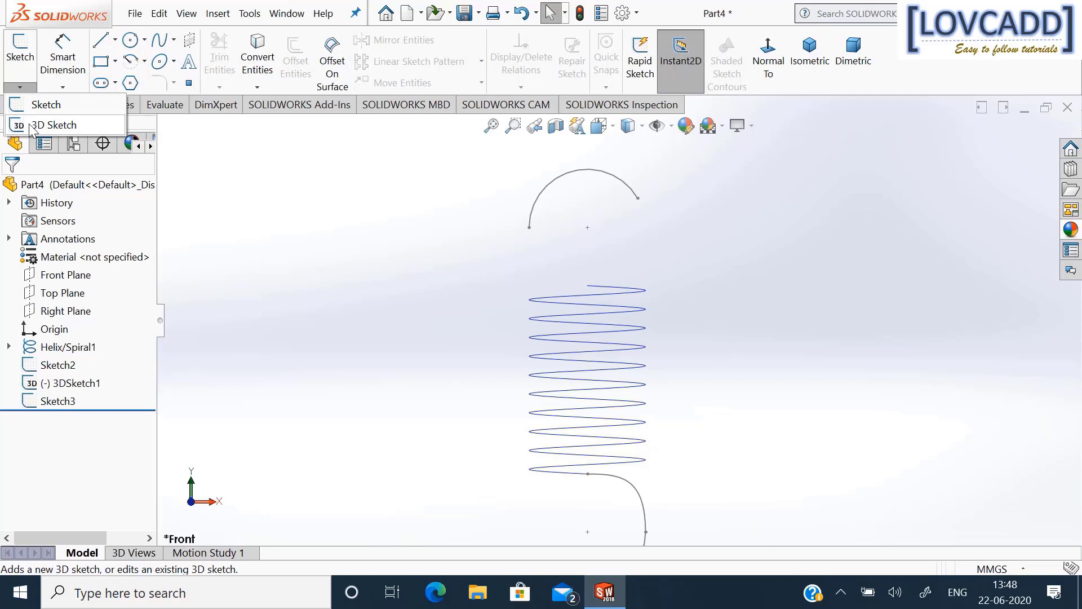
pyautogui.click(32, 125)
pyautogui.click(159, 42)
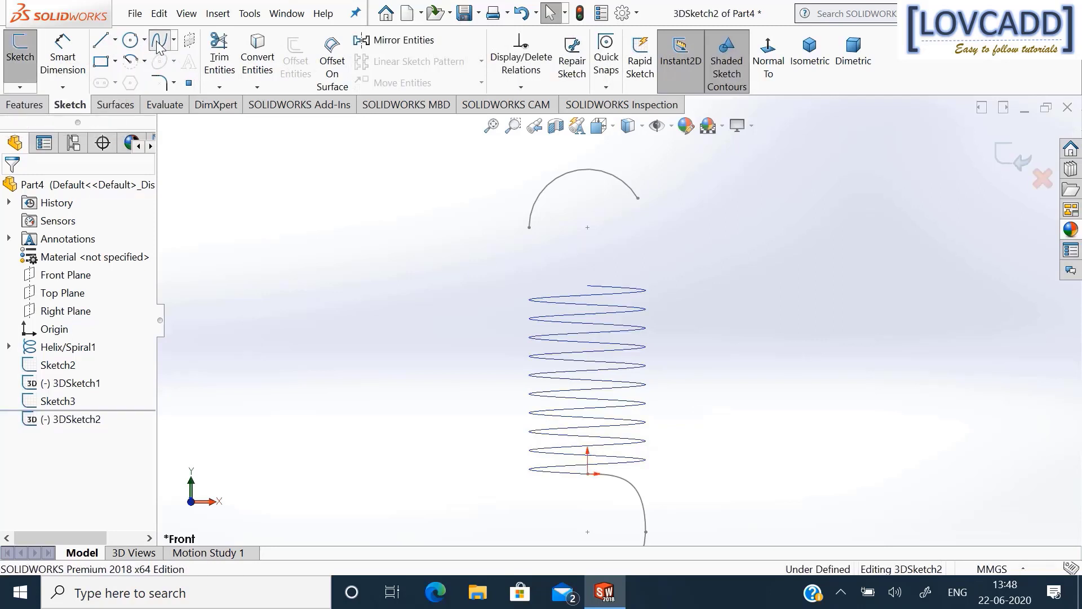
pyautogui.click(529, 227)
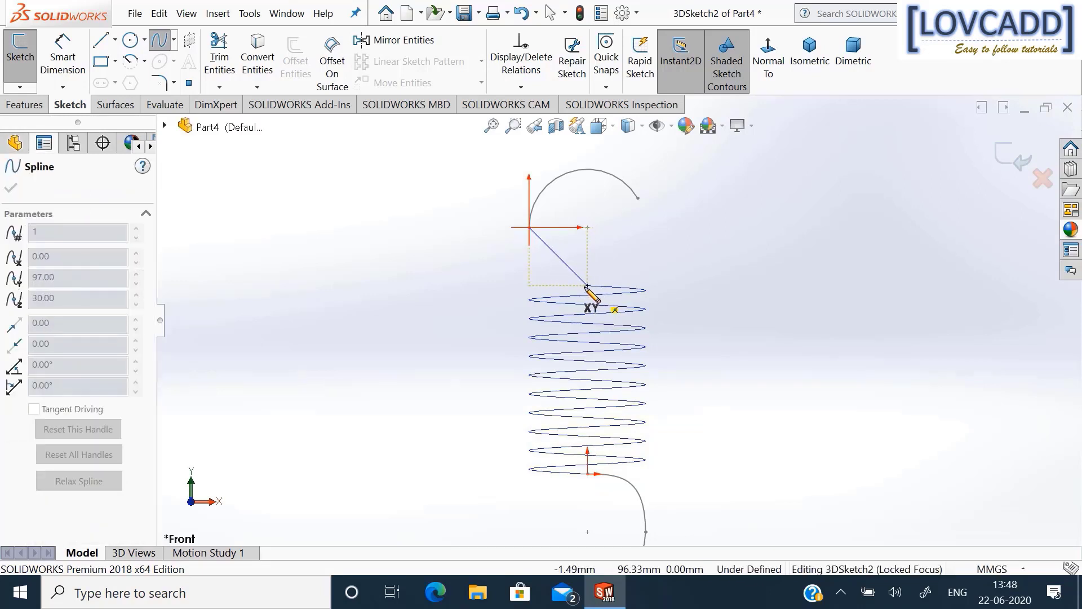
pyautogui.moveTo(658, 261); pyautogui.dragTo(642, 301, button='middle')
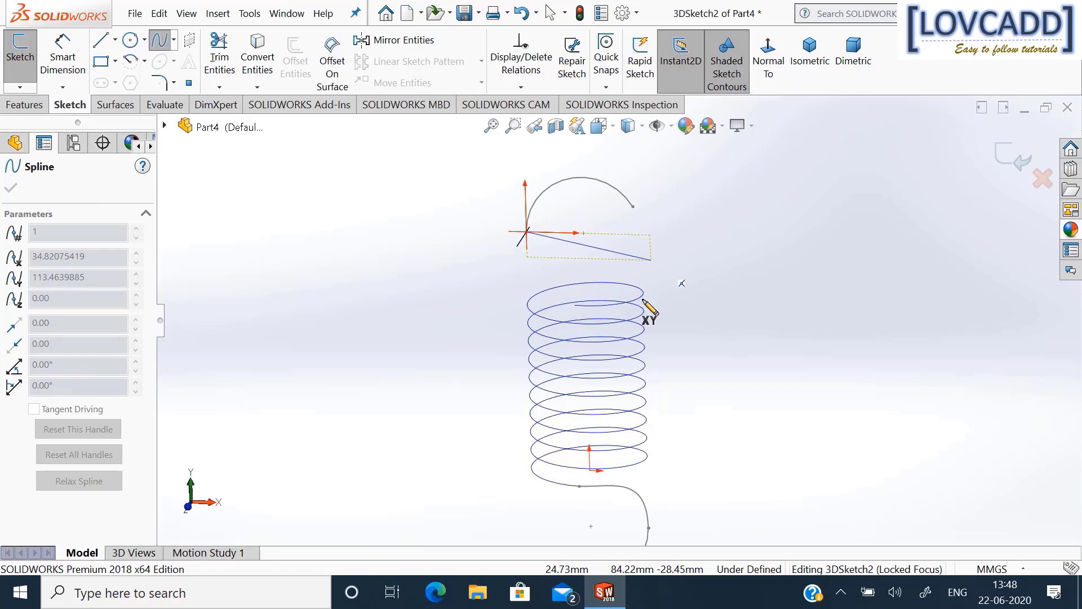
pyautogui.click(575, 306)
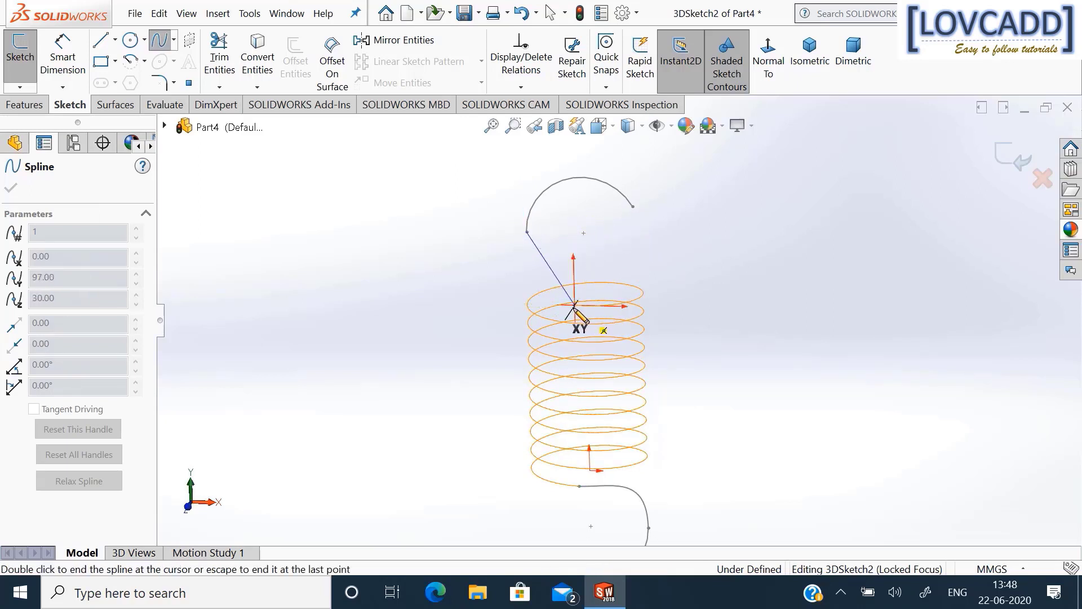
pyautogui.rightClick(575, 307)
pyautogui.click(615, 320)
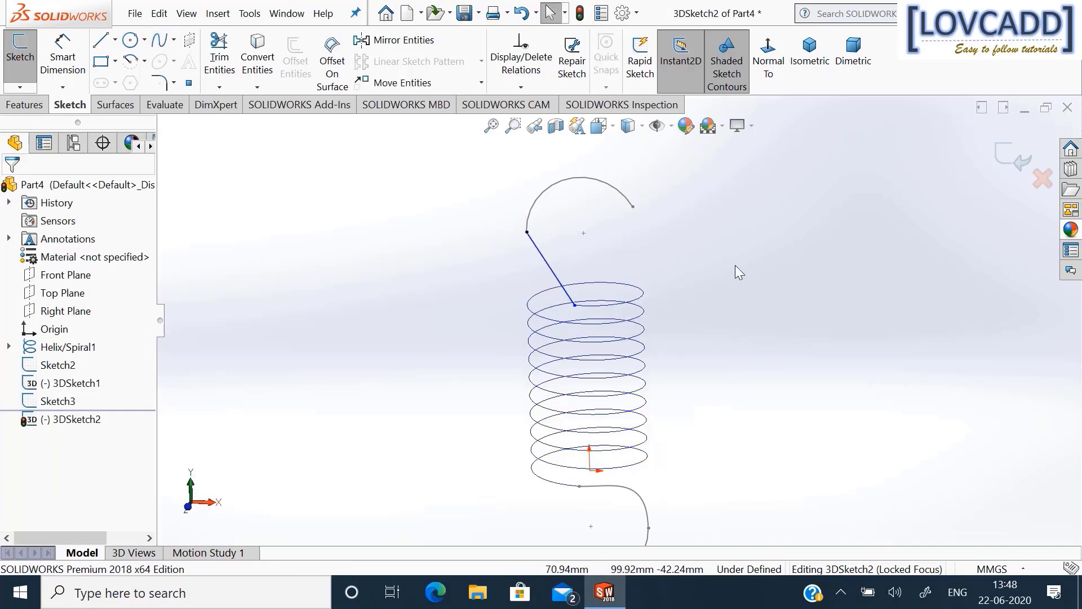
# Constrain the new spline's tangent handle at the upper arc's endpoint with an Along Y relation.
pyautogui.moveTo(735, 265); pyautogui.dragTo(754, 228, button='middle')
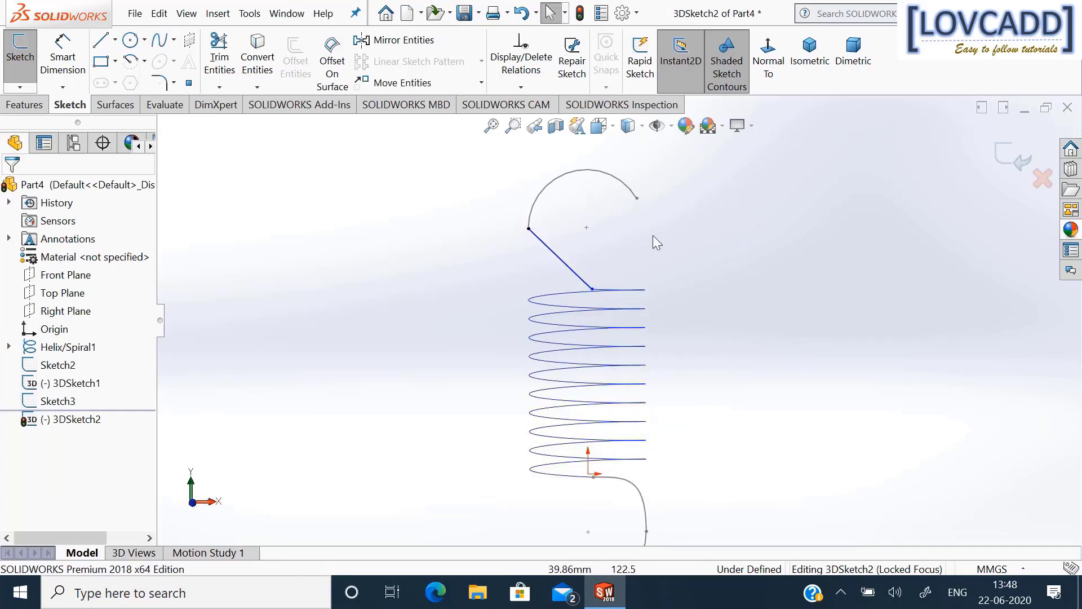
pyautogui.click(561, 256)
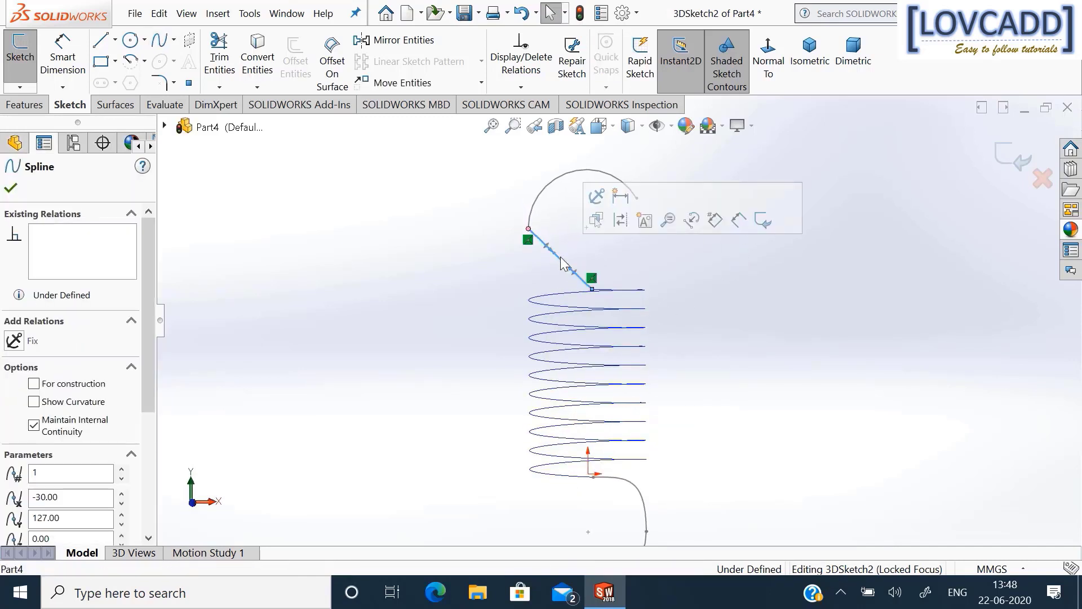
pyautogui.scroll(-3, 560, 259)
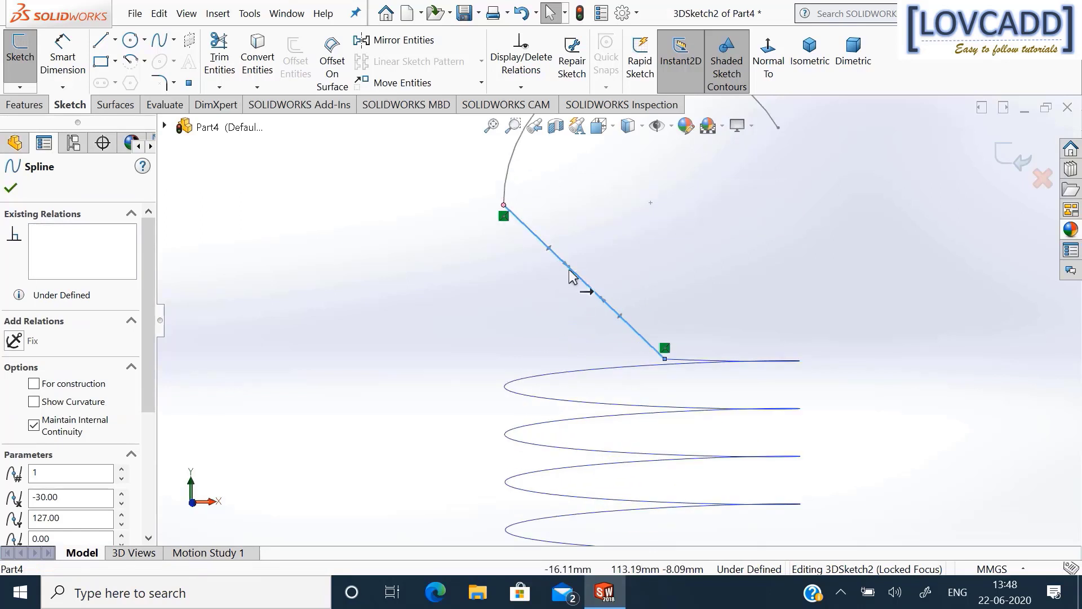
pyautogui.click(571, 268)
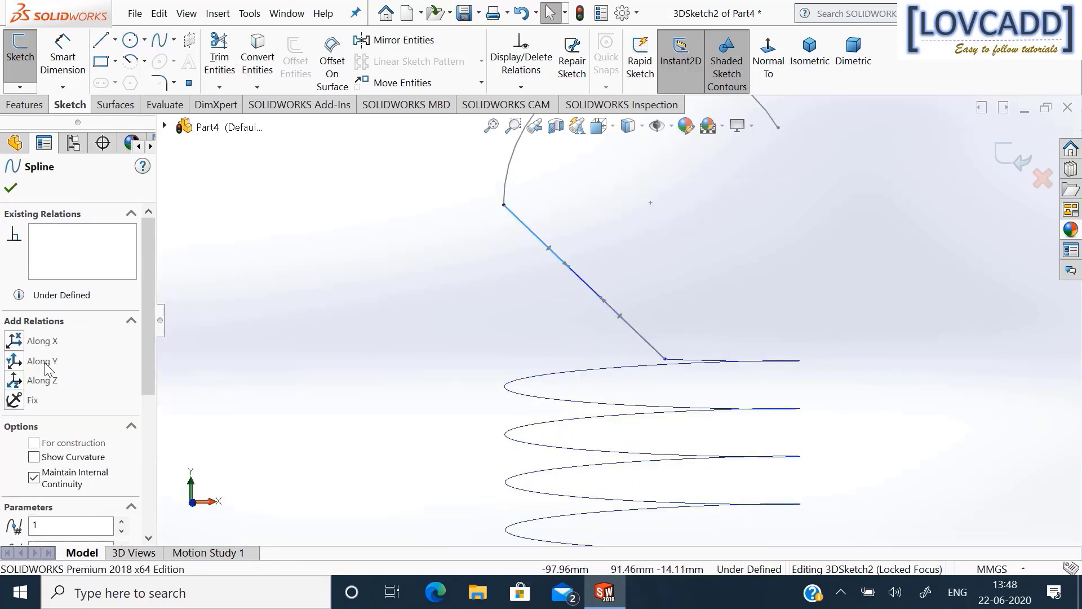
pyautogui.click(45, 361)
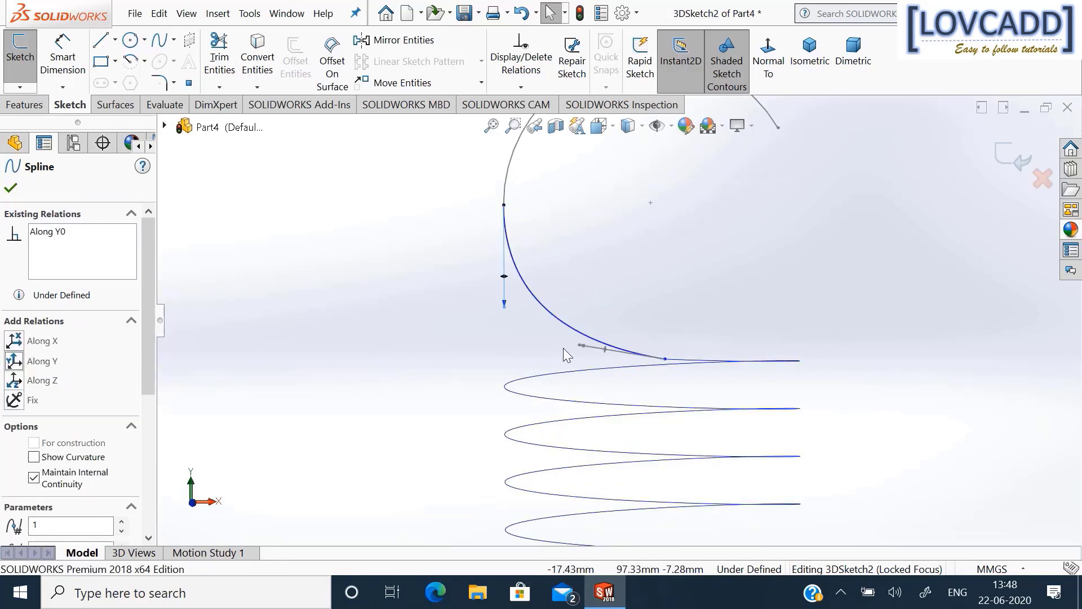
# Constrain the spline's tangent handle at the helix end with an Along X relation and exit the 3D sketch.
pyautogui.click(581, 347)
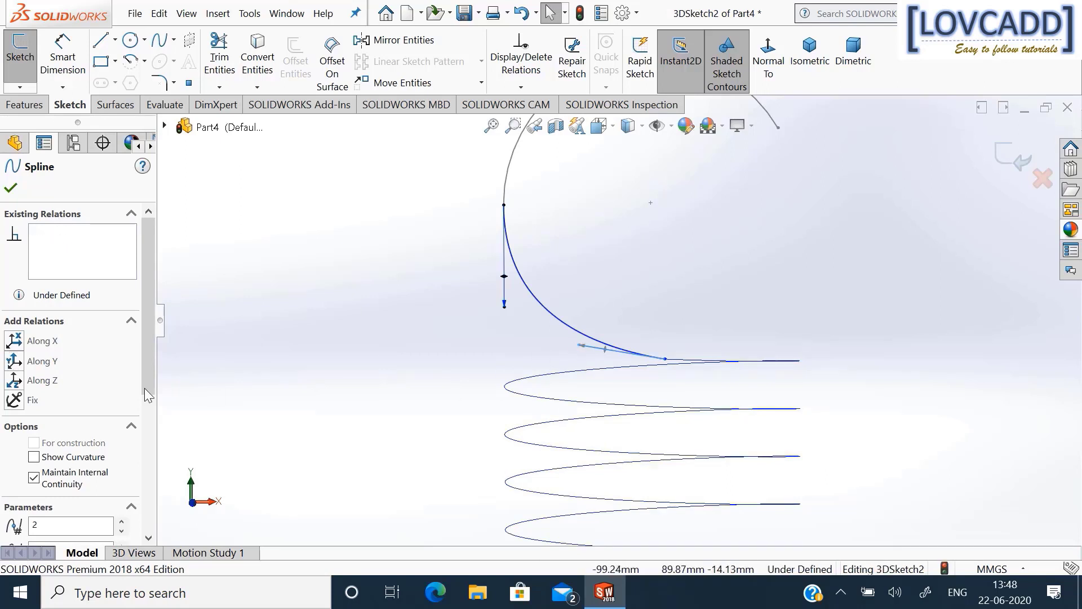
pyautogui.click(49, 342)
pyautogui.click(12, 189)
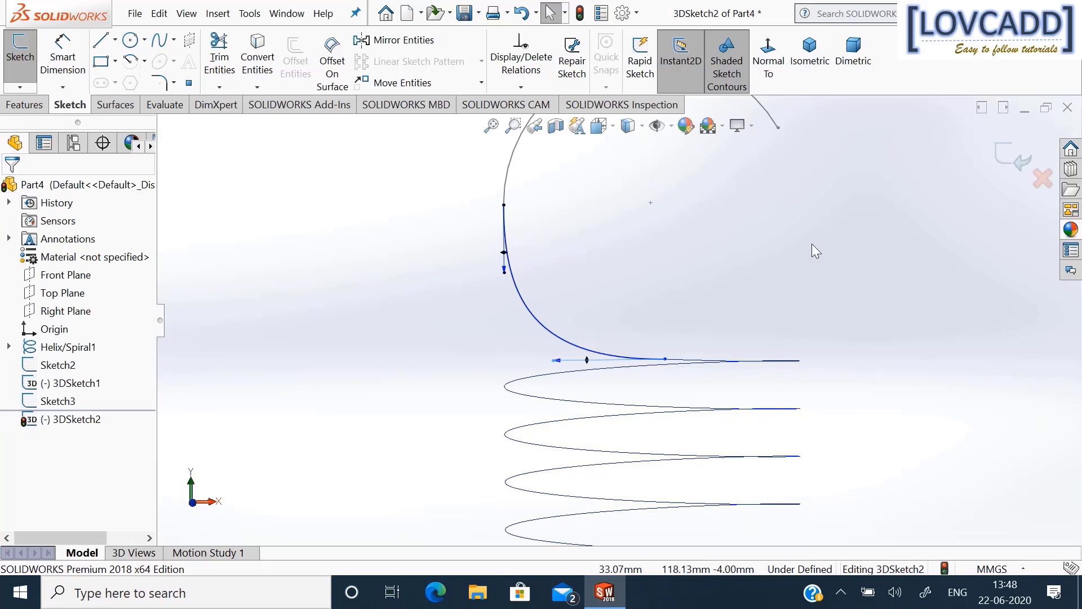
pyautogui.click(1009, 157)
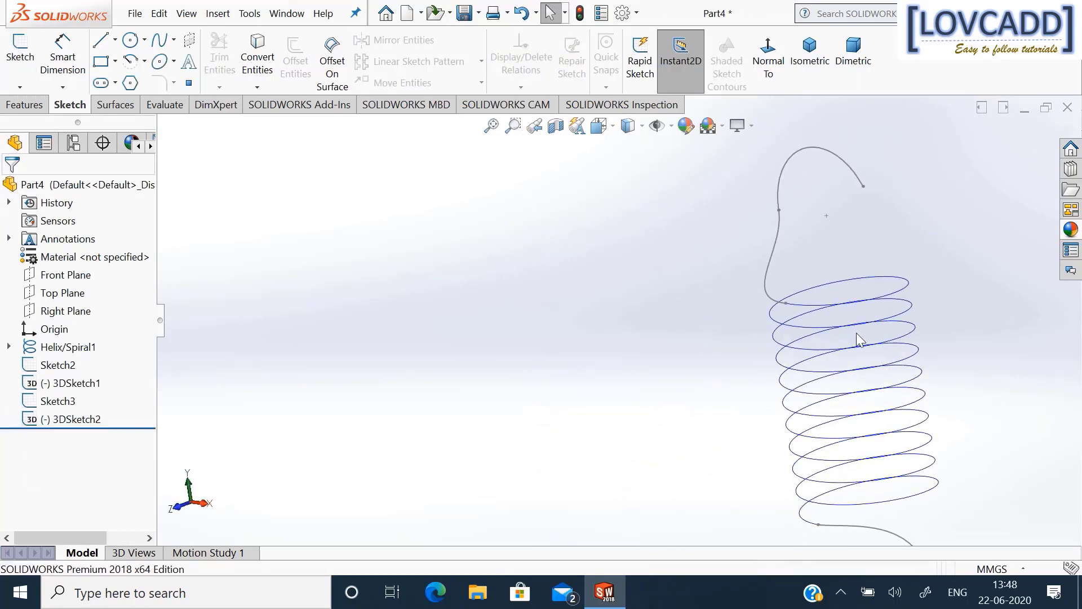
# Join the upper arc, upper spline, helix, lower spline and lower arc into one composite curve.
pyautogui.click(179, 509)
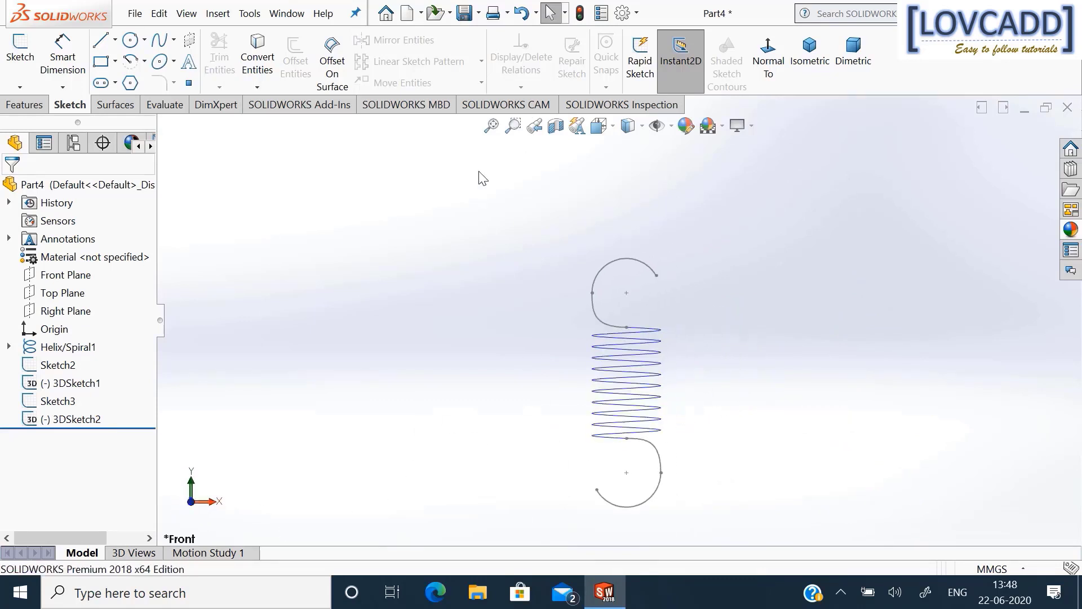
pyautogui.click(491, 125)
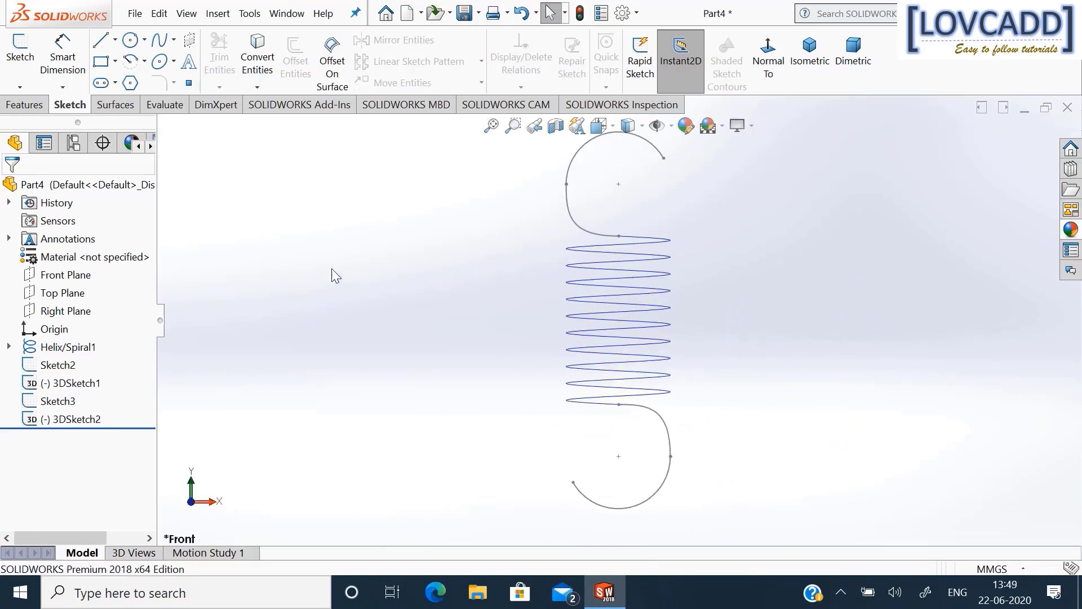
pyautogui.click(39, 111)
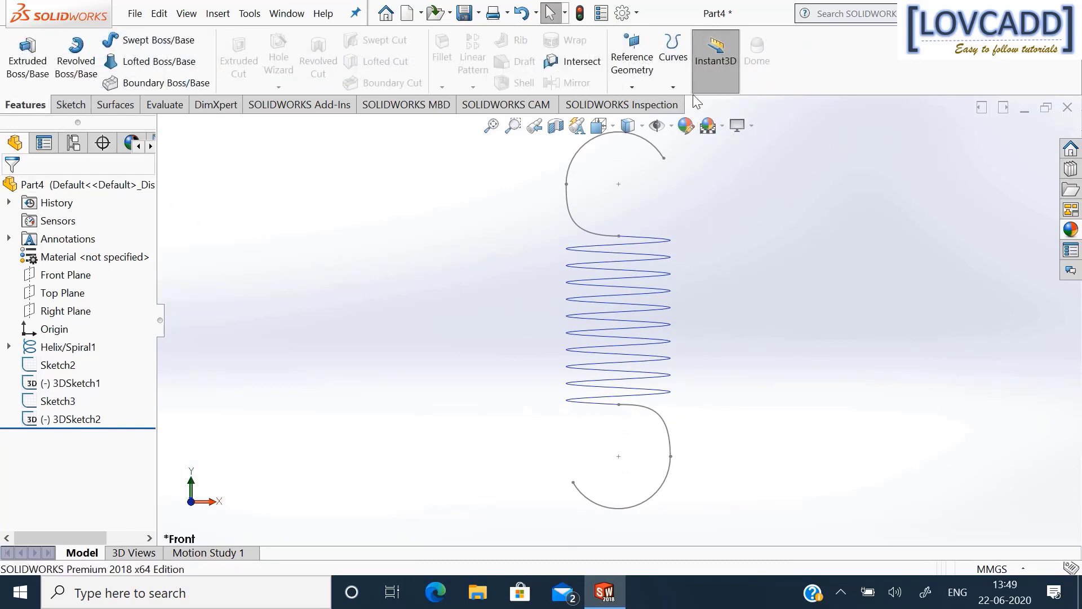
pyautogui.click(675, 87)
pyautogui.click(697, 126)
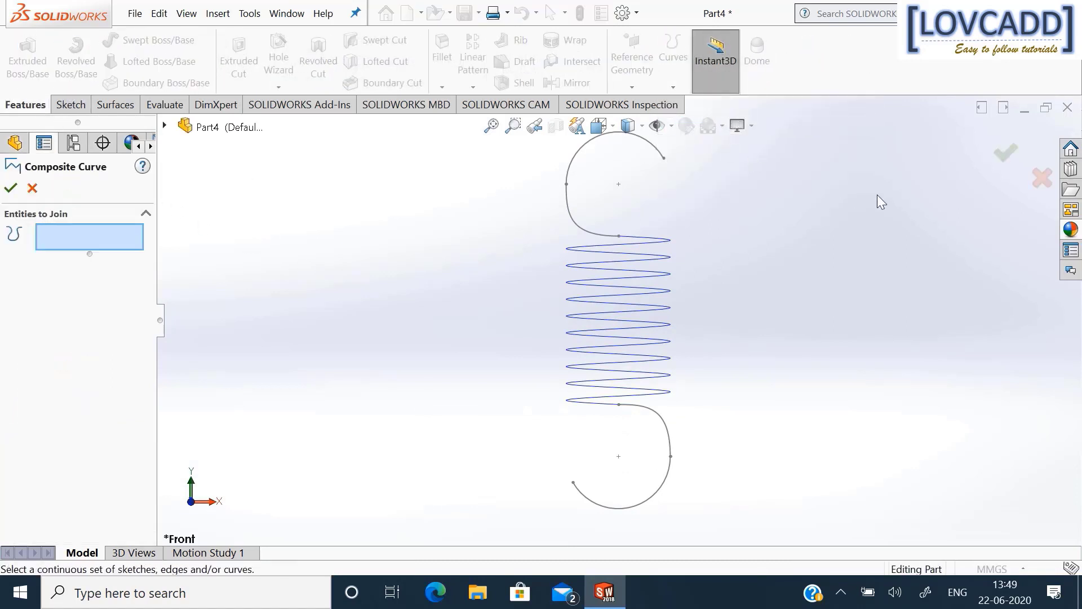
pyautogui.click(655, 147)
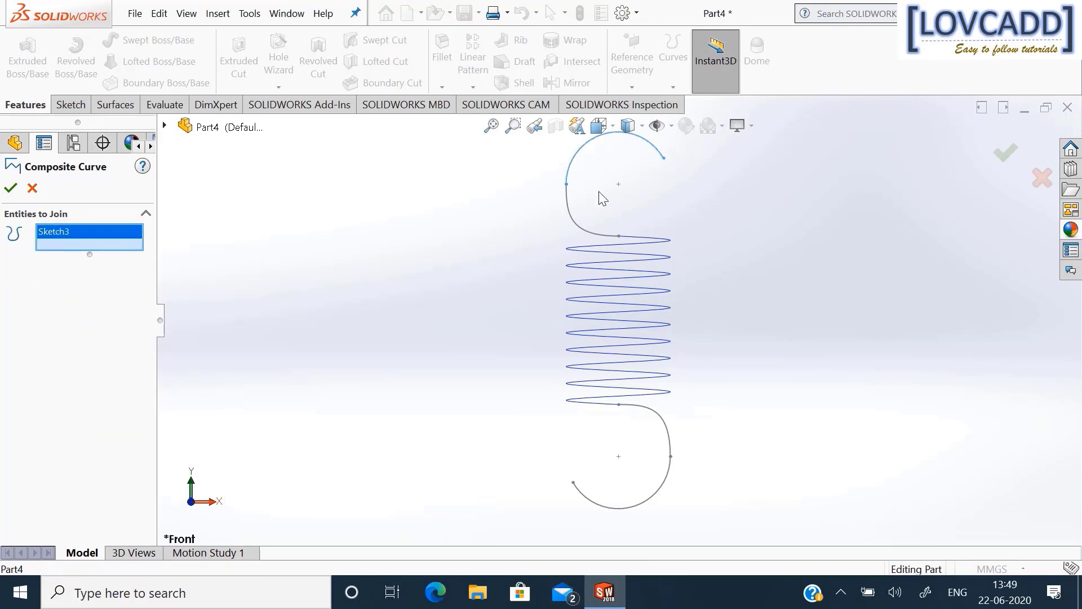
pyautogui.click(572, 221)
pyautogui.click(623, 268)
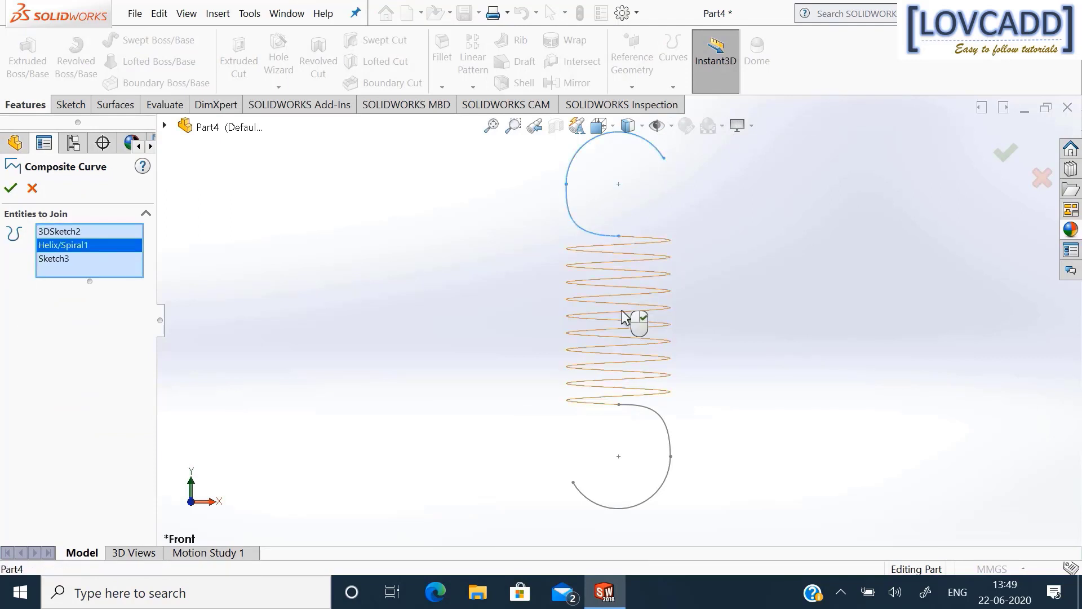
pyautogui.click(667, 422)
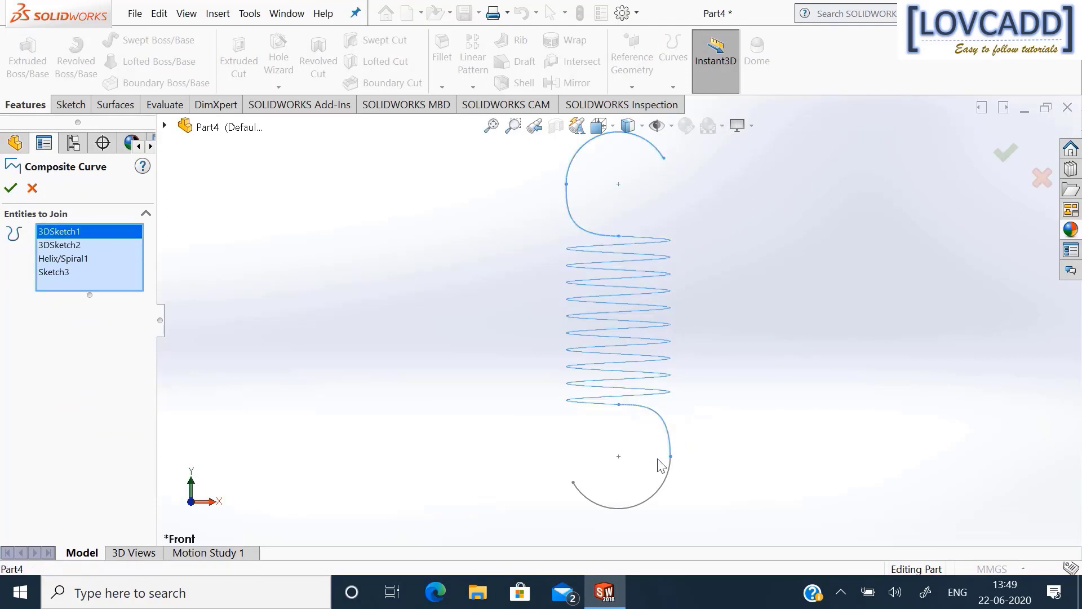
pyautogui.click(666, 490)
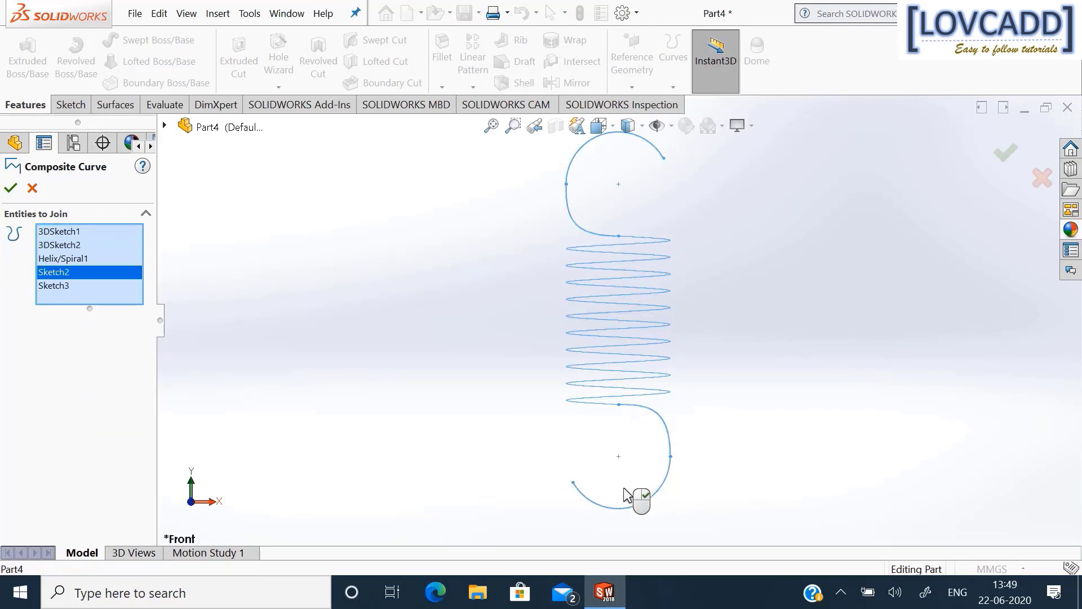
pyautogui.click(11, 189)
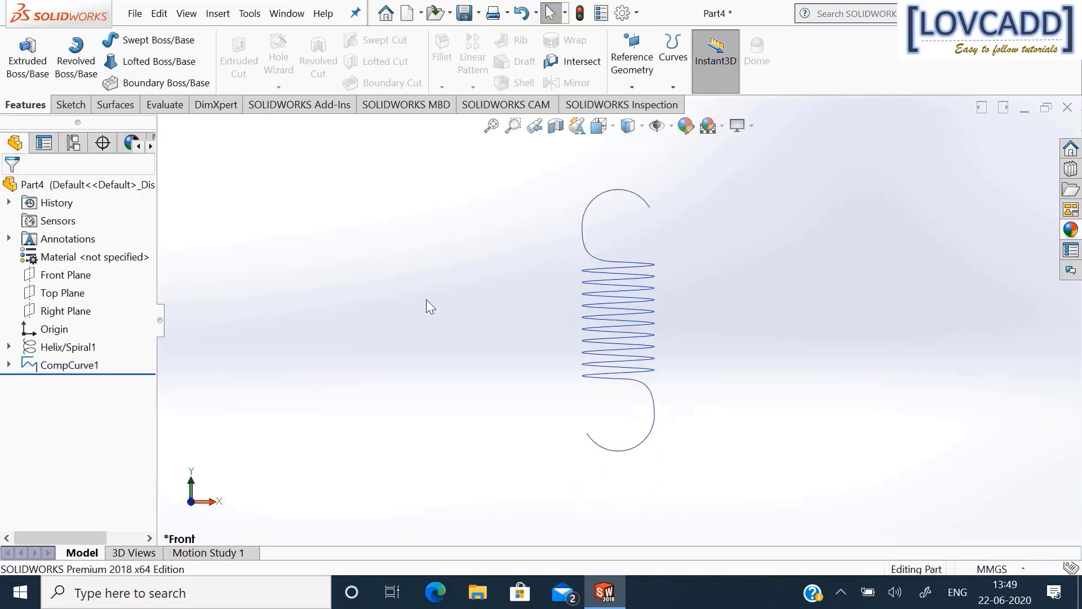
# Create a reference plane through the free end of the upper hook, perpendicular to the composite curve.
pyautogui.moveTo(458, 285); pyautogui.dragTo(433, 289, button='middle')
pyautogui.scroll(-2, 688, 181)
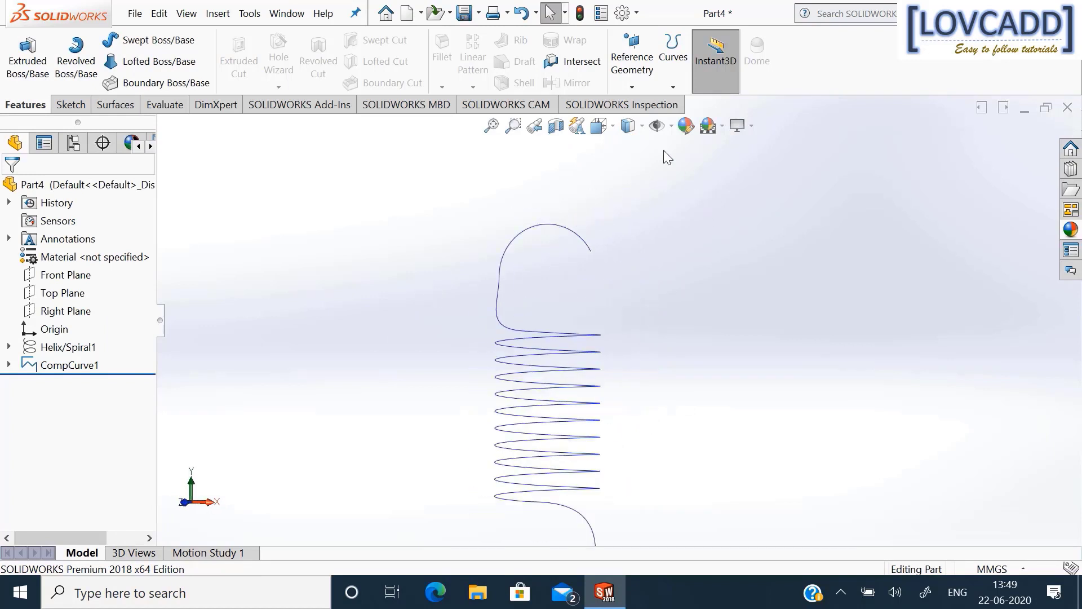
pyautogui.click(632, 87)
pyautogui.click(643, 101)
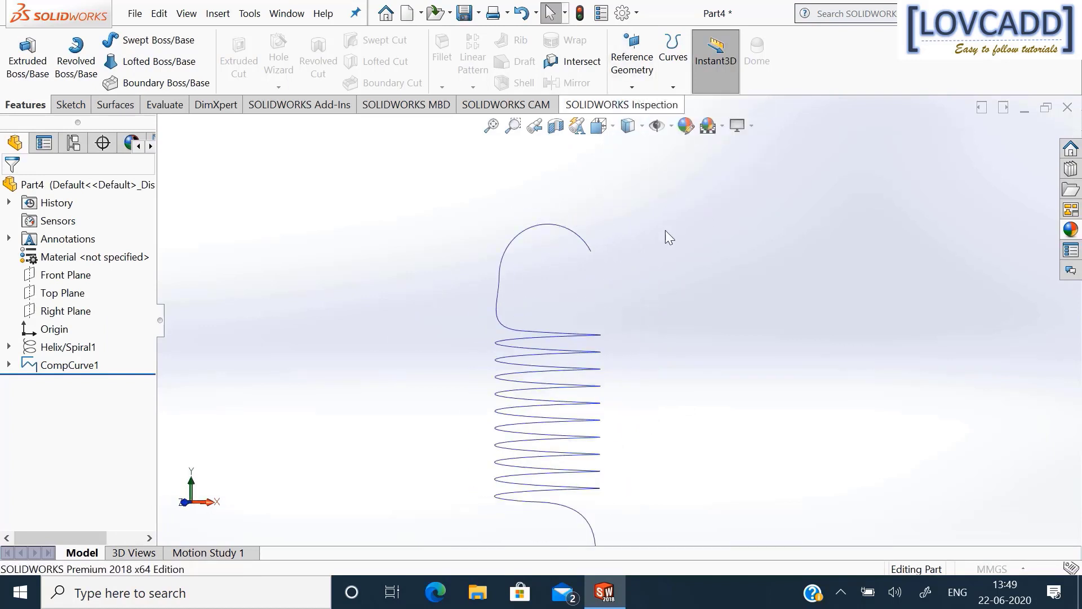
pyautogui.click(580, 241)
pyautogui.scroll(-3, 616, 266)
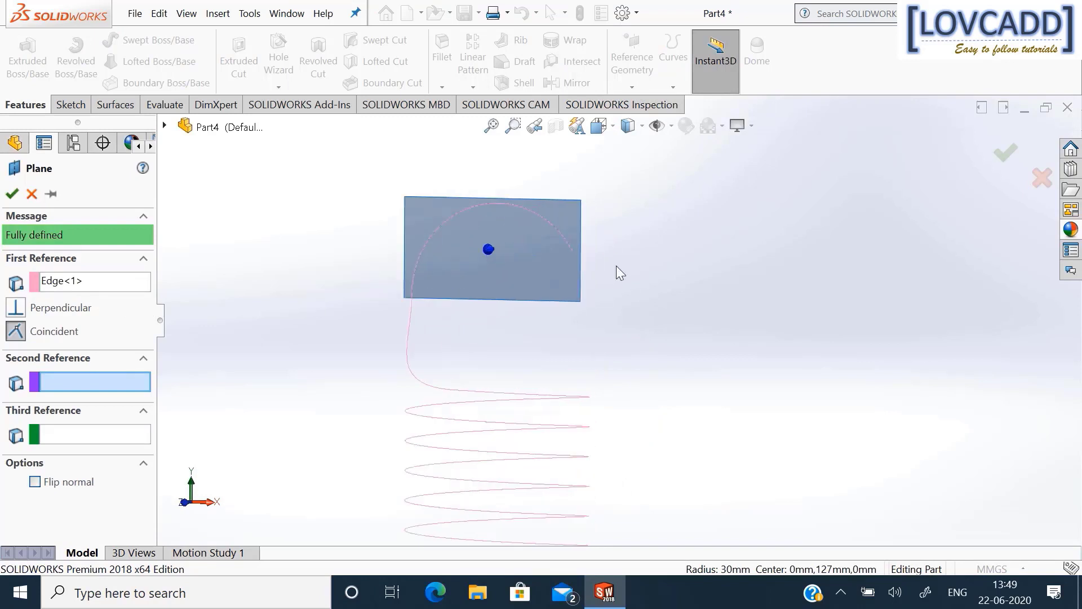
pyautogui.click(565, 251)
pyautogui.rightClick(567, 256)
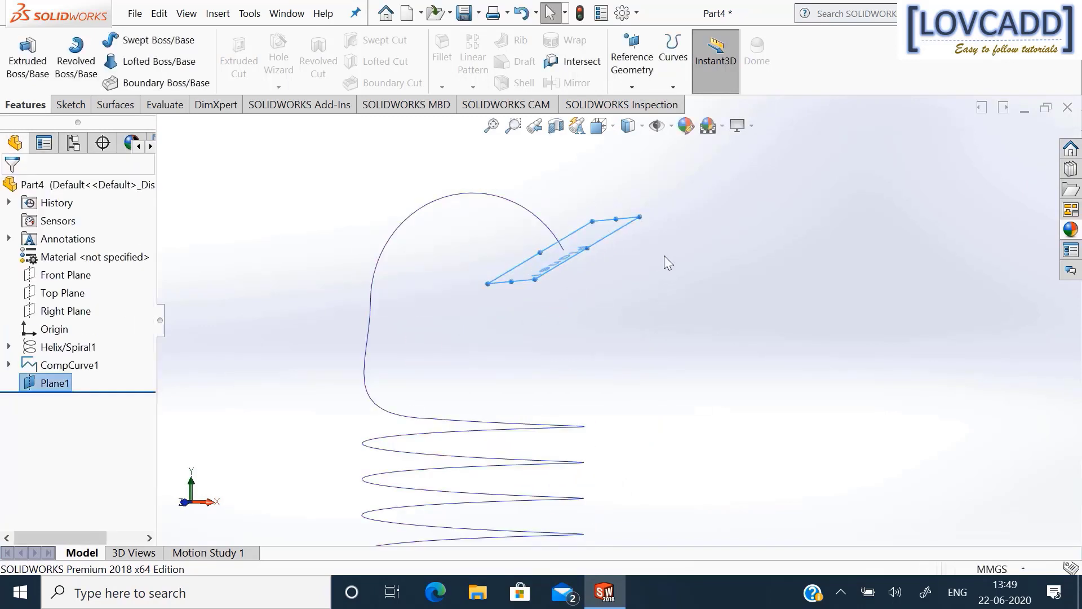
# Start a sketch on the new plane and draw a circle about 12.3 mm in diameter beside the curve's end.
pyautogui.moveTo(664, 285); pyautogui.dragTo(701, 294, button='middle')
pyautogui.rightClick(452, 196)
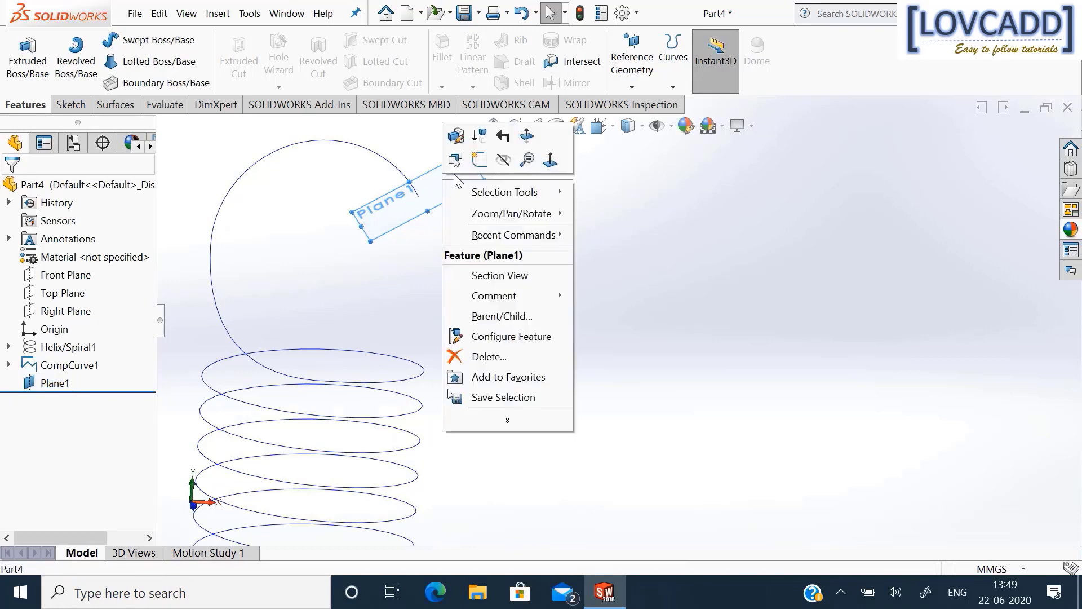
pyautogui.click(455, 162)
pyautogui.click(768, 56)
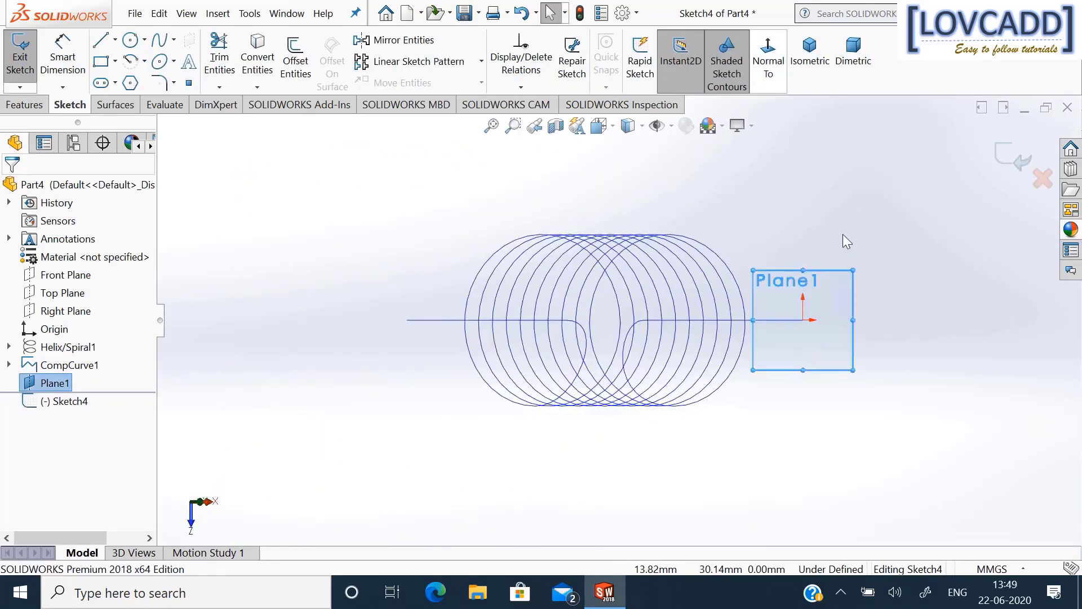
pyautogui.scroll(-2, 823, 346)
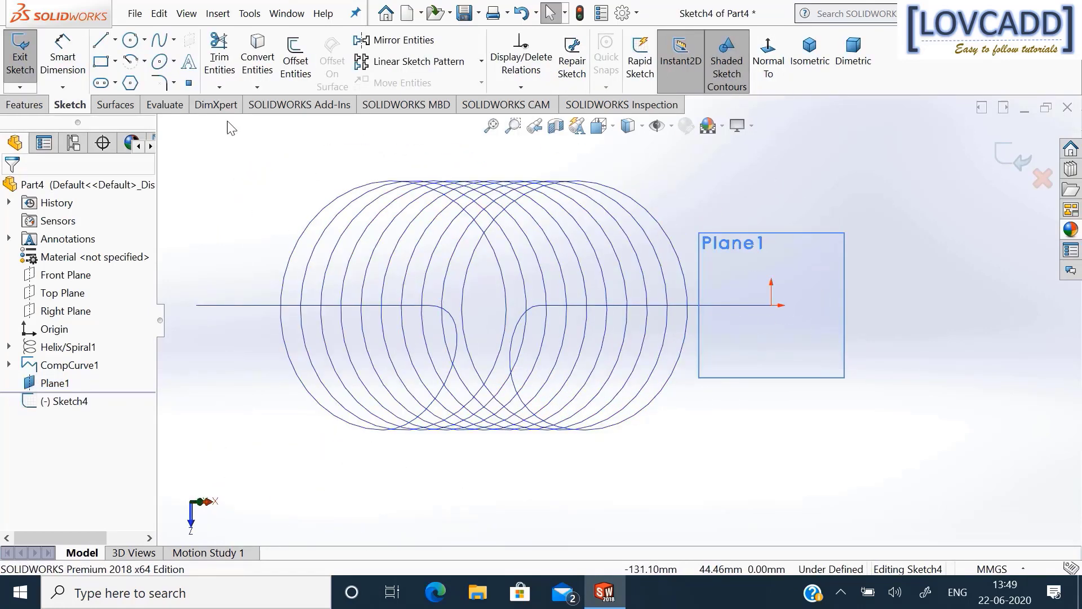
pyautogui.click(135, 44)
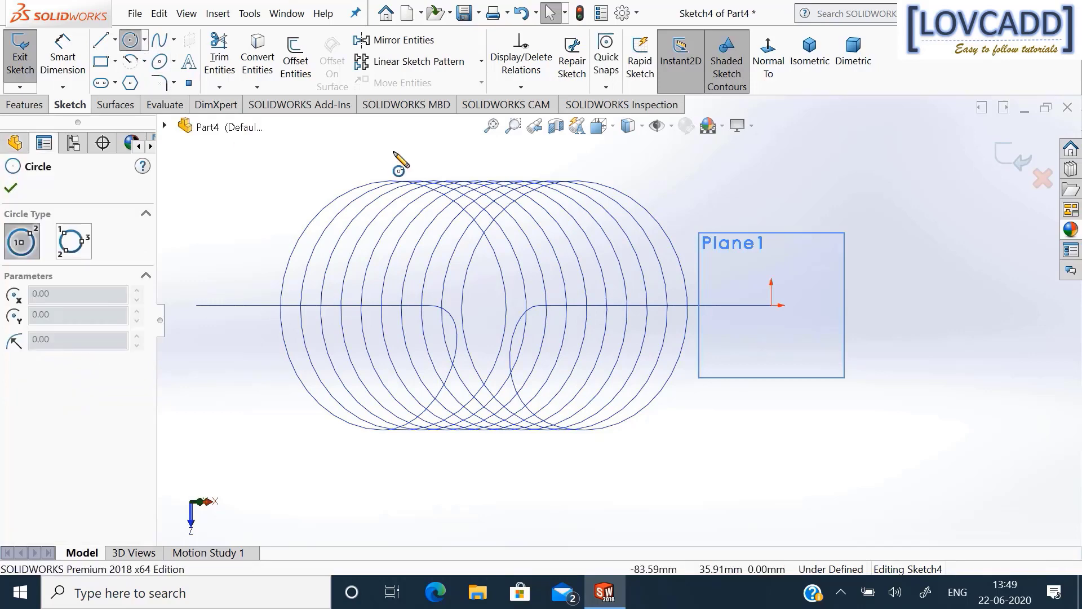
pyautogui.click(810, 259)
pyautogui.click(828, 278)
# Dimension the circle's diameter as 9 mm.
pyautogui.click(63, 56)
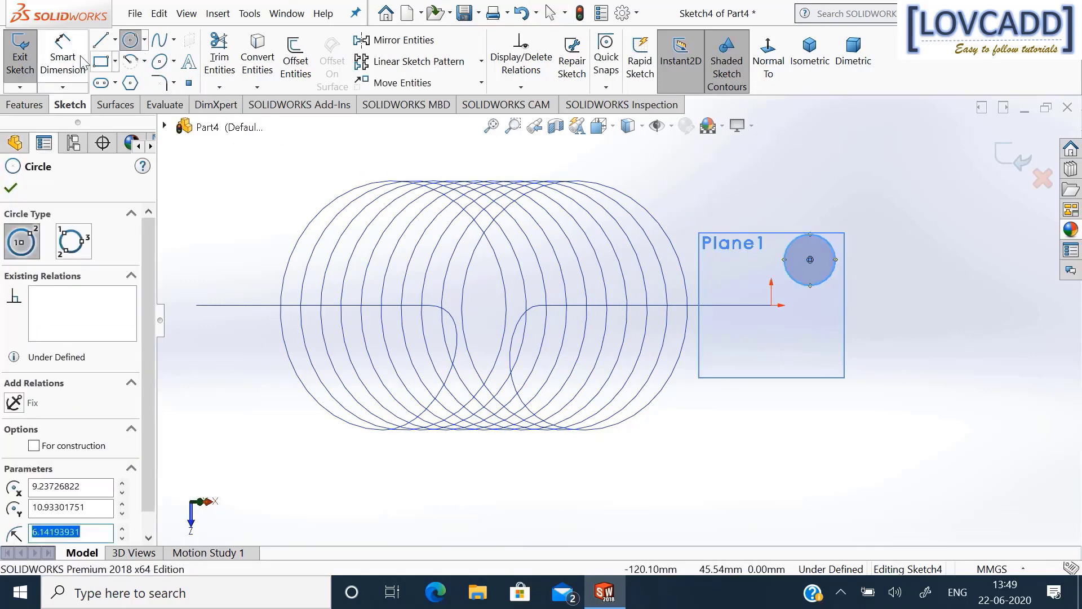
pyautogui.click(837, 255)
pyautogui.click(858, 200)
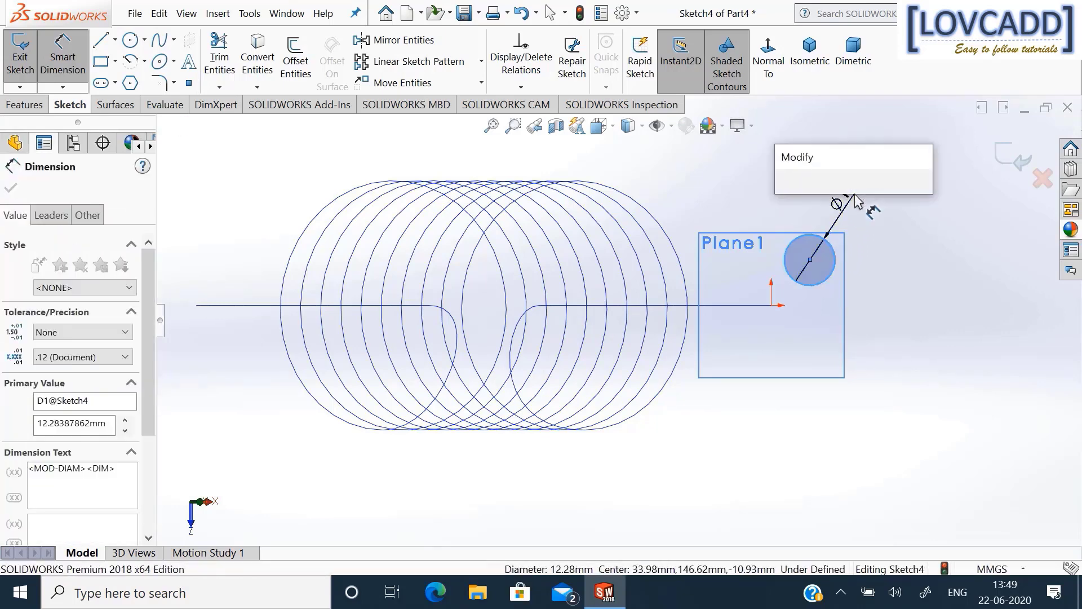
pyautogui.write('9')
pyautogui.press('Return')
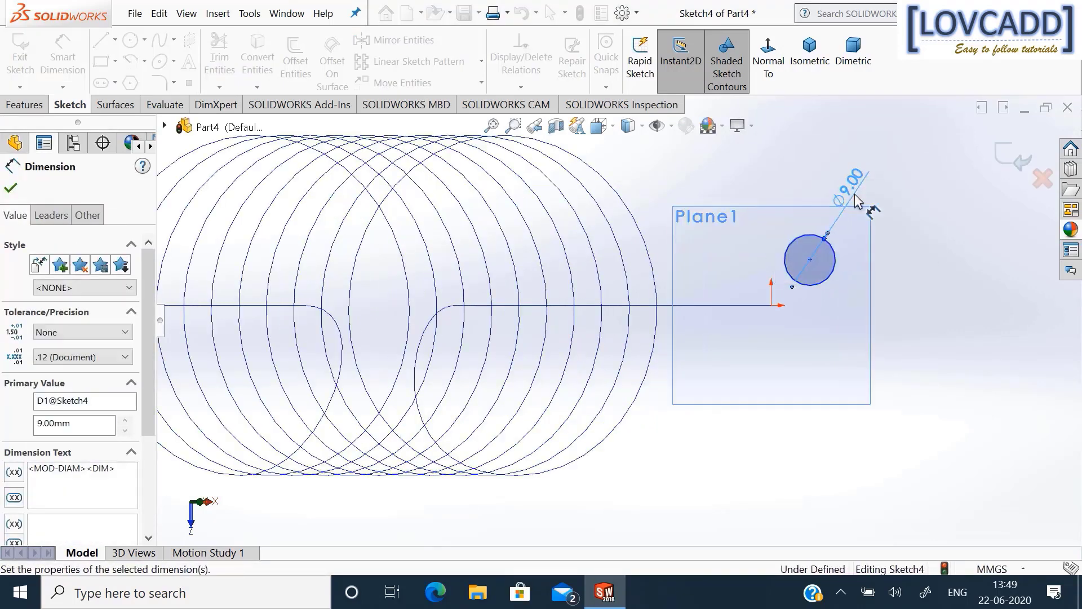
pyautogui.click(11, 189)
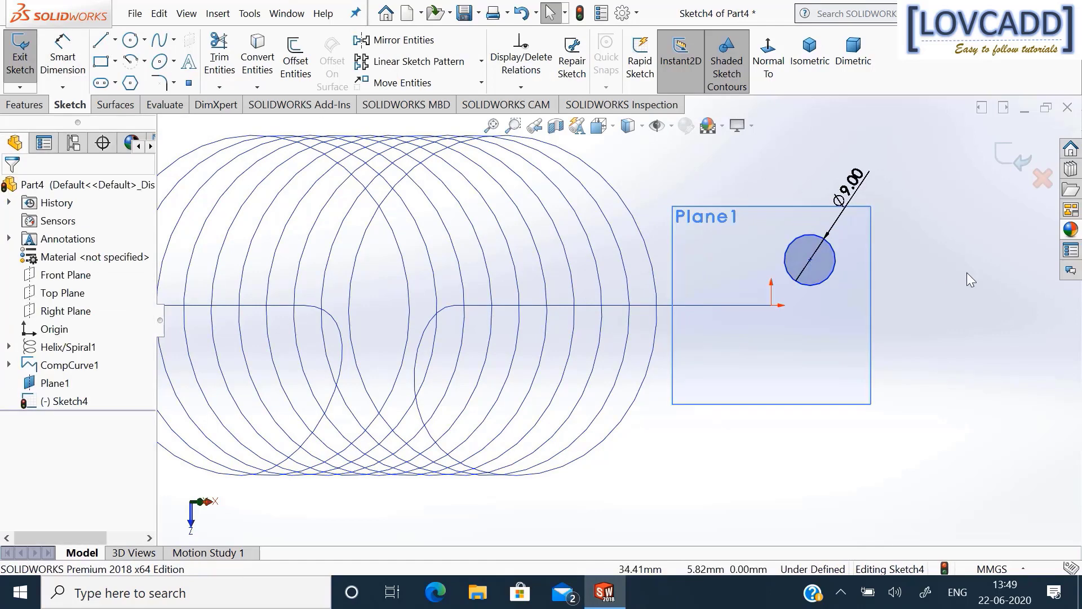
# Add a pierce relation between the 9 mm circle's centre and the composite curve.
pyautogui.click(810, 260)
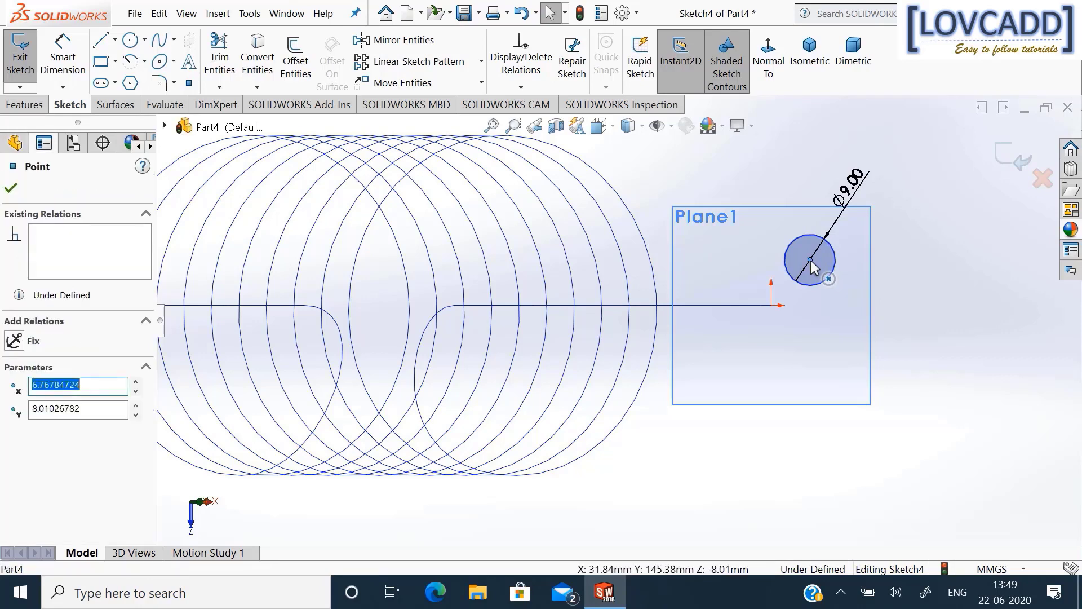
pyautogui.keyDown('ctrl'); pyautogui.click(745, 311); pyautogui.keyUp('ctrl')
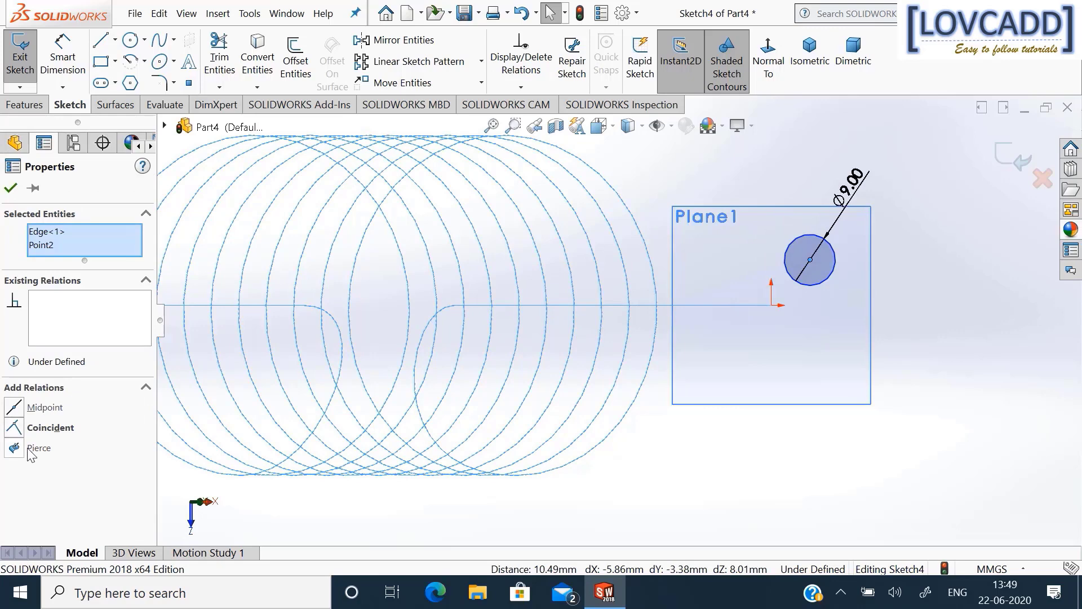
pyautogui.click(31, 448)
pyautogui.click(11, 189)
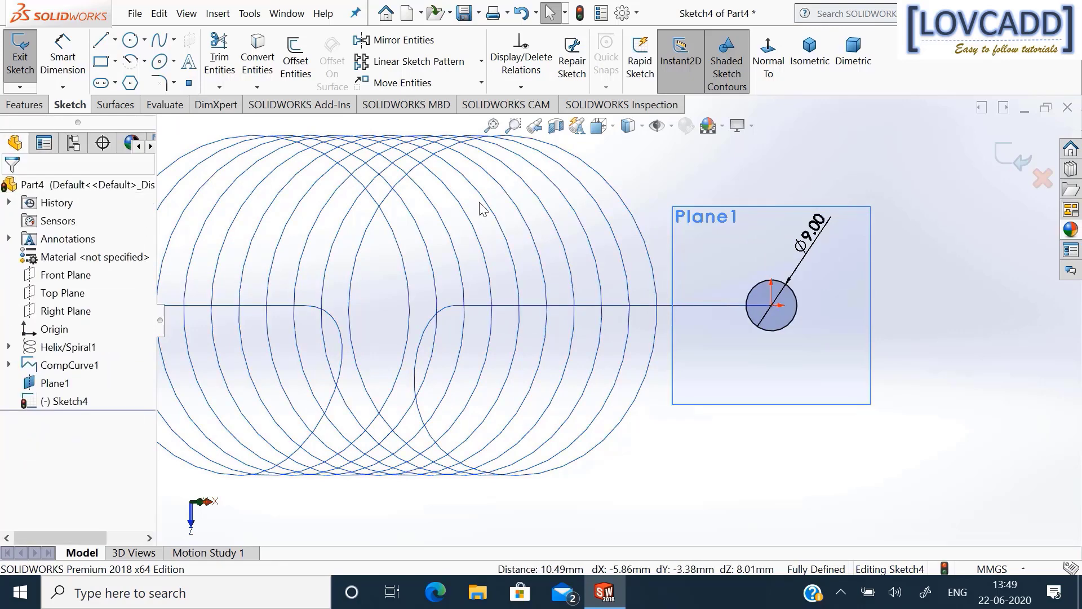
# Sweep the circular profile along the composite curve to form the solid spring.
pyautogui.moveTo(946, 286); pyautogui.dragTo(879, 285, button='middle')
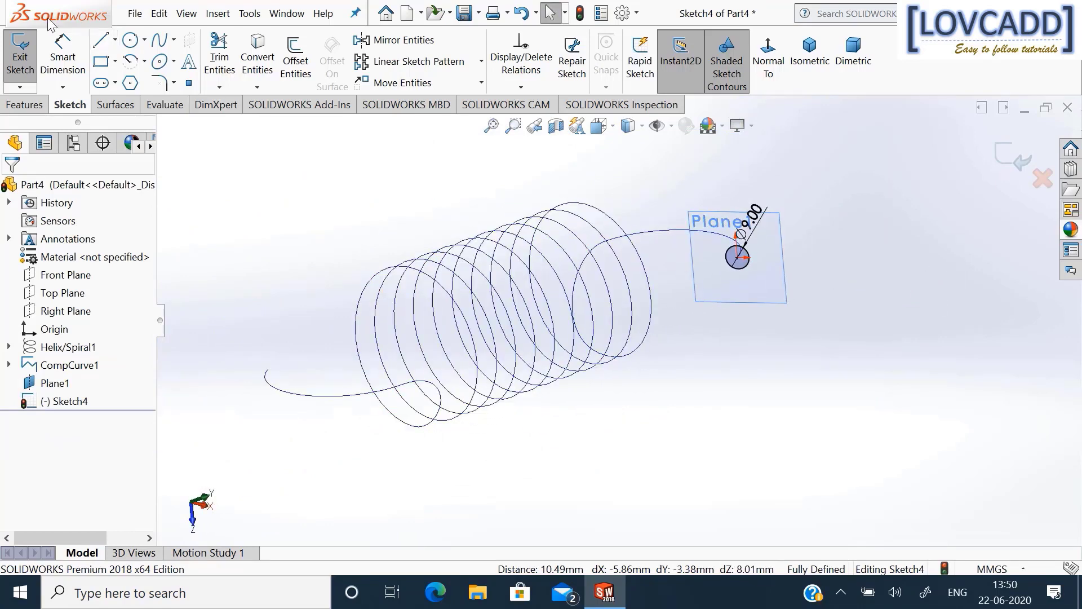
pyautogui.click(13, 105)
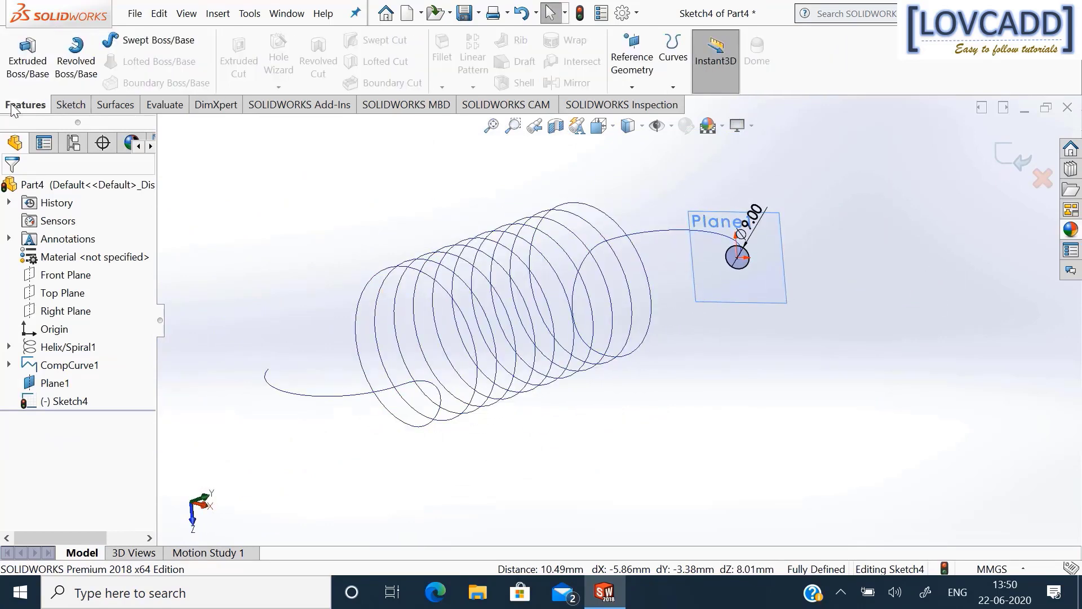
pyautogui.click(111, 40)
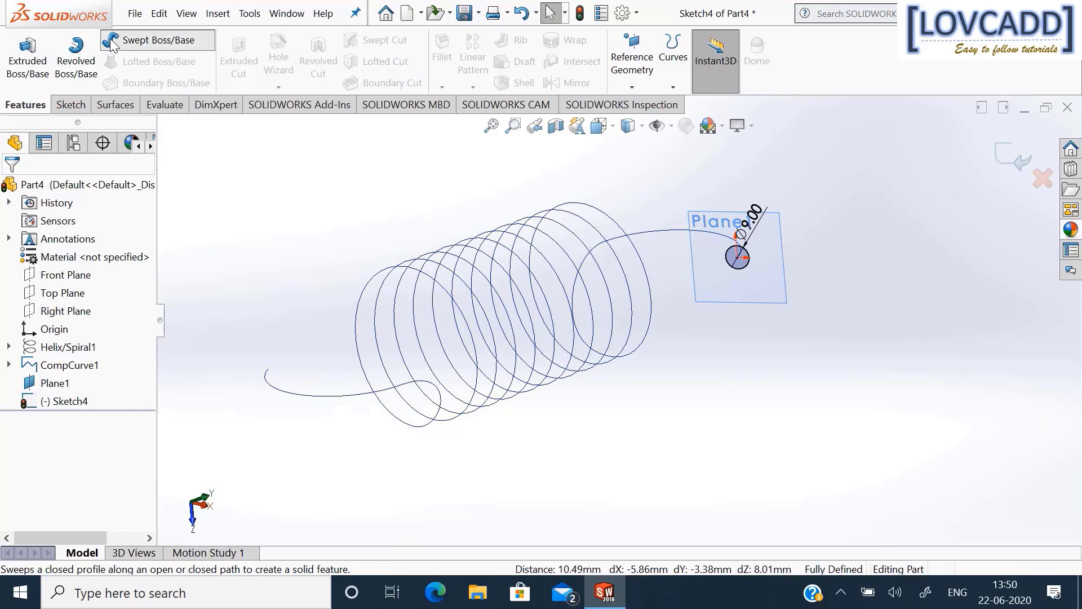
pyautogui.click(746, 269)
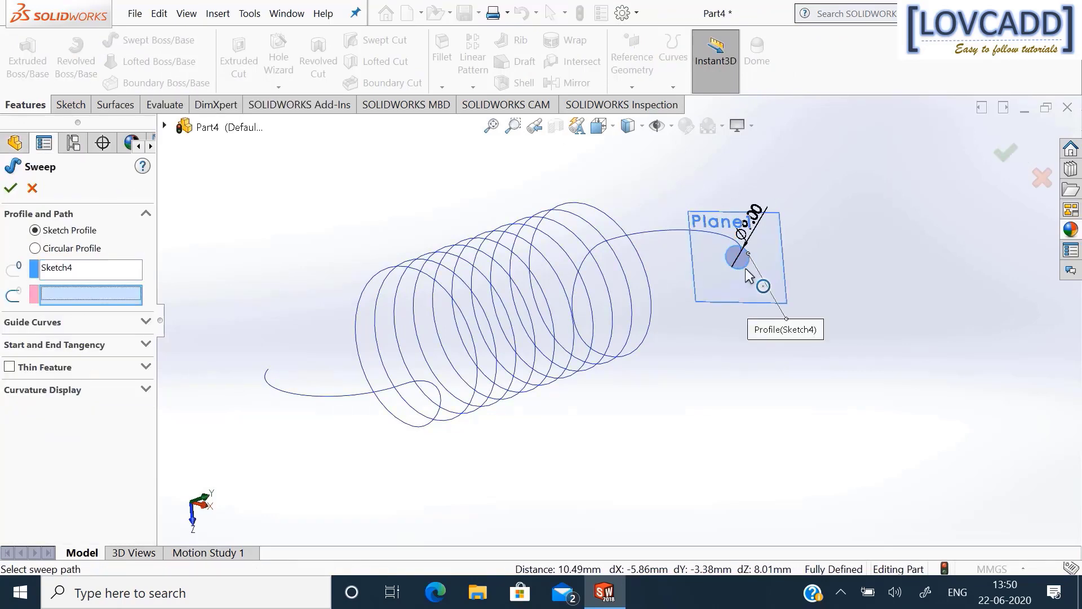
pyautogui.click(639, 233)
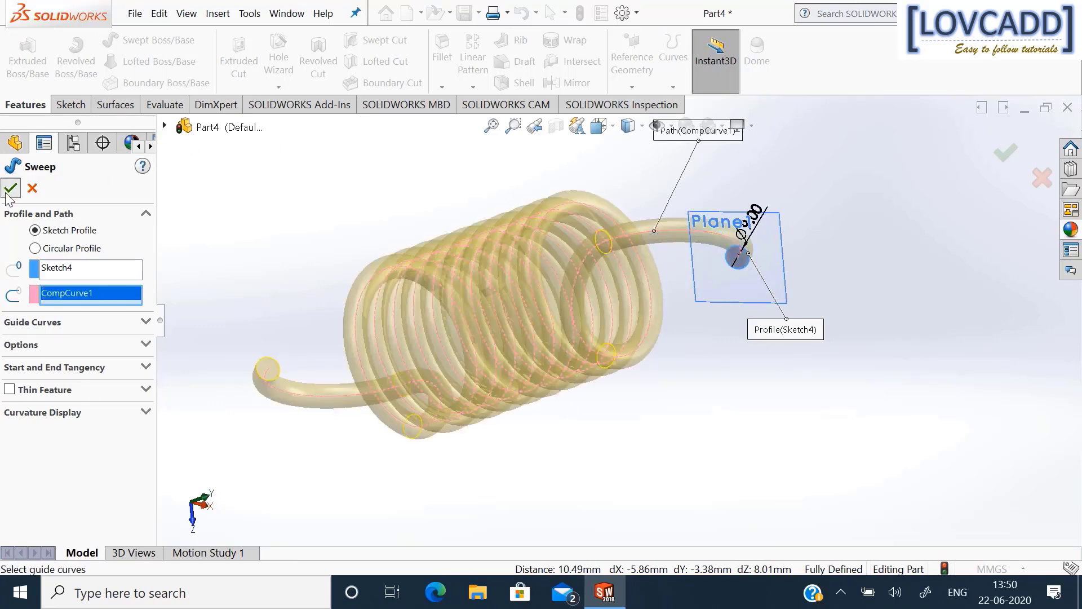
pyautogui.press('Return')
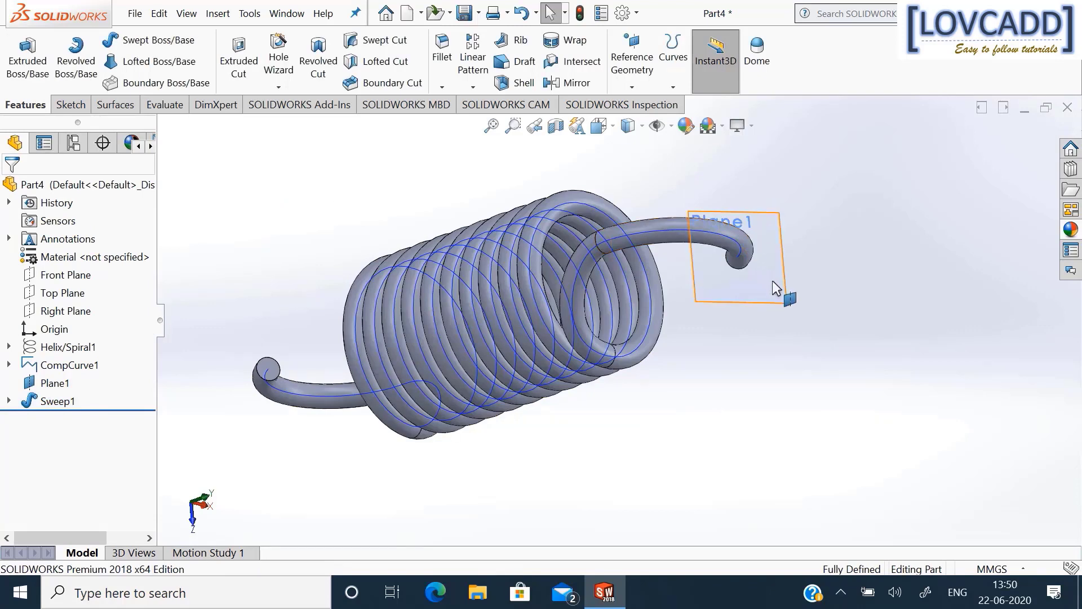
# Hide the reference plane at the hook's end and the composite curve.
pyautogui.rightClick(773, 280)
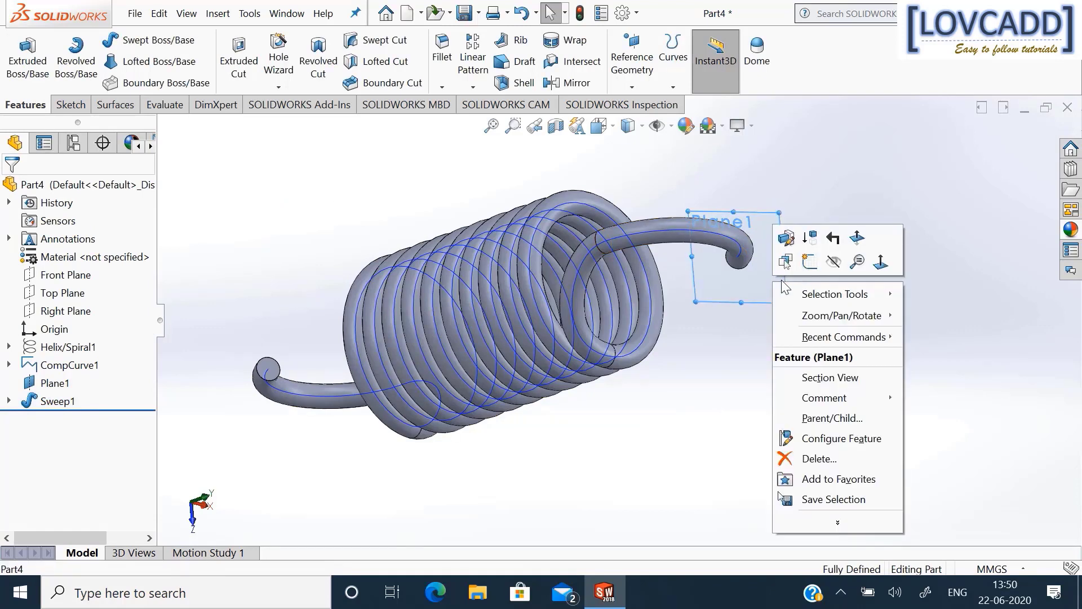
pyautogui.click(826, 264)
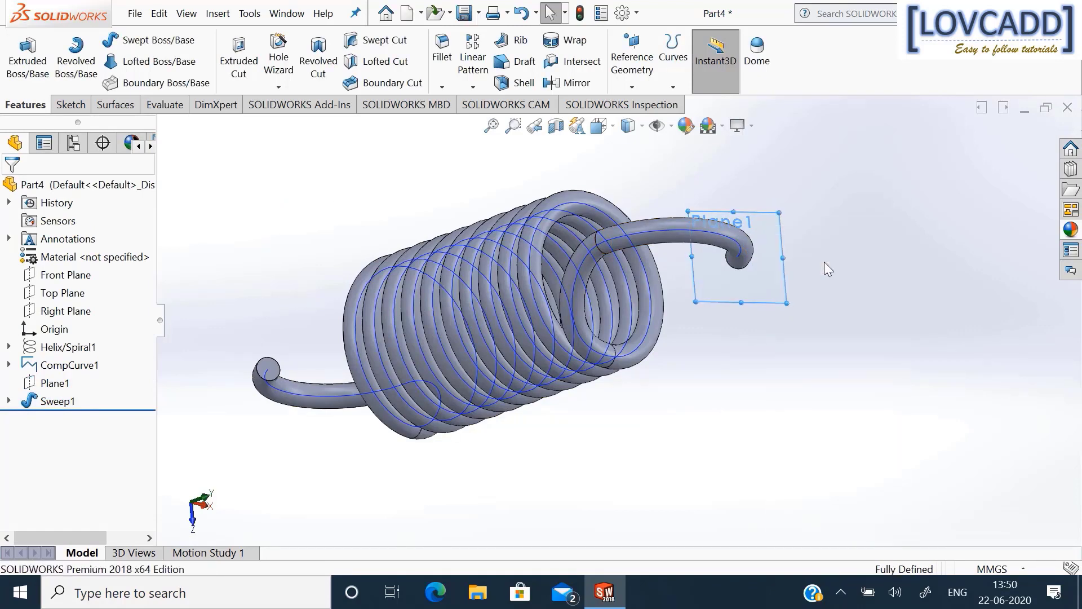
pyautogui.rightClick(731, 238)
pyautogui.click(765, 224)
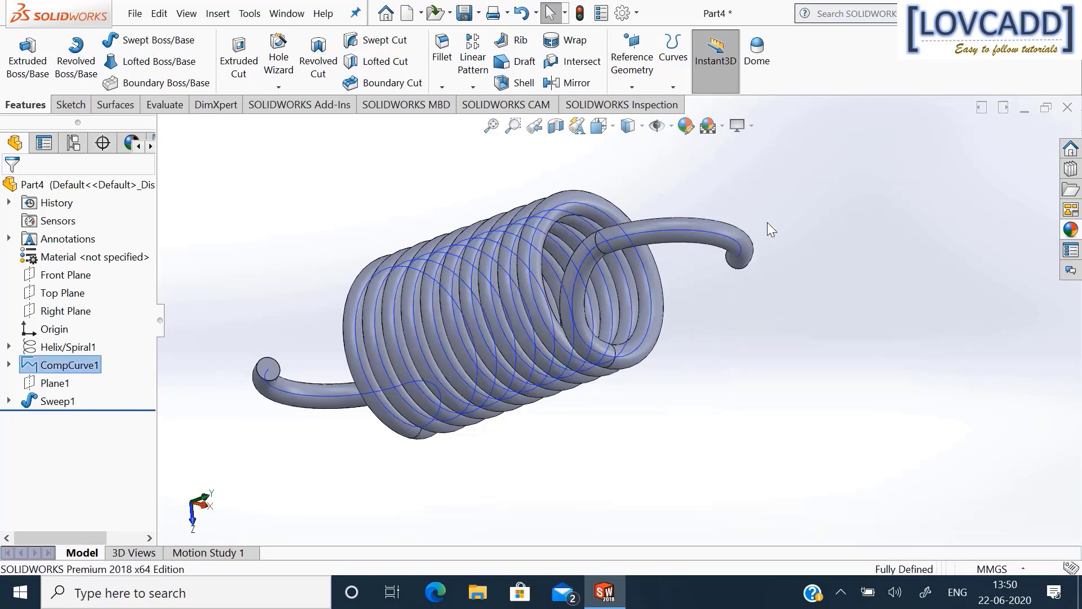
pyautogui.click(830, 218)
# Set the spring to an isometric view and save the part as spring in the ramsbottom safety valve folder.
pyautogui.moveTo(855, 241); pyautogui.dragTo(783, 188, button='middle')
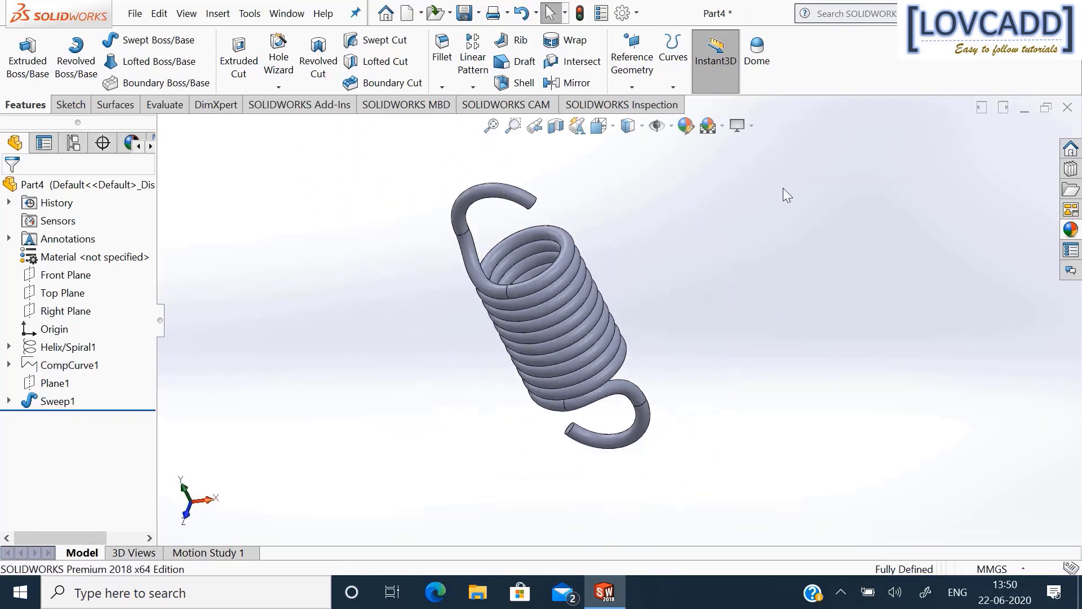
pyautogui.click(186, 519)
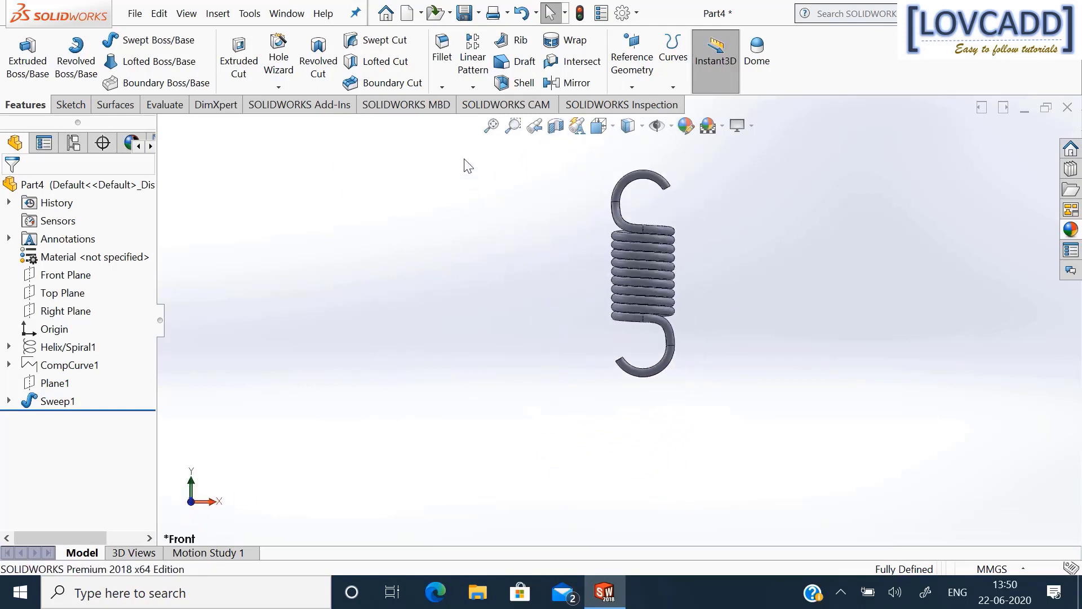
pyautogui.click(492, 125)
pyautogui.click(70, 105)
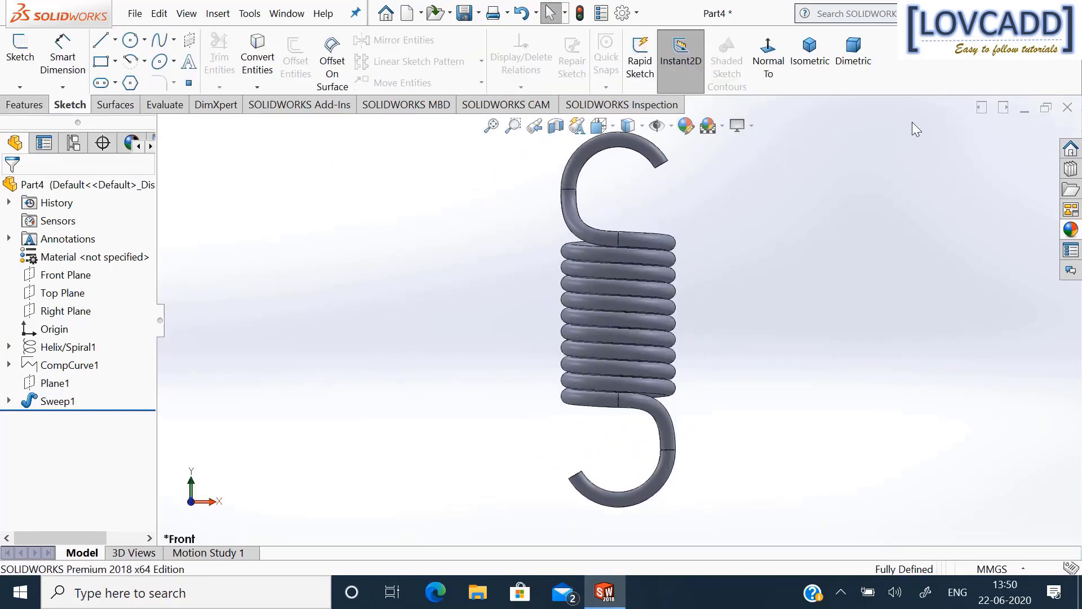
pyautogui.click(818, 69)
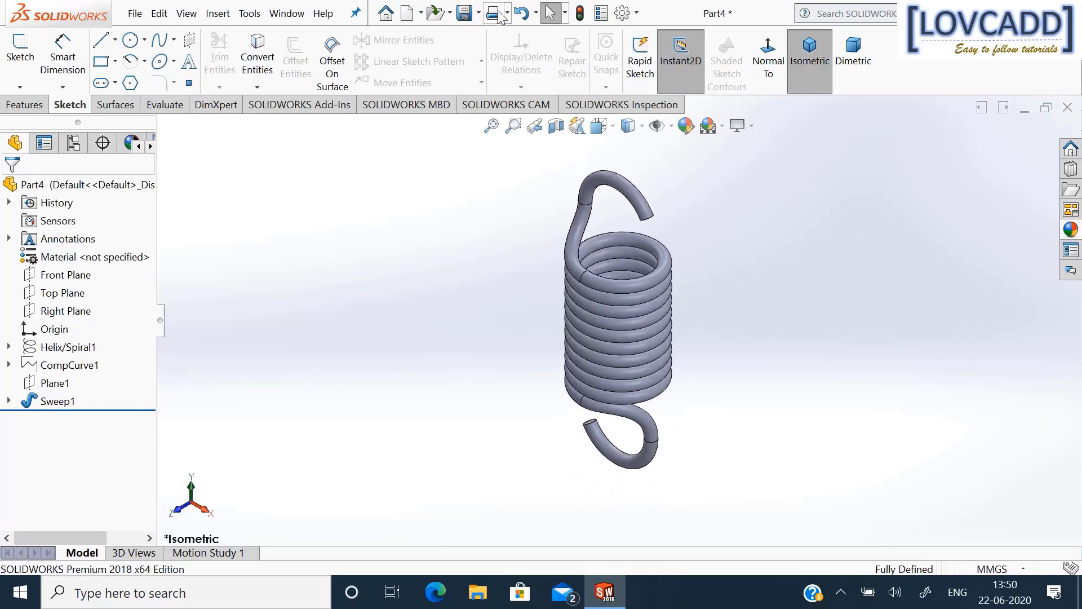
pyautogui.click(478, 13)
pyautogui.click(496, 53)
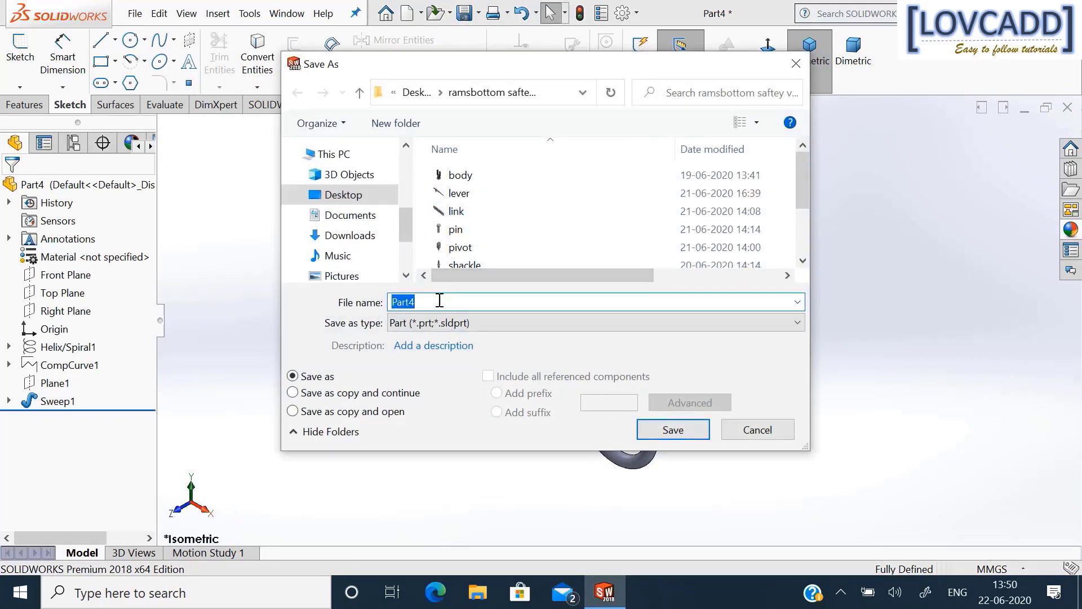
pyautogui.write('spring')
pyautogui.click(654, 428)
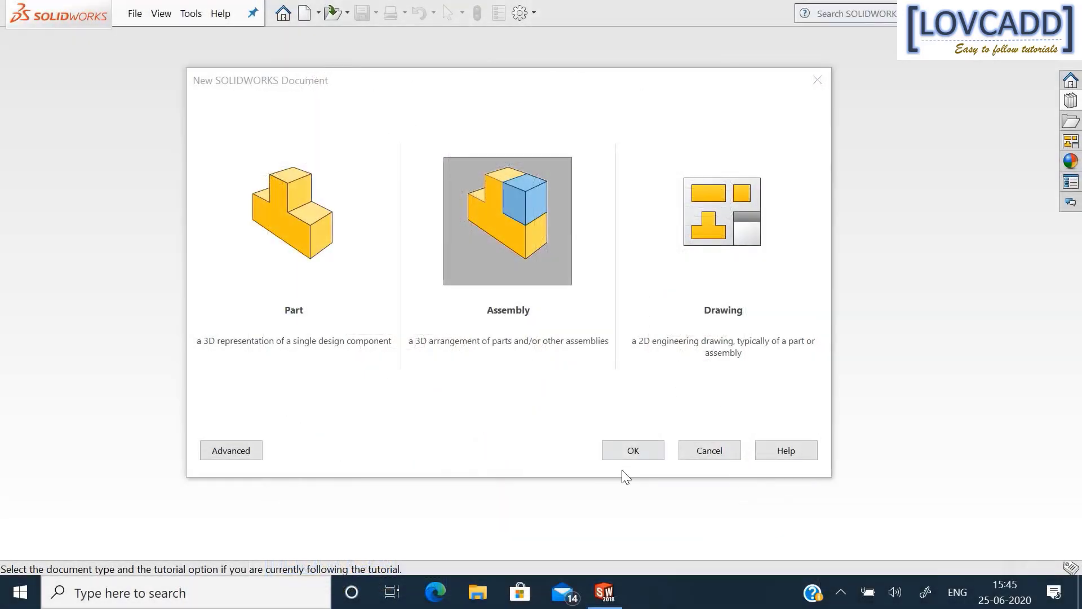
# Create a new assembly and load all part files of the ramsbottom safety valve folder for insertion.
pyautogui.click(627, 453)
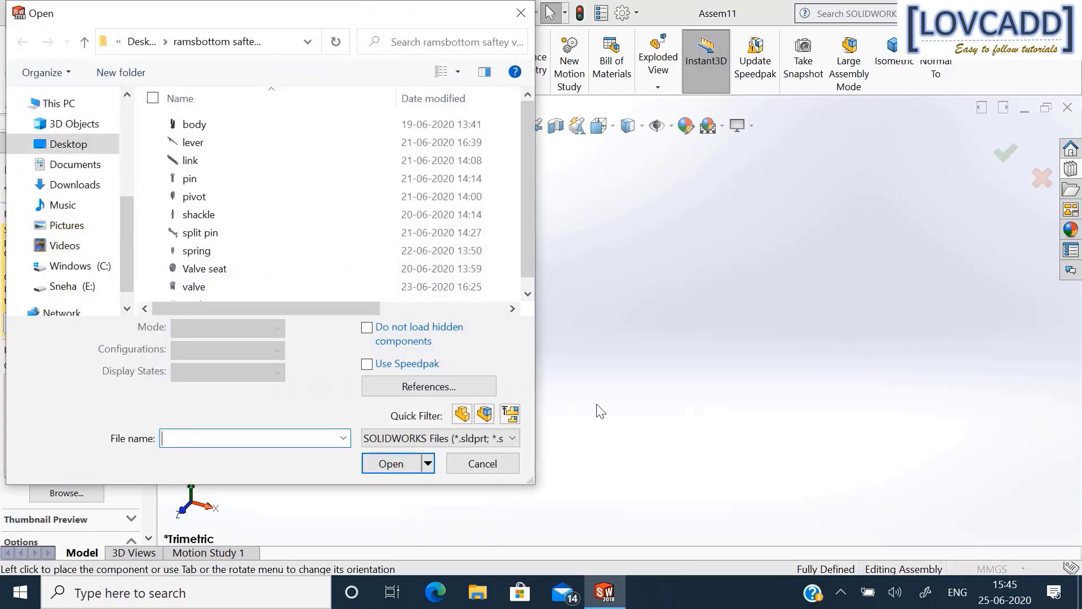
pyautogui.click(286, 178)
pyautogui.hotkey('ctrl', 'a')
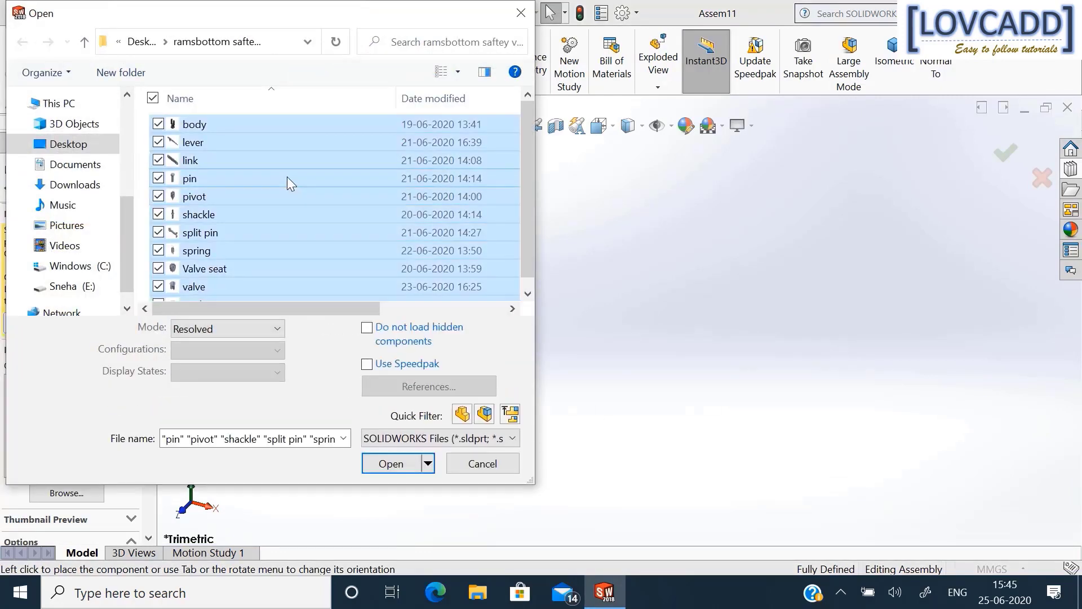
pyautogui.click(383, 463)
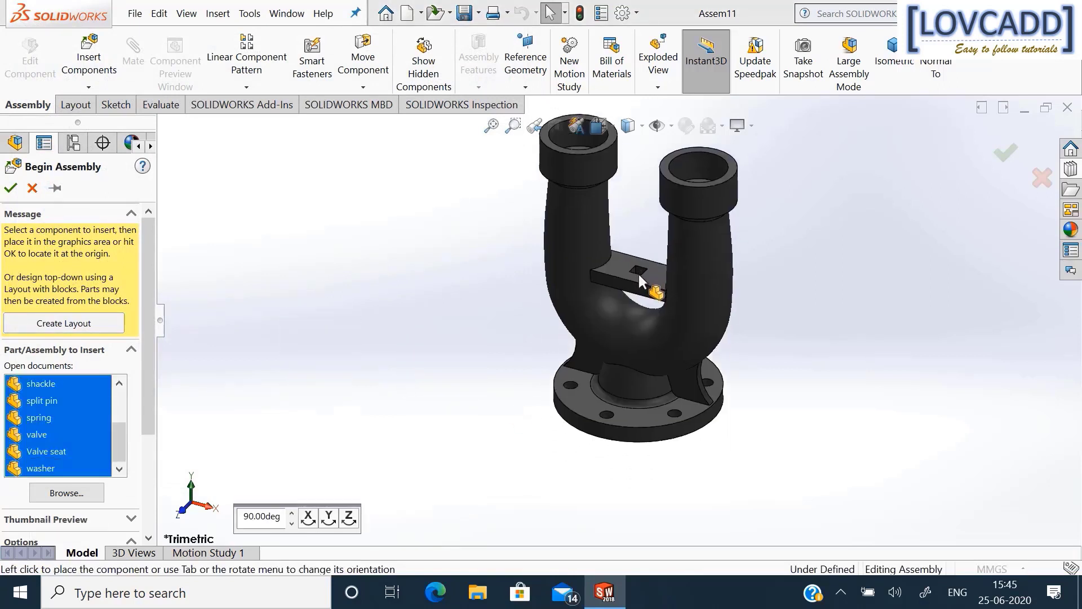
# Place the body first, the lever above it, the link on its right, and the pin and pivot on its left.
pyautogui.click(638, 269)
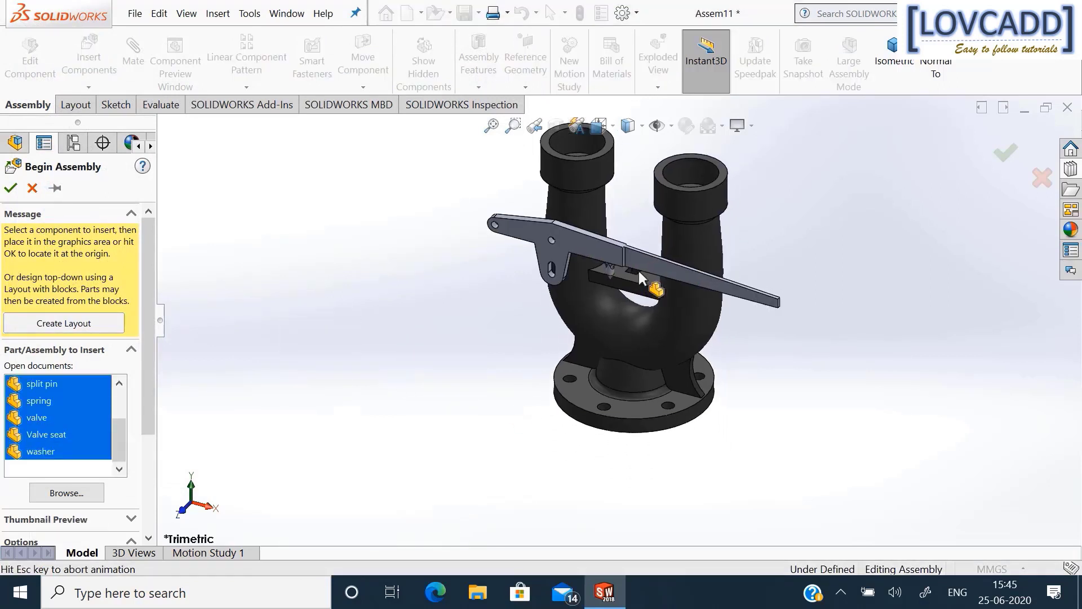
pyautogui.click(637, 169)
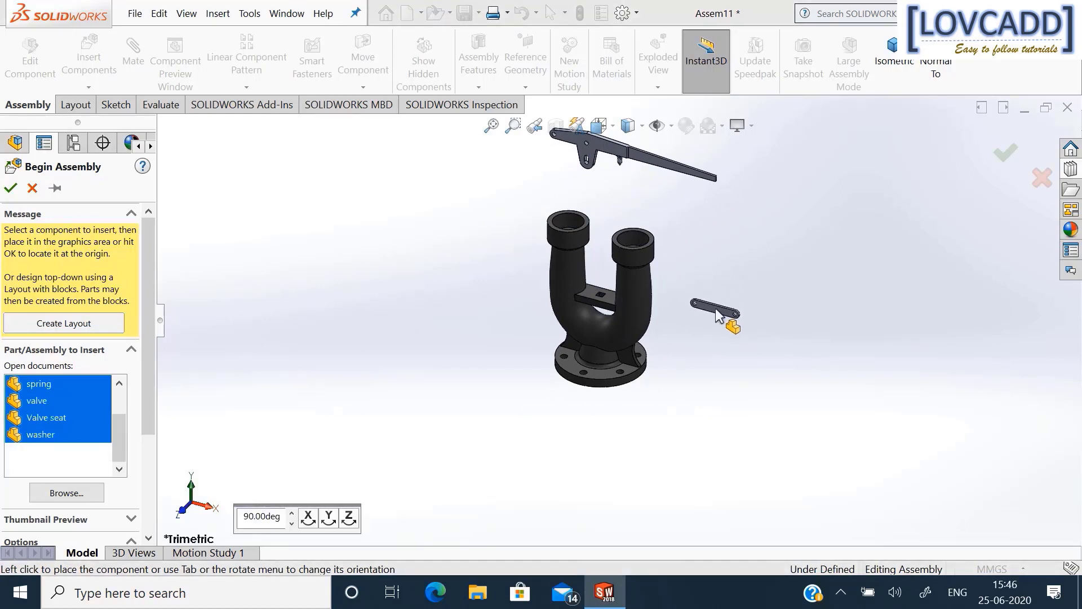
pyautogui.click(730, 328)
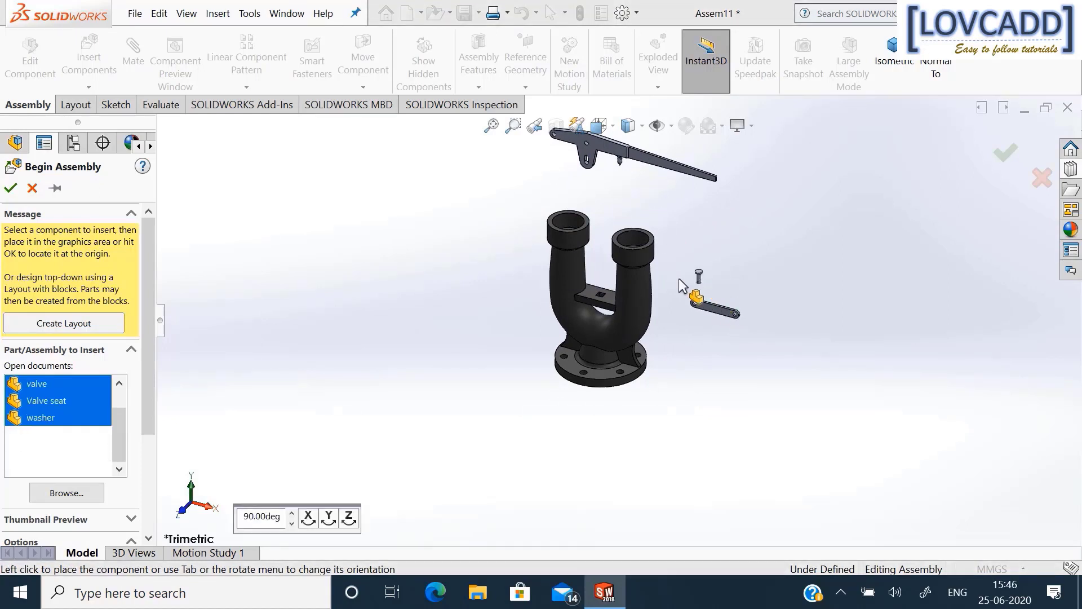
pyautogui.click(519, 239)
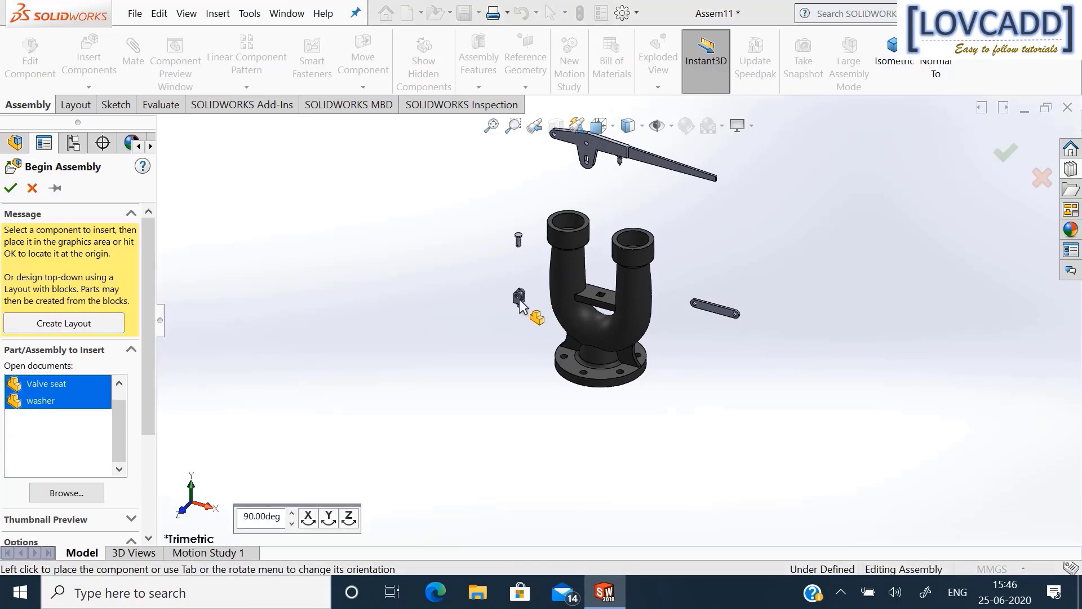
pyautogui.click(510, 194)
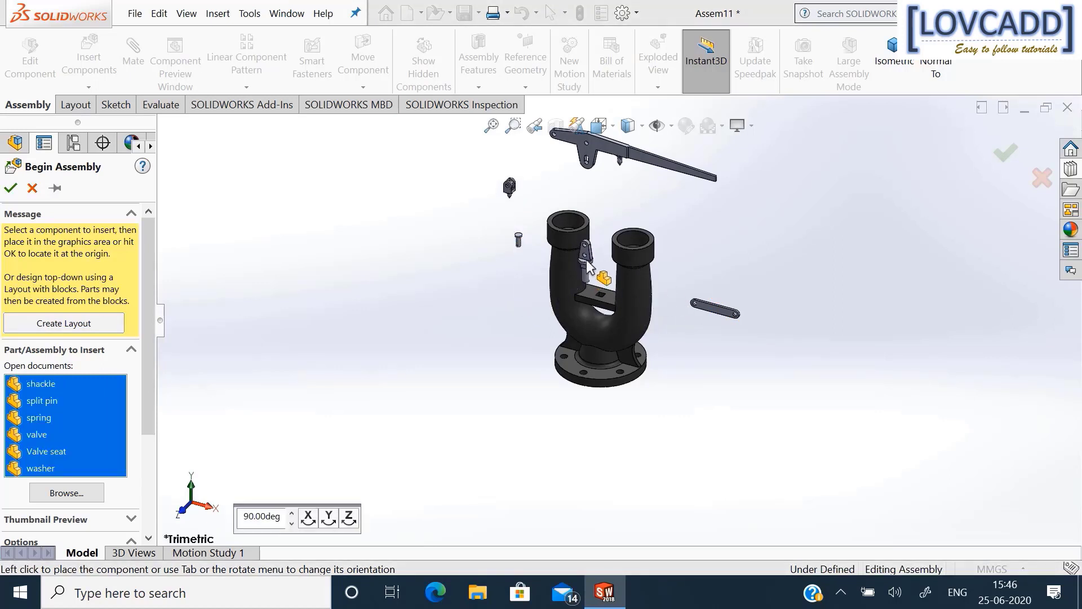
# Place the shackle and washer between the body's pipes, split pin and spring beside them, and valve and valve seat above.
pyautogui.click(601, 260)
pyautogui.click(494, 268)
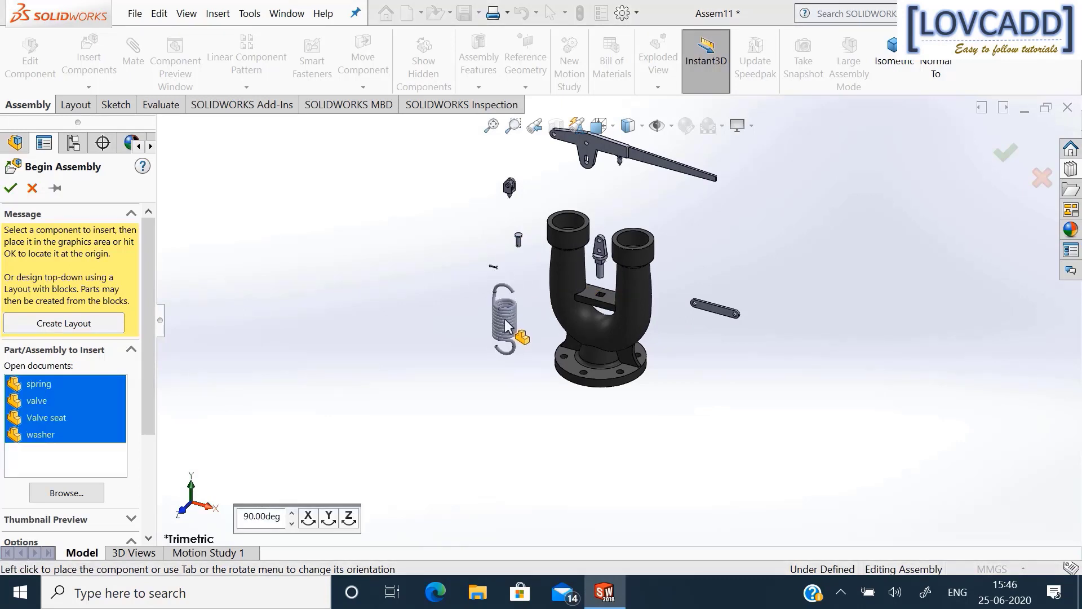
pyautogui.click(463, 251)
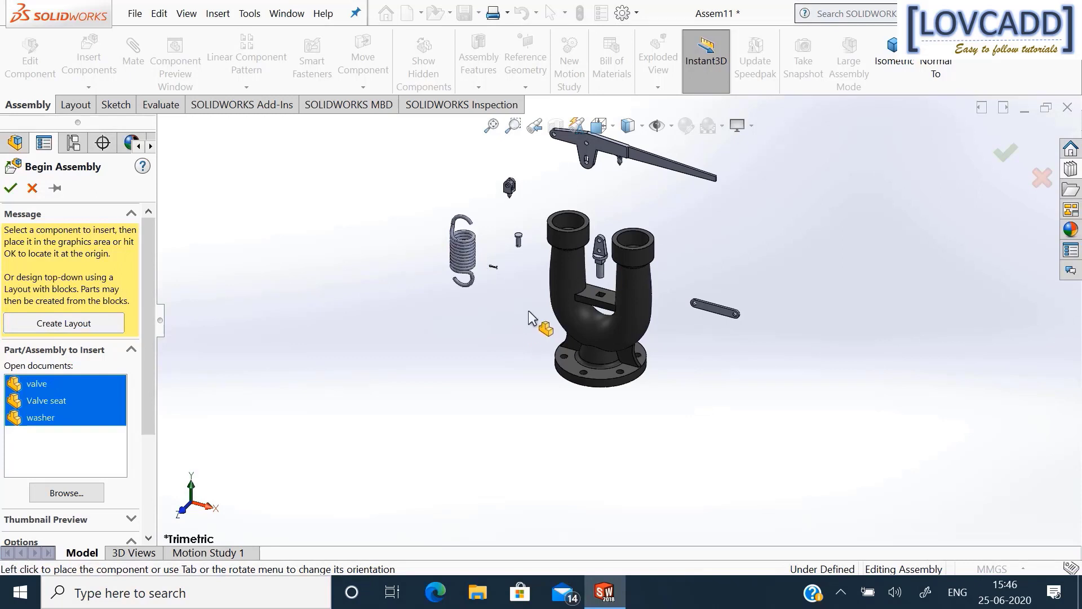
pyautogui.click(560, 186)
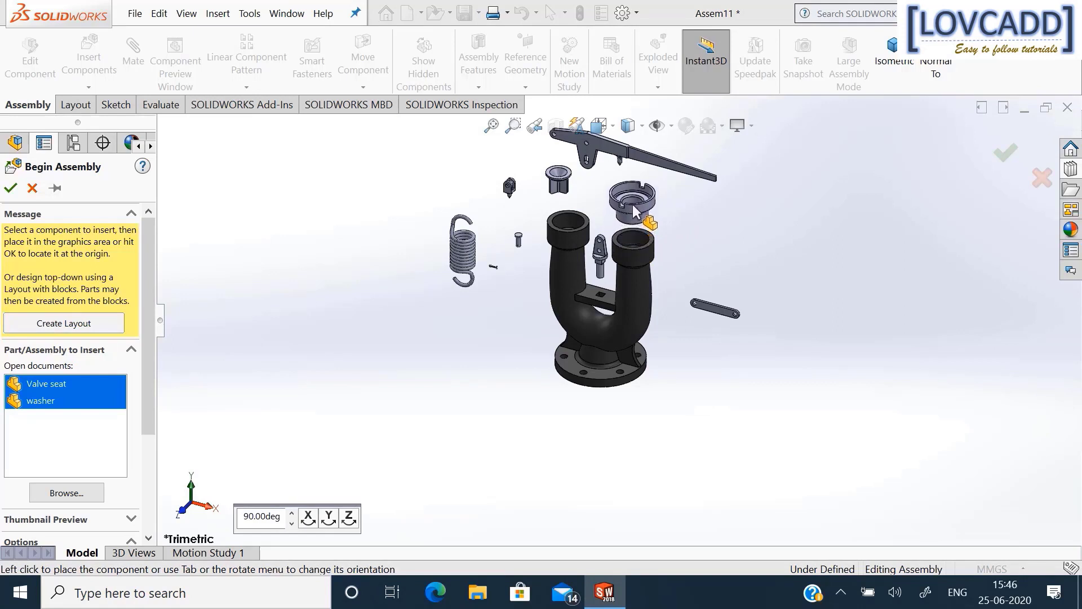
pyautogui.click(633, 204)
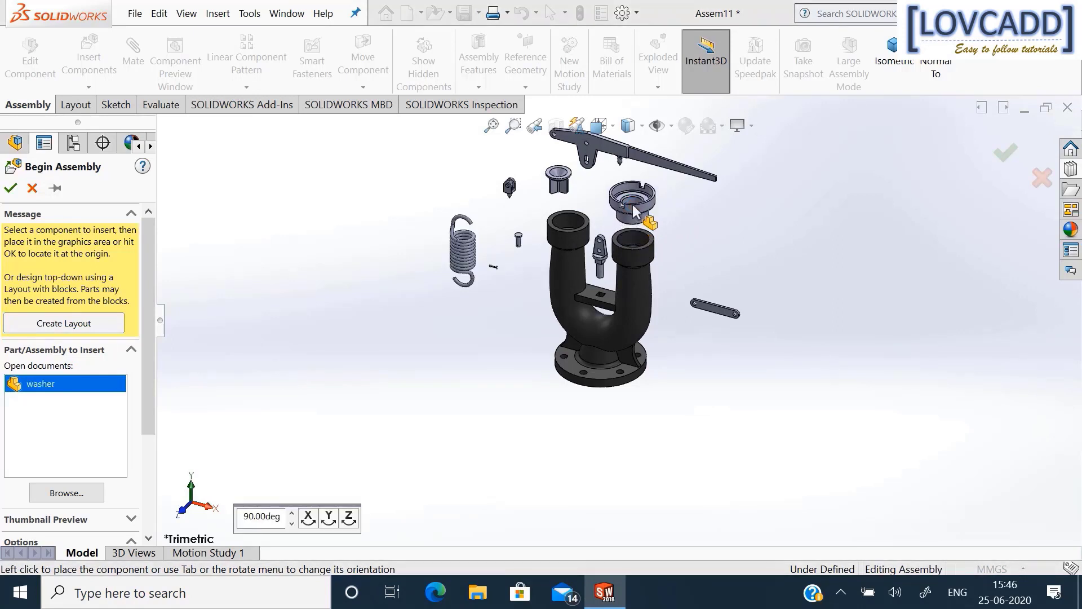
pyautogui.click(599, 296)
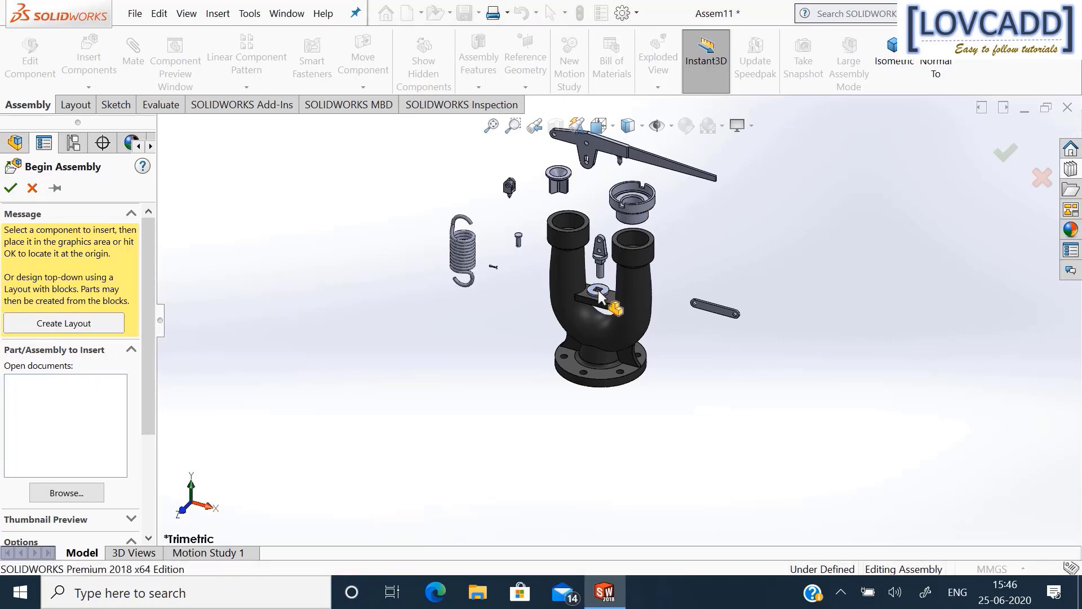
# Mate the valve seat's flange edge concentric with the circular opening edge of the body's right pipe.
pyautogui.scroll(1, 678, 261)
pyautogui.scroll(-5, 614, 231)
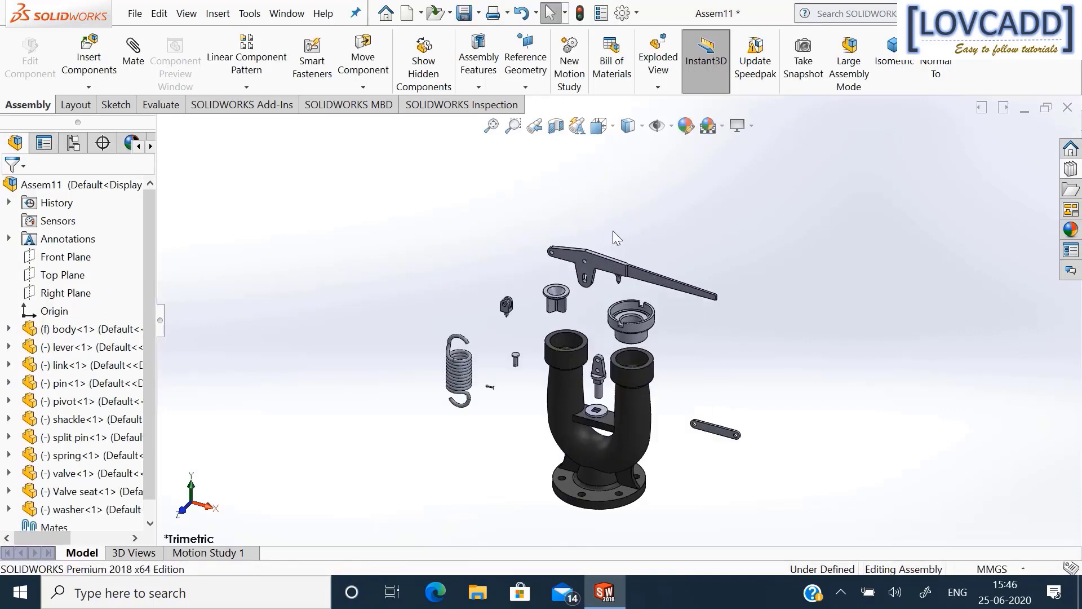
pyautogui.moveTo(819, 458)
pyautogui.mouseDown(button='middle')
pyautogui.moveTo(804, 399)
pyautogui.moveTo(836, 365)
pyautogui.moveTo(804, 448)
pyautogui.moveTo(816, 453)
pyautogui.mouseUp(button='middle')
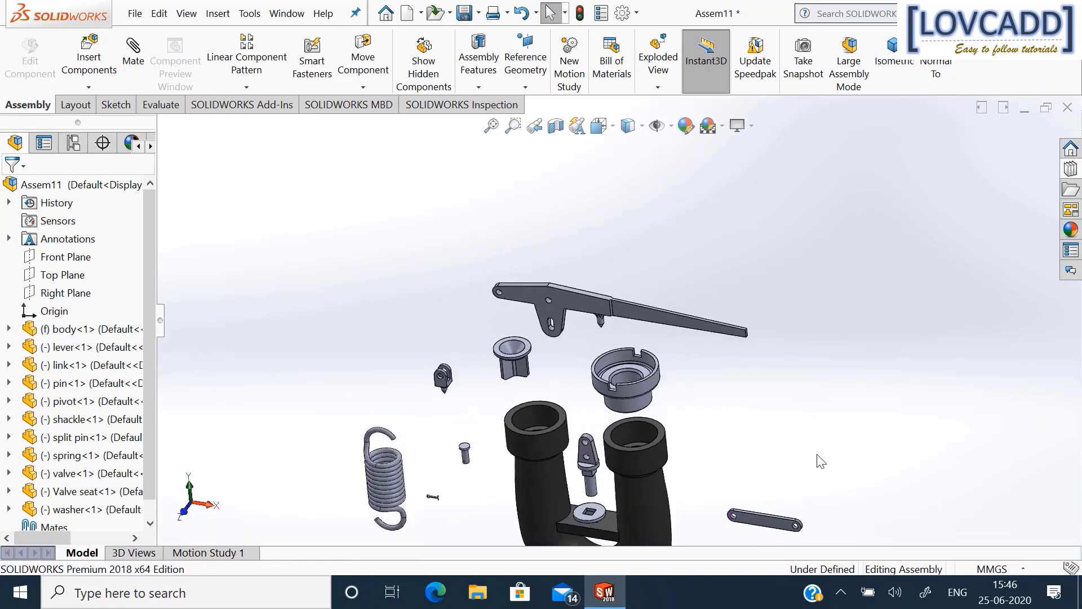
pyautogui.click(139, 54)
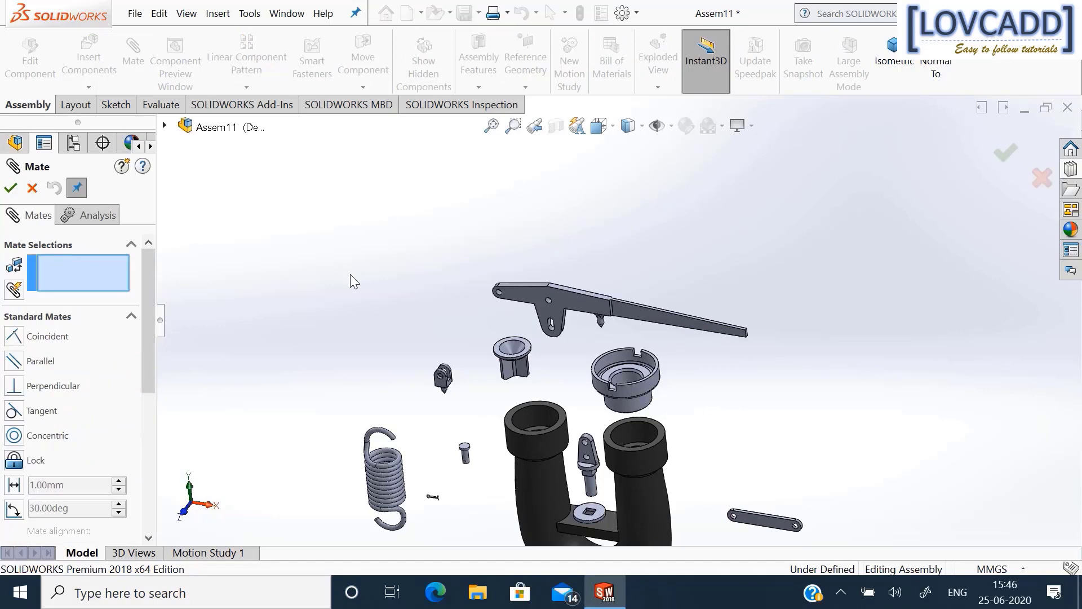
pyautogui.moveTo(684, 406)
pyautogui.mouseDown(button='middle')
pyautogui.moveTo(725, 259)
pyautogui.moveTo(699, 414)
pyautogui.mouseUp(button='middle')
pyautogui.scroll(-2, 667, 383)
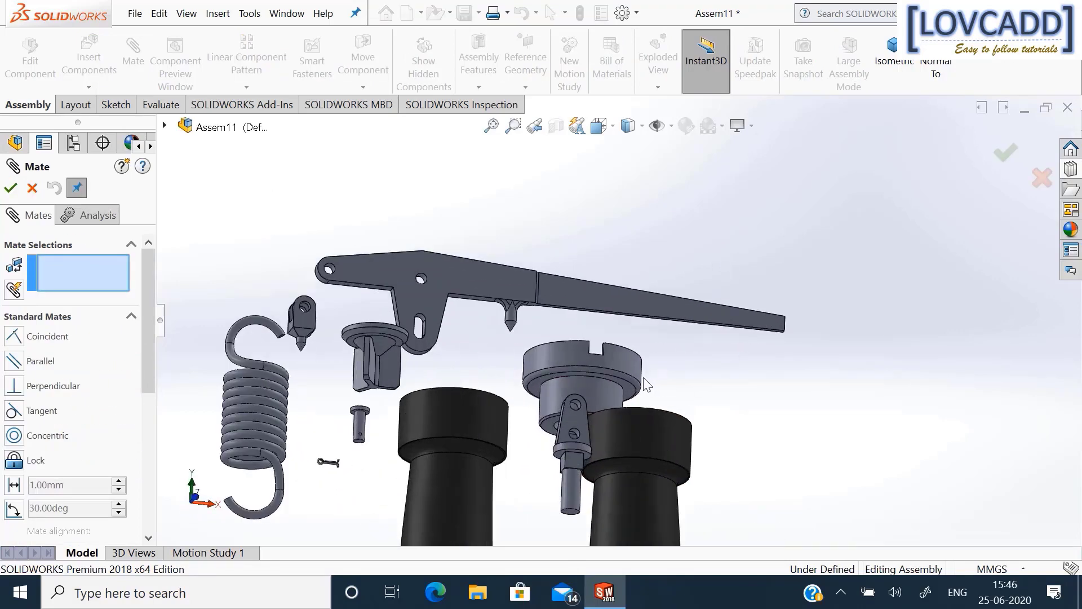
pyautogui.click(643, 381)
pyautogui.moveTo(699, 387); pyautogui.dragTo(694, 451, button='middle')
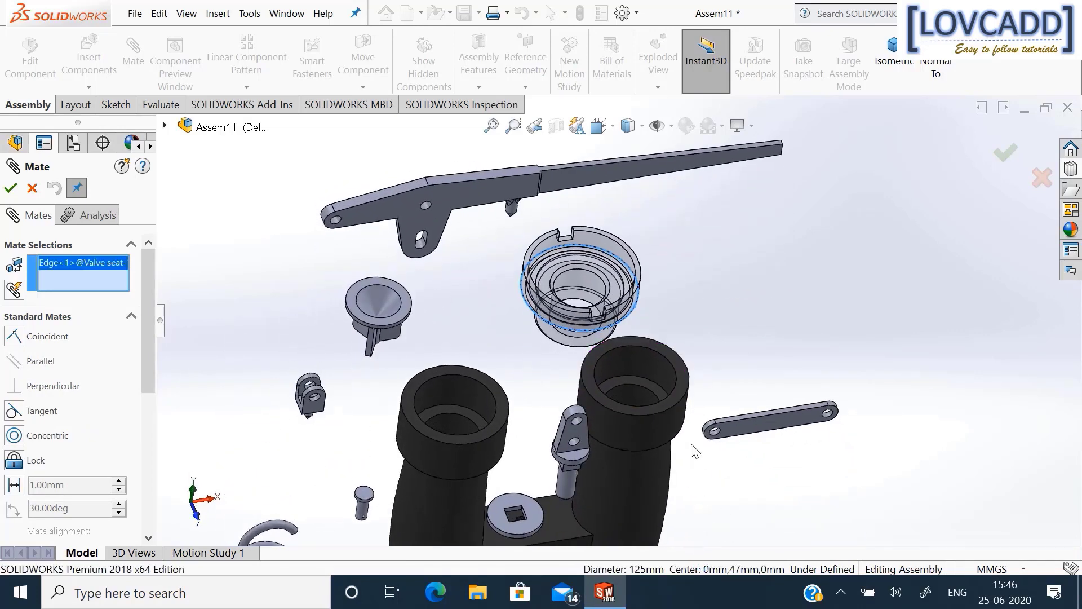
pyautogui.click(648, 378)
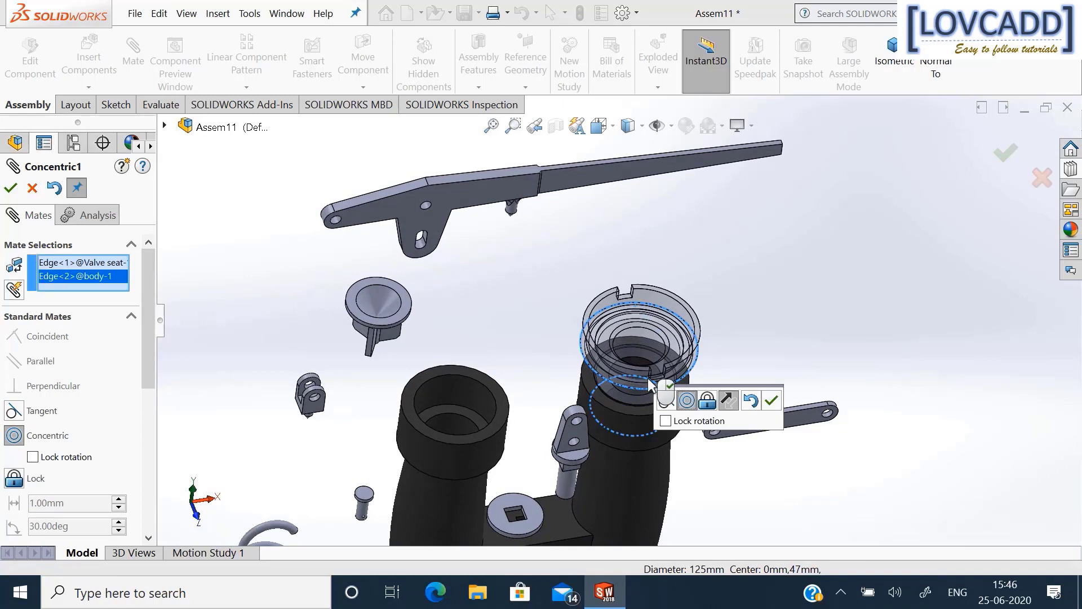
pyautogui.click(771, 400)
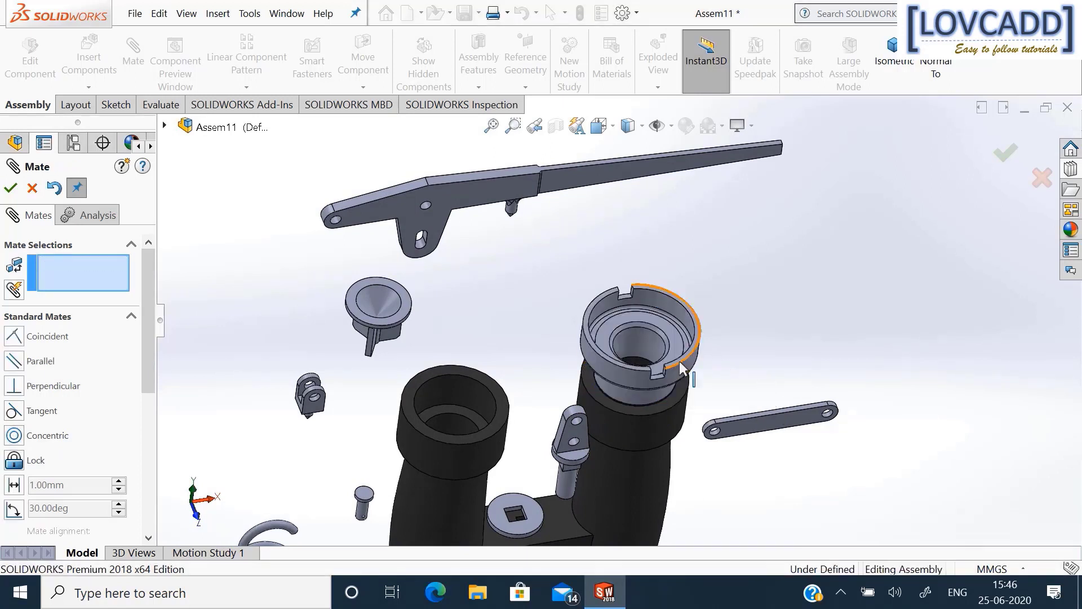
# Lift the valve seat clear and mate its flange underside coincident with the top face of the body's right pipe.
pyautogui.moveTo(681, 369); pyautogui.dragTo(747, 334)
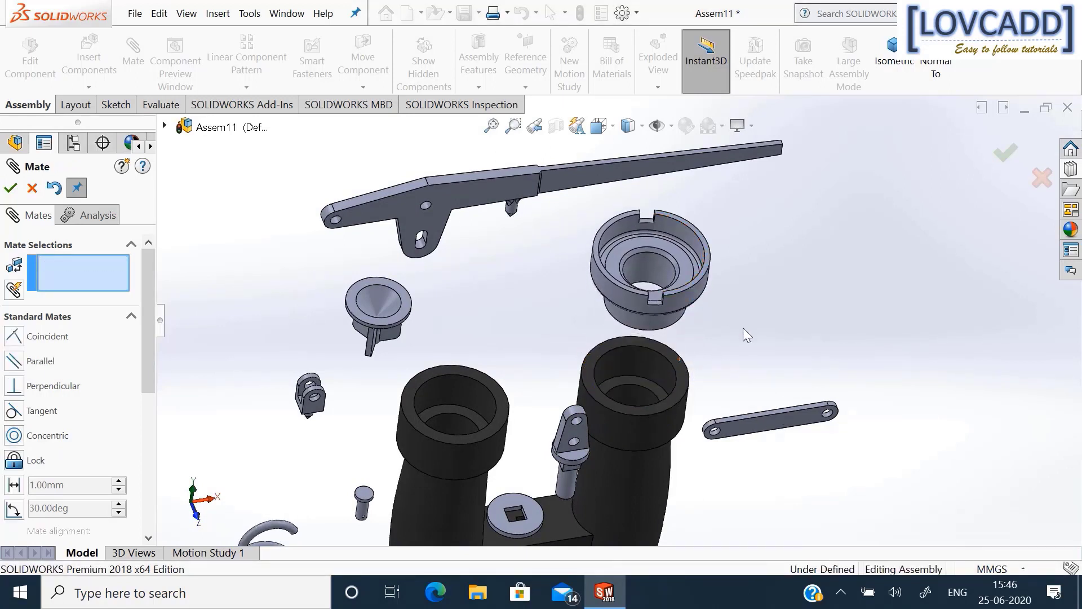
pyautogui.click(684, 377)
pyautogui.moveTo(726, 372); pyautogui.dragTo(704, 258, button='middle')
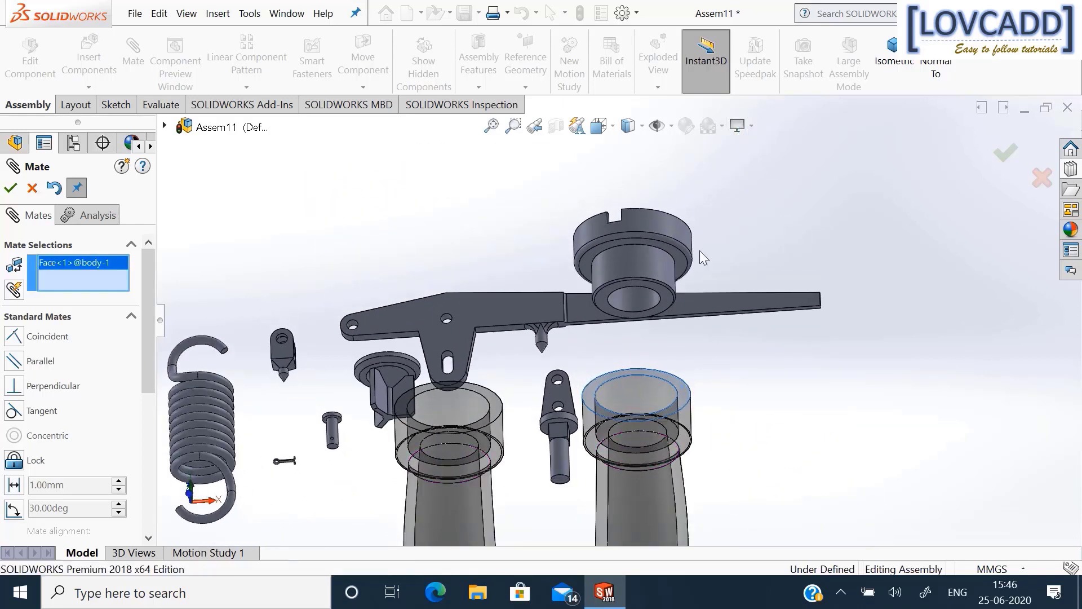
pyautogui.click(682, 275)
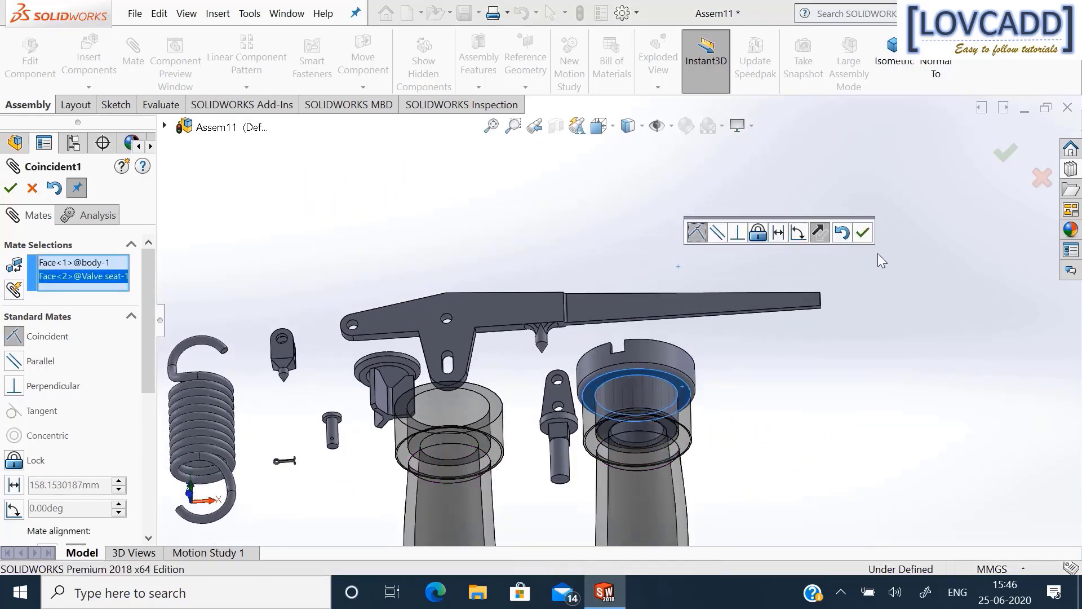
pyautogui.click(862, 232)
pyautogui.moveTo(785, 237); pyautogui.dragTo(810, 359, button='middle')
pyautogui.scroll(3, 806, 353)
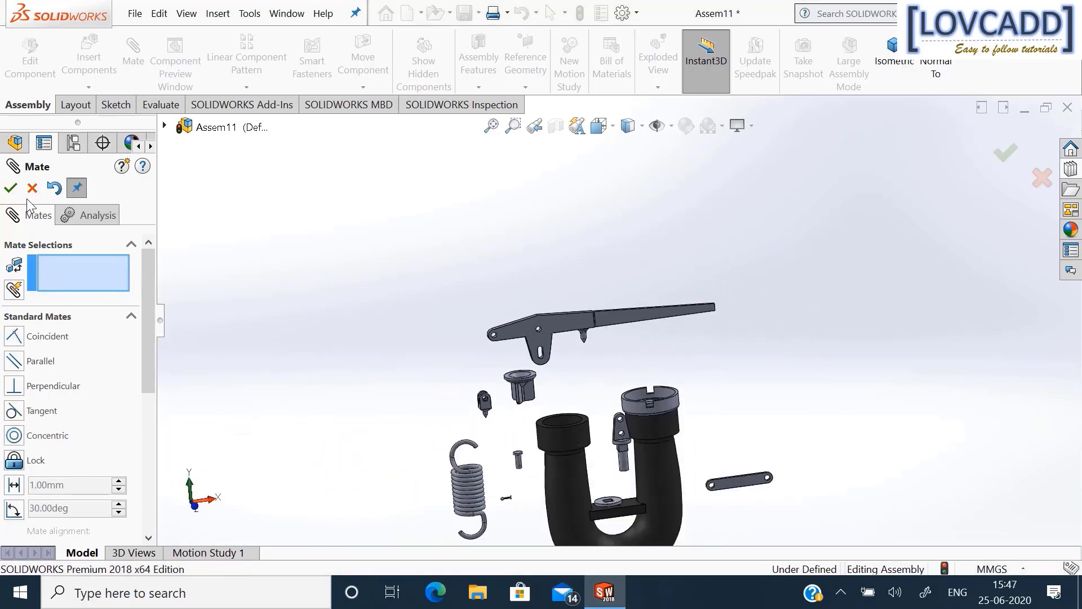
pyautogui.click(11, 188)
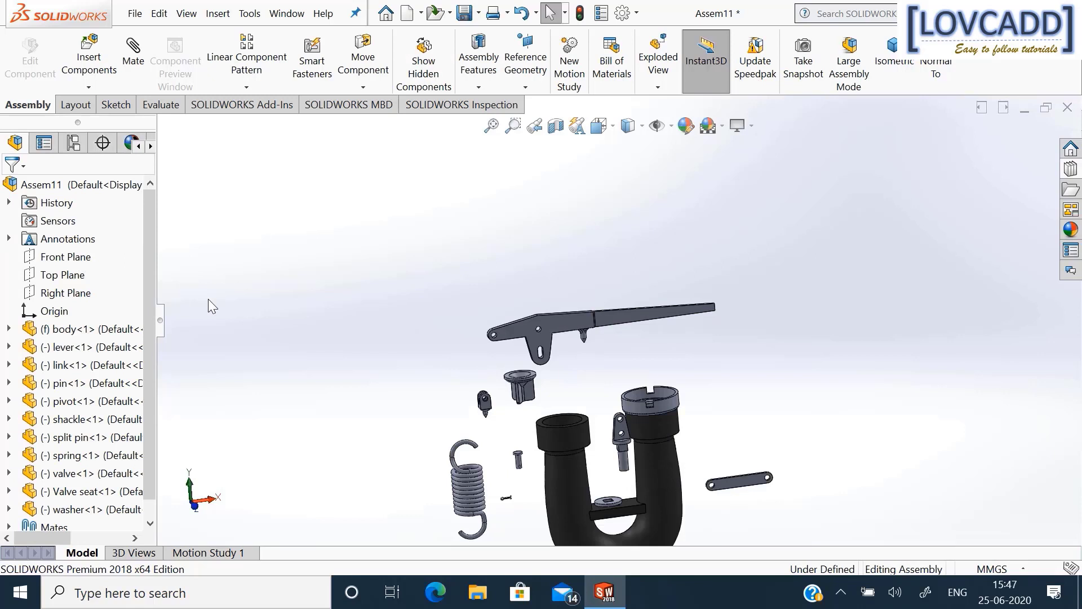
# Create a second copy of the valve seat and place it above the body, between the two pipes.
pyautogui.press('f')
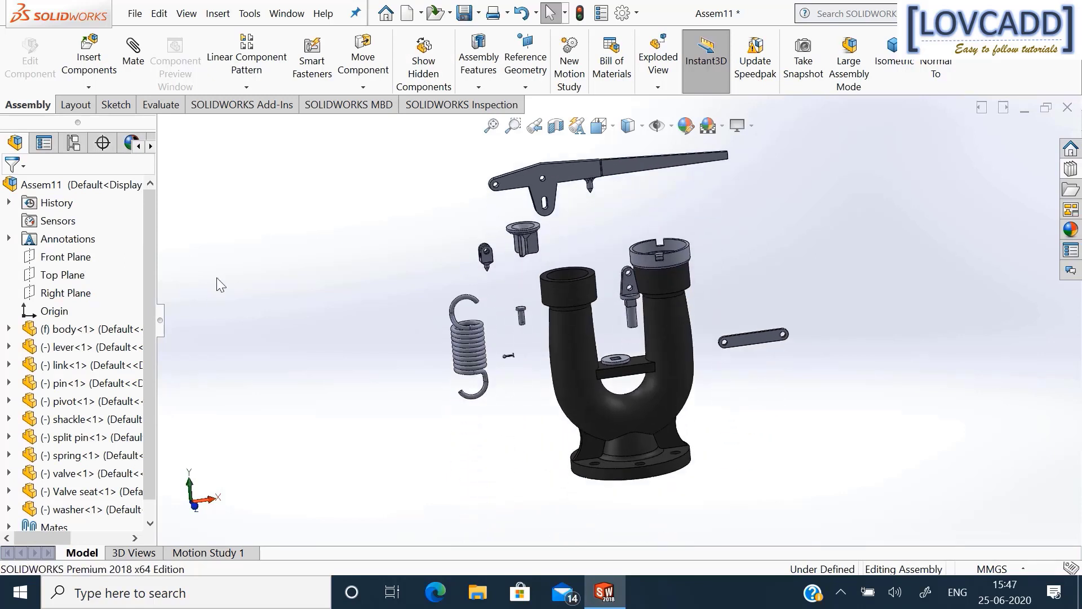
pyautogui.keyDown('ctrl'); pyautogui.moveTo(682, 255); pyautogui.dragTo(590, 232); pyautogui.keyUp('ctrl')
pyautogui.click(705, 232)
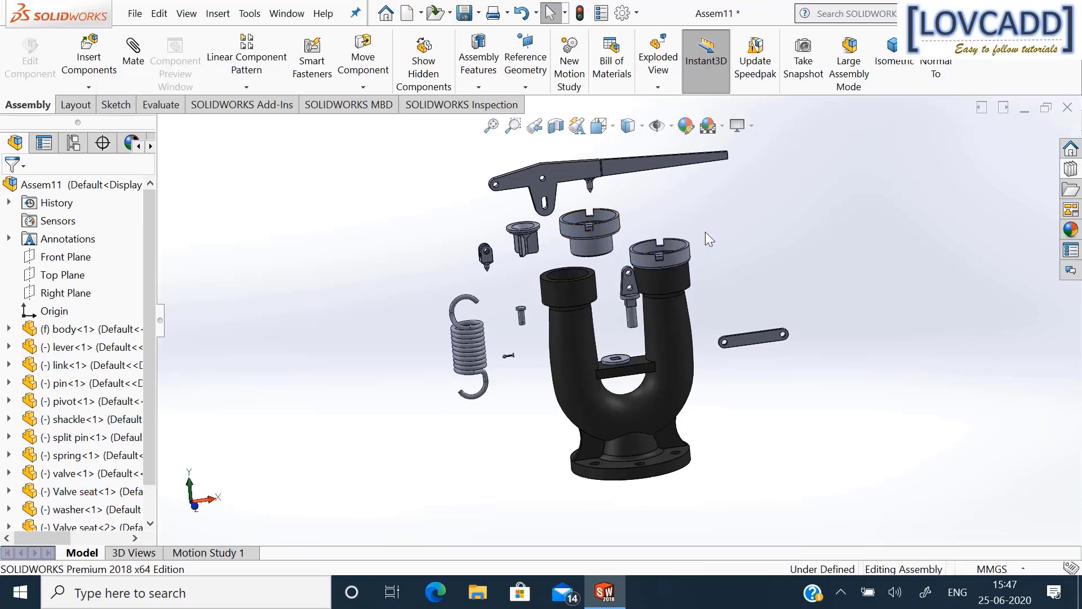
# Mate the copied valve seat's flange edge concentric with the circular opening edge of the body's left pipe.
pyautogui.click(133, 48)
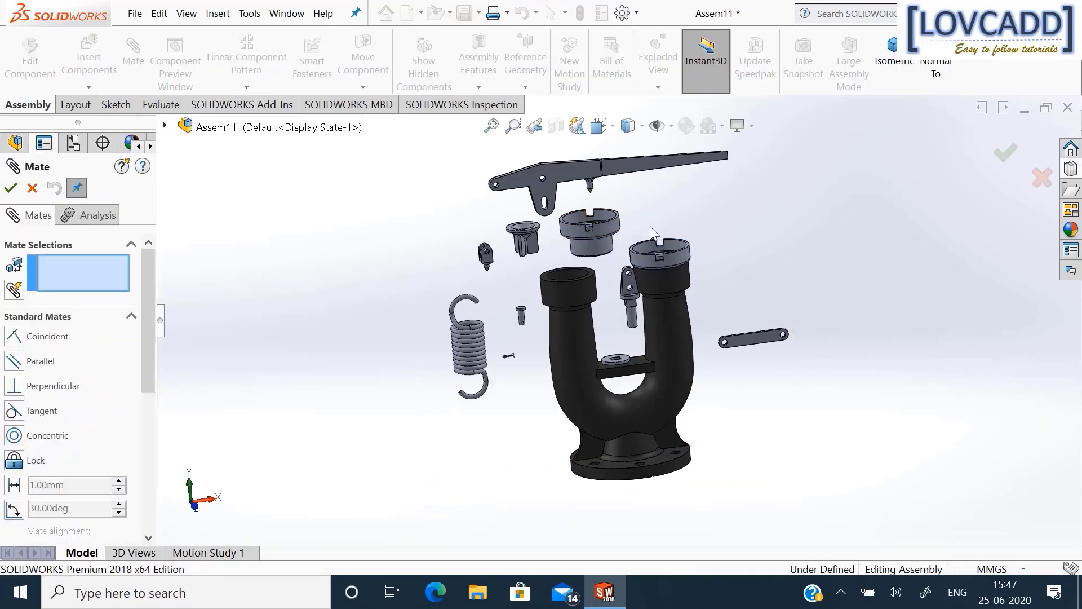
pyautogui.scroll(-3, 653, 228)
pyautogui.moveTo(643, 219); pyautogui.dragTo(596, 217, button='middle')
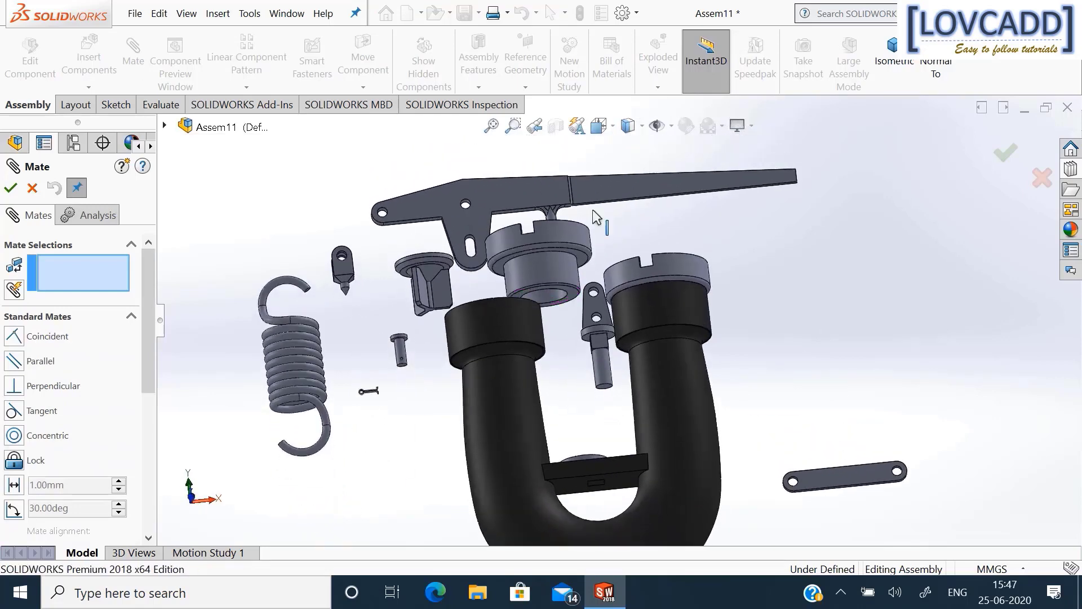
pyautogui.click(584, 248)
pyautogui.moveTo(653, 241); pyautogui.dragTo(635, 423, button='middle')
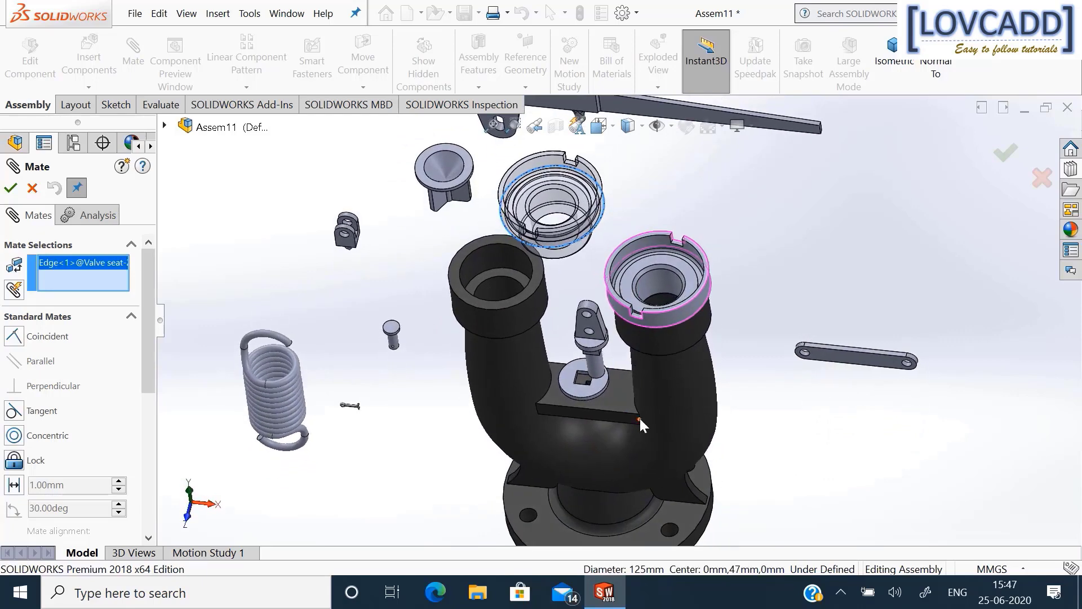
pyautogui.click(504, 269)
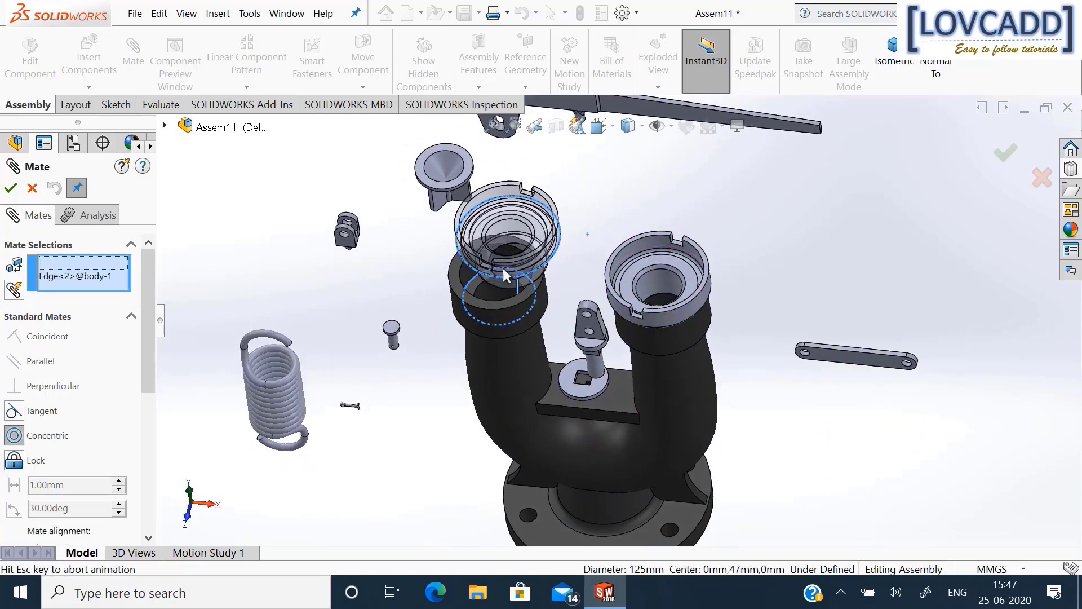
pyautogui.click(485, 233)
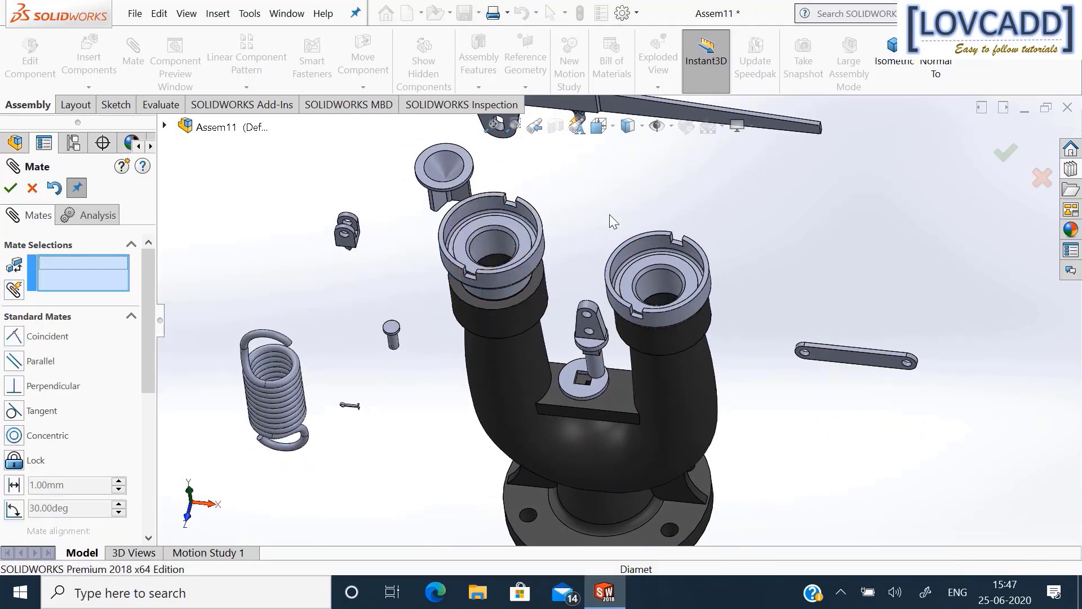
# Lift the copied valve seat and mate its flange underside coincident with the top face of the body's left pipe.
pyautogui.moveTo(533, 261); pyautogui.dragTo(529, 229)
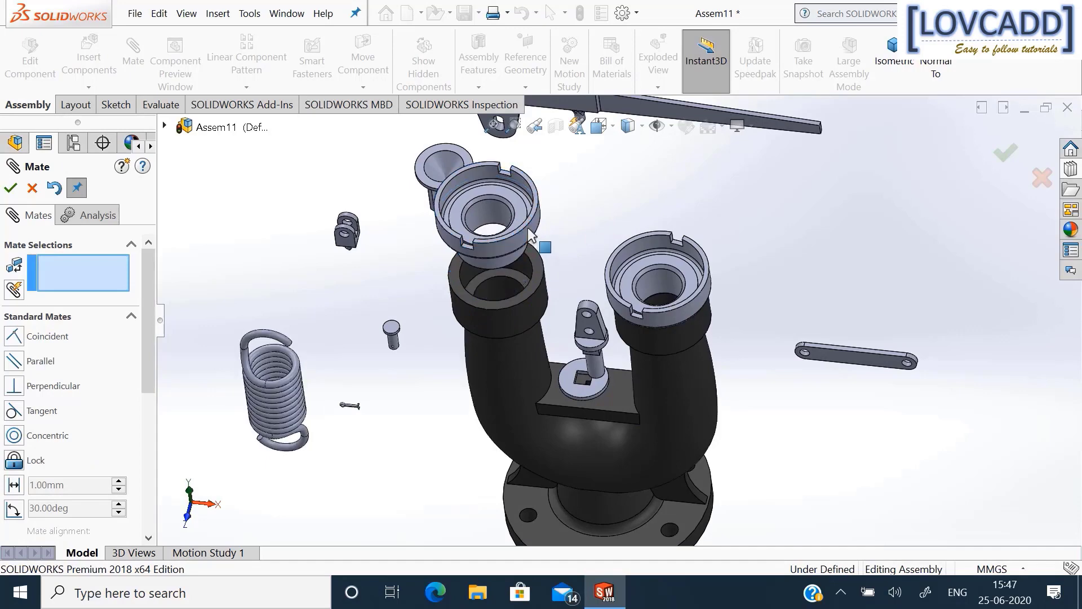
pyautogui.click(536, 270)
pyautogui.moveTo(578, 222); pyautogui.dragTo(625, 4, button='middle')
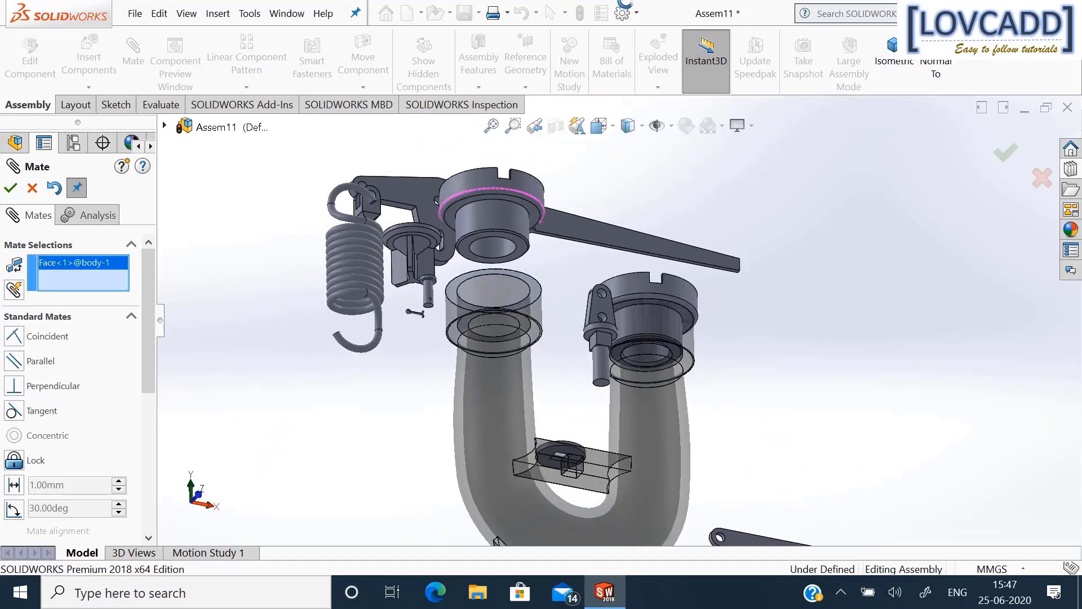
pyautogui.click(535, 214)
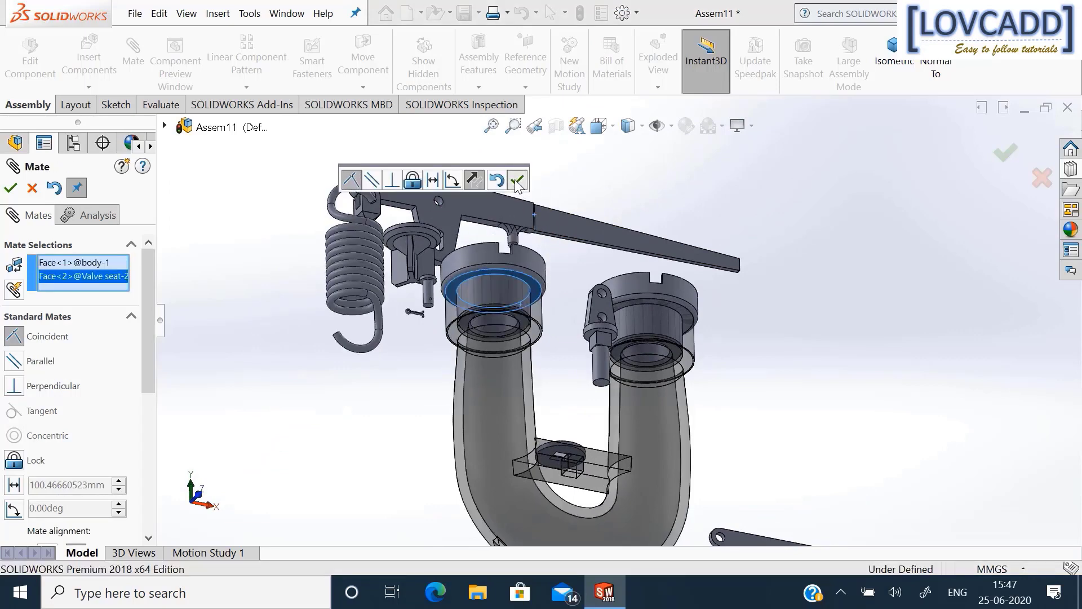
pyautogui.click(517, 181)
pyautogui.moveTo(611, 165); pyautogui.dragTo(553, 357, button='middle')
pyautogui.scroll(3, 574, 296)
pyautogui.scroll(-1, 554, 358)
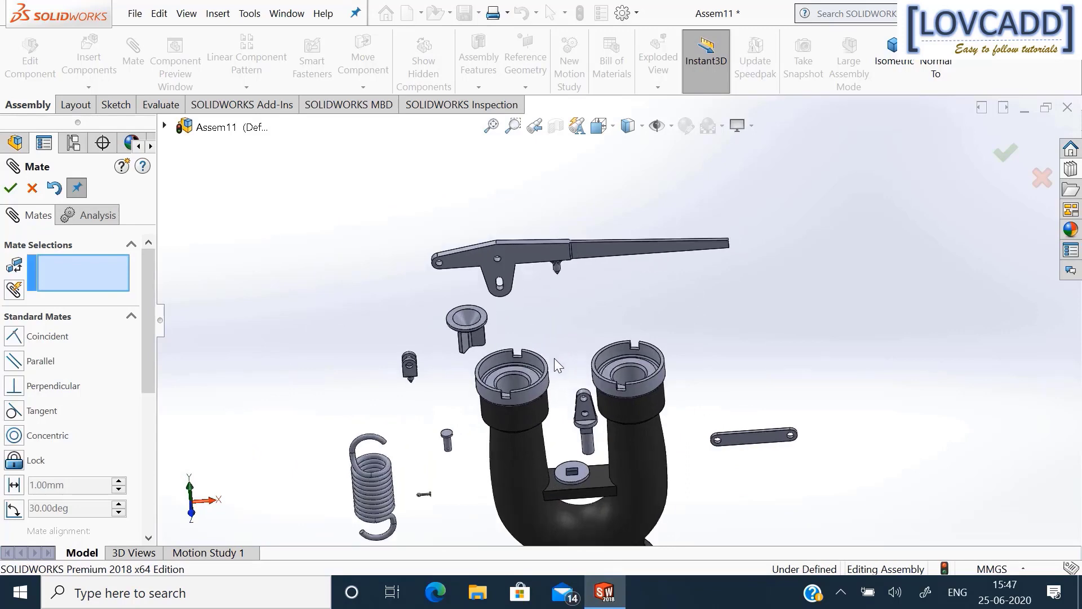
# Mate the lower edge of the valve's disc concentric with the inner bore edge of the left valve seat.
pyautogui.scroll(-3, 553, 357)
pyautogui.click(508, 371)
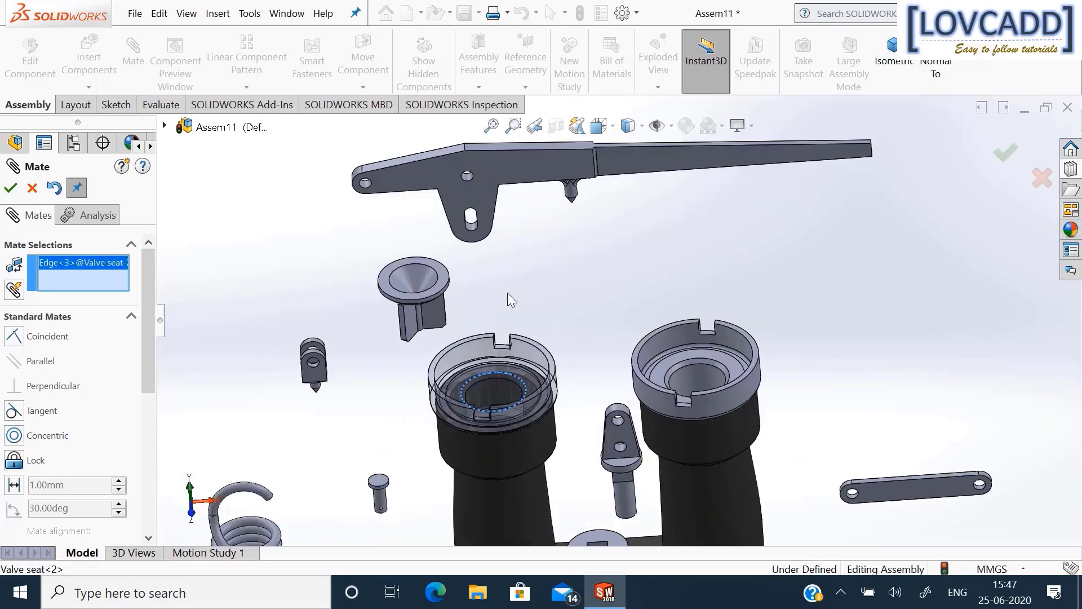
pyautogui.moveTo(507, 292); pyautogui.dragTo(505, 175, button='middle')
pyautogui.scroll(-4, 389, 369)
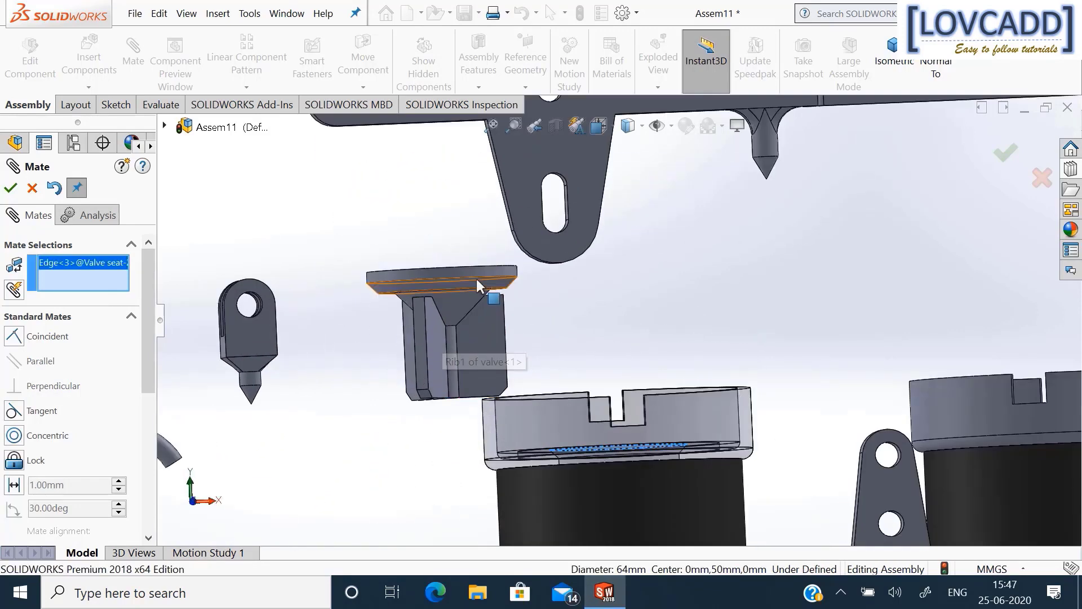
pyautogui.moveTo(544, 302); pyautogui.dragTo(507, 323, button='middle')
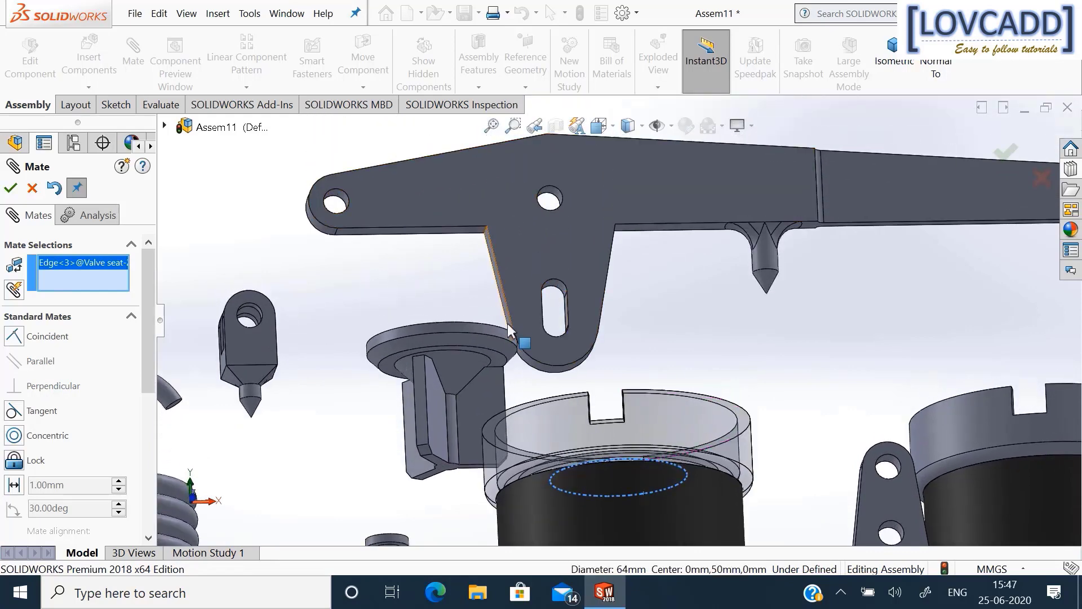
pyautogui.click(491, 335)
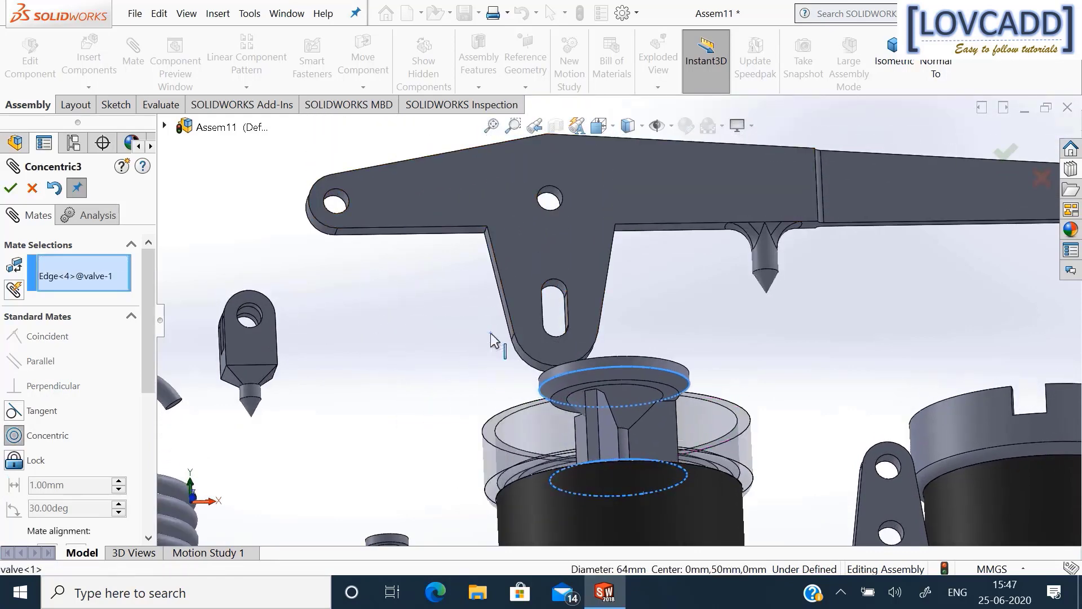
pyautogui.click(492, 338)
pyautogui.click(479, 359)
pyautogui.scroll(3, 477, 361)
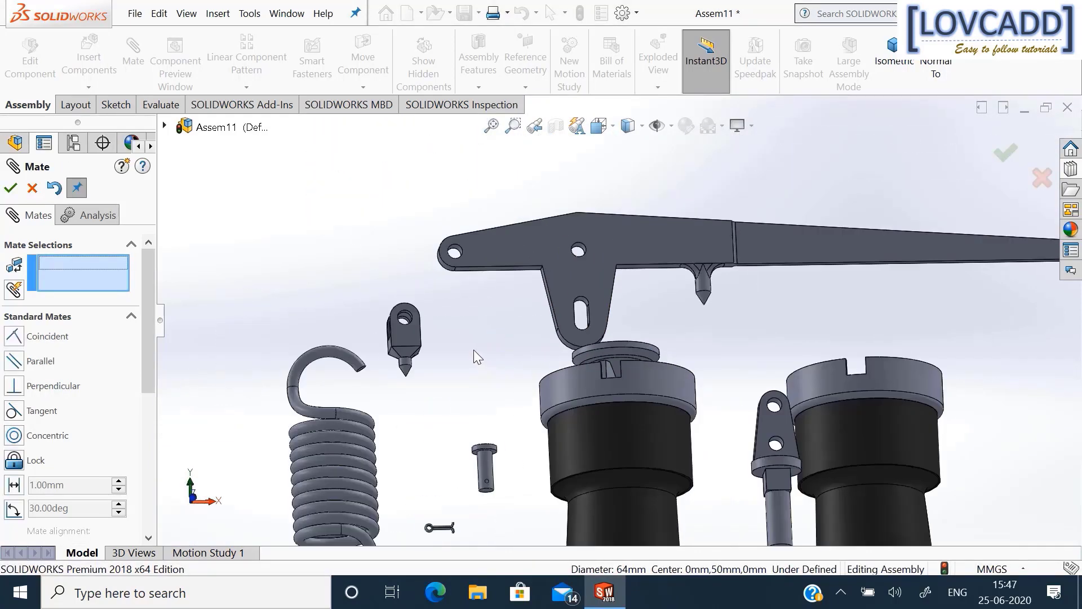
# Mate the underside face of the valve's disc coincident with the seating face inside the left valve seat.
pyautogui.moveTo(471, 351); pyautogui.dragTo(468, 458, button='middle')
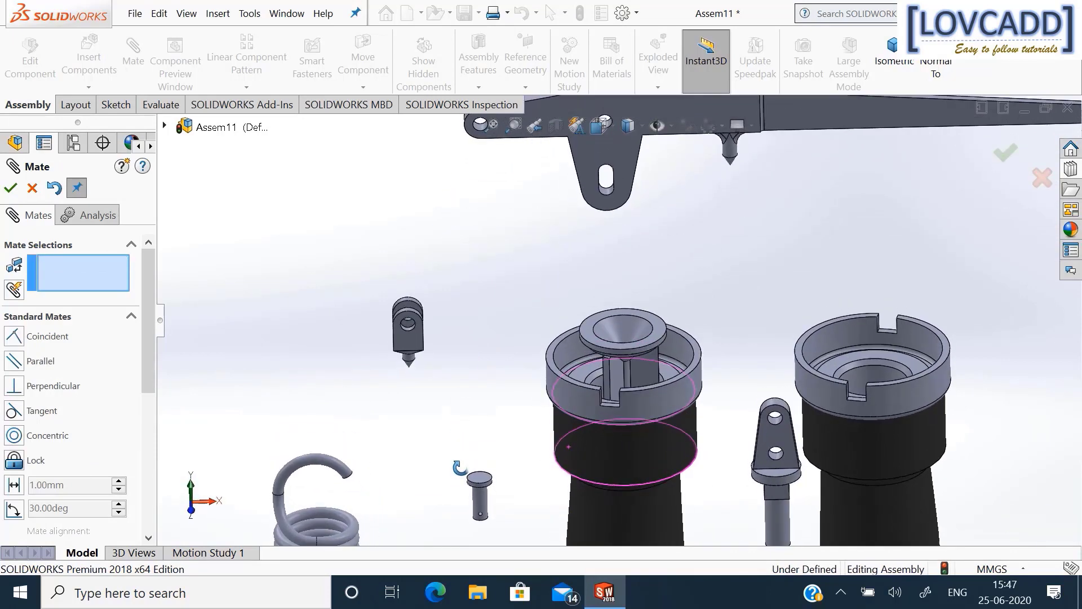
pyautogui.scroll(-4, 687, 394)
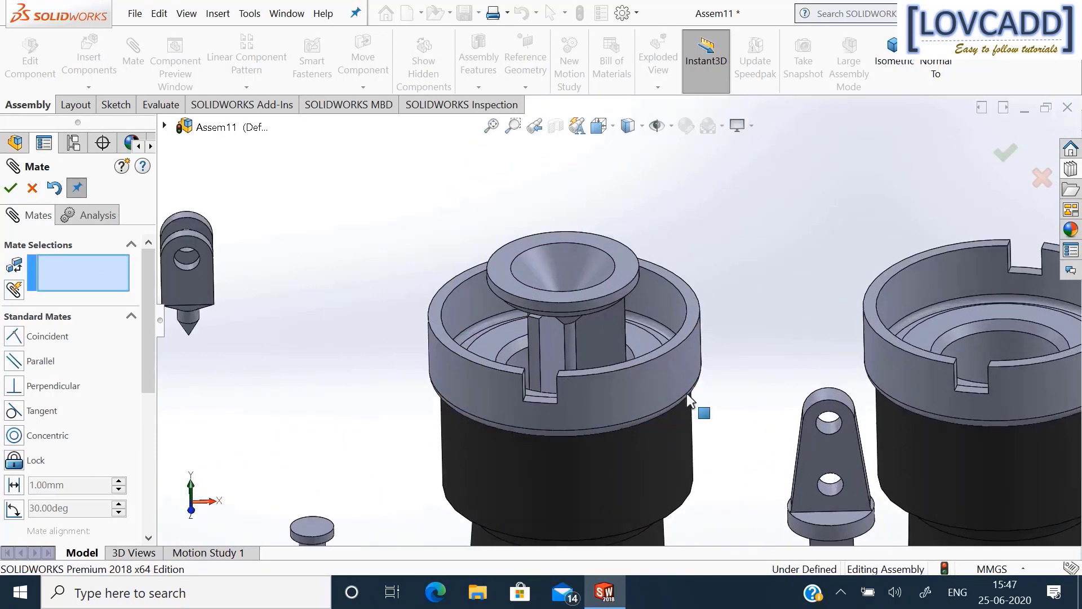
pyautogui.click(515, 346)
pyautogui.moveTo(381, 313); pyautogui.dragTo(387, 230, button='middle')
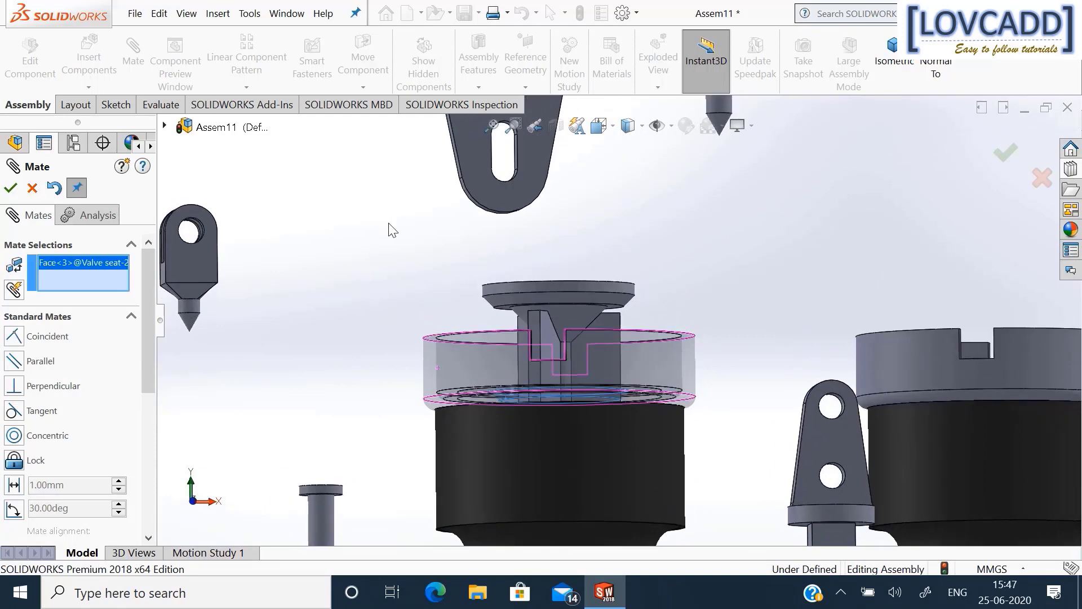
pyautogui.click(491, 303)
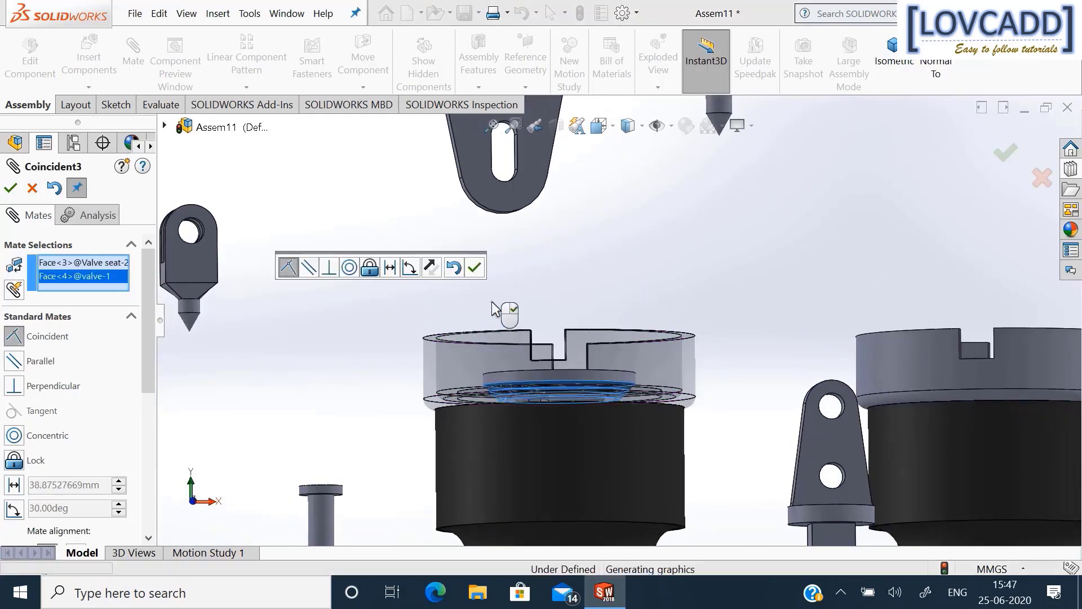
pyautogui.click(477, 268)
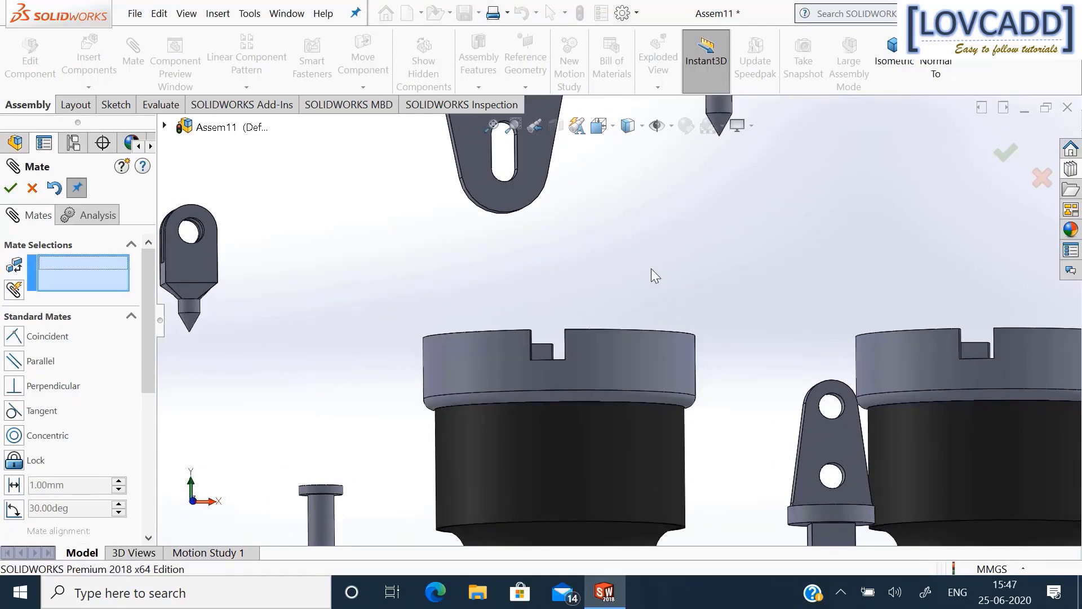
pyautogui.moveTo(651, 268); pyautogui.dragTo(639, 370, button='middle')
pyautogui.scroll(3, 626, 355)
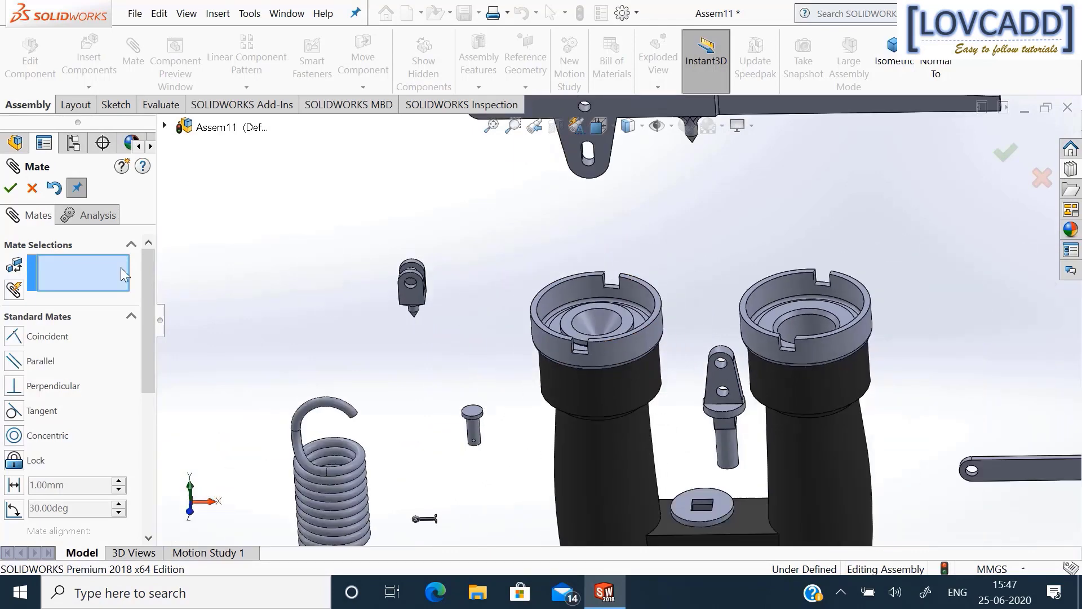
pyautogui.click(11, 188)
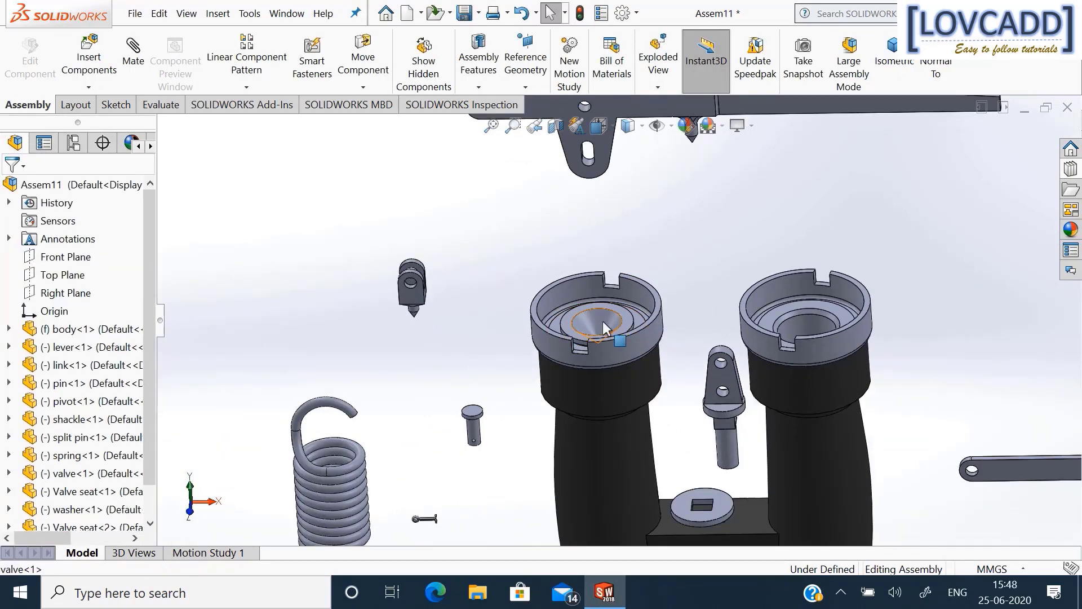
# Copy the valve above the right pipe and mate the copy's lower disc edge concentric with the right valve seat's inner circular edge.
pyautogui.moveTo(603, 321); pyautogui.dragTo(773, 201)
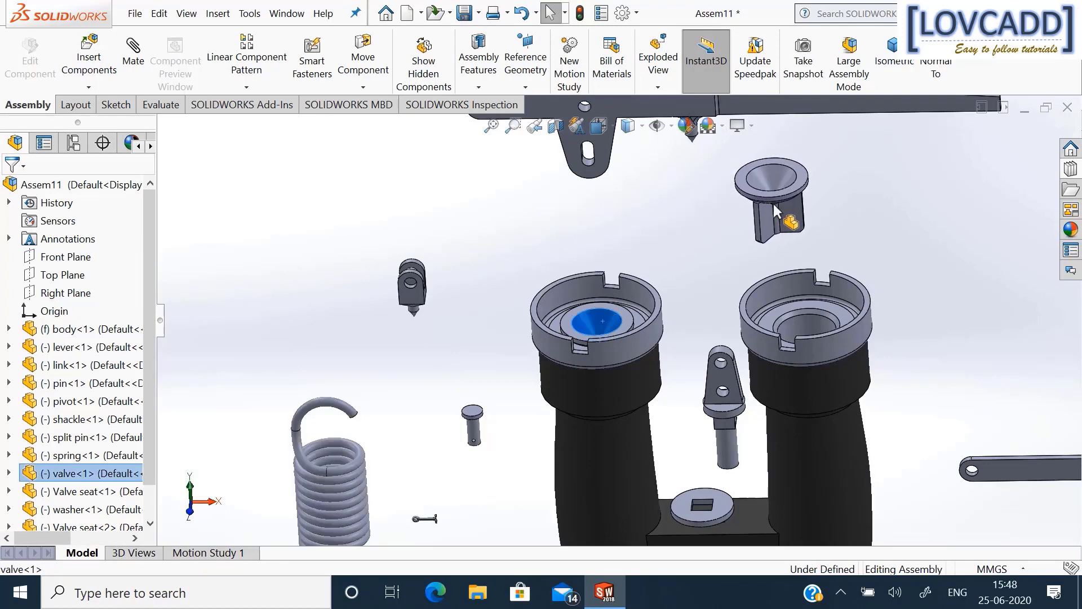
pyautogui.click(916, 230)
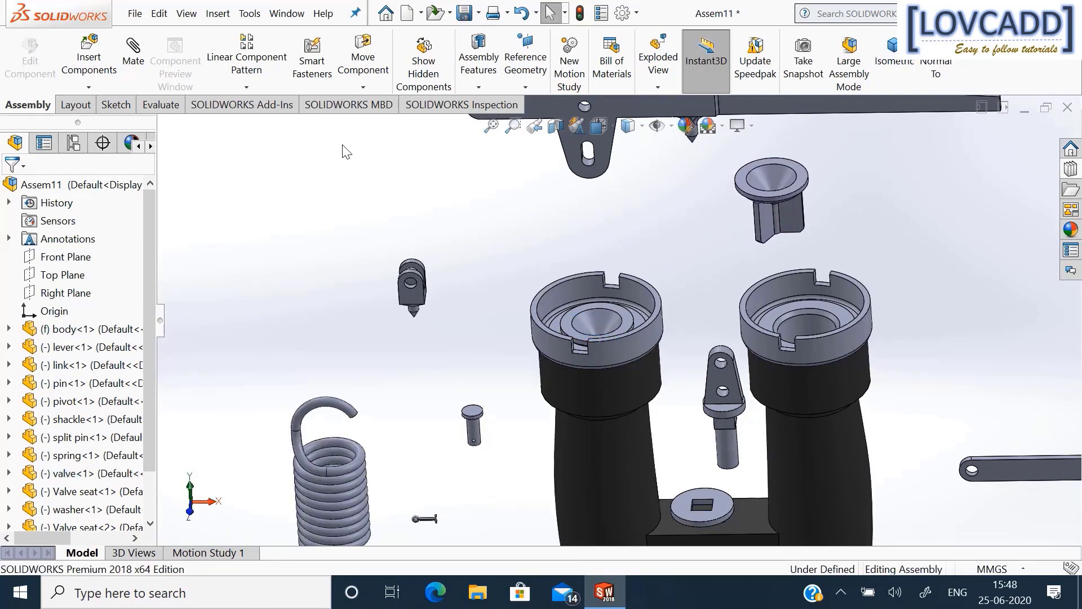
pyautogui.click(136, 57)
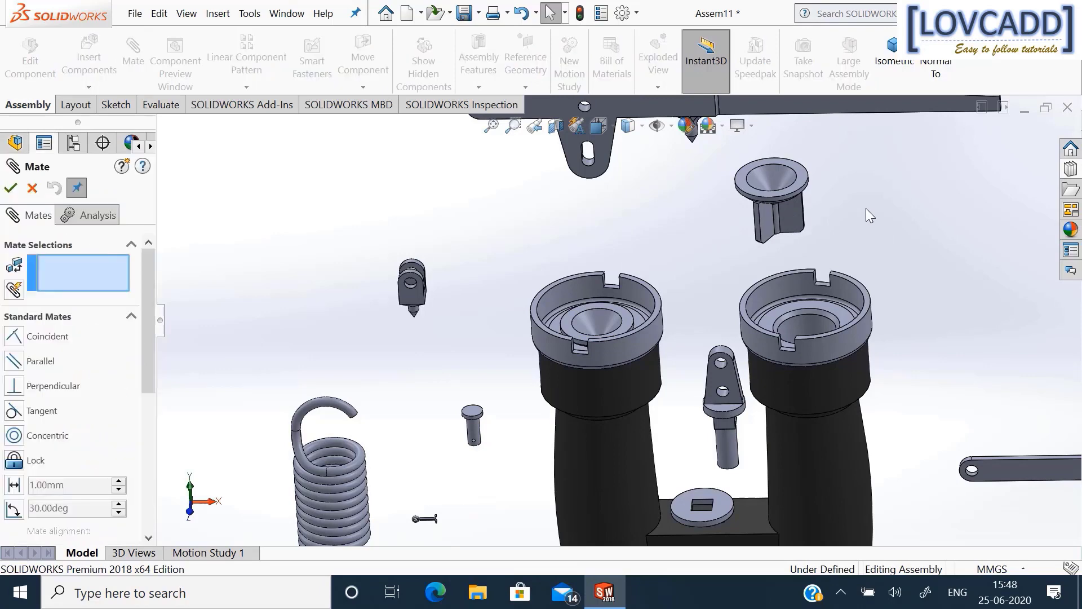
pyautogui.scroll(-5, 834, 189)
pyautogui.scroll(-2, 829, 188)
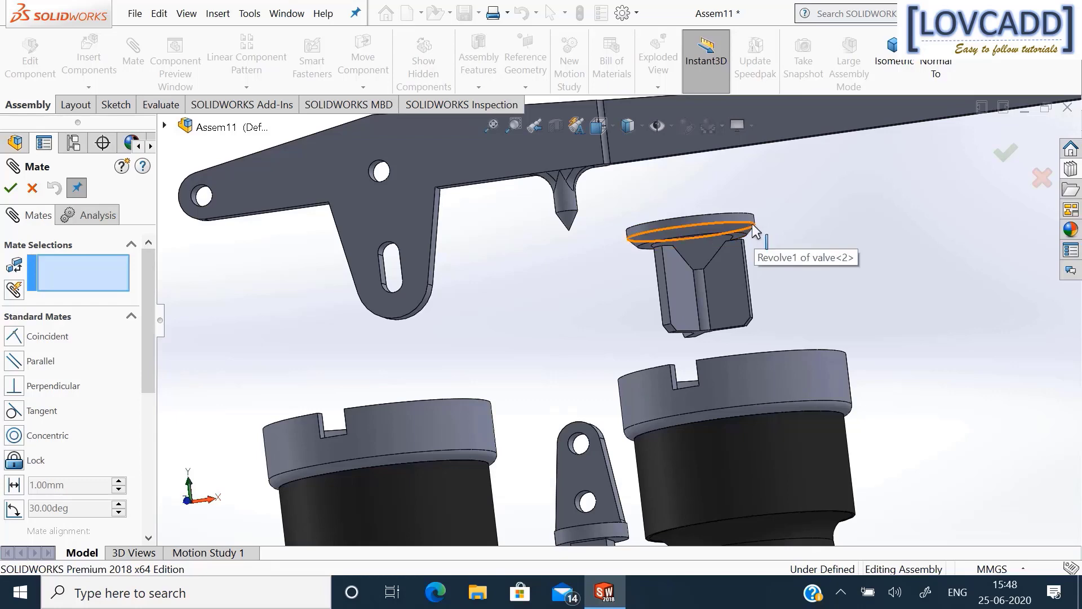
pyautogui.click(753, 227)
pyautogui.moveTo(790, 248); pyautogui.dragTo(817, 451, button='middle')
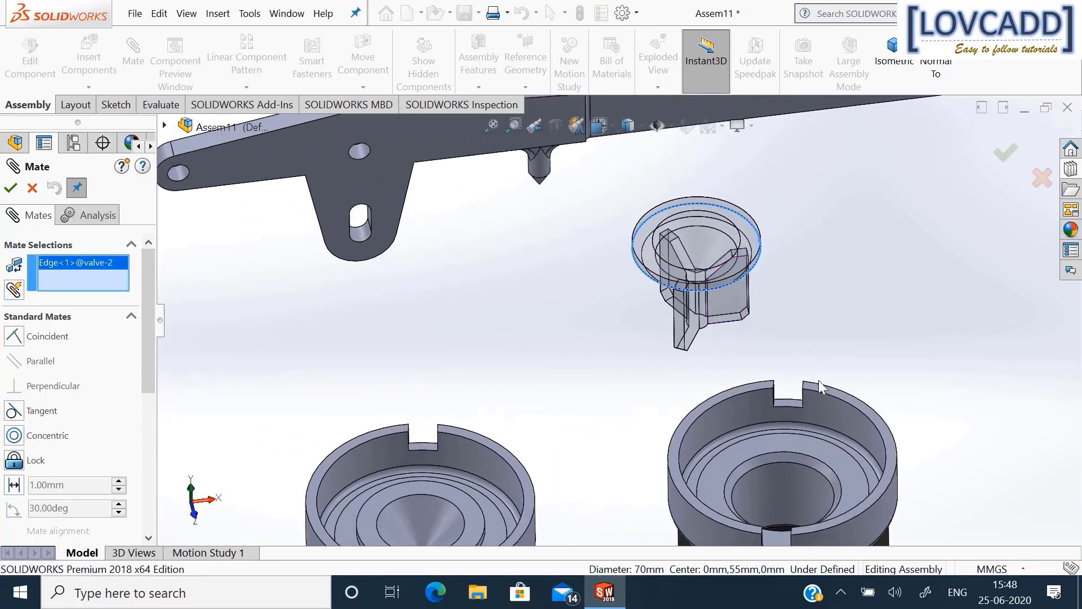
pyautogui.click(821, 460)
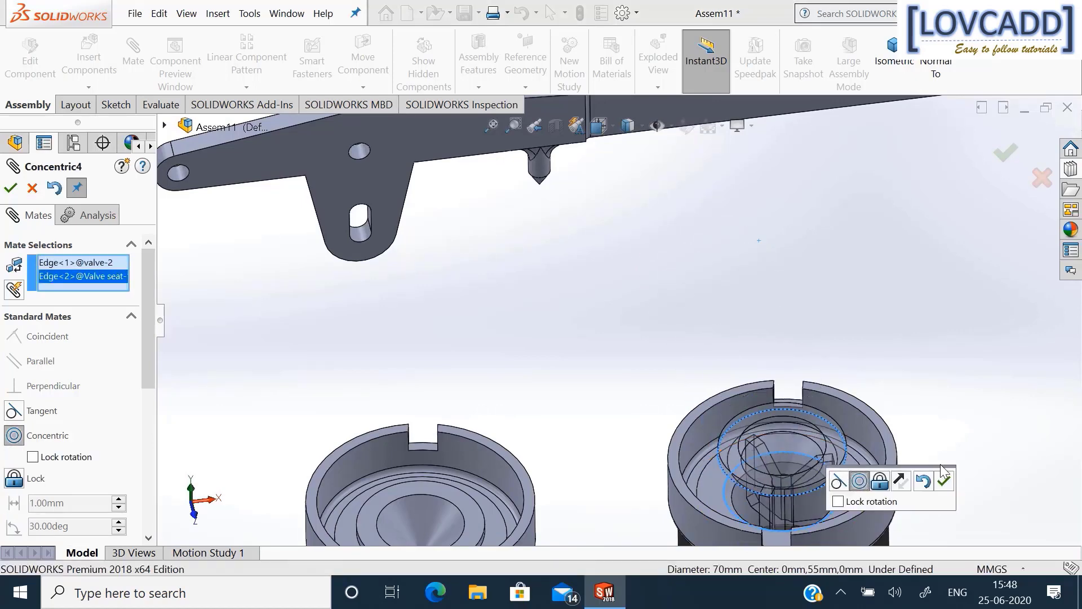
pyautogui.click(944, 481)
# Lift the copied valve and mate its disc's underside face coincident with the seating face inside the right valve seat.
pyautogui.moveTo(918, 415); pyautogui.dragTo(803, 360, button='middle')
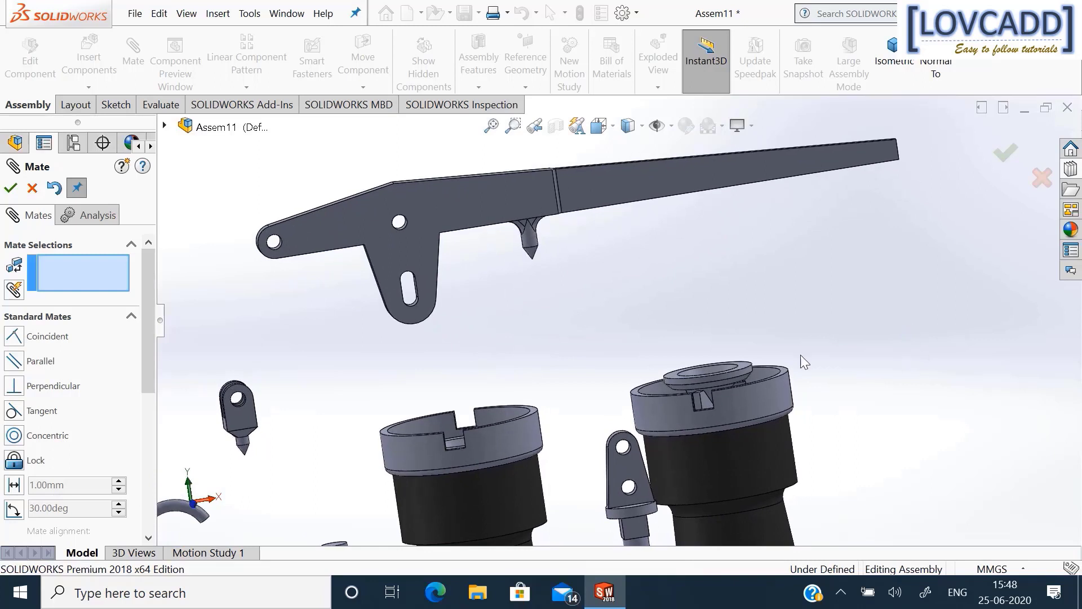
pyautogui.moveTo(741, 374); pyautogui.dragTo(778, 303)
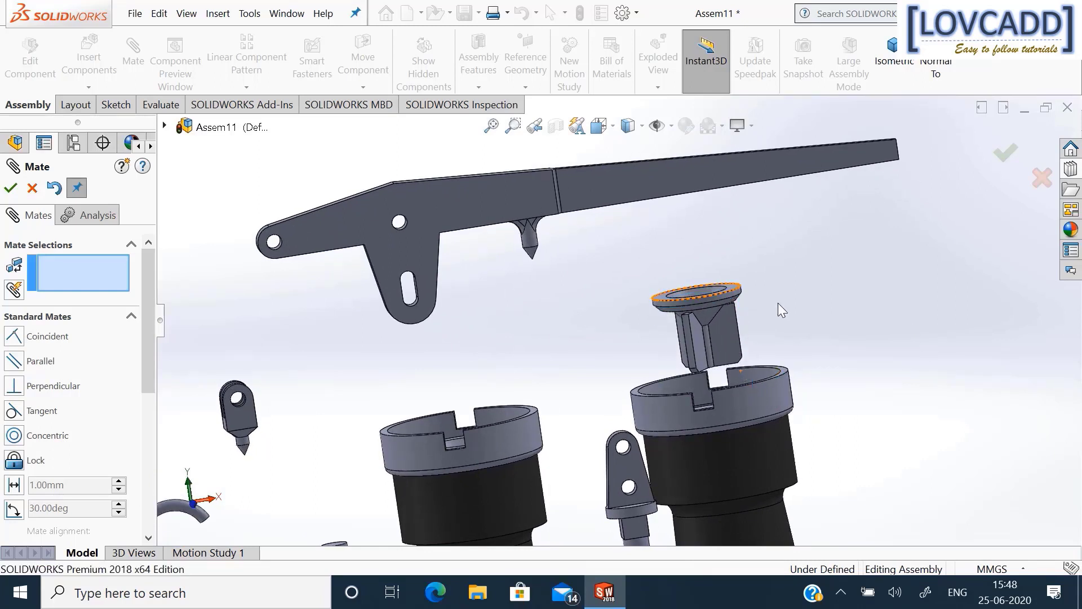
pyautogui.scroll(-2, 778, 302)
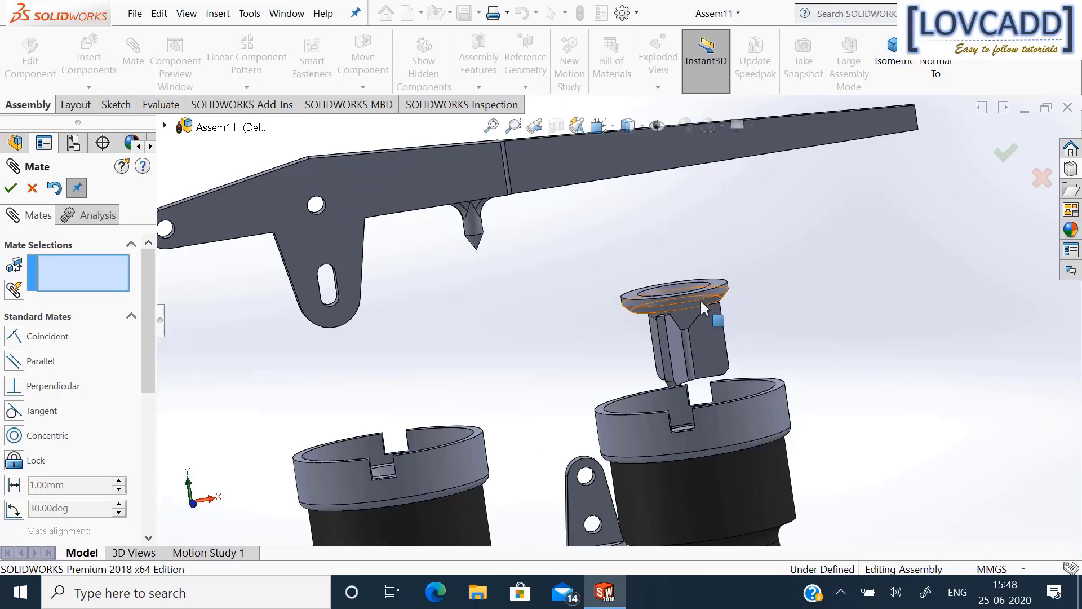
pyautogui.click(699, 302)
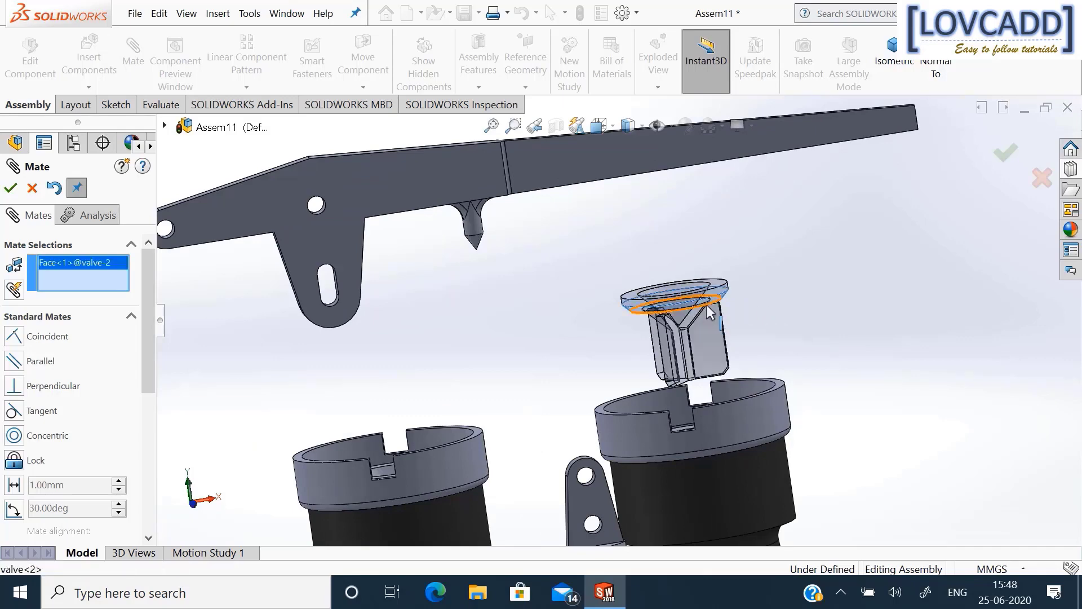
pyautogui.moveTo(773, 297); pyautogui.dragTo(801, 390, button='middle')
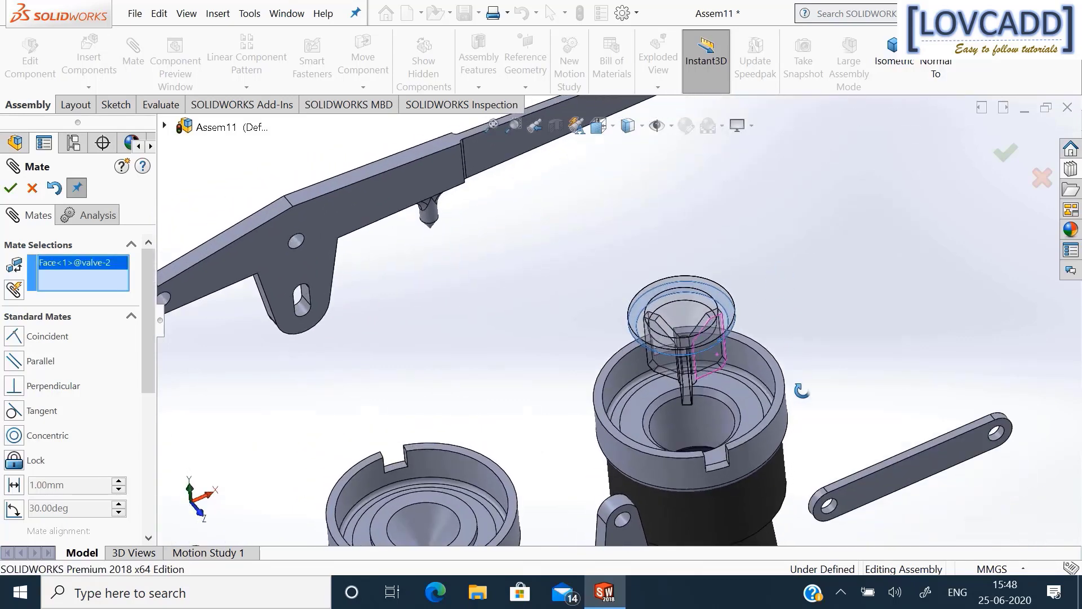
pyautogui.click(728, 409)
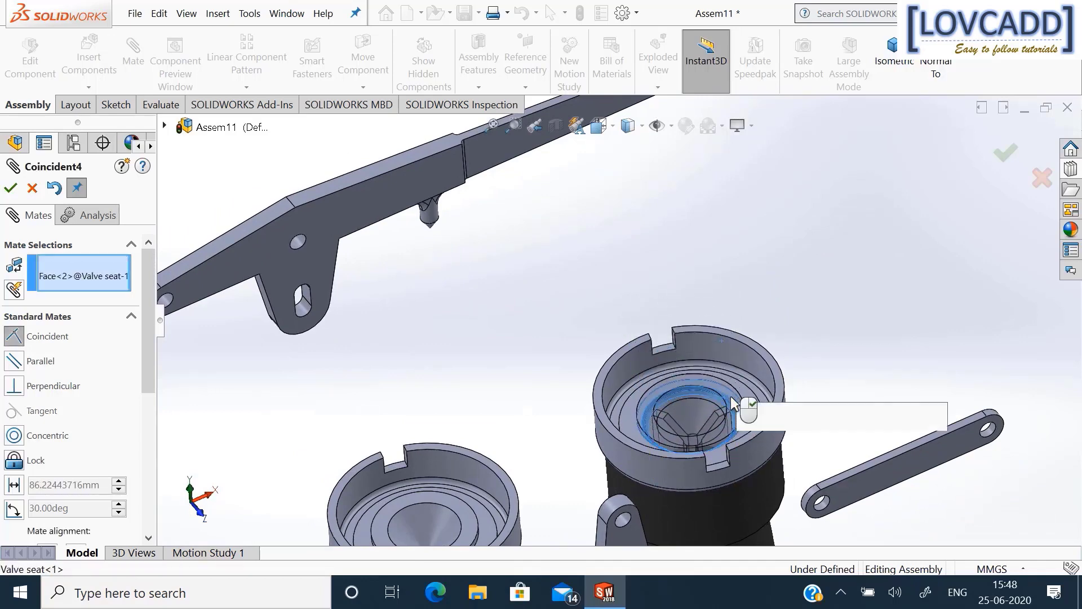
pyautogui.click(934, 420)
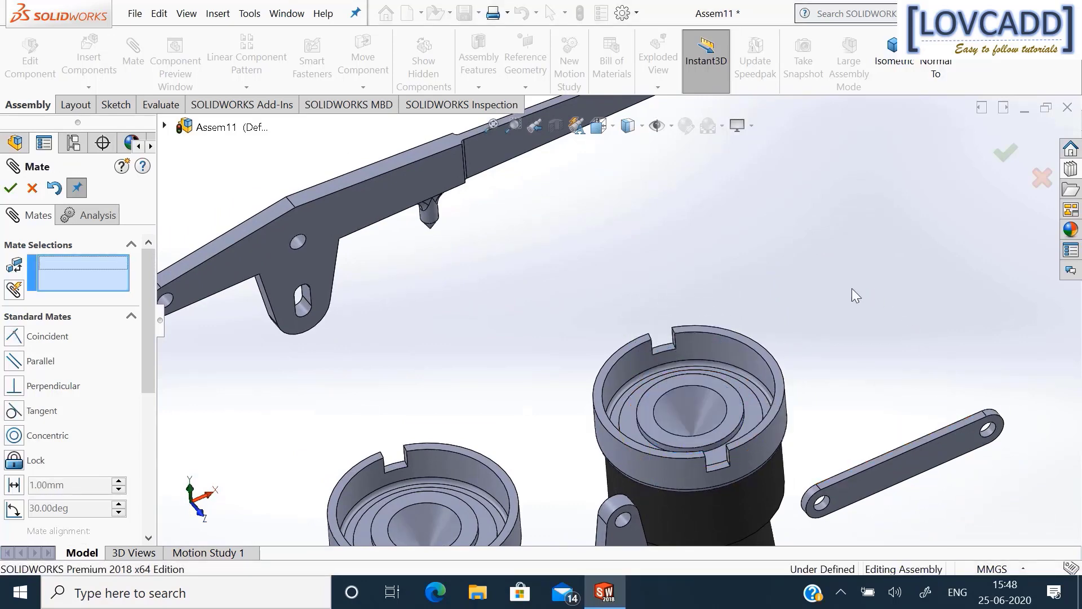
# Mate the round face of the pivot's pointed stem concentric with the conical recess of the left valve.
pyautogui.scroll(4, 850, 289)
pyautogui.moveTo(838, 295); pyautogui.dragTo(802, 270, button='middle')
pyautogui.scroll(-3, 368, 430)
pyautogui.scroll(-2, 367, 437)
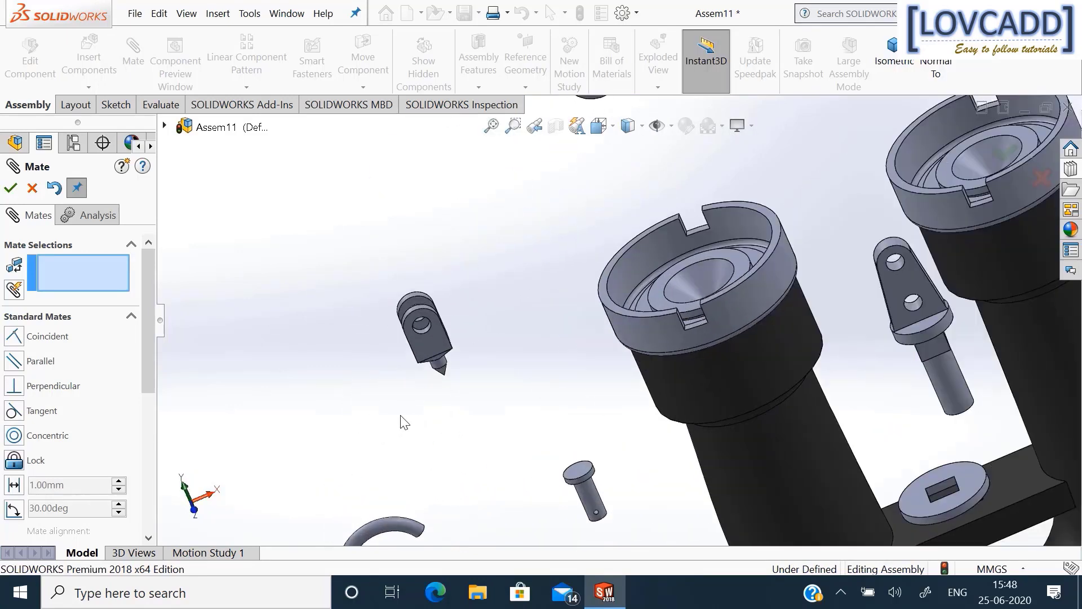
pyautogui.click(439, 369)
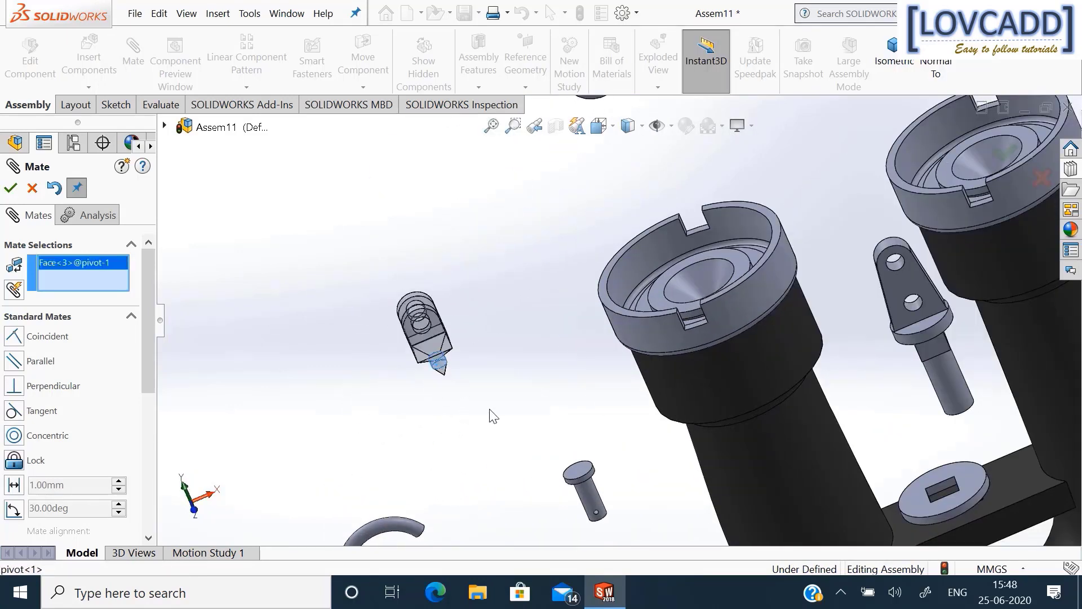
pyautogui.moveTo(490, 416); pyautogui.dragTo(514, 456, button='middle')
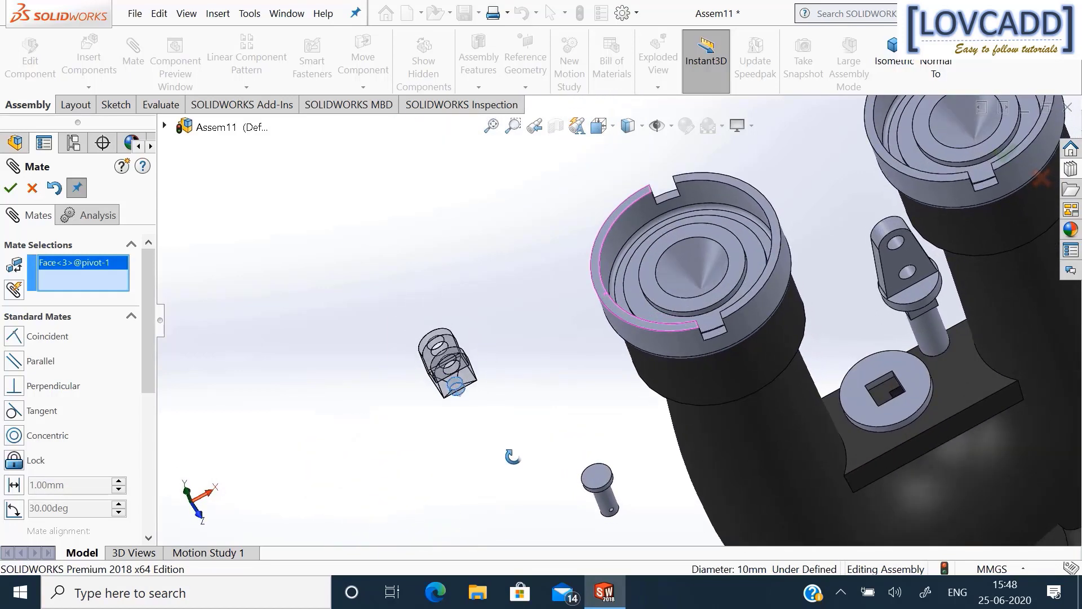
pyautogui.click(702, 246)
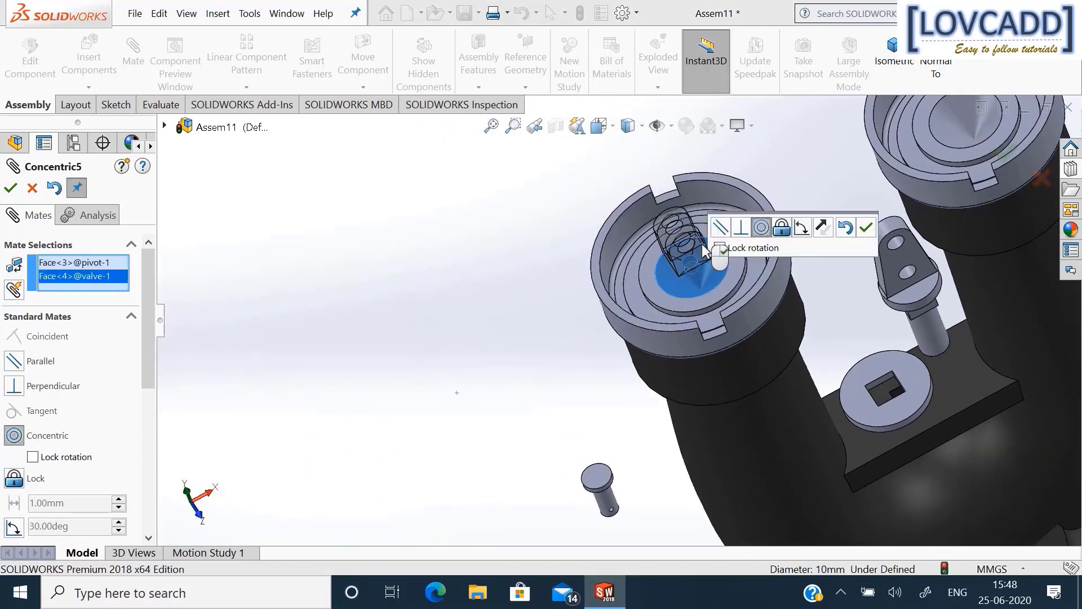
pyautogui.click(867, 228)
# Lift the pivot and mate its tip vertex coincident with the apex of the left valve's conical recess.
pyautogui.scroll(3, 810, 238)
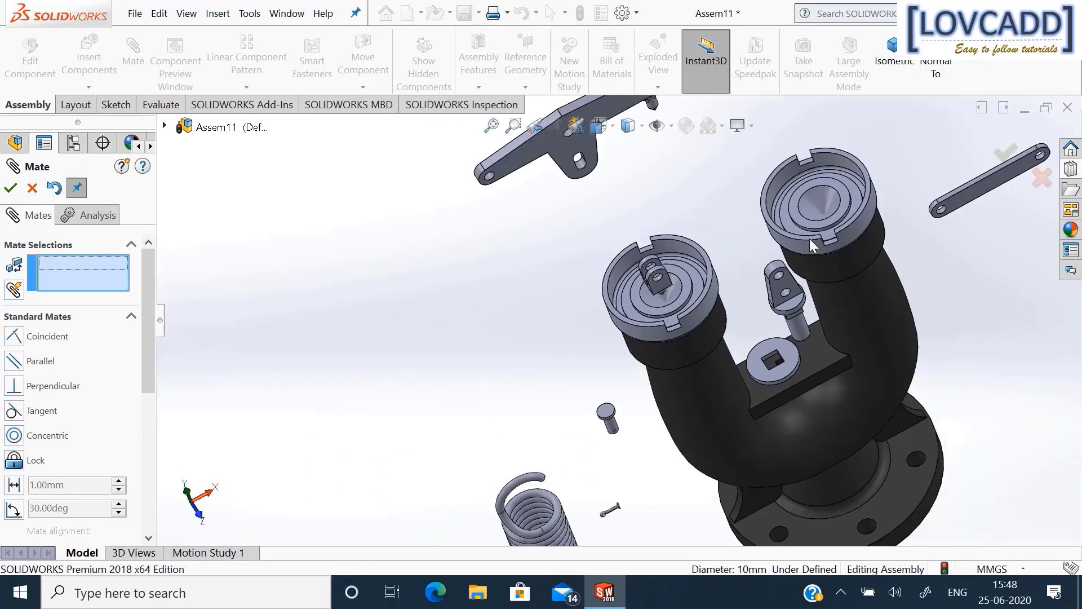
pyautogui.moveTo(692, 235); pyautogui.dragTo(644, 296, button='middle')
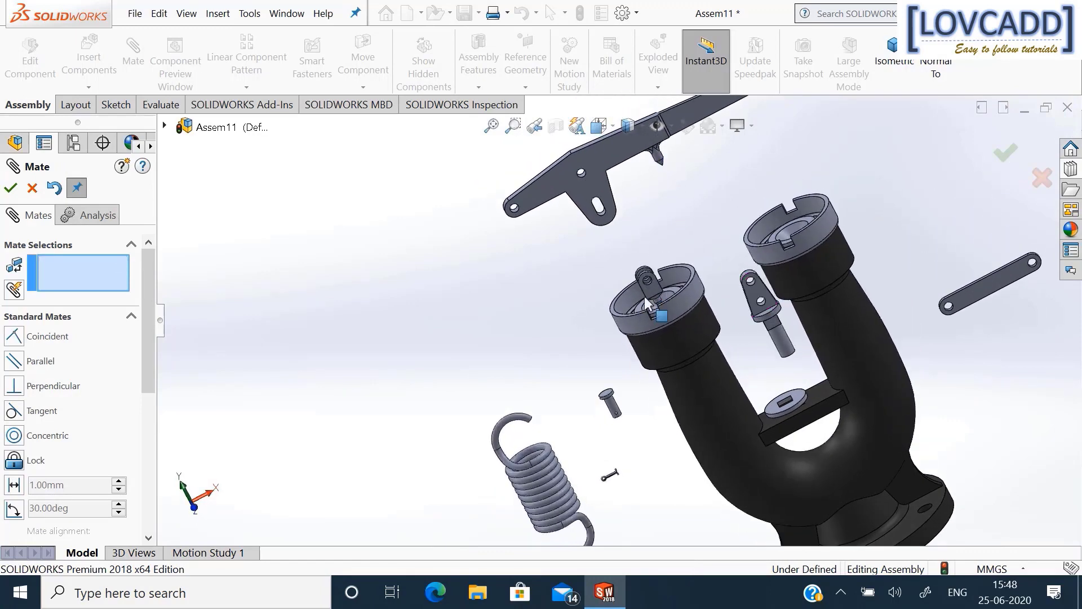
pyautogui.moveTo(655, 289); pyautogui.dragTo(624, 226)
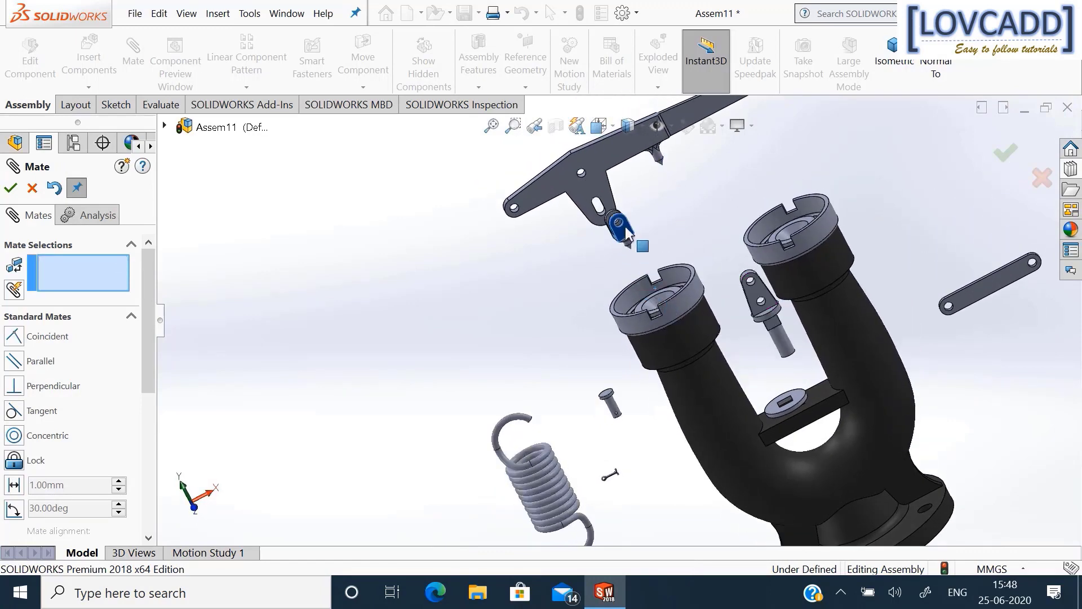
pyautogui.scroll(-3, 652, 247)
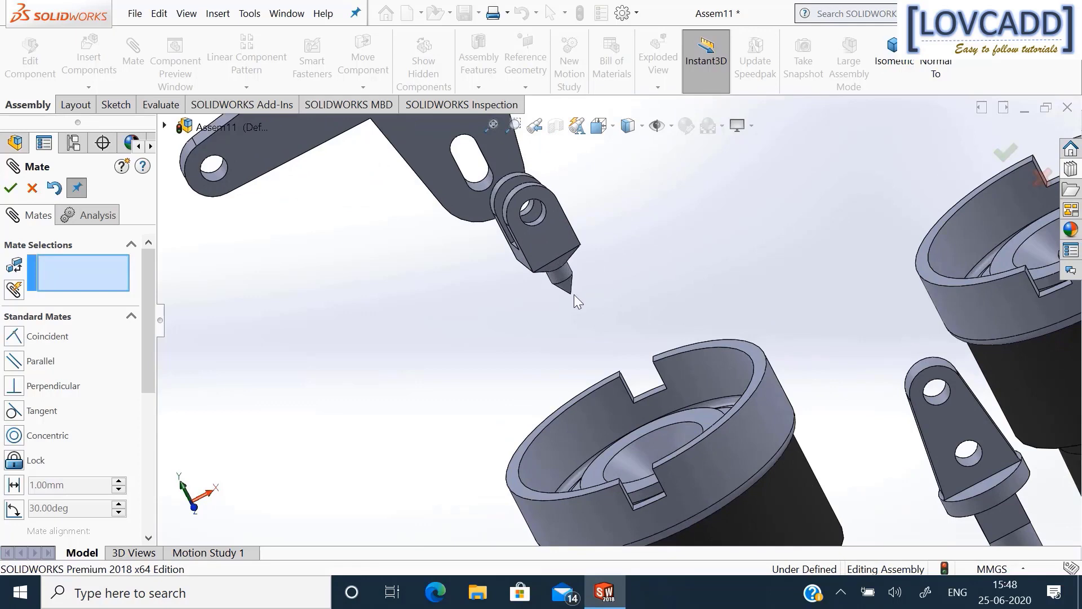
pyautogui.click(571, 295)
pyautogui.moveTo(643, 269); pyautogui.dragTo(682, 350, button='middle')
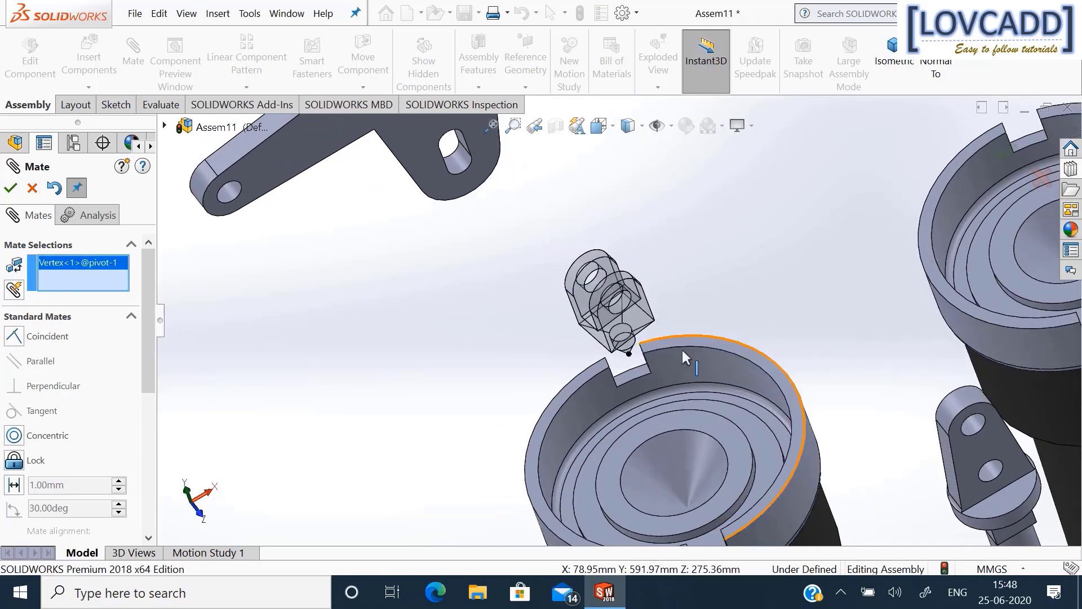
pyautogui.click(687, 507)
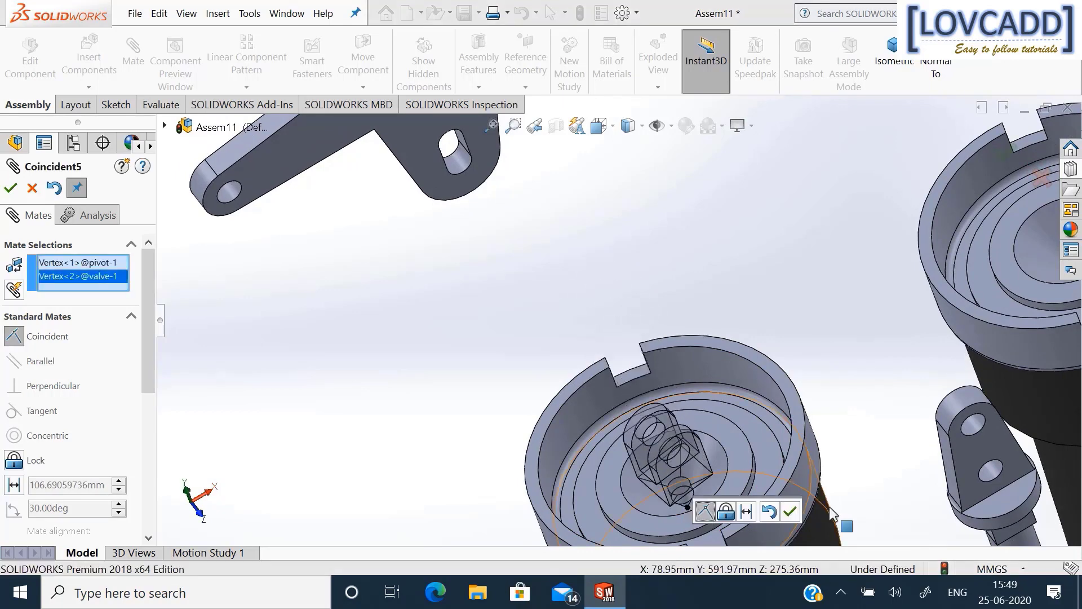
pyautogui.click(790, 511)
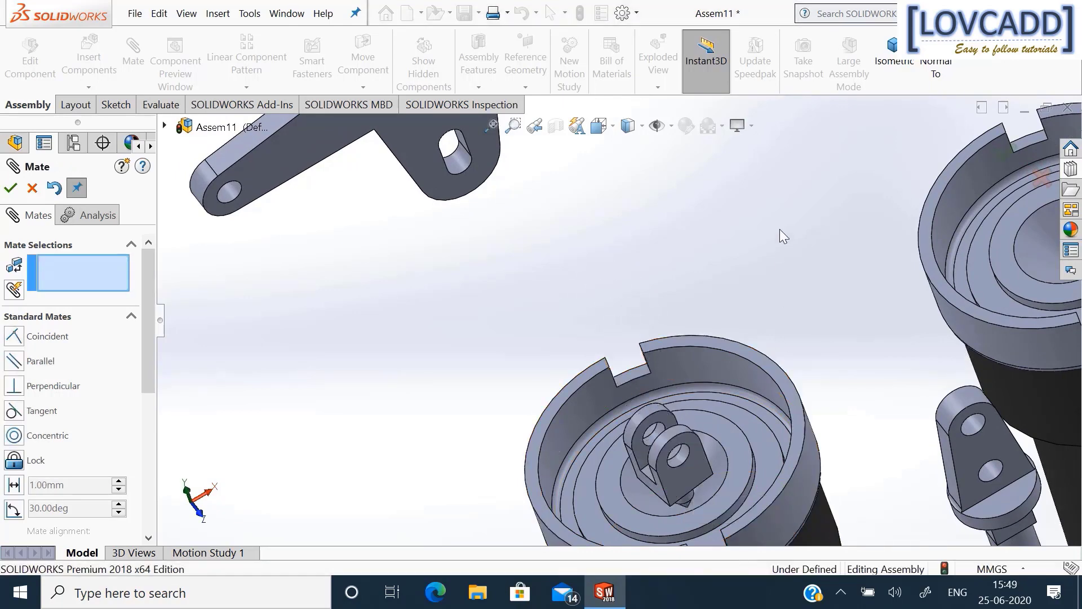
# Mate the pivot's fork hole concentric with the hole at the narrow left end of the lever.
pyautogui.moveTo(780, 229); pyautogui.dragTo(682, 276, button='middle')
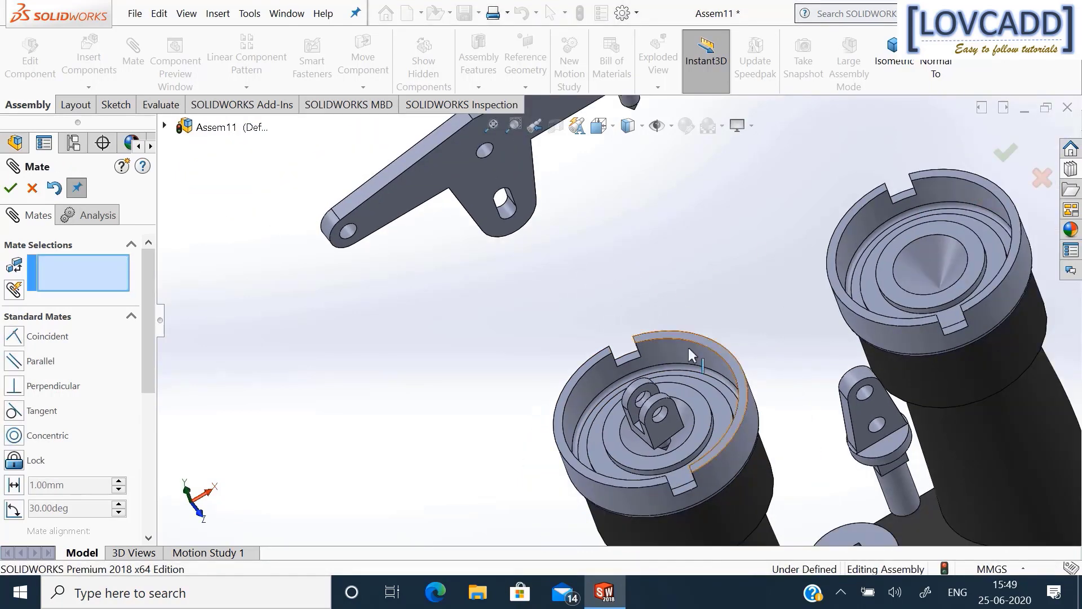
pyautogui.scroll(-3, 685, 448)
pyautogui.click(645, 376)
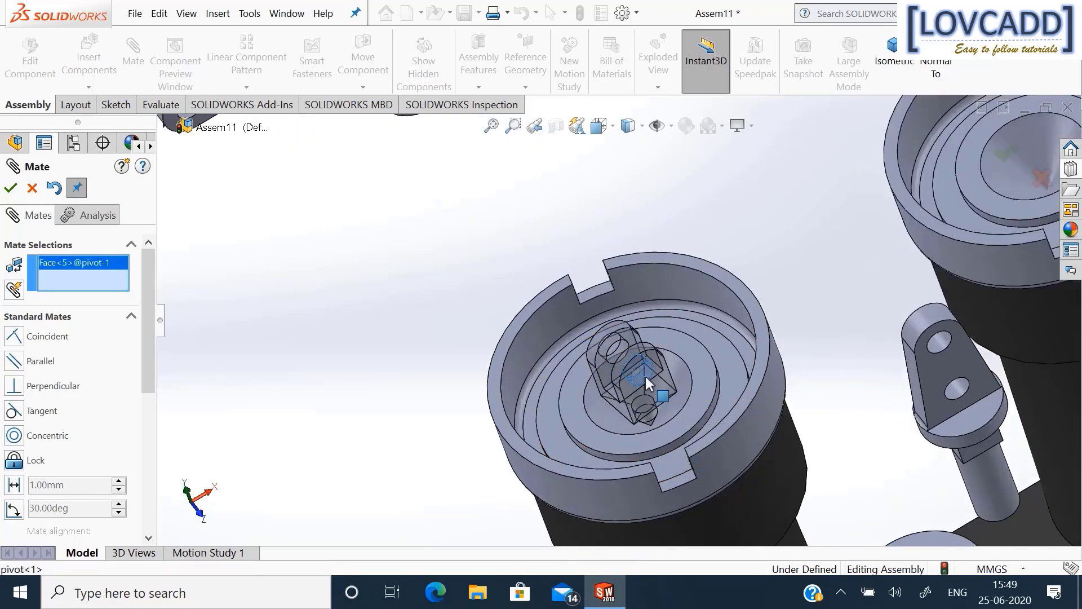
pyautogui.scroll(5, 645, 377)
pyautogui.scroll(-2, 440, 240)
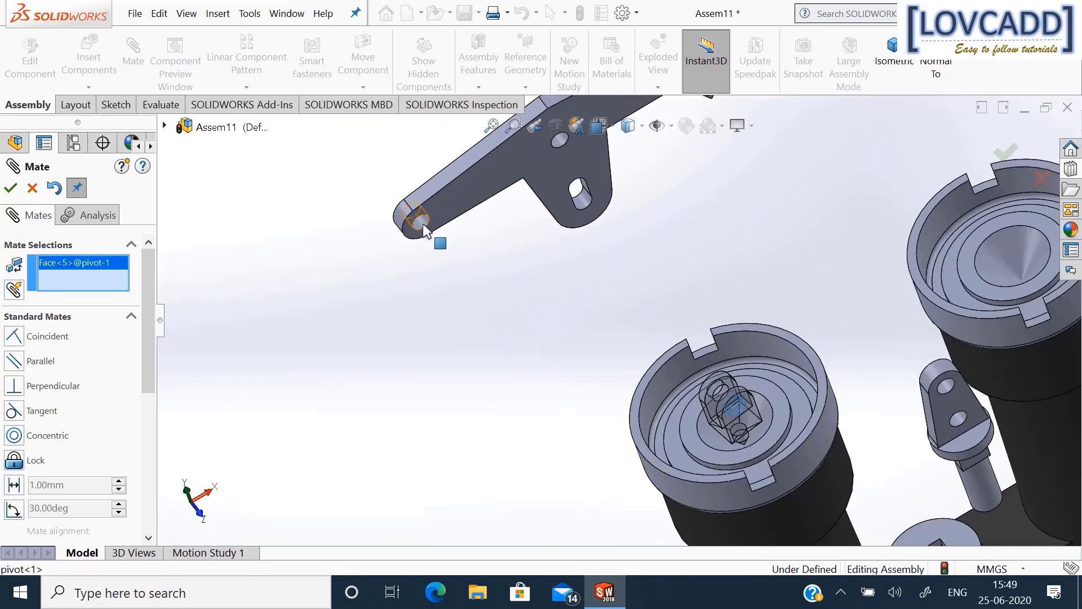
pyautogui.click(423, 223)
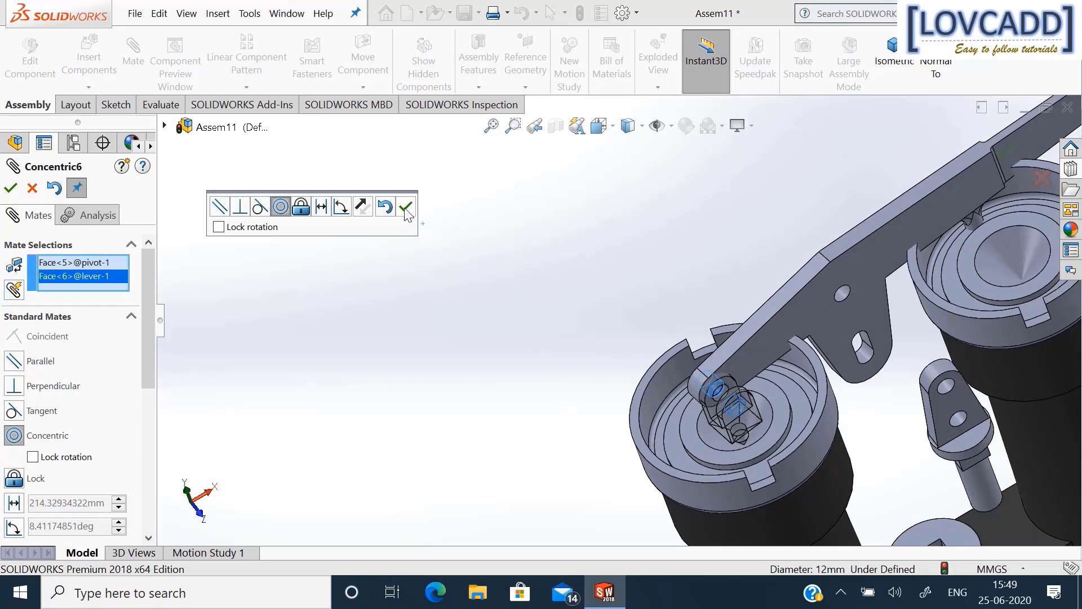
pyautogui.click(405, 209)
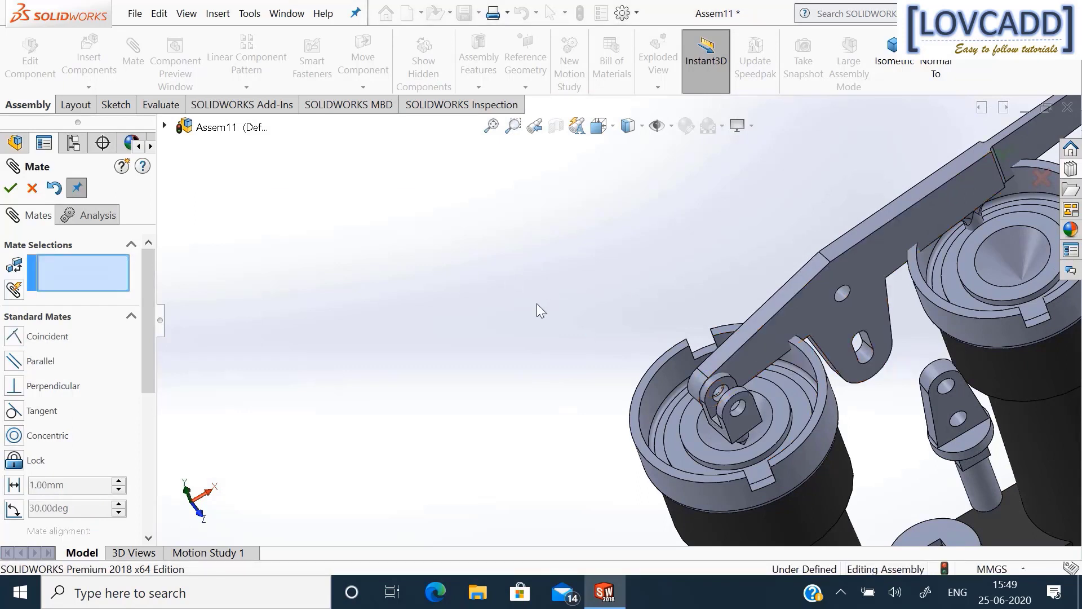
# Mate the lever's flat side face coincident with the inner face of the pivot's fork.
pyautogui.click(822, 327)
pyautogui.moveTo(522, 290); pyautogui.dragTo(590, 425, button='middle')
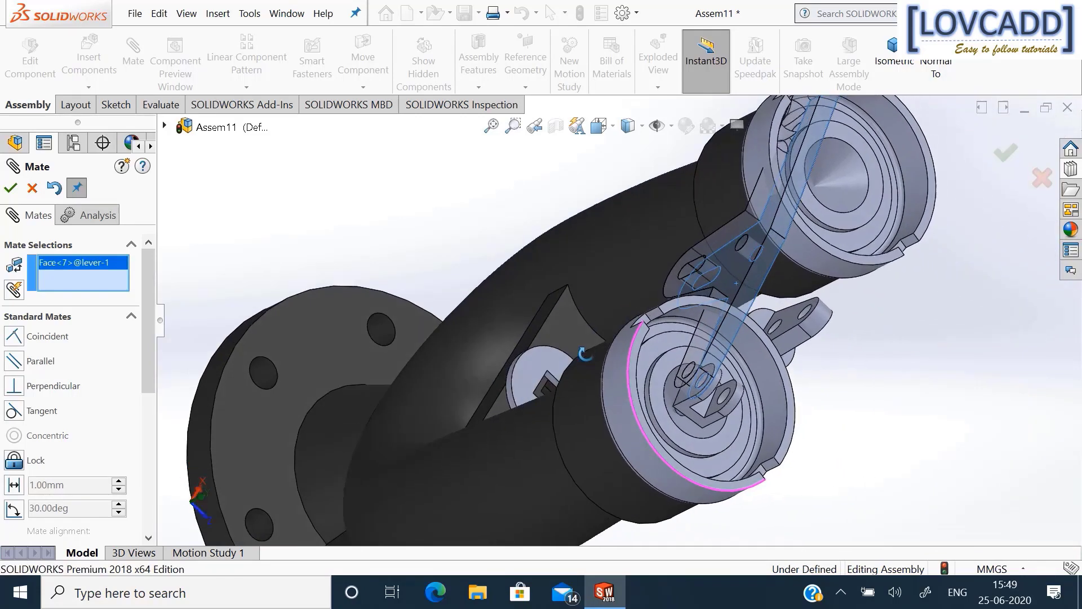
pyautogui.click(713, 404)
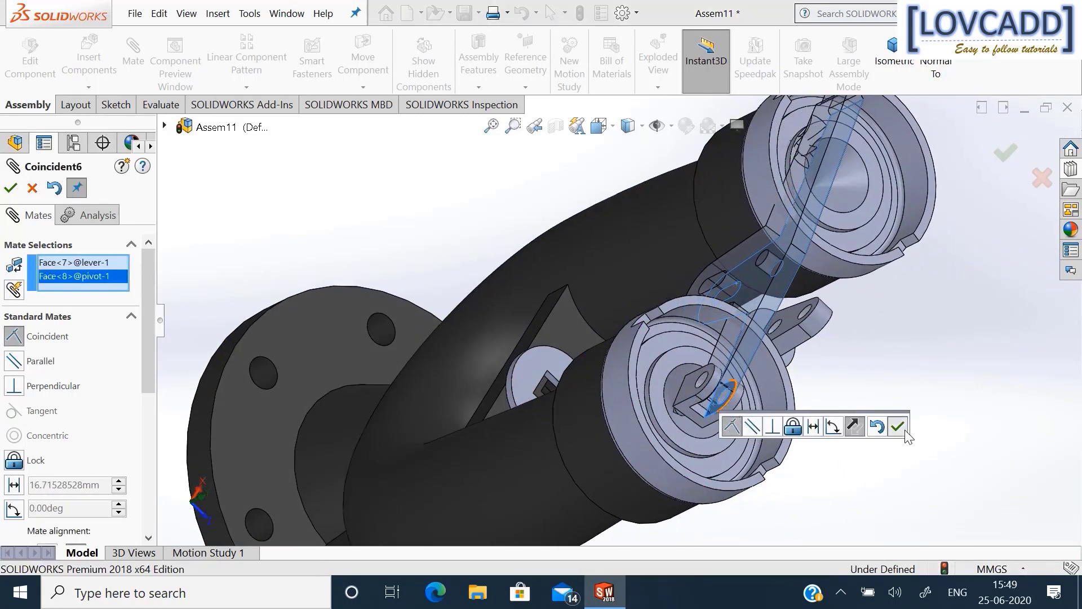
pyautogui.click(905, 432)
pyautogui.moveTo(885, 401); pyautogui.dragTo(837, 395, button='middle')
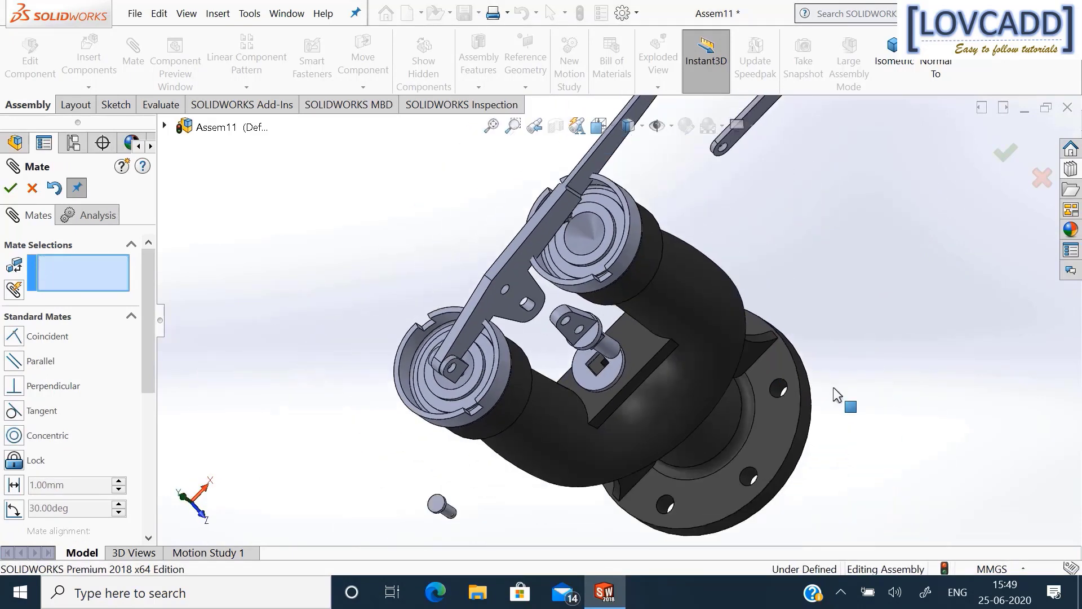
# Raise the lever and mate the round face of its pointed stem concentric with the conical recess of the right valve.
pyautogui.click(206, 519)
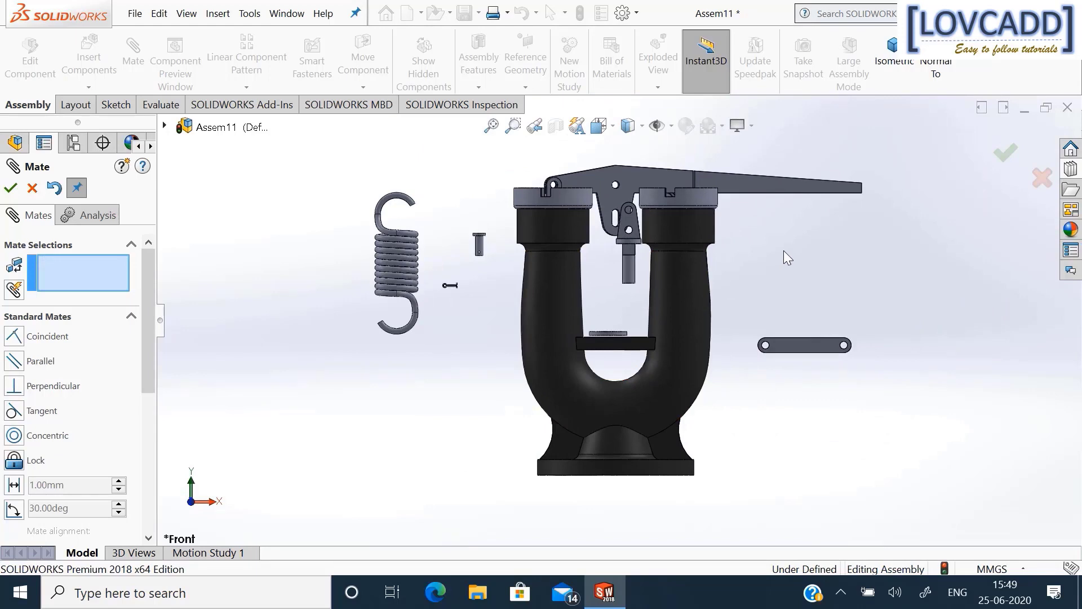
pyautogui.moveTo(783, 250); pyautogui.dragTo(767, 287, button='middle')
pyautogui.moveTo(753, 176); pyautogui.dragTo(742, 123)
pyautogui.scroll(-3, 716, 175)
pyautogui.scroll(2, 711, 186)
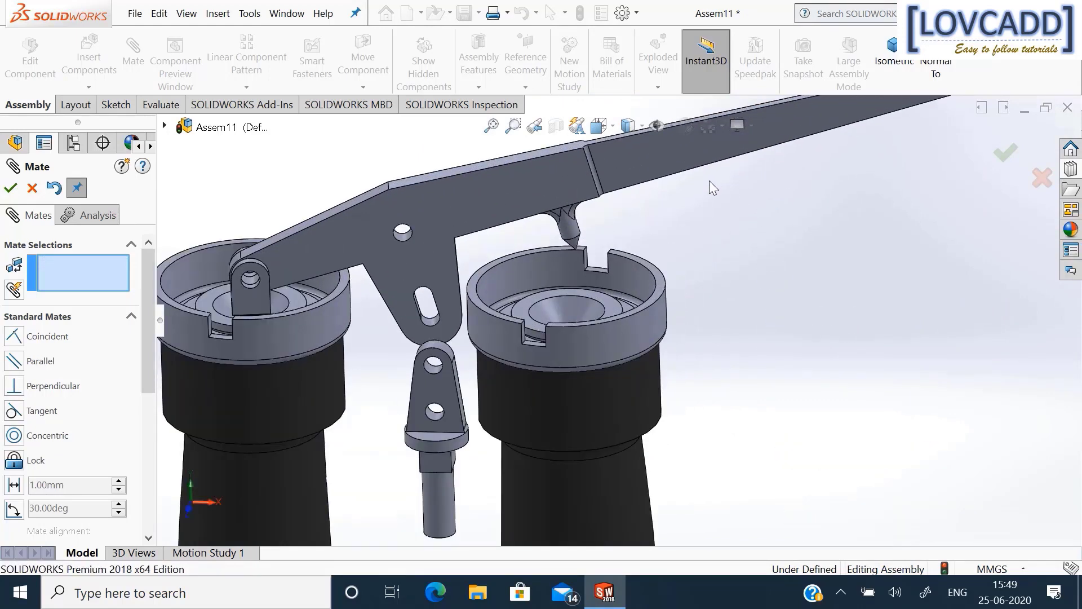
pyautogui.click(570, 236)
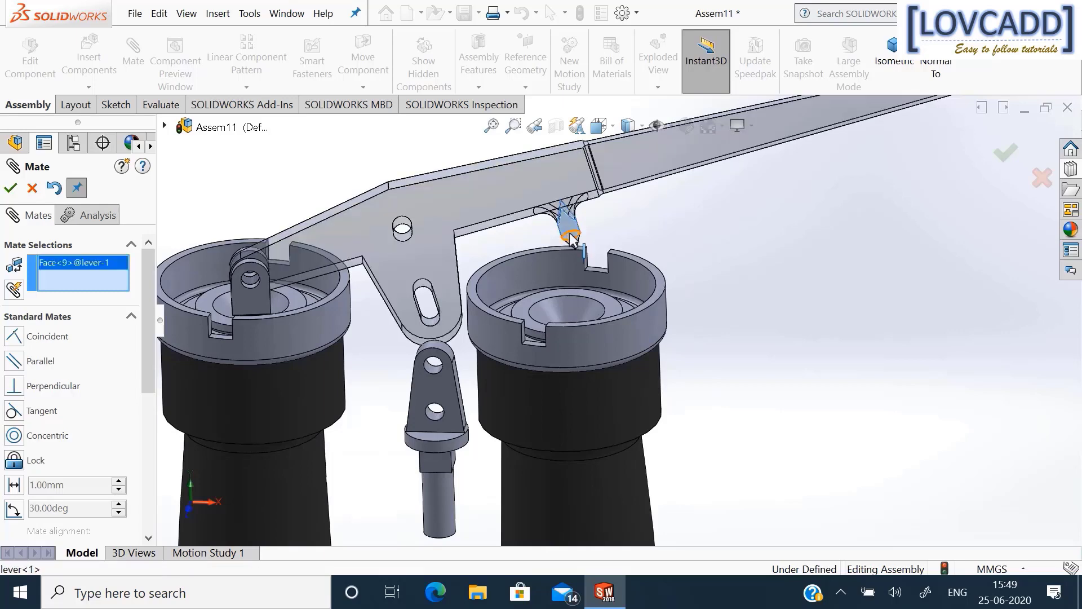
pyautogui.click(562, 303)
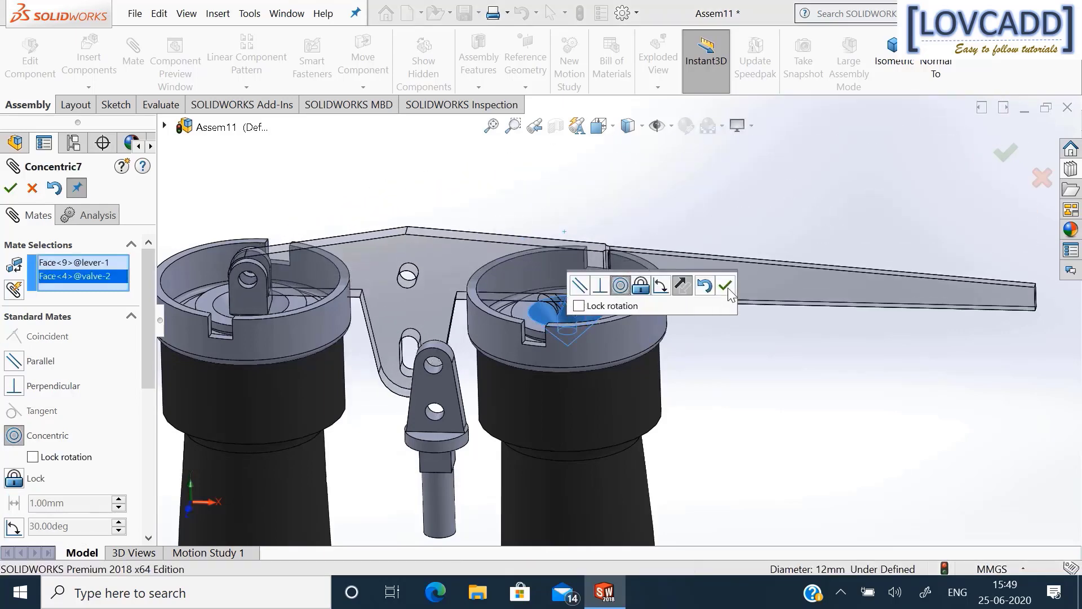
pyautogui.click(726, 286)
# Mate the rear inner face of the washer's square hole coincident with the rear face of the square hole in the body's bridge.
pyautogui.scroll(4, 800, 414)
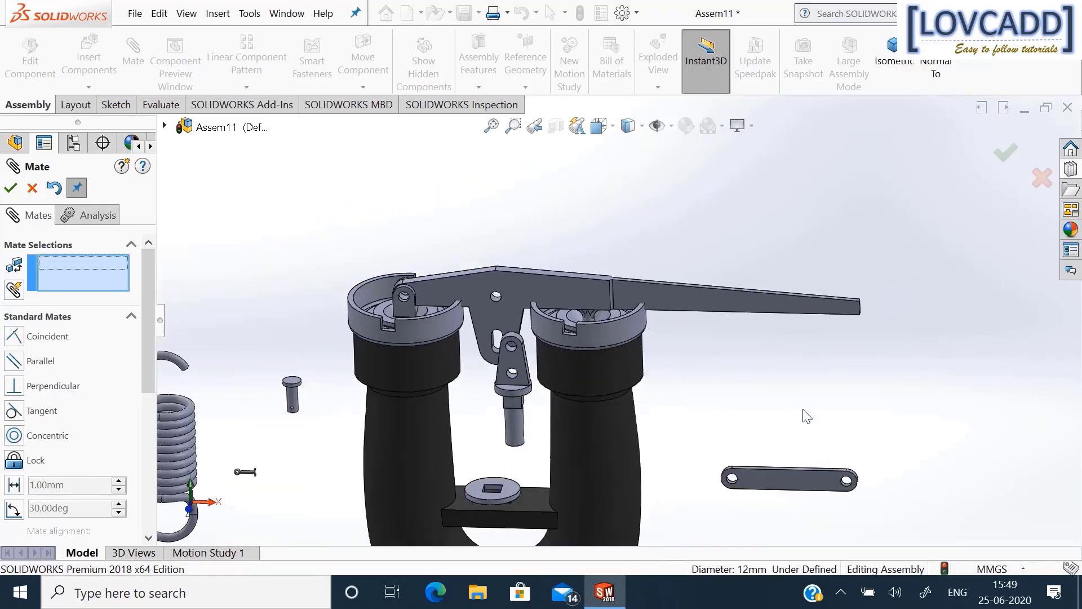
pyautogui.moveTo(796, 413); pyautogui.dragTo(556, 465, button='middle')
pyautogui.scroll(-3, 479, 410)
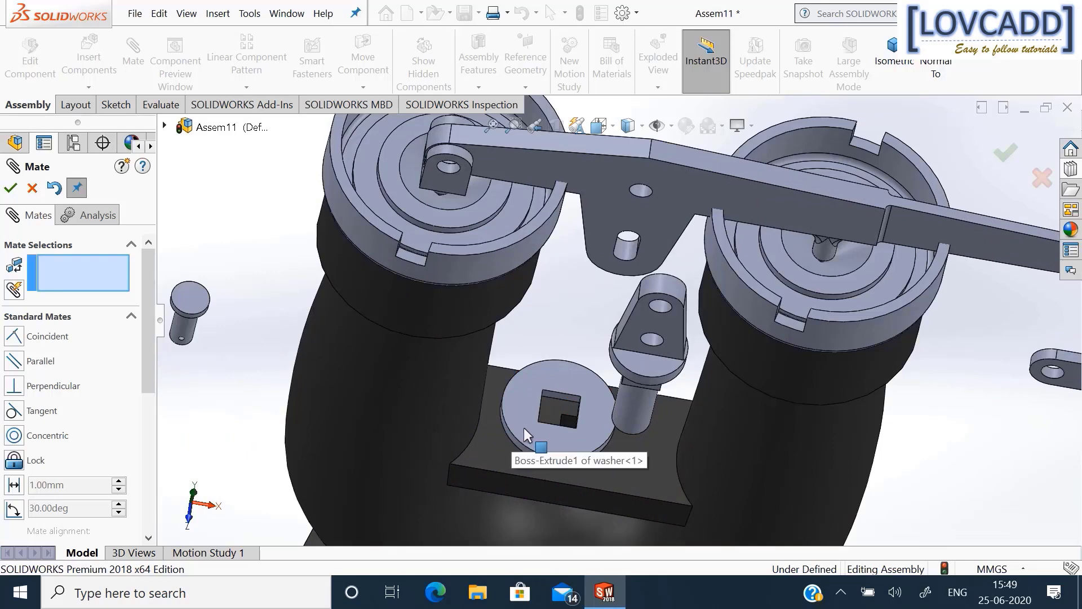
pyautogui.scroll(-3, 523, 427)
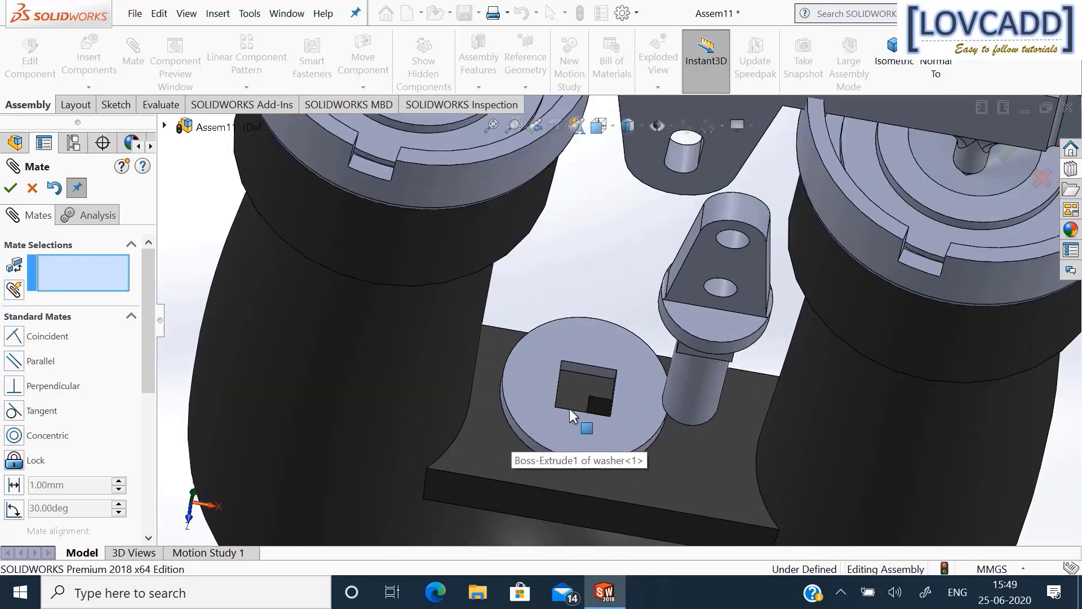
pyautogui.click(597, 404)
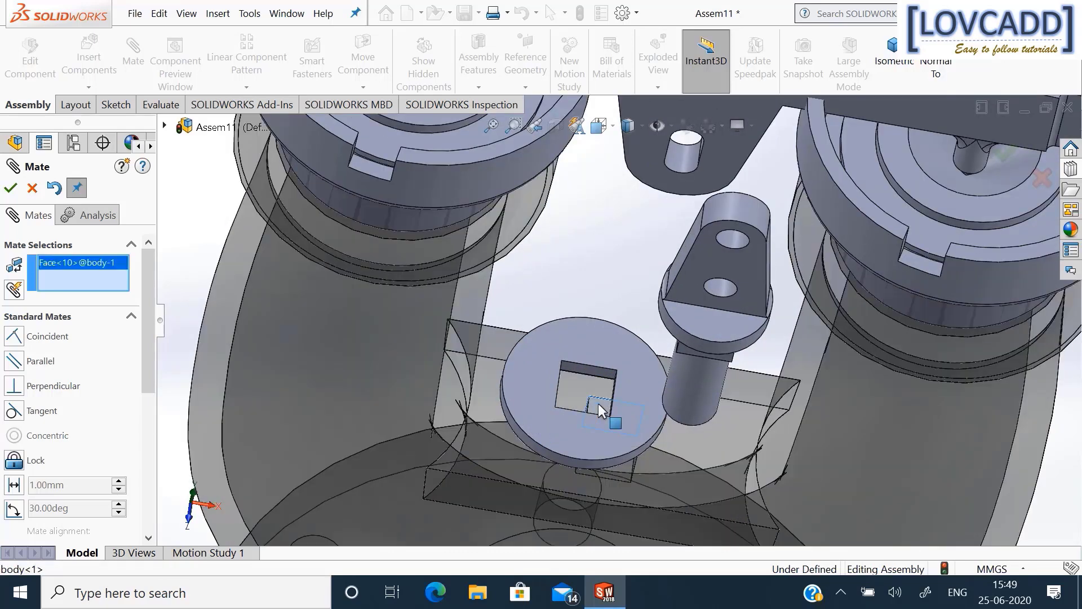
pyautogui.click(596, 367)
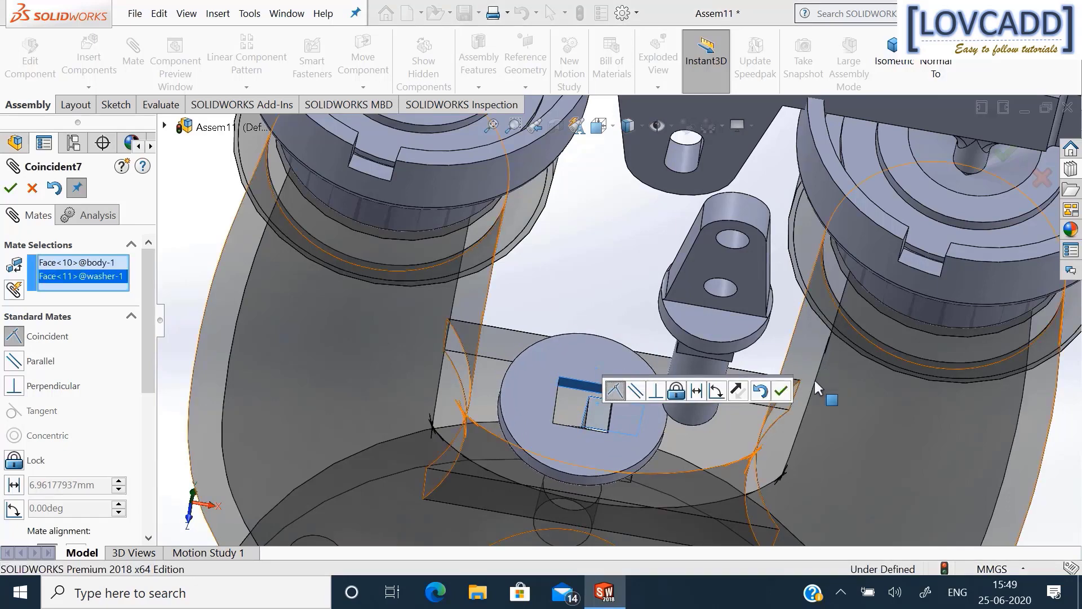
pyautogui.click(781, 388)
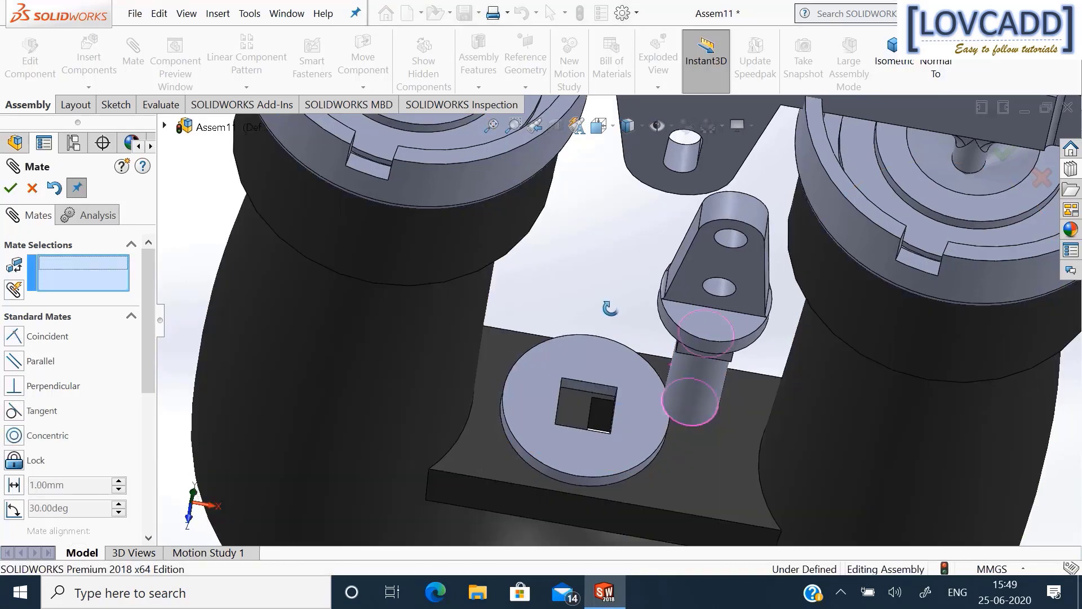
# Mate the left inner face of the washer's square hole coincident with the matching side face of the body's square hole.
pyautogui.moveTo(615, 310)
pyautogui.mouseDown(button='middle')
pyautogui.moveTo(589, 316)
pyautogui.moveTo(600, 321)
pyautogui.mouseUp(button='middle')
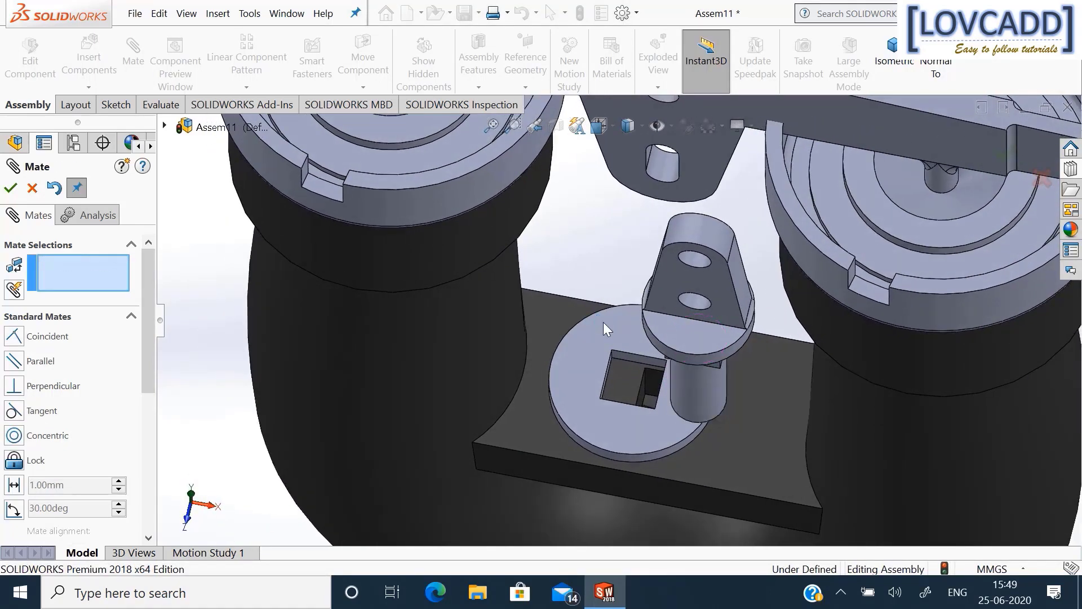
pyautogui.click(641, 395)
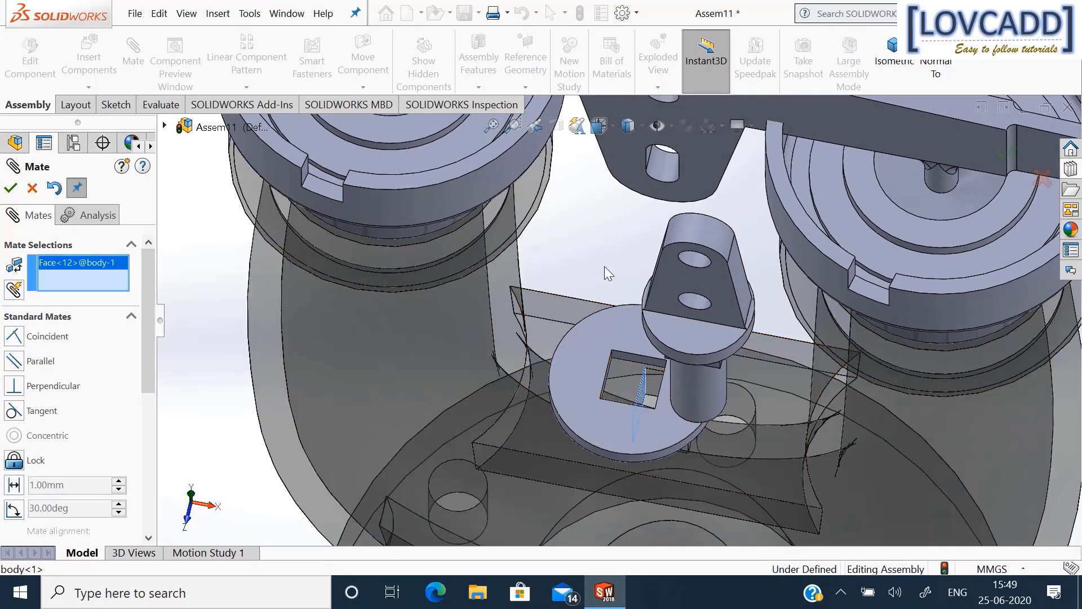
pyautogui.moveTo(604, 269); pyautogui.dragTo(604, 299, button='middle')
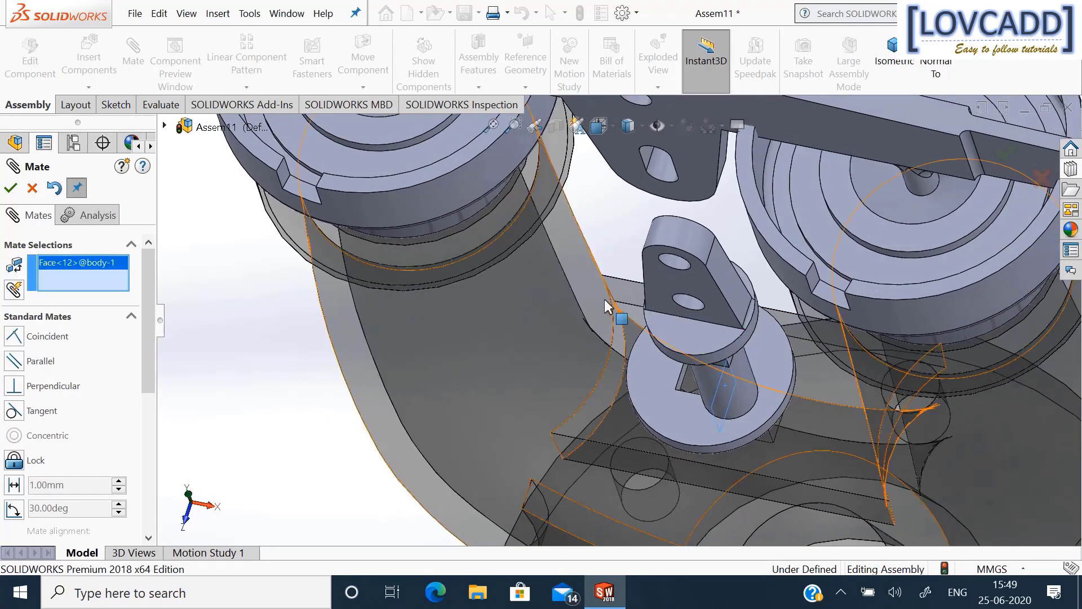
pyautogui.click(681, 381)
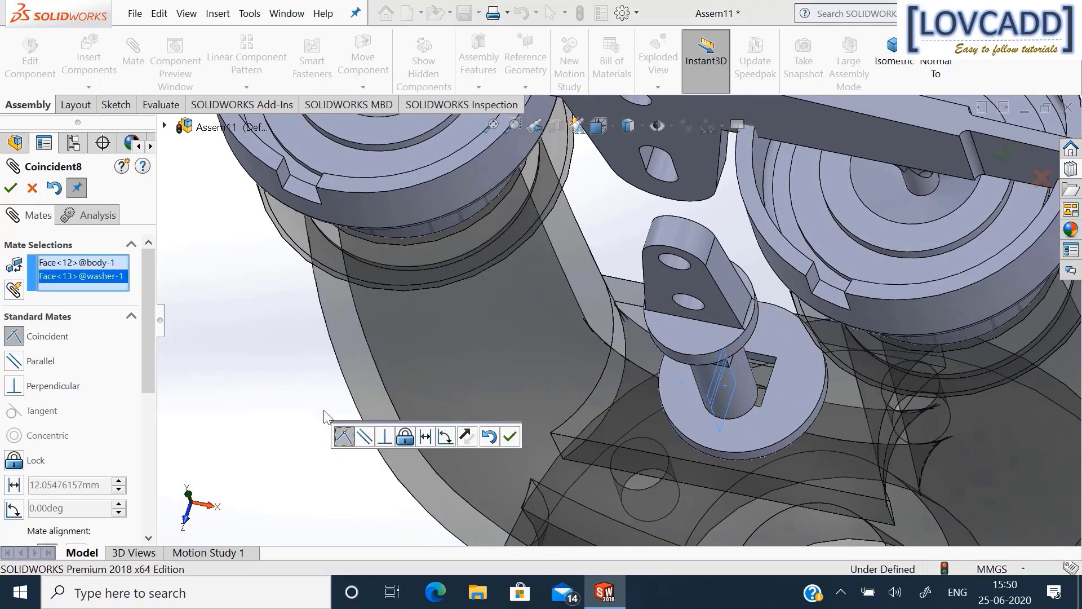
pyautogui.click(510, 437)
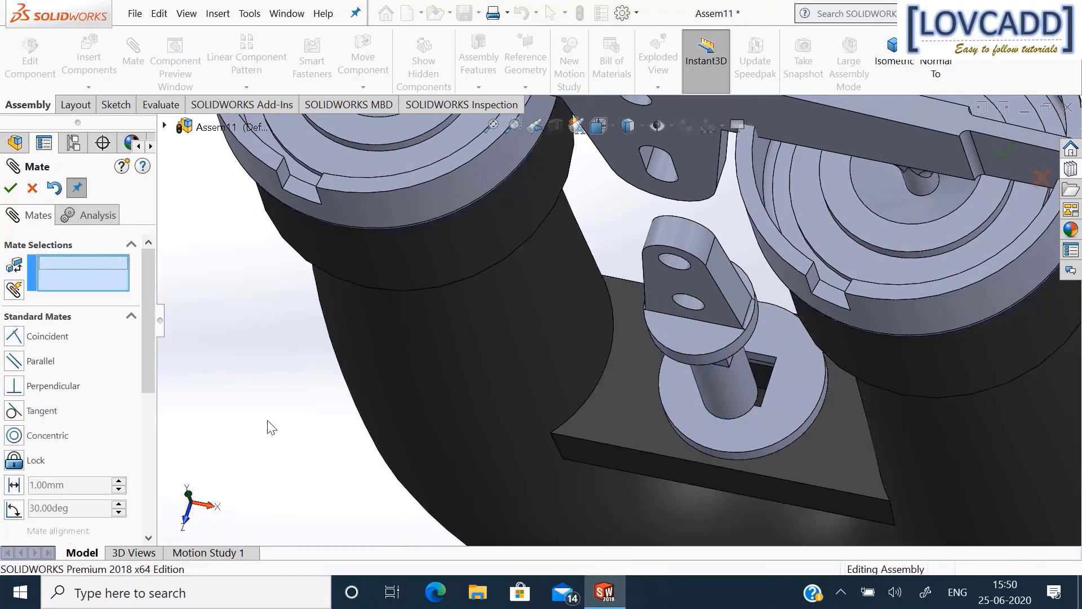
# Lift the washer and mate its underside coincident with the top face of the body's bridge.
pyautogui.moveTo(270, 427); pyautogui.dragTo(282, 293, button='middle')
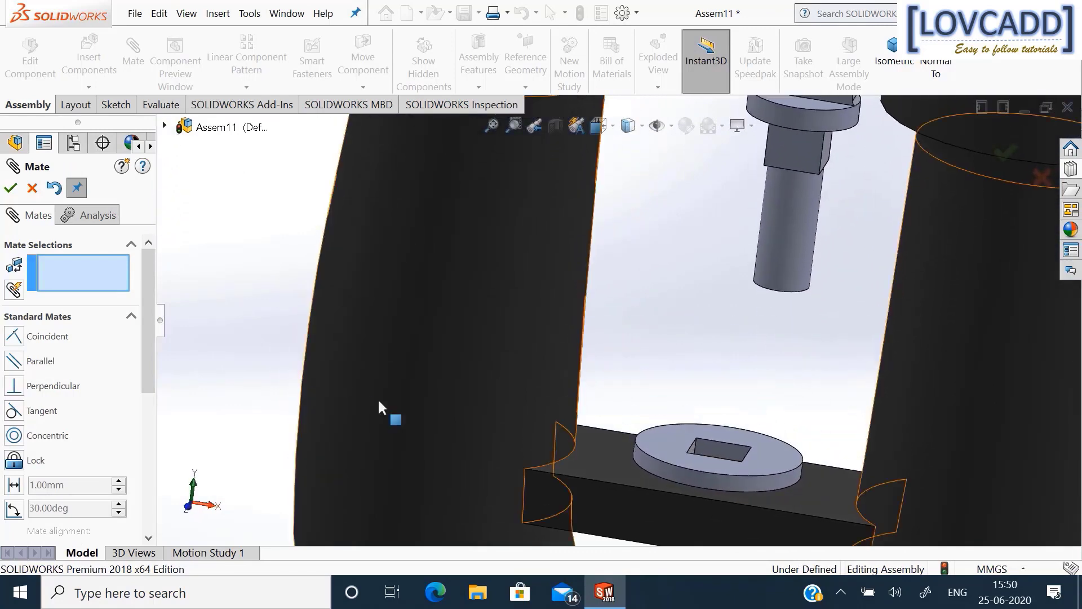
pyautogui.scroll(3, 467, 426)
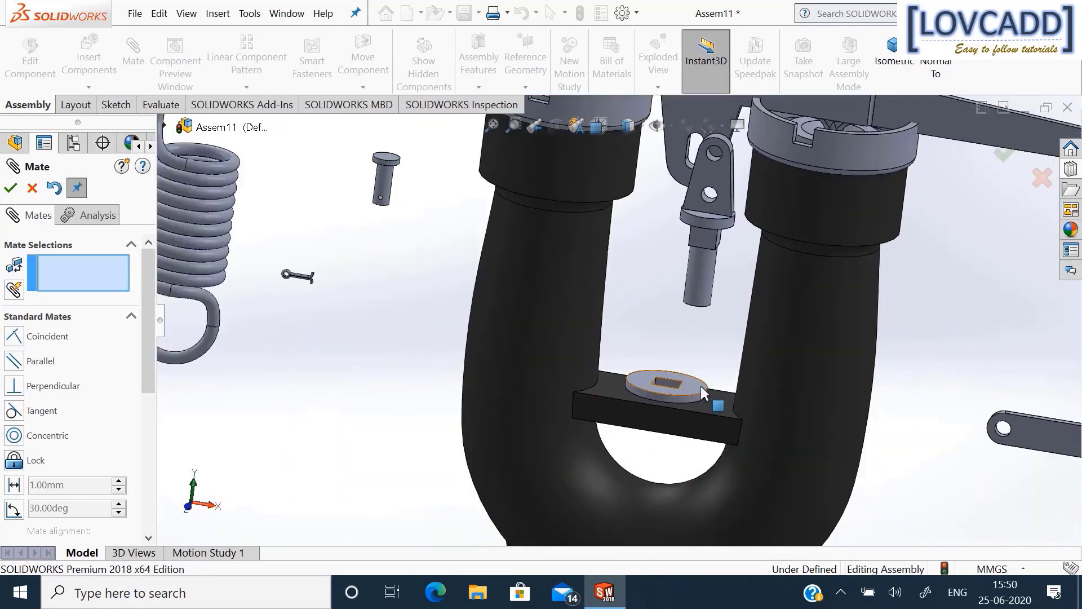
pyautogui.moveTo(701, 386); pyautogui.dragTo(694, 338)
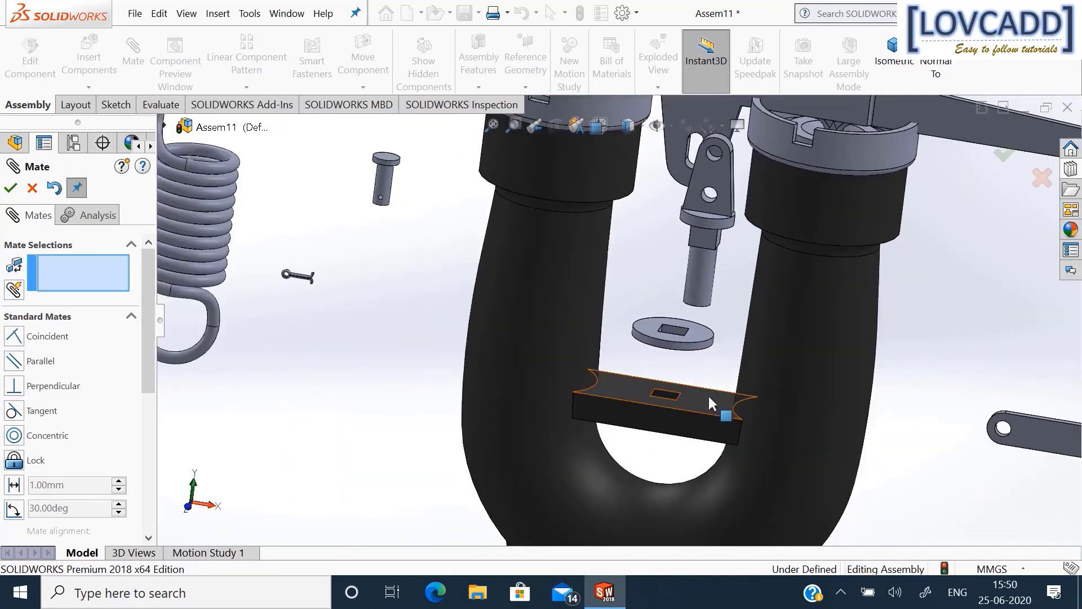
pyautogui.click(708, 396)
pyautogui.moveTo(732, 327); pyautogui.dragTo(717, 375, button='middle')
pyautogui.click(703, 356)
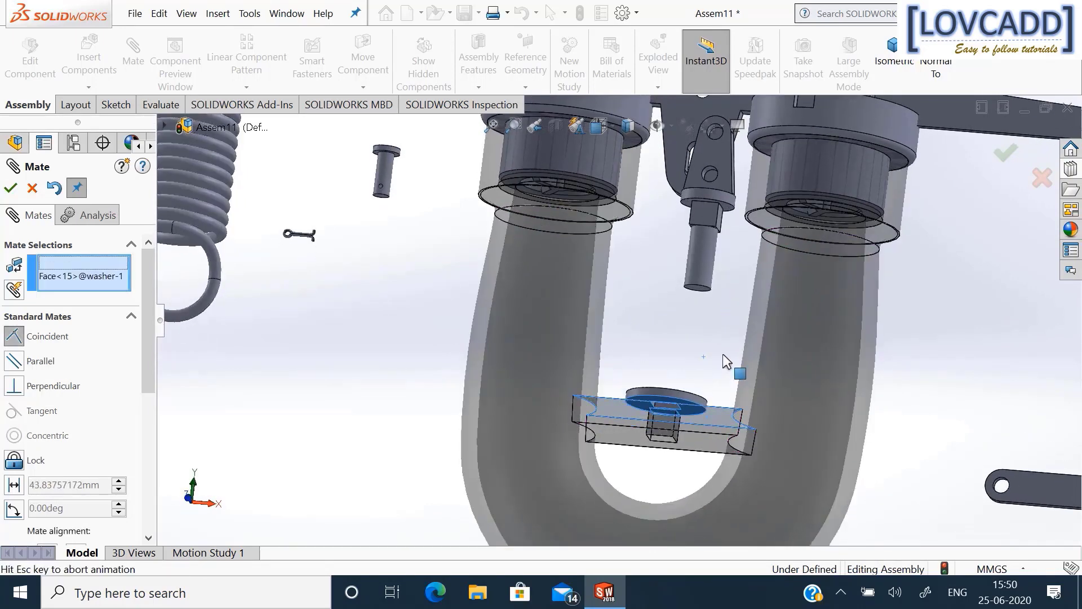
pyautogui.click(967, 410)
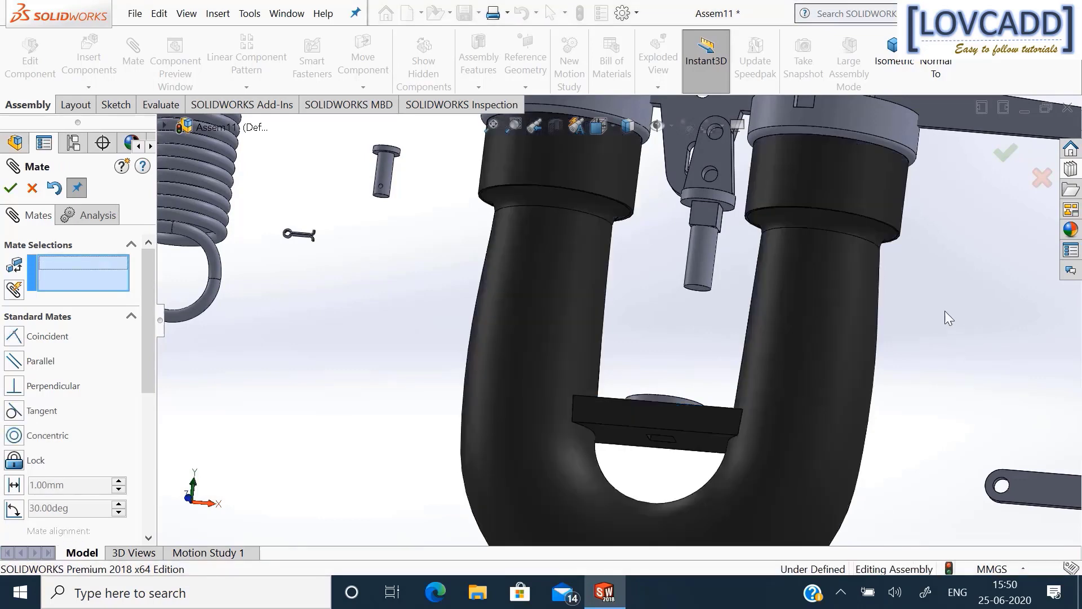
# Mate a side face of the shackle's square neck coincident with the left inner face of the body's square hole.
pyautogui.moveTo(945, 311); pyautogui.dragTo(946, 411, button='middle')
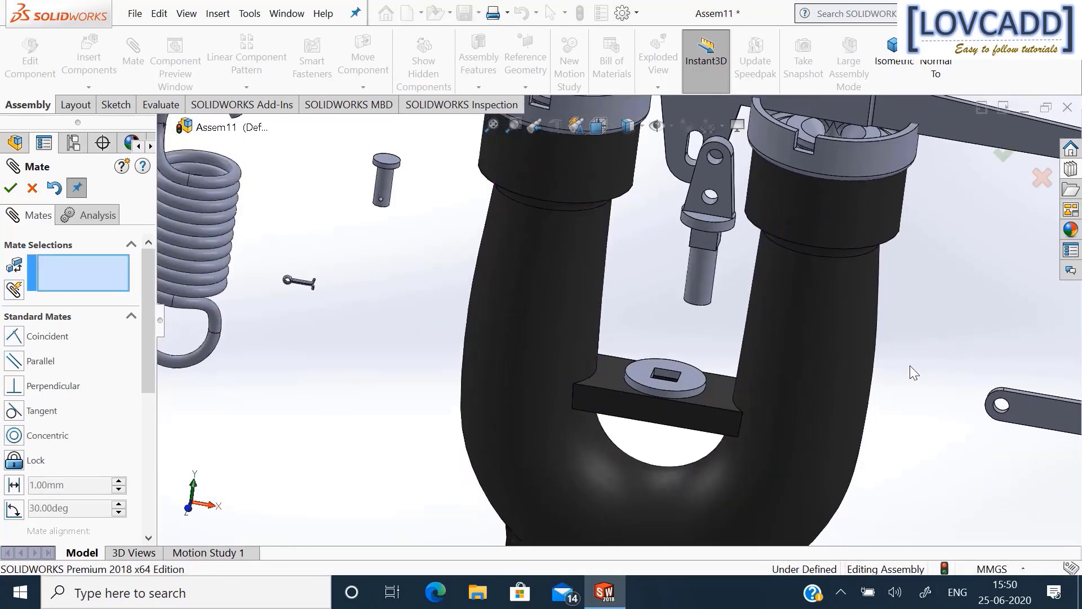
pyautogui.moveTo(733, 310); pyautogui.dragTo(671, 339, button='middle')
pyautogui.scroll(-2, 699, 247)
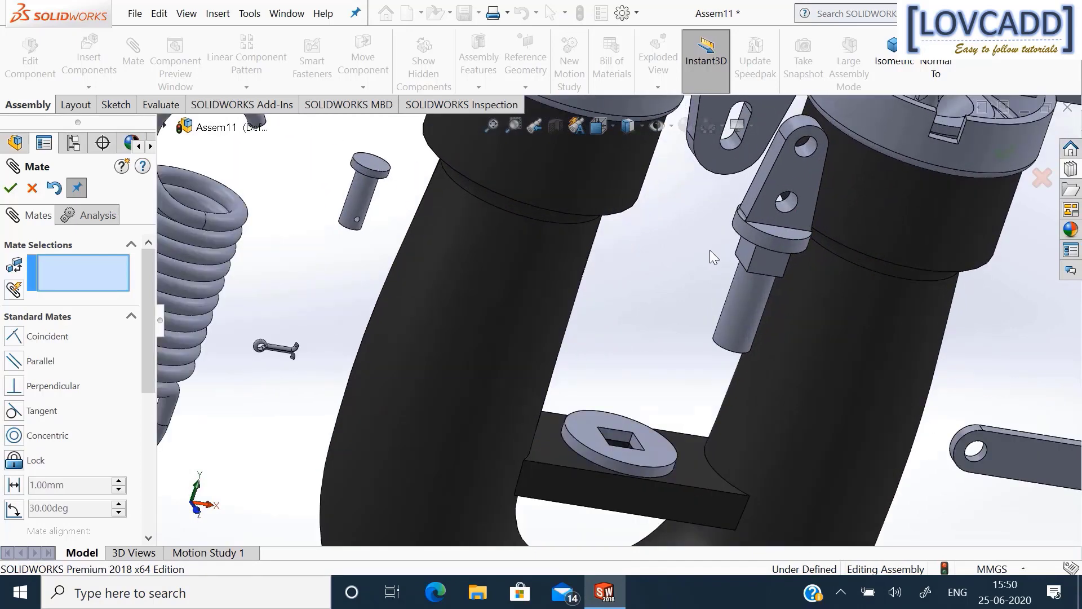
pyautogui.click(742, 256)
pyautogui.moveTo(672, 333); pyautogui.dragTo(615, 428, button='middle')
pyautogui.click(619, 451)
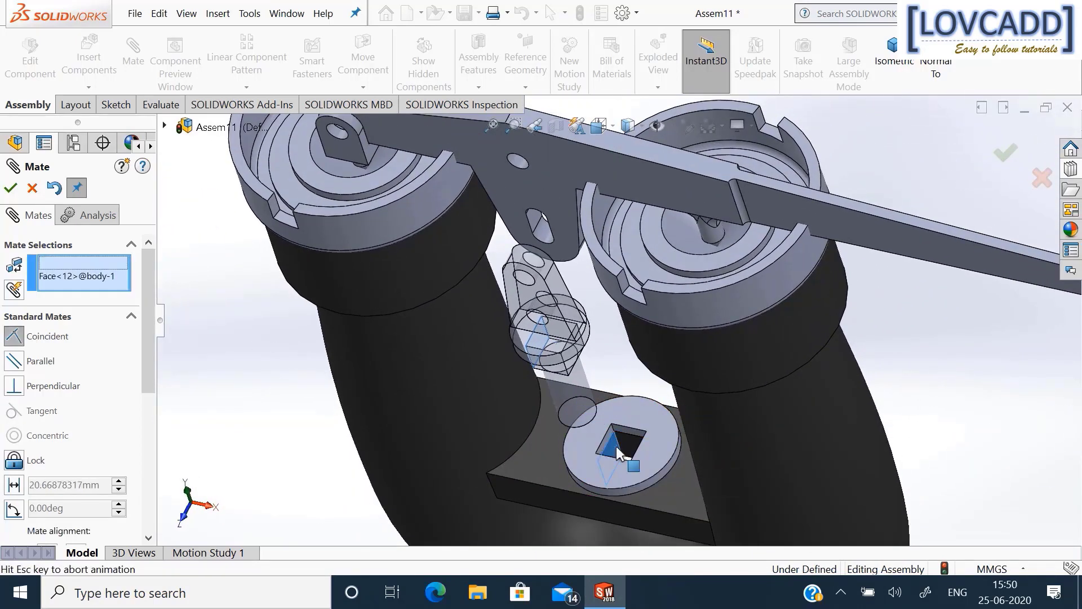
pyautogui.click(800, 468)
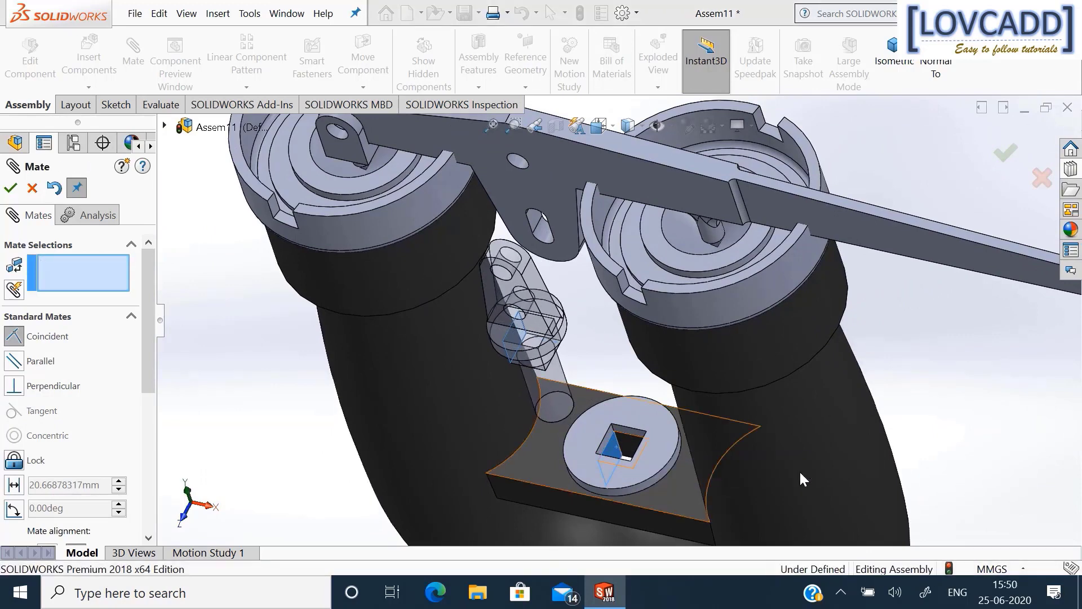
# Mate the front face of the shackle's square neck coincident with the front inner face of the body's square hole.
pyautogui.click(527, 361)
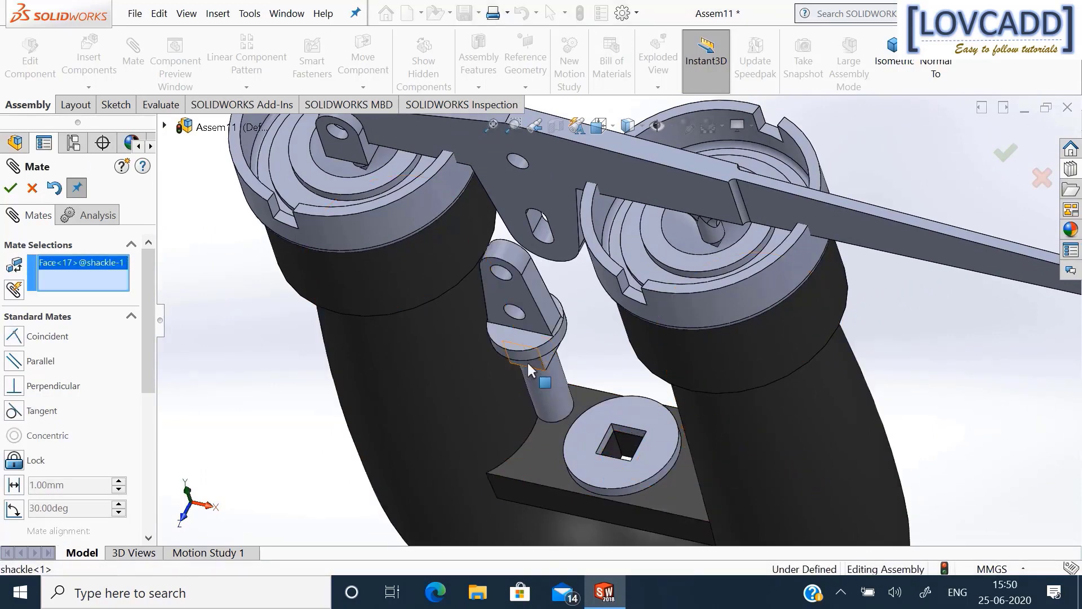
pyautogui.moveTo(617, 350); pyautogui.dragTo(619, 490, button='middle')
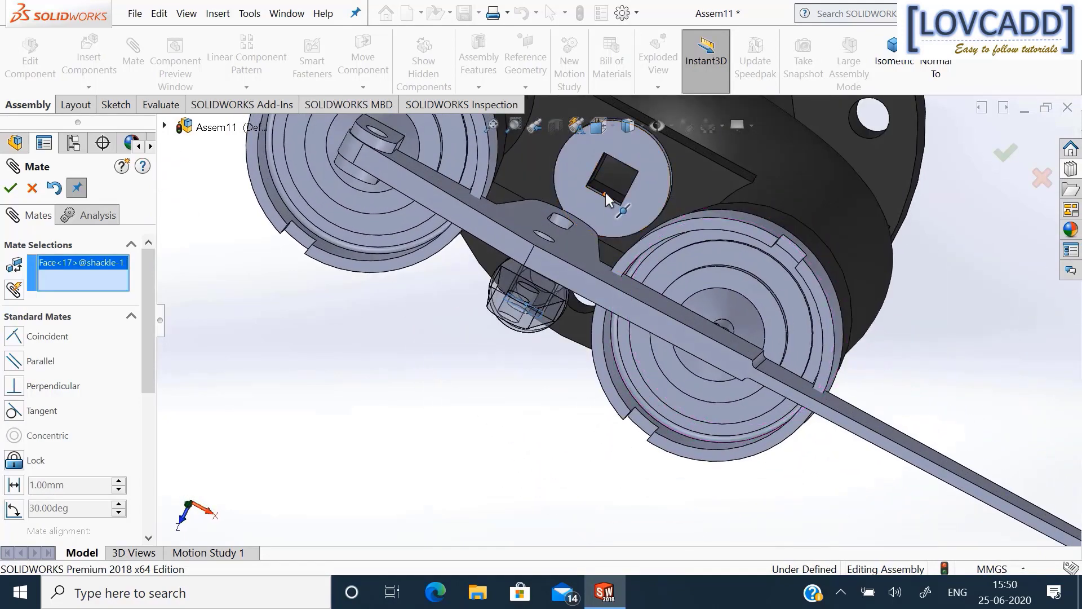
pyautogui.scroll(-3, 605, 191)
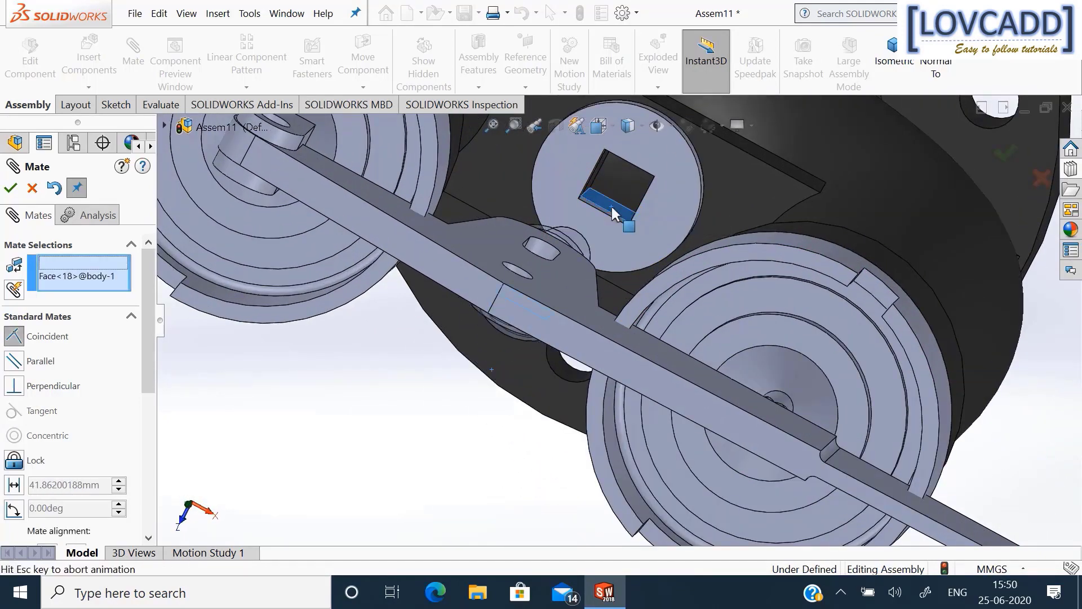
pyautogui.click(611, 206)
pyautogui.click(795, 192)
# Mate the underside of the shackle's round flange coincident with the washer's top face.
pyautogui.scroll(6, 793, 190)
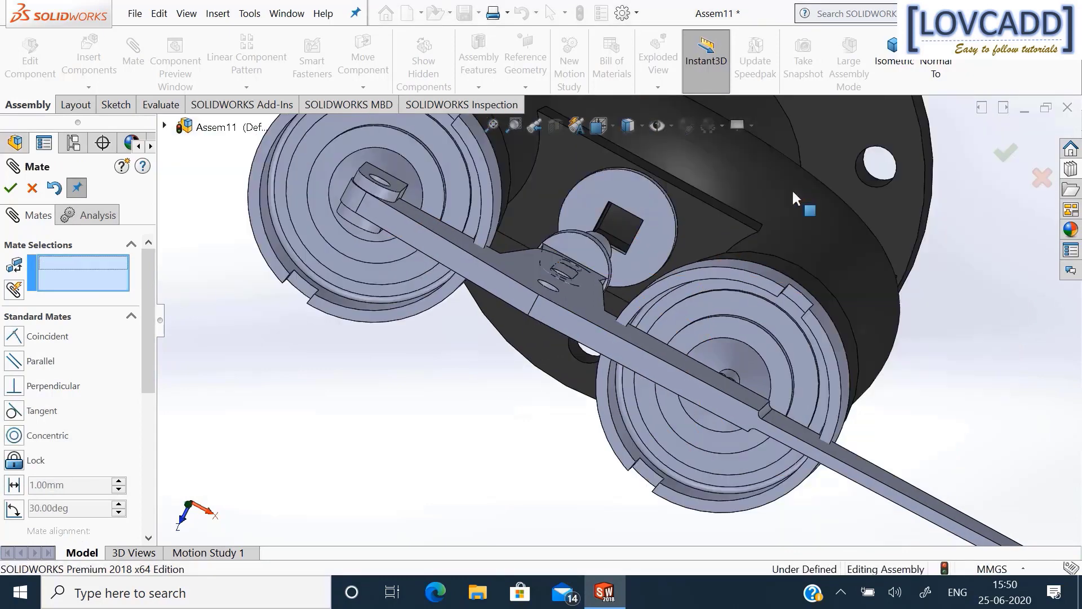
pyautogui.moveTo(841, 353); pyautogui.dragTo(856, 188, button='middle')
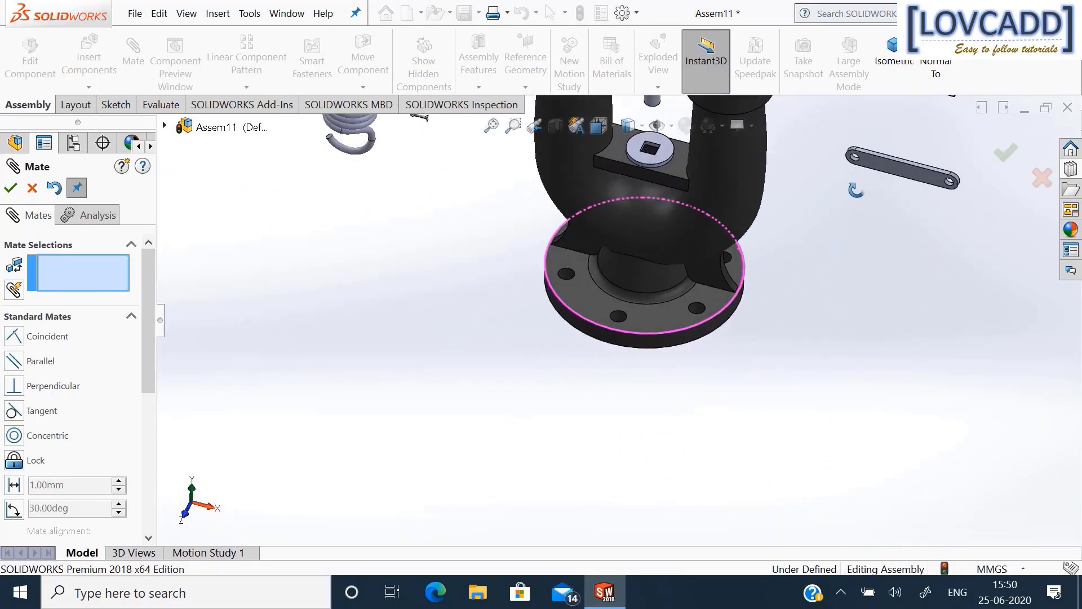
pyautogui.scroll(6, 706, 275)
pyautogui.moveTo(705, 247); pyautogui.dragTo(720, 181, button='middle')
pyautogui.scroll(-6, 635, 245)
pyautogui.scroll(-3, 644, 271)
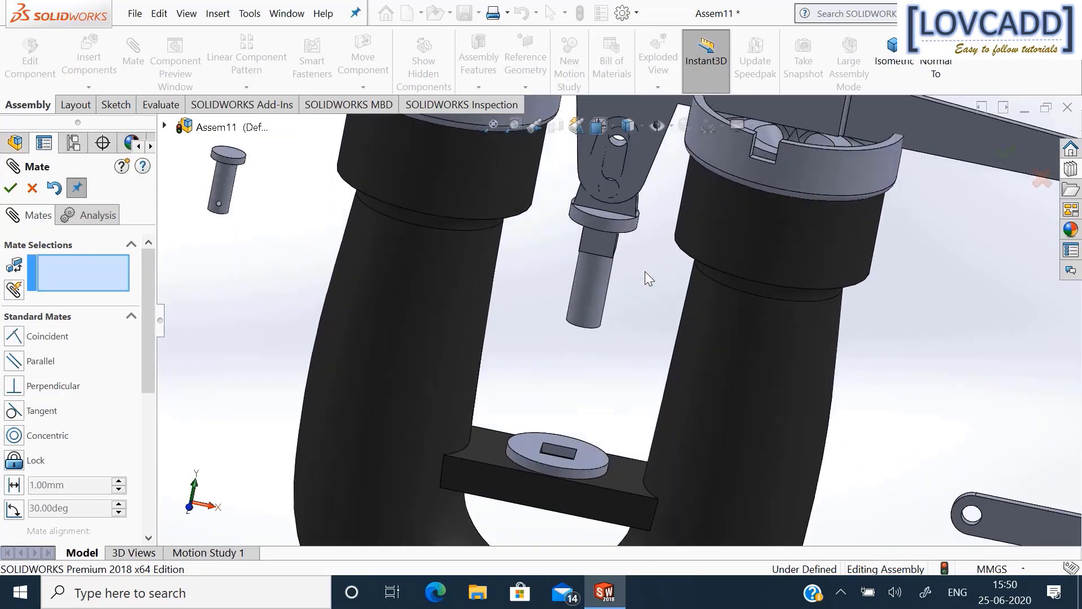
pyautogui.click(589, 464)
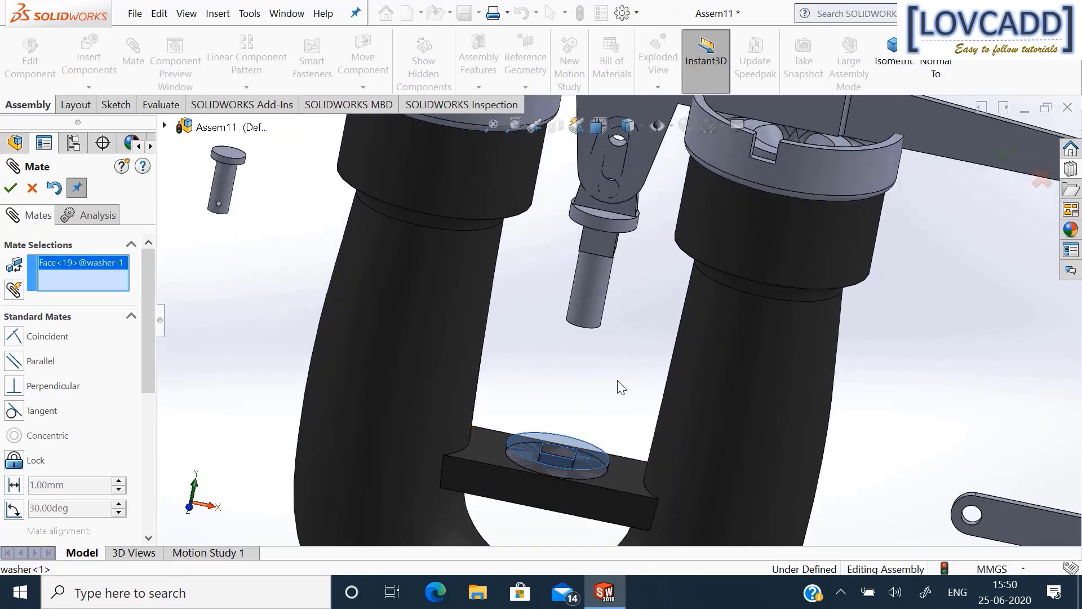
pyautogui.moveTo(619, 386); pyautogui.dragTo(668, 262, button='middle')
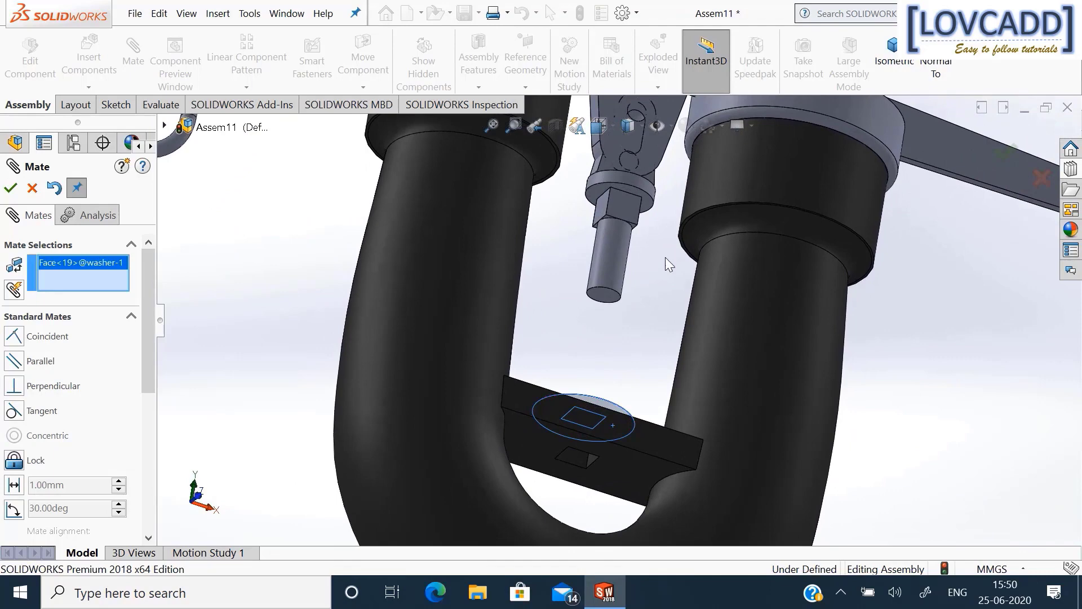
pyautogui.click(647, 216)
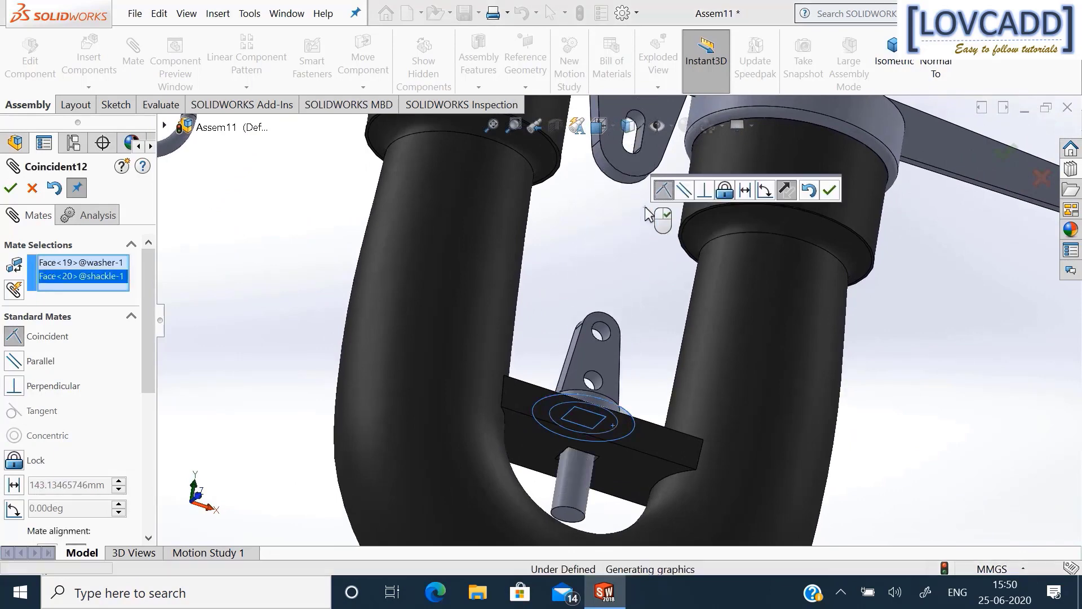
pyautogui.click(827, 190)
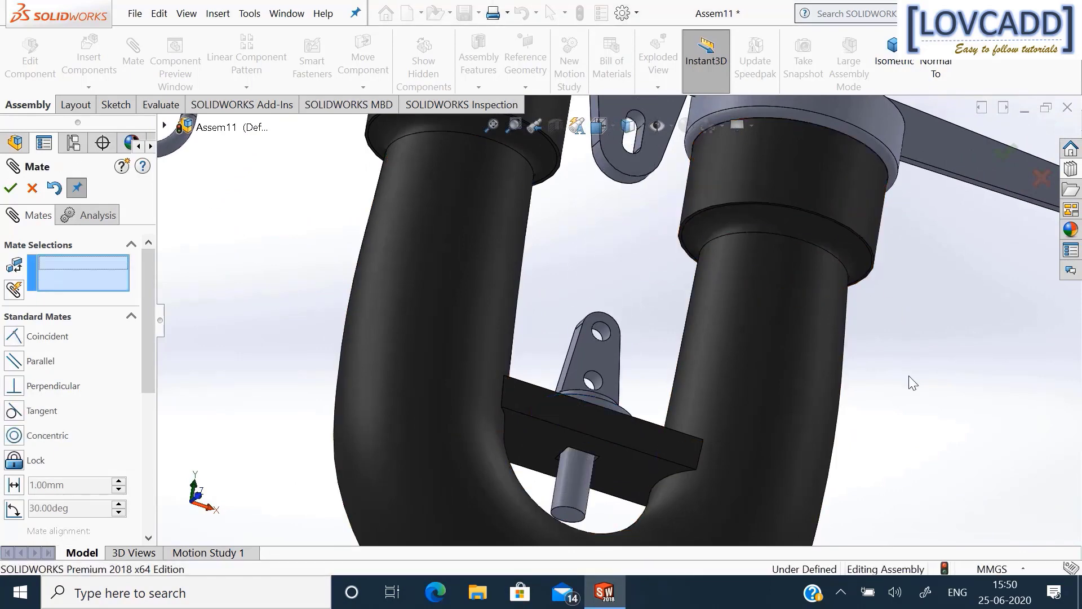
pyautogui.press('f')
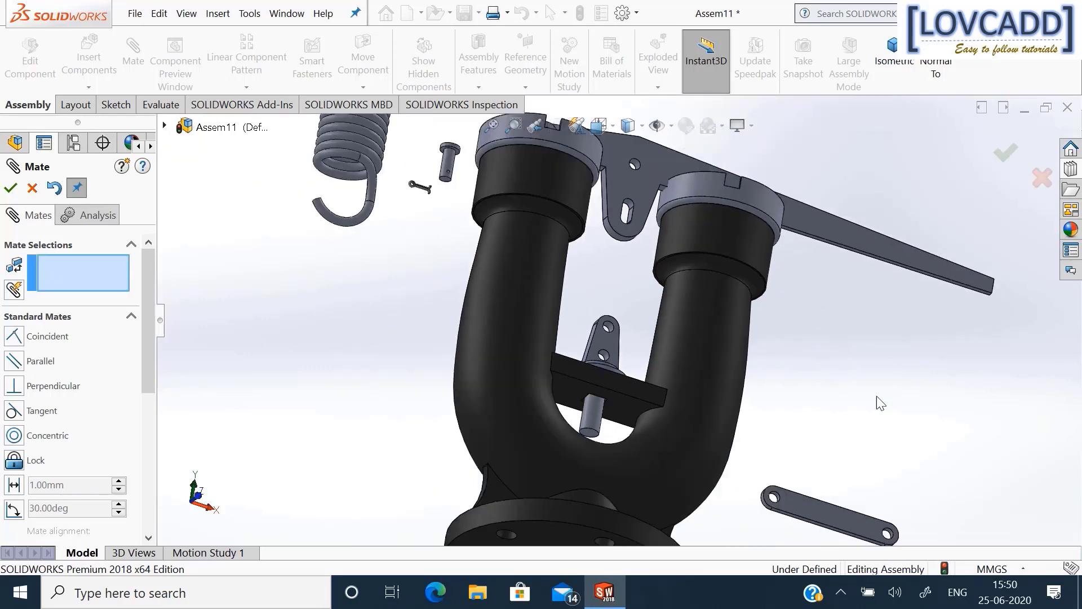
# Mate one end hole of the link concentric with the shackle's upper hole.
pyautogui.scroll(-5, 810, 483)
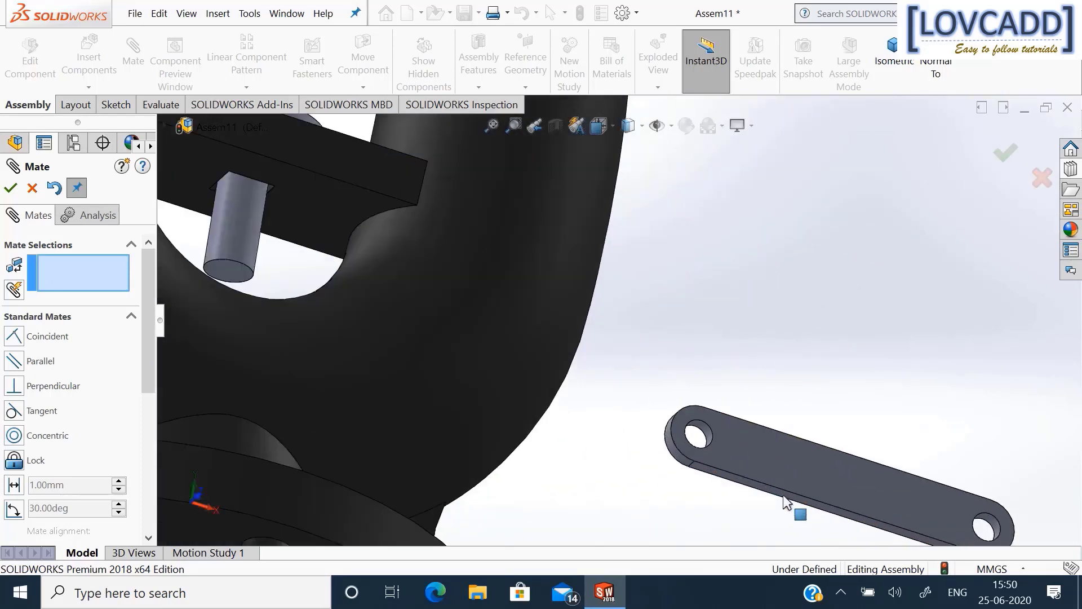
pyautogui.click(702, 434)
pyautogui.scroll(5, 702, 435)
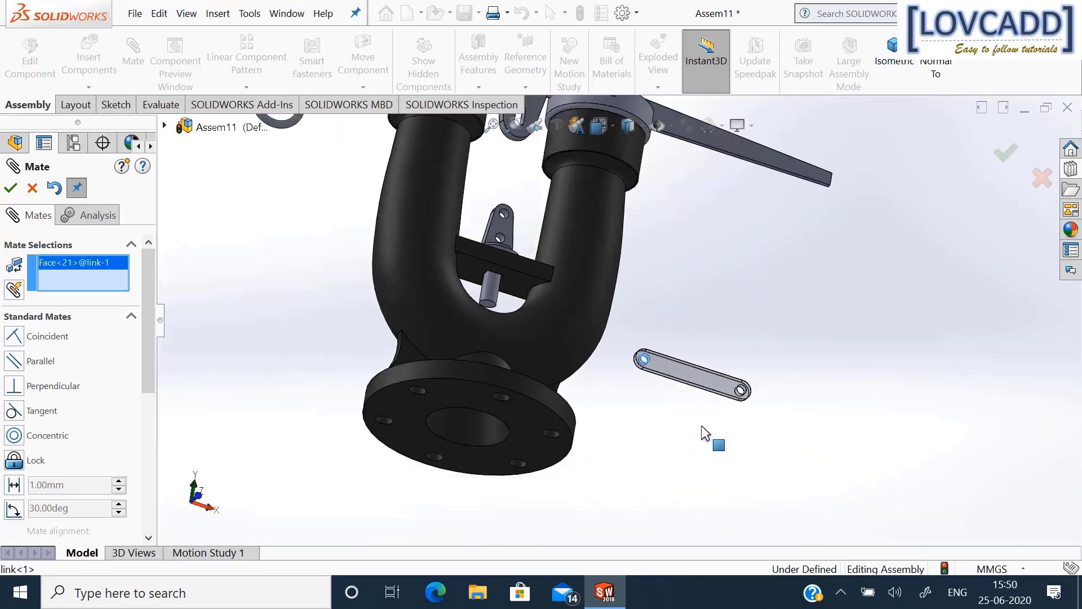
pyautogui.scroll(-2, 521, 210)
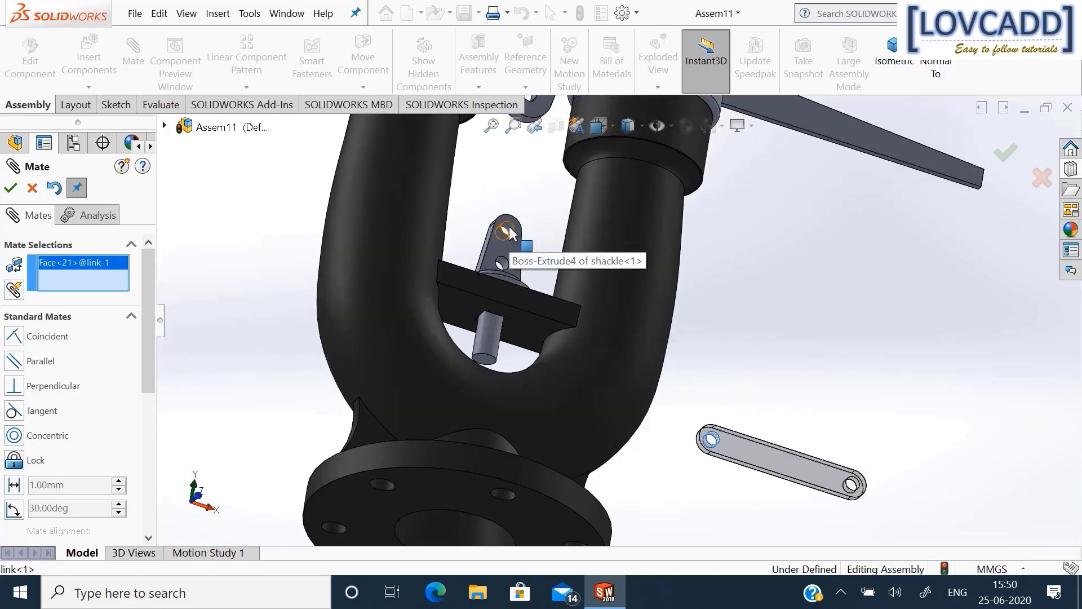
pyautogui.click(509, 234)
pyautogui.click(494, 211)
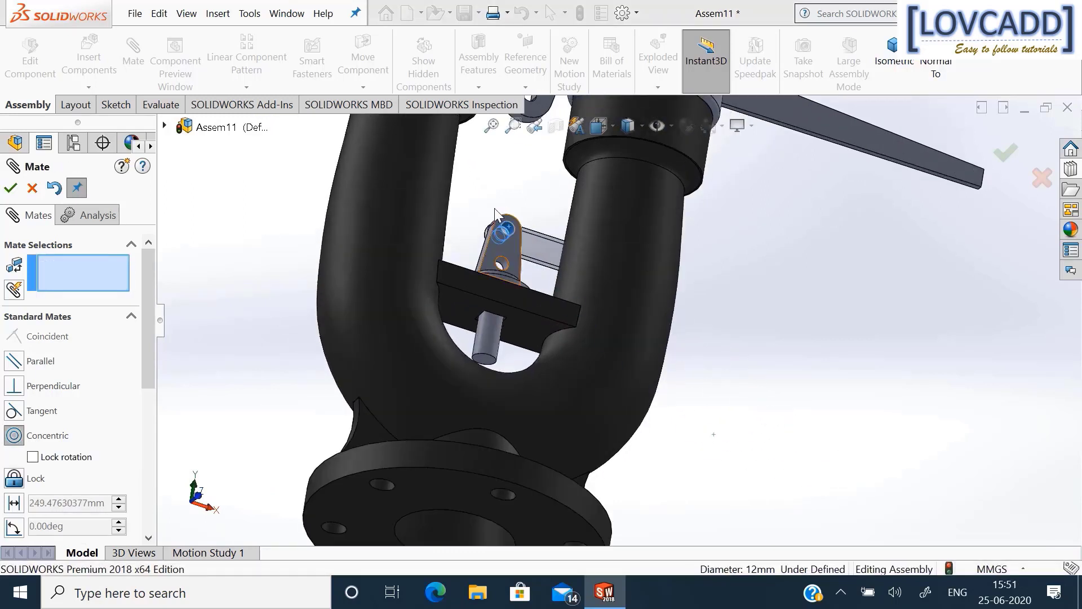
# Mate the link's front face coincident with the rear flat face of the shackle.
pyautogui.scroll(2, 517, 192)
pyautogui.moveTo(541, 222); pyautogui.dragTo(518, 293, button='middle')
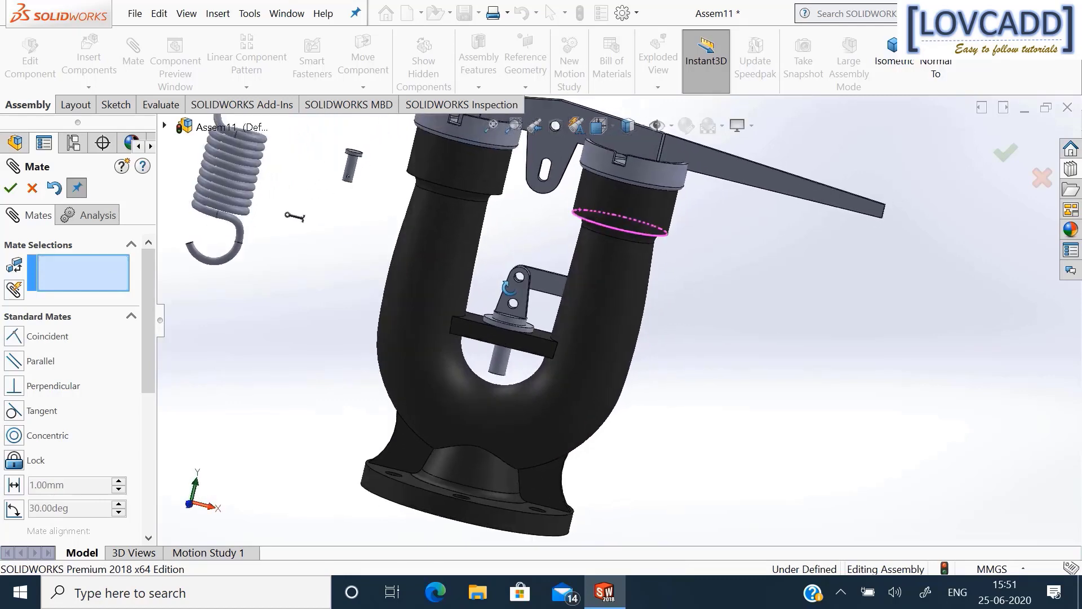
pyautogui.click(546, 283)
pyautogui.moveTo(729, 313); pyautogui.dragTo(638, 406, button='middle')
pyautogui.scroll(-5, 810, 246)
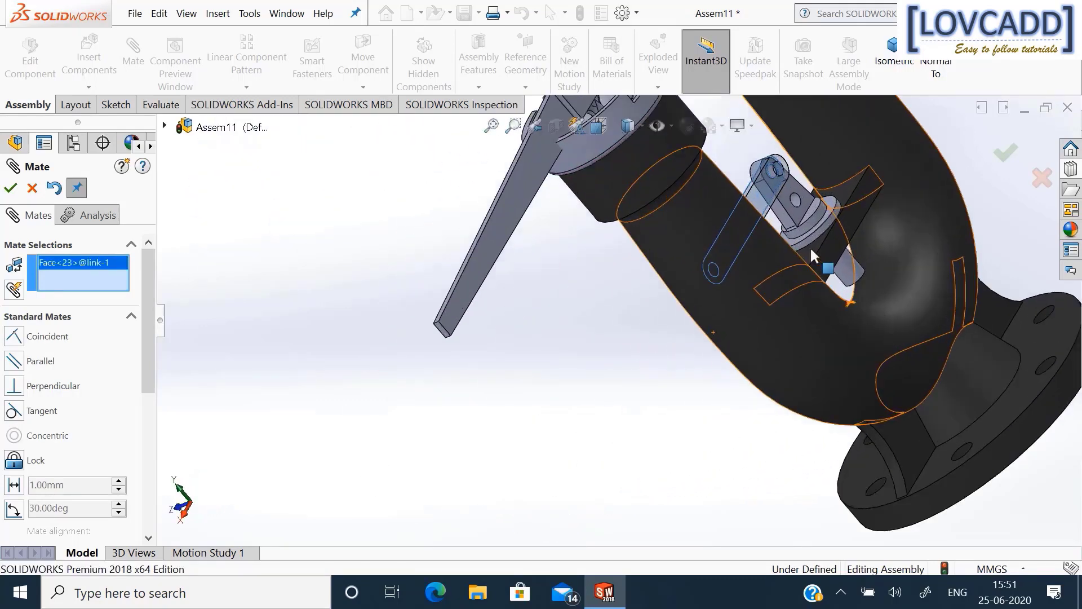
pyautogui.click(772, 202)
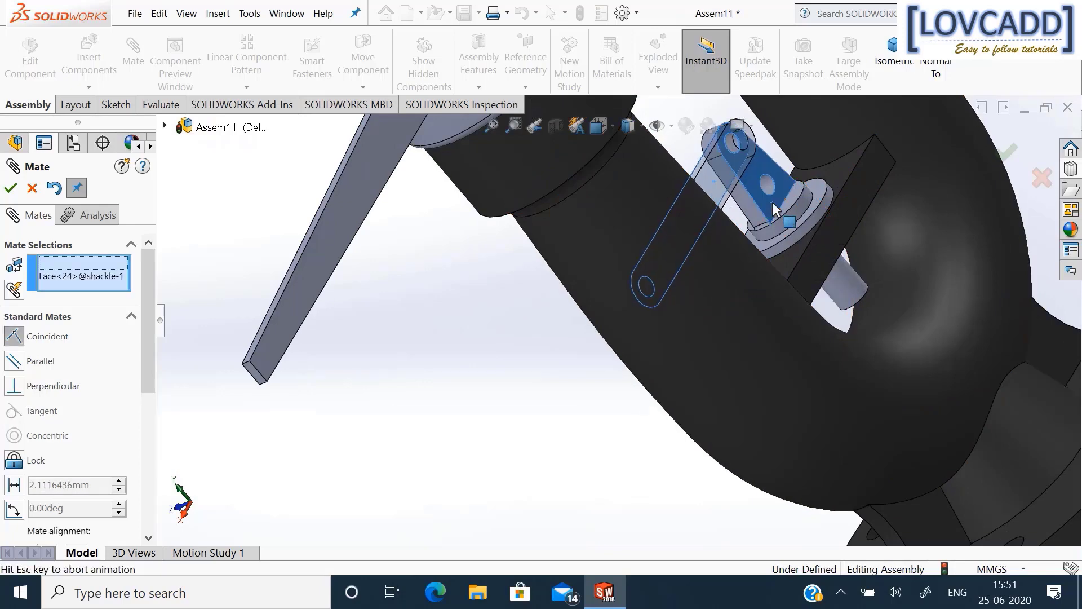
pyautogui.click(954, 168)
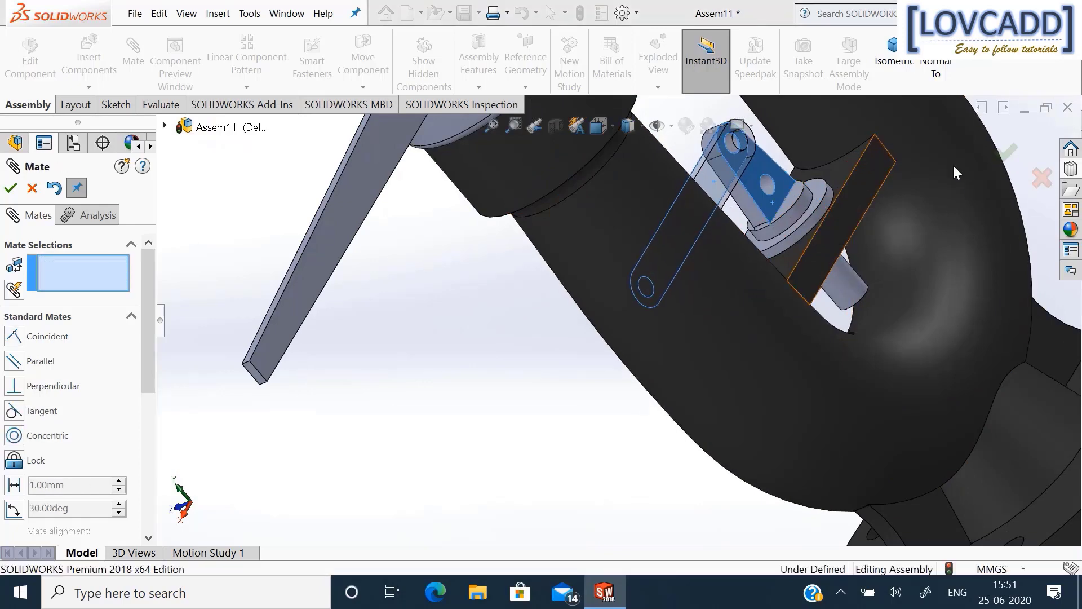
# Swing the link upright towards the lever's slot and place a copy of it to the right of the body.
pyautogui.press('f')
pyautogui.click(179, 512)
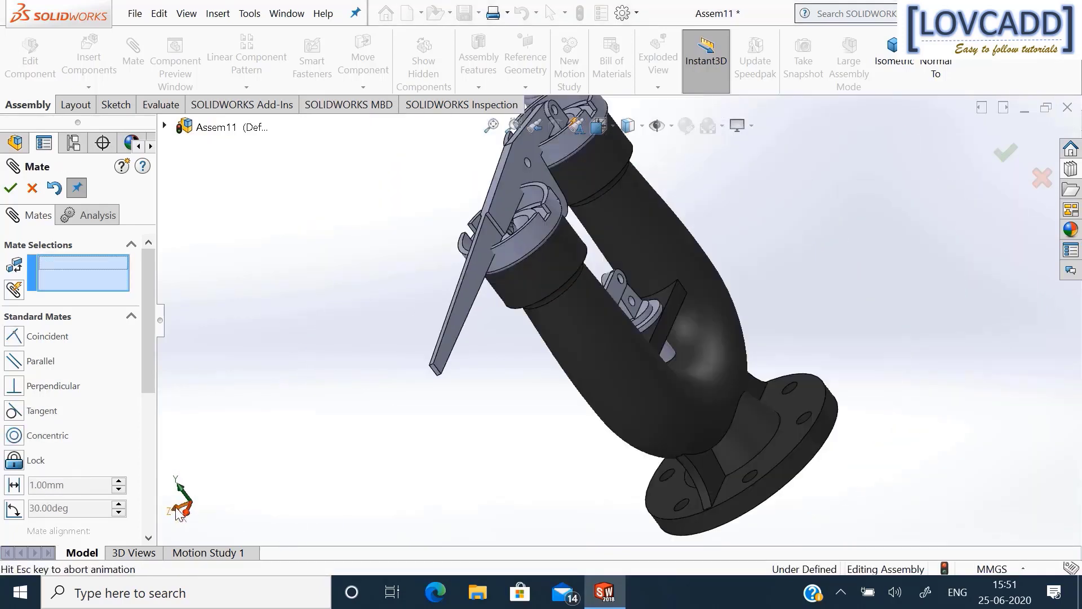
pyautogui.click(493, 126)
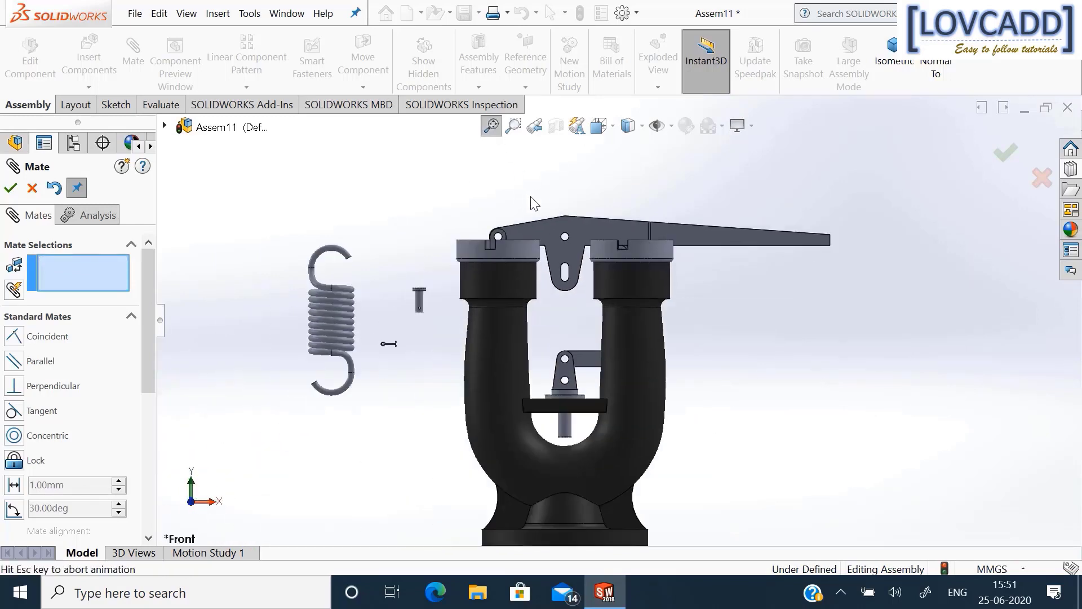
pyautogui.scroll(-5, 623, 306)
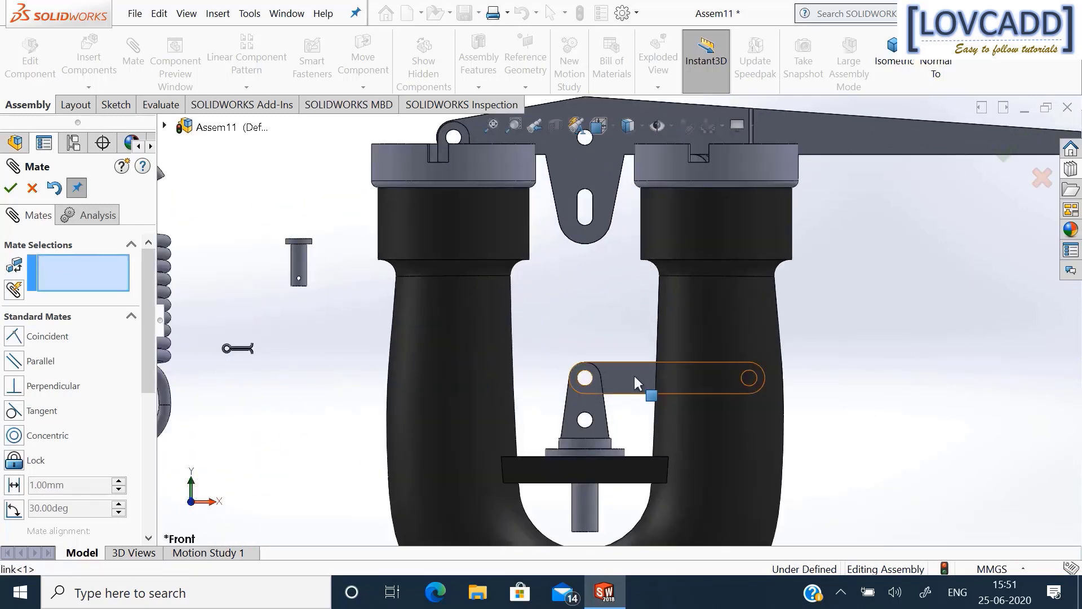
pyautogui.moveTo(634, 376); pyautogui.dragTo(569, 289)
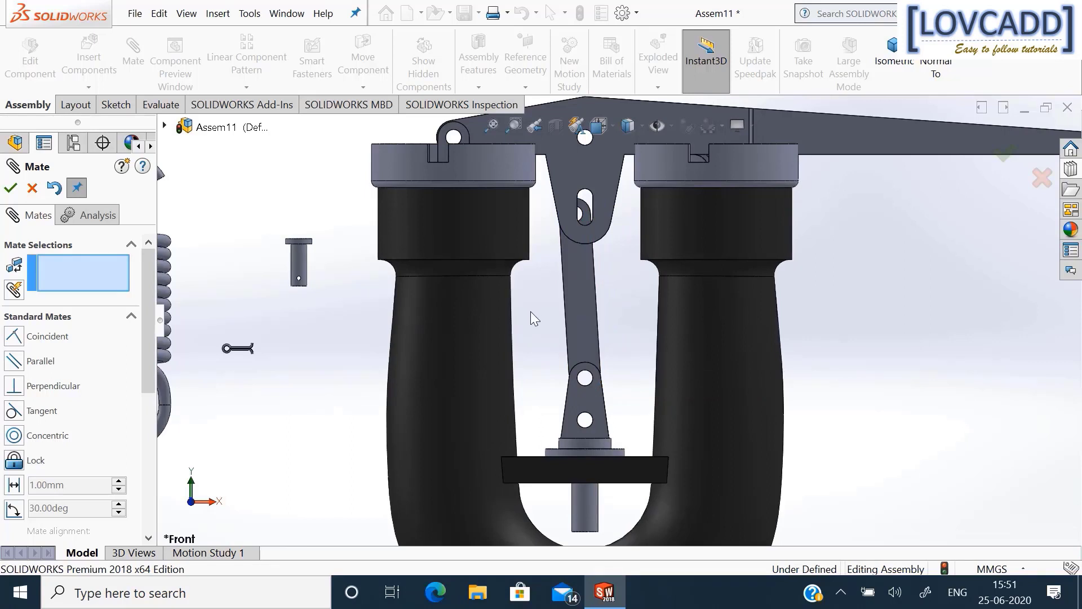
pyautogui.click(11, 189)
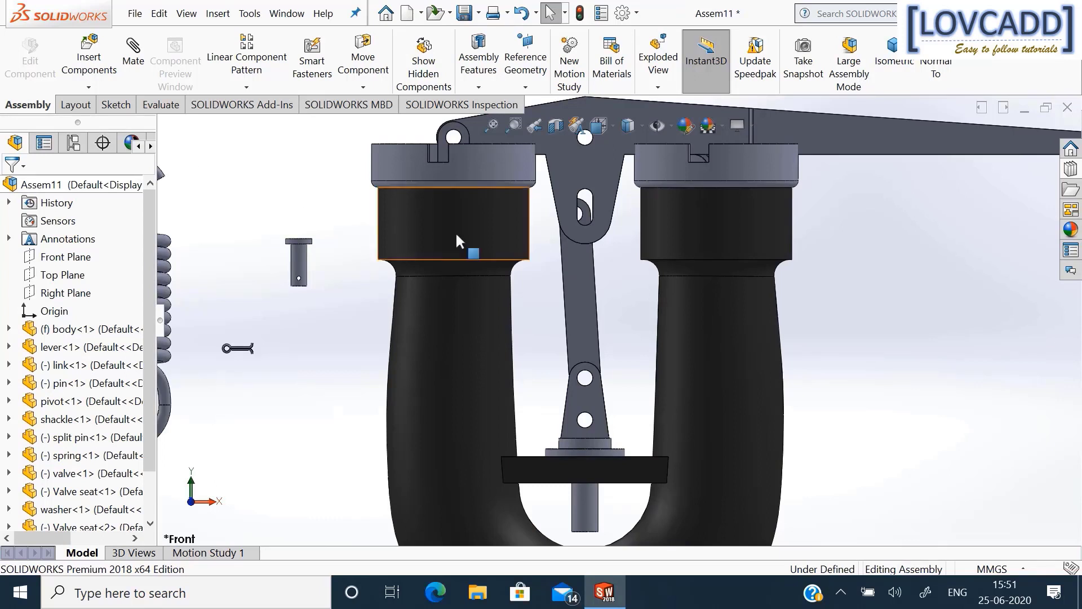
pyautogui.keyDown('ctrl'); pyautogui.moveTo(580, 319); pyautogui.dragTo(910, 336); pyautogui.keyUp('ctrl')
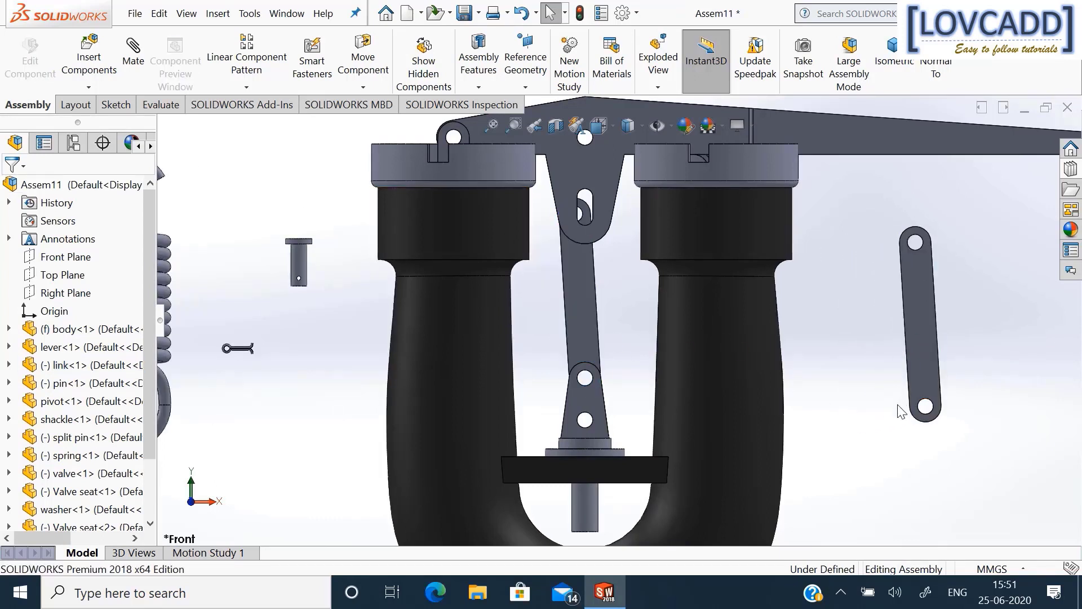
# Mate the copied link's lower hole concentric with the shackle's upper hole.
pyautogui.click(140, 59)
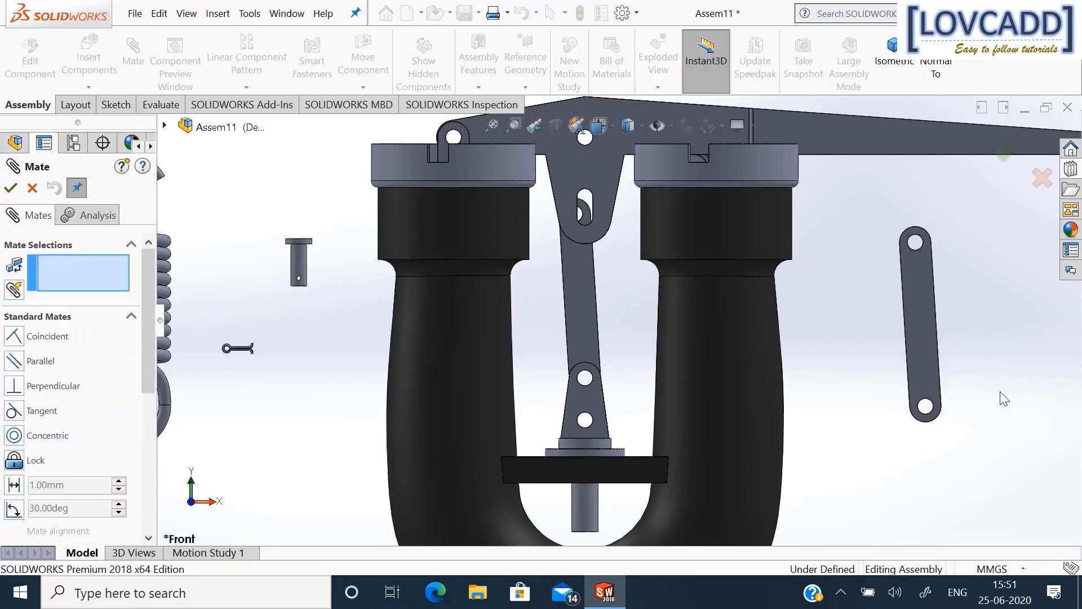
pyautogui.moveTo(1001, 392); pyautogui.dragTo(947, 428, button='middle')
pyautogui.scroll(-3, 913, 449)
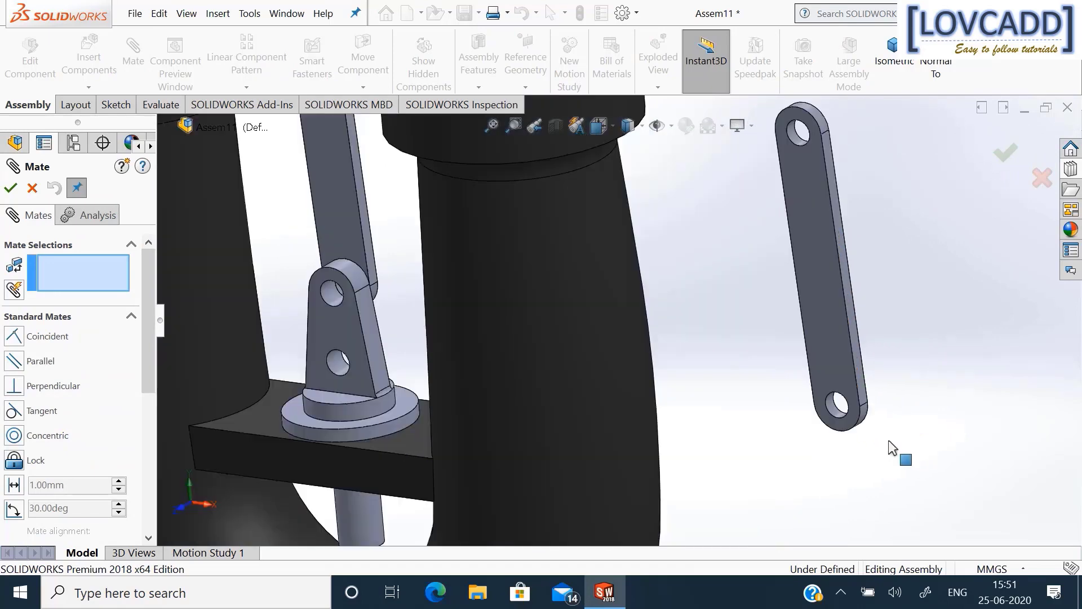
pyautogui.click(834, 413)
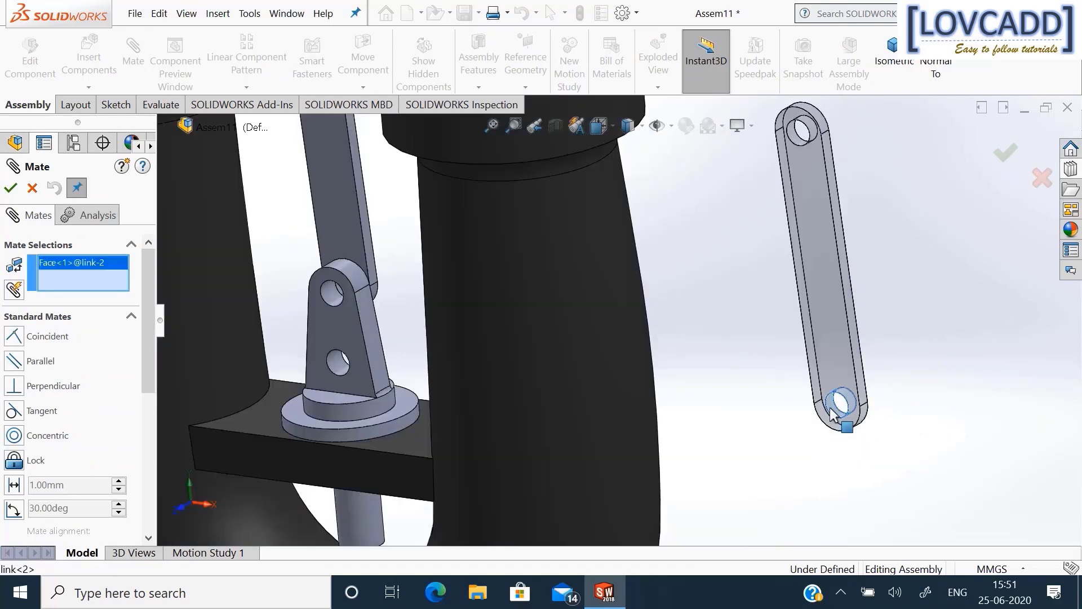
pyautogui.click(332, 298)
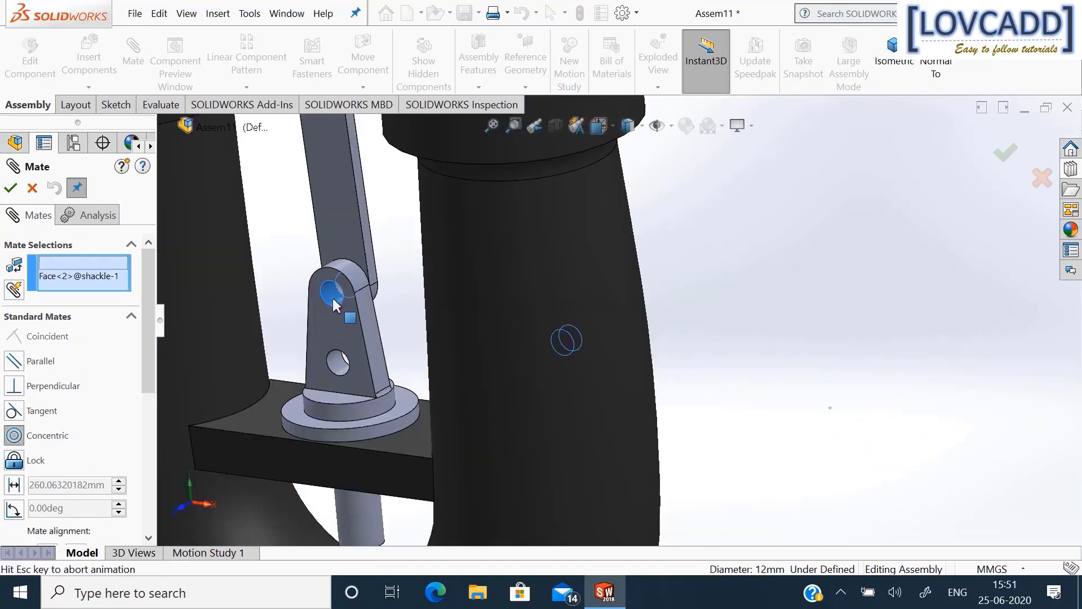
pyautogui.click(314, 265)
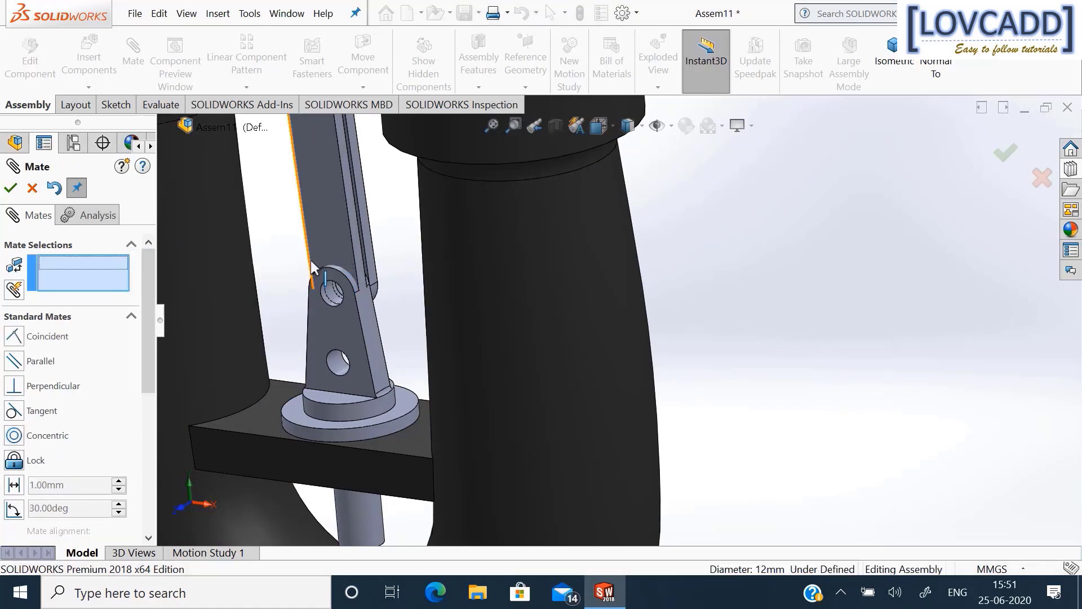
# Swing the copied link aside and mate its flat face coincident with the front flat face of the shackle.
pyautogui.scroll(6, 310, 258)
pyautogui.moveTo(497, 264); pyautogui.dragTo(401, 311)
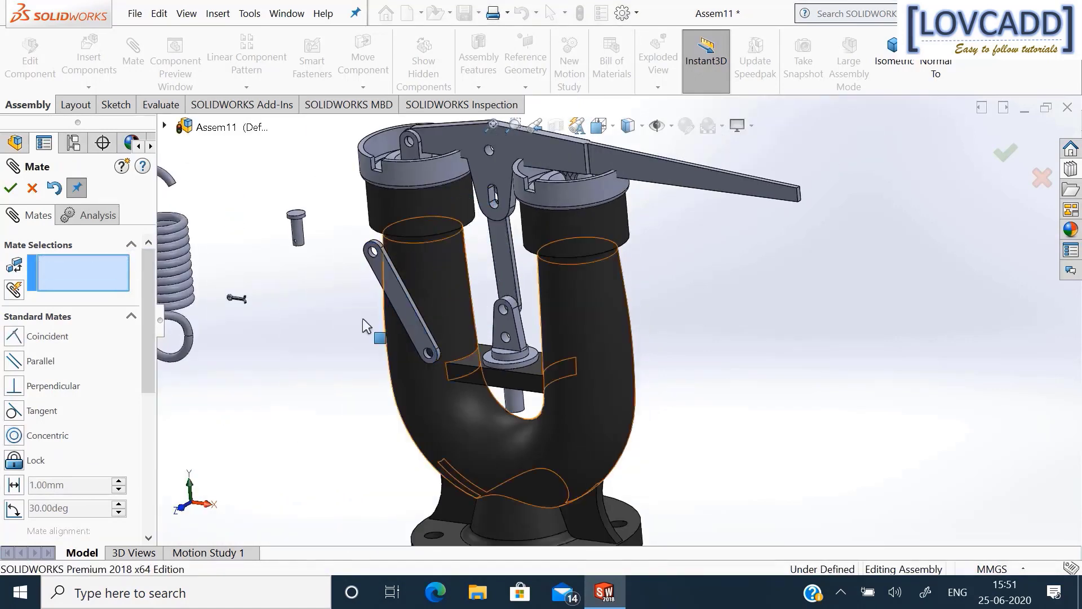
pyautogui.click(511, 331)
pyautogui.moveTo(686, 314); pyautogui.dragTo(601, 452, button='middle')
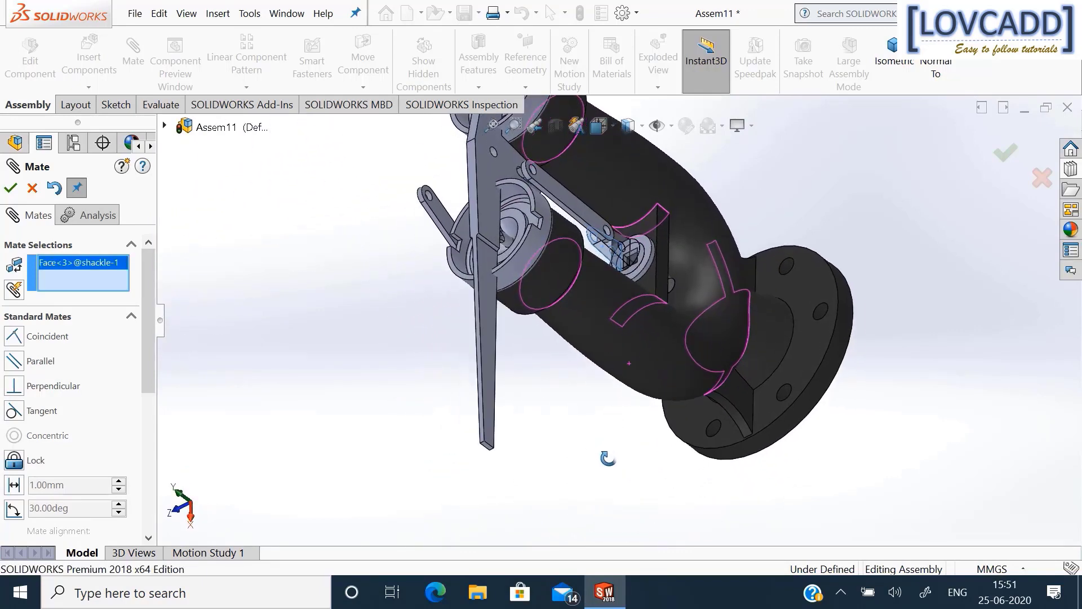
pyautogui.click(441, 217)
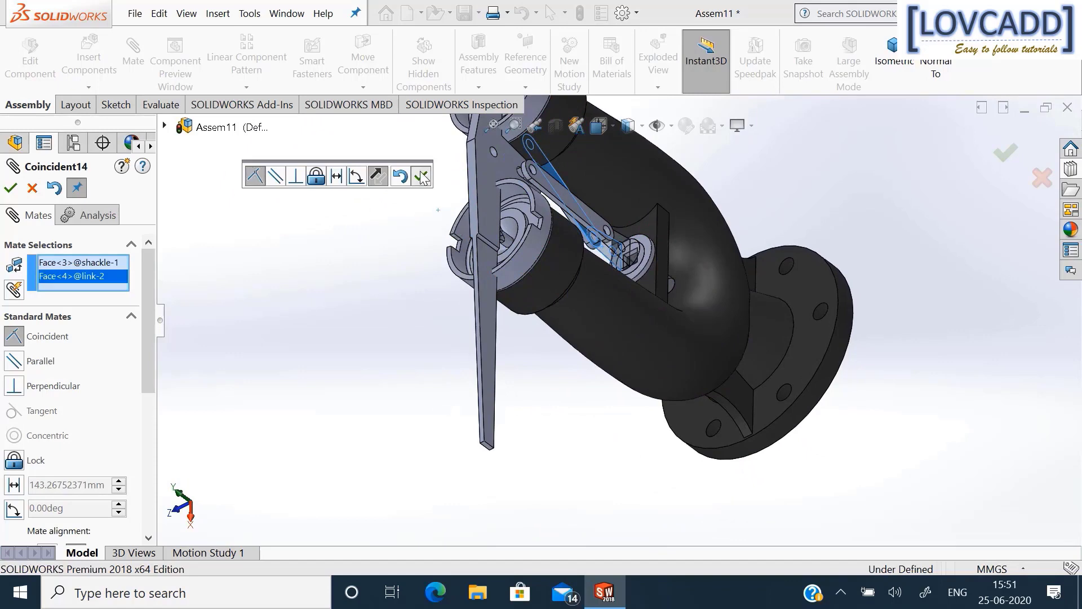
pyautogui.click(422, 177)
# Swing the copied link upright so its upper hole sits beside the lever's slot.
pyautogui.moveTo(416, 246); pyautogui.dragTo(448, 253, button='middle')
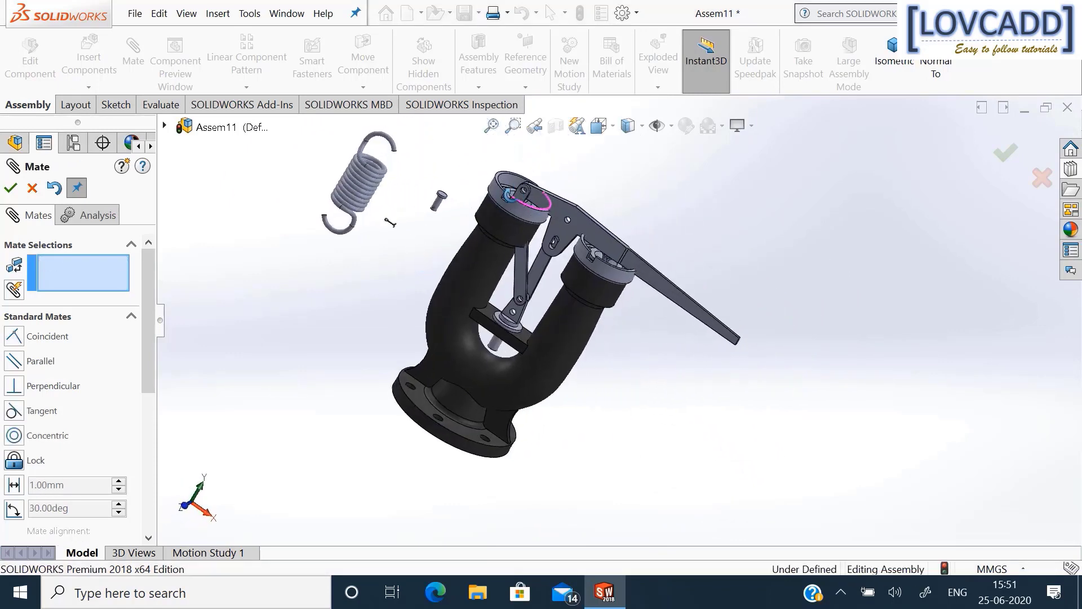
pyautogui.moveTo(509, 194); pyautogui.dragTo(537, 185, button='middle')
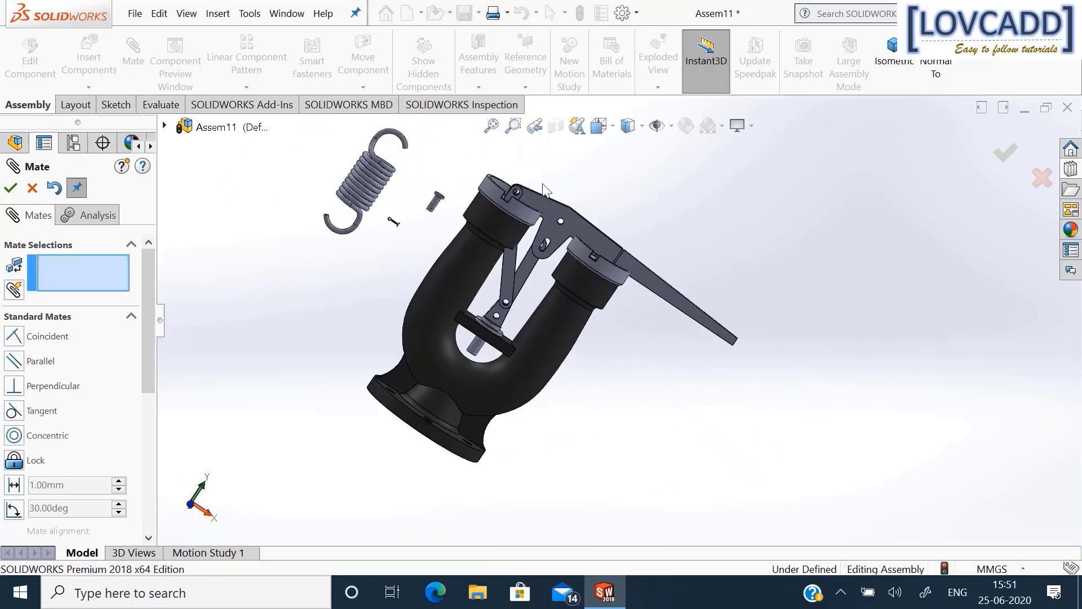
pyautogui.click(193, 510)
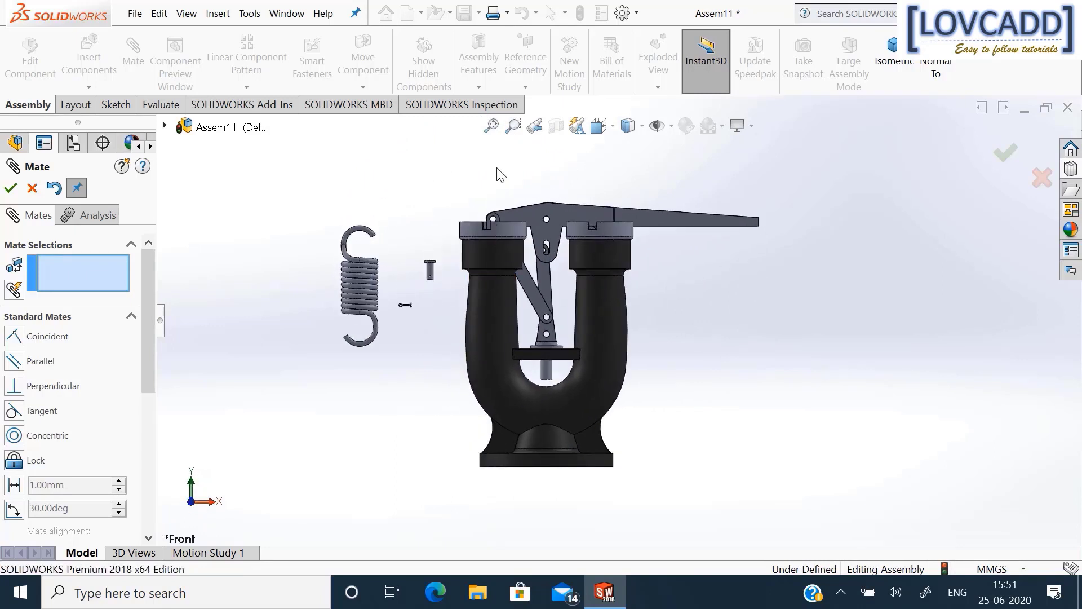
pyautogui.click(491, 125)
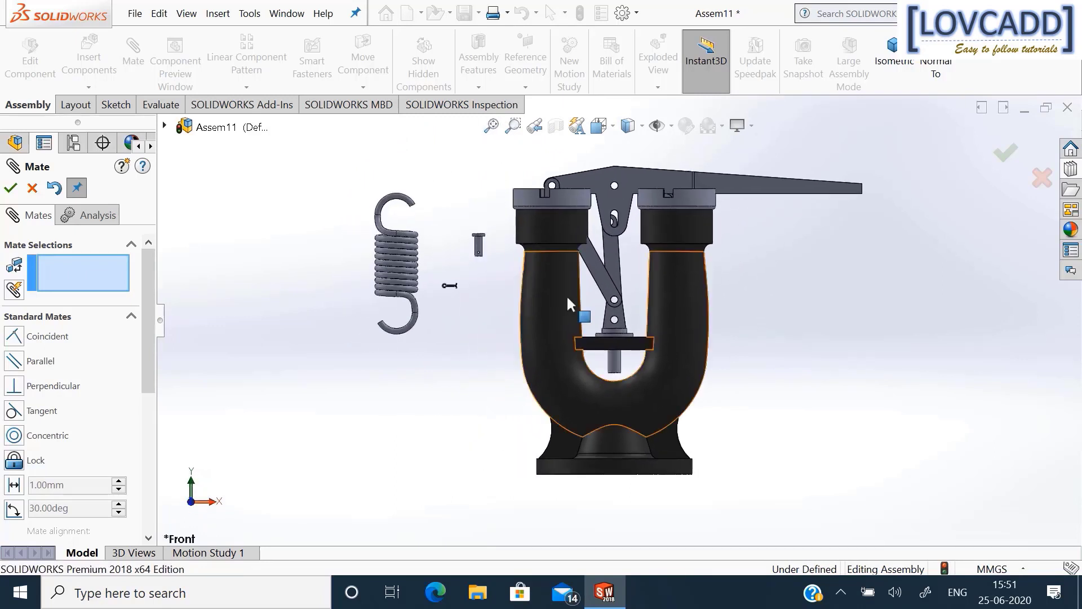
pyautogui.moveTo(597, 271); pyautogui.dragTo(620, 264)
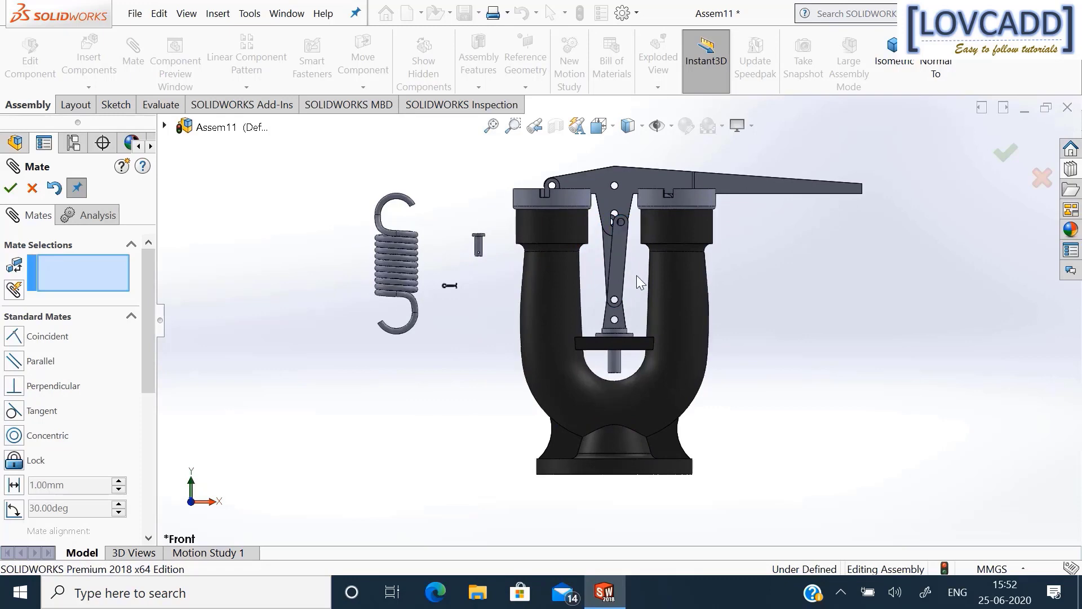
# Add a Slot mate with the Free constraint between the lever's slot and the front link's upper hole.
pyautogui.scroll(-5, 634, 209)
pyautogui.moveTo(625, 276); pyautogui.dragTo(654, 305, button='middle')
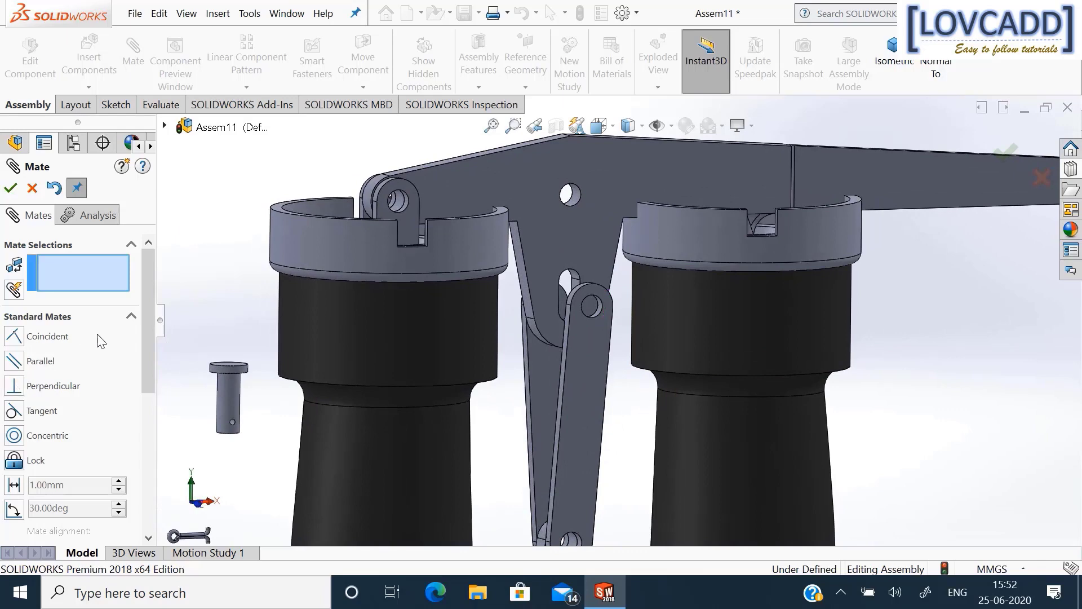
pyautogui.click(128, 318)
pyautogui.click(84, 361)
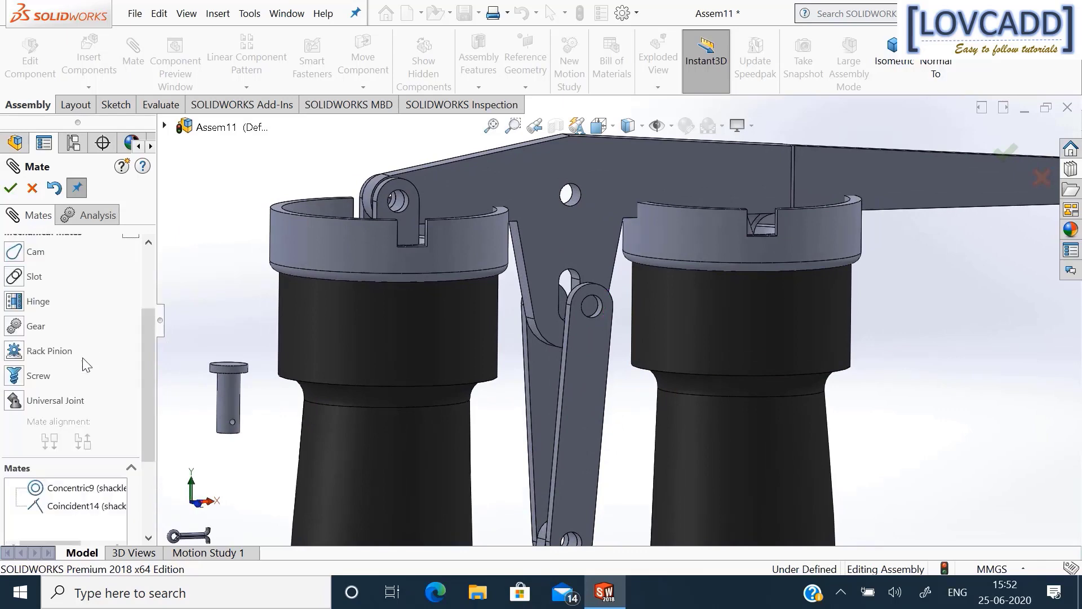
pyautogui.click(35, 278)
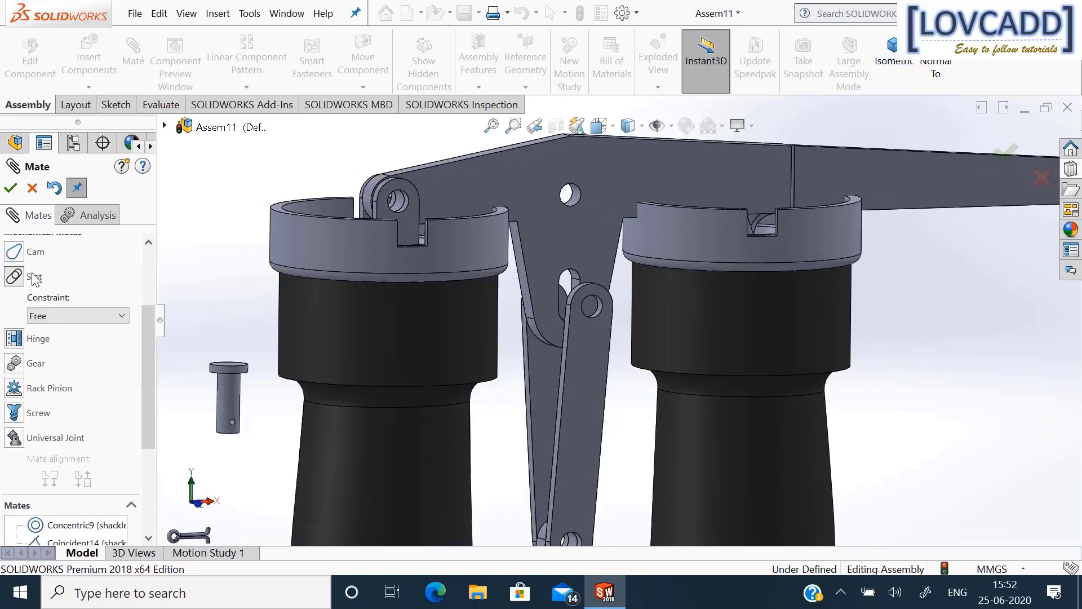
pyautogui.click(576, 280)
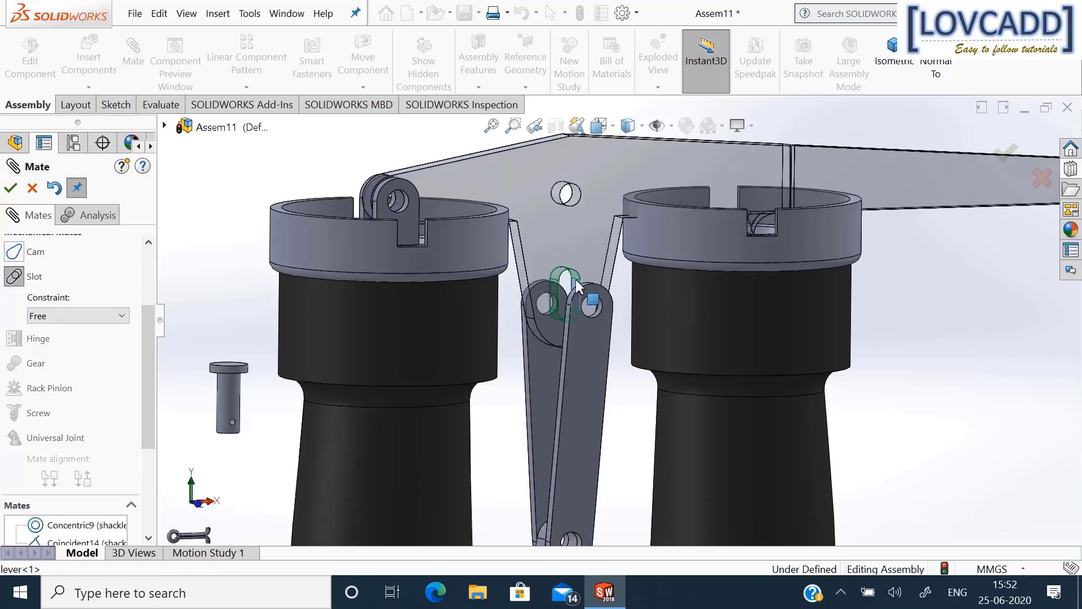
pyautogui.click(599, 312)
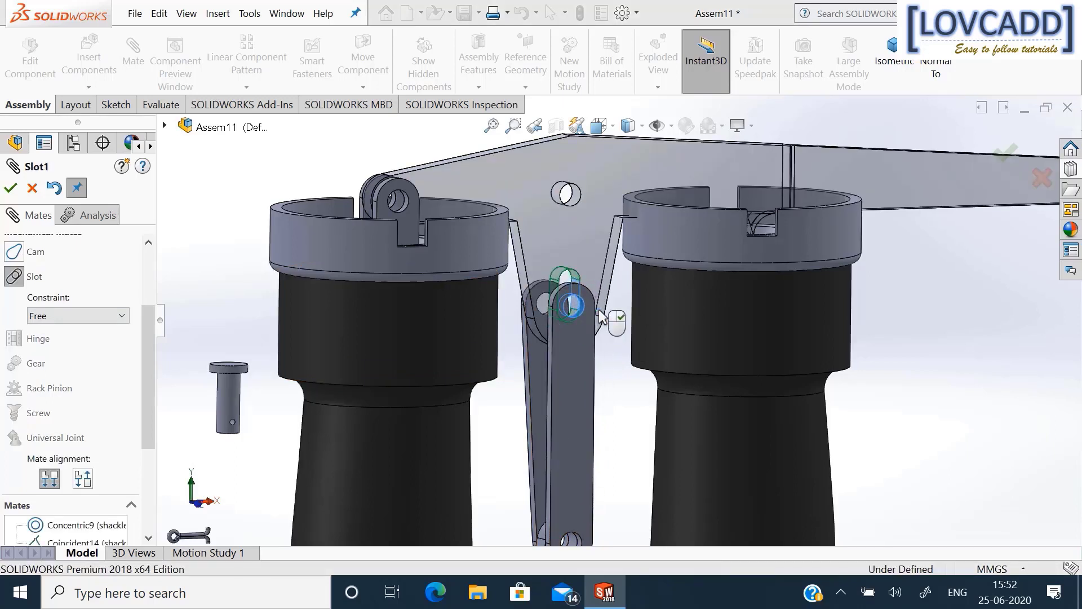
pyautogui.rightClick(599, 311)
# Add a Slot mate with the Free constraint between the lever's slot and the upper hole of the link on the opposite side.
pyautogui.scroll(5, 601, 322)
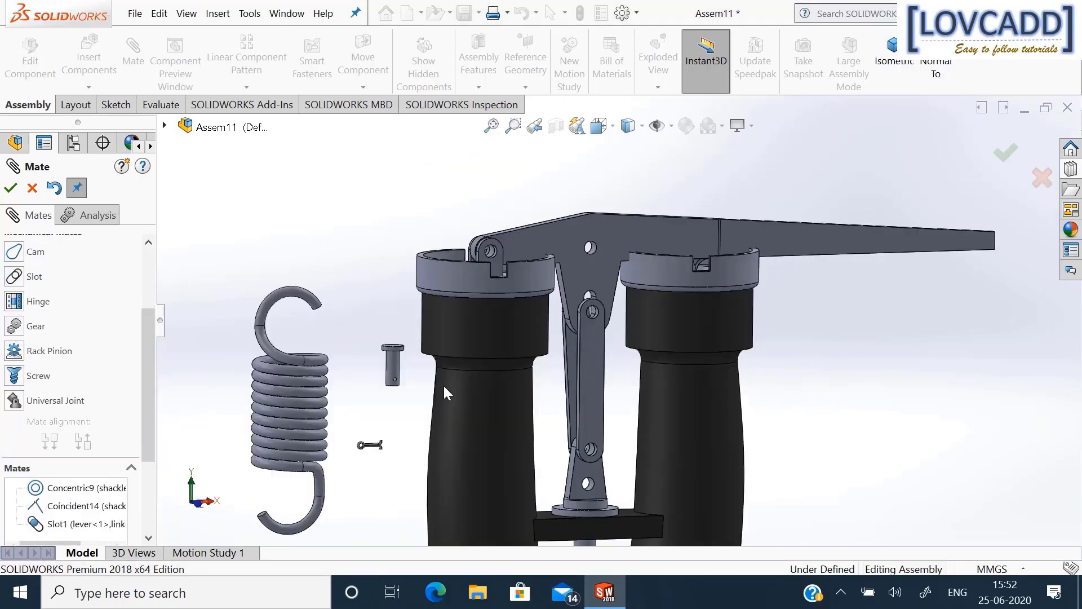
pyautogui.moveTo(358, 340); pyautogui.dragTo(270, 302, button='middle')
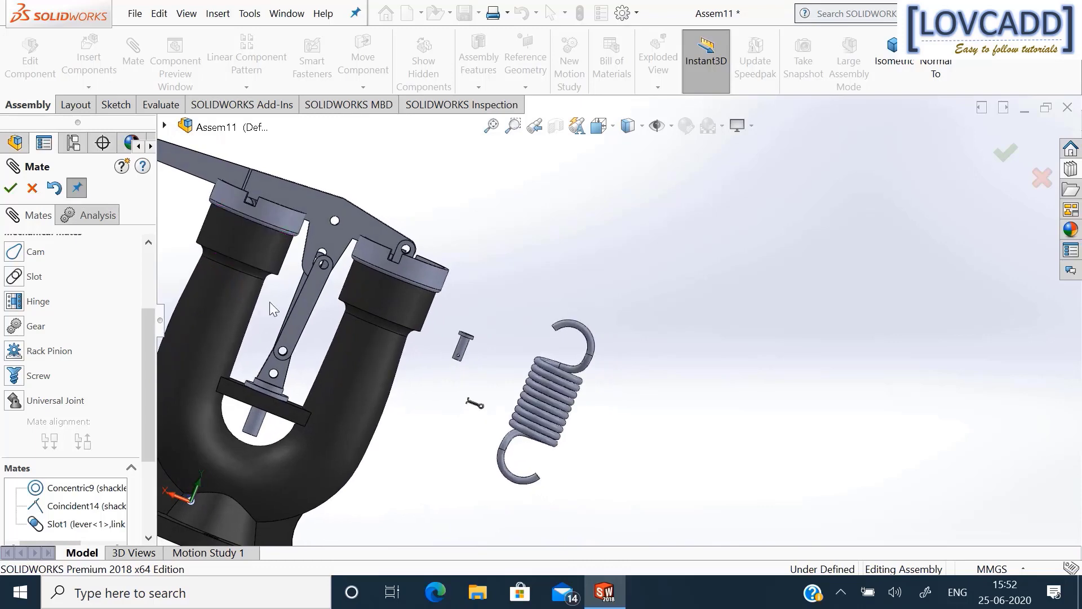
pyautogui.scroll(-5, 289, 275)
pyautogui.moveTo(807, 206); pyautogui.dragTo(787, 220, button='middle')
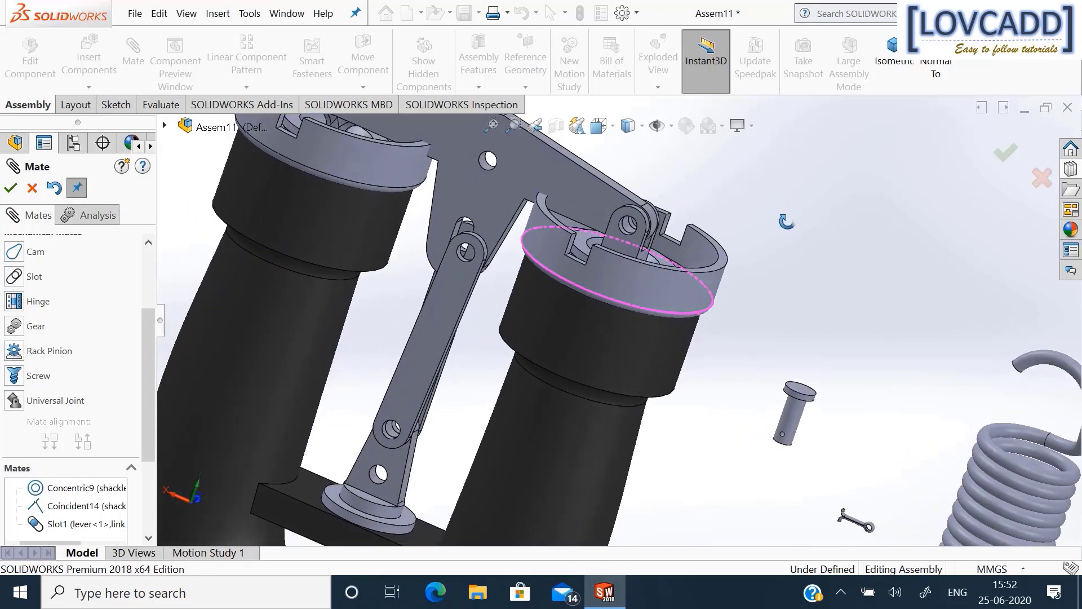
pyautogui.click(22, 277)
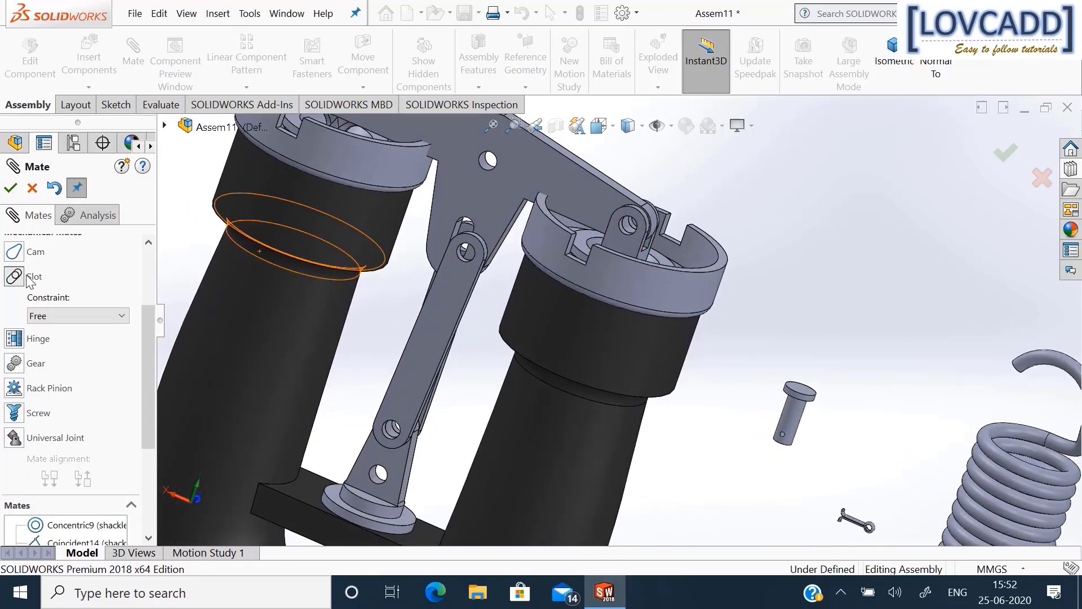
pyautogui.click(459, 225)
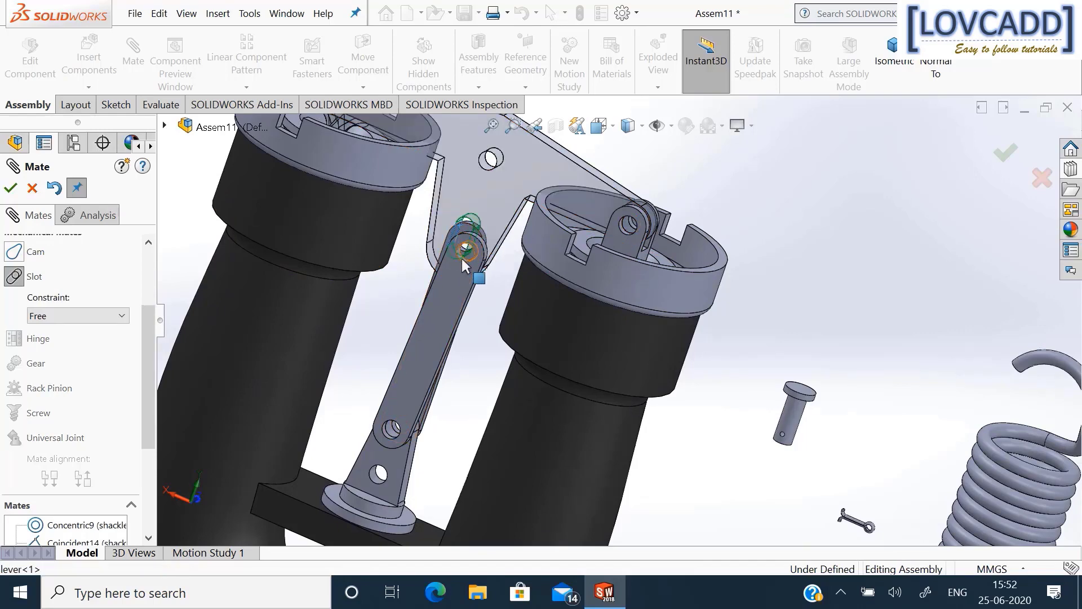
pyautogui.scroll(-3, 462, 258)
pyautogui.click(483, 266)
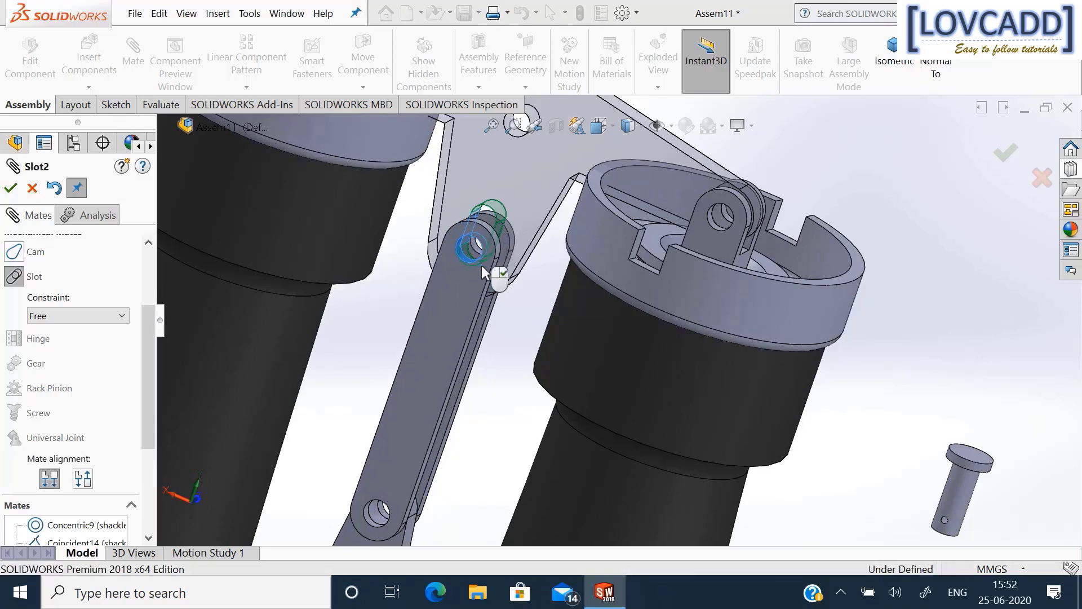
pyautogui.scroll(3, 482, 268)
pyautogui.scroll(2, 482, 268)
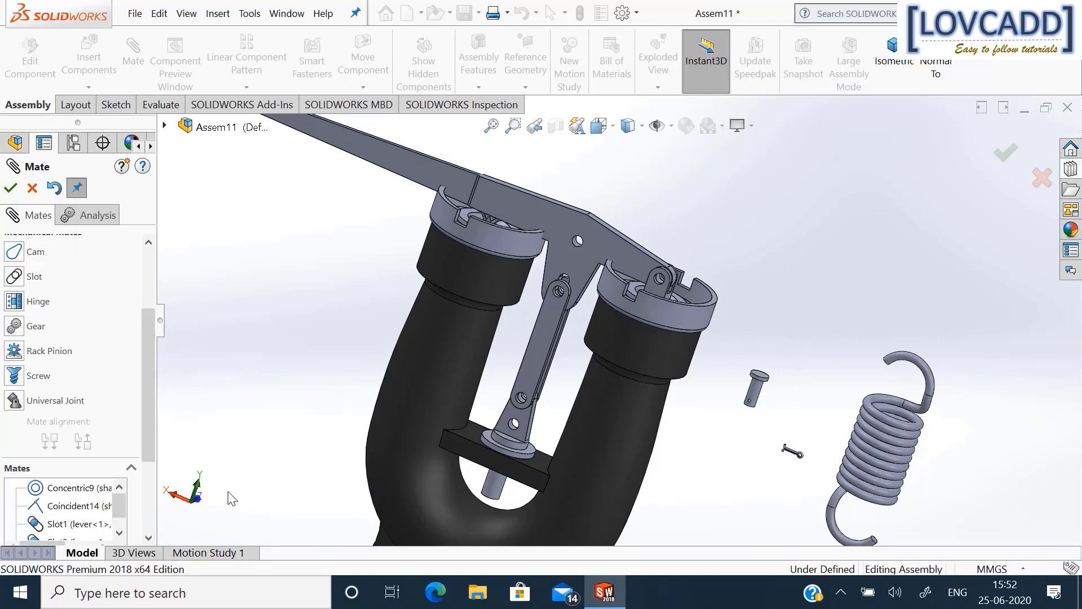
# Examine the lever and link assembly from the front, test the lever's movement, and inspect the pivot hole at its short end.
pyautogui.moveTo(229, 499); pyautogui.dragTo(201, 500, button='middle')
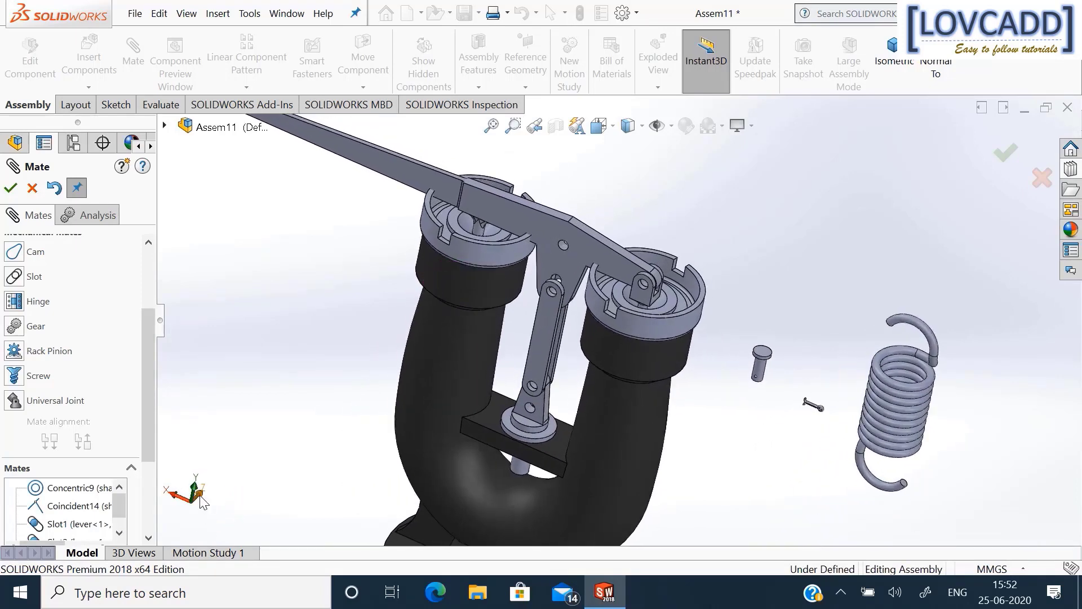
pyautogui.click(200, 501)
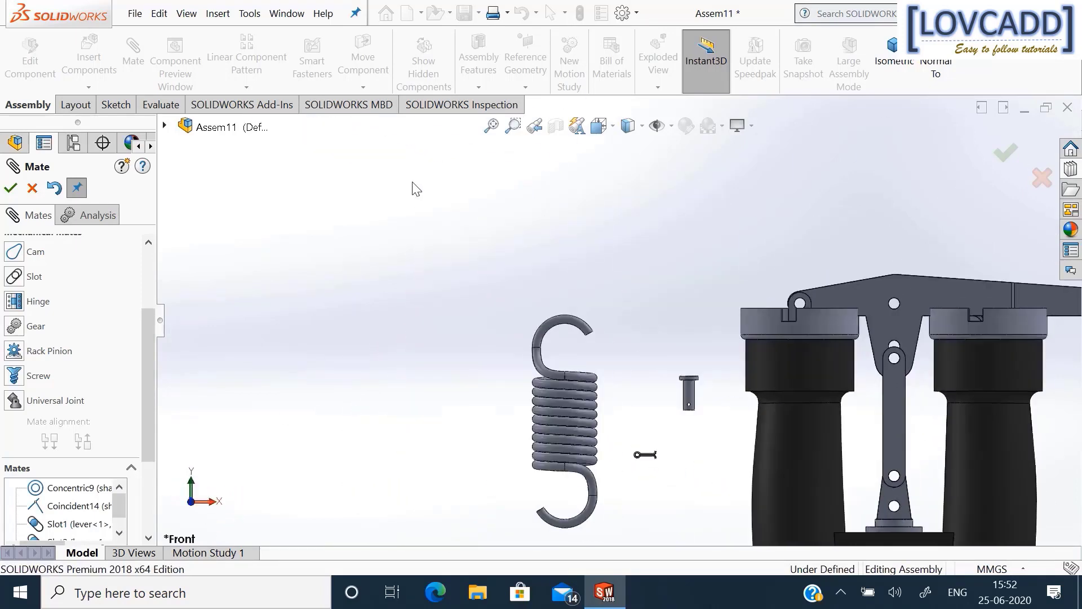
pyautogui.click(491, 126)
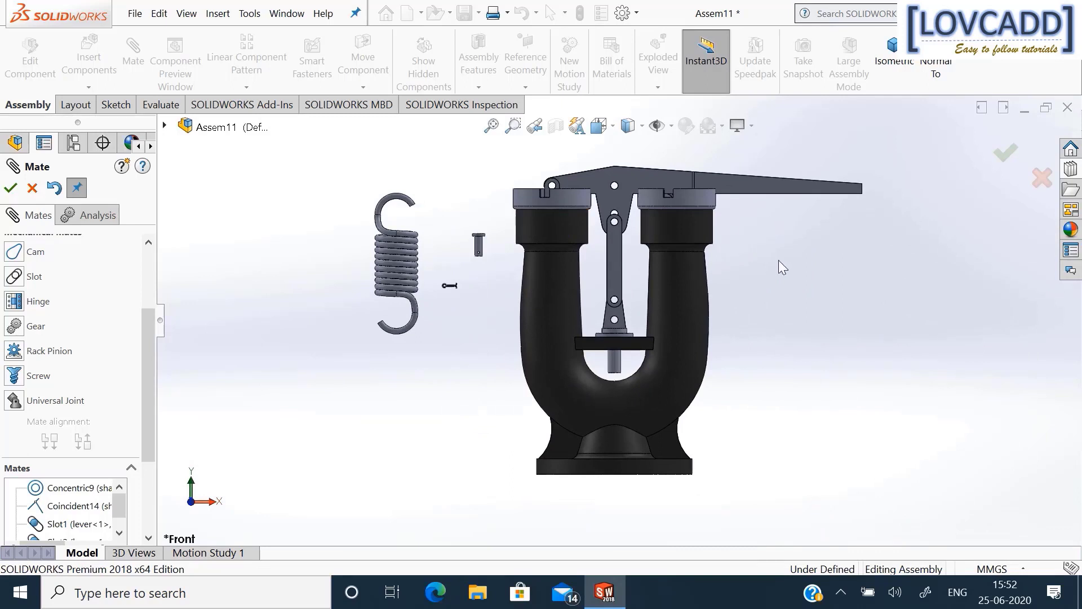
pyautogui.moveTo(792, 193); pyautogui.dragTo(791, 176)
pyautogui.scroll(2, 766, 300)
pyautogui.scroll(-2, 648, 174)
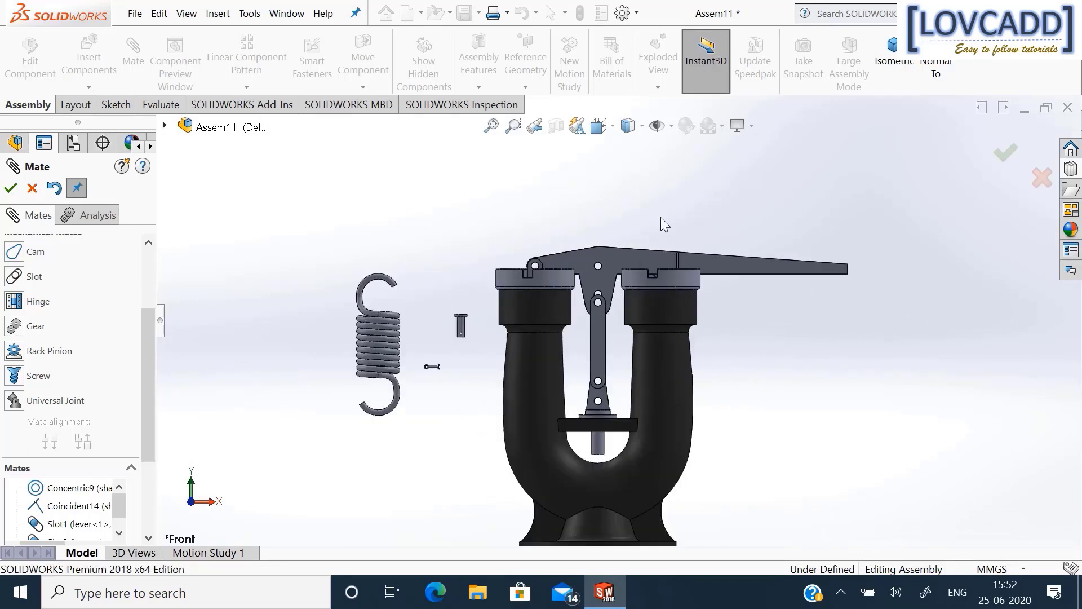
pyautogui.scroll(-3, 467, 294)
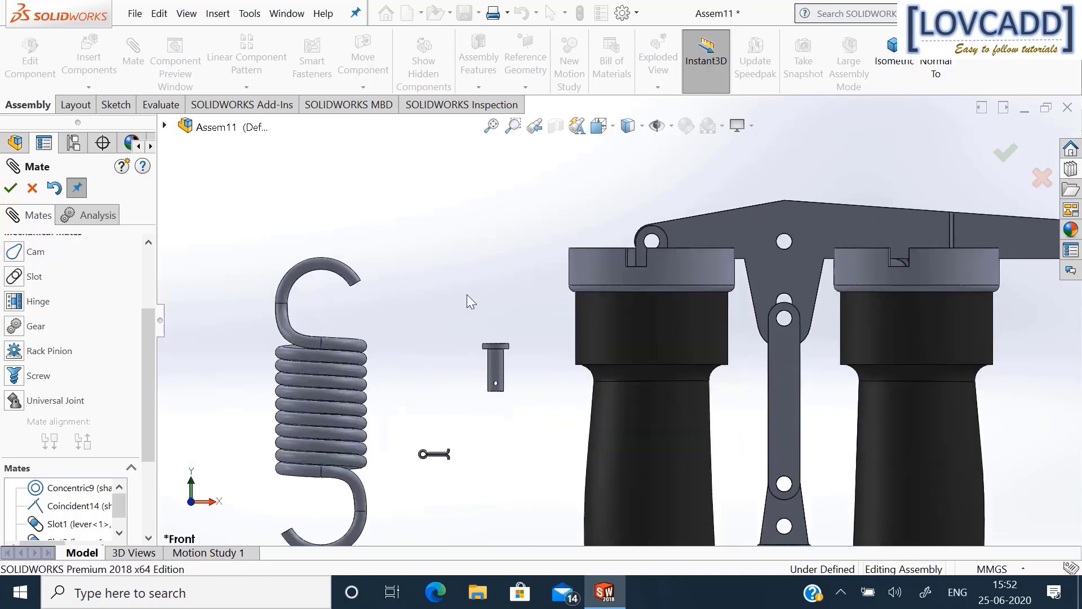
pyautogui.moveTo(473, 266); pyautogui.dragTo(464, 334, button='middle')
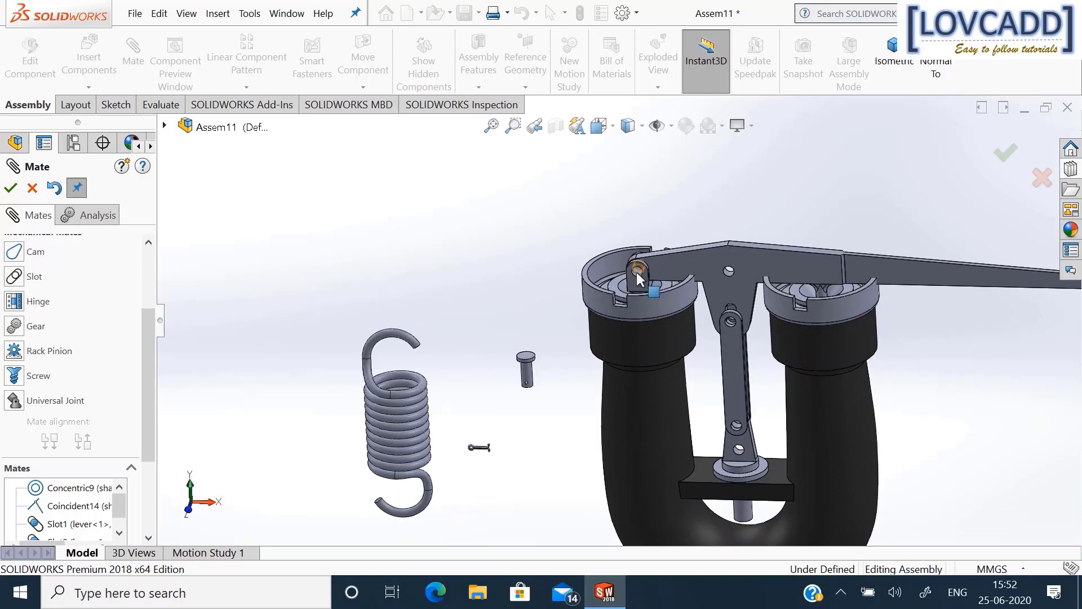
pyautogui.scroll(-2, 636, 278)
pyautogui.scroll(-3, 636, 278)
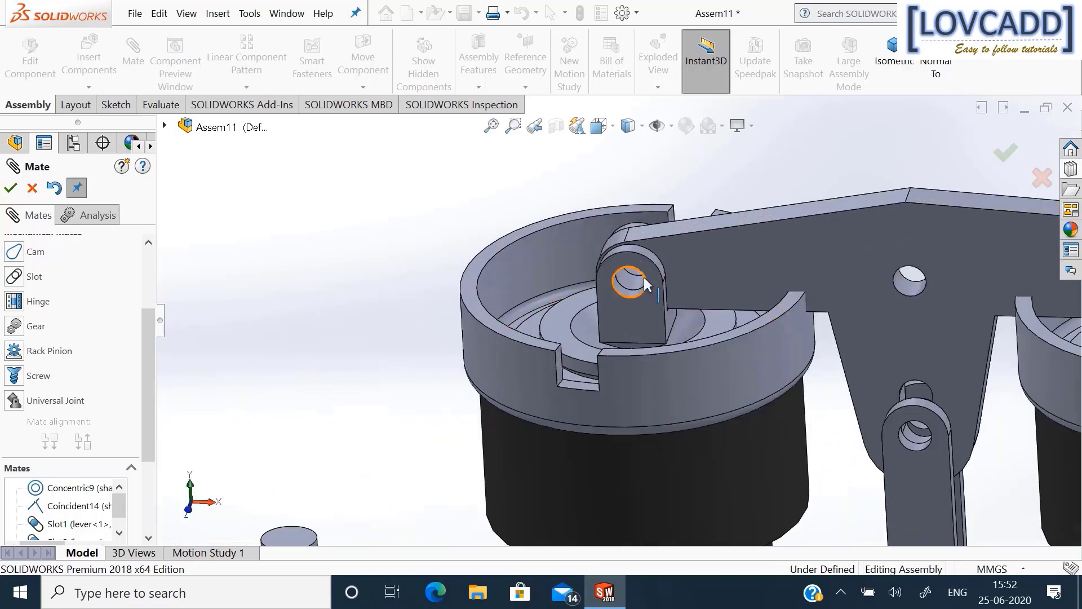
pyautogui.click(32, 188)
pyautogui.scroll(2, 297, 258)
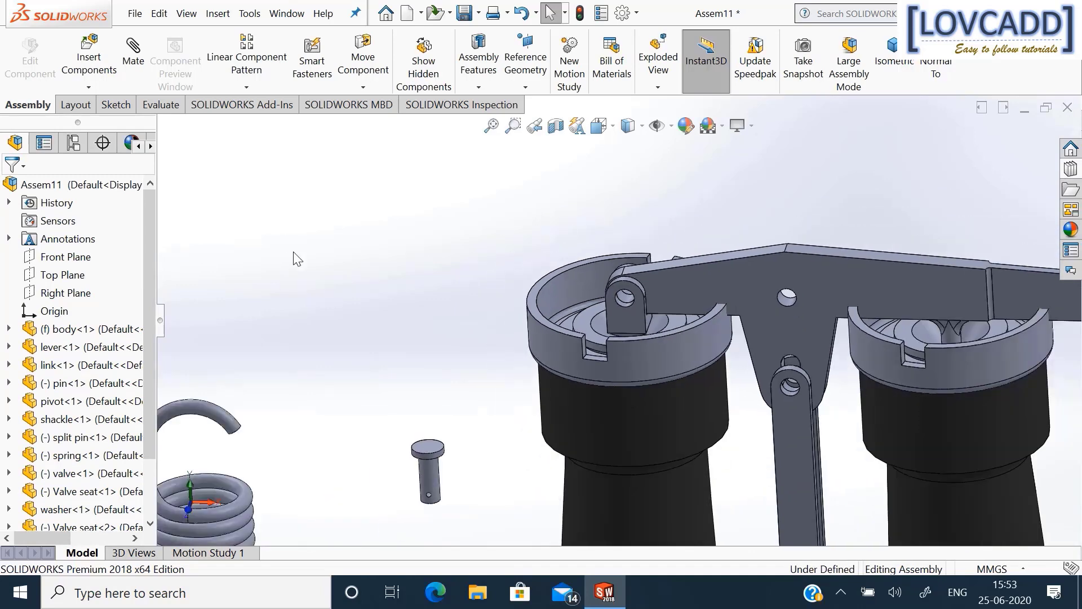
pyautogui.scroll(3, 297, 259)
pyautogui.scroll(-3, 297, 259)
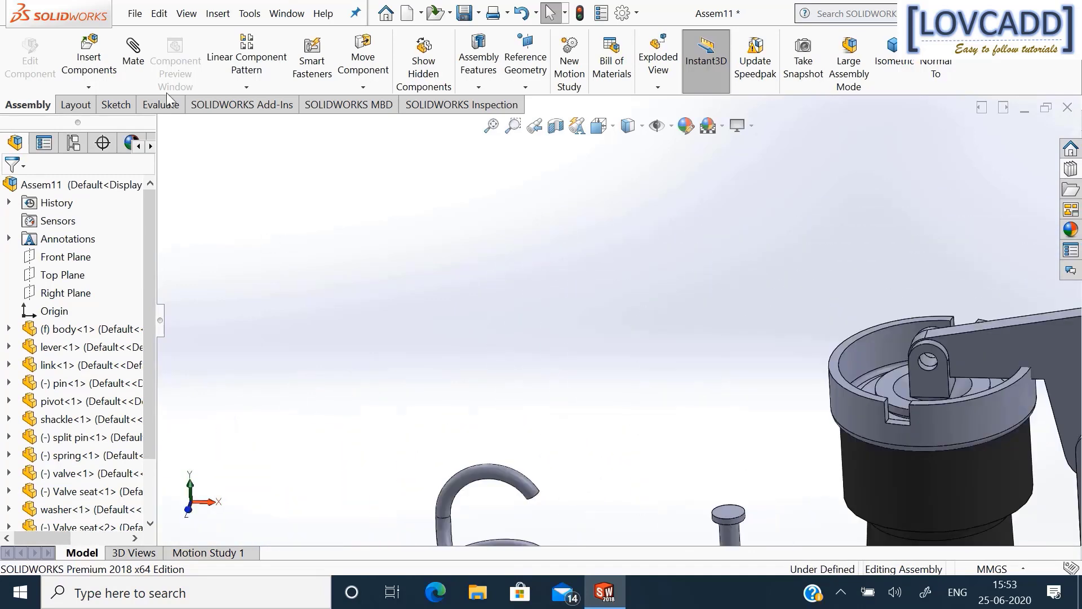
# Mate the pin's shank concentric with the lever's hole at the pivot, with the mate alignment flipped.
pyautogui.click(143, 64)
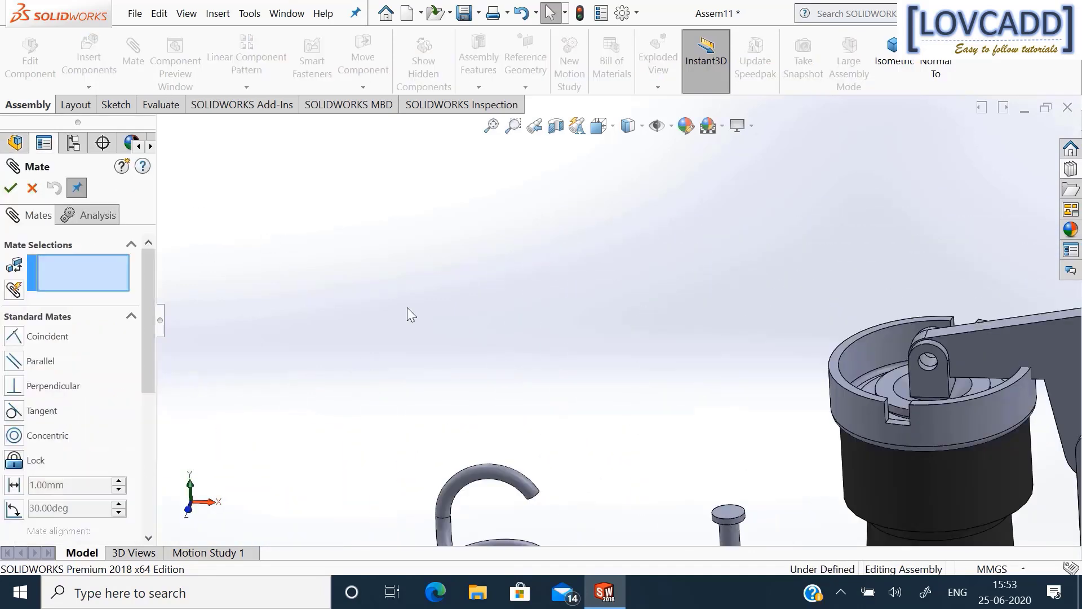
pyautogui.scroll(3, 547, 373)
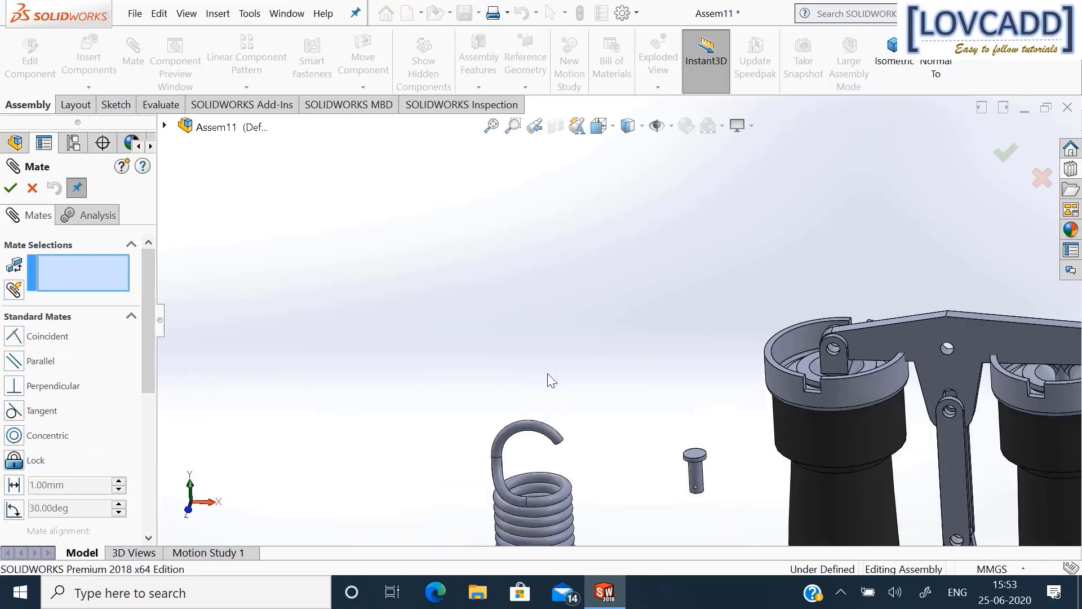
pyautogui.scroll(-4, 684, 437)
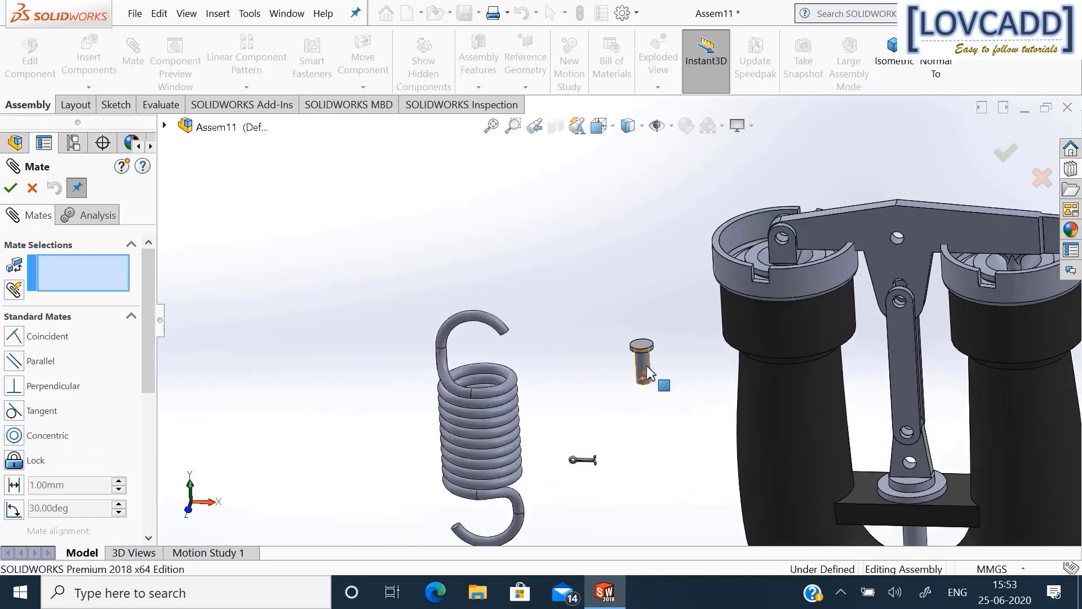
pyautogui.click(646, 366)
pyautogui.scroll(3, 674, 360)
pyautogui.scroll(-5, 713, 307)
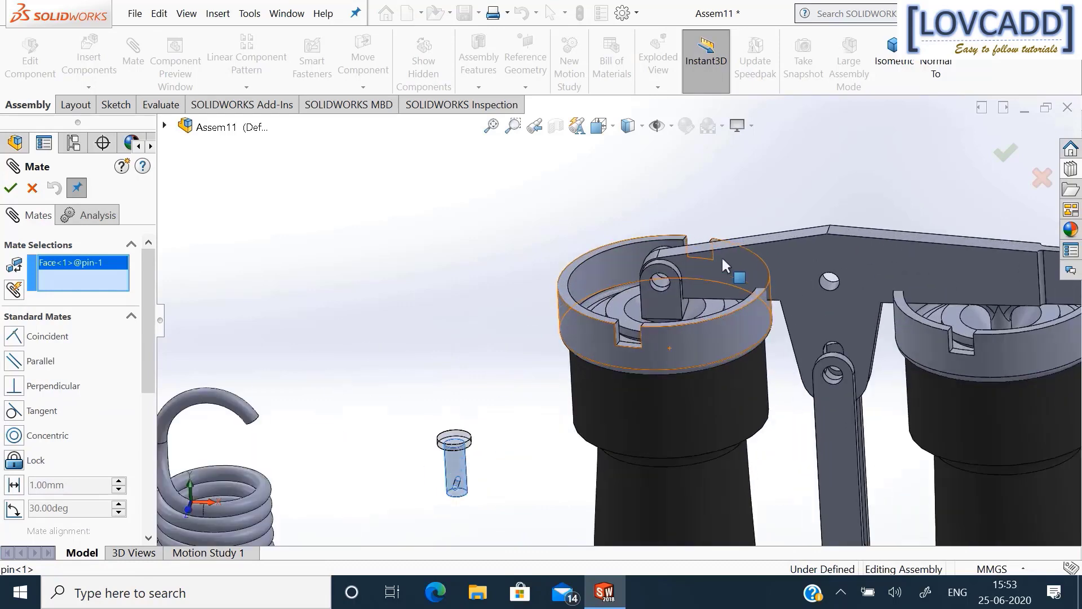
pyautogui.click(622, 297)
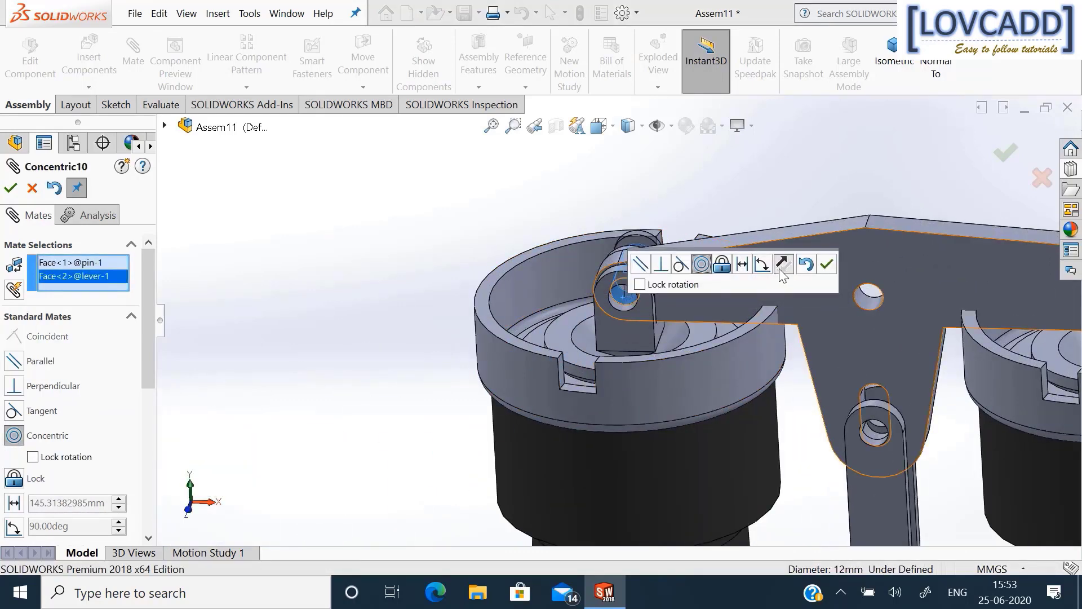
pyautogui.click(781, 268)
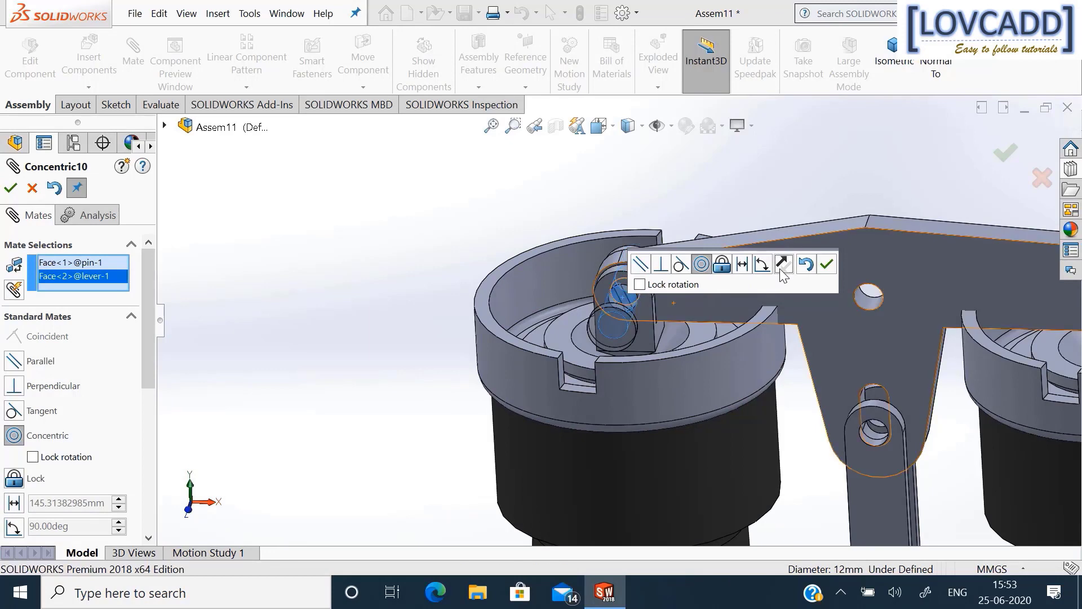
pyautogui.click(826, 265)
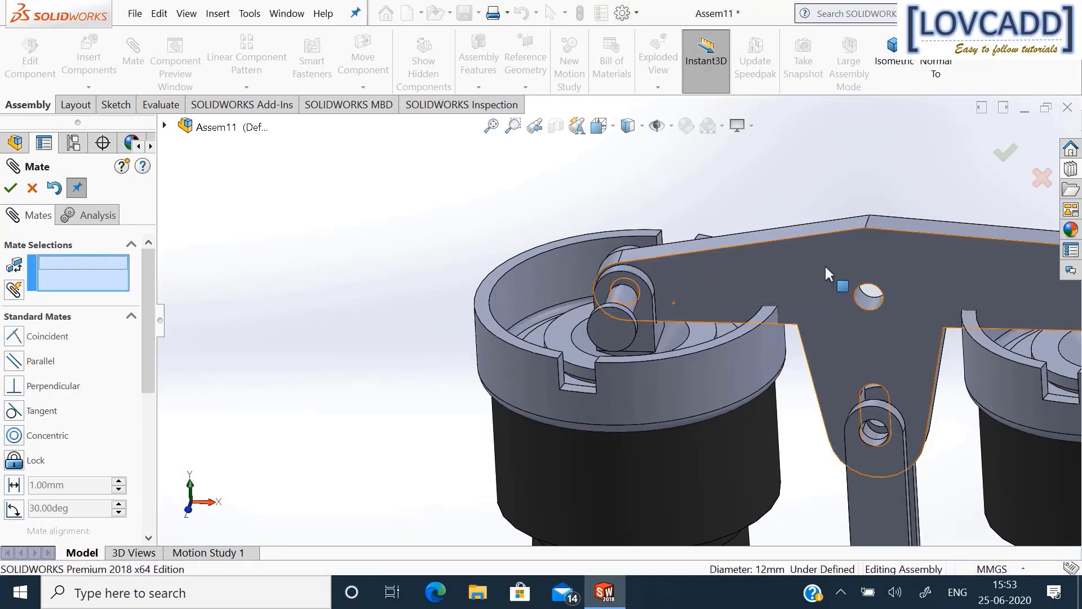
# Mate the underside of the pin's head coincident with the pivot's outer flat face.
pyautogui.click(628, 279)
pyautogui.scroll(6, 628, 278)
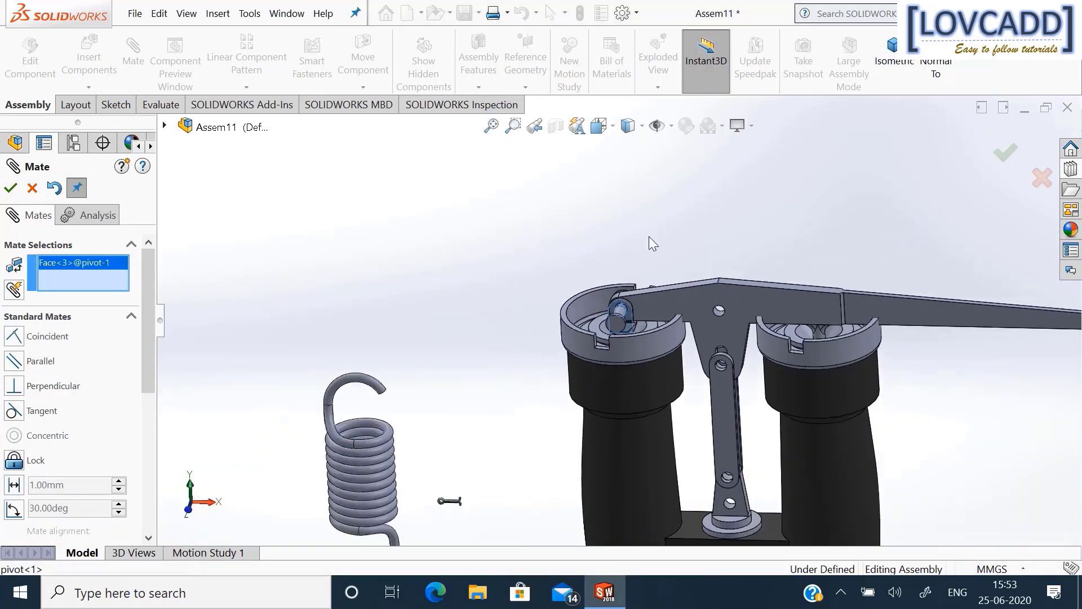
pyautogui.moveTo(649, 275); pyautogui.dragTo(623, 496, button='middle')
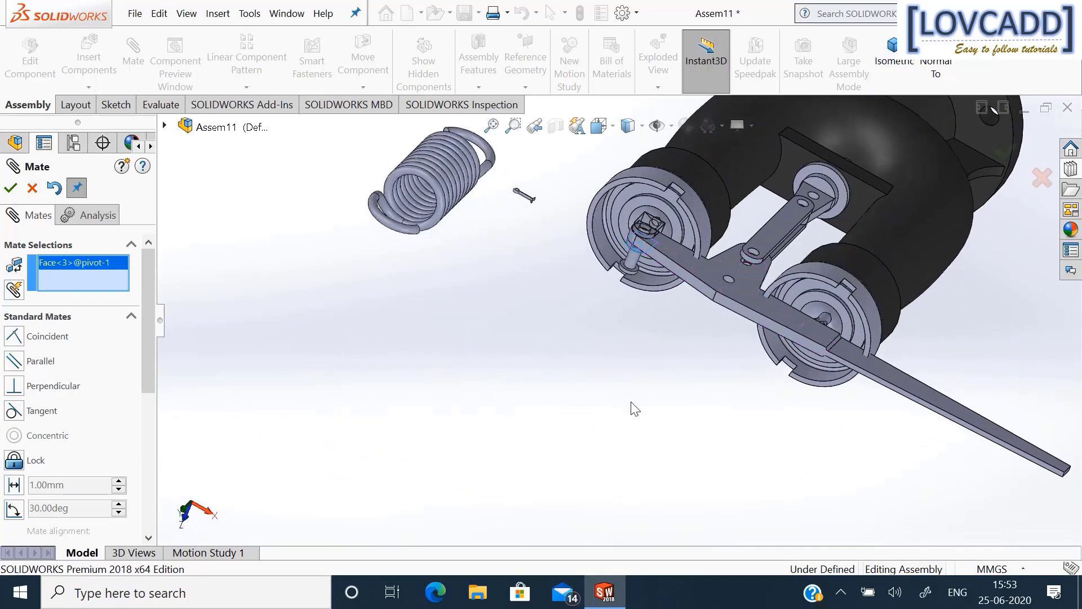
pyautogui.scroll(-5, 635, 237)
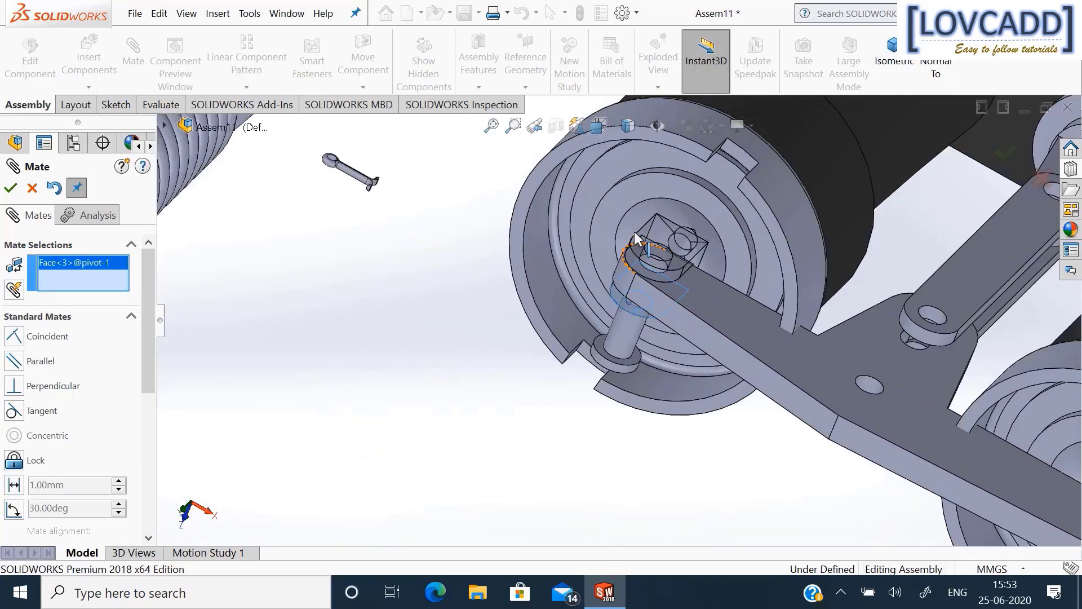
pyautogui.click(637, 358)
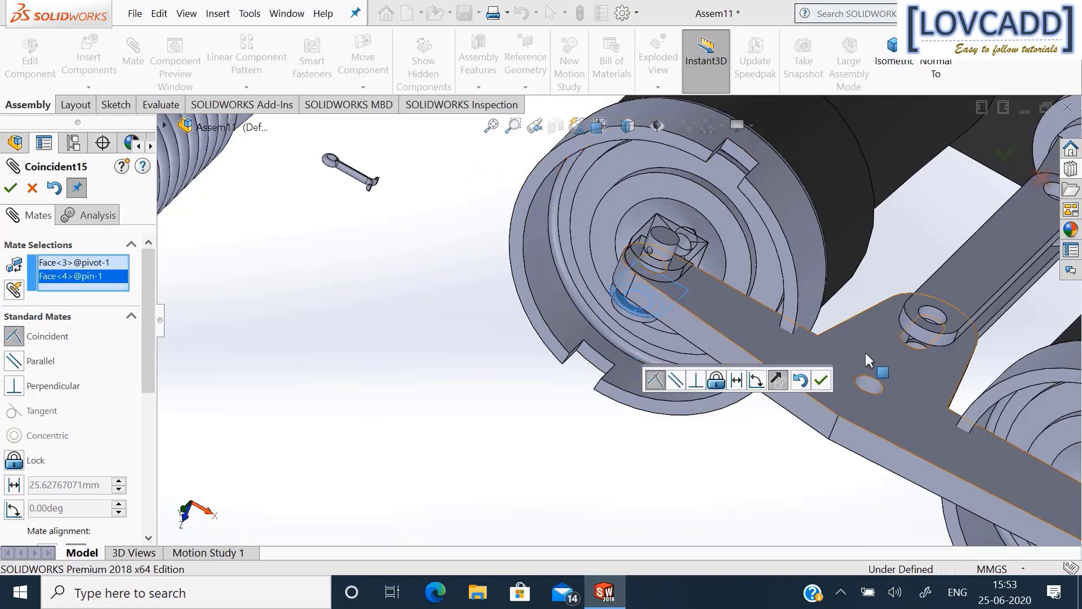
pyautogui.click(821, 380)
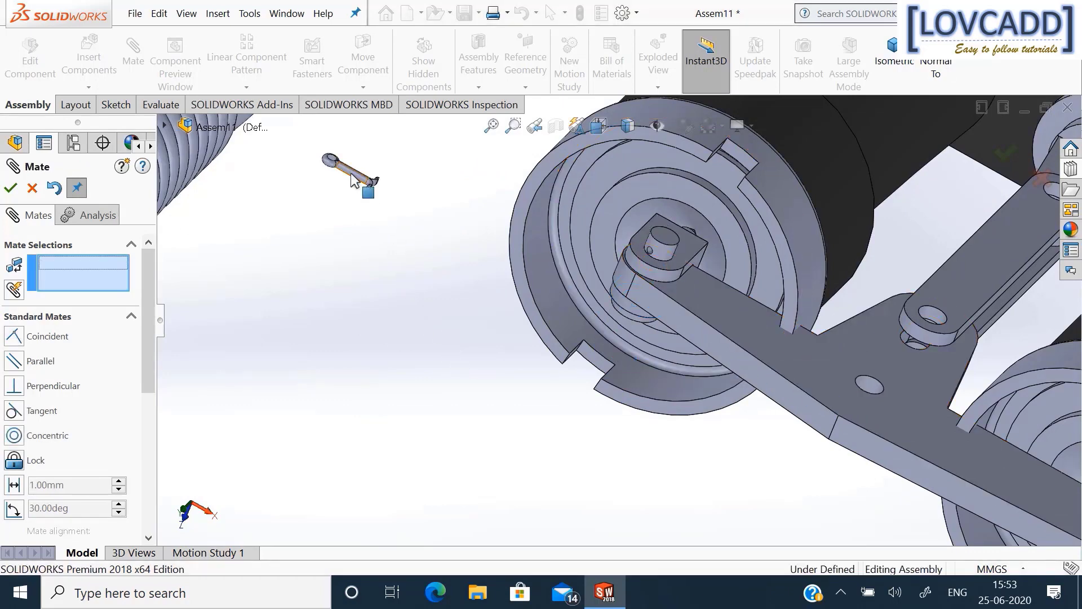
# Mate the split pin's shank concentric with the small cross hole near the pin's end.
pyautogui.scroll(-2, 352, 186)
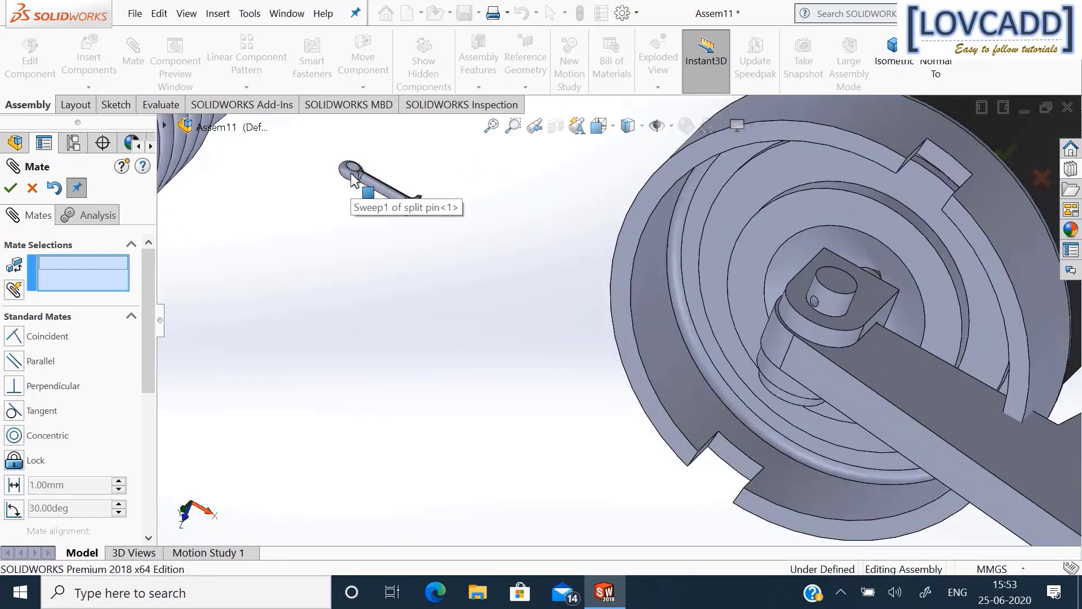
pyautogui.click(384, 192)
pyautogui.scroll(2, 608, 329)
pyautogui.scroll(-4, 670, 333)
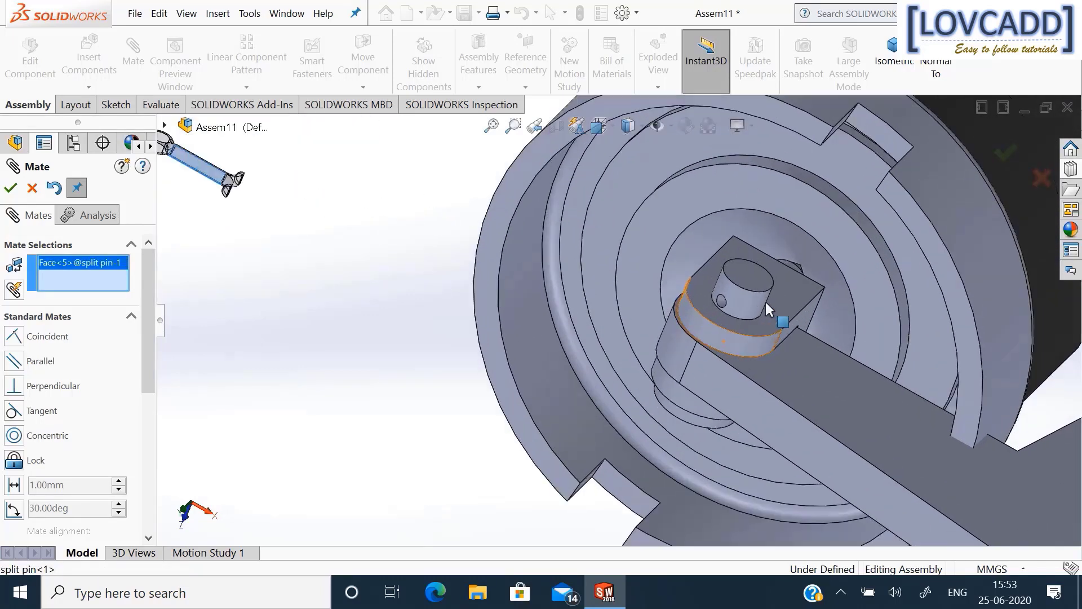
pyautogui.click(704, 305)
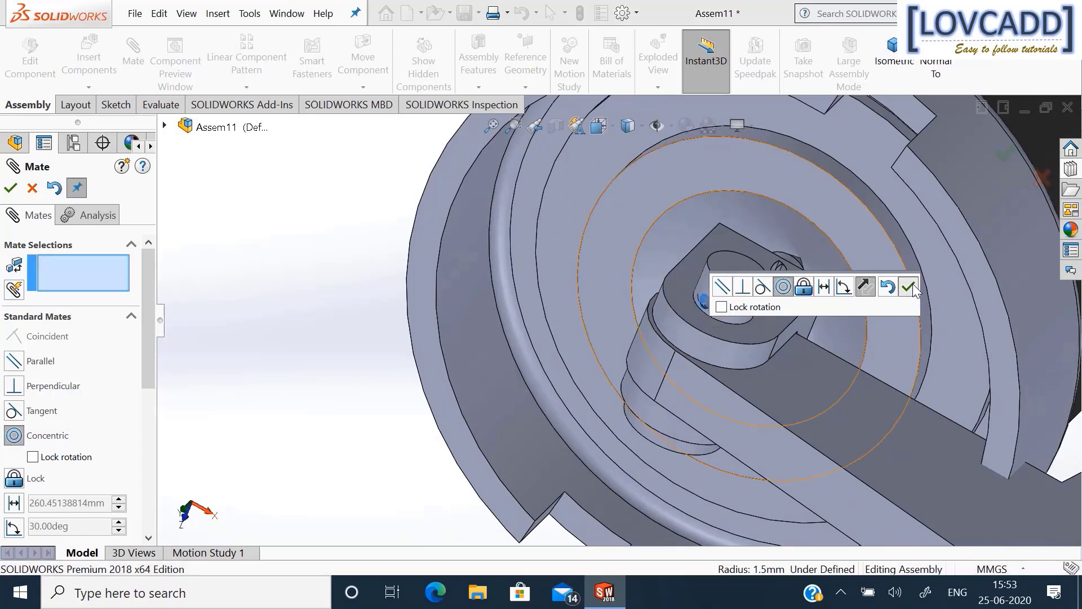
pyautogui.click(909, 286)
# Adjust the split pin's position in the pivot pin's small cross hole, then fix the split pin in place.
pyautogui.moveTo(776, 289); pyautogui.dragTo(736, 293)
pyautogui.scroll(3, 373, 311)
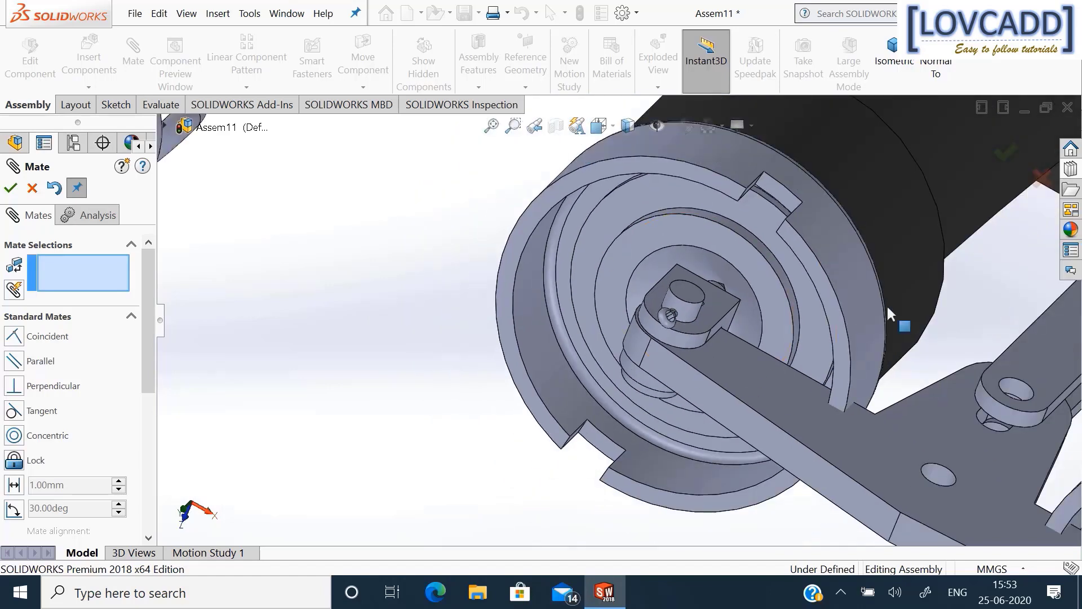
pyautogui.moveTo(983, 284); pyautogui.dragTo(947, 358, button='middle')
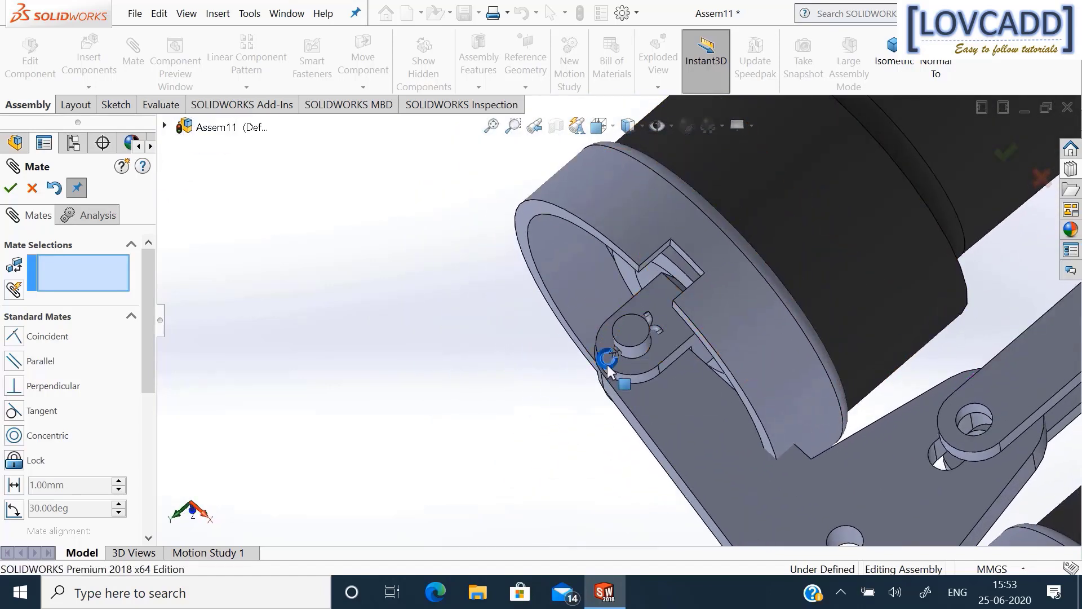
pyautogui.moveTo(471, 323); pyautogui.dragTo(534, 418, button='middle')
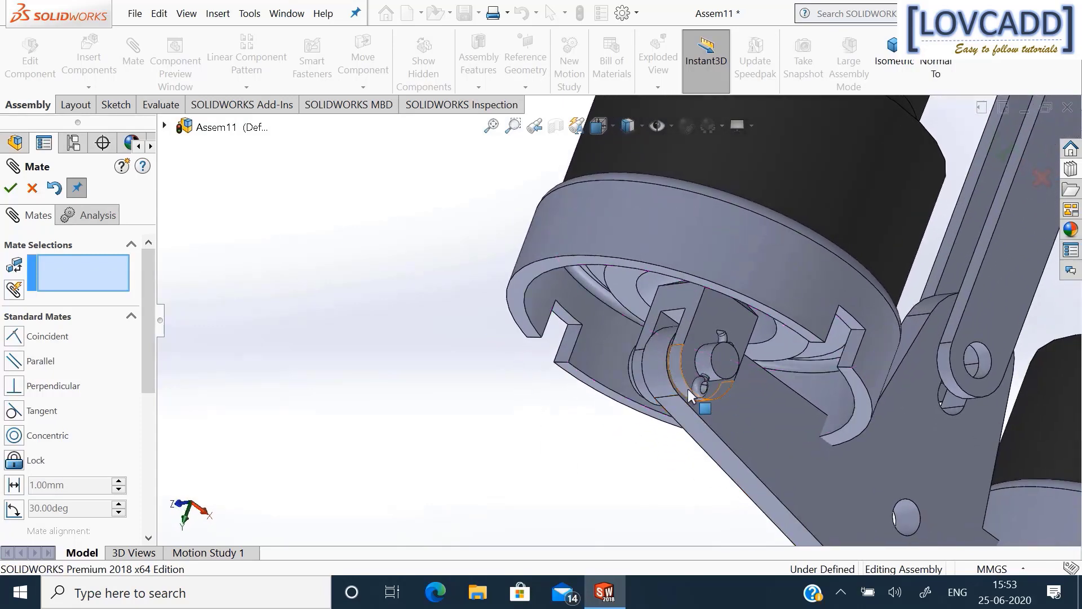
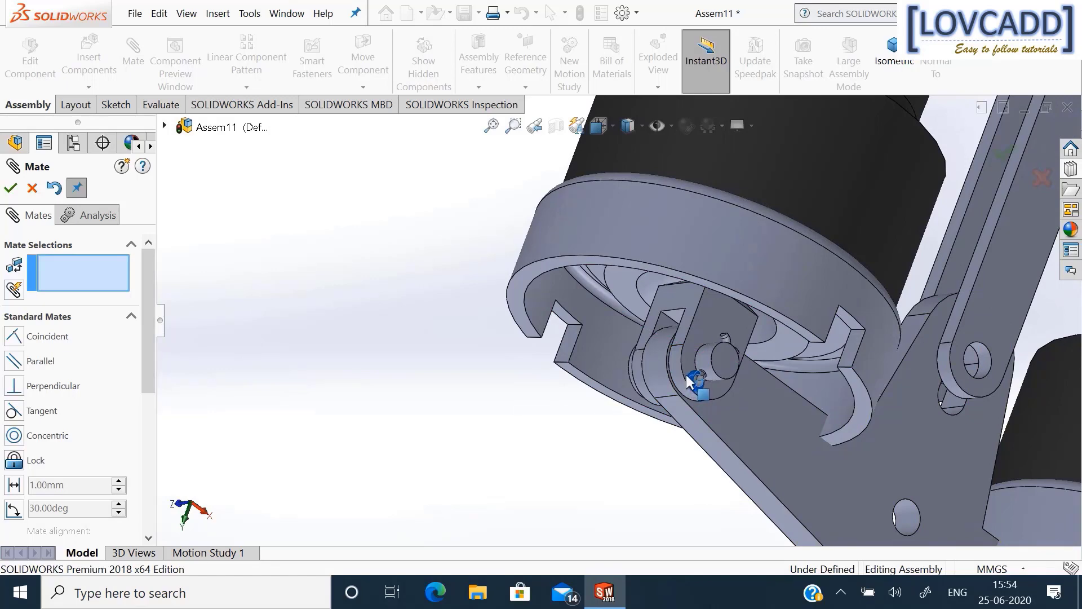
pyautogui.moveTo(573, 414); pyautogui.dragTo(504, 398, button='middle')
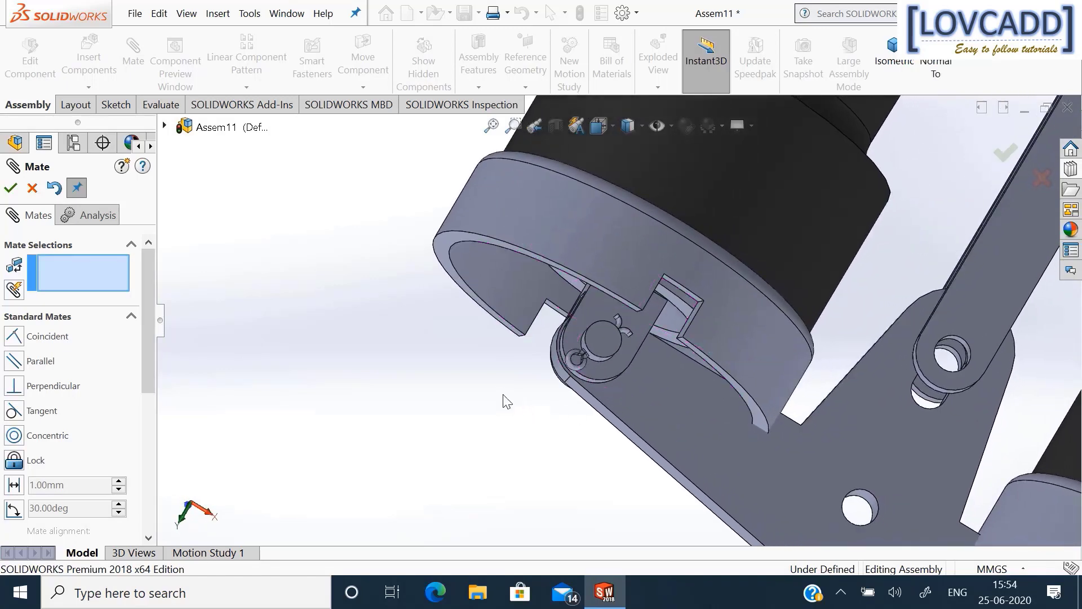
pyautogui.rightClick(574, 367)
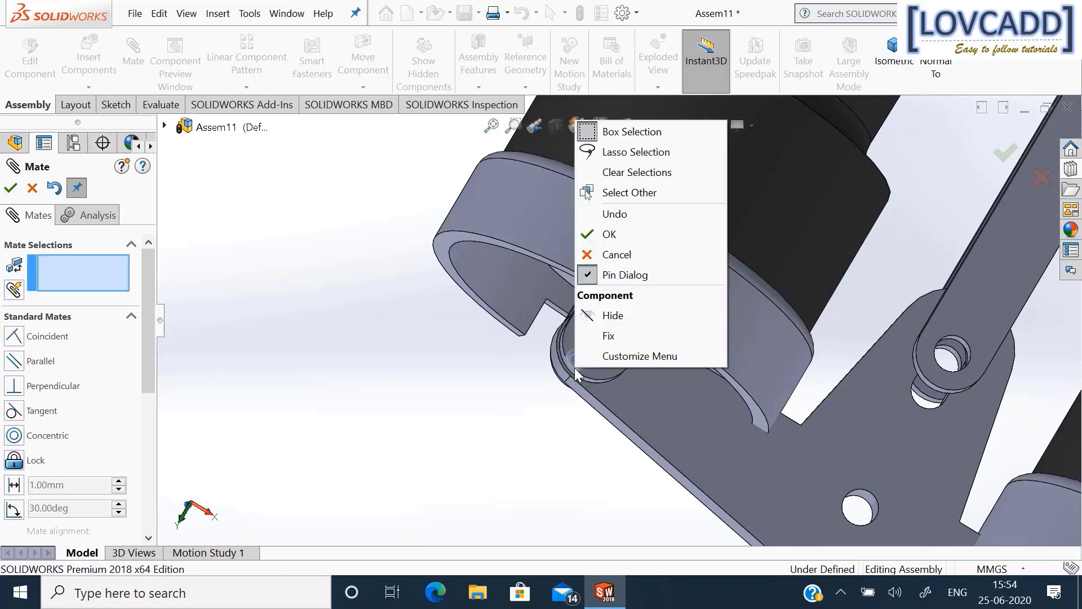
pyautogui.click(601, 339)
pyautogui.scroll(3, 456, 406)
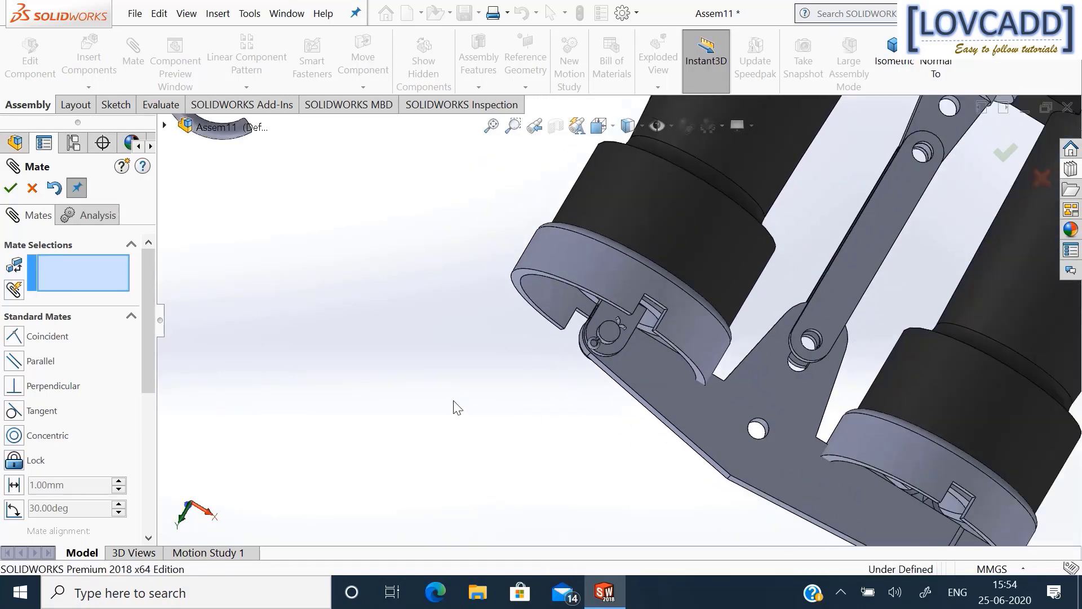
# Finish mating and make two copies of the pivot pin in the free space between the spring and the valve body.
pyautogui.moveTo(454, 406); pyautogui.dragTo(533, 209, button='middle')
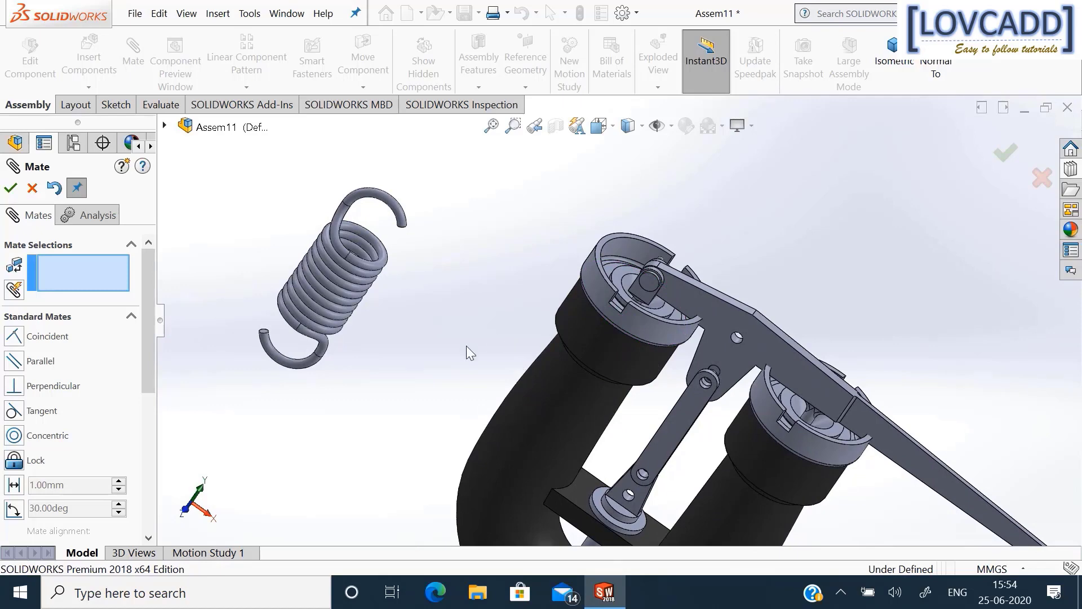
pyautogui.click(11, 188)
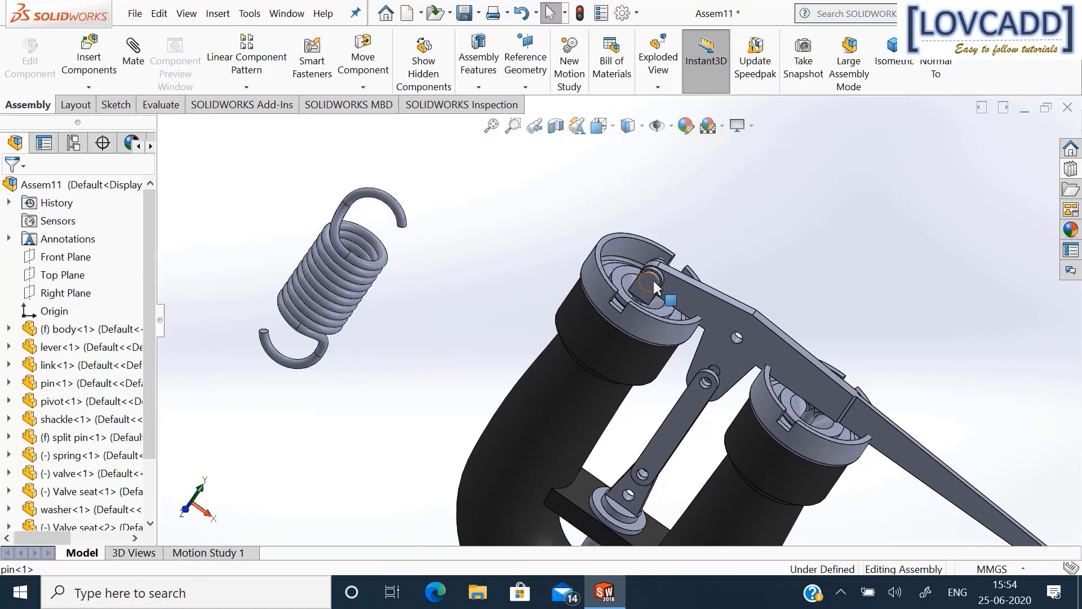
pyautogui.moveTo(650, 279); pyautogui.dragTo(503, 270)
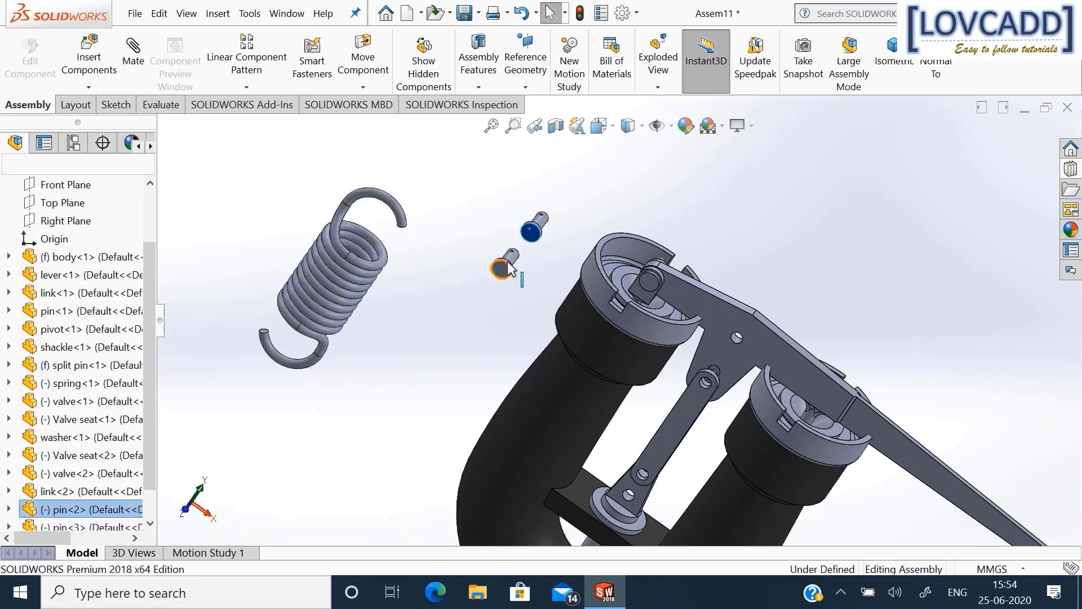
pyautogui.scroll(-3, 584, 216)
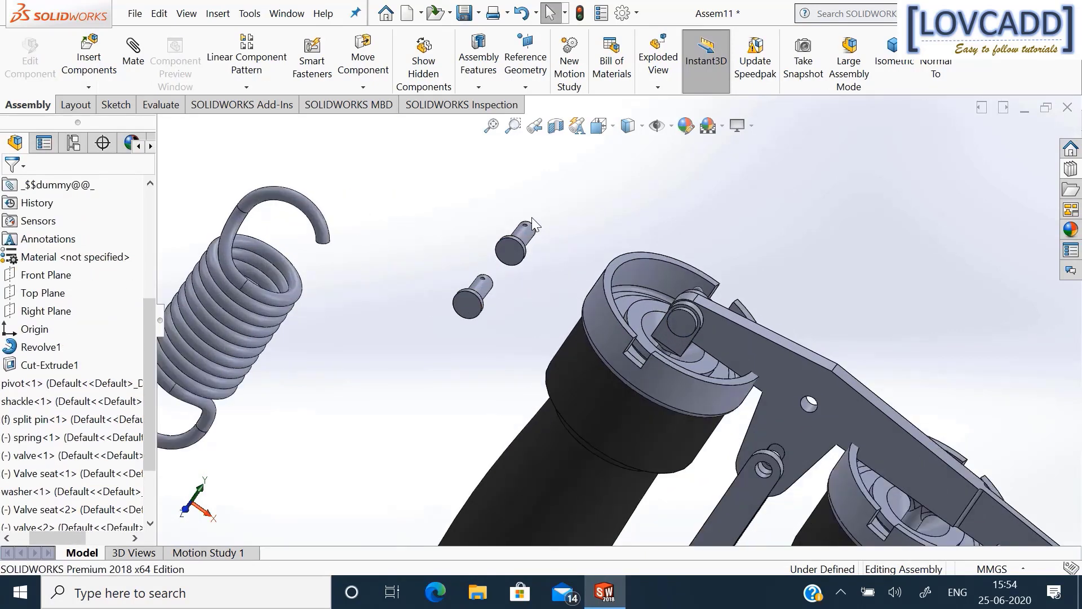
# Mate the shank of the first copied pin concentric with the hole at the link's lever end.
pyautogui.click(531, 240)
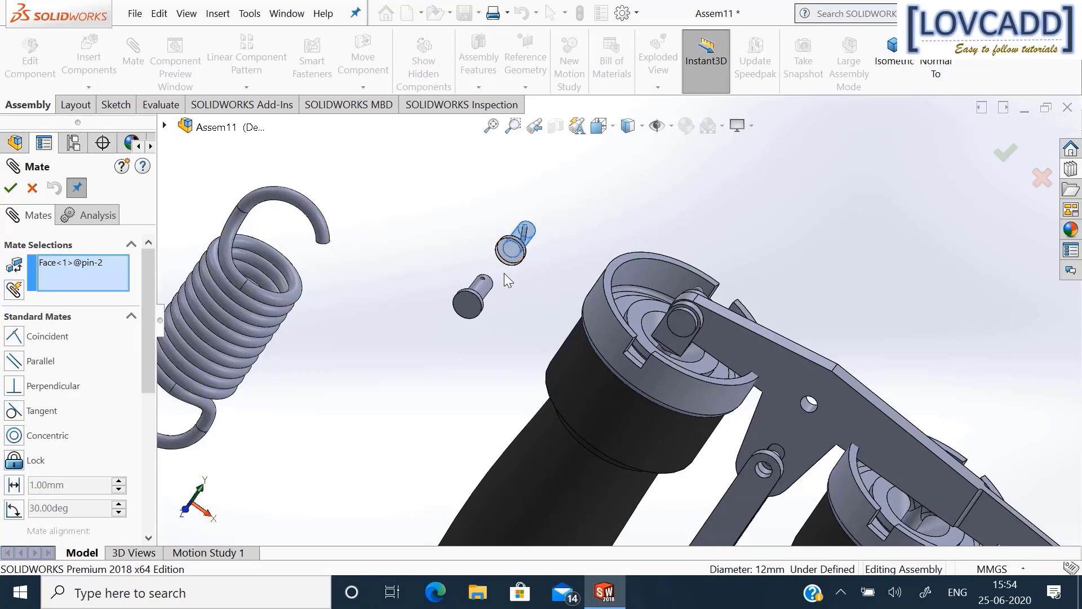
pyautogui.rightClick(96, 275)
pyautogui.click(112, 284)
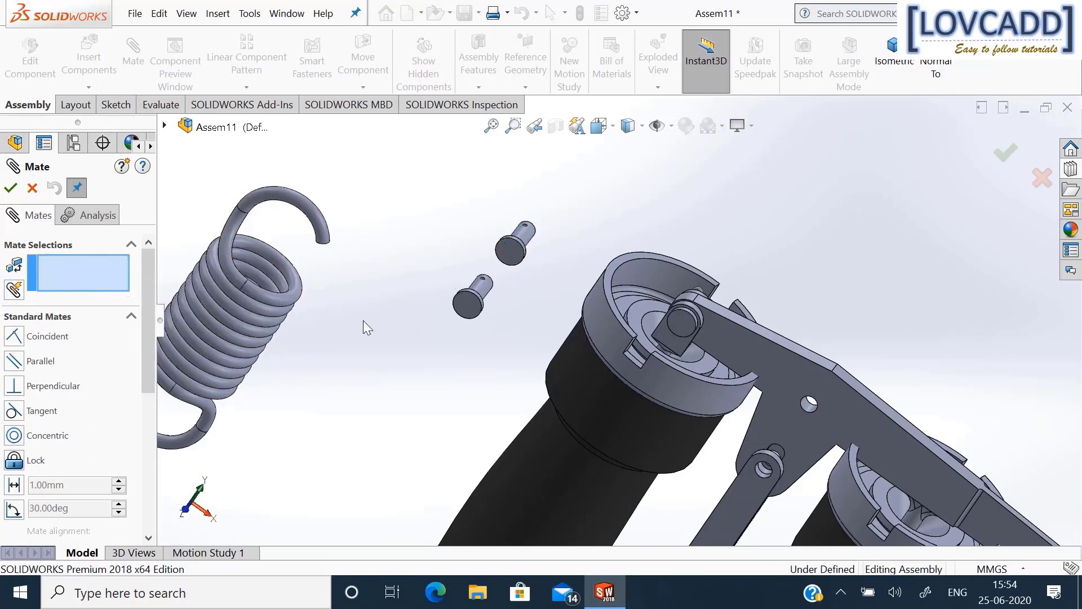
pyautogui.click(523, 242)
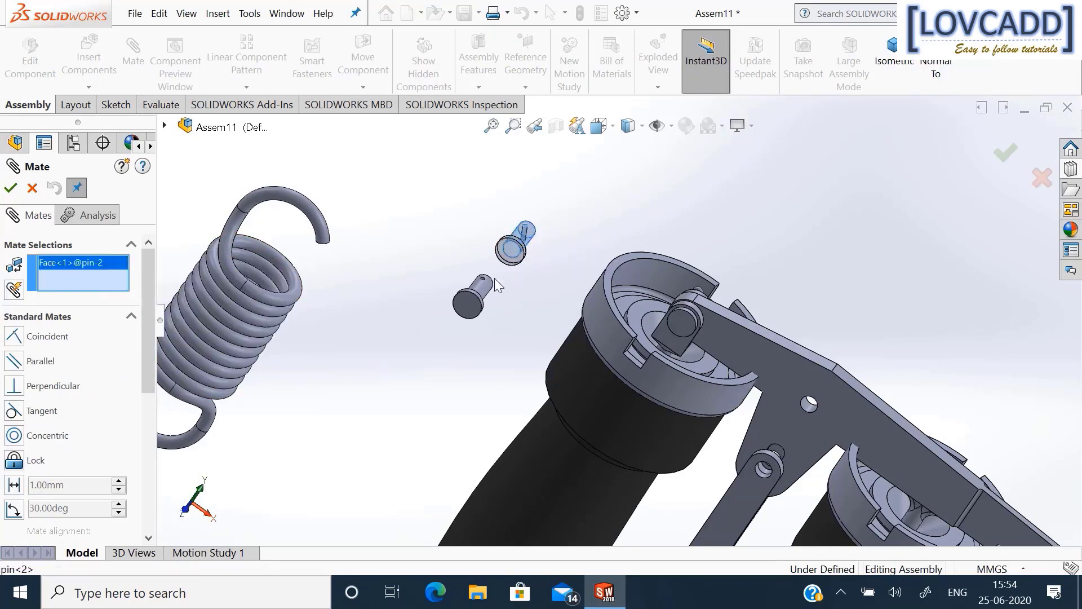
pyautogui.scroll(3, 490, 336)
pyautogui.scroll(-5, 721, 391)
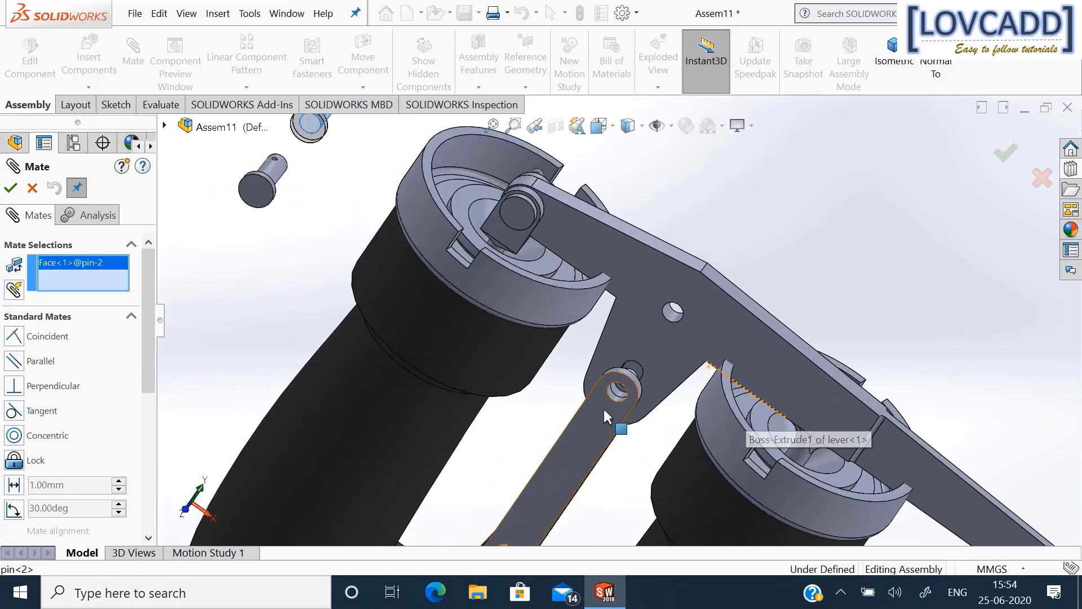
pyautogui.click(614, 396)
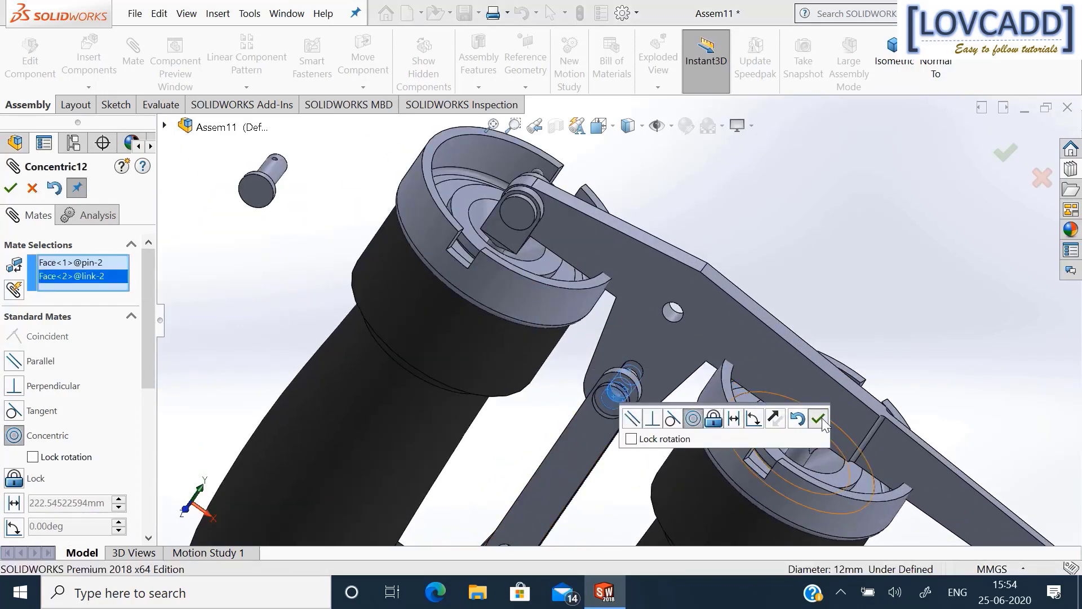
pyautogui.click(818, 419)
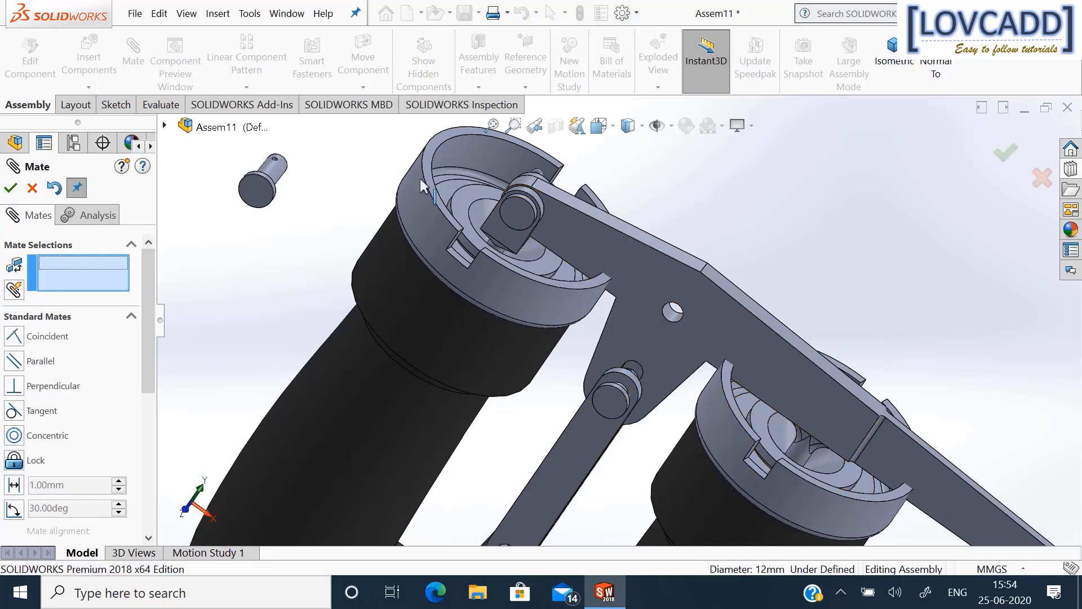
# Mate the shank of the second copied pin concentric with the shackle's hole at the link's lower end.
pyautogui.click(278, 173)
pyautogui.scroll(2, 617, 322)
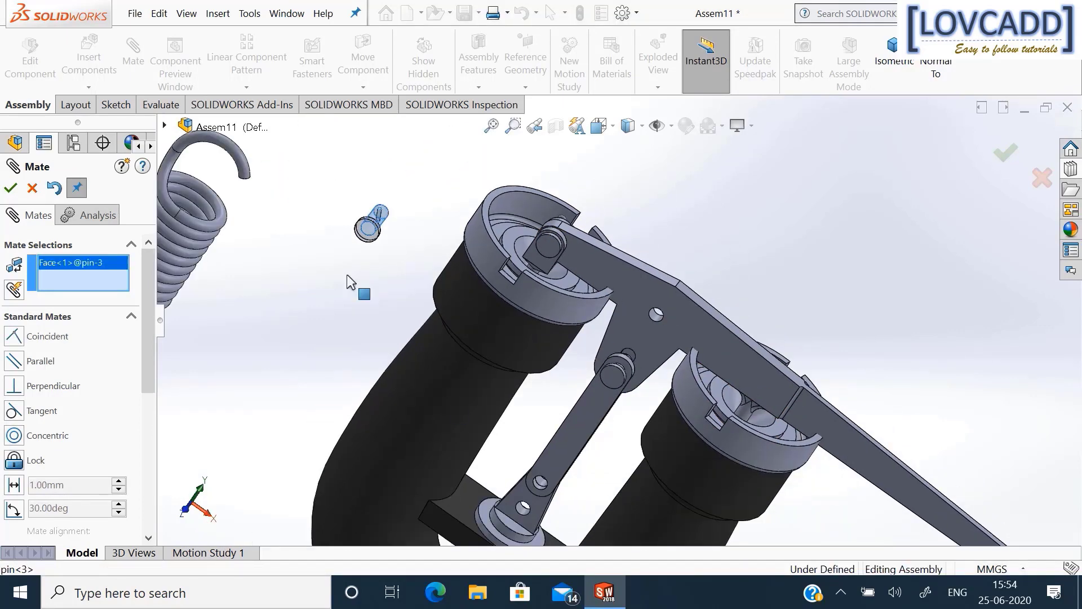
pyautogui.scroll(-2, 616, 498)
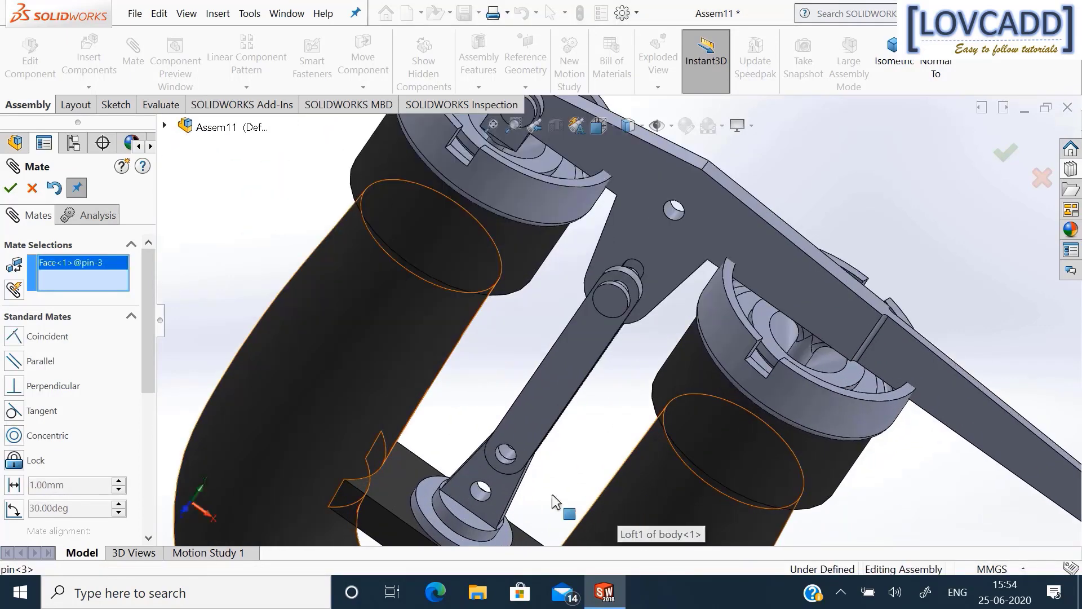
pyautogui.click(507, 455)
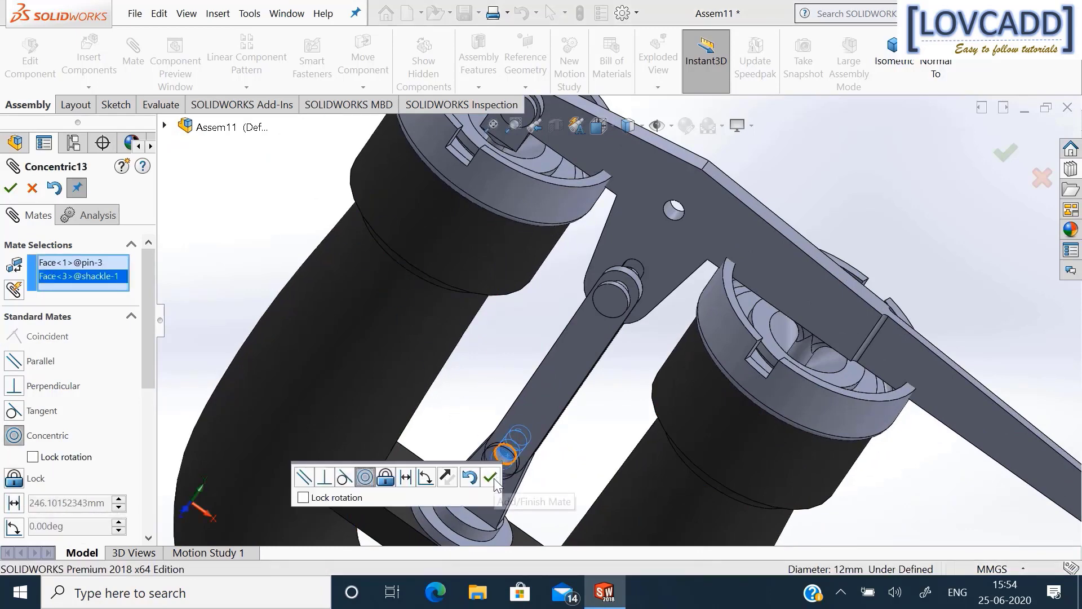
pyautogui.click(494, 477)
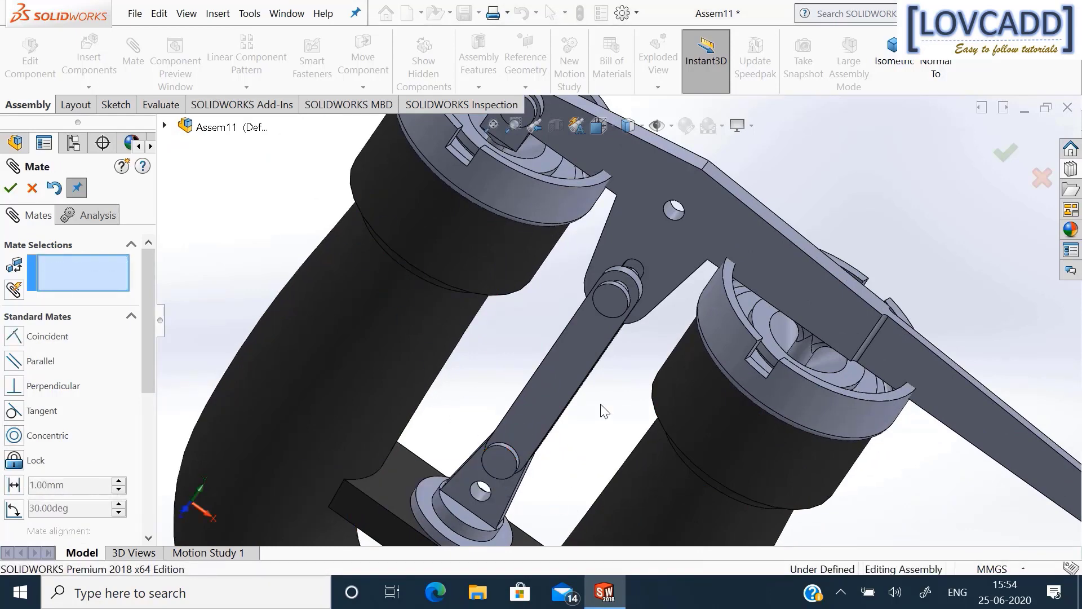
# Mate the underside of the shackle pin's head coincident with the link's outer flat face.
pyautogui.scroll(5, 603, 410)
pyautogui.moveTo(824, 214); pyautogui.dragTo(821, 292, button='middle')
pyautogui.click(626, 331)
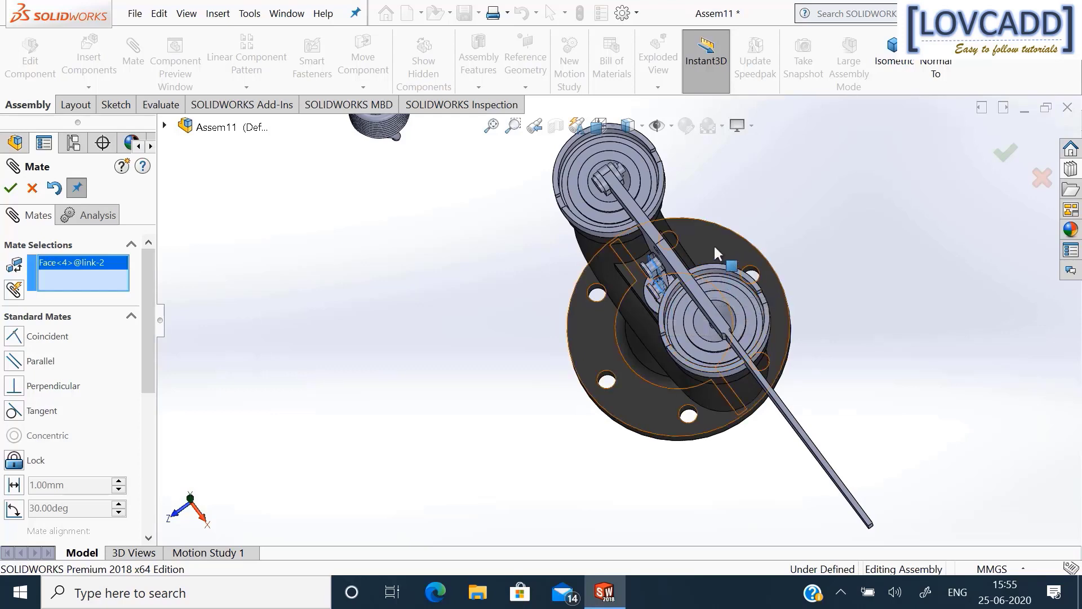
pyautogui.moveTo(749, 197); pyautogui.dragTo(725, 395, button='middle')
pyautogui.scroll(-5, 620, 463)
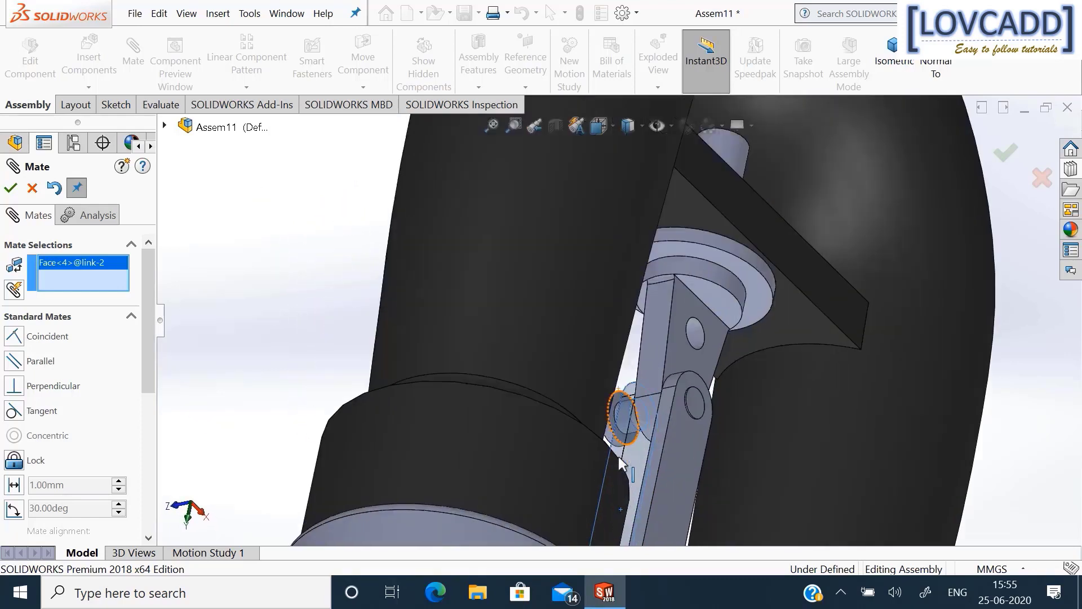
pyautogui.scroll(-3, 620, 462)
pyautogui.click(611, 381)
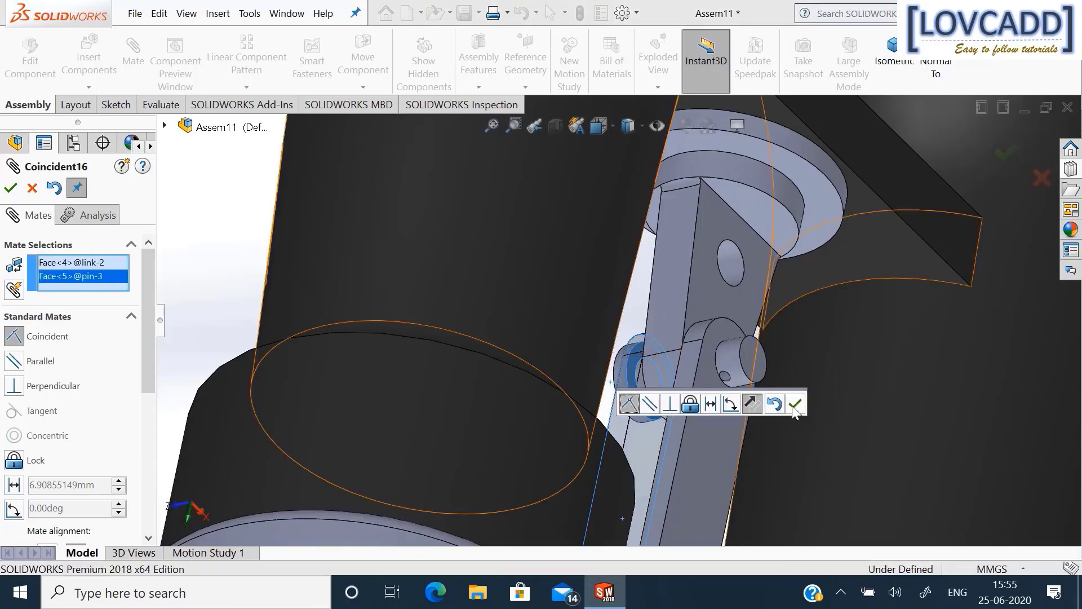
pyautogui.click(795, 403)
# Pull the lever-end pin out of its hole and mate the underside of its head coincident with the link's outer flat face.
pyautogui.scroll(10, 793, 416)
pyautogui.moveTo(798, 422); pyautogui.dragTo(838, 304, button='middle')
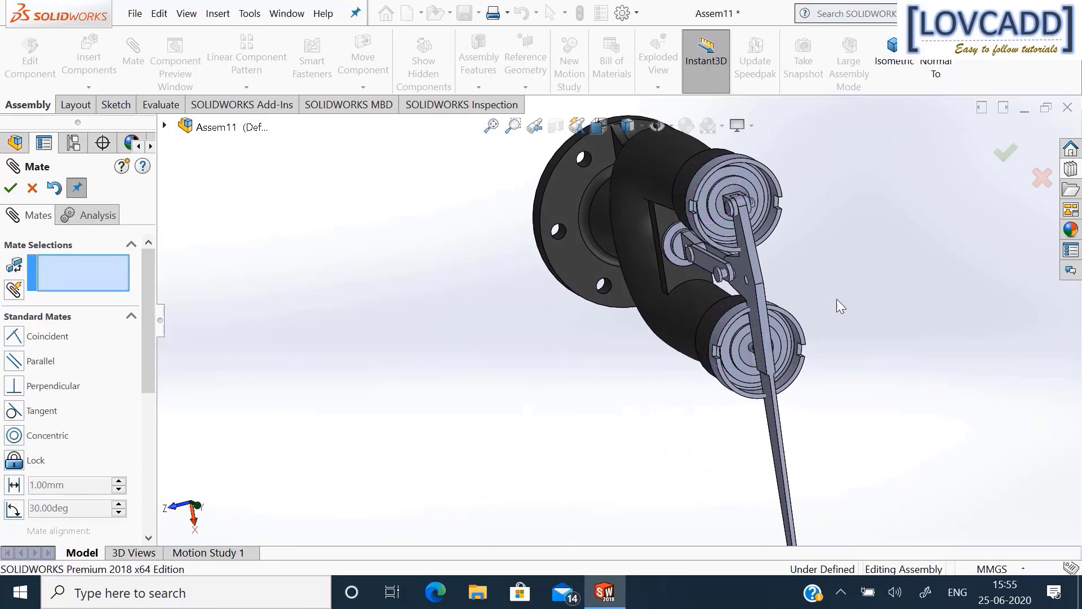
pyautogui.moveTo(715, 275); pyautogui.dragTo(603, 319)
pyautogui.moveTo(847, 258); pyautogui.dragTo(681, 323, button='middle')
pyautogui.scroll(5, 648, 309)
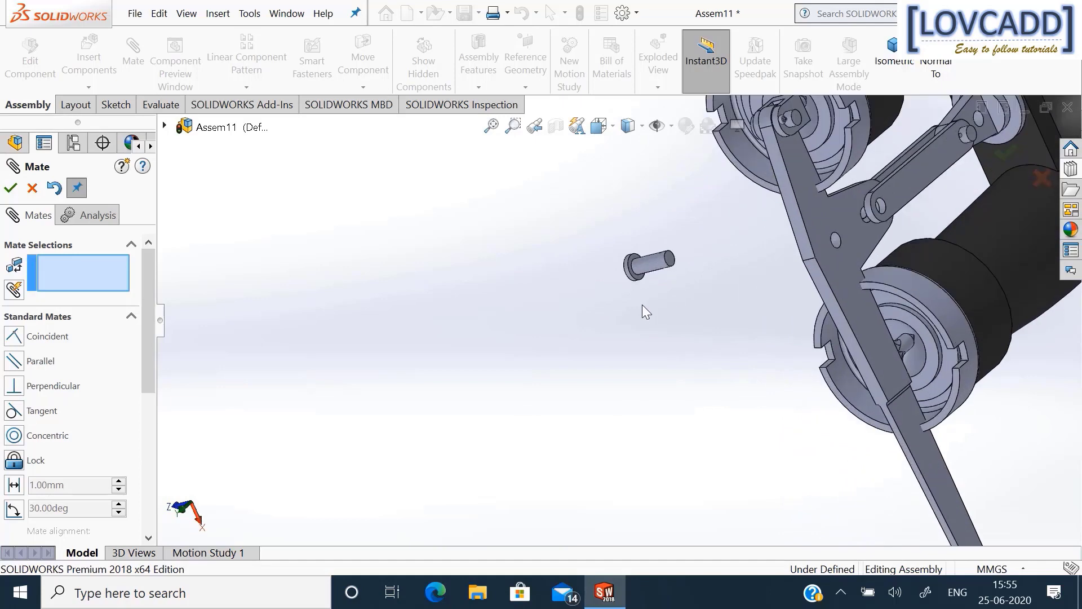
pyautogui.click(637, 269)
pyautogui.moveTo(654, 322); pyautogui.dragTo(665, 223, button='middle')
pyautogui.click(666, 223)
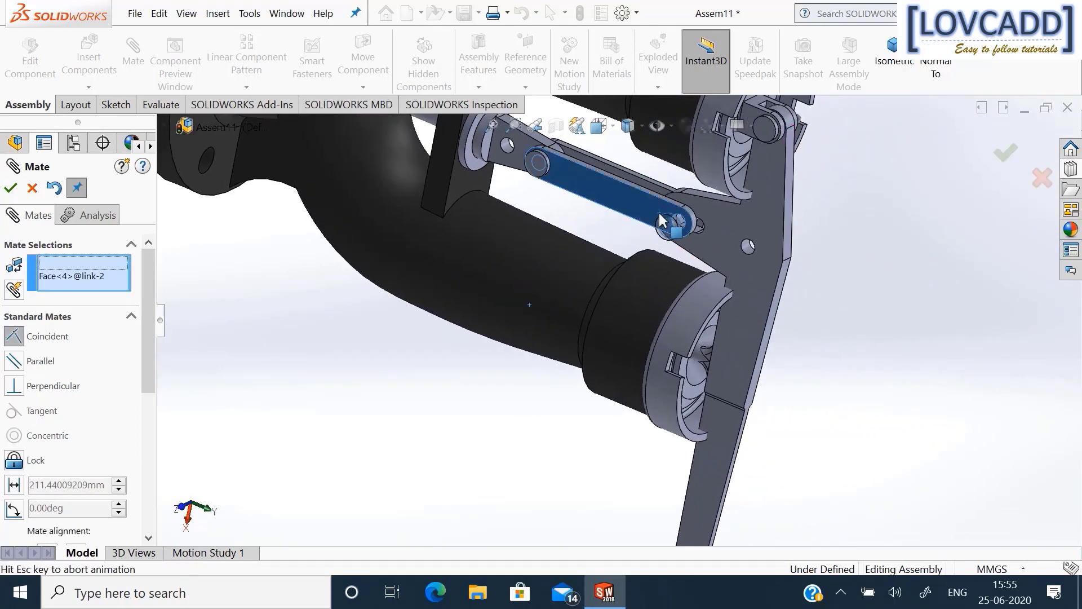
pyautogui.click(850, 199)
# Mate the spring's Right Plane coincident with the body's Front Plane.
pyautogui.scroll(3, 852, 266)
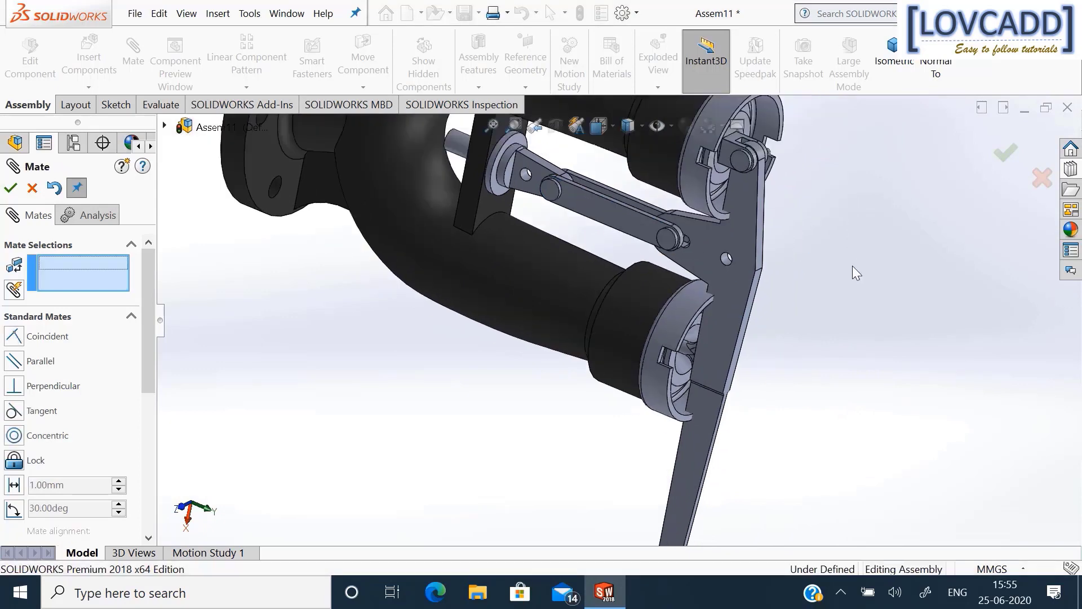
pyautogui.moveTo(850, 268); pyautogui.dragTo(840, 167, button='middle')
pyautogui.scroll(1, 814, 304)
pyautogui.moveTo(814, 312); pyautogui.dragTo(855, 366, button='middle')
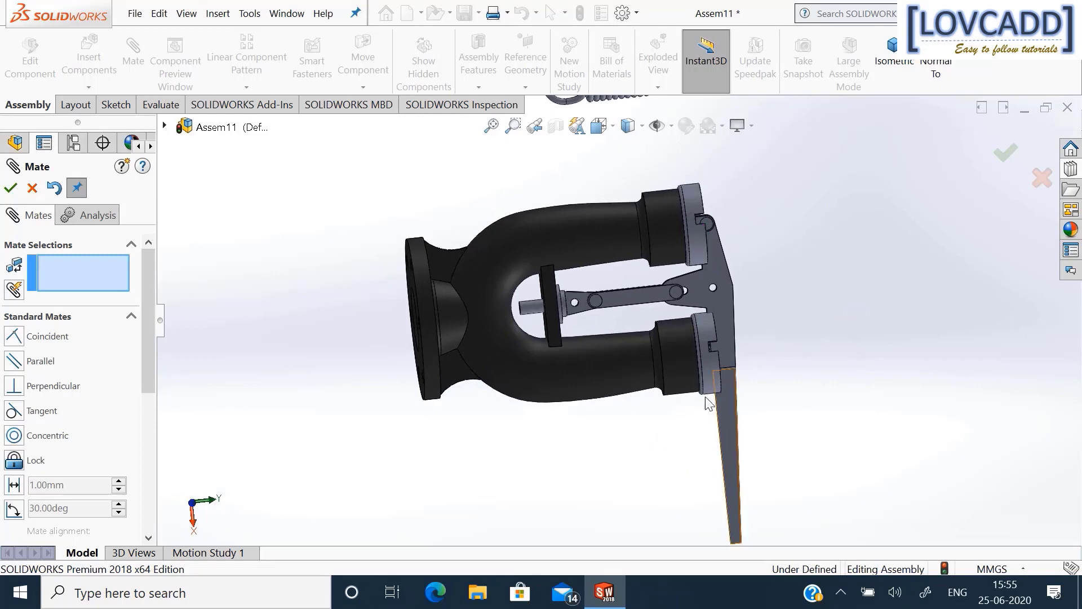
pyautogui.moveTo(307, 483); pyautogui.dragTo(246, 514, button='middle')
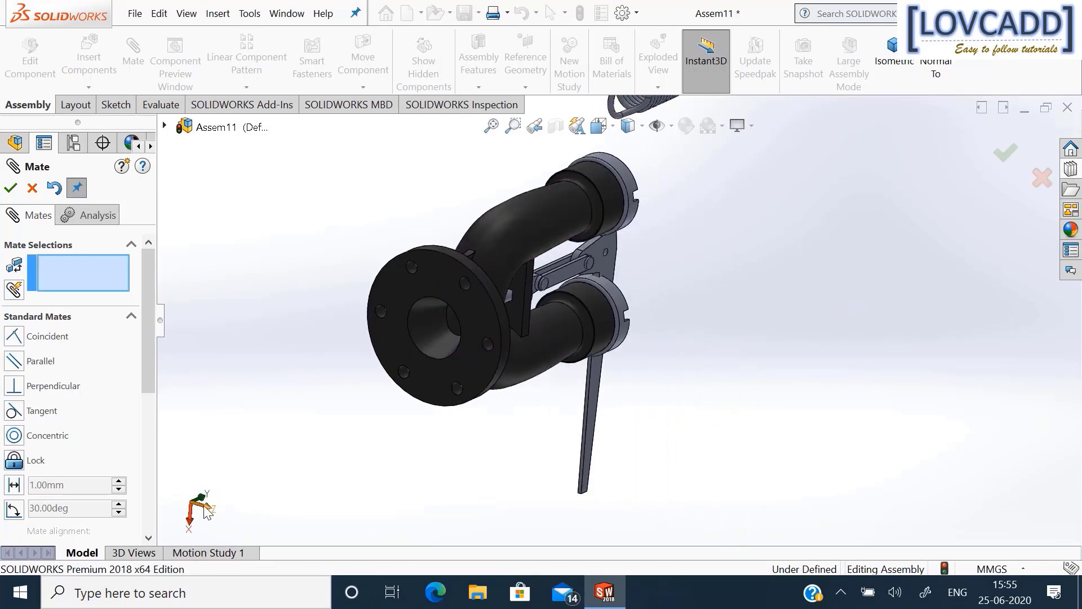
pyautogui.hotkey('ctrl', '1')
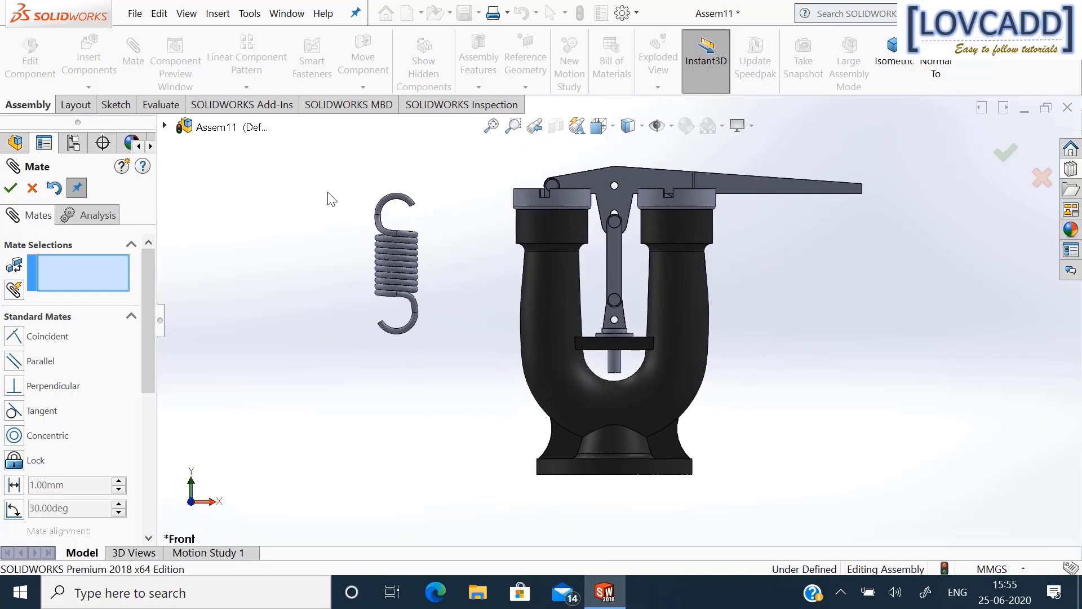
pyautogui.click(167, 128)
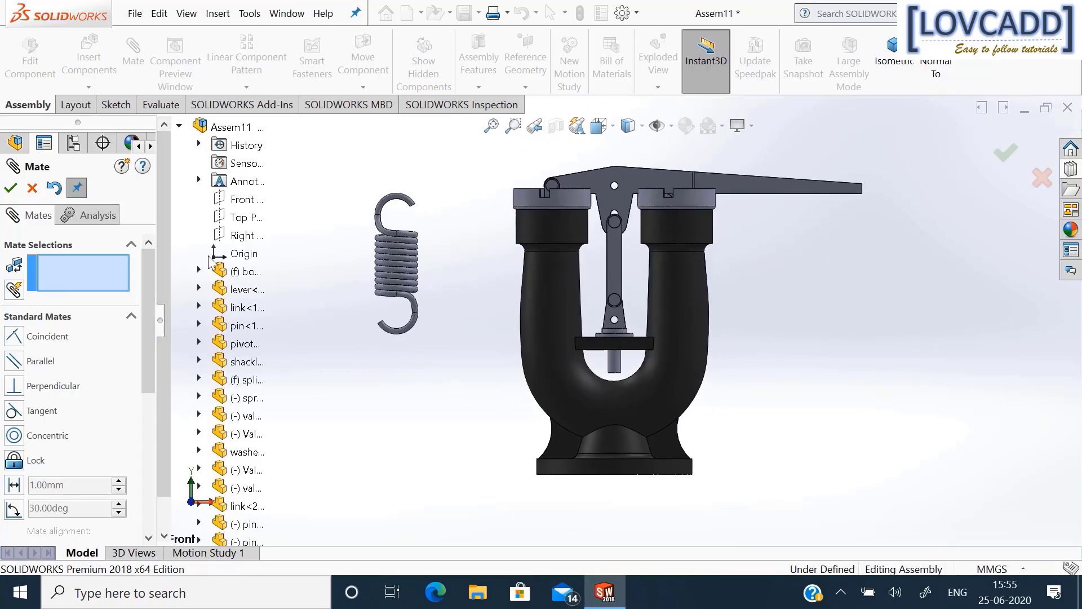
pyautogui.click(198, 273)
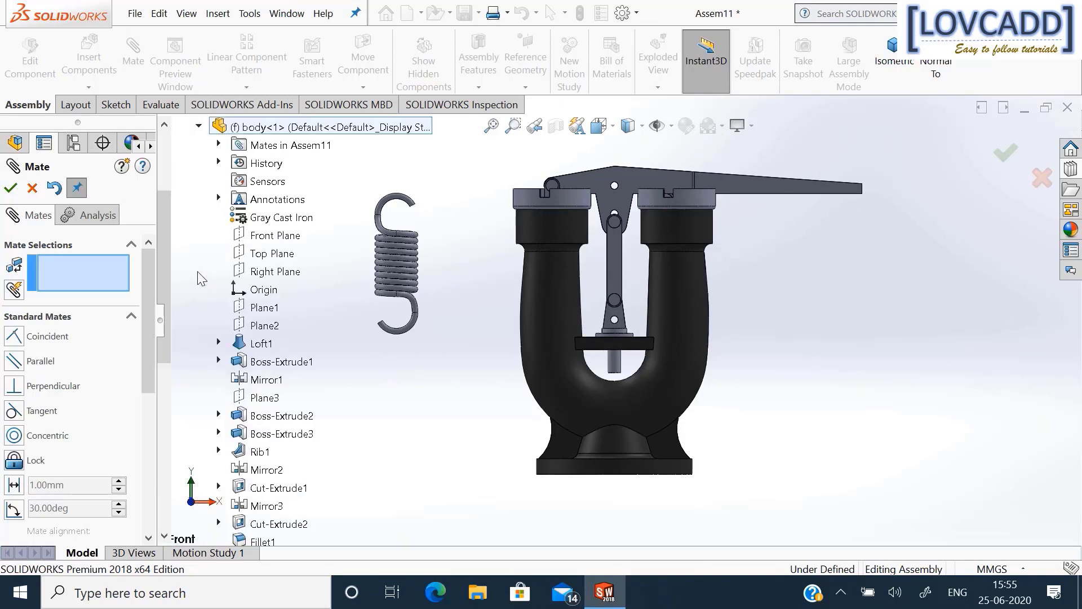
pyautogui.scroll(1, 206, 228)
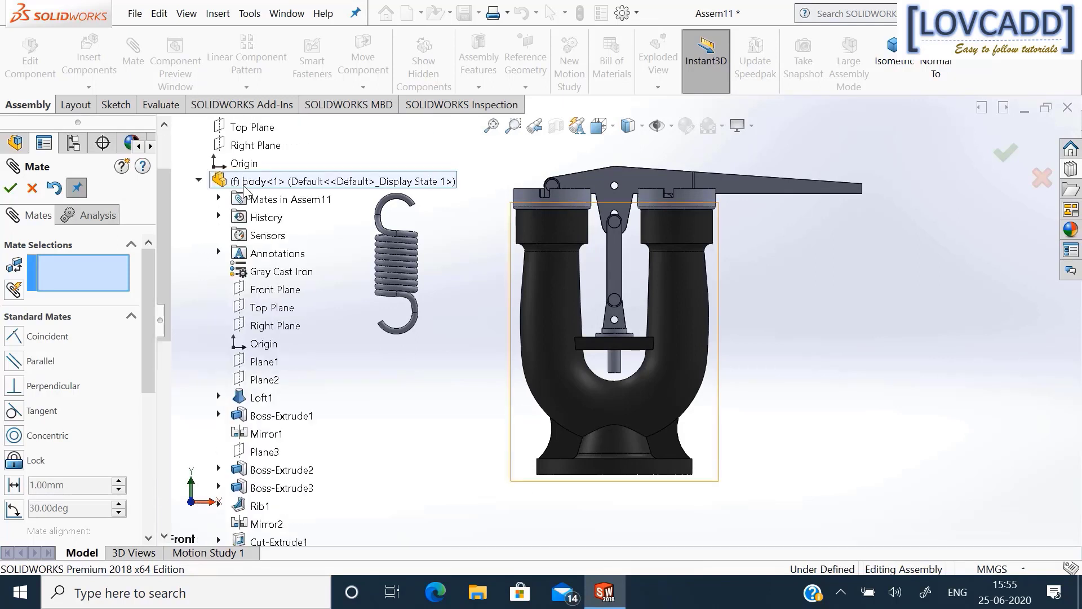
pyautogui.click(259, 291)
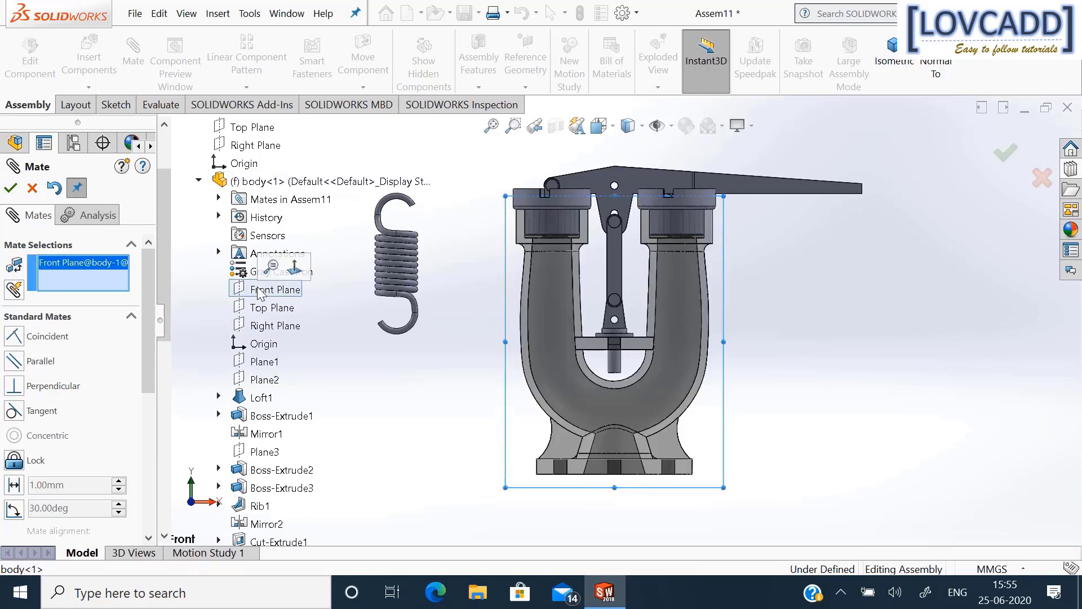
pyautogui.scroll(-7, 349, 385)
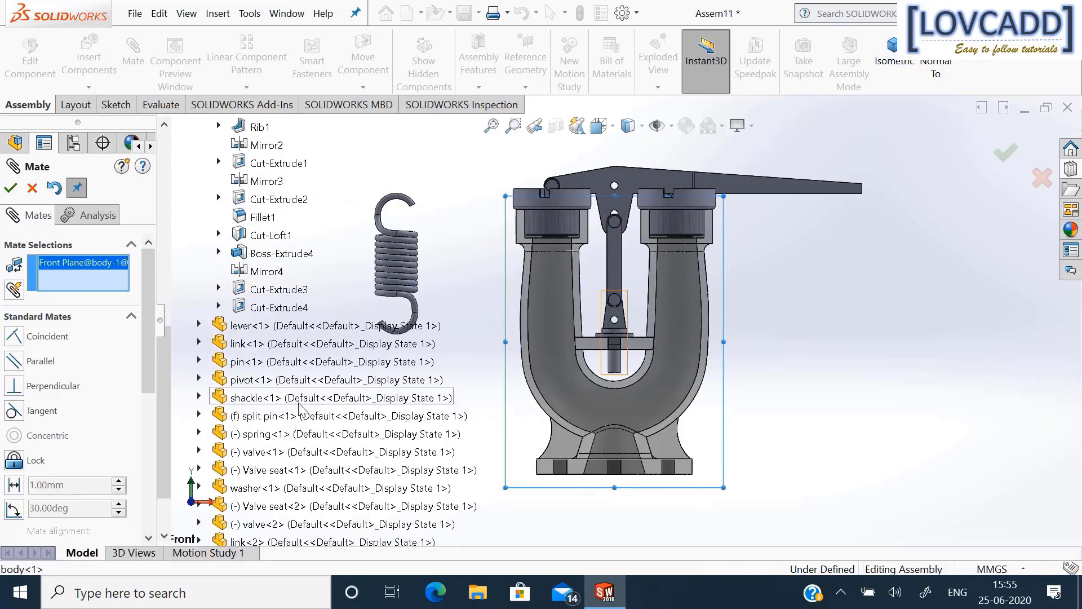
pyautogui.click(200, 432)
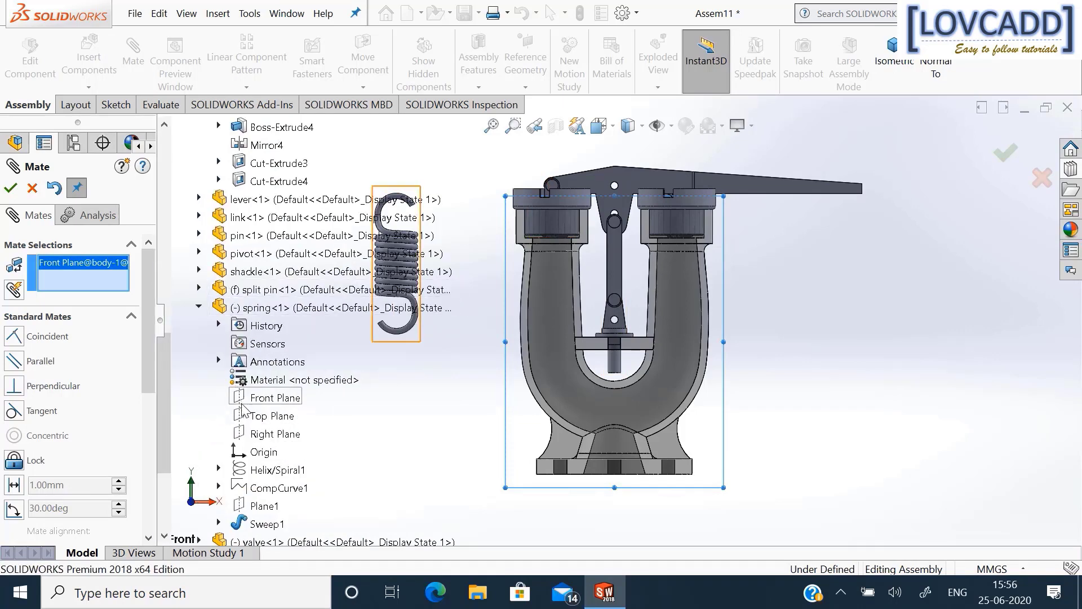
pyautogui.click(249, 433)
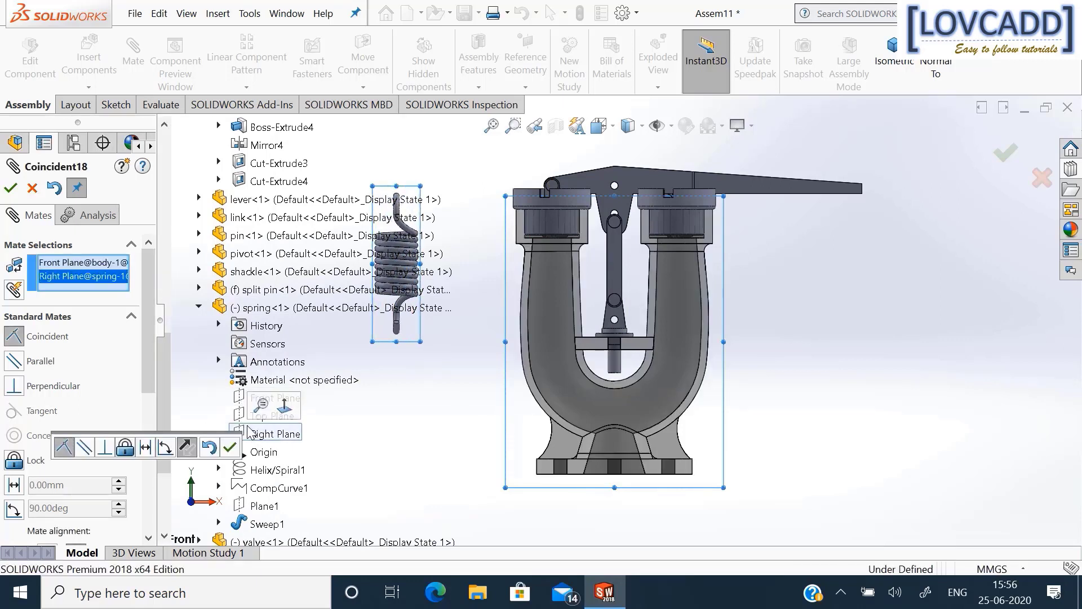
pyautogui.click(228, 447)
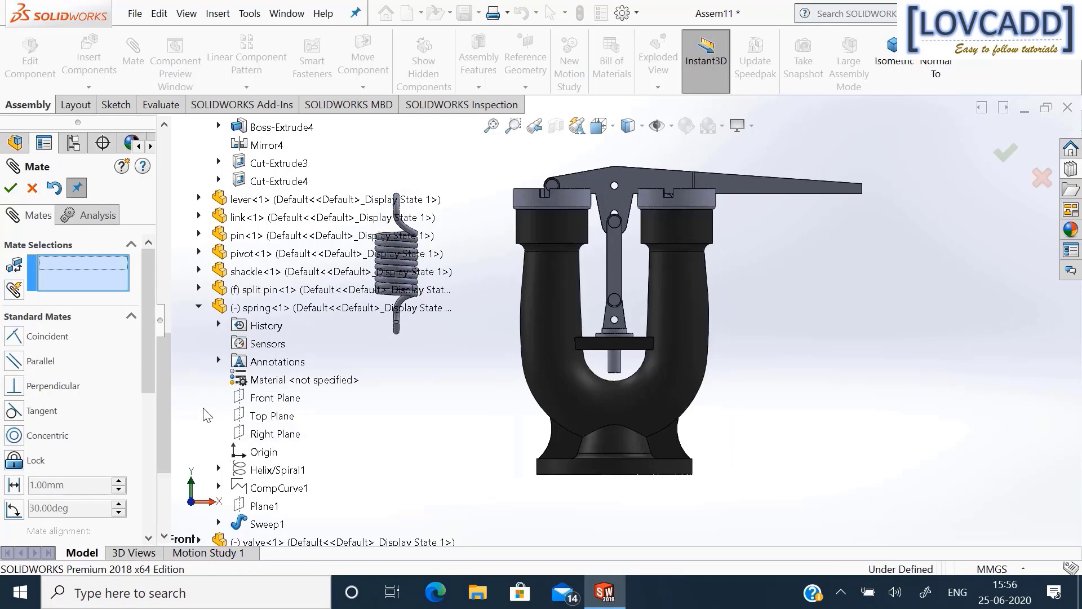
# Mate the spring's Front Plane coincident with the body's Right Plane to centre the spring between the two valve legs.
pyautogui.scroll(15, 207, 414)
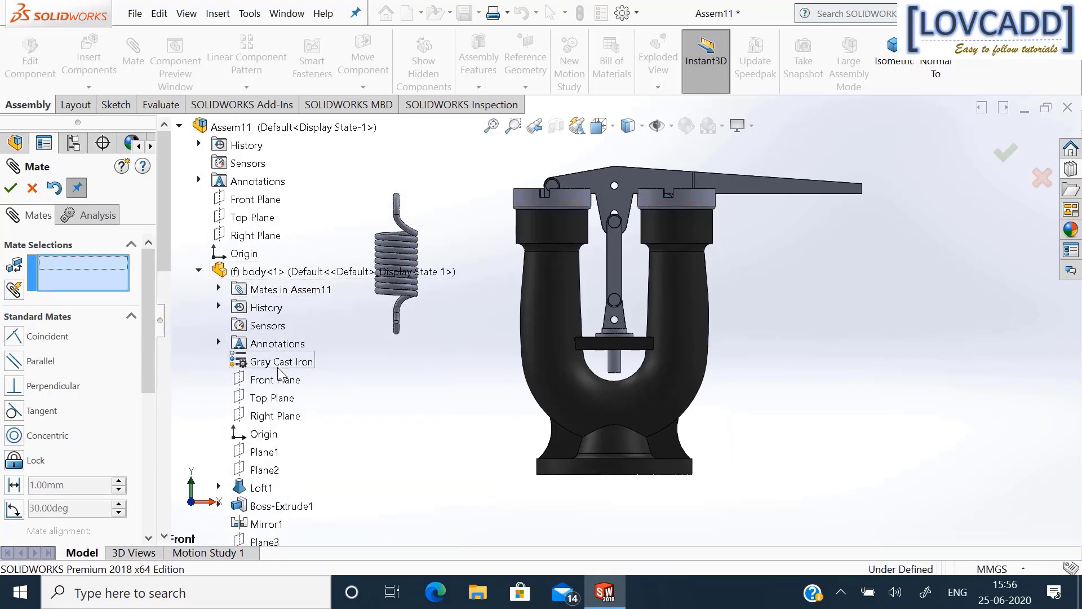
pyautogui.click(278, 417)
pyautogui.scroll(-4, 277, 420)
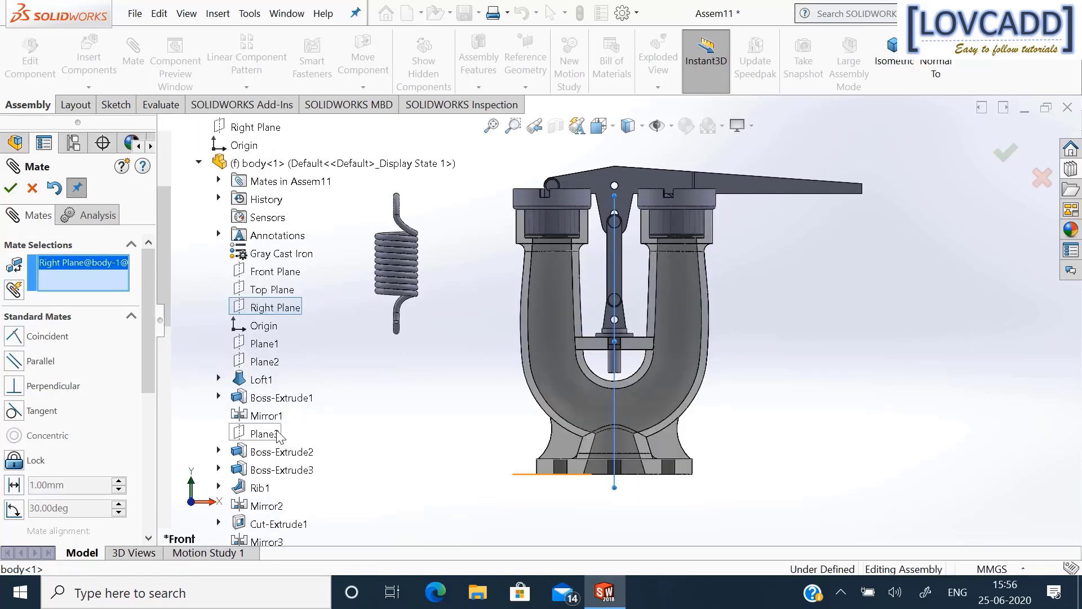
pyautogui.scroll(-6, 277, 436)
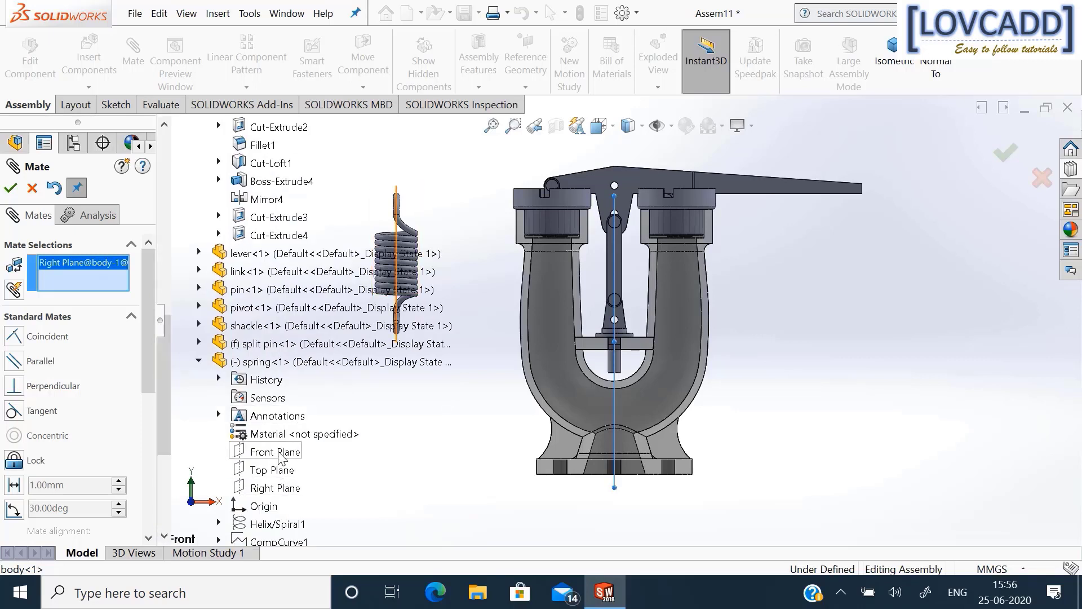
pyautogui.click(277, 453)
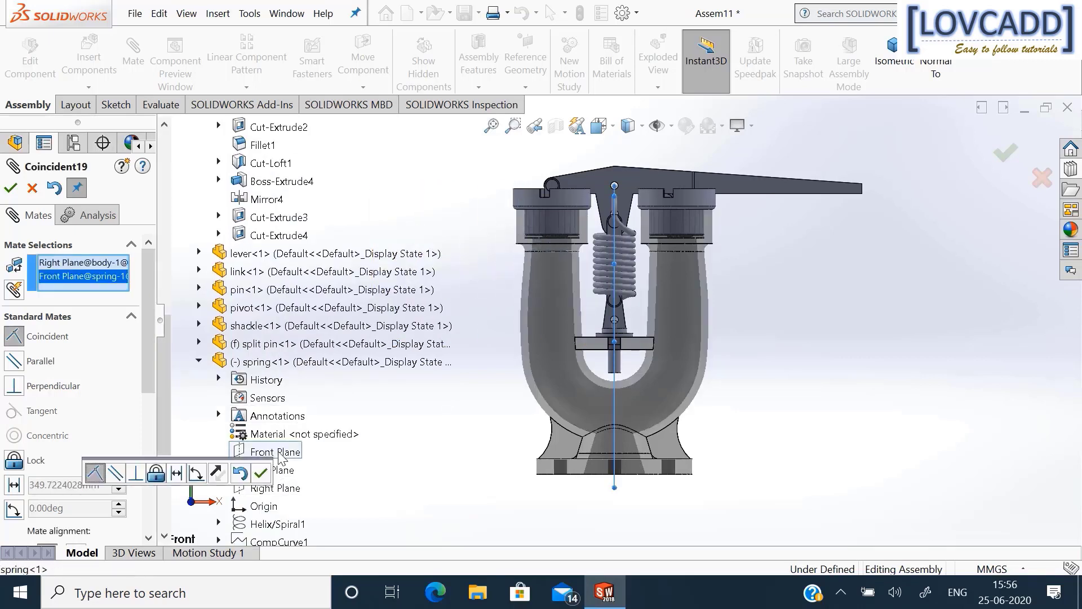
pyautogui.click(260, 472)
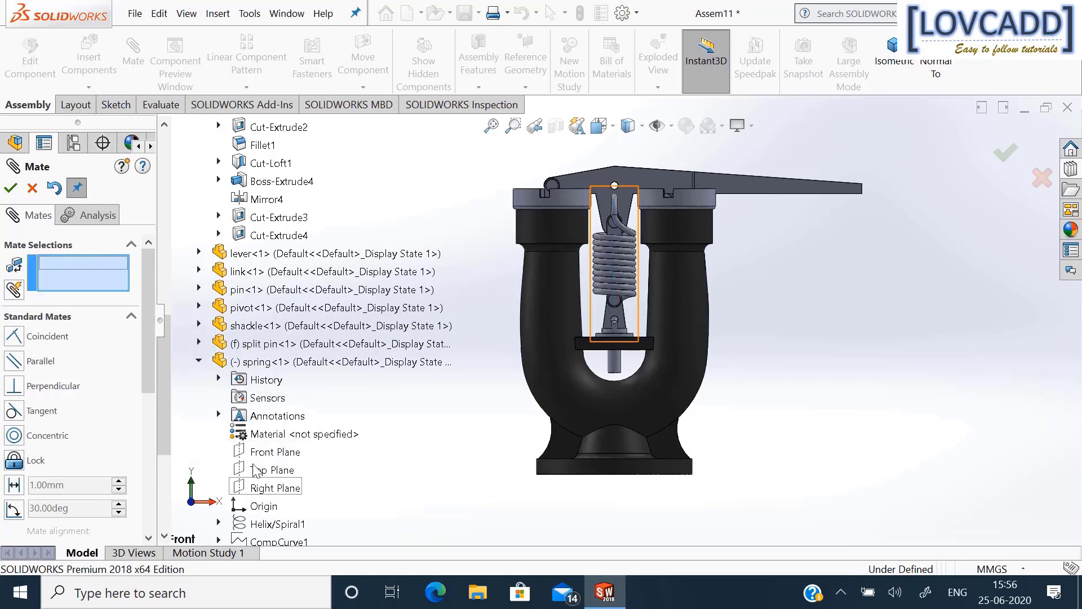
pyautogui.click(11, 188)
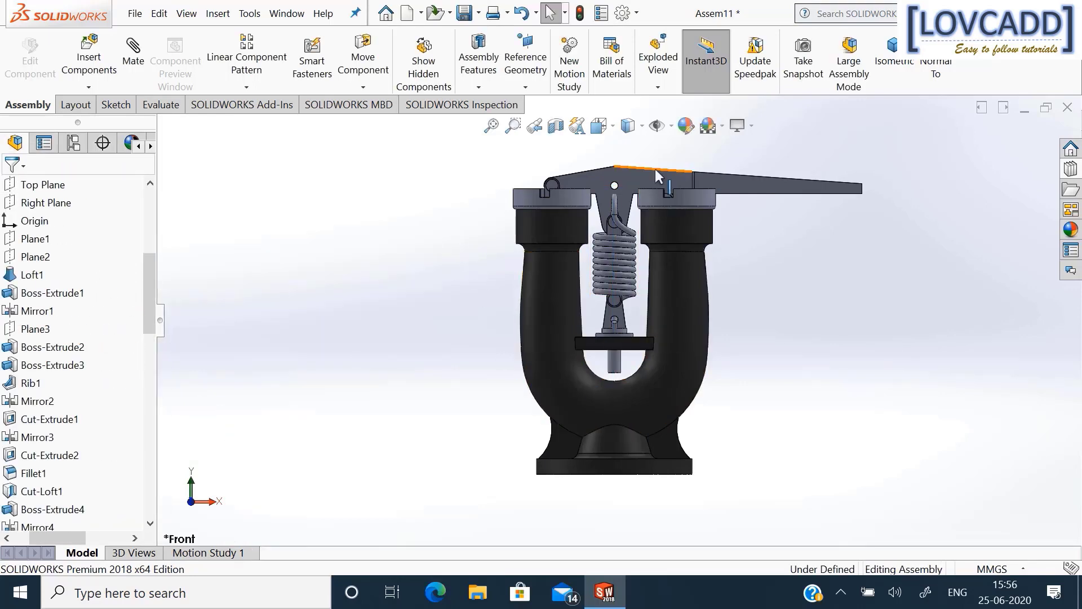
# Mate the spring's upper hook face tangent to the lever's central hole, with the mate alignment flipped.
pyautogui.scroll(-4, 655, 168)
pyautogui.moveTo(635, 213)
pyautogui.mouseDown(button='middle')
pyautogui.moveTo(652, 181)
pyautogui.moveTo(650, 226)
pyautogui.mouseUp(button='middle')
pyautogui.click(568, 287)
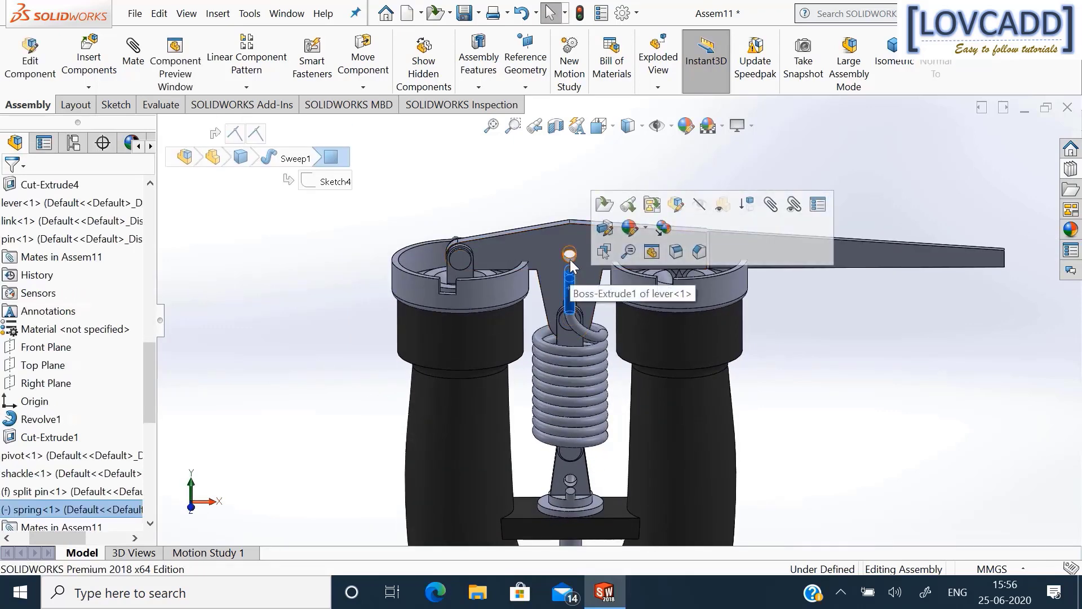
pyautogui.click(133, 57)
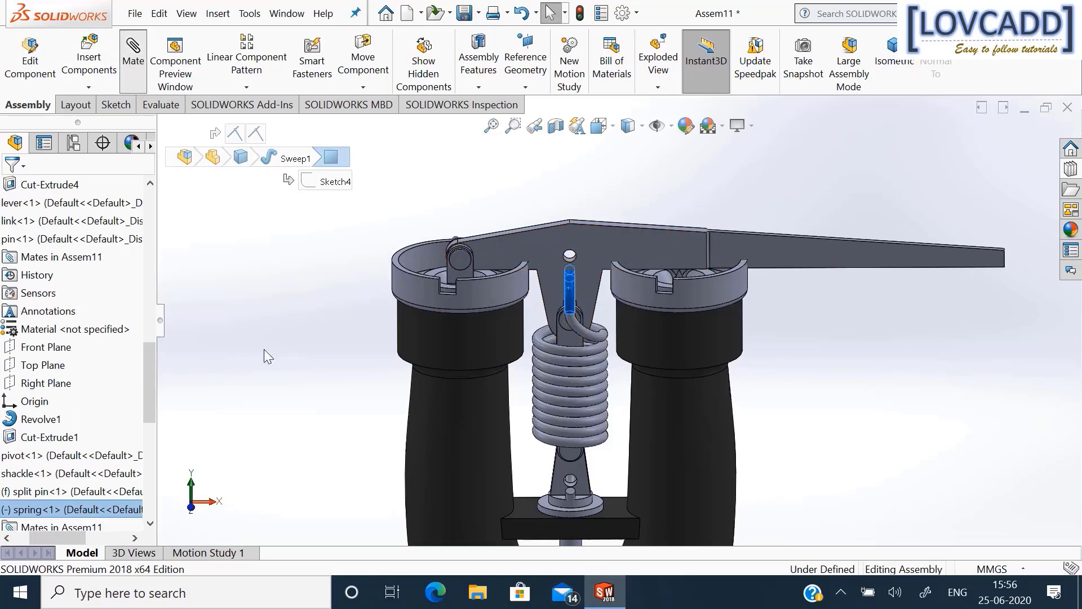
pyautogui.rightClick(57, 268)
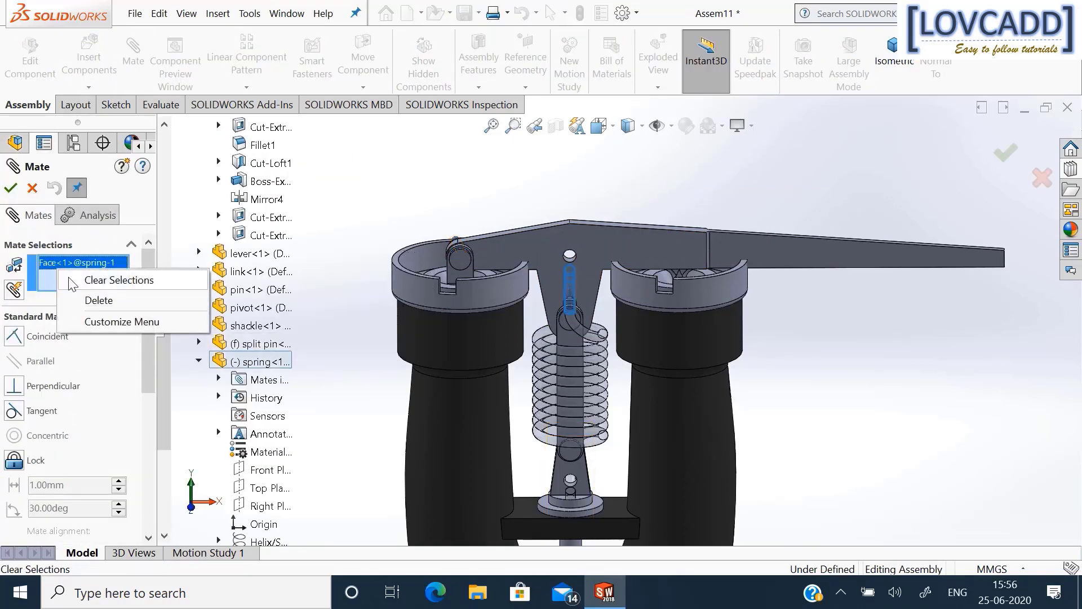
pyautogui.click(112, 281)
pyautogui.scroll(10, 200, 249)
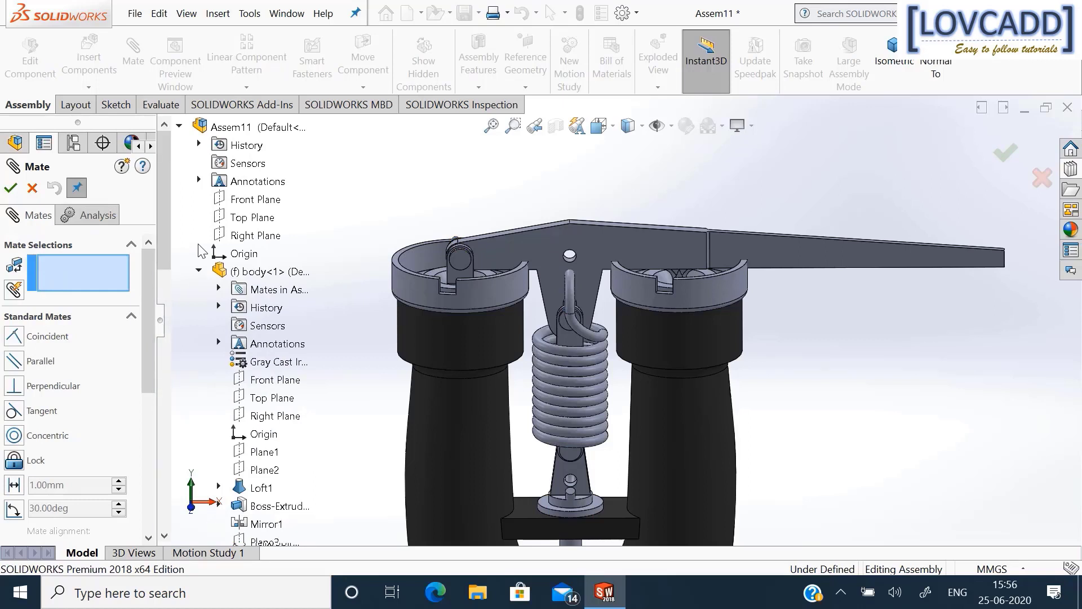
pyautogui.click(179, 125)
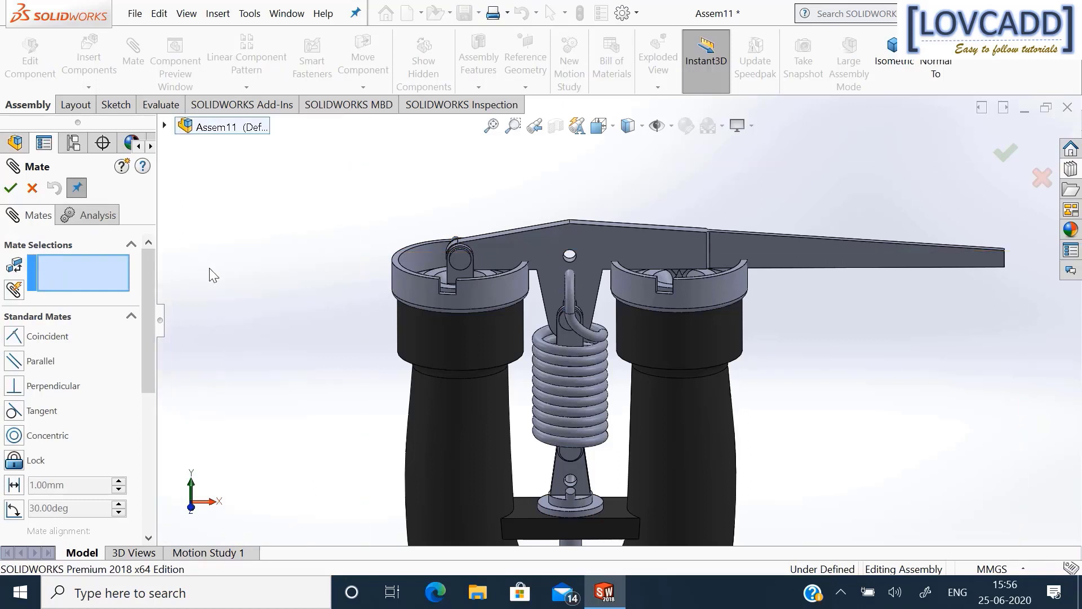
pyautogui.click(571, 287)
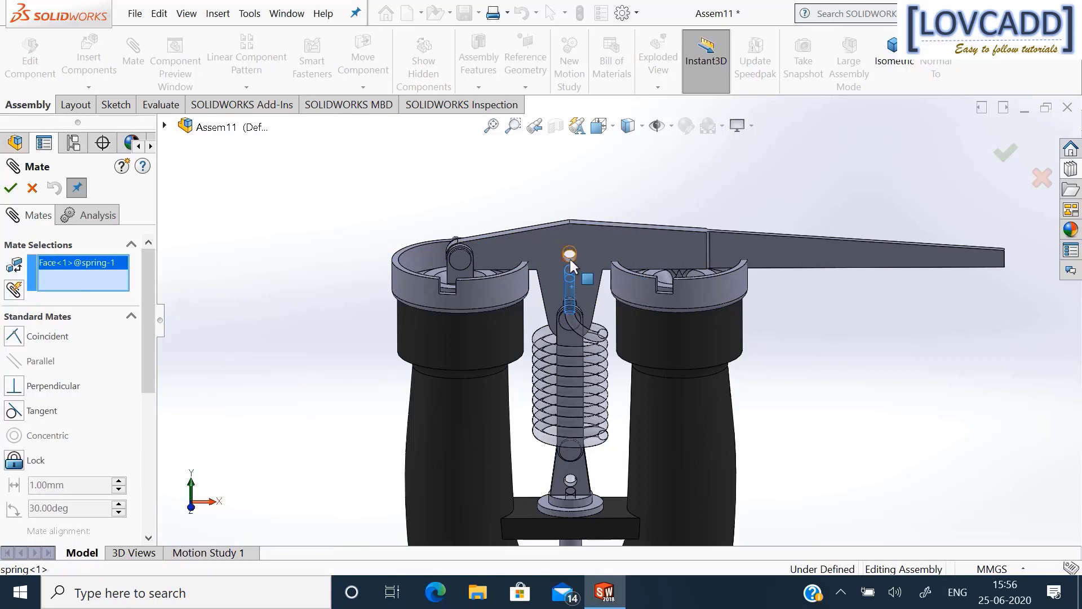
pyautogui.click(571, 259)
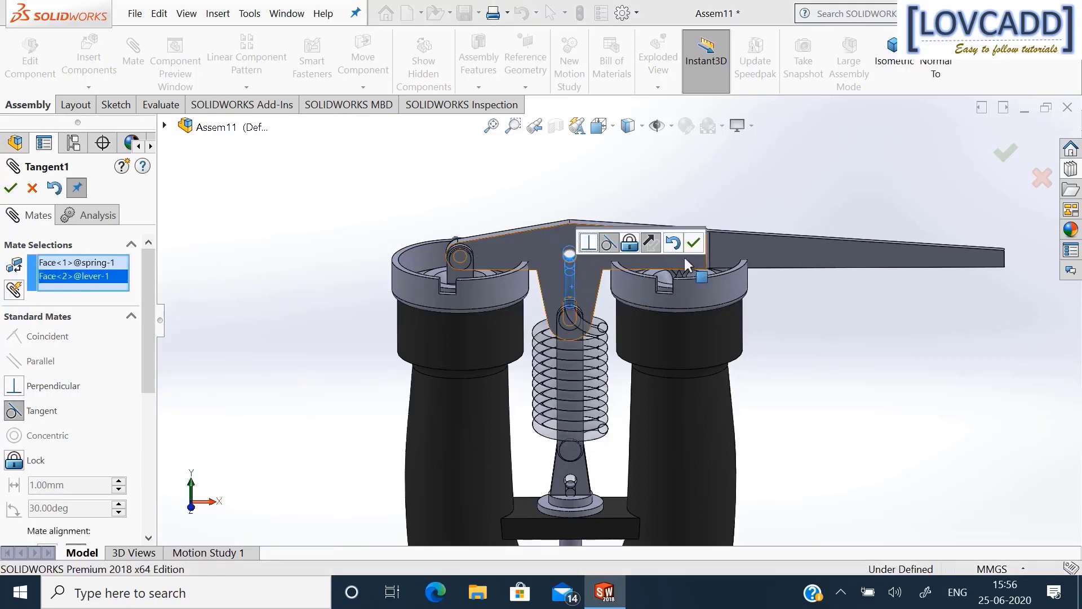
pyautogui.click(652, 243)
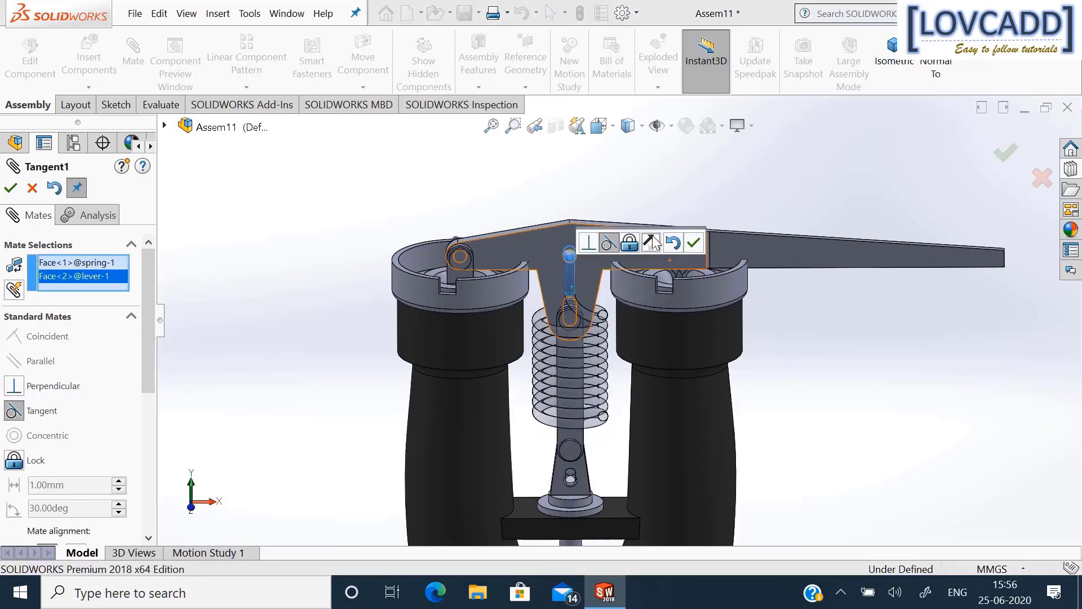
pyautogui.click(693, 243)
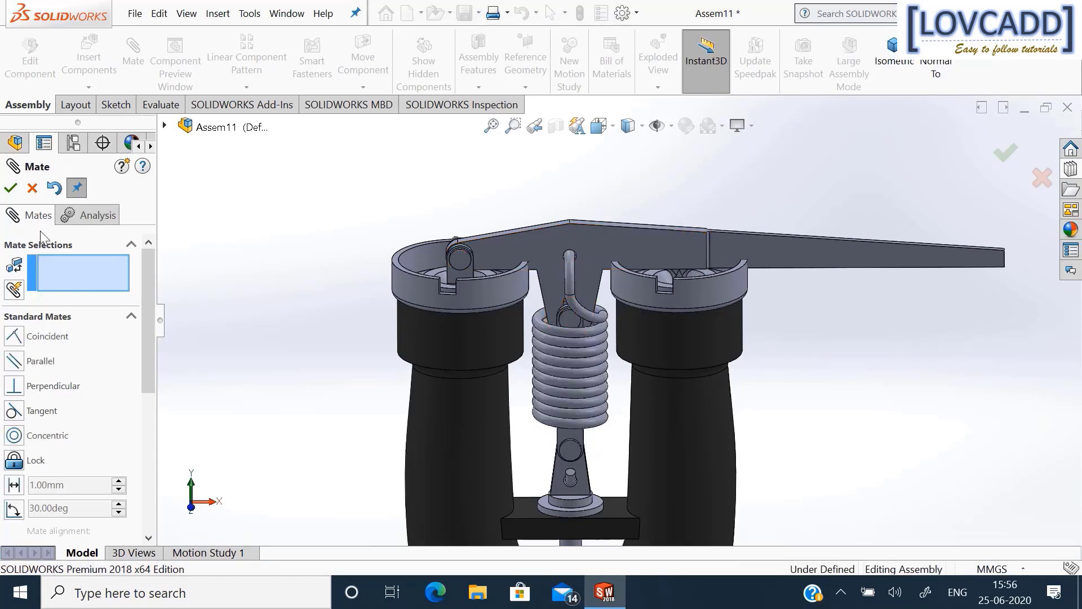
pyautogui.click(10, 188)
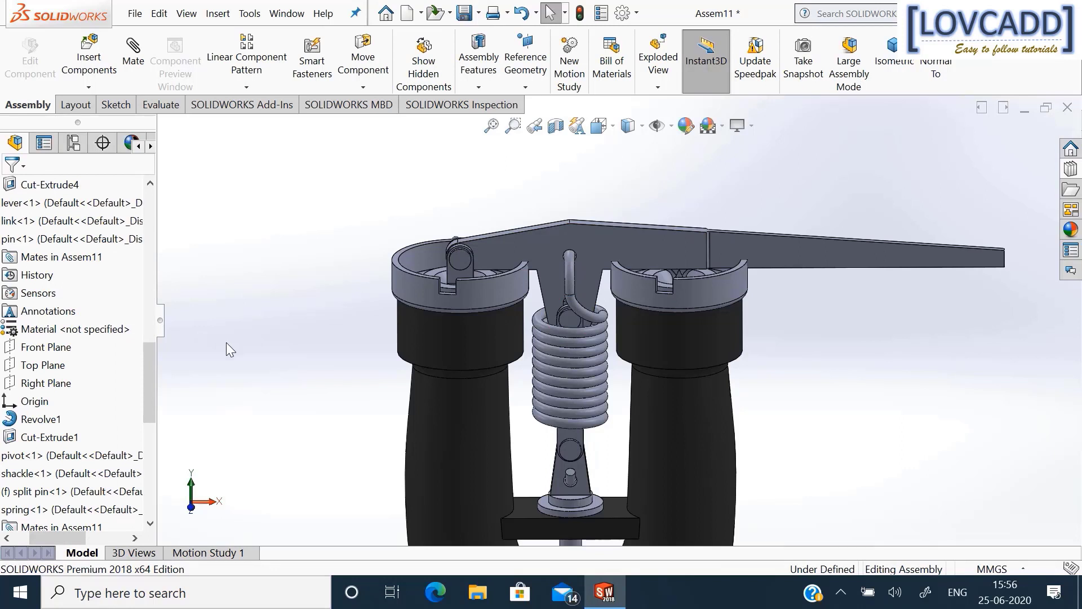
# Inspect the assembled valve and its spring from the front, in isometric view and from a lower angle.
pyautogui.press('z')
pyautogui.click(190, 509)
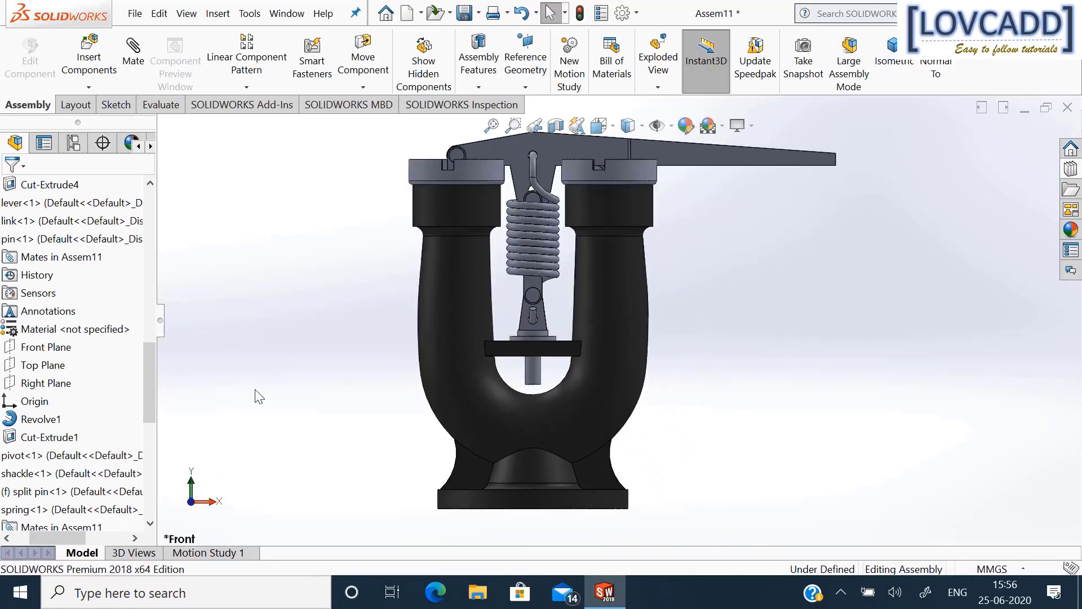
pyautogui.click(890, 57)
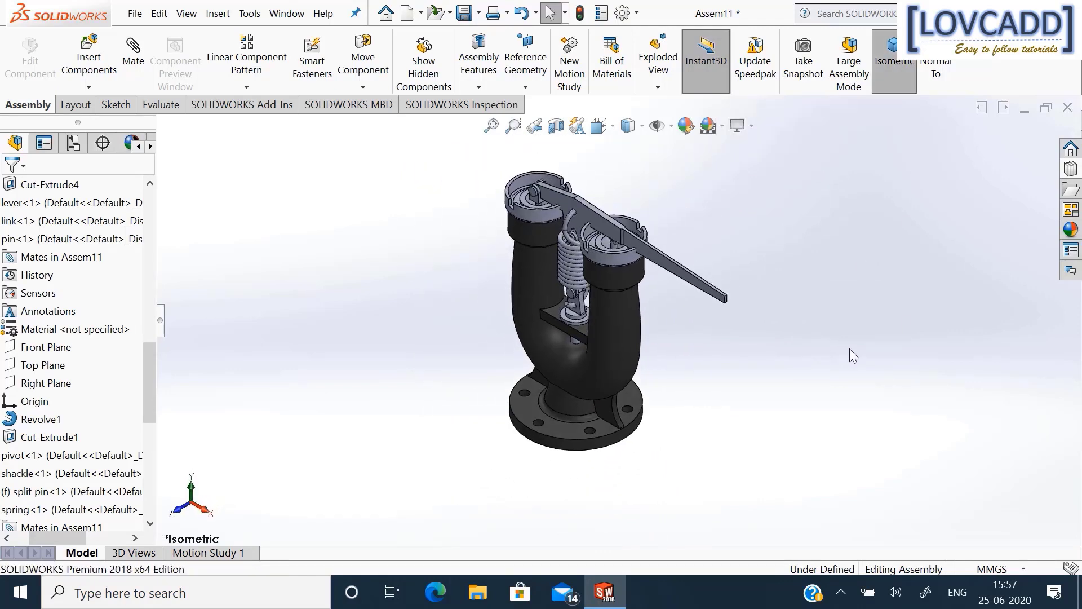
pyautogui.moveTo(850, 348); pyautogui.dragTo(875, 293, button='middle')
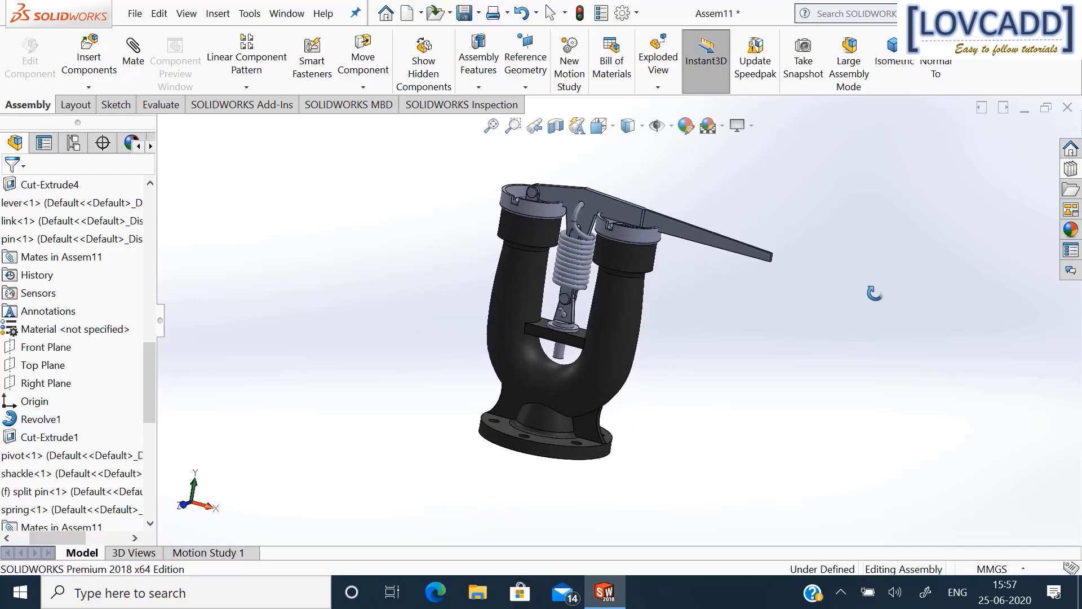